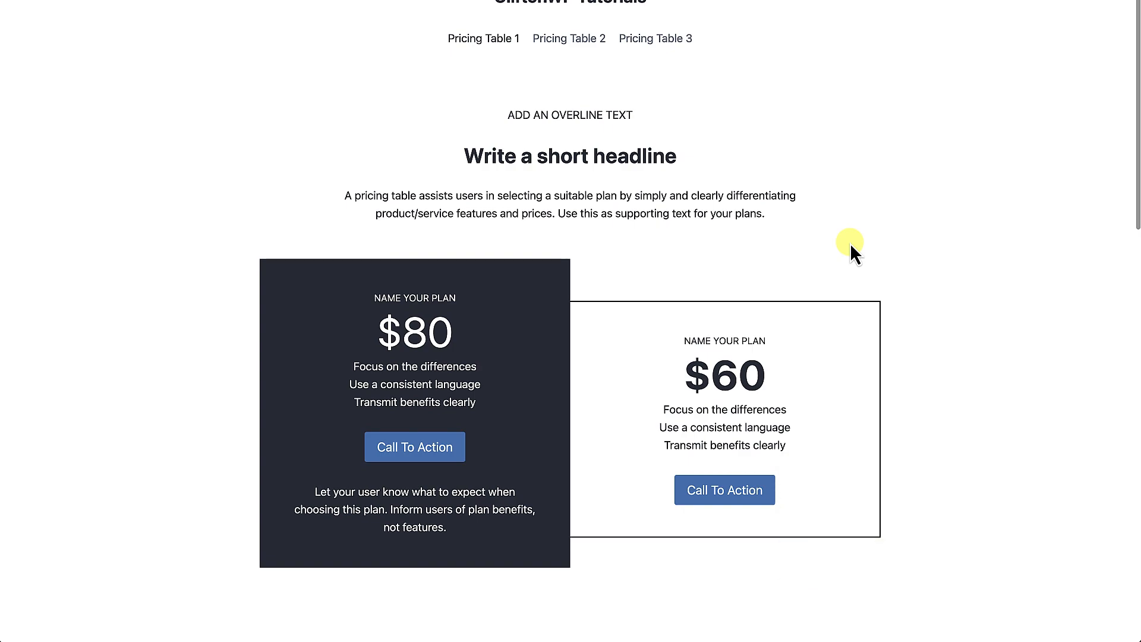
# Examine the two-column, featured three-column and dark three-column pricing layouts on the Pricing Table 1 page, and return to its header.
pyautogui.scroll(-3, 850, 244)
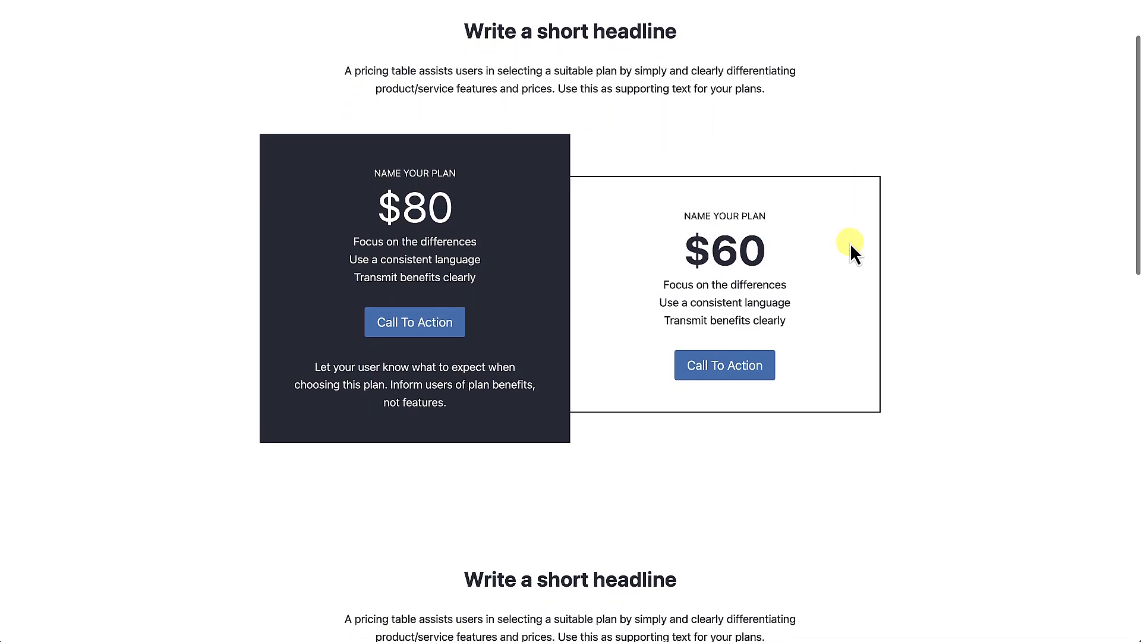
pyautogui.scroll(-1, 850, 244)
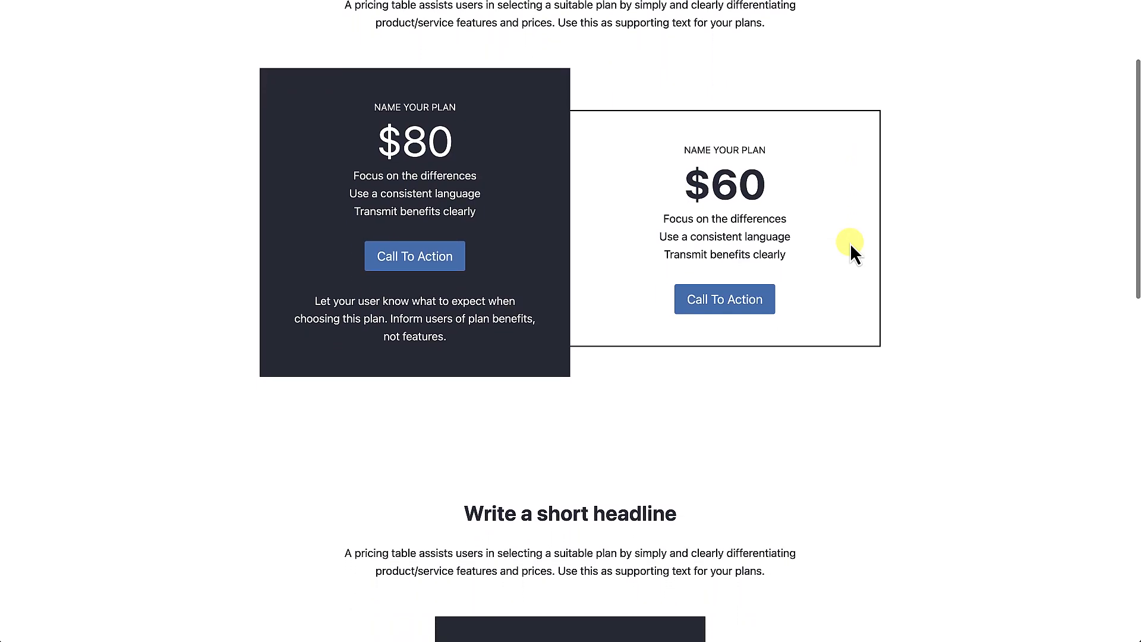
pyautogui.scroll(-2, 850, 243)
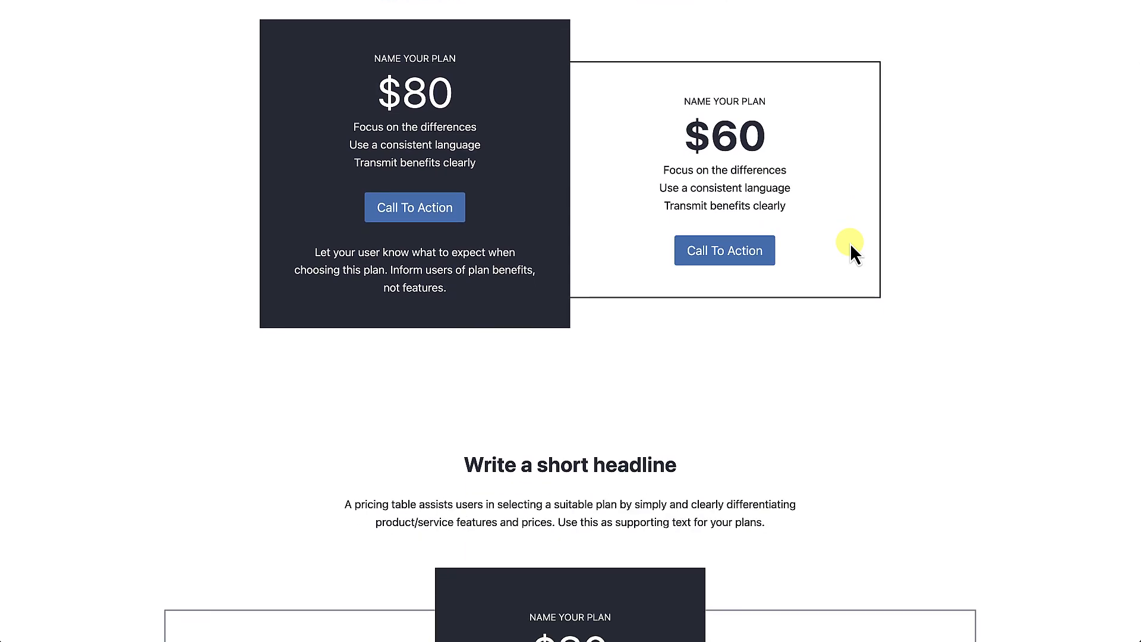
pyautogui.scroll(-3, 850, 243)
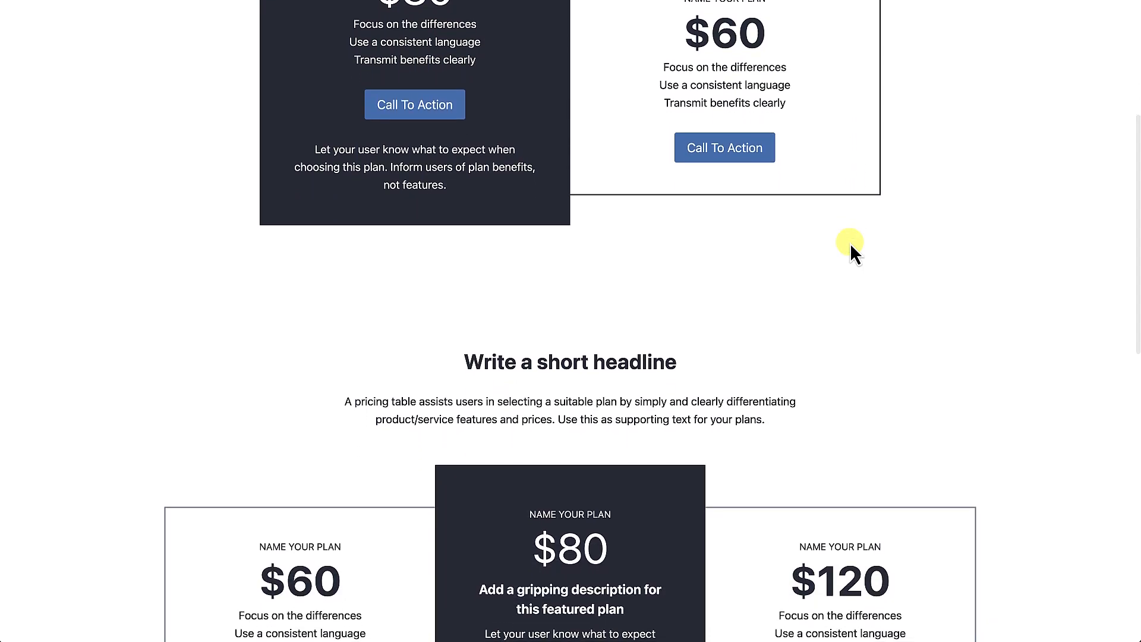
pyautogui.scroll(-6, 850, 244)
pyautogui.scroll(-3, 850, 244)
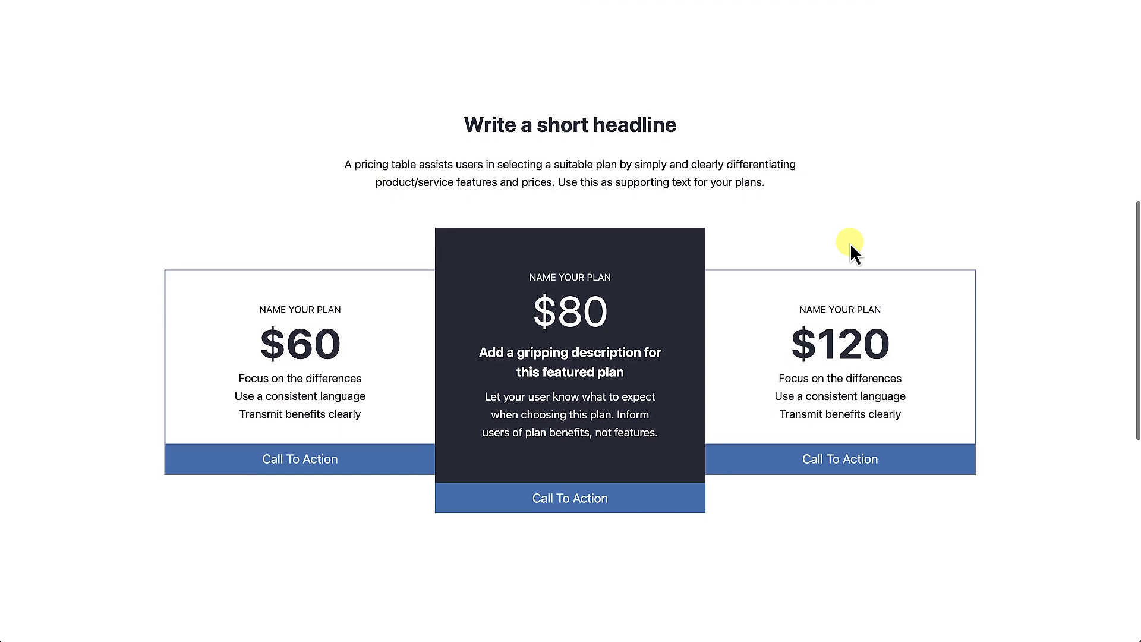
pyautogui.scroll(-7, 850, 244)
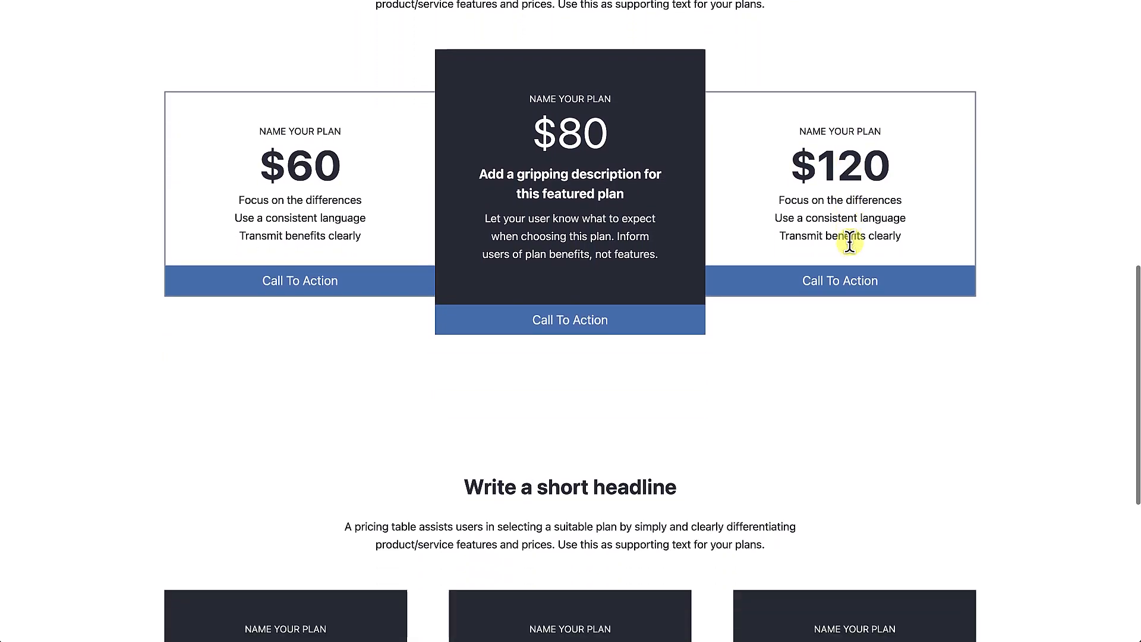
pyautogui.scroll(-6, 850, 244)
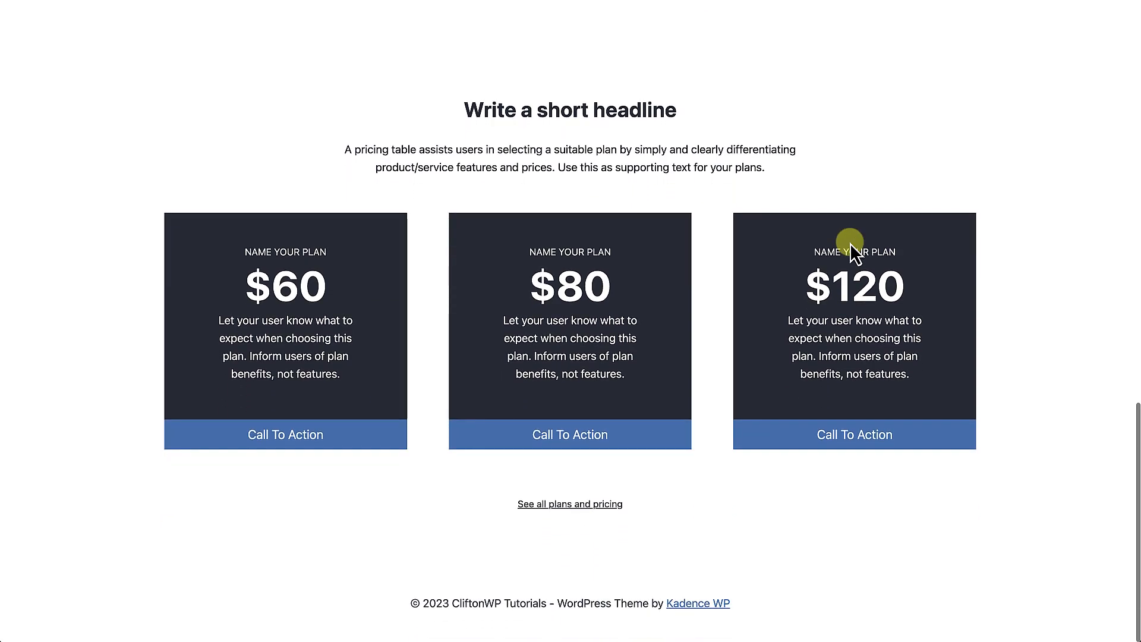
pyautogui.scroll(5, 850, 243)
pyautogui.scroll(14, 850, 244)
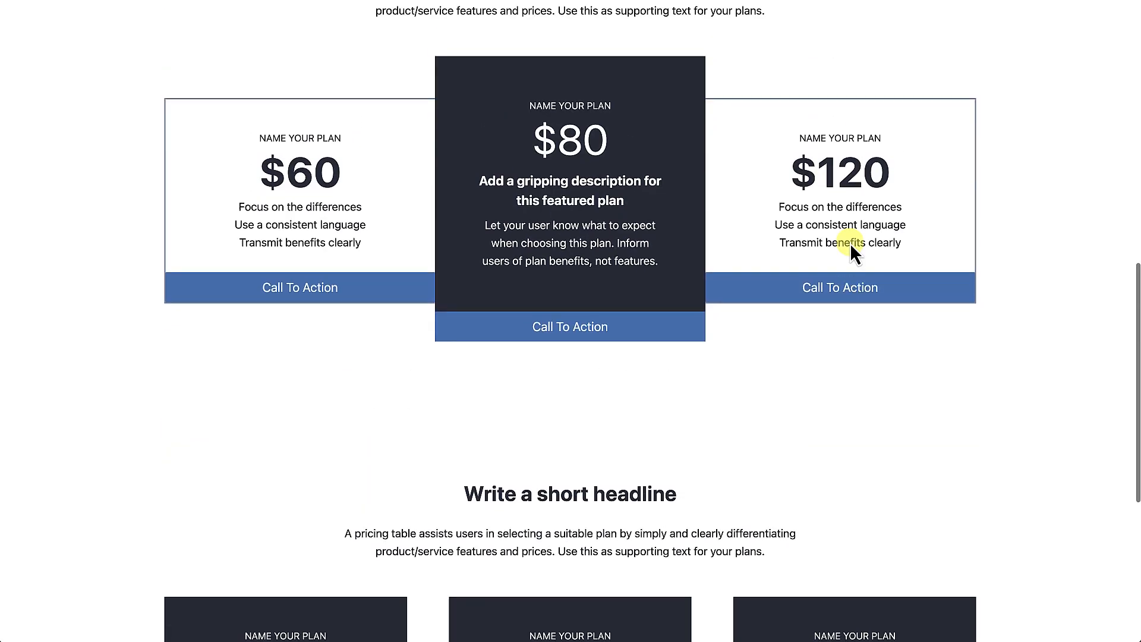
pyautogui.scroll(1, 850, 243)
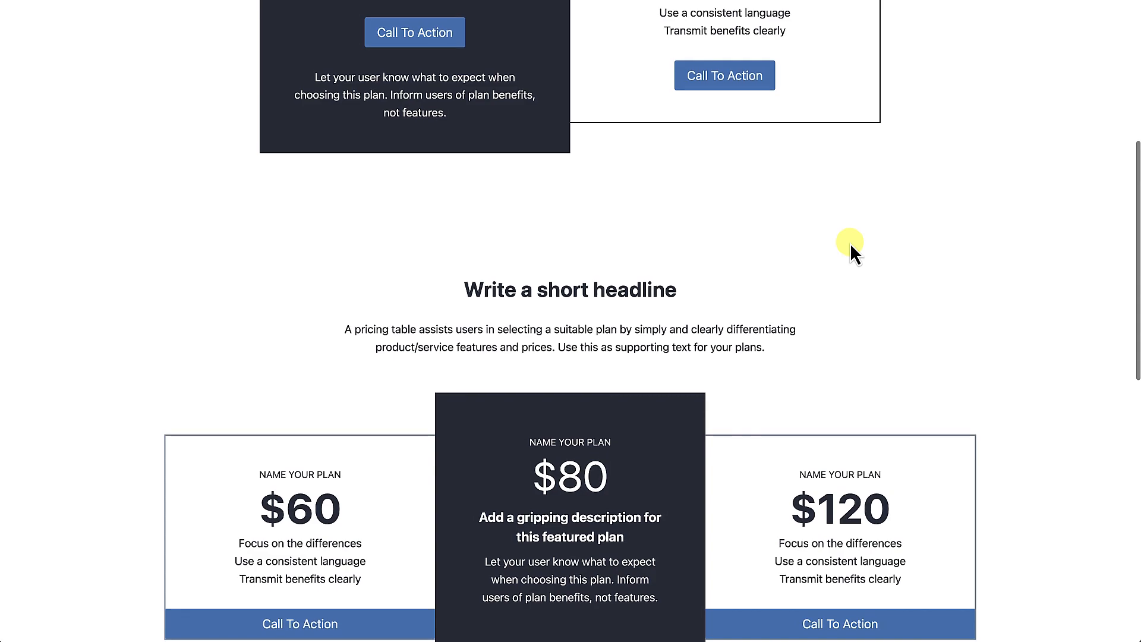
pyautogui.scroll(5, 850, 243)
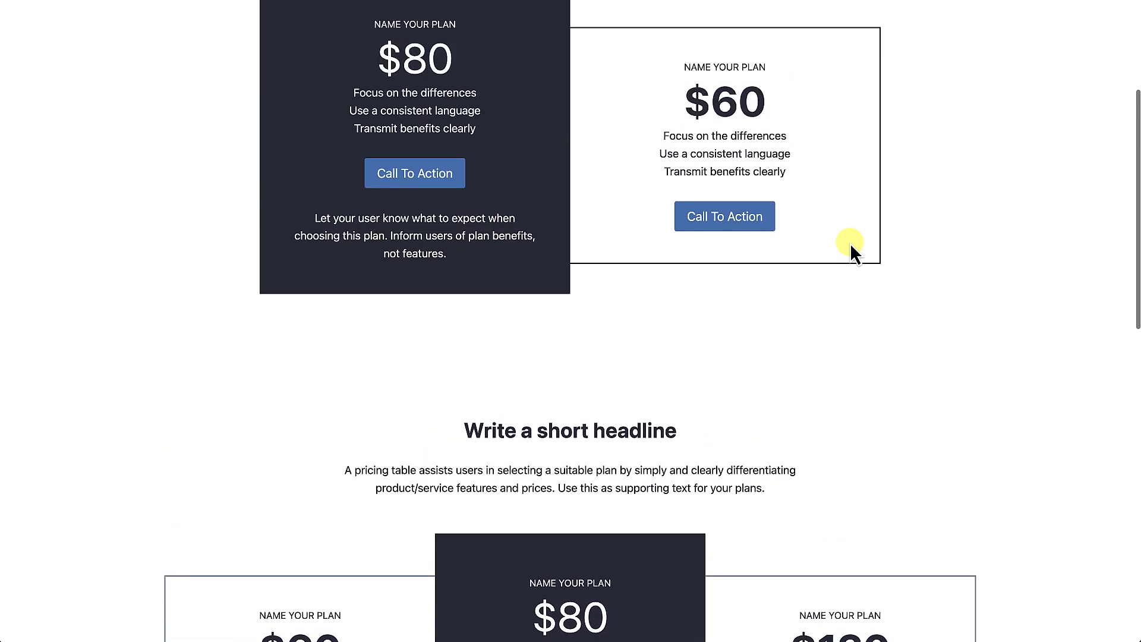
pyautogui.scroll(2, 850, 244)
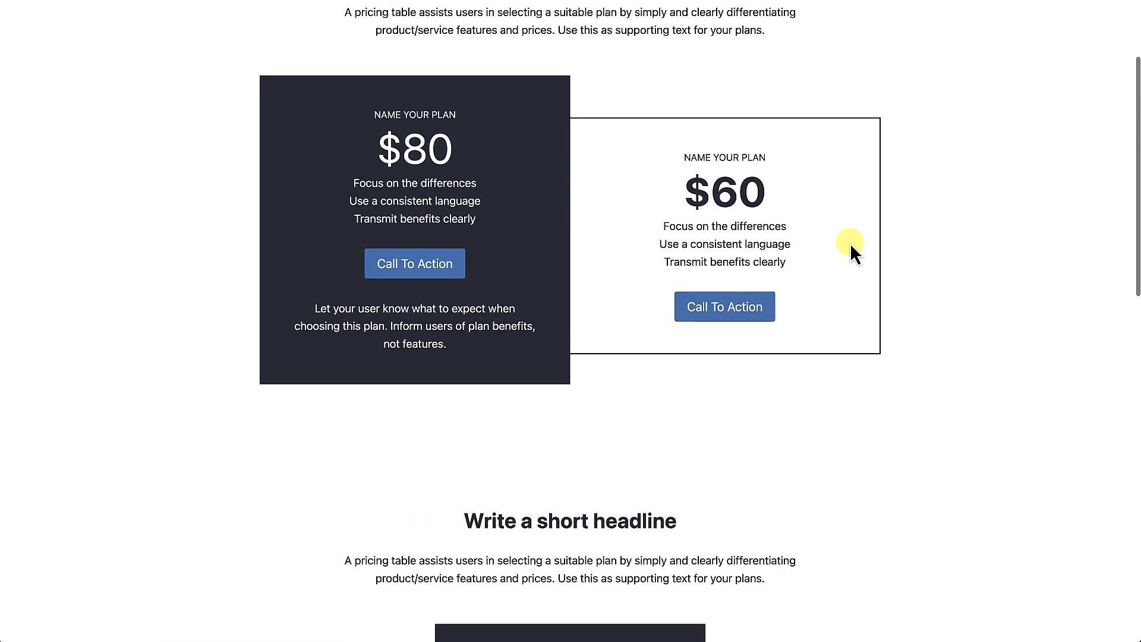
pyautogui.scroll(4, 850, 244)
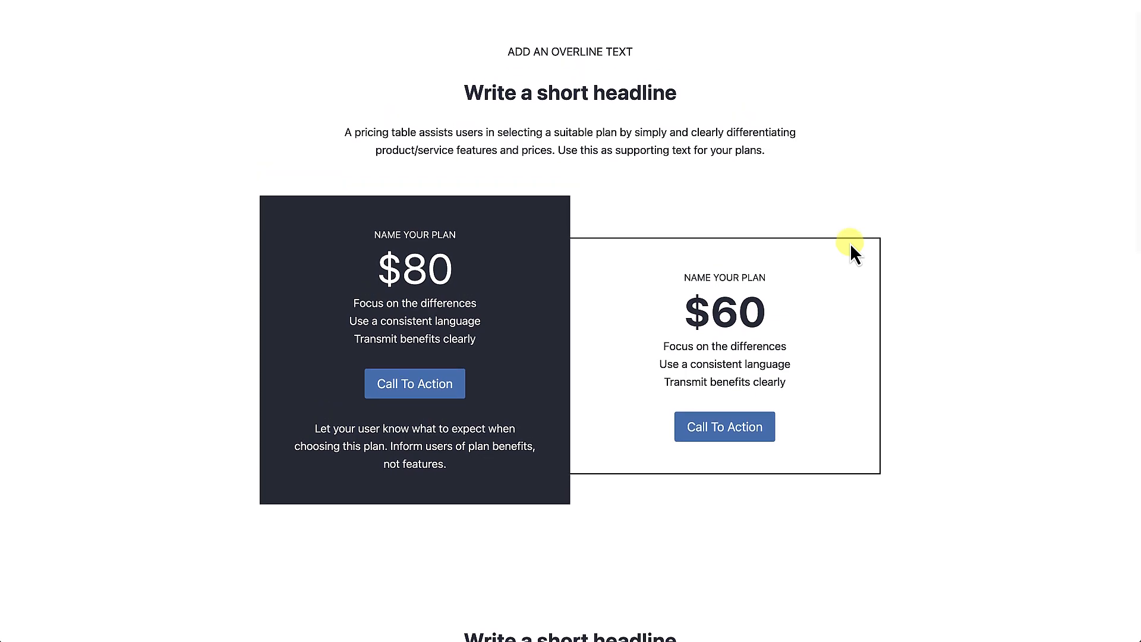
pyautogui.scroll(3, 850, 243)
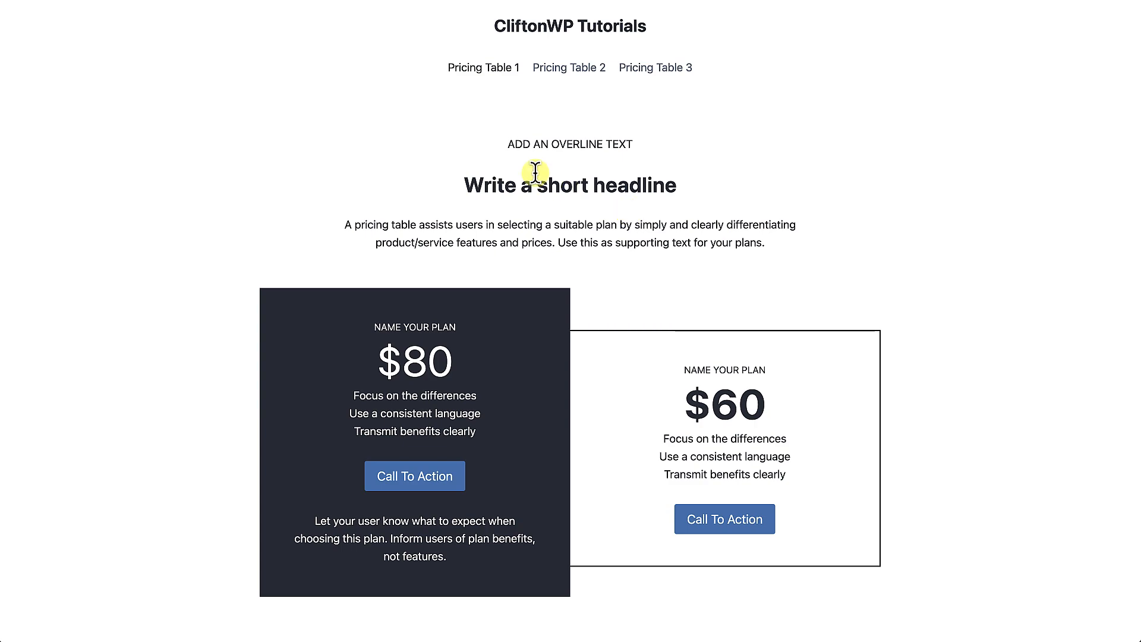
# Open the Pricing Table 2 page and examine its first table with the Starter, Advanced and Expert plans.
pyautogui.click(570, 71)
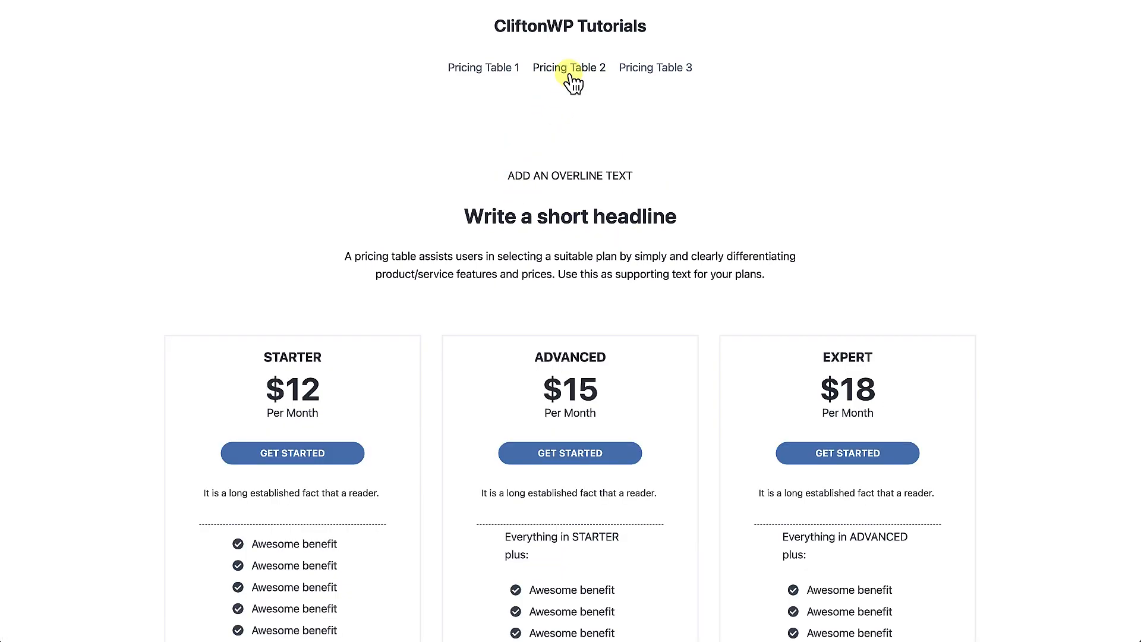
pyautogui.scroll(-1, 705, 269)
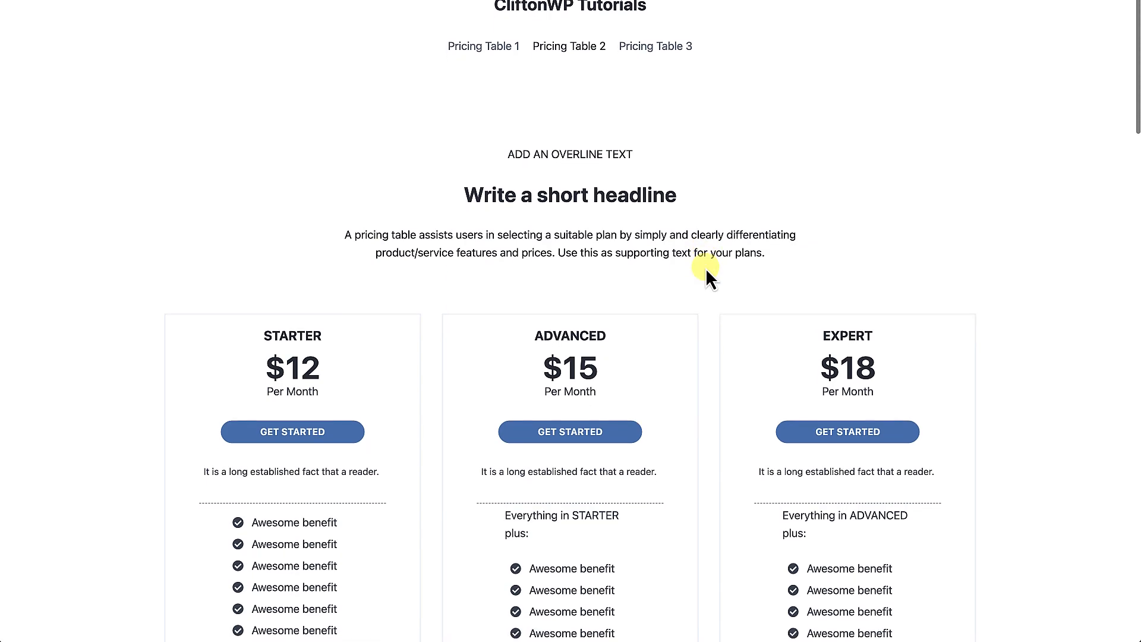
pyautogui.scroll(-2, 705, 269)
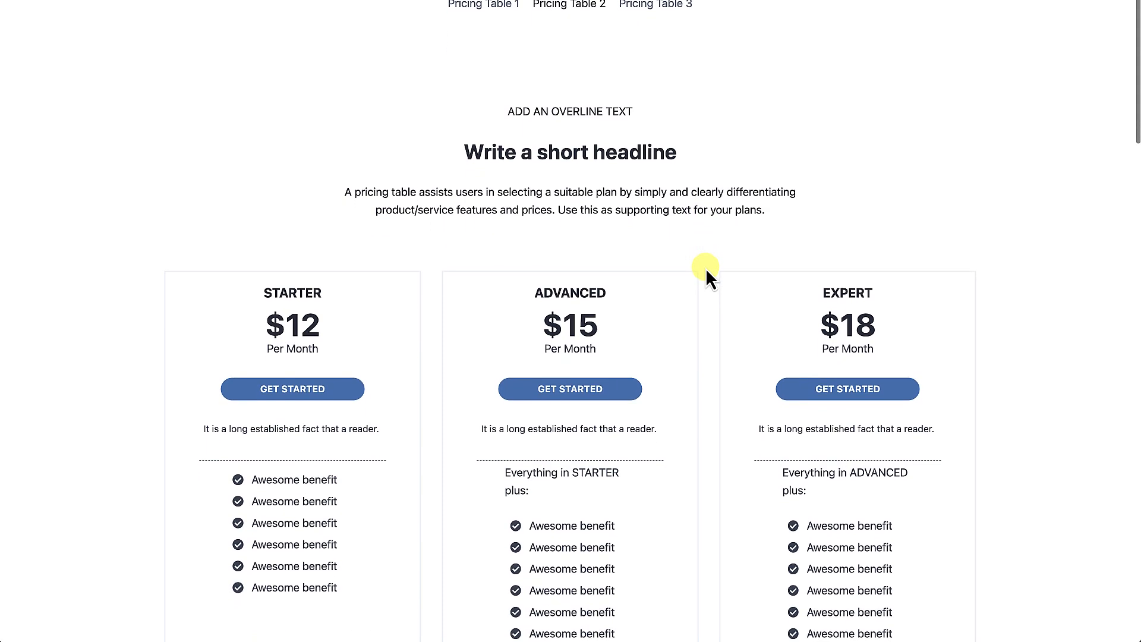
pyautogui.scroll(-1, 705, 269)
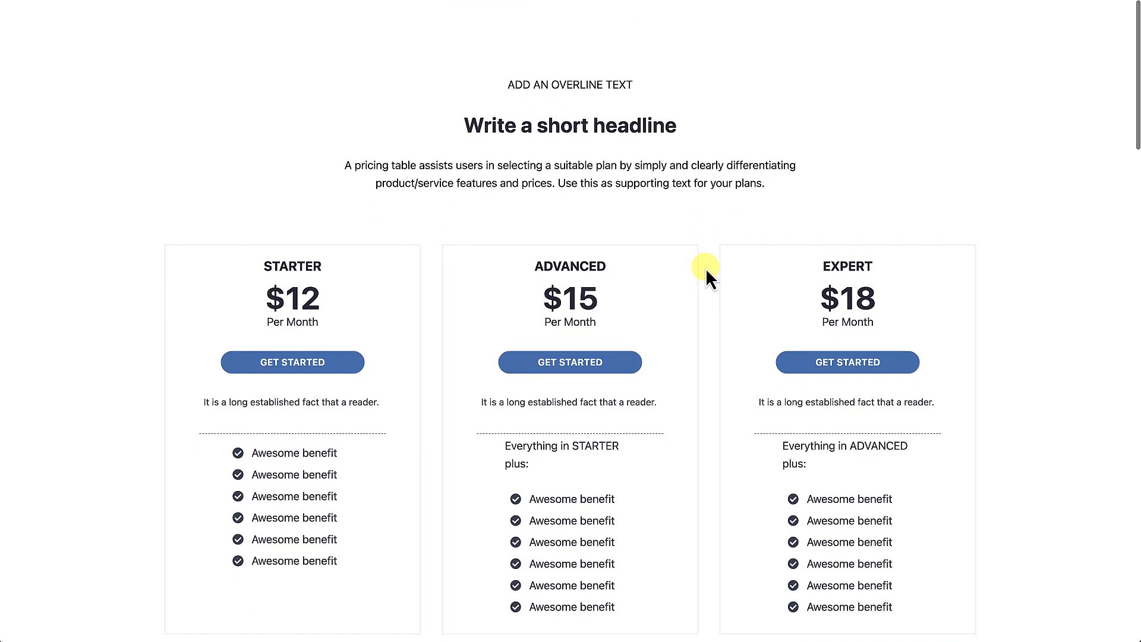
pyautogui.scroll(-1, 705, 269)
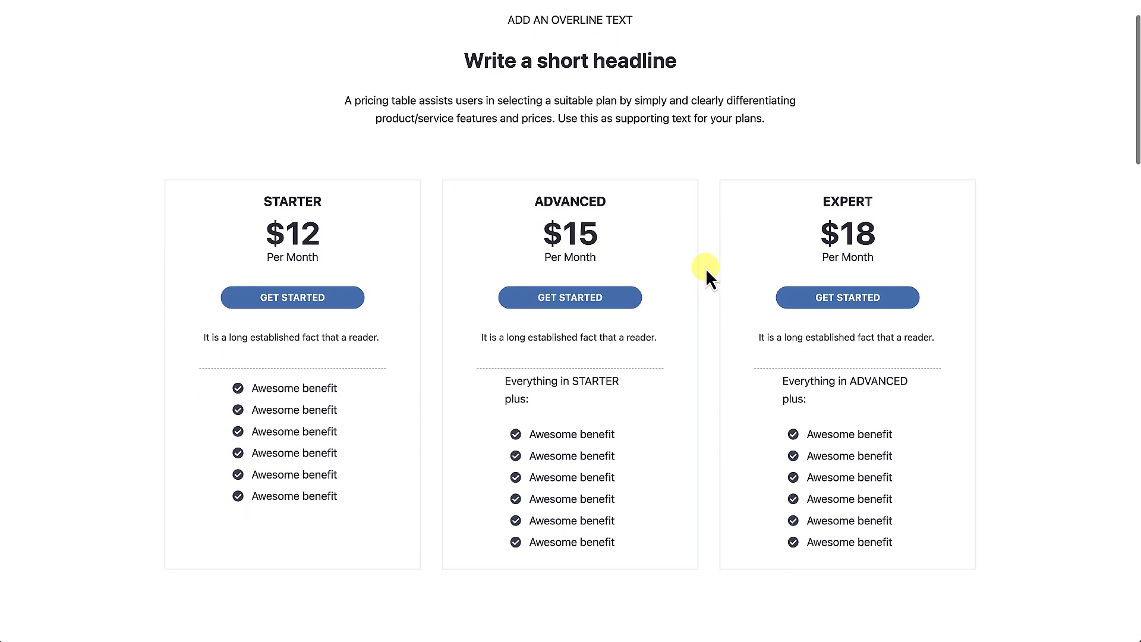
pyautogui.scroll(-2, 705, 269)
pyautogui.scroll(-1, 706, 272)
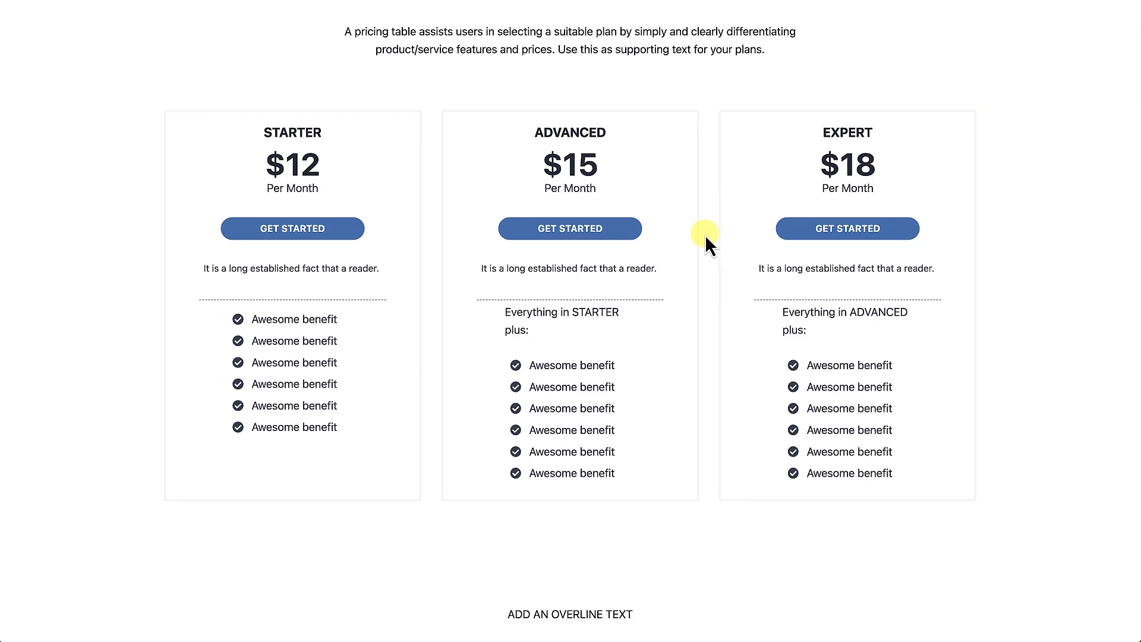
pyautogui.scroll(-1, 690, 280)
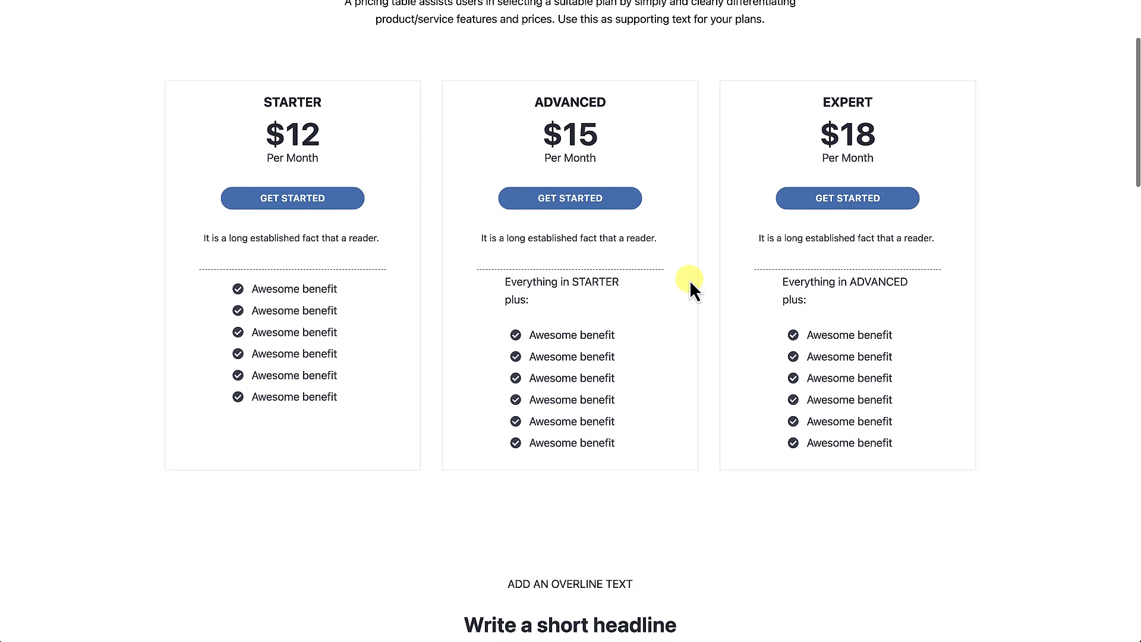
pyautogui.scroll(-2, 705, 348)
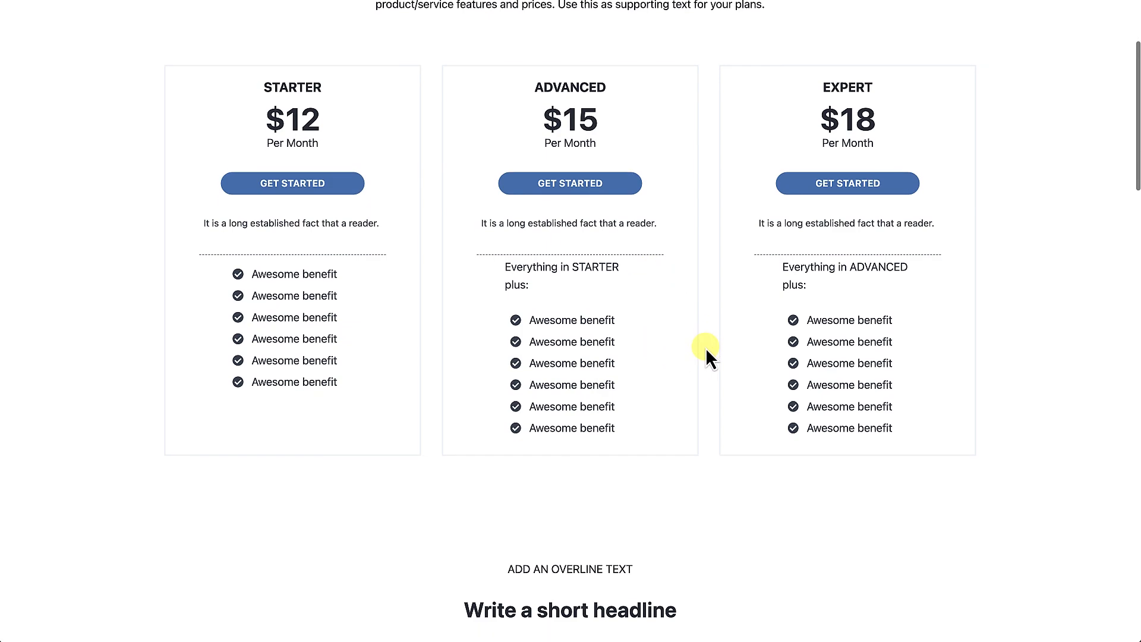
# Examine the second pricing table, whose dark Advanced plan carries an animated gradient banner.
pyautogui.scroll(-5, 705, 348)
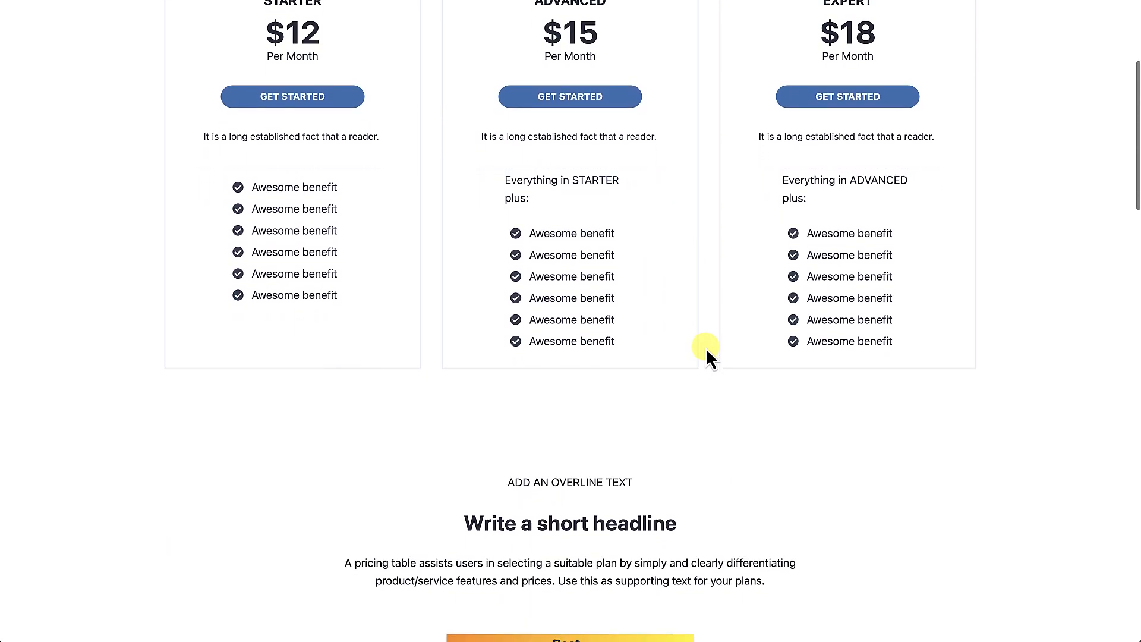
pyautogui.scroll(-3, 705, 348)
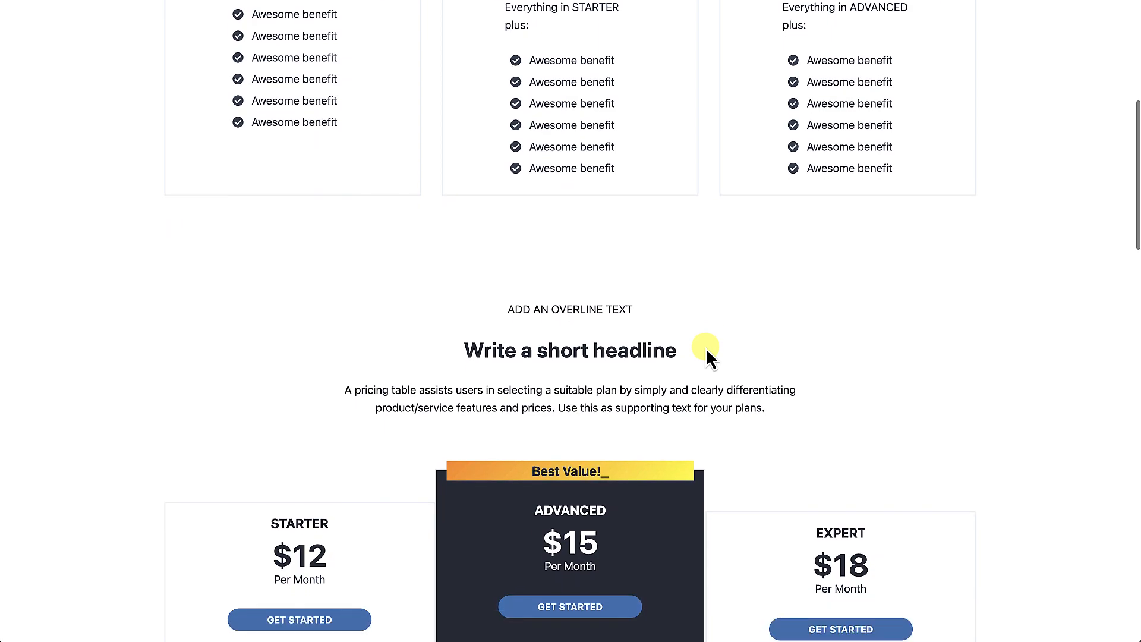
pyautogui.scroll(-7, 705, 348)
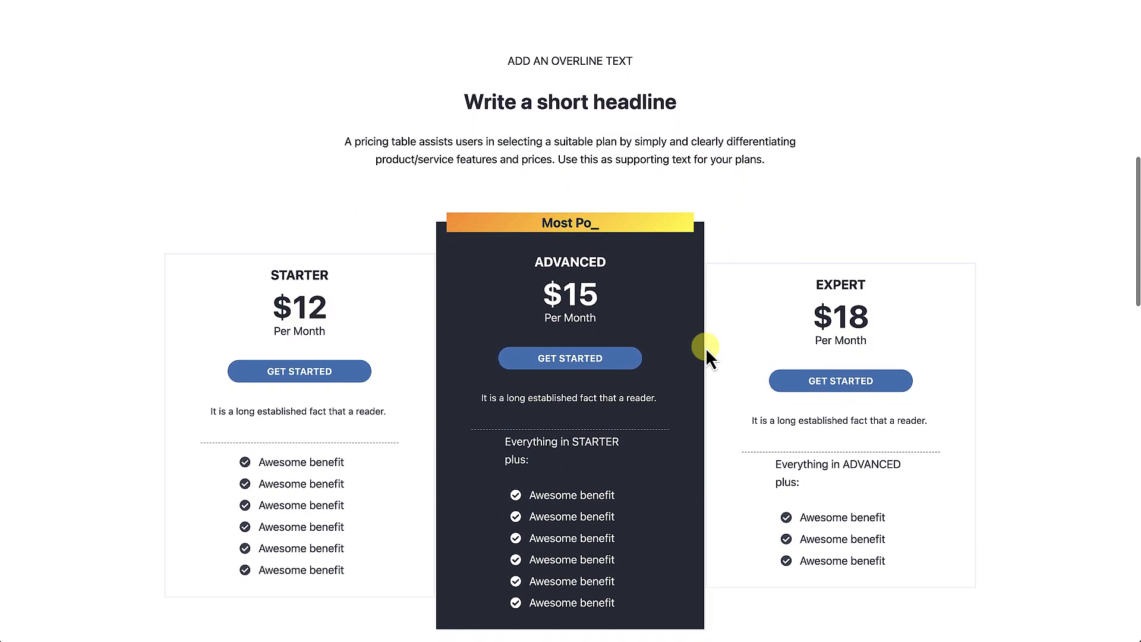
pyautogui.scroll(-2, 705, 348)
pyautogui.scroll(-1, 705, 348)
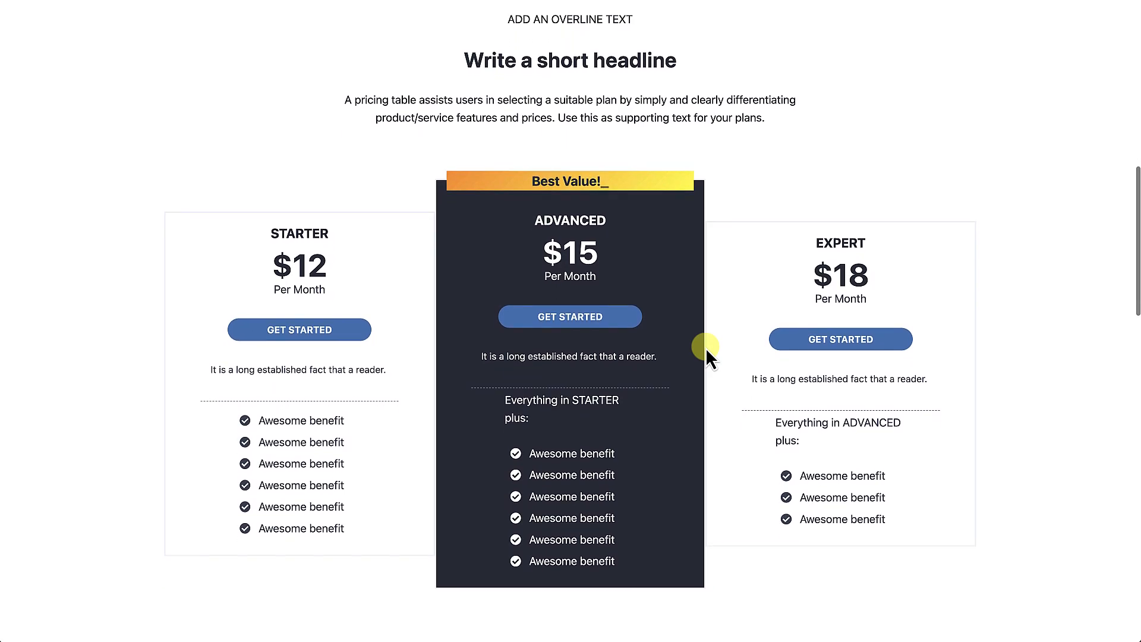
pyautogui.scroll(-1, 687, 516)
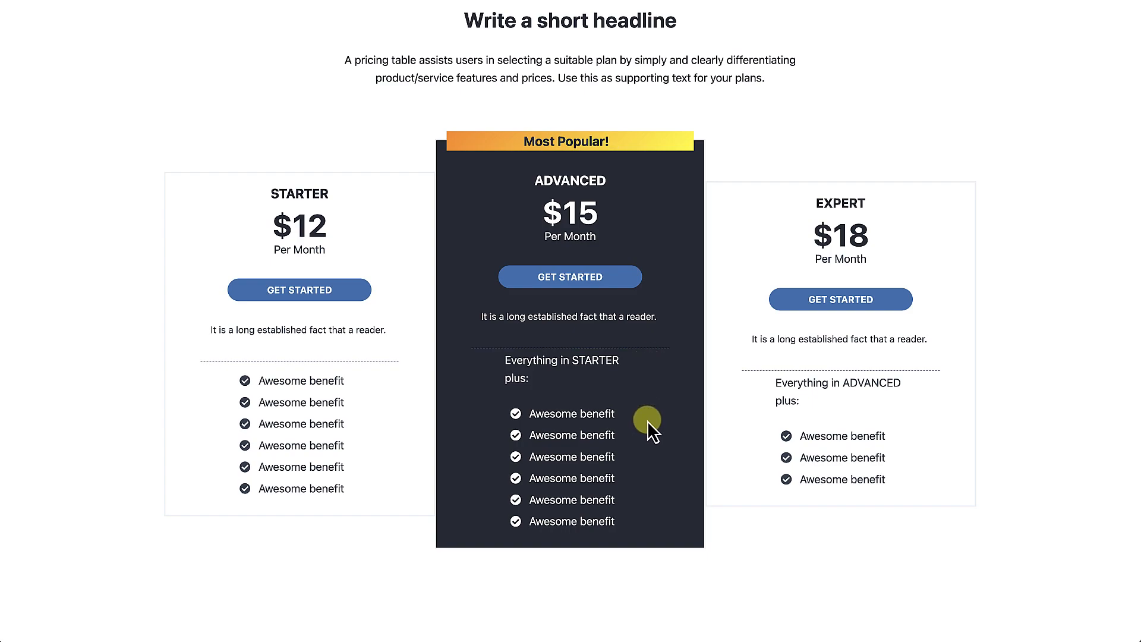
pyautogui.scroll(-1, 649, 423)
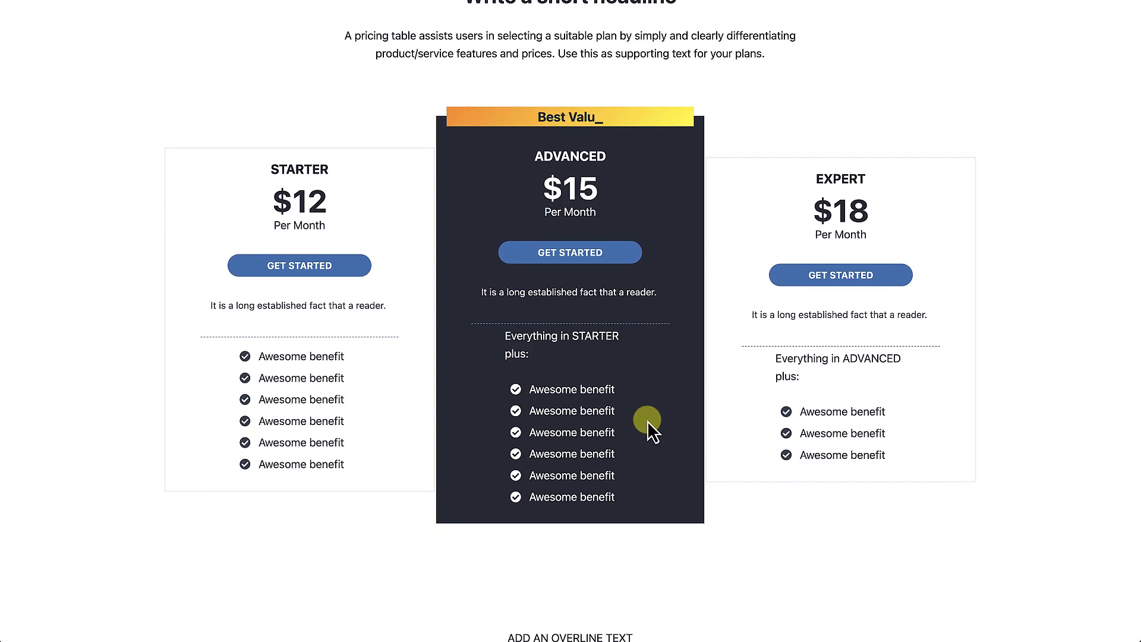
pyautogui.scroll(-1, 649, 423)
# Examine the logo-decorated table and the blue gradient table with large background numbers, and return to the page header.
pyautogui.scroll(-10, 647, 420)
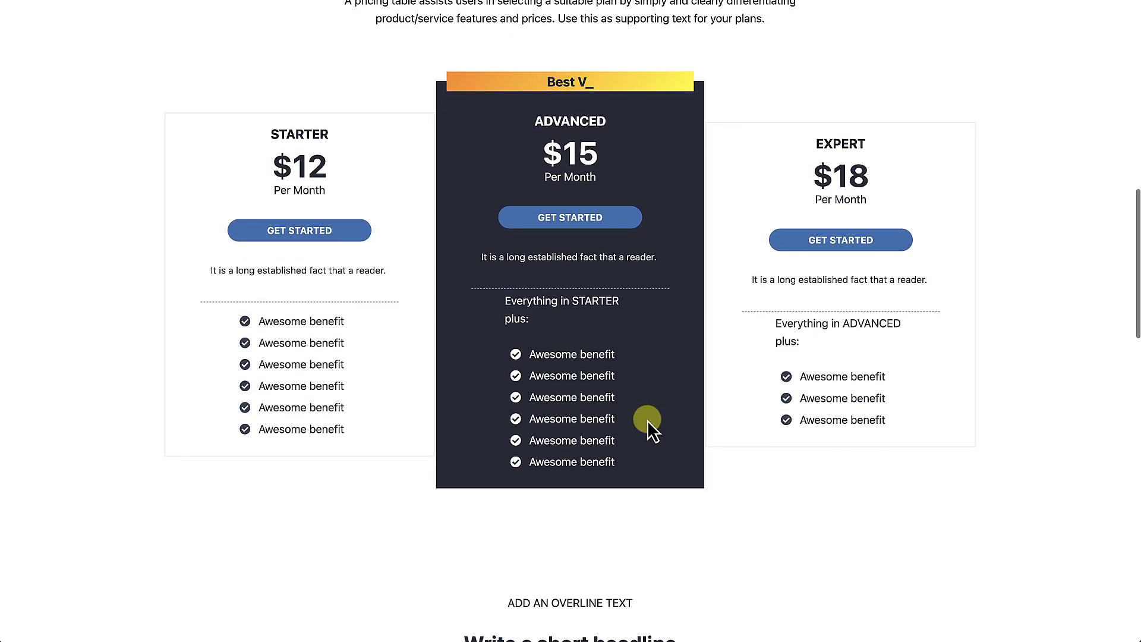
pyautogui.scroll(-9, 648, 419)
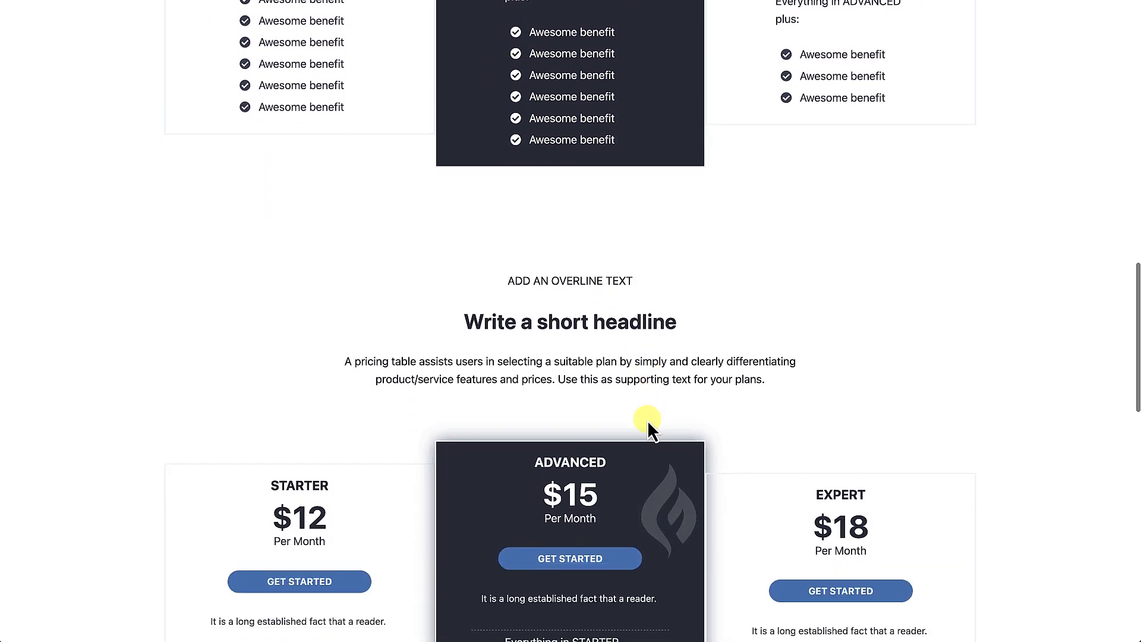
pyautogui.scroll(-9, 660, 423)
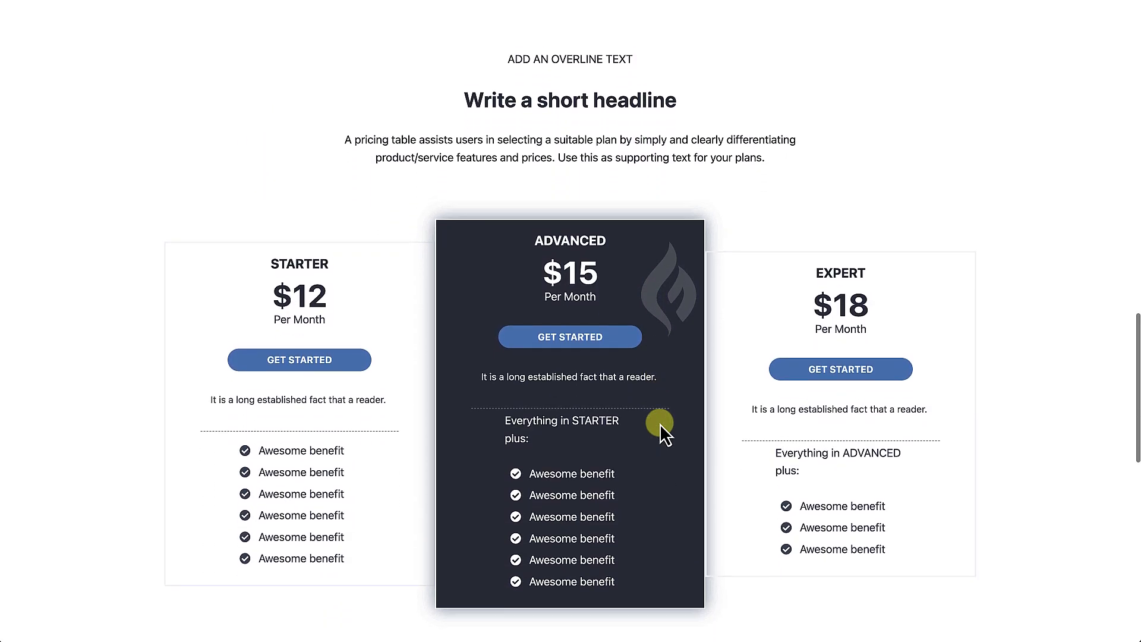
pyautogui.scroll(-3, 659, 423)
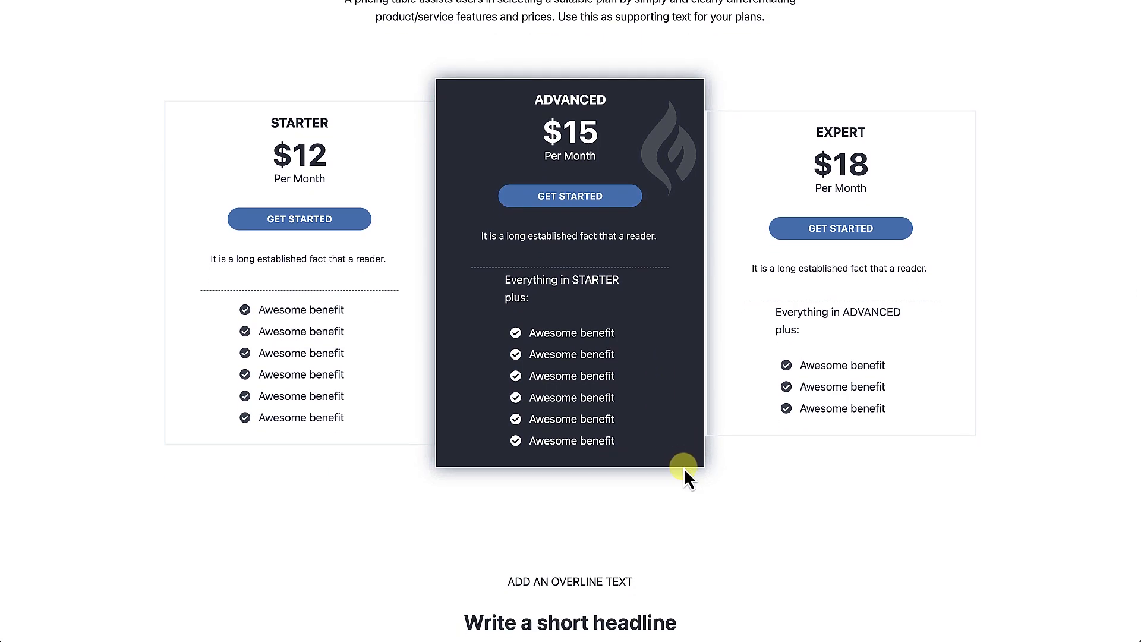
pyautogui.scroll(-9, 685, 472)
pyautogui.scroll(-13, 683, 467)
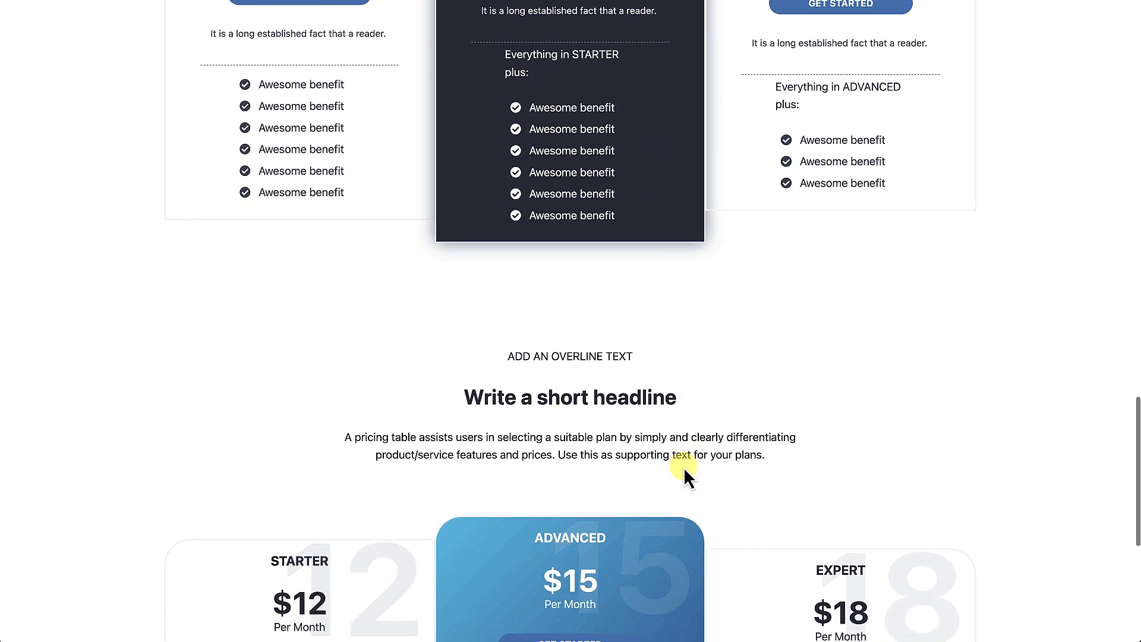
pyautogui.scroll(-3, 684, 467)
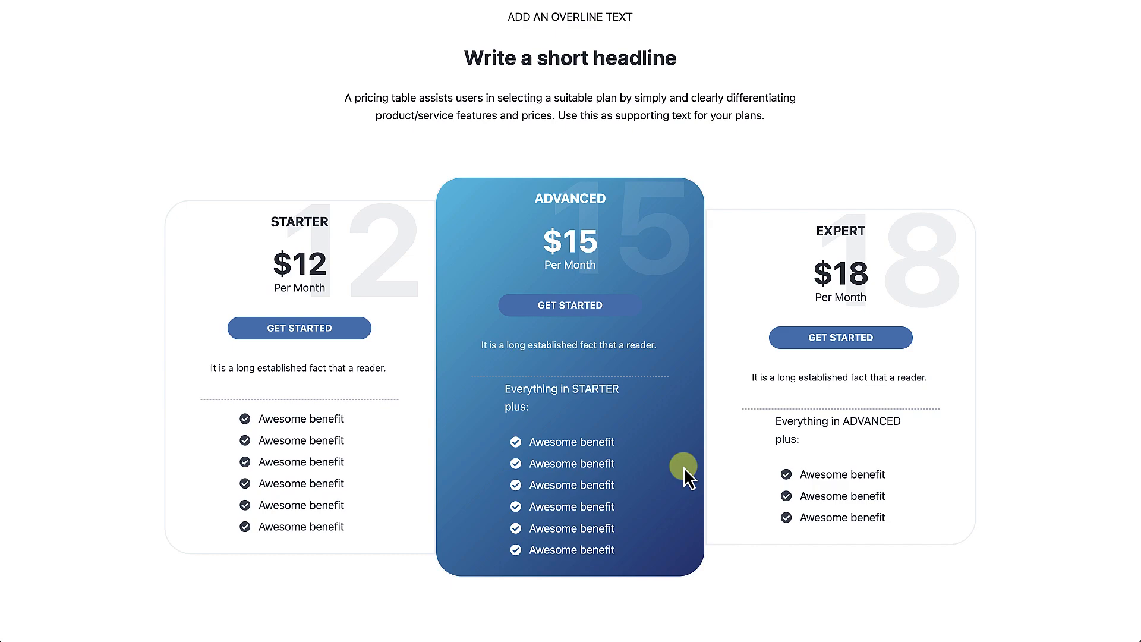
pyautogui.scroll(-1, 683, 467)
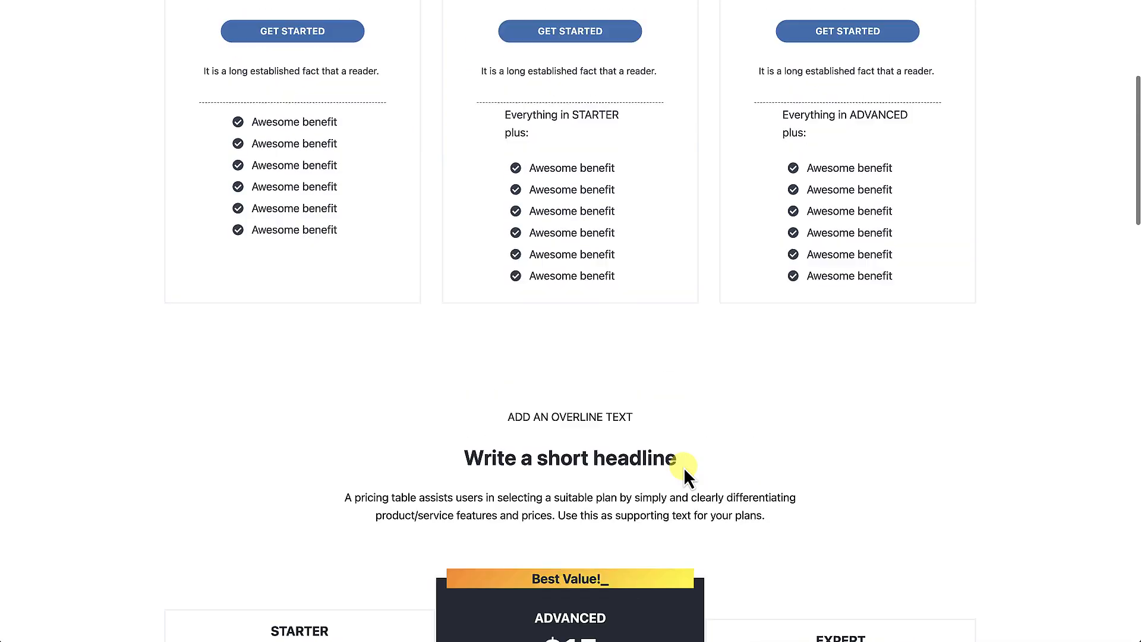
pyautogui.scroll(15, 683, 467)
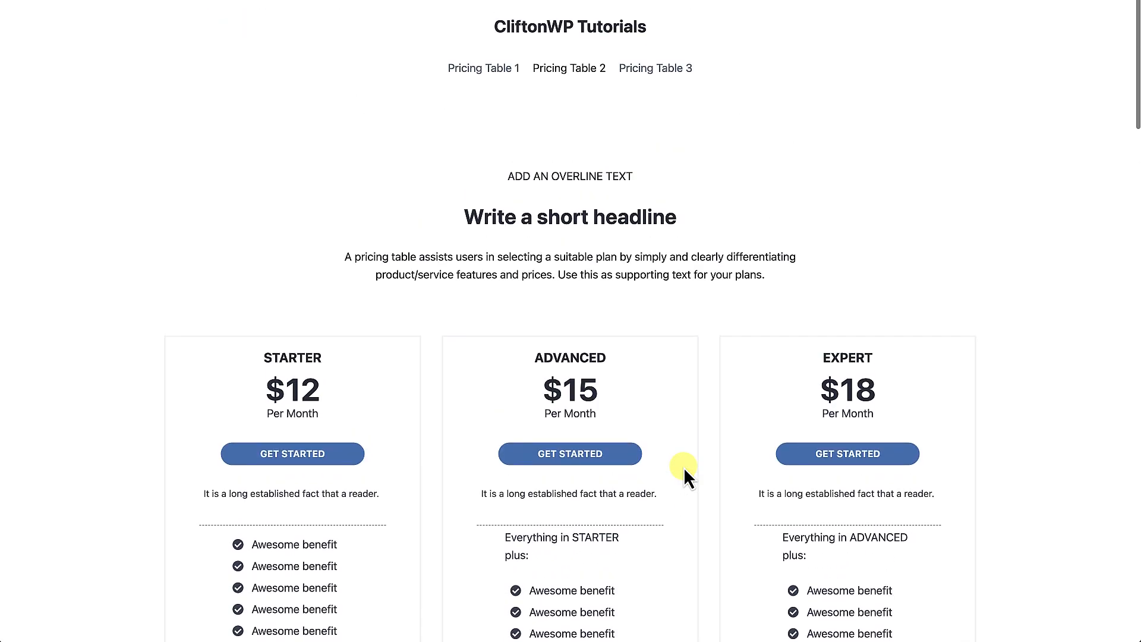
# Open the Pricing Table 3 page and examine the feature comparison table for the Standard, Premium and Elite plans.
pyautogui.click(667, 78)
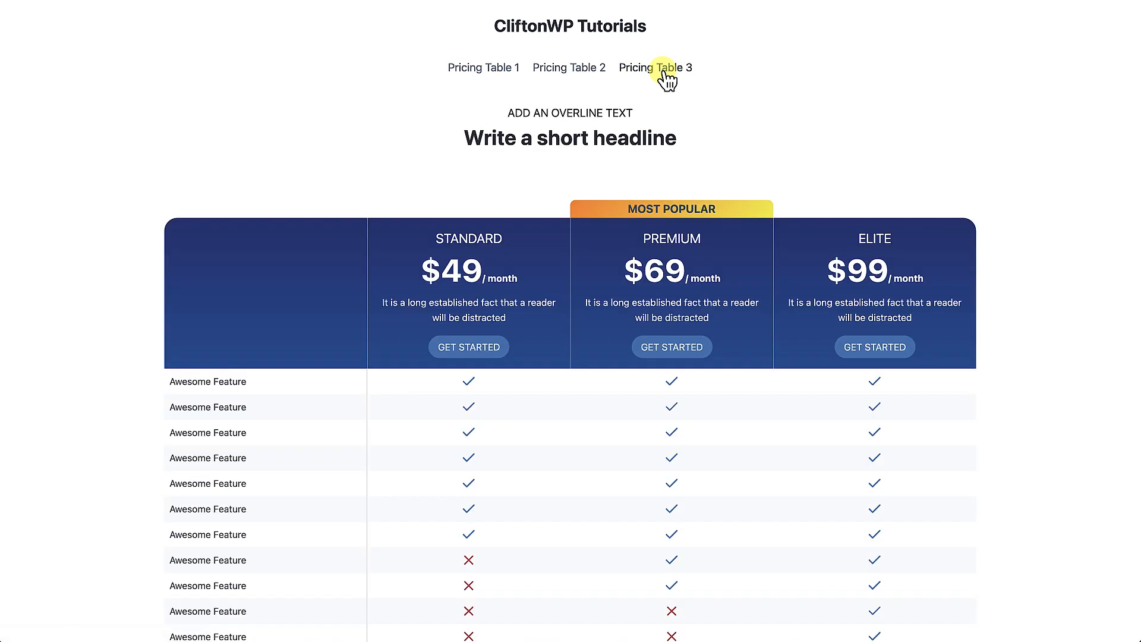
pyautogui.scroll(-3, 737, 203)
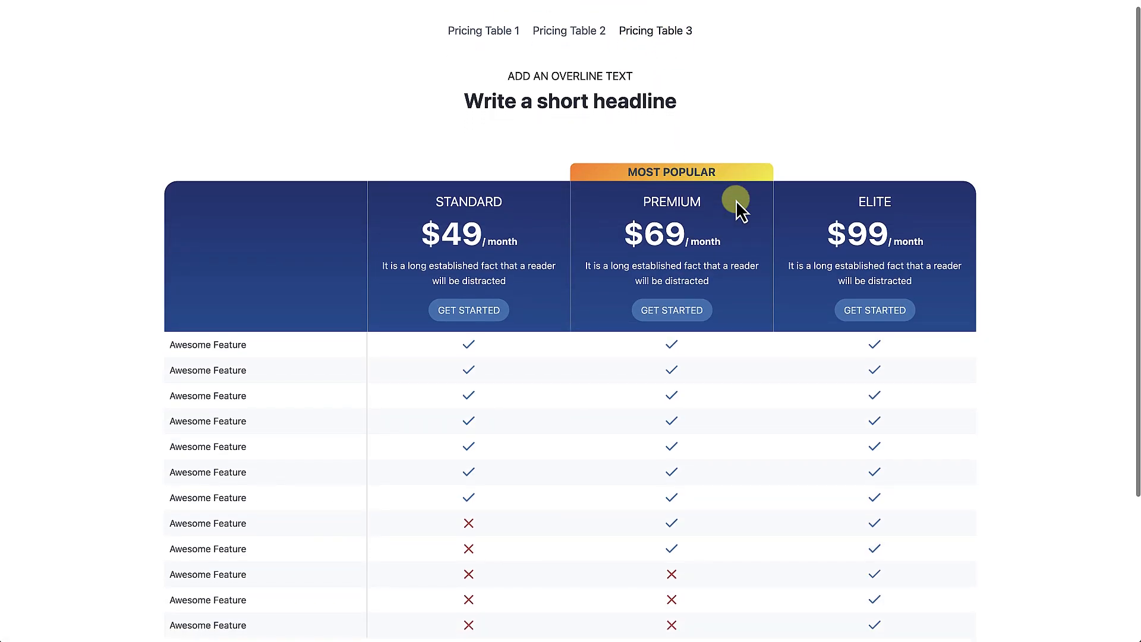
pyautogui.scroll(-1, 737, 203)
pyautogui.scroll(-1, 736, 201)
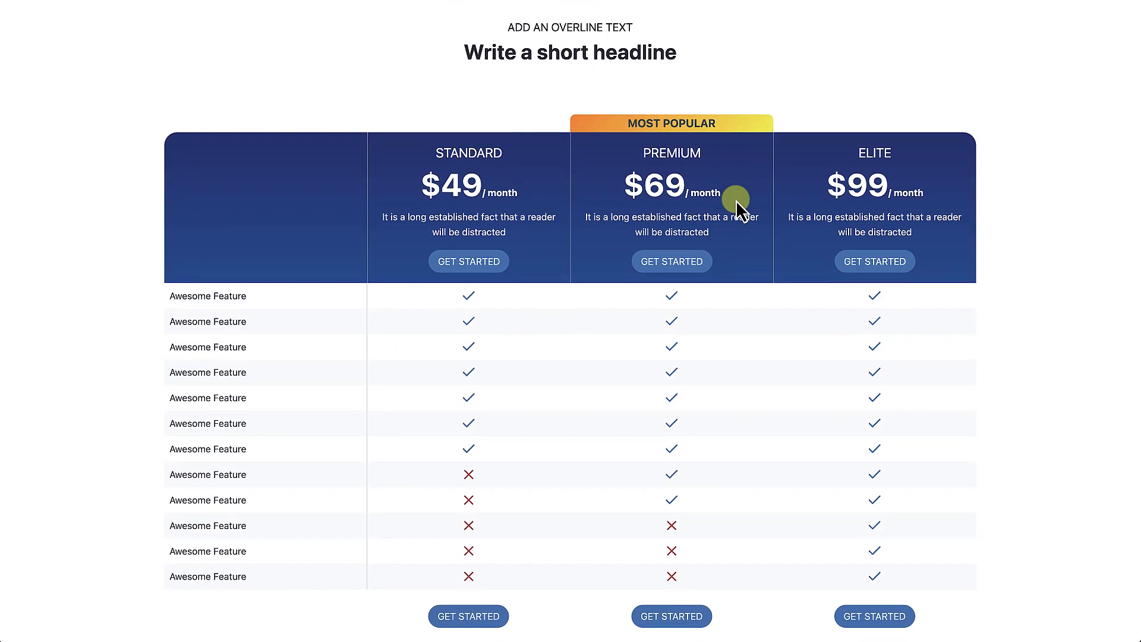
pyautogui.scroll(-1, 736, 201)
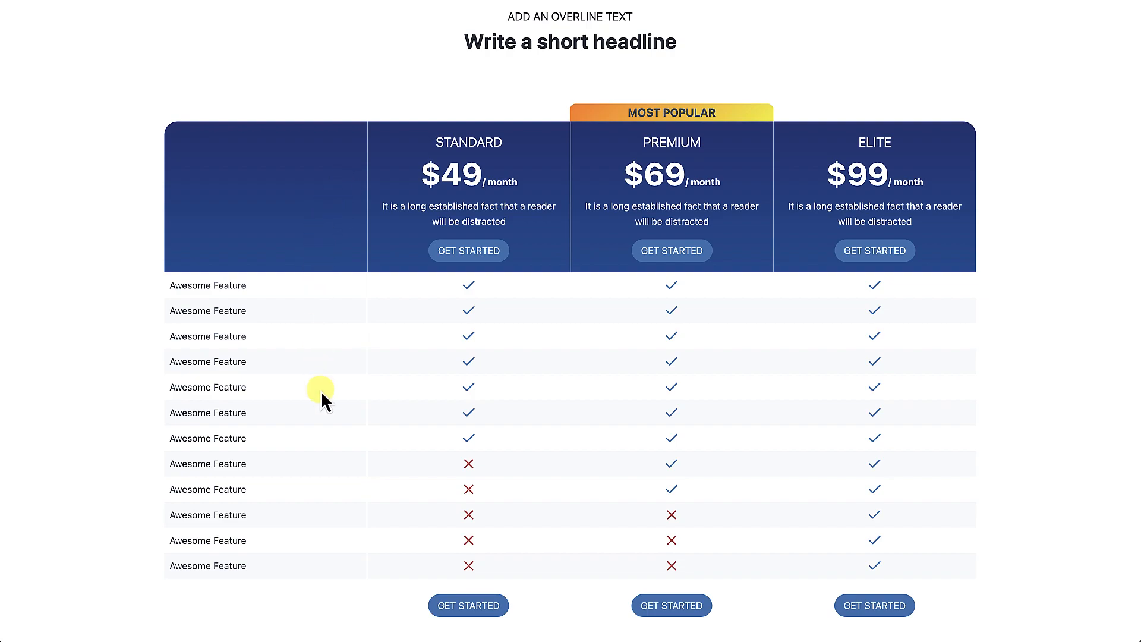
pyautogui.scroll(-2, 320, 393)
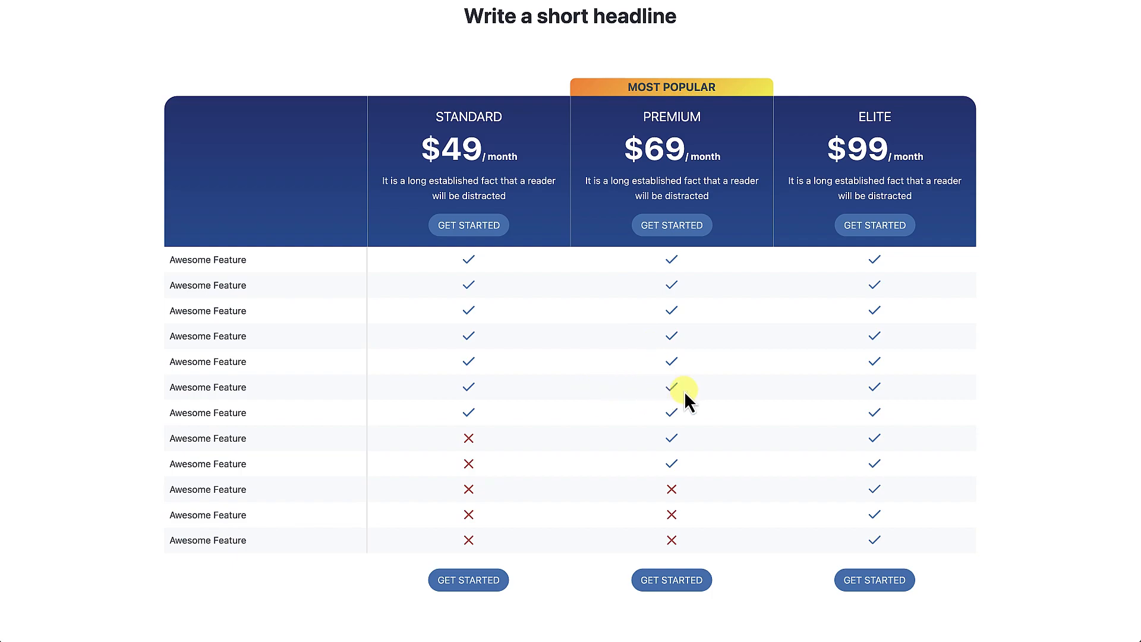
pyautogui.scroll(-2, 684, 394)
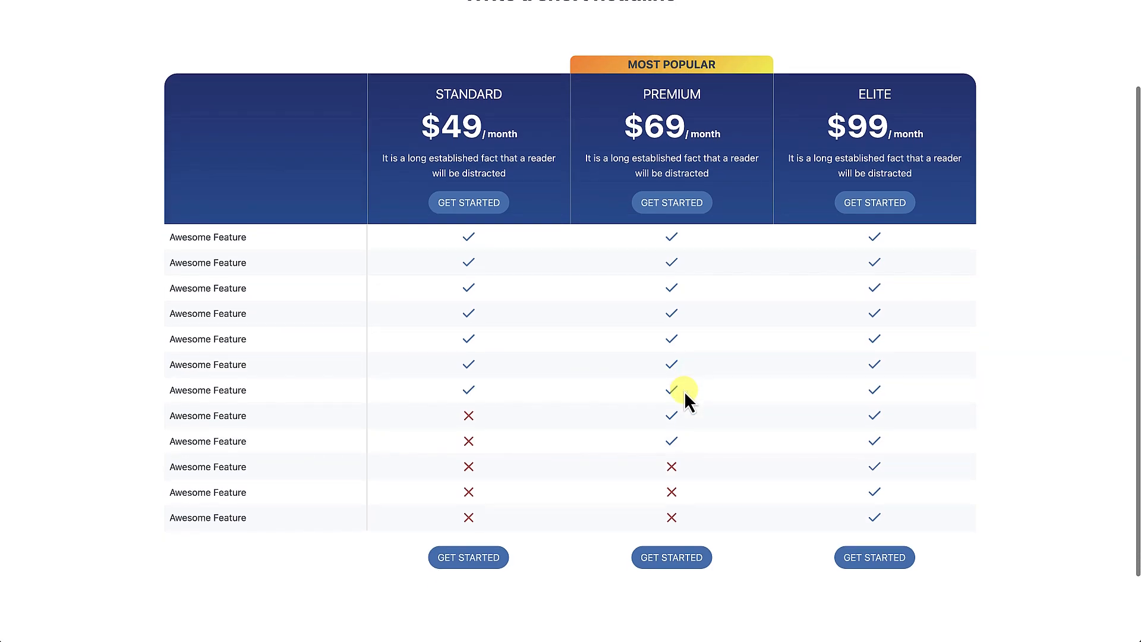
pyautogui.scroll(-1, 685, 395)
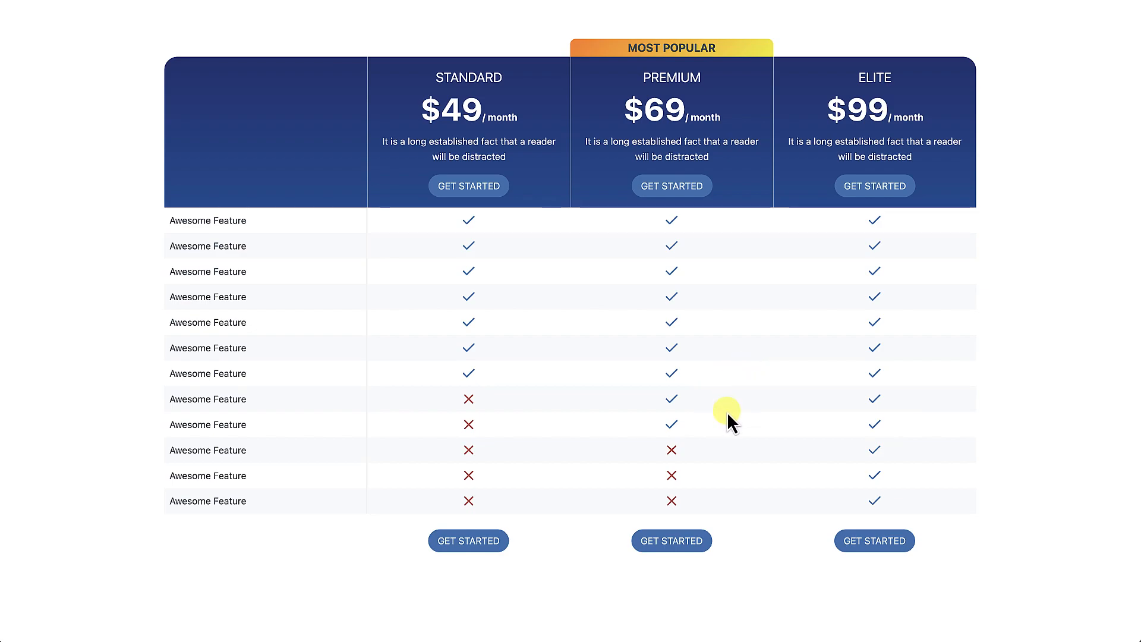
# Preview the Pricing Table 3 page at mobile size with the browser's developer tools and examine the Standard plan.
pyautogui.rightClick(101, 359)
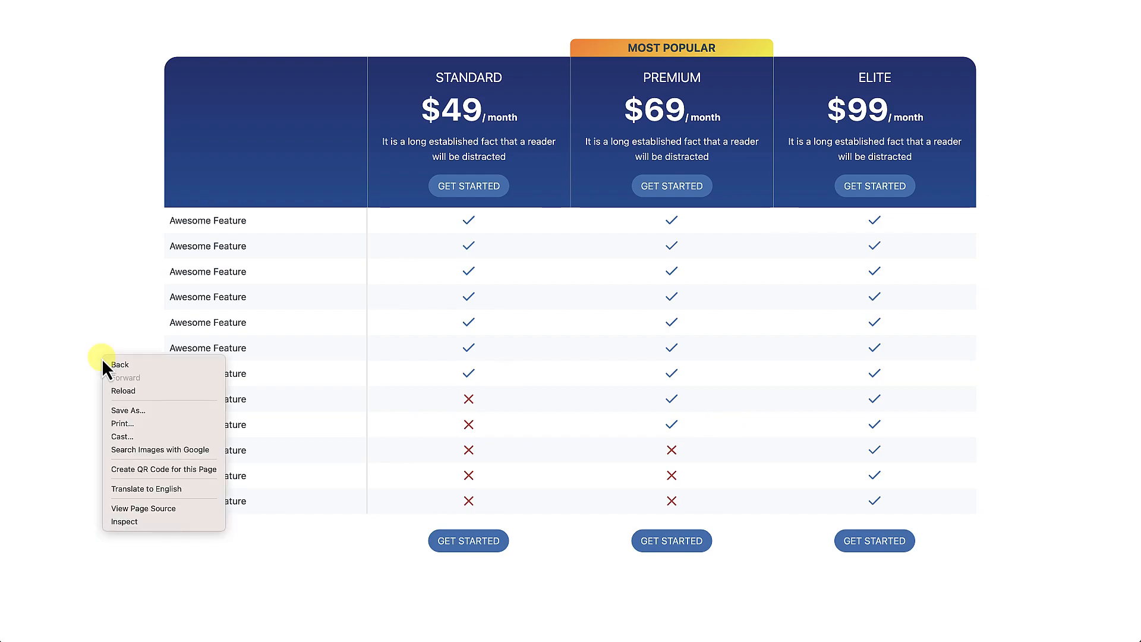
pyautogui.click(124, 523)
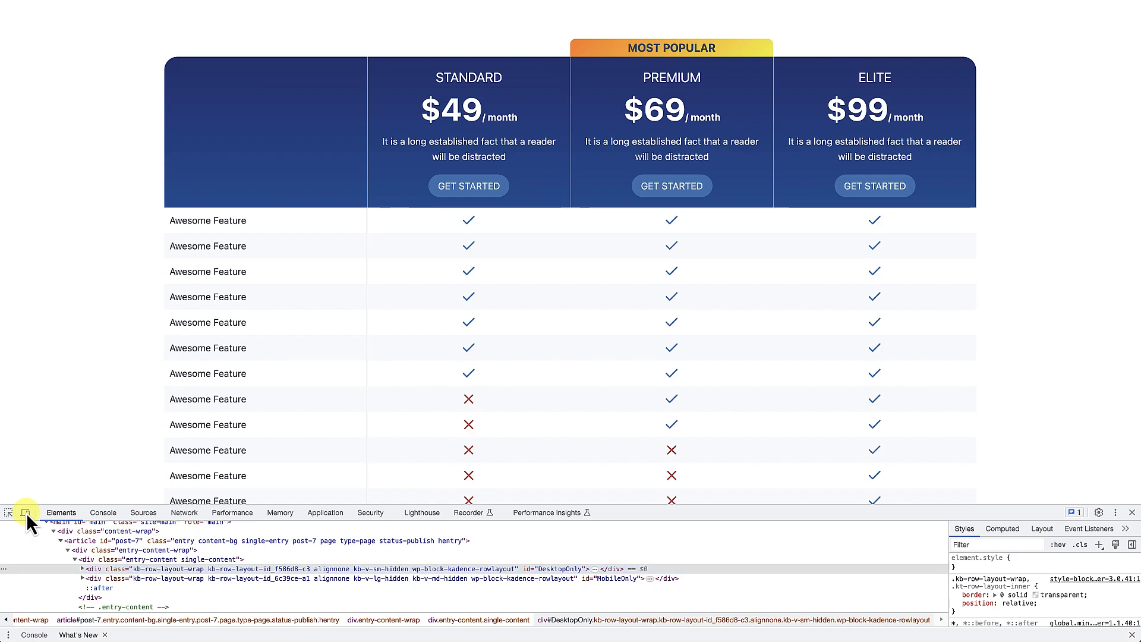
pyautogui.click(26, 512)
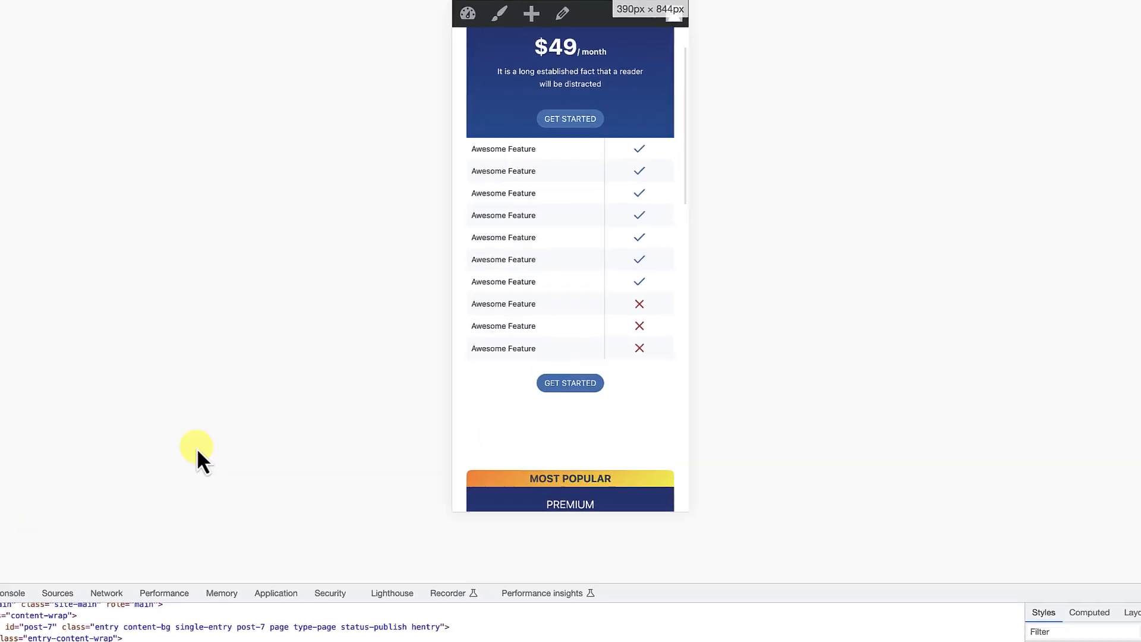
pyautogui.scroll(5, 549, 356)
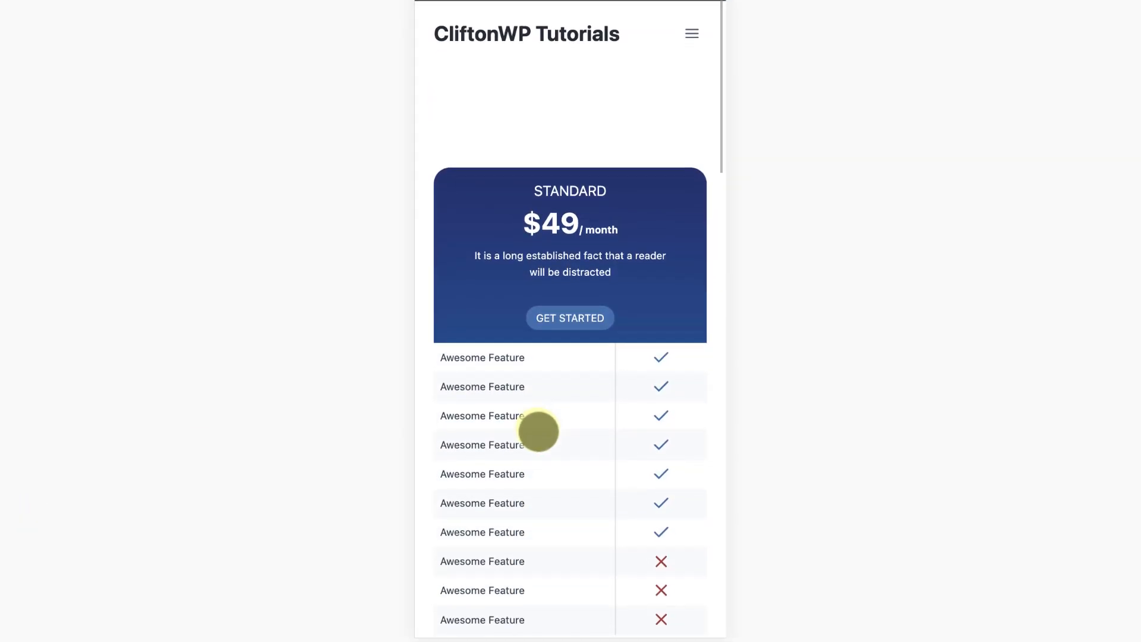
pyautogui.scroll(-3, 539, 431)
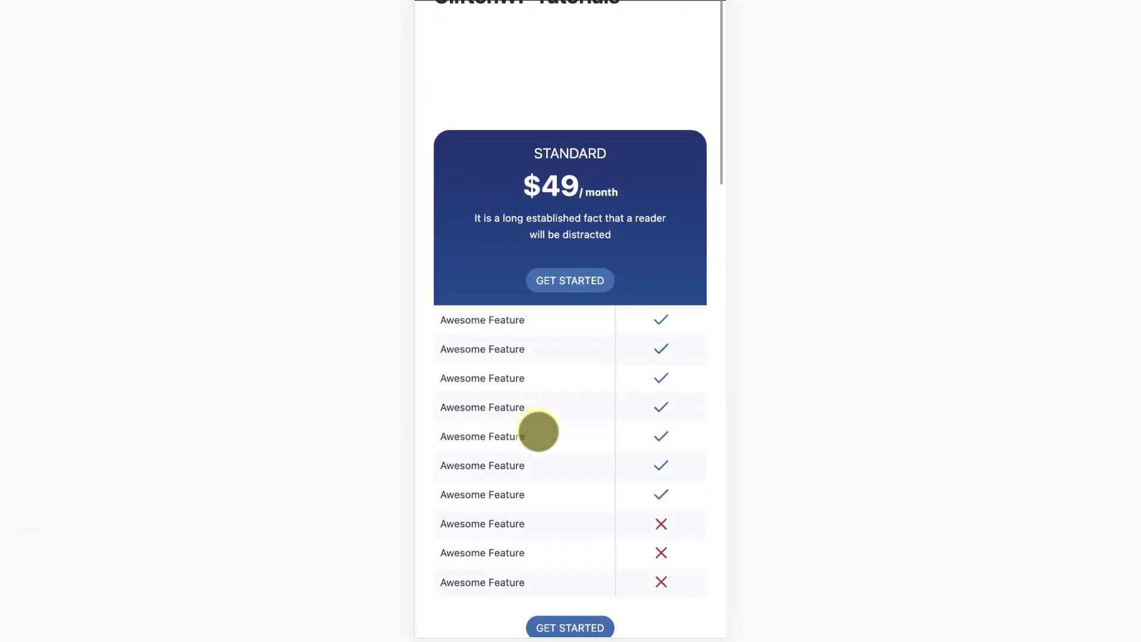
pyautogui.scroll(-2, 539, 431)
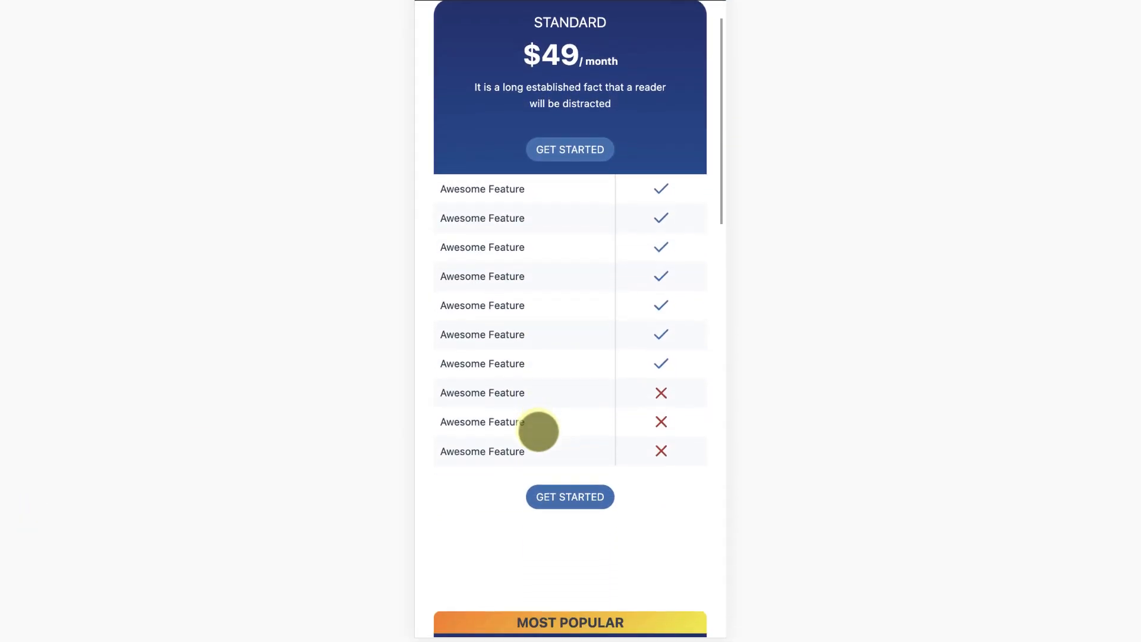
pyautogui.scroll(-3, 538, 431)
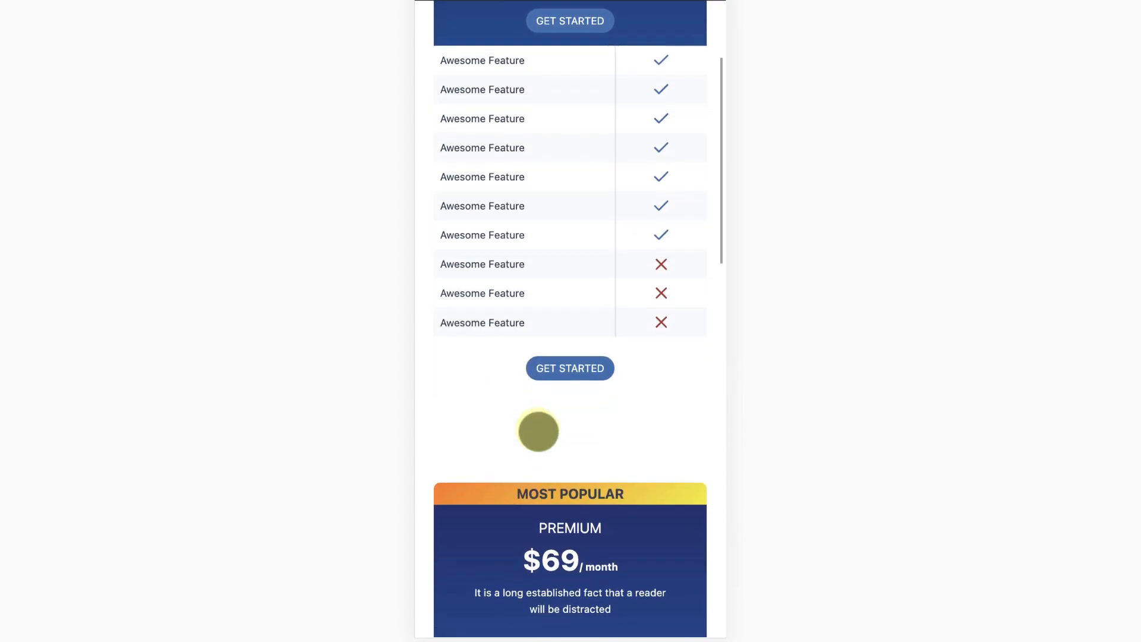
# Examine the Premium and Elite plans in the mobile preview down to the footer, and go back up the page.
pyautogui.scroll(-4, 538, 431)
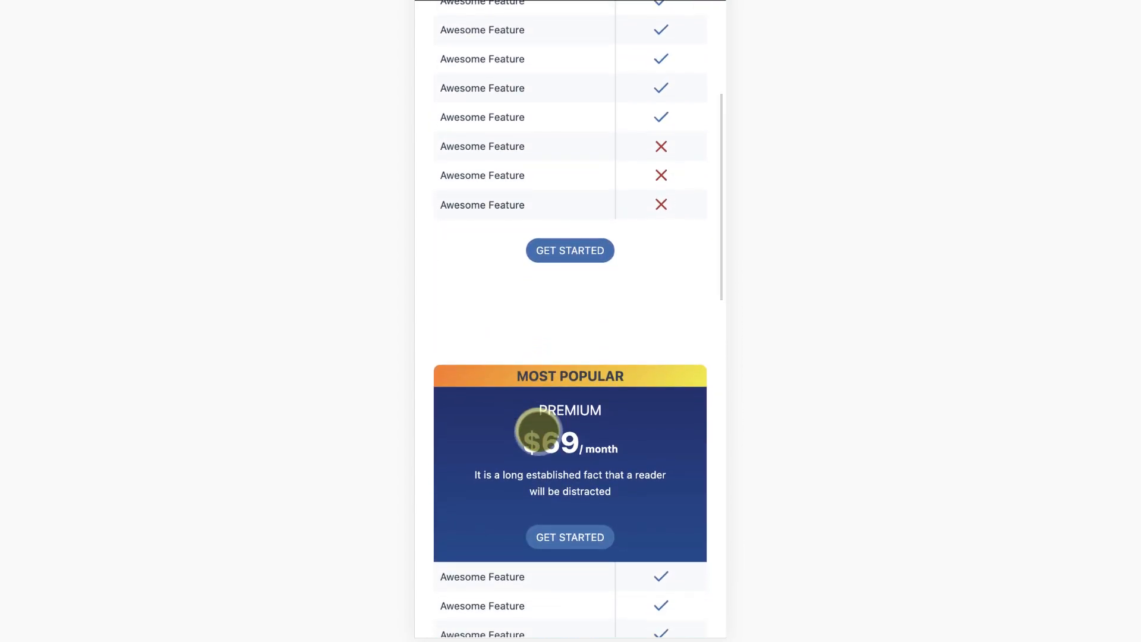
pyautogui.scroll(-3, 539, 430)
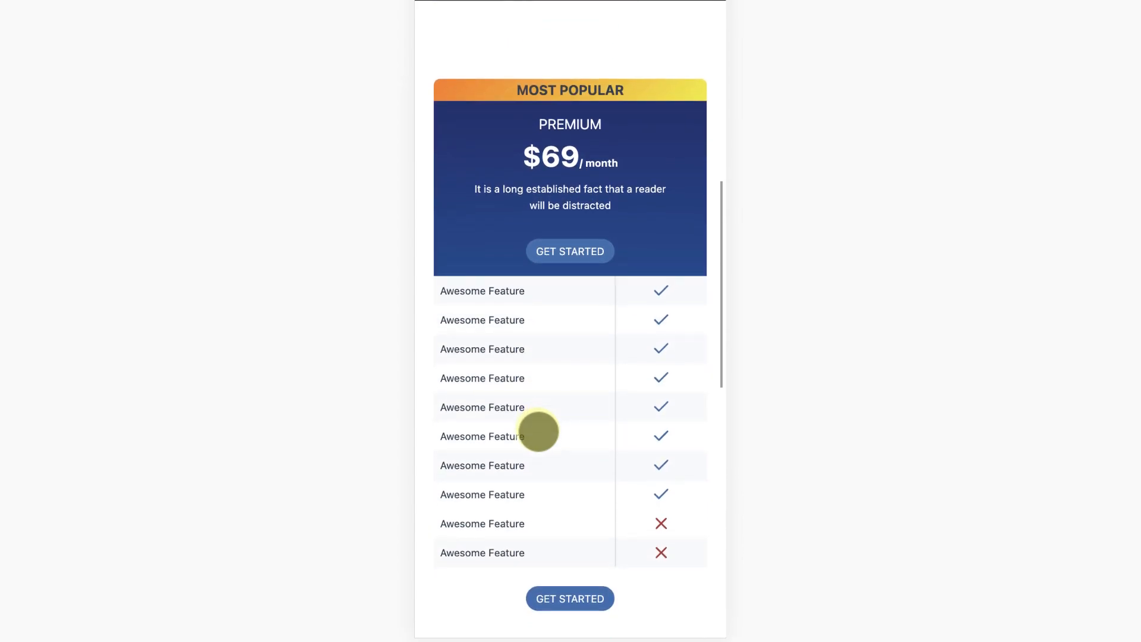
pyautogui.scroll(-1, 539, 431)
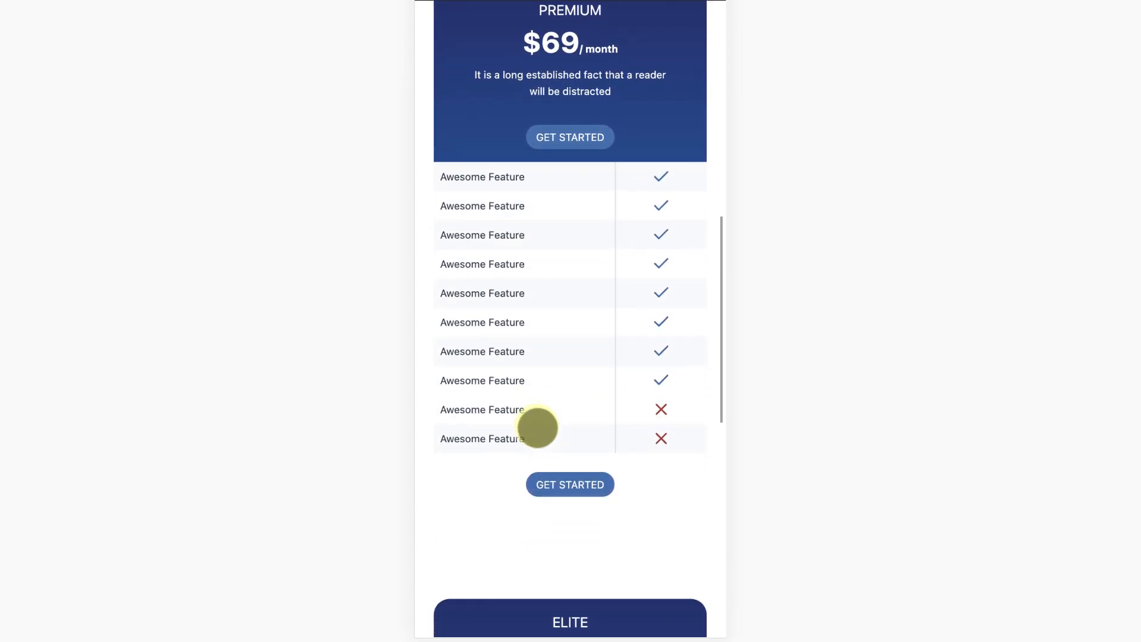
pyautogui.scroll(-2, 581, 404)
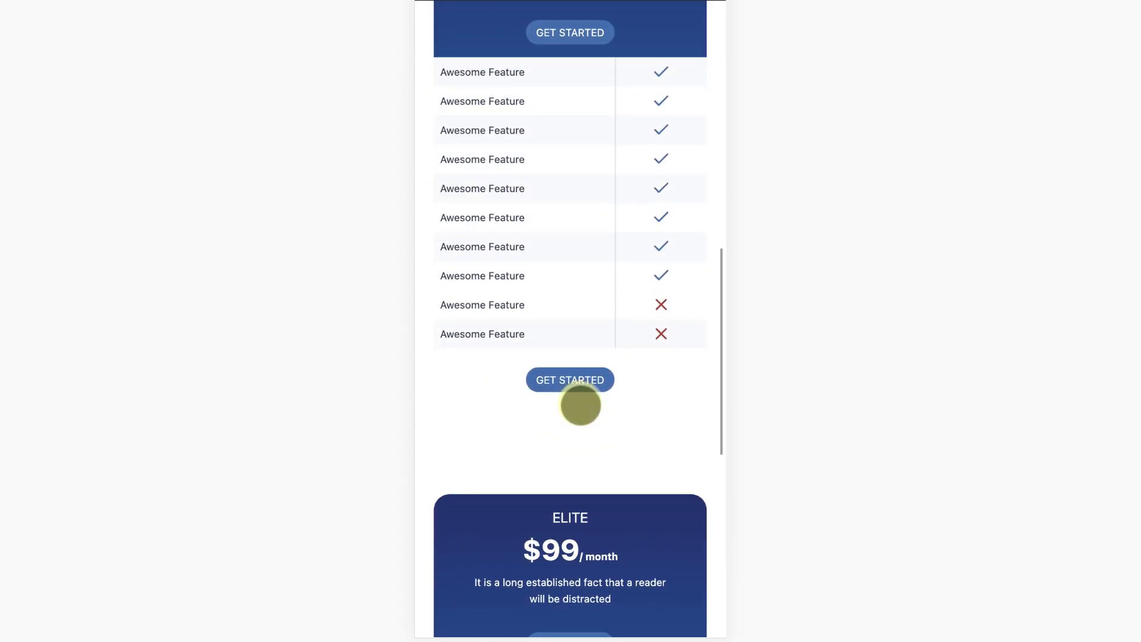
pyautogui.scroll(-10, 640, 278)
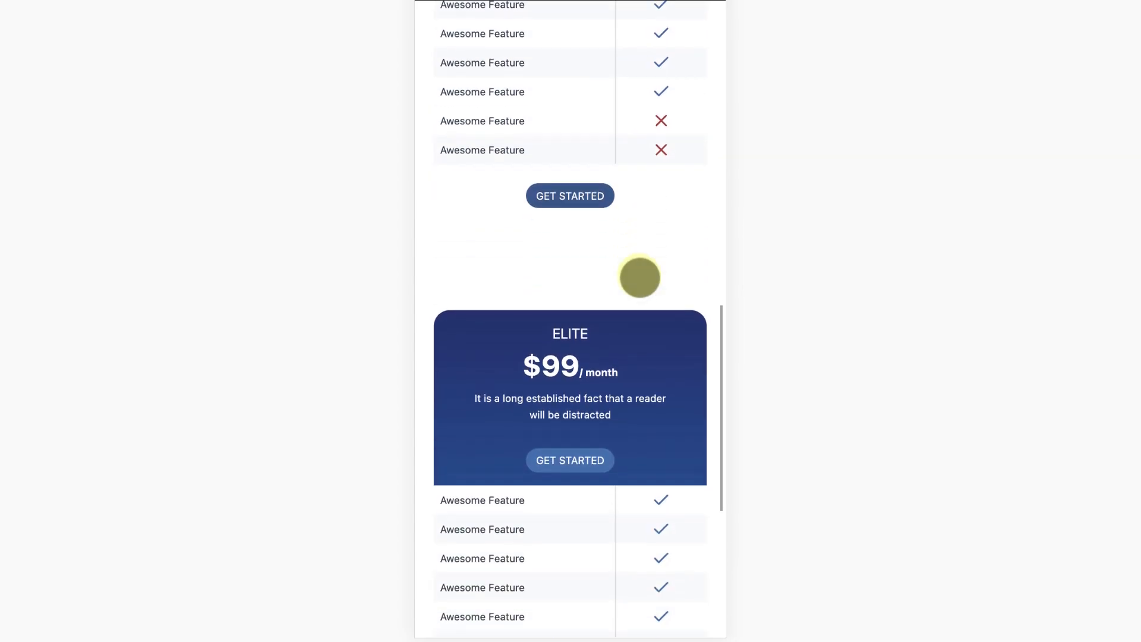
pyautogui.scroll(-2, 640, 277)
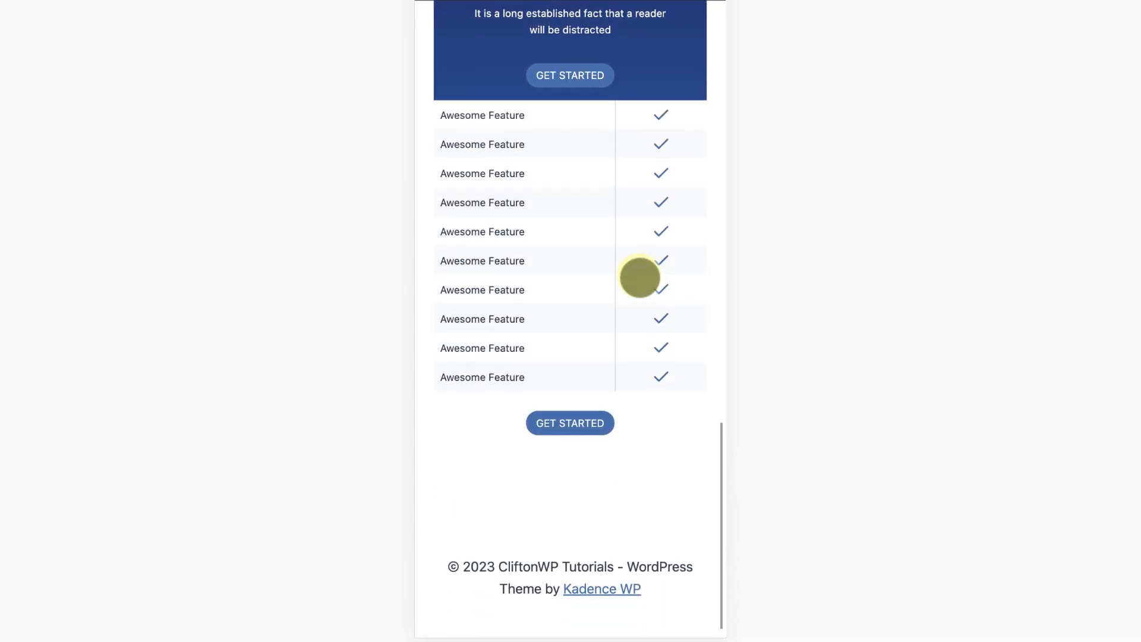
pyautogui.scroll(20, 639, 277)
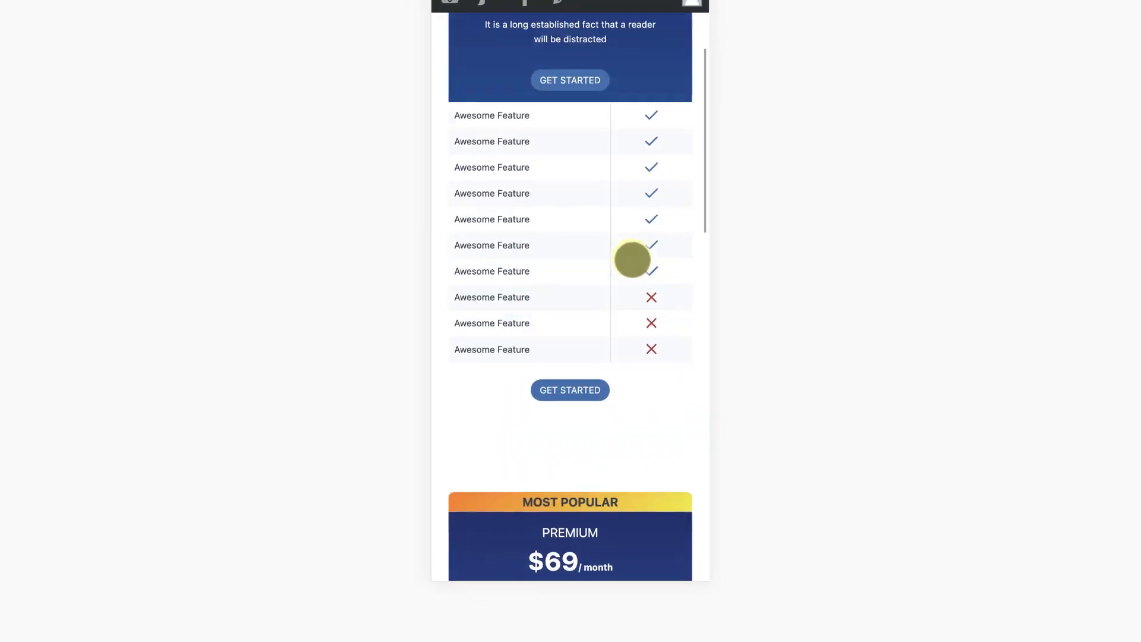
# Leave the mobile preview, close the developer tools and view the comparison table again at desktop width.
pyautogui.press('super+shift+m')
pyautogui.click(1131, 513)
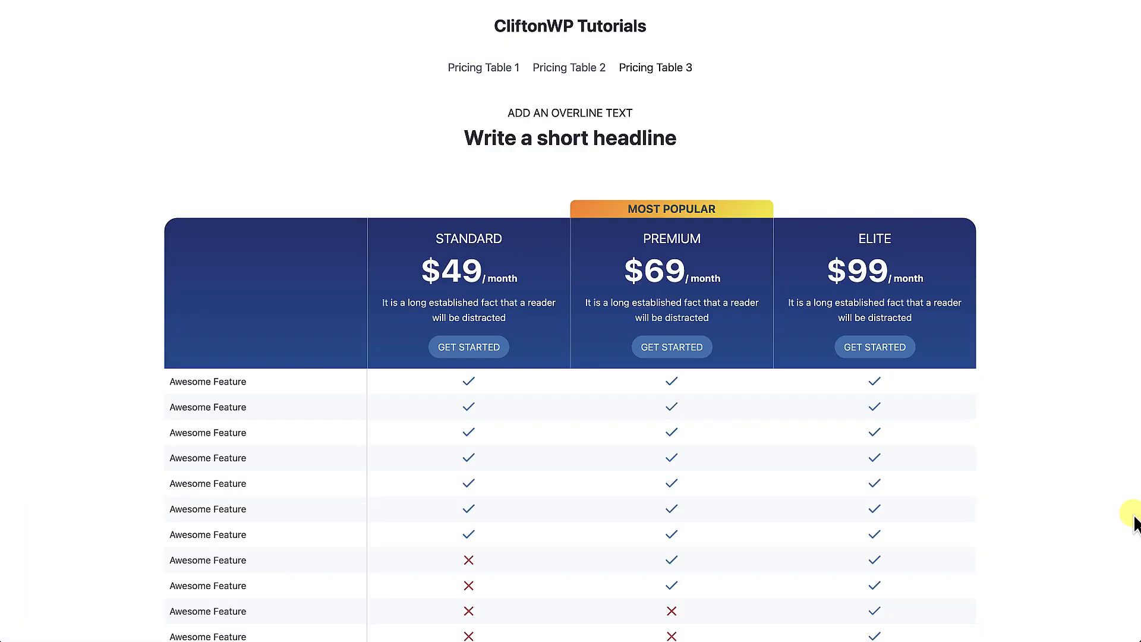
pyautogui.scroll(-5, 759, 441)
pyautogui.scroll(5, 759, 441)
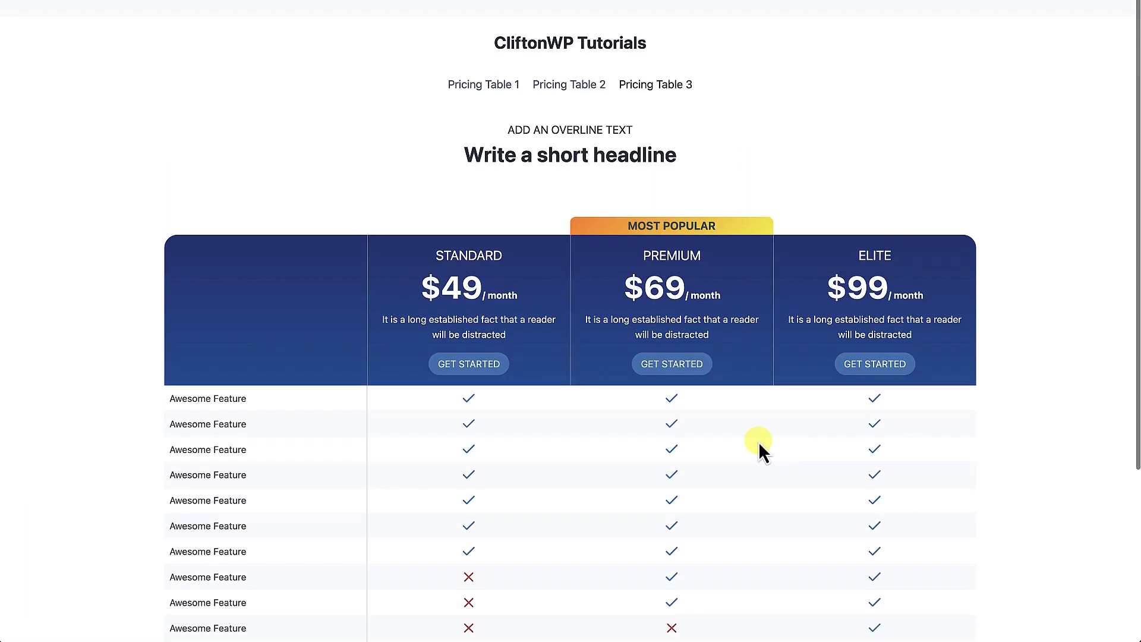
# Open the Pricing Table 1 page and display it in the developer tools' mobile preview.
pyautogui.click(487, 70)
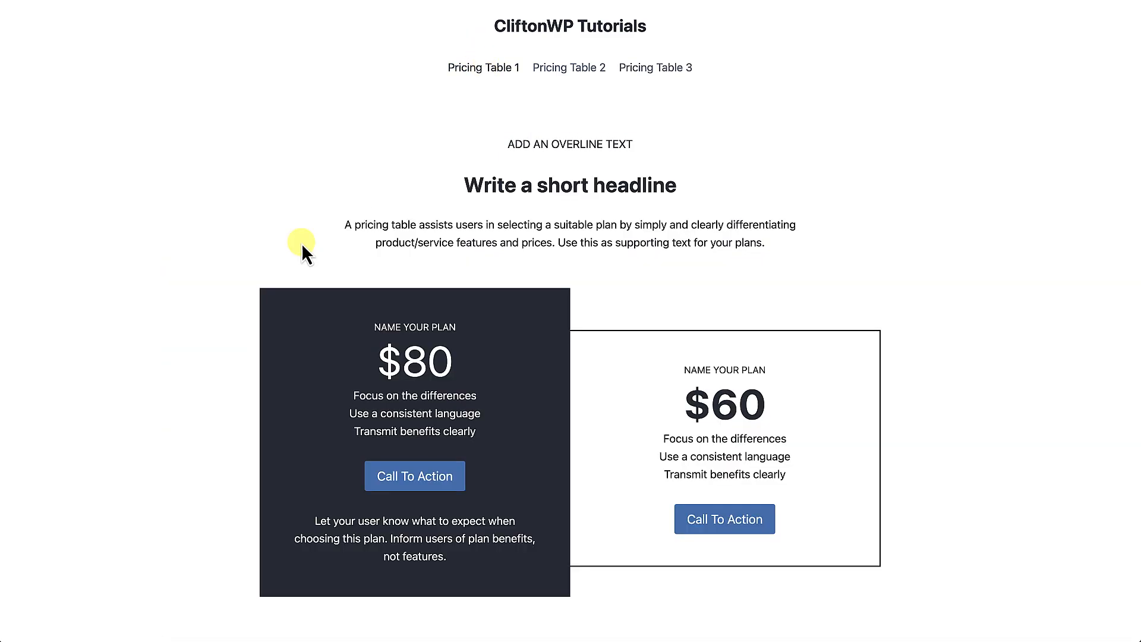
pyautogui.scroll(-2, 269, 269)
pyautogui.rightClick(172, 274)
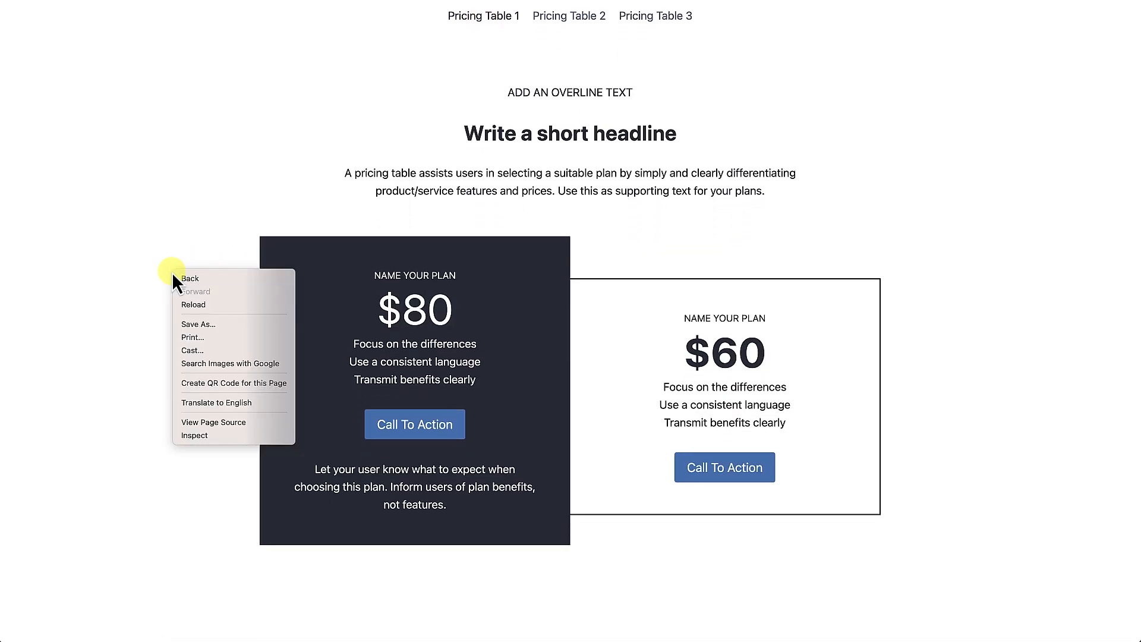
pyautogui.click(196, 439)
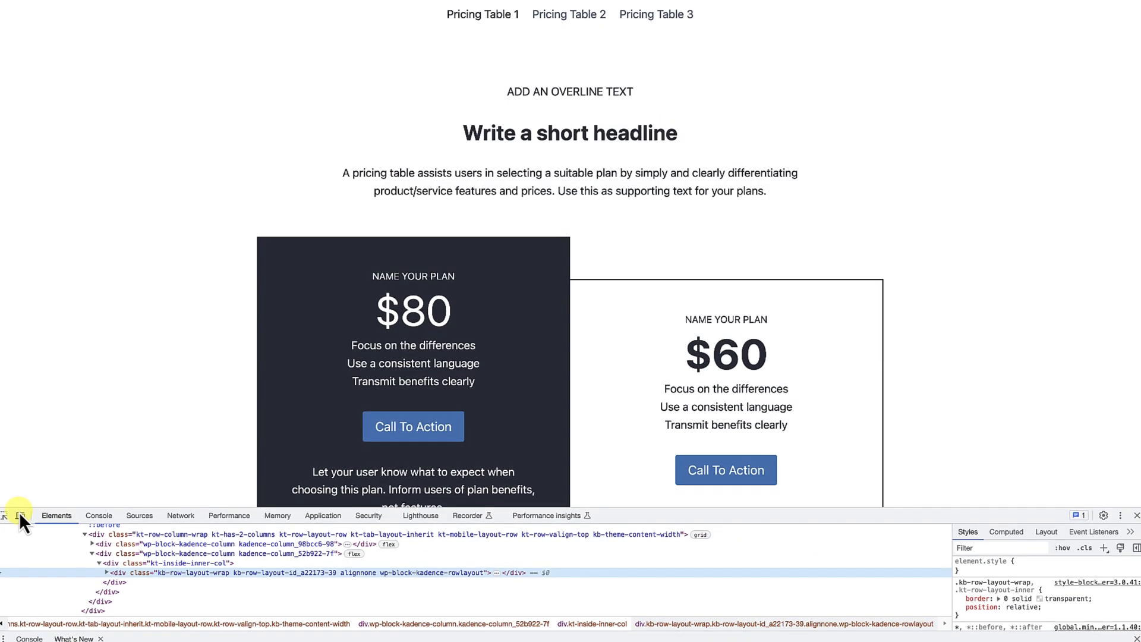
pyautogui.click(20, 516)
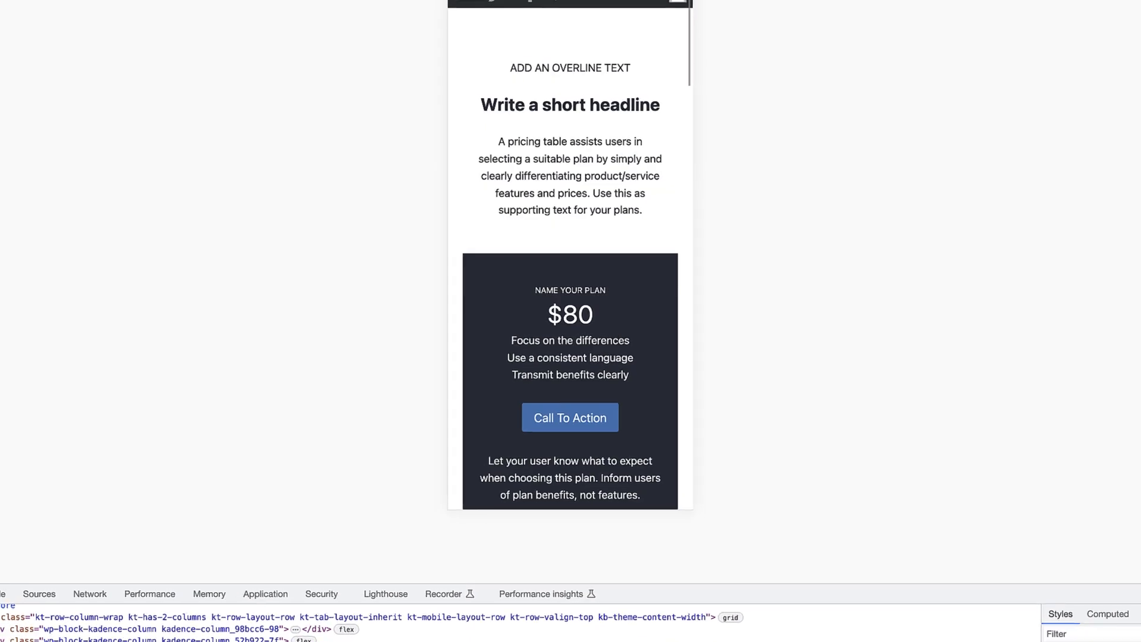
# Examine the Pricing Table 1 layouts at mobile size, close the developer tools and return to the page header.
pyautogui.scroll(-8, 591, 336)
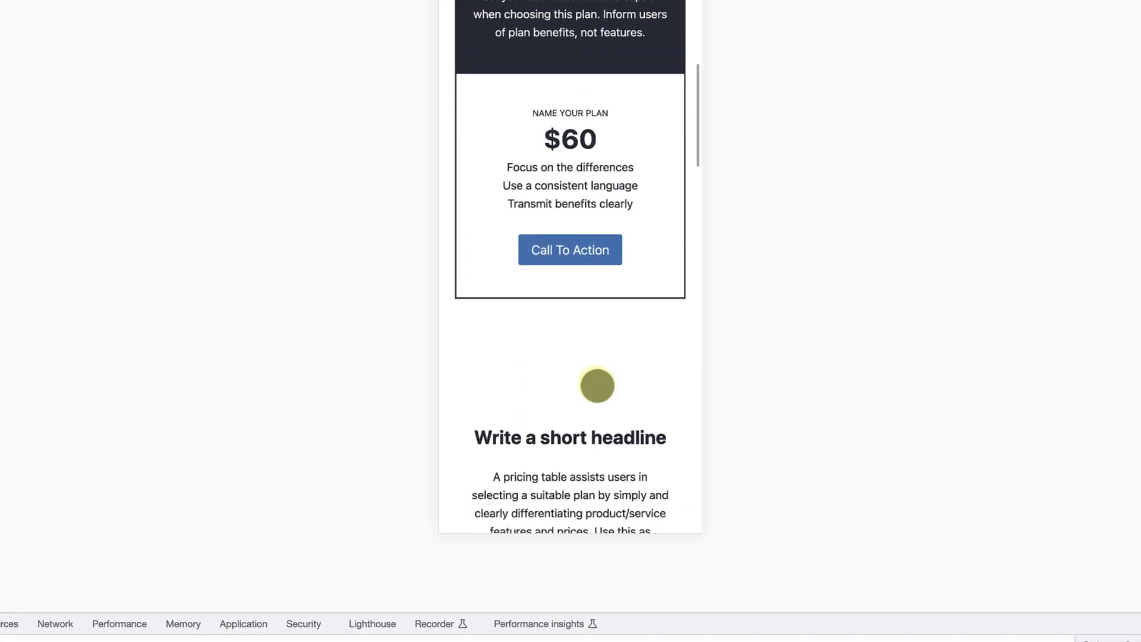
pyautogui.scroll(-18, 597, 385)
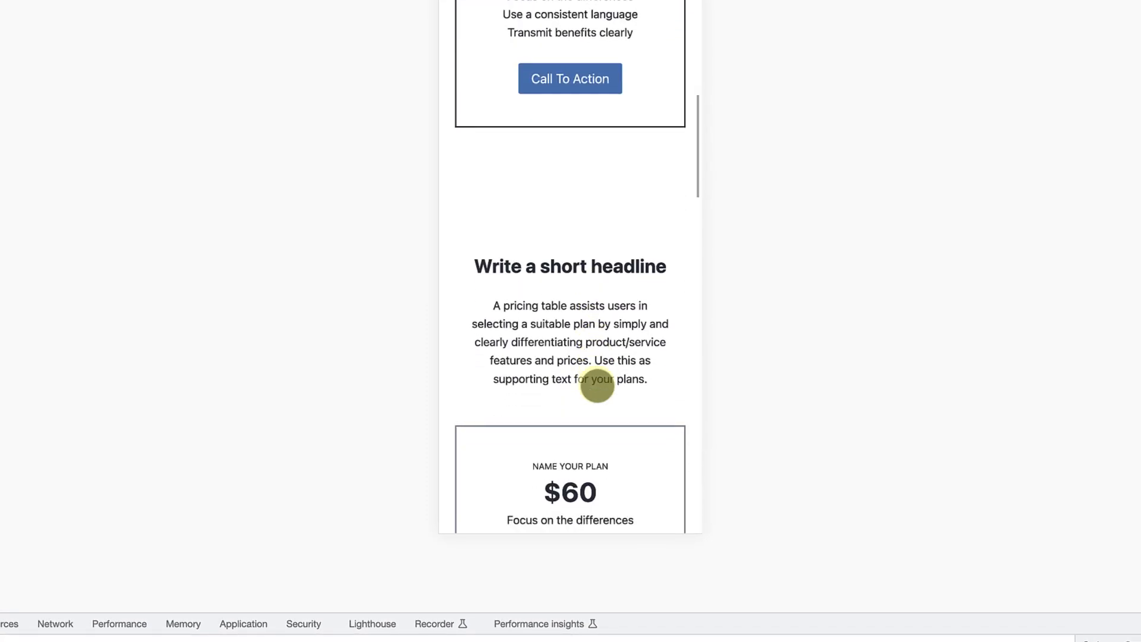
pyautogui.scroll(-15, 597, 385)
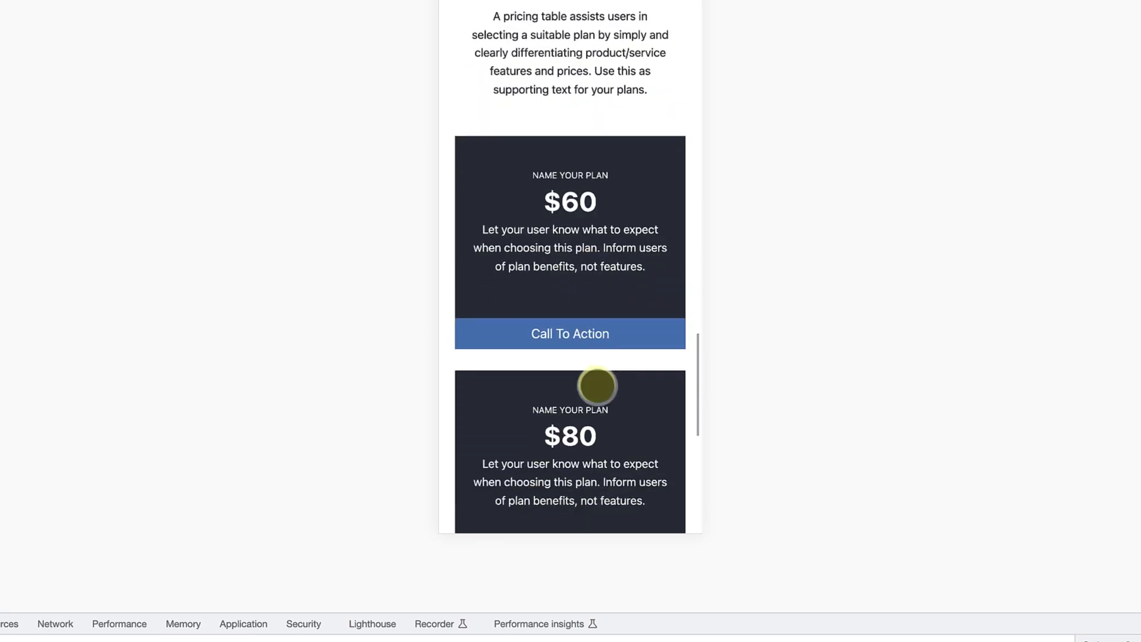
pyautogui.scroll(15, 598, 386)
pyautogui.scroll(10, 597, 385)
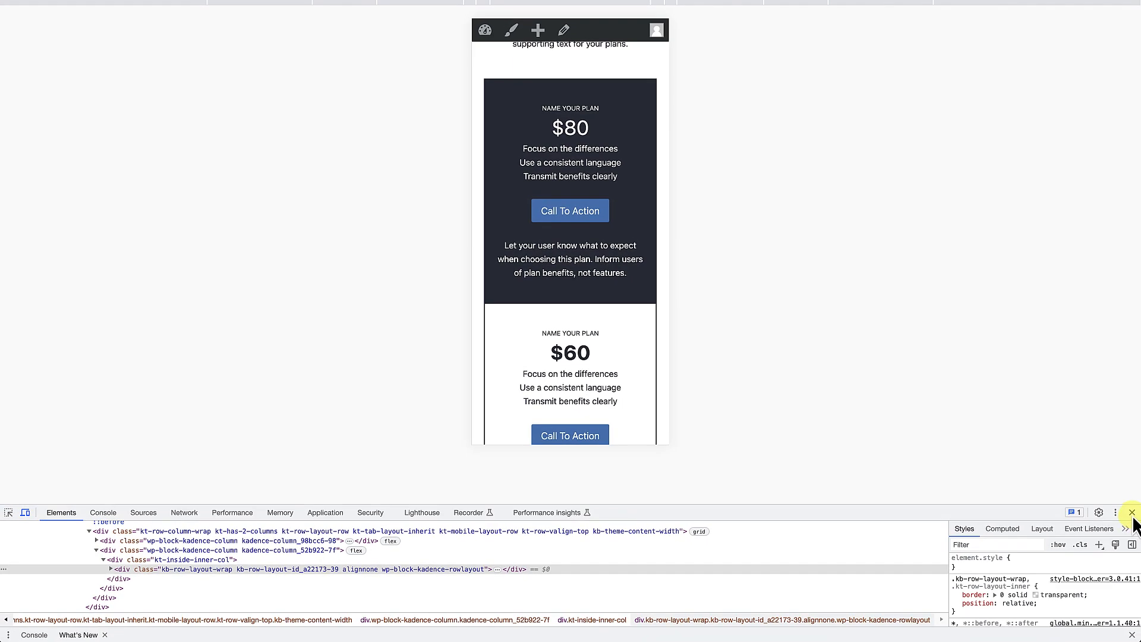
pyautogui.click(1132, 512)
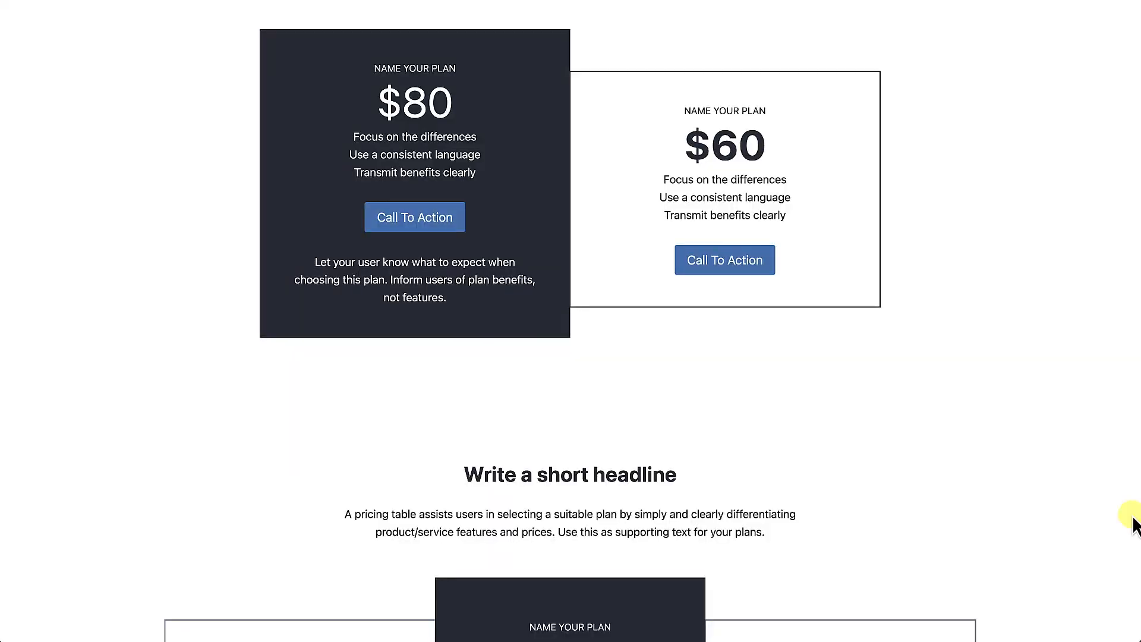
pyautogui.scroll(5, 612, 376)
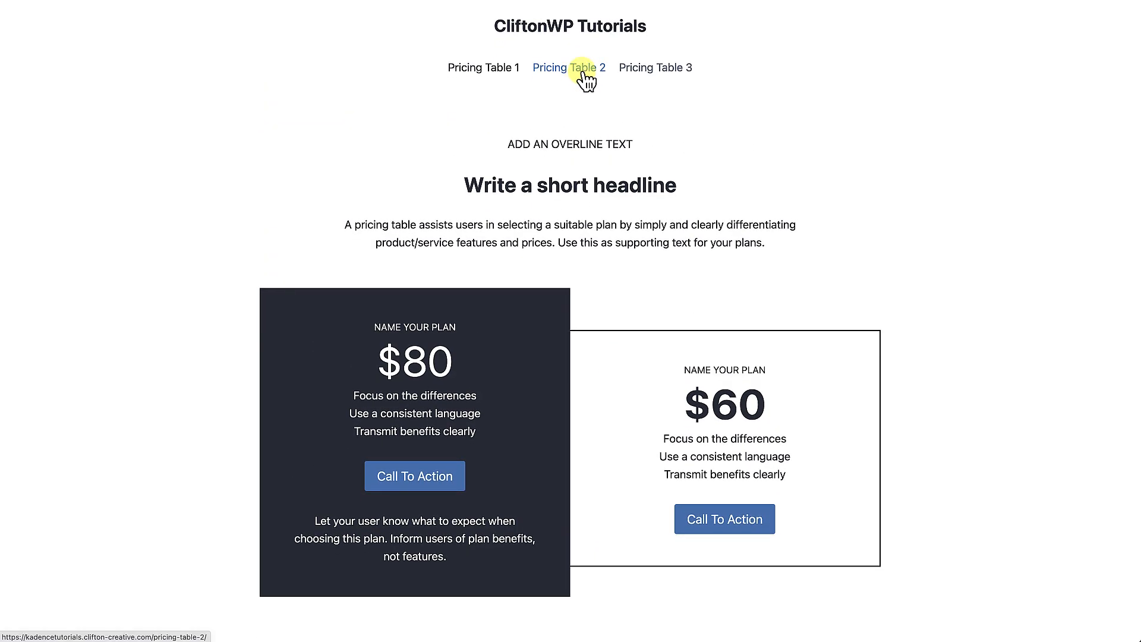
# Open the Pricing Table 2 page and display it in the developer tools' mobile preview.
pyautogui.click(583, 72)
pyautogui.scroll(-4, 533, 279)
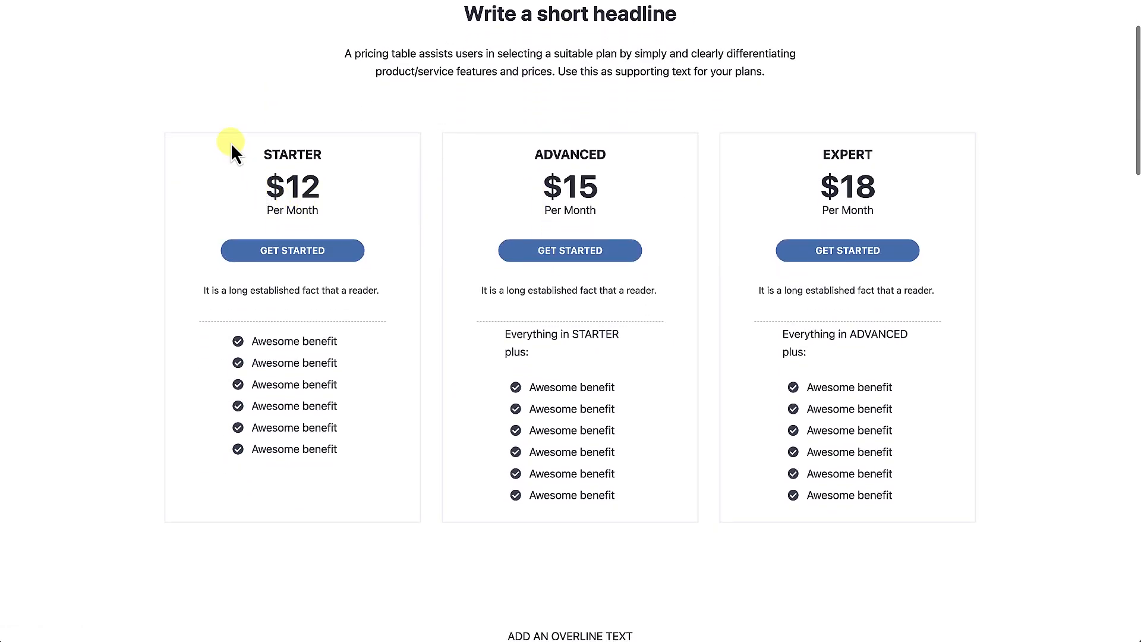
pyautogui.rightClick(159, 128)
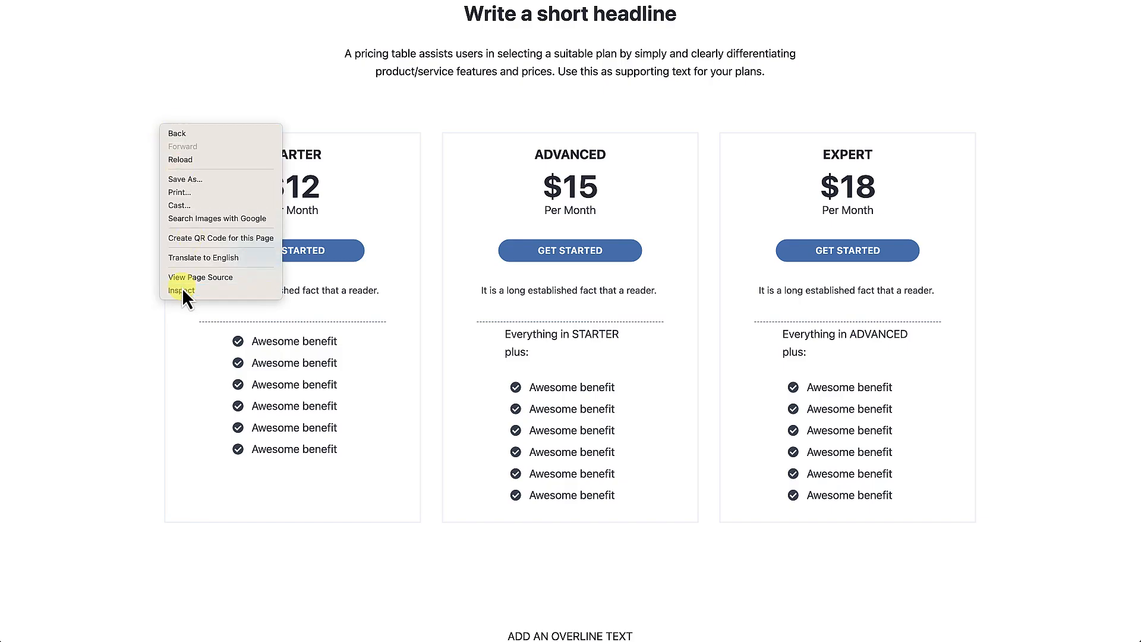
pyautogui.click(182, 288)
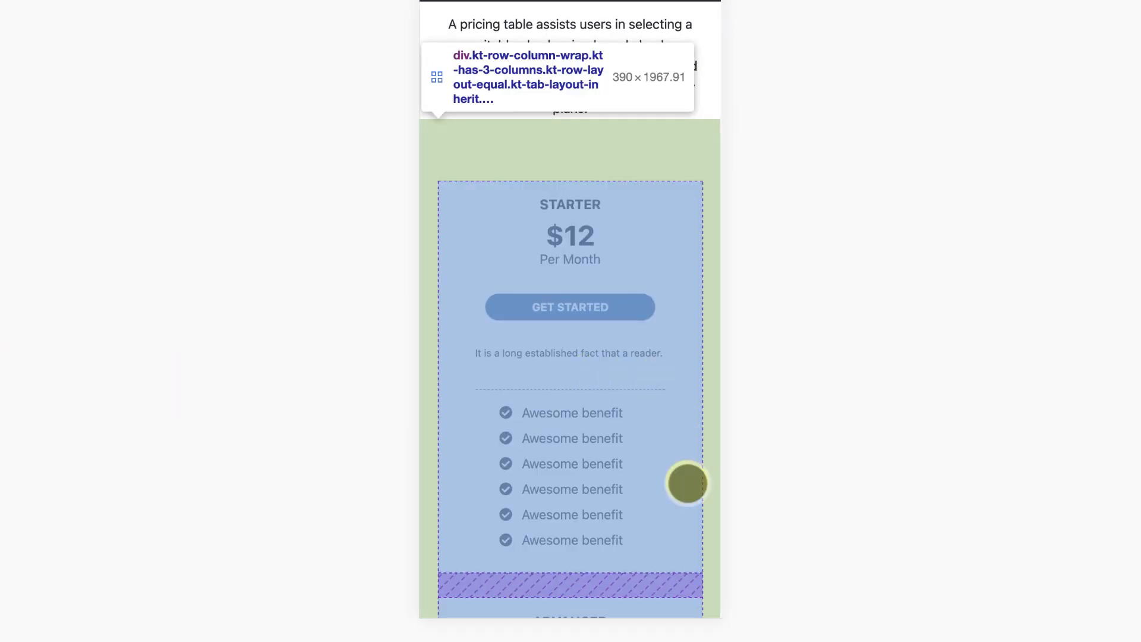
# Examine the Pricing Table 2 plan layouts at mobile size down to the footer, and close the developer tools.
pyautogui.scroll(4, 655, 465)
pyautogui.scroll(-7, 655, 465)
pyautogui.scroll(-10, 655, 466)
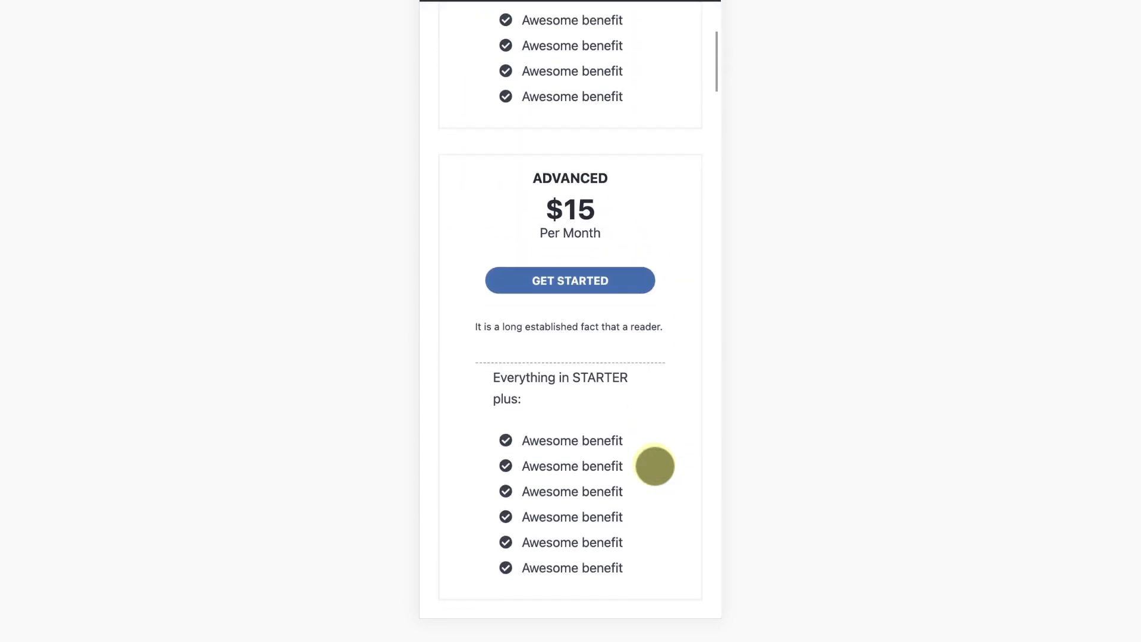
pyautogui.scroll(-10, 655, 466)
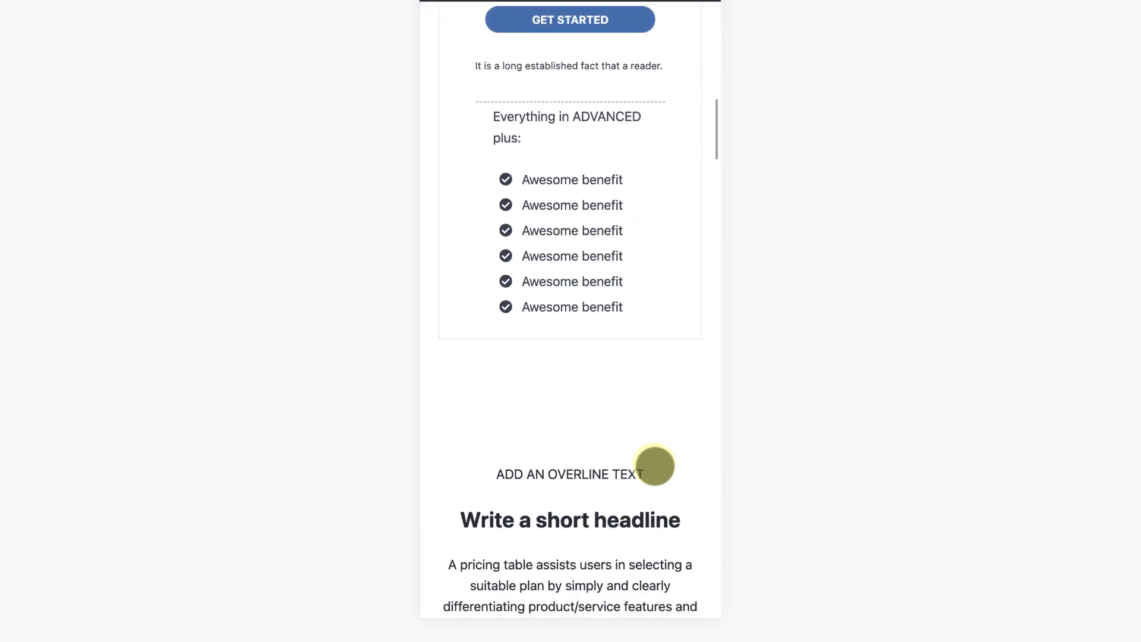
pyautogui.scroll(-10, 655, 465)
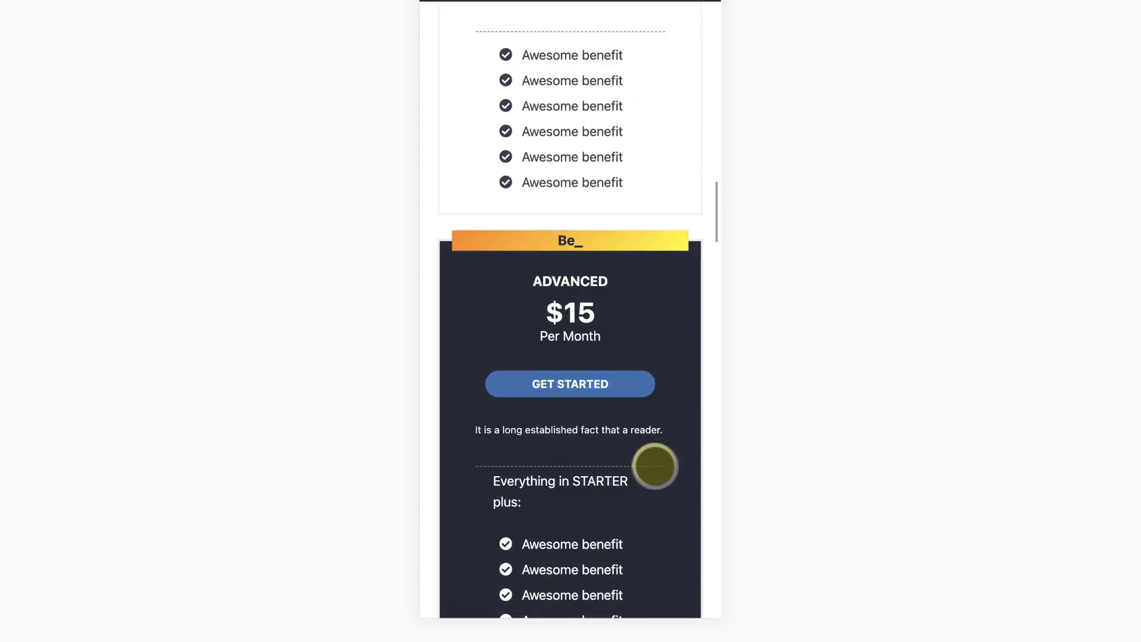
pyautogui.scroll(-10, 655, 466)
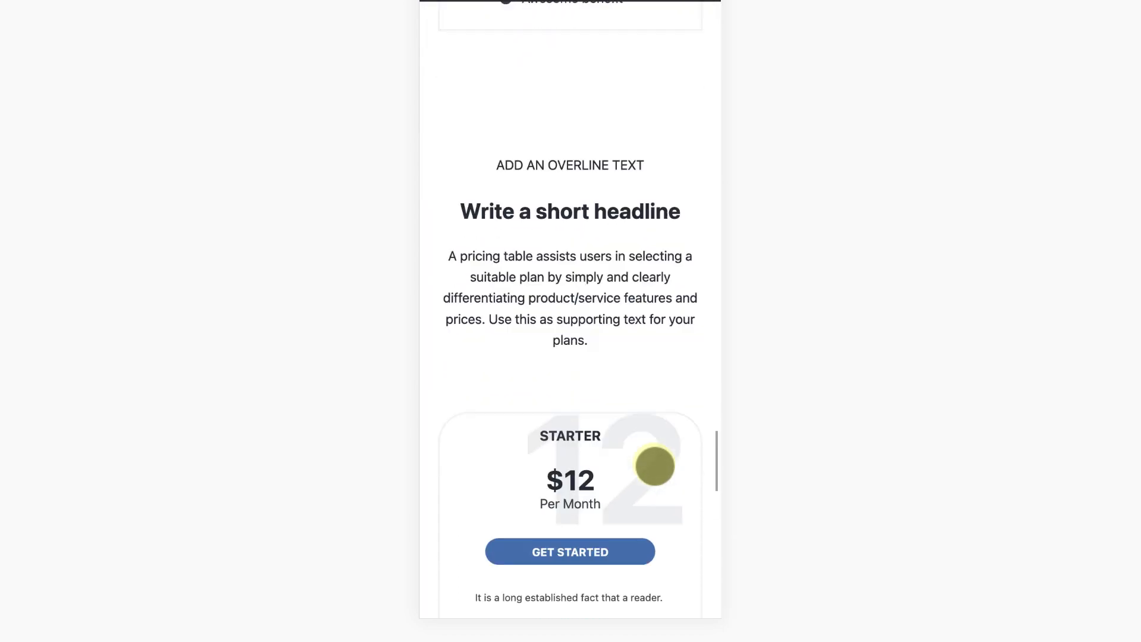
pyautogui.scroll(-10, 655, 465)
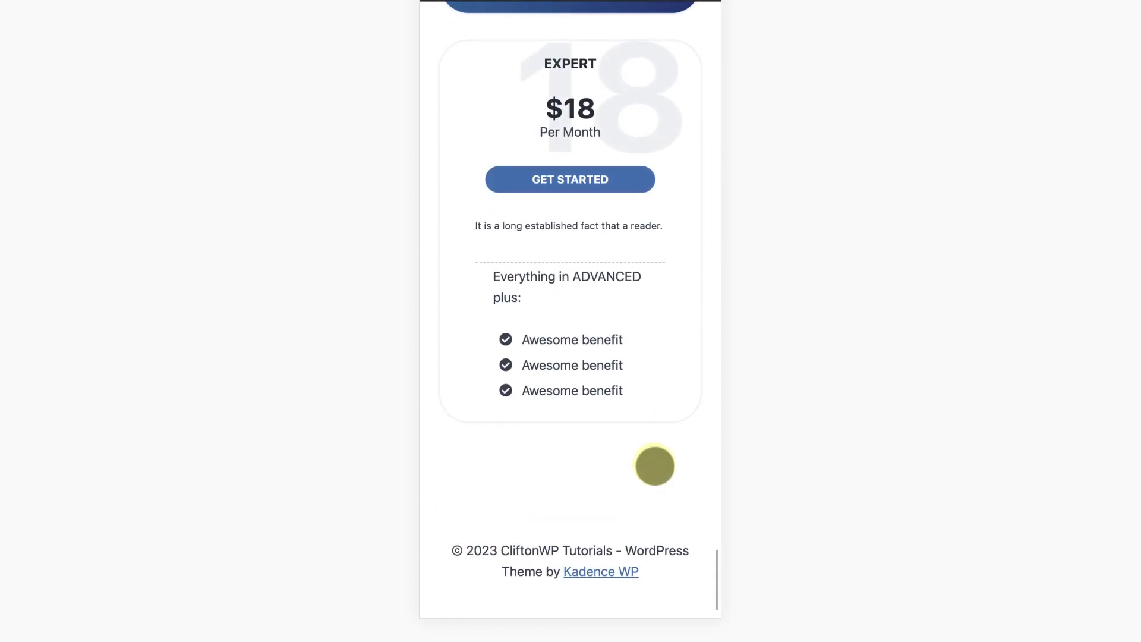
pyautogui.scroll(15, 655, 465)
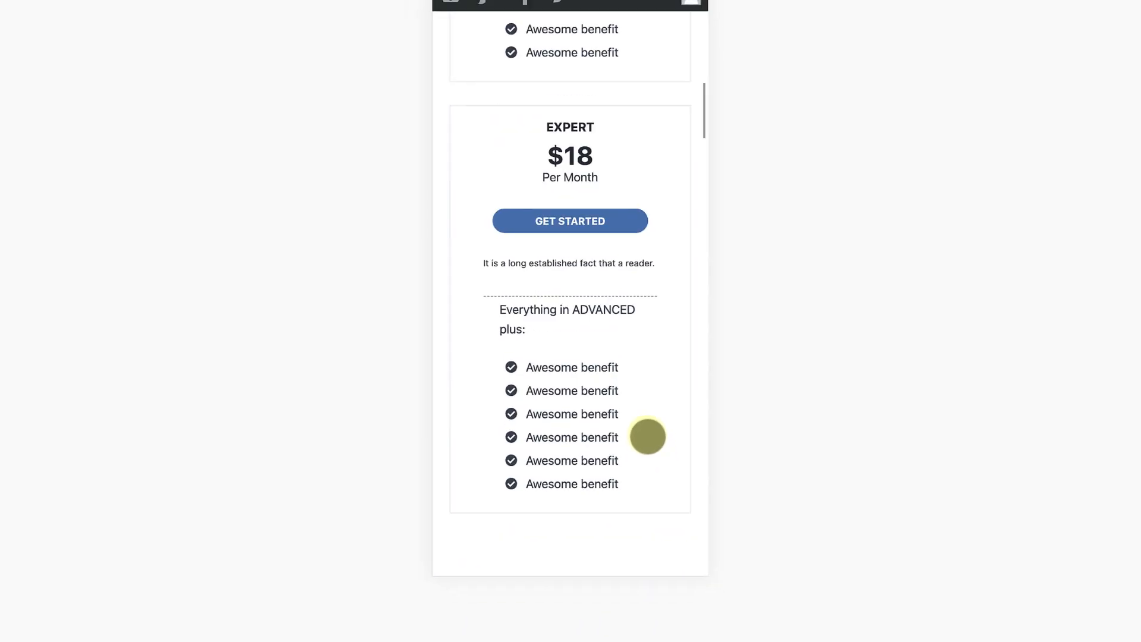
pyautogui.click(1133, 516)
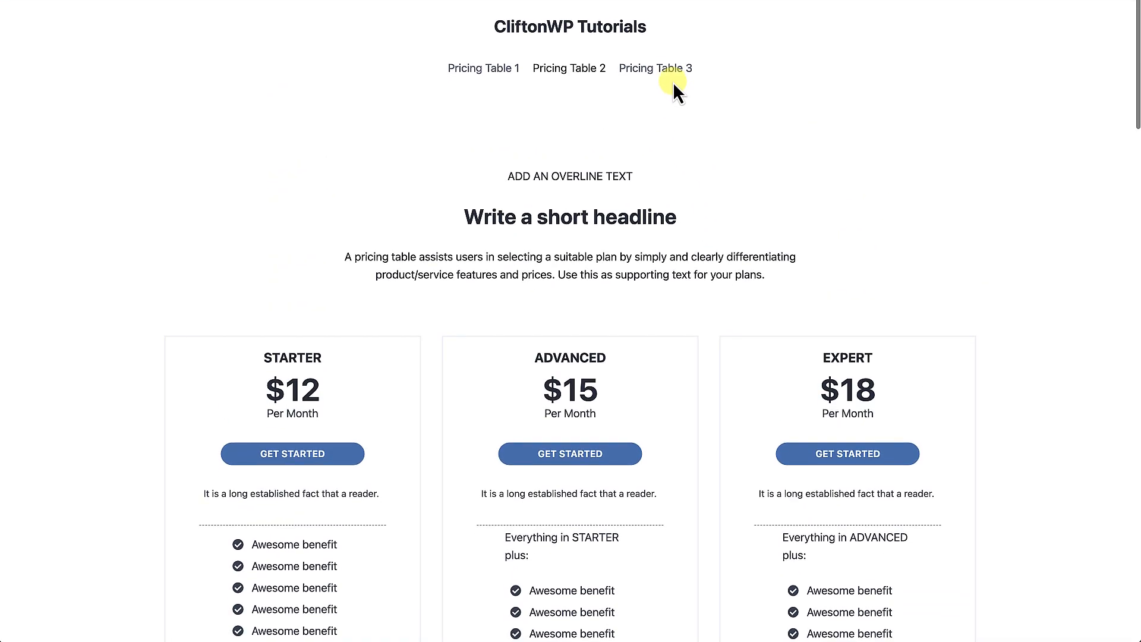
# Open the Pricing Table 3 page and look over its Standard, Premium and Elite comparison table at desktop width.
pyautogui.click(678, 76)
pyautogui.scroll(-5, 630, 281)
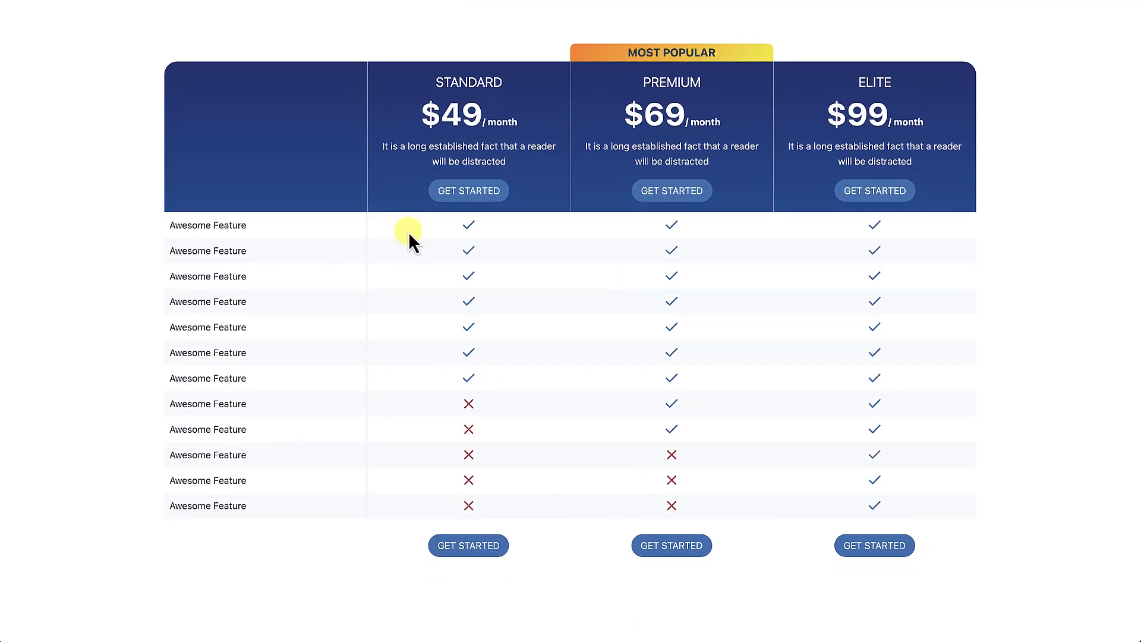
pyautogui.scroll(5, 490, 433)
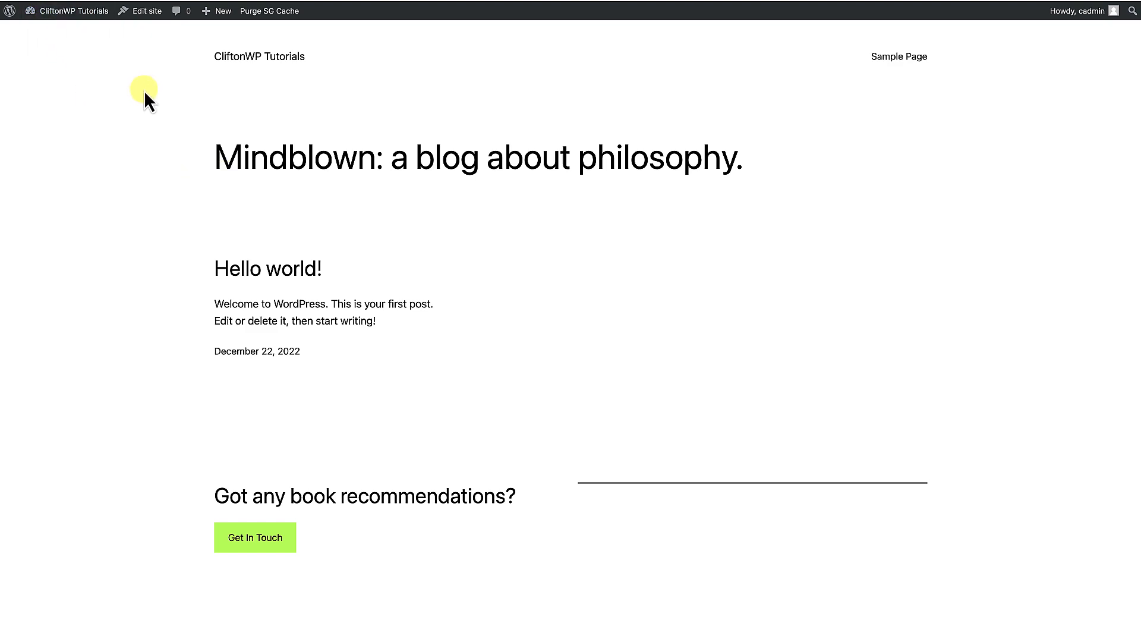
# Go to the WordPress dashboard of the fresh tutorial site and open the page for adding new themes.
pyautogui.moveTo(63, 12)
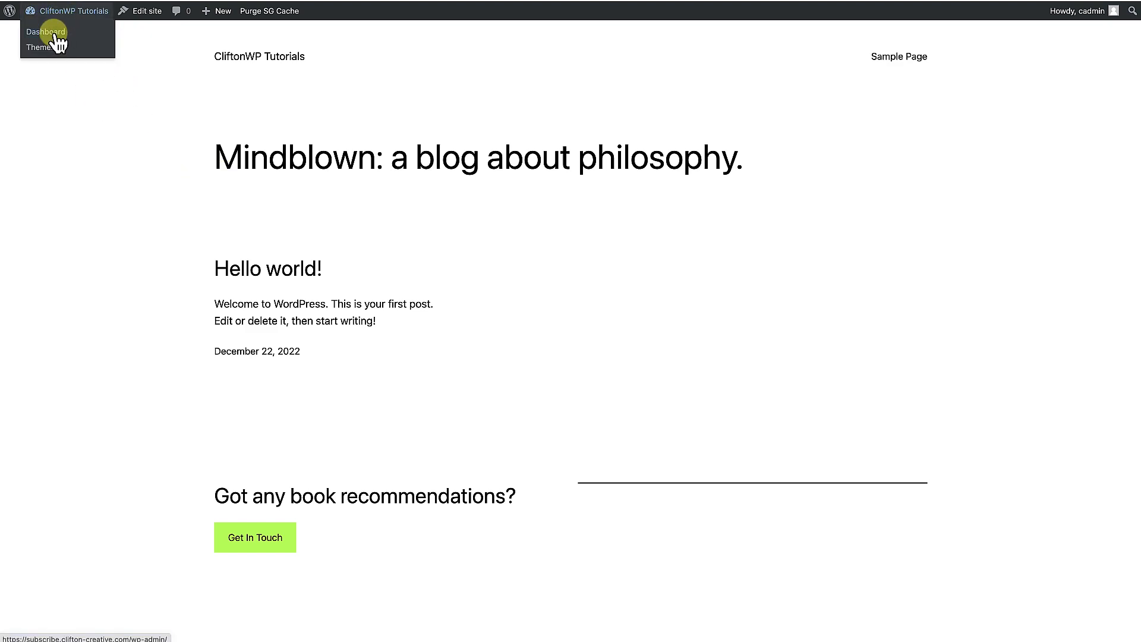
pyautogui.click(54, 34)
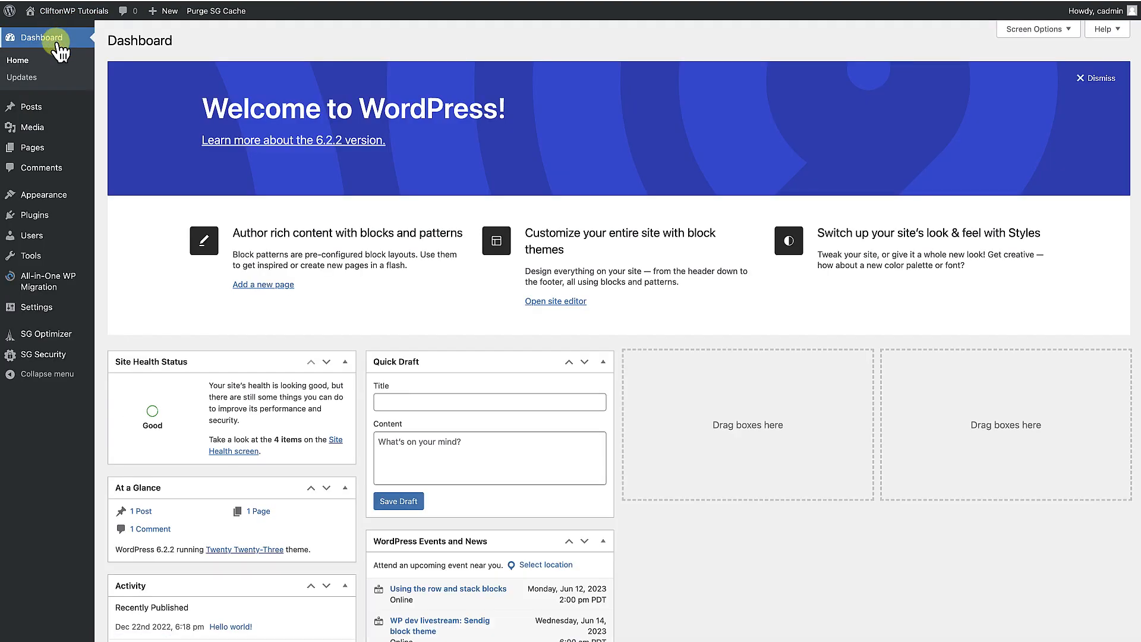
pyautogui.moveTo(45, 194)
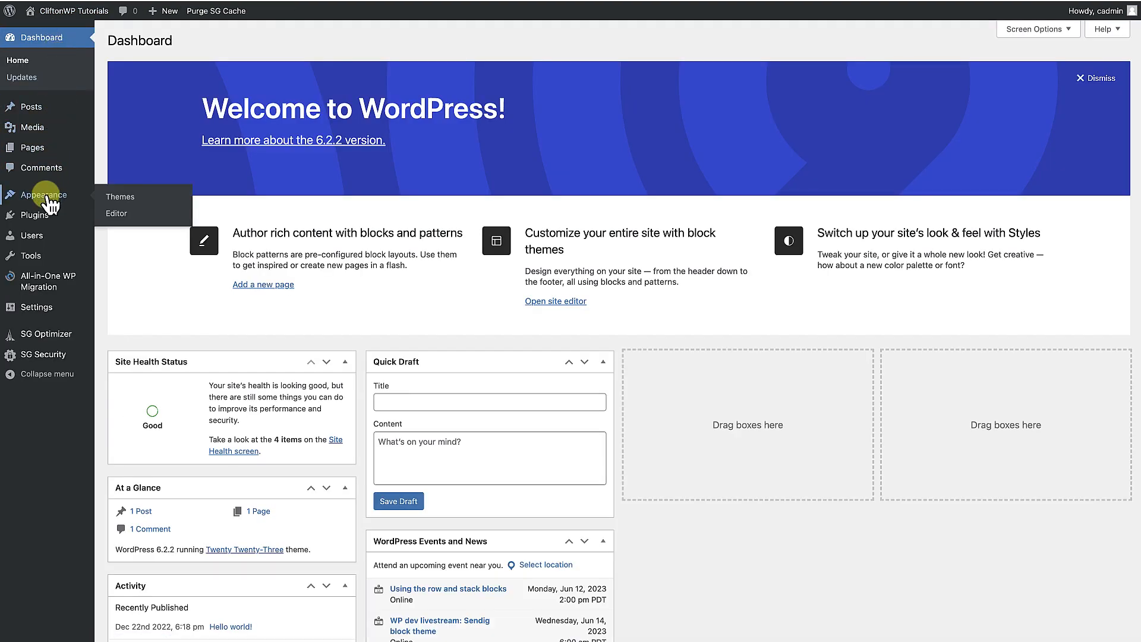
pyautogui.click(133, 201)
pyautogui.click(220, 41)
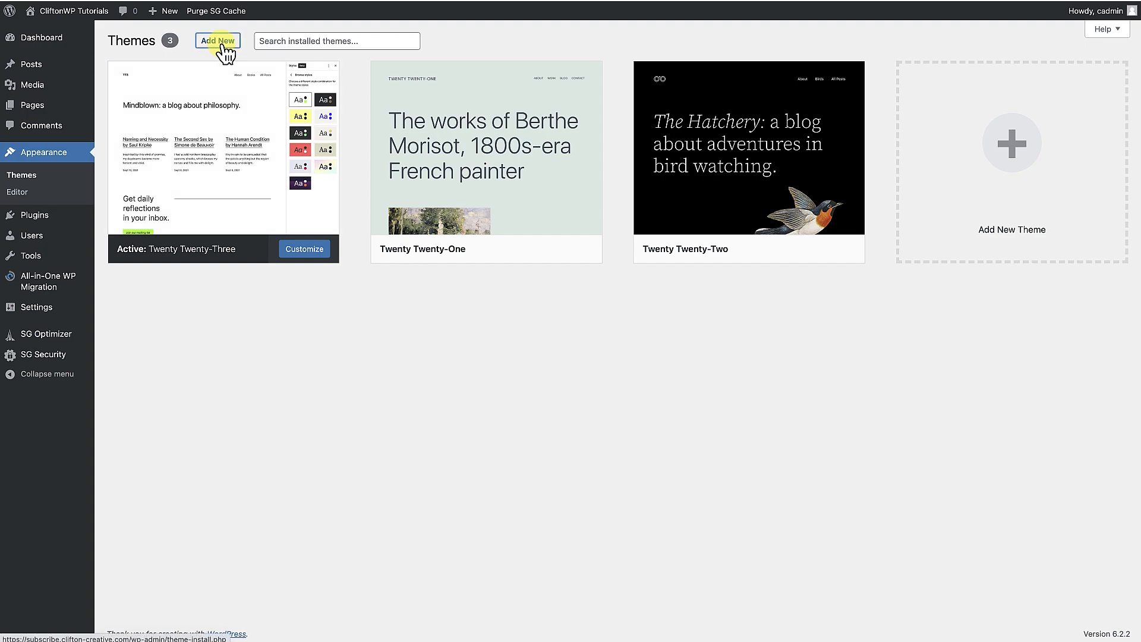
# Search the theme directory for "kadence", install and activate the Kadence theme, and view the site's front end.
pyautogui.click(1006, 74)
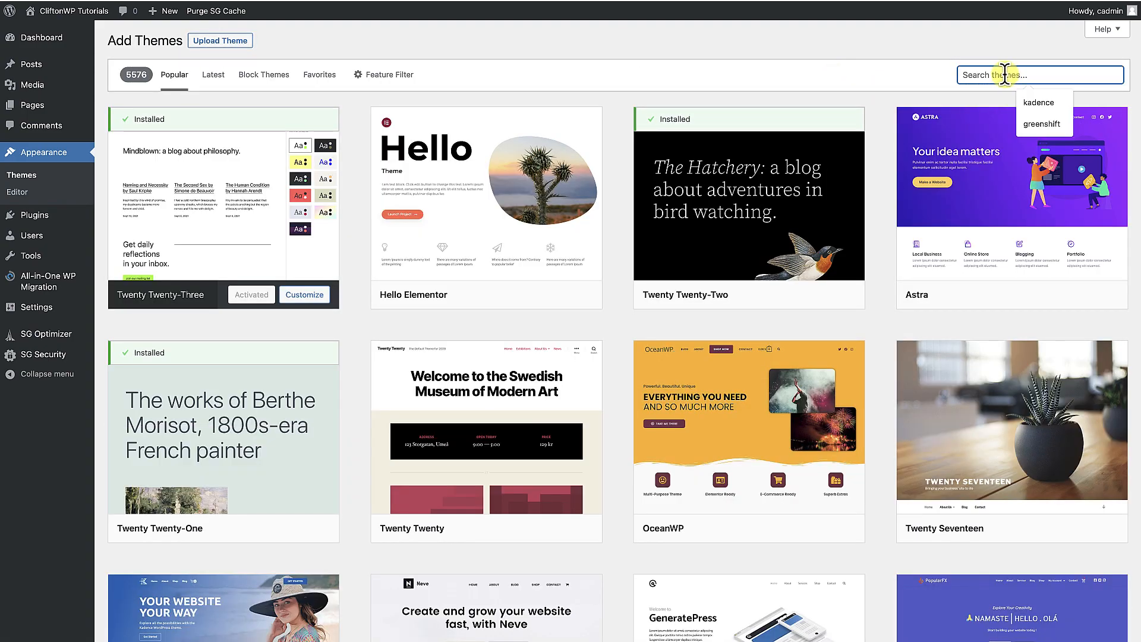
pyautogui.write('kadence')
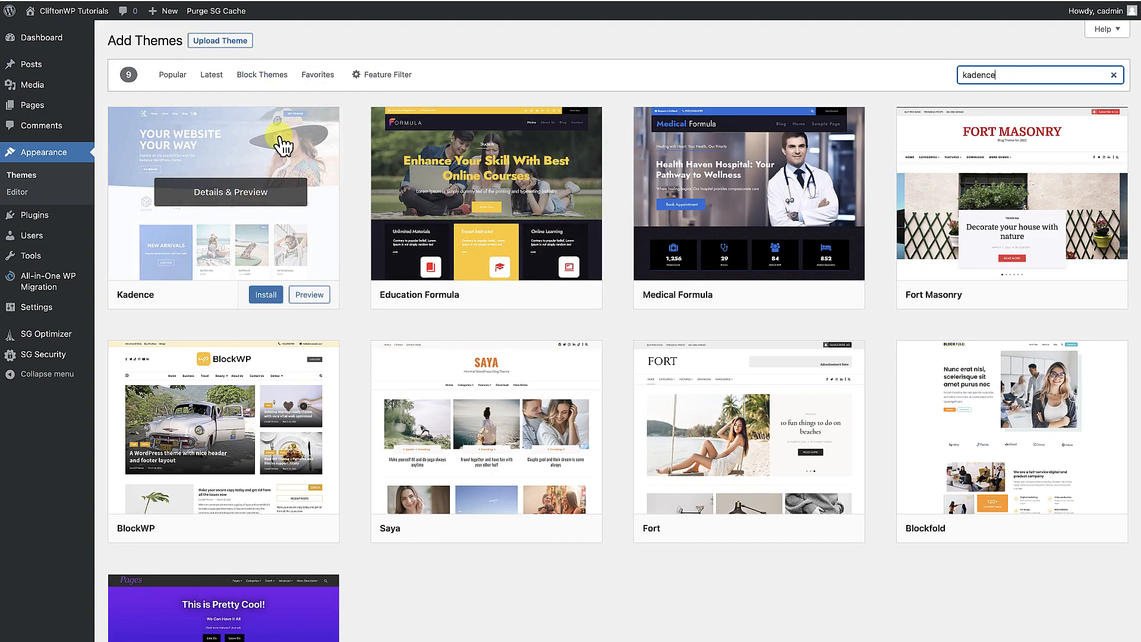
pyautogui.click(268, 297)
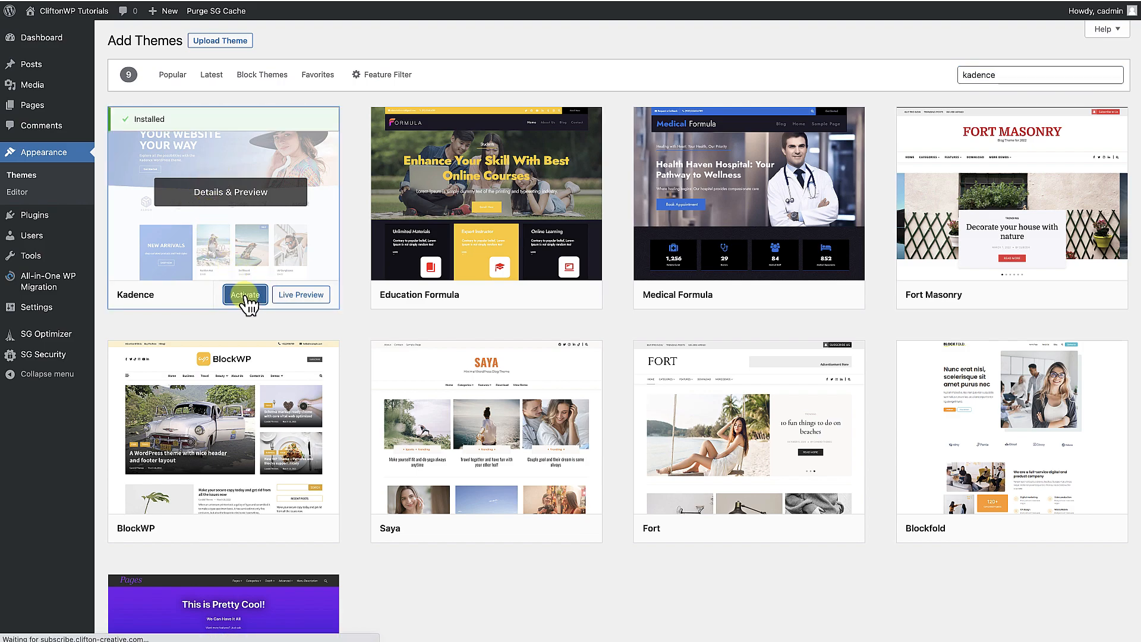
pyautogui.click(248, 302)
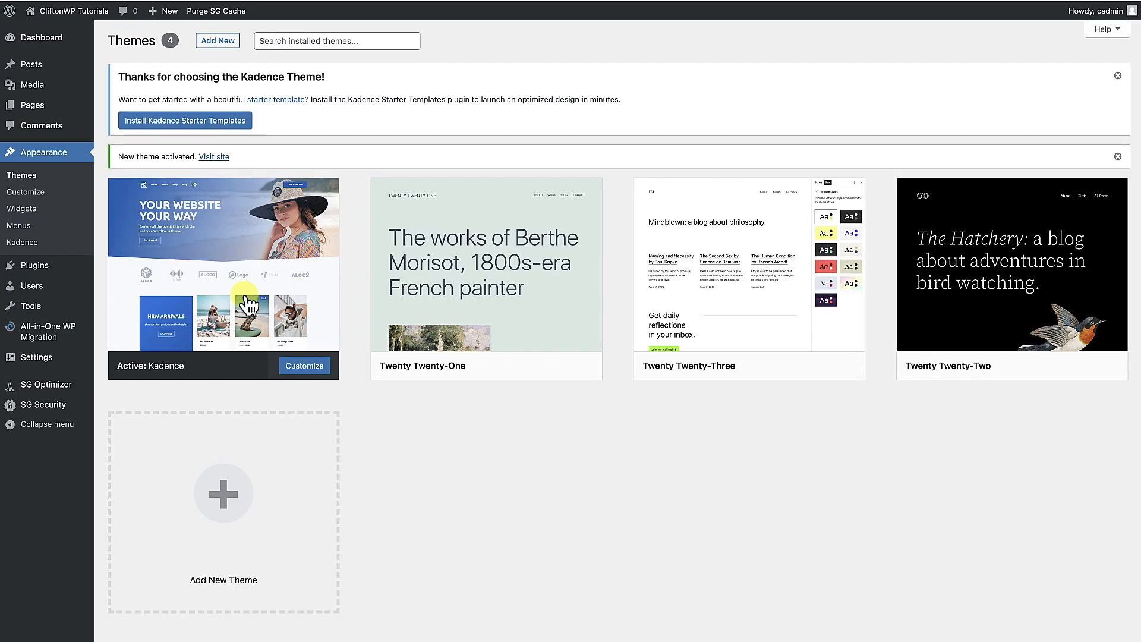
pyautogui.click(89, 13)
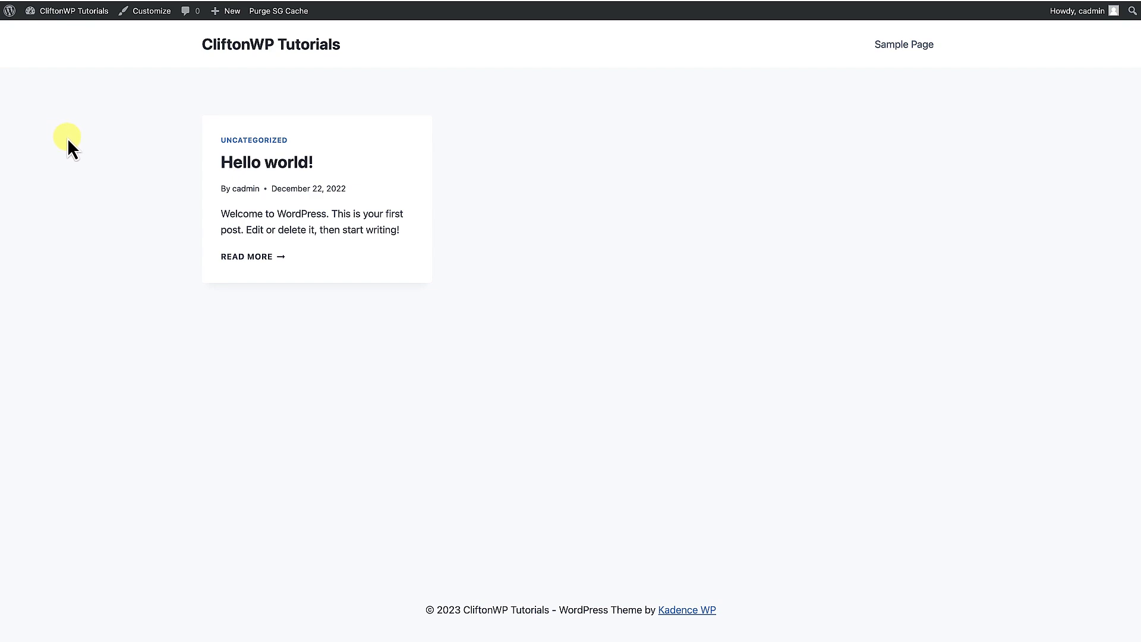
# Return to the site's dashboard and open the page for adding new plugins.
pyautogui.moveTo(65, 12)
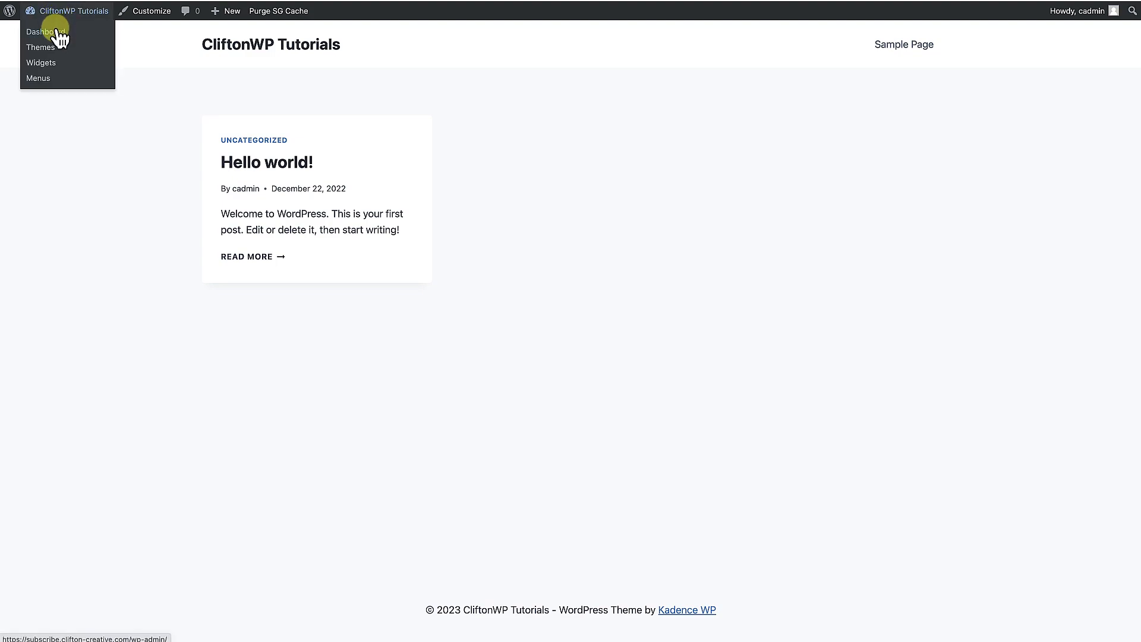
pyautogui.click(60, 33)
pyautogui.moveTo(48, 219)
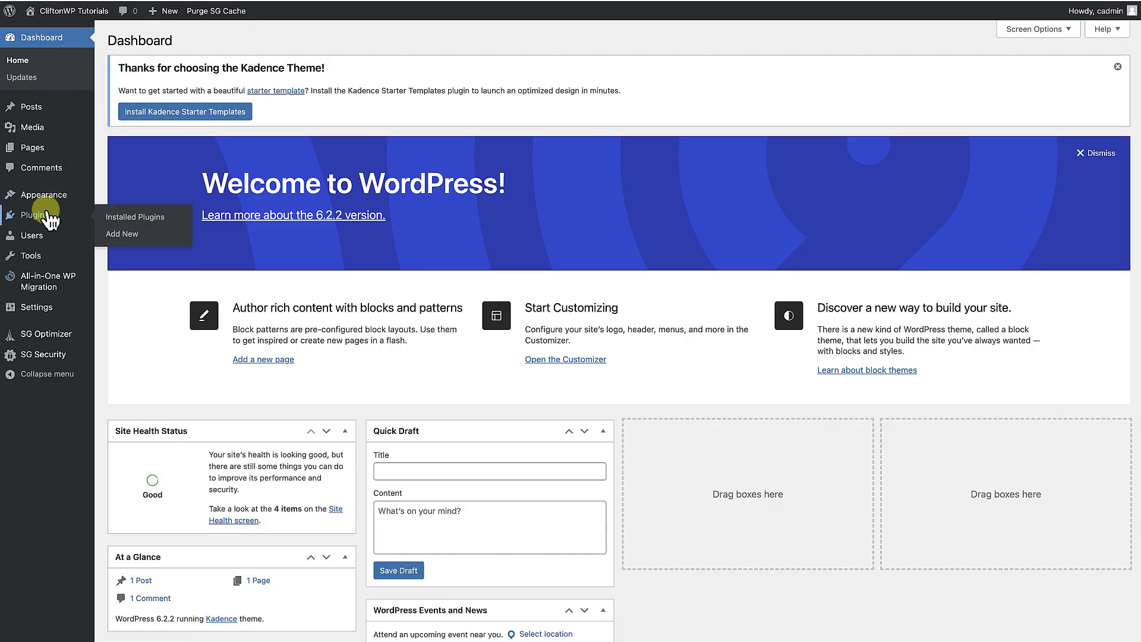
pyautogui.click(130, 241)
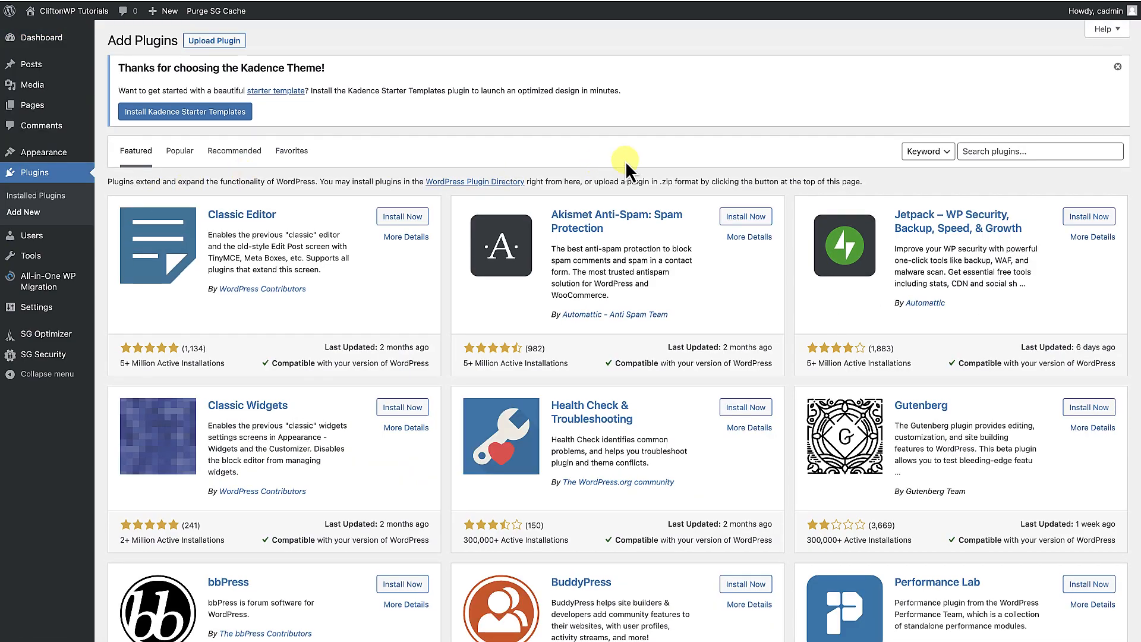
# Search the plugins for "kadence blocks" and install and activate Gutenberg Blocks by Kadence Blocks.
pyautogui.click(972, 152)
pyautogui.write('kadence blocks')
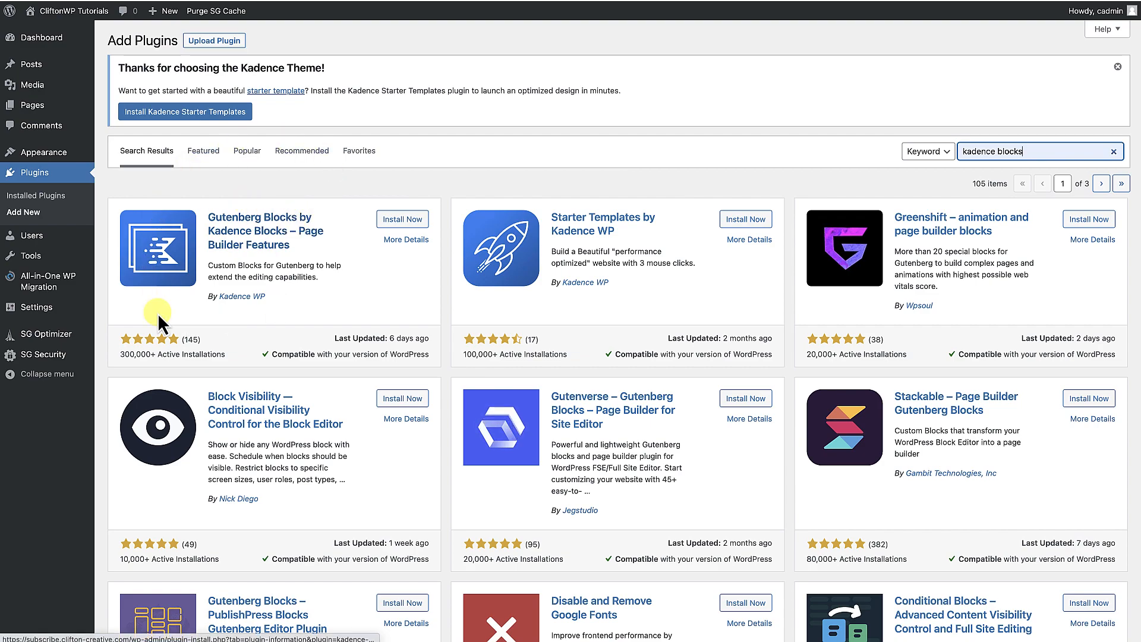
pyautogui.click(405, 220)
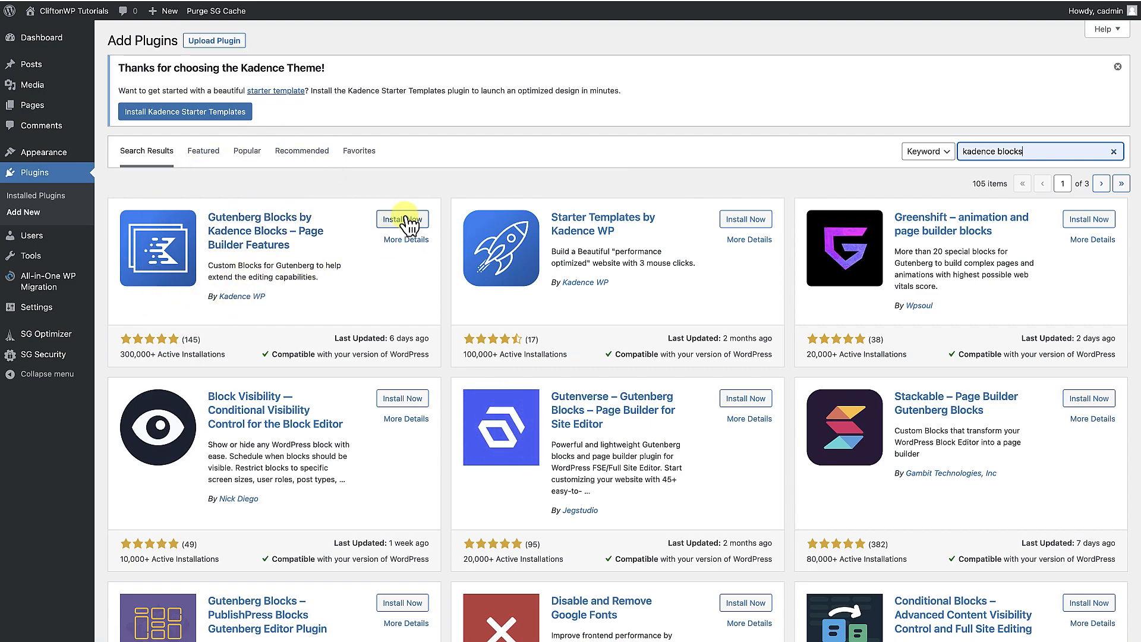
pyautogui.click(393, 220)
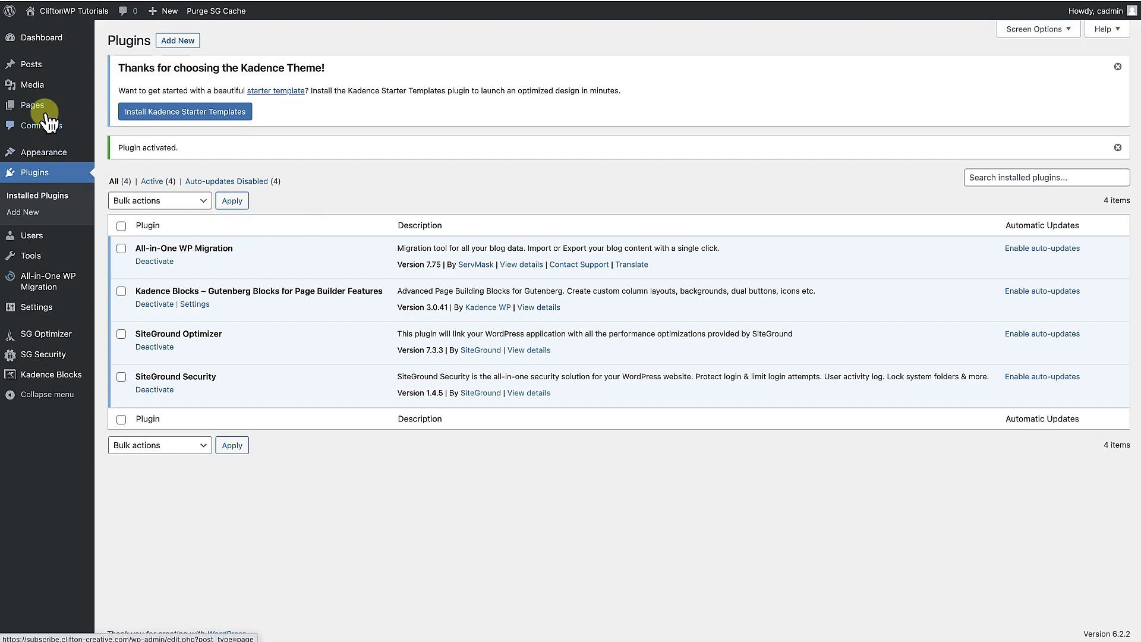
# Create a new page titled "Pricing Page 1".
pyautogui.moveTo(44, 108)
pyautogui.click(114, 123)
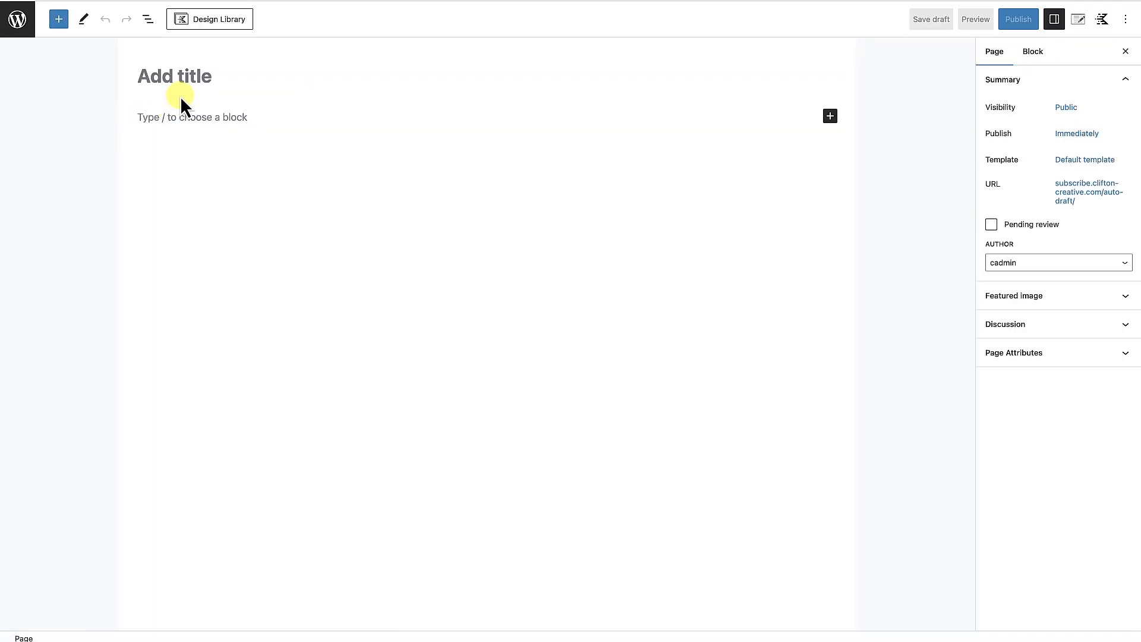
pyautogui.write('Pricing Page 1')
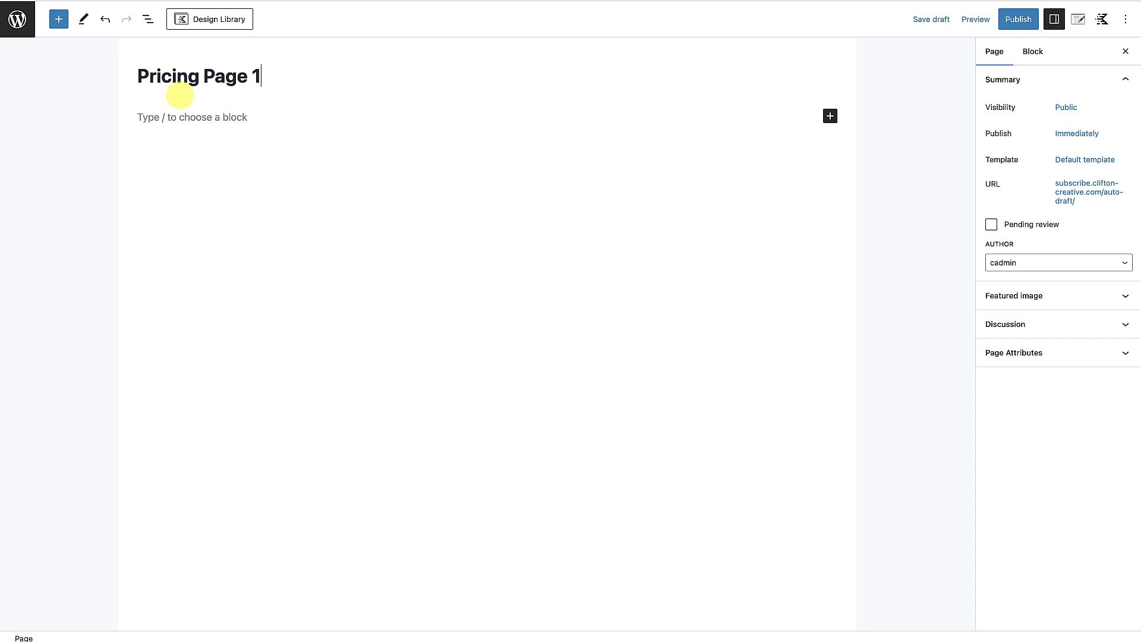
# In the page settings, disable the page title and content vertical padding, and set the layout to Fullwidth and content style to Unboxed.
pyautogui.click(1080, 24)
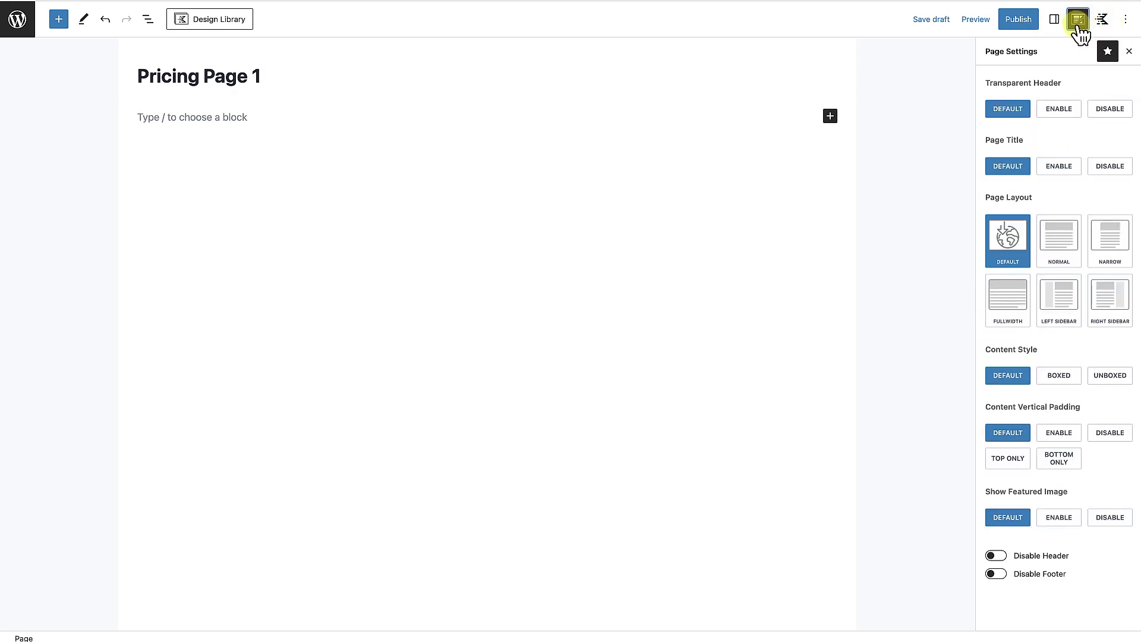
pyautogui.click(1112, 168)
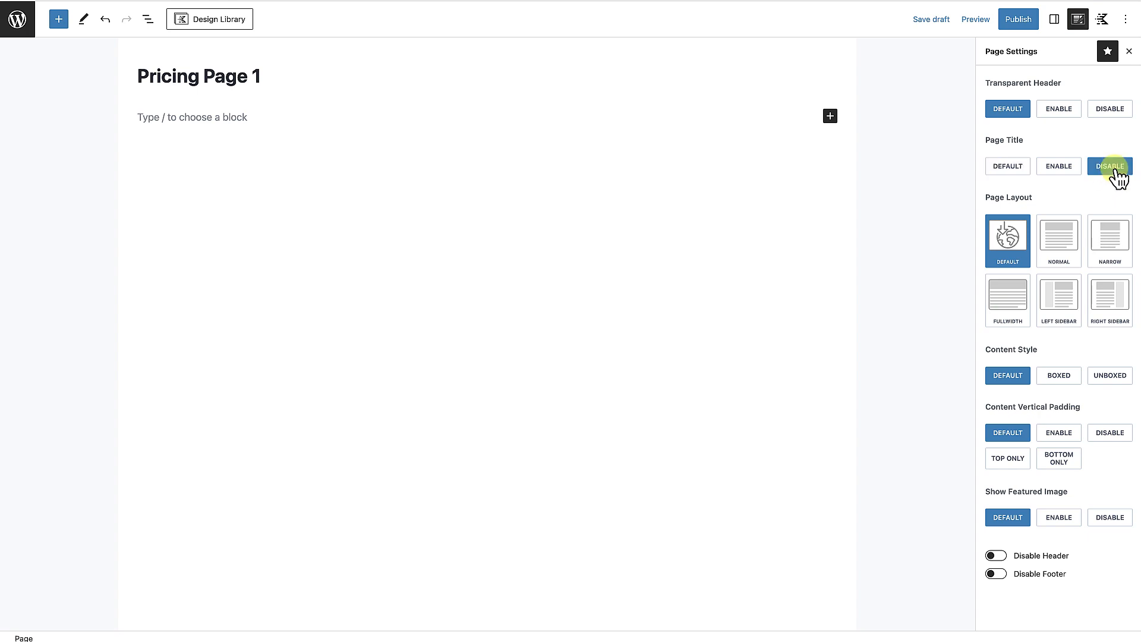
pyautogui.click(1015, 309)
pyautogui.click(1114, 379)
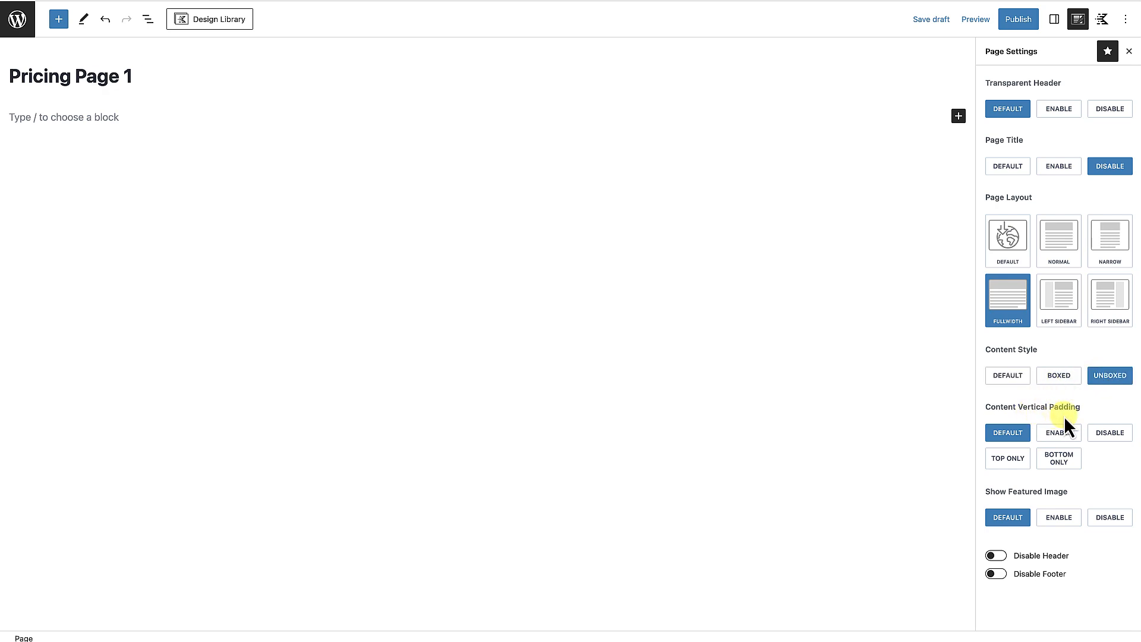
pyautogui.click(1110, 437)
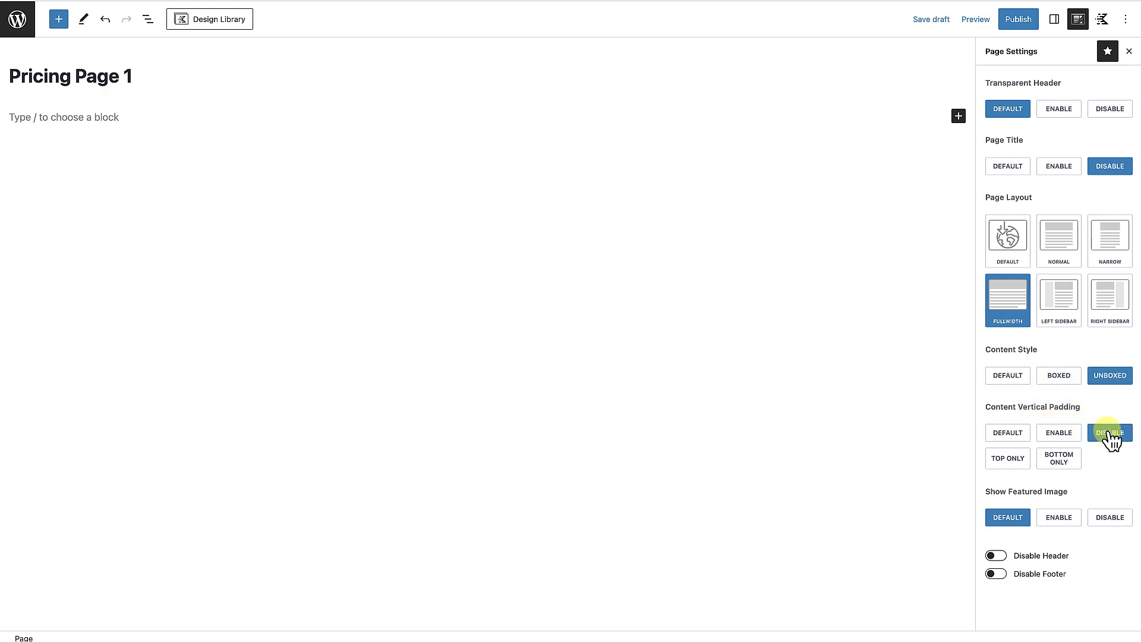
# Publish Pricing Page 1 and view the live page.
pyautogui.click(1018, 19)
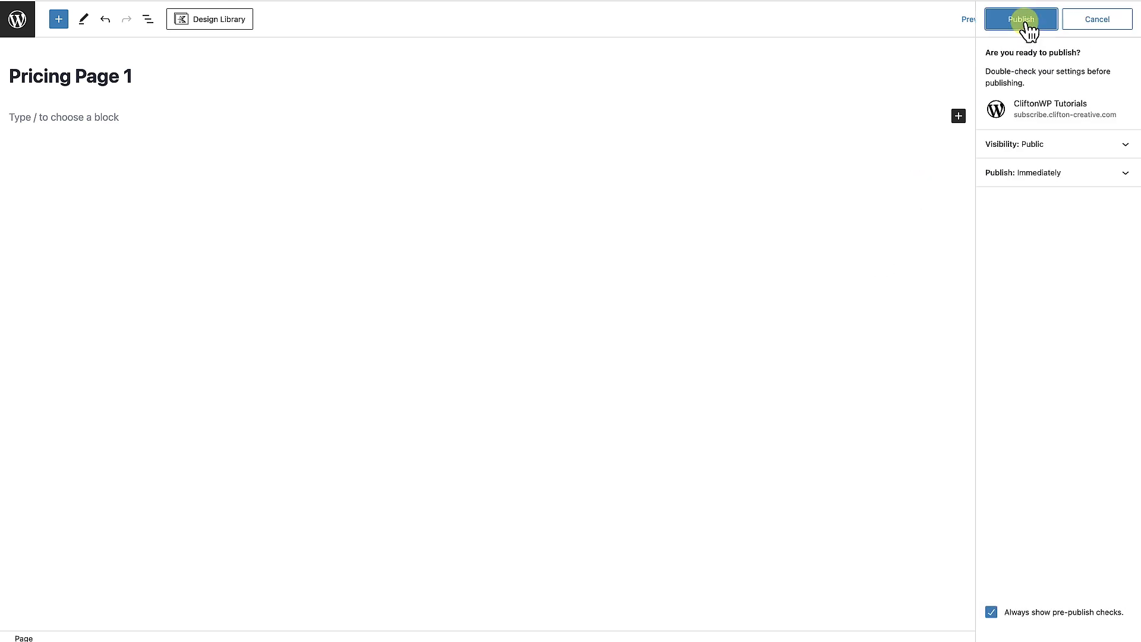
pyautogui.click(1023, 21)
pyautogui.click(127, 608)
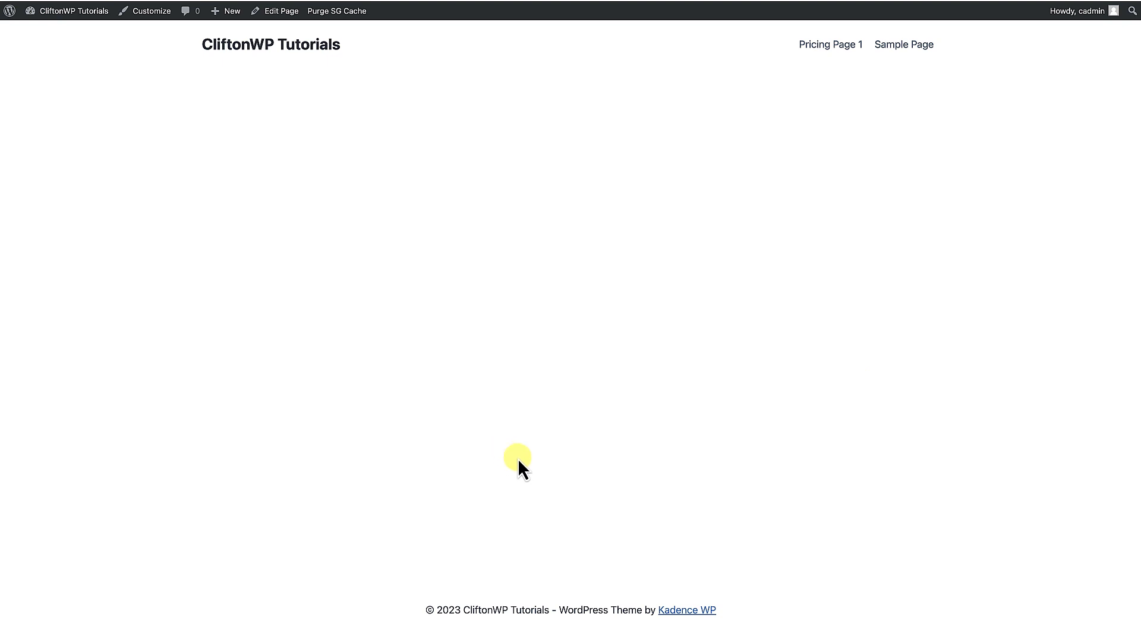
# Set the site's homepage to display the static page Pricing Page 1 and save the reading settings.
pyautogui.click(67, 31)
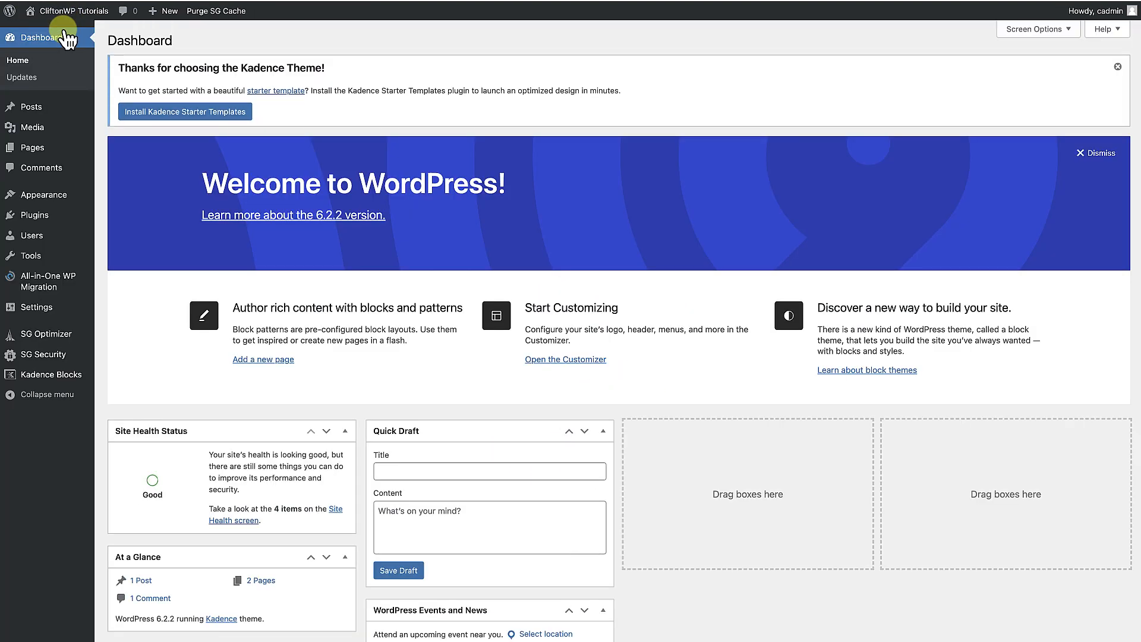
pyautogui.moveTo(57, 314)
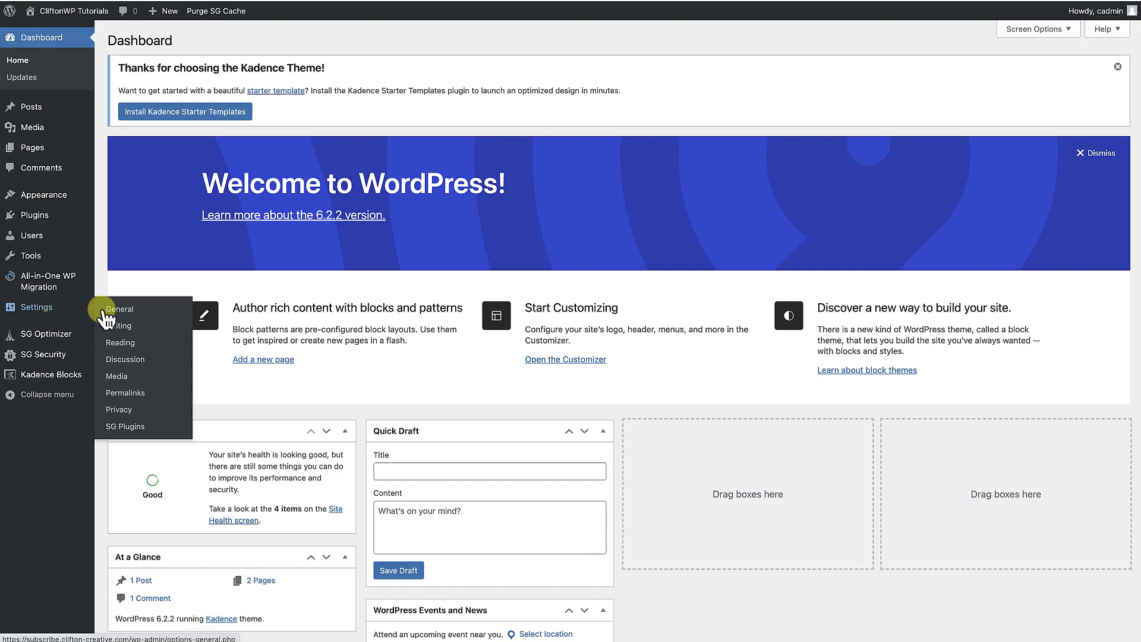
pyautogui.click(120, 344)
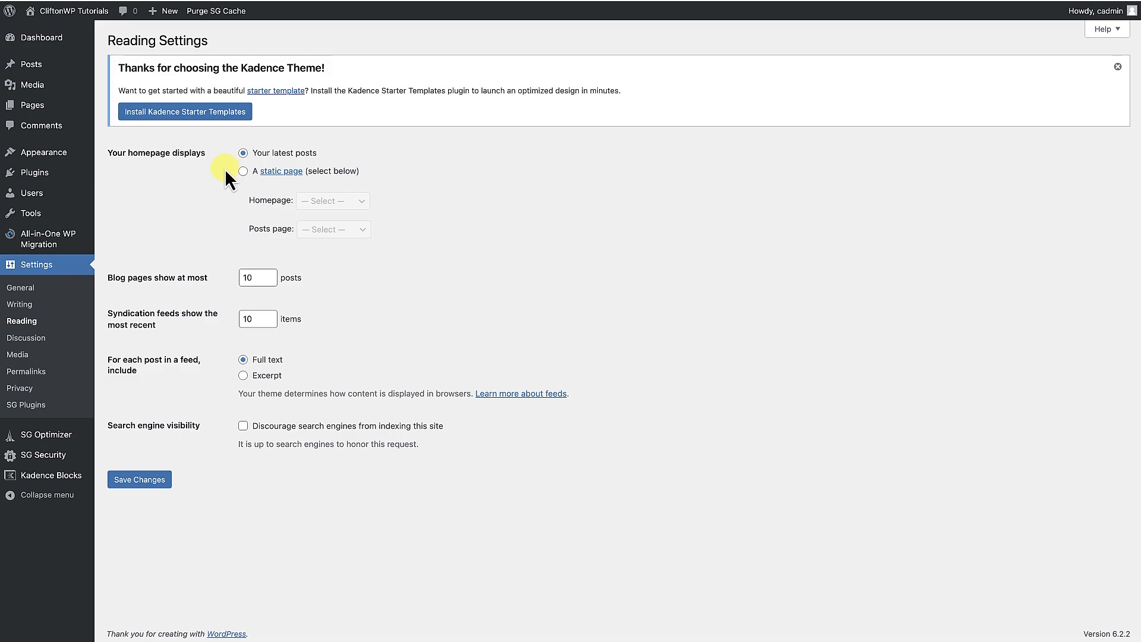
pyautogui.click(243, 172)
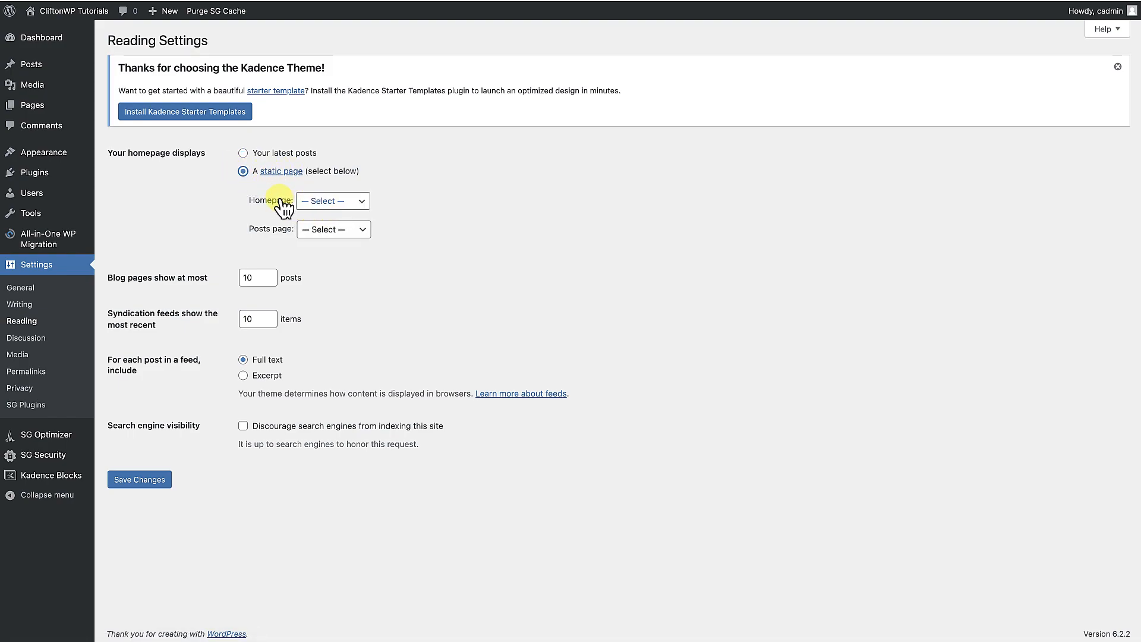
pyautogui.click(336, 202)
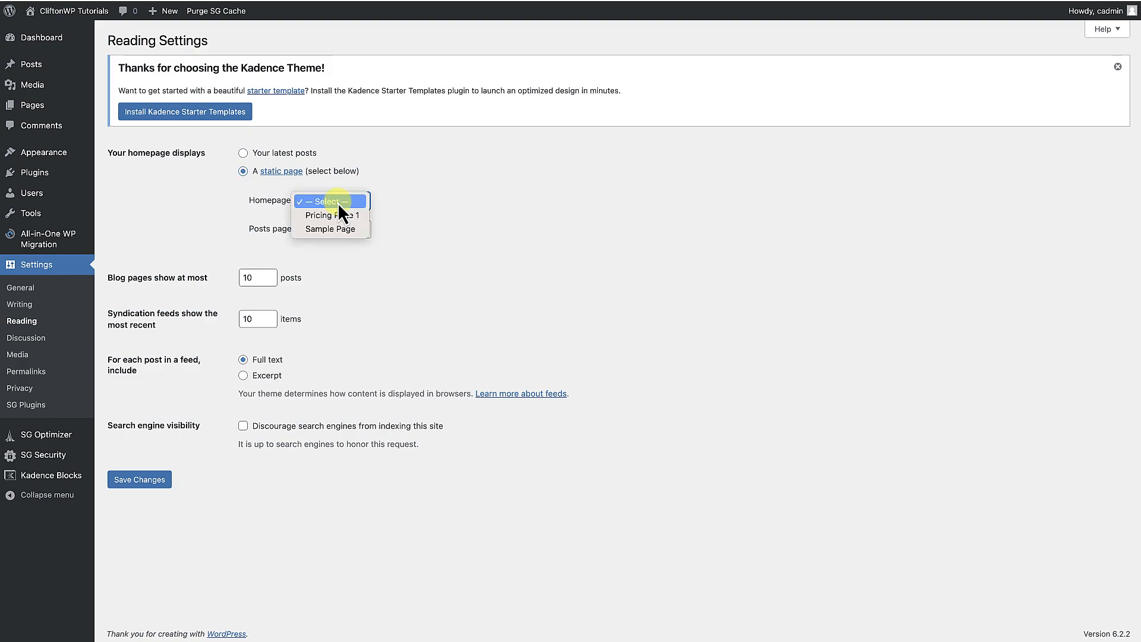
pyautogui.click(337, 215)
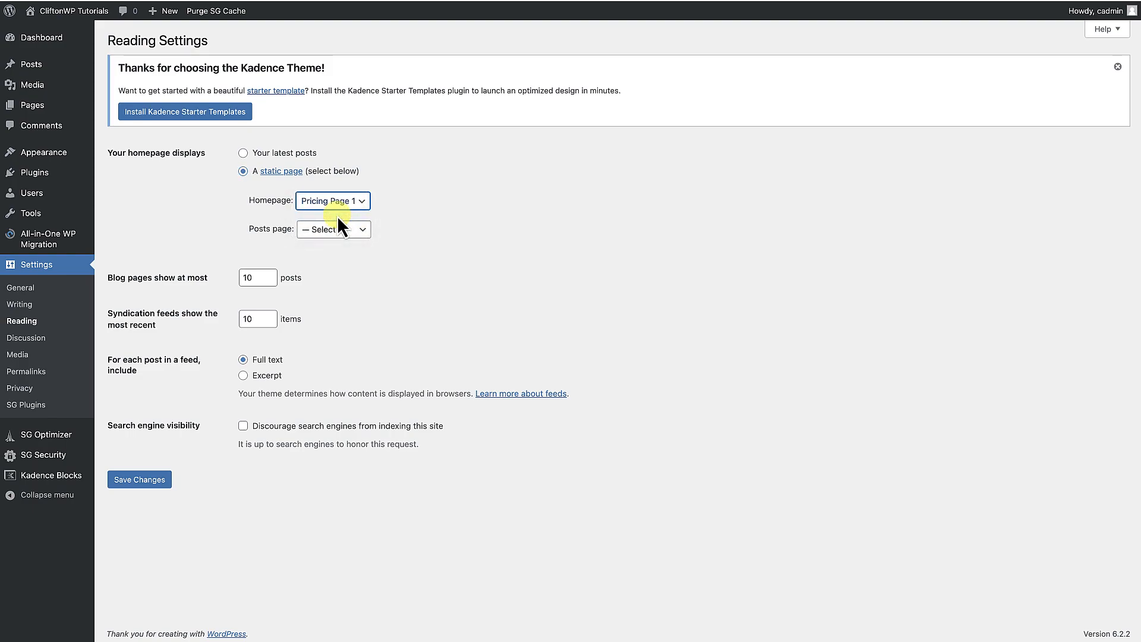
pyautogui.click(135, 483)
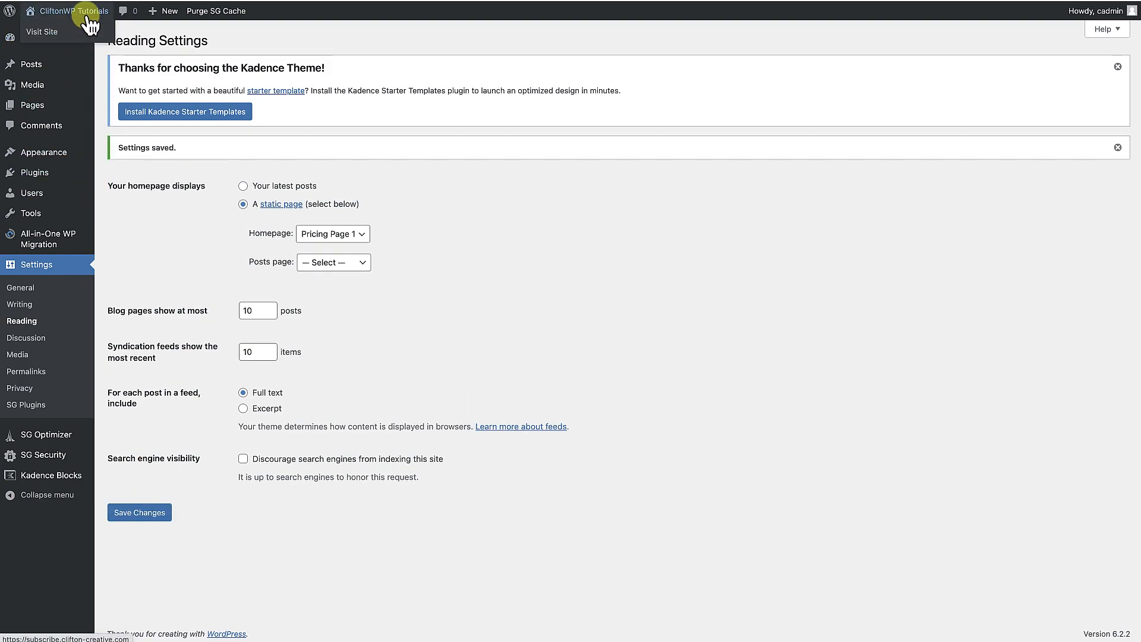
# Open Pricing Page 1 for editing from the live site and insert the Pricing Table 1 pattern from the Kadence Design Library.
pyautogui.click(86, 29)
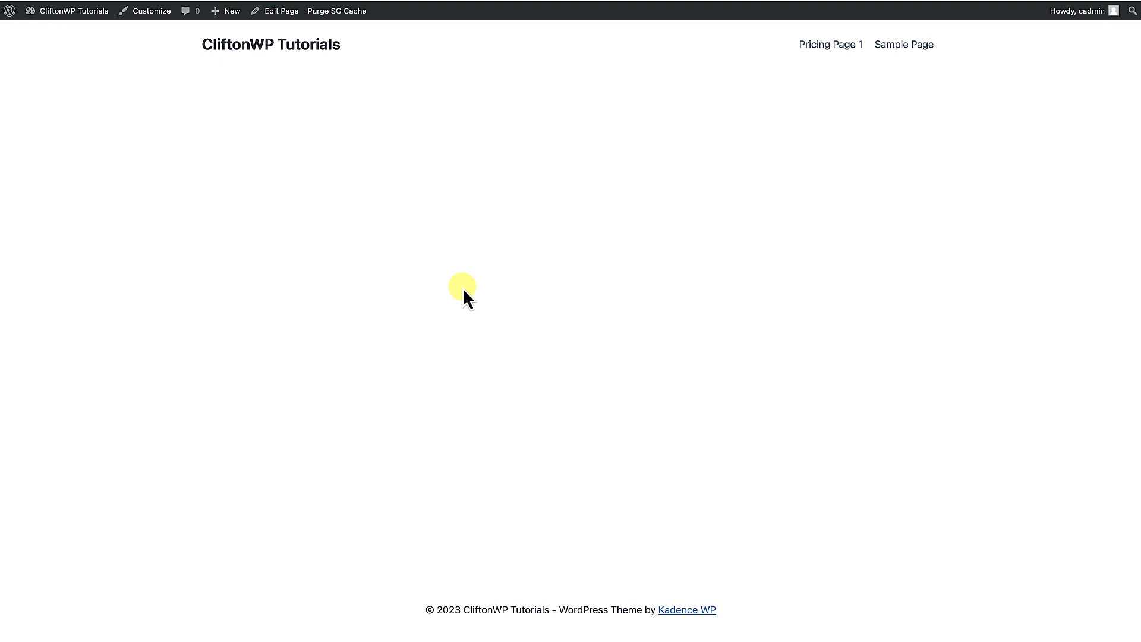
pyautogui.click(281, 11)
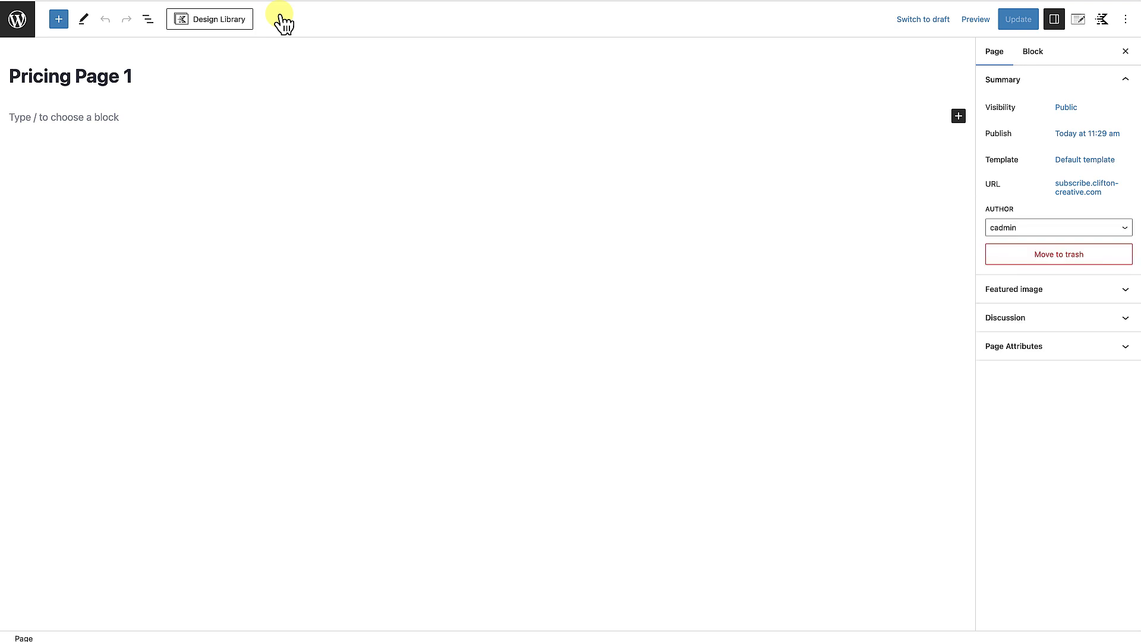
pyautogui.click(224, 27)
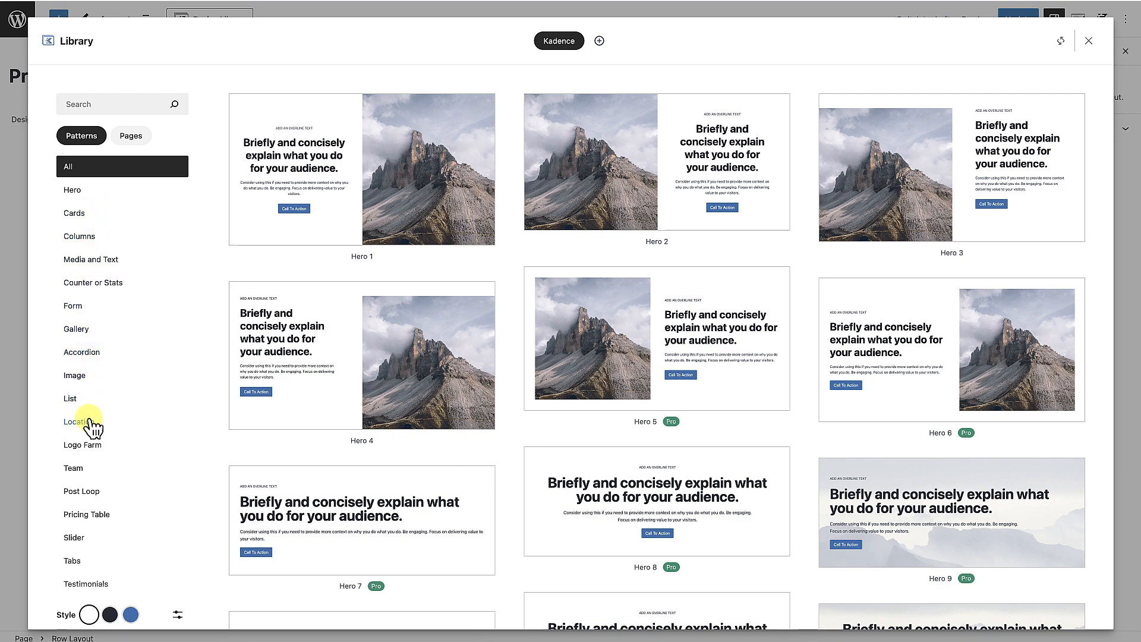
pyautogui.scroll(-1, 92, 426)
pyautogui.click(92, 498)
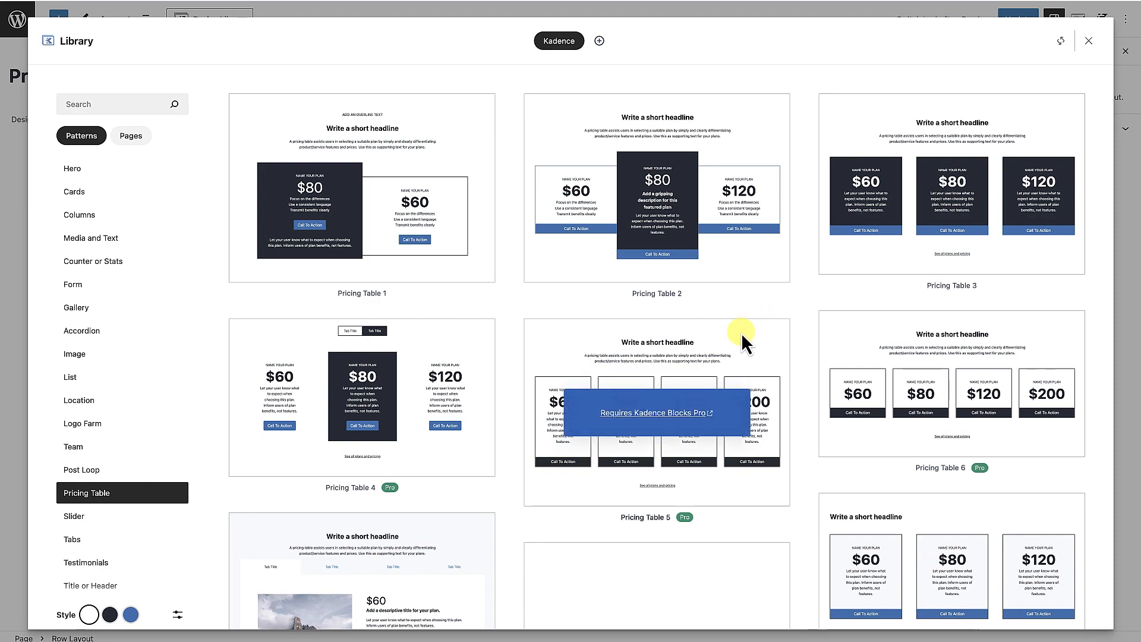
pyautogui.scroll(-1, 743, 334)
pyautogui.scroll(-1, 743, 340)
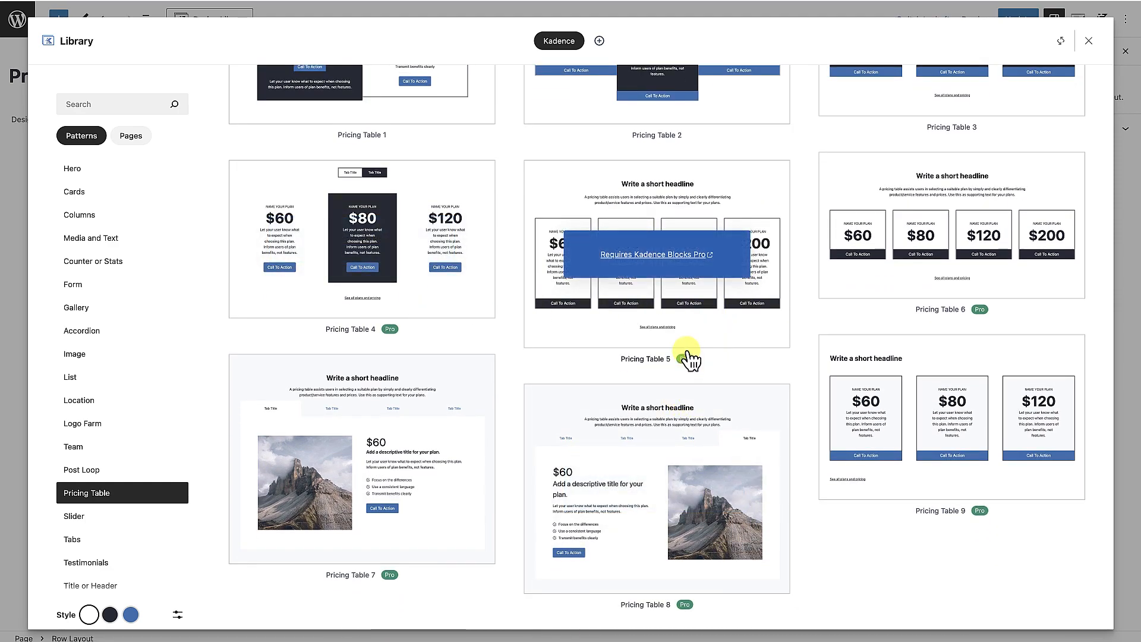
pyautogui.scroll(1, 690, 359)
pyautogui.scroll(2, 690, 357)
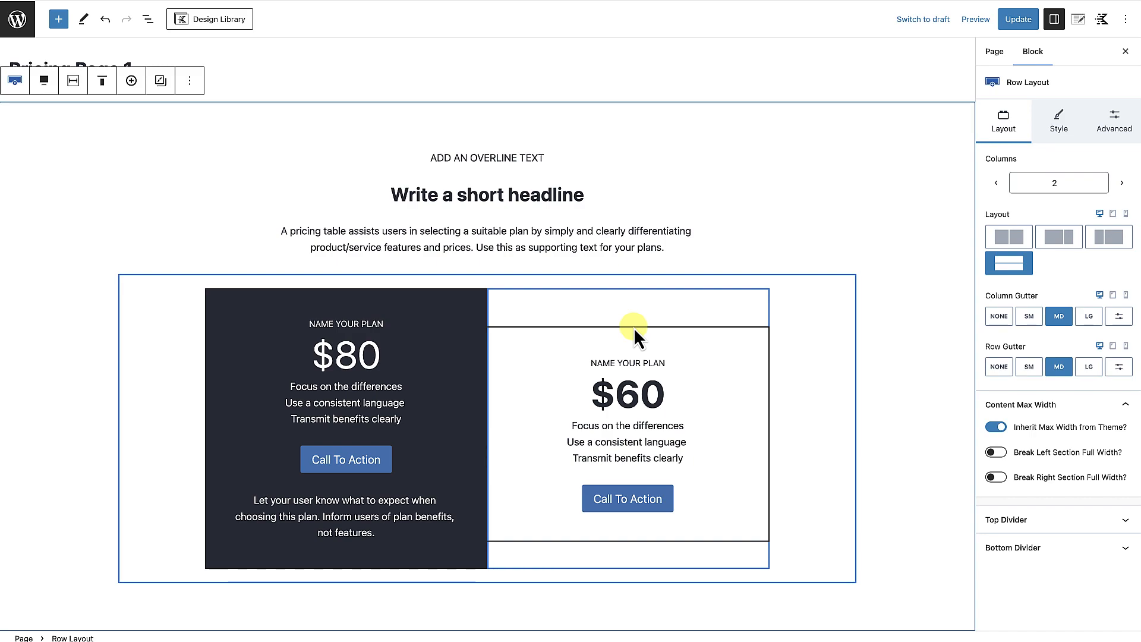
pyautogui.scroll(-4, 633, 330)
pyautogui.scroll(4, 634, 329)
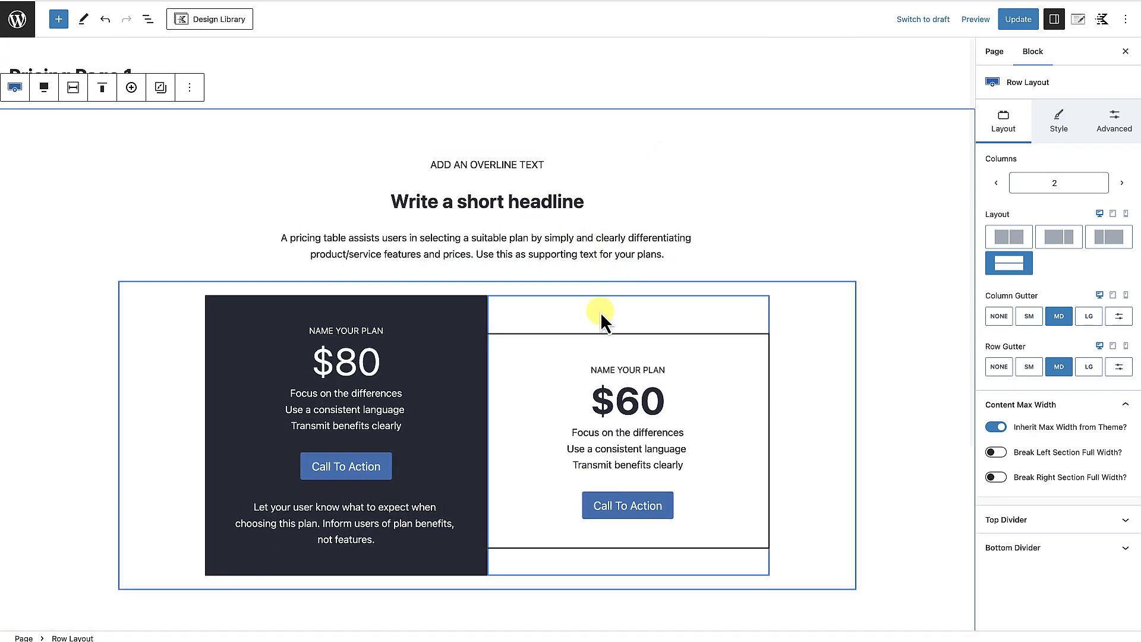
pyautogui.scroll(-1, 601, 312)
pyautogui.scroll(1, 600, 312)
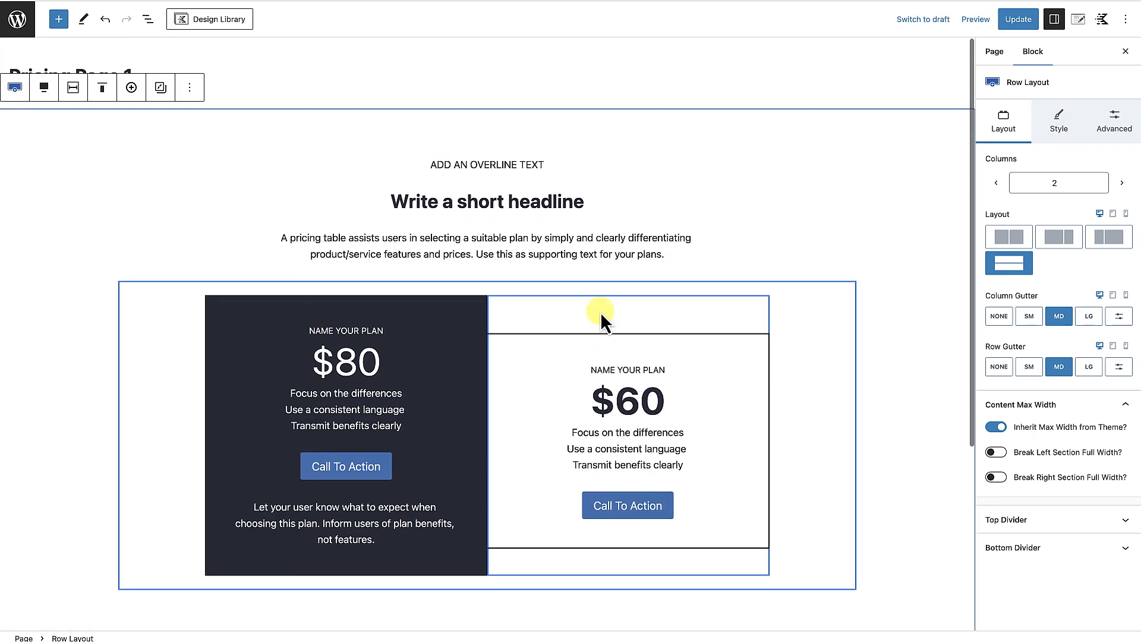
# Insert the Pricing Table 2 pattern from the Design Library below the first pricing table.
pyautogui.click(218, 26)
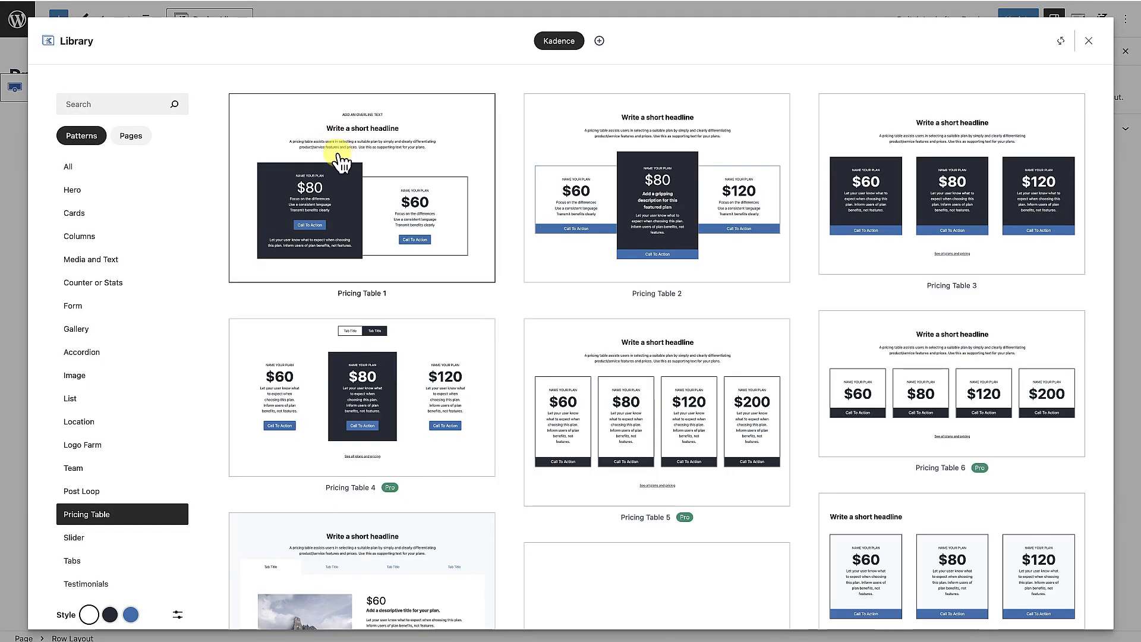
pyautogui.click(689, 211)
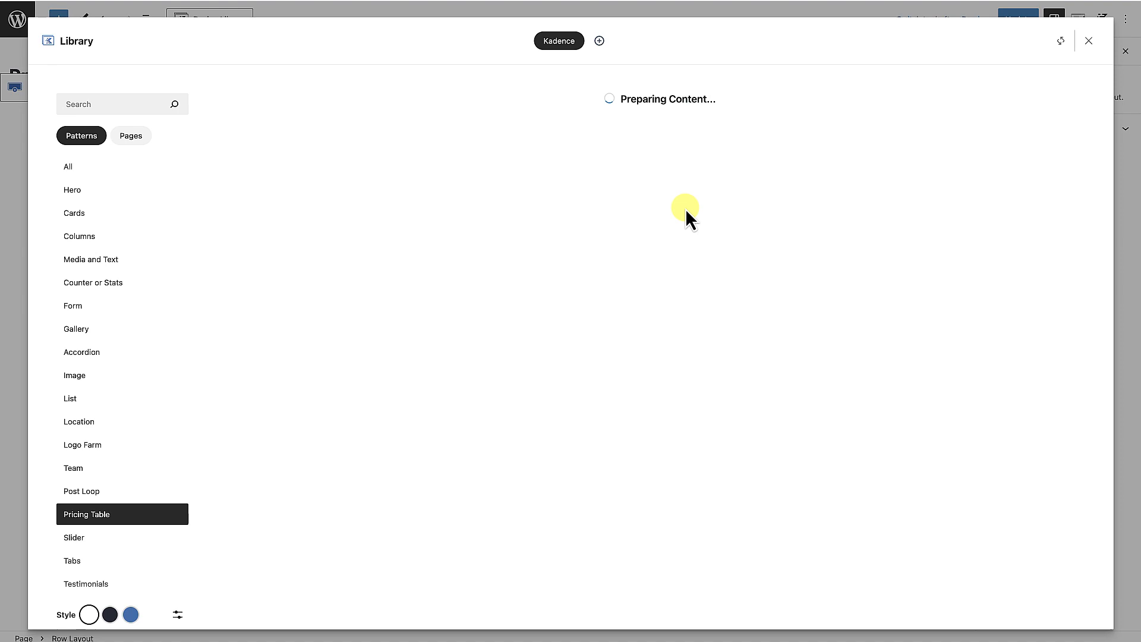
pyautogui.scroll(-4, 654, 305)
pyautogui.scroll(12, 653, 306)
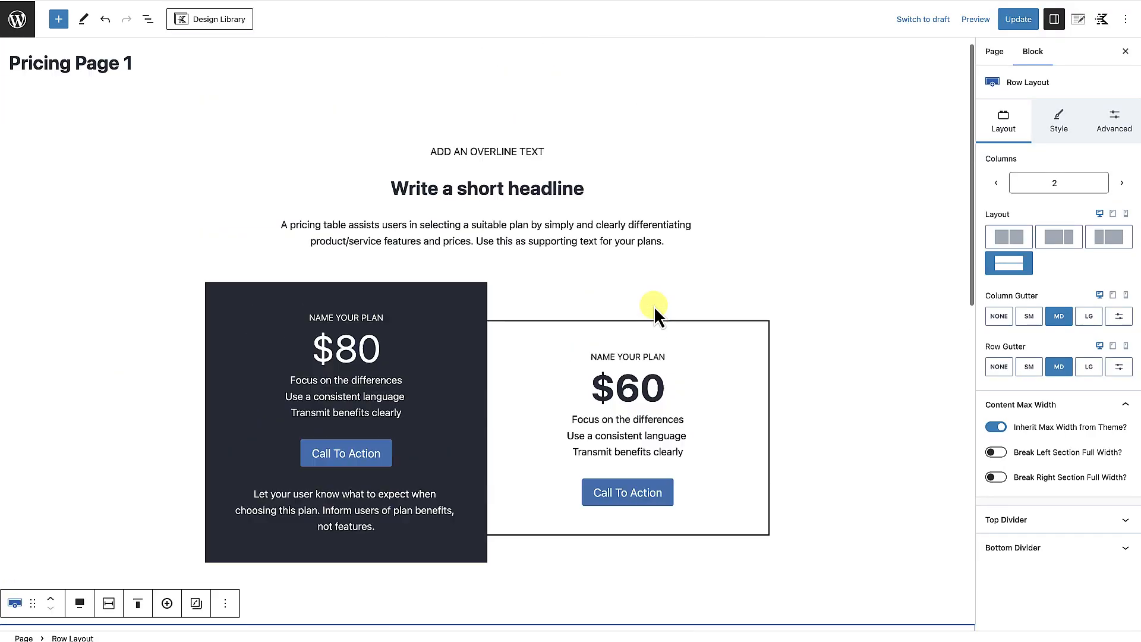
pyautogui.scroll(-1, 653, 306)
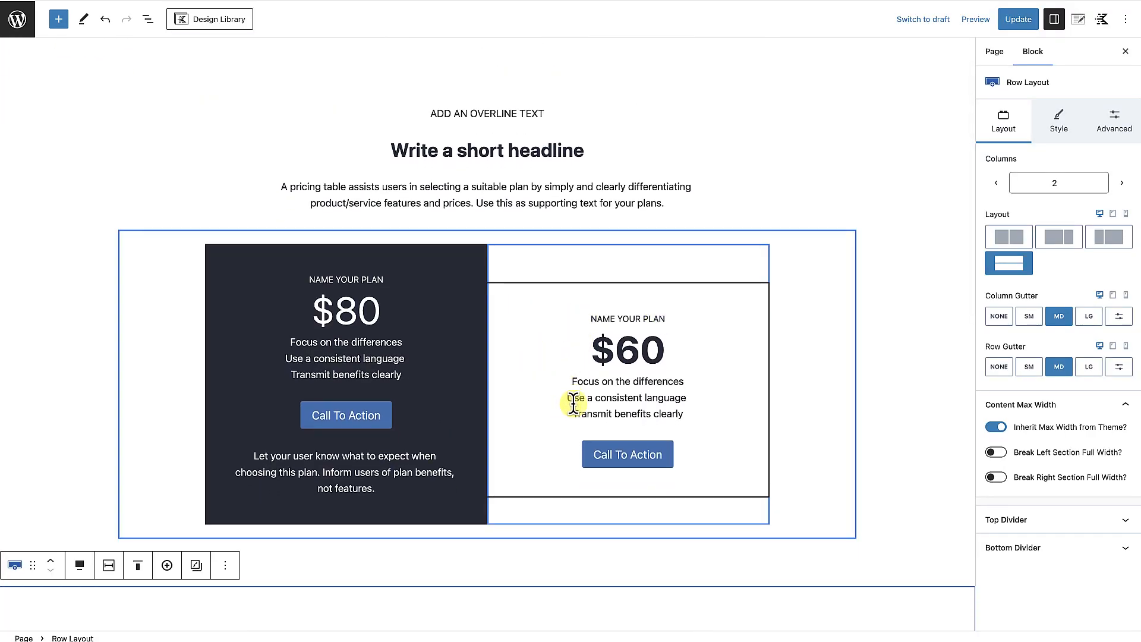
pyautogui.scroll(-9, 561, 356)
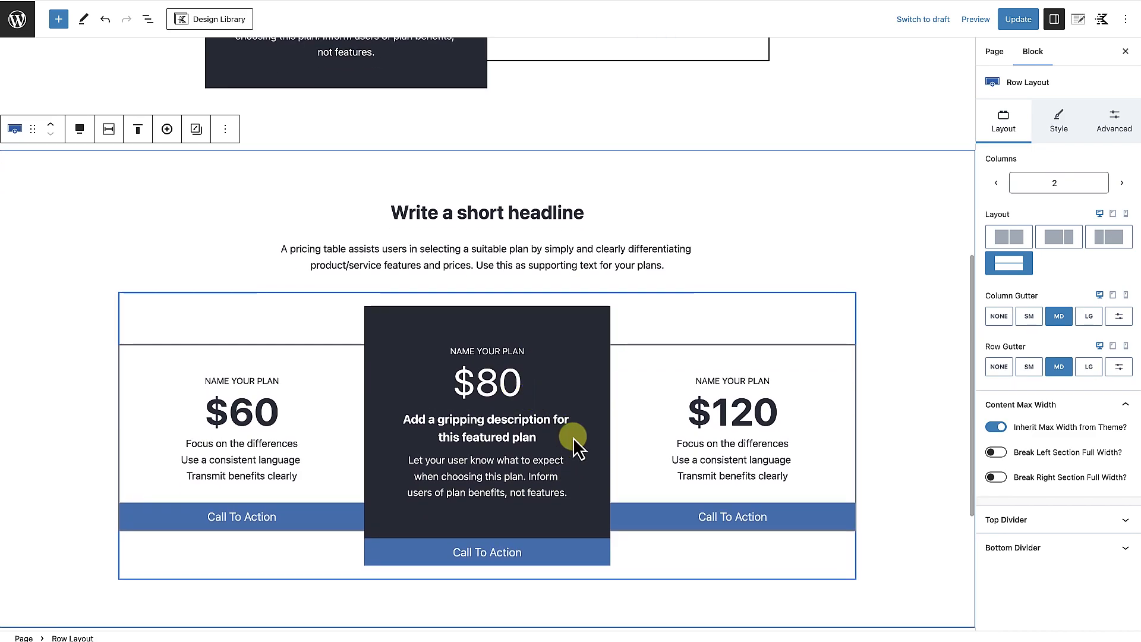
pyautogui.scroll(3, 505, 356)
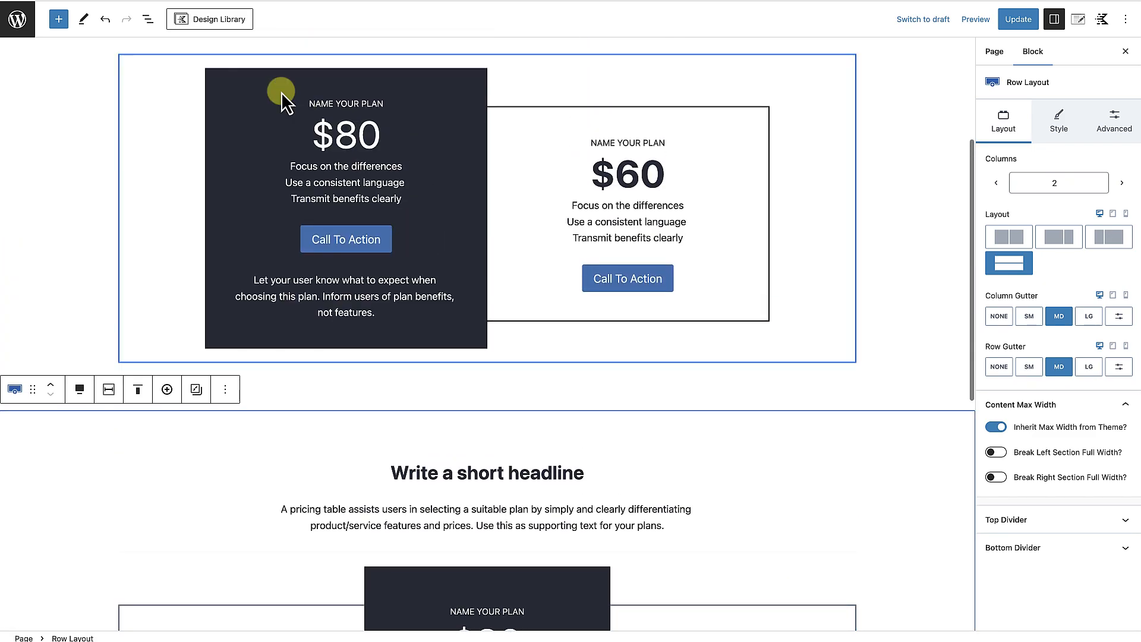
# Insert the Pricing Table 3 pattern from the Design Library below the second table and review the stacked pricing tables.
pyautogui.click(228, 24)
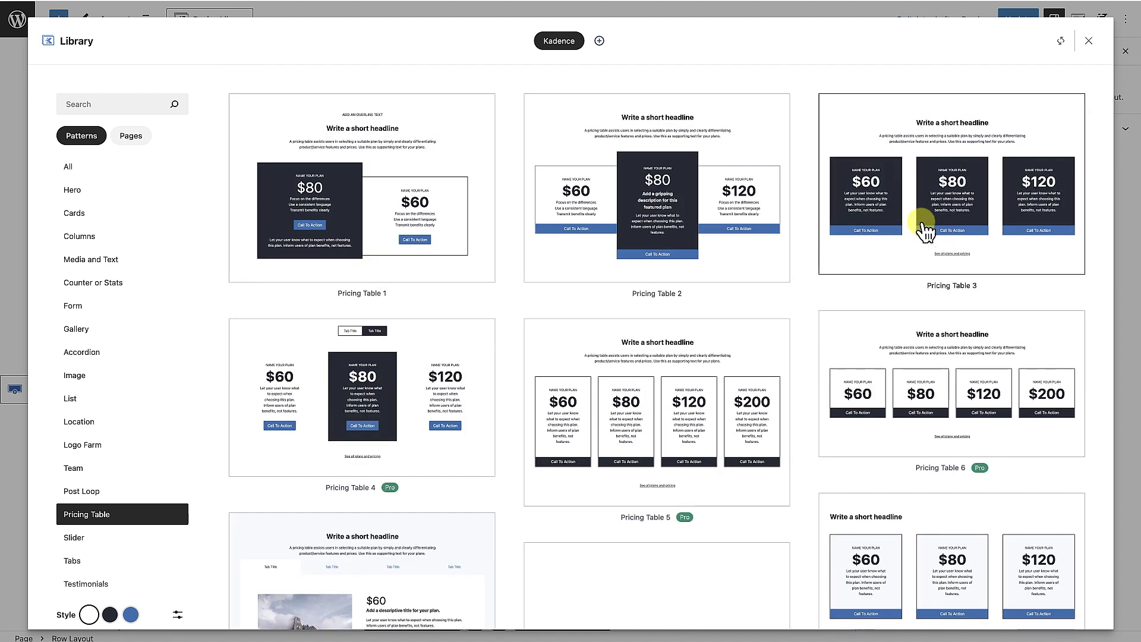
pyautogui.click(942, 217)
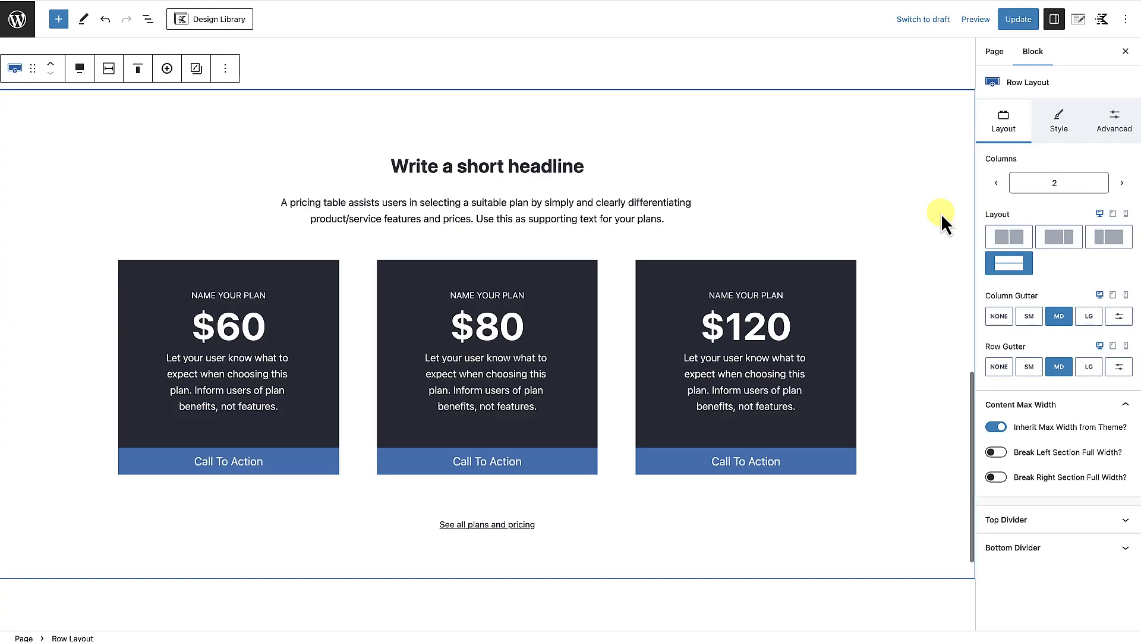
pyautogui.scroll(-4, 476, 377)
pyautogui.scroll(2, 480, 378)
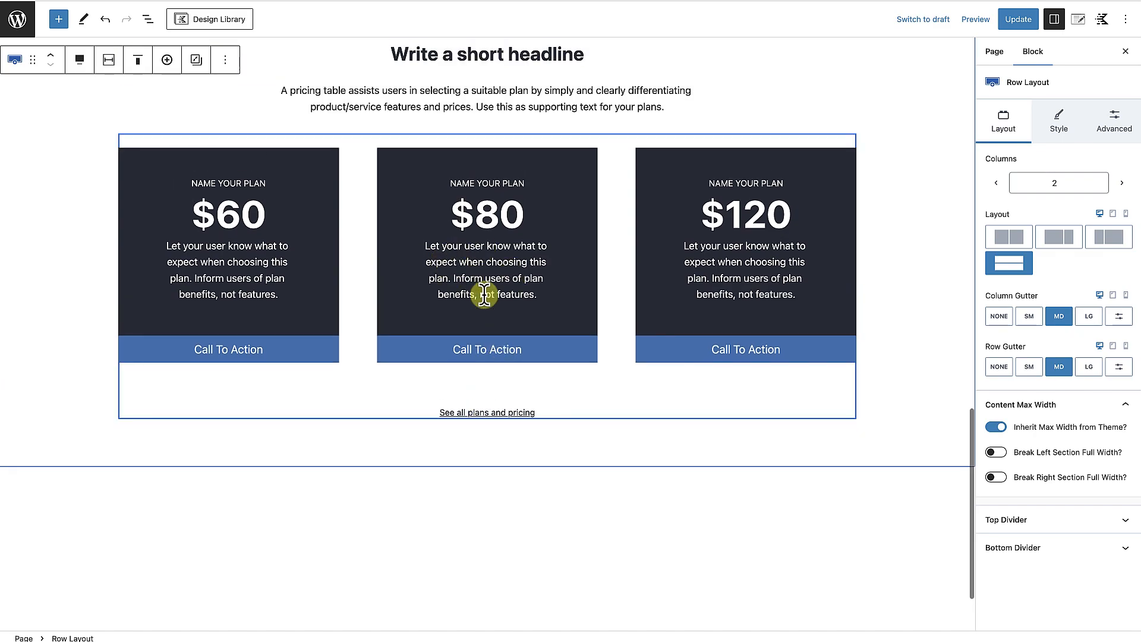
pyautogui.scroll(3, 476, 325)
pyautogui.scroll(9, 477, 325)
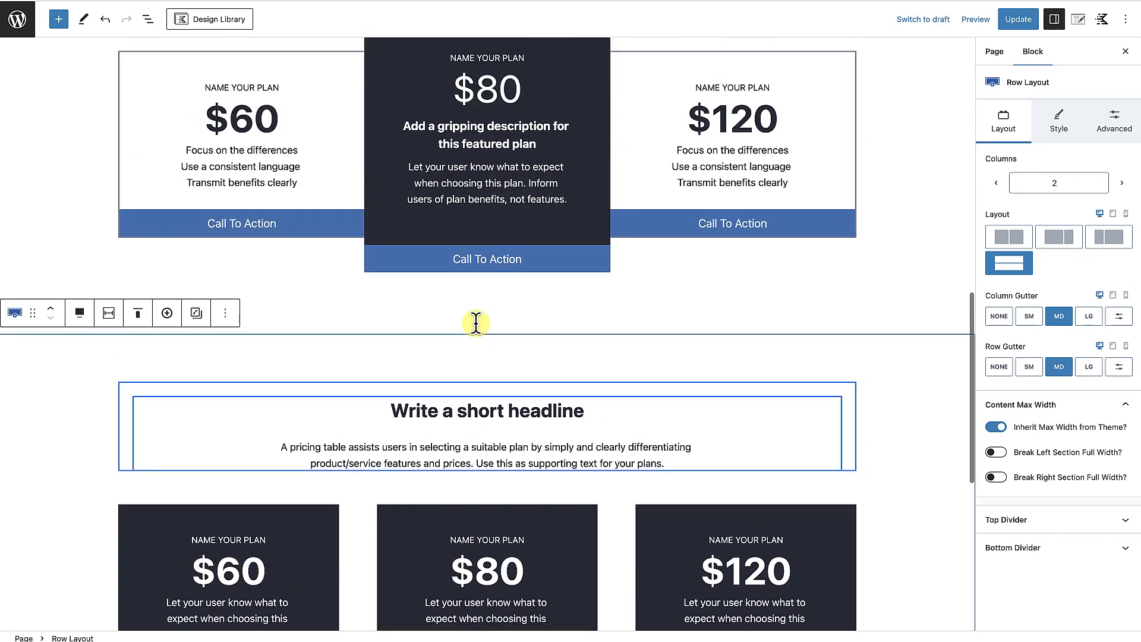
pyautogui.scroll(4, 487, 258)
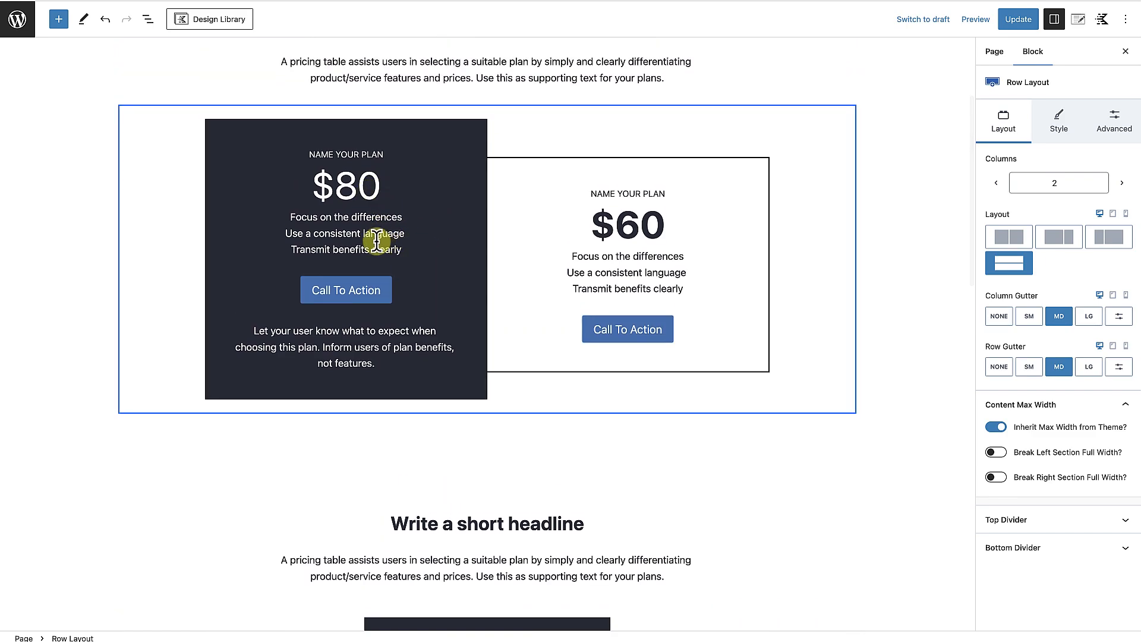
pyautogui.scroll(1, 387, 341)
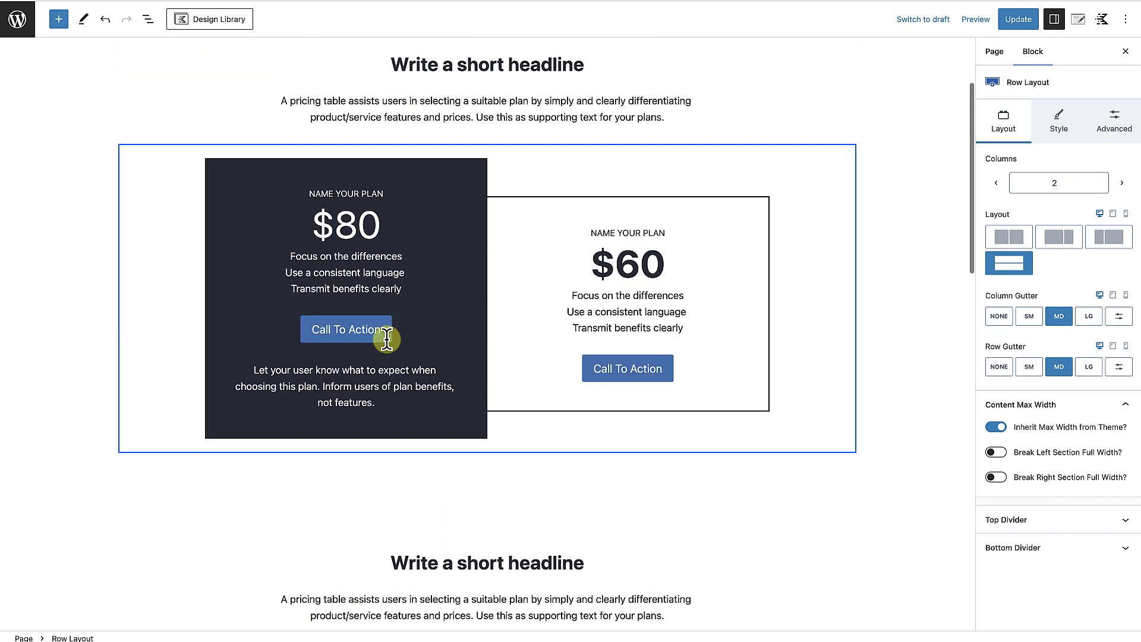
pyautogui.scroll(2, 387, 341)
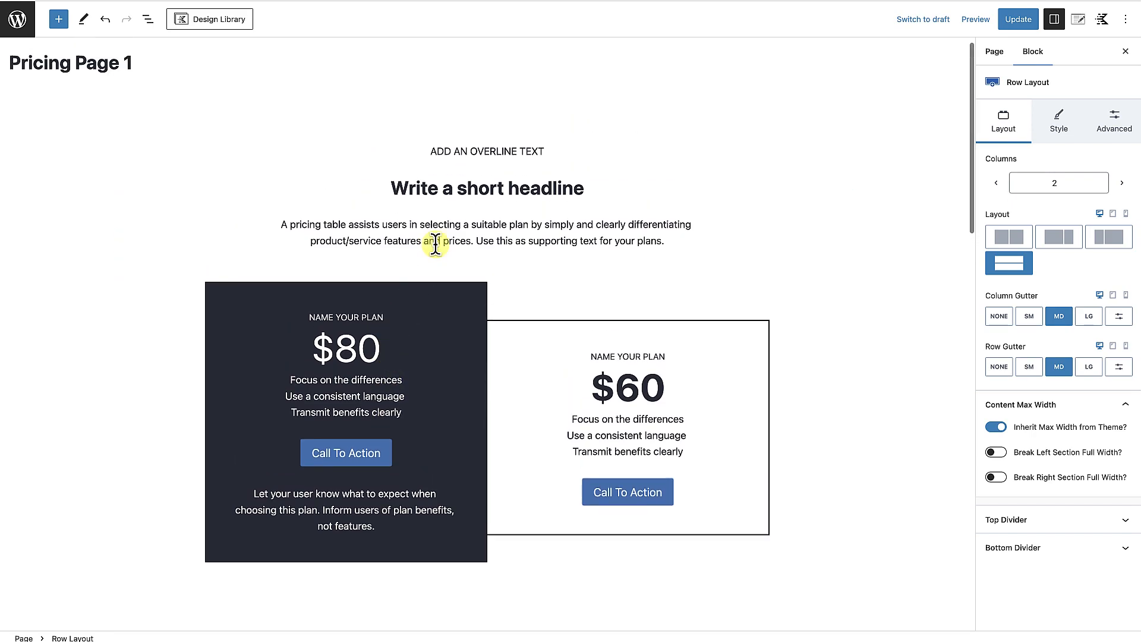
pyautogui.scroll(-4, 426, 302)
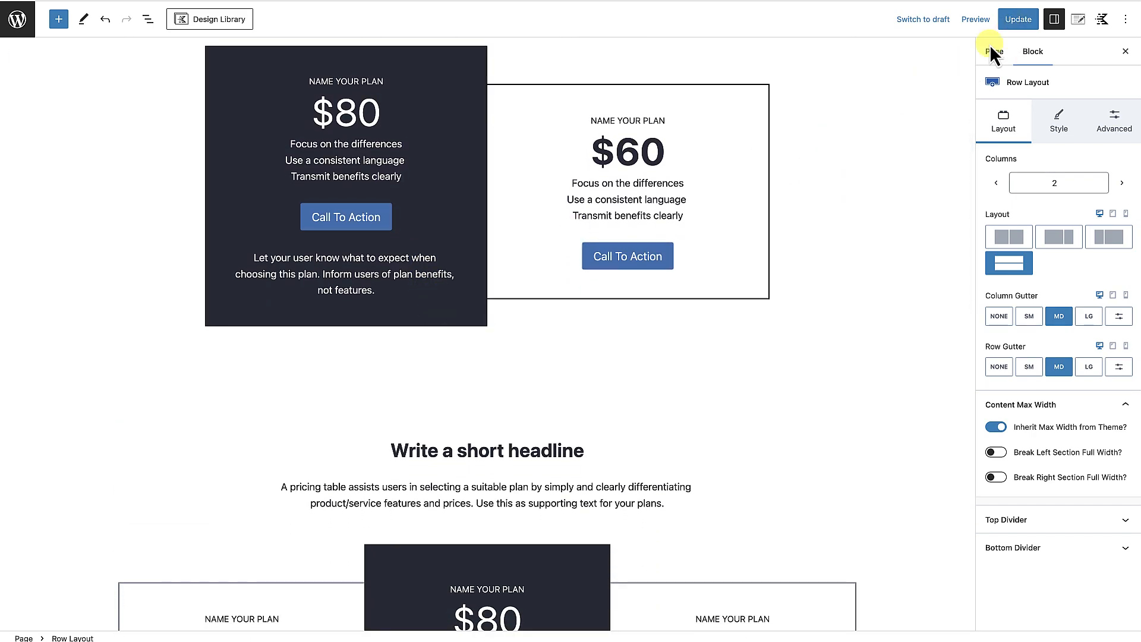
# Update Pricing Page 1 and review its pricing tables on the live page.
pyautogui.click(1021, 20)
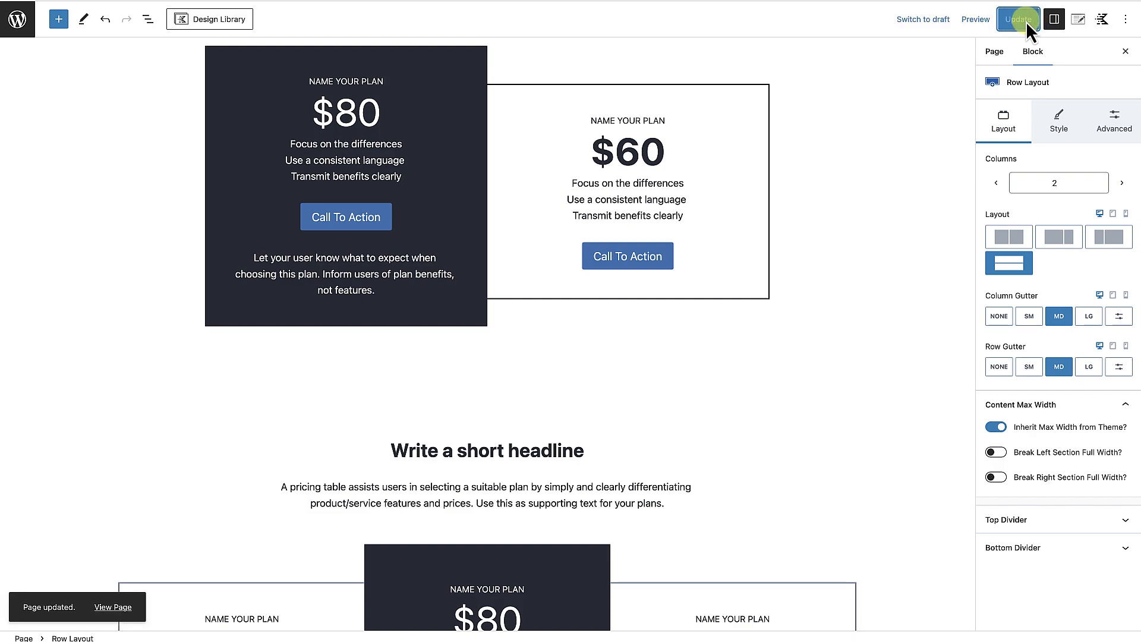
pyautogui.click(113, 608)
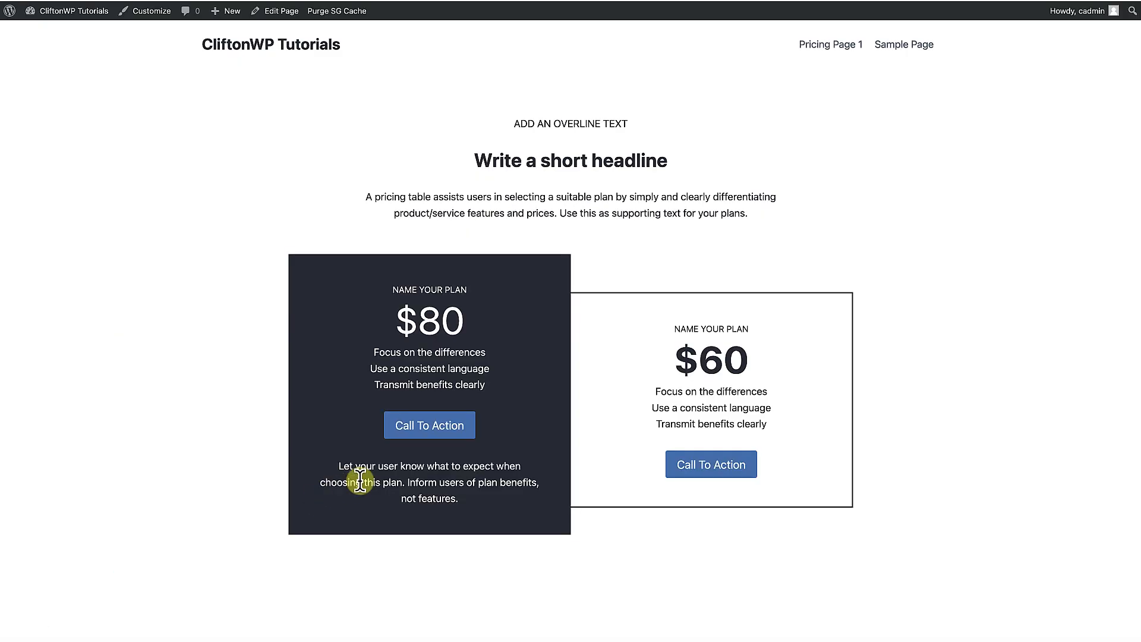
pyautogui.scroll(-10, 360, 482)
pyautogui.scroll(-7, 364, 488)
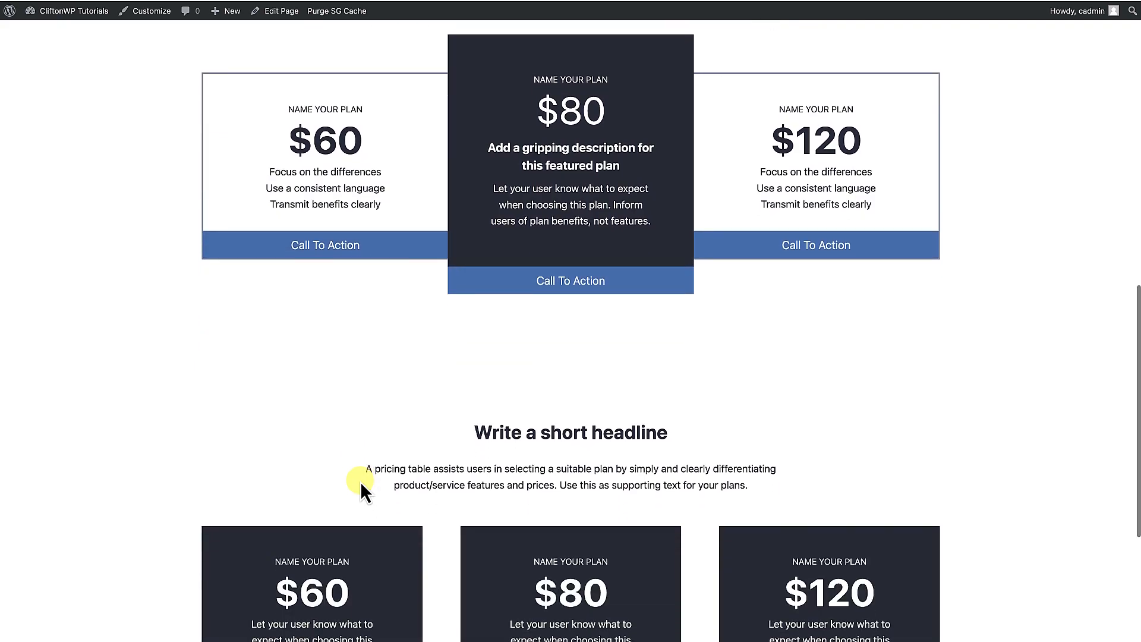
pyautogui.scroll(10, 360, 482)
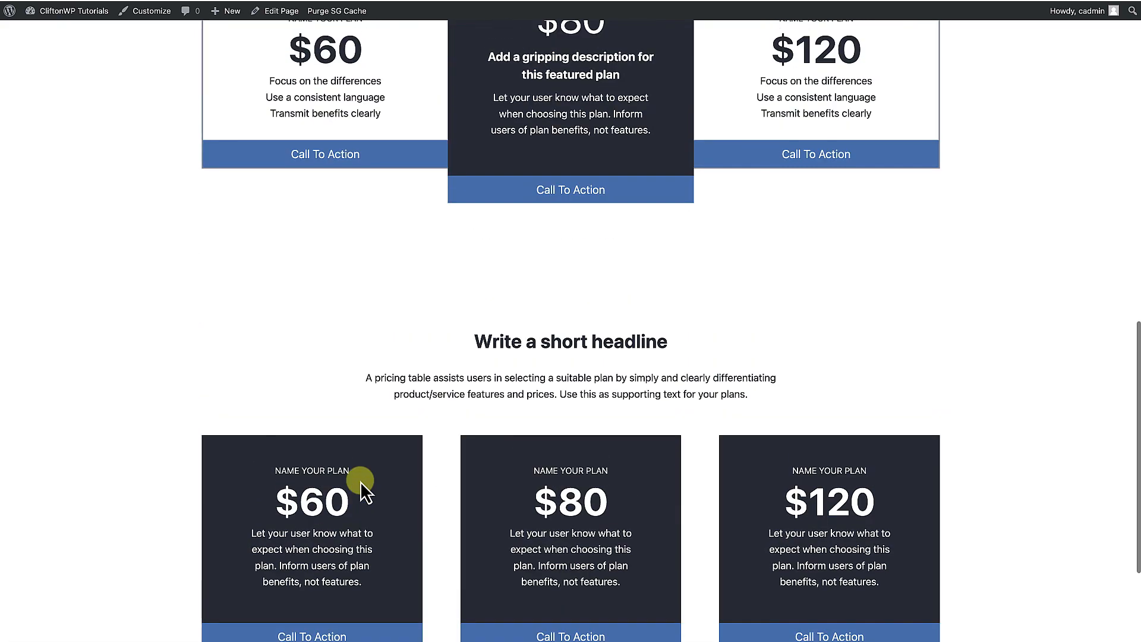
pyautogui.scroll(6, 360, 481)
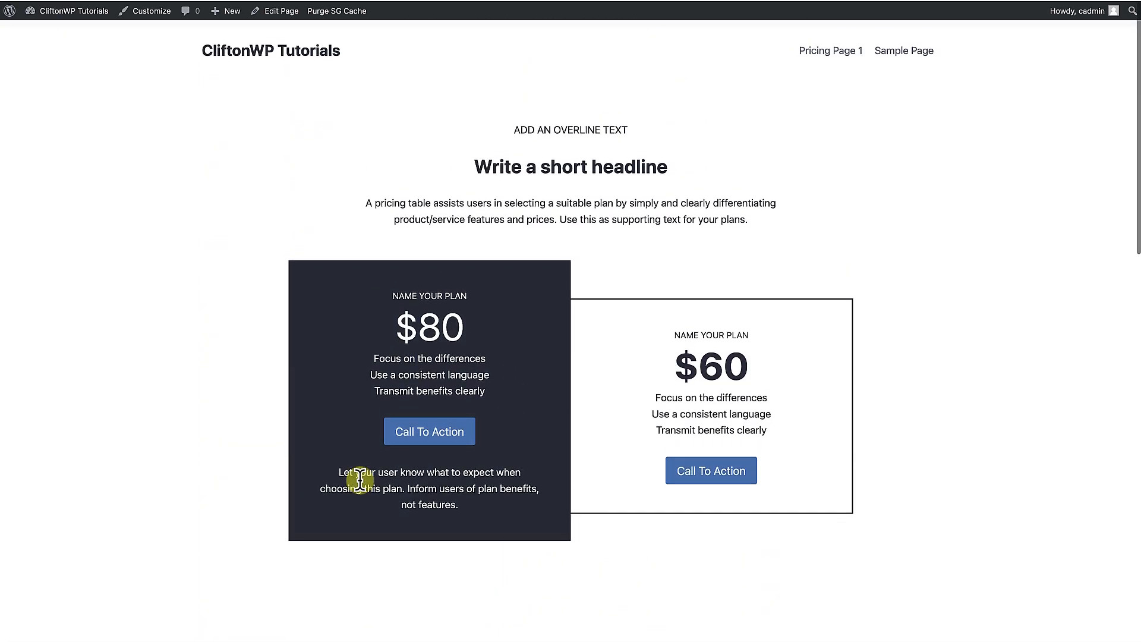
# Preview the live pricing page at iPhone 12 Pro size and examine how the three pricing tables stack on mobile.
pyautogui.rightClick(205, 308)
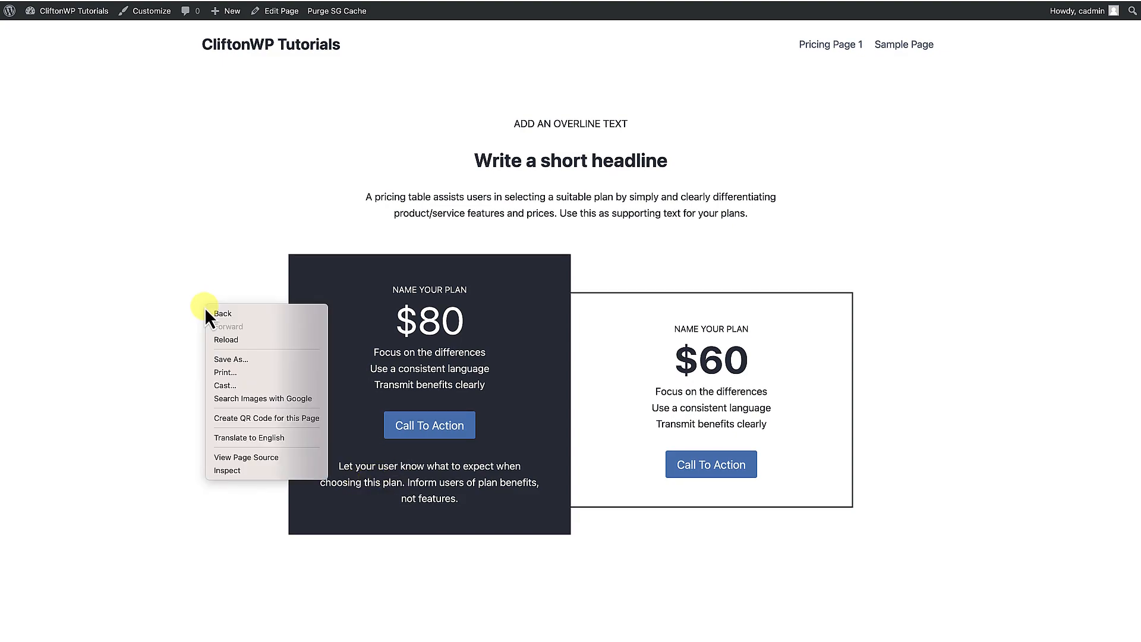
pyautogui.click(217, 472)
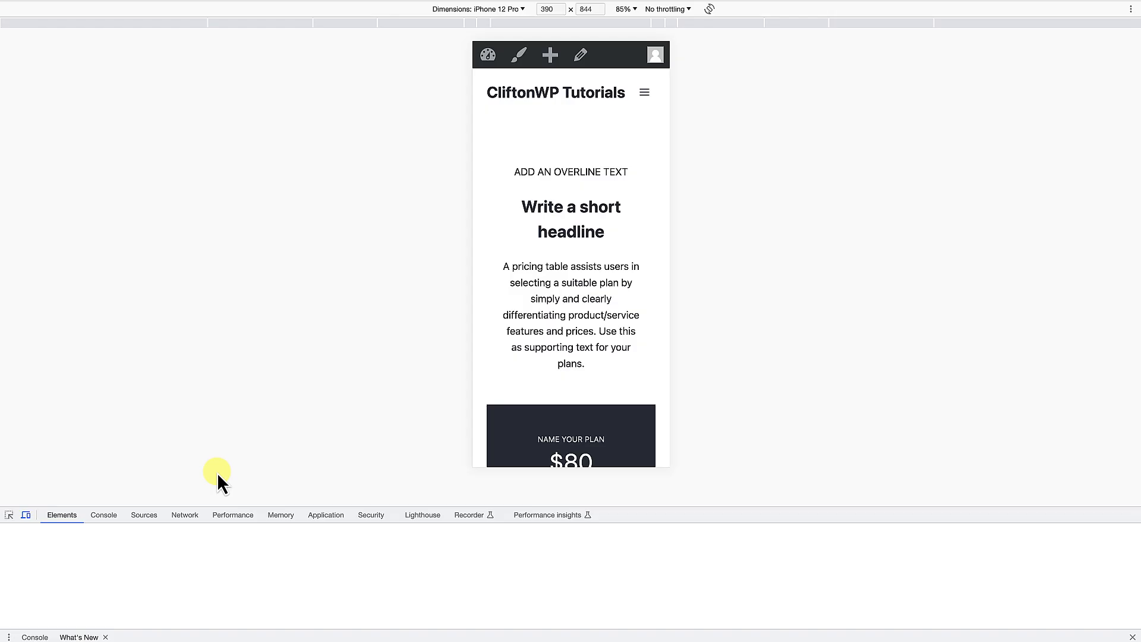
pyautogui.scroll(-3, 595, 374)
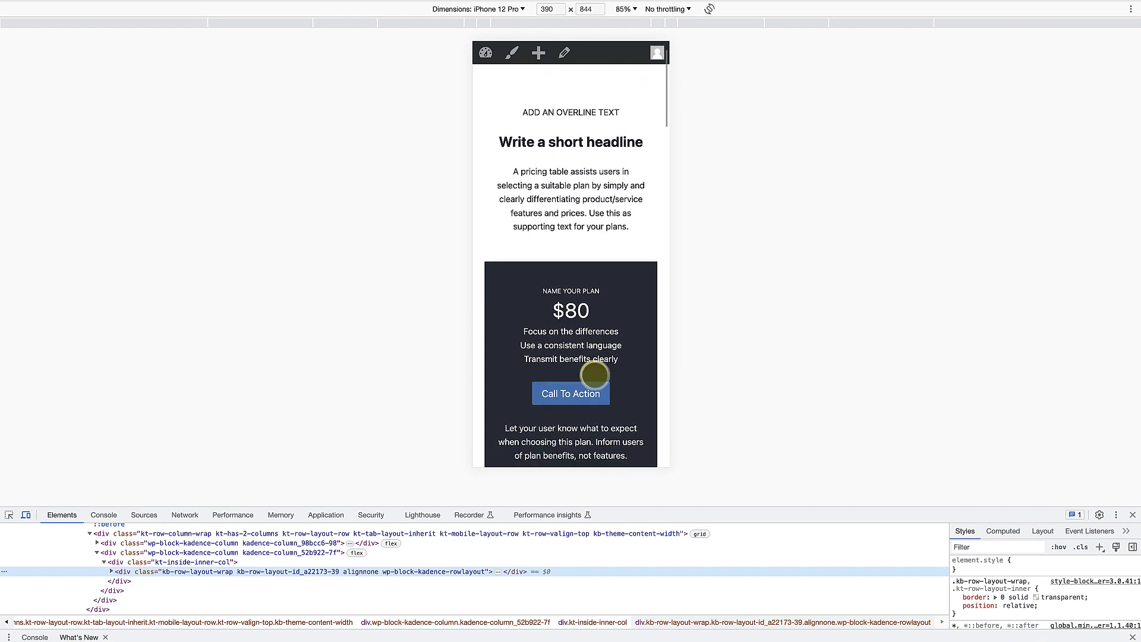
pyautogui.scroll(-10, 595, 374)
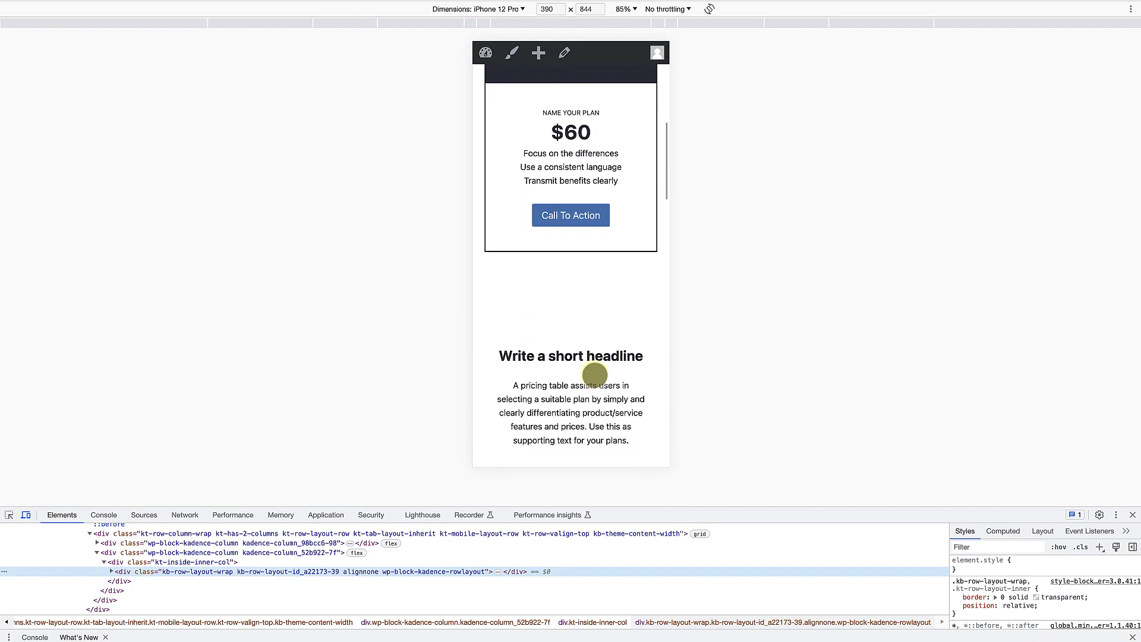
pyautogui.scroll(-10, 595, 374)
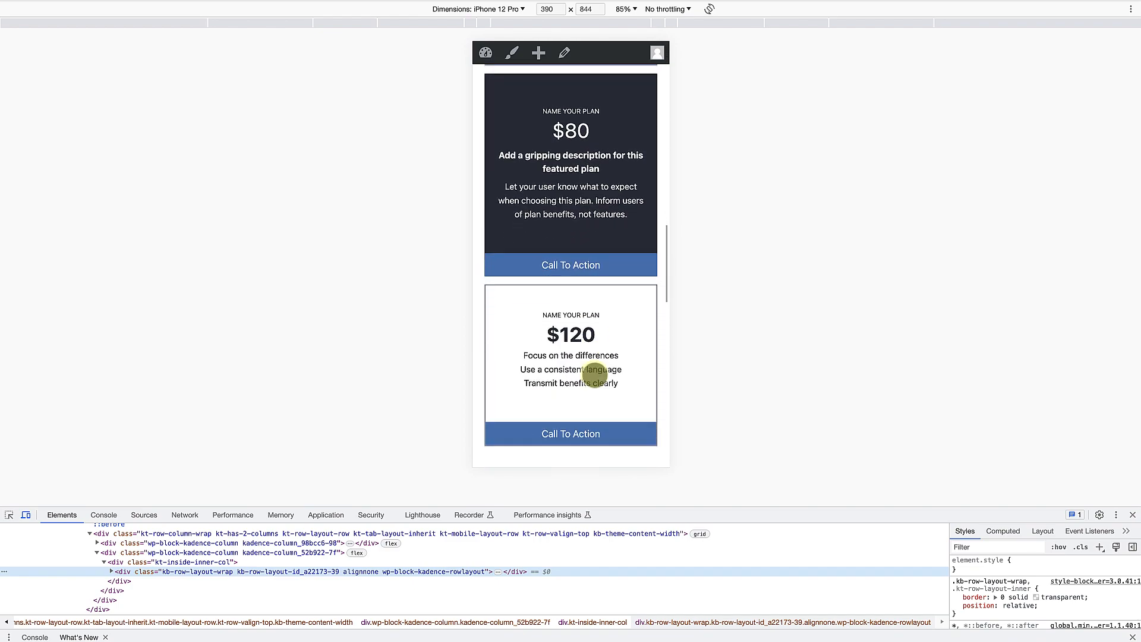
pyautogui.scroll(-10, 595, 374)
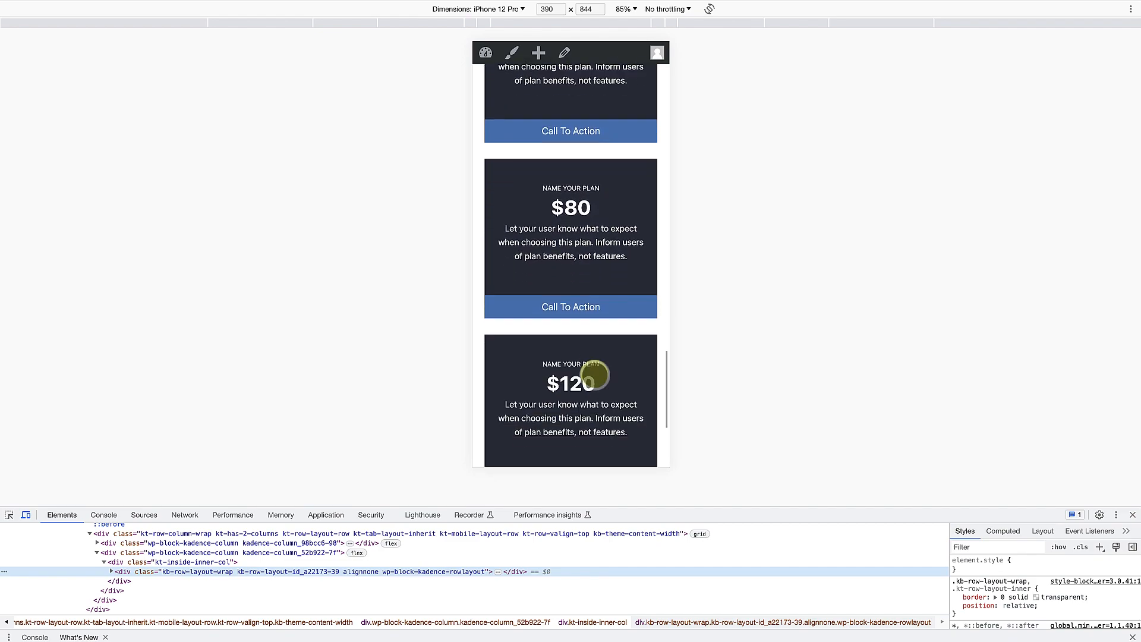
pyautogui.scroll(15, 595, 375)
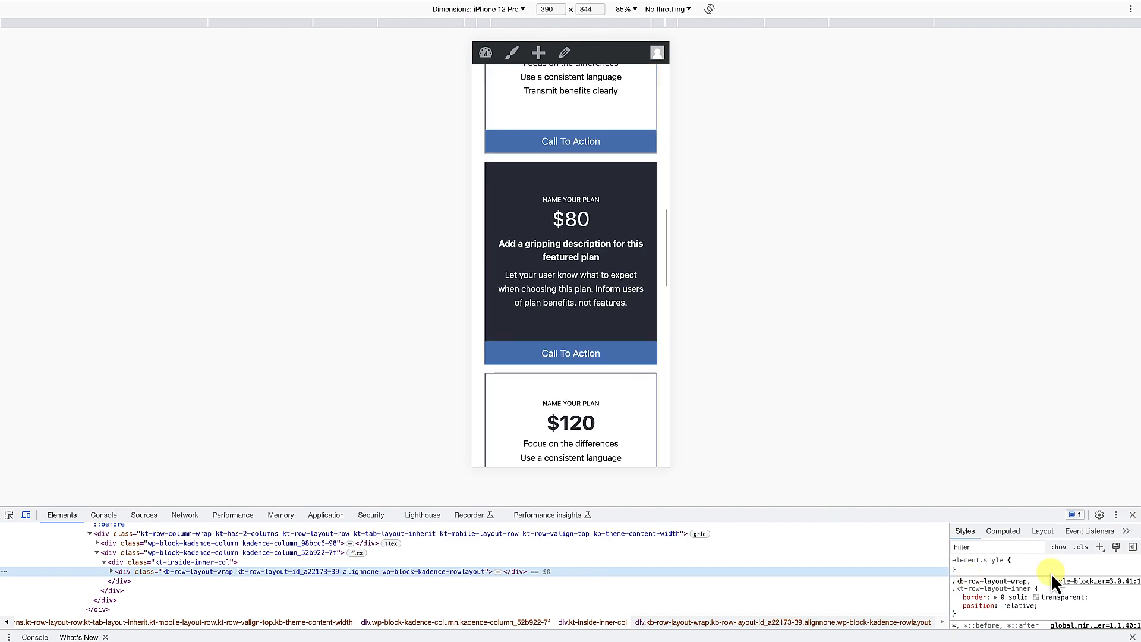
pyautogui.click(1133, 516)
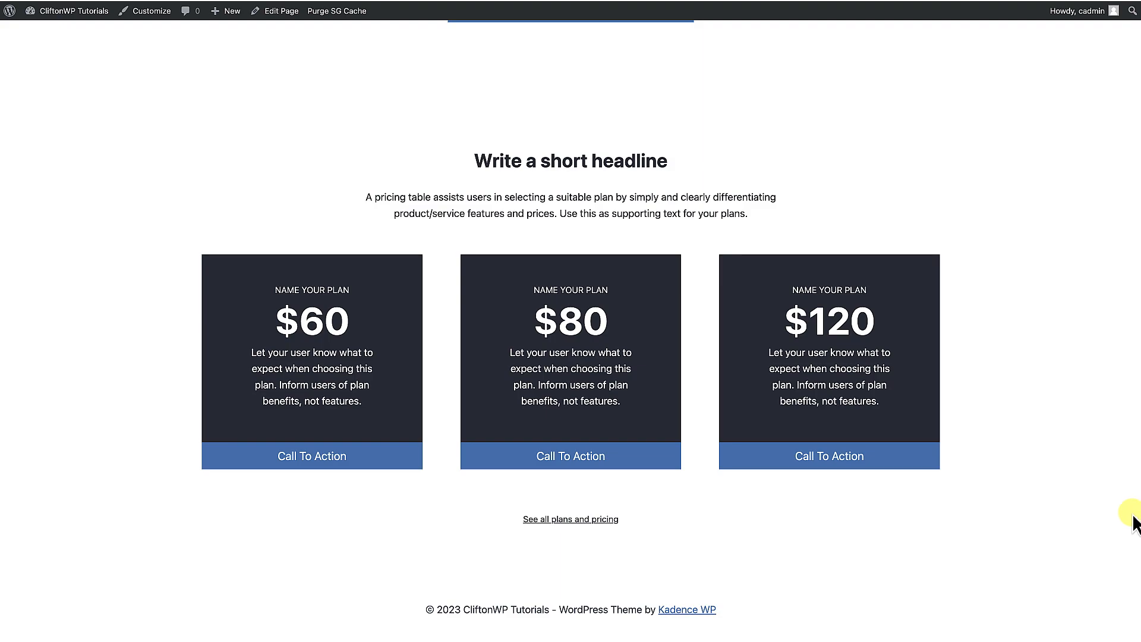
# Open Pricing Page 1 for editing and examine the nested sections of the first Row Layout in the block structure.
pyautogui.click(287, 17)
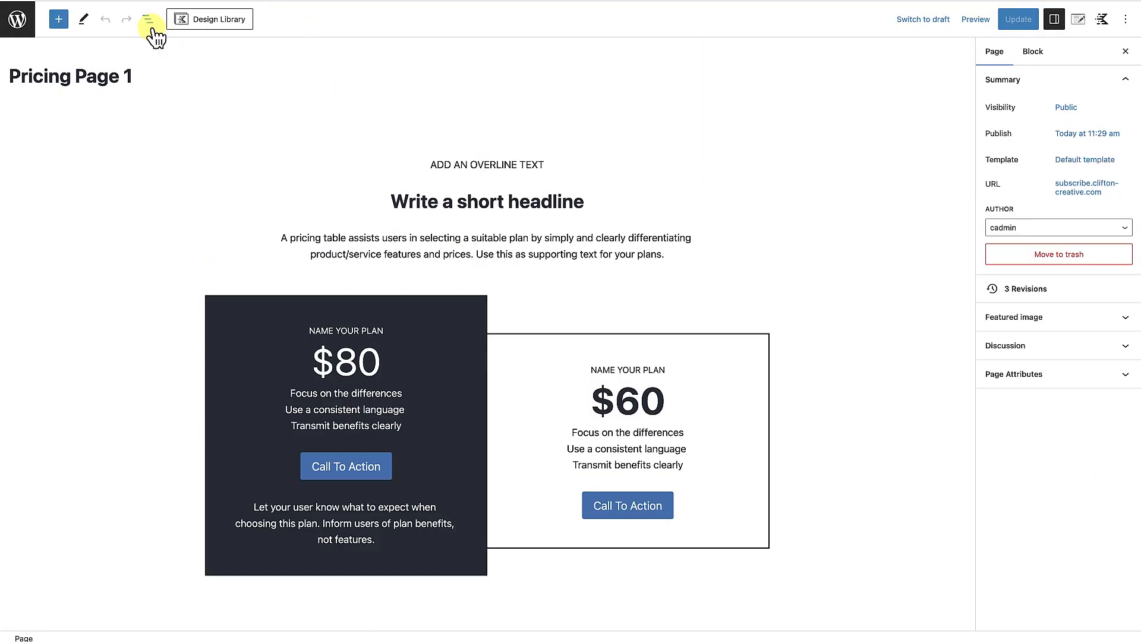
pyautogui.click(148, 20)
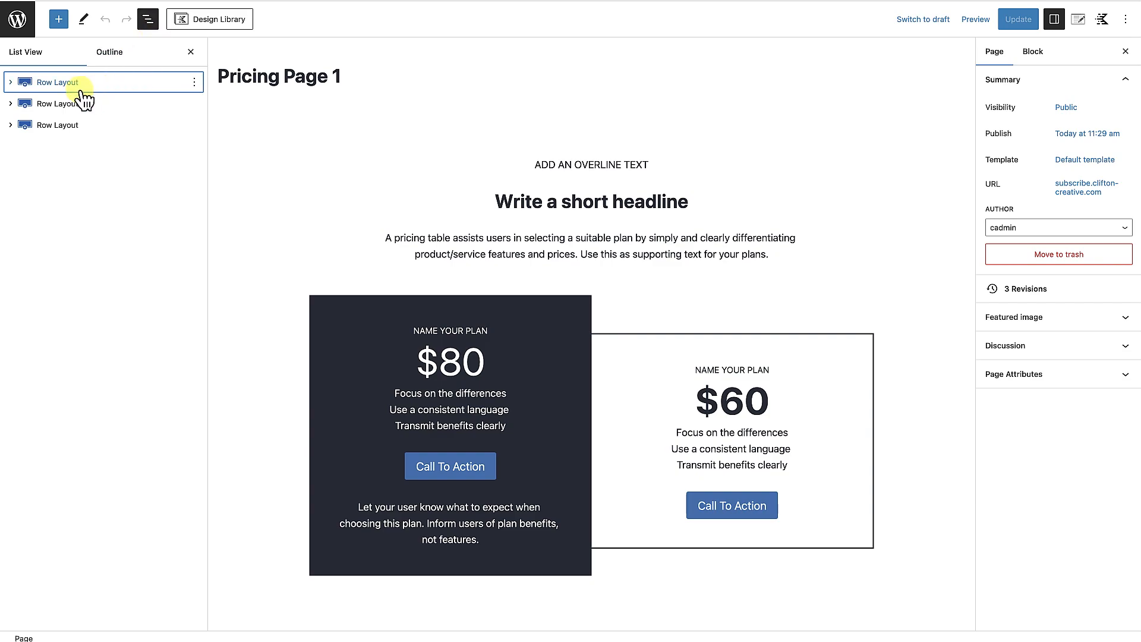
pyautogui.click(12, 82)
pyautogui.click(25, 104)
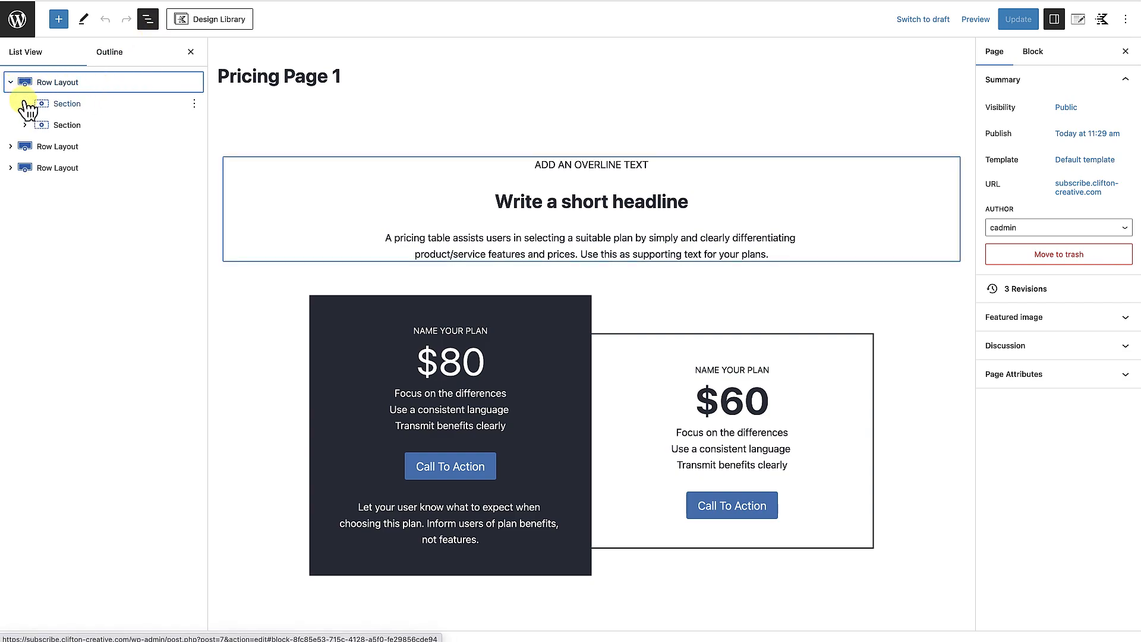
pyautogui.click(43, 126)
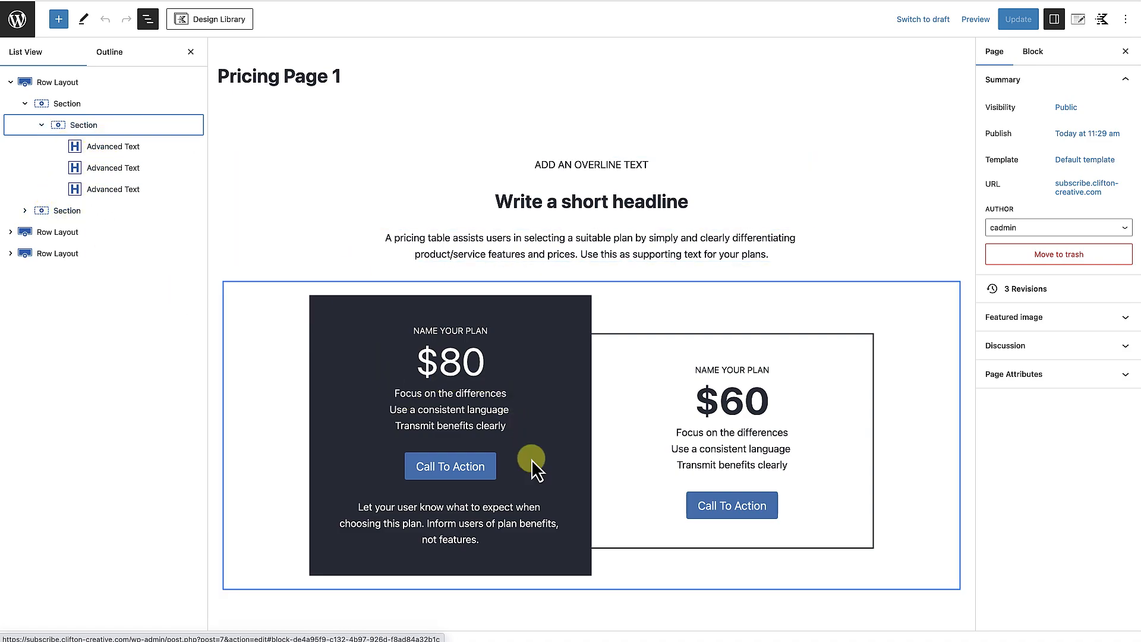
pyautogui.click(191, 53)
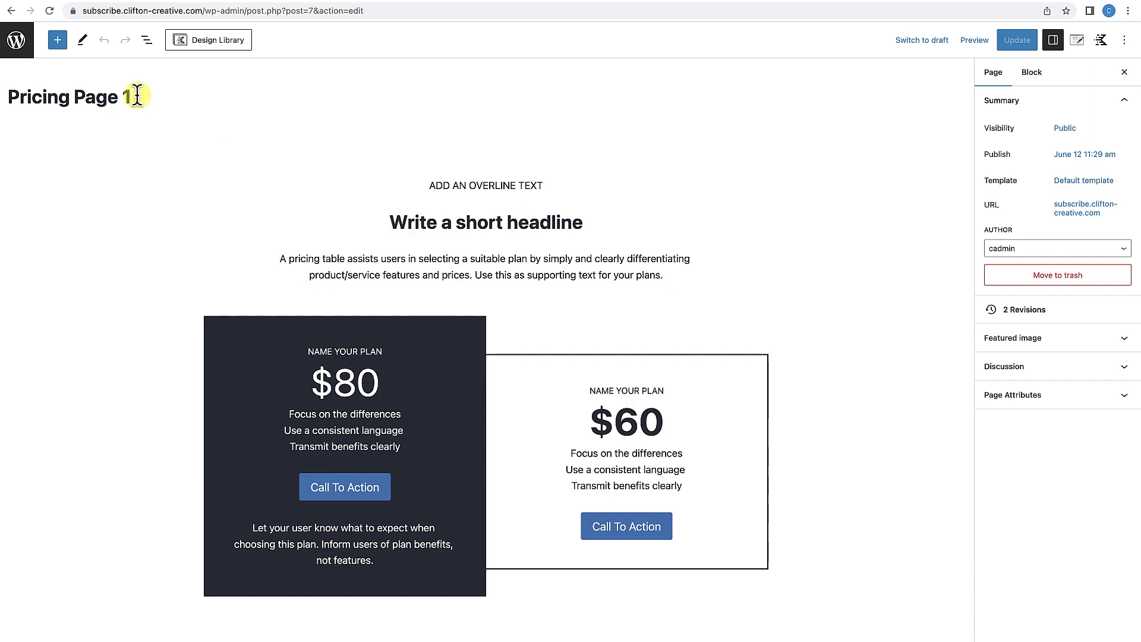
# Create a new page from the Pages list and title it "Pricing Table 2".
pyautogui.click(24, 46)
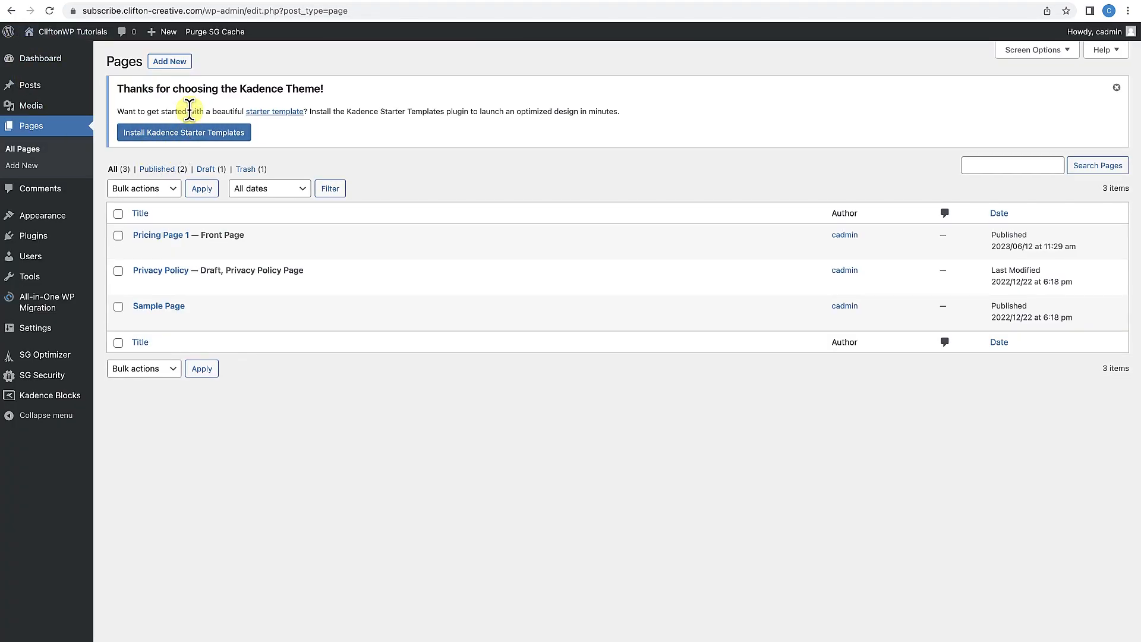
pyautogui.click(178, 63)
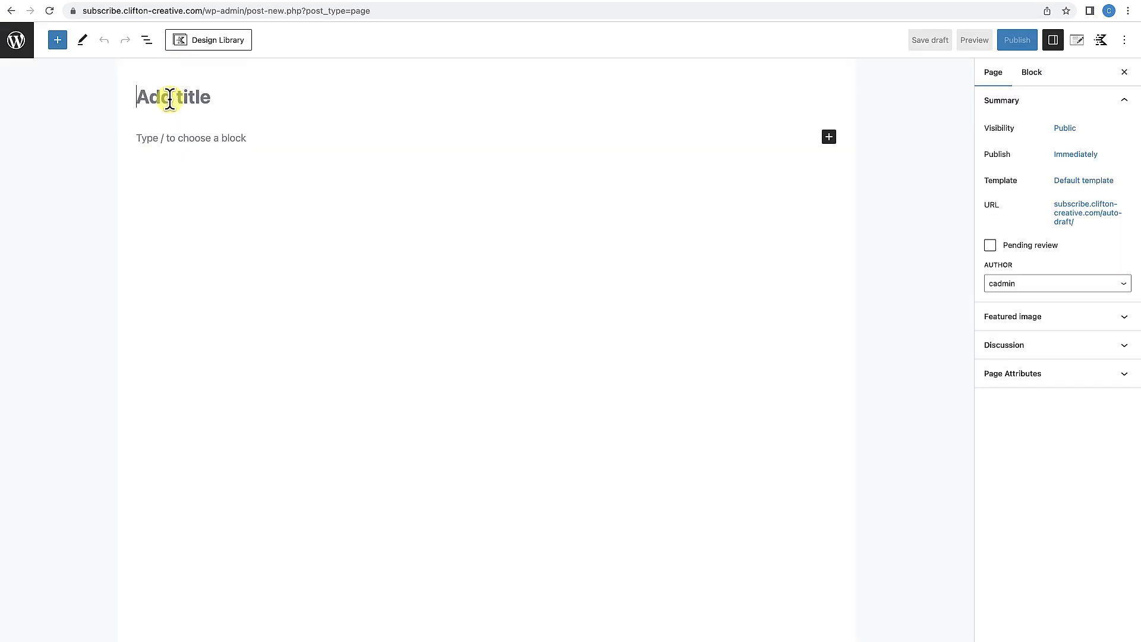
pyautogui.write('Pr')
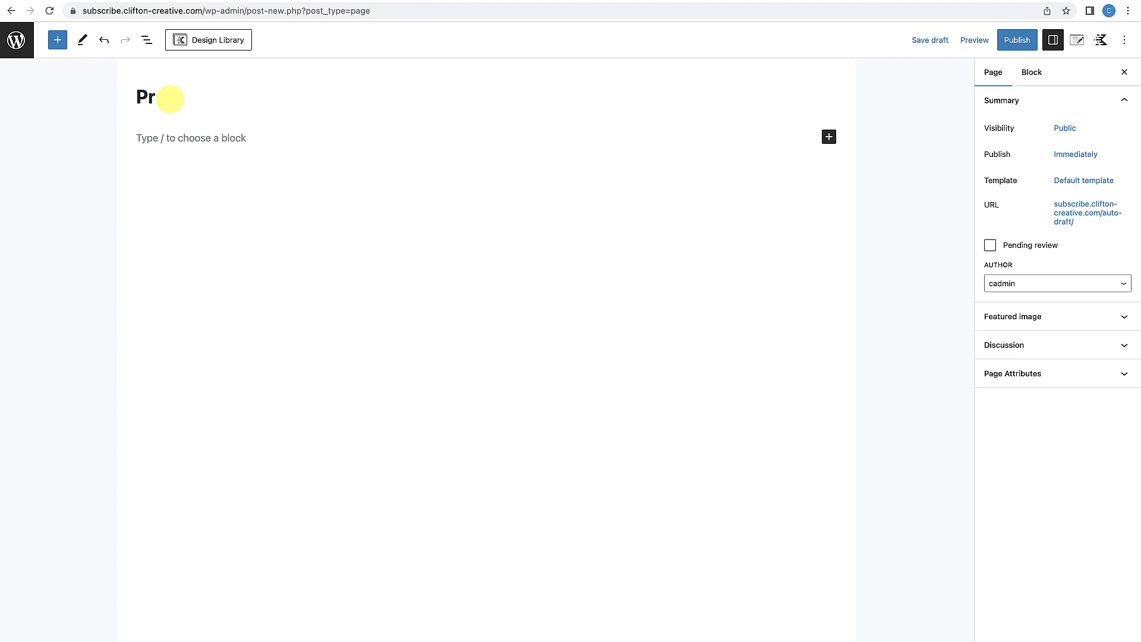
pyautogui.write('icing Table 2')
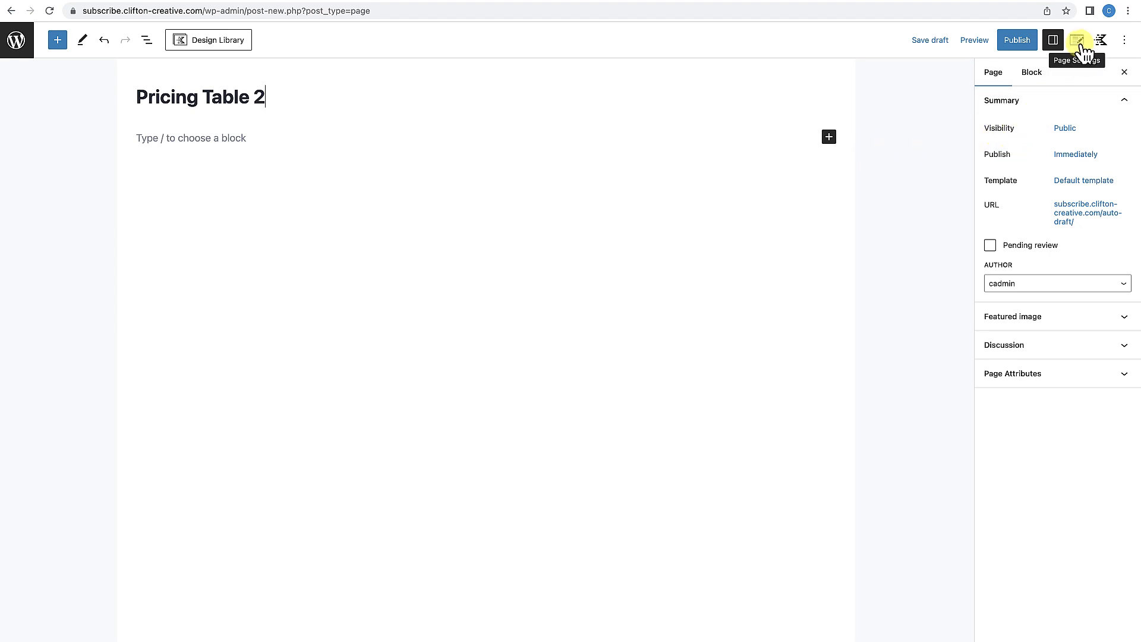
# Configure the page with its title disabled, fullwidth layout, unboxed content style and content vertical padding disabled.
pyautogui.click(1082, 45)
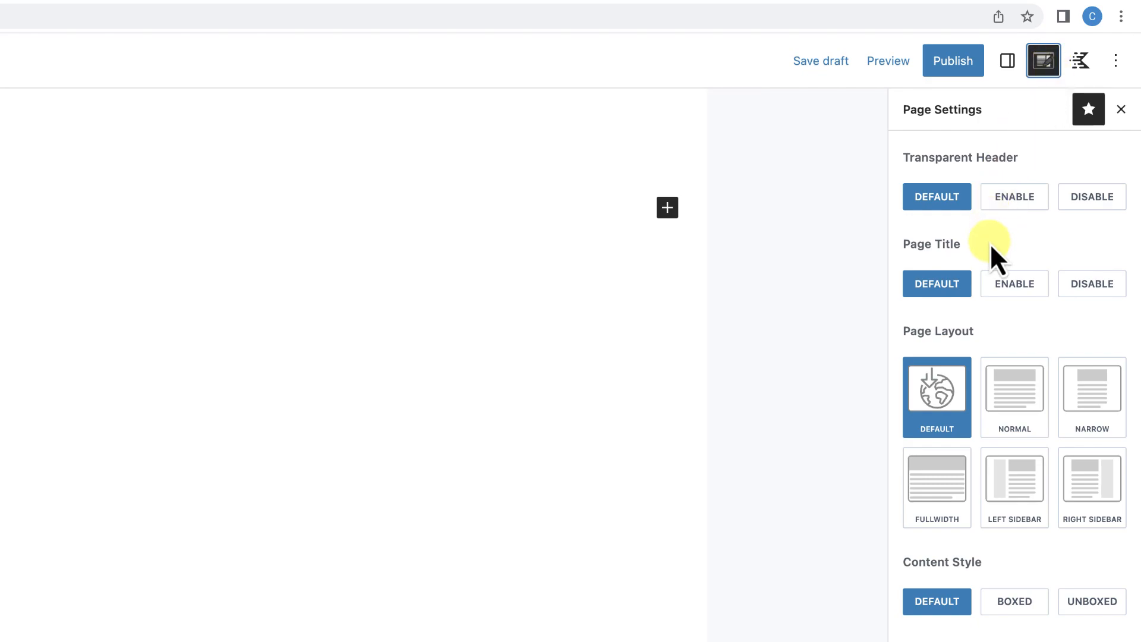
pyautogui.click(1098, 287)
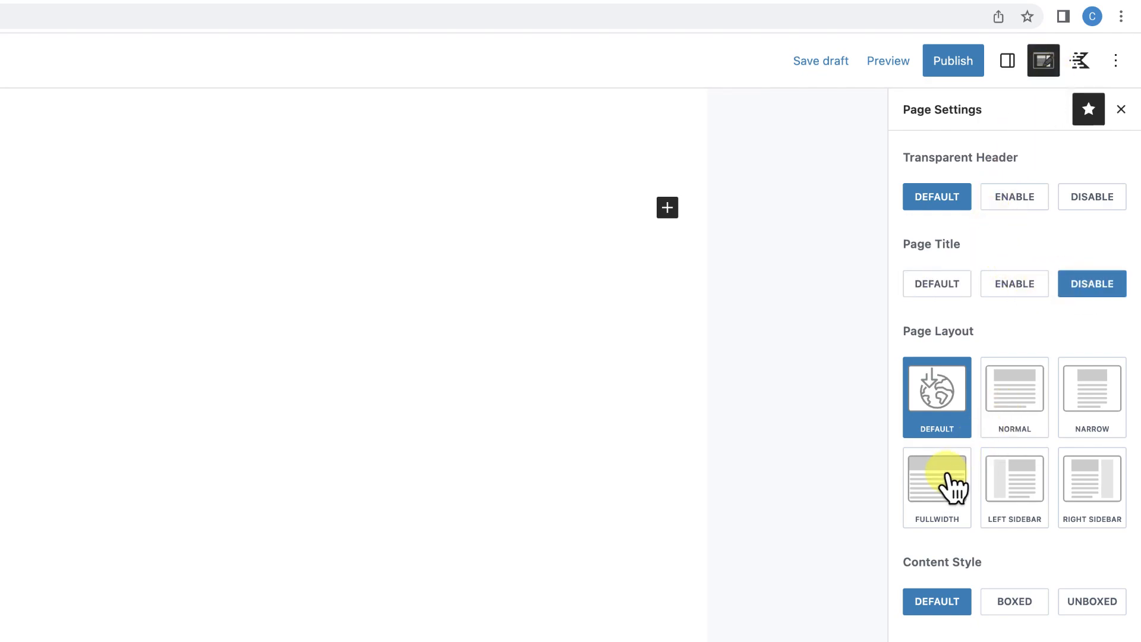
pyautogui.click(942, 501)
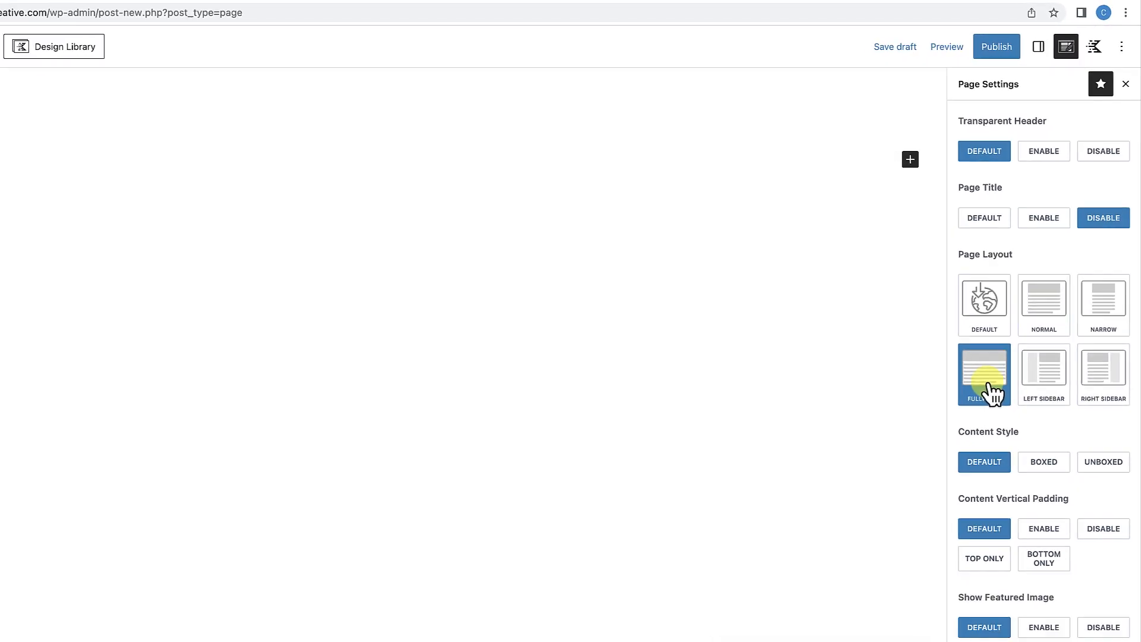
pyautogui.click(1115, 397)
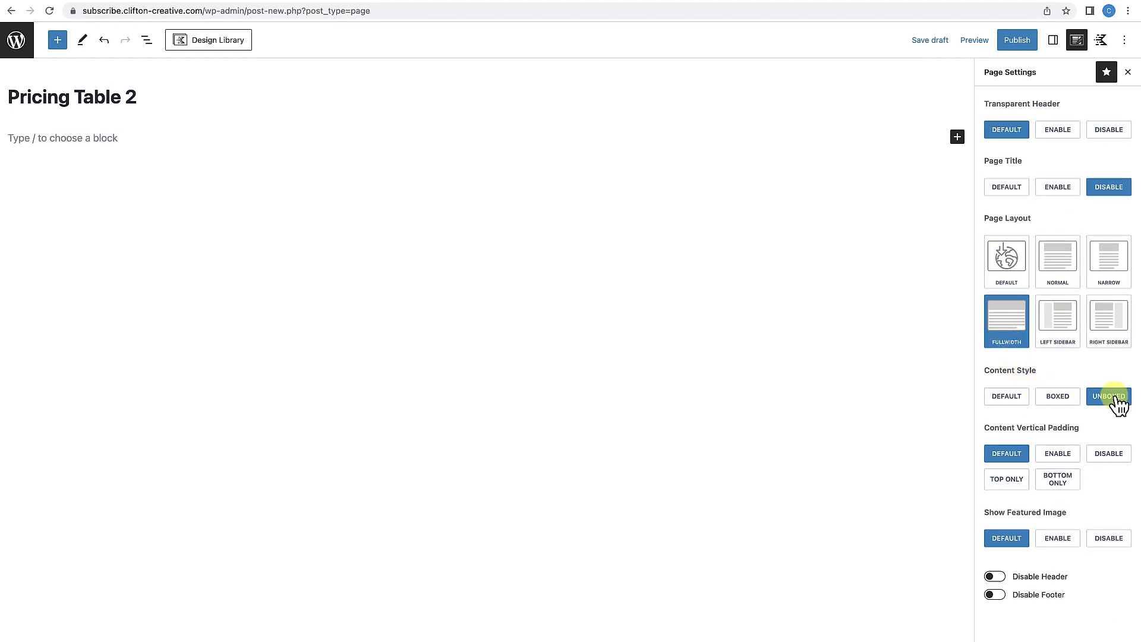
pyautogui.click(1109, 457)
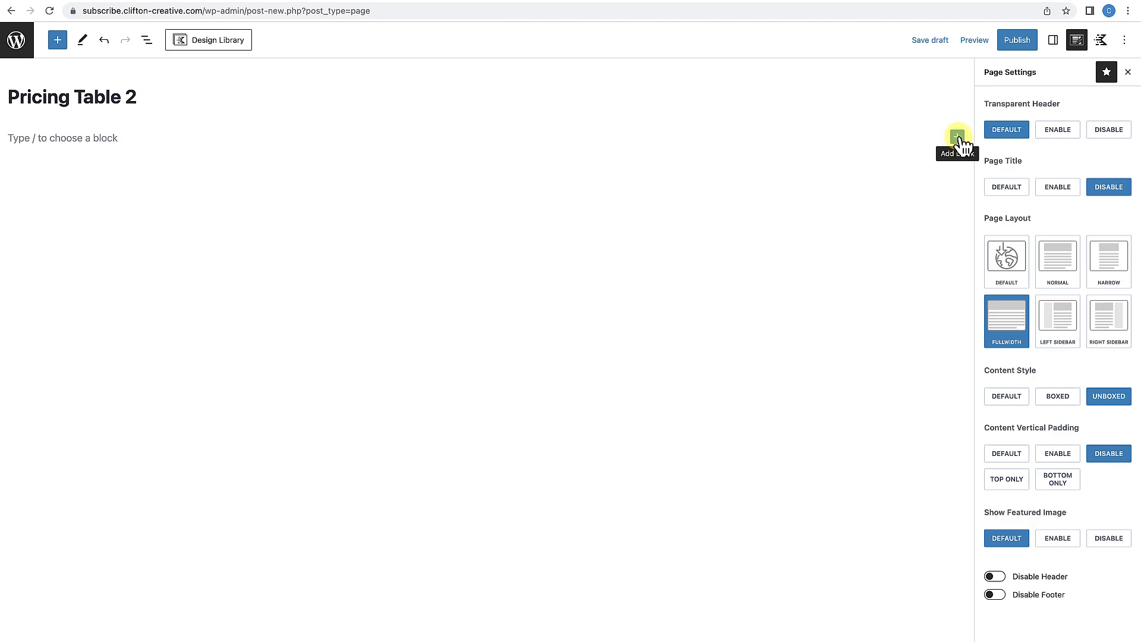
# Insert a Kadence Row Layout block below the page title with the single-column layout.
pyautogui.click(59, 41)
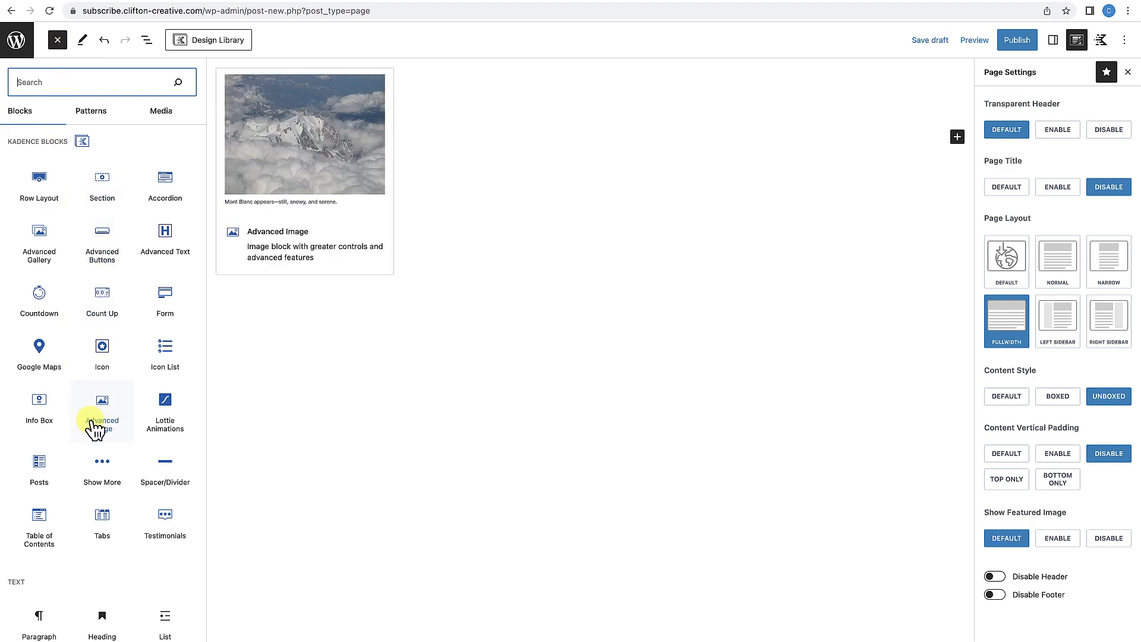
pyautogui.click(241, 410)
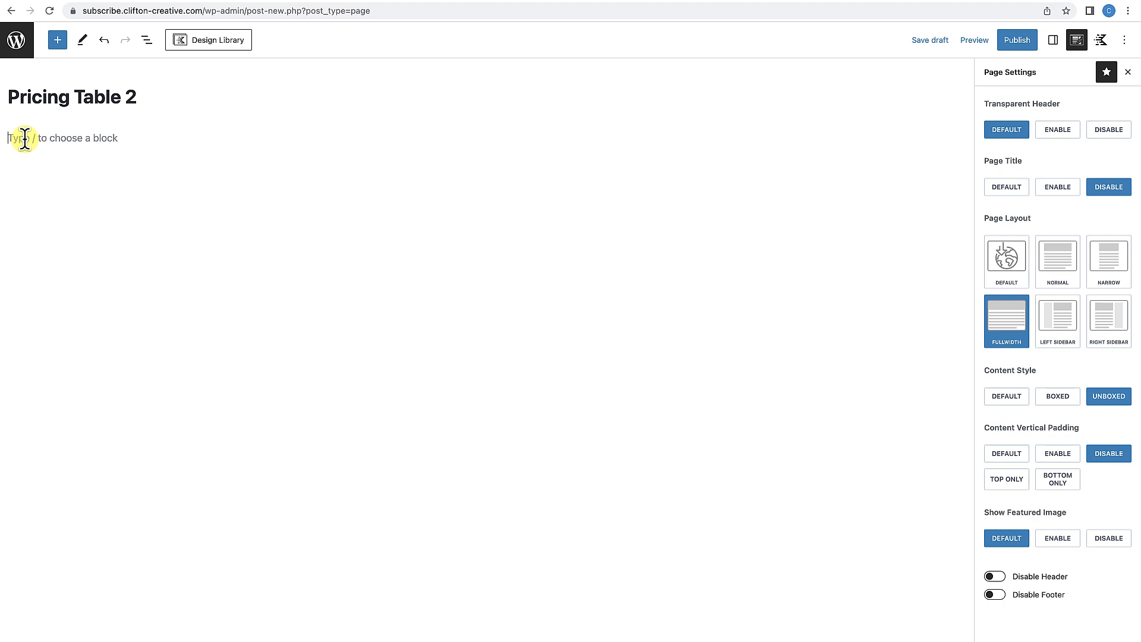
pyautogui.write('/')
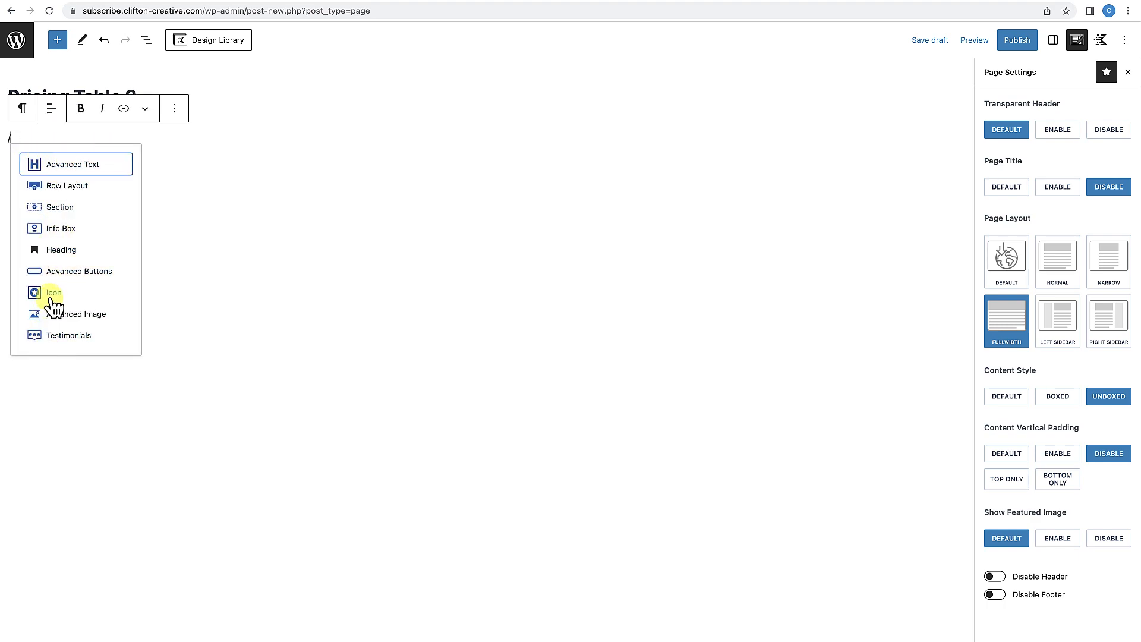
pyautogui.write('row')
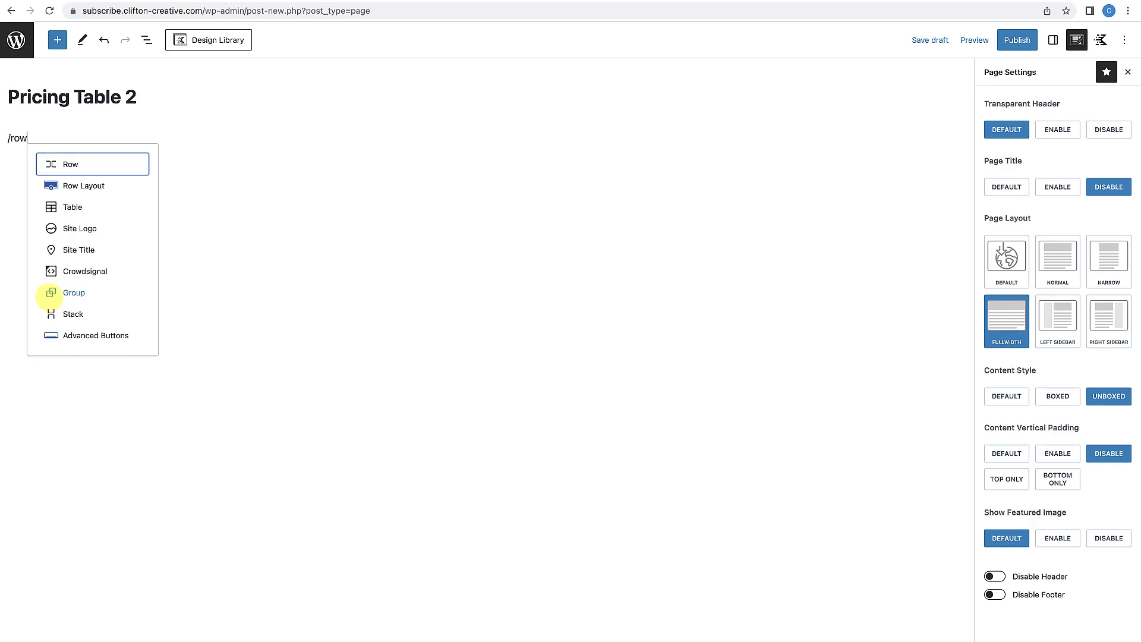
pyautogui.click(84, 187)
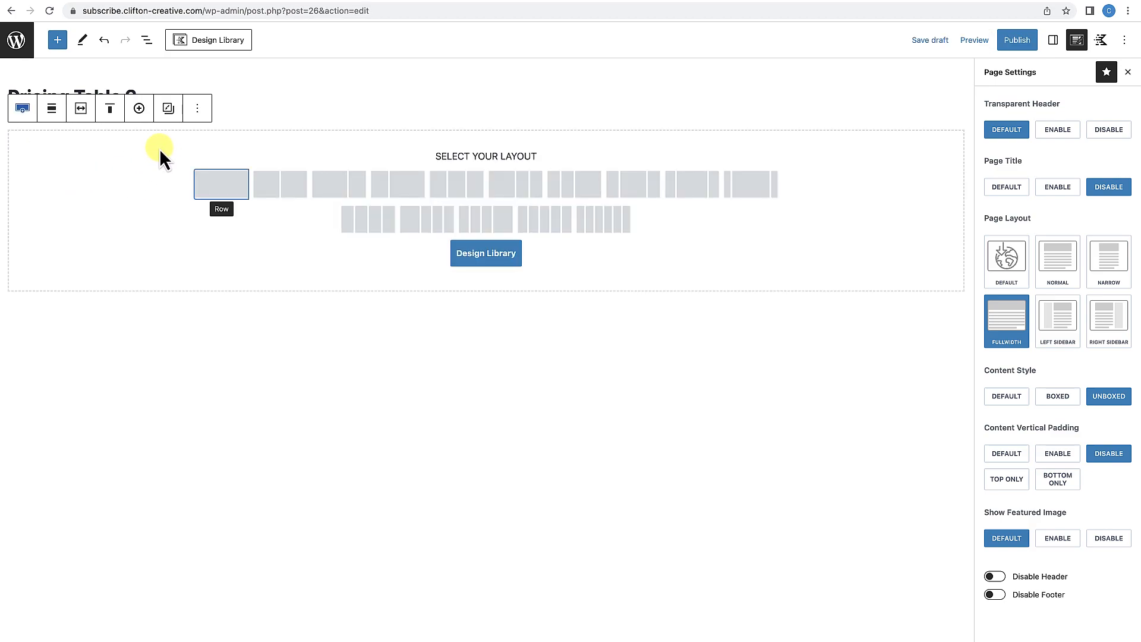
pyautogui.click(209, 188)
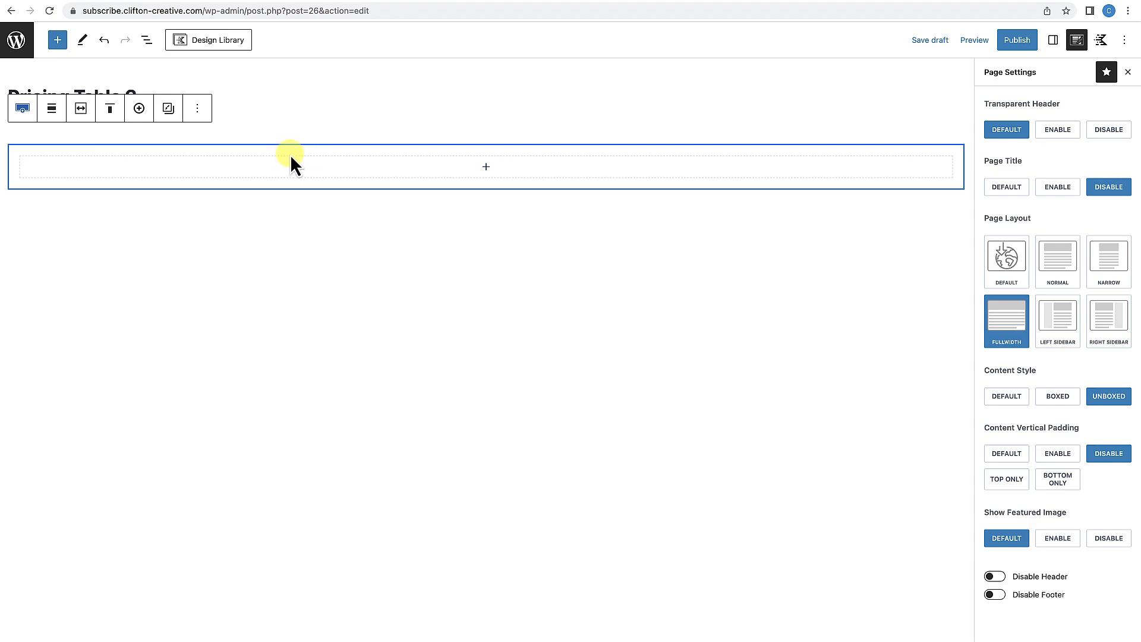
# Align the row to full width and make its content inherit the max width from the theme.
pyautogui.click(52, 110)
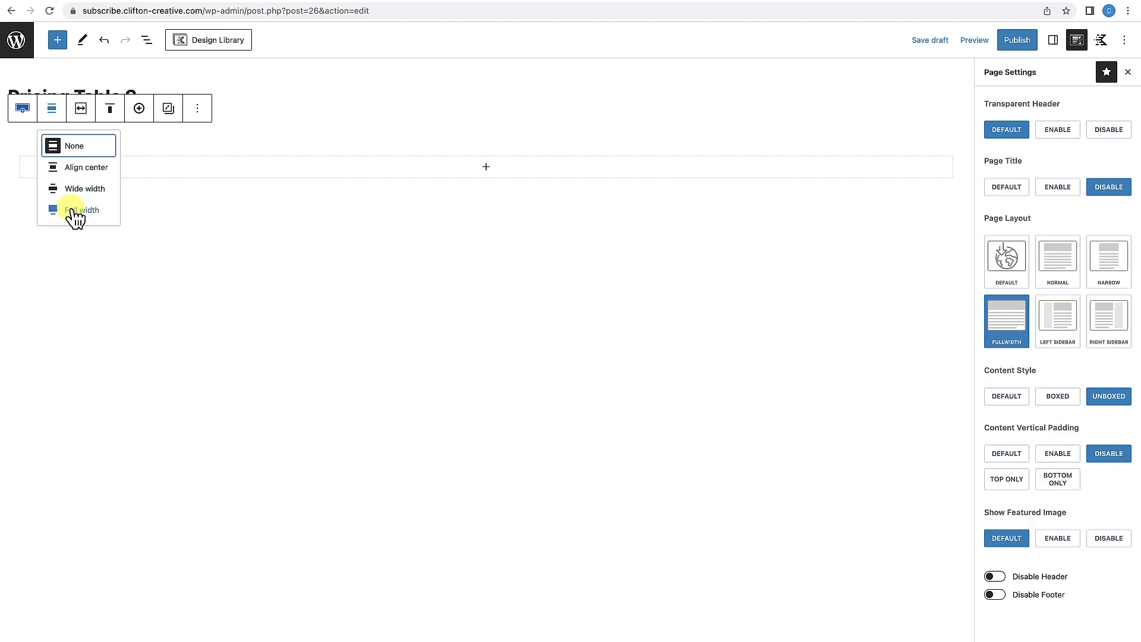
pyautogui.click(75, 211)
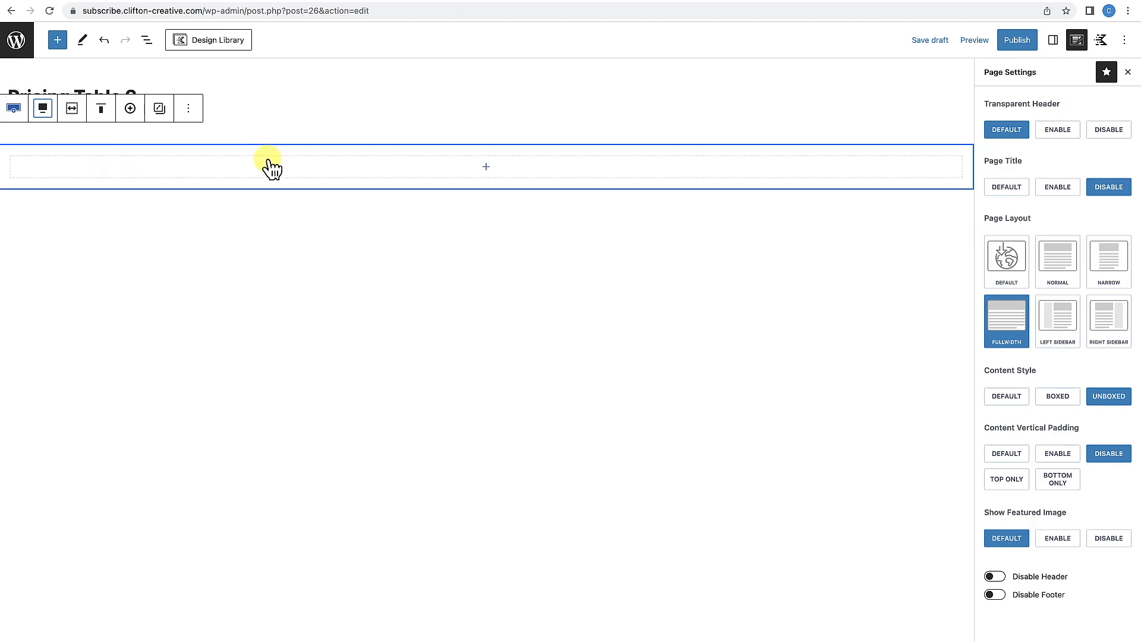
pyautogui.click(1054, 40)
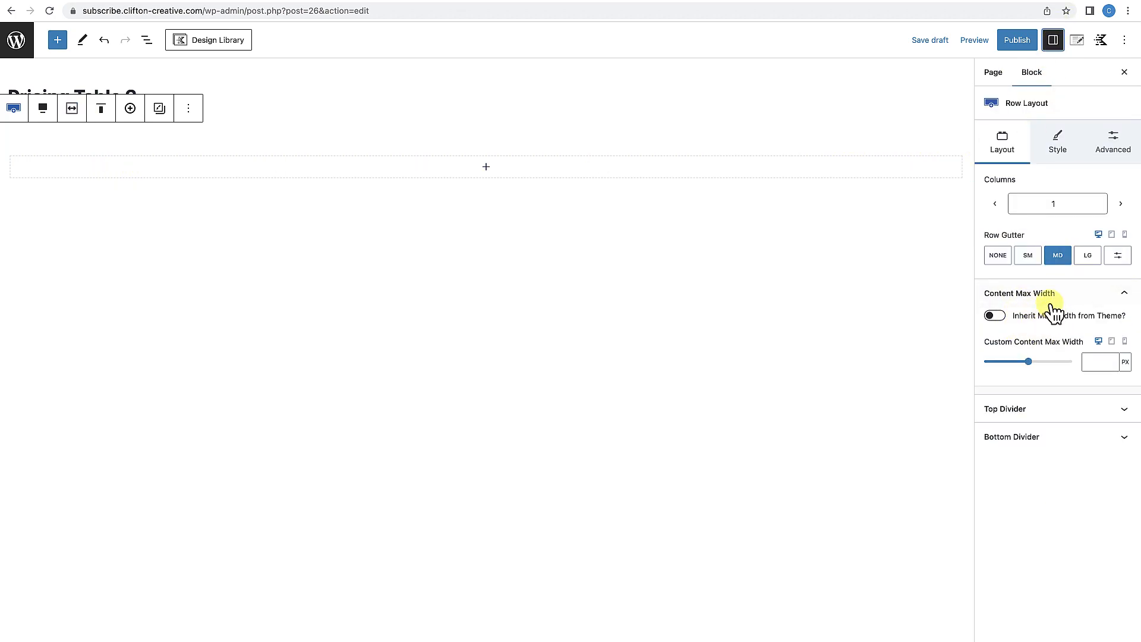
pyautogui.click(999, 316)
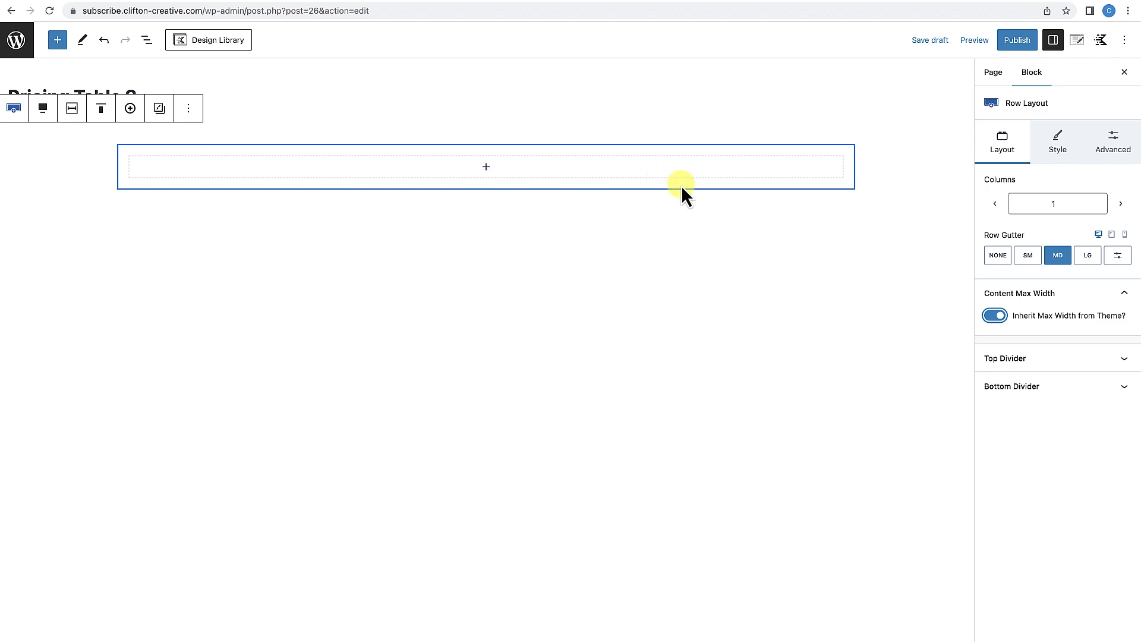
# Insert a Section block inside the row and add an Advanced Text block in it reading "Introductory Text".
pyautogui.click(487, 168)
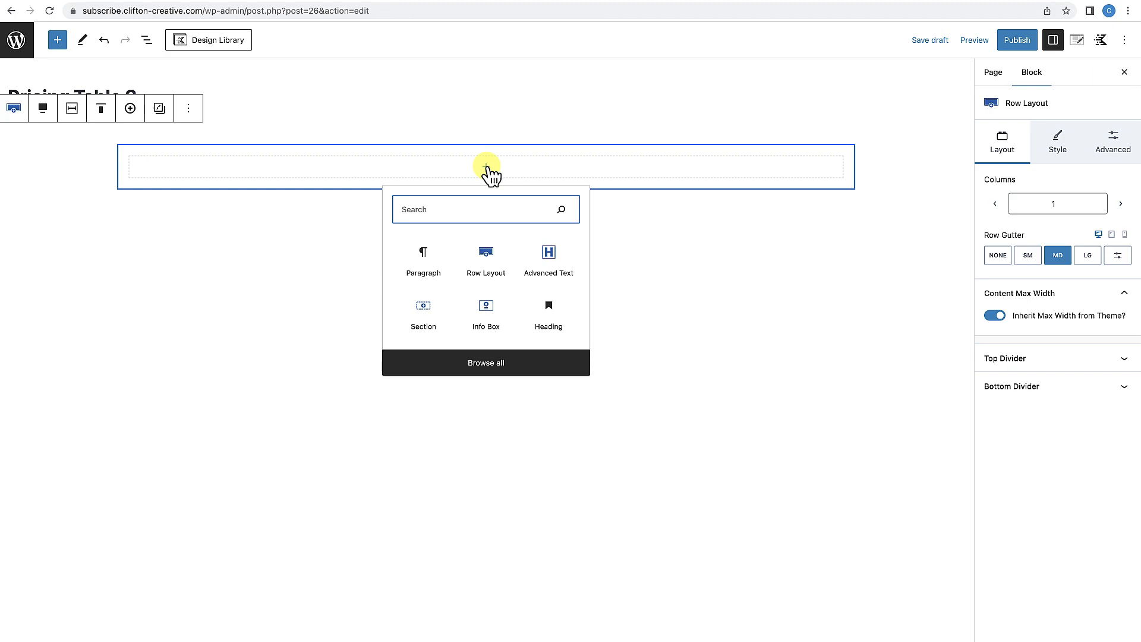
pyautogui.click(426, 318)
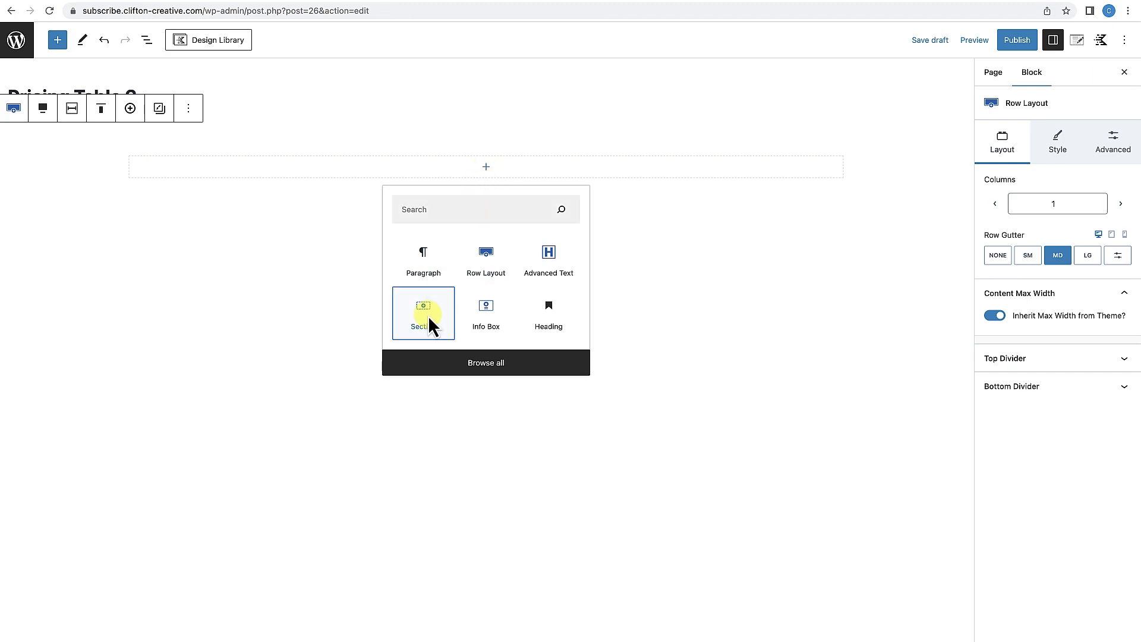
pyautogui.click(487, 168)
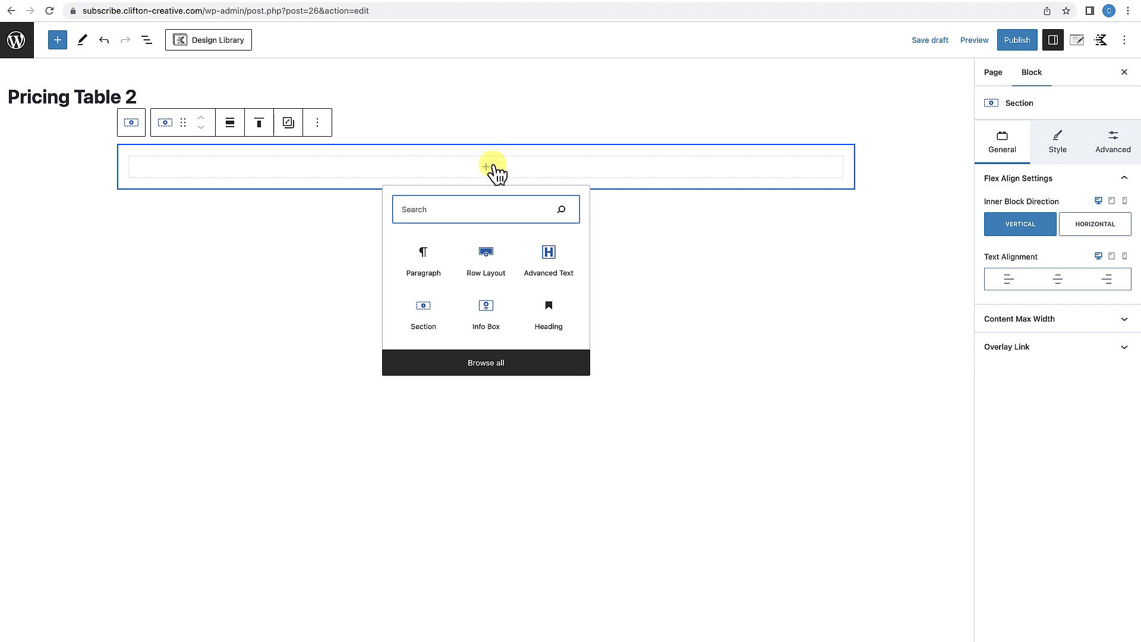
pyautogui.click(551, 266)
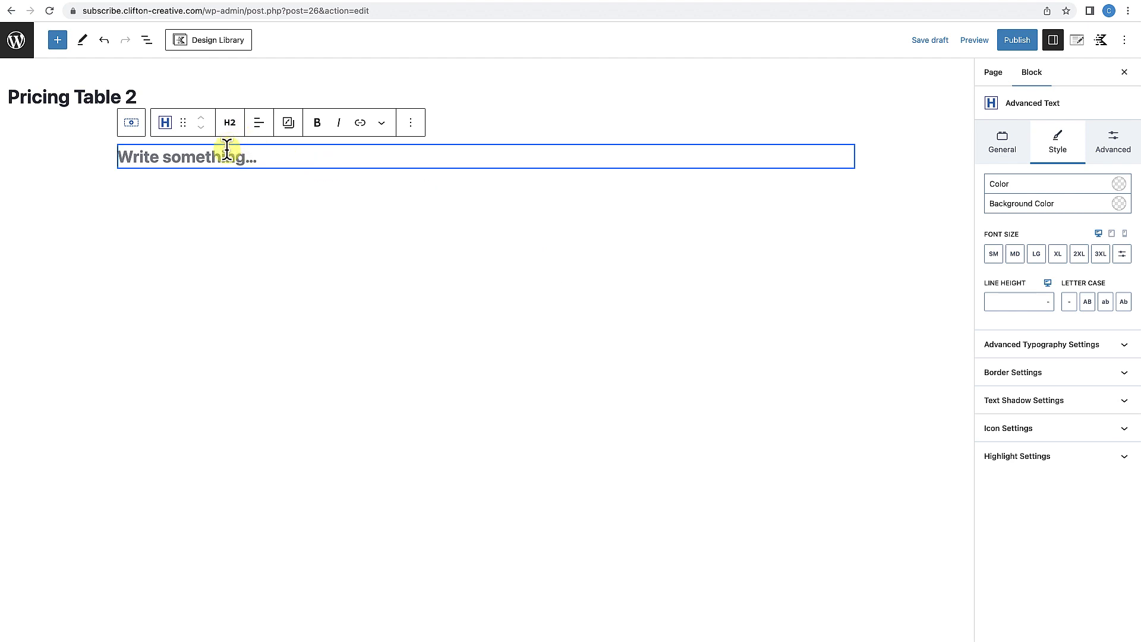
pyautogui.write('Intro')
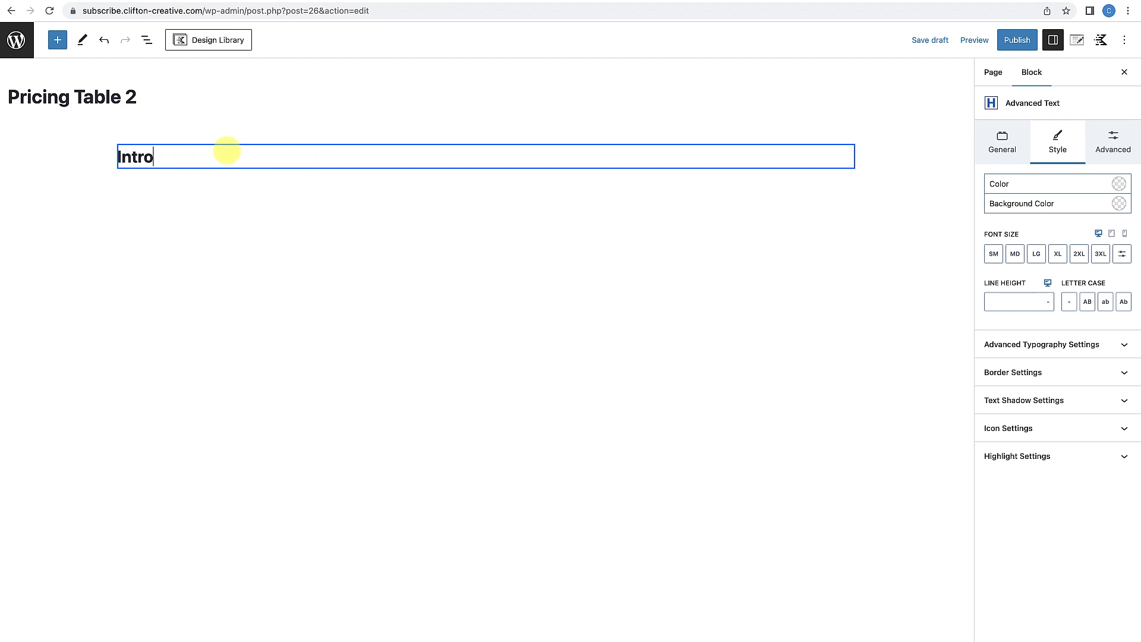
pyautogui.write('ductory Text')
# Center the introductory text, change its HTML tag to div and set its letter case to uppercase.
pyautogui.click(257, 126)
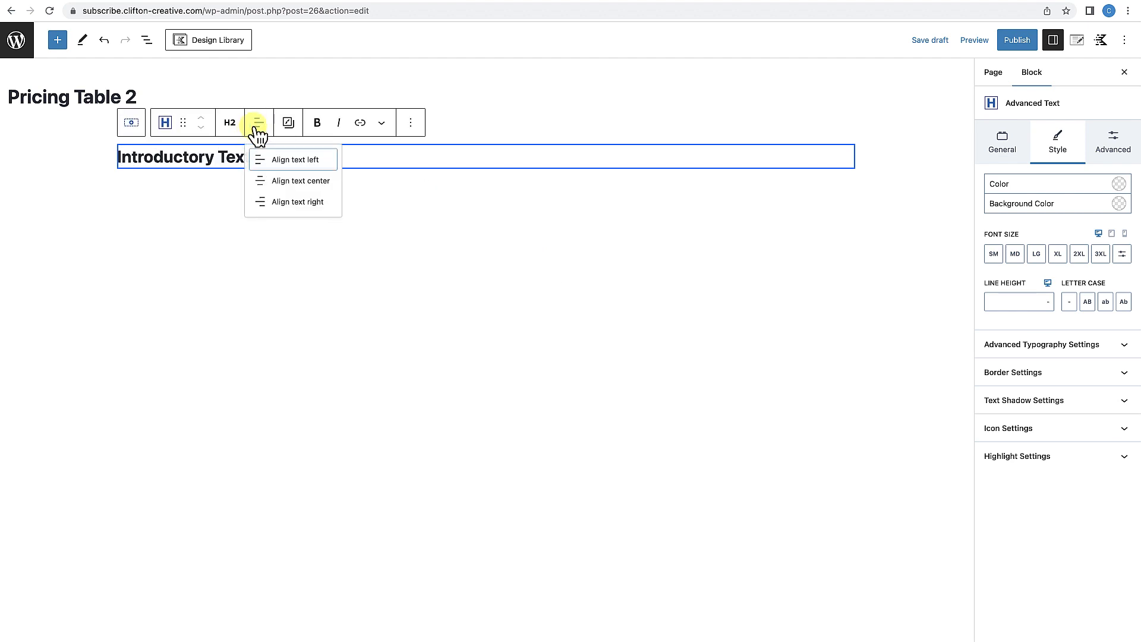
pyautogui.click(290, 184)
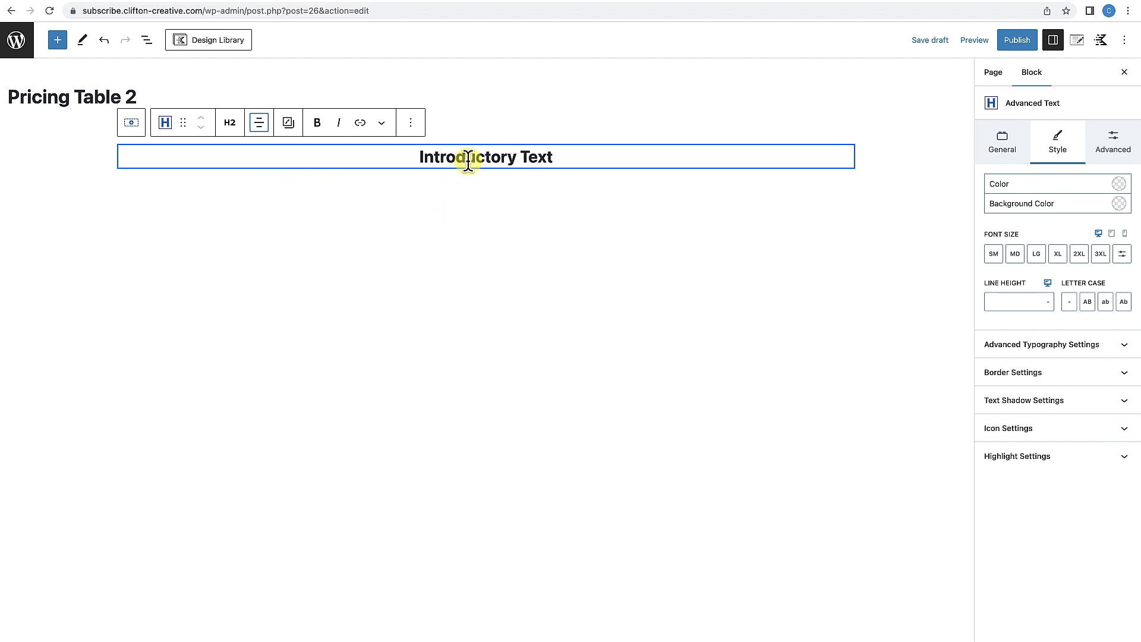
pyautogui.click(230, 127)
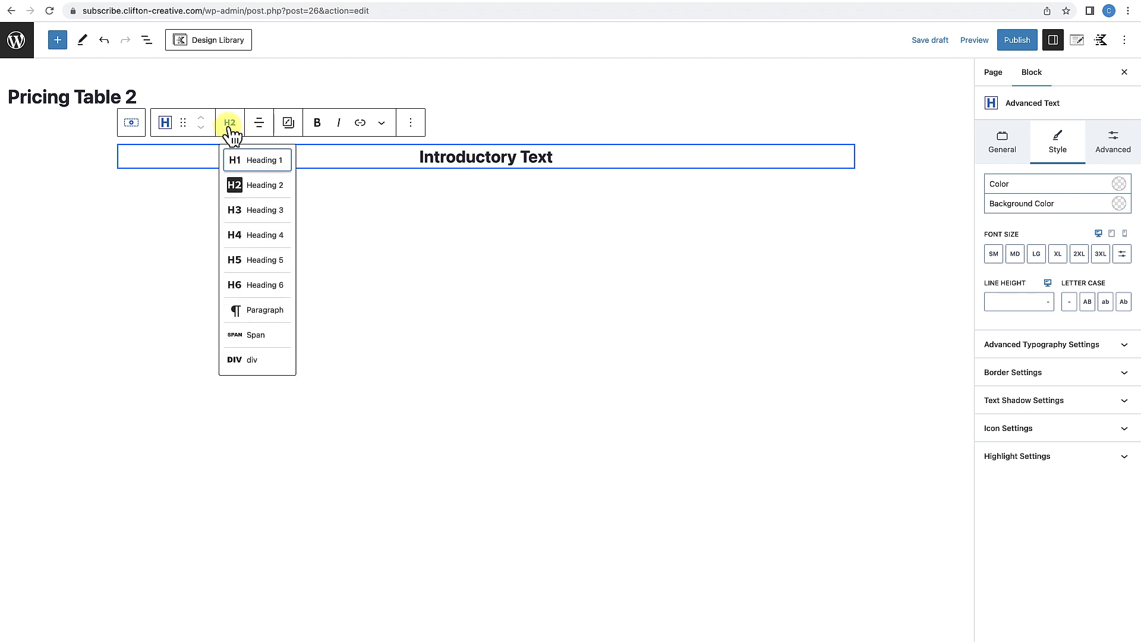
pyautogui.click(244, 361)
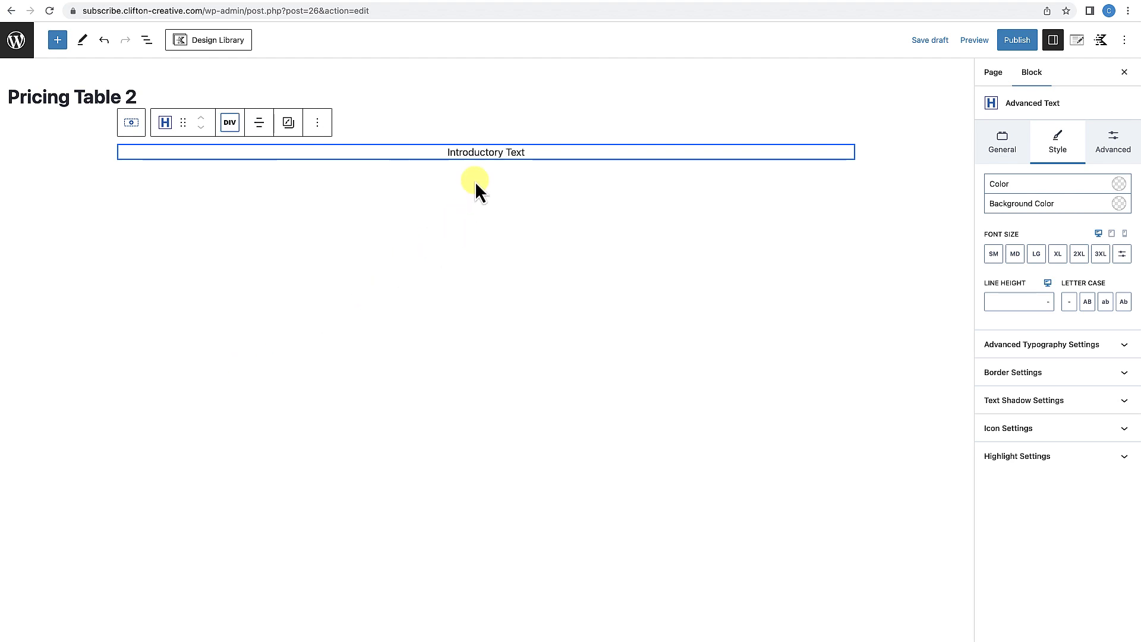
pyautogui.click(486, 152)
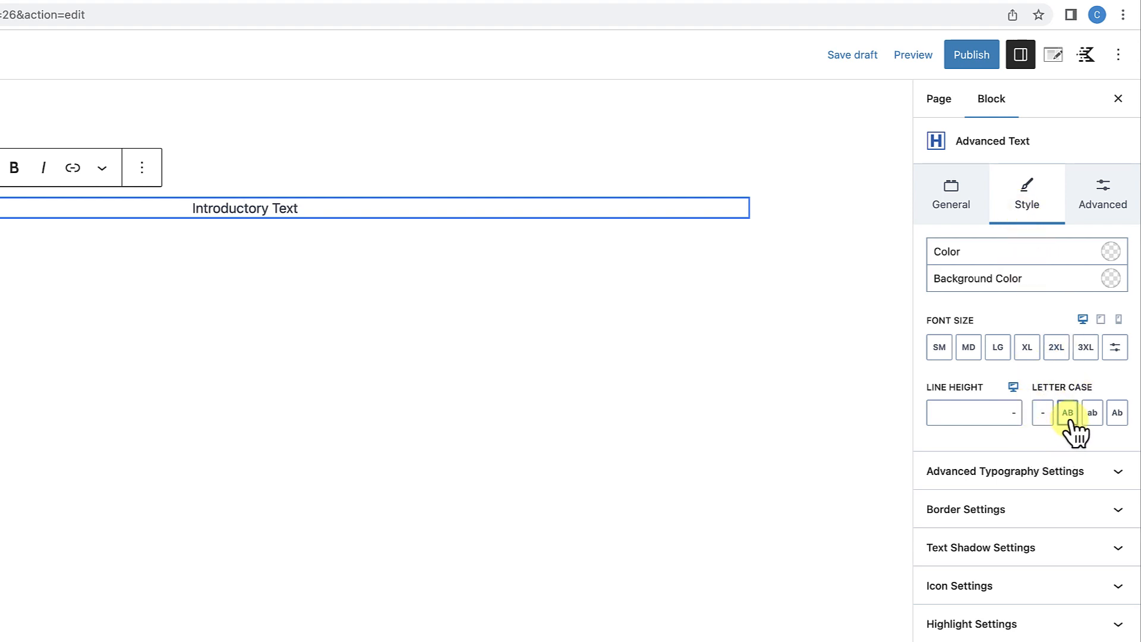
pyautogui.click(1068, 414)
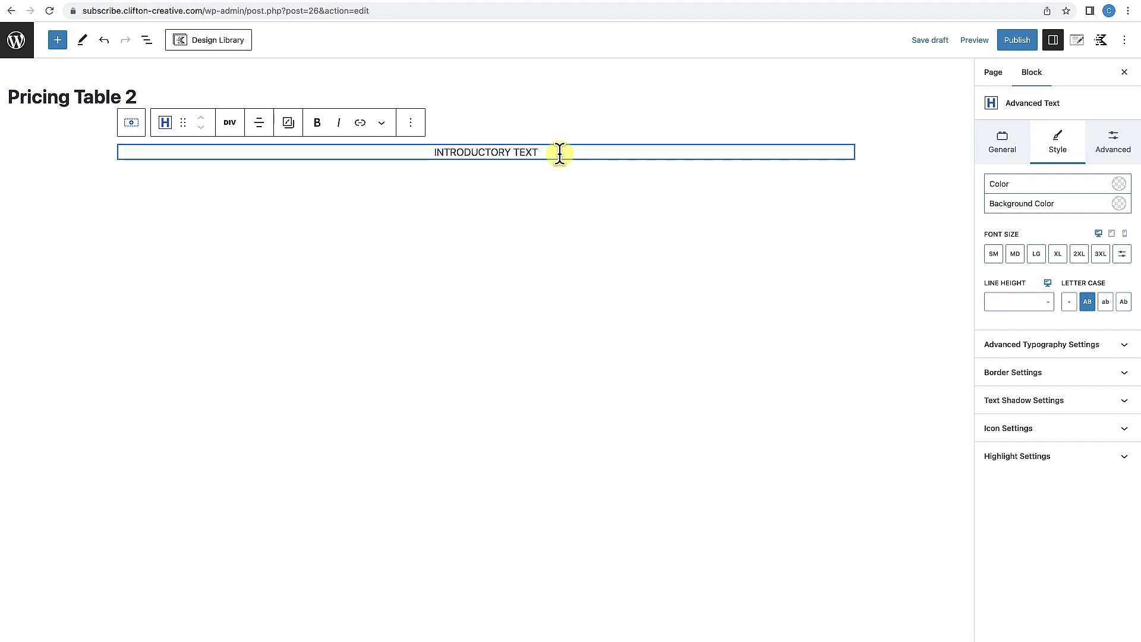
# Add a centered Advanced Text block below the introductory text reading "Catchy Pricing Table Heading".
pyautogui.press('Return')
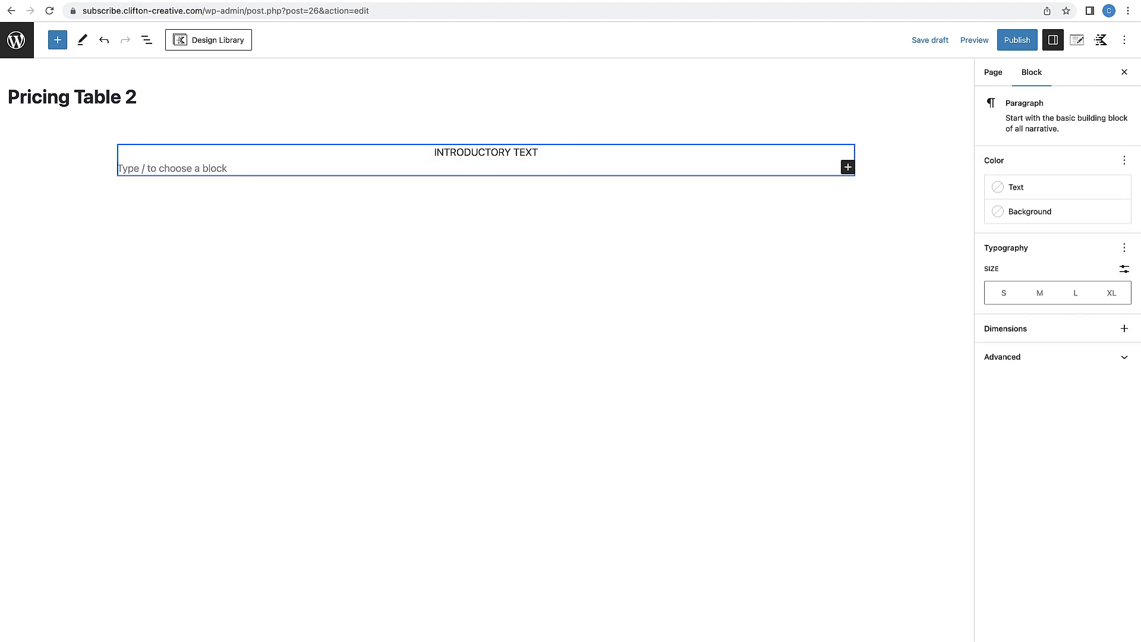
pyautogui.write('/')
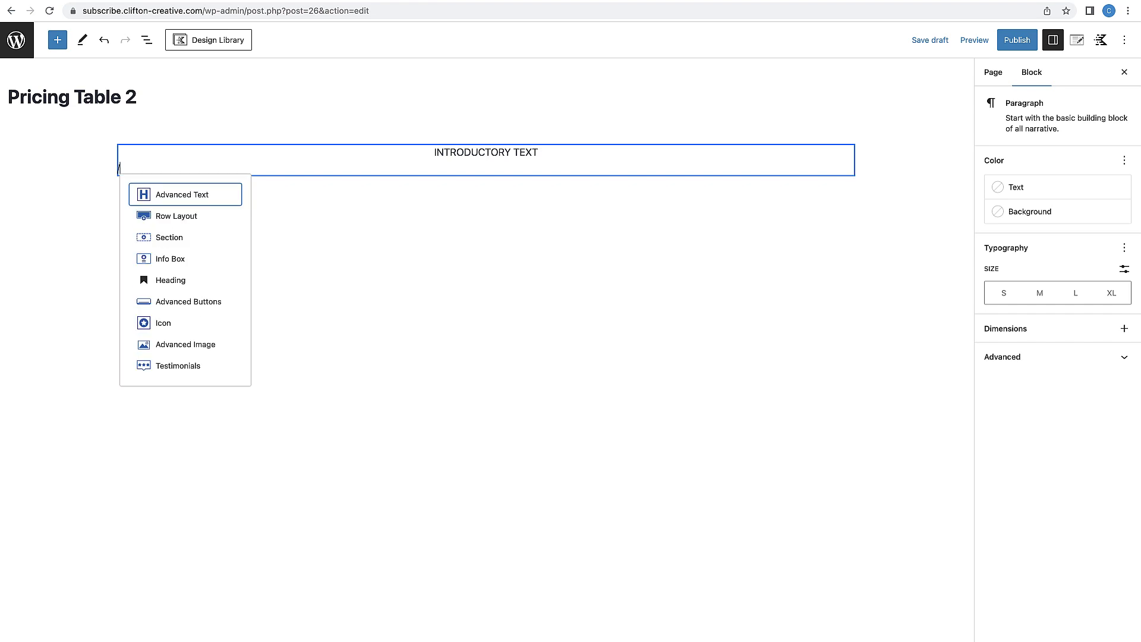
pyautogui.click(178, 189)
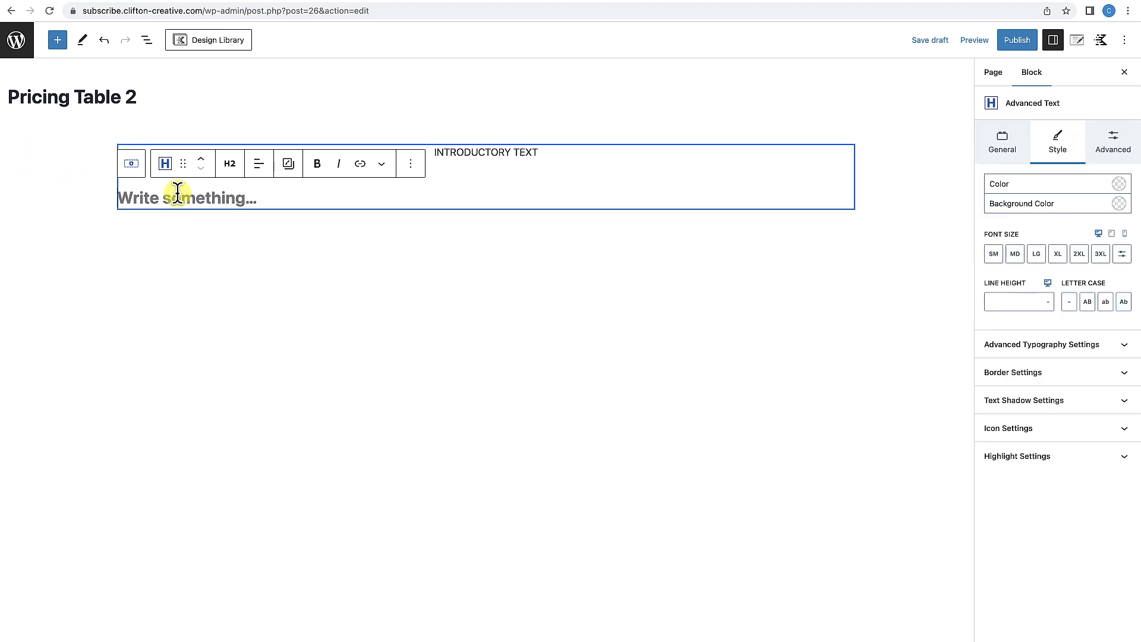
pyautogui.click(259, 164)
pyautogui.click(279, 224)
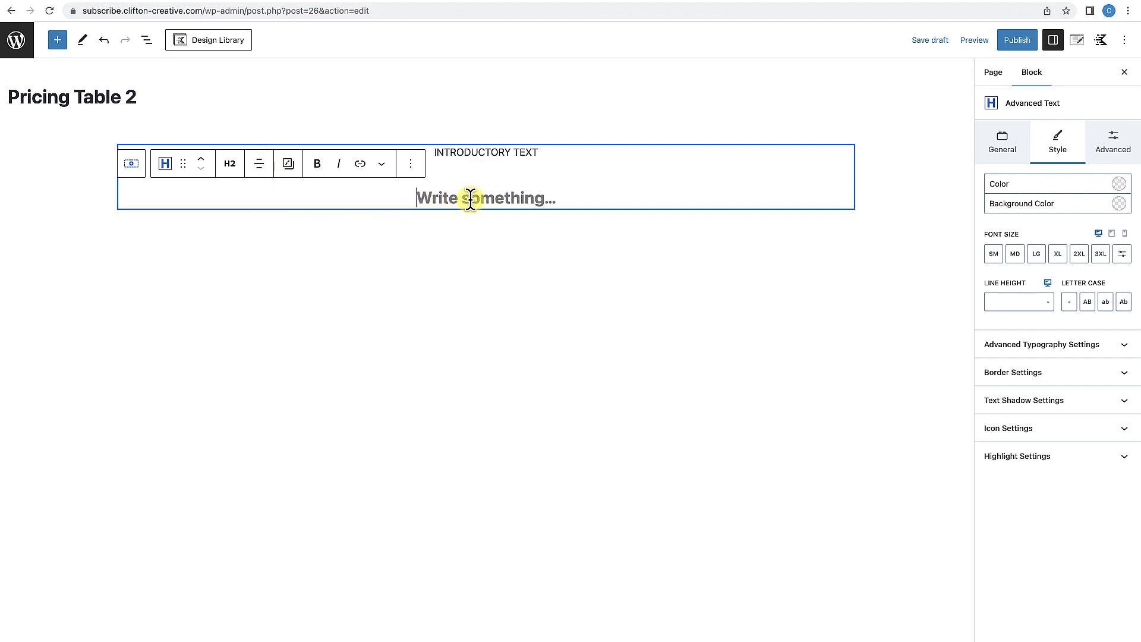
pyautogui.click(470, 199)
pyautogui.write('Catchy ')
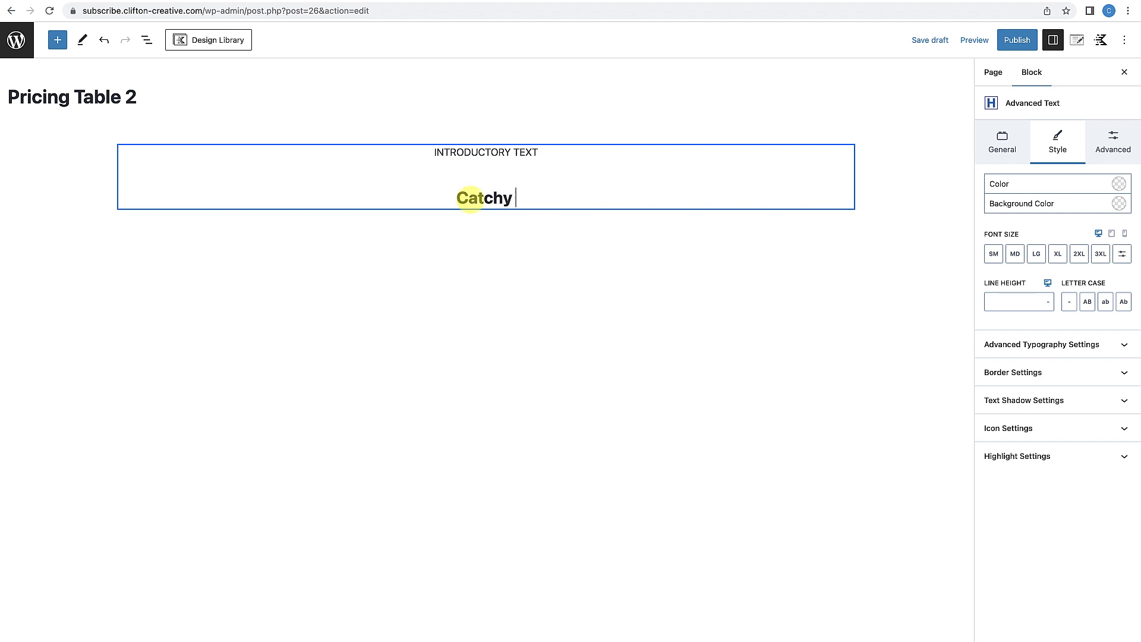
pyautogui.write('Pricing Table ')
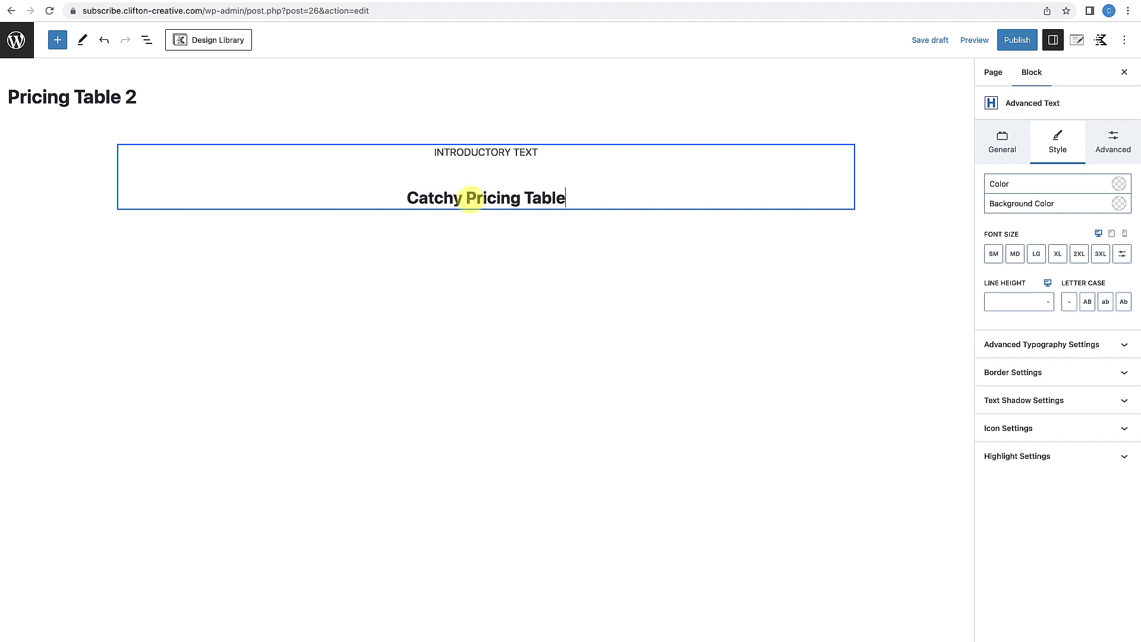
pyautogui.write('Heading')
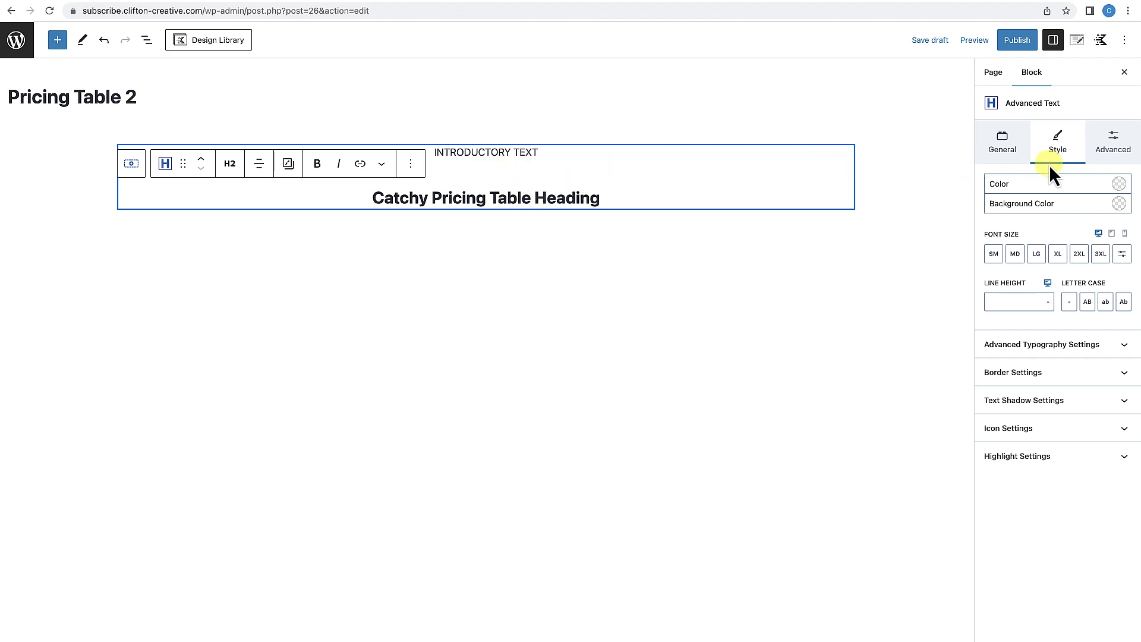
# Set the top margin of the "Catchy Pricing Table Heading" block to XS.
pyautogui.click(482, 197)
pyautogui.click(1122, 153)
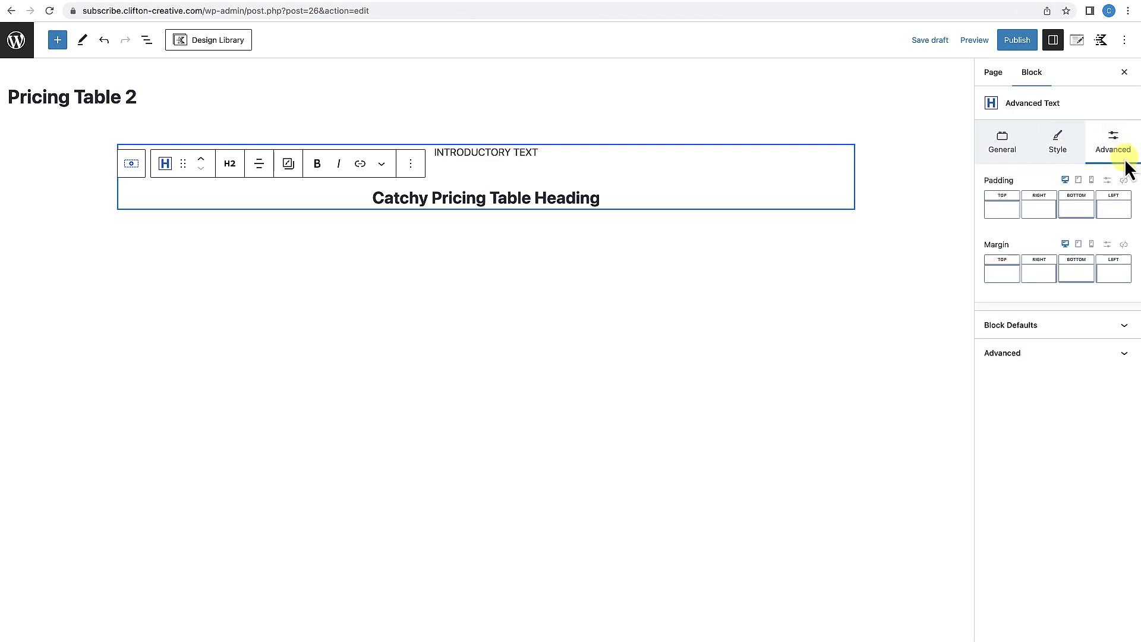
pyautogui.click(1005, 275)
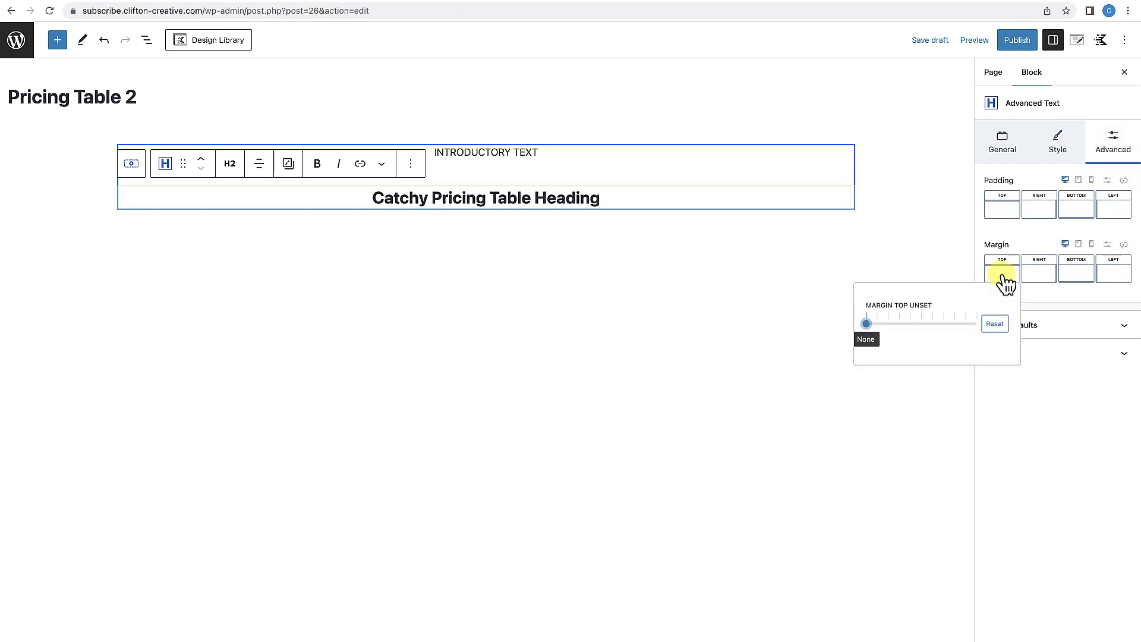
pyautogui.click(876, 323)
pyautogui.moveTo(901, 325)
pyautogui.mouseDown()
pyautogui.moveTo(880, 325)
pyautogui.moveTo(926, 324)
pyautogui.moveTo(880, 325)
pyautogui.moveTo(904, 325)
pyautogui.moveTo(892, 325)
pyautogui.mouseUp()
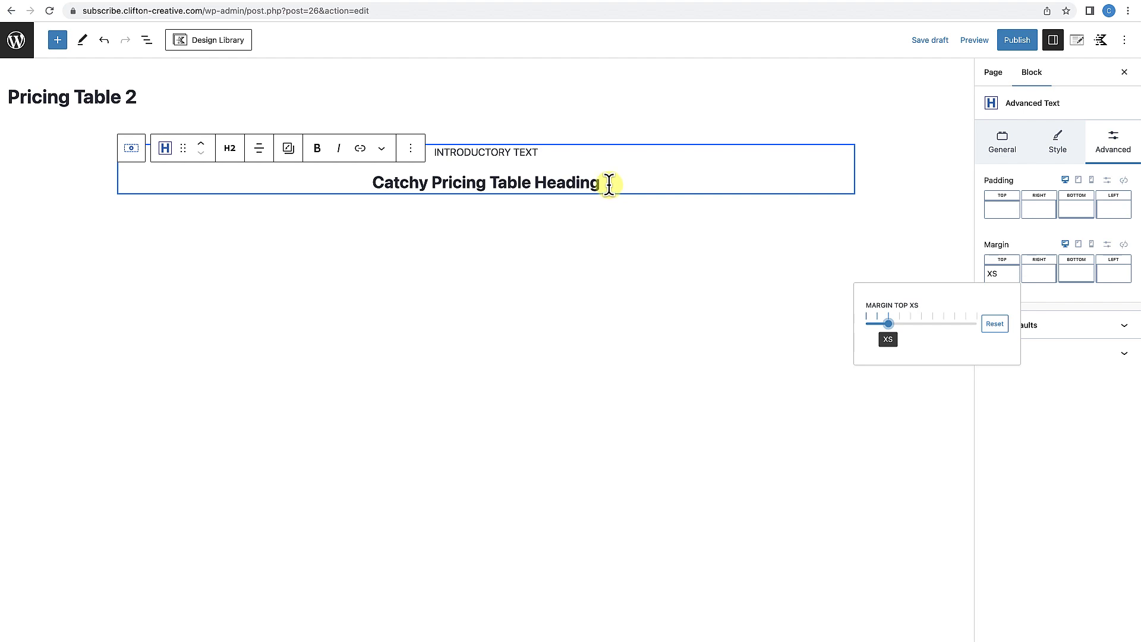
# Add another Advanced Text block below the heading and change its HTML tag to paragraph.
pyautogui.click(603, 185)
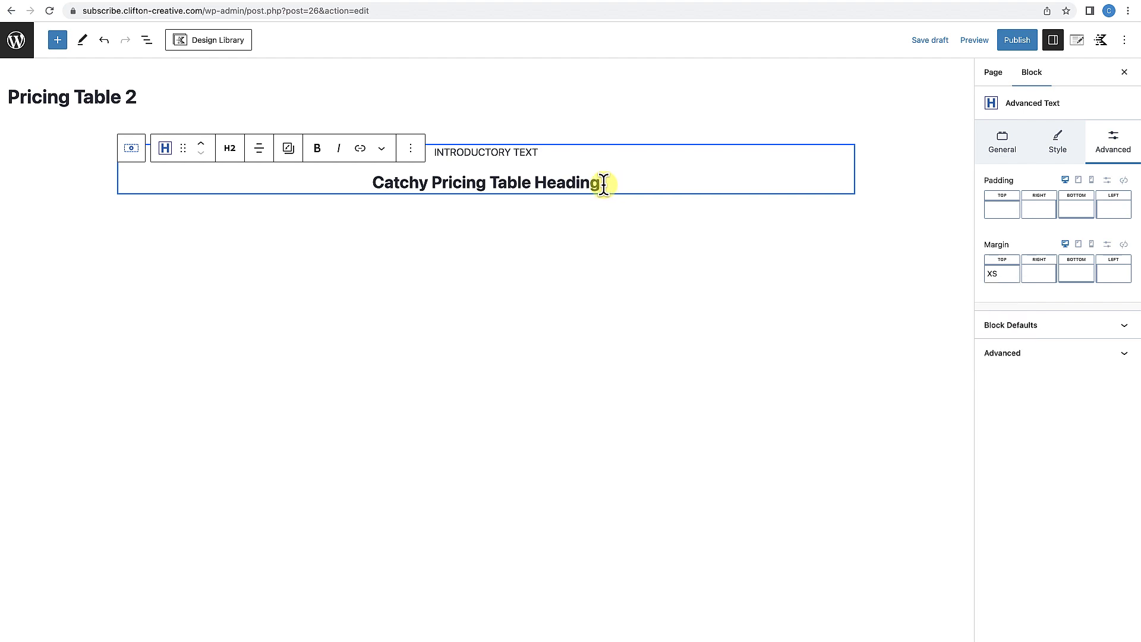
pyautogui.press('Return')
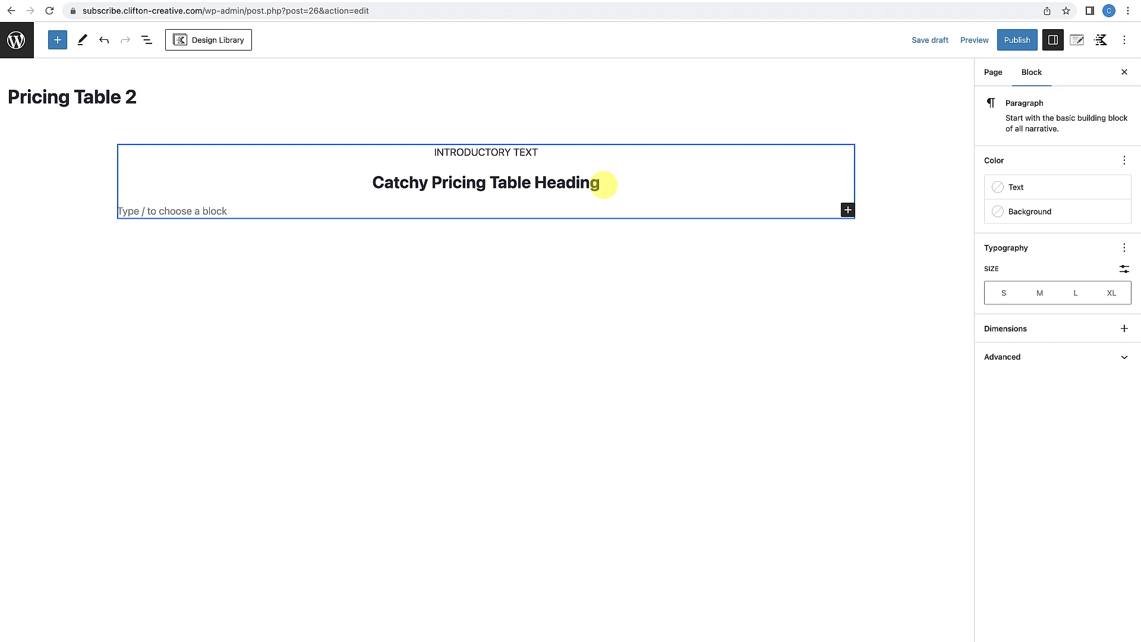
pyautogui.write('/advanc')
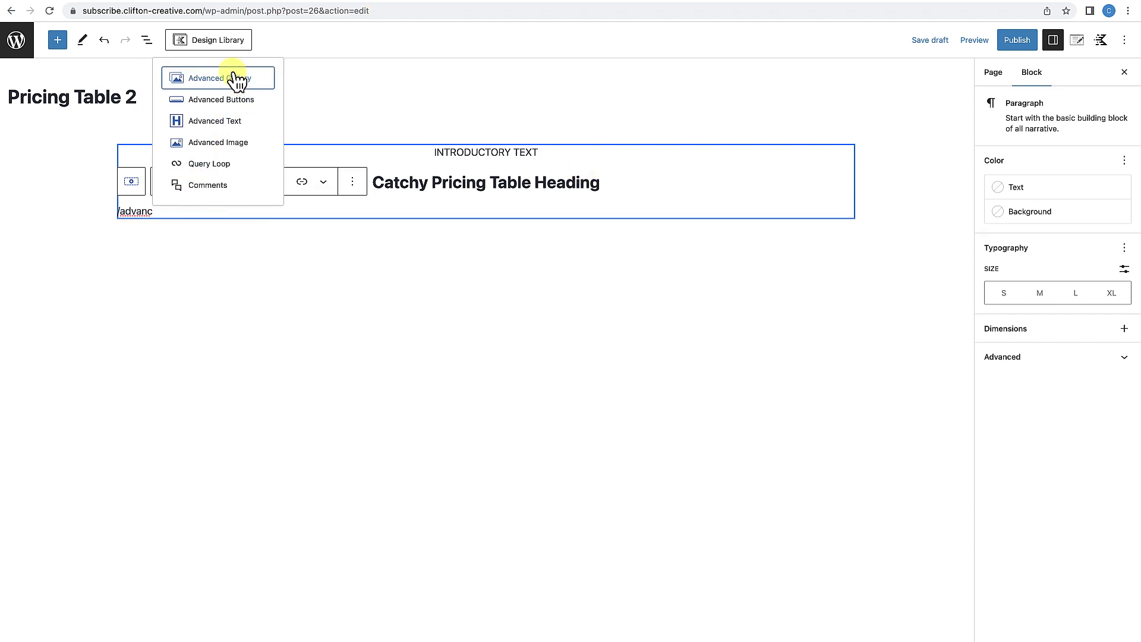
pyautogui.click(219, 121)
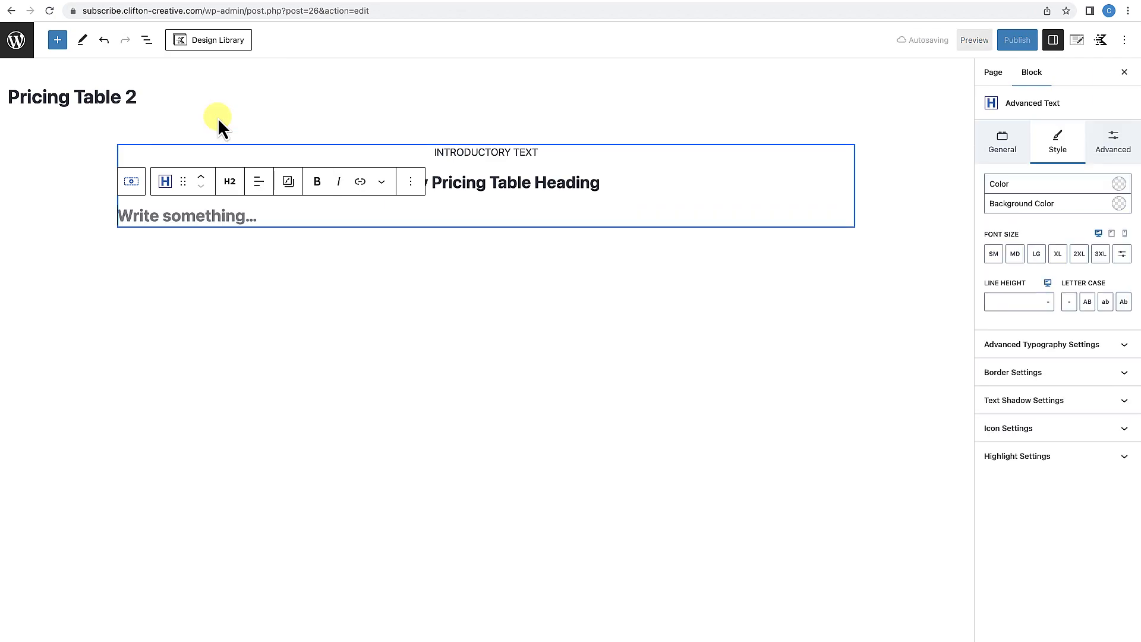
pyautogui.click(229, 181)
pyautogui.click(261, 369)
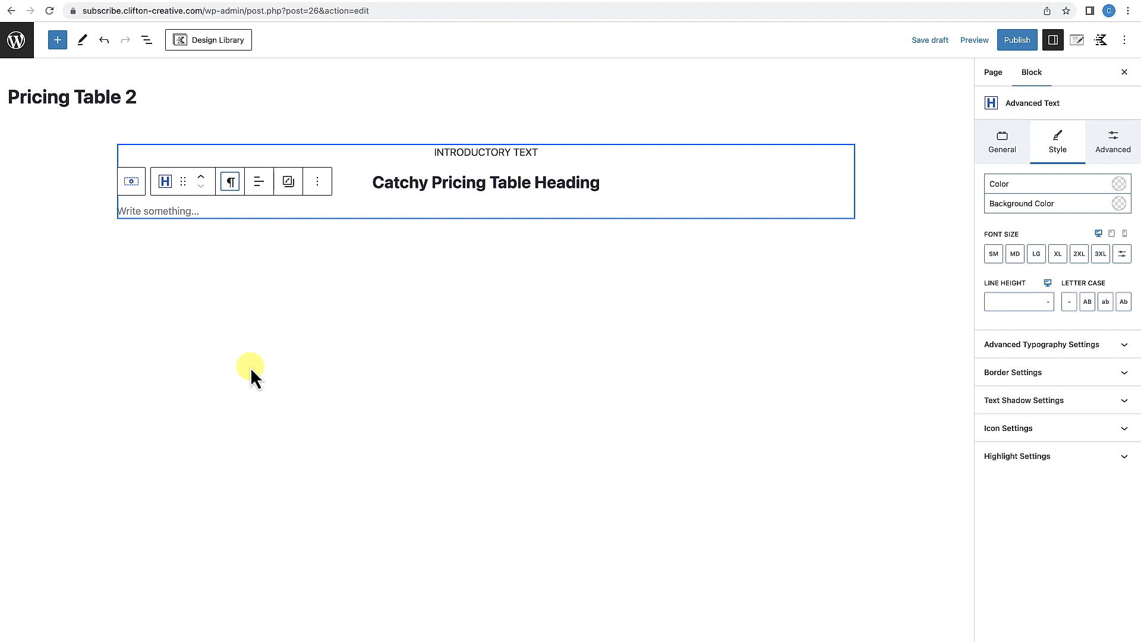
# Enter twice and center "It is a long established fact that a reader will be distracted by the readable content of a page when looking at its layout.".
pyautogui.click(211, 212)
pyautogui.write('It is a long established fact that a reader will be distracted by the readable content of a page when looking at its layout.')
pyautogui.click(259, 181)
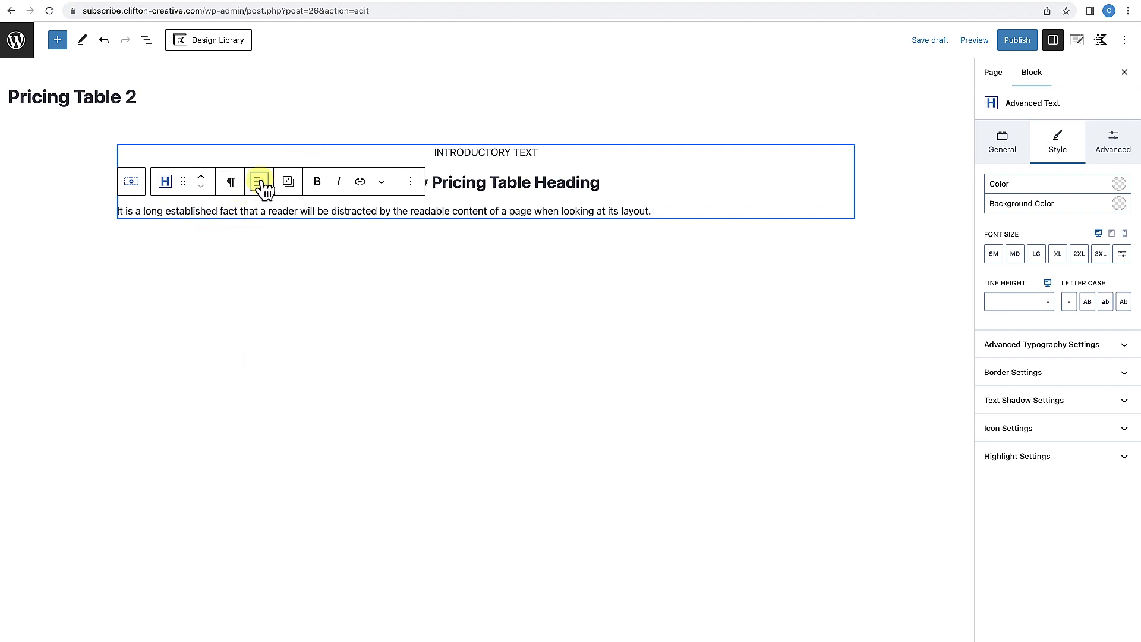
pyautogui.click(290, 238)
pyautogui.click(754, 214)
pyautogui.write('It is a long established fact that a reader will be distracted by the readable content of a page when looking at its layout.')
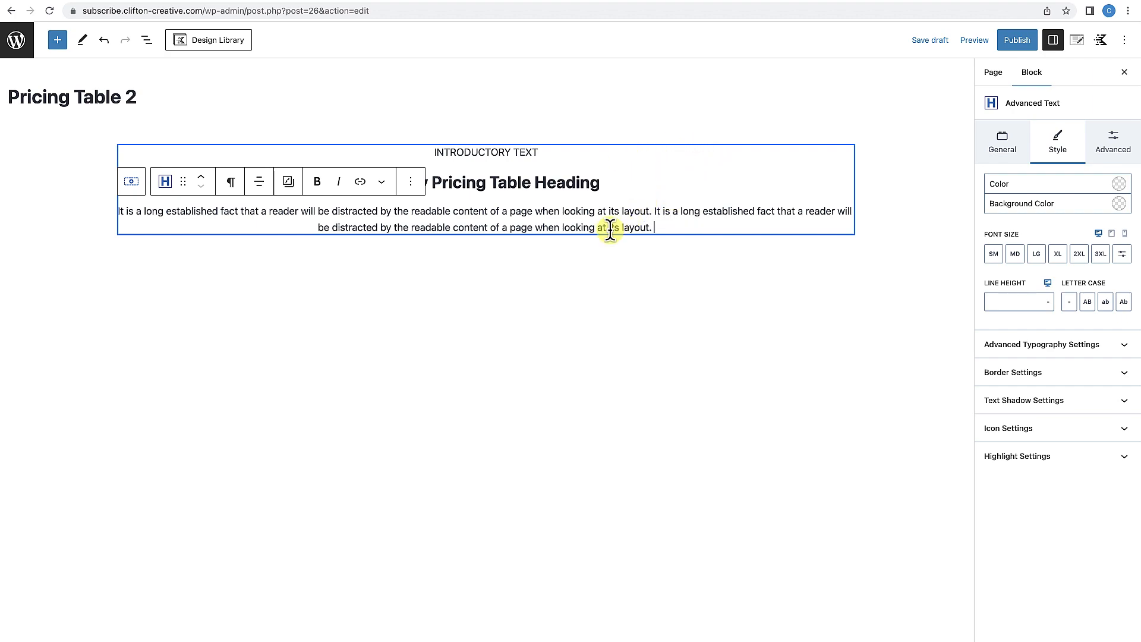
# Select the inner Section holding the three text blocks and set its content max width to 700 px.
pyautogui.click(147, 40)
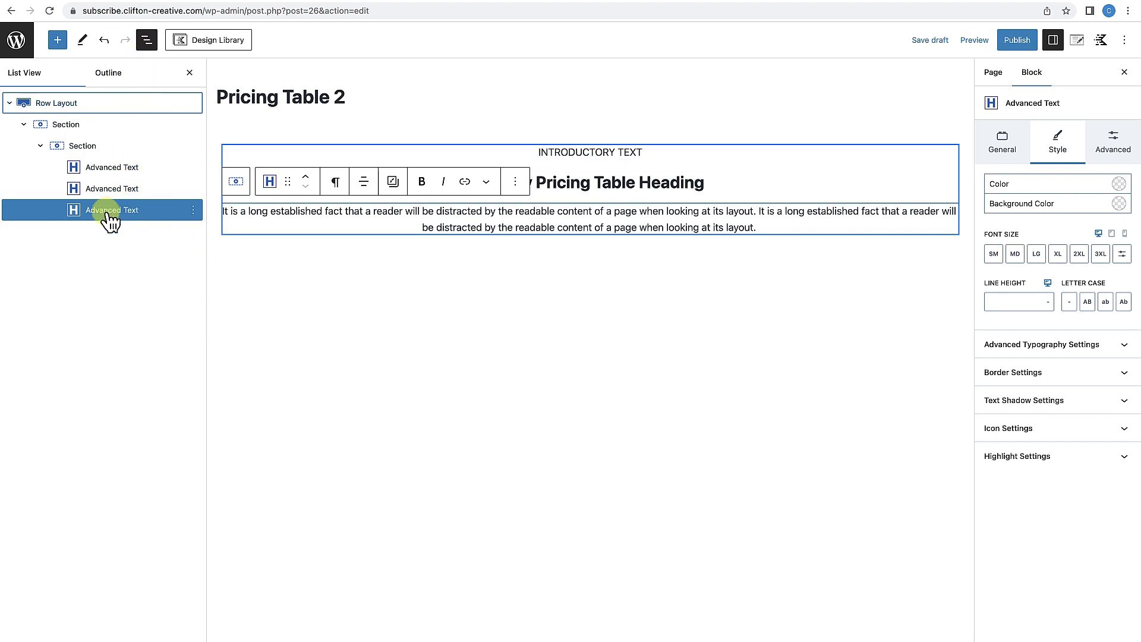
pyautogui.click(82, 147)
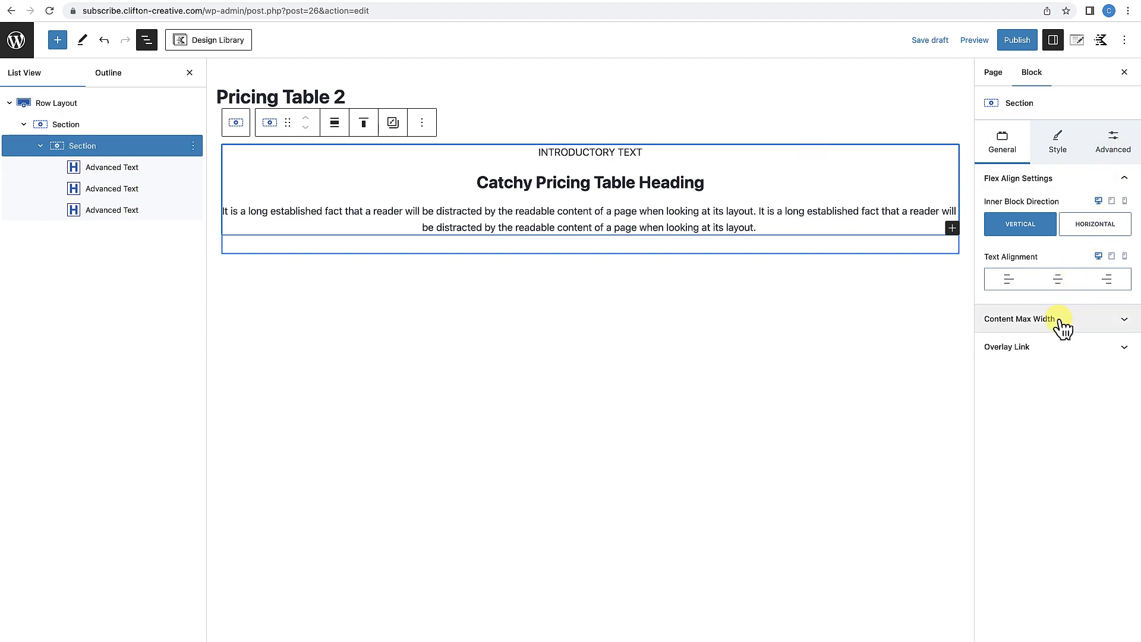
pyautogui.click(1029, 328)
pyautogui.click(1093, 364)
pyautogui.write('700')
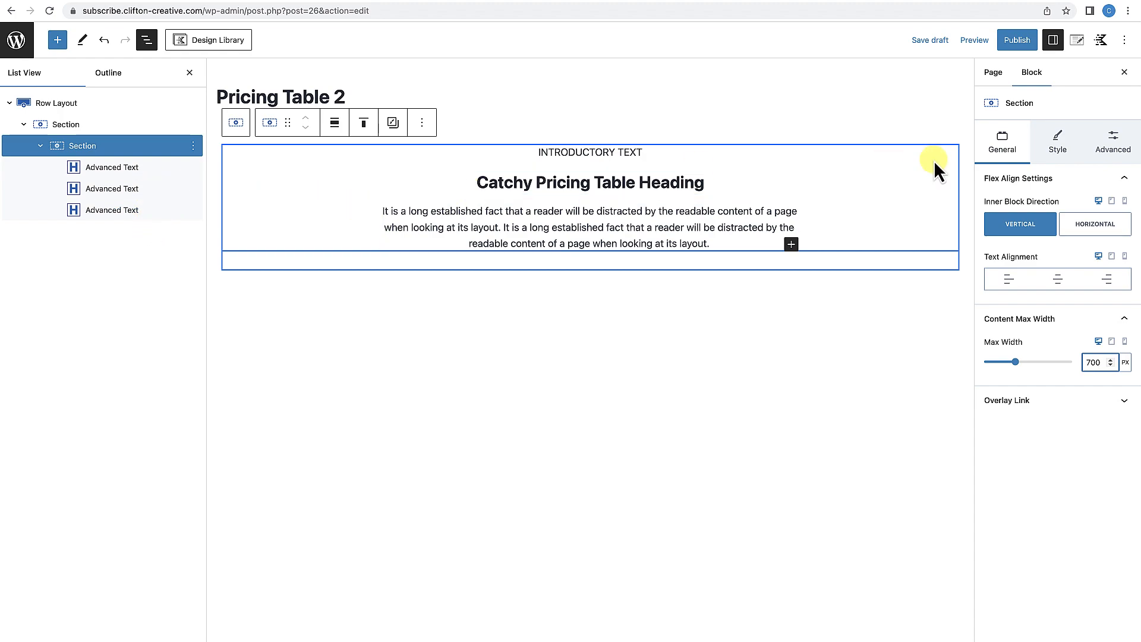
# Give the inner Section the HTML anchor "PricingTableText".
pyautogui.click(1115, 148)
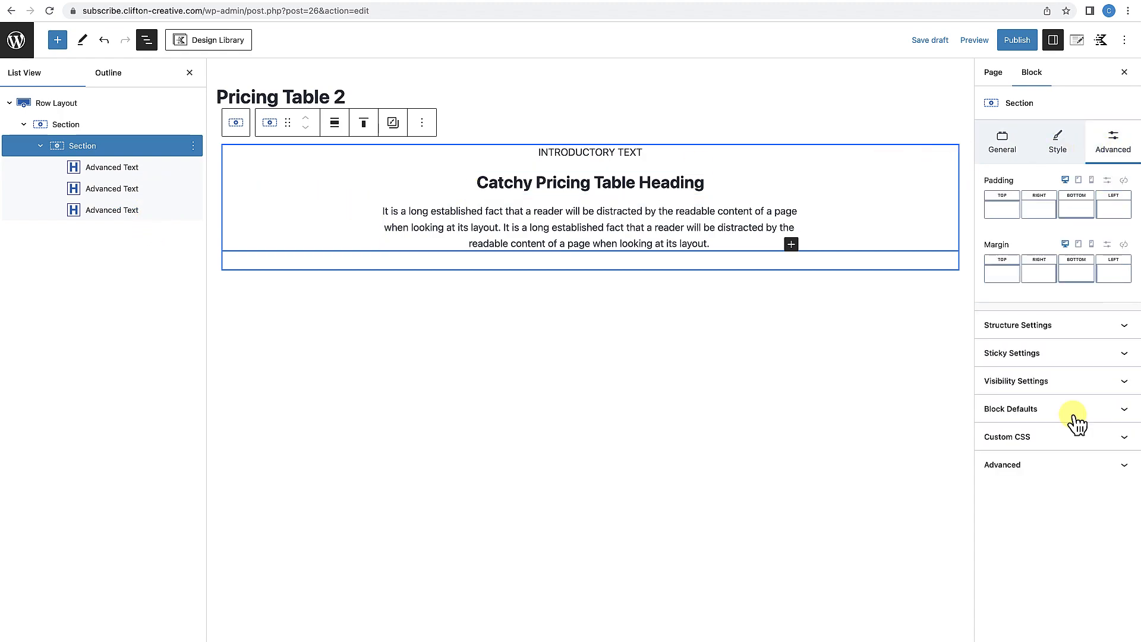
pyautogui.click(1075, 479)
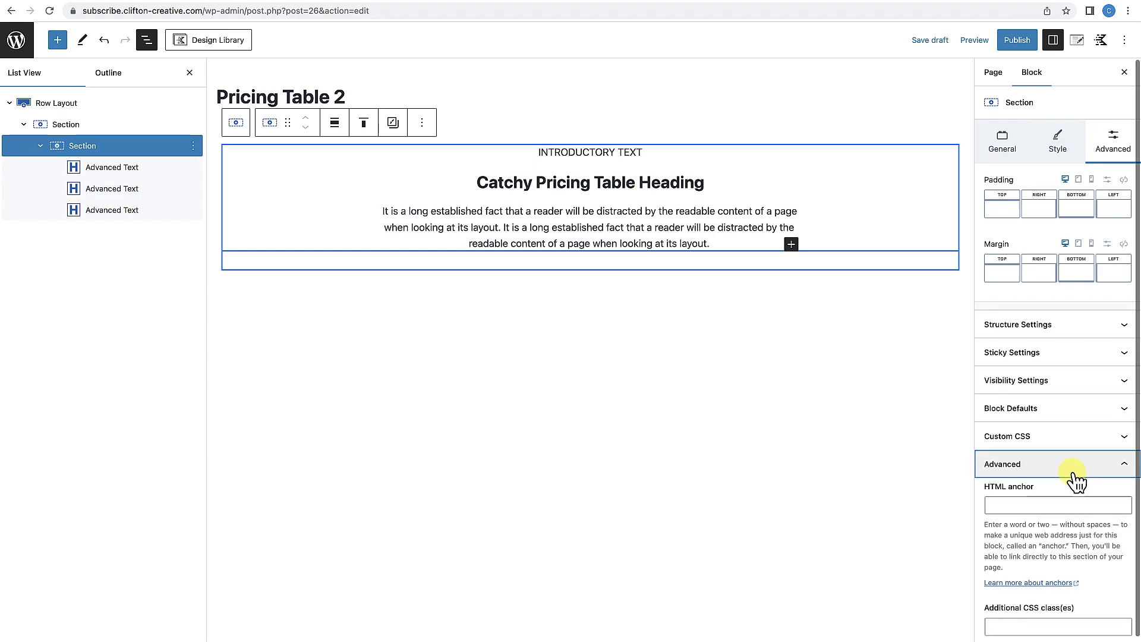
pyautogui.click(1022, 492)
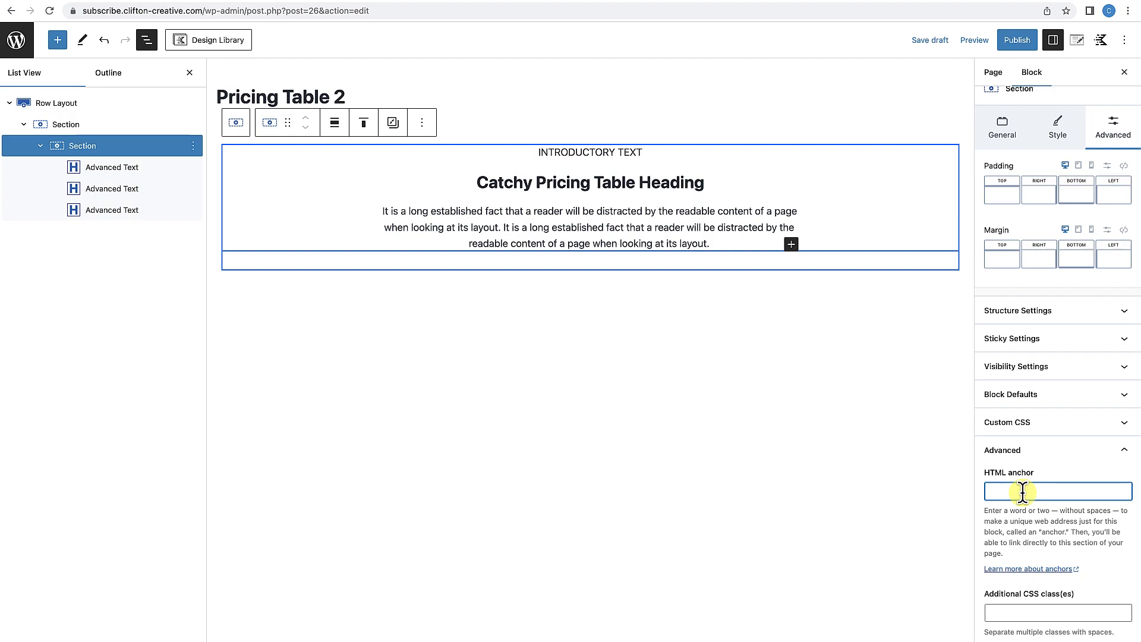
pyautogui.write('PricingTableText')
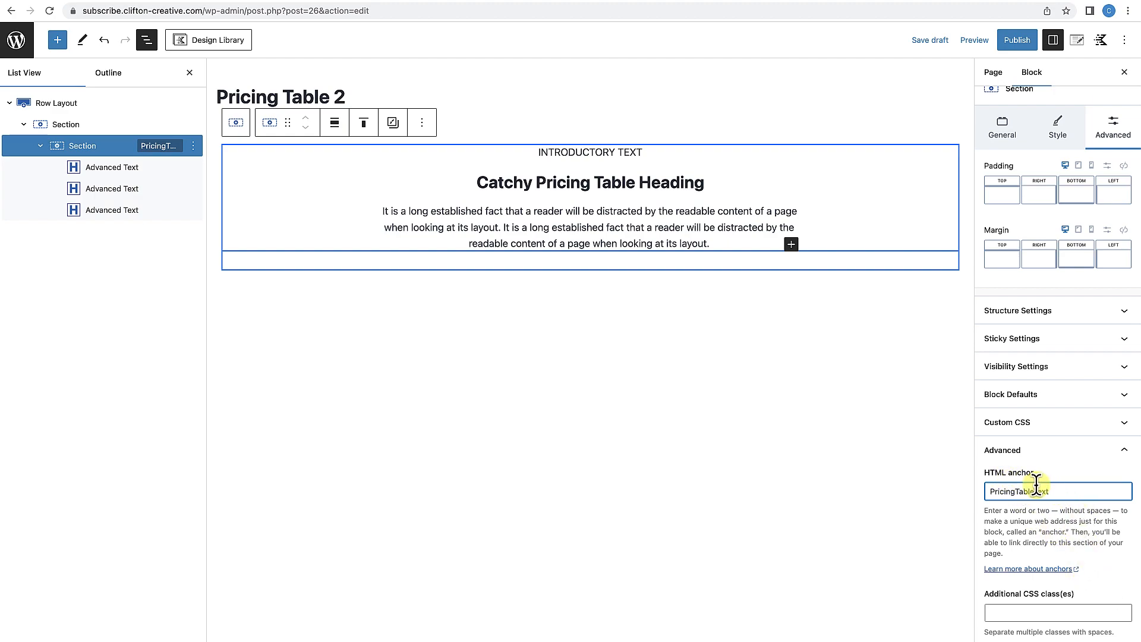
pyautogui.moveTo(1049, 492); pyautogui.dragTo(990, 491)
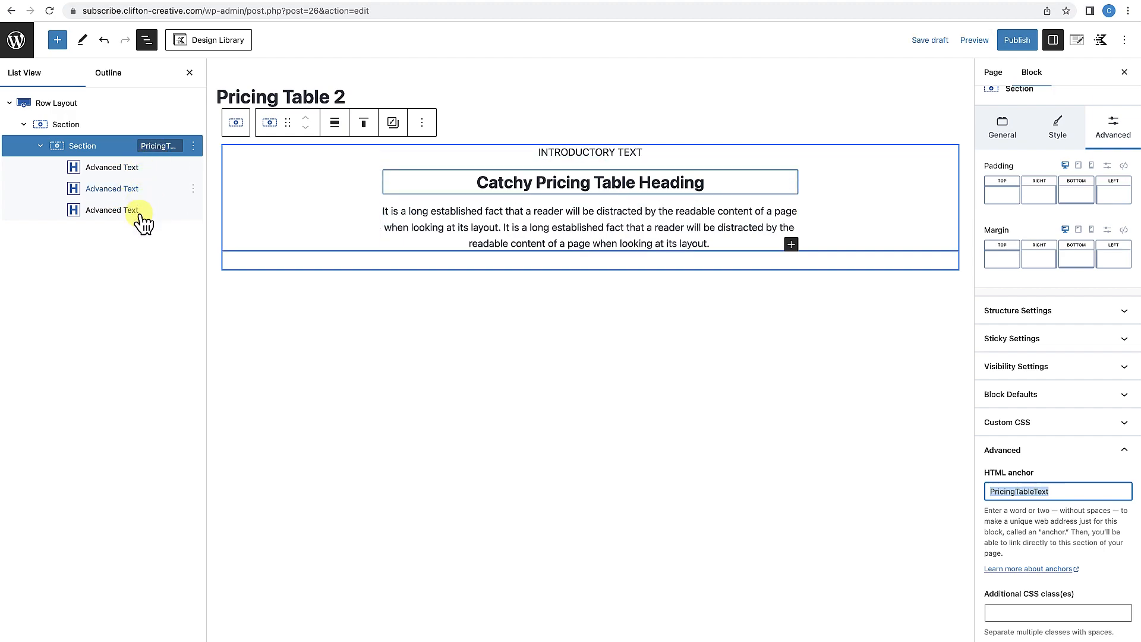
pyautogui.click(188, 73)
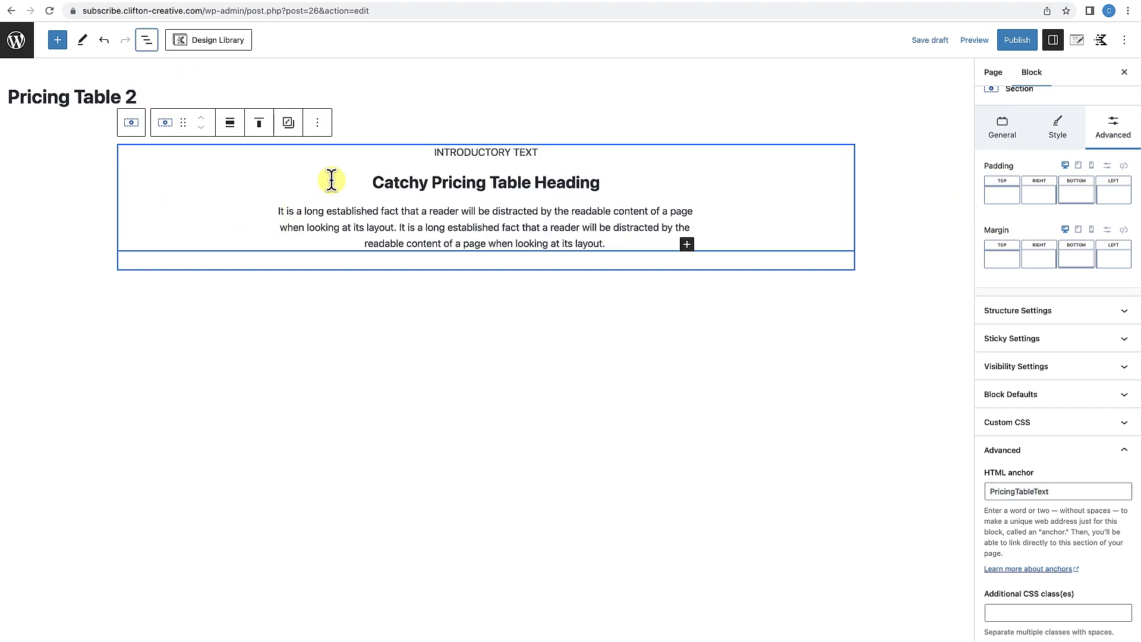
pyautogui.click(362, 303)
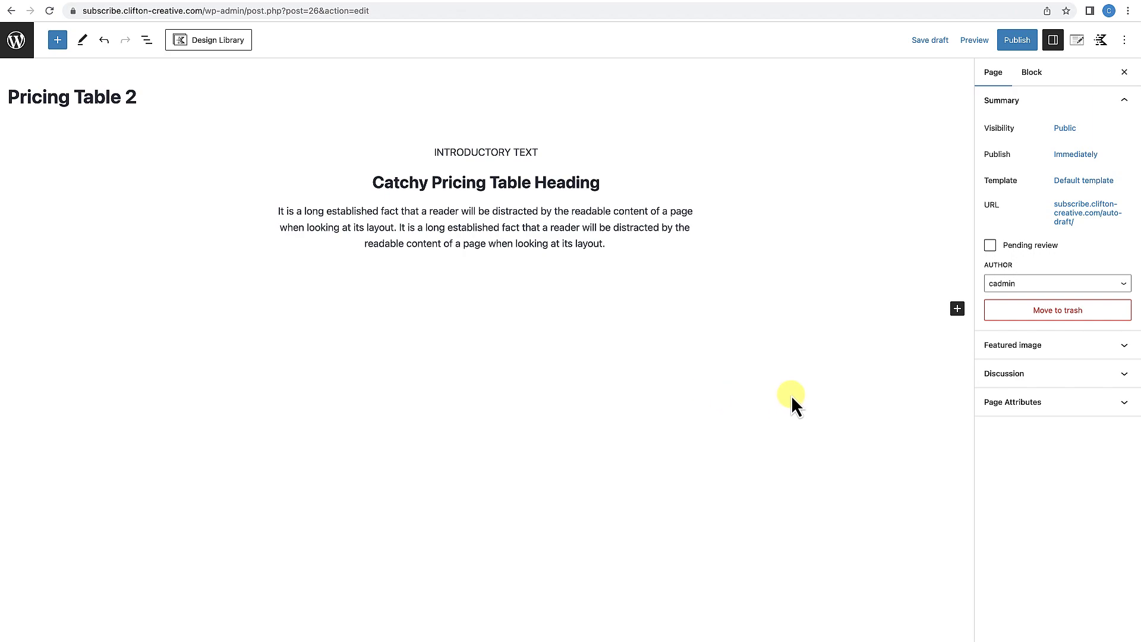
# Insert an empty block directly after the inner Section anchored PricingTableText, inside the outer Section.
pyautogui.click(844, 267)
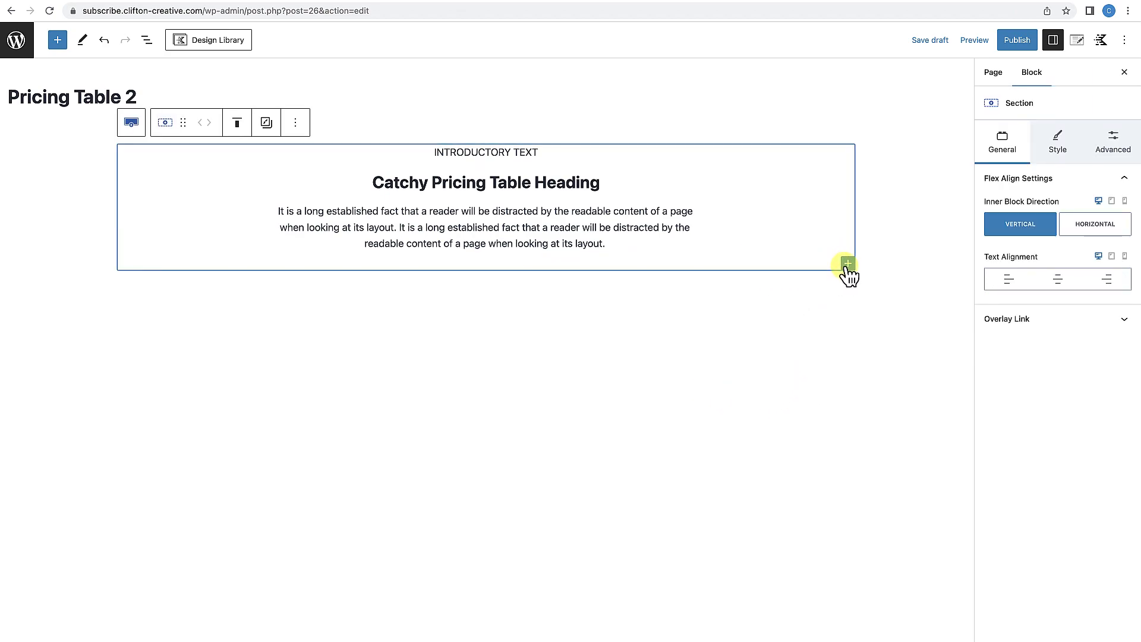
pyautogui.click(146, 40)
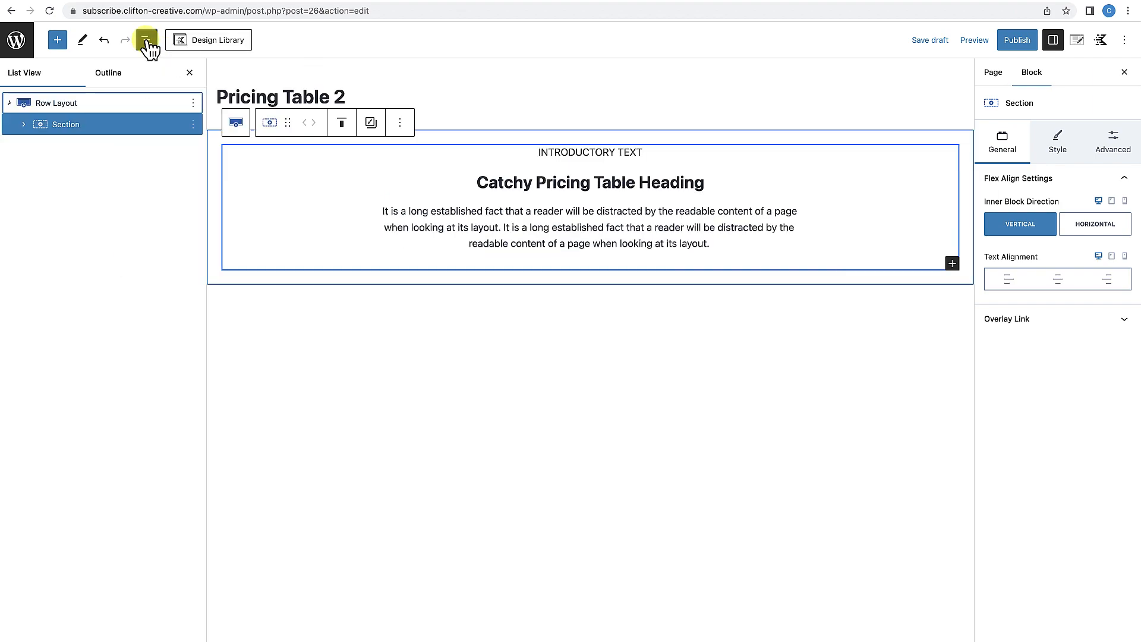
pyautogui.click(25, 125)
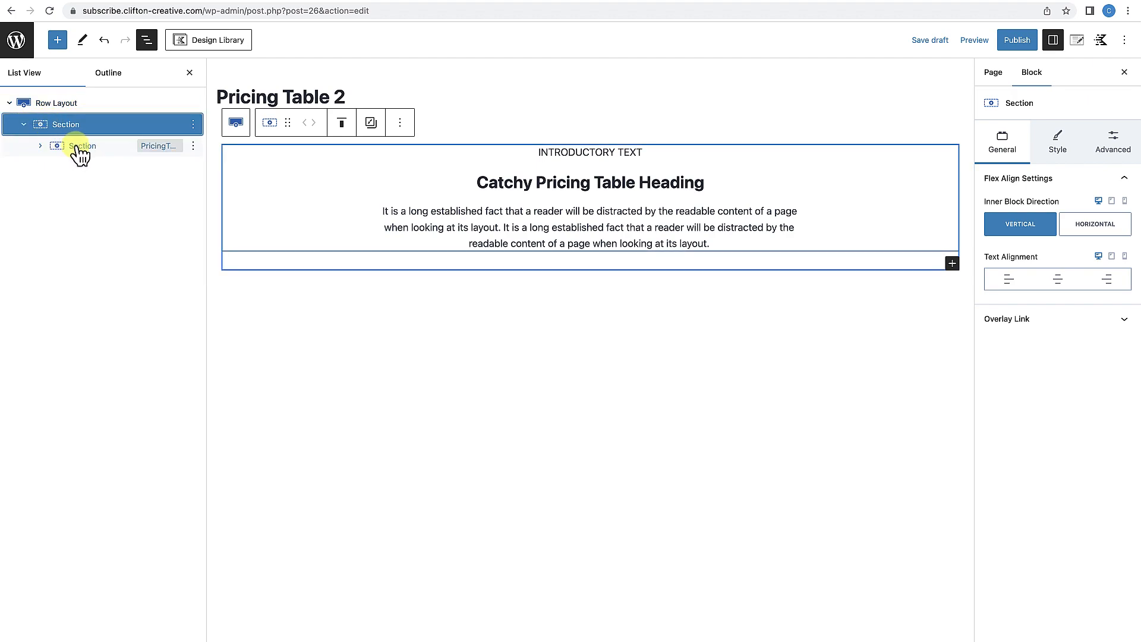
pyautogui.click(112, 150)
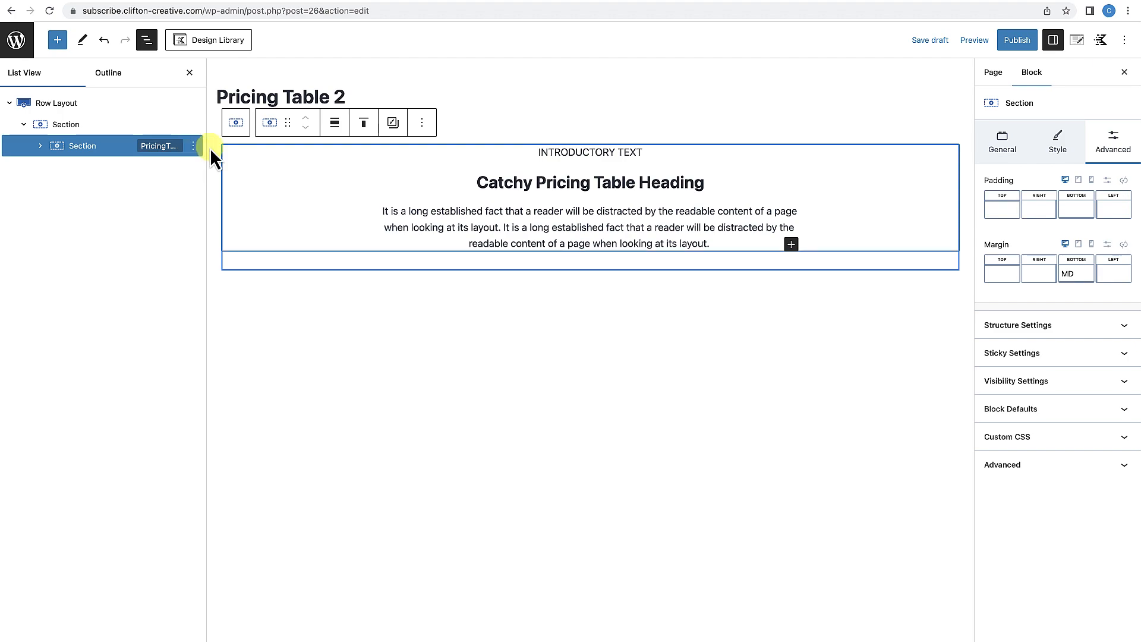
pyautogui.click(421, 124)
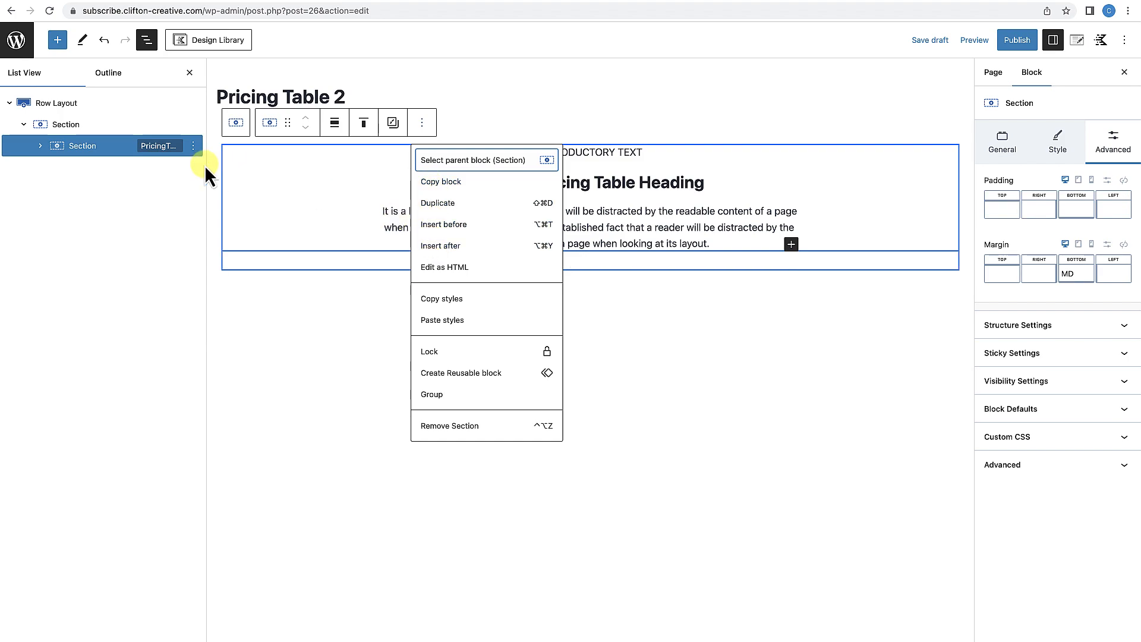
pyautogui.click(194, 145)
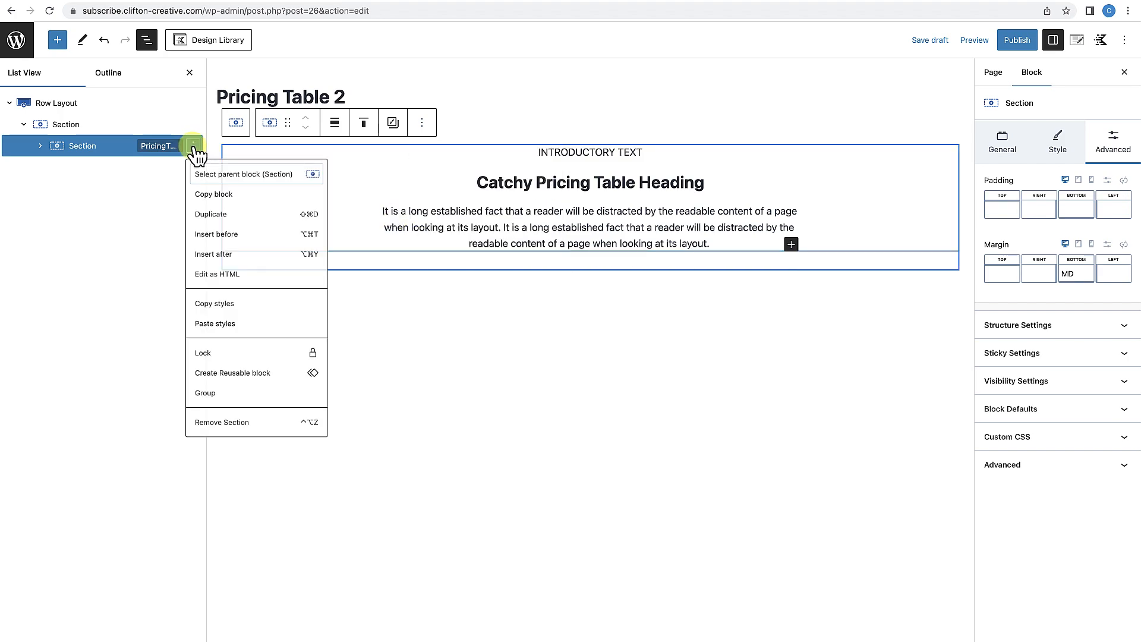
pyautogui.click(217, 262)
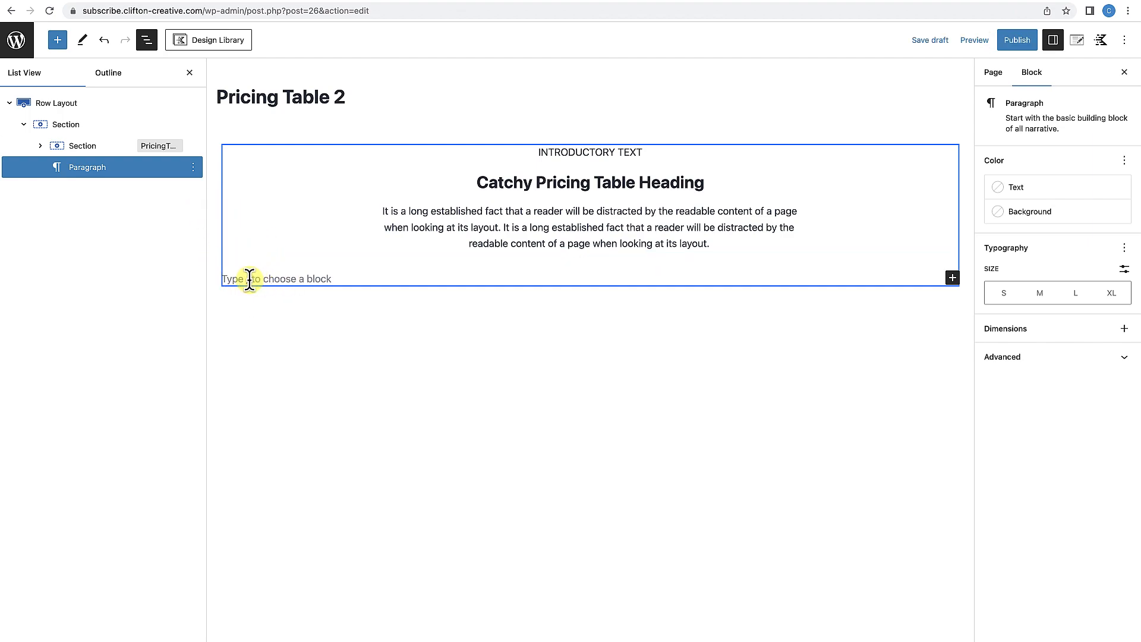
# Turn the empty block below the introductory text into a Row Layout with three equal columns.
pyautogui.write('/row')
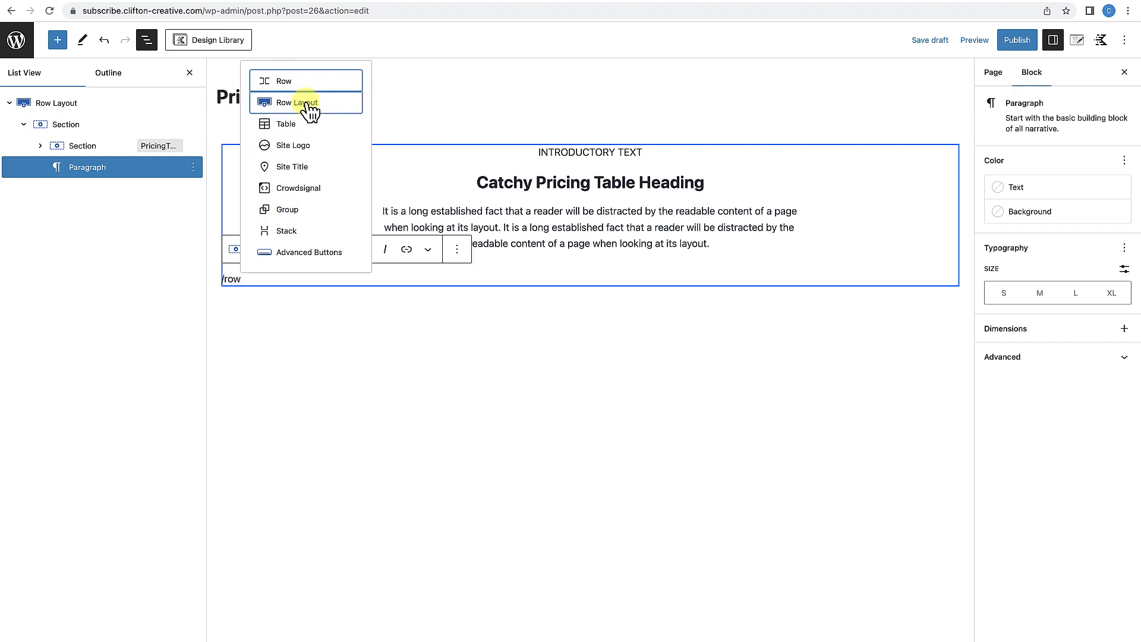
pyautogui.click(312, 104)
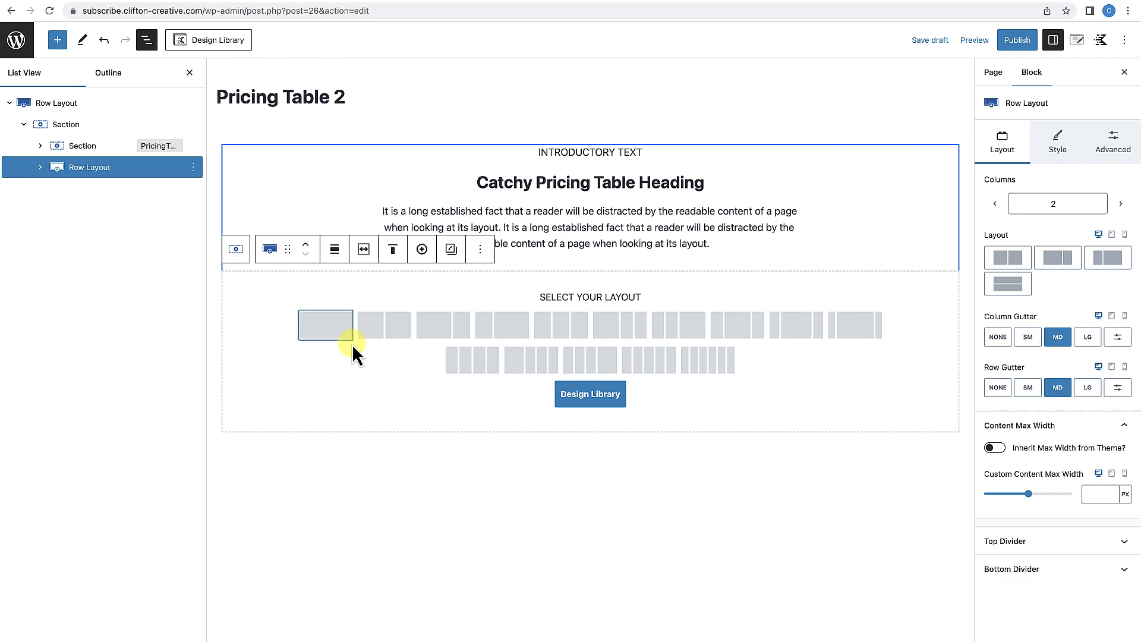
pyautogui.click(561, 327)
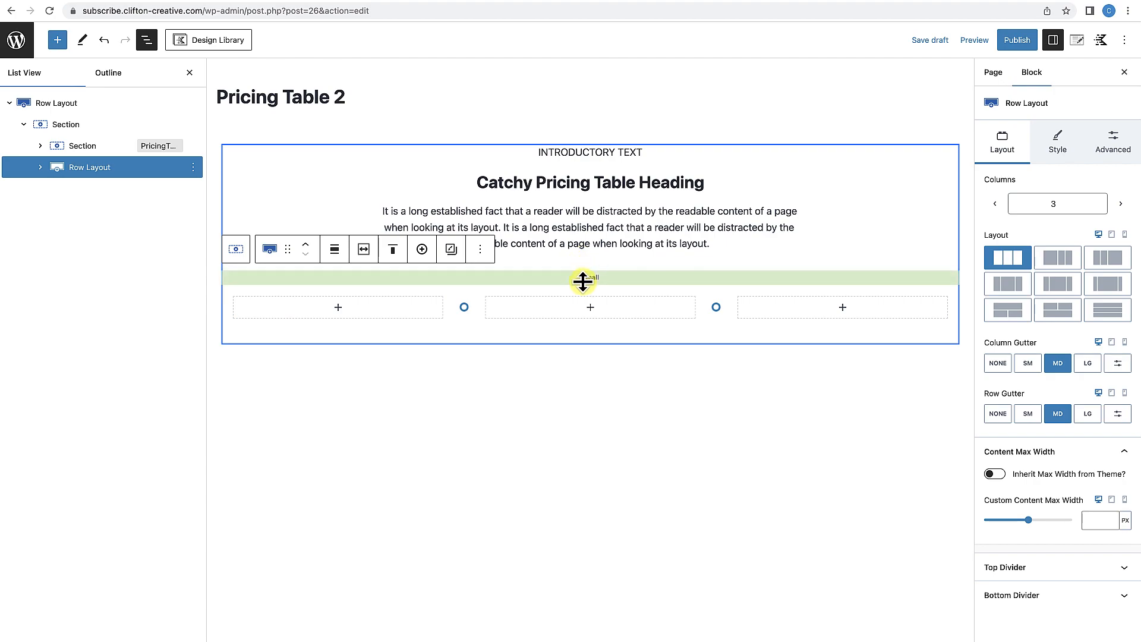
# Increase the top padding of the three-column Row Layout to just under 2X Large and hide the block list.
pyautogui.moveTo(588, 281); pyautogui.dragTo(586, 312)
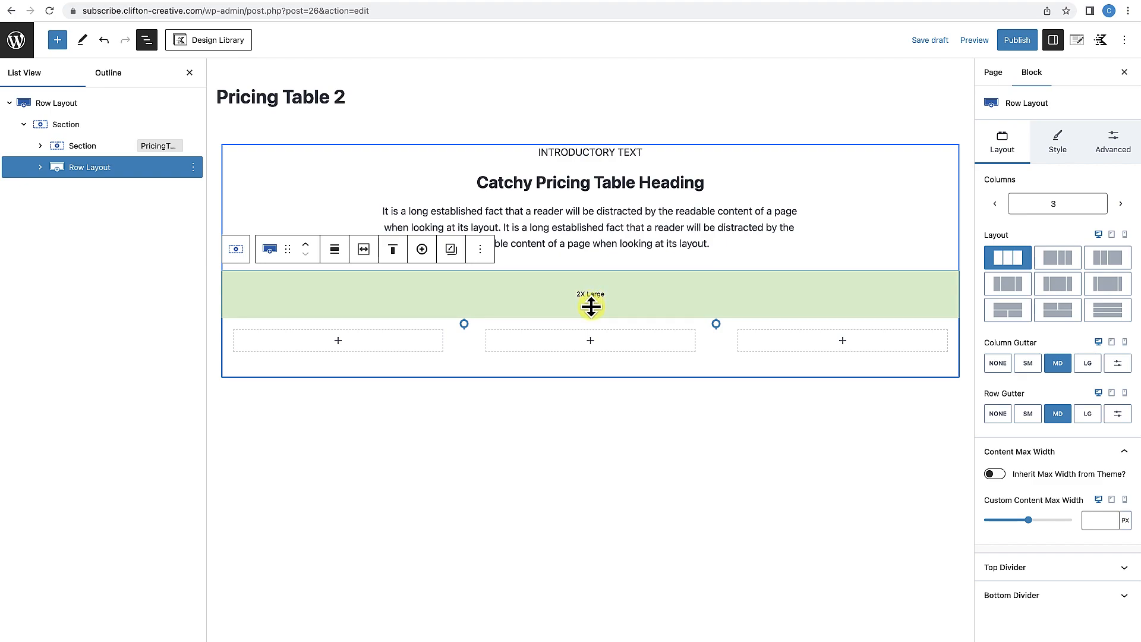
pyautogui.moveTo(590, 311); pyautogui.dragTo(590, 302)
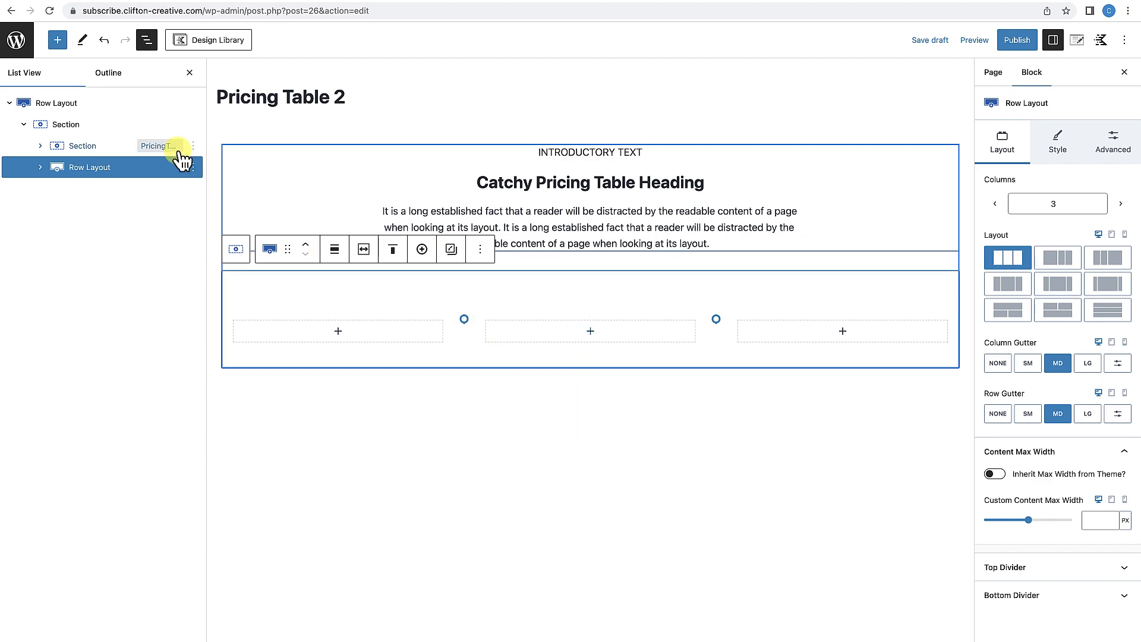
pyautogui.click(191, 73)
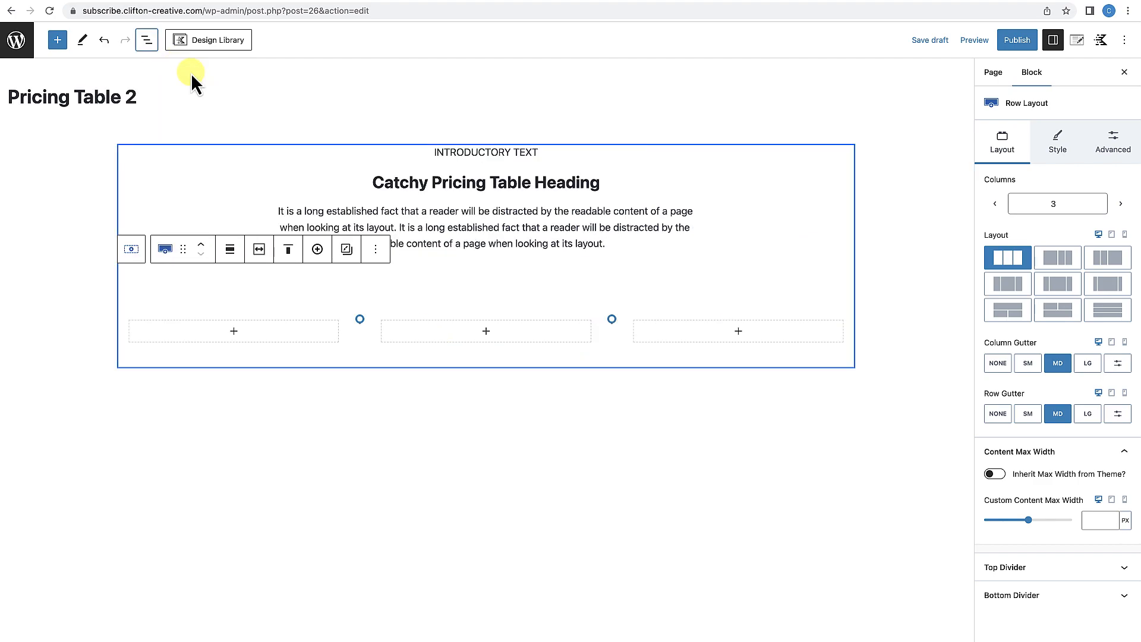
# Add an Advanced Text block reading "Starter" in the first column of the row.
pyautogui.click(234, 331)
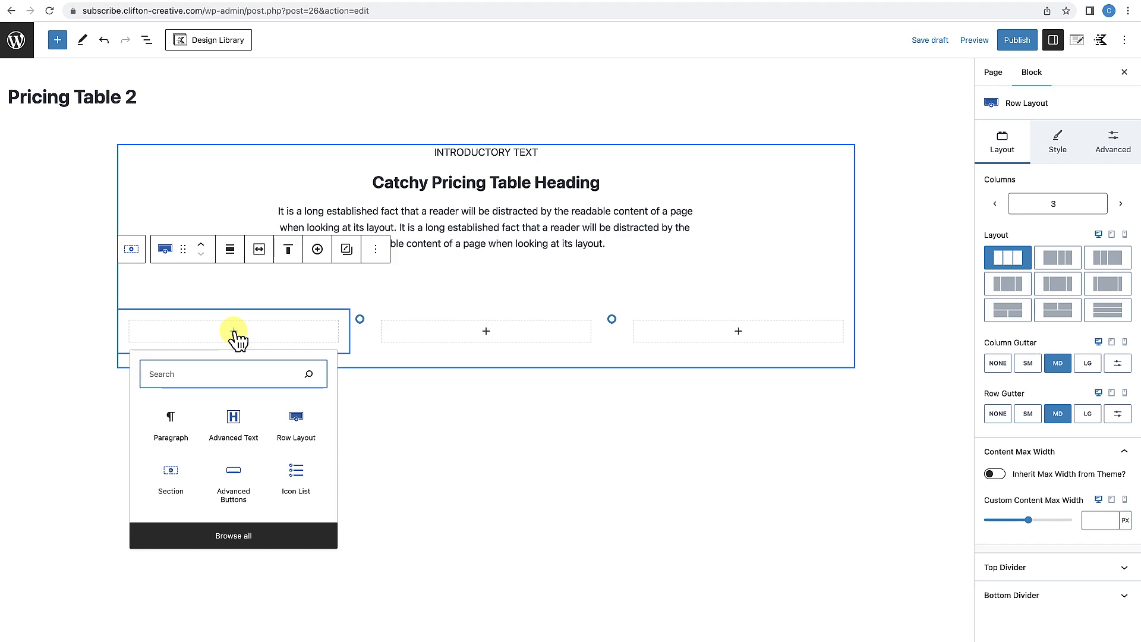
pyautogui.click(234, 420)
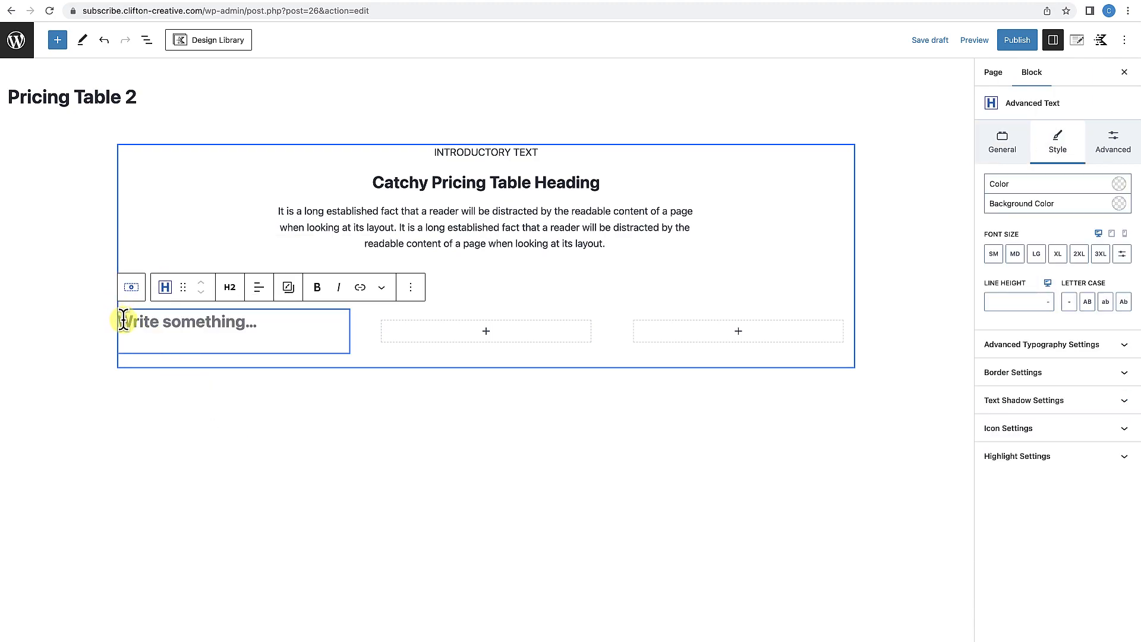
pyautogui.write('Starter')
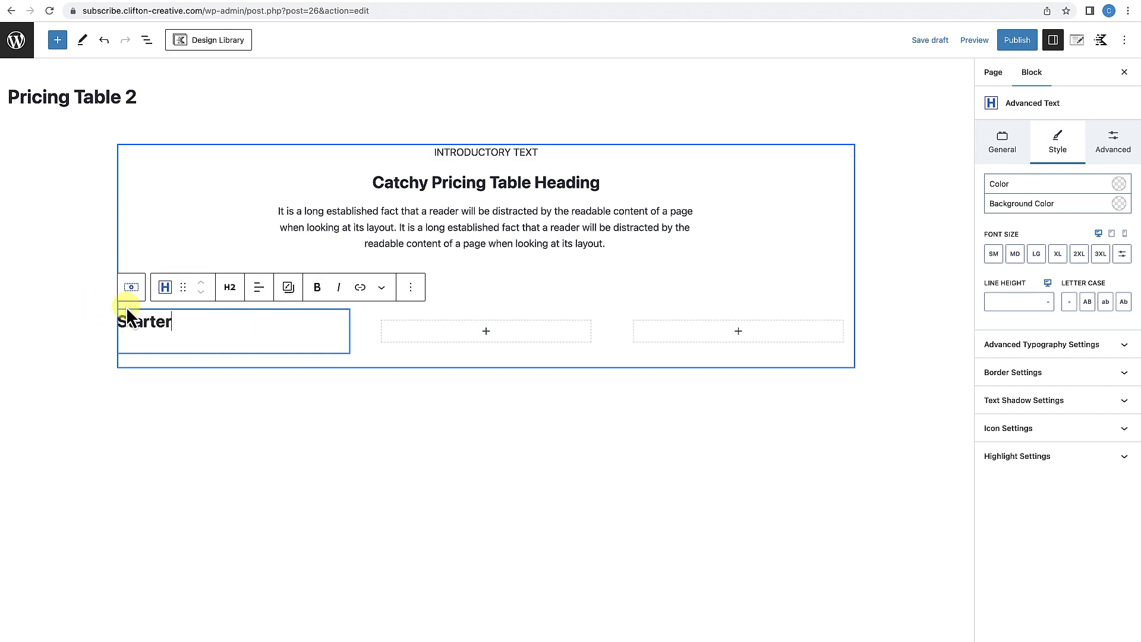
# Add a second Advanced Text block below "Starter" with the price "$12".
pyautogui.press('Return')
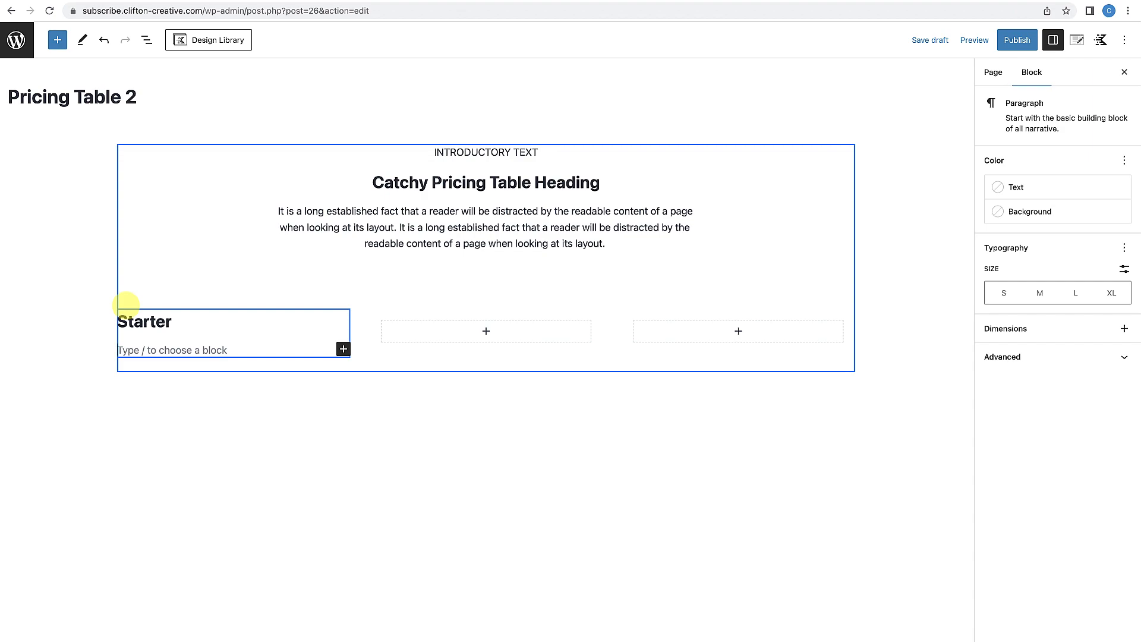
pyautogui.write('/')
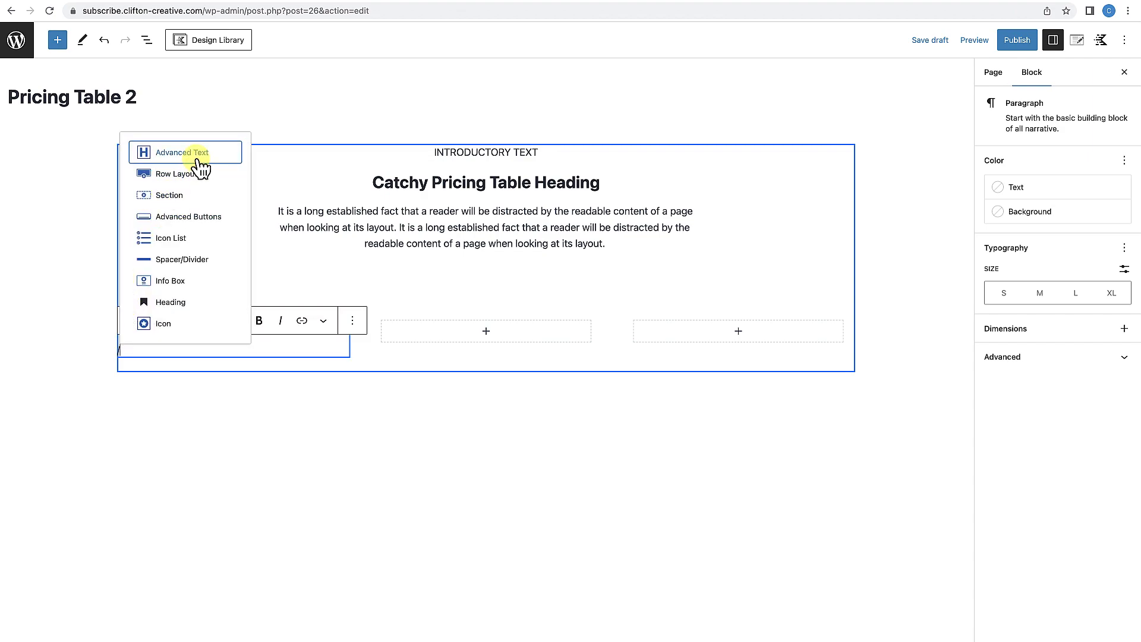
pyautogui.click(197, 154)
pyautogui.click(136, 356)
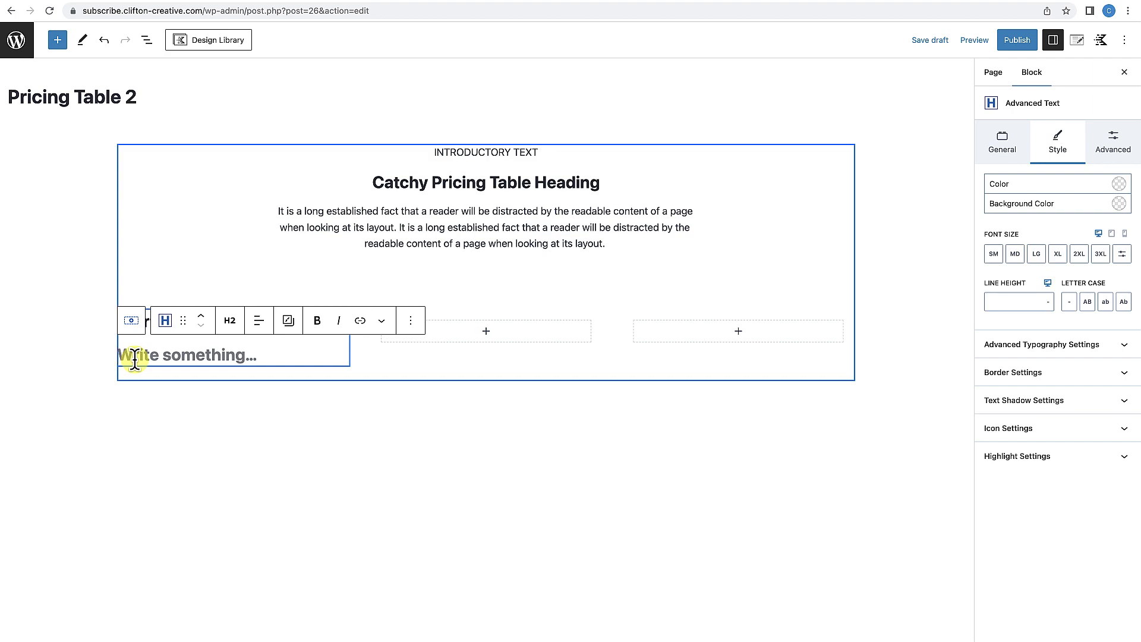
pyautogui.write('$12')
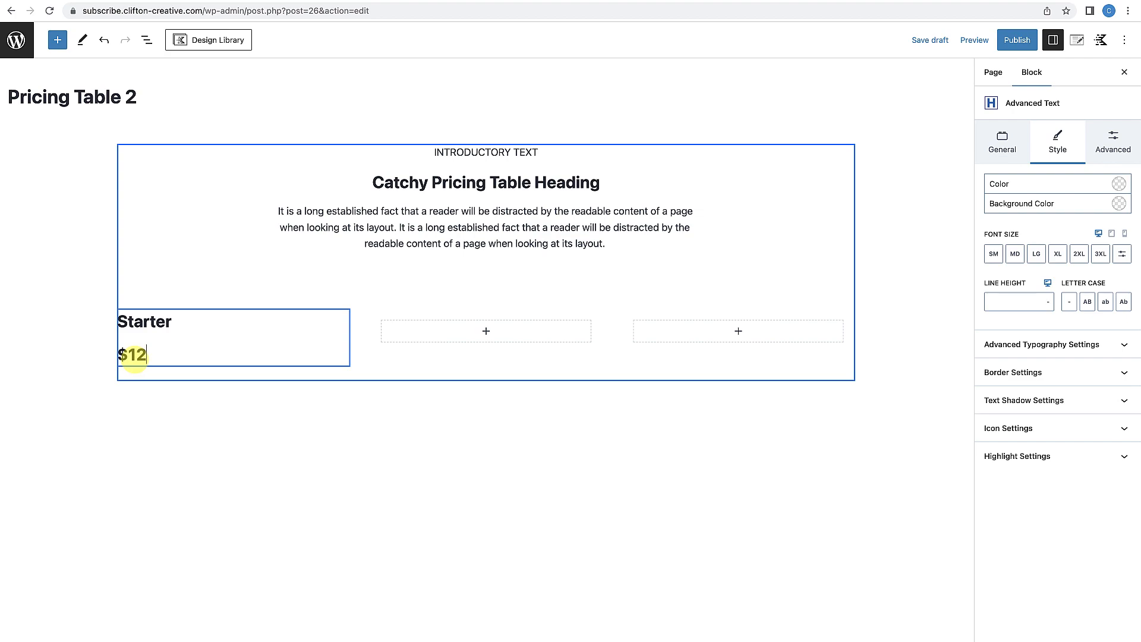
# Add a third Advanced Text block below the price reading "Per Month".
pyautogui.press('Return')
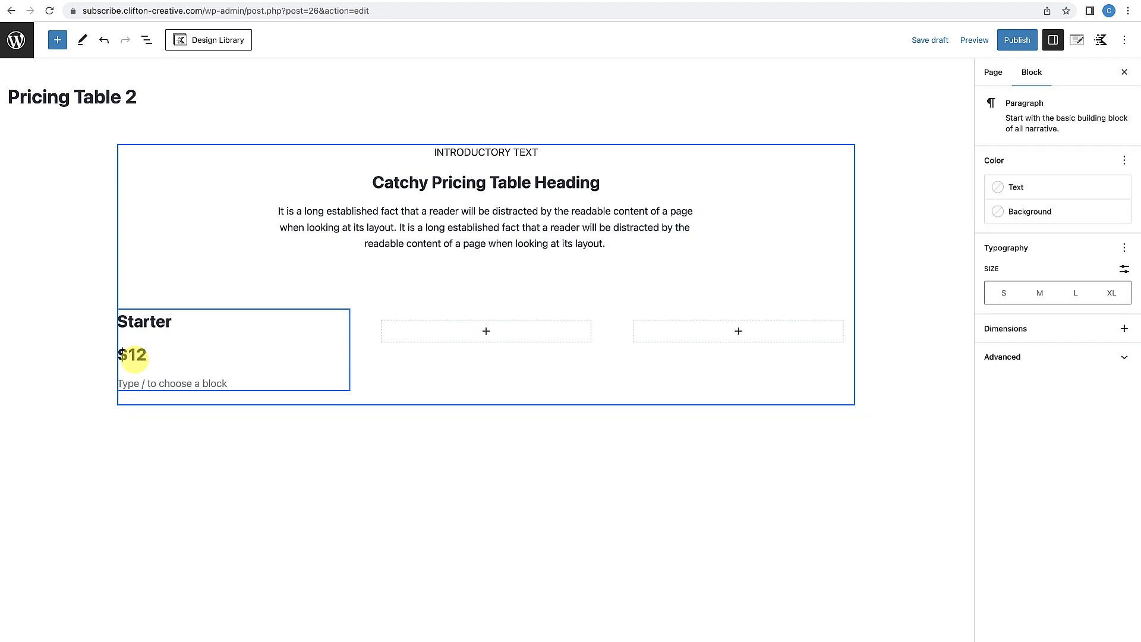
pyautogui.write('/')
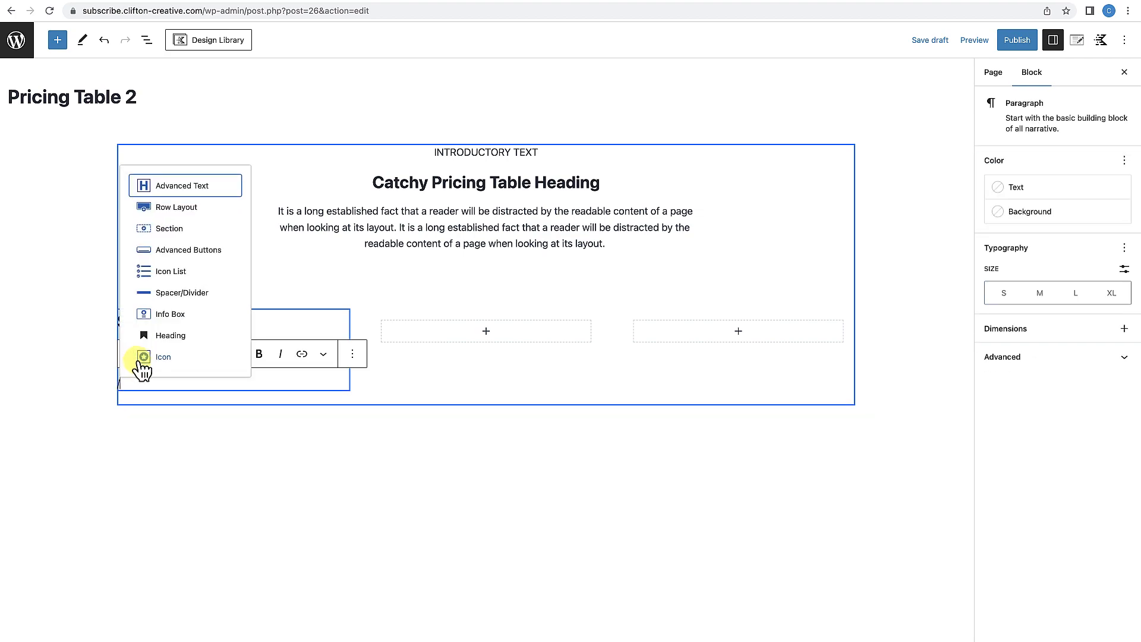
pyautogui.click(202, 187)
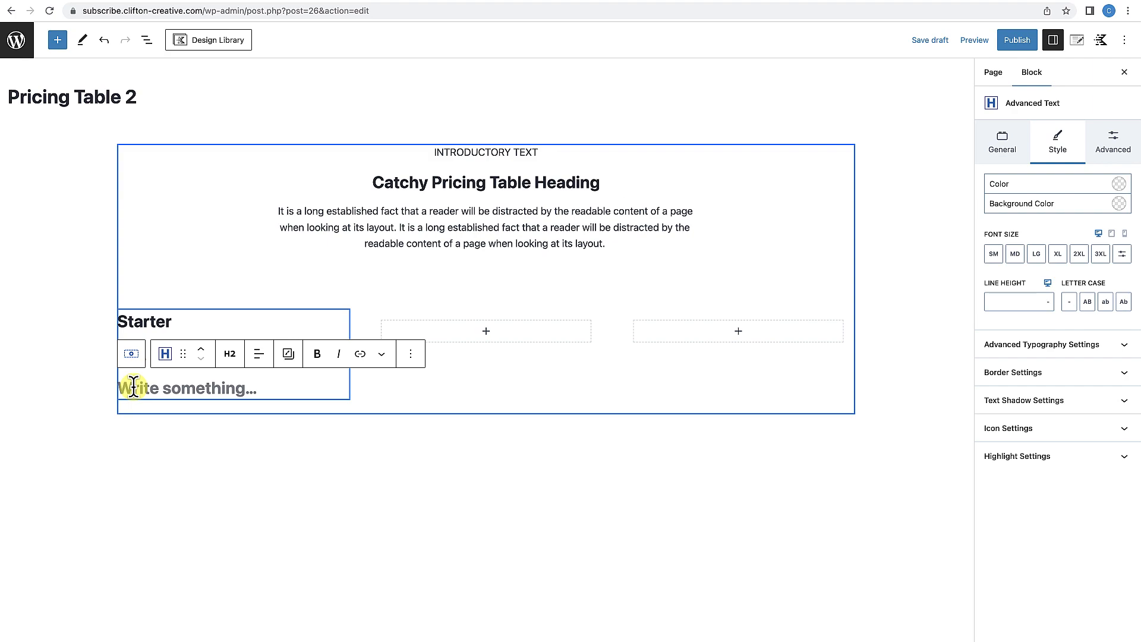
pyautogui.write('P')
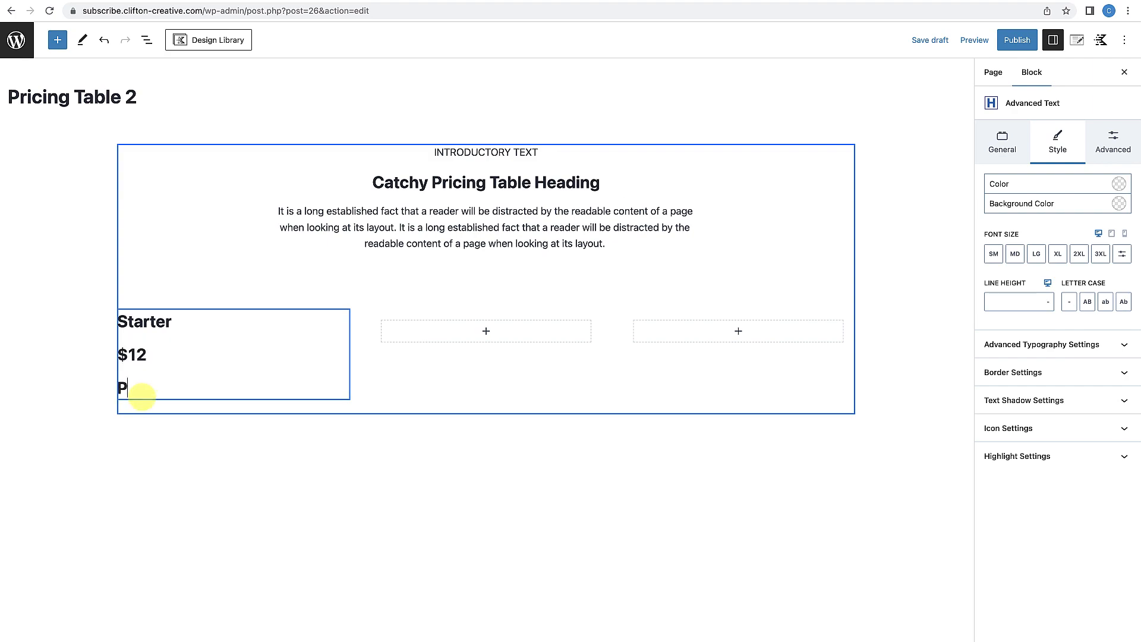
pyautogui.write('er Month')
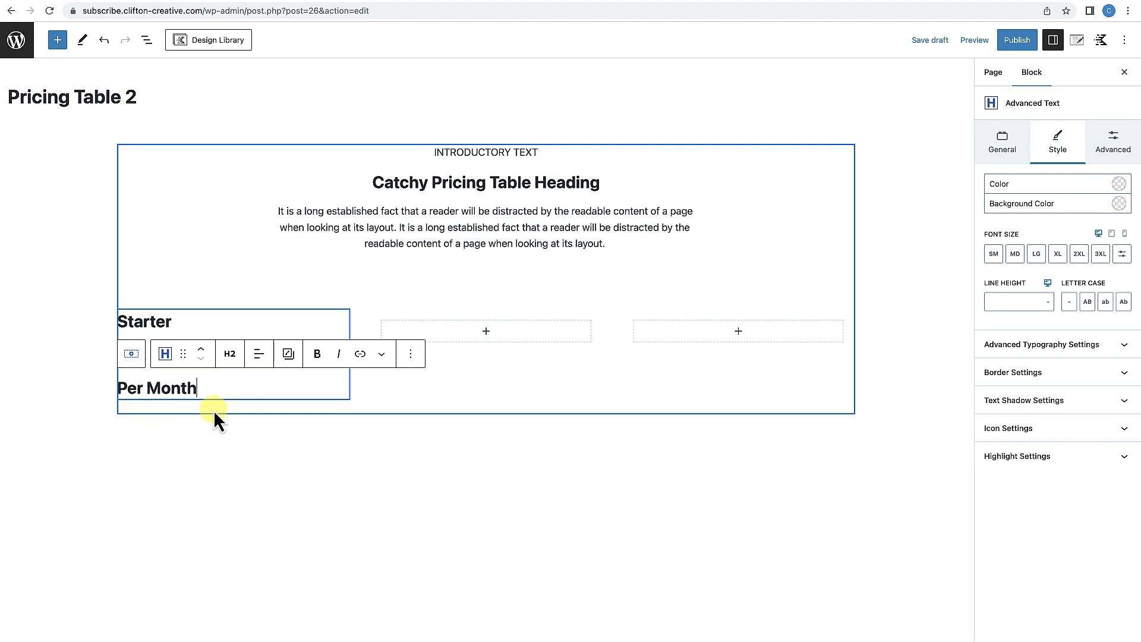
# Insert an Advanced Buttons block below "Per Month", label its button "Get Started", and select the whole buttons block.
pyautogui.press('Return')
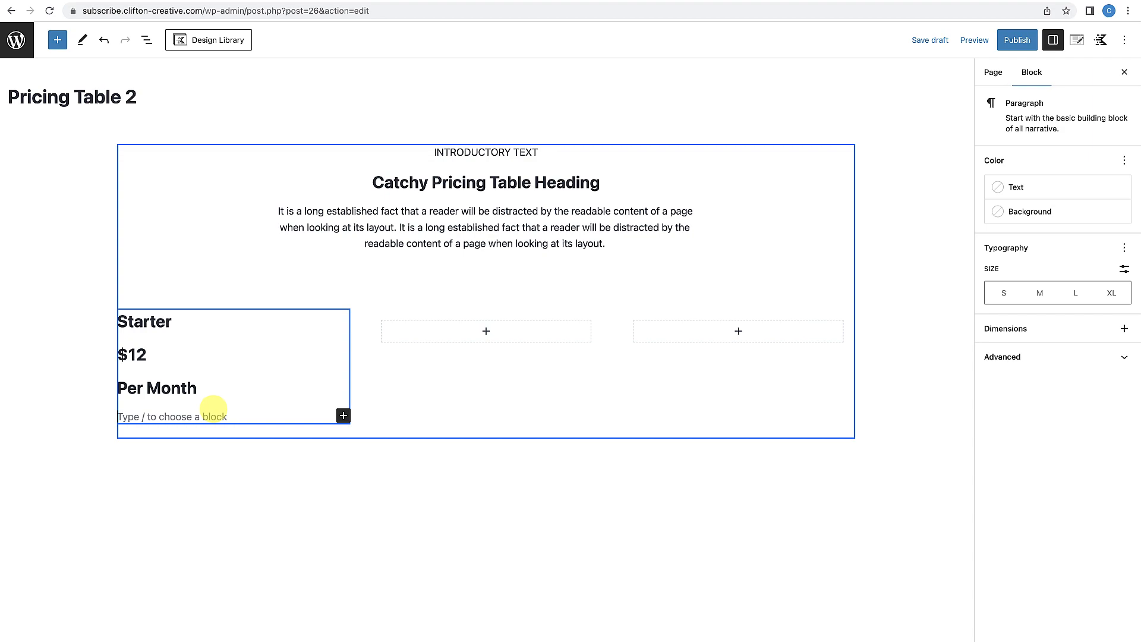
pyautogui.write('/ad')
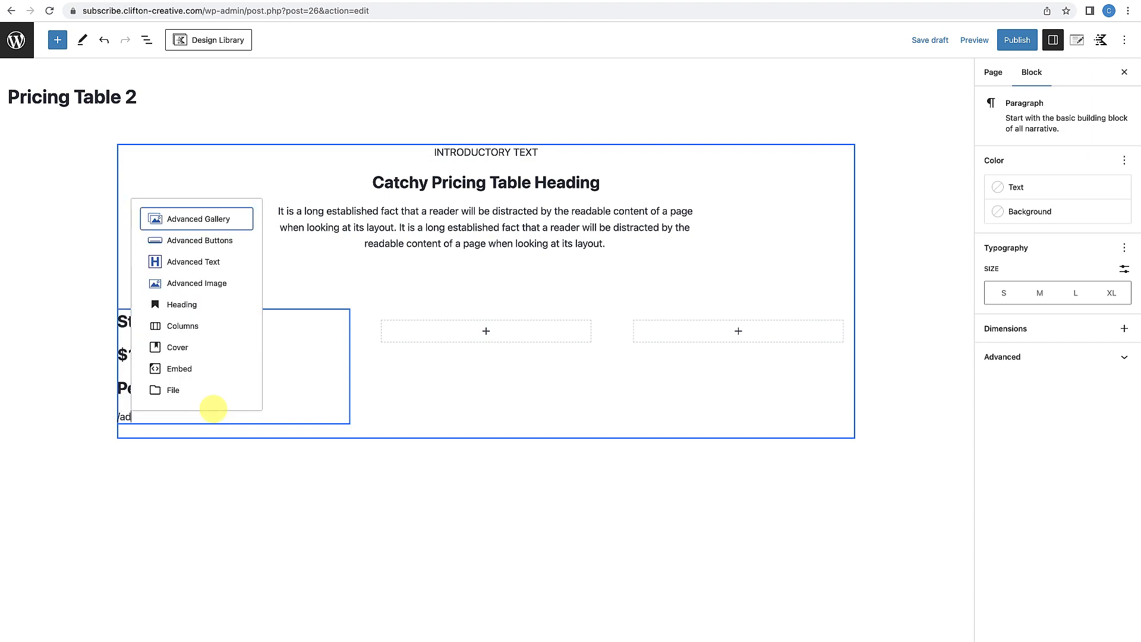
pyautogui.write('vn')
pyautogui.press('BackSpace')
pyautogui.write('a')
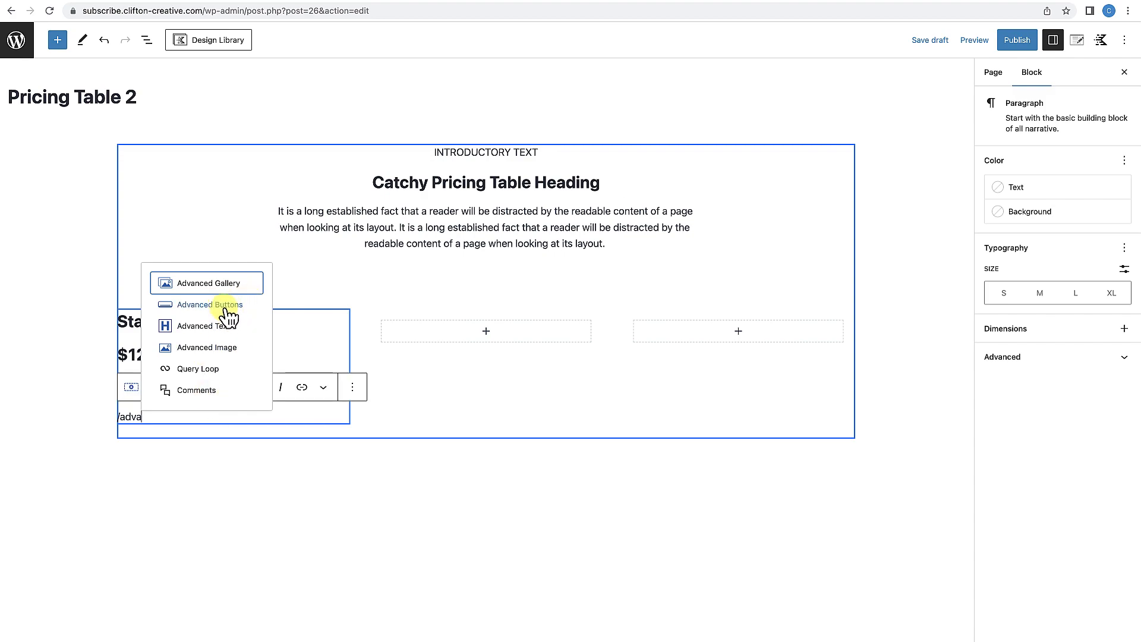
pyautogui.click(226, 306)
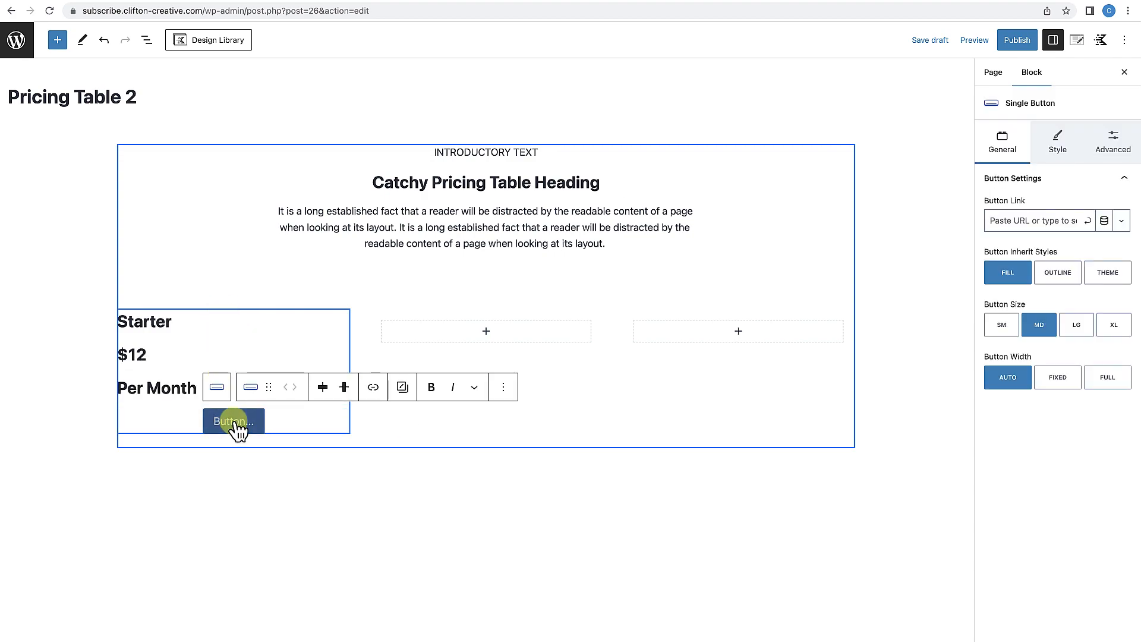
pyautogui.write('G')
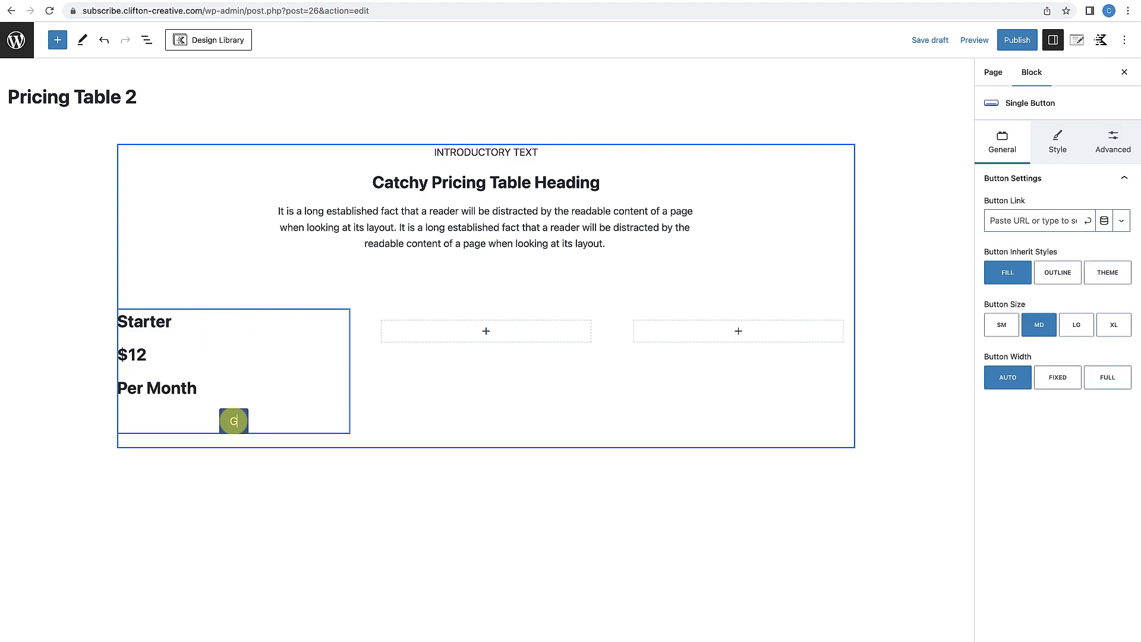
pyautogui.write('et Started')
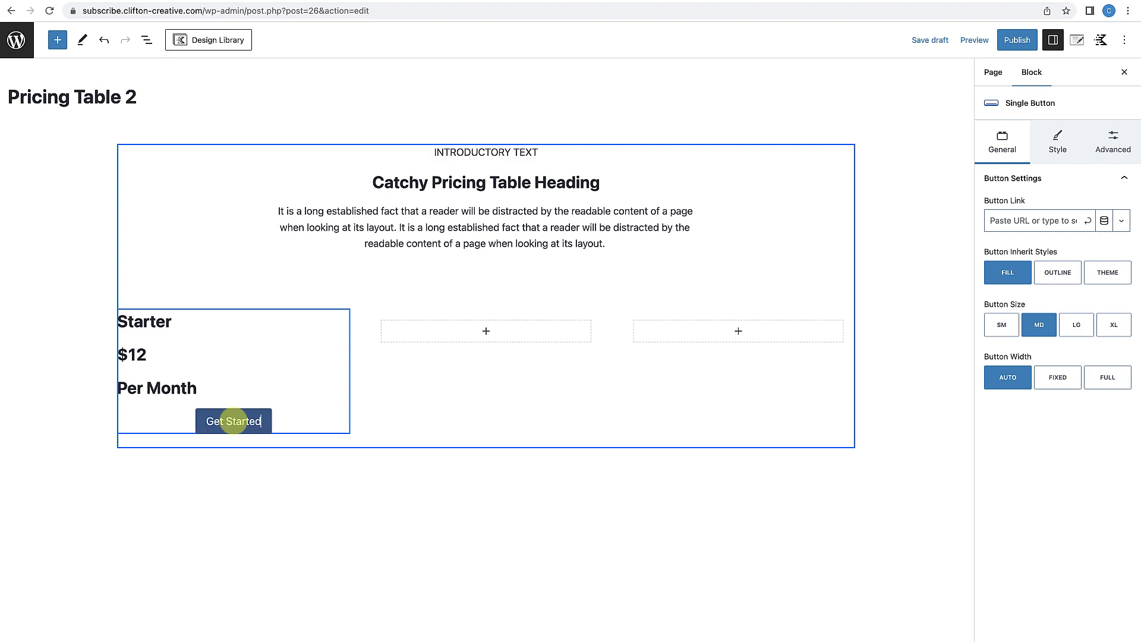
pyautogui.click(283, 421)
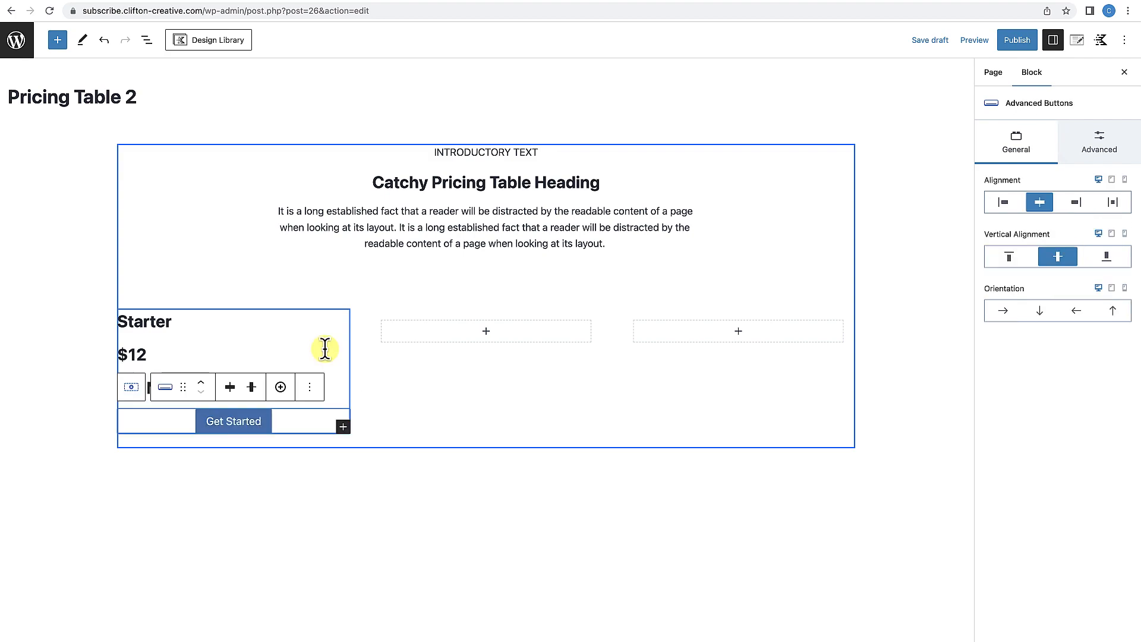
# Add an Advanced Text block below the "Get Started" button with the intro paragraph's first sentence, "It is a long established fact … looking at its layout.".
pyautogui.click(311, 389)
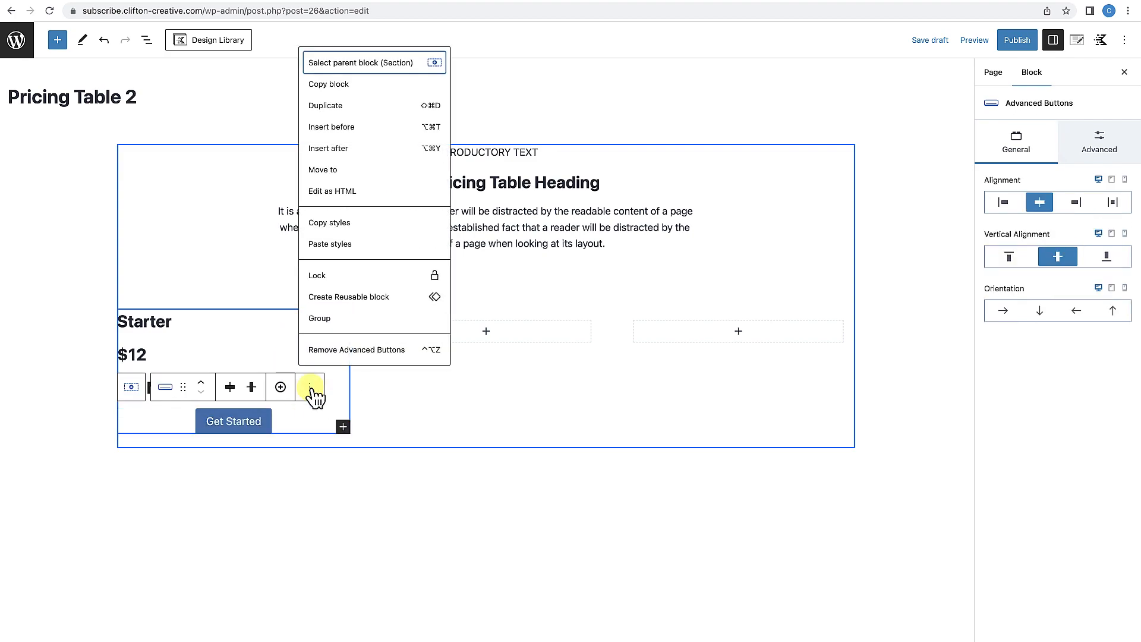
pyautogui.click(351, 148)
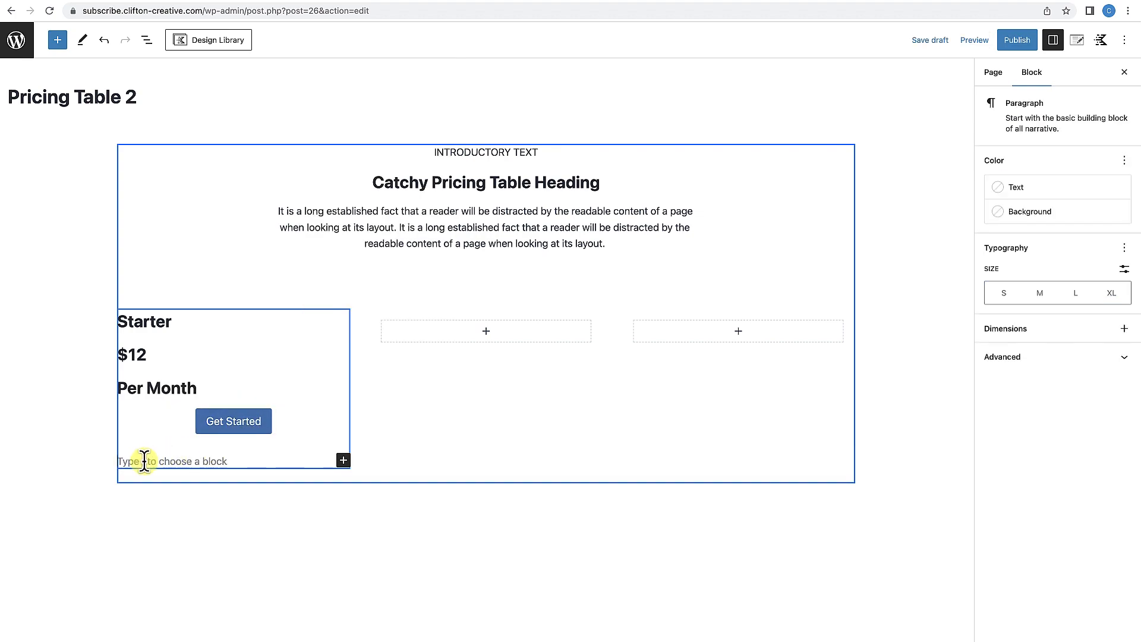
pyautogui.write('/aDV')
pyautogui.press('Down')
pyautogui.press('Down')
pyautogui.press('Return')
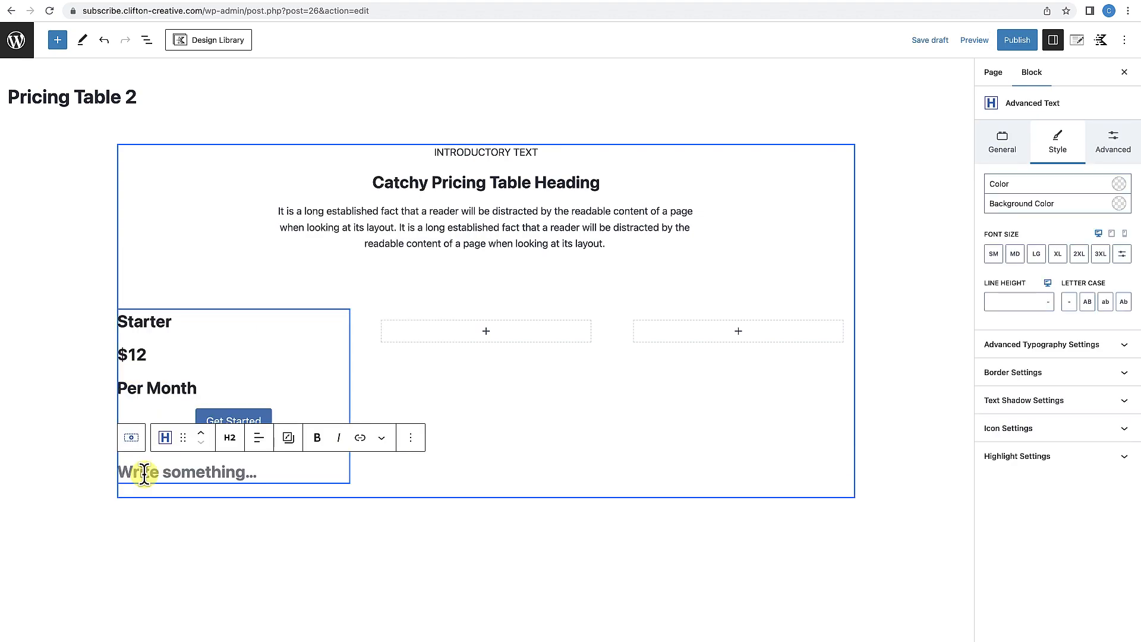
pyautogui.write('It is a long established fact that a reader will be distracted by the readable content of a page when looking at its layout.')
# Insert a Spacer/Divider block below the description text in the first column.
pyautogui.scroll(-2, 224, 475)
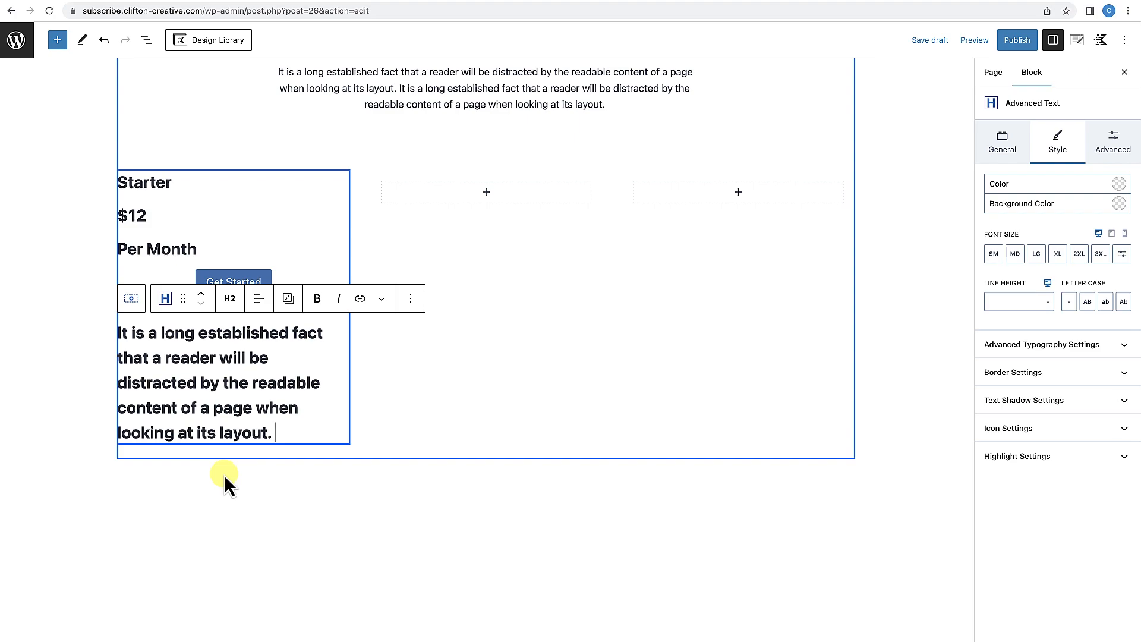
pyautogui.press('Return')
pyautogui.write('/DIVIDER')
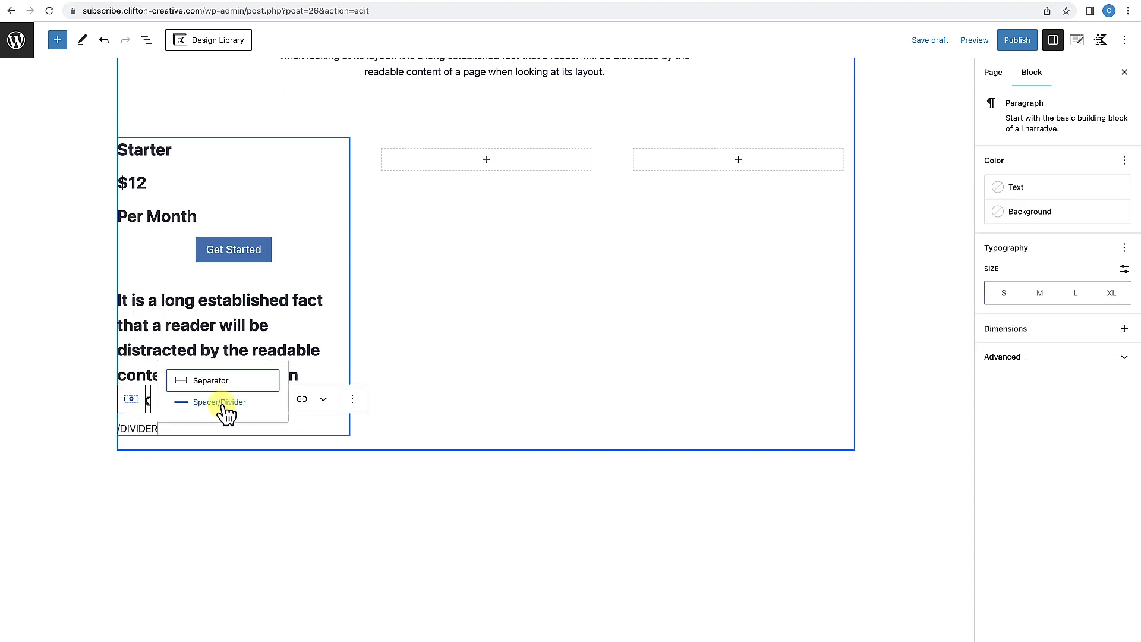
pyautogui.click(220, 404)
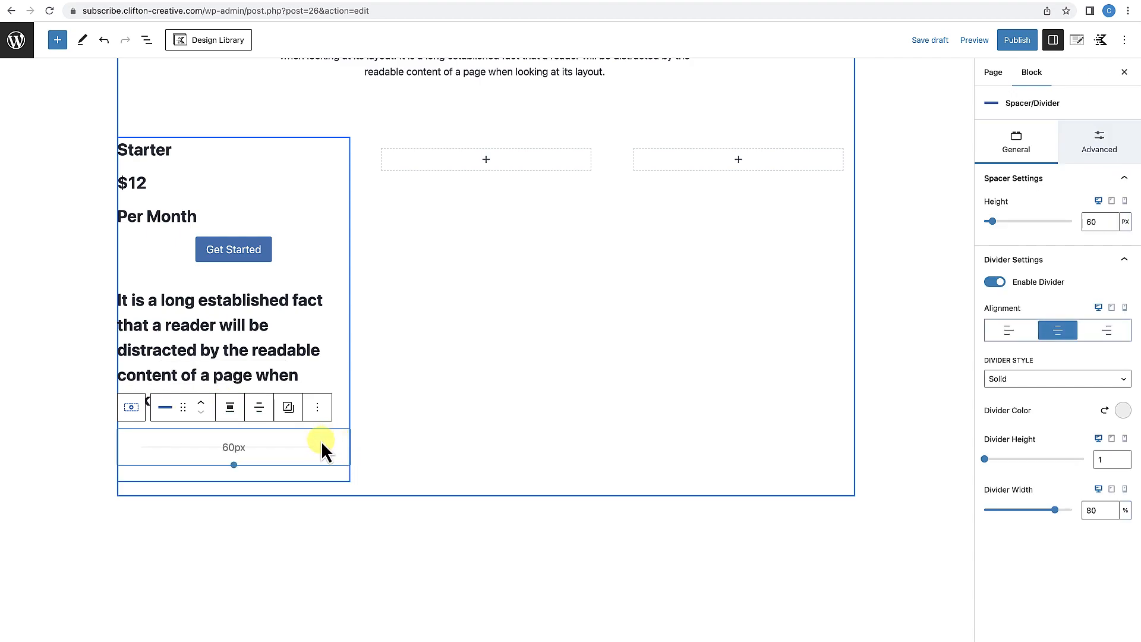
# Insert a nested Section block below the divider in the first column.
pyautogui.click(317, 408)
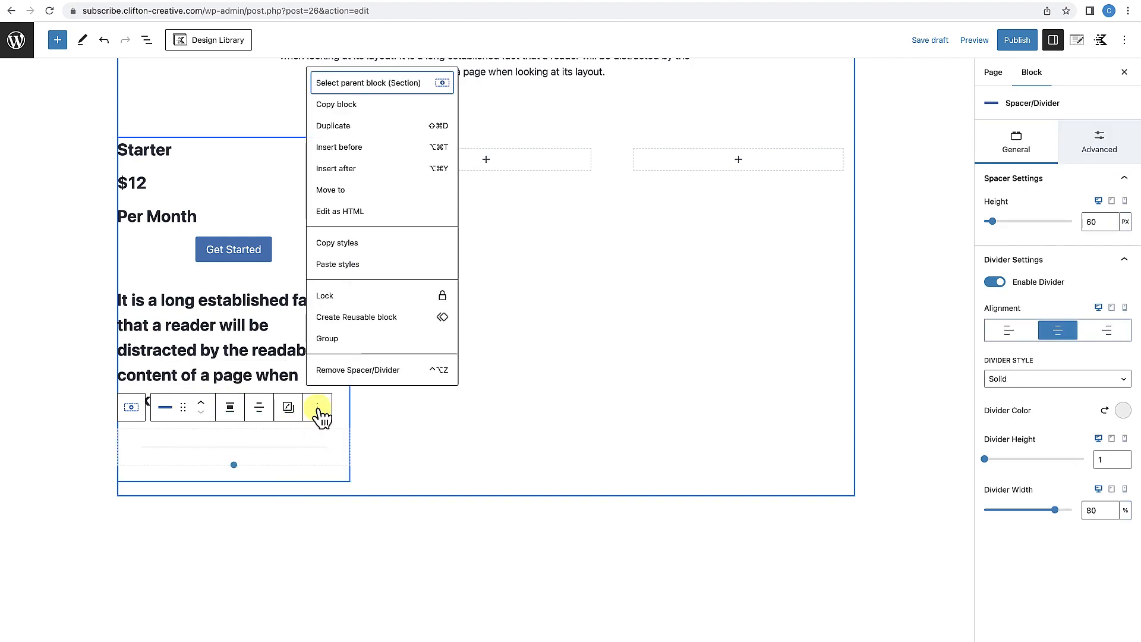
pyautogui.click(350, 169)
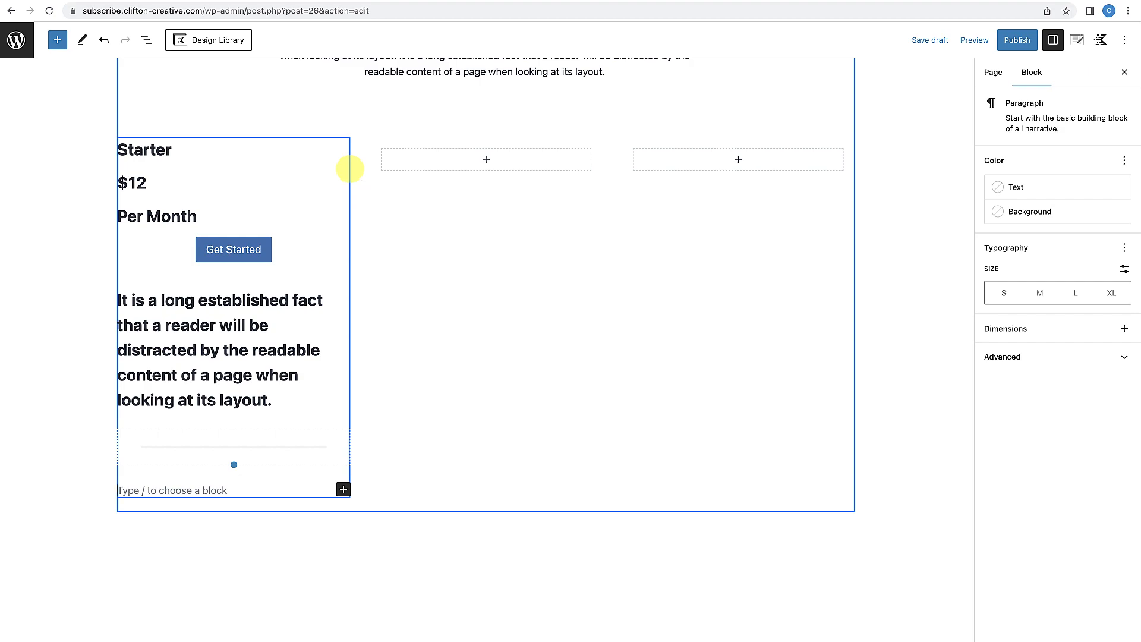
pyautogui.write('/SECTION')
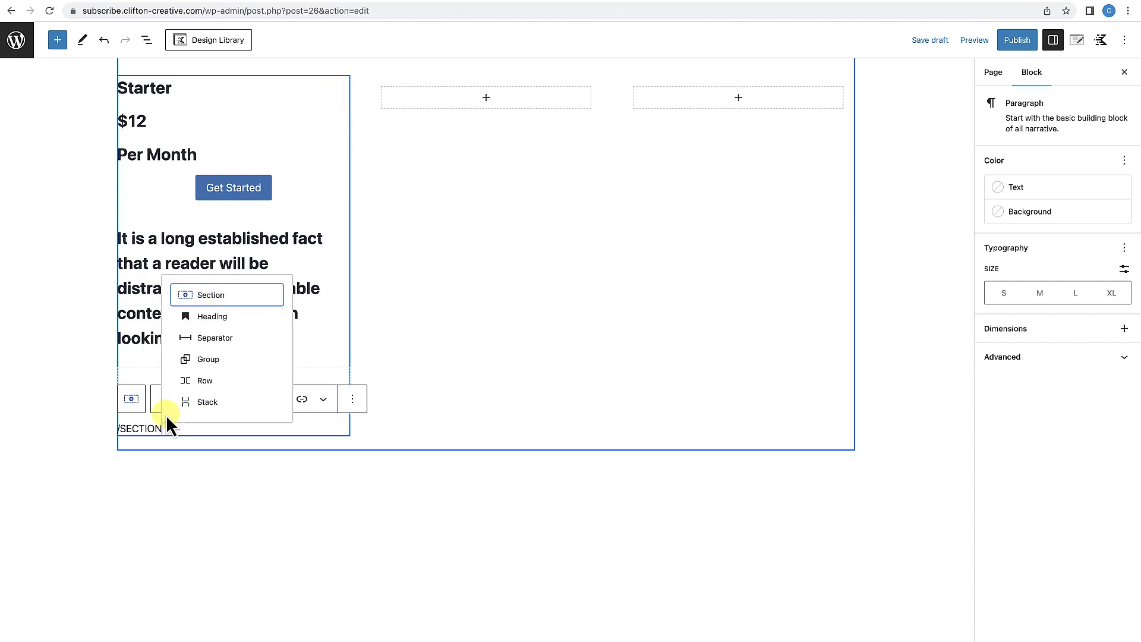
pyautogui.press('Return')
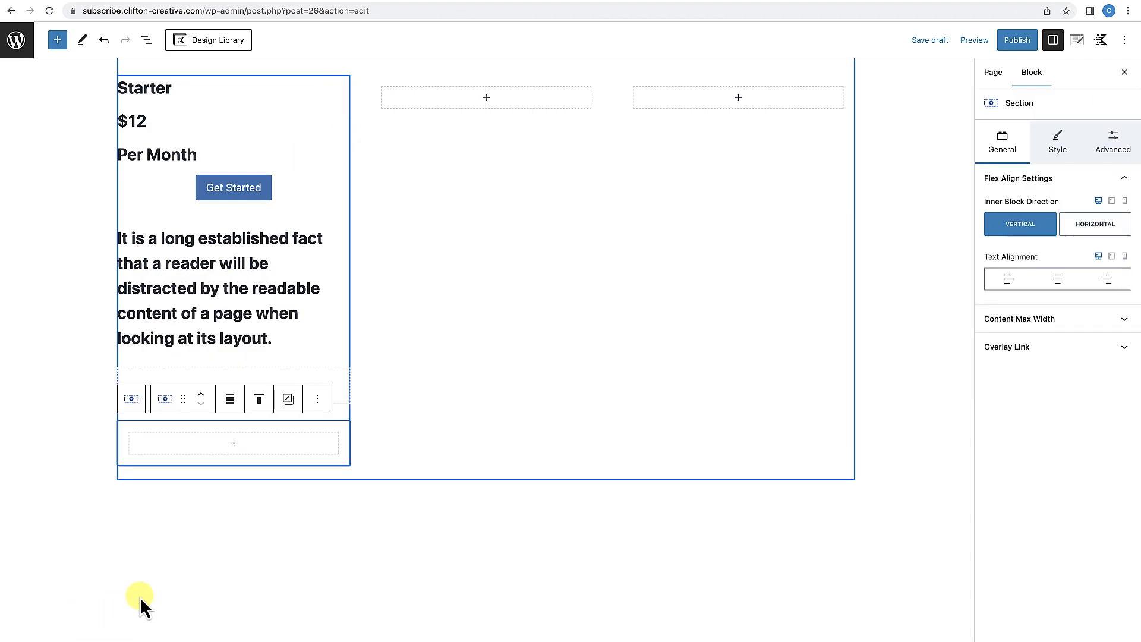
# Add an Icon List inside the new section with the first item reading "Awesome Benefit".
pyautogui.click(235, 444)
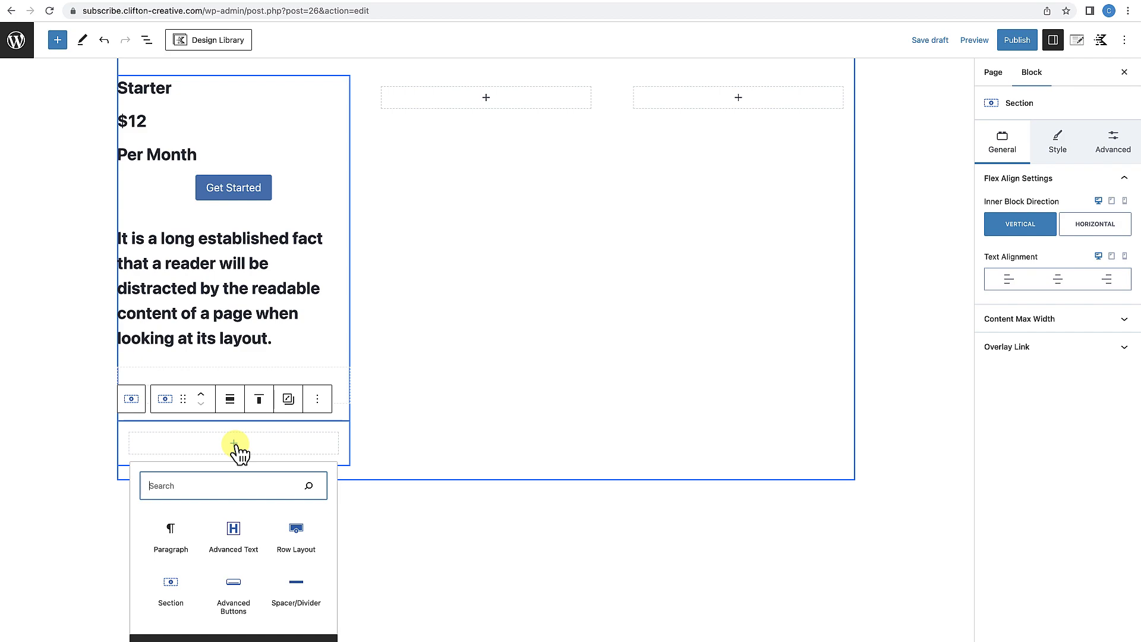
pyautogui.write('icon list')
pyautogui.click(171, 538)
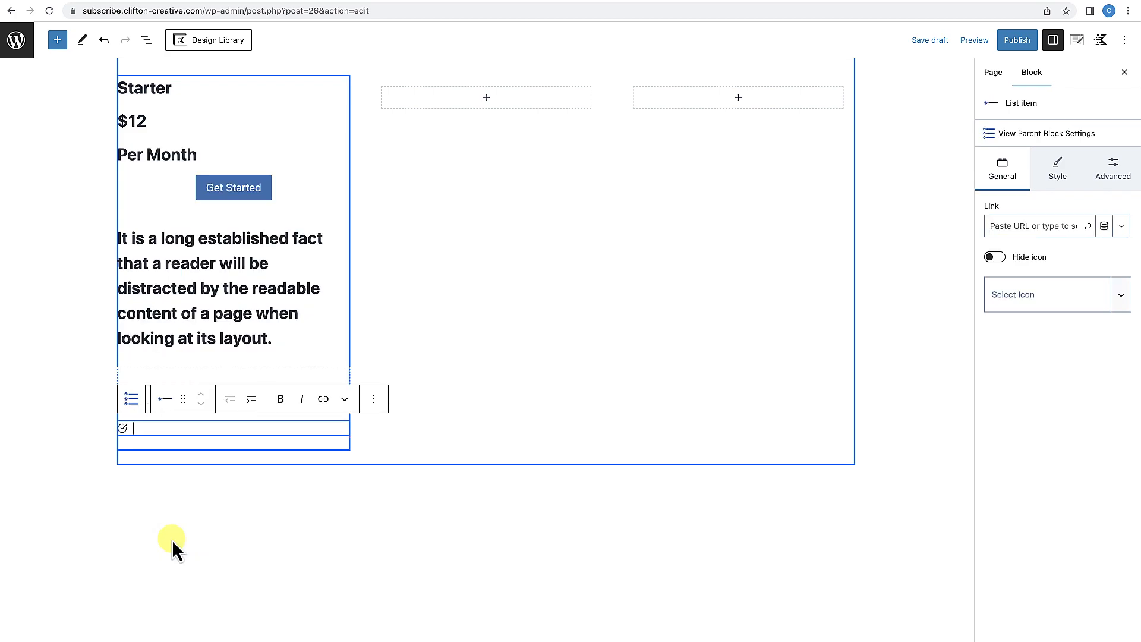
pyautogui.write('A')
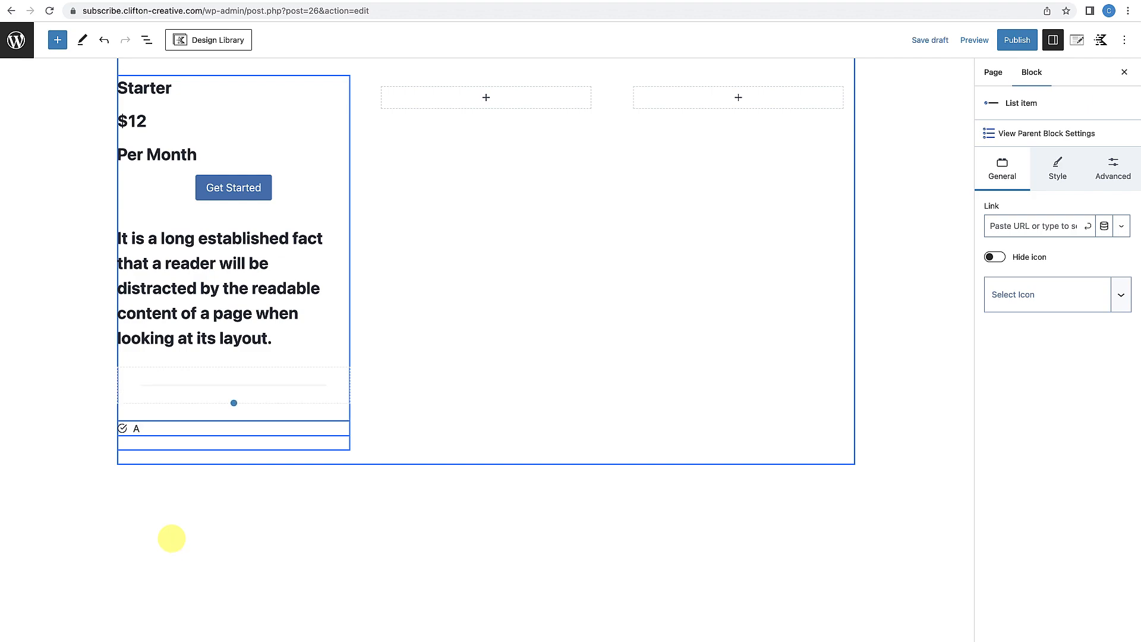
pyautogui.write('wesome Benefit')
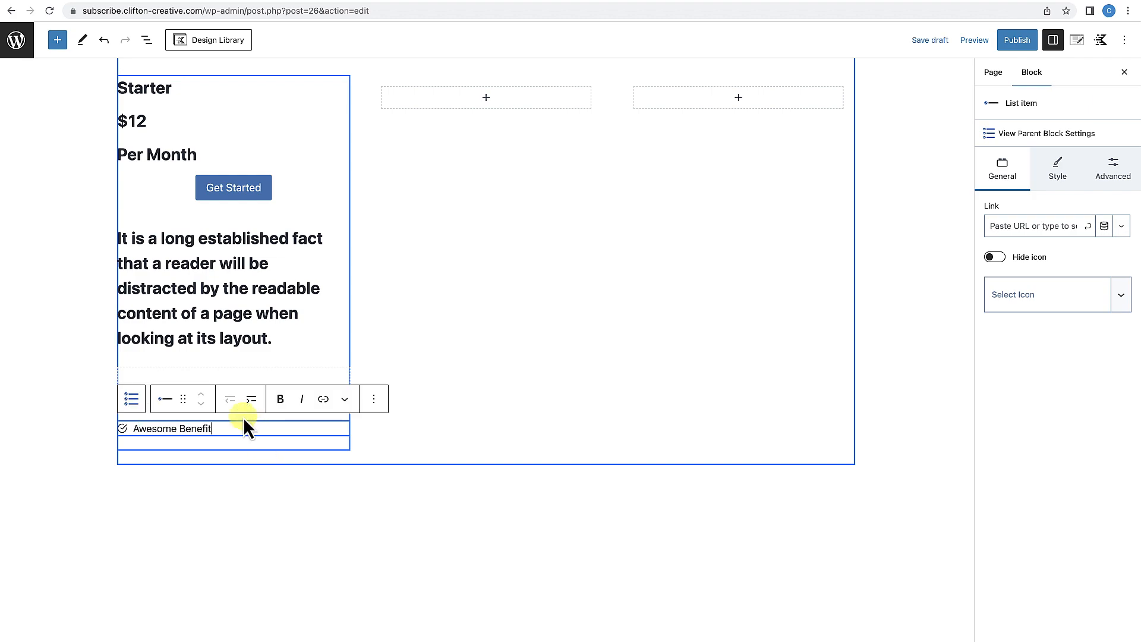
# Duplicate the "Awesome Benefit" list item until the icon list has eight items.
pyautogui.click(376, 409)
pyautogui.click(393, 479)
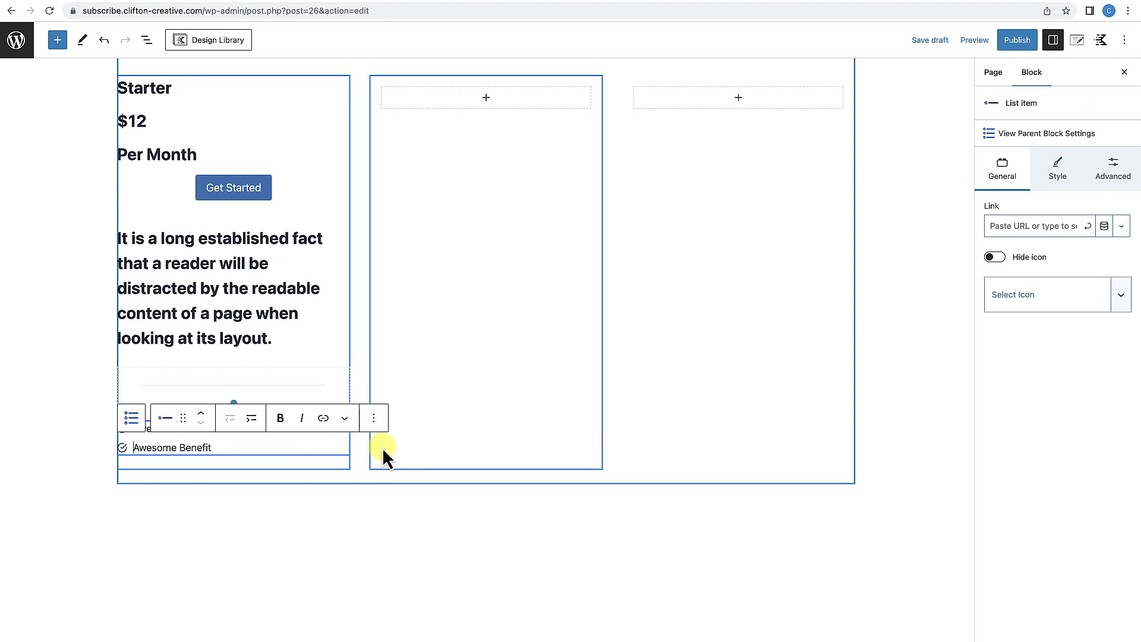
pyautogui.click(373, 418)
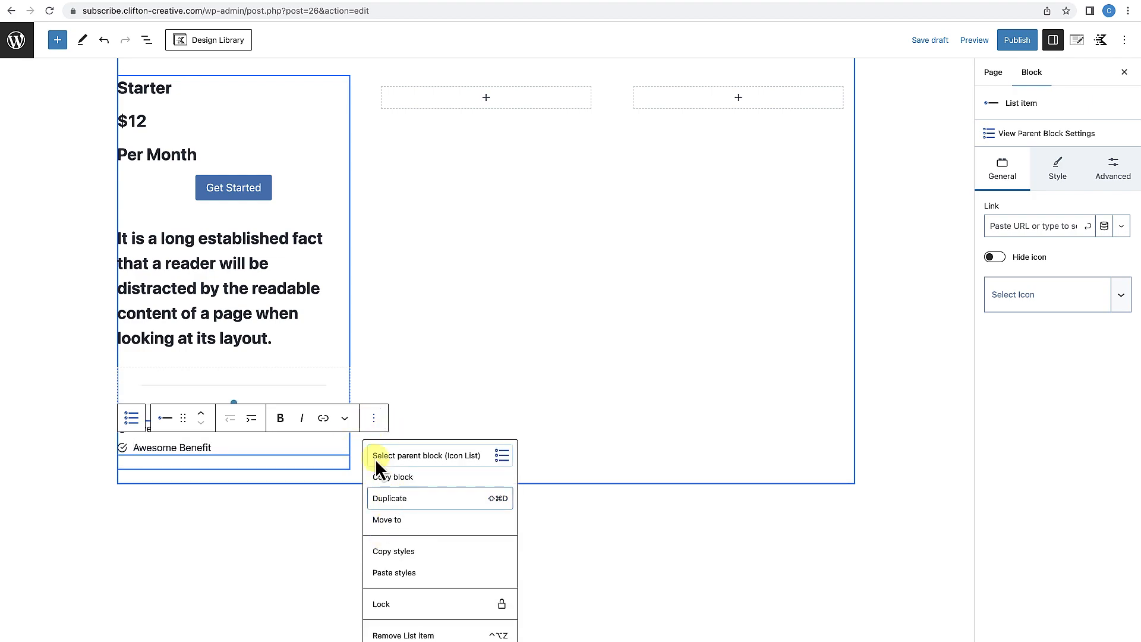
pyautogui.press('super+shift+d')
pyautogui.click(376, 440)
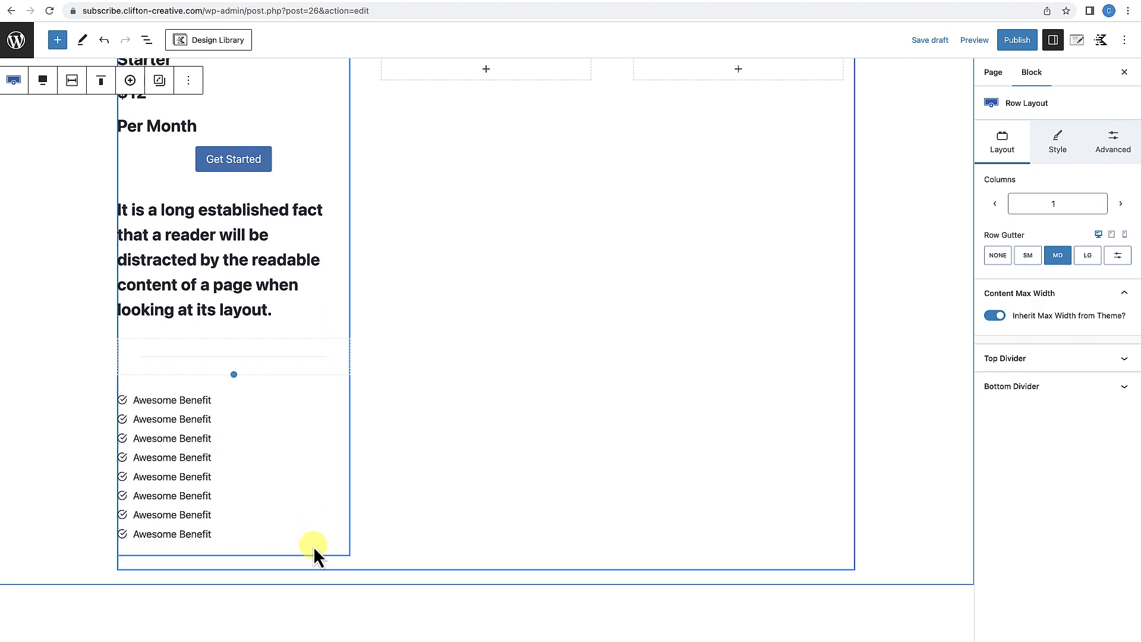
# Insert an Advanced Buttons block after the section holding the icon list and label its button "Get Started".
pyautogui.scroll(1, 315, 547)
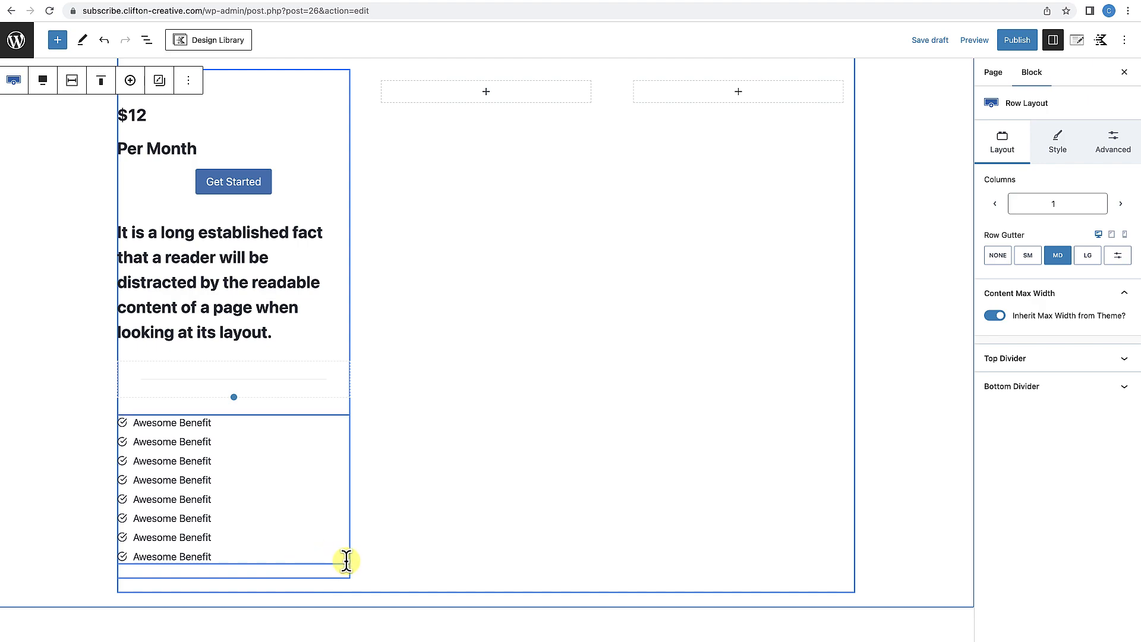
pyautogui.click(346, 560)
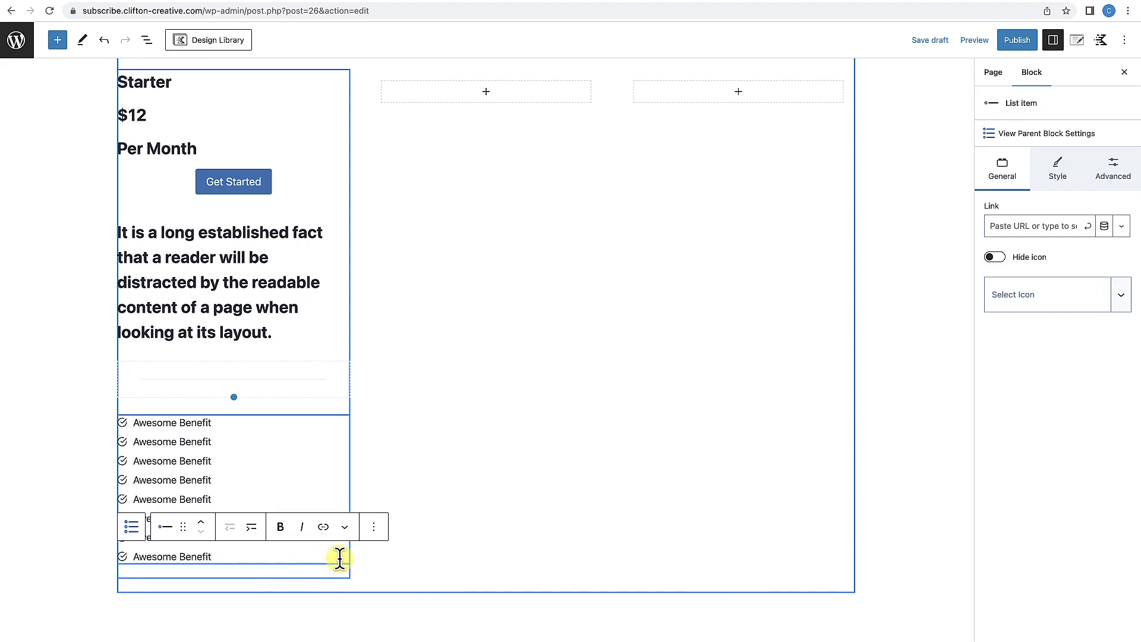
pyautogui.click(147, 41)
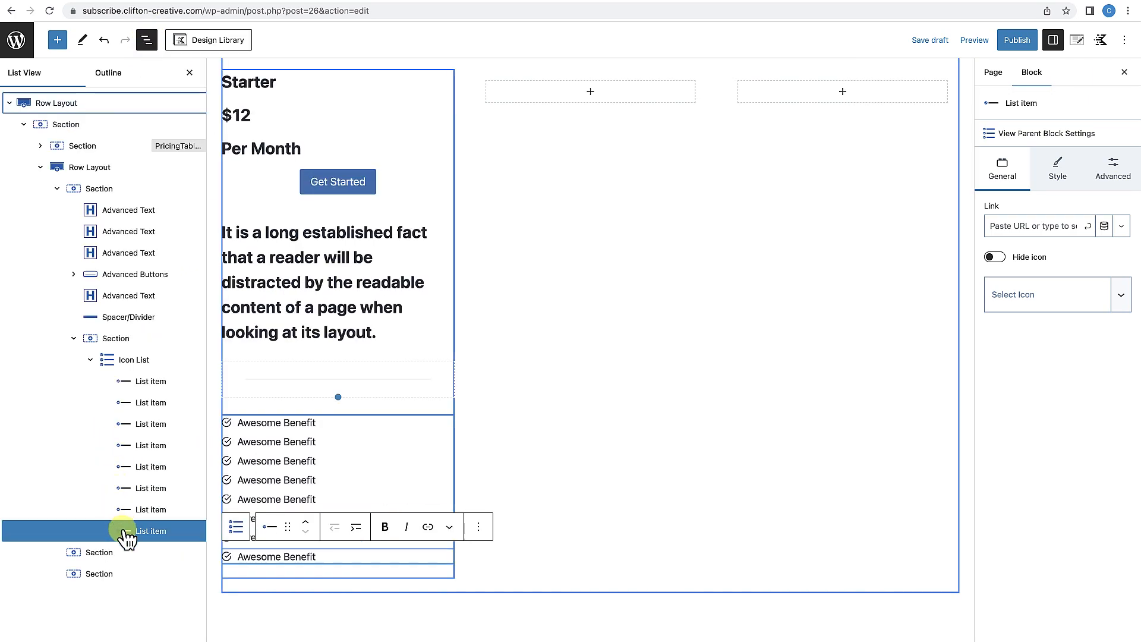
pyautogui.click(119, 343)
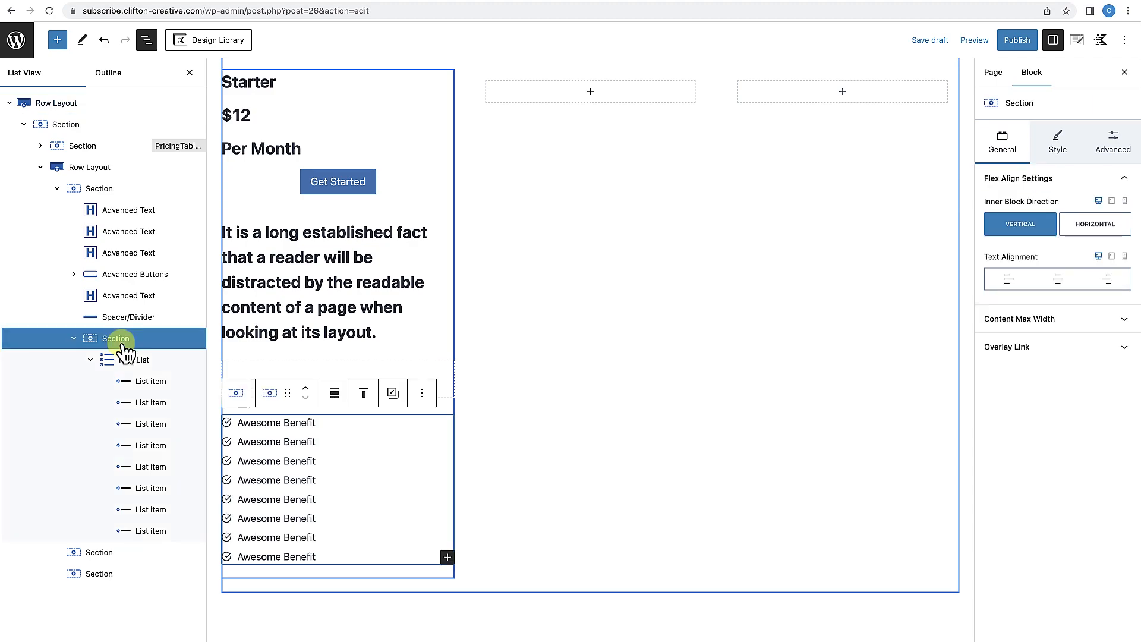
pyautogui.click(423, 394)
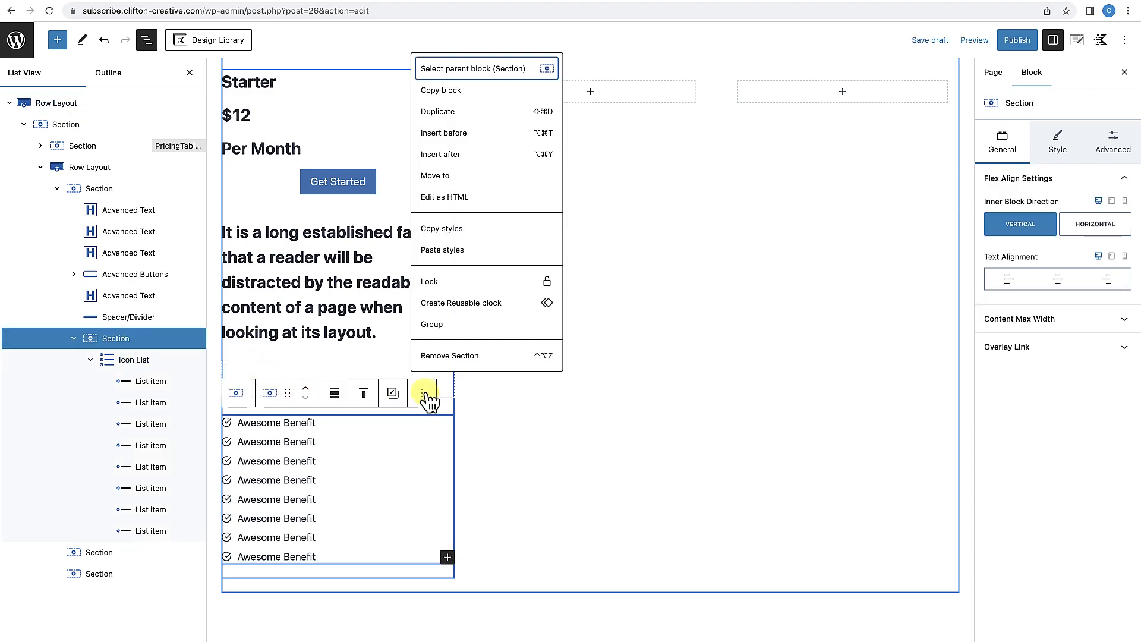
pyautogui.click(448, 156)
pyautogui.write('/adv')
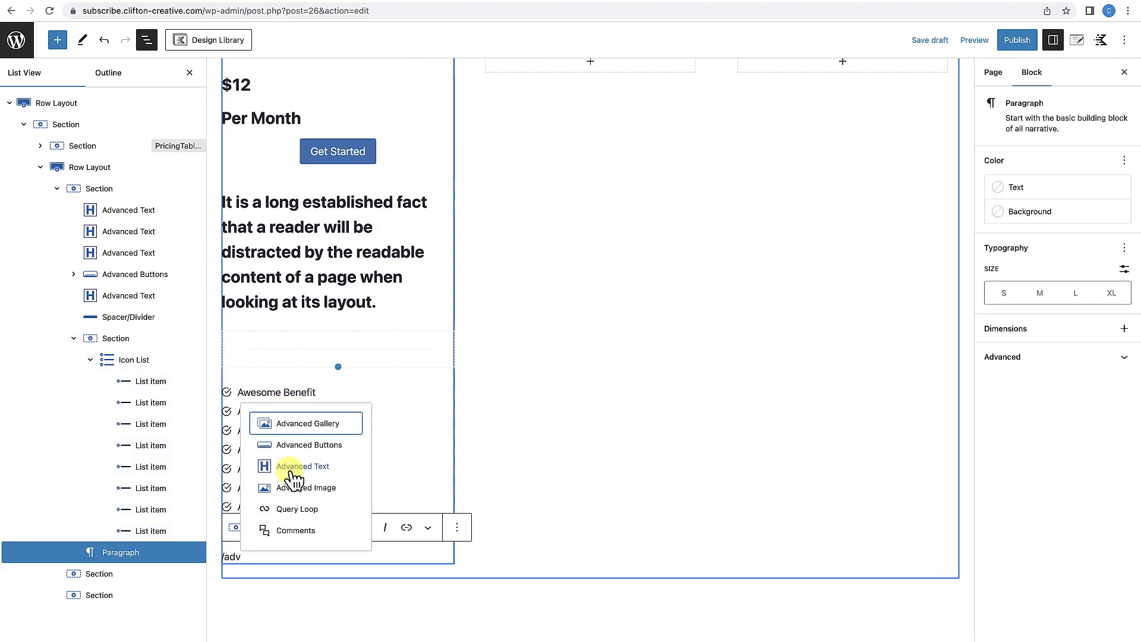
pyautogui.click(284, 446)
pyautogui.write('Get Started')
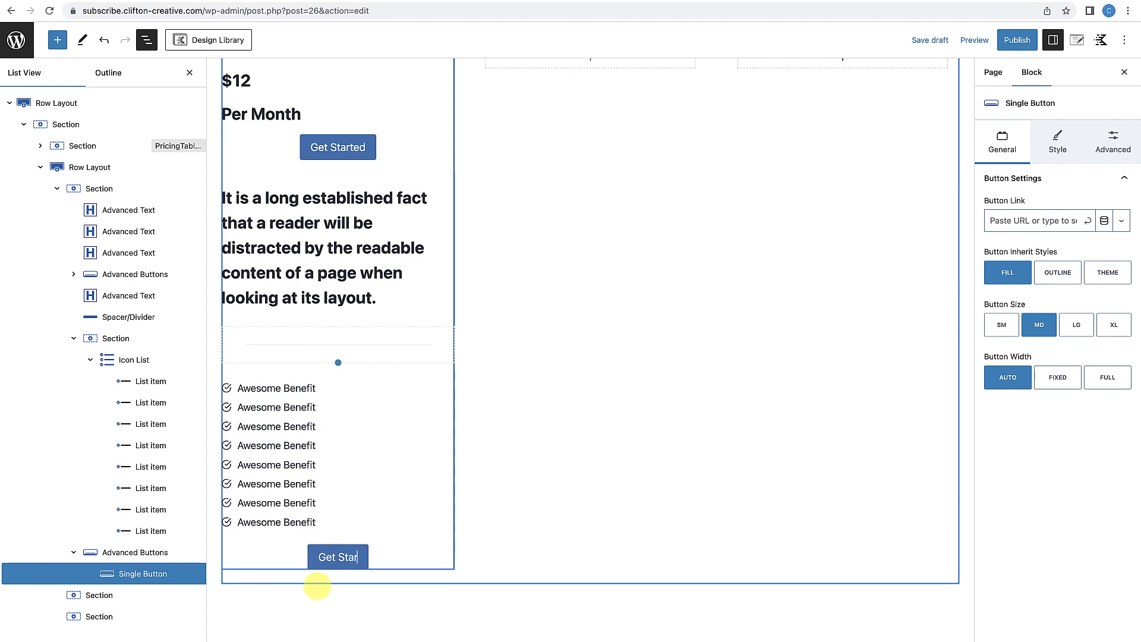
pyautogui.click(191, 73)
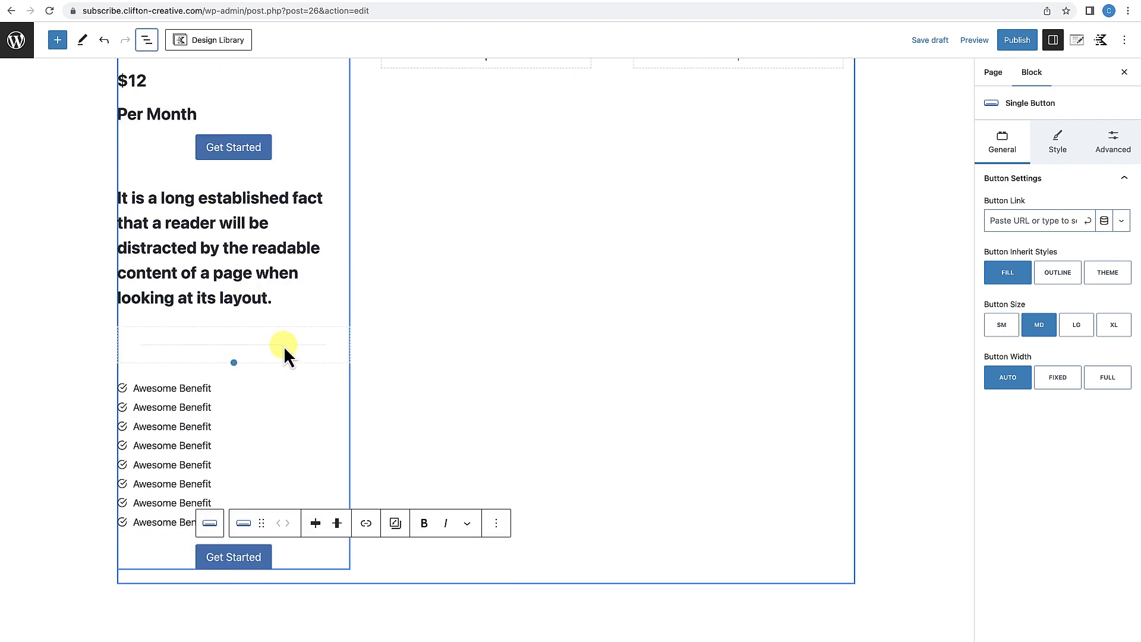
pyautogui.scroll(1, 286, 339)
pyautogui.scroll(2, 287, 339)
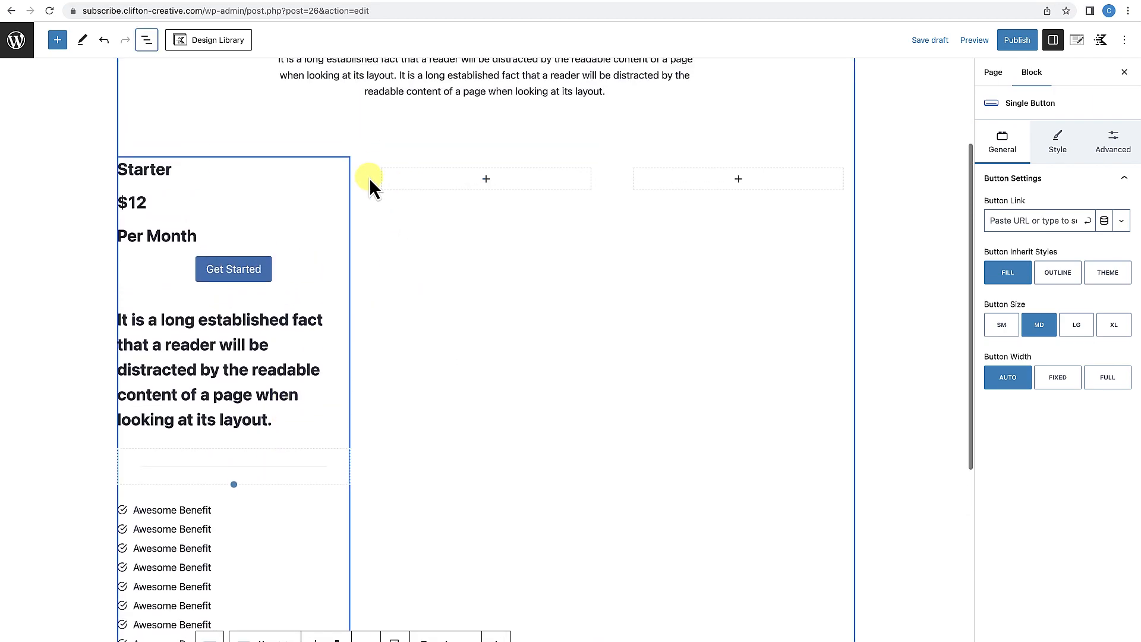
pyautogui.scroll(-1, 331, 219)
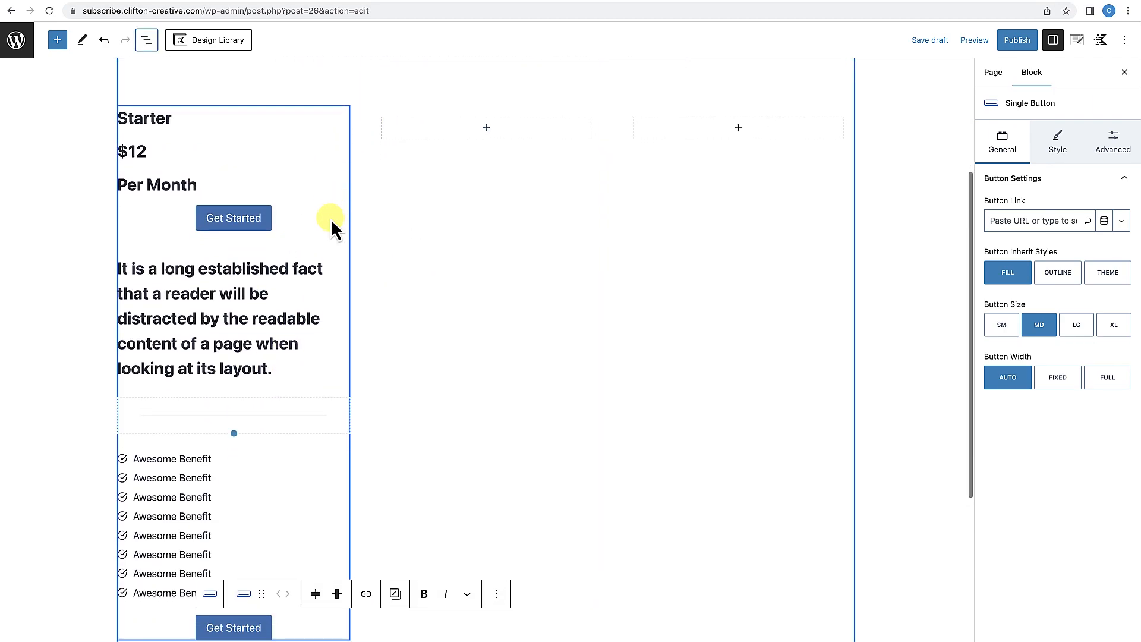
pyautogui.scroll(-4, 268, 395)
pyautogui.scroll(5, 268, 397)
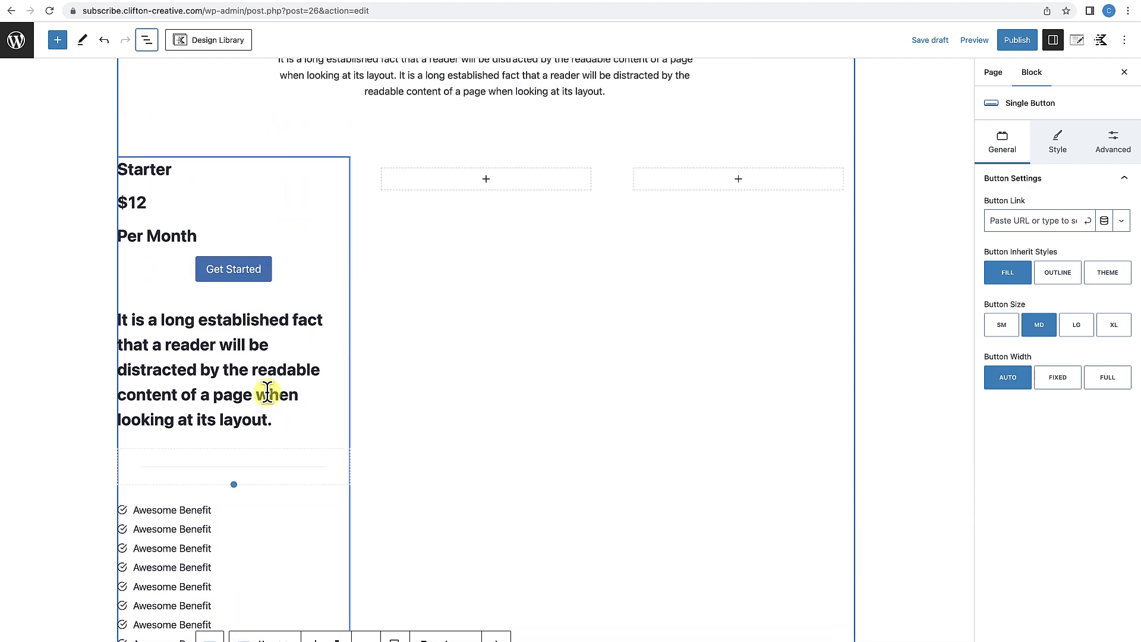
pyautogui.scroll(-1, 268, 392)
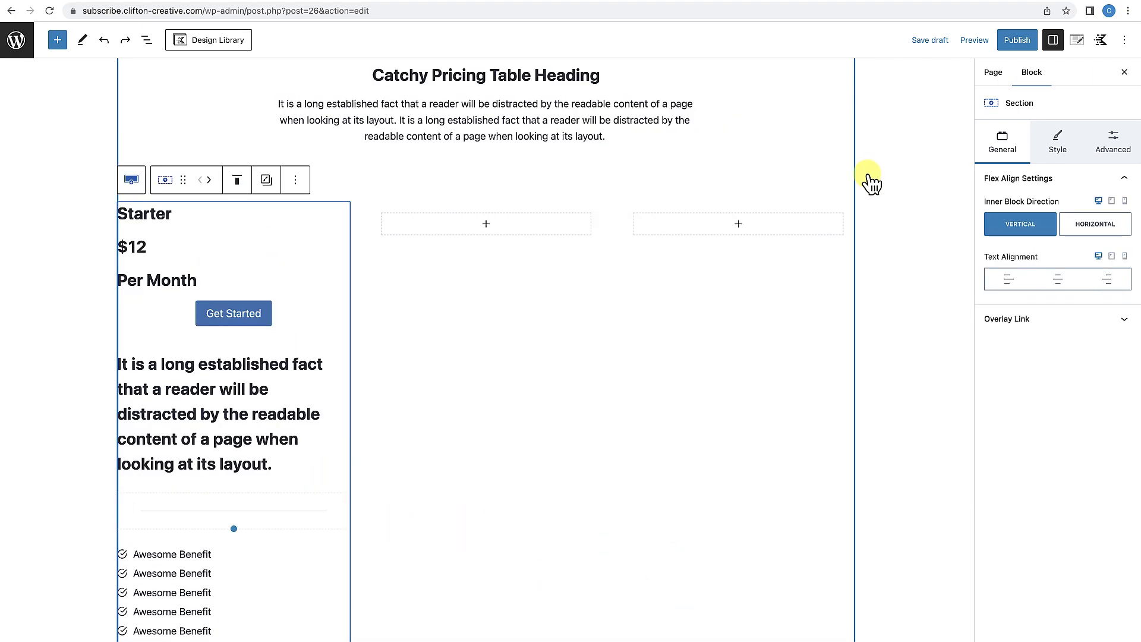
# Center the "Starter" text, set its font size to MD and its letter case to uppercase.
pyautogui.click(136, 215)
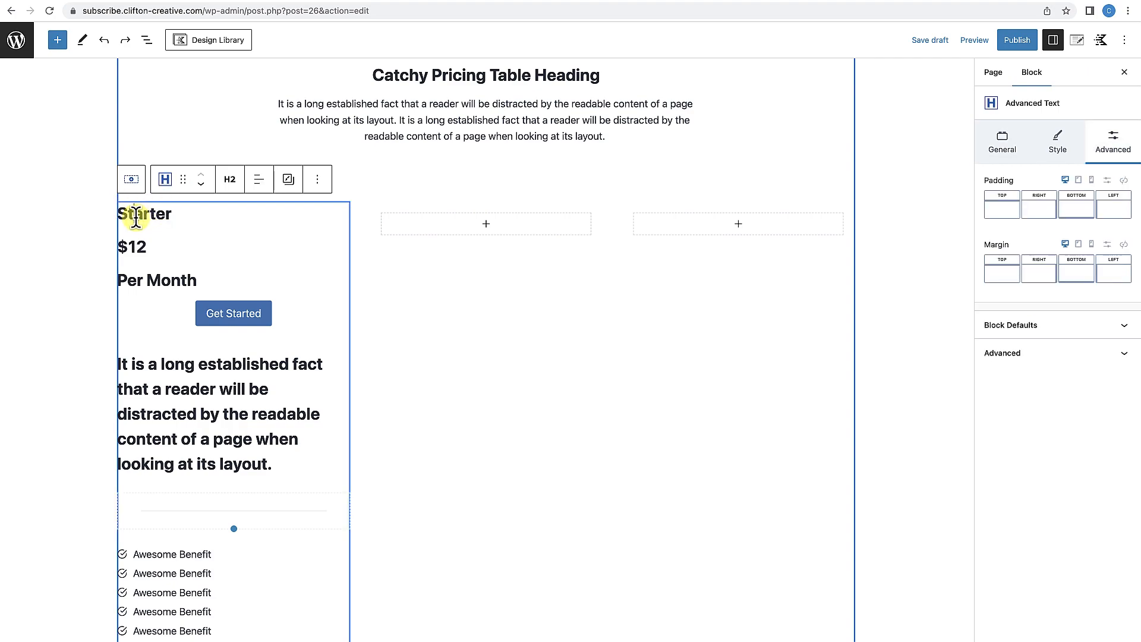
pyautogui.click(261, 189)
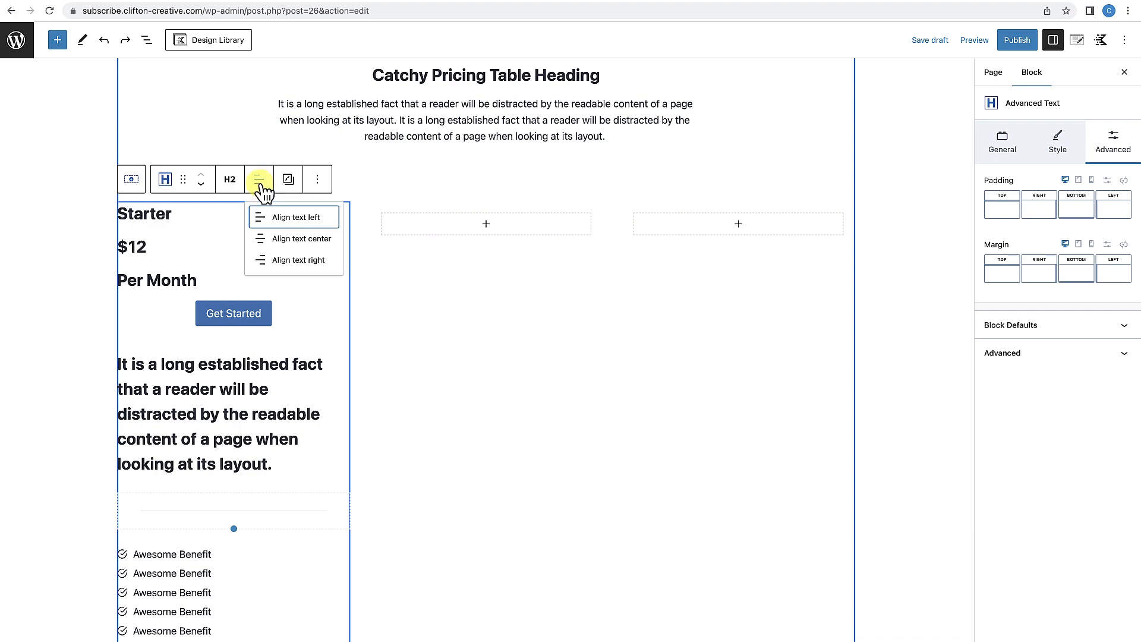
pyautogui.click(282, 238)
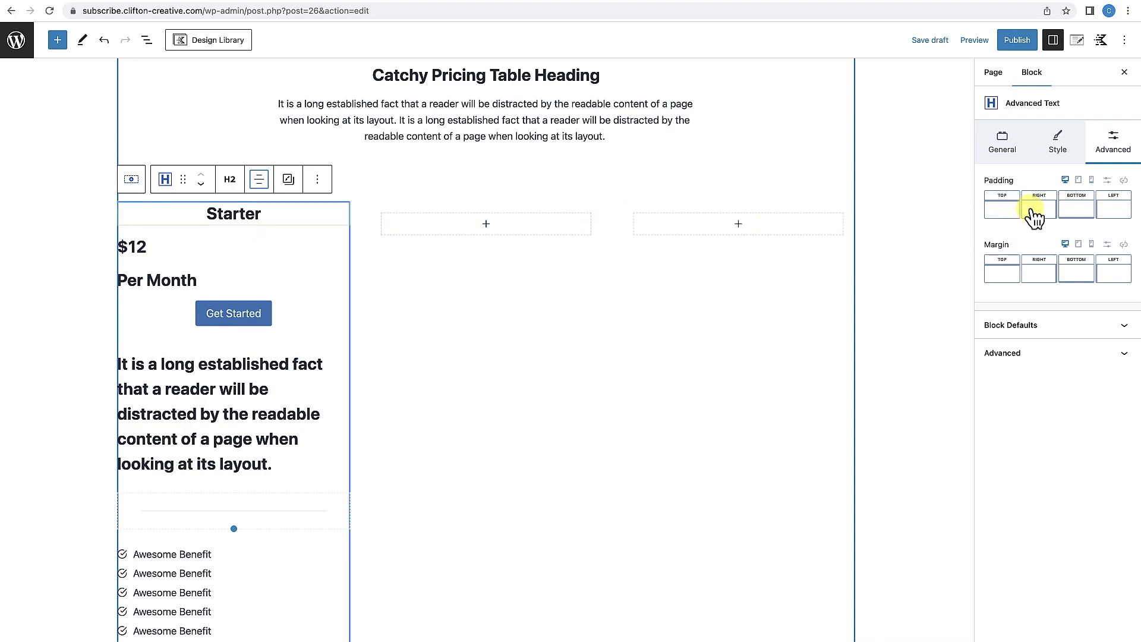
pyautogui.click(1061, 159)
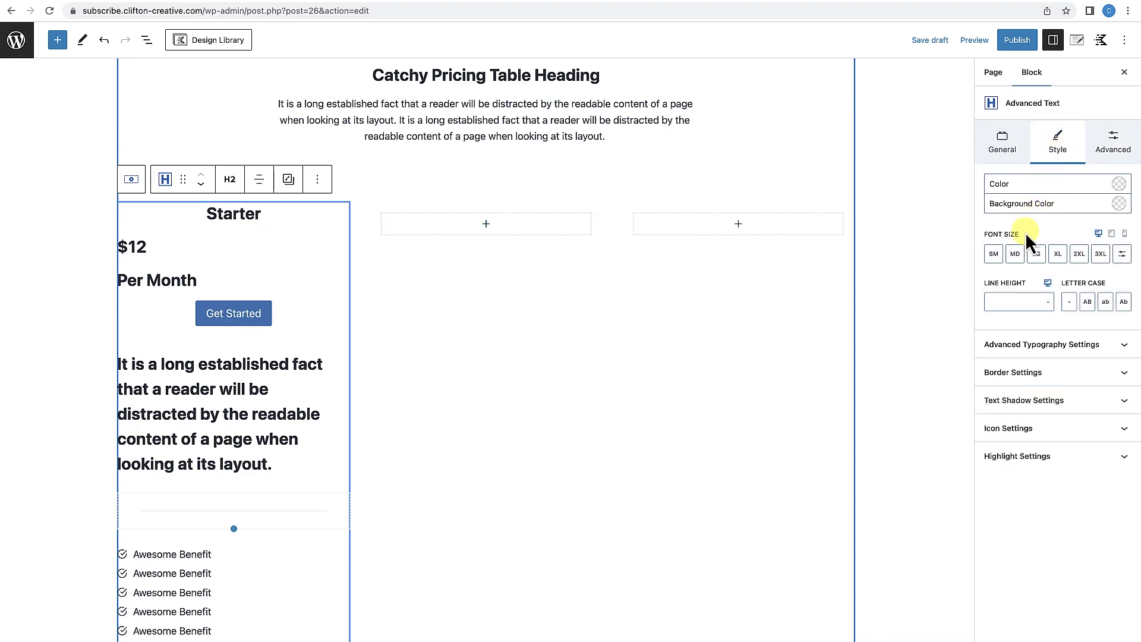
pyautogui.click(1015, 257)
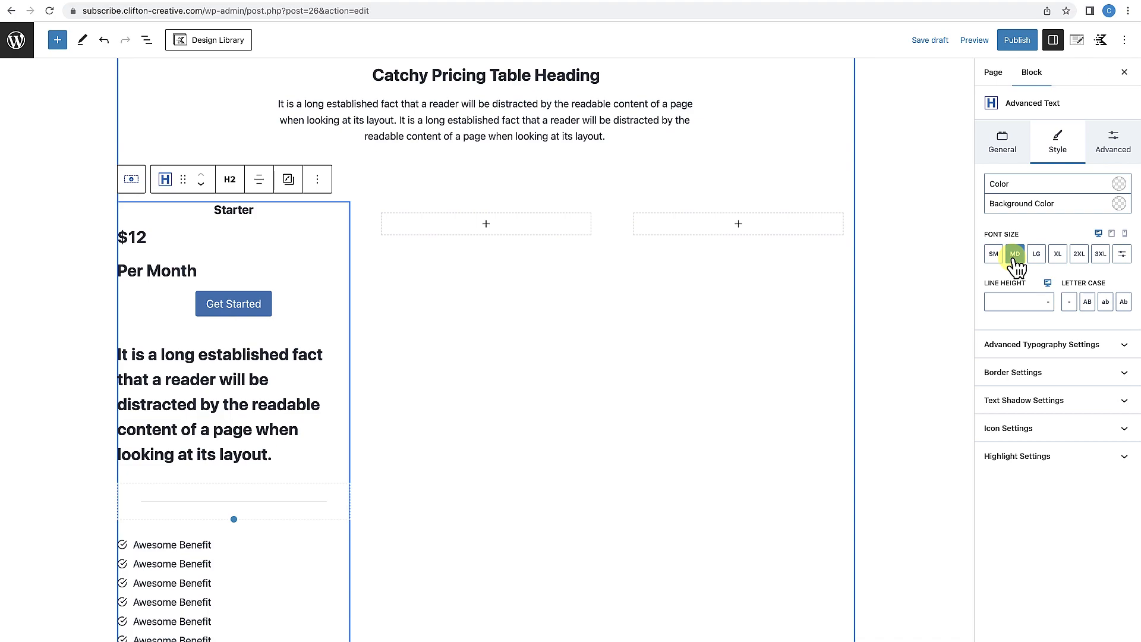
pyautogui.click(1088, 303)
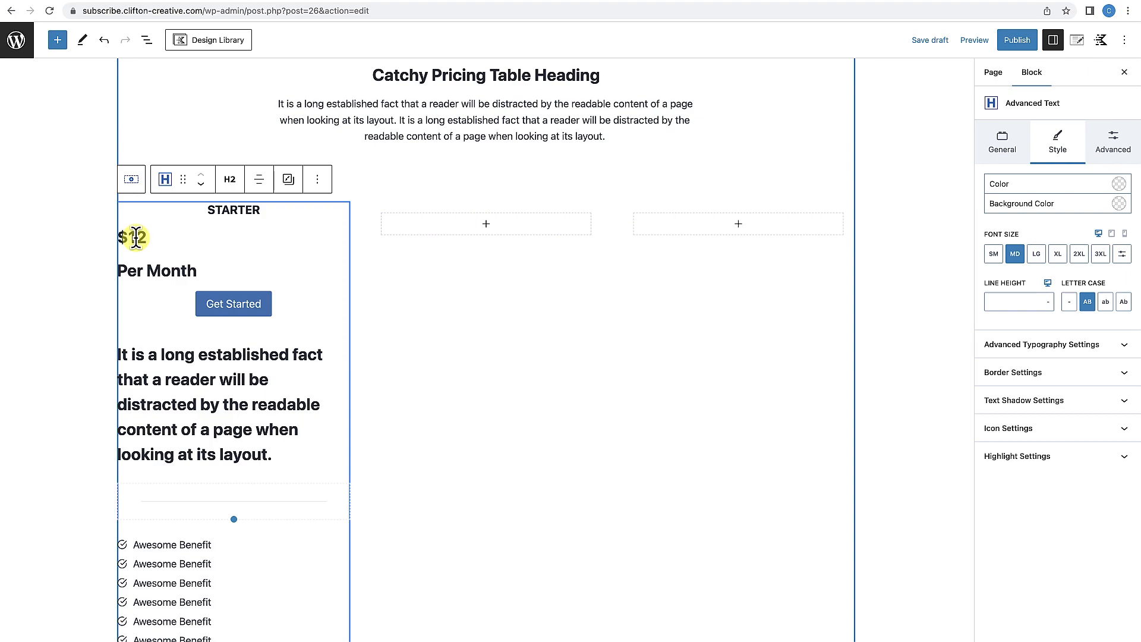
# Center the "$12" price text, set its font size to 2XL and its line height to 1 em.
pyautogui.click(135, 237)
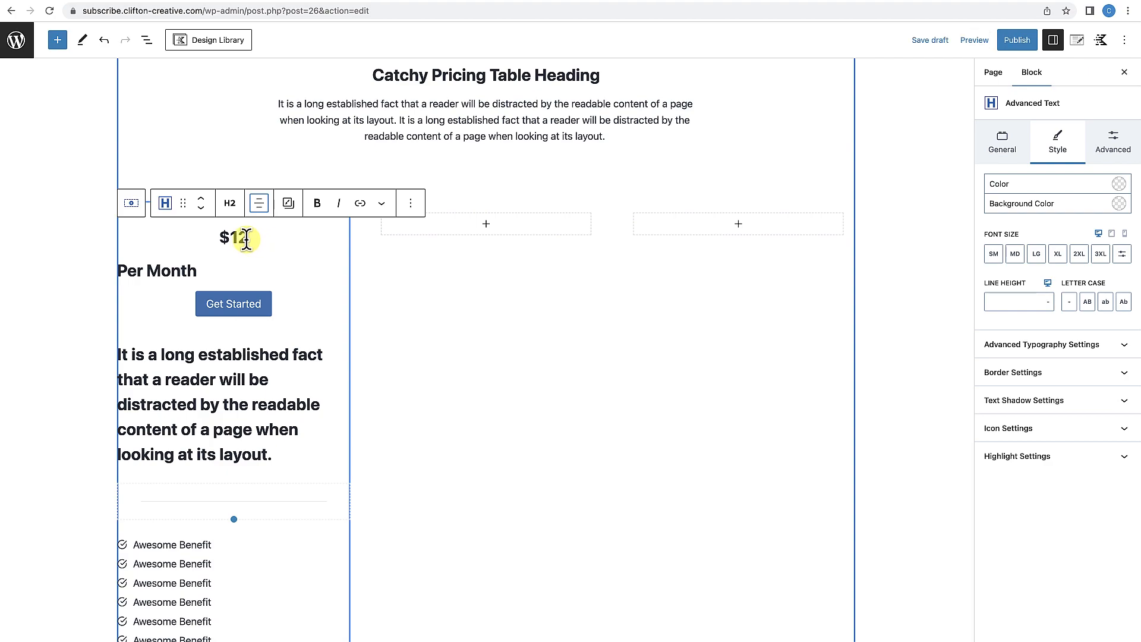
pyautogui.click(1079, 255)
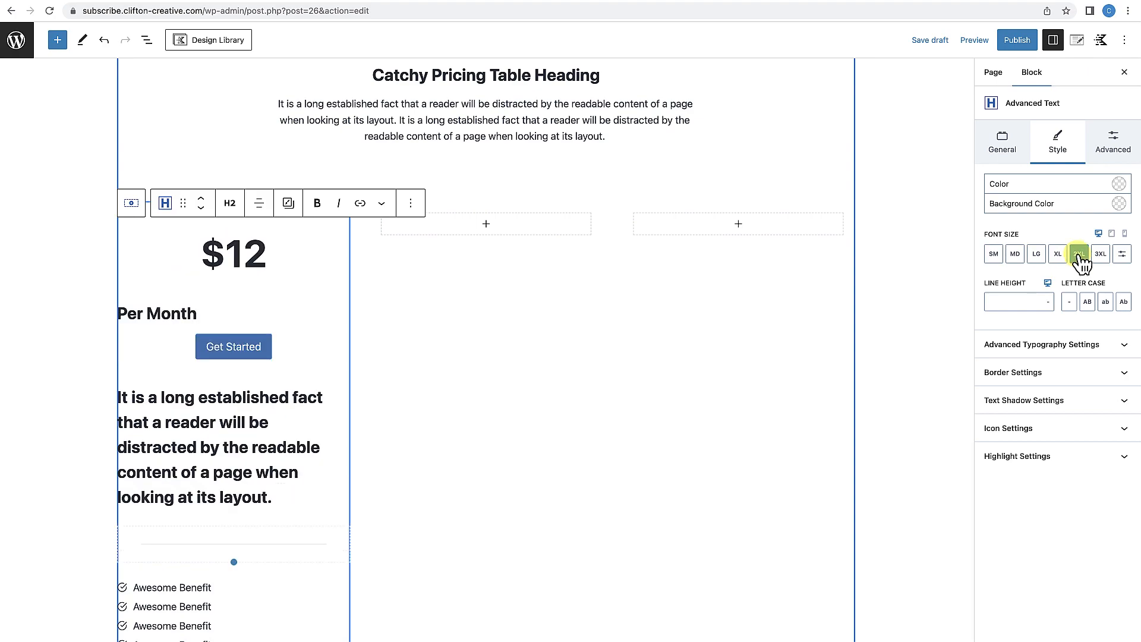
pyautogui.click(1048, 302)
pyautogui.click(1050, 325)
pyautogui.click(1002, 305)
pyautogui.write('1')
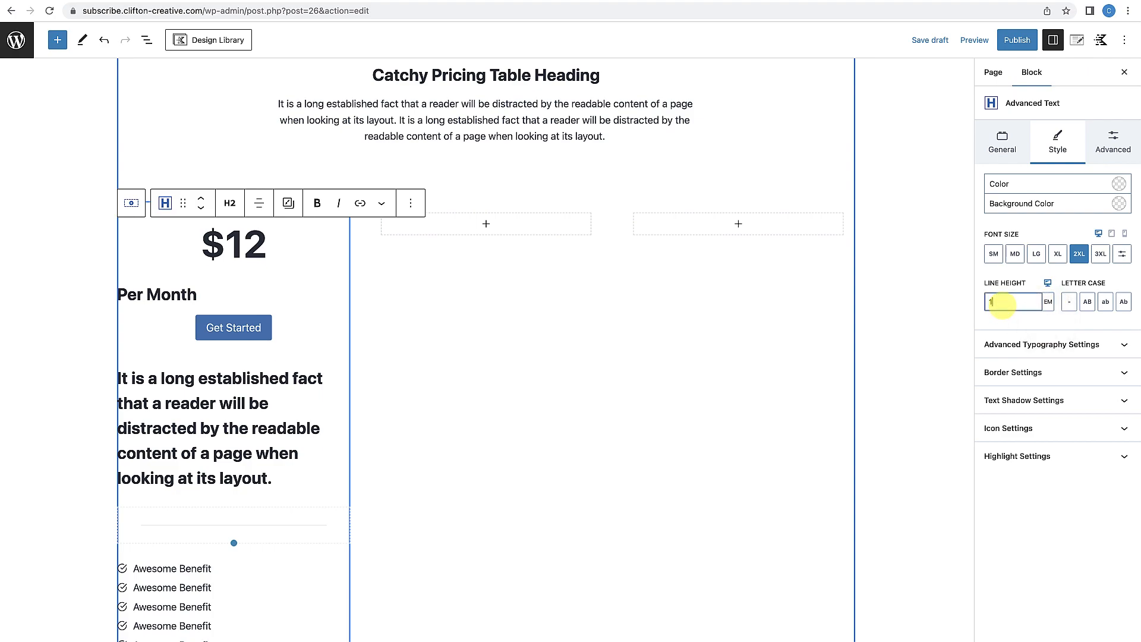
# Change the "Per Month" text's tag to div, set its font size to MD and center it.
pyautogui.click(157, 294)
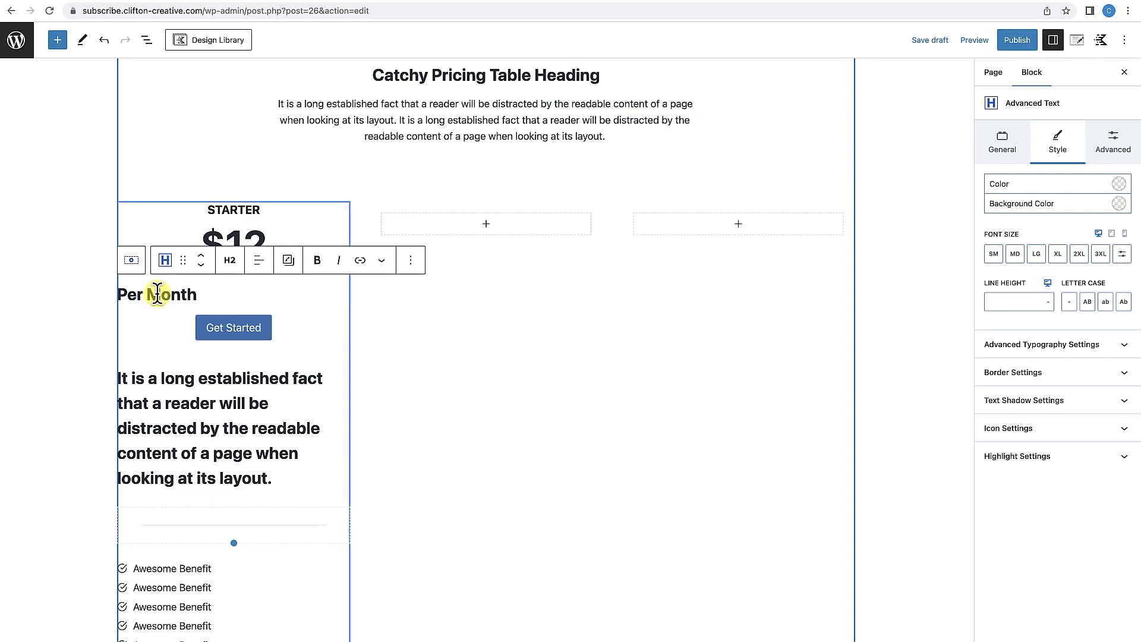
pyautogui.click(237, 263)
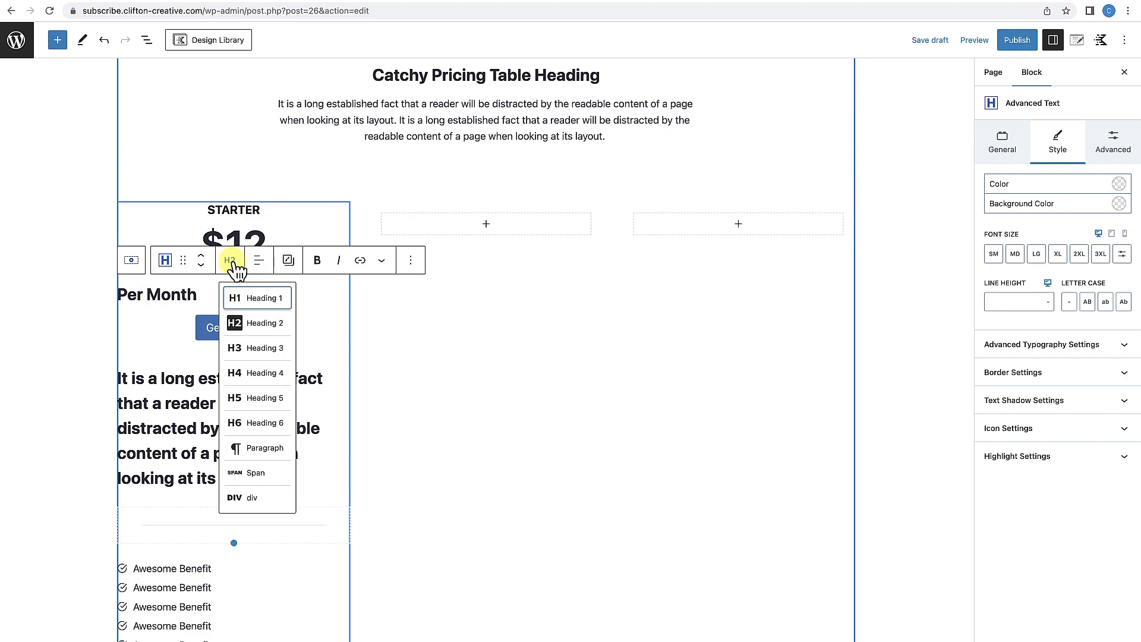
pyautogui.click(250, 498)
pyautogui.click(156, 292)
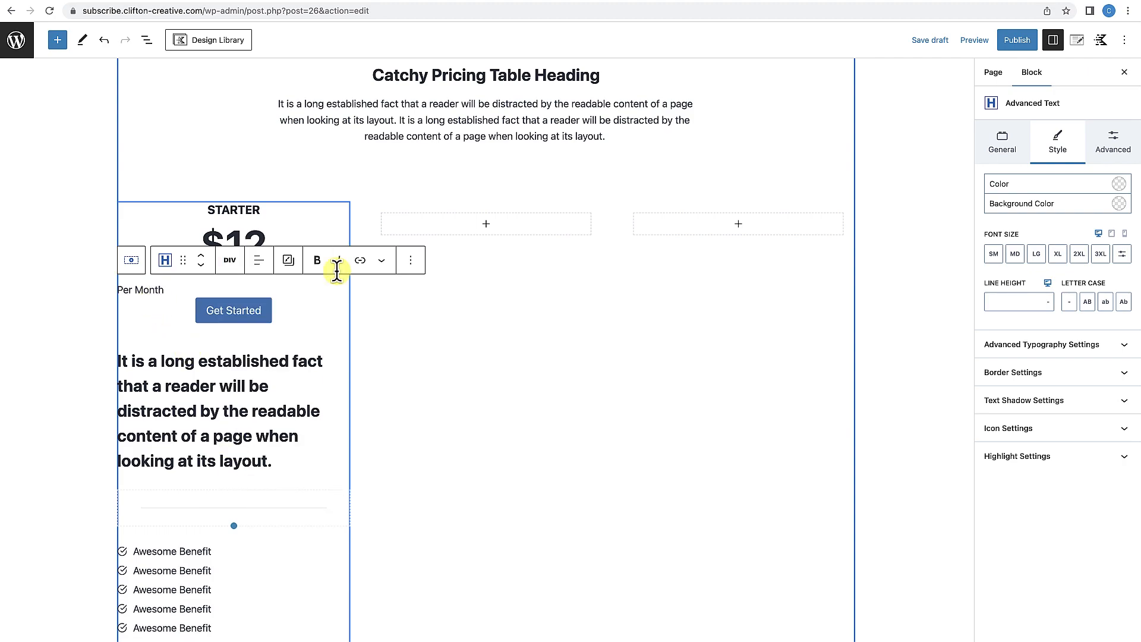
pyautogui.click(1015, 254)
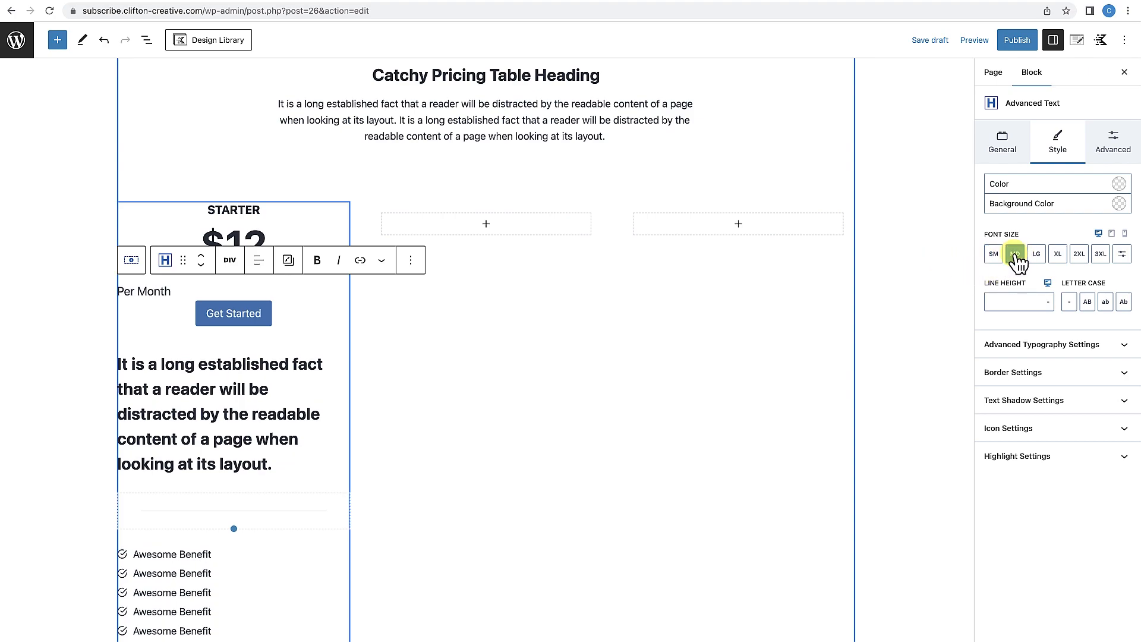
pyautogui.click(258, 261)
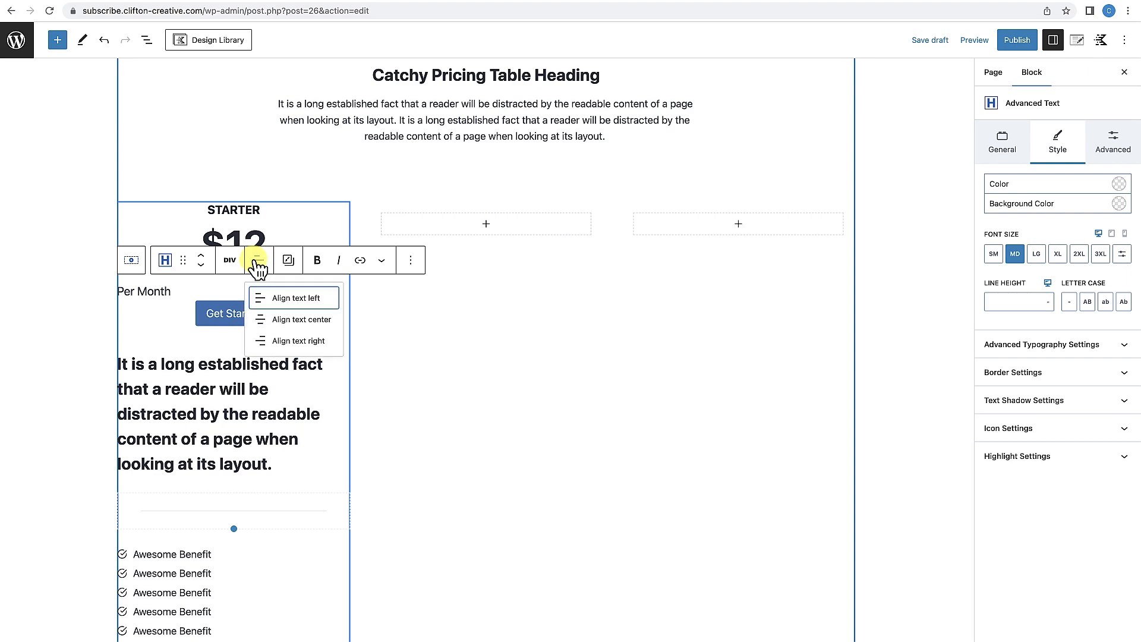
pyautogui.click(285, 324)
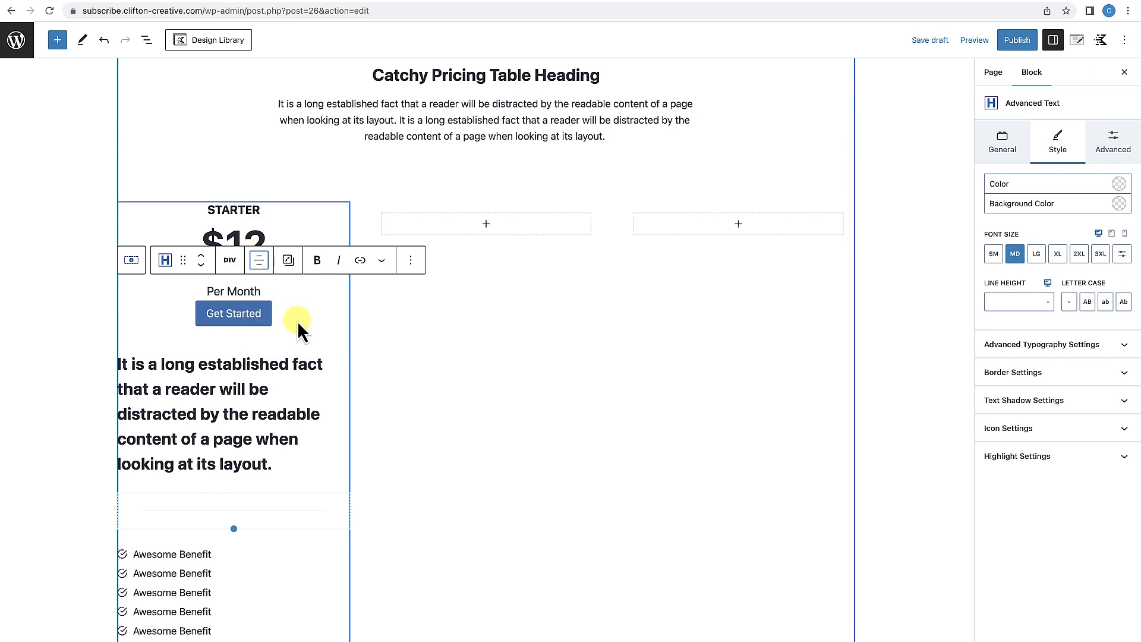
pyautogui.click(297, 322)
# Set the bottom margin of the "$12" price text to None.
pyautogui.click(331, 207)
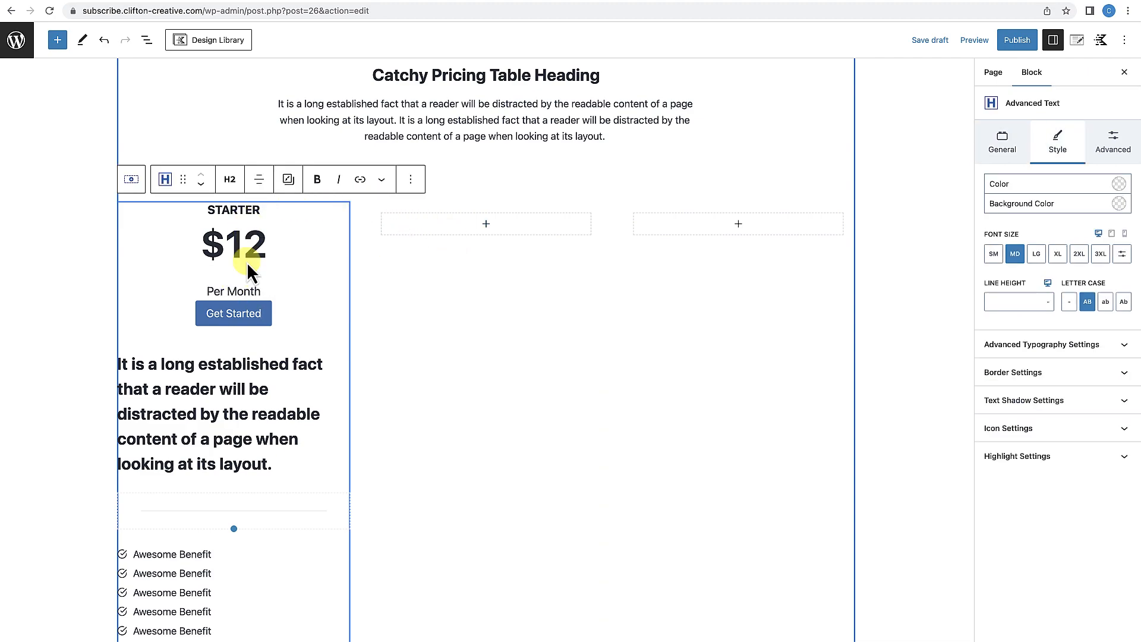
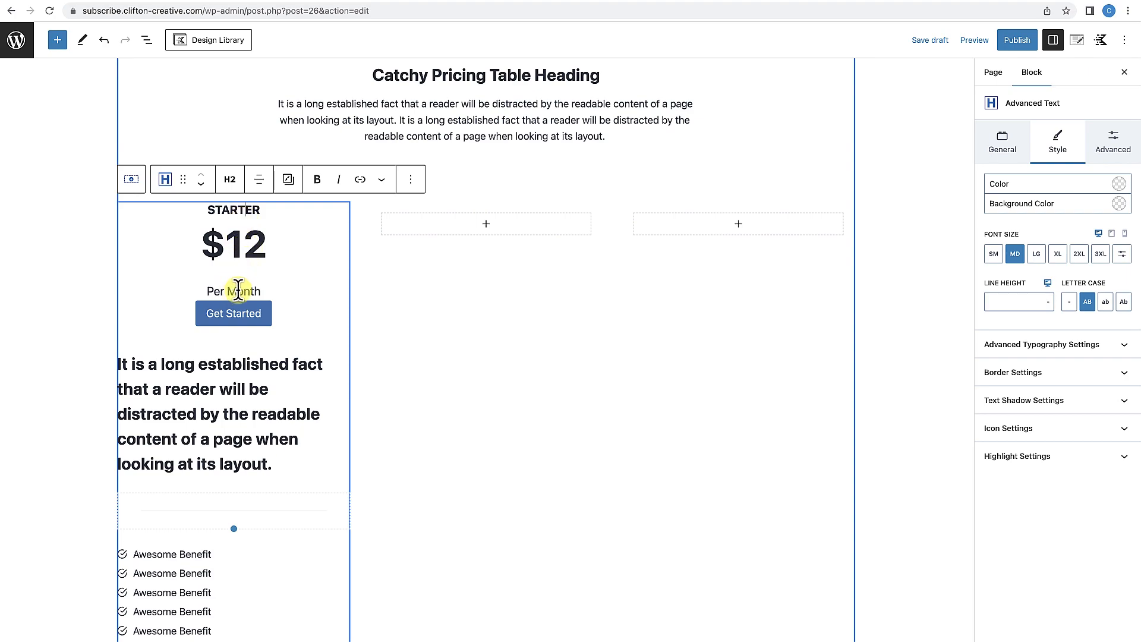
pyautogui.click(242, 255)
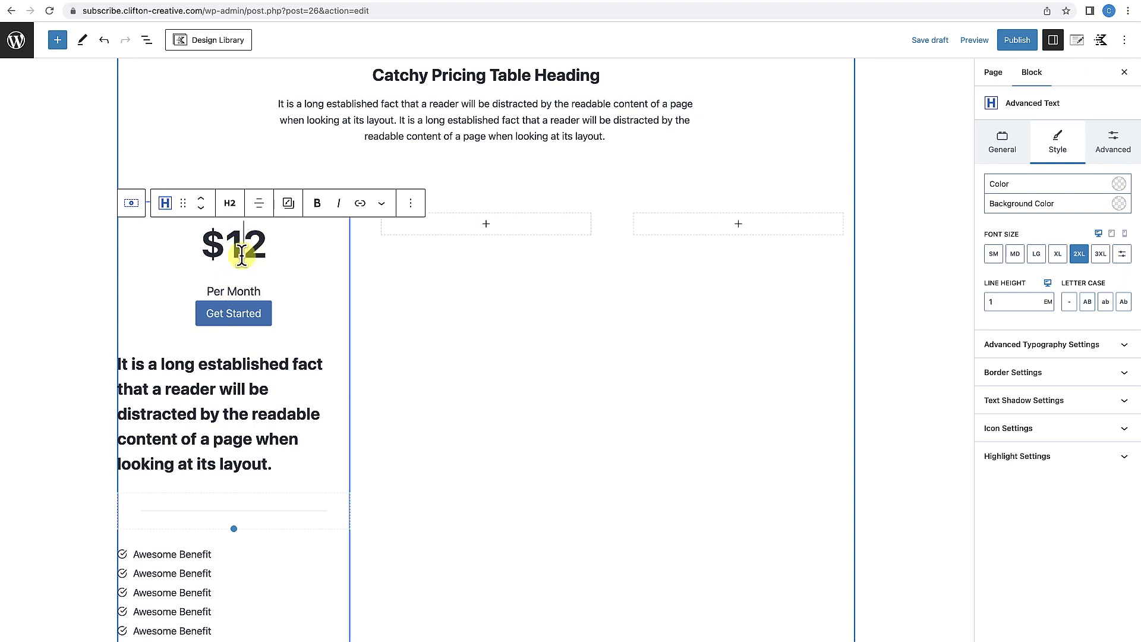
pyautogui.click(239, 289)
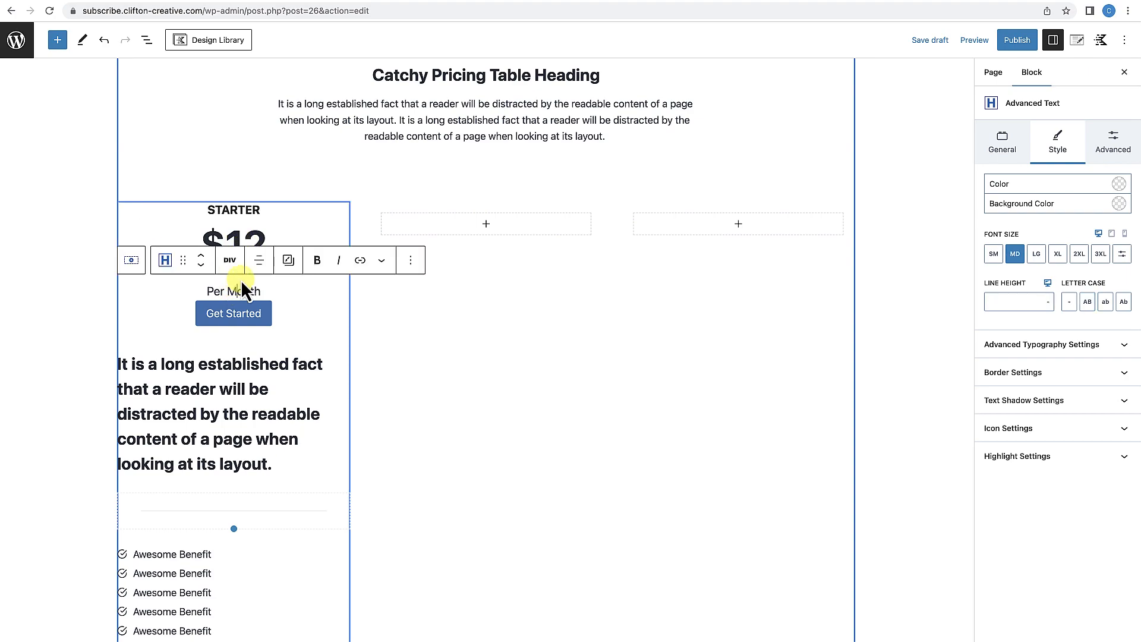
pyautogui.click(247, 237)
pyautogui.click(244, 250)
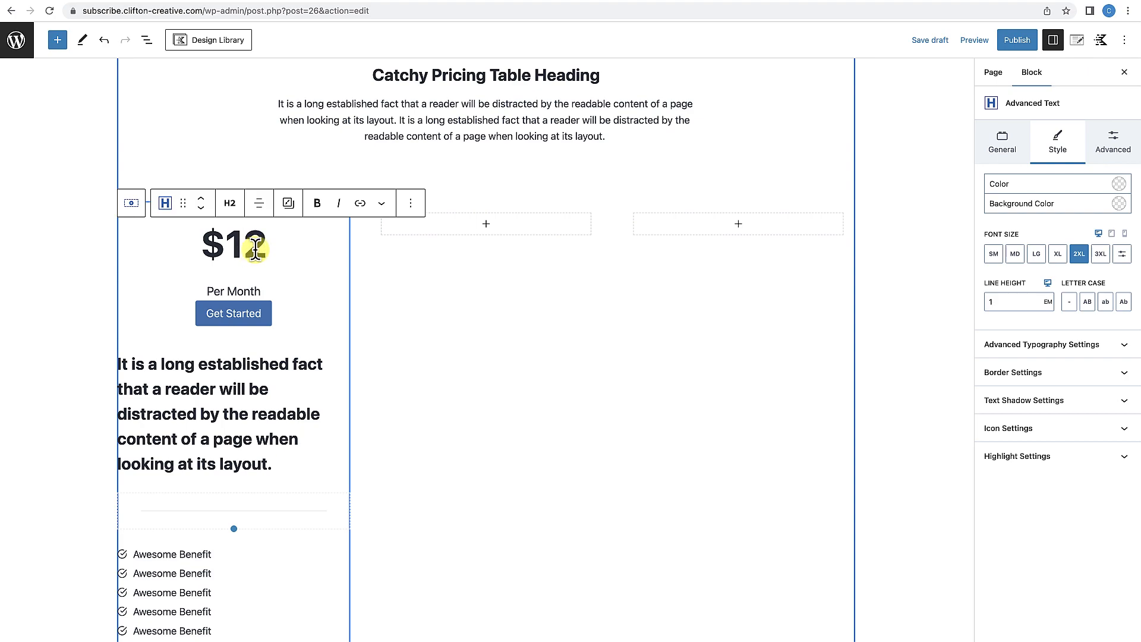
pyautogui.click(1107, 148)
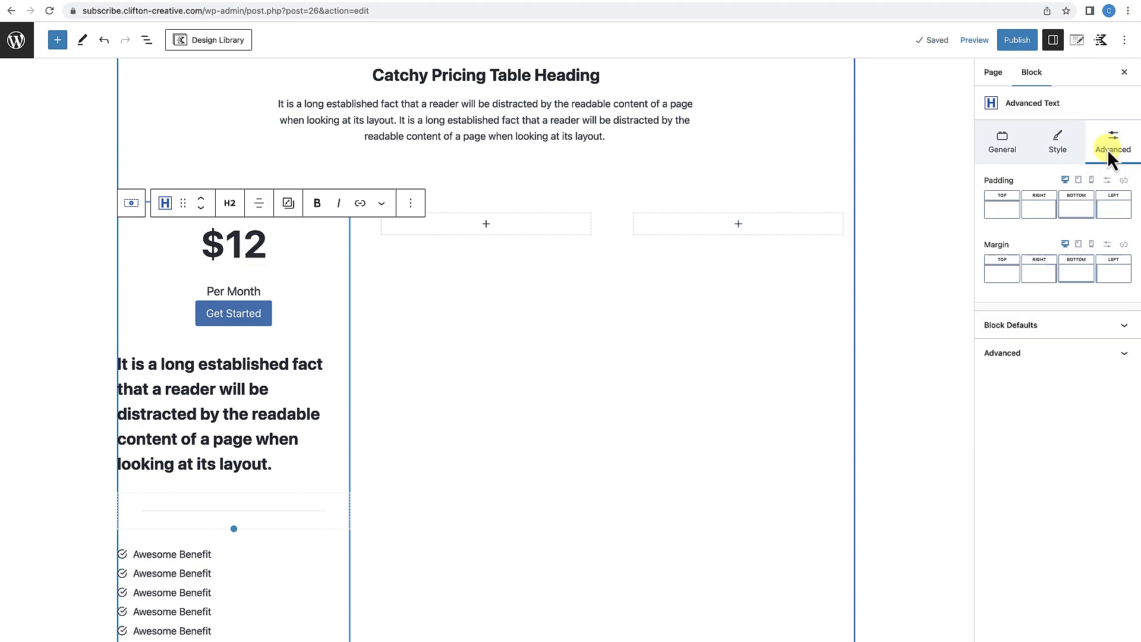
pyautogui.click(1073, 277)
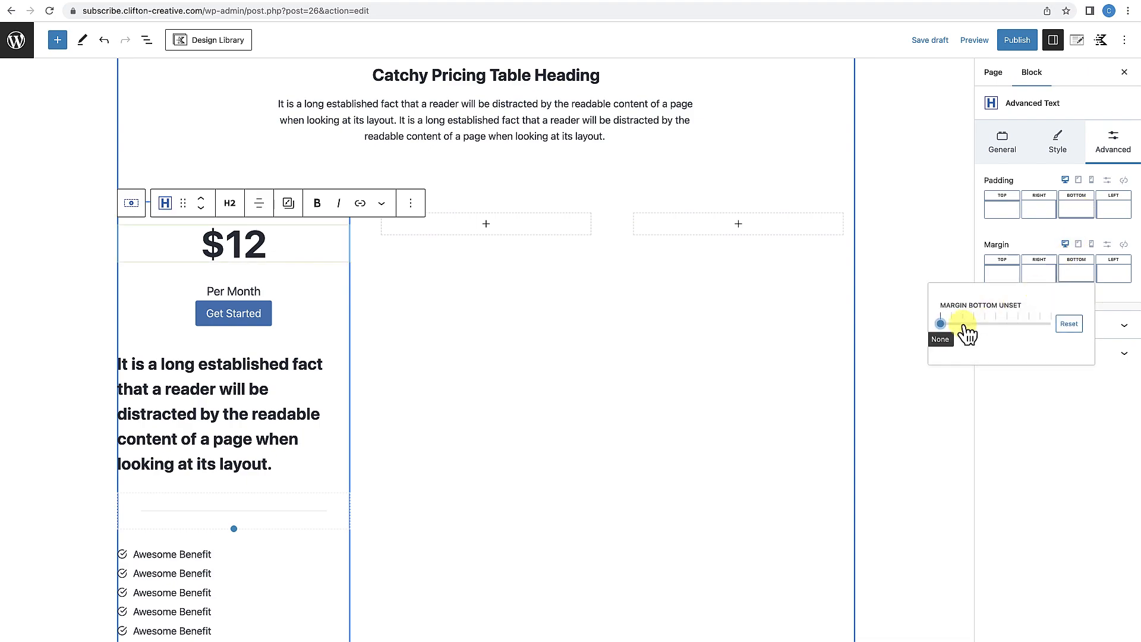
pyautogui.moveTo(941, 327)
pyautogui.mouseDown()
pyautogui.moveTo(1014, 334)
pyautogui.moveTo(925, 332)
pyautogui.mouseUp()
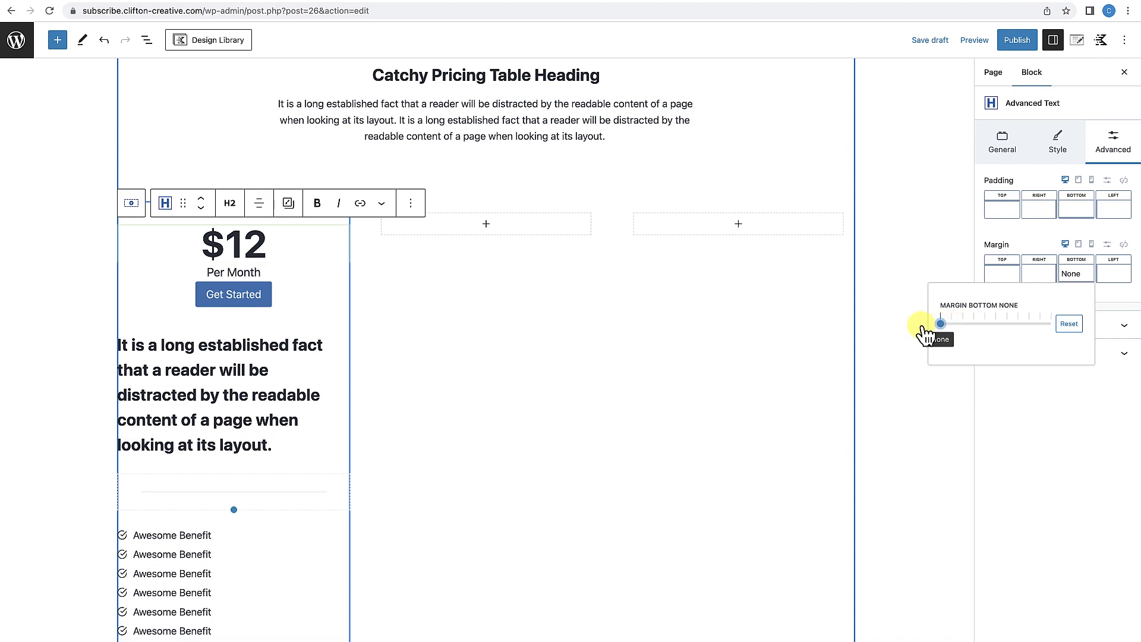
# Set the bottom margin of the "Per Month" text to LG.
pyautogui.click(251, 272)
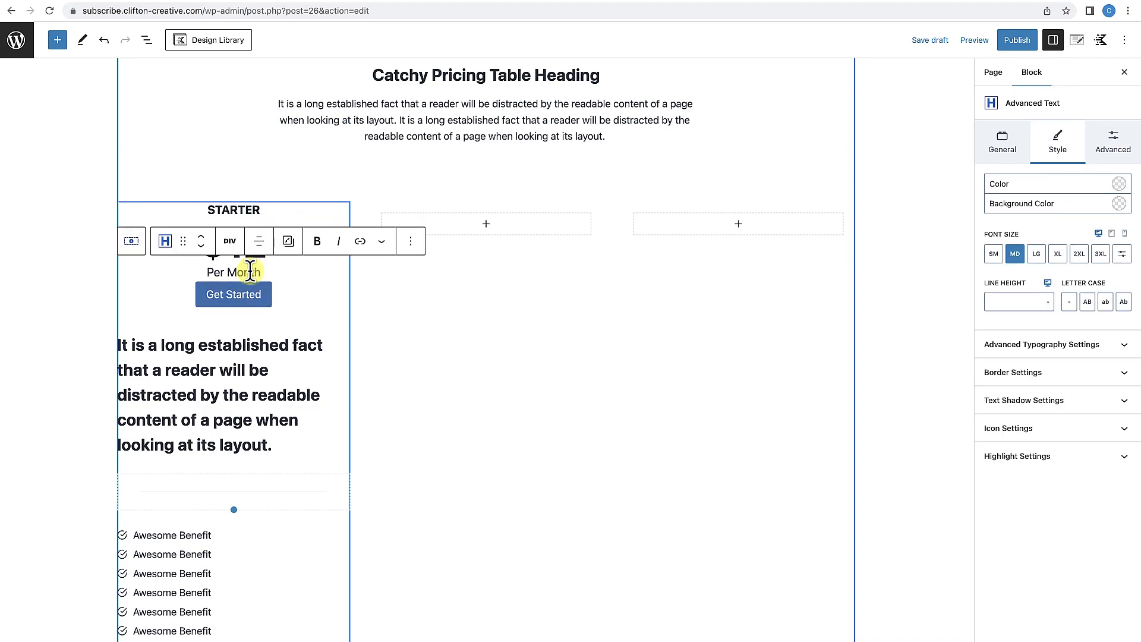
pyautogui.click(1114, 143)
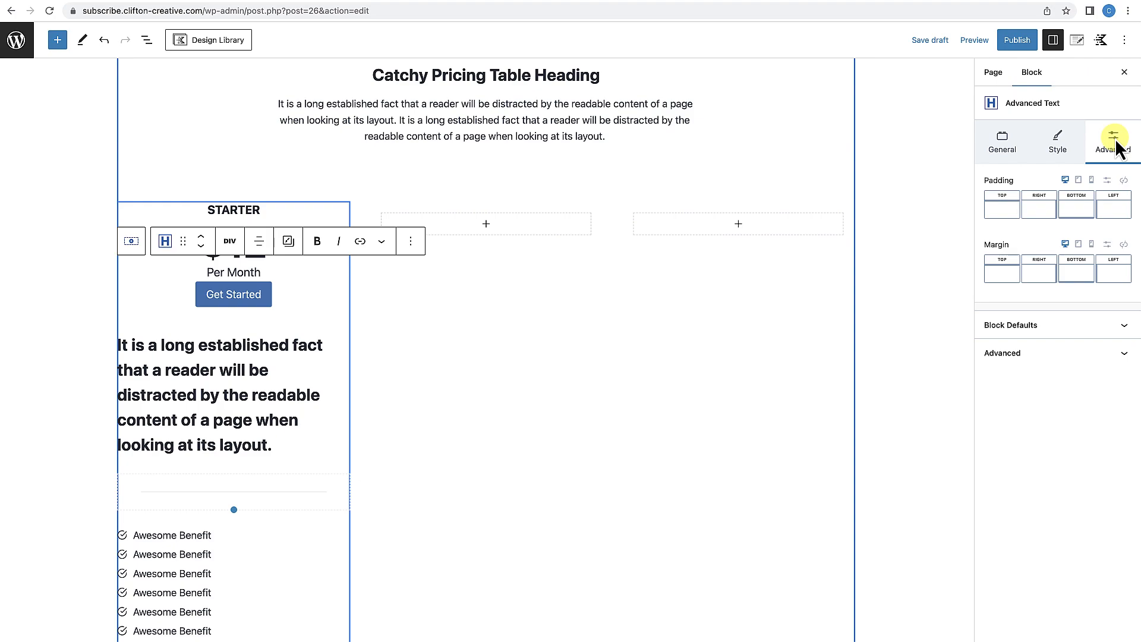
pyautogui.click(1077, 270)
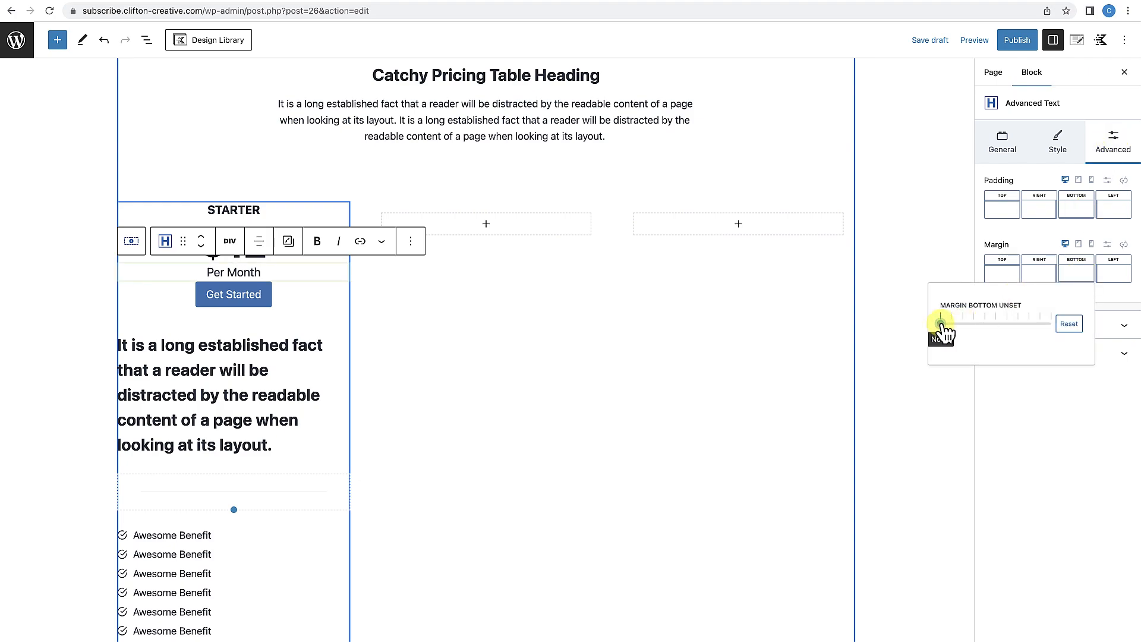
pyautogui.moveTo(947, 324); pyautogui.dragTo(996, 325)
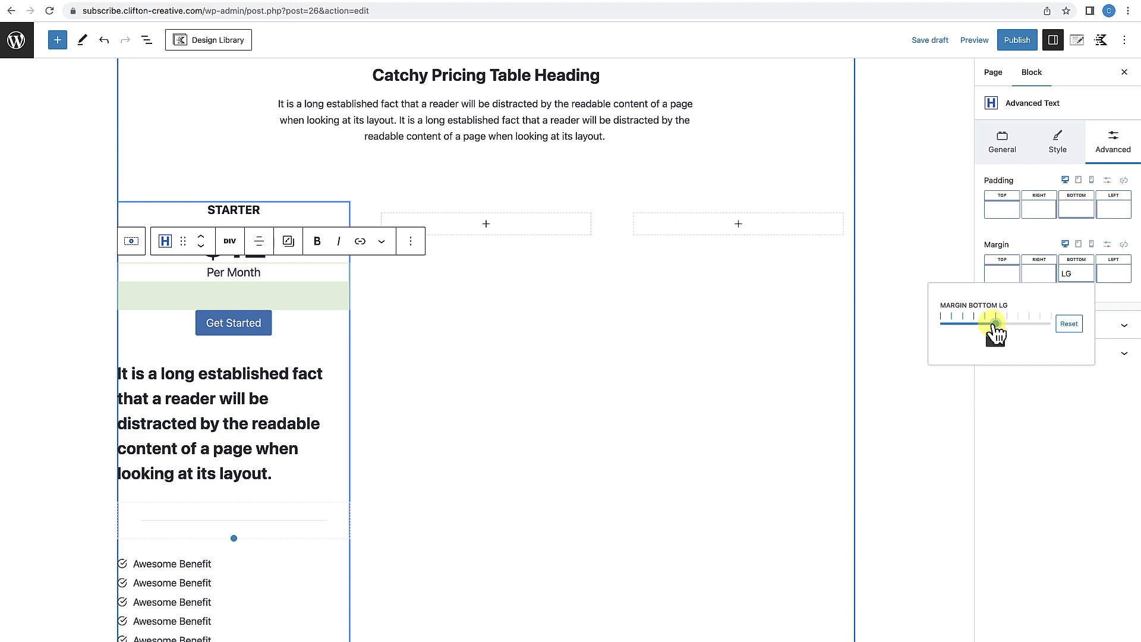
pyautogui.click(324, 333)
pyautogui.click(448, 384)
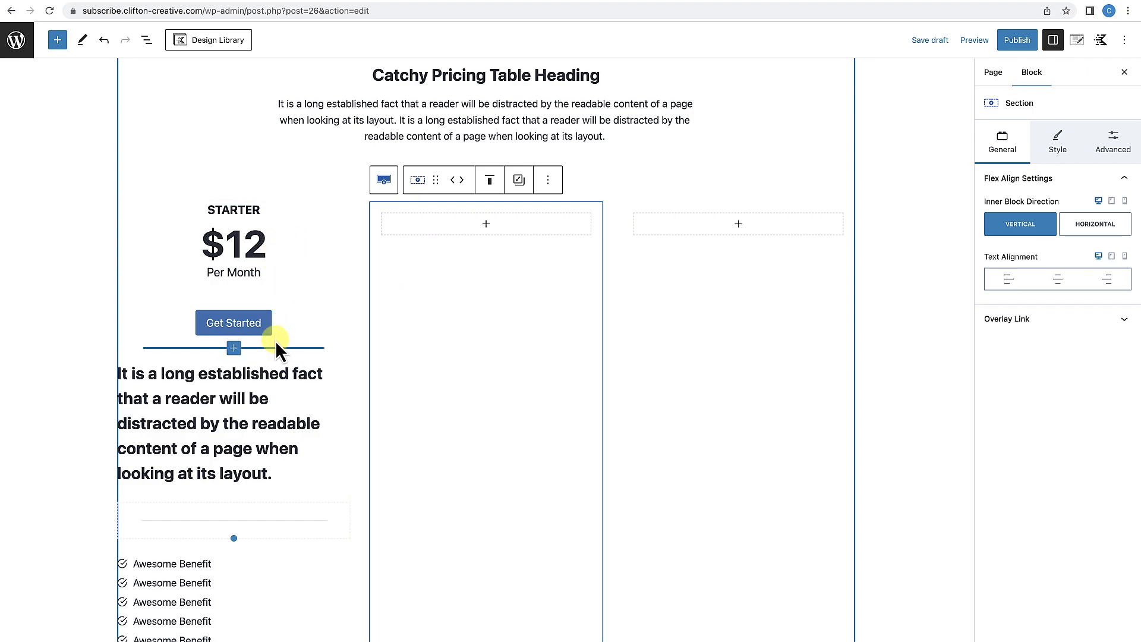
pyautogui.scroll(-1, 276, 340)
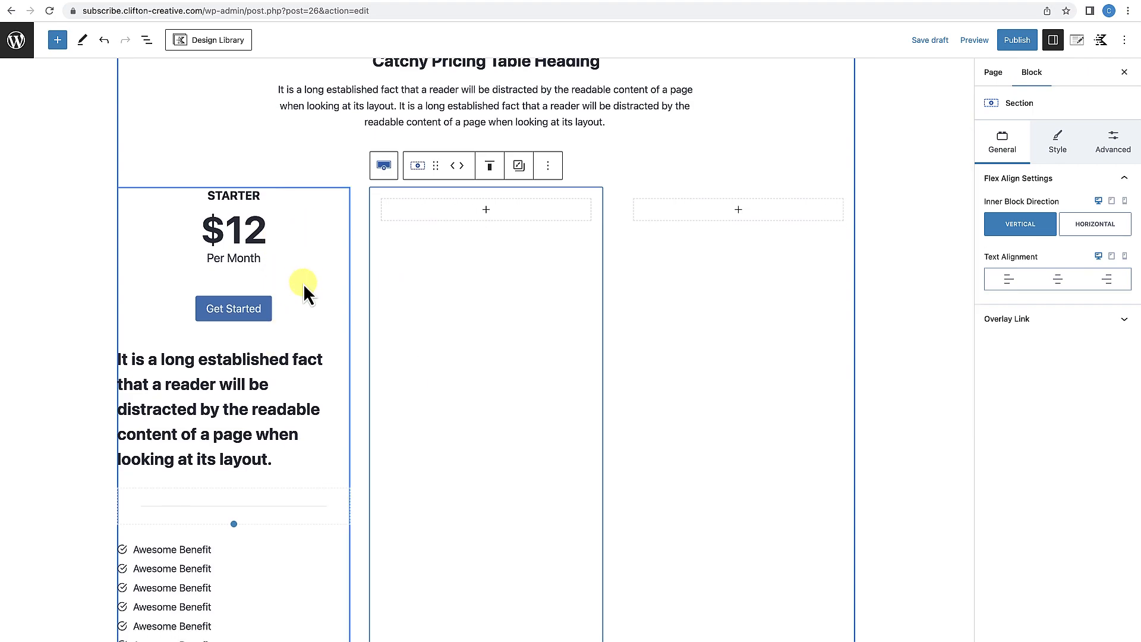
# Give the section holding the Starter plan a 1 px border in the palette's light gray.
pyautogui.click(348, 191)
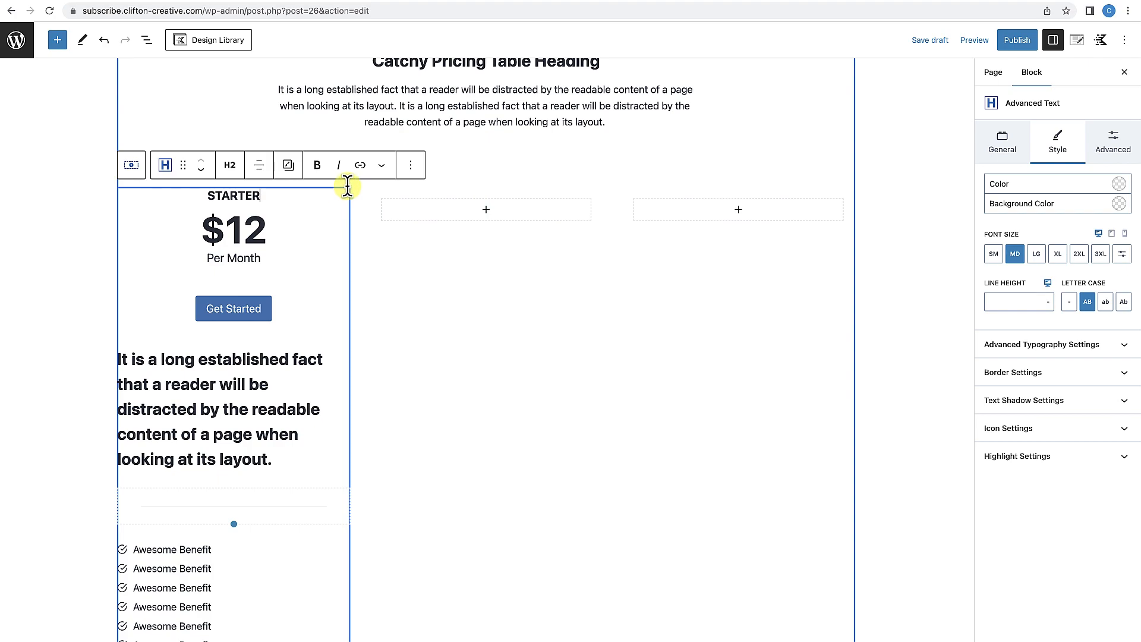
pyautogui.click(333, 357)
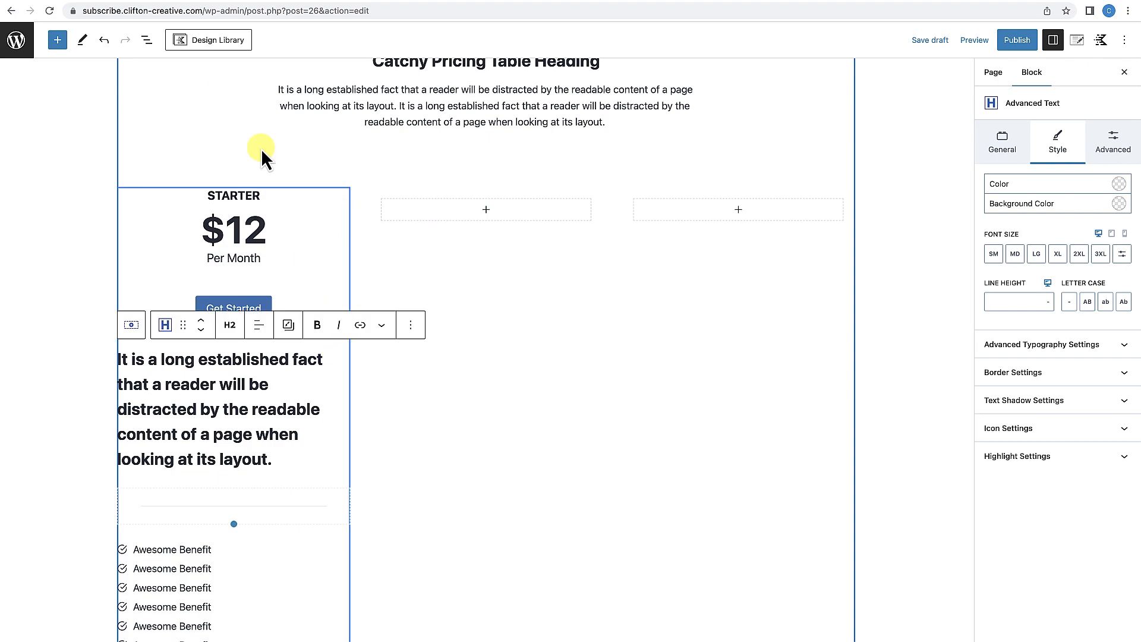
pyautogui.click(148, 40)
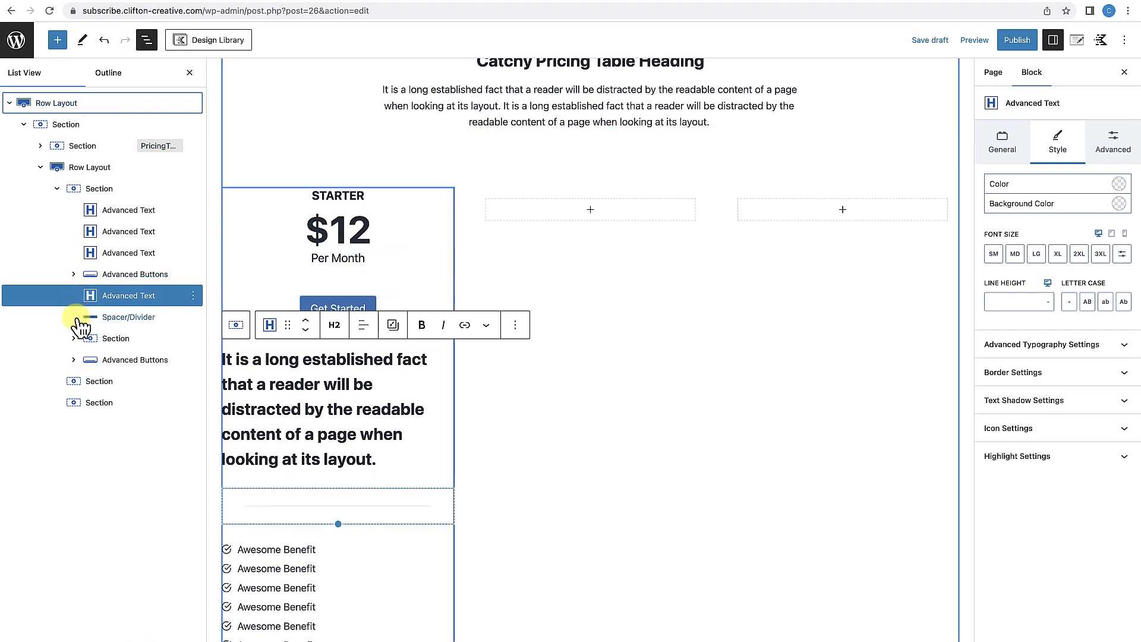
pyautogui.click(100, 191)
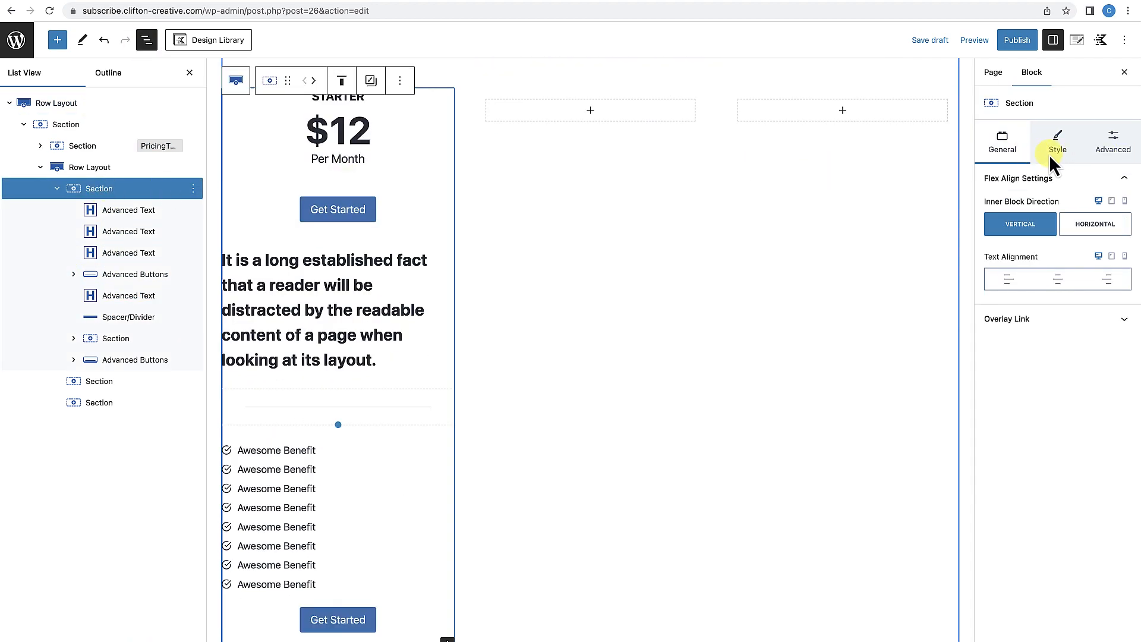
pyautogui.click(1057, 138)
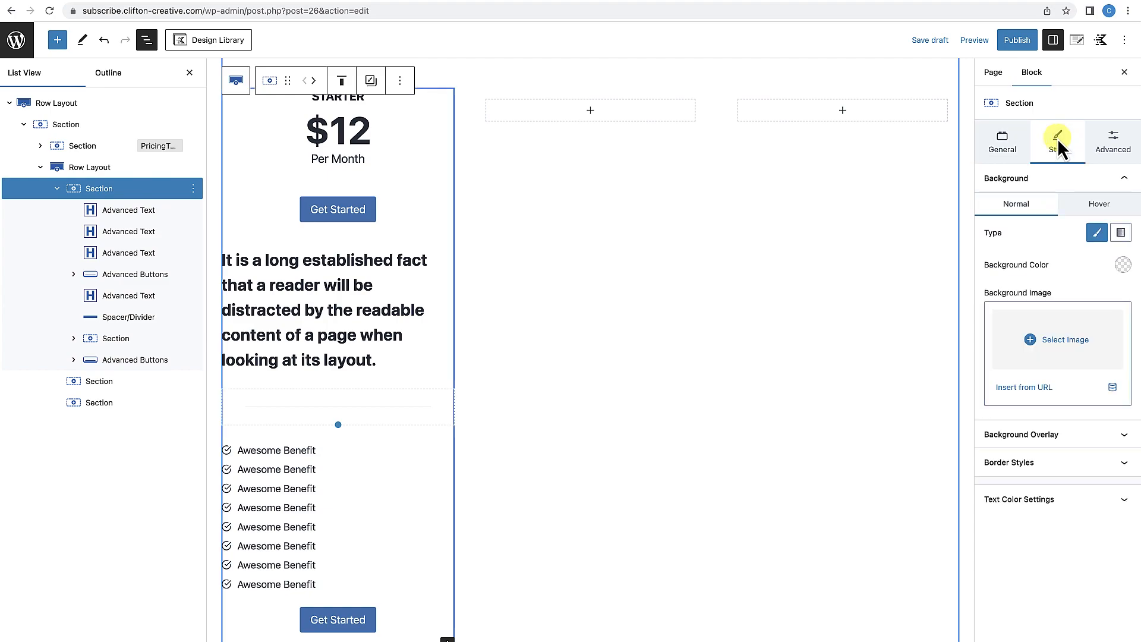
pyautogui.click(1033, 467)
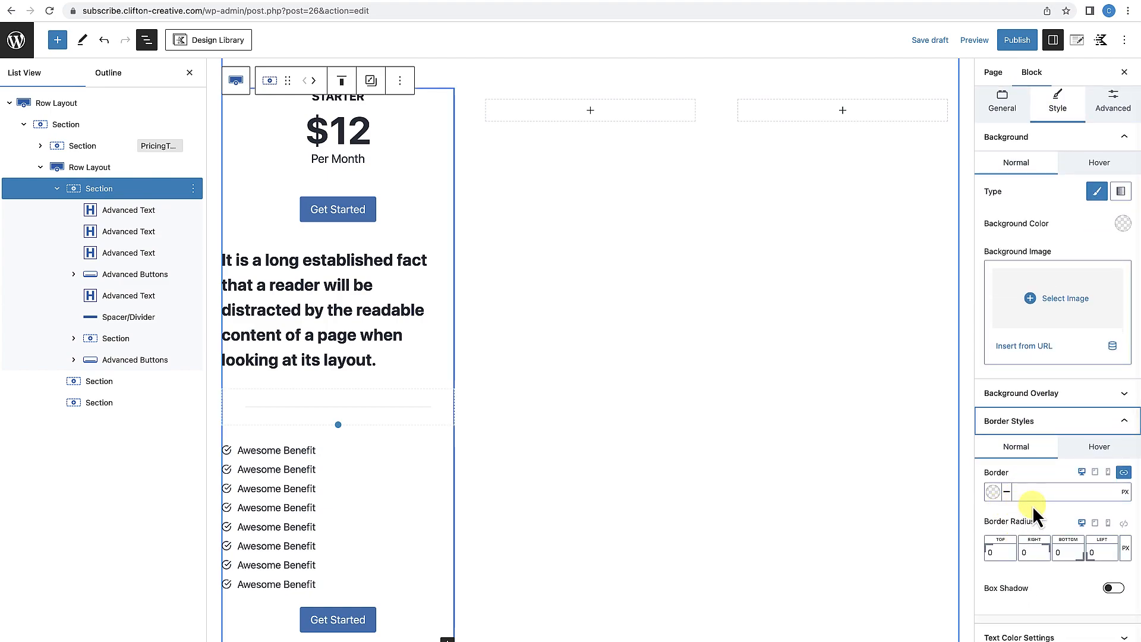
pyautogui.click(1026, 495)
pyautogui.write('1')
pyautogui.click(994, 494)
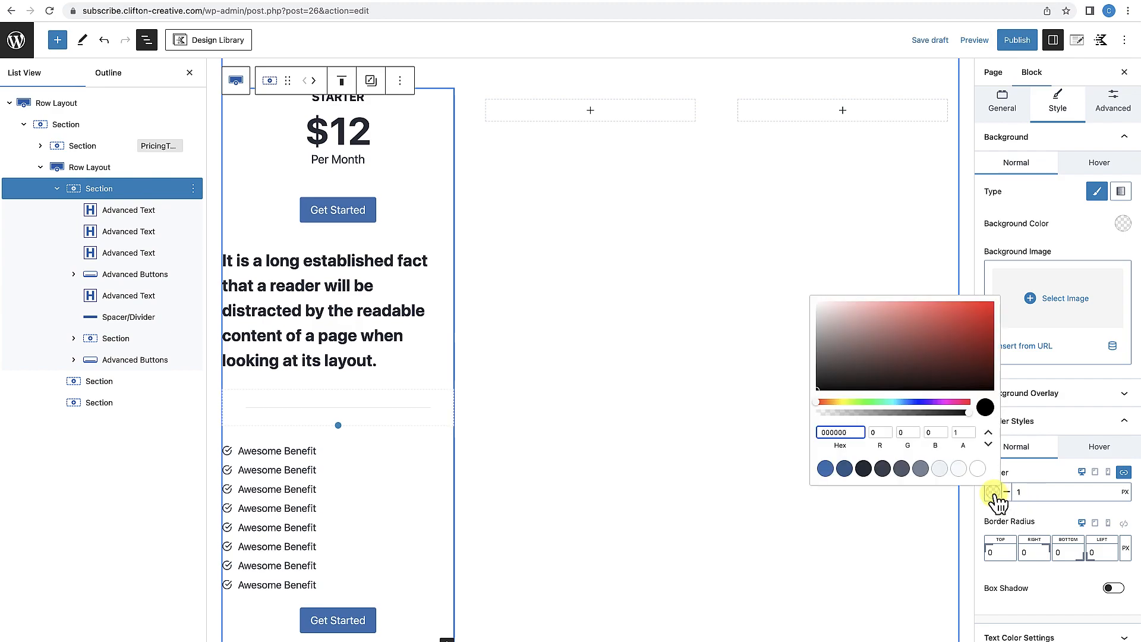
pyautogui.click(939, 469)
pyautogui.click(634, 393)
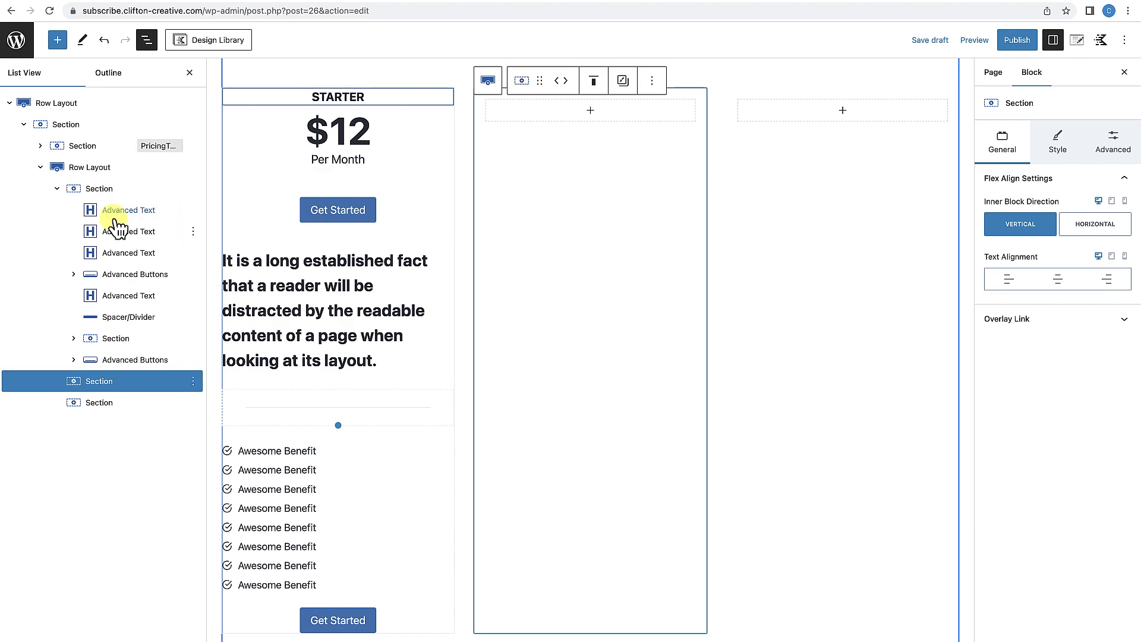
# Set the border width of the Starter plan's section to 2 px.
pyautogui.click(109, 190)
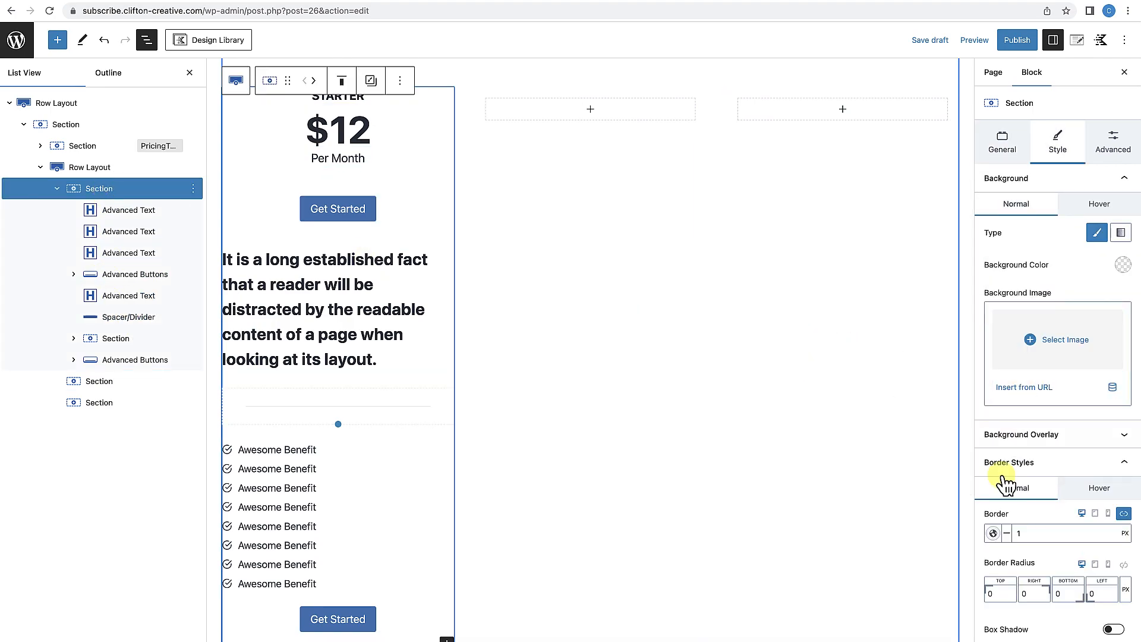
pyautogui.scroll(-1, 1004, 487)
pyautogui.click(1019, 492)
pyautogui.press('BackSpace')
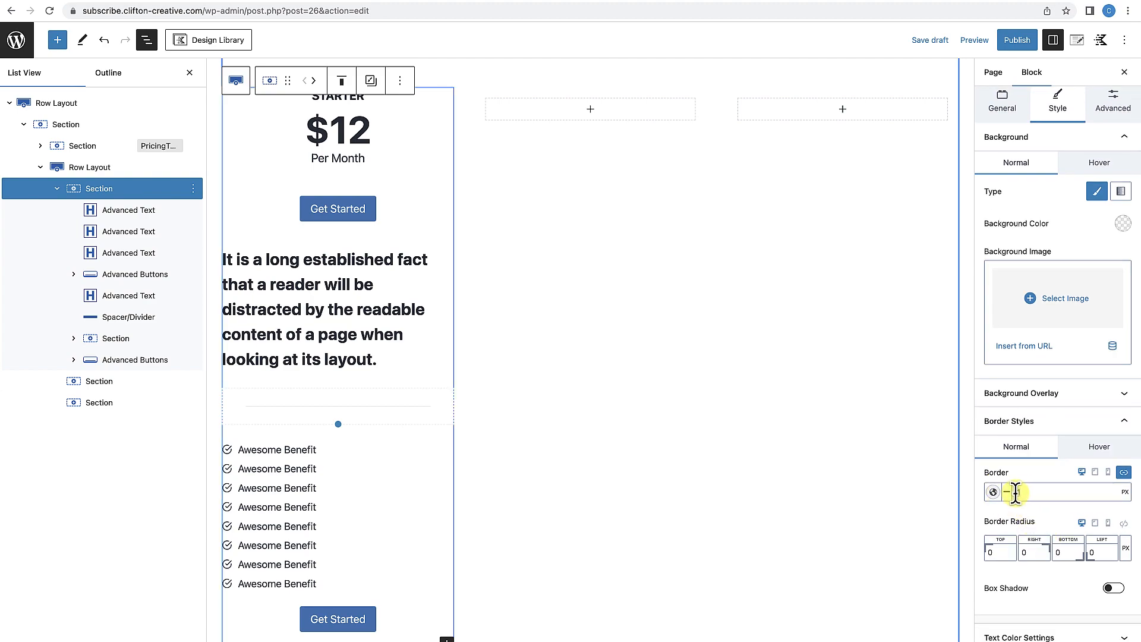
pyautogui.write('2')
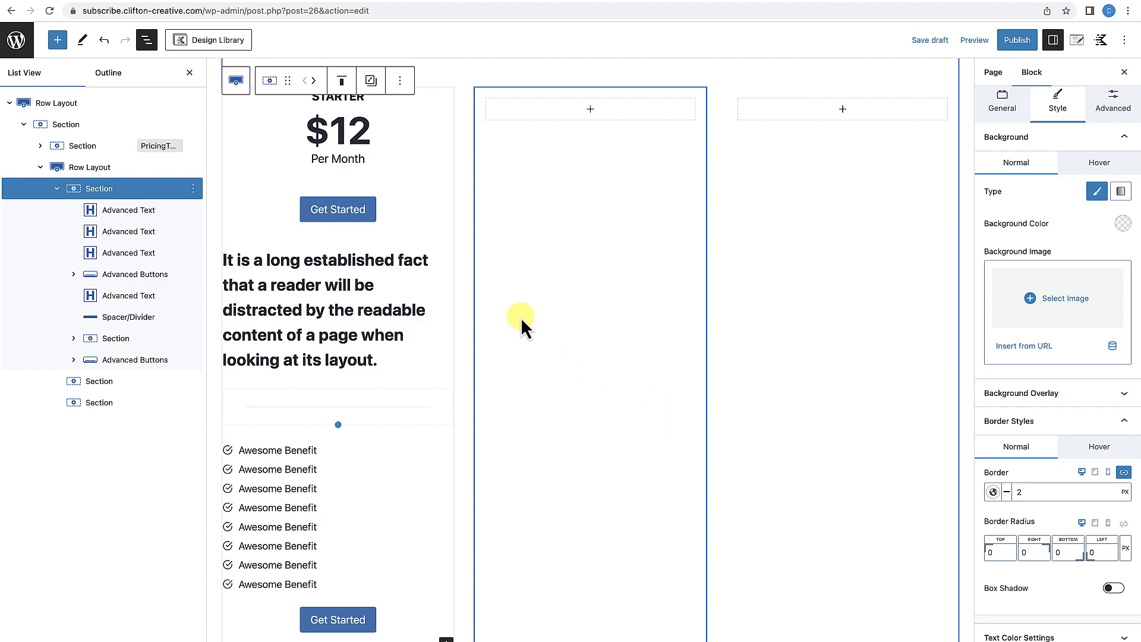
pyautogui.moveTo(466, 223)
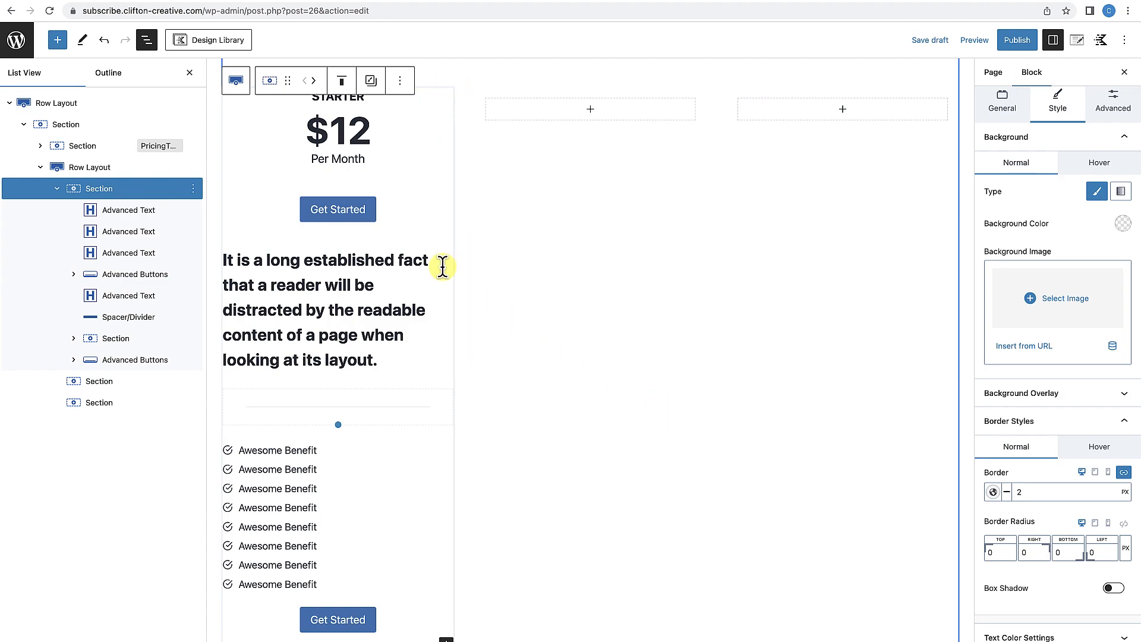
# Set the Starter section's padding to Small 24px on all sides and hide the block list view.
pyautogui.click(1117, 118)
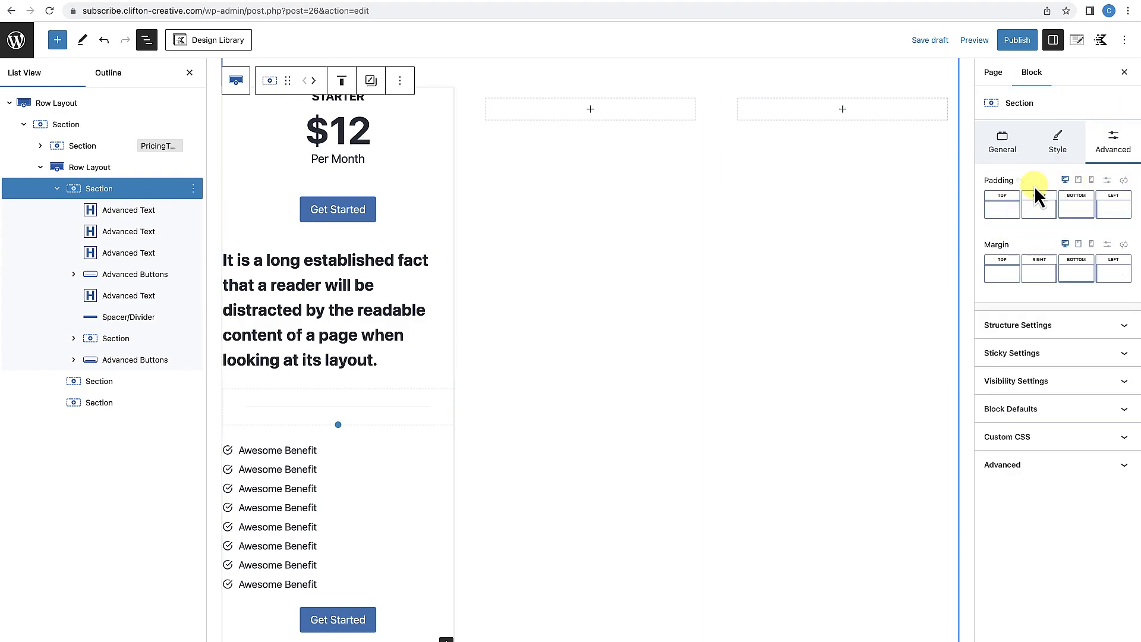
pyautogui.click(1125, 181)
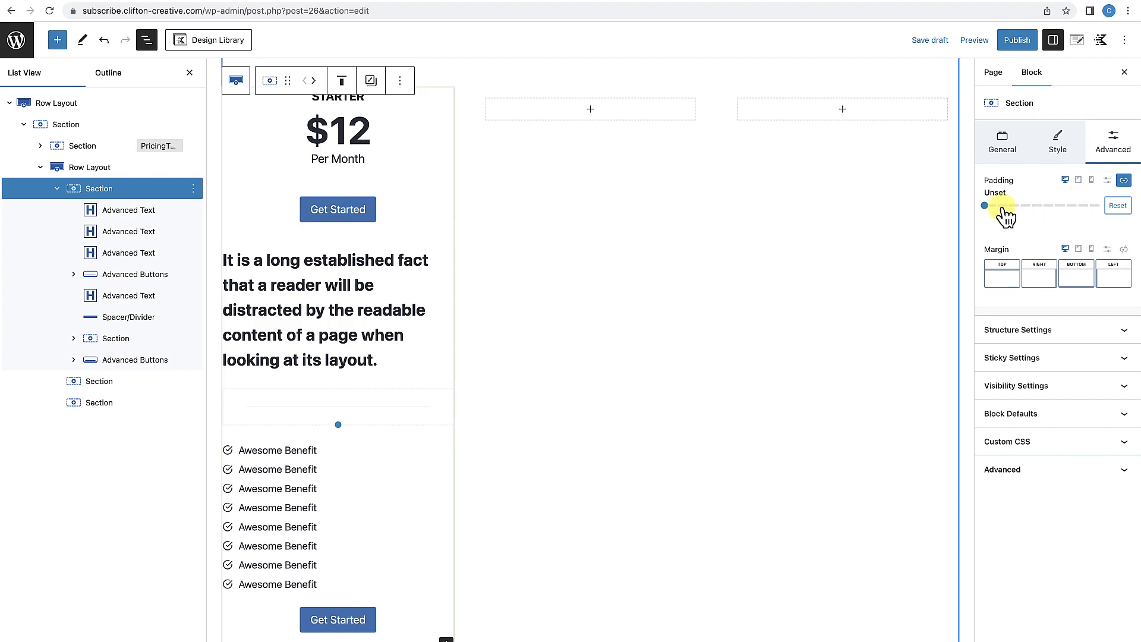
pyautogui.moveTo(990, 209); pyautogui.dragTo(1027, 214)
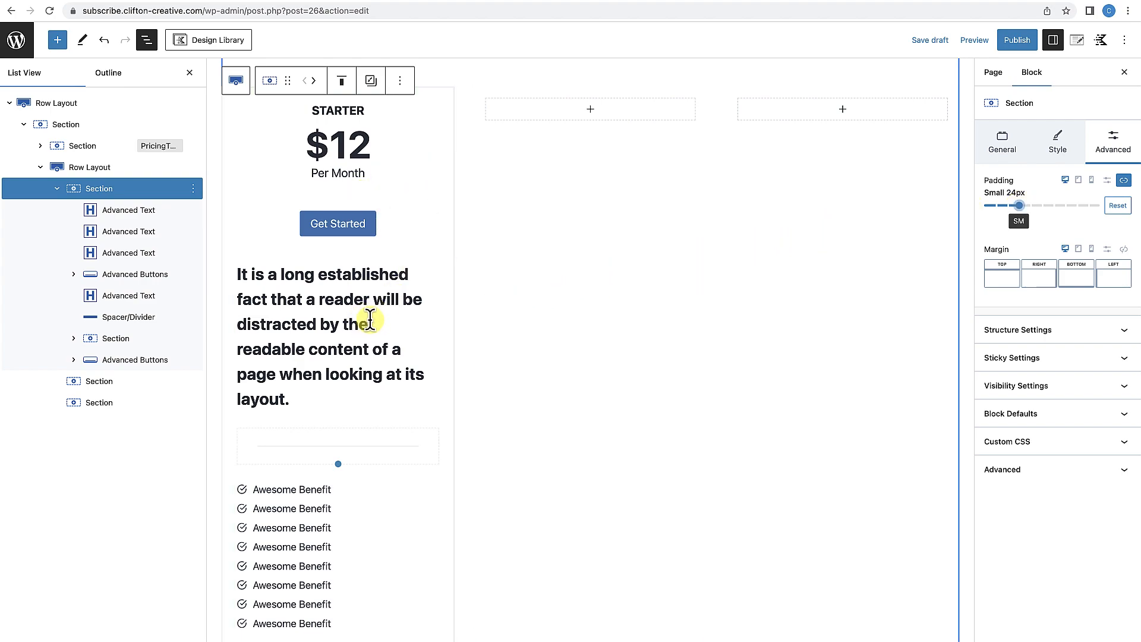
pyautogui.click(190, 75)
# Give the "Get Started" button beneath the Starter price a fixed width of 200 px.
pyautogui.moveTo(240, 256)
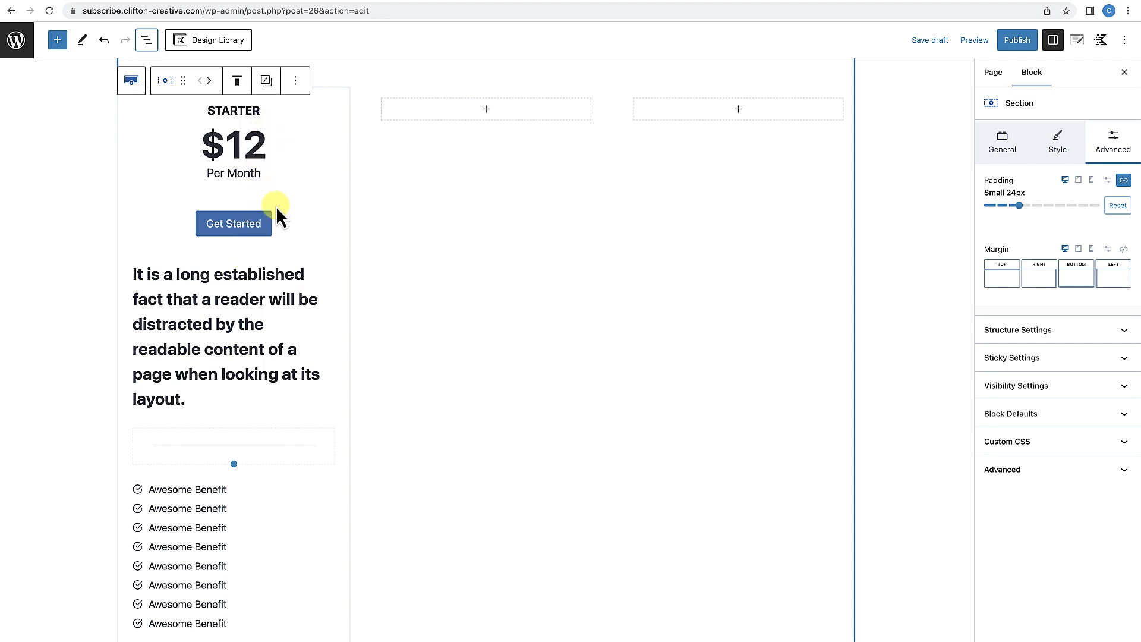
pyautogui.click(280, 229)
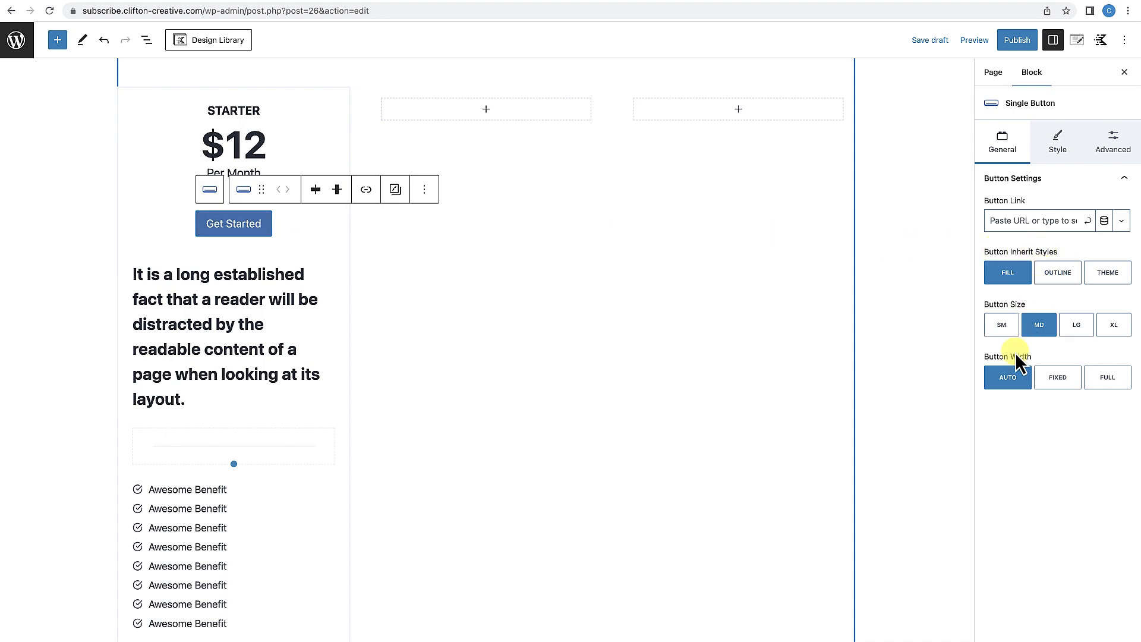
pyautogui.click(1060, 381)
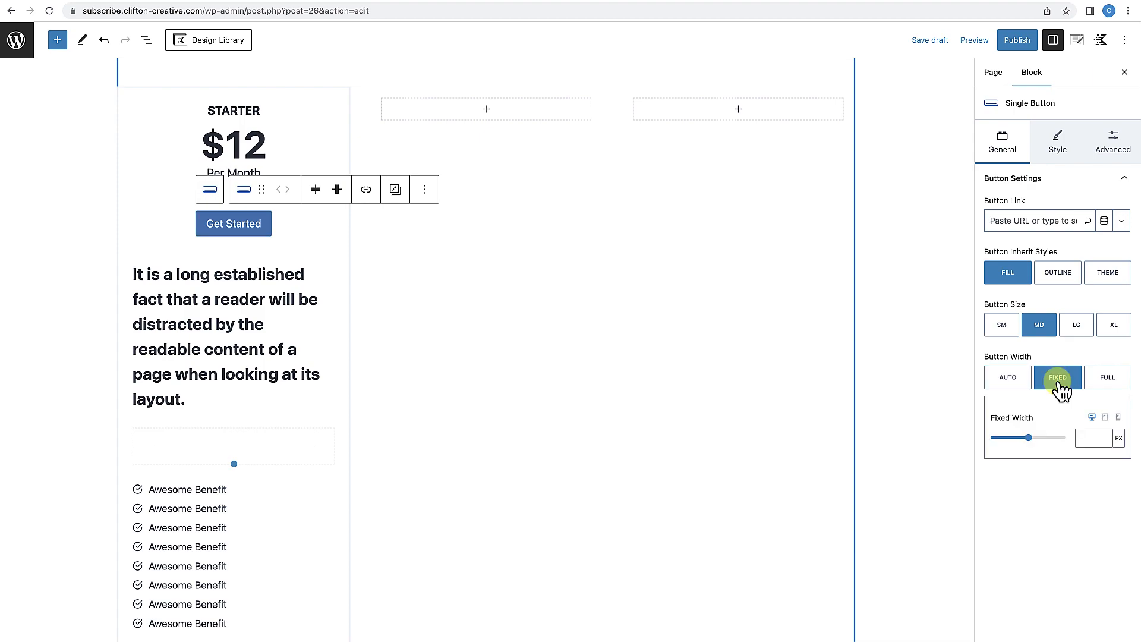
pyautogui.click(1082, 440)
pyautogui.write('200')
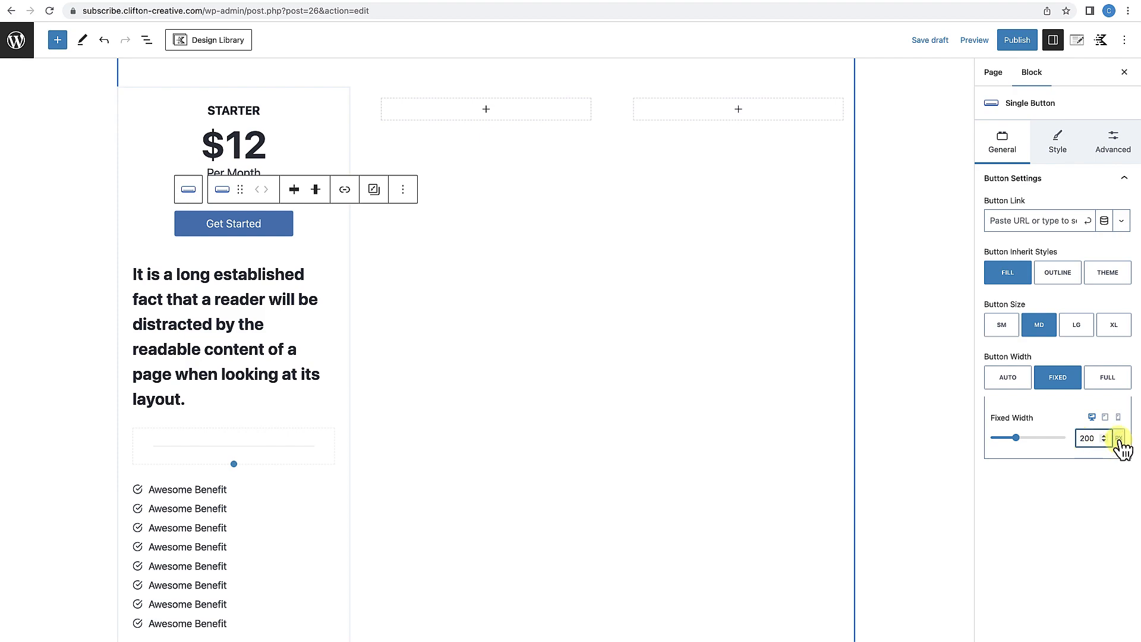
# Round all corners of the upper "Get Started" button with a linked border radius of 50 px.
pyautogui.click(1058, 144)
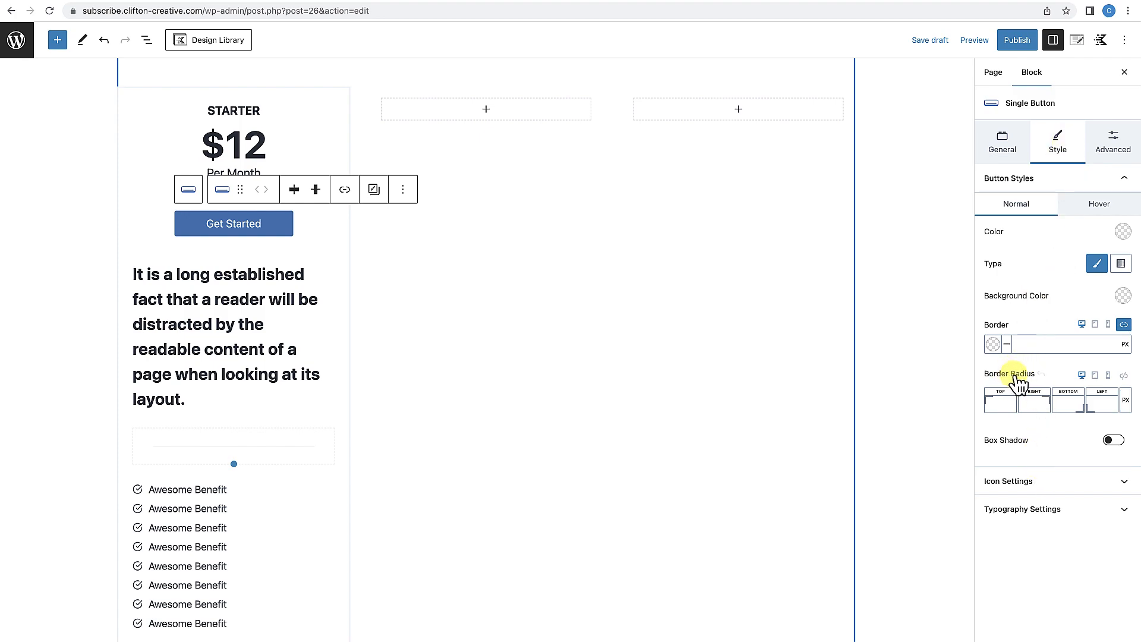
pyautogui.click(1124, 377)
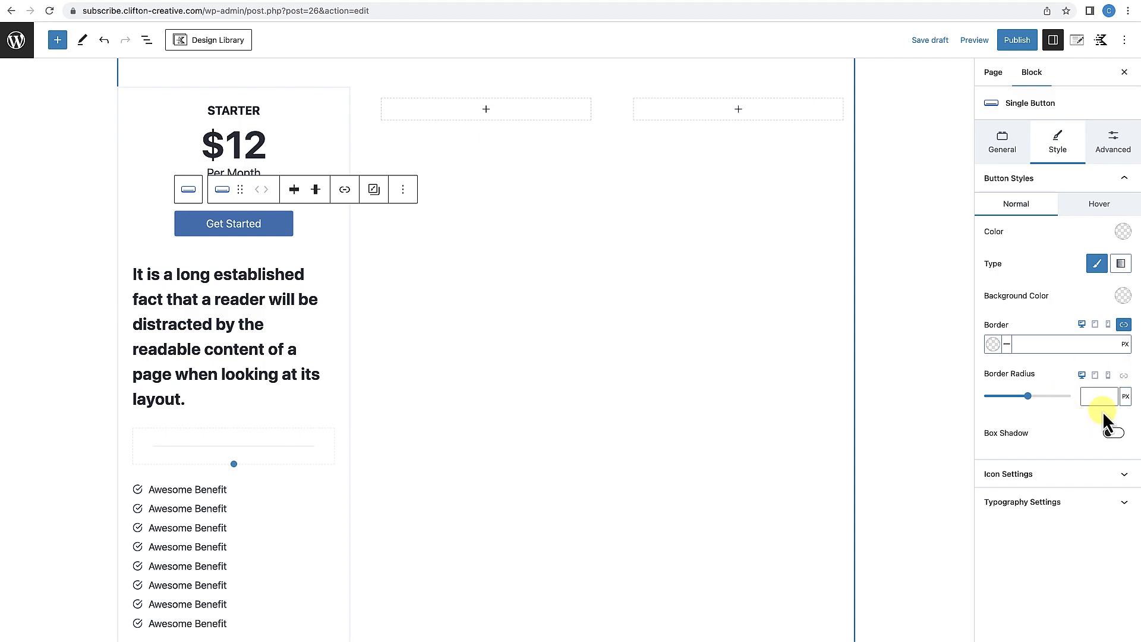
pyautogui.click(1098, 397)
pyautogui.write('40')
pyautogui.press('BackSpace')
pyautogui.write('50')
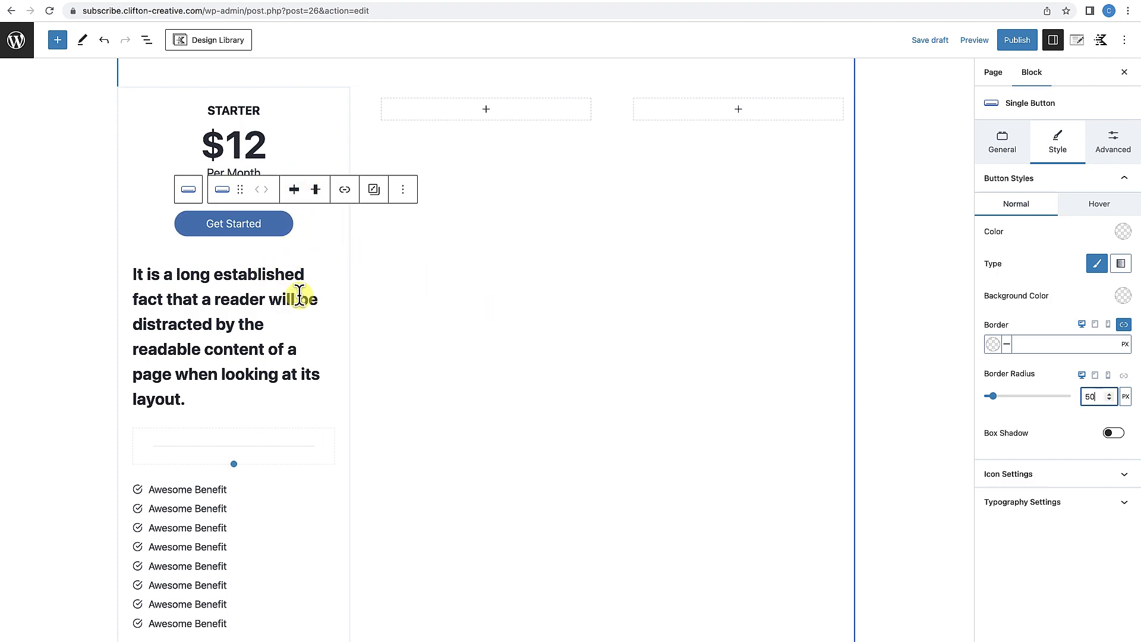
# Center the description text below the upper "Get Started" button and convert it from H2 to a paragraph.
pyautogui.click(319, 263)
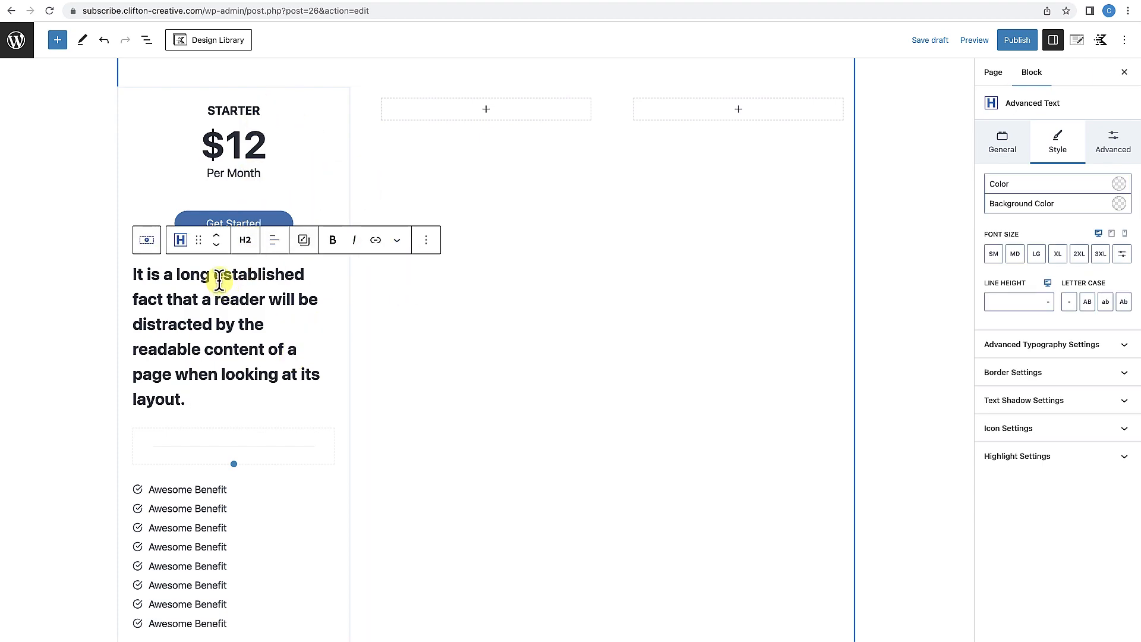
pyautogui.click(190, 282)
pyautogui.click(274, 240)
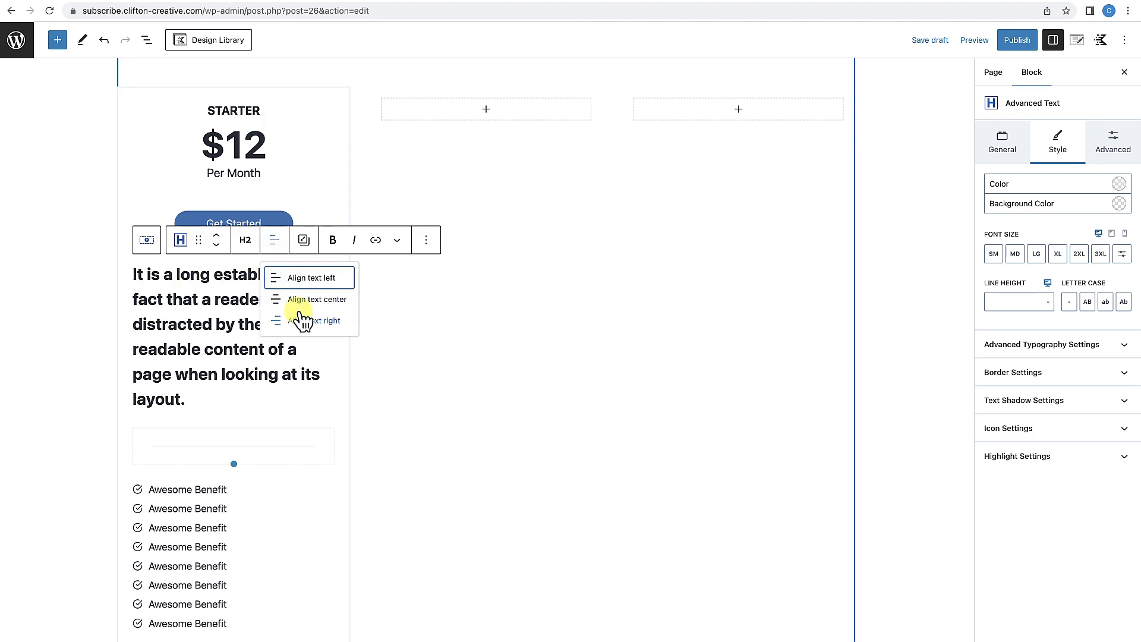
pyautogui.click(305, 300)
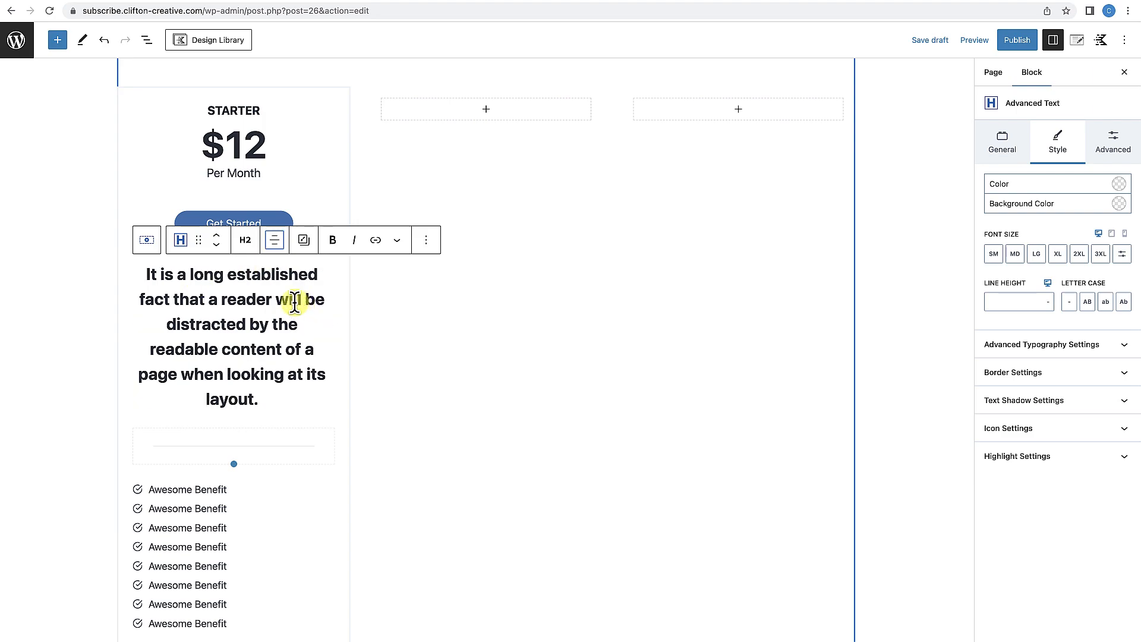
pyautogui.click(246, 240)
pyautogui.click(253, 428)
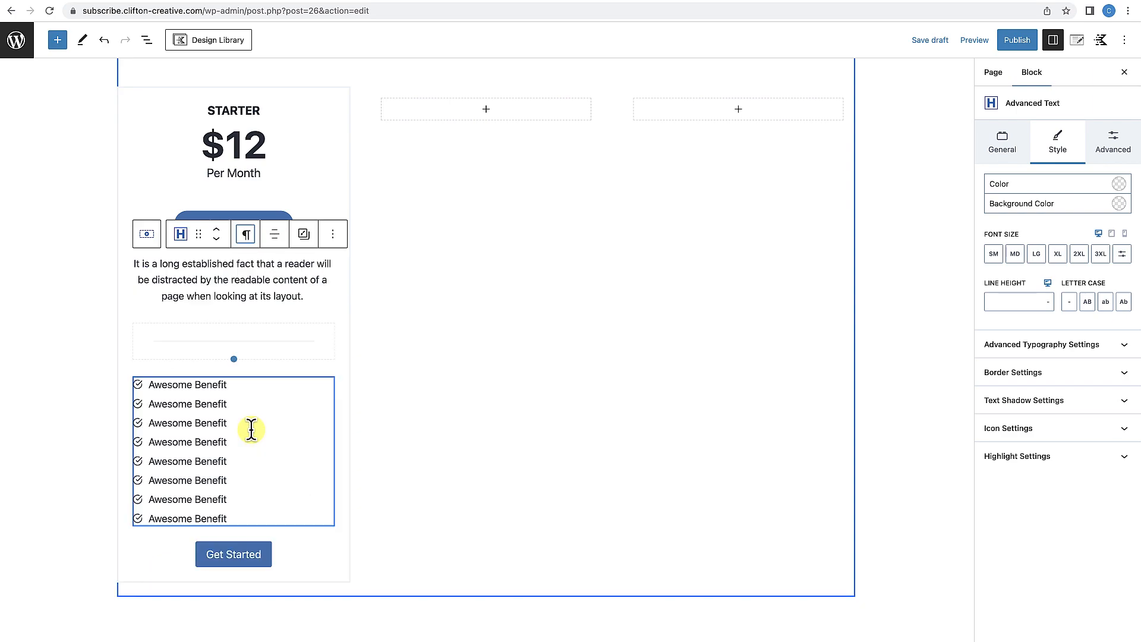
pyautogui.click(274, 327)
pyautogui.click(373, 274)
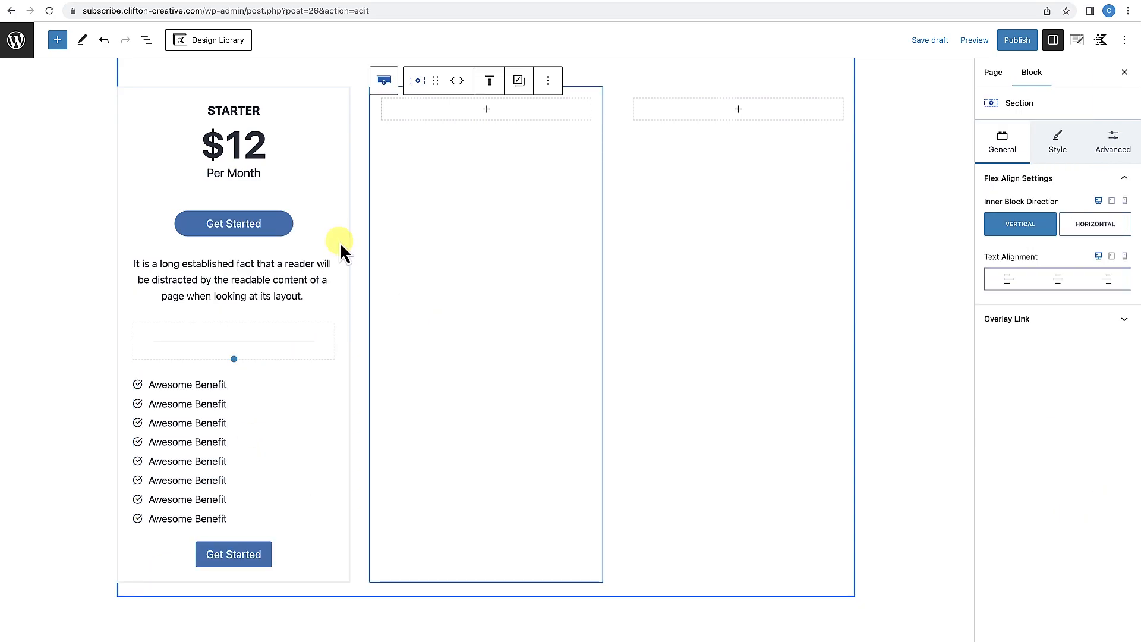
# Set the height of the spacer/divider above the benefits list to 10 px.
pyautogui.scroll(4, 248, 301)
pyautogui.scroll(-3, 254, 301)
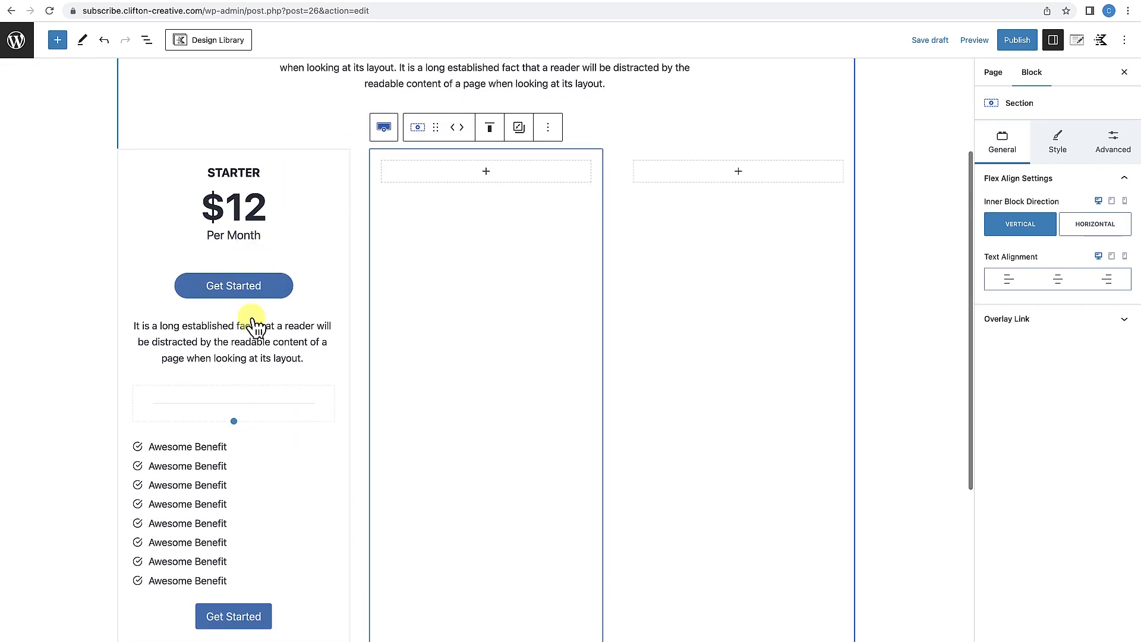
pyautogui.scroll(-4, 290, 360)
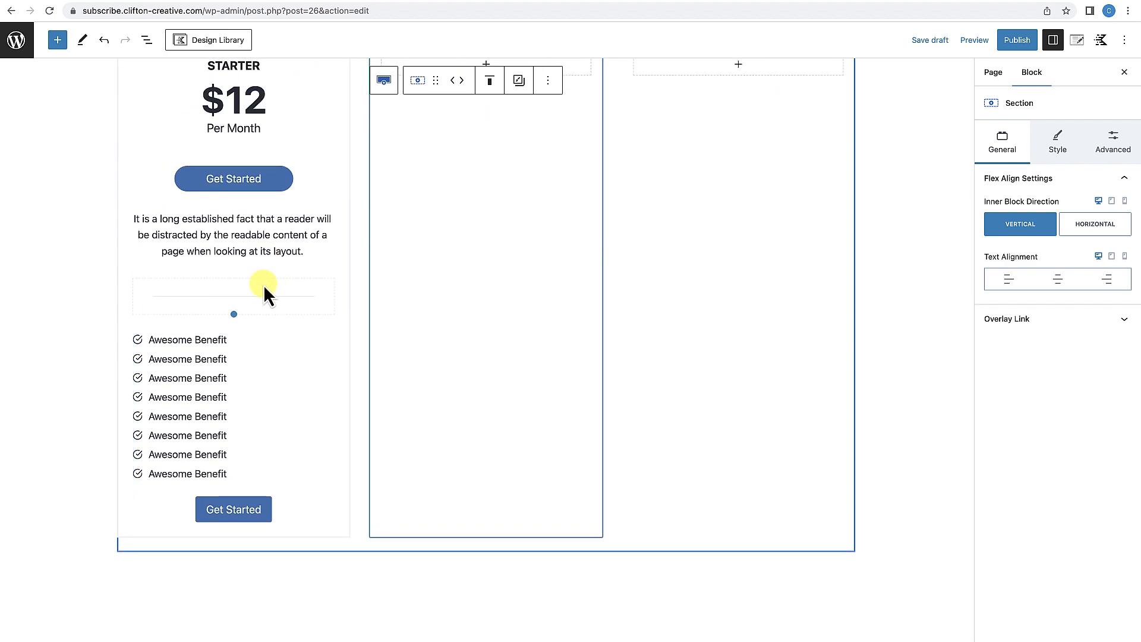
pyautogui.click(309, 312)
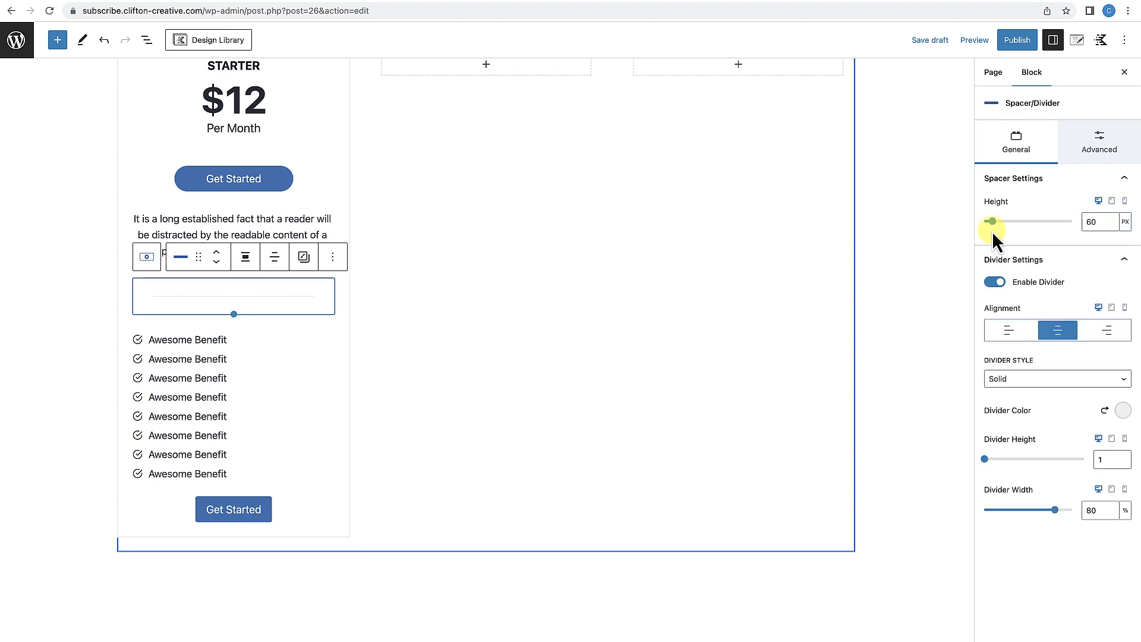
pyautogui.moveTo(1091, 221); pyautogui.dragTo(1083, 221)
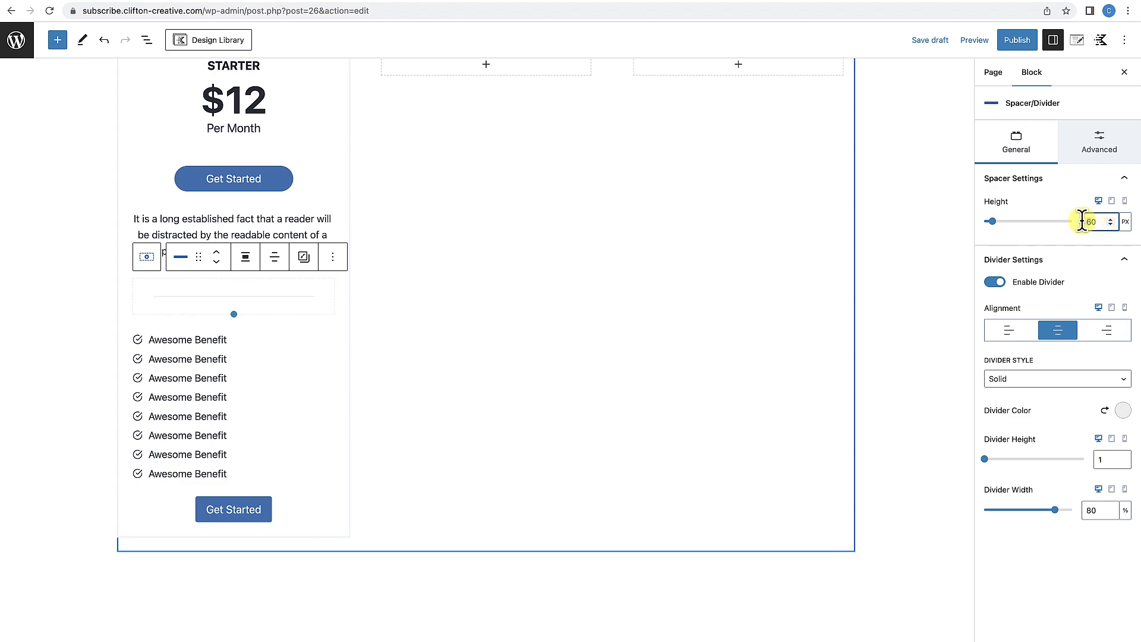
pyautogui.write('10')
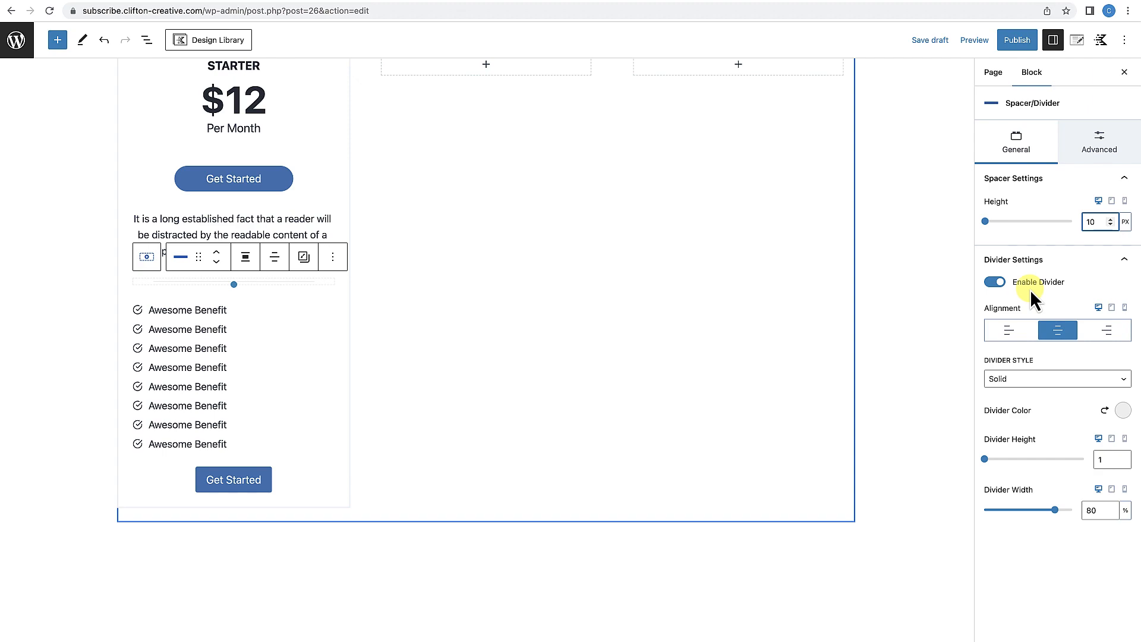
# Color the Starter column's divider with the palette's Subtle Text gray and set its style to Dashed.
pyautogui.click(1122, 410)
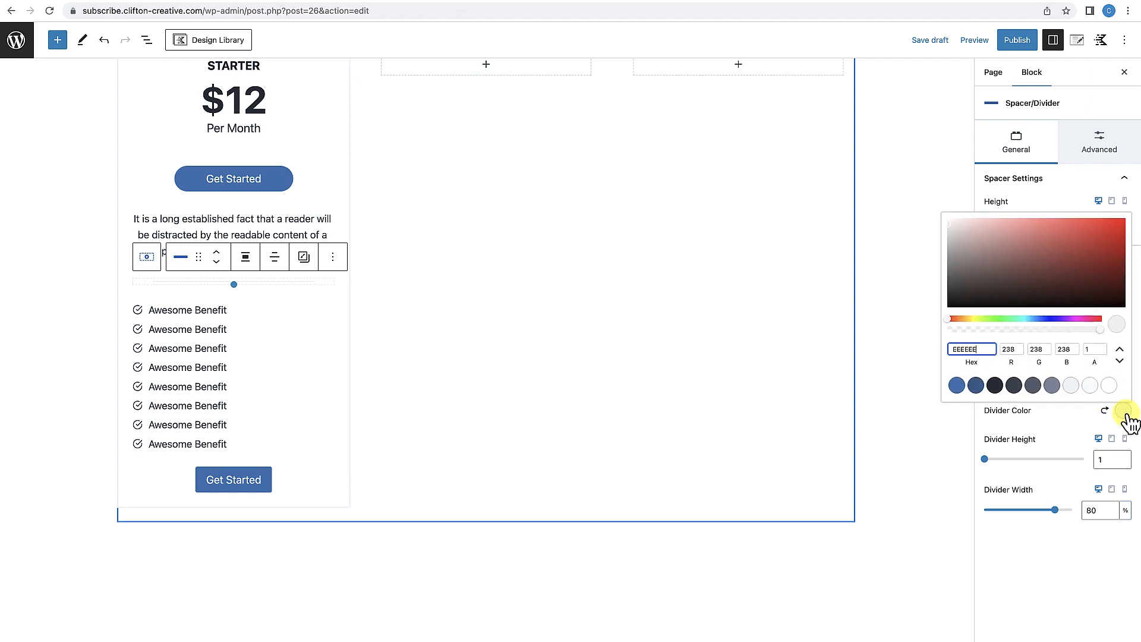
pyautogui.click(1034, 386)
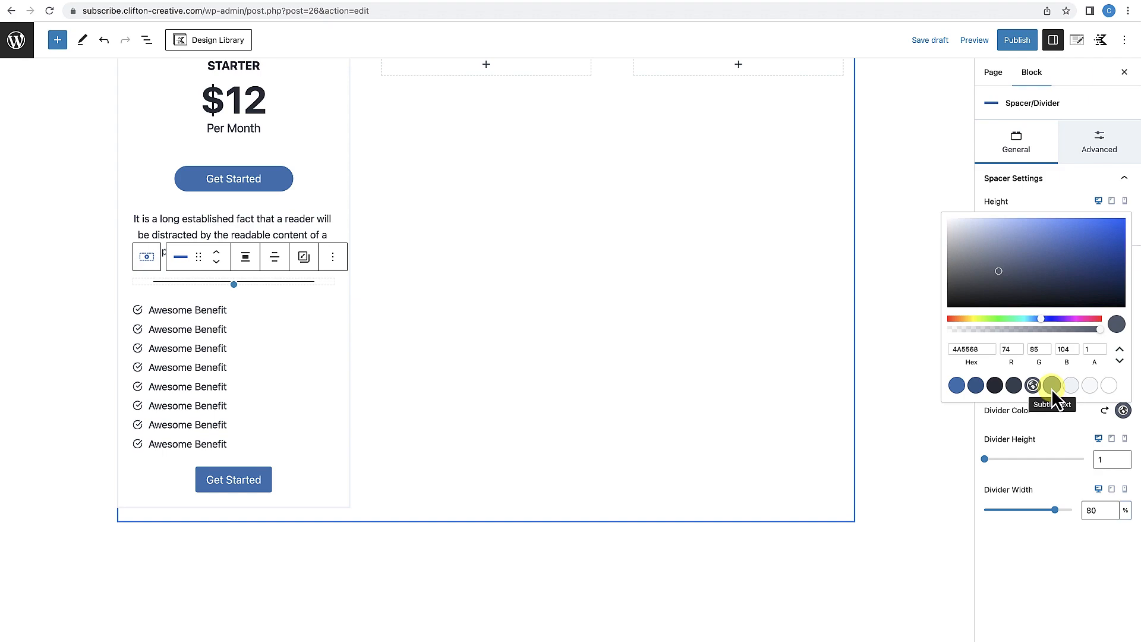
pyautogui.click(1052, 386)
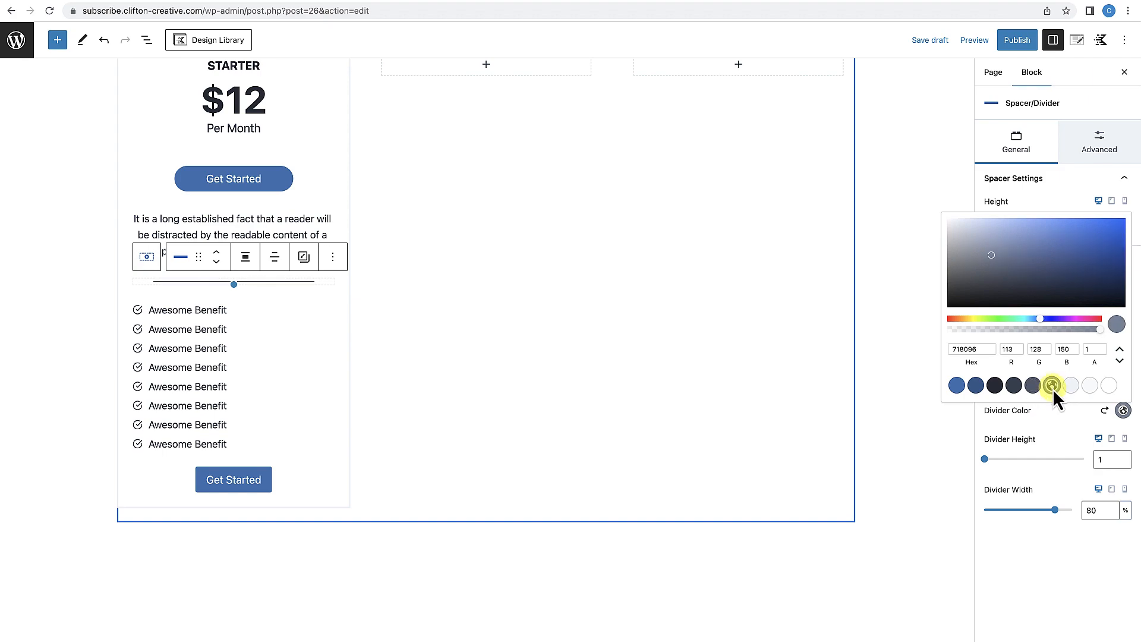
pyautogui.click(1058, 424)
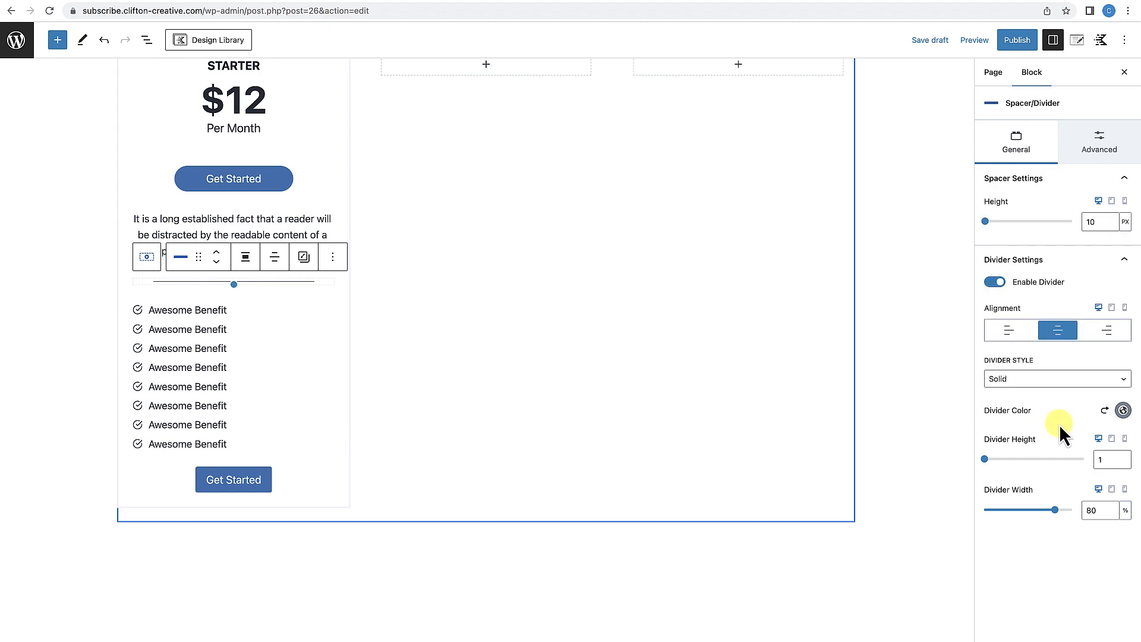
pyautogui.click(1069, 381)
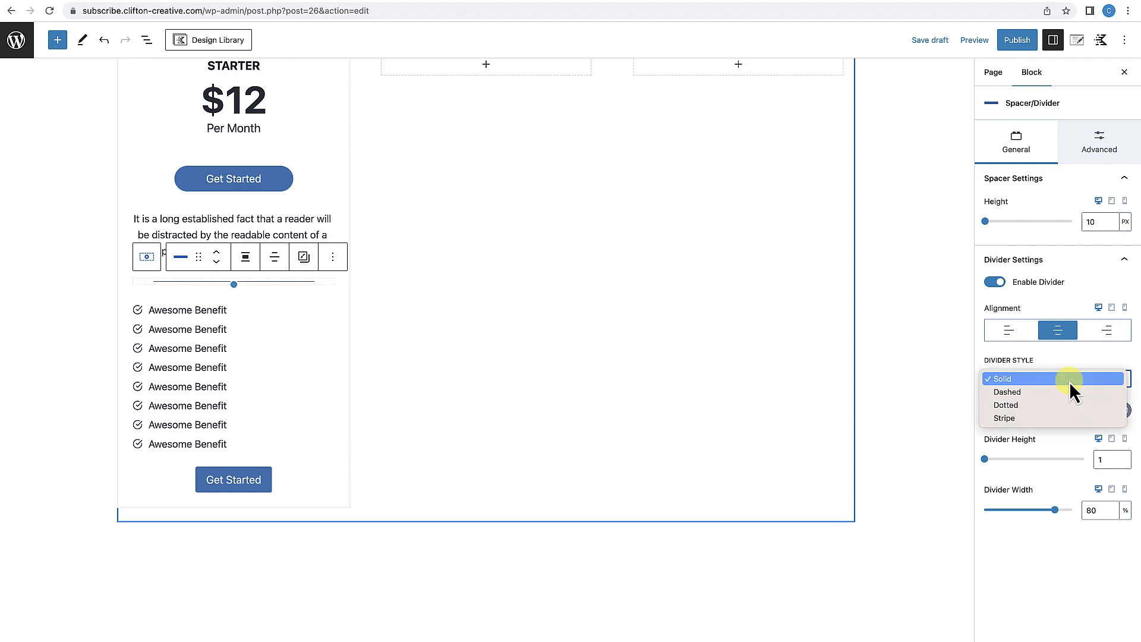
pyautogui.click(1050, 395)
# Change the benefits list's icon to the solid circled check mark, found by searching for "check".
pyautogui.scroll(1, 331, 372)
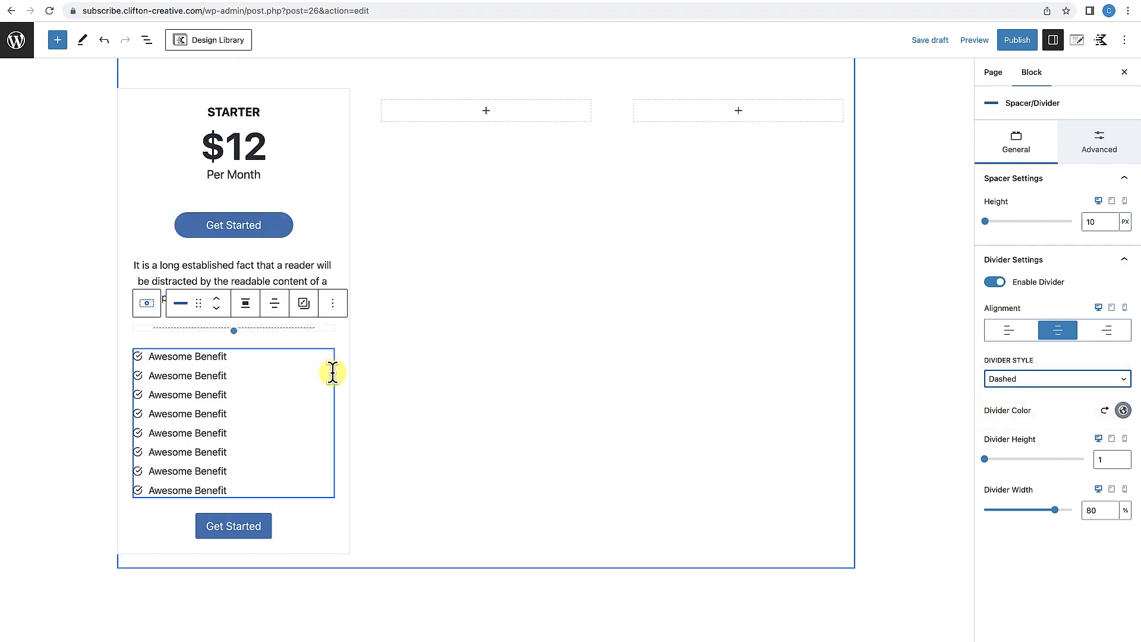
pyautogui.click(225, 357)
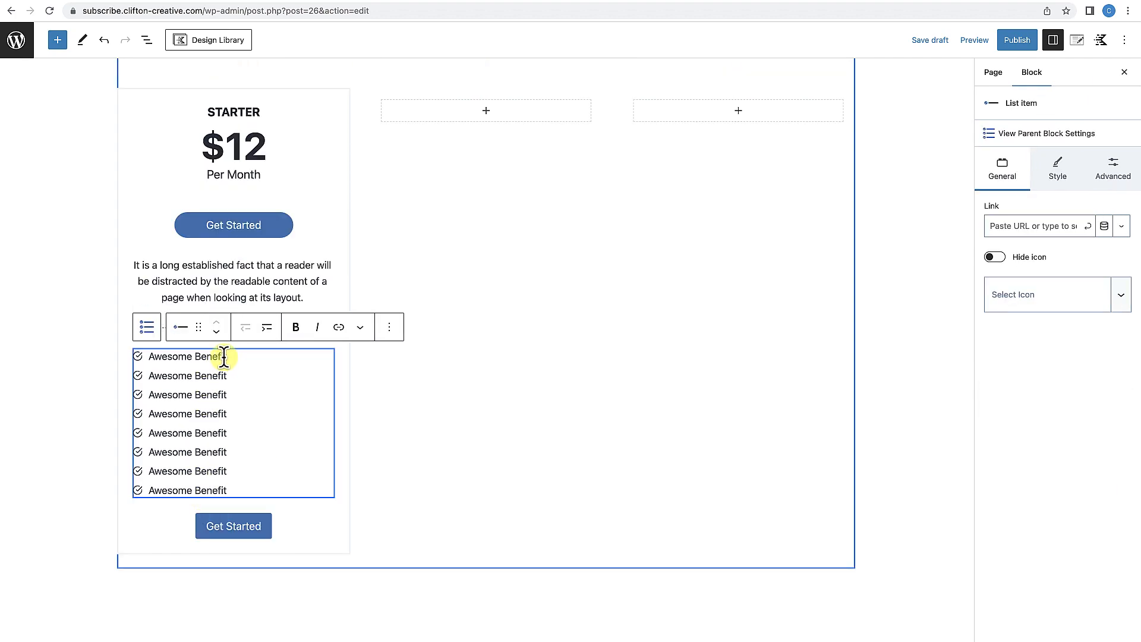
pyautogui.click(1037, 141)
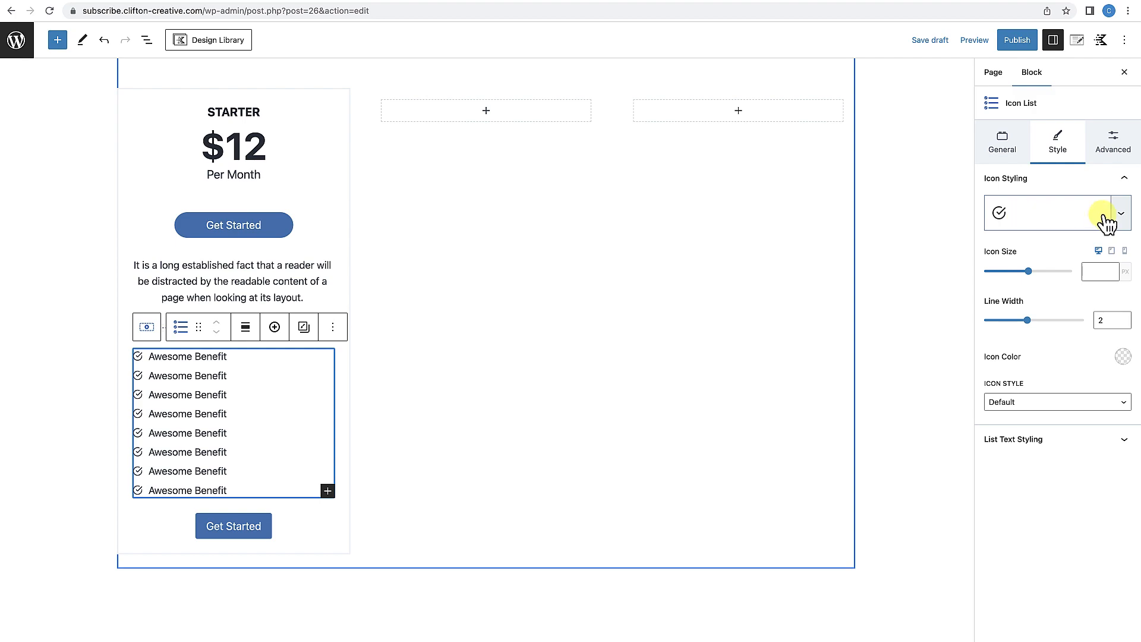
pyautogui.click(1122, 220)
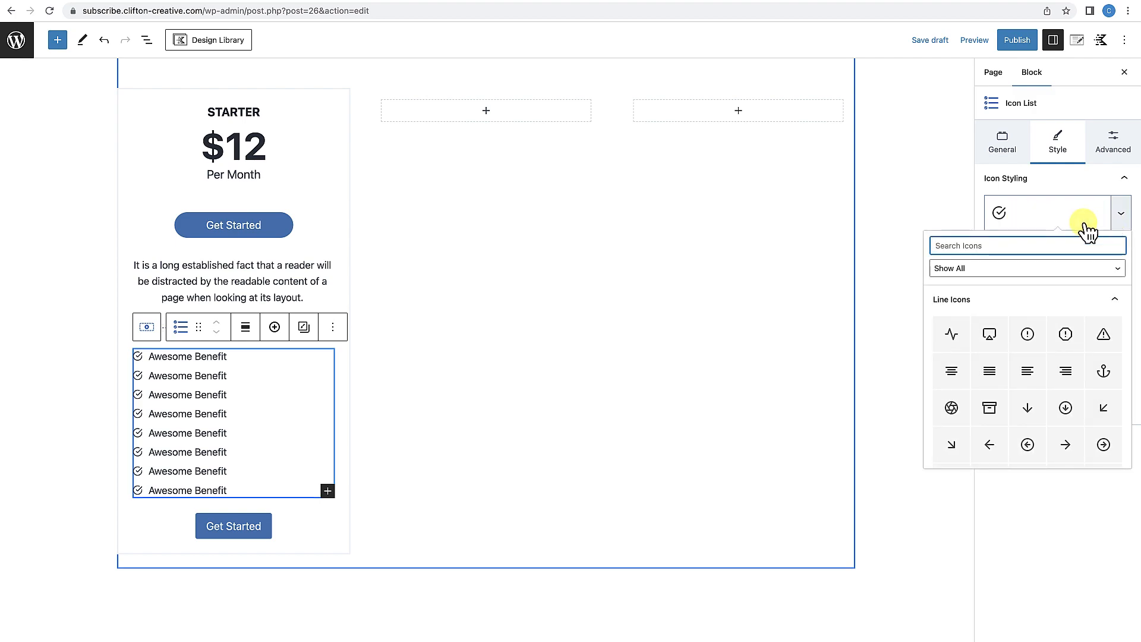
pyautogui.write('check')
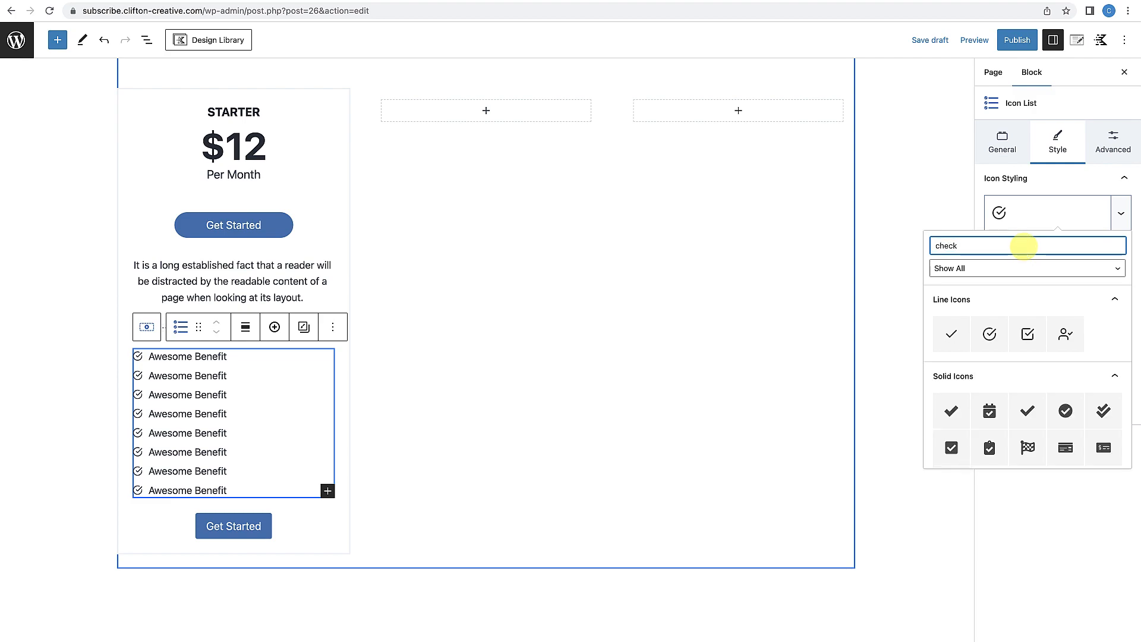
pyautogui.click(1066, 410)
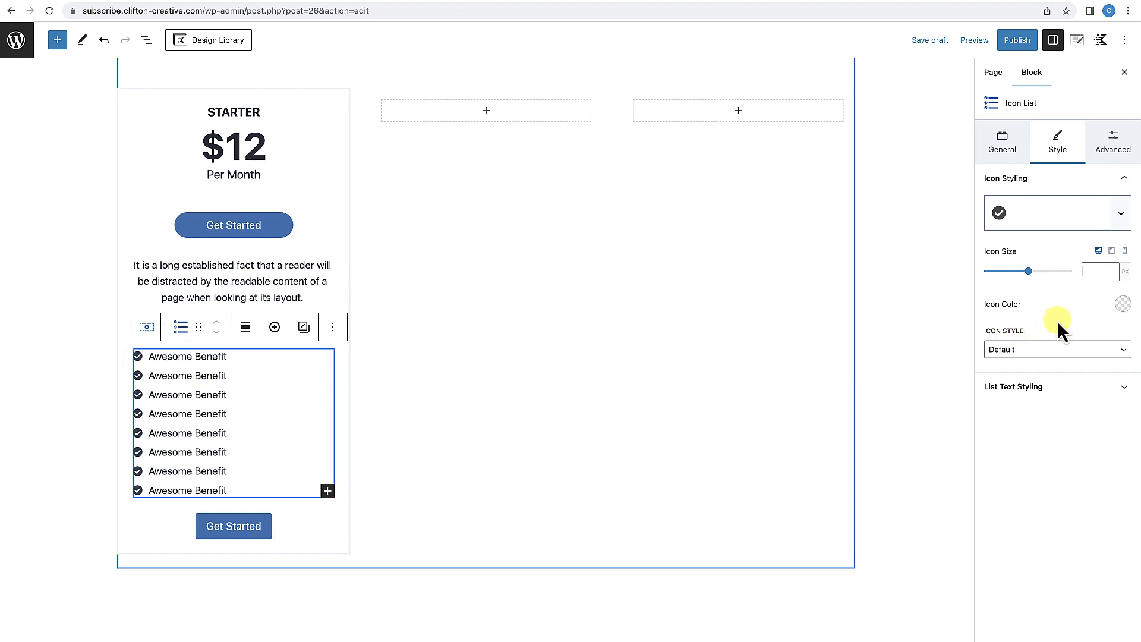
# Set the icon size of the "Awesome Benefit" list to 24 px.
pyautogui.click(1096, 274)
pyautogui.write('20')
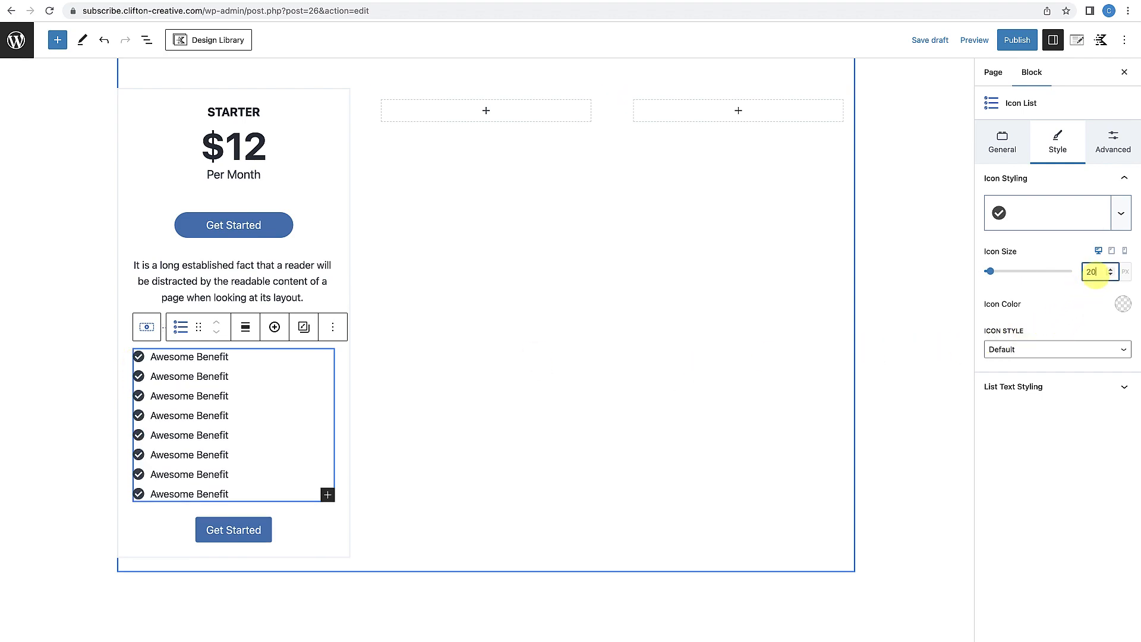
pyautogui.press('BackSpace')
pyautogui.write('4')
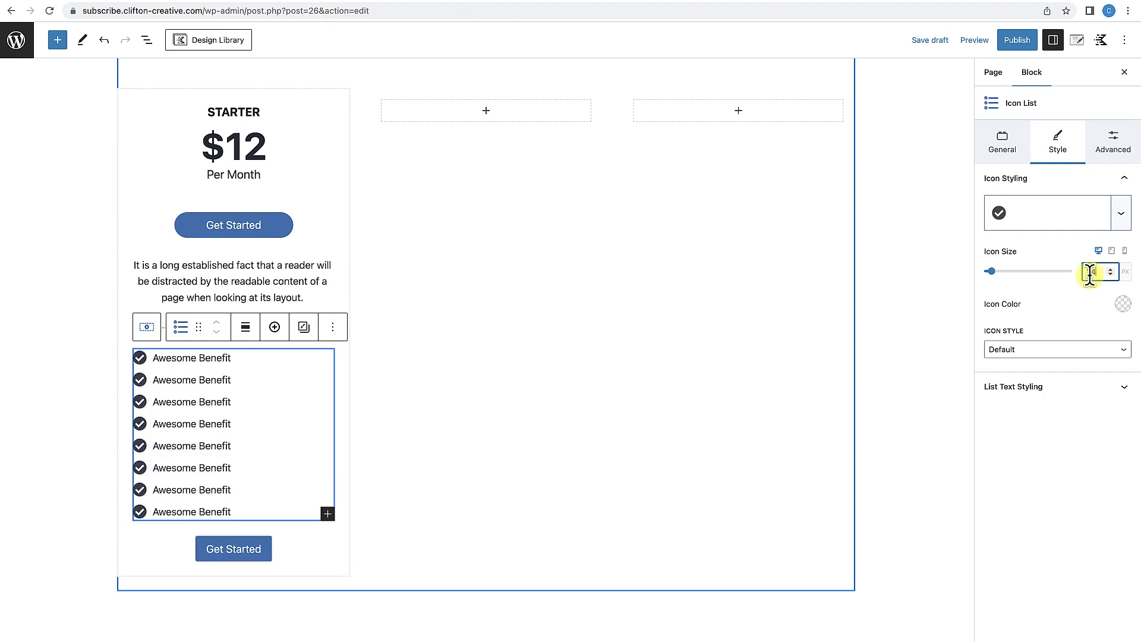
# Limit the content max width of the section holding the Starter column's benefits list to 200 px.
pyautogui.click(265, 548)
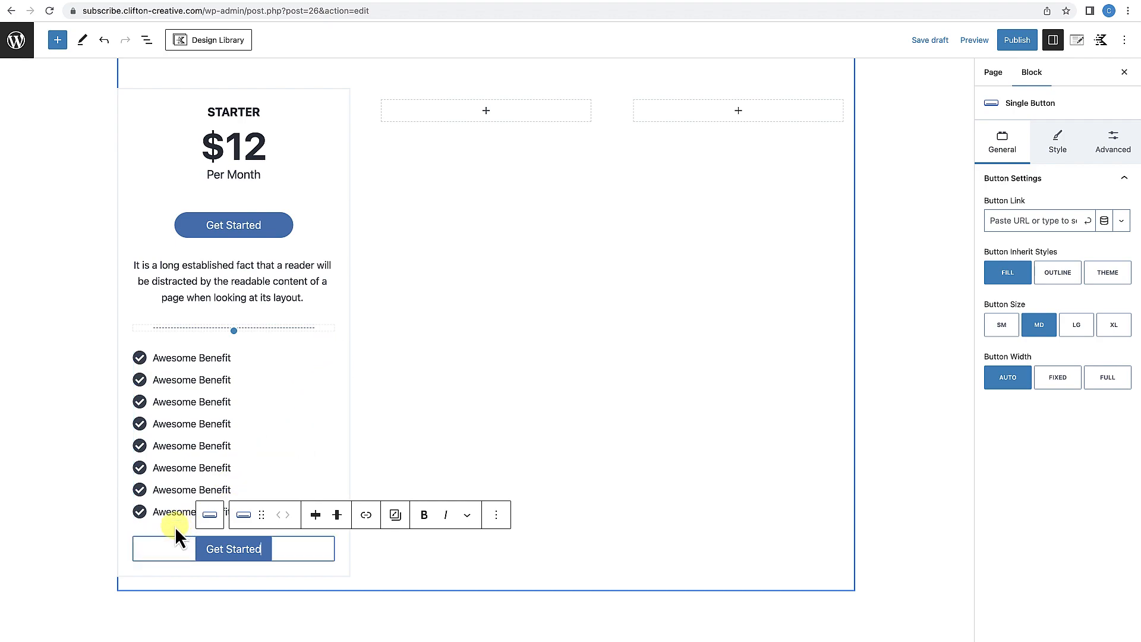
pyautogui.click(209, 515)
pyautogui.click(188, 511)
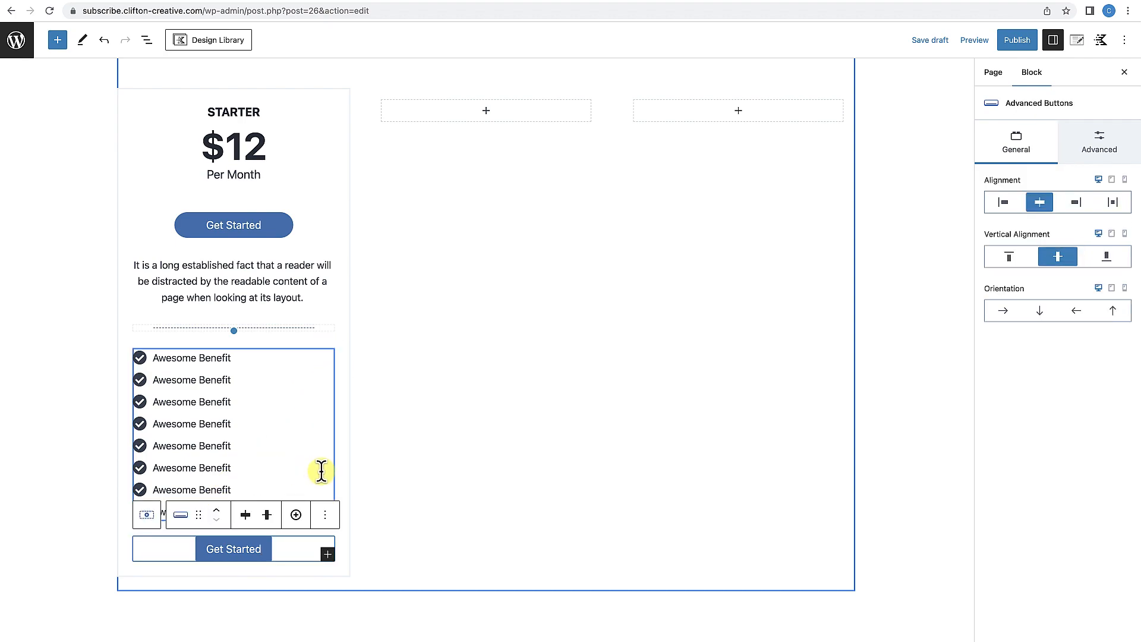
pyautogui.click(149, 41)
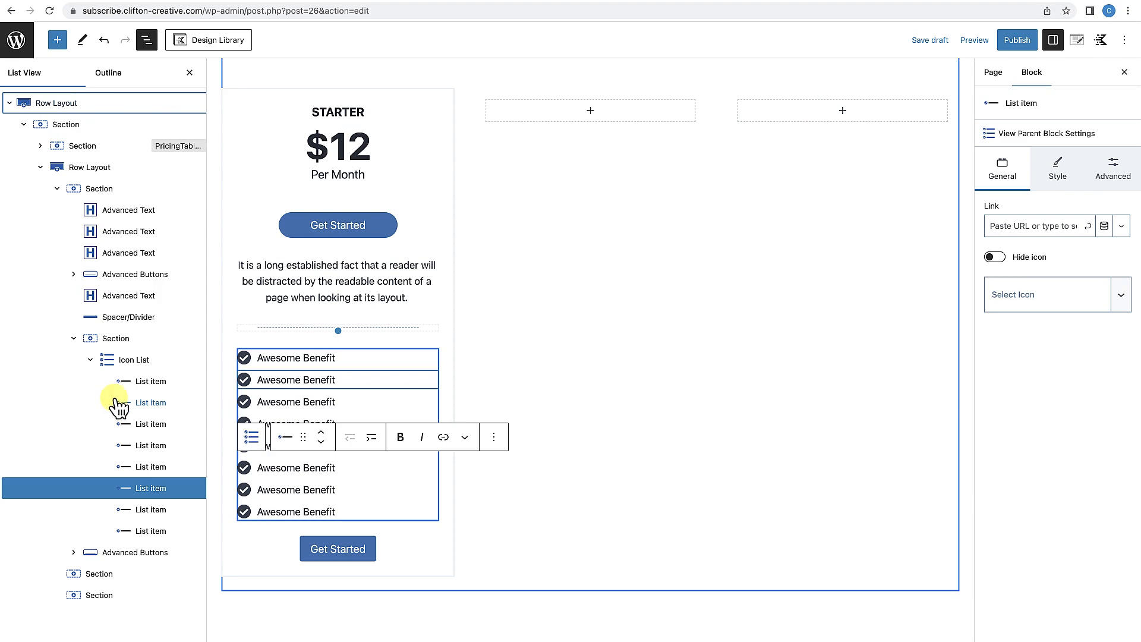
pyautogui.click(116, 339)
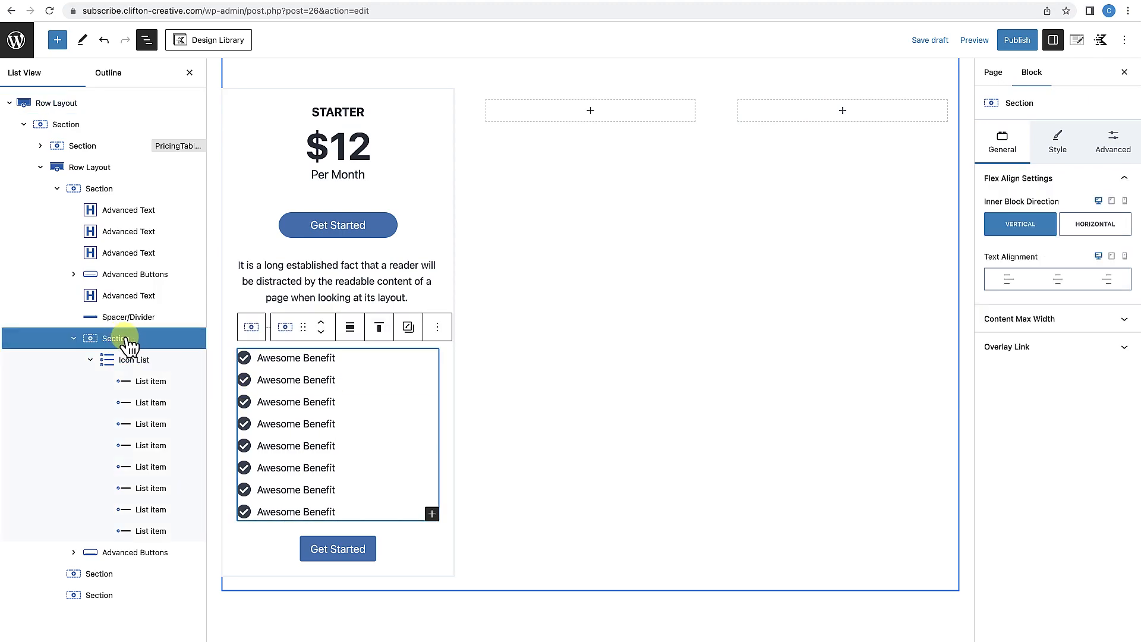
pyautogui.click(1122, 321)
pyautogui.click(1096, 363)
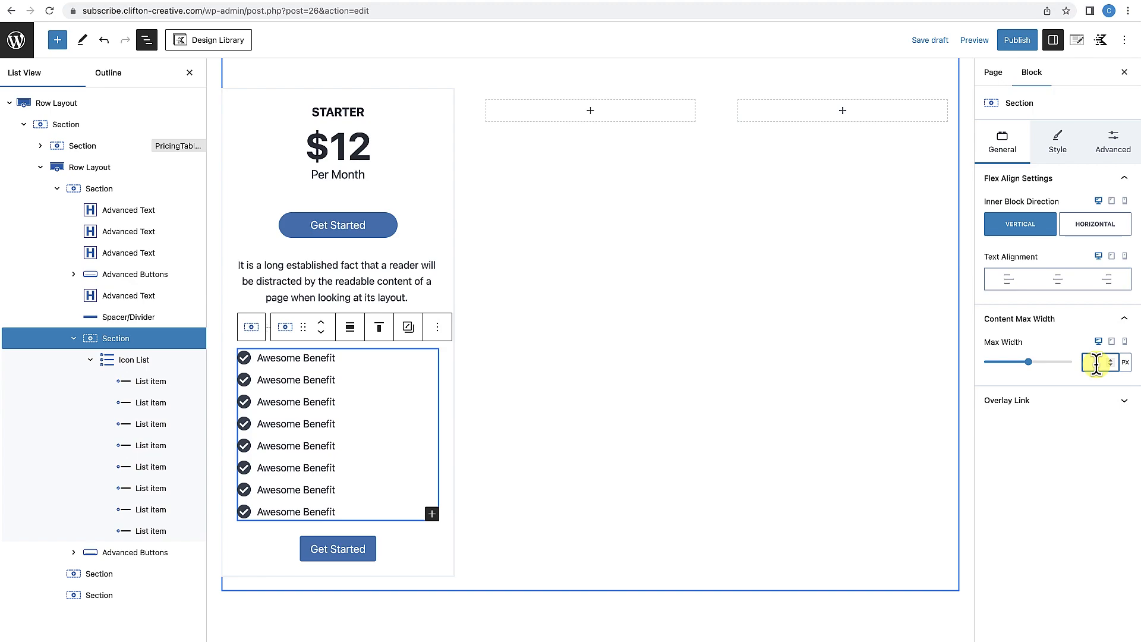
pyautogui.write('2')
pyautogui.write('00')
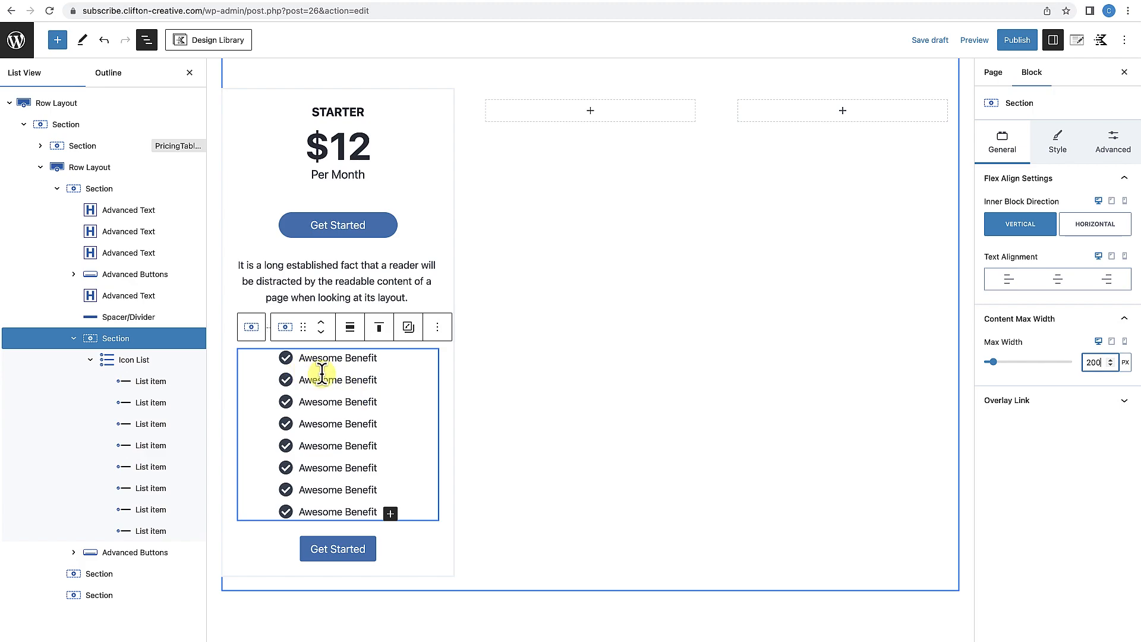
pyautogui.click(426, 248)
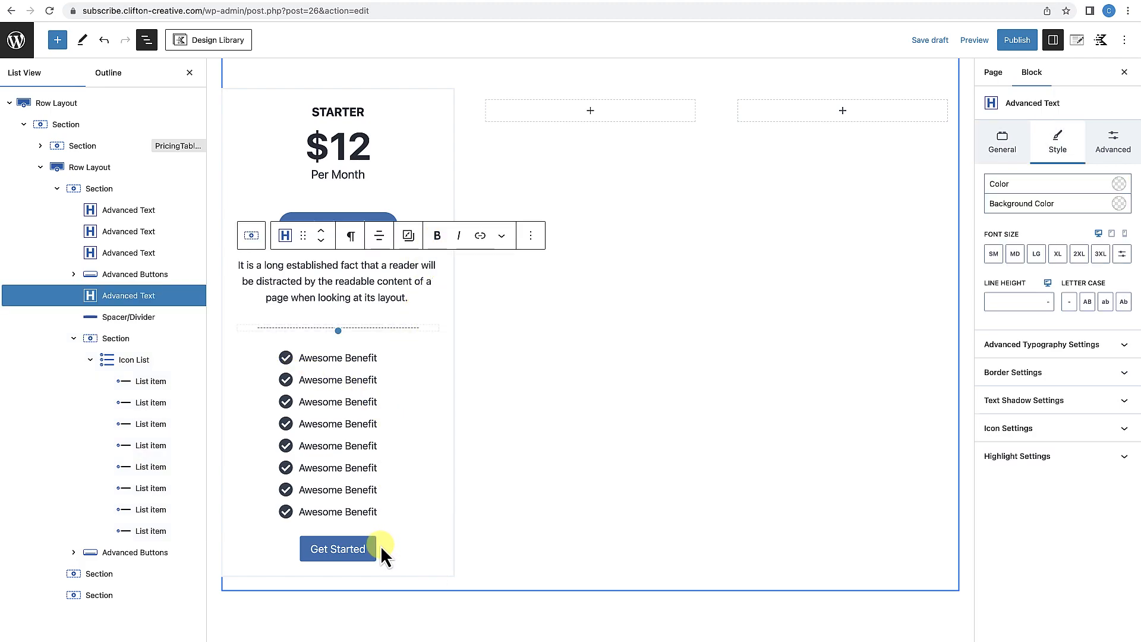
pyautogui.scroll(-1, 380, 541)
pyautogui.click(189, 72)
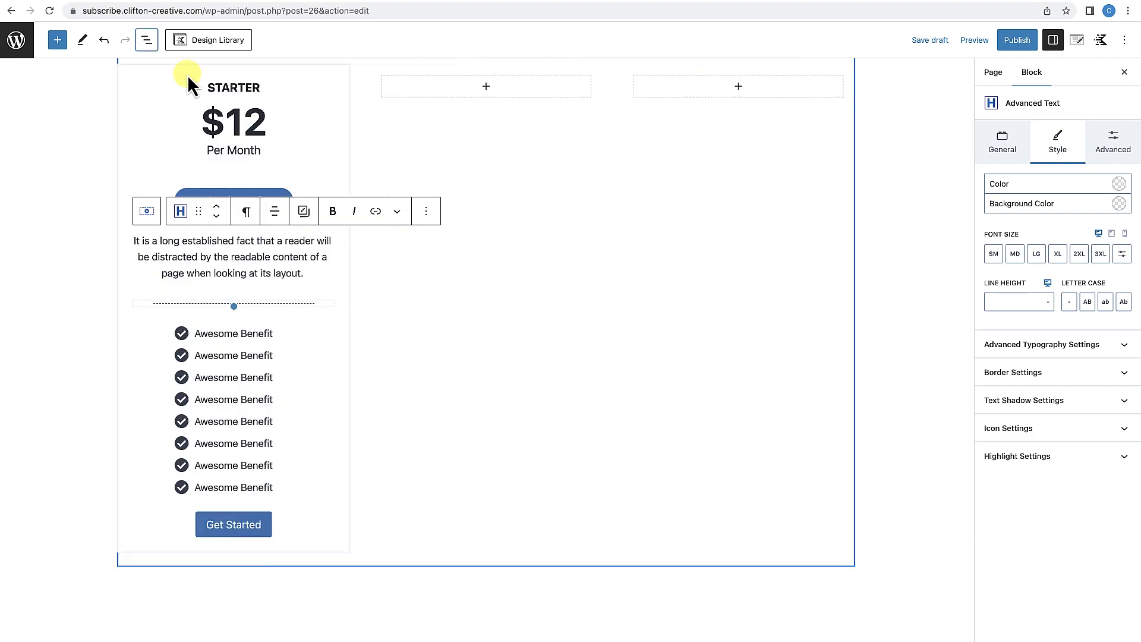
# Copy the styles of the Starter column's upper "Get Started" button and paste them onto the "Get Started" button below the benefits list.
pyautogui.click(439, 605)
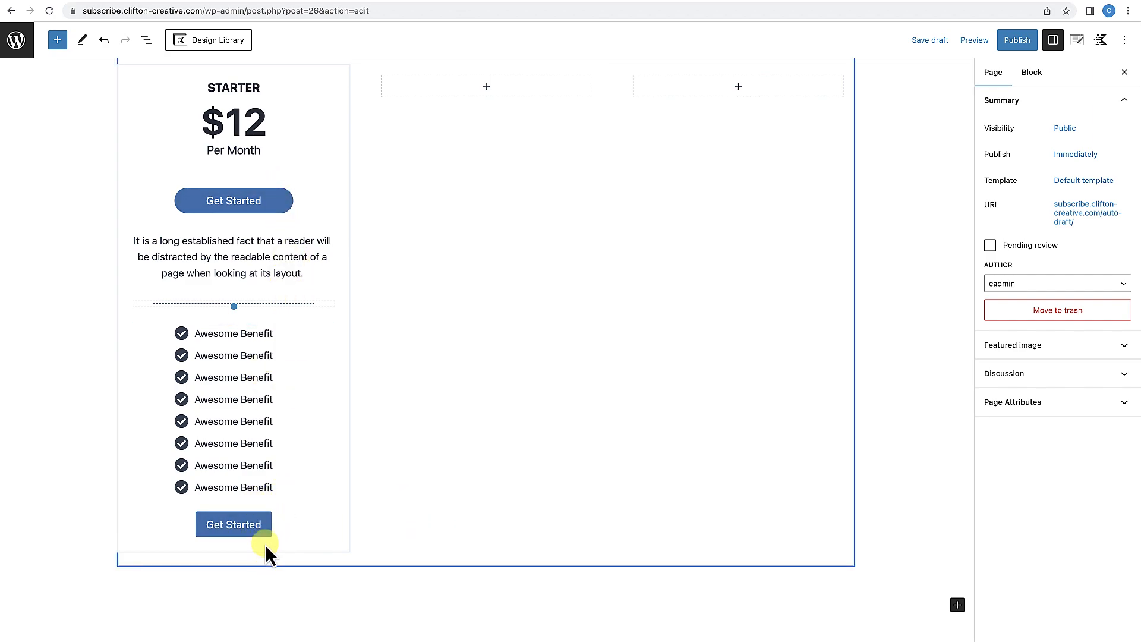
pyautogui.click(291, 205)
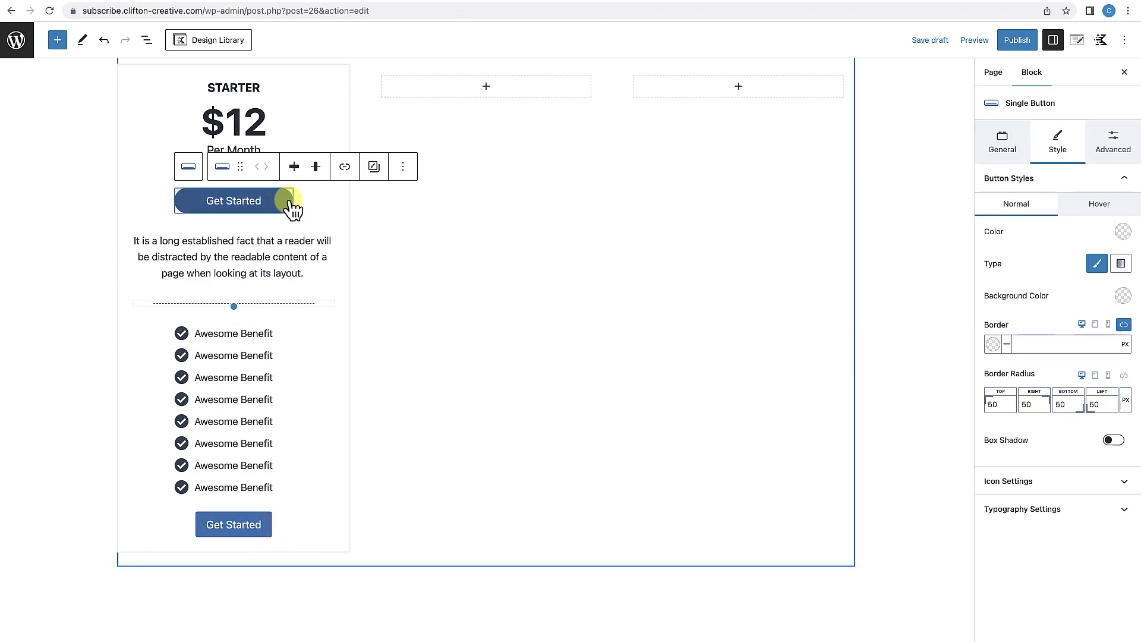
pyautogui.click(373, 167)
pyautogui.click(390, 202)
pyautogui.click(266, 532)
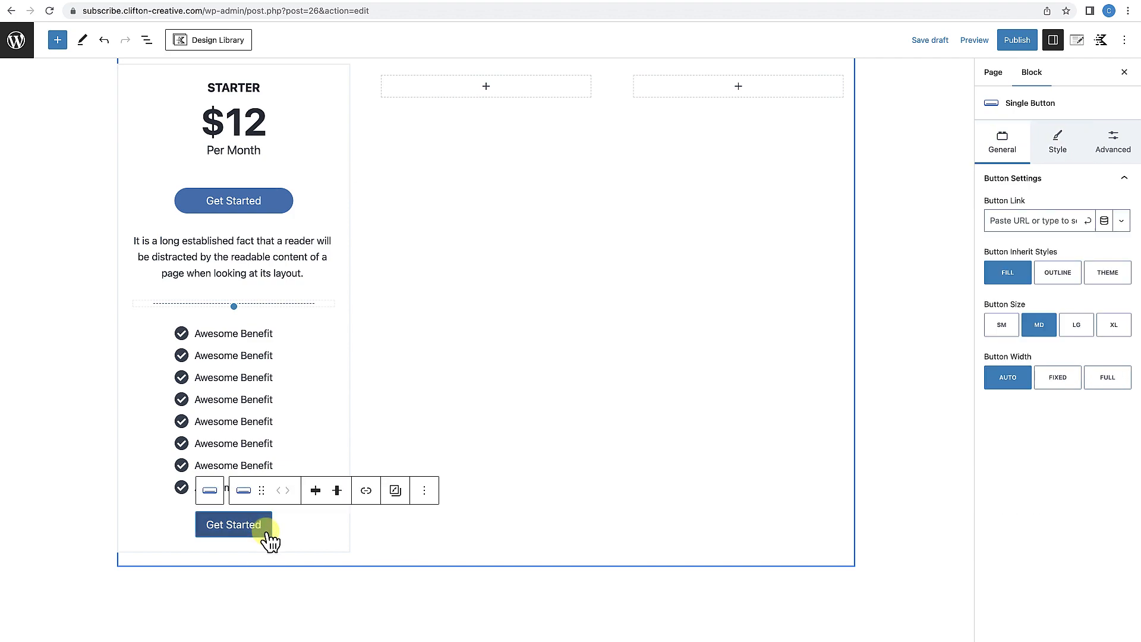
pyautogui.click(396, 491)
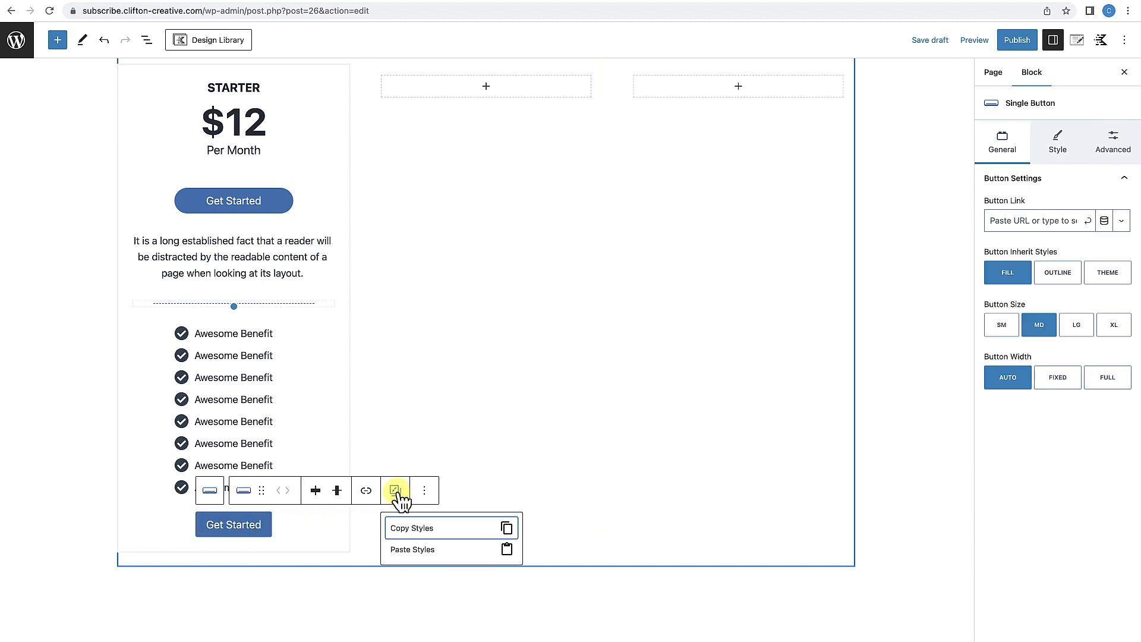
pyautogui.click(406, 545)
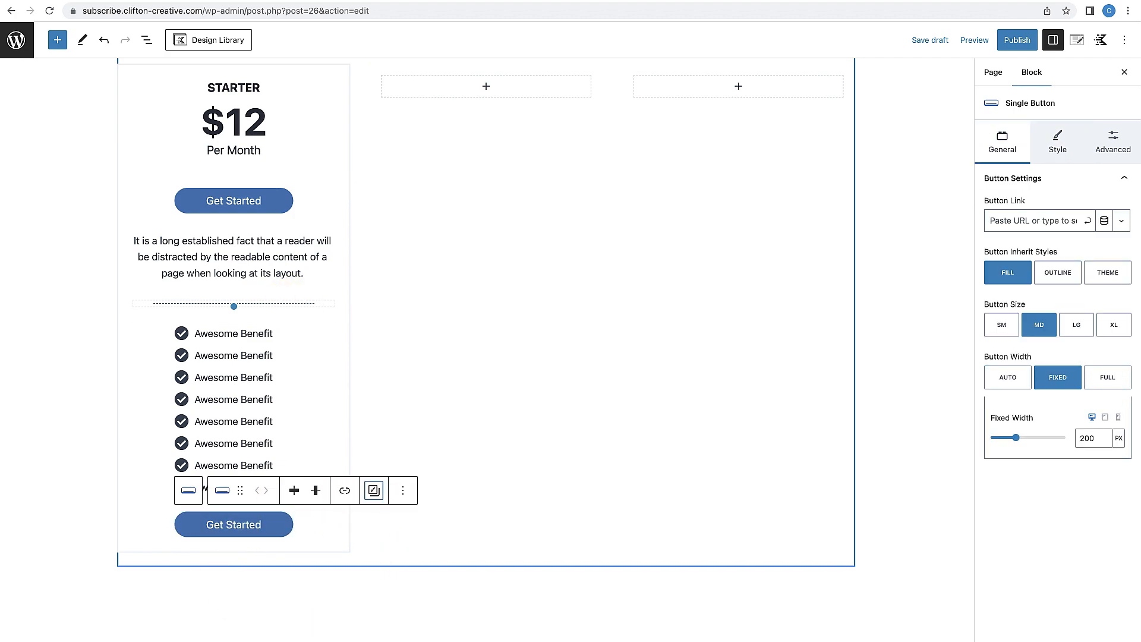
# Review the layout of the completed Starter column beside the two empty columns, from the intro text down to the lower button.
pyautogui.click(320, 609)
pyautogui.scroll(3, 323, 601)
pyautogui.scroll(-5, 324, 601)
pyautogui.scroll(2, 323, 601)
pyautogui.click(459, 541)
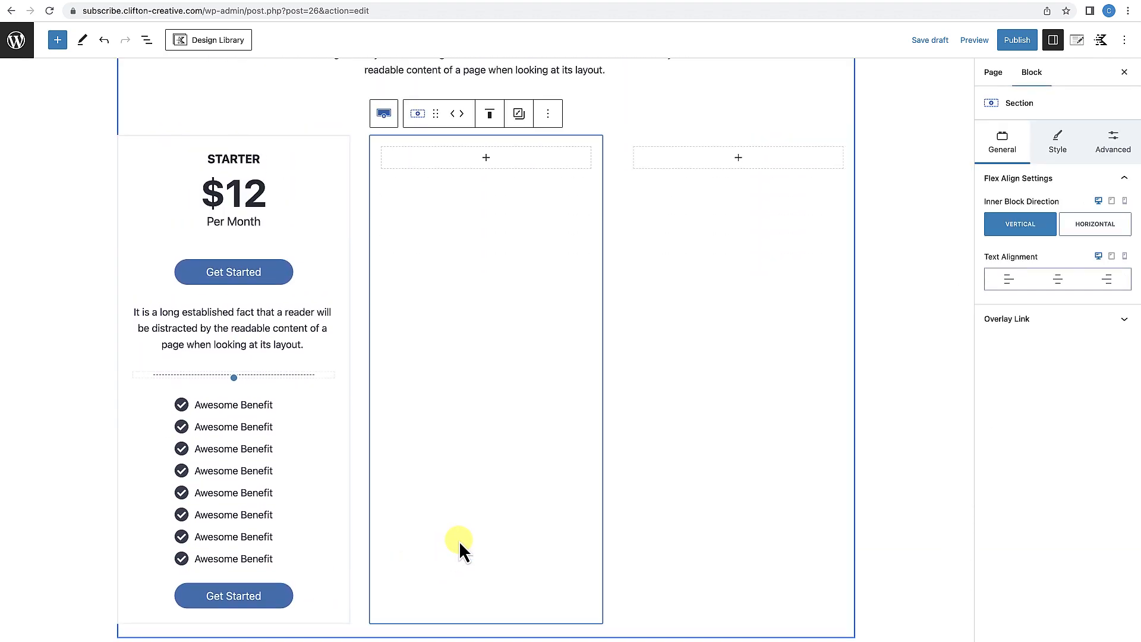
pyautogui.scroll(-3, 449, 541)
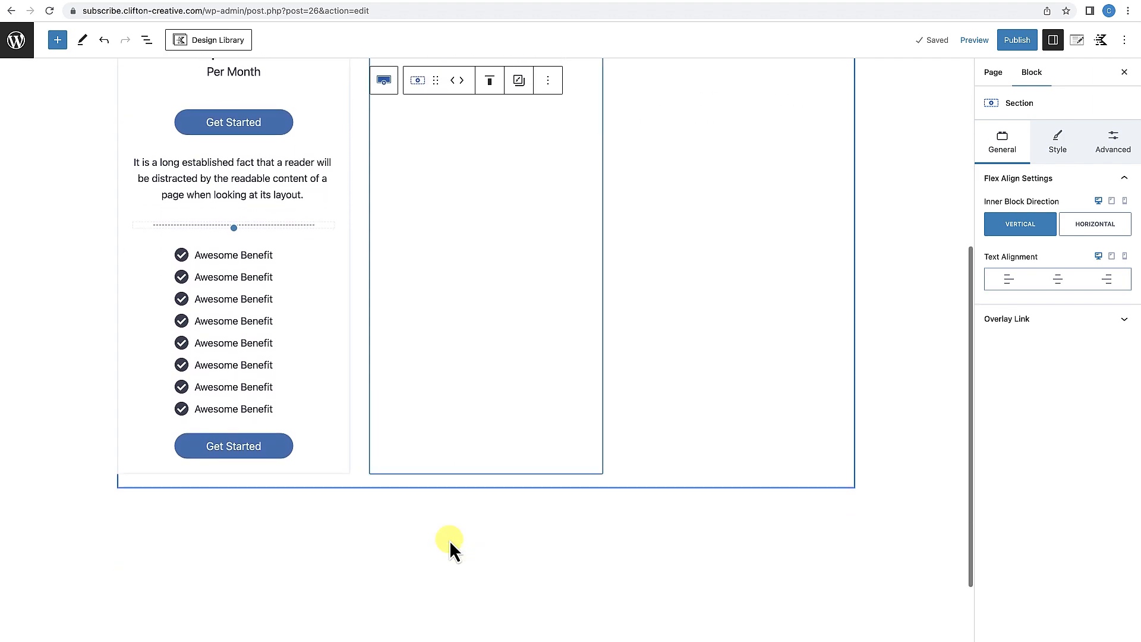
pyautogui.scroll(6, 449, 540)
pyautogui.scroll(-3, 450, 541)
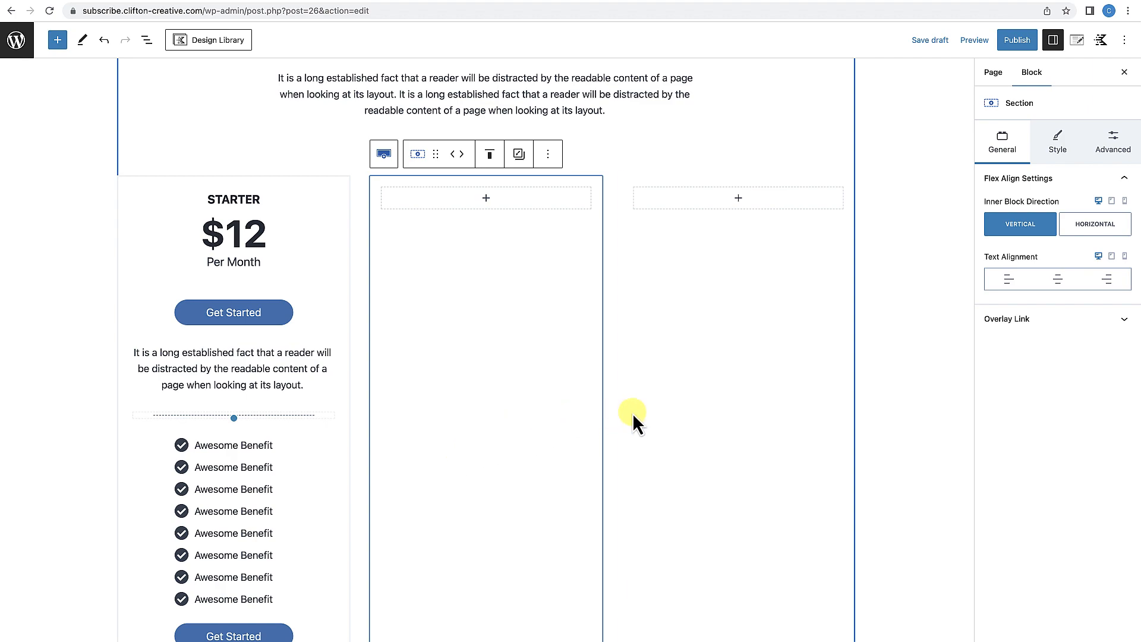
pyautogui.scroll(-1, 310, 329)
pyautogui.scroll(-1, 310, 327)
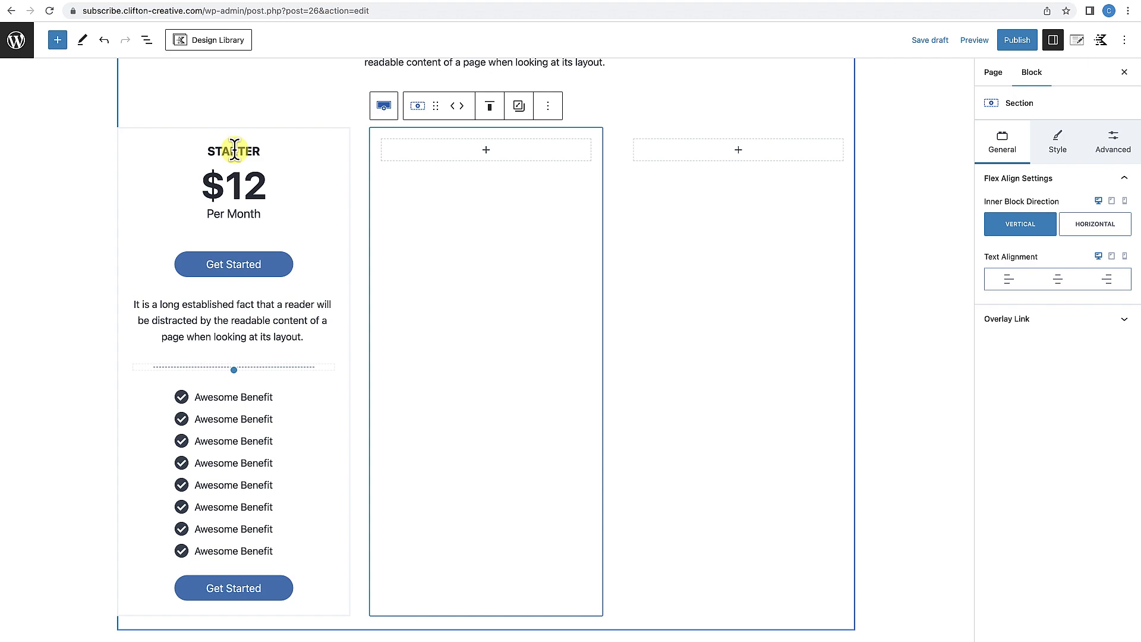
# Select all blocks inside the Starter column's section, from the title text to the last Advanced Buttons block, and copy them.
pyautogui.click(235, 148)
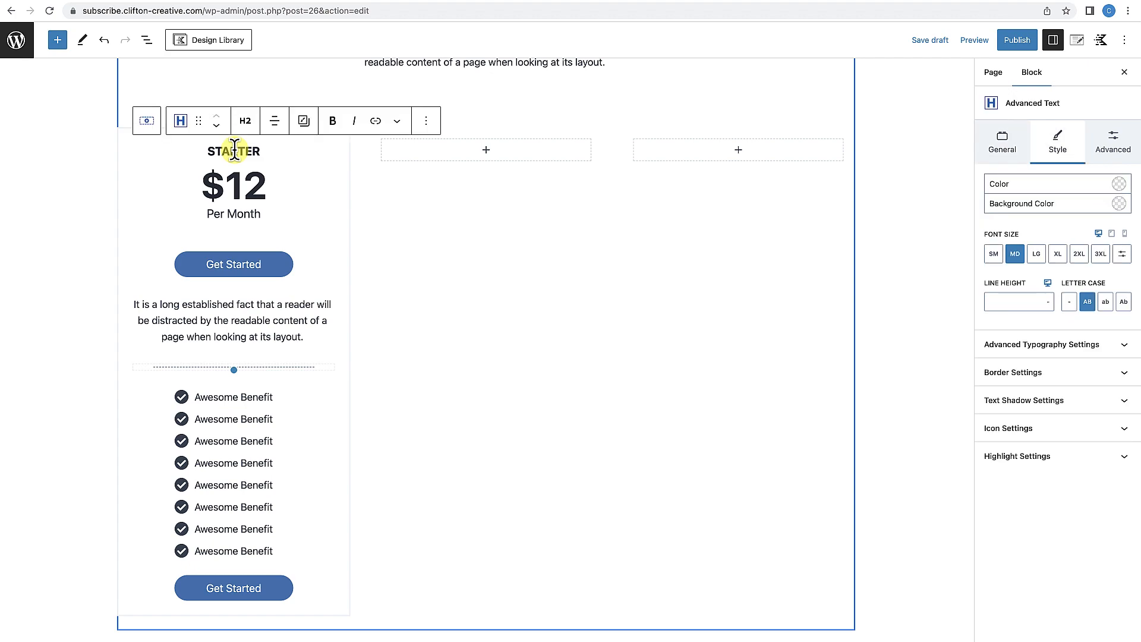
pyautogui.click(148, 41)
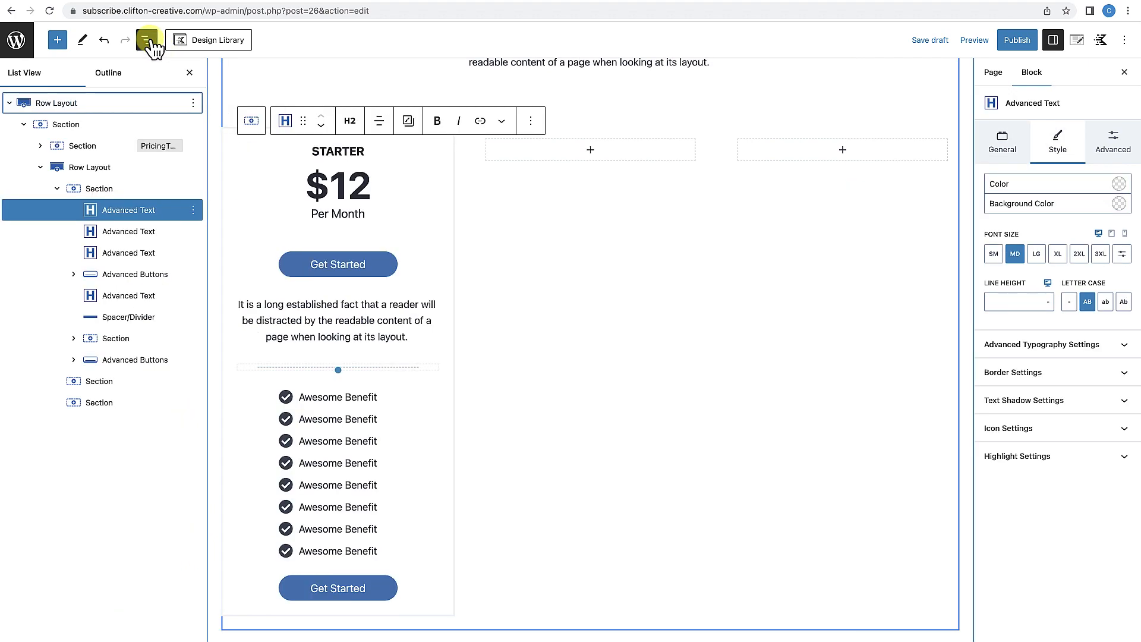
pyautogui.click(128, 214)
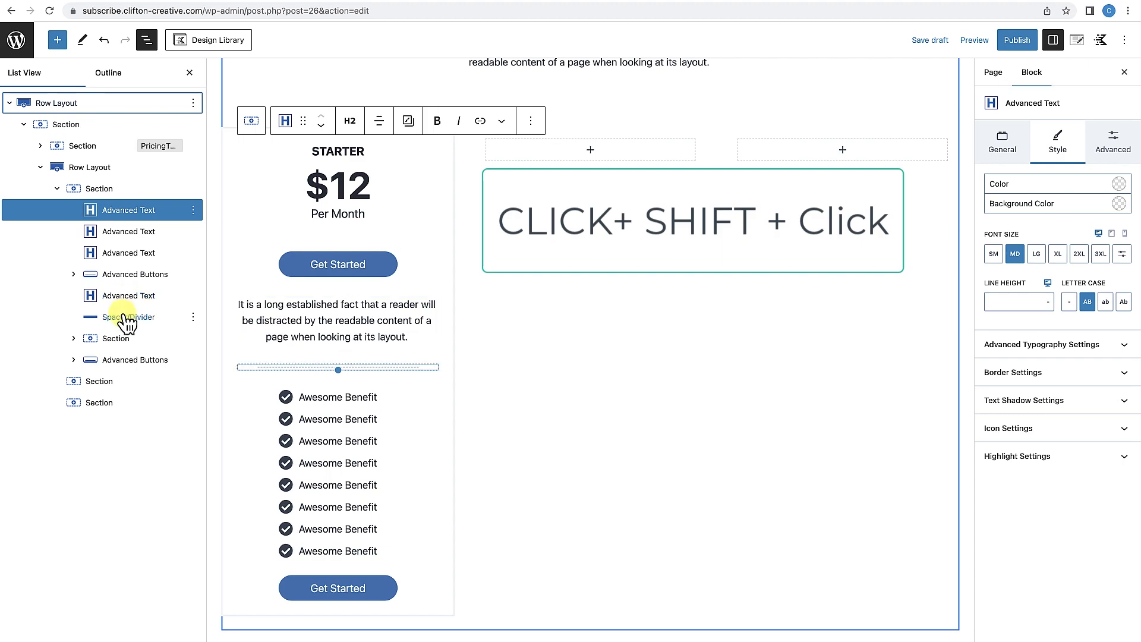
pyautogui.keyDown('shift'); pyautogui.click(121, 365); pyautogui.keyUp('shift')
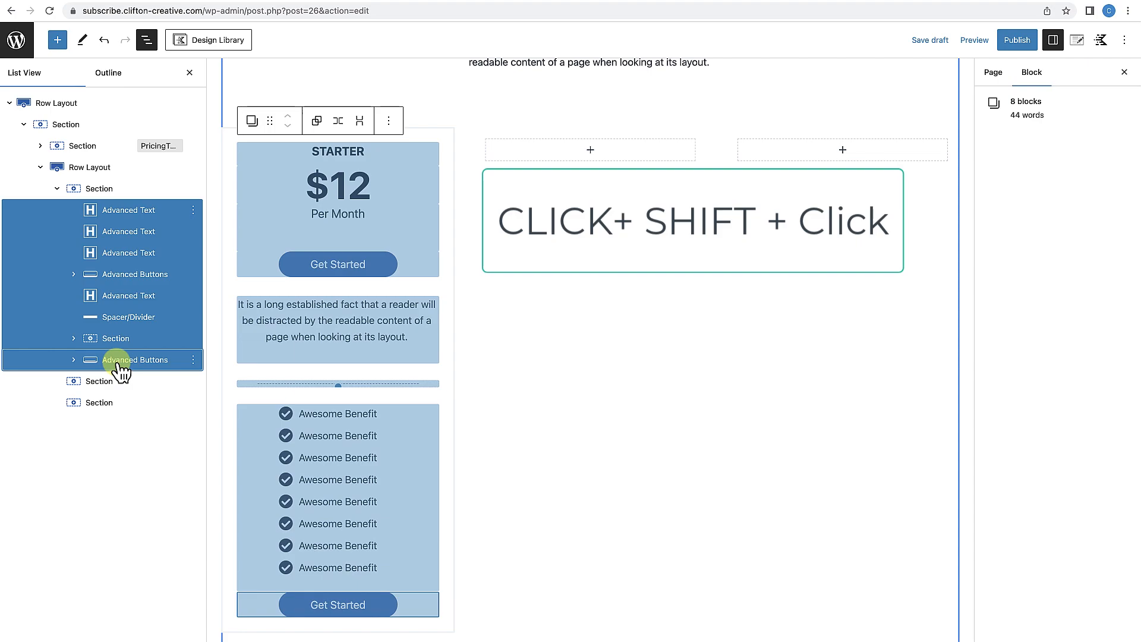
pyautogui.click(389, 122)
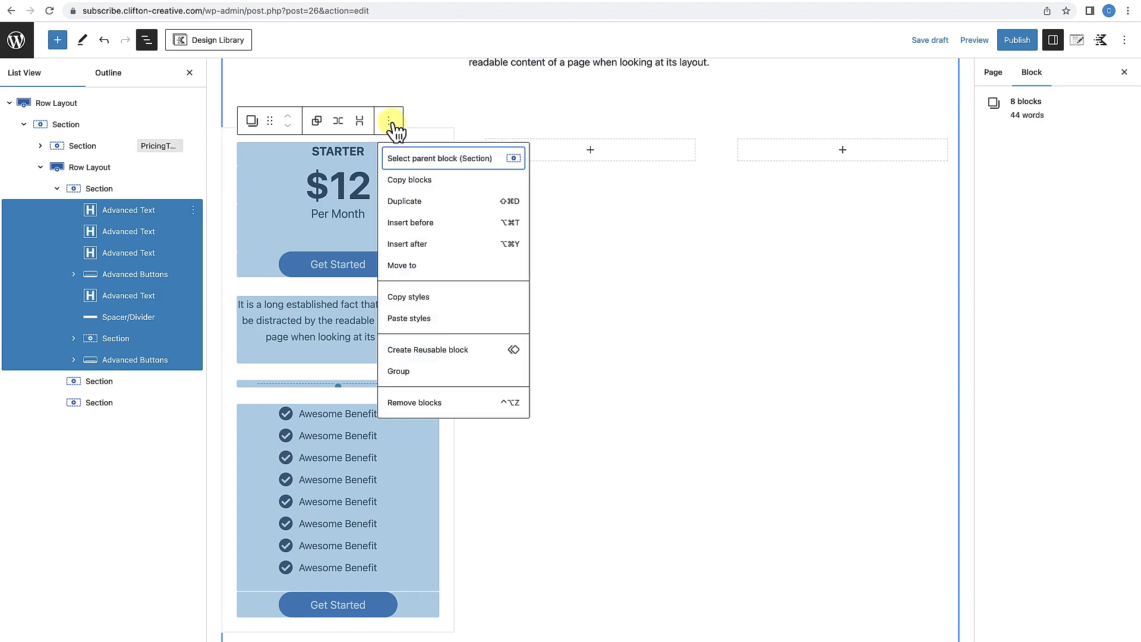
pyautogui.click(418, 185)
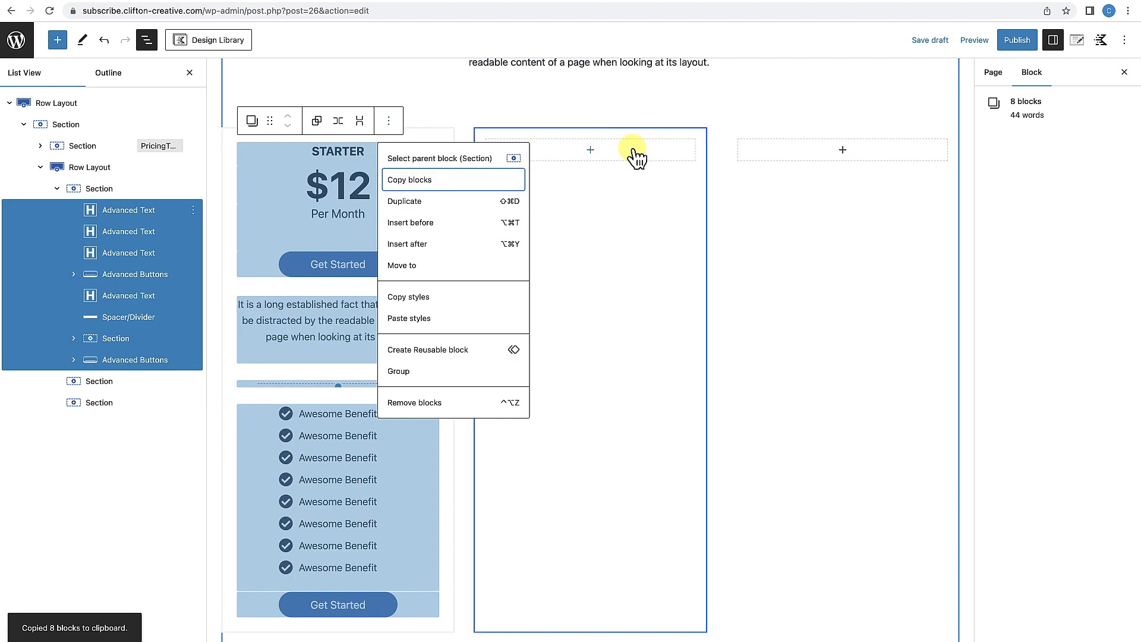
# Add a Paragraph block to the empty middle column and paste the copied Starter blocks in its place.
pyautogui.click(591, 150)
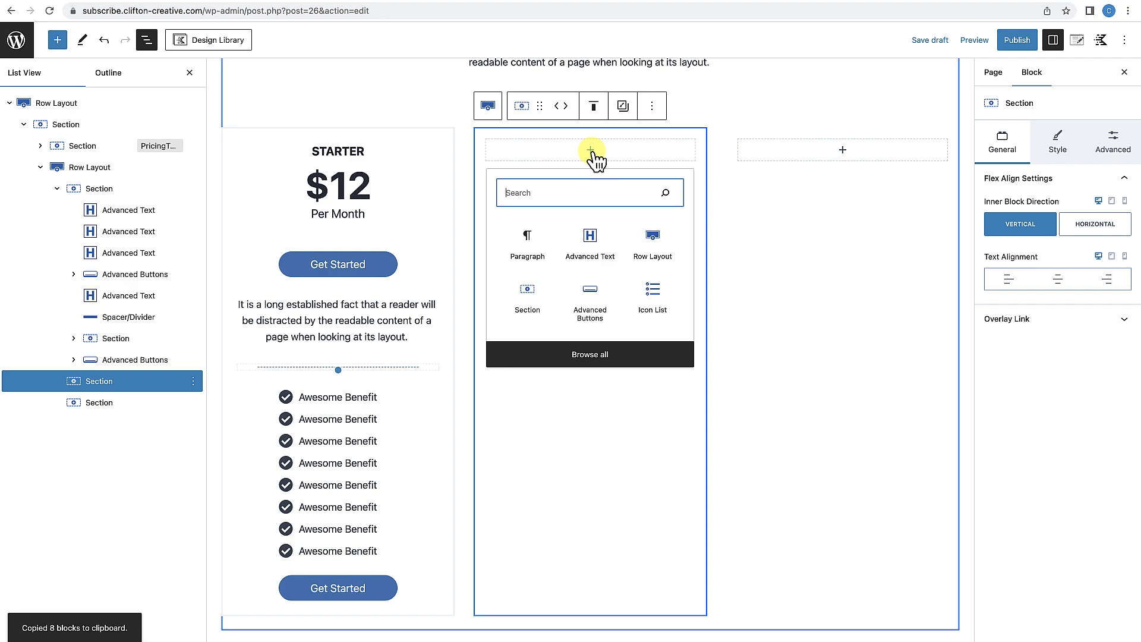
pyautogui.click(530, 246)
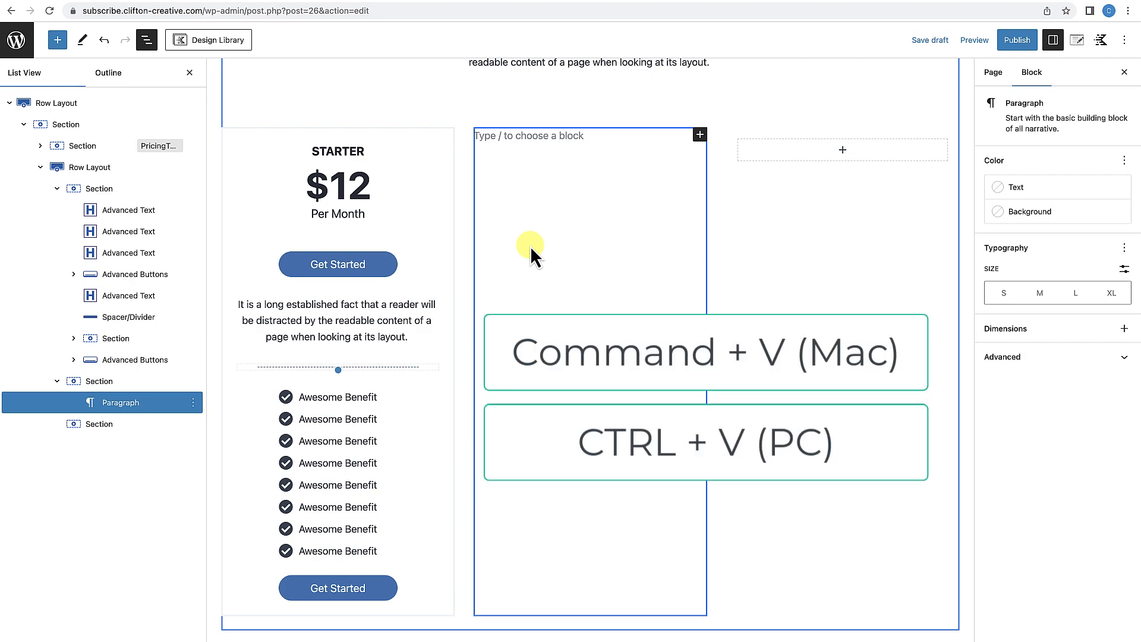
pyautogui.press('super+v')
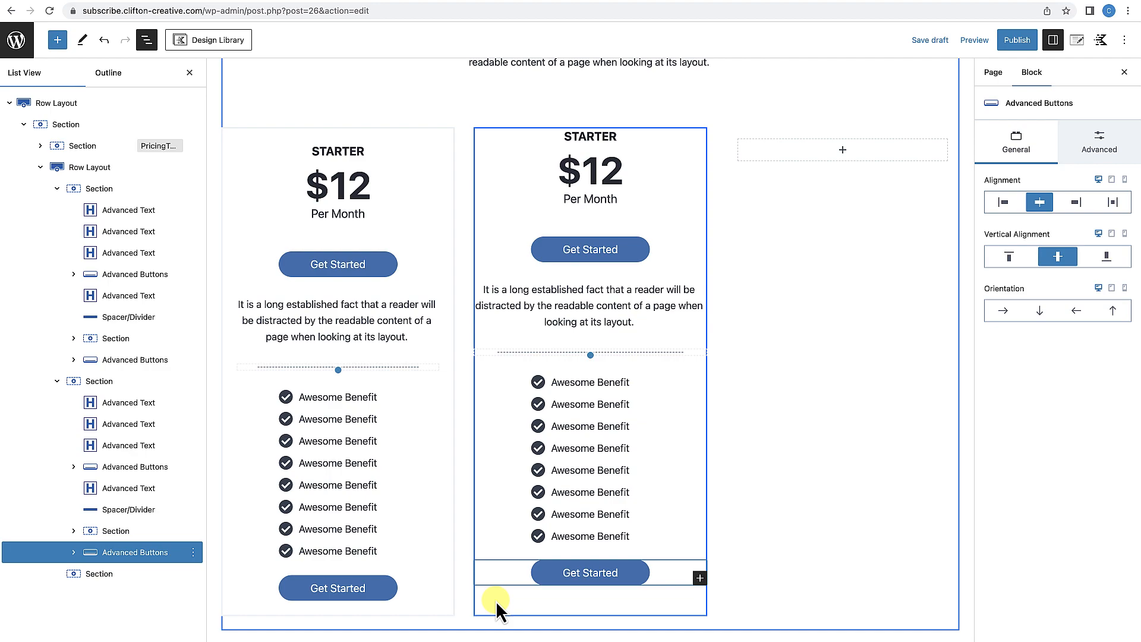
# Add a Paragraph block to the empty third column and paste the copied Starter blocks in its place.
pyautogui.scroll(-1, 496, 600)
pyautogui.click(843, 139)
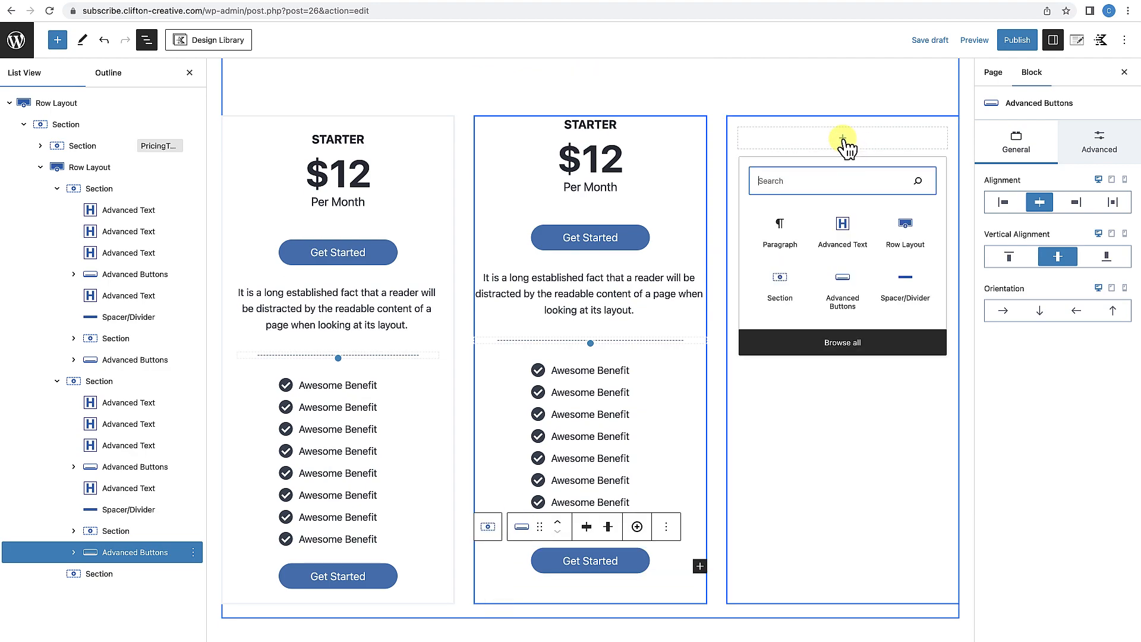
pyautogui.click(788, 238)
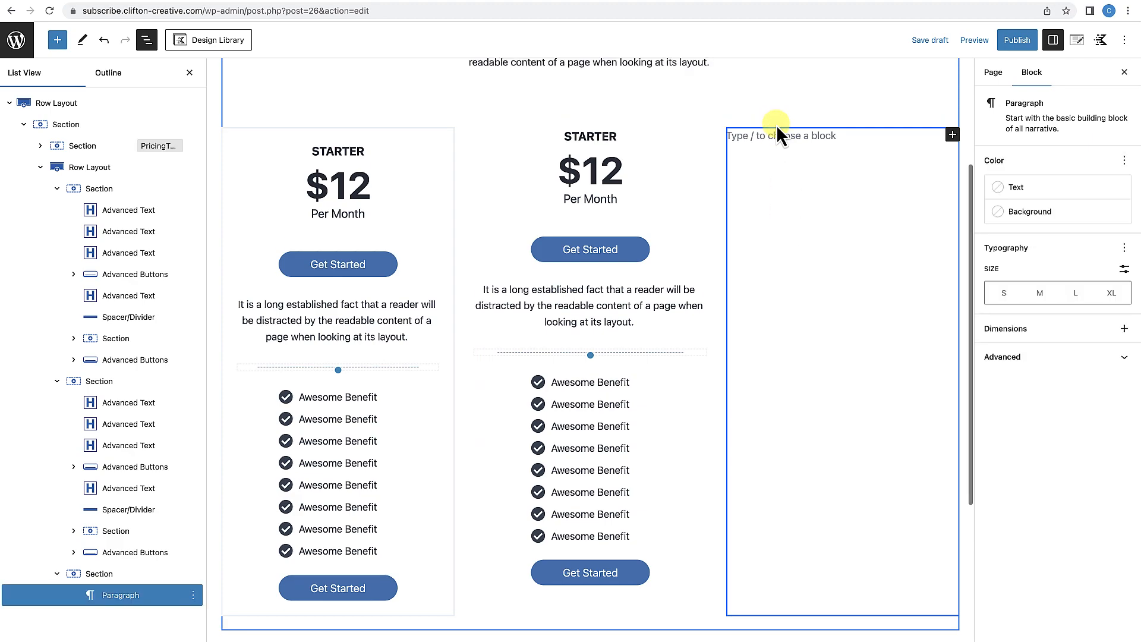
pyautogui.hotkey('ctrl', 'v')
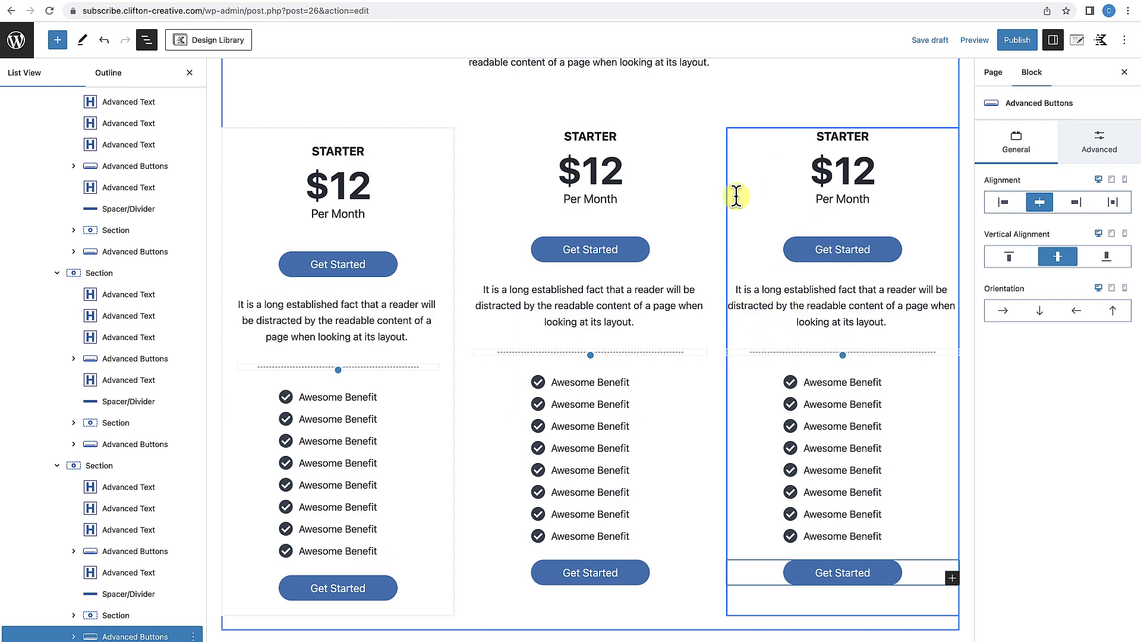
# Copy the styles of the first pricing column's section and paste them onto the middle column's section.
pyautogui.click(453, 133)
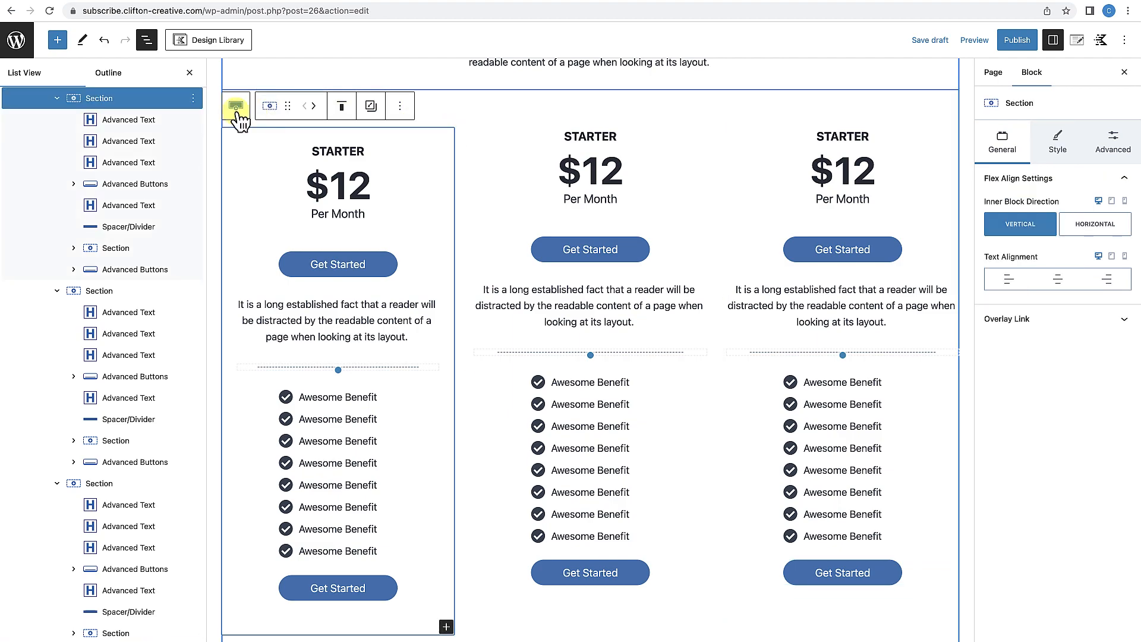
pyautogui.click(373, 108)
pyautogui.click(384, 146)
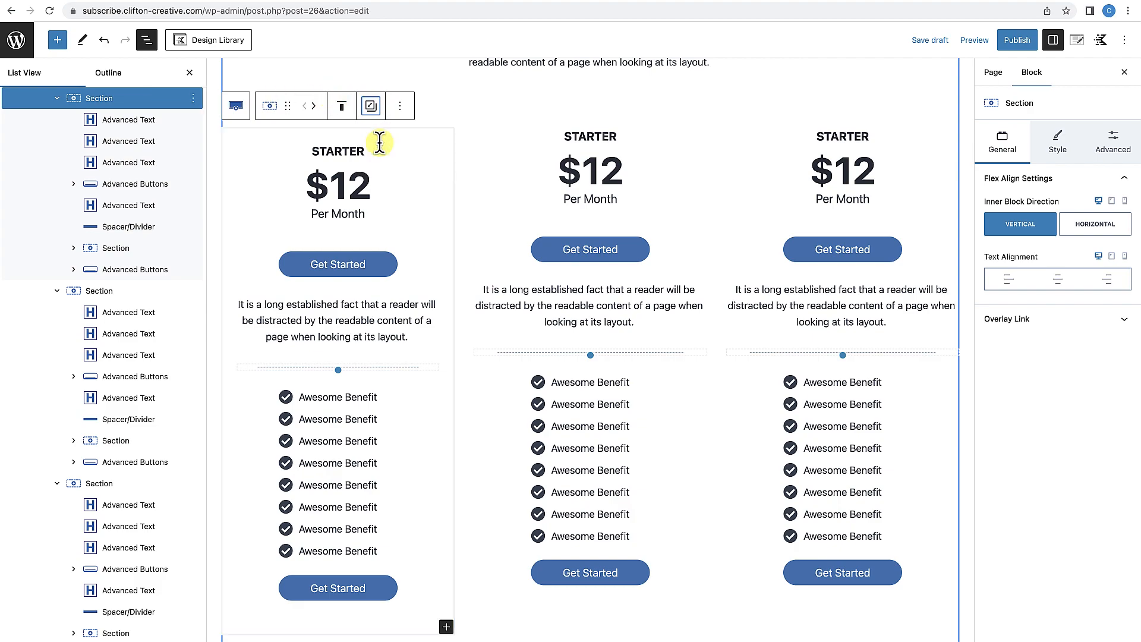
pyautogui.click(108, 292)
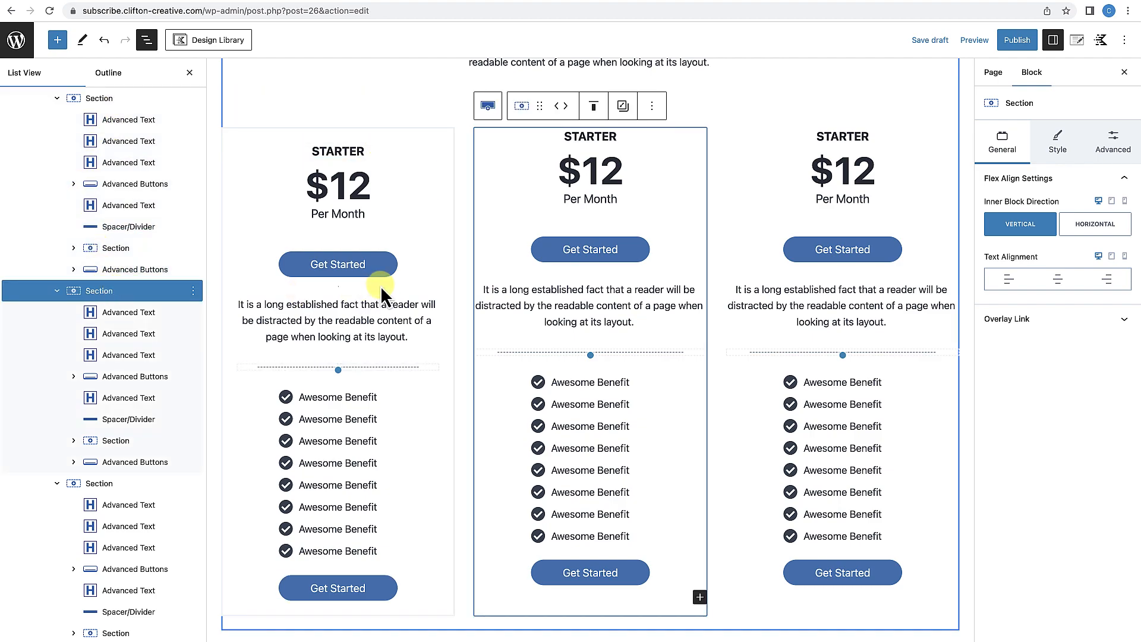
pyautogui.click(624, 108)
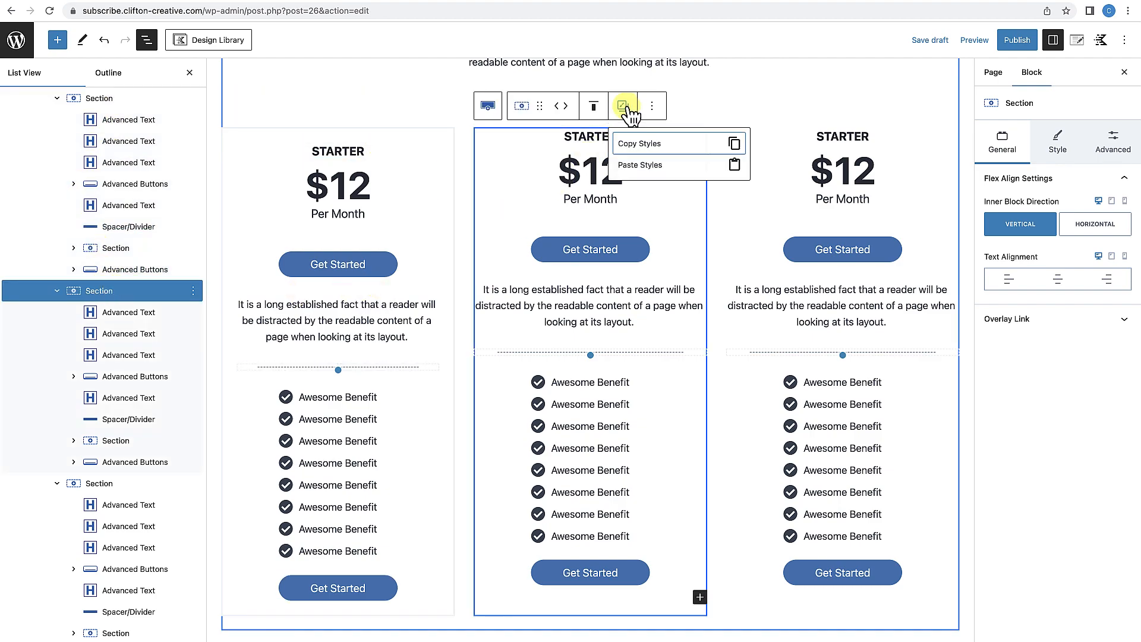
pyautogui.click(631, 162)
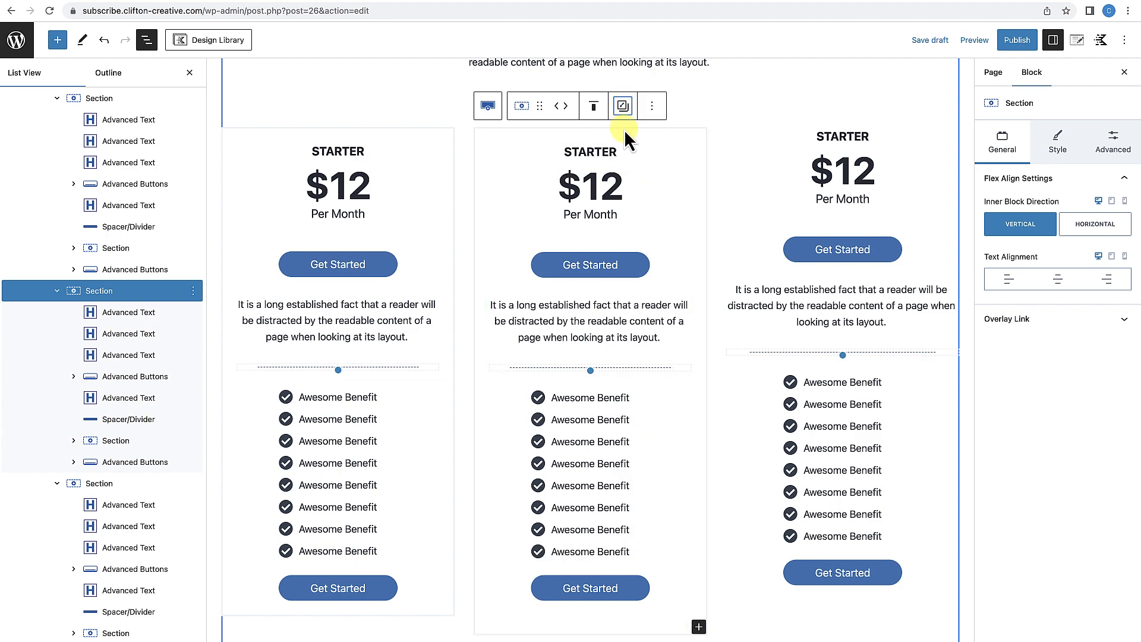
# Paste the copied section styles onto the third pricing column's section.
pyautogui.click(104, 483)
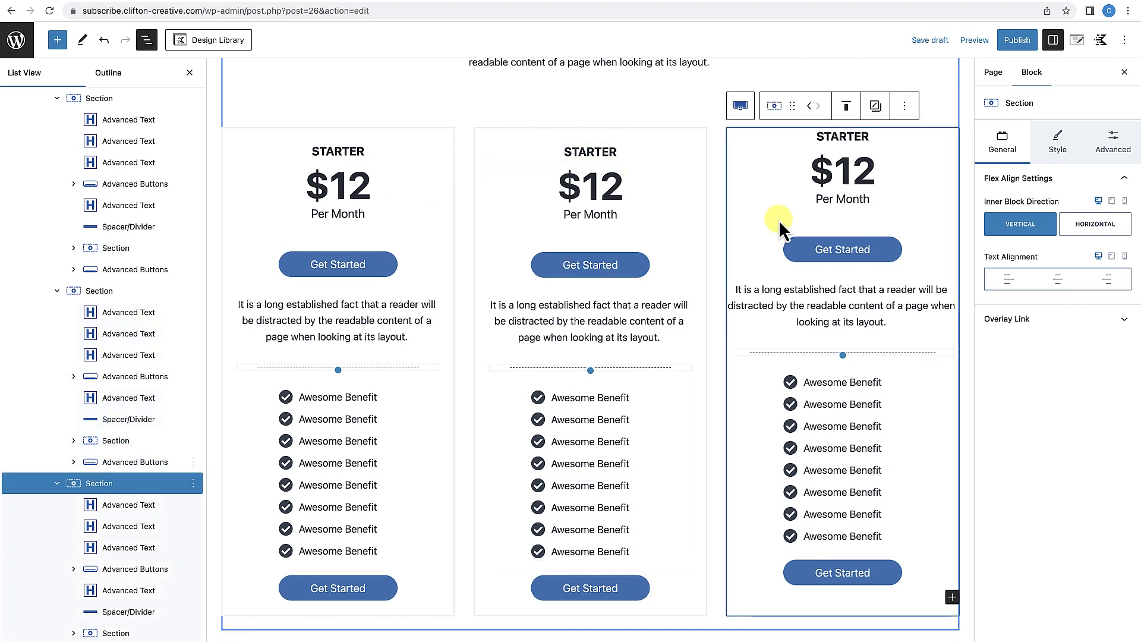
pyautogui.click(876, 106)
pyautogui.click(890, 166)
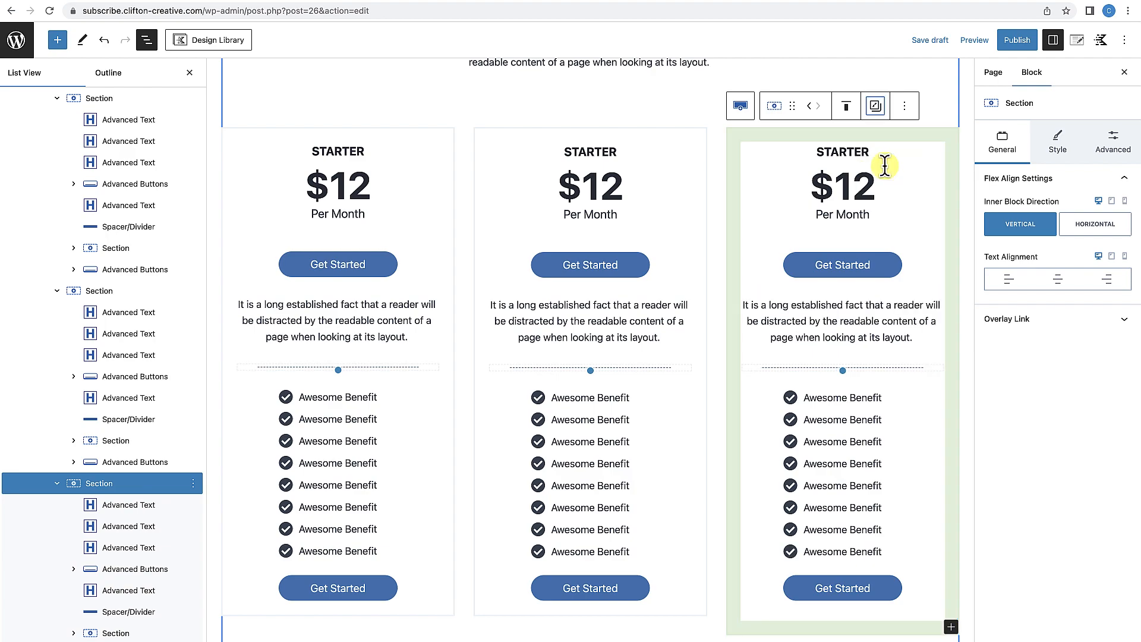
pyautogui.click(680, 114)
pyautogui.scroll(-3, 757, 244)
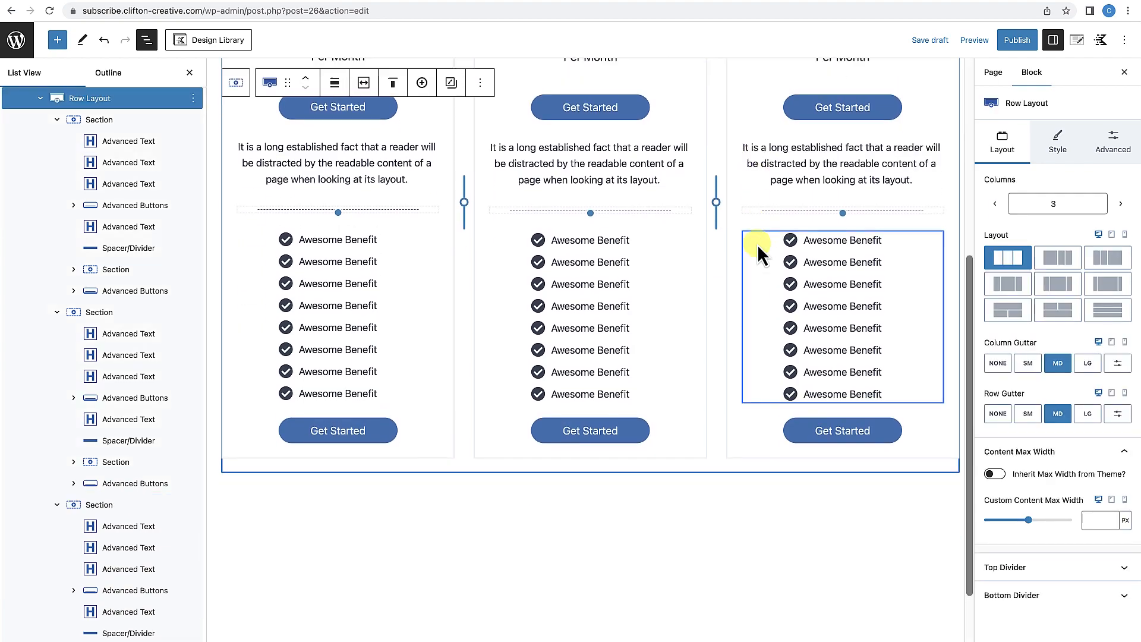
pyautogui.scroll(5, 760, 247)
# Close the block list view and rename the second and third column headings to ADVANCED and ELITE.
pyautogui.click(189, 72)
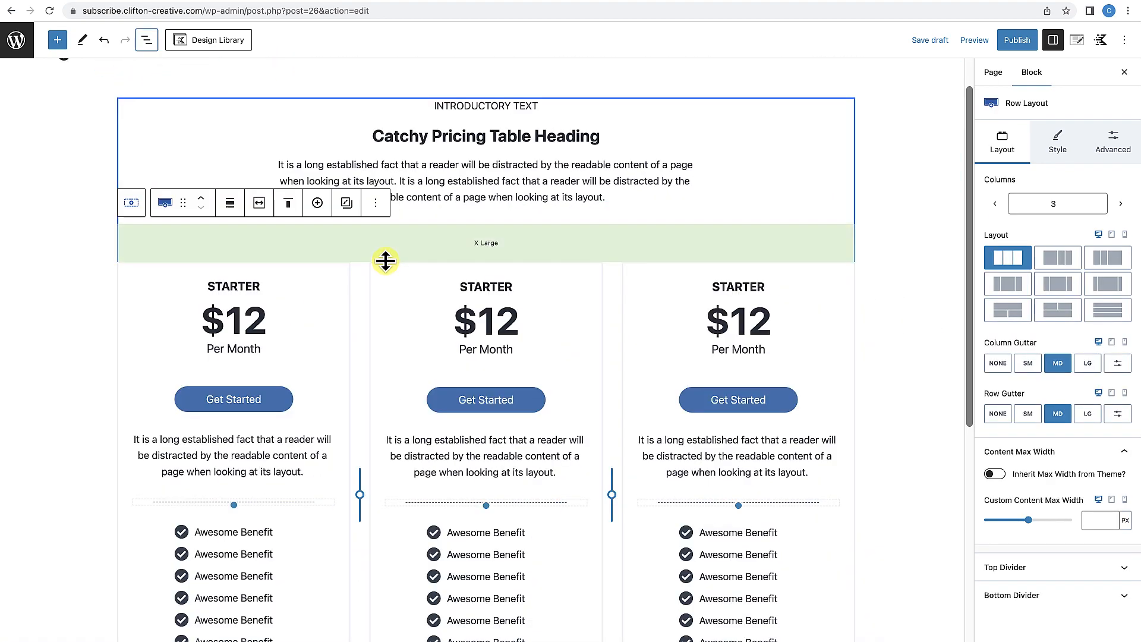
pyautogui.scroll(-4, 361, 272)
pyautogui.scroll(1, 530, 294)
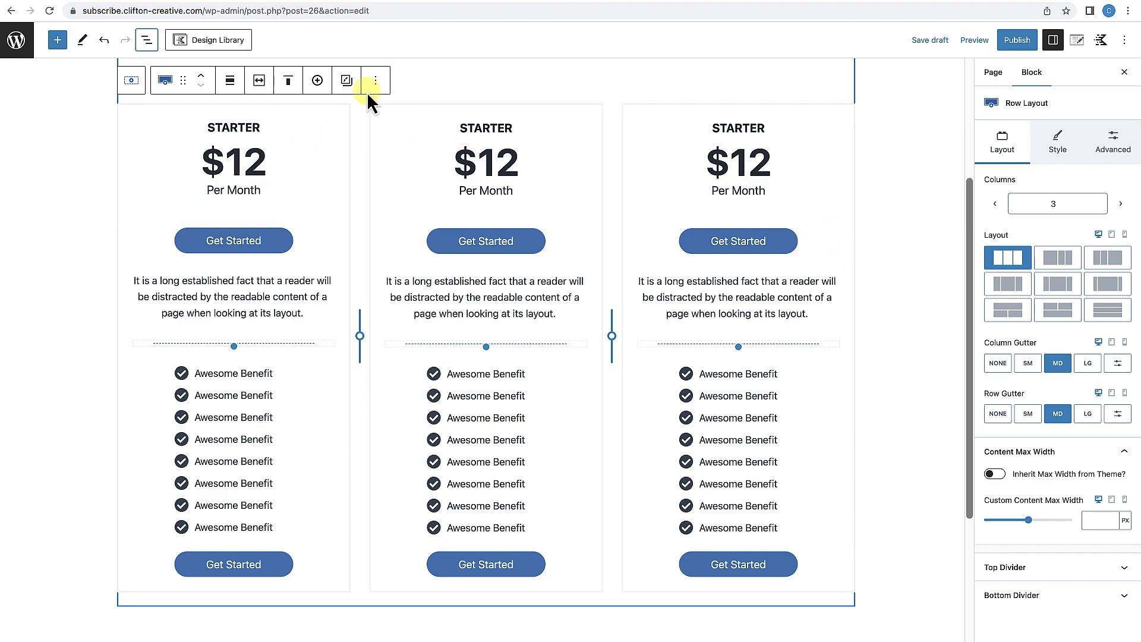
pyautogui.doubleClick(480, 132)
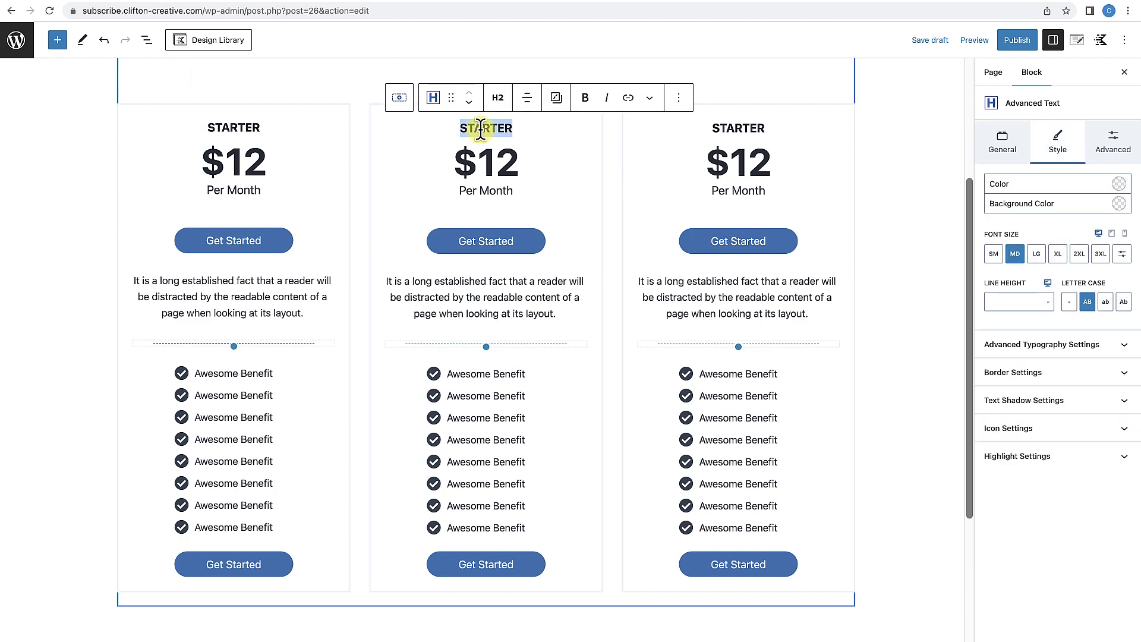
pyautogui.write('ADVANCED')
pyautogui.doubleClick(749, 128)
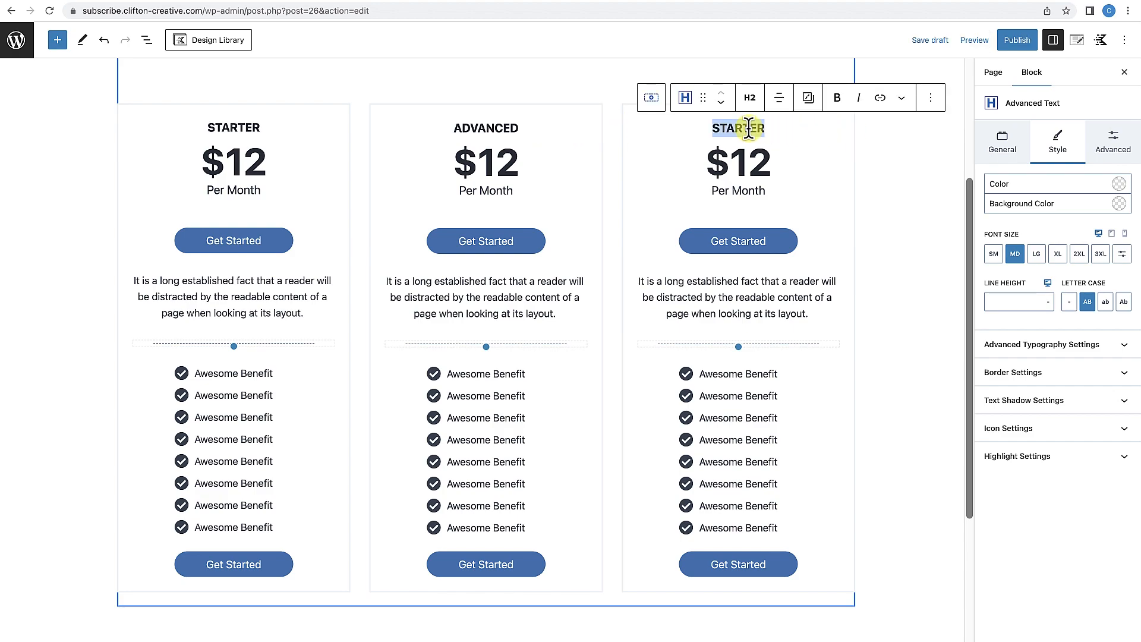
pyautogui.write('ELITE')
# Set the price to $15 in the ADVANCED column and $18 in the ELITE column.
pyautogui.moveTo(498, 161); pyautogui.dragTo(518, 161)
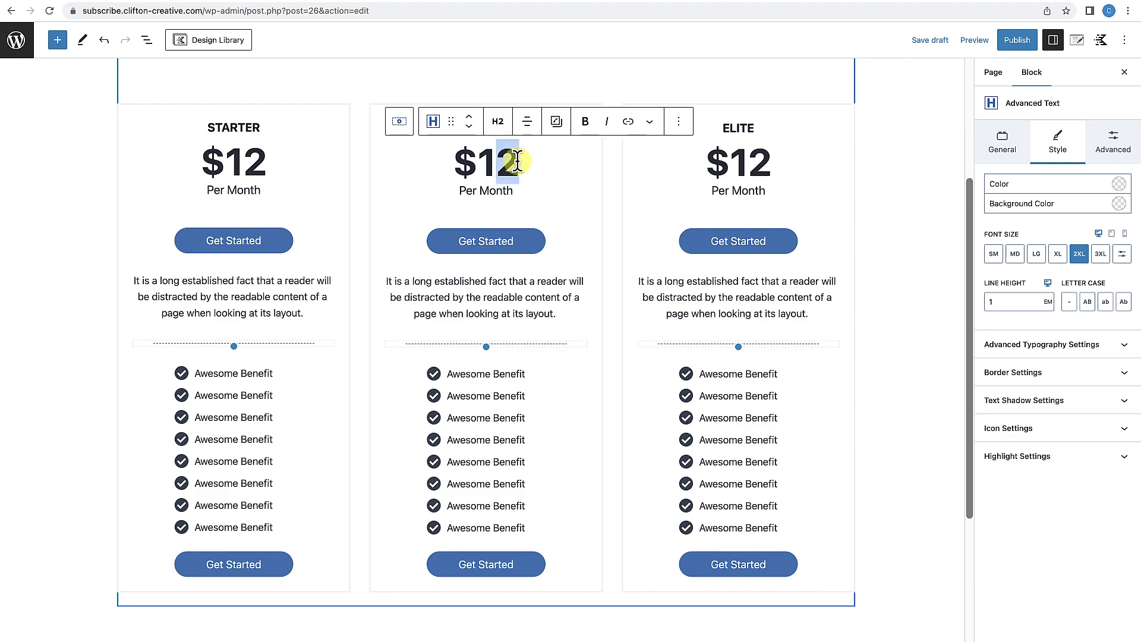
pyautogui.write('5')
pyautogui.moveTo(771, 161); pyautogui.dragTo(750, 161)
pyautogui.write('8')
pyautogui.click(875, 276)
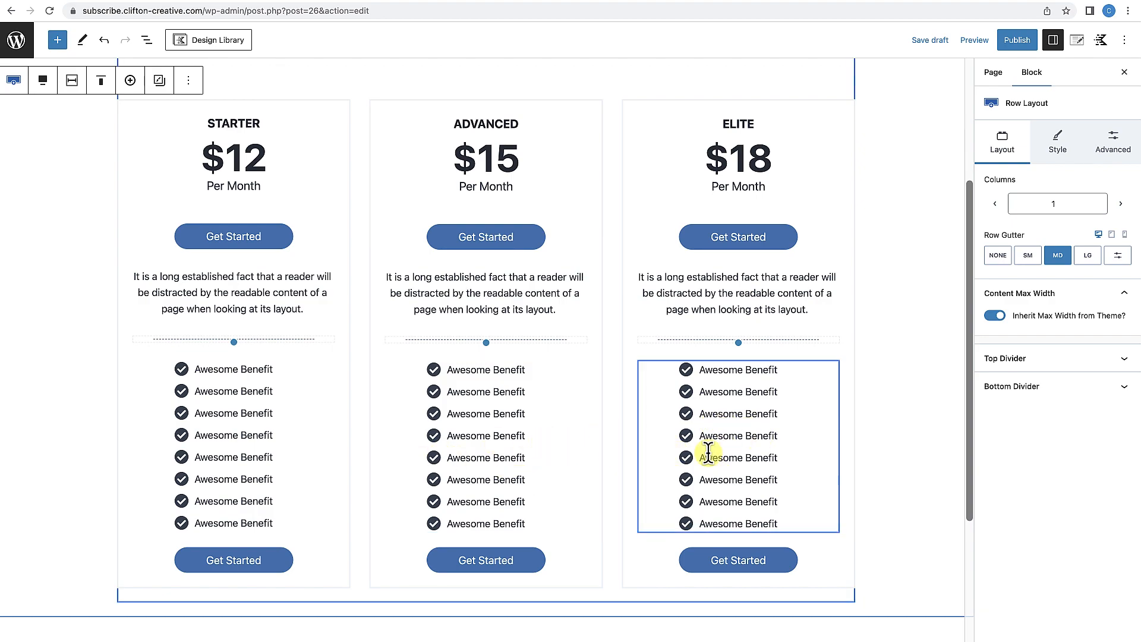
# Insert an Advanced Text block directly before the benefits list section in the ADVANCED column.
pyautogui.scroll(-1, 708, 451)
pyautogui.scroll(2, 712, 456)
pyautogui.scroll(-3, 713, 459)
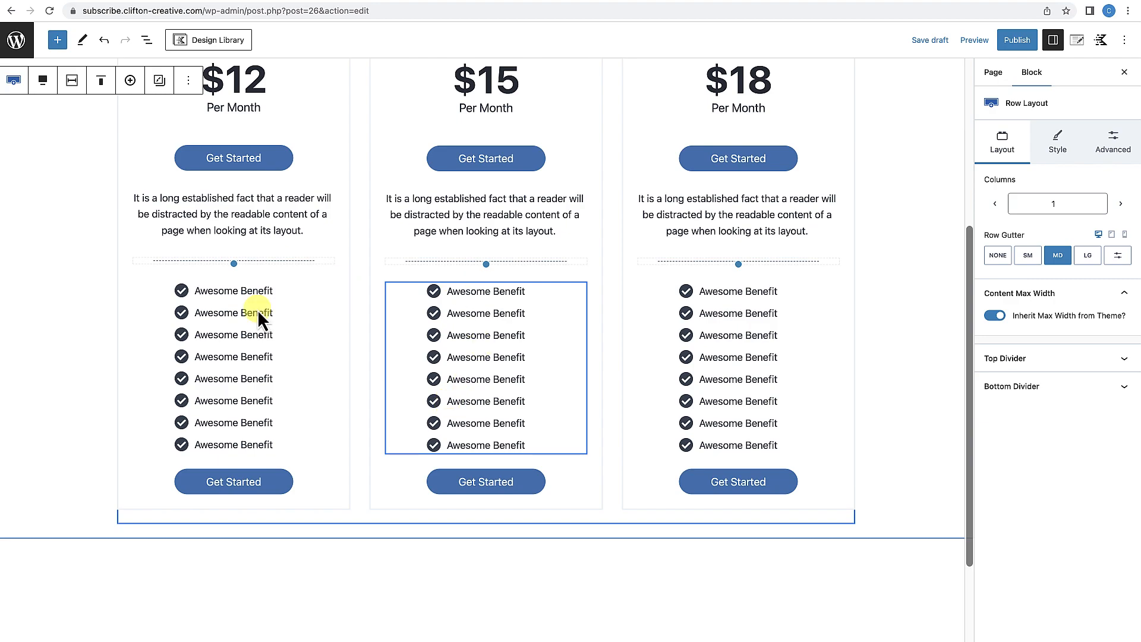
pyautogui.scroll(1, 256, 356)
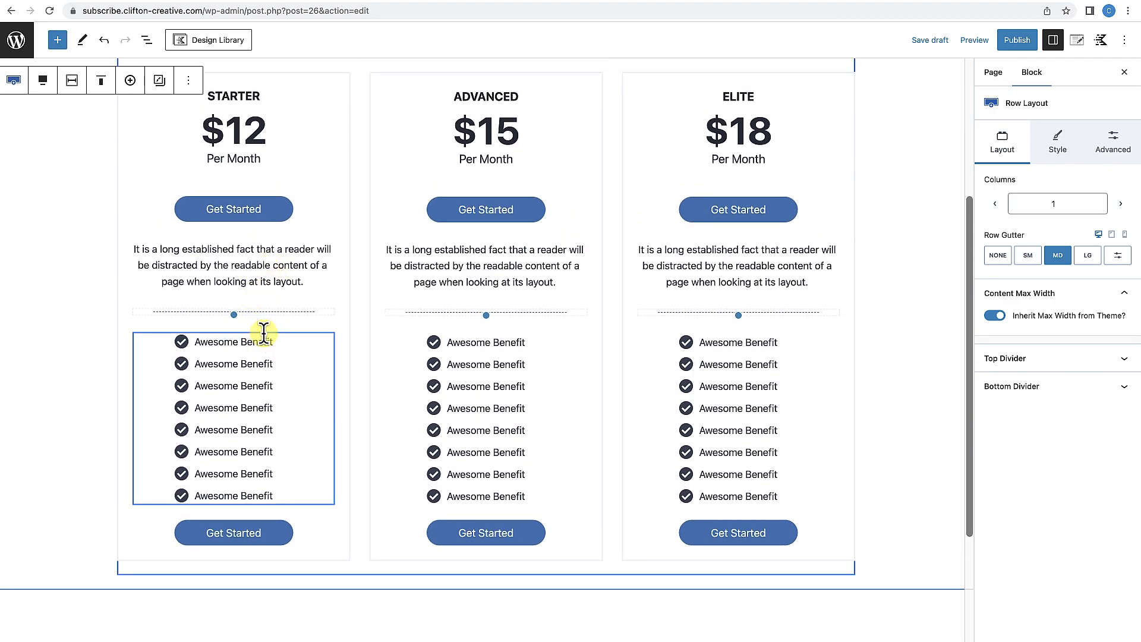
pyautogui.click(583, 337)
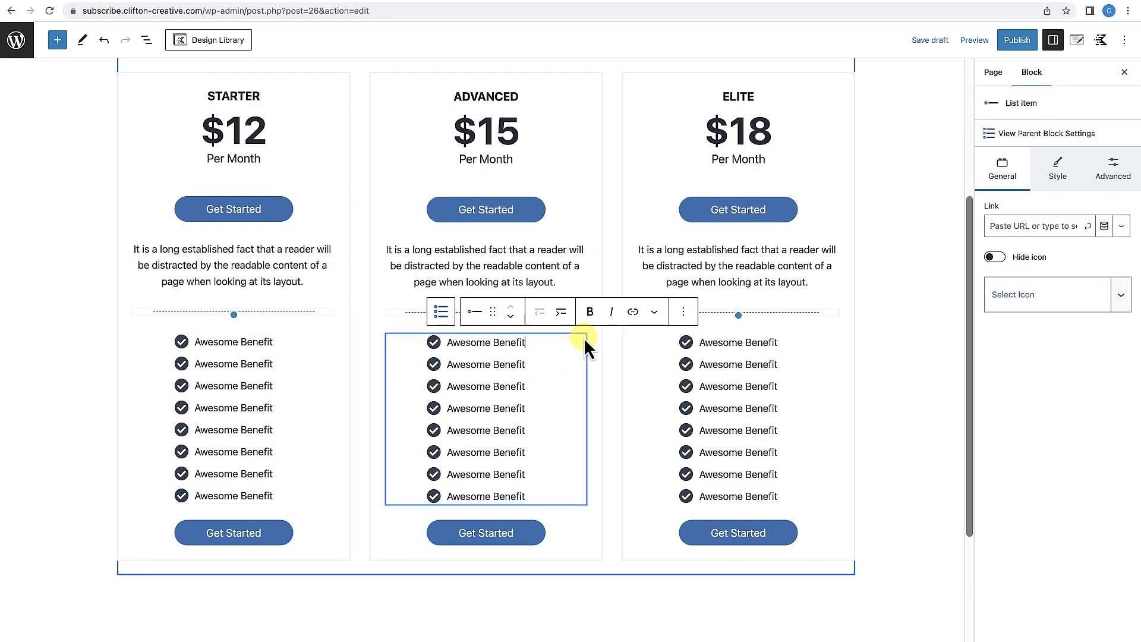
pyautogui.click(584, 338)
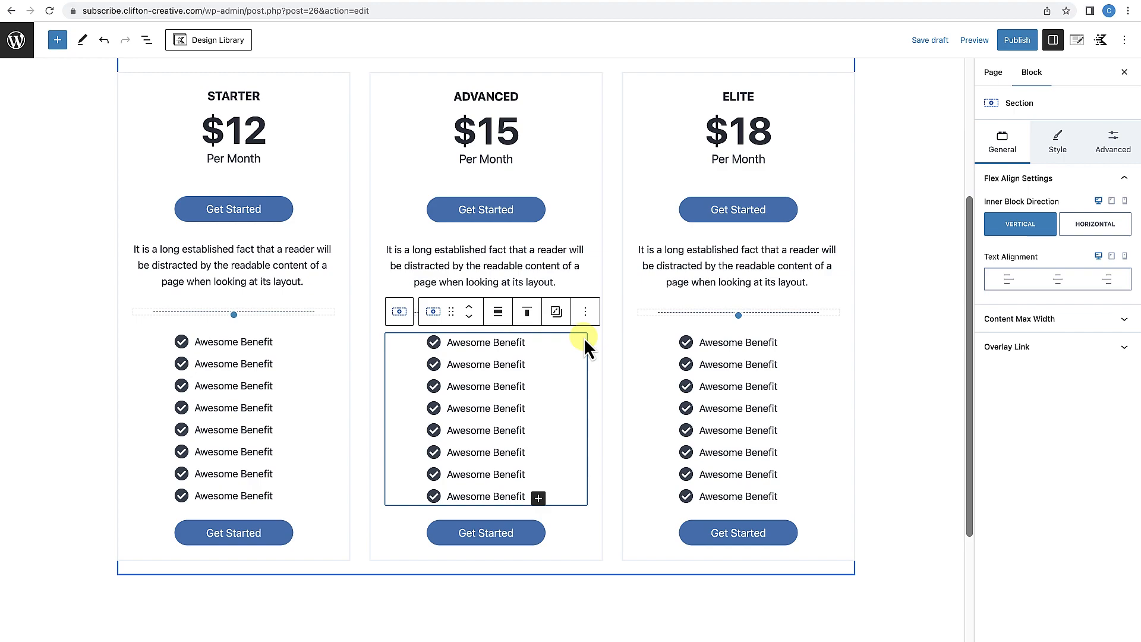
pyautogui.click(586, 313)
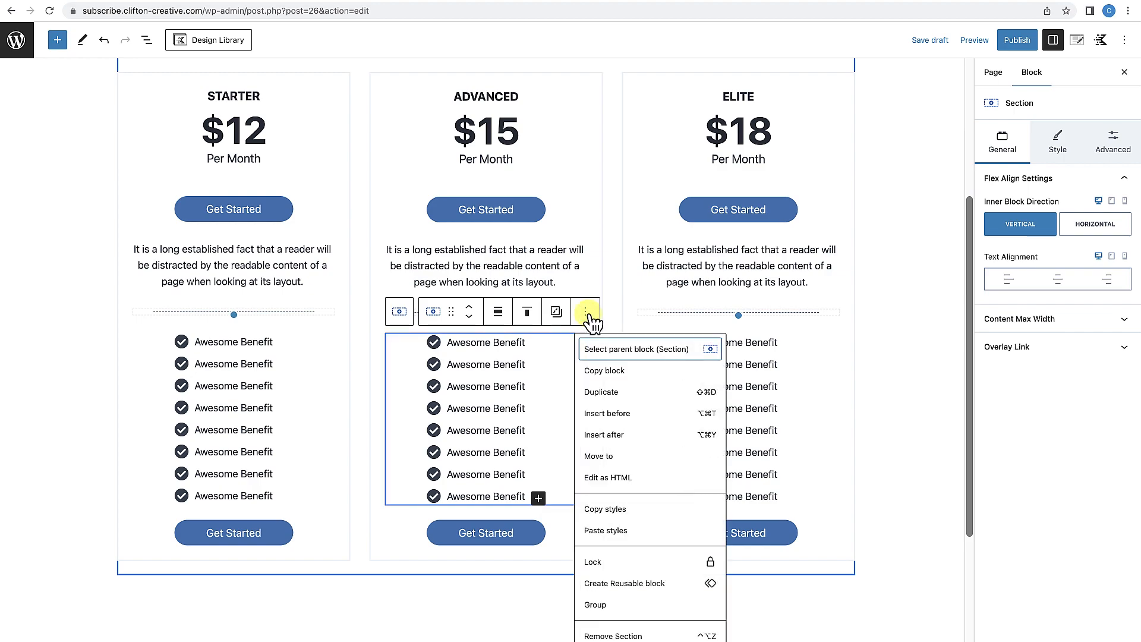
pyautogui.click(608, 414)
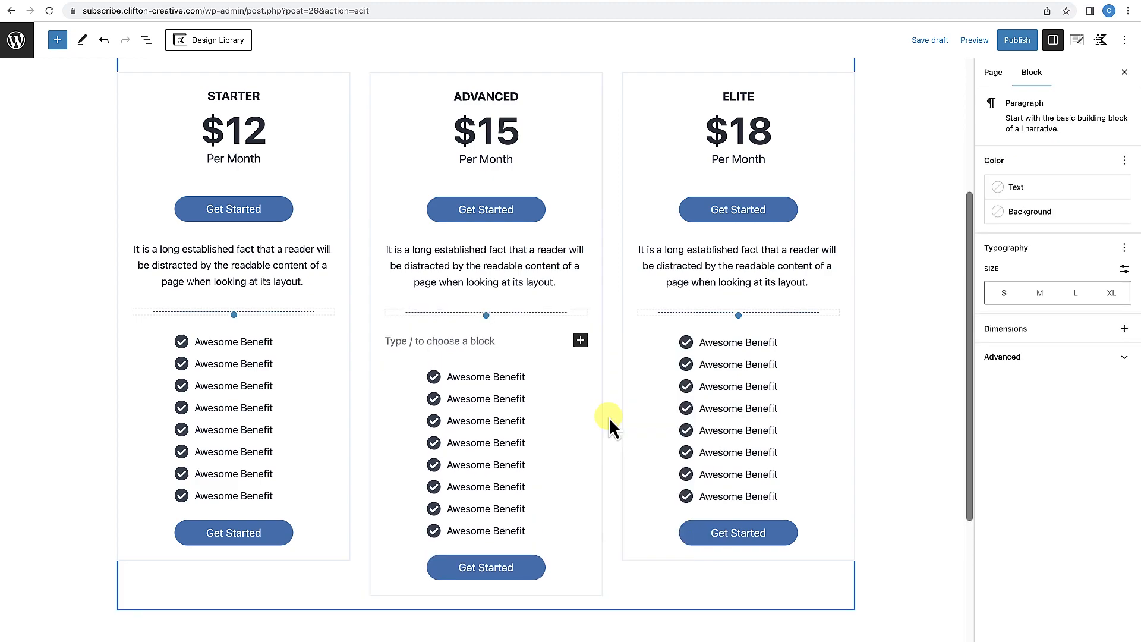
pyautogui.write('/')
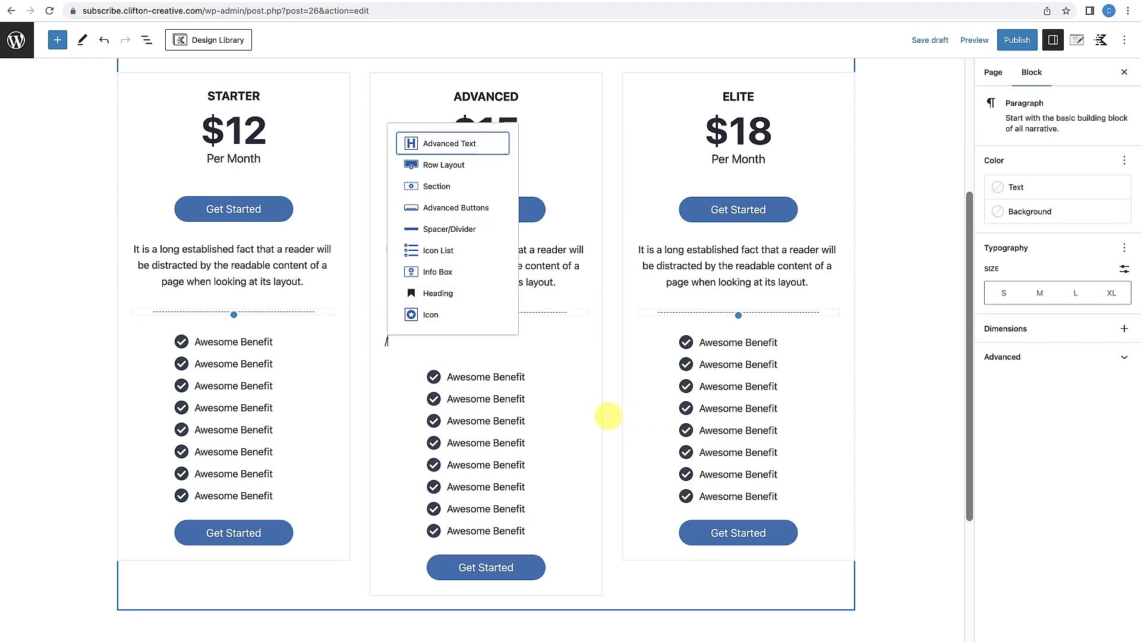
pyautogui.click(451, 143)
pyautogui.click(498, 320)
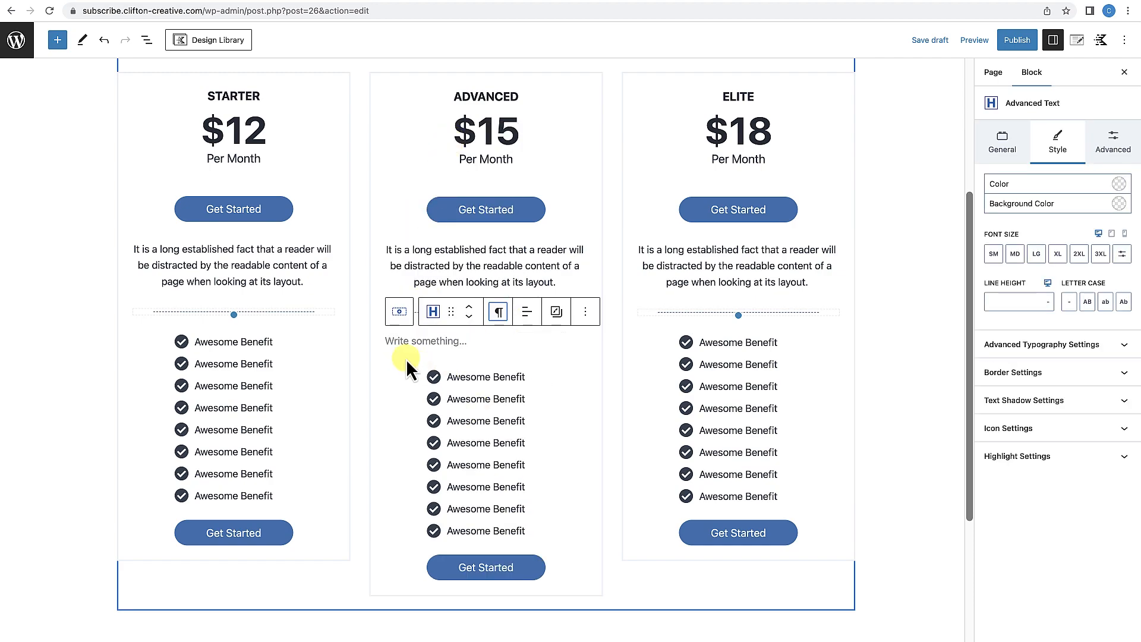
# Enter "Includes everything in STARTER plus:" in the new text block and center its alignment.
pyautogui.click(409, 340)
pyautogui.write('In')
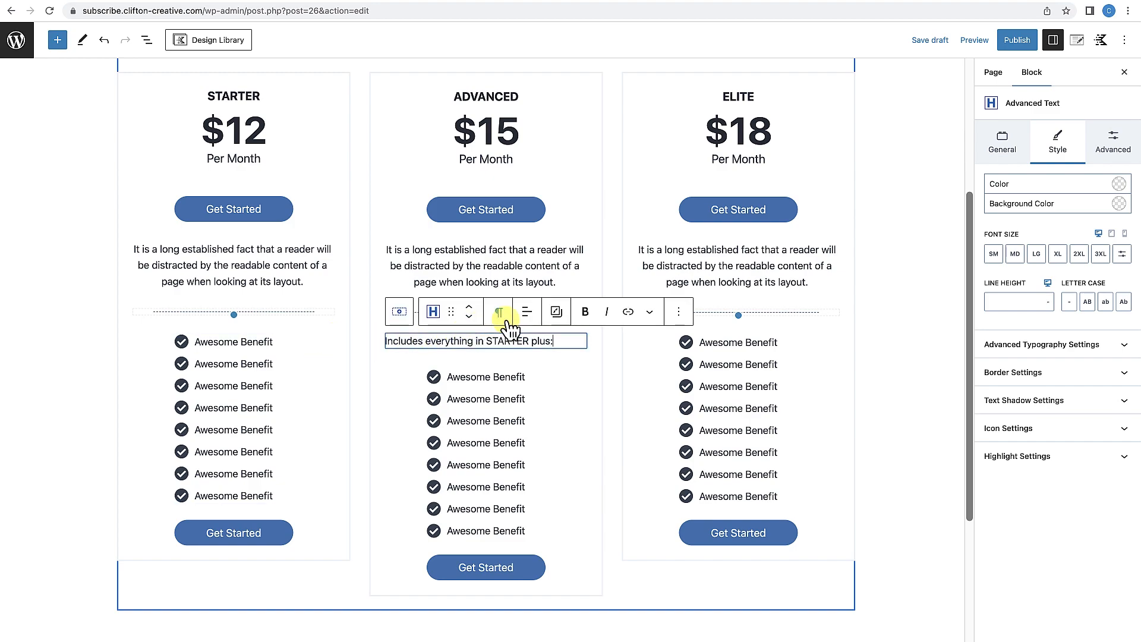
pyautogui.click(527, 313)
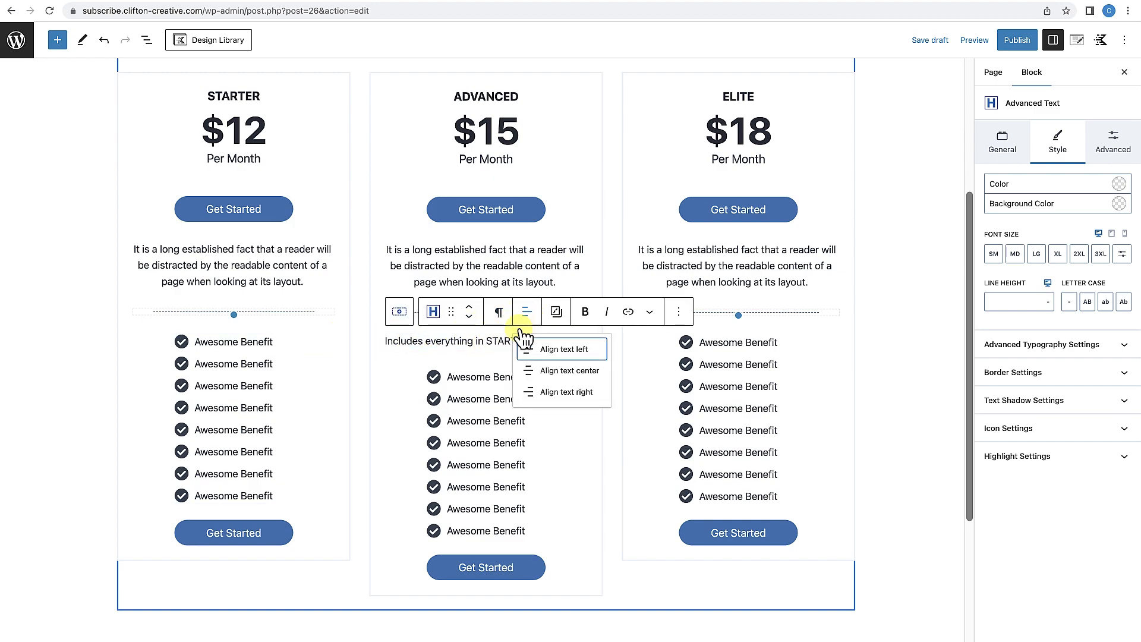
pyautogui.click(554, 369)
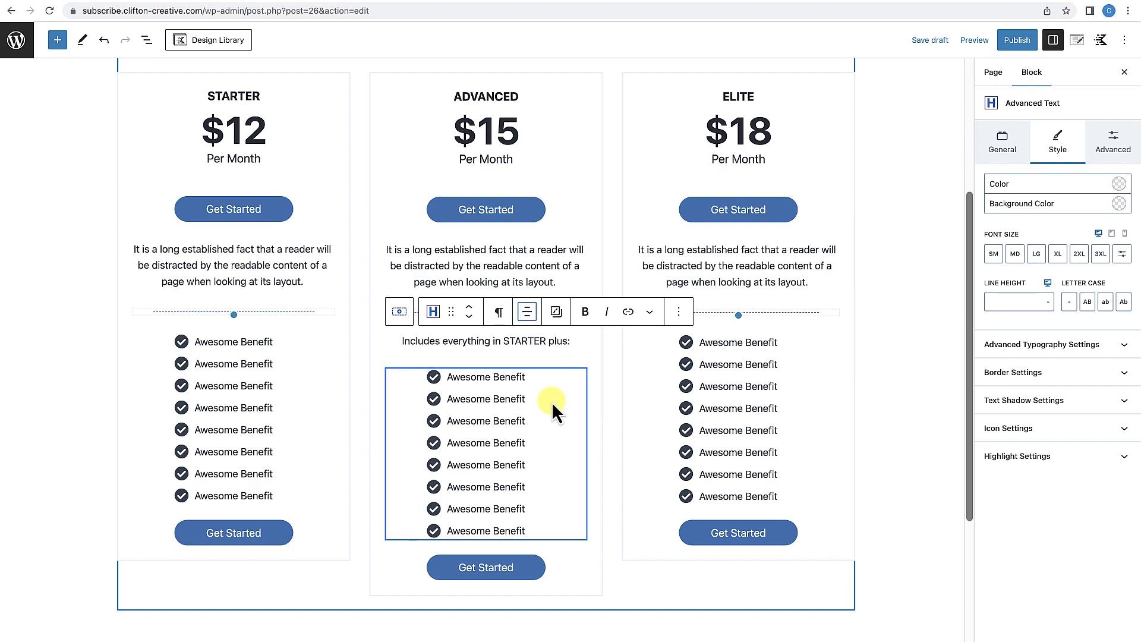
# Copy the "Includes everything in STARTER plus:" block and paste it before the ELITE column's benefits list section.
pyautogui.click(547, 341)
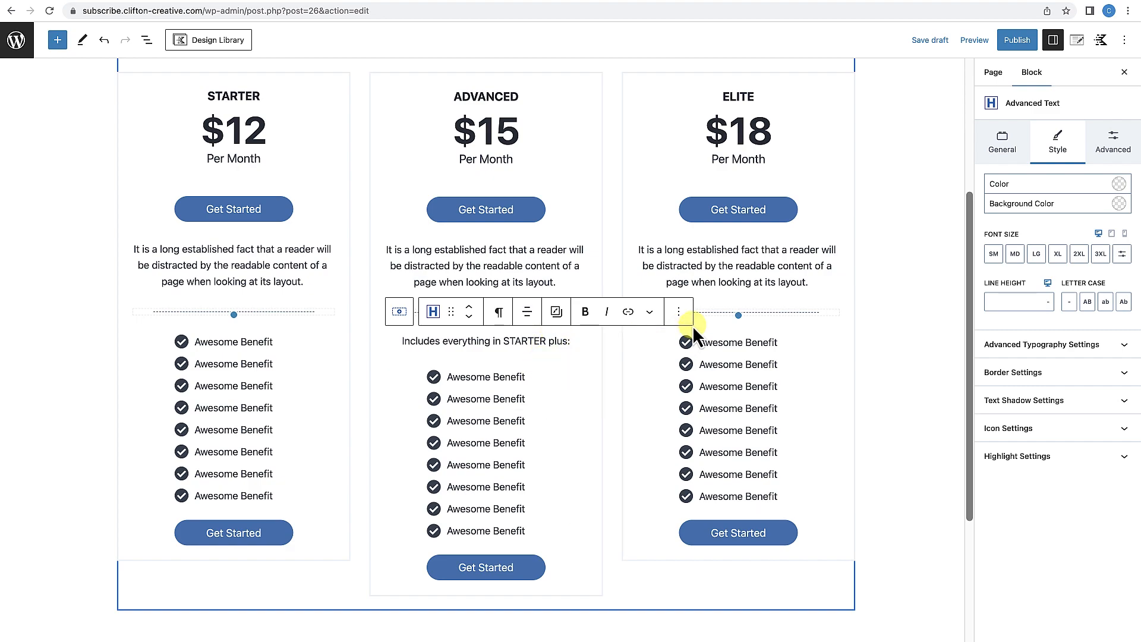
pyautogui.click(678, 311)
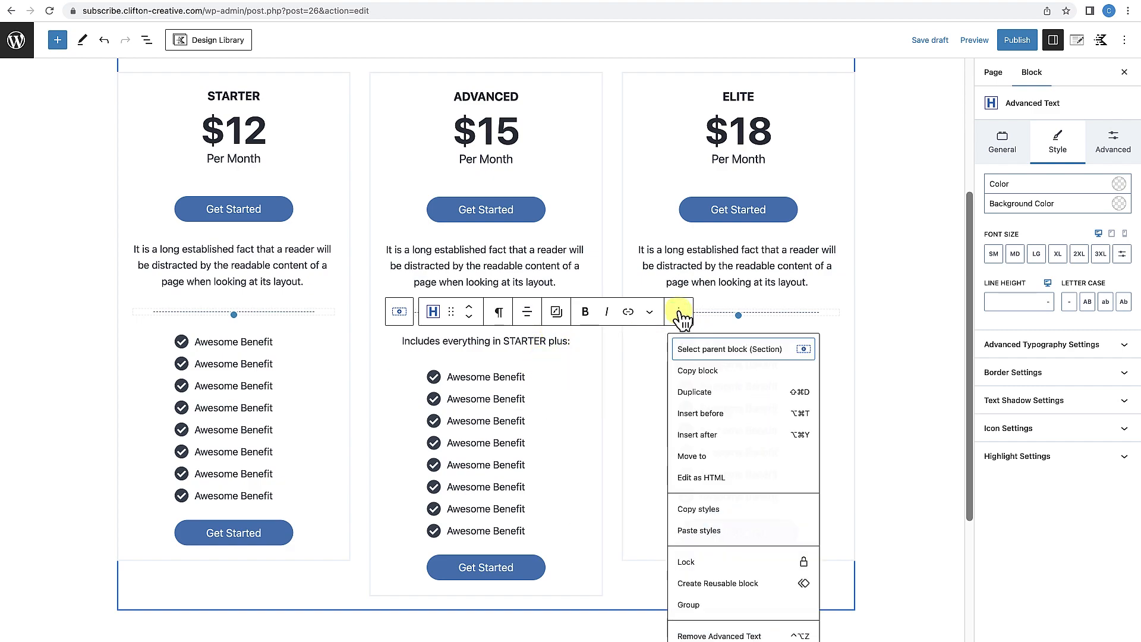
pyautogui.click(711, 372)
pyautogui.click(837, 359)
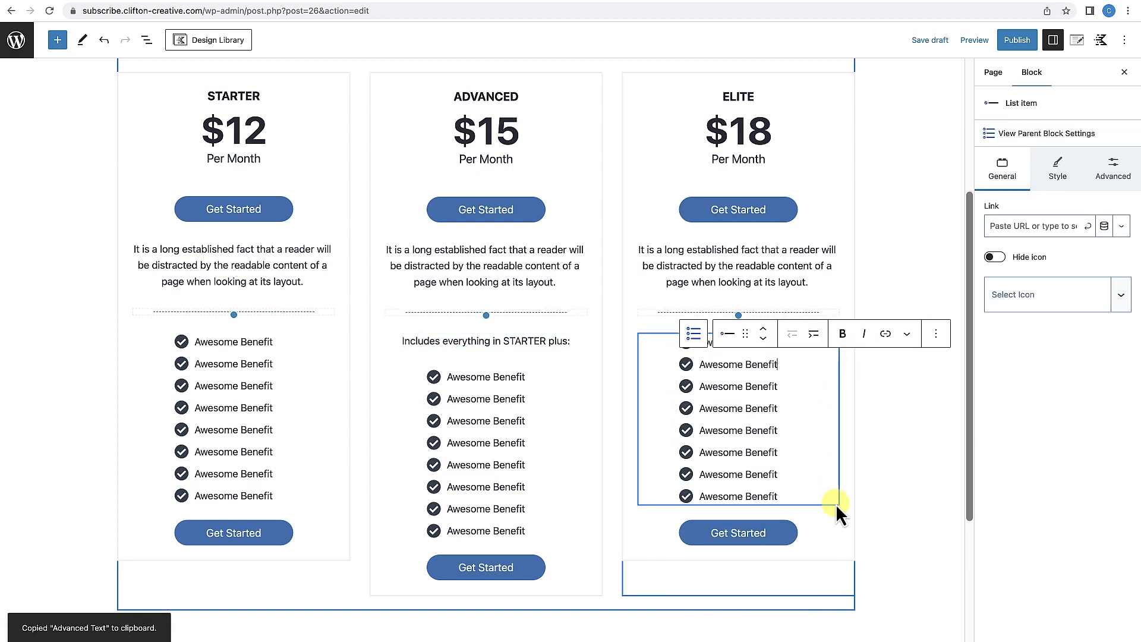
pyautogui.click(641, 503)
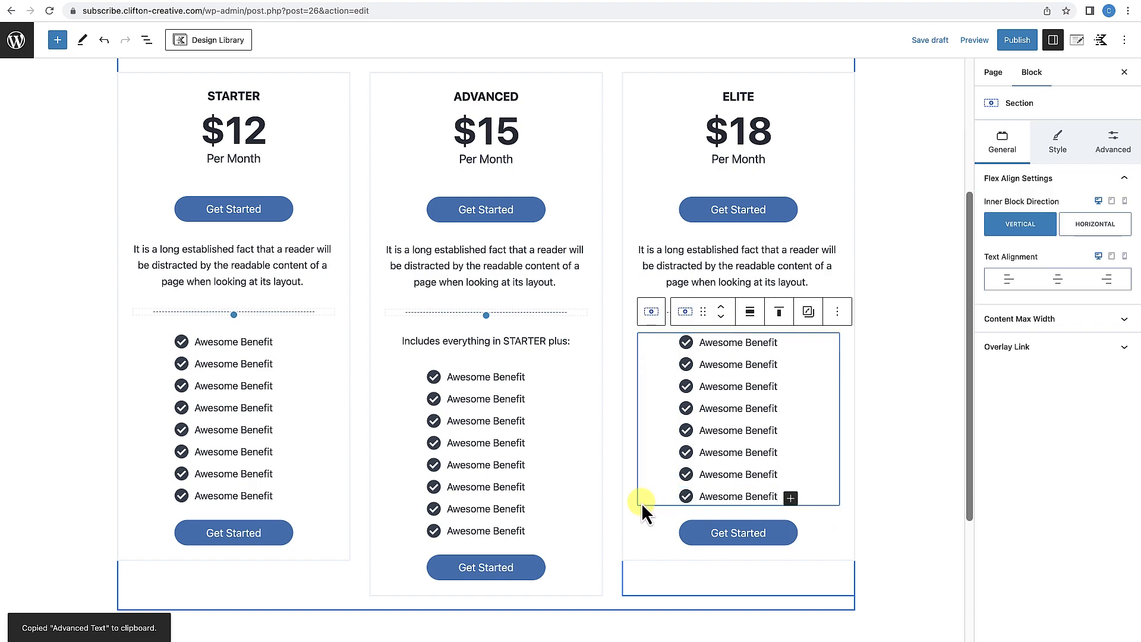
pyautogui.click(837, 311)
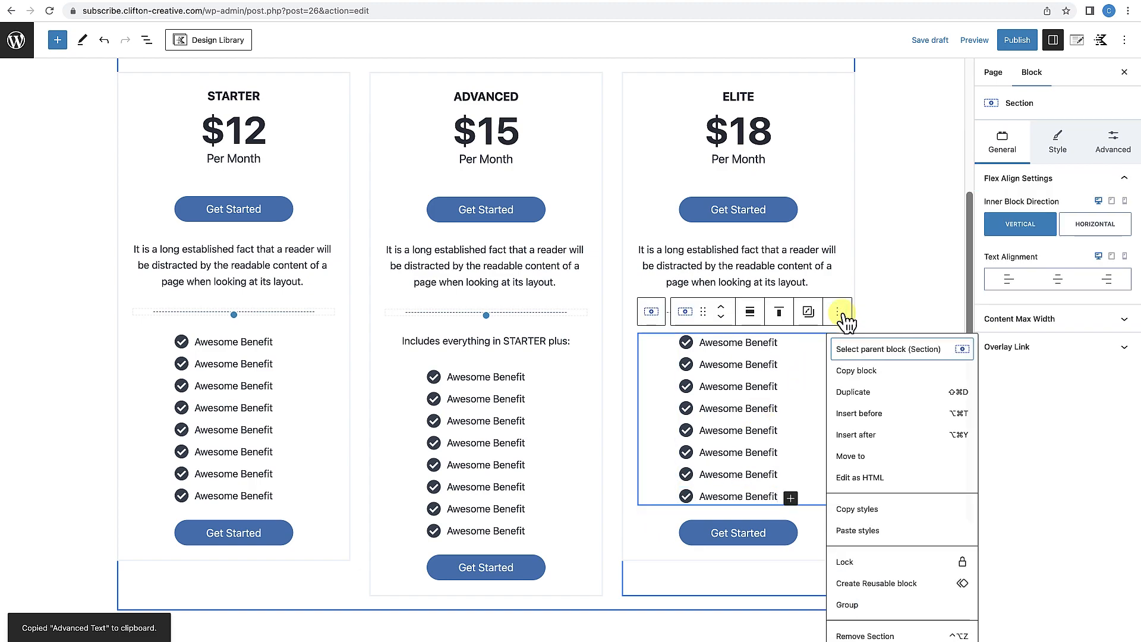
pyautogui.click(869, 415)
pyautogui.scroll(3, 869, 416)
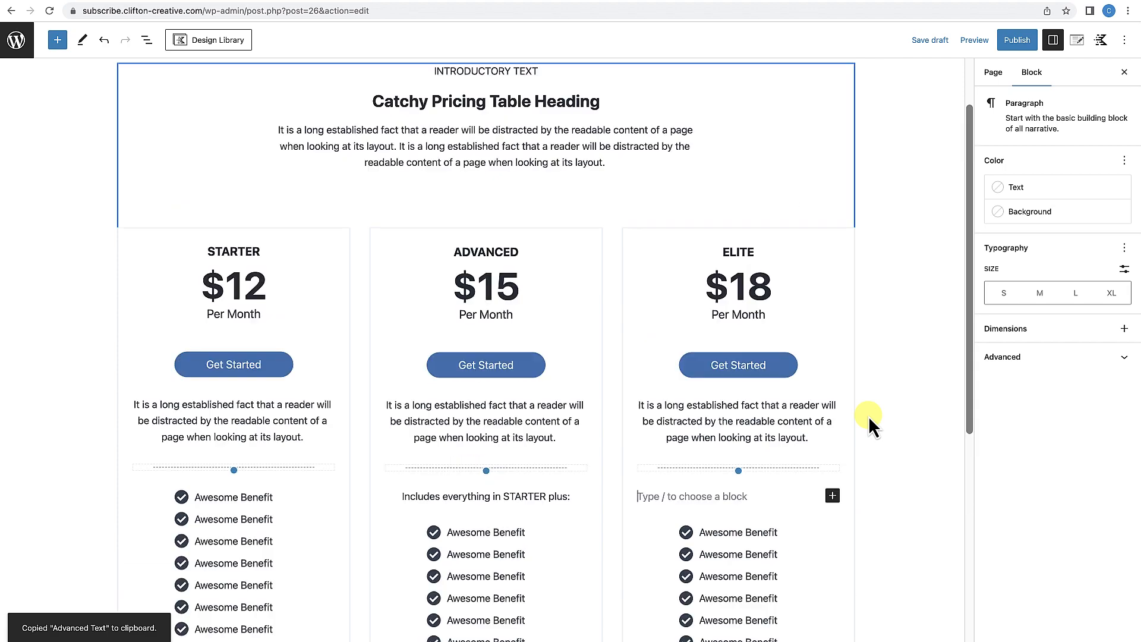
pyautogui.press('super+v')
# Replace STARTER with ADVANCED in the ELITE column's "Includes everything in" text.
pyautogui.scroll(-2, 772, 470)
pyautogui.moveTo(758, 426); pyautogui.dragTo(798, 426)
pyautogui.write('ADVANCED')
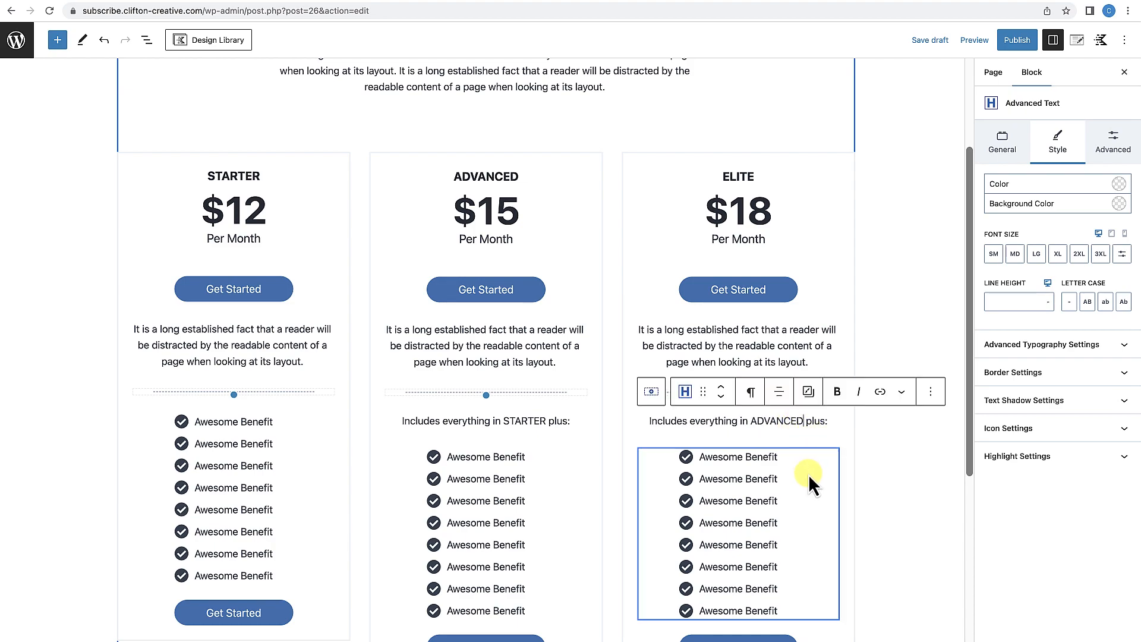
pyautogui.scroll(-1, 817, 479)
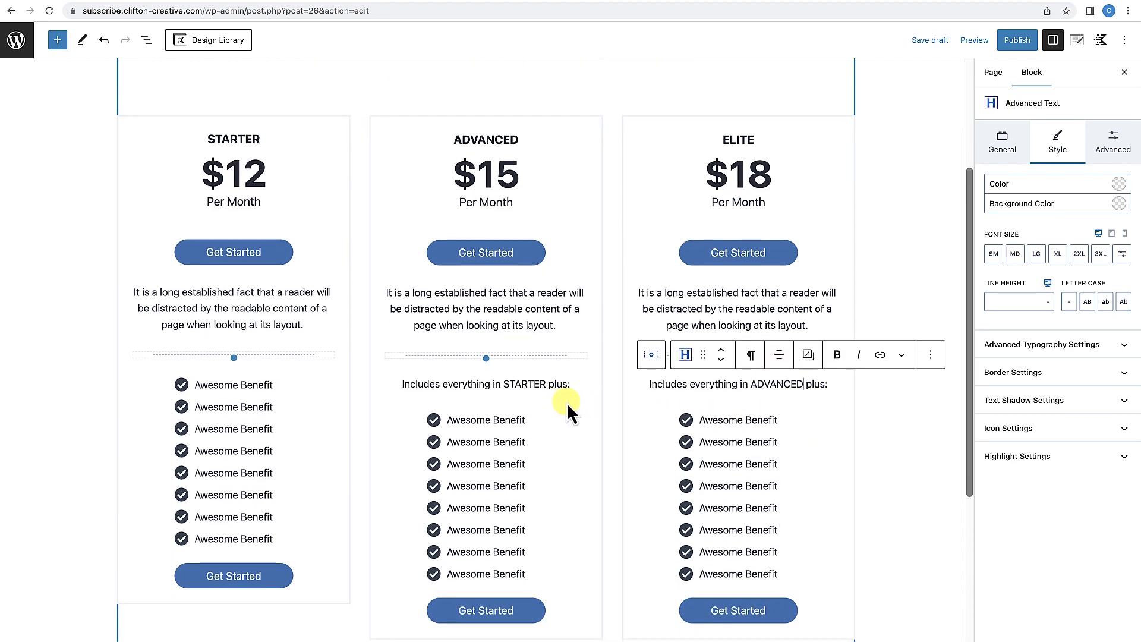
pyautogui.scroll(-1, 498, 528)
pyautogui.scroll(-2, 498, 528)
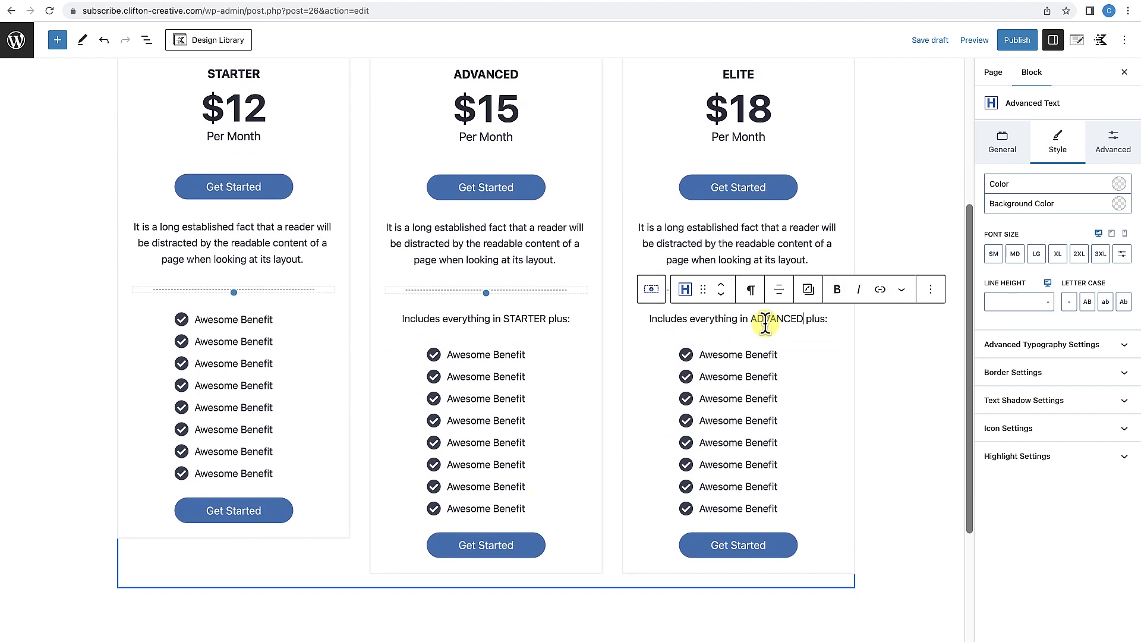
pyautogui.click(886, 485)
# Publish the pricing table page.
pyautogui.scroll(-2, 886, 484)
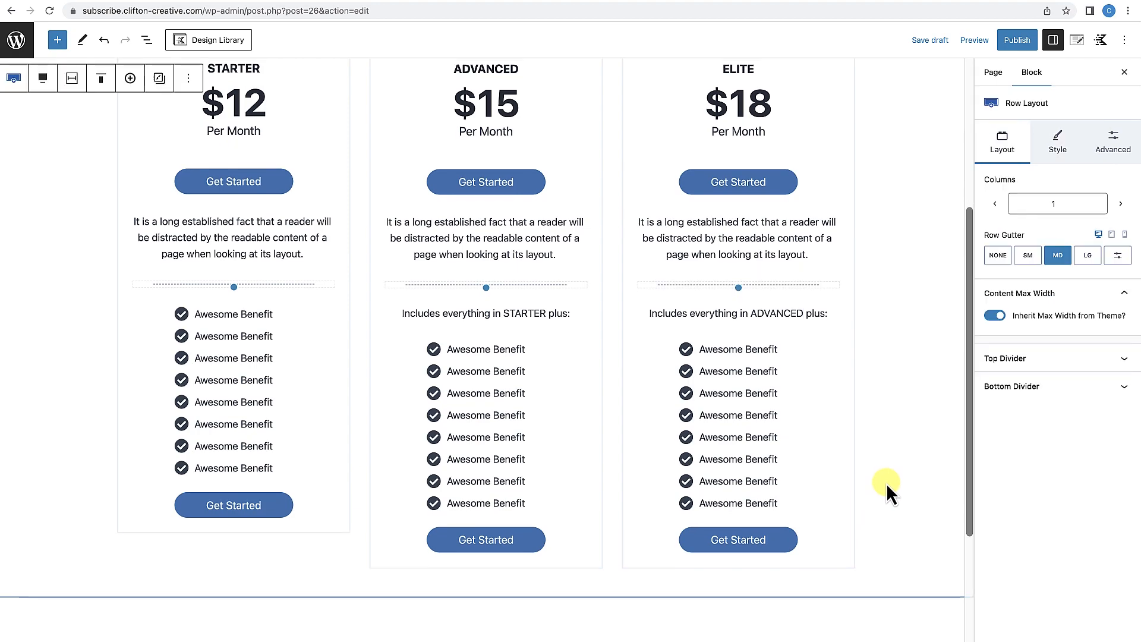
pyautogui.scroll(2, 886, 484)
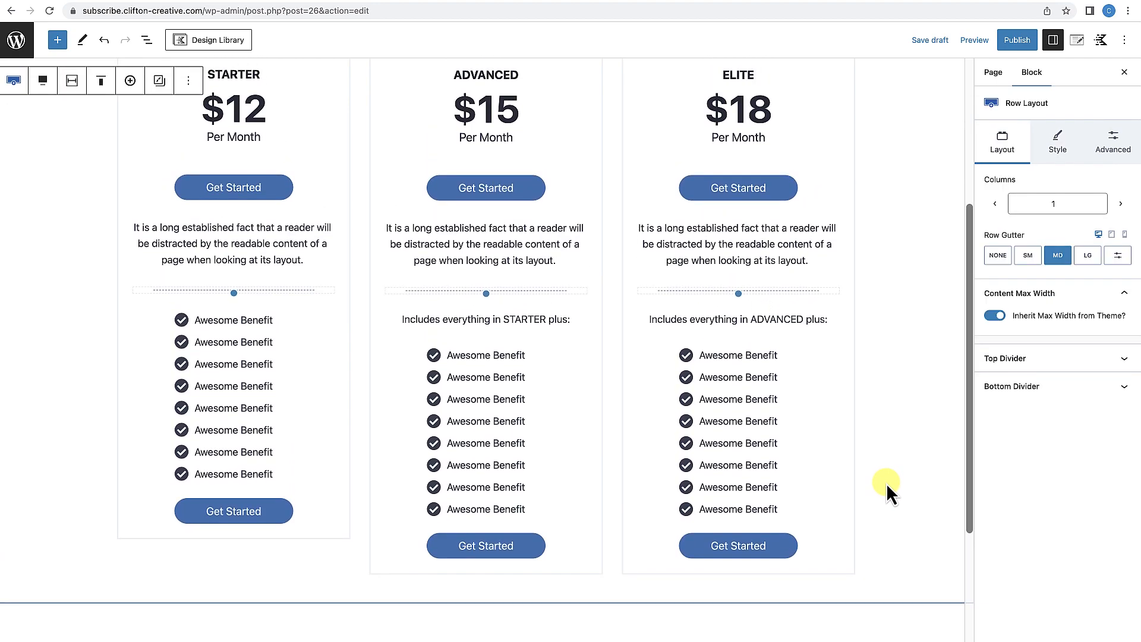
pyautogui.click(1019, 46)
pyautogui.click(1020, 43)
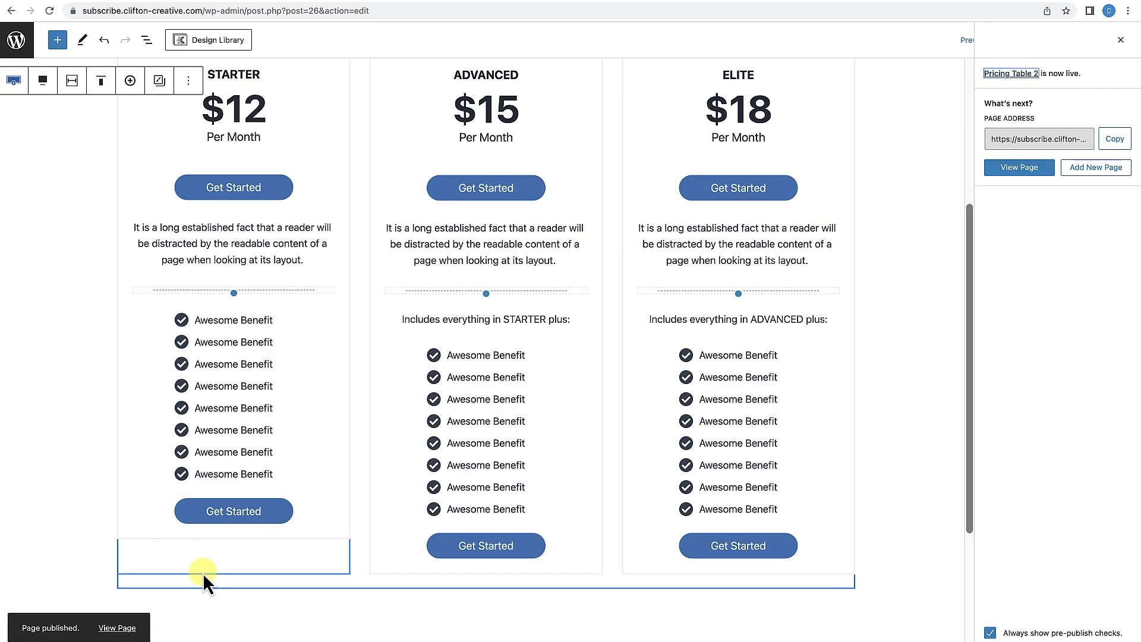
# Open the published page and review the layout of the three pricing columns.
pyautogui.click(108, 628)
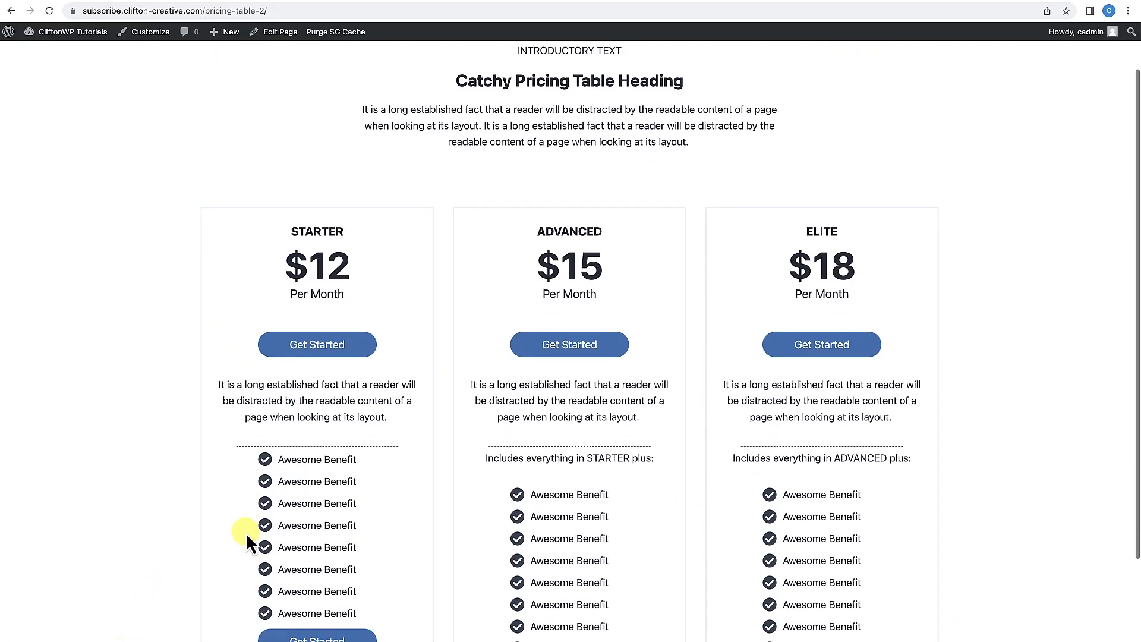
pyautogui.scroll(-5, 245, 533)
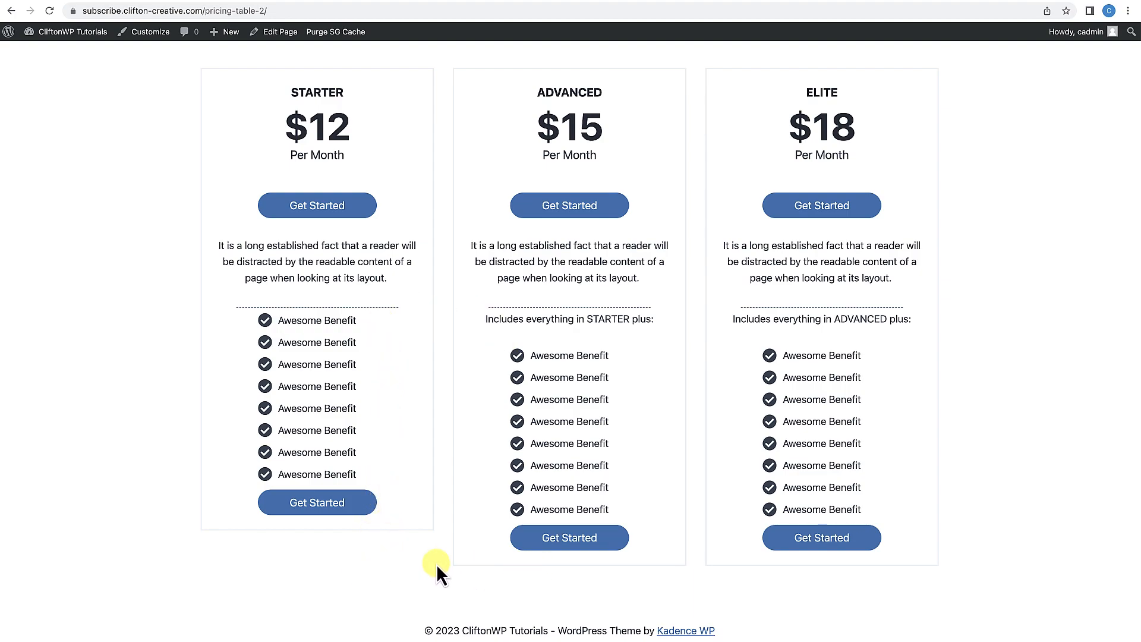
pyautogui.scroll(1, 501, 513)
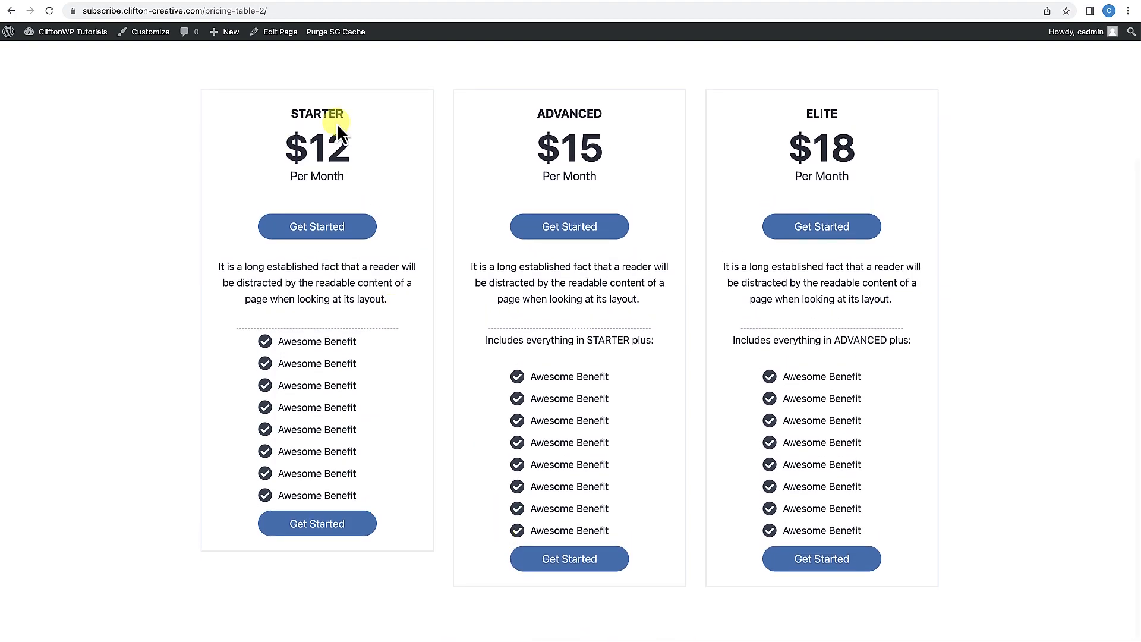
# Reopen the pricing page for editing and enable Inner Column Height 100% on the three-column Row Layout block.
pyautogui.click(285, 36)
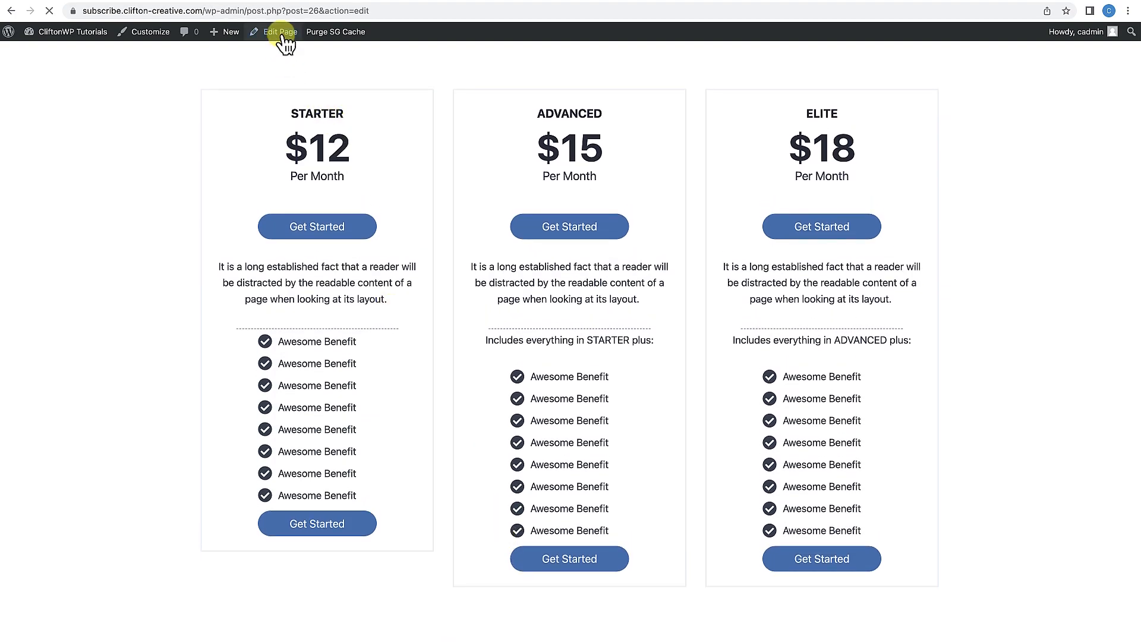
pyautogui.scroll(-4, 280, 247)
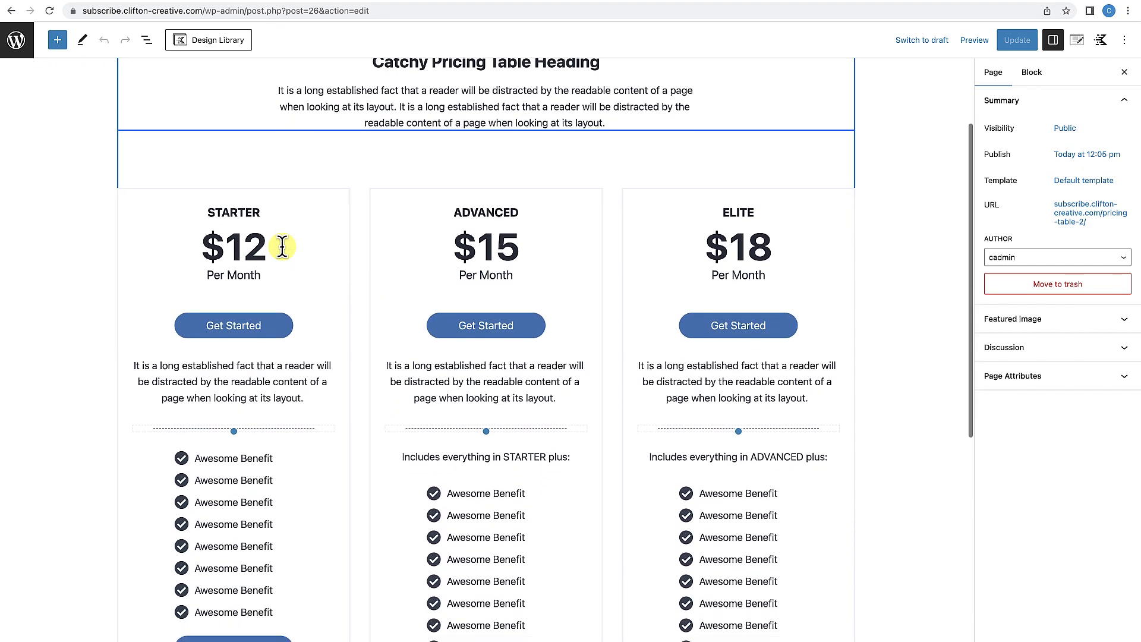
pyautogui.click(357, 149)
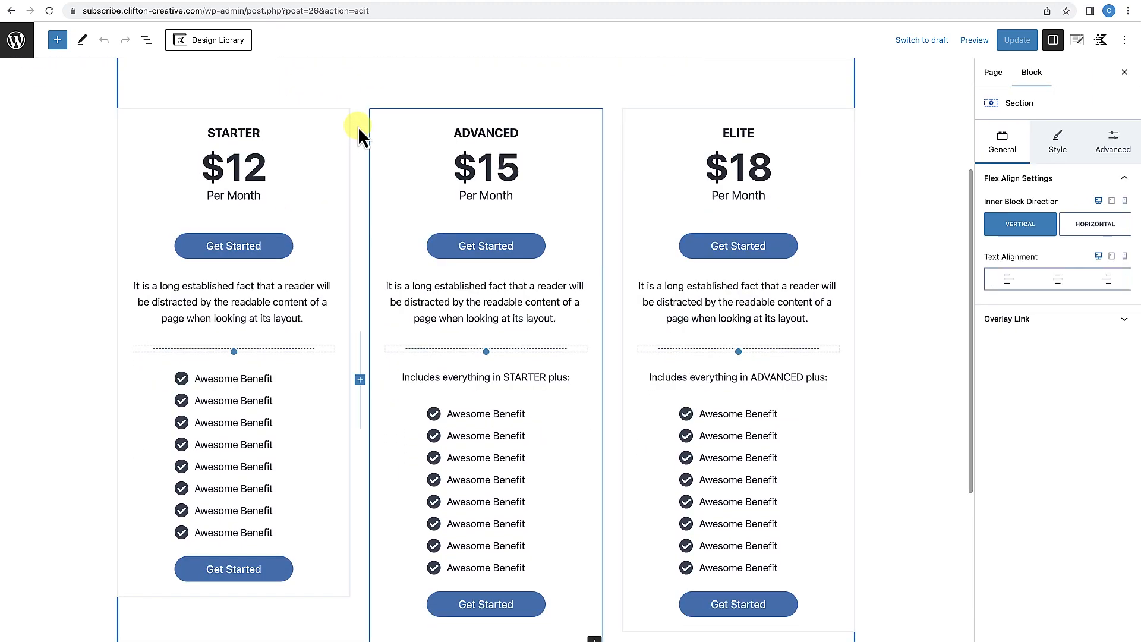
pyautogui.click(349, 102)
pyautogui.scroll(1, 349, 102)
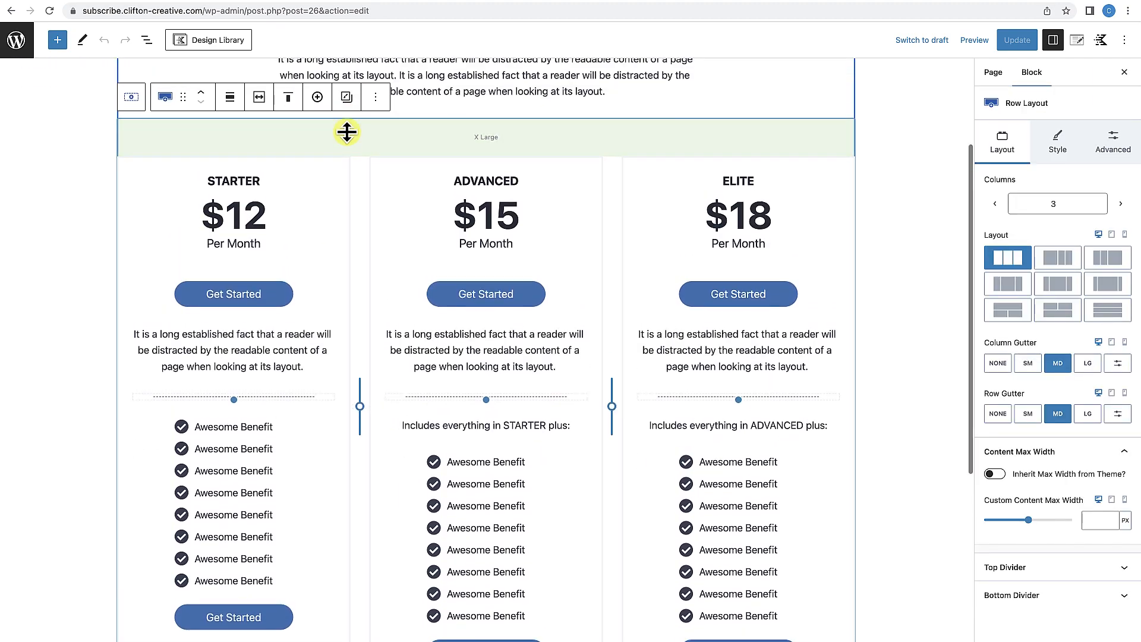
pyautogui.scroll(-1, 323, 231)
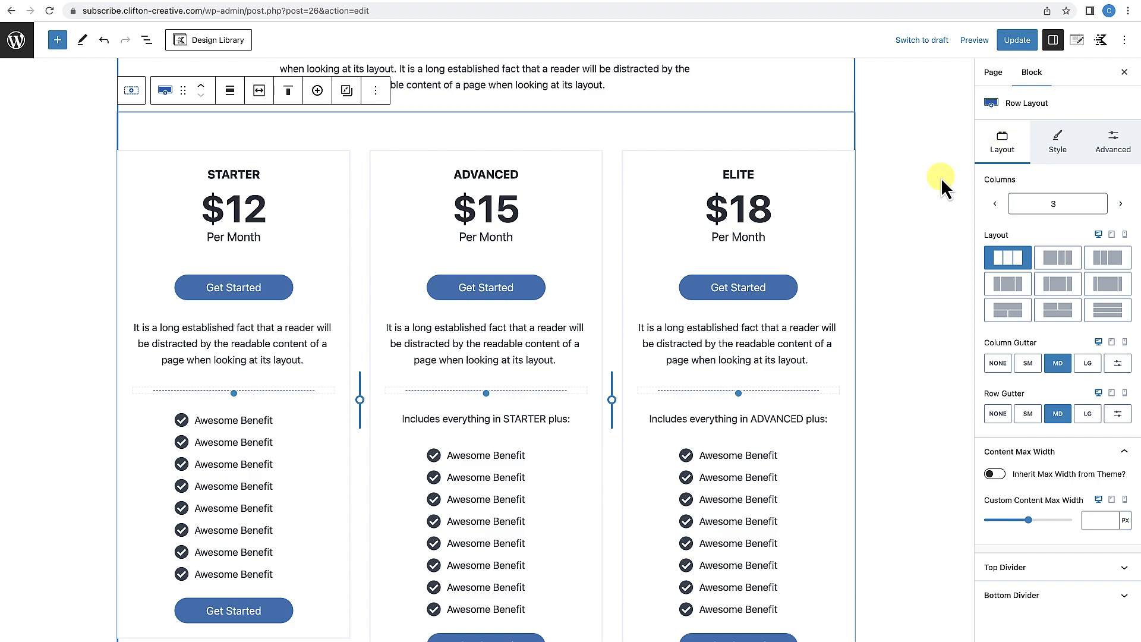
pyautogui.click(1107, 153)
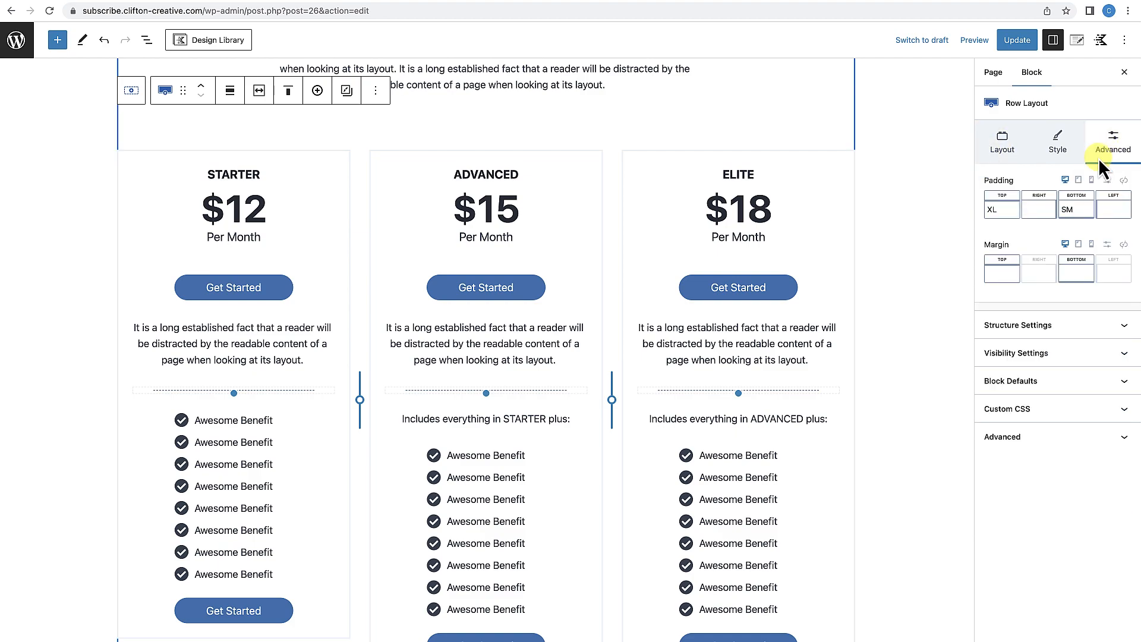
pyautogui.click(1050, 325)
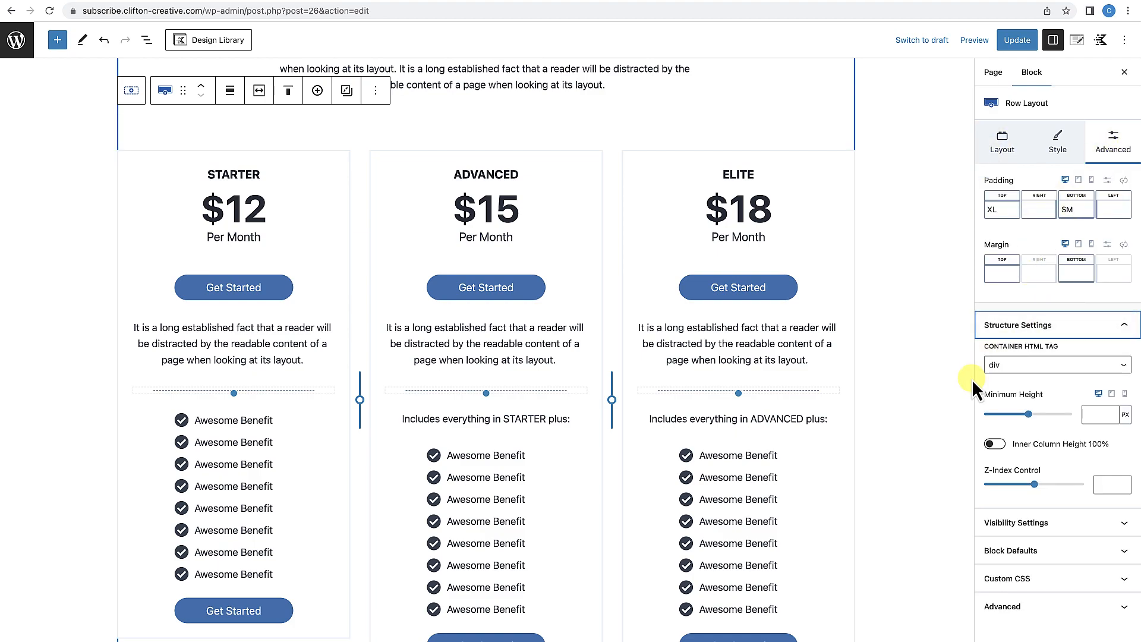
pyautogui.scroll(-3, 972, 379)
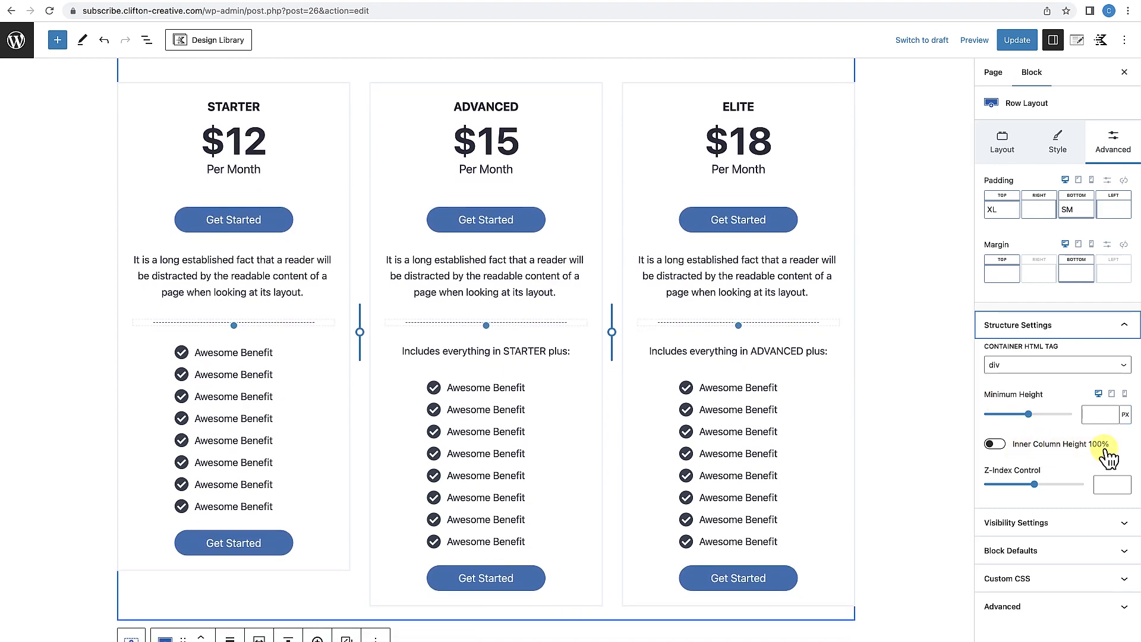
pyautogui.click(996, 445)
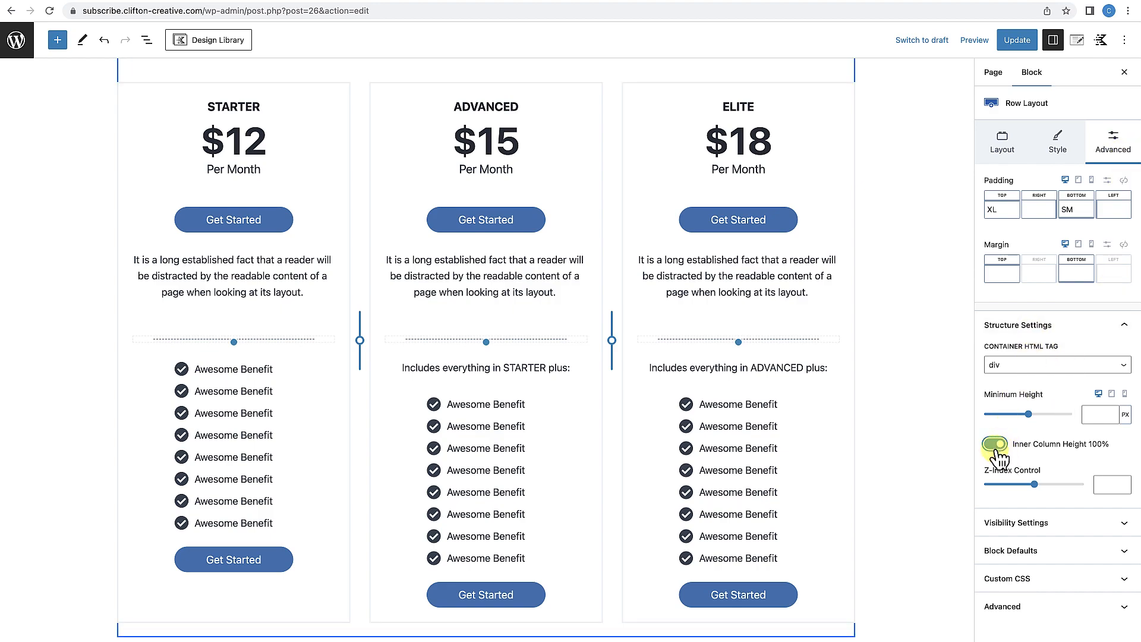
pyautogui.scroll(-2, 894, 452)
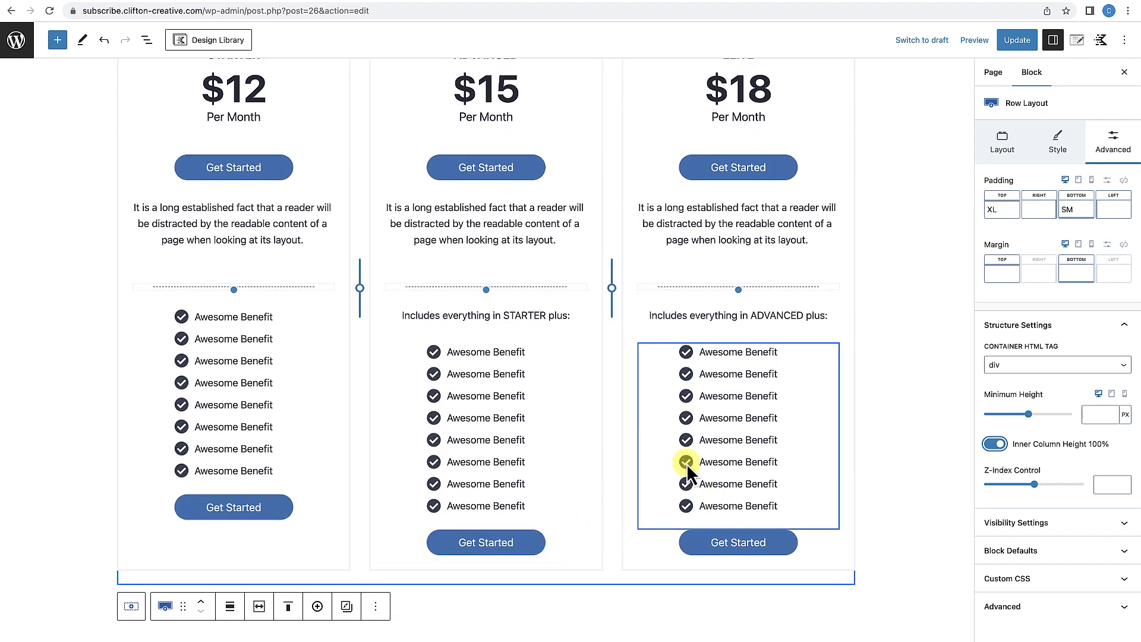
# Update the page and view the published pricing columns.
pyautogui.click(1019, 41)
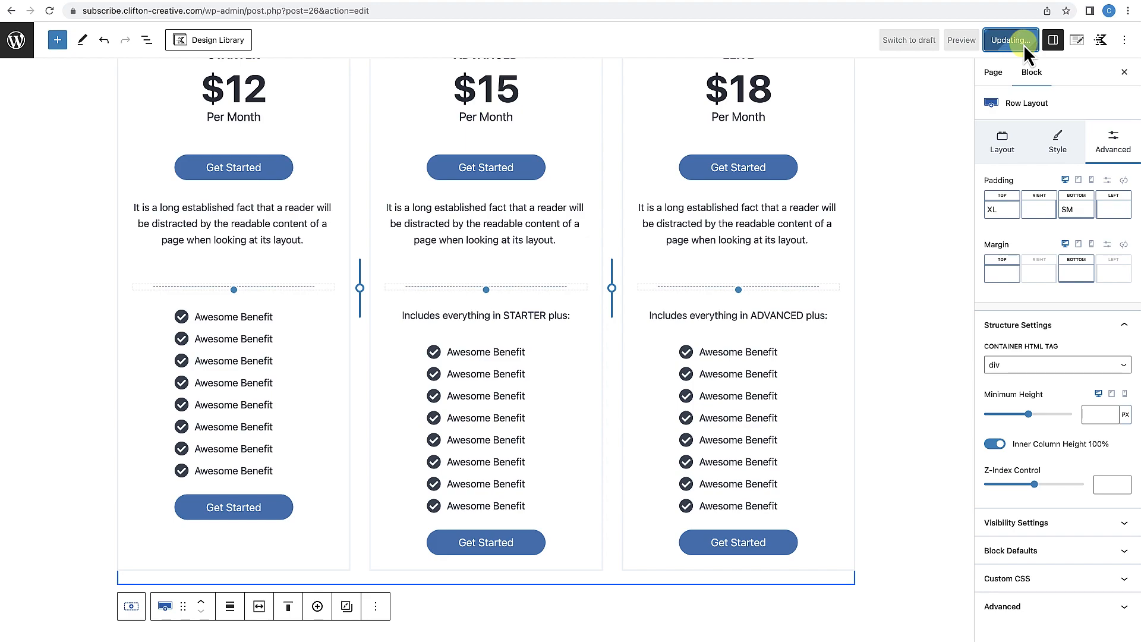
pyautogui.click(113, 629)
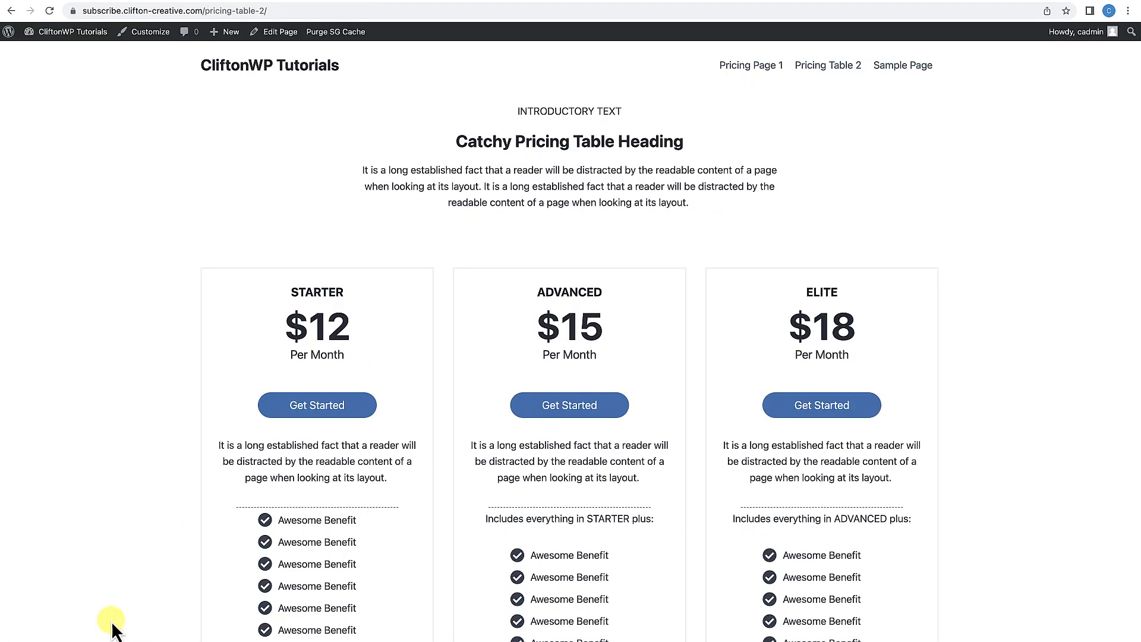
pyautogui.scroll(-6, 277, 493)
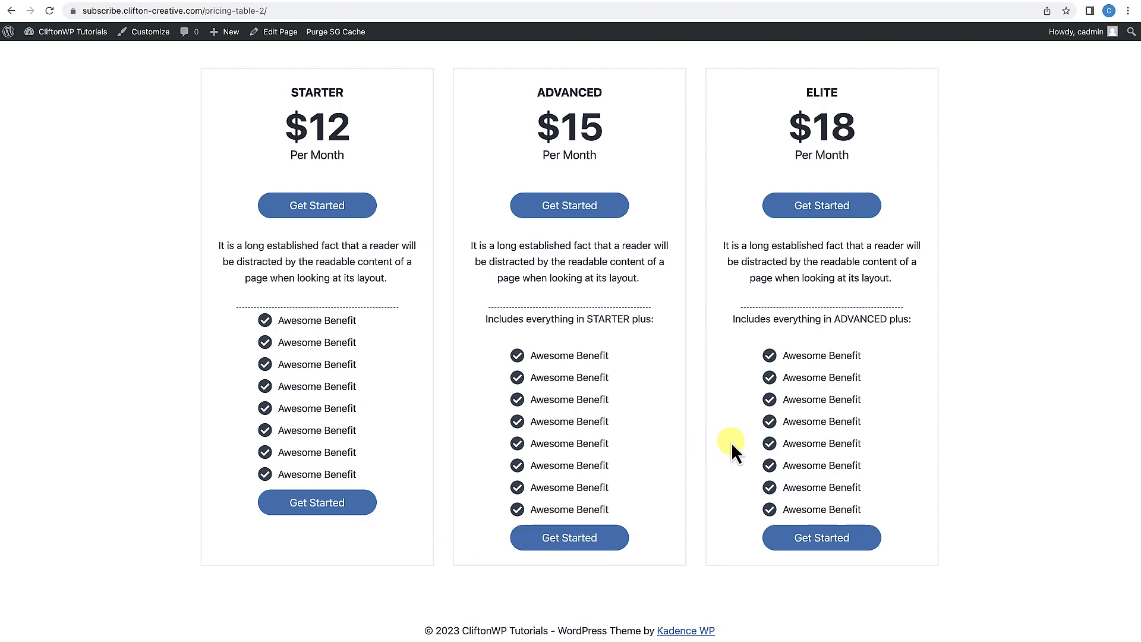
# Reopen the page for editing, duplicate the "Includes everything in STARTER plus:" text and move the copy above the STARTER column's benefits list.
pyautogui.click(280, 36)
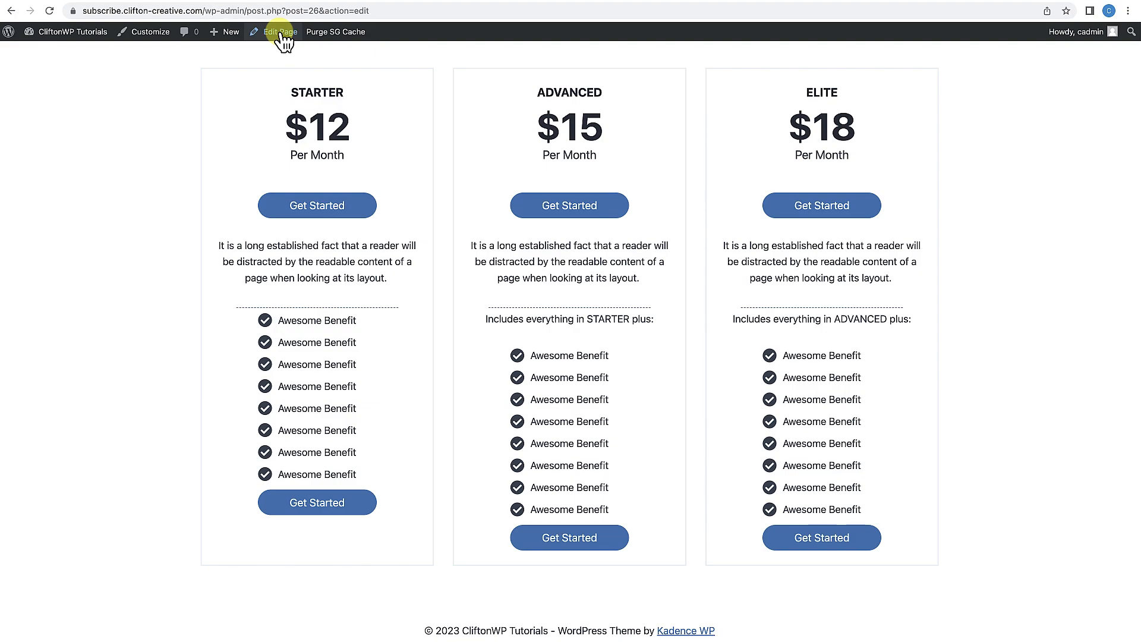
pyautogui.scroll(-5, 285, 382)
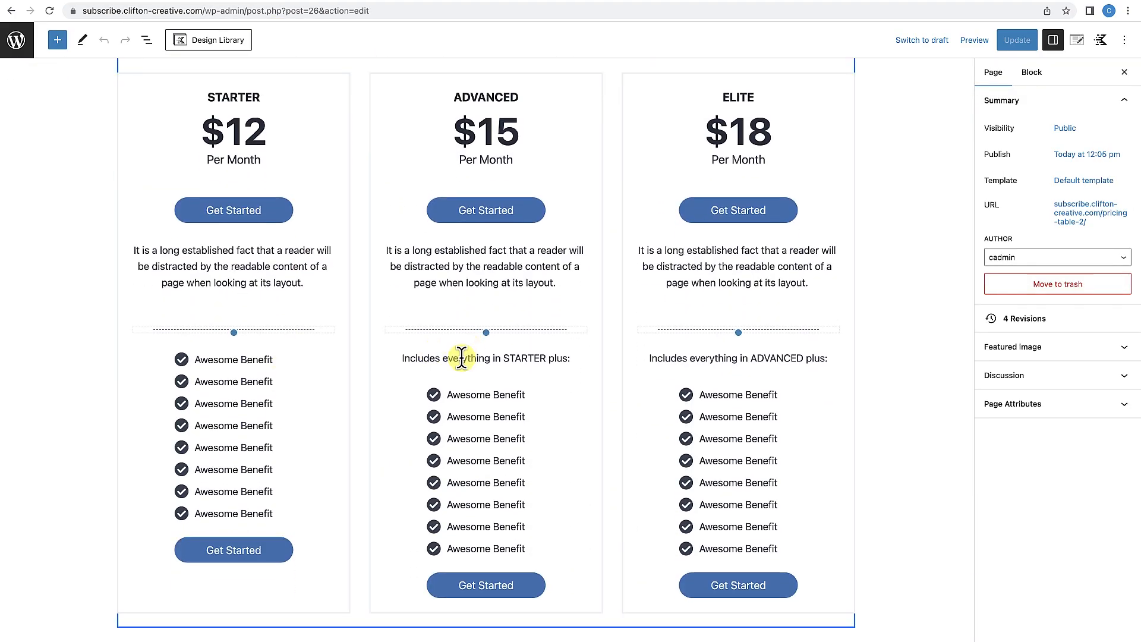
pyautogui.click(462, 357)
pyautogui.click(678, 329)
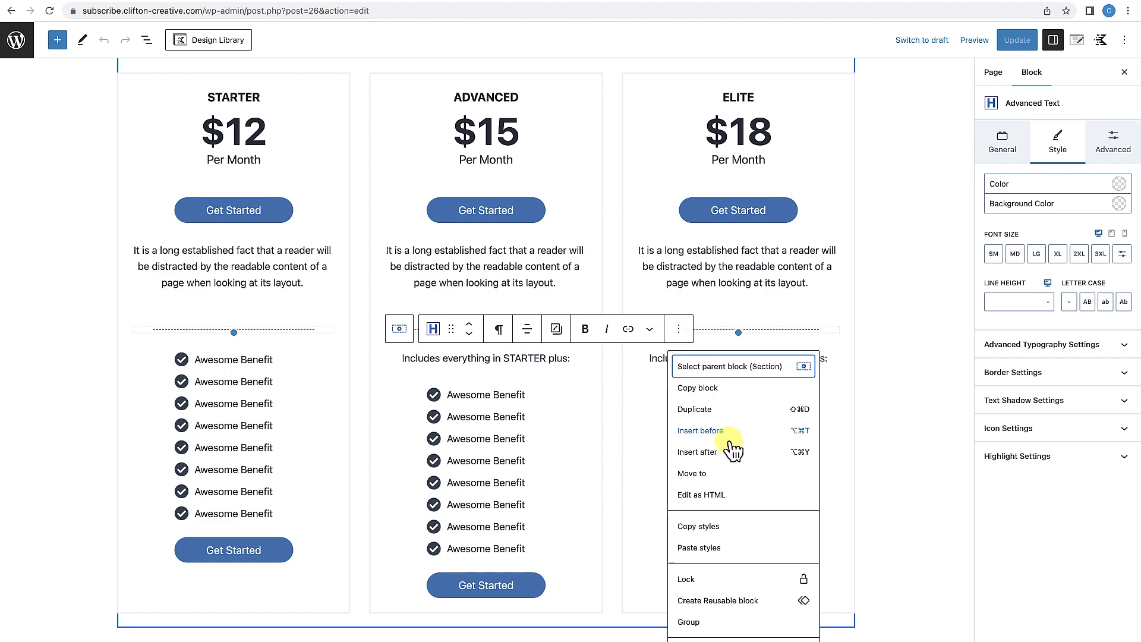
pyautogui.click(709, 411)
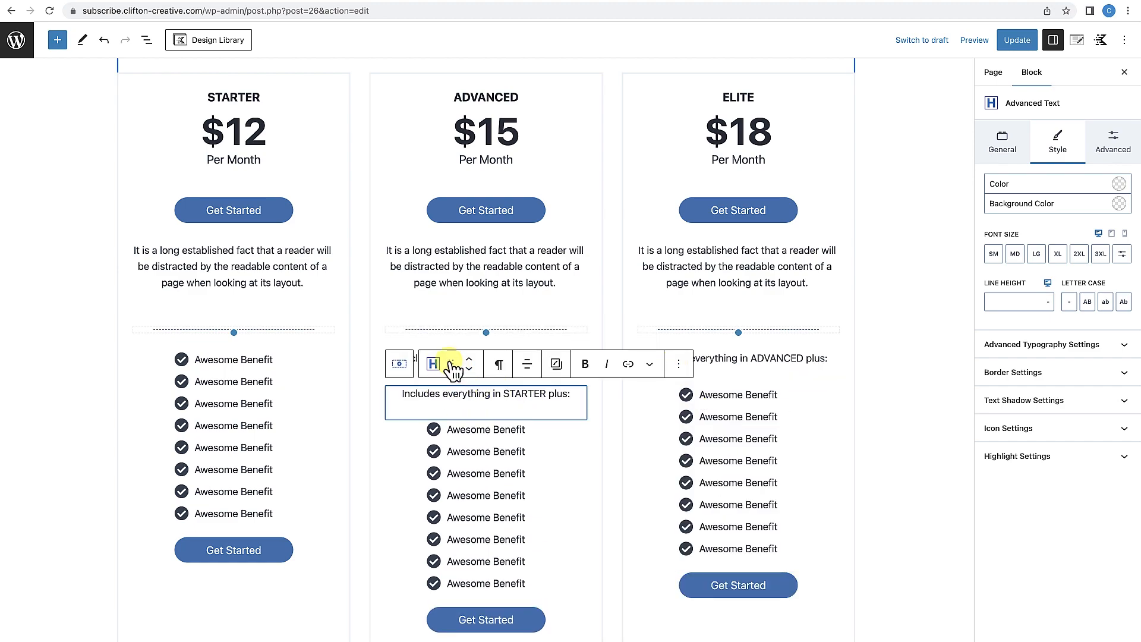
pyautogui.moveTo(454, 370); pyautogui.dragTo(281, 342)
pyautogui.scroll(-4, 342, 428)
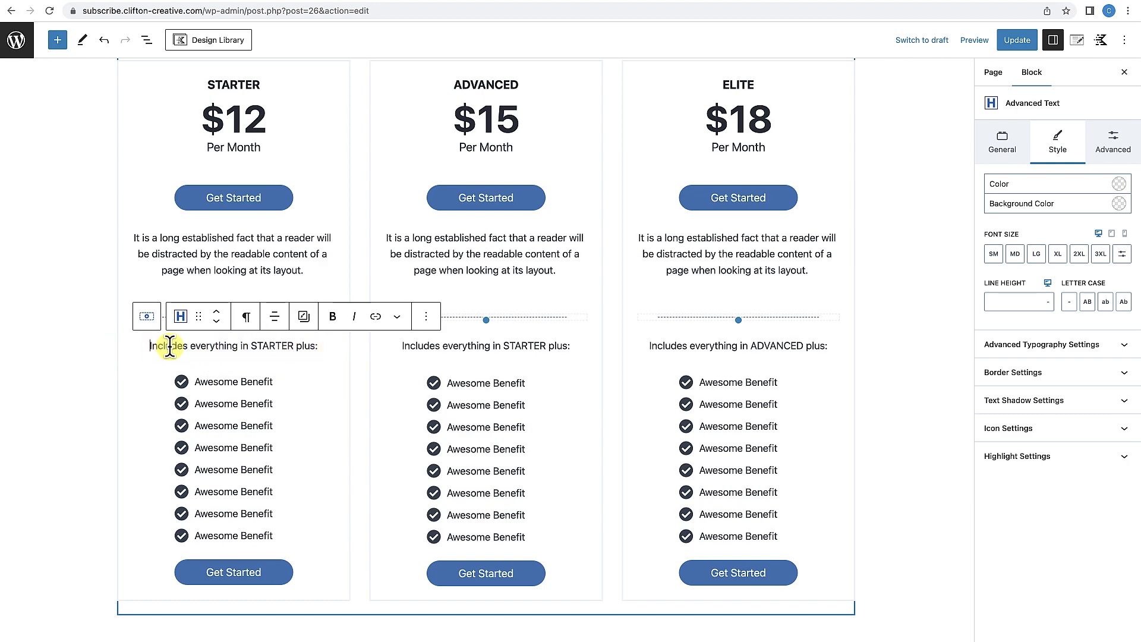
# Change the STARTER column's text above the benefits list to "Get the awesome benefits below:".
pyautogui.moveTo(149, 346); pyautogui.dragTo(311, 347)
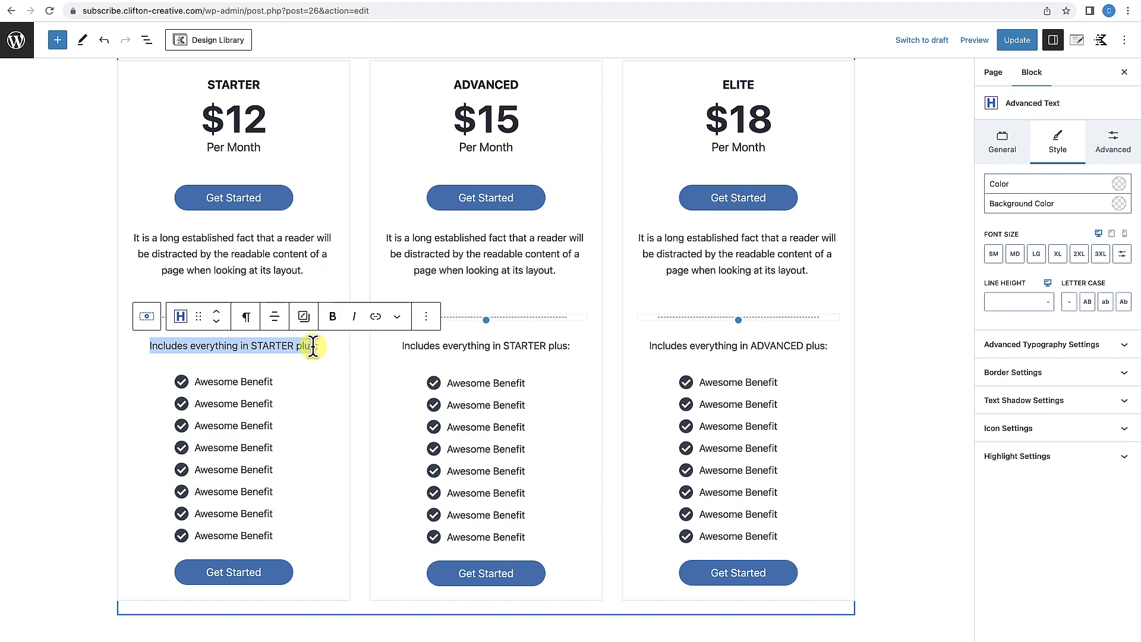
pyautogui.write('Get')
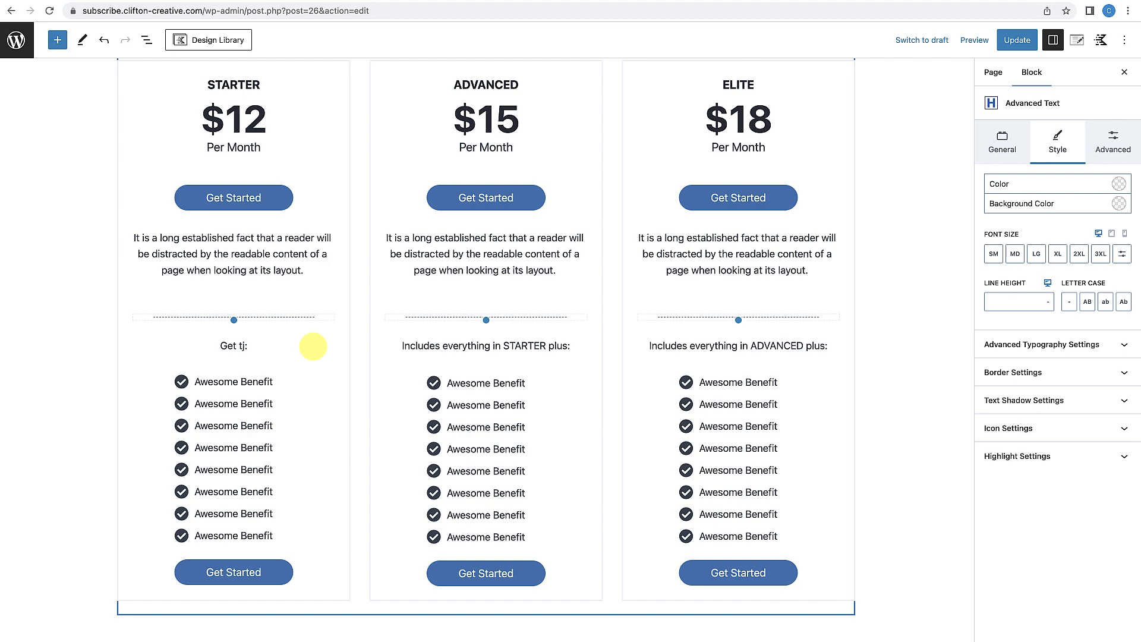
pyautogui.write(' the awesome n')
pyautogui.press('BackSpace')
pyautogui.write('bene')
pyautogui.write('fits ')
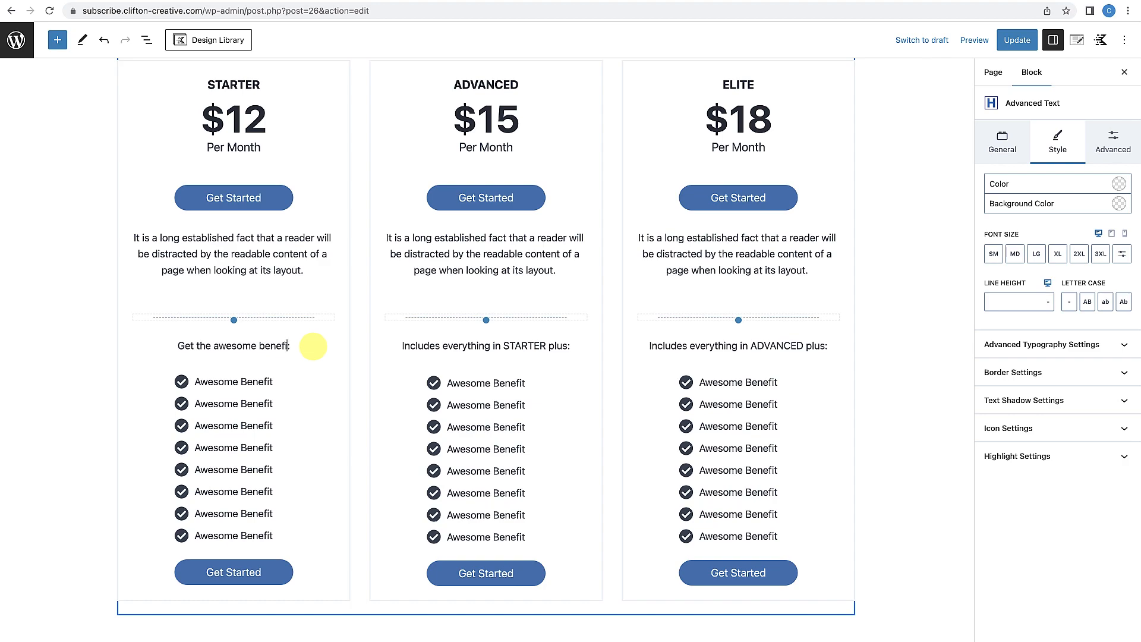
pyautogui.write('belpow')
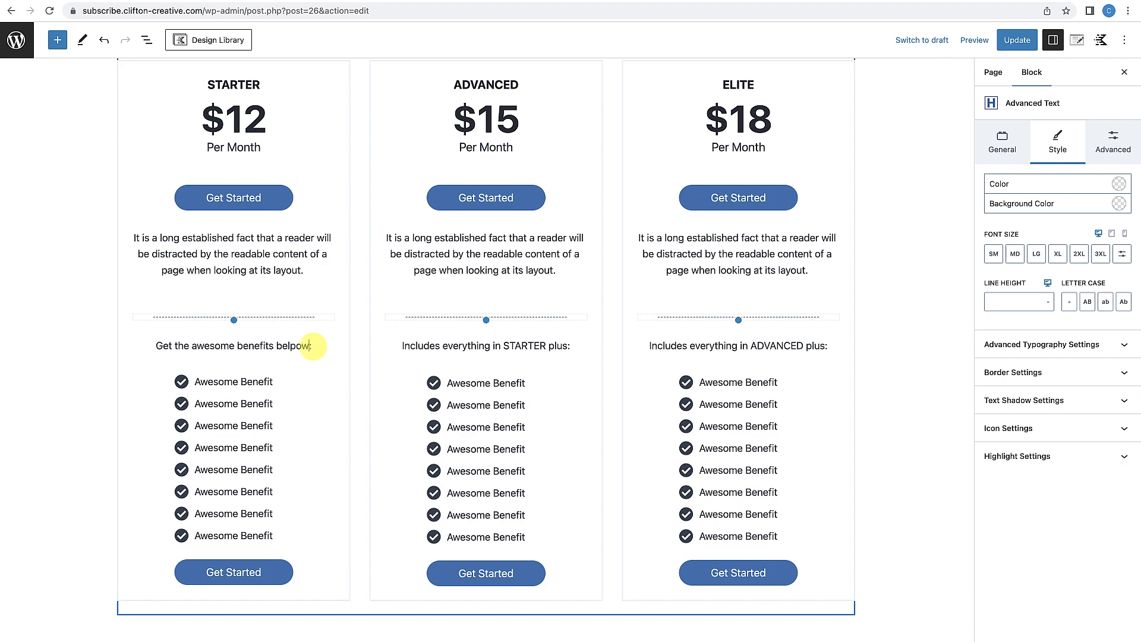
pyautogui.click(295, 346)
pyautogui.press('BackSpace')
# Update the page and check the alignment of the three columns on the published version.
pyautogui.scroll(-4, 387, 462)
pyautogui.click(1025, 42)
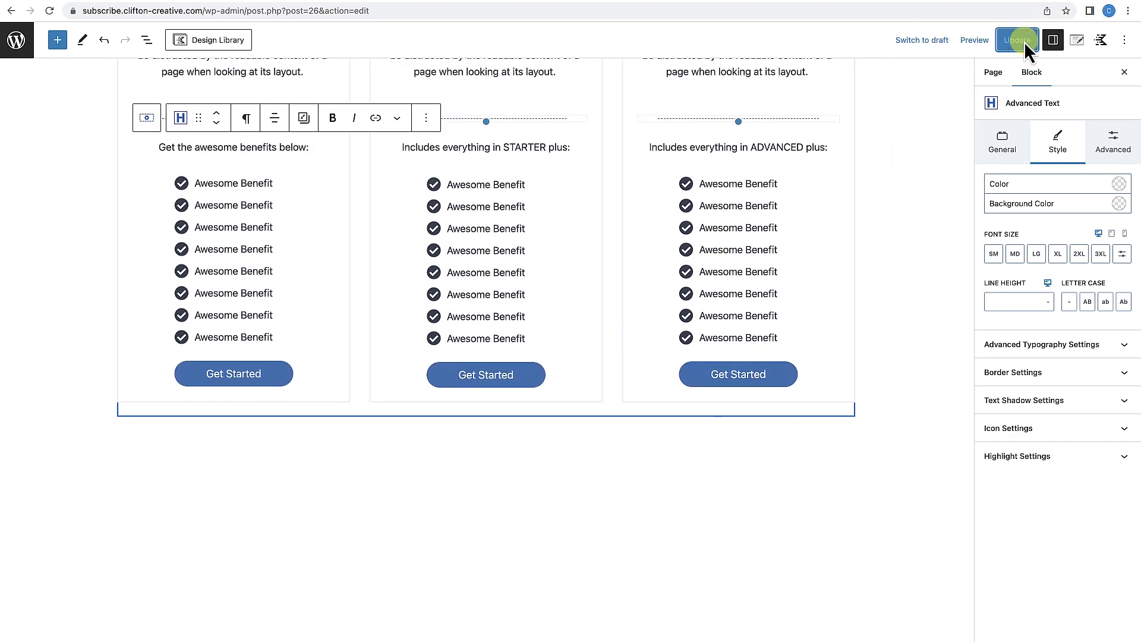
pyautogui.click(119, 627)
pyautogui.scroll(-4, 375, 513)
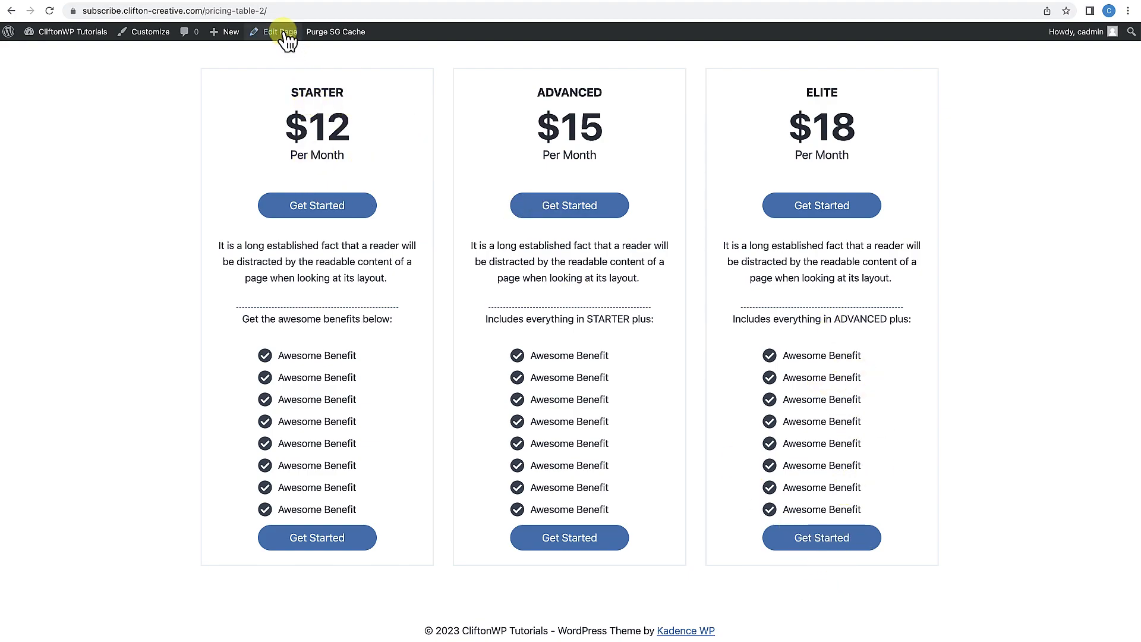
# Reopen the page for editing and set the top margin of the STARTER column's lower Advanced Buttons block to MD.
pyautogui.scroll(-10, 268, 262)
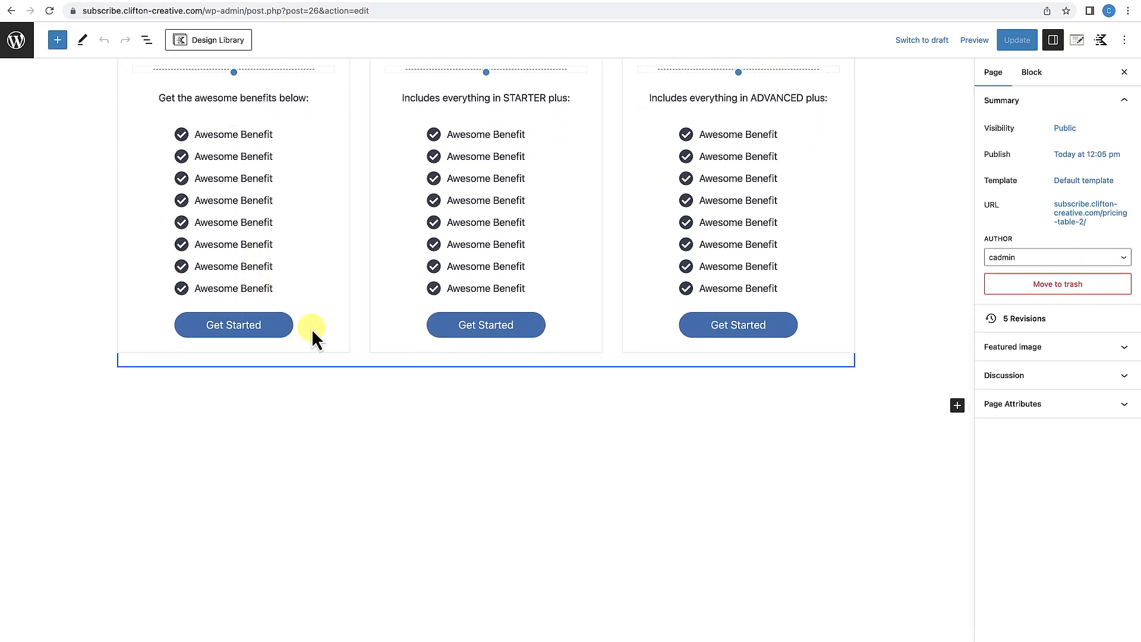
pyautogui.click(311, 329)
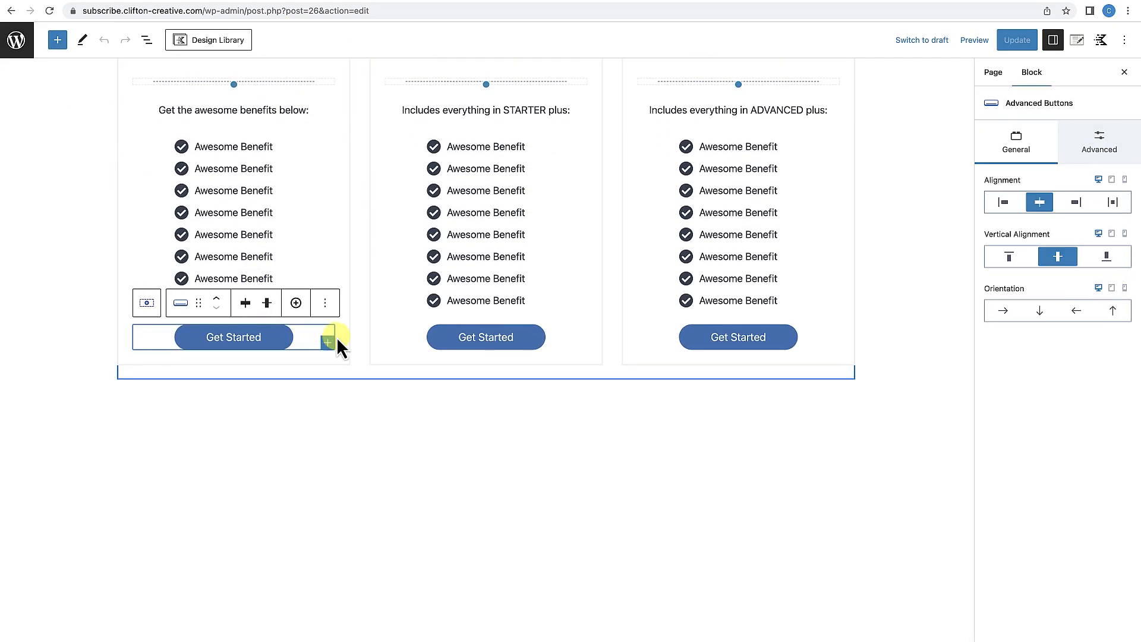
pyautogui.click(337, 342)
pyautogui.click(322, 340)
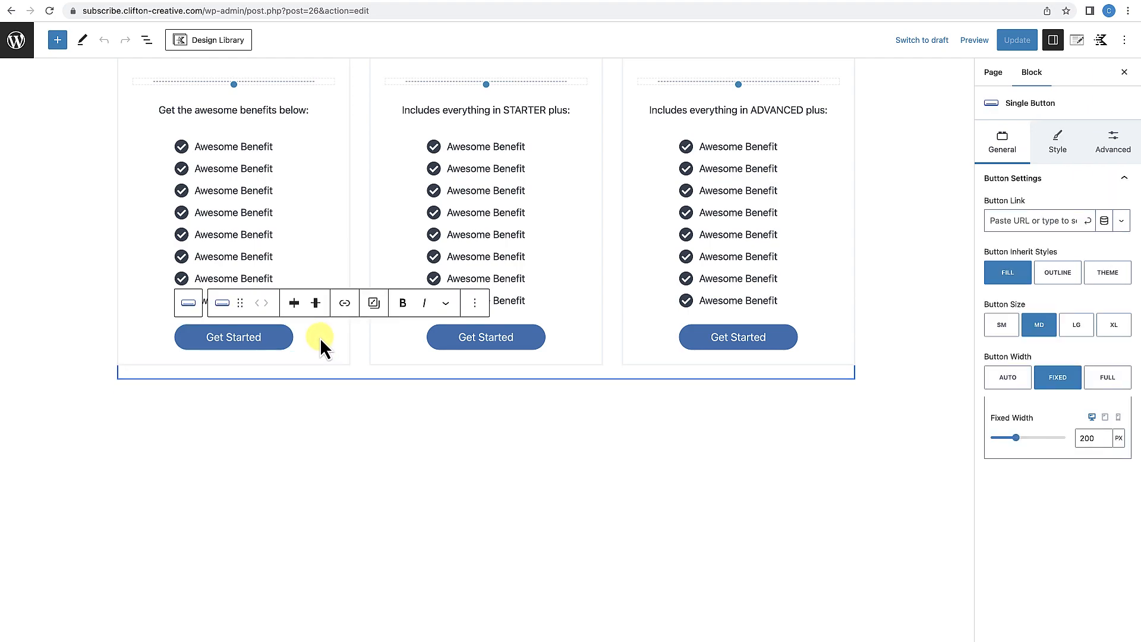
pyautogui.click(319, 337)
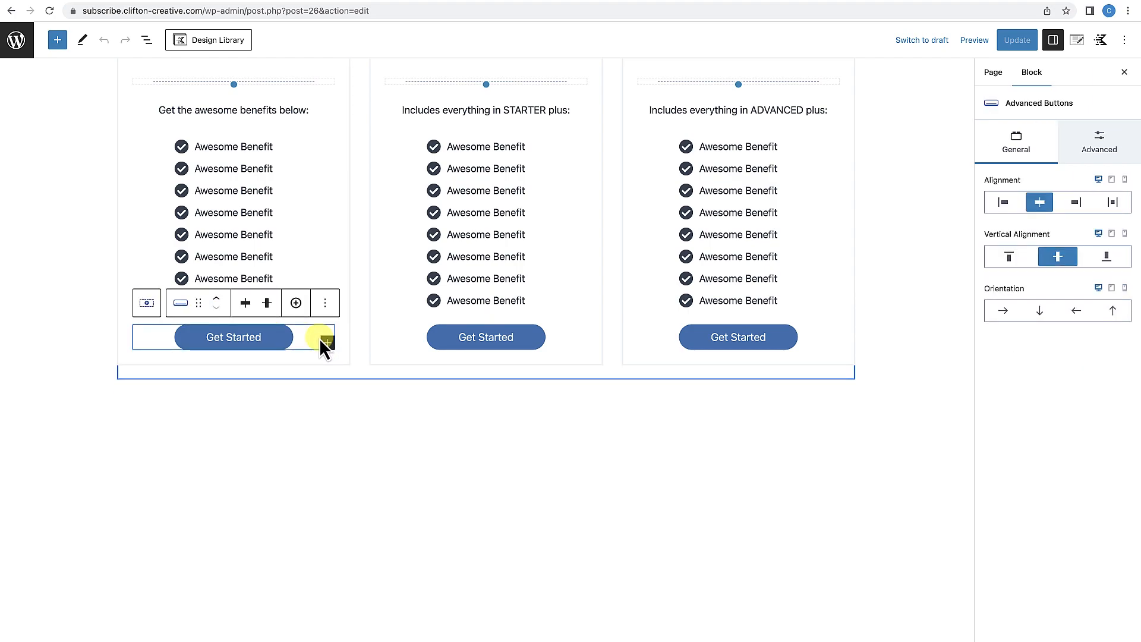
pyautogui.click(1104, 144)
pyautogui.click(1010, 283)
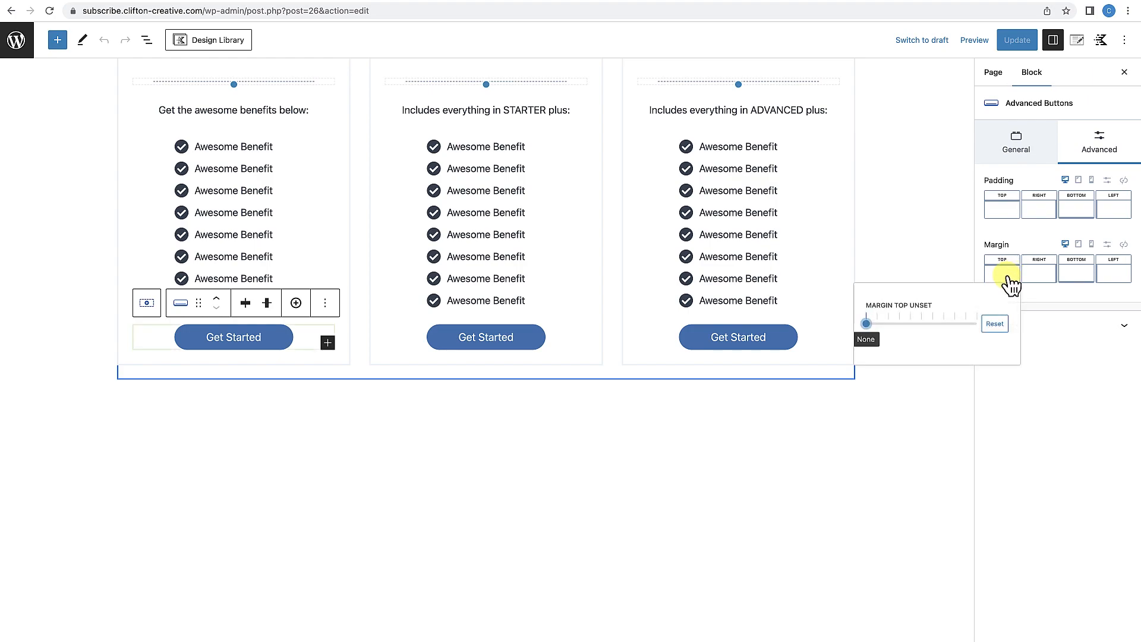
pyautogui.moveTo(879, 324); pyautogui.dragTo(919, 334)
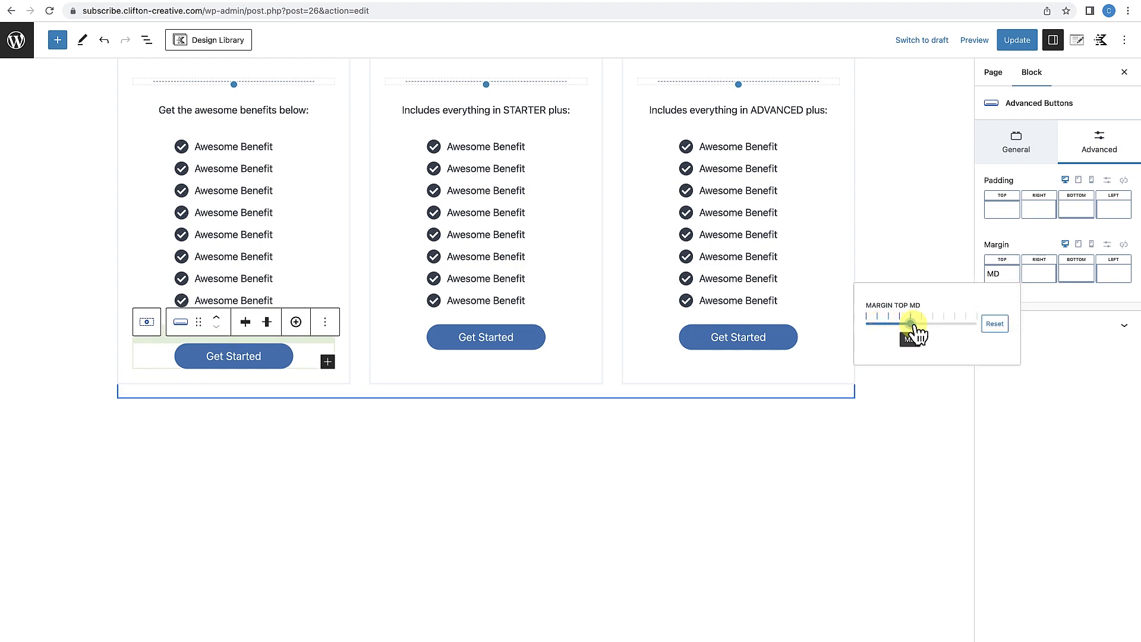
pyautogui.click(296, 355)
pyautogui.click(351, 281)
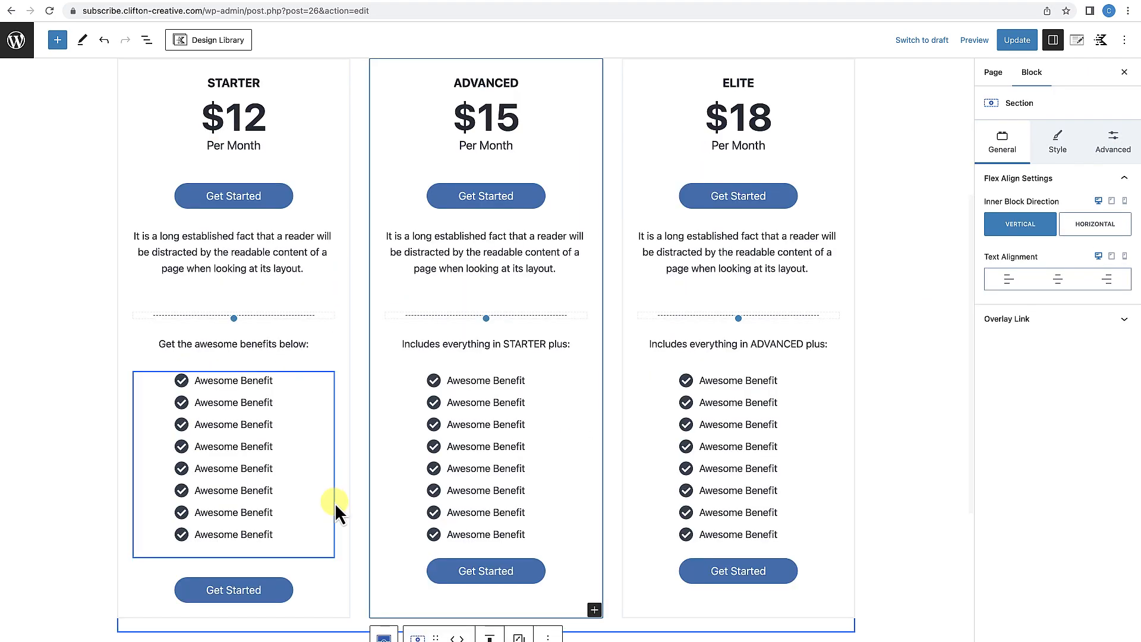
pyautogui.scroll(-3, 321, 488)
pyautogui.click(313, 430)
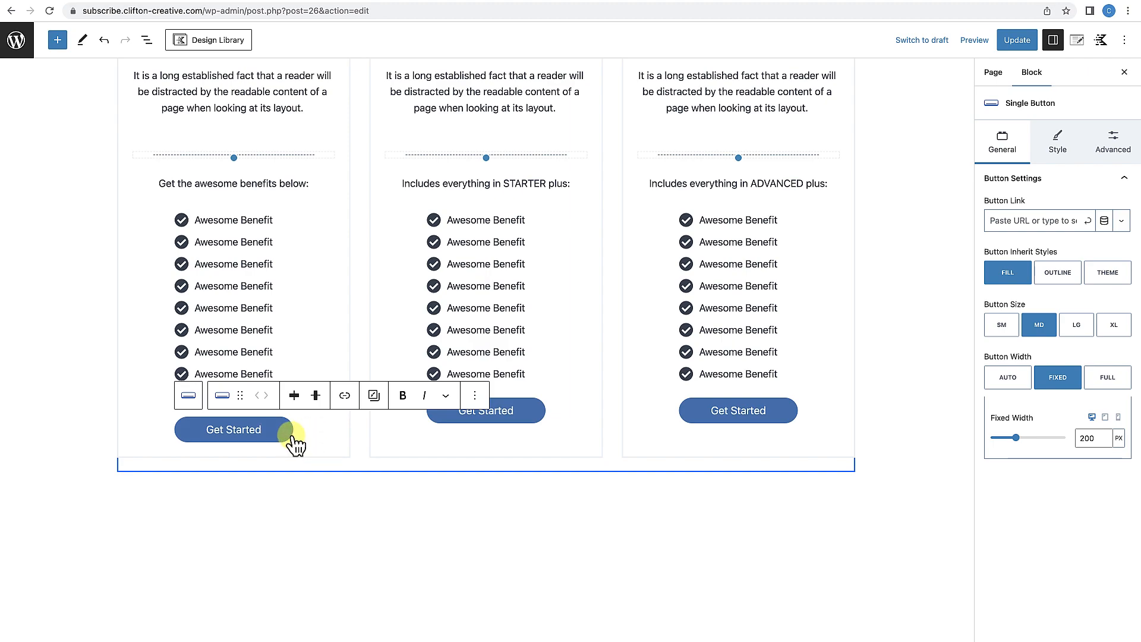
pyautogui.click(294, 438)
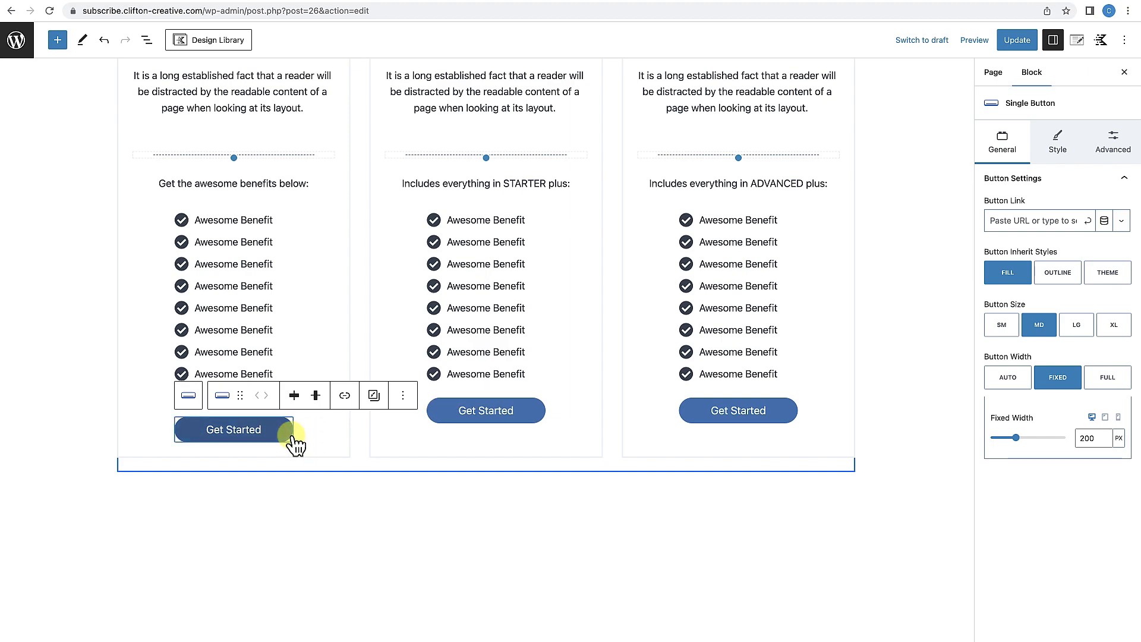
pyautogui.click(343, 441)
# Set the top margin of the ADVANCED column's lower Advanced Buttons block to MD.
pyautogui.click(547, 422)
pyautogui.click(572, 420)
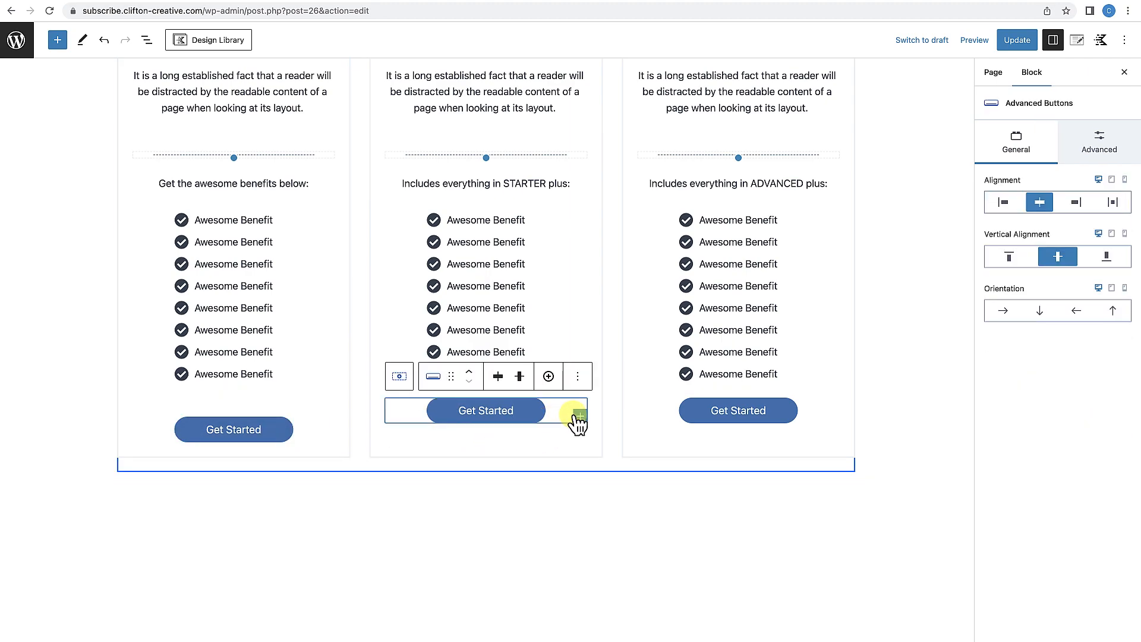
pyautogui.click(1087, 155)
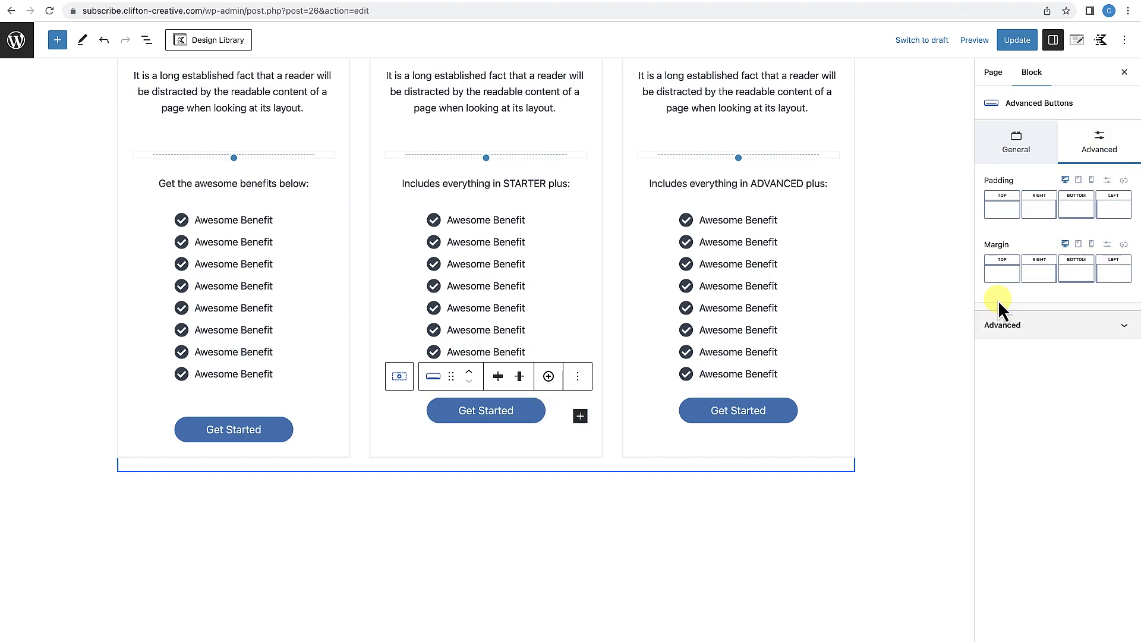
pyautogui.click(1002, 275)
pyautogui.moveTo(866, 324); pyautogui.dragTo(916, 331)
# Set the top margin of the ELITE column's lower Advanced Buttons block to MD.
pyautogui.click(819, 413)
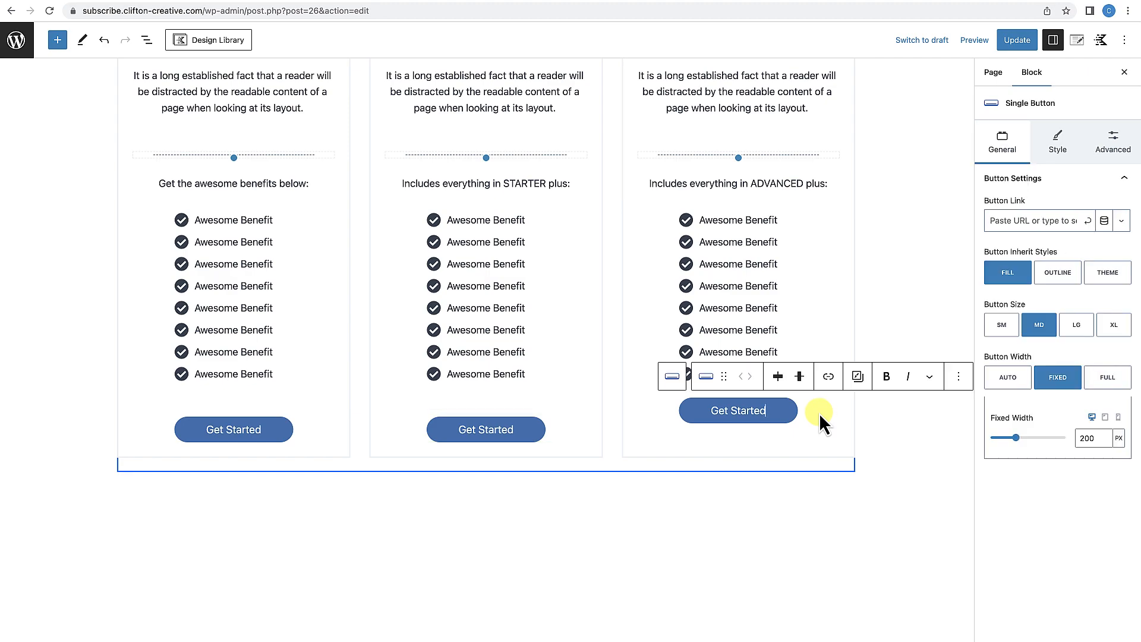
pyautogui.click(810, 412)
pyautogui.click(1109, 146)
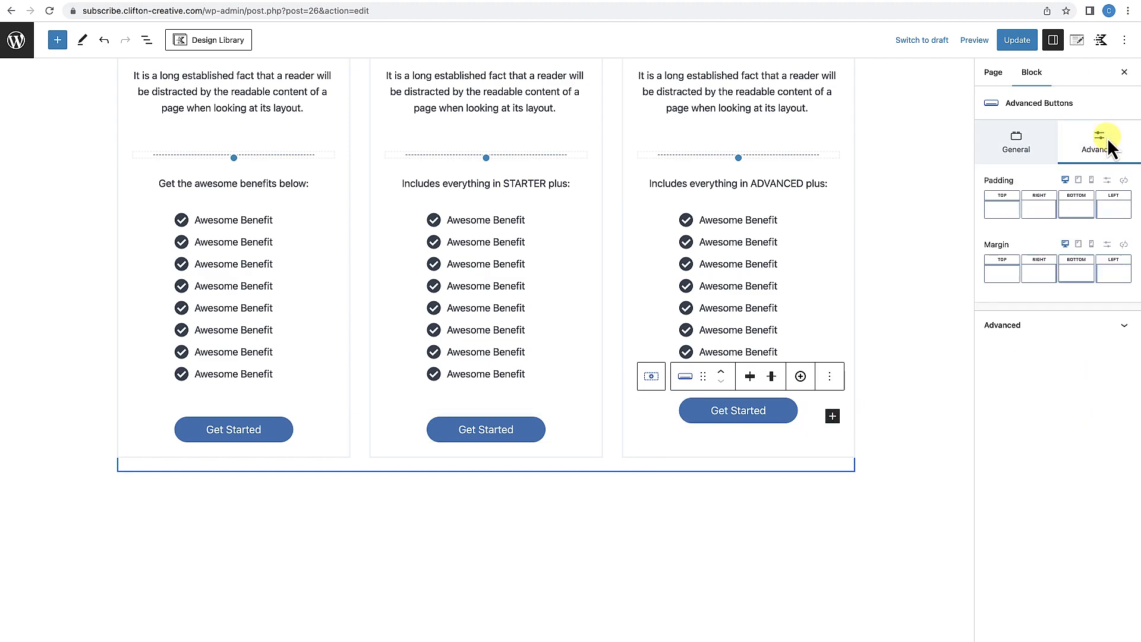
pyautogui.click(1002, 272)
pyautogui.moveTo(871, 331); pyautogui.dragTo(915, 332)
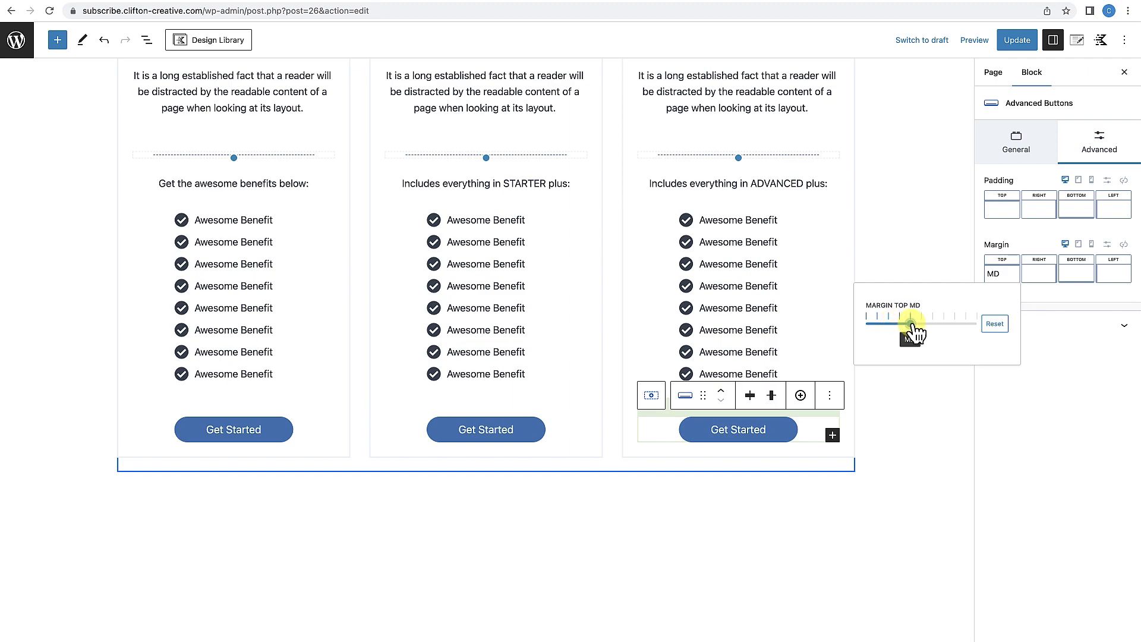
# Update the page and check the spacing of the lower buttons on the published version.
pyautogui.click(1018, 41)
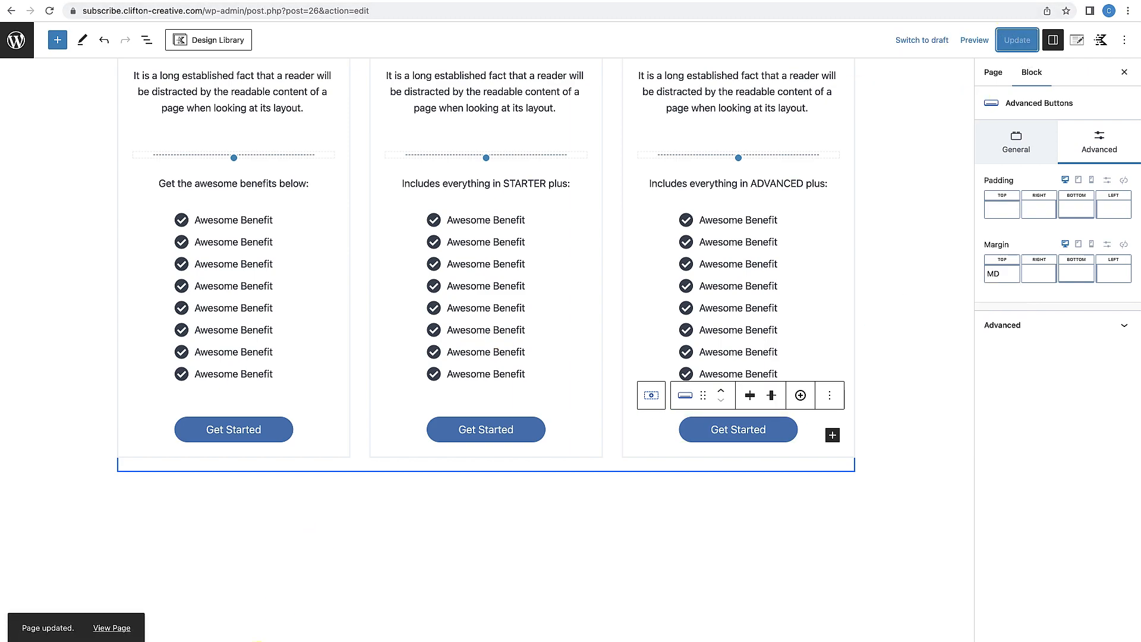
pyautogui.click(113, 630)
pyautogui.scroll(-4, 369, 507)
pyautogui.scroll(3, 369, 507)
pyautogui.scroll(-3, 369, 506)
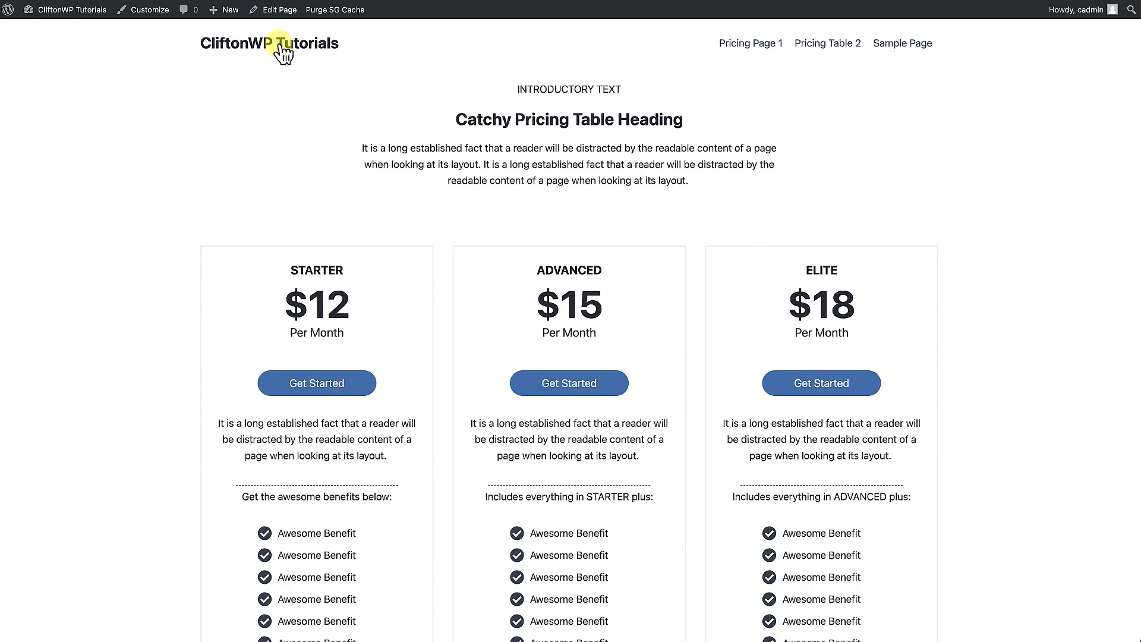
# Reopen the page for editing and duplicate the outer Row Layout that holds the whole pricing table.
pyautogui.click(283, 10)
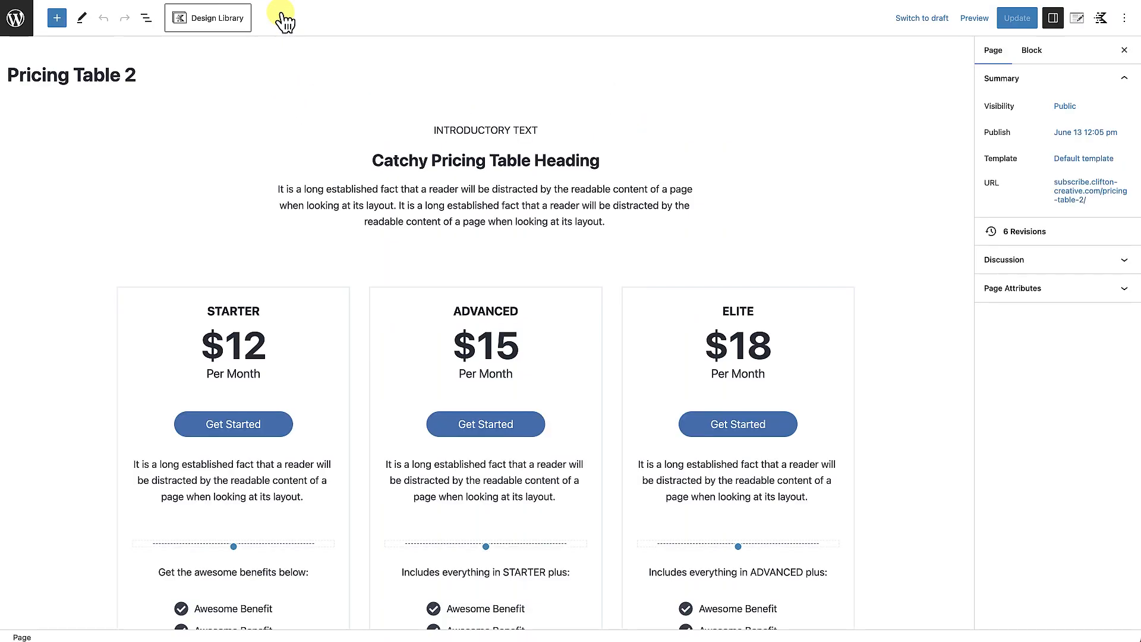
pyautogui.scroll(-3, 292, 224)
pyautogui.scroll(-3, 291, 223)
pyautogui.scroll(5, 292, 224)
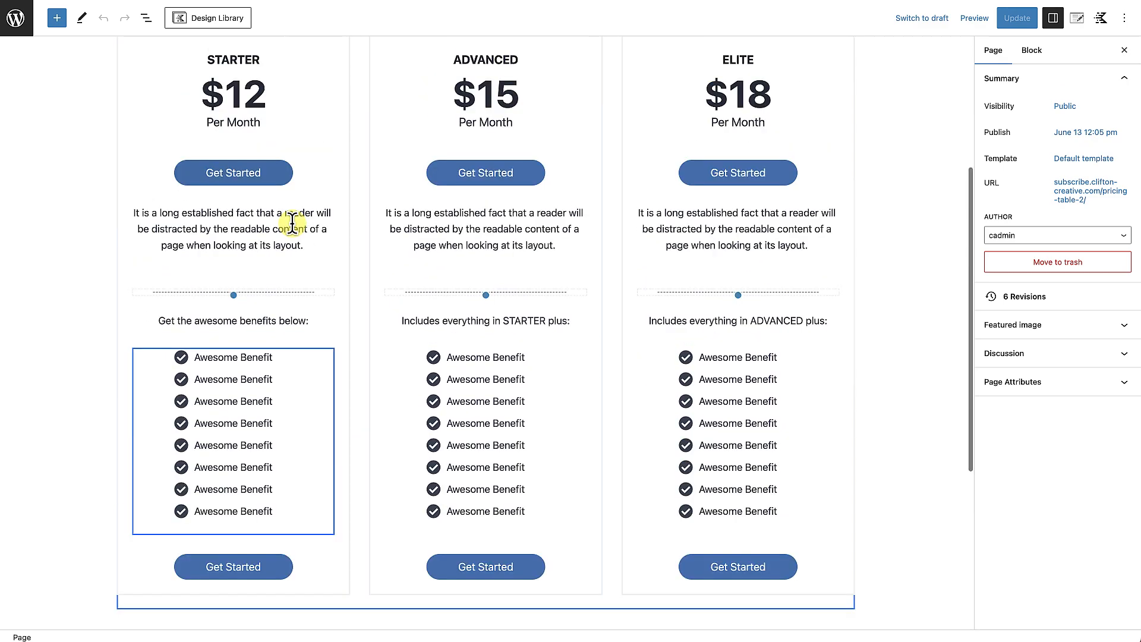
pyautogui.click(146, 18)
pyautogui.click(100, 82)
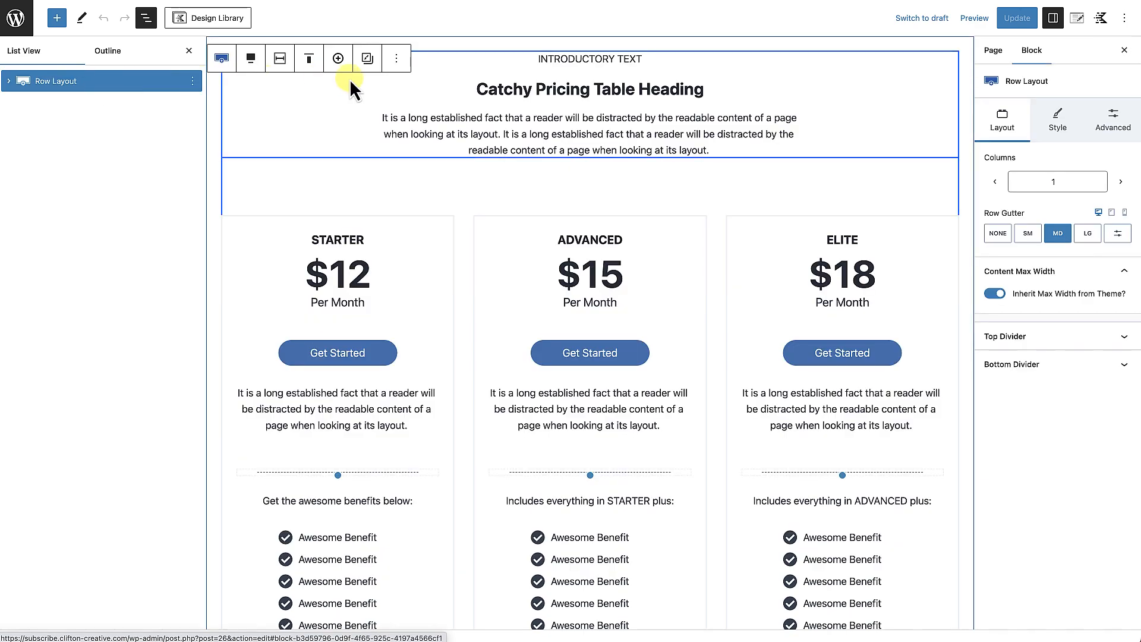
pyautogui.click(396, 58)
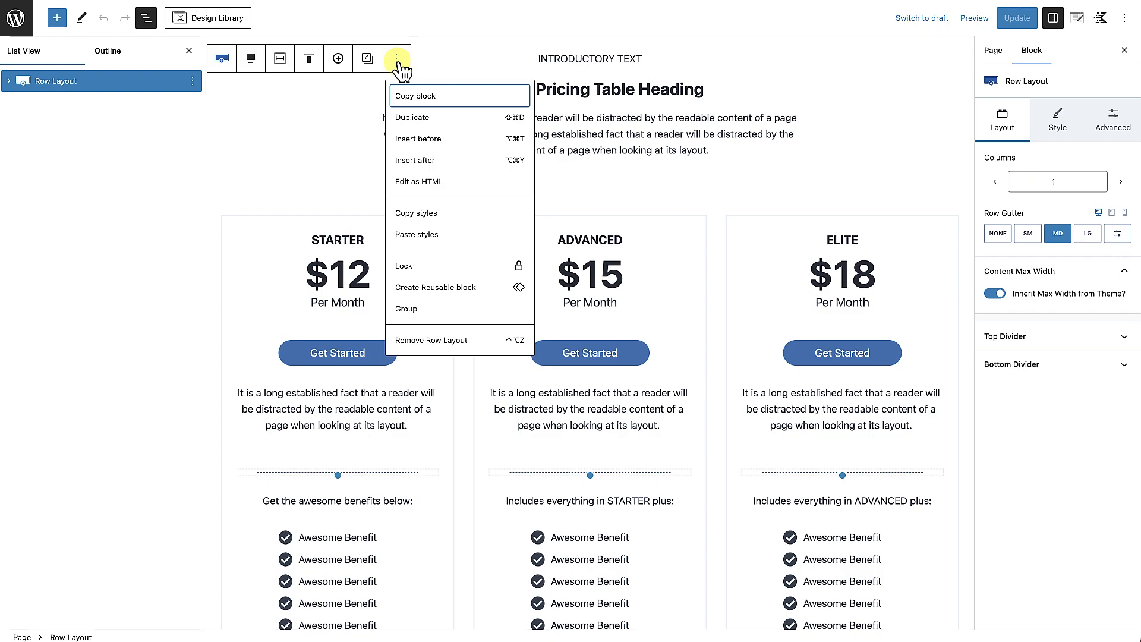
pyautogui.click(408, 119)
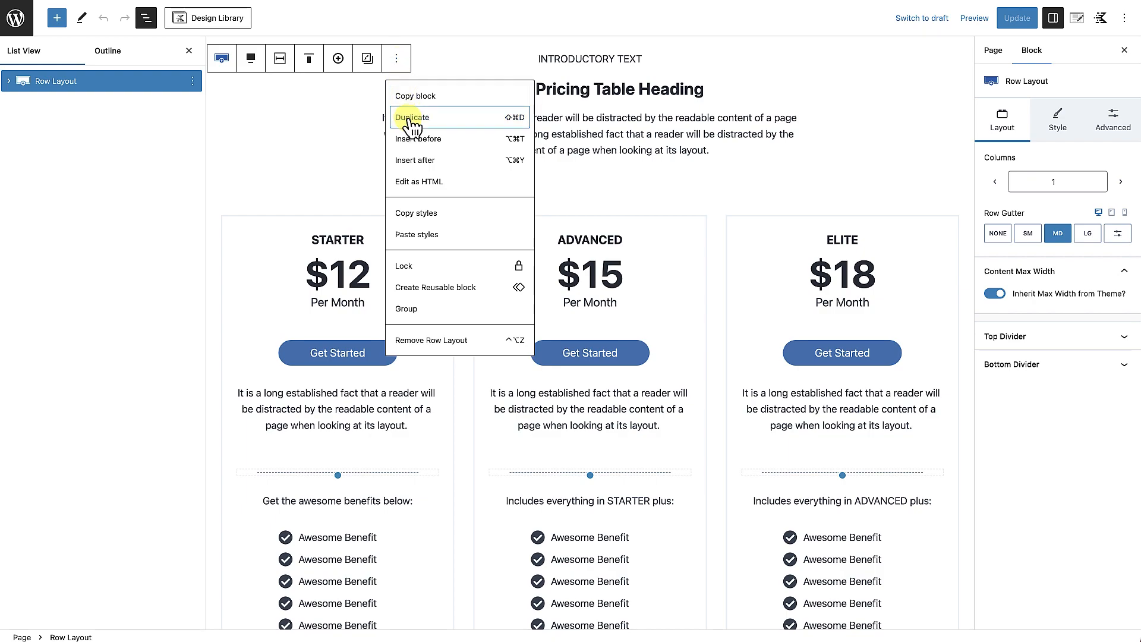
pyautogui.click(410, 120)
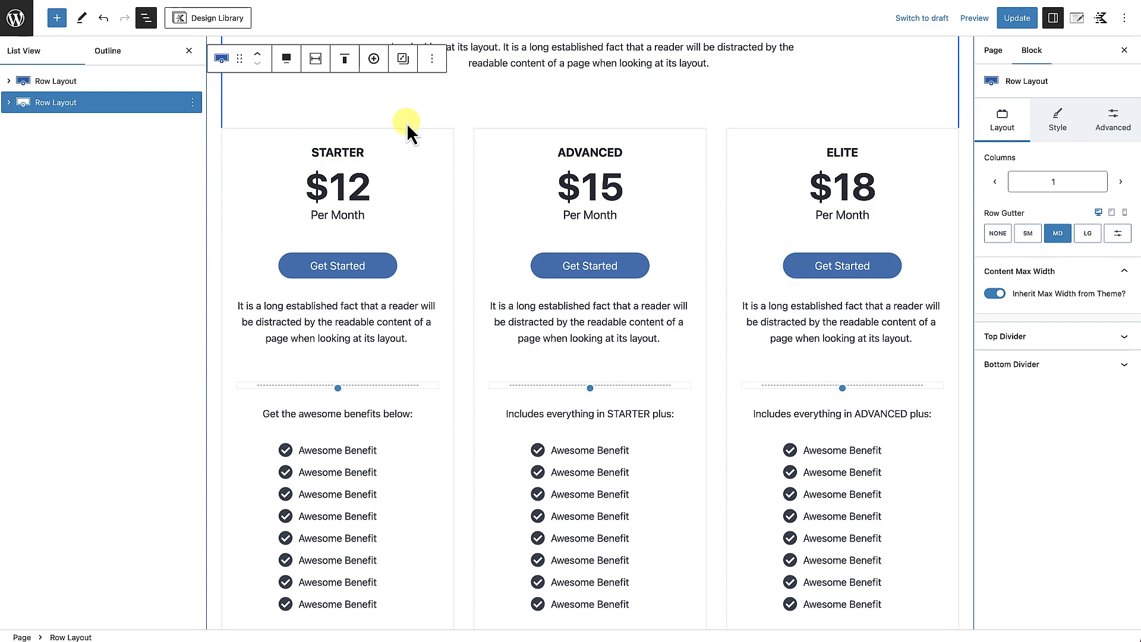
# Insert a Spacer/Divider block before the duplicated pricing table and enlarge its height to 200 px.
pyautogui.scroll(2, 406, 123)
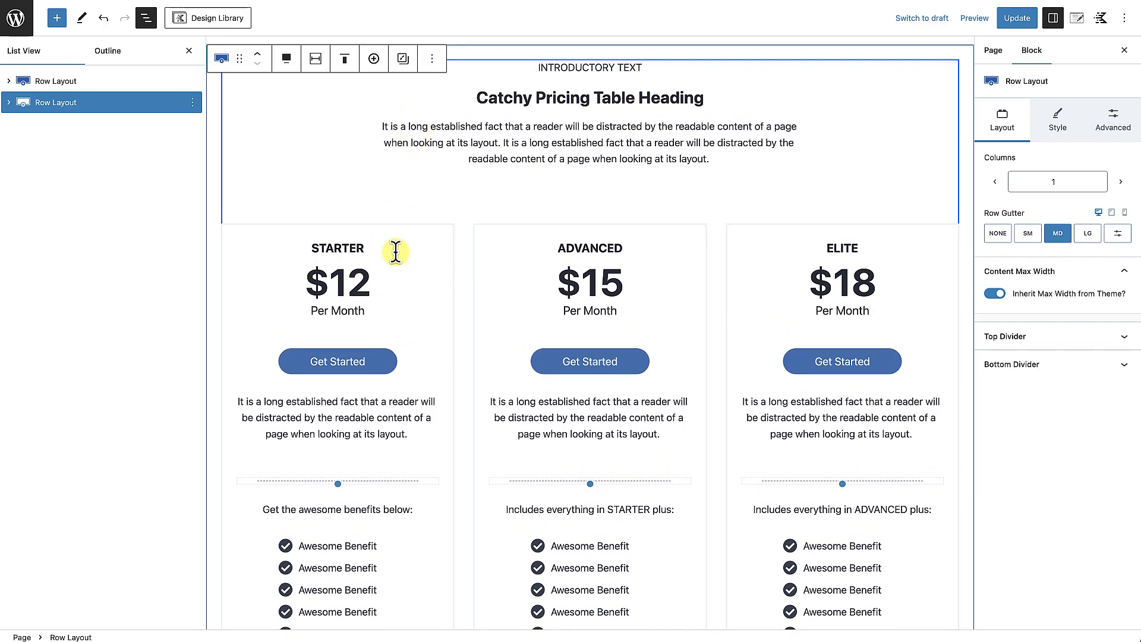
pyautogui.scroll(5, 463, 276)
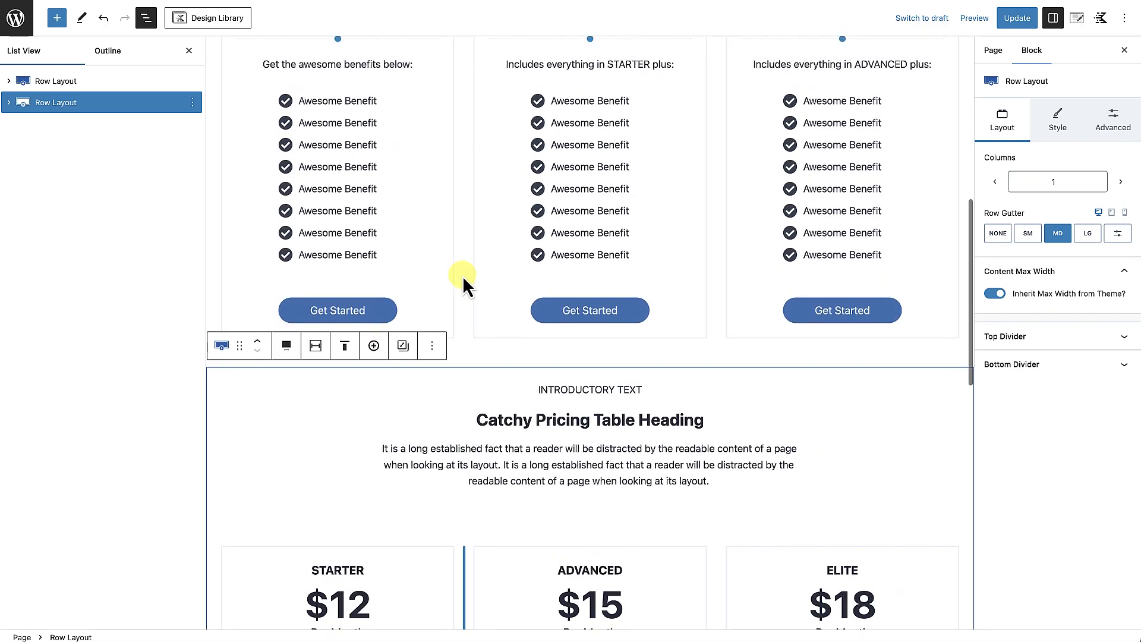
pyautogui.scroll(-1, 463, 276)
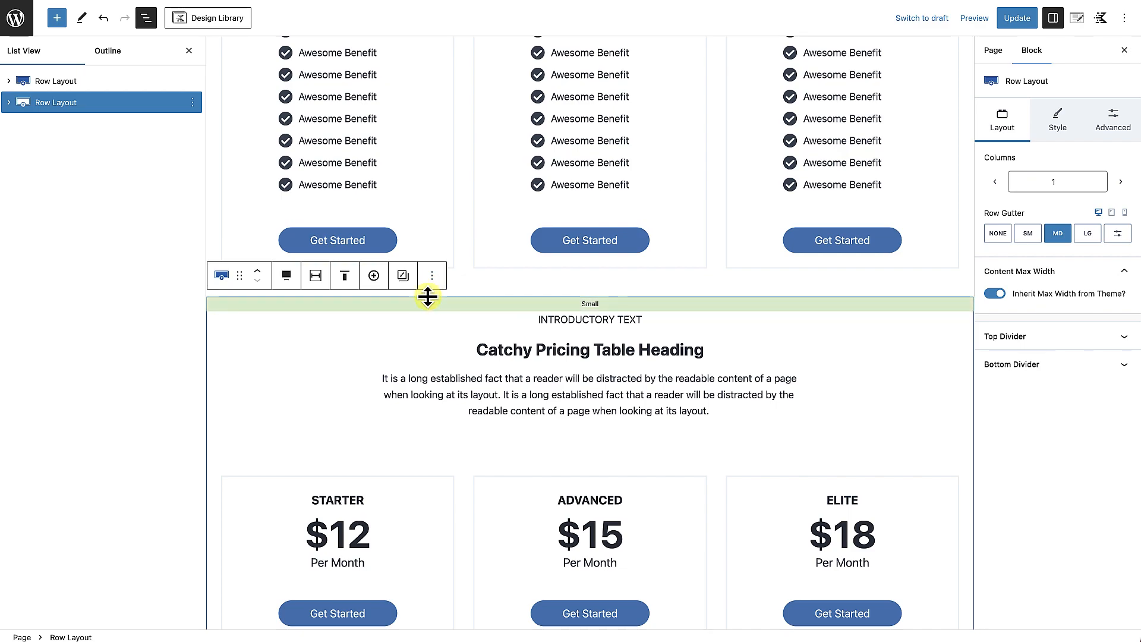
pyautogui.click(432, 275)
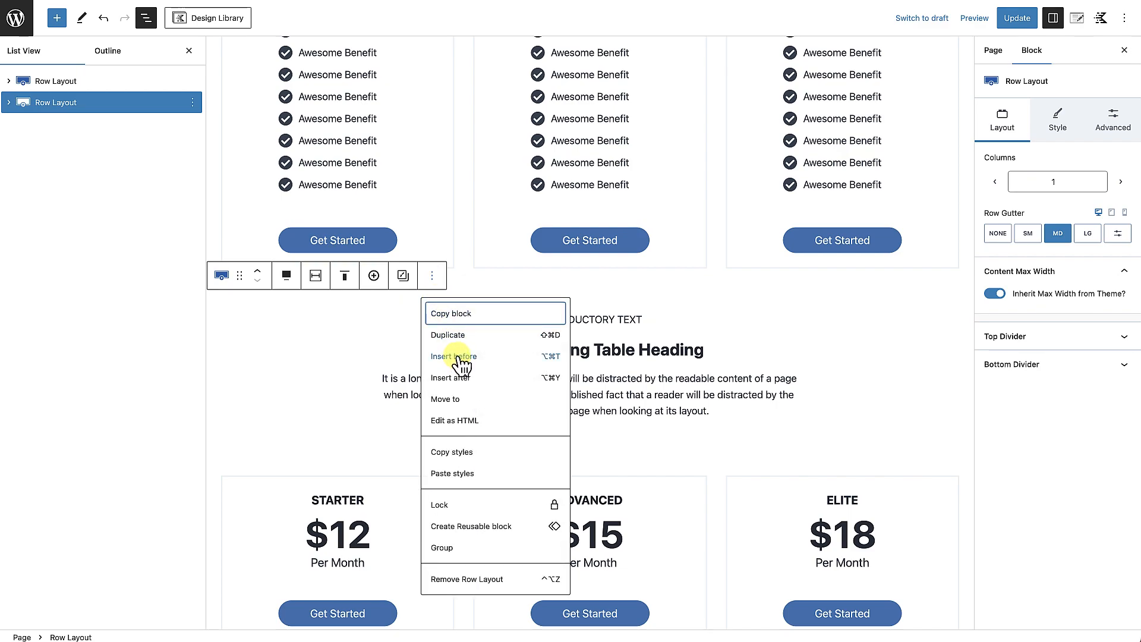
pyautogui.click(459, 356)
pyautogui.write('/s')
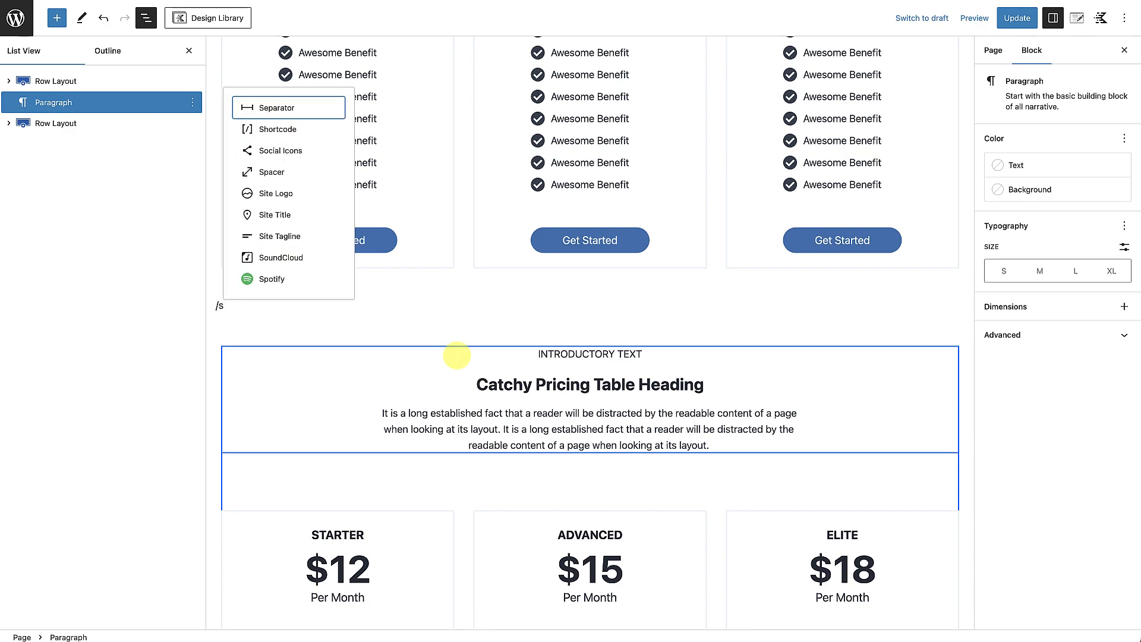
pyautogui.write('p')
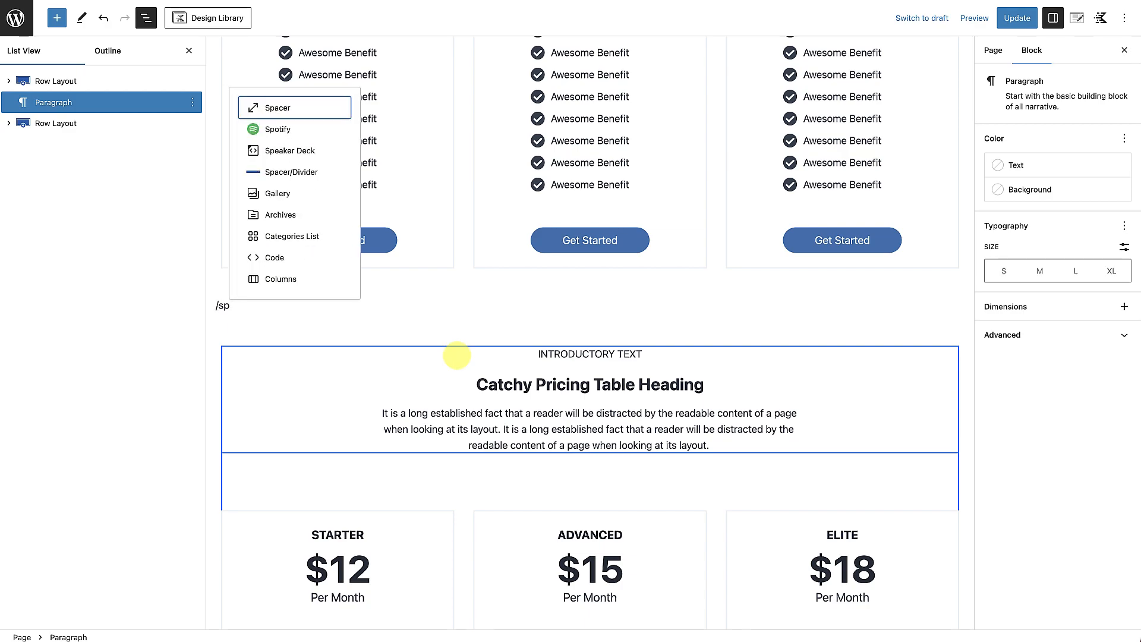
pyautogui.write('acer')
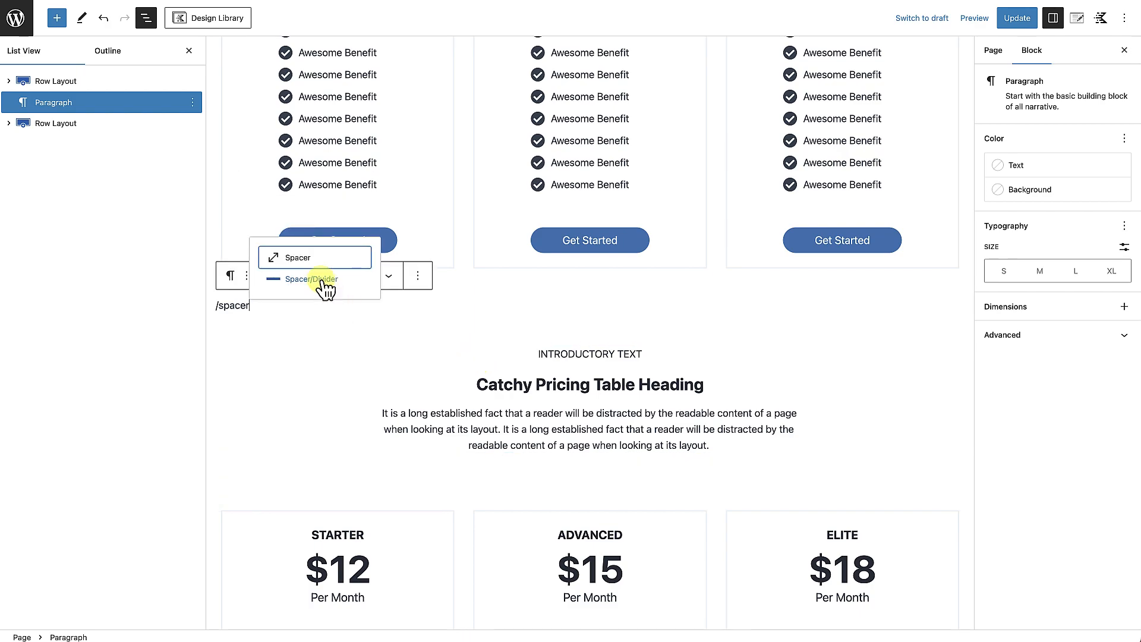
pyautogui.click(325, 286)
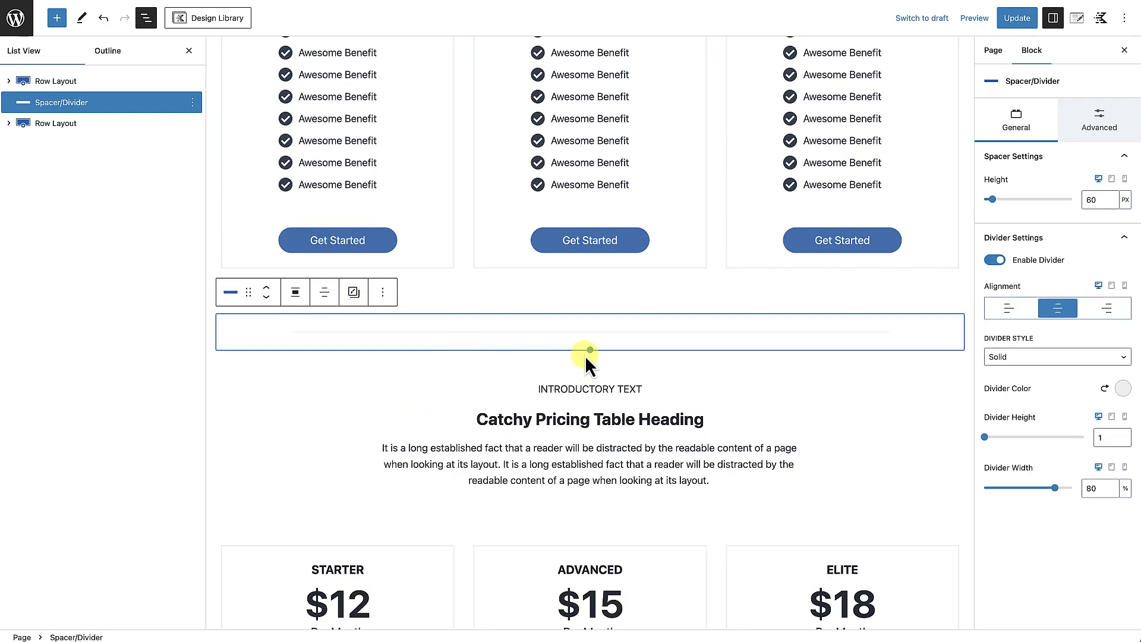
pyautogui.moveTo(590, 349); pyautogui.dragTo(586, 434)
# Add two more "Awesome Benefit" items to the end of the ADVANCED column's icon list in the duplicated table.
pyautogui.scroll(-4, 629, 497)
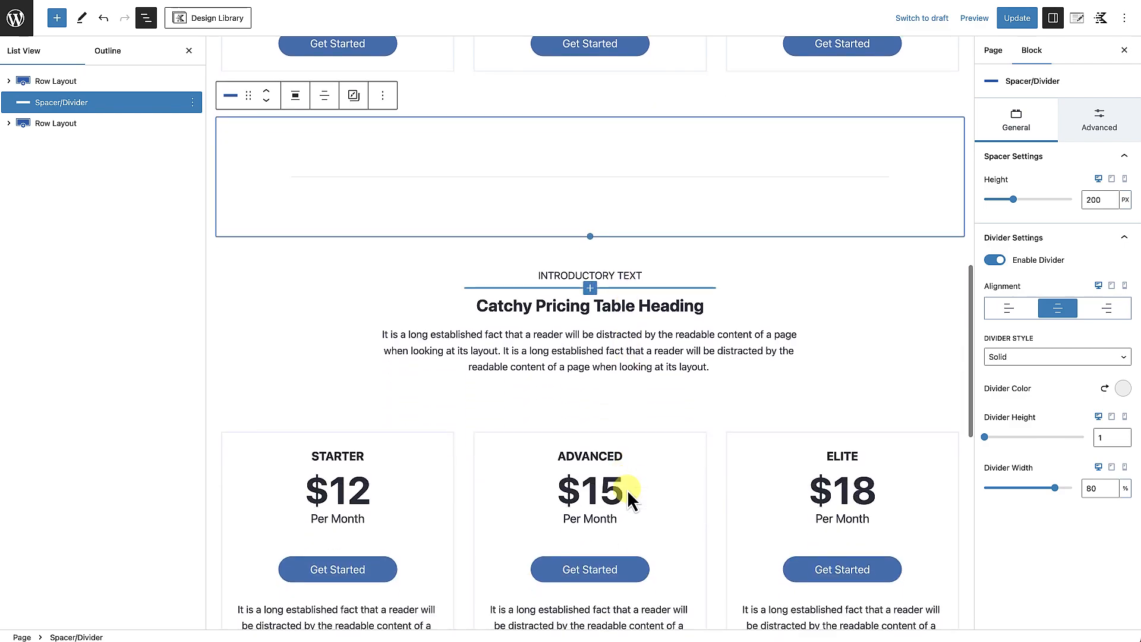
pyautogui.scroll(-6, 630, 497)
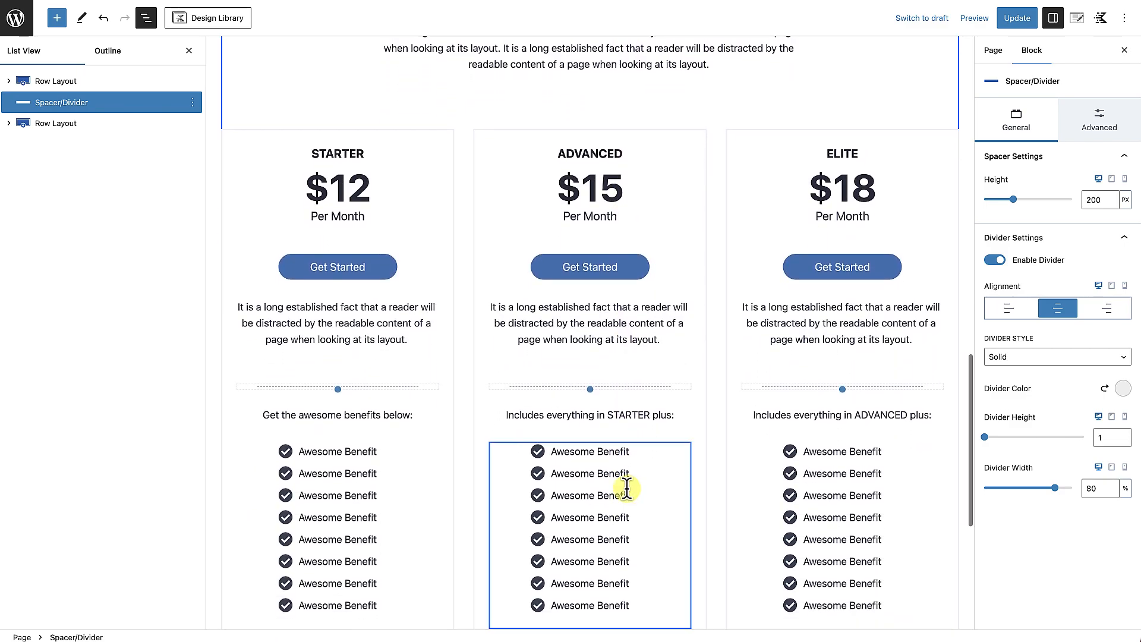
pyautogui.scroll(2, 630, 497)
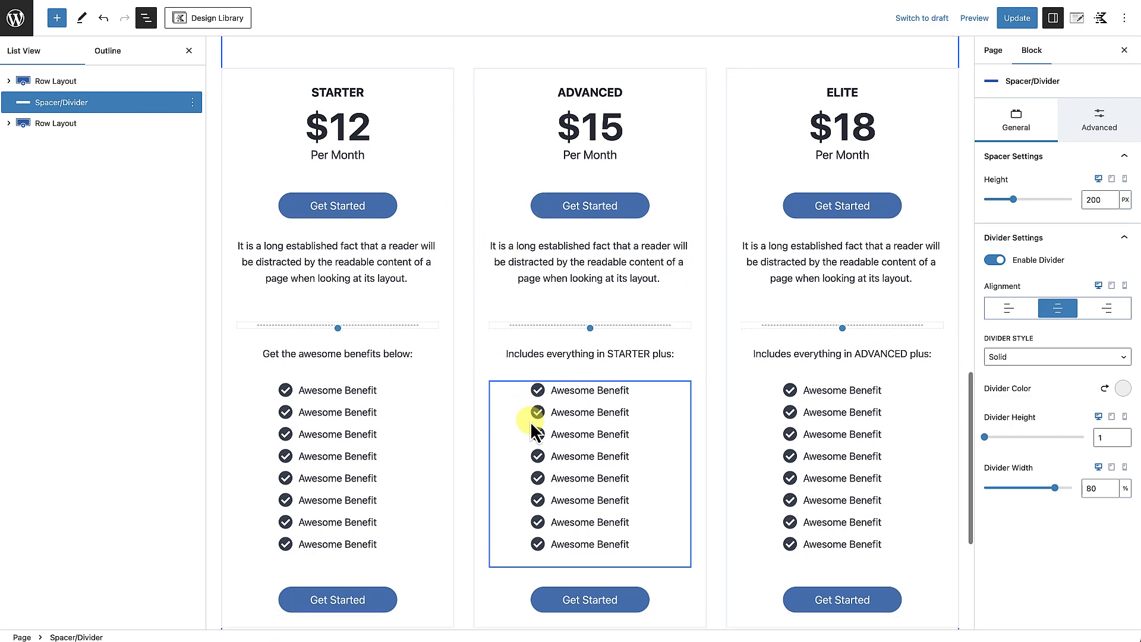
pyautogui.scroll(-2, 535, 431)
pyautogui.scroll(1, 595, 470)
pyautogui.click(638, 463)
pyautogui.press('Return')
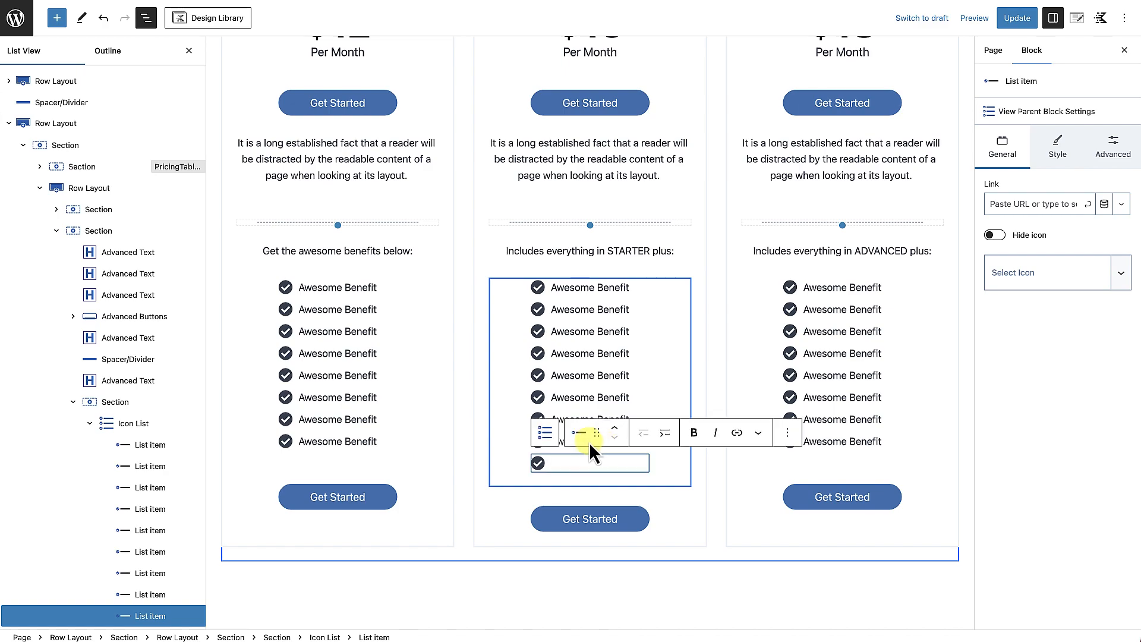
pyautogui.click(575, 398)
pyautogui.tripleClick(564, 439)
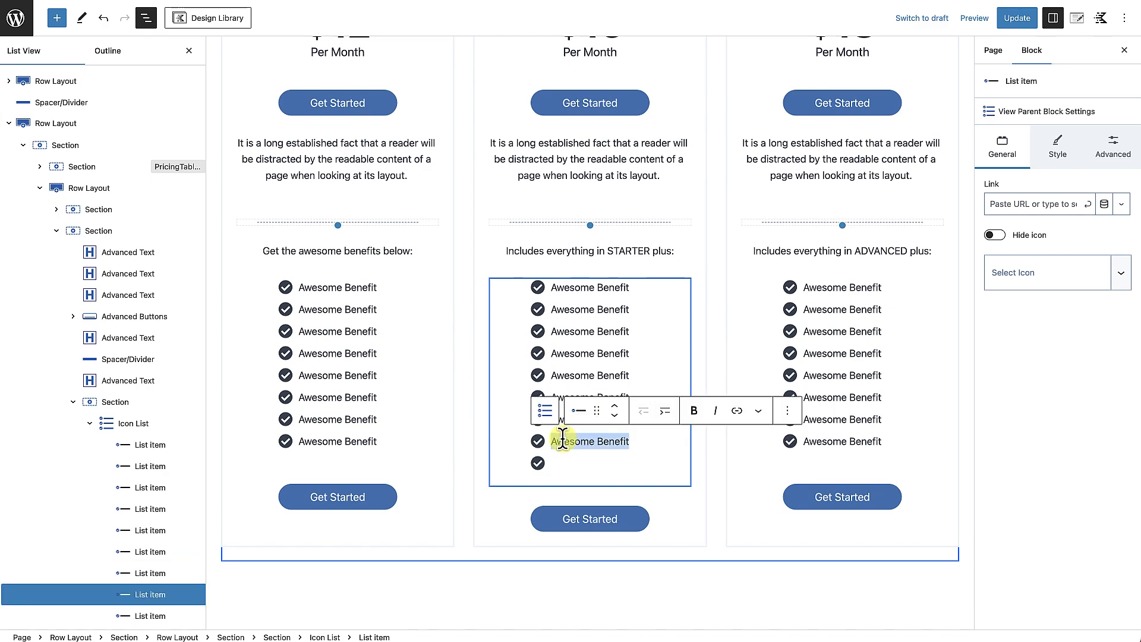
# Set the duplicated table's three-column row to a column gutter of NONE and turn off Inner Column Height 100%.
pyautogui.scroll(5, 664, 334)
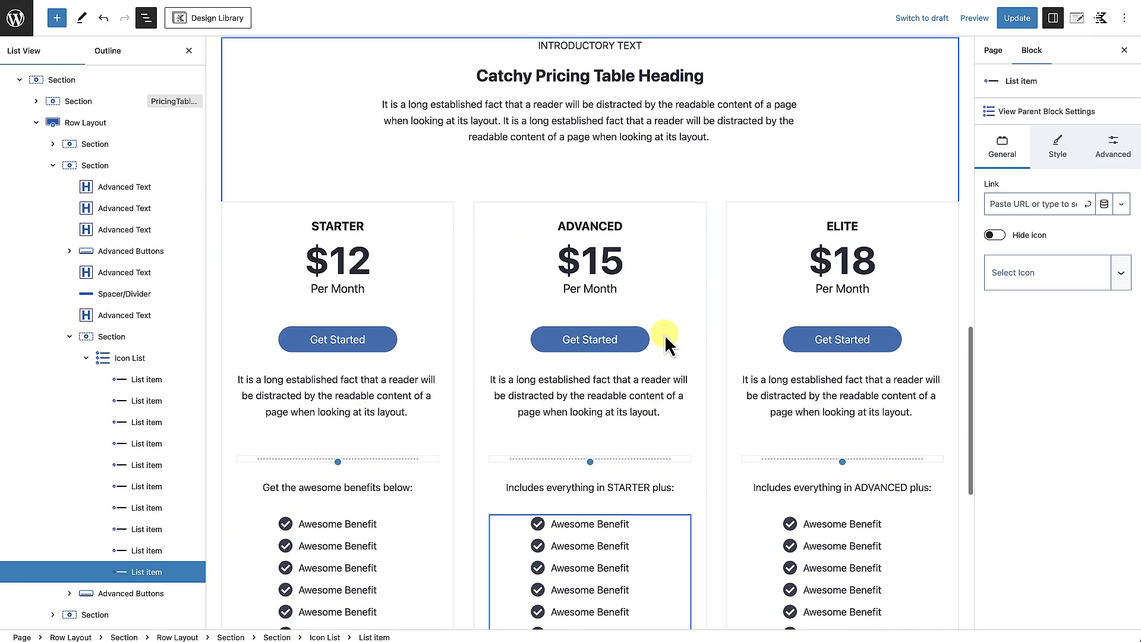
pyautogui.click(712, 197)
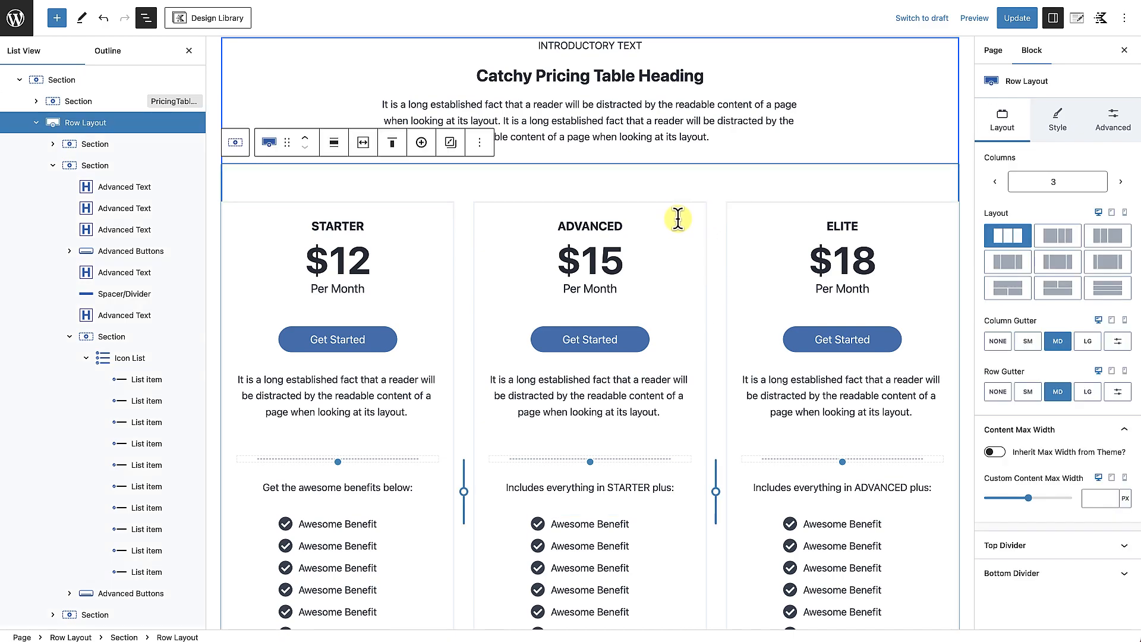
pyautogui.click(999, 342)
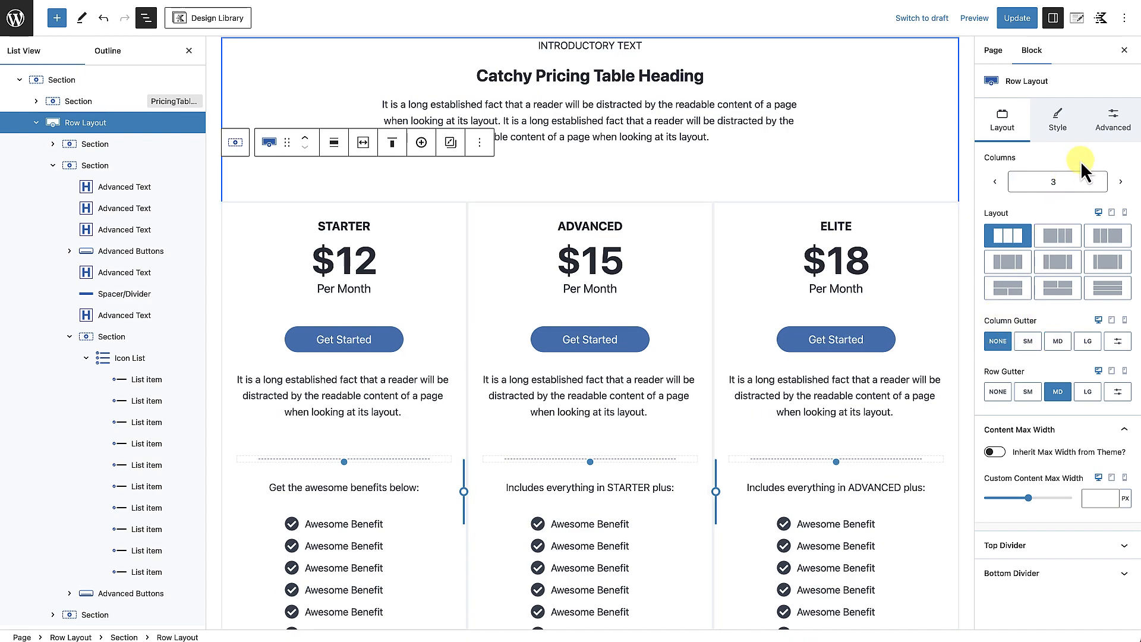
pyautogui.click(1114, 126)
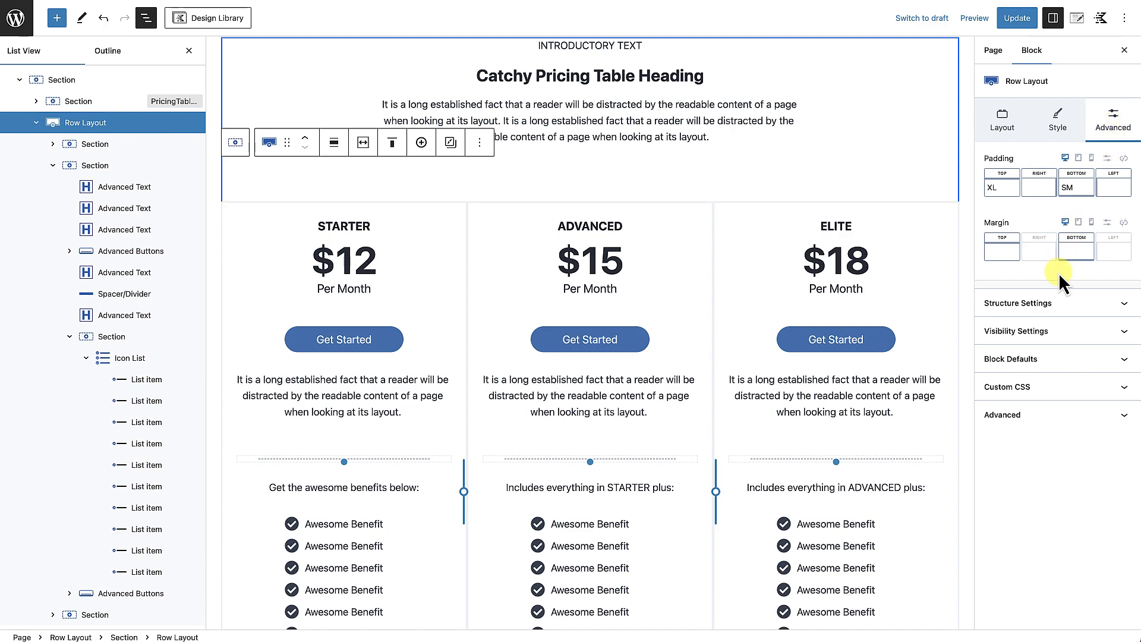
pyautogui.click(1068, 306)
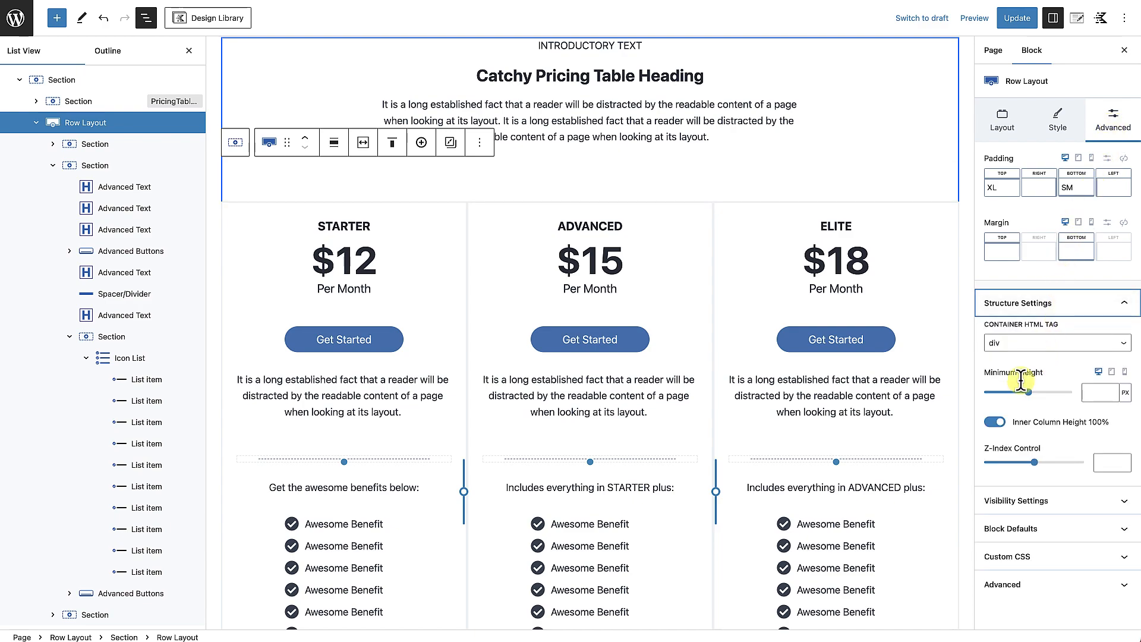
pyautogui.click(996, 422)
pyautogui.scroll(-5, 803, 470)
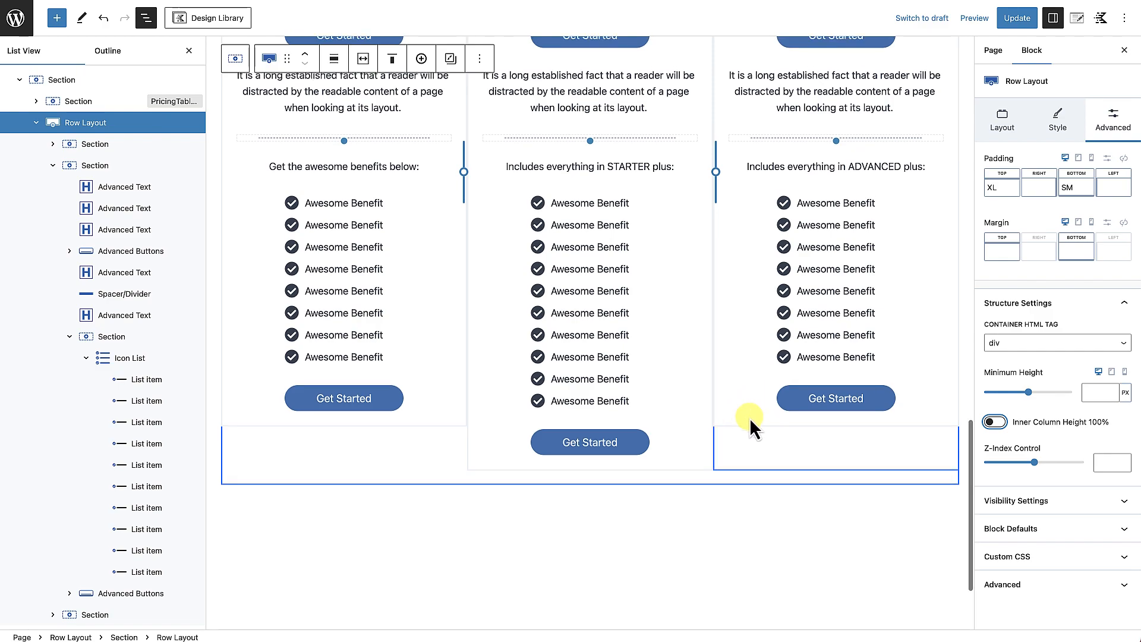
pyautogui.scroll(2, 740, 443)
pyautogui.scroll(2, 741, 438)
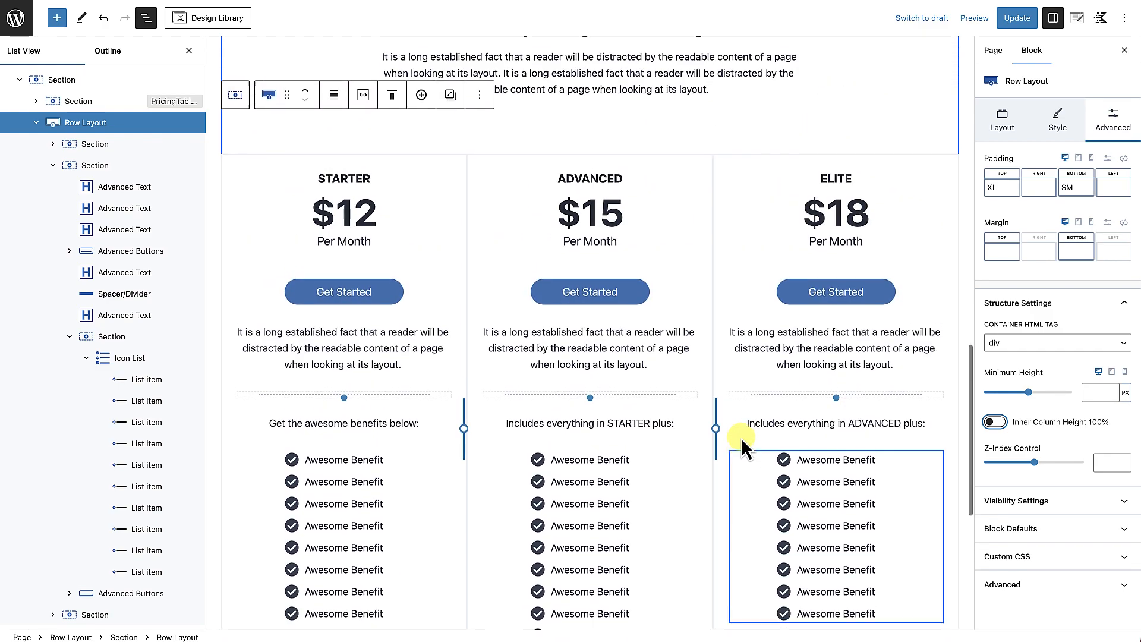
# Set the duplicated table's ADVANCED column section background color to the dark palette color 1A202C.
pyautogui.click(702, 188)
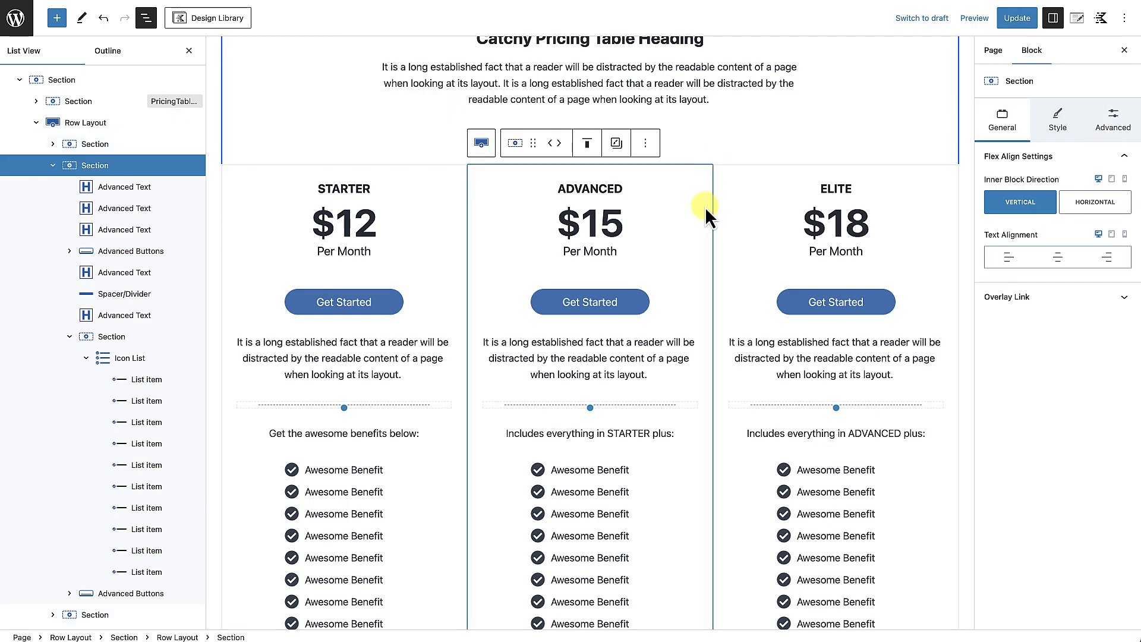
pyautogui.click(1056, 120)
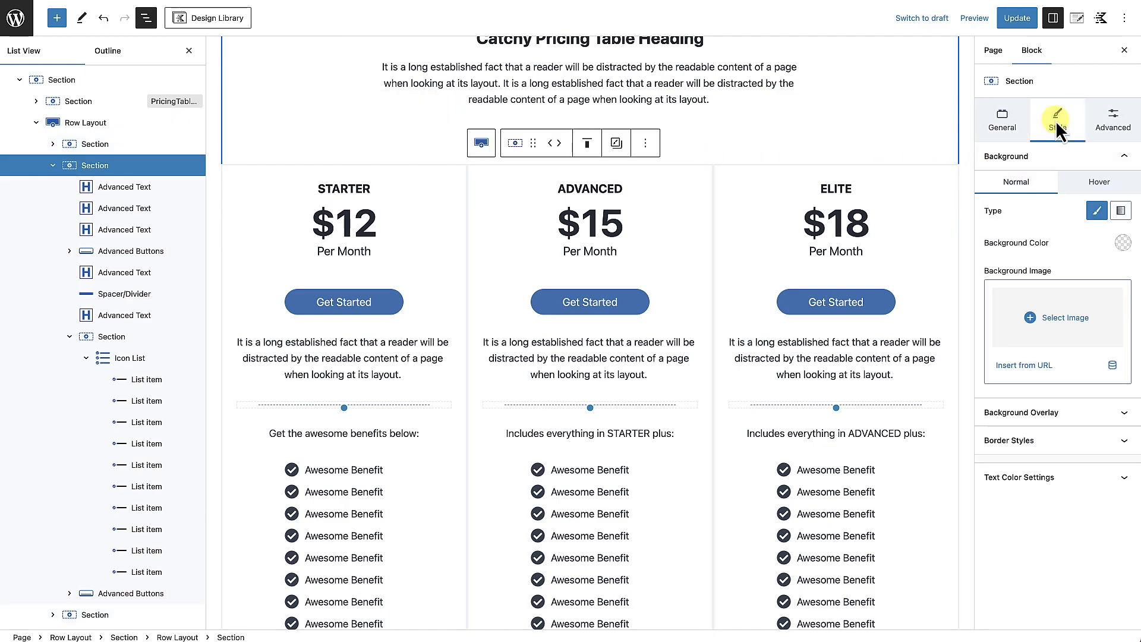
pyautogui.click(1123, 243)
pyautogui.click(996, 218)
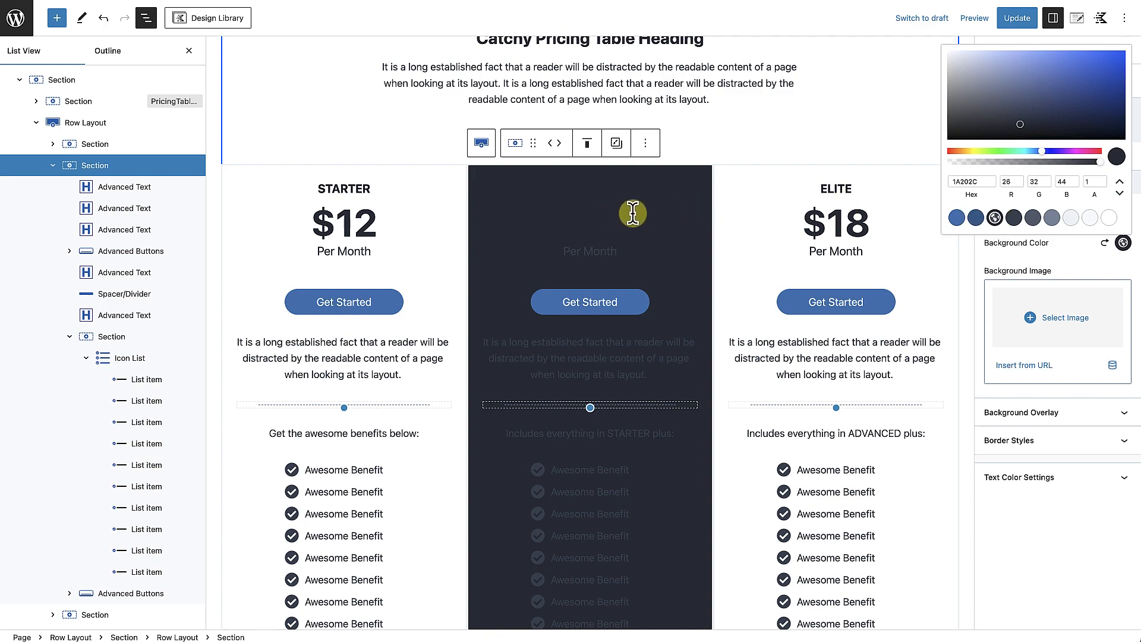
pyautogui.click(590, 180)
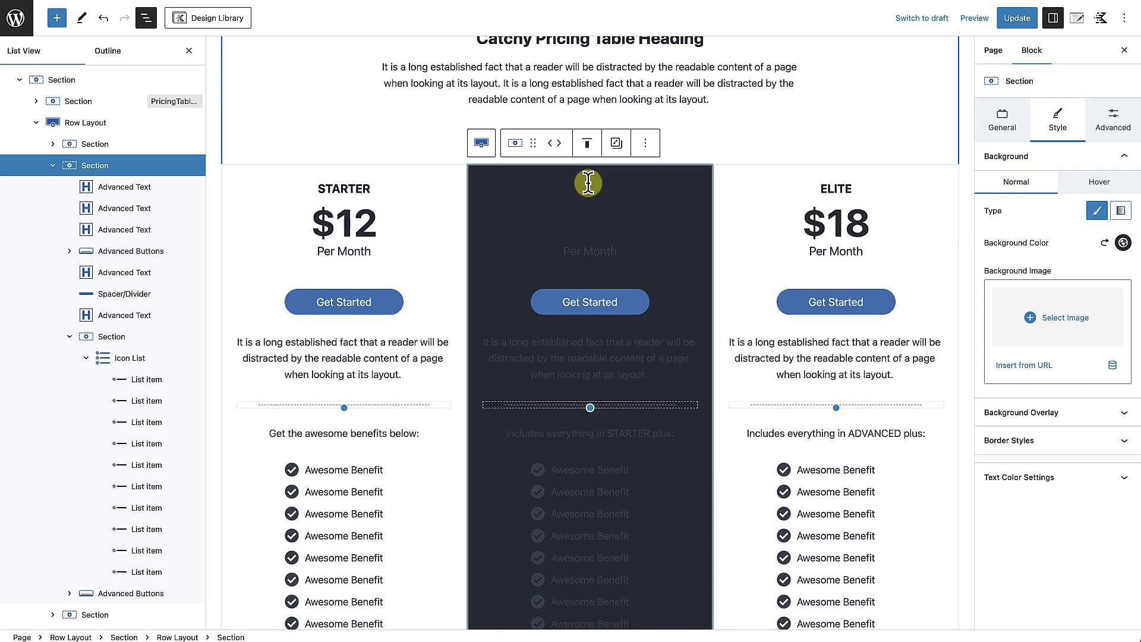
# Set the text color of the ADVANCED column's plan name, $15 price and Per Month text to white (FFFFFF).
pyautogui.click(588, 183)
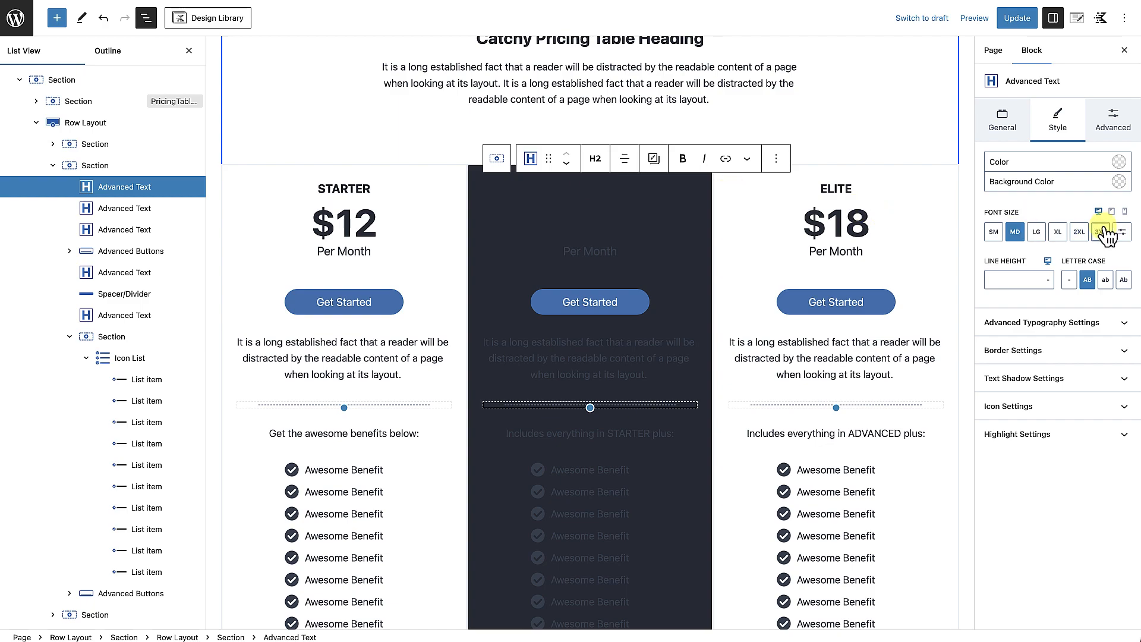
pyautogui.click(1120, 162)
pyautogui.click(1105, 342)
pyautogui.click(595, 224)
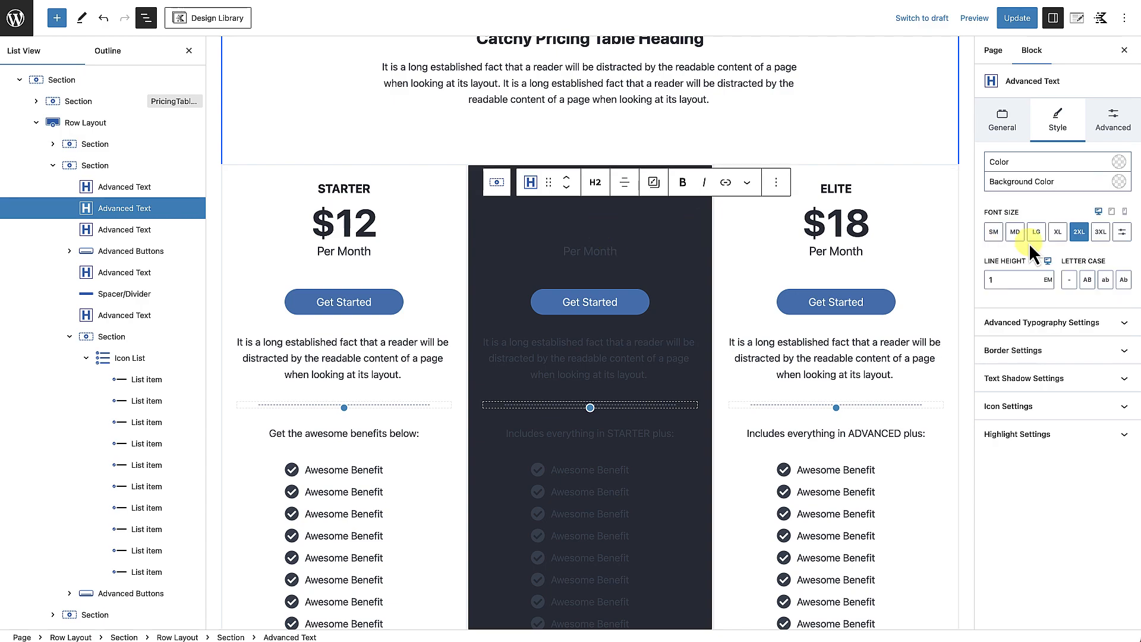
pyautogui.click(1120, 162)
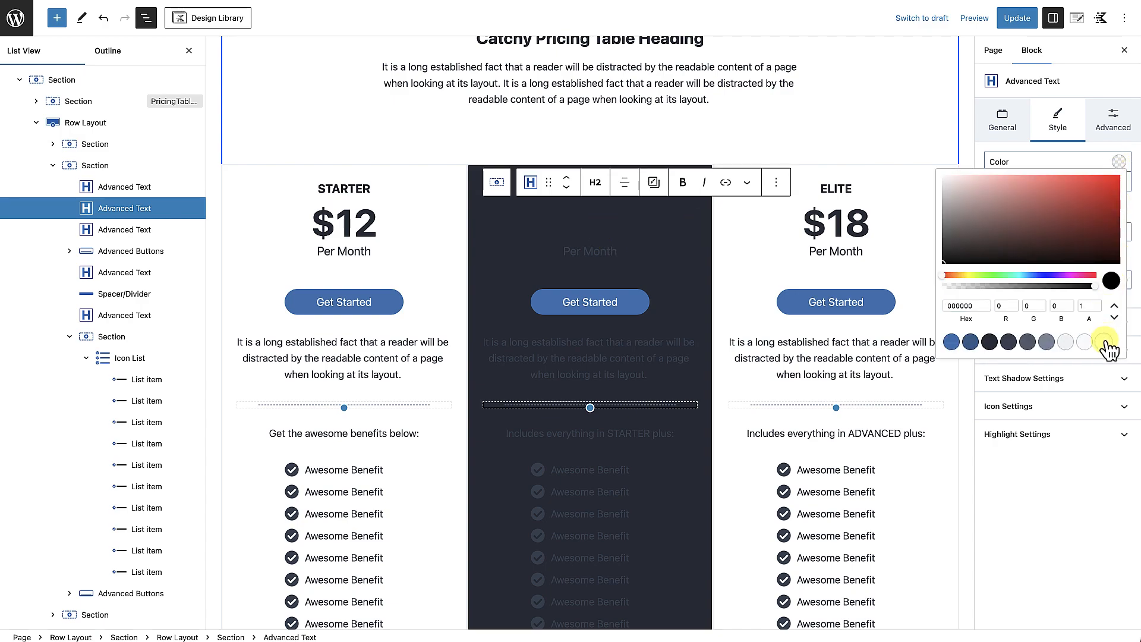
pyautogui.click(1099, 342)
pyautogui.click(589, 250)
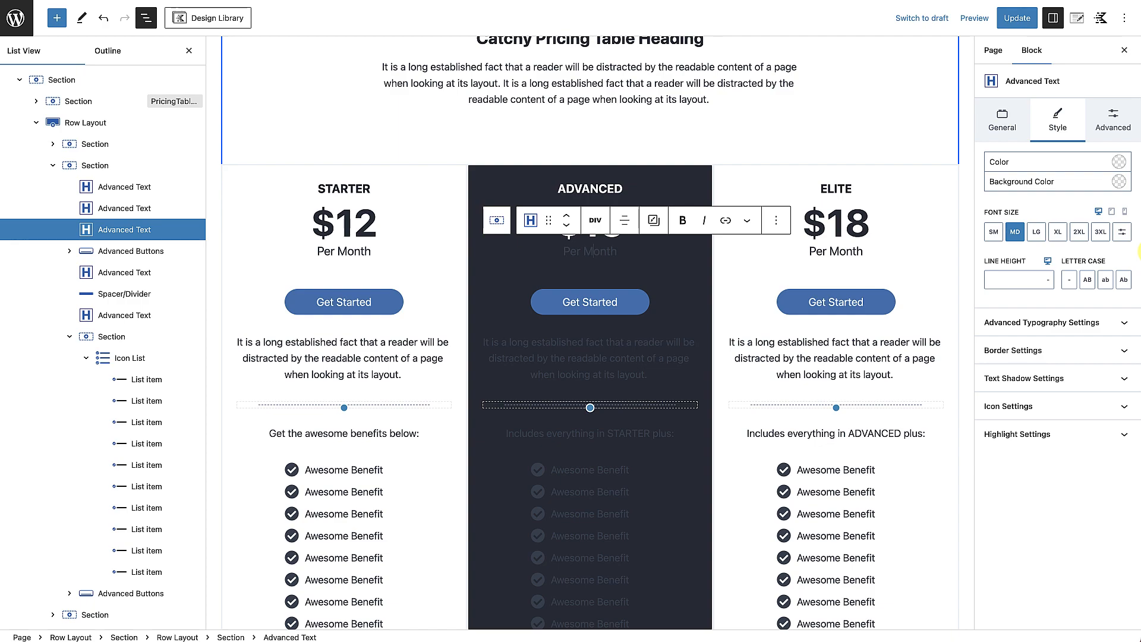
pyautogui.click(1120, 163)
pyautogui.click(1085, 342)
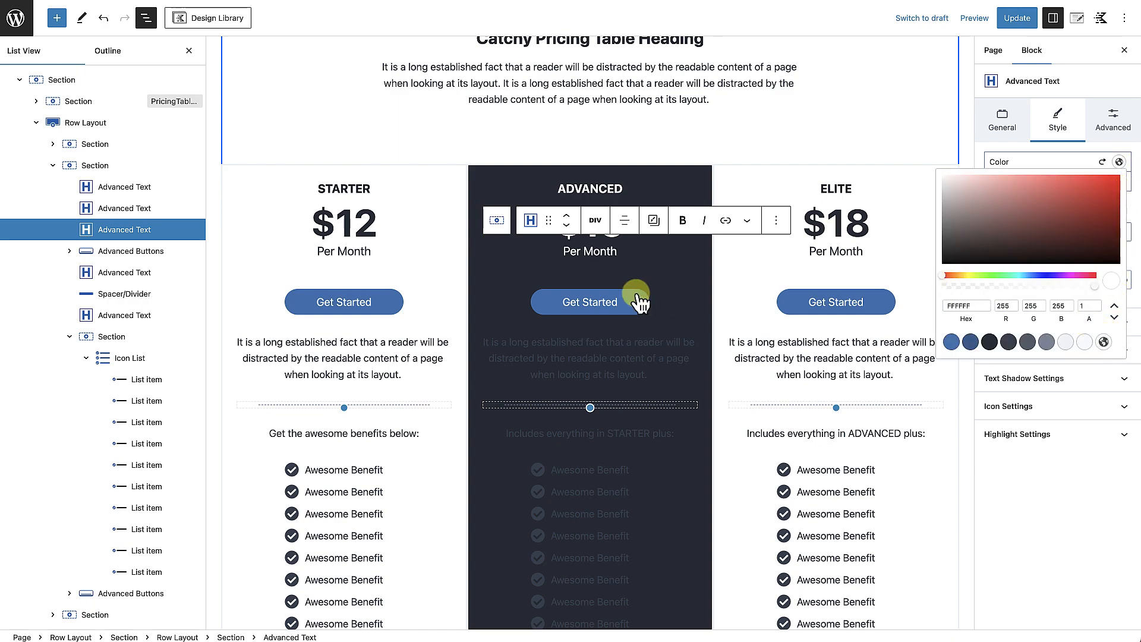
# Set the ADVANCED column's description paragraph text color to white (FFFFFF).
pyautogui.scroll(-3, 583, 319)
pyautogui.click(581, 256)
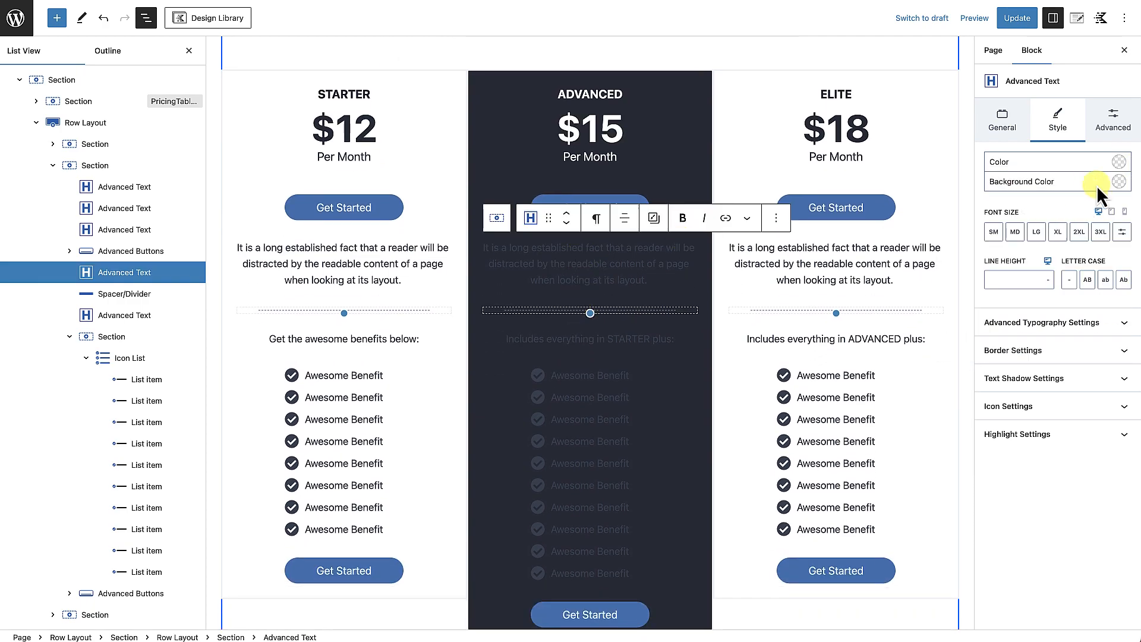
pyautogui.click(1120, 162)
pyautogui.click(1104, 343)
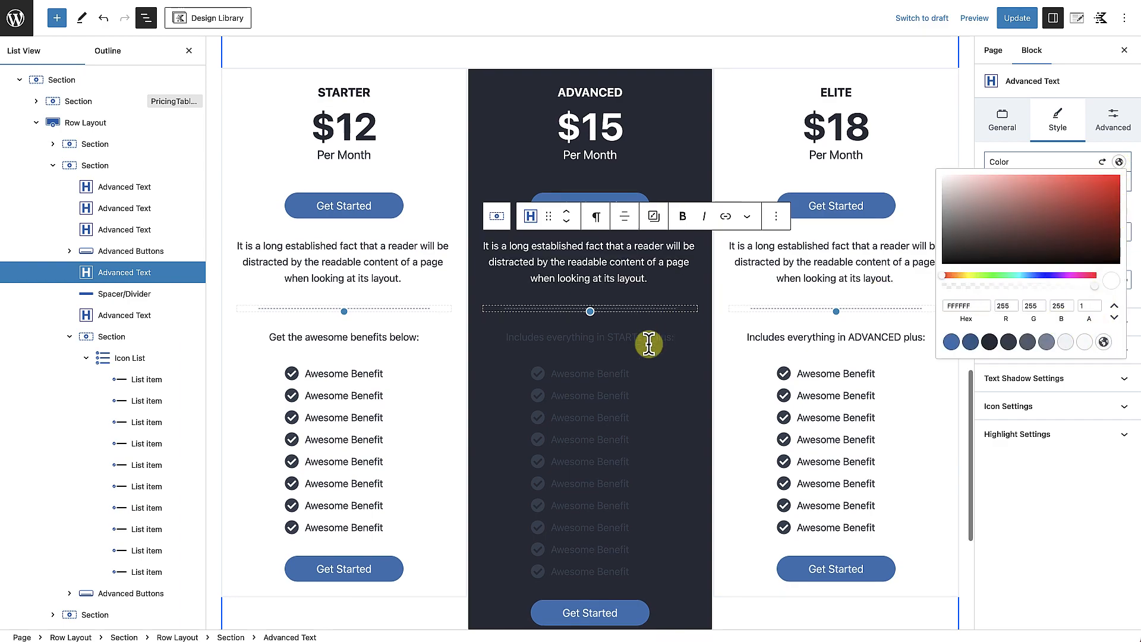
# Set the ADVANCED column's divider color to EDF2F7 and its "Includes everything in STARTER plus:" text to white (FFFFFF).
pyautogui.scroll(-1, 650, 339)
pyautogui.click(648, 269)
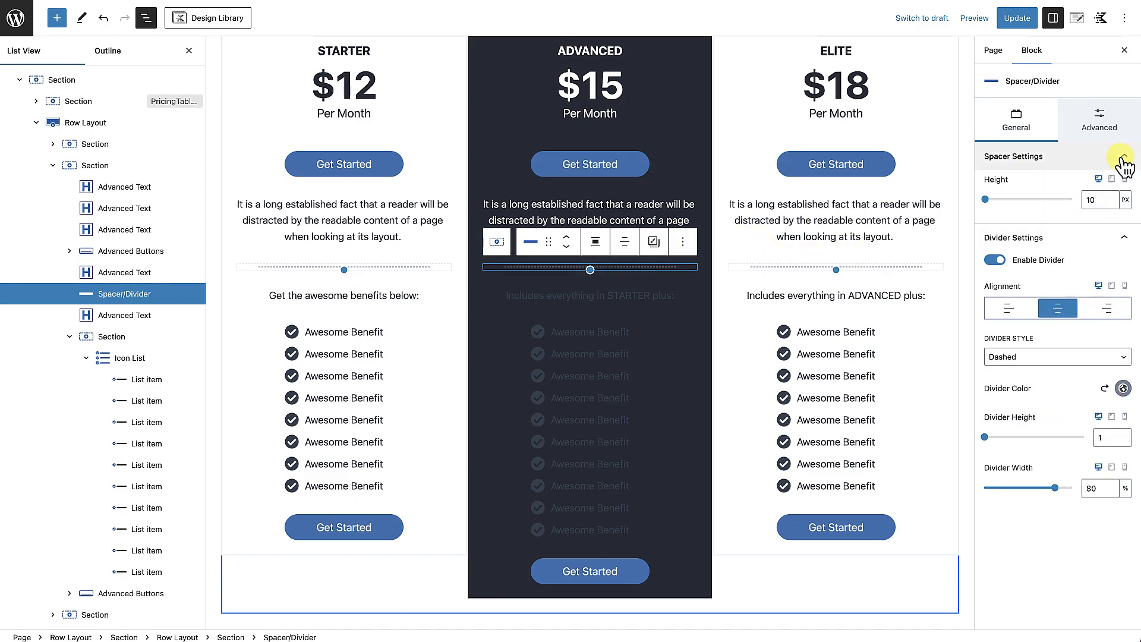
pyautogui.click(1123, 389)
pyautogui.click(1071, 364)
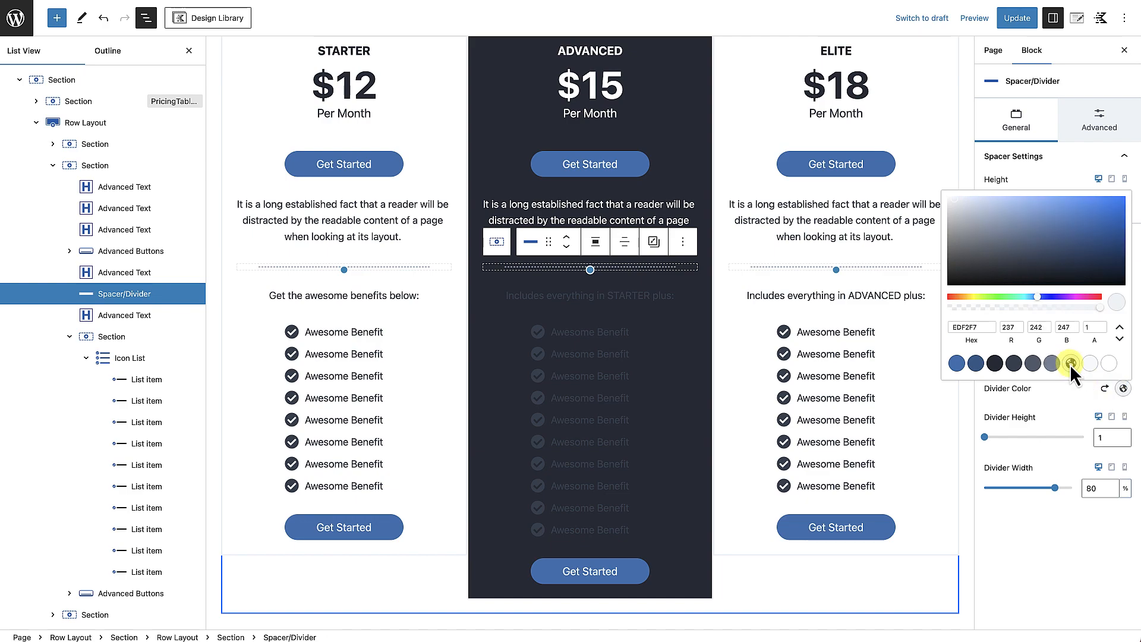
pyautogui.click(604, 298)
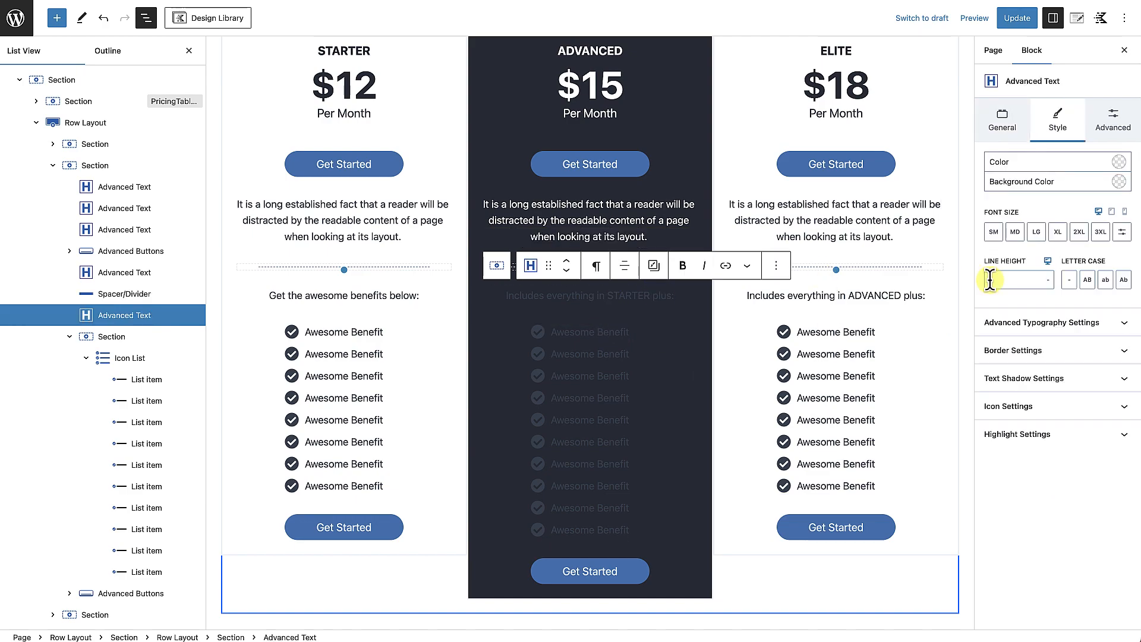
pyautogui.click(1120, 162)
pyautogui.click(1104, 342)
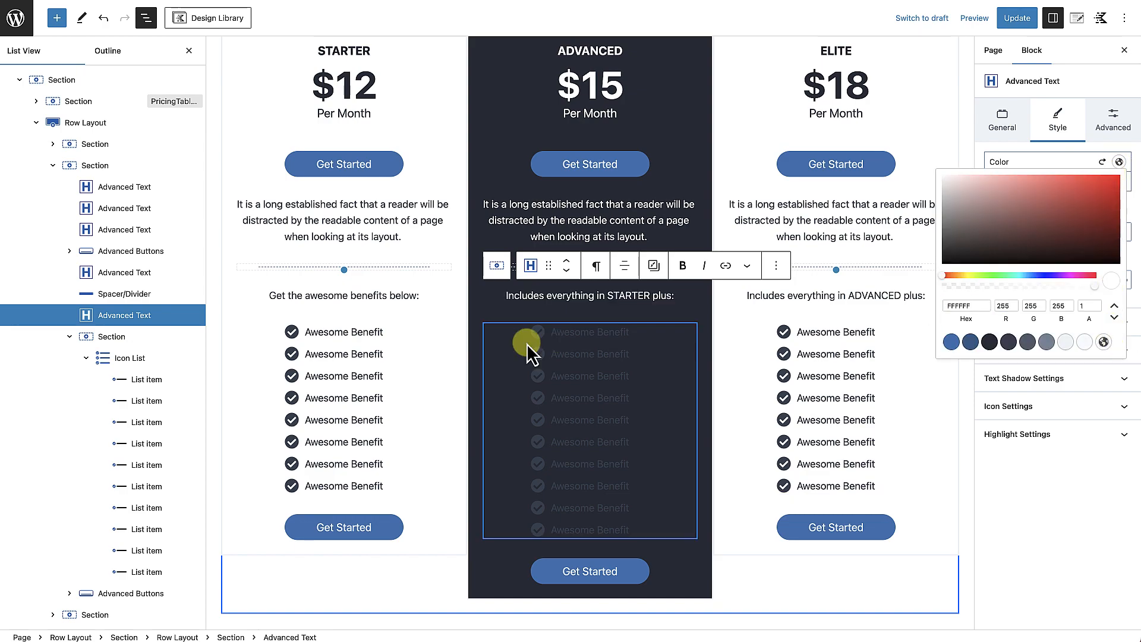
# Set the icon color of the whole ADVANCED column icon list to the light palette color F7FAFC.
pyautogui.scroll(-2, 493, 346)
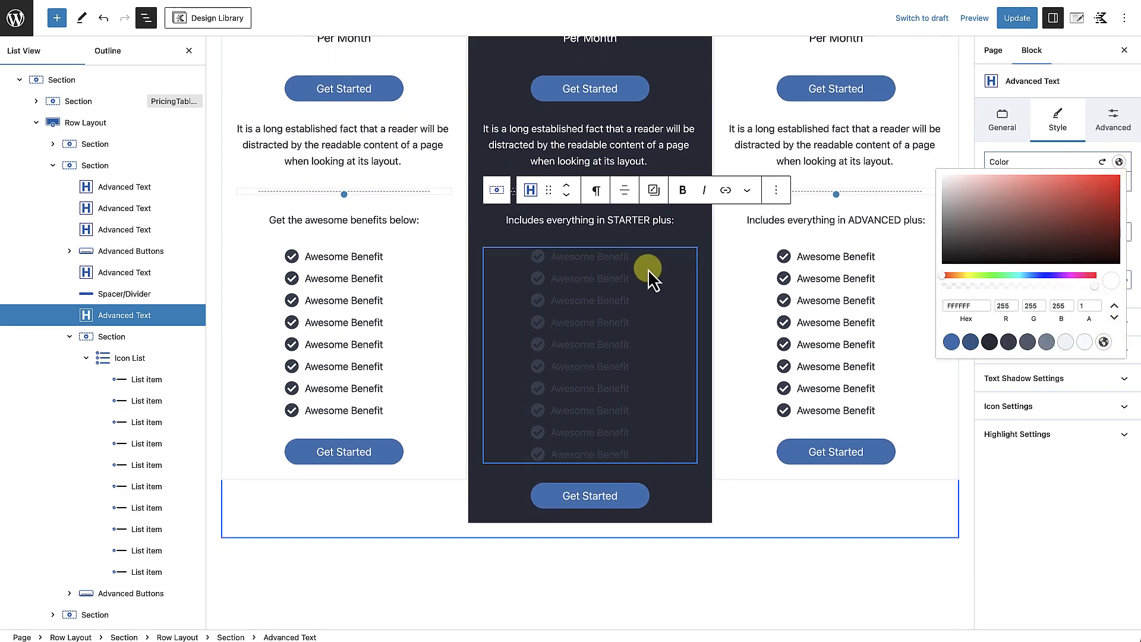
pyautogui.click(635, 262)
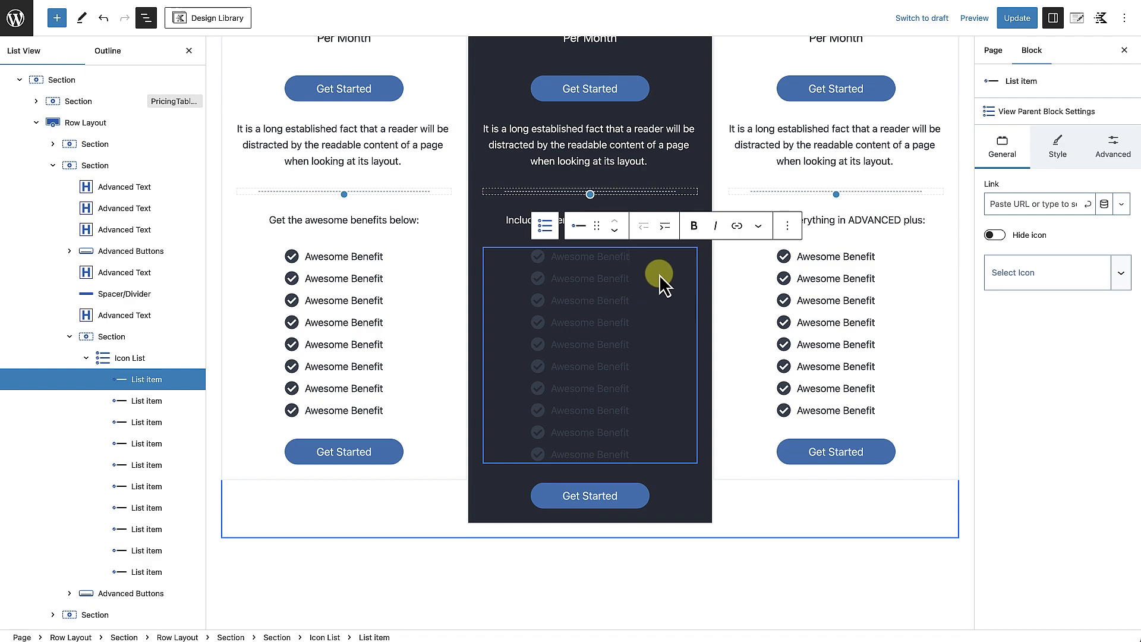
pyautogui.click(663, 264)
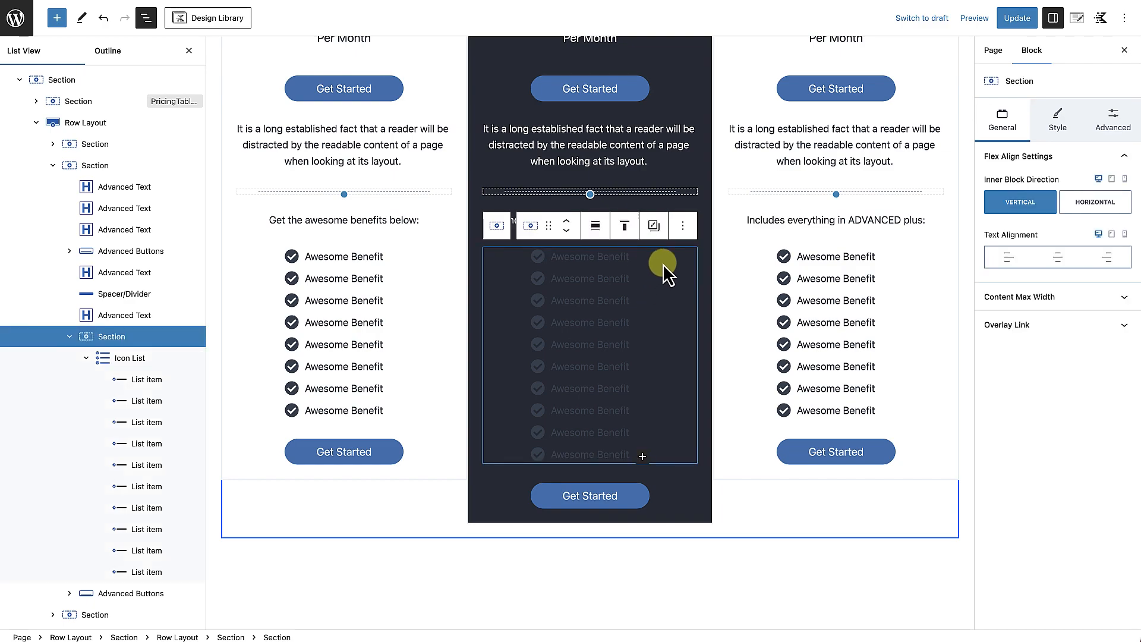
pyautogui.click(626, 272)
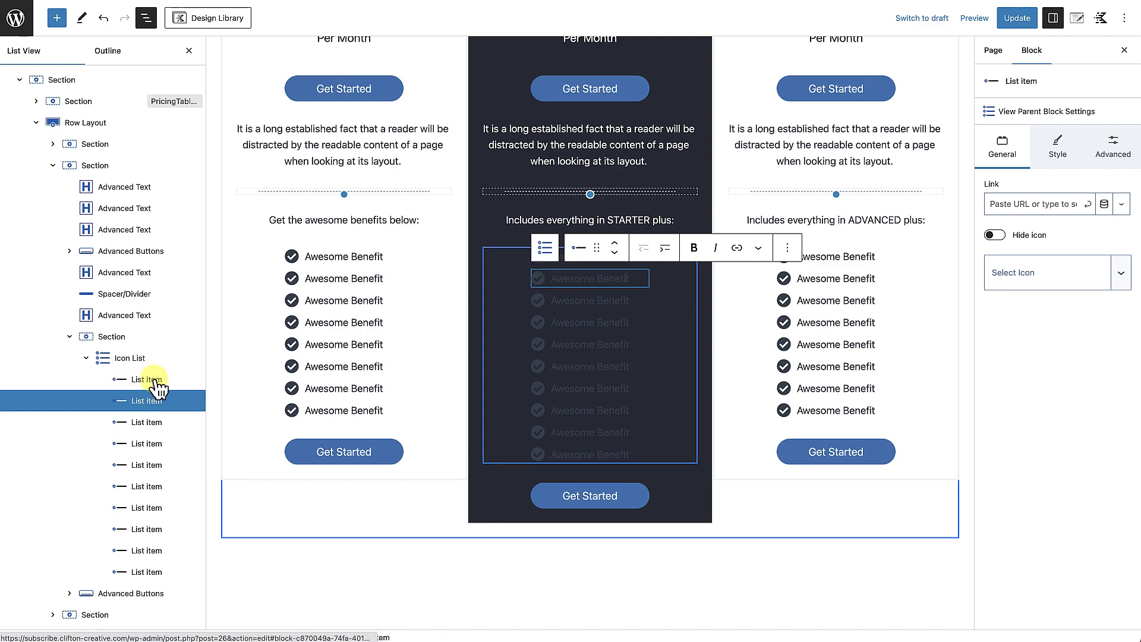
pyautogui.click(133, 359)
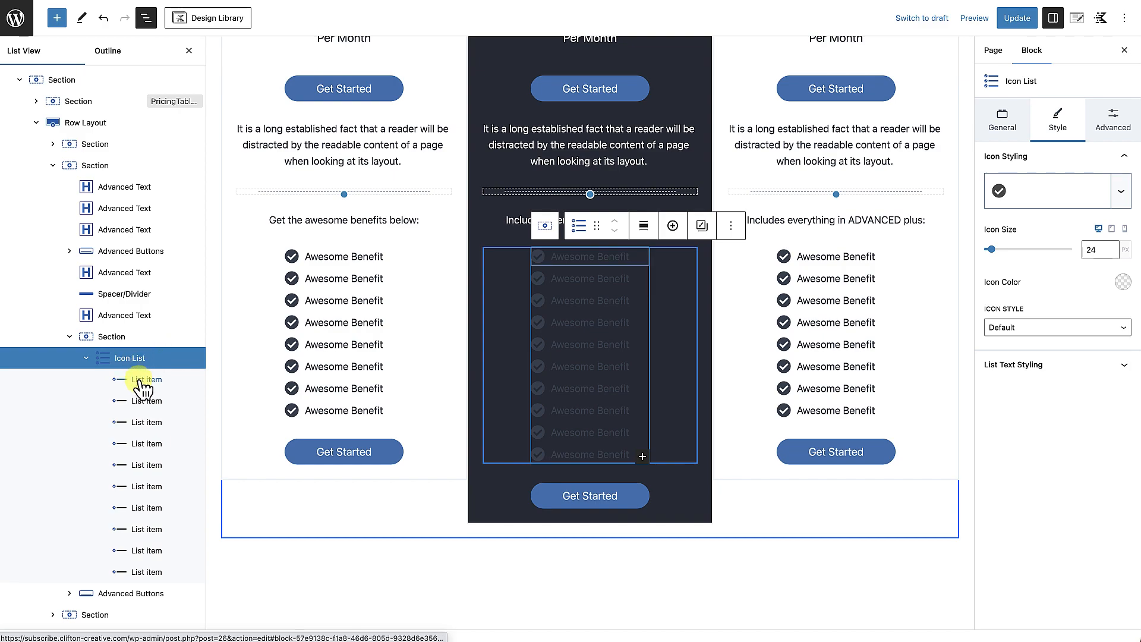
pyautogui.click(143, 385)
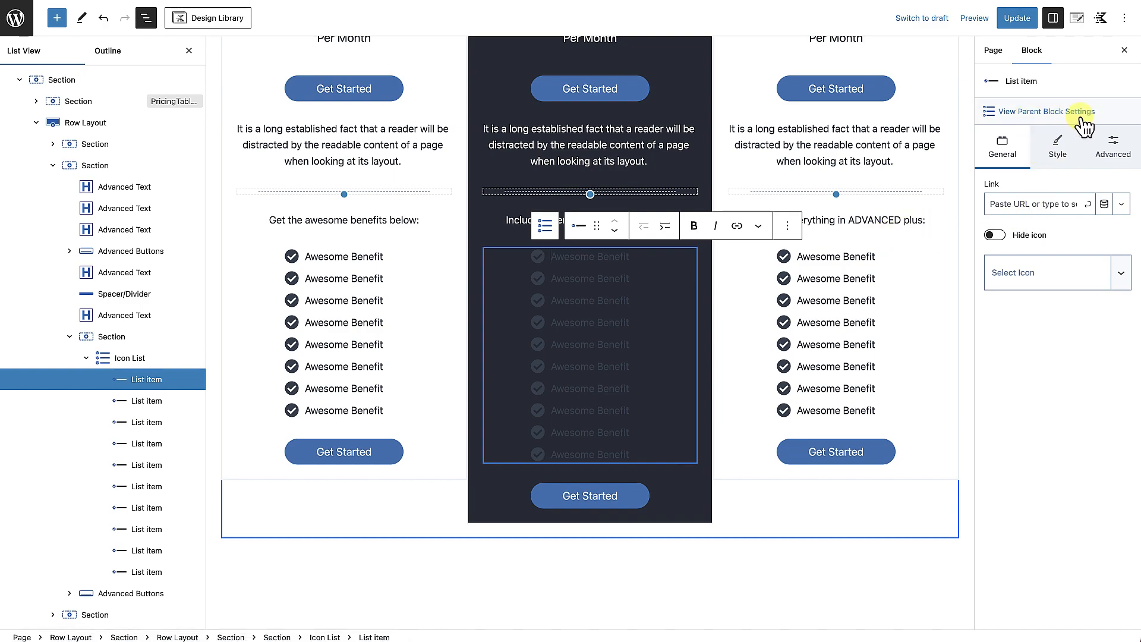
pyautogui.click(1037, 116)
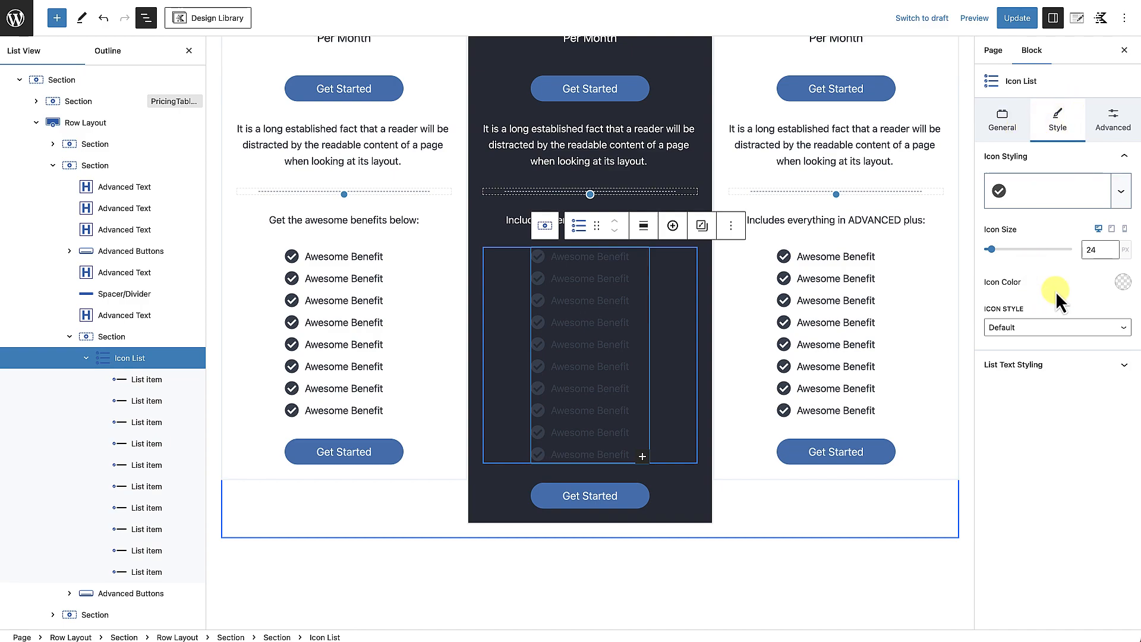
pyautogui.click(1122, 286)
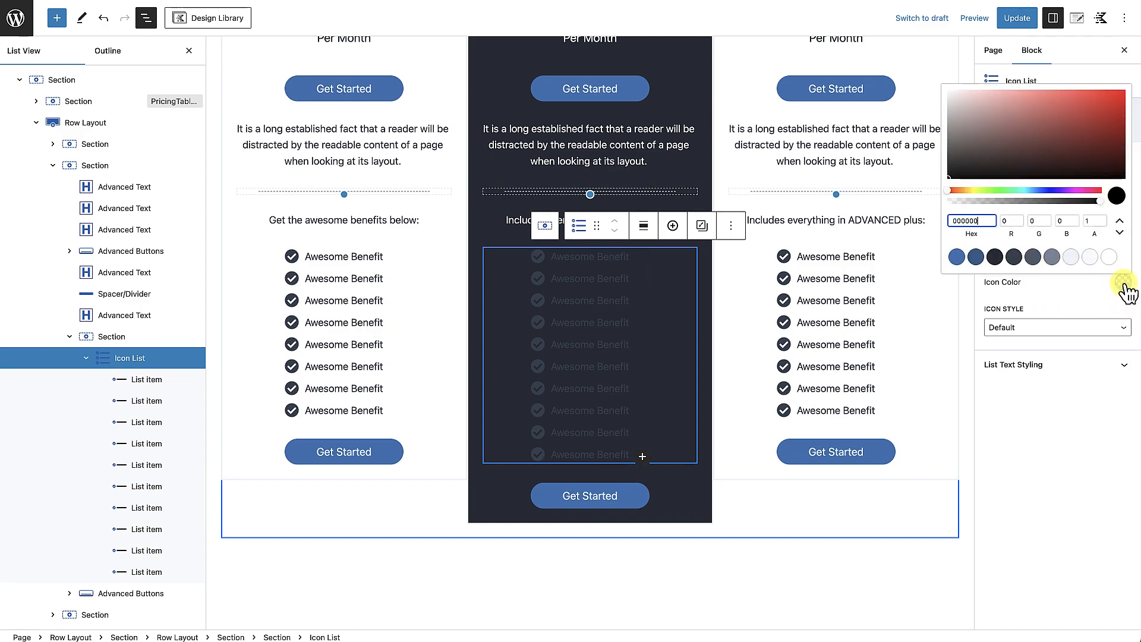
pyautogui.click(1091, 257)
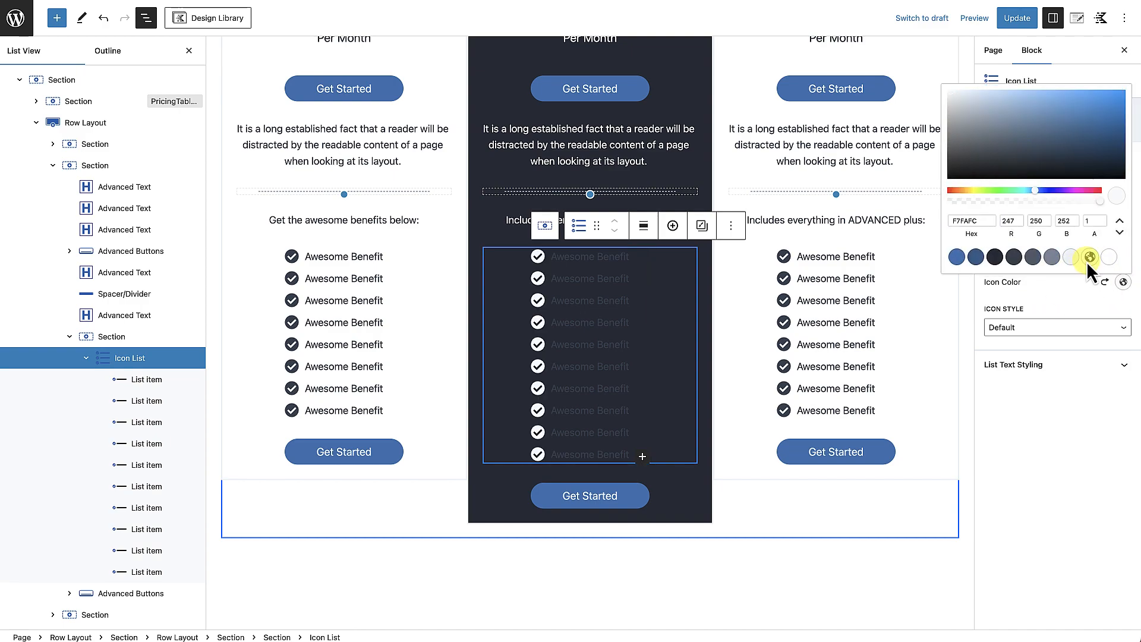
pyautogui.click(1064, 294)
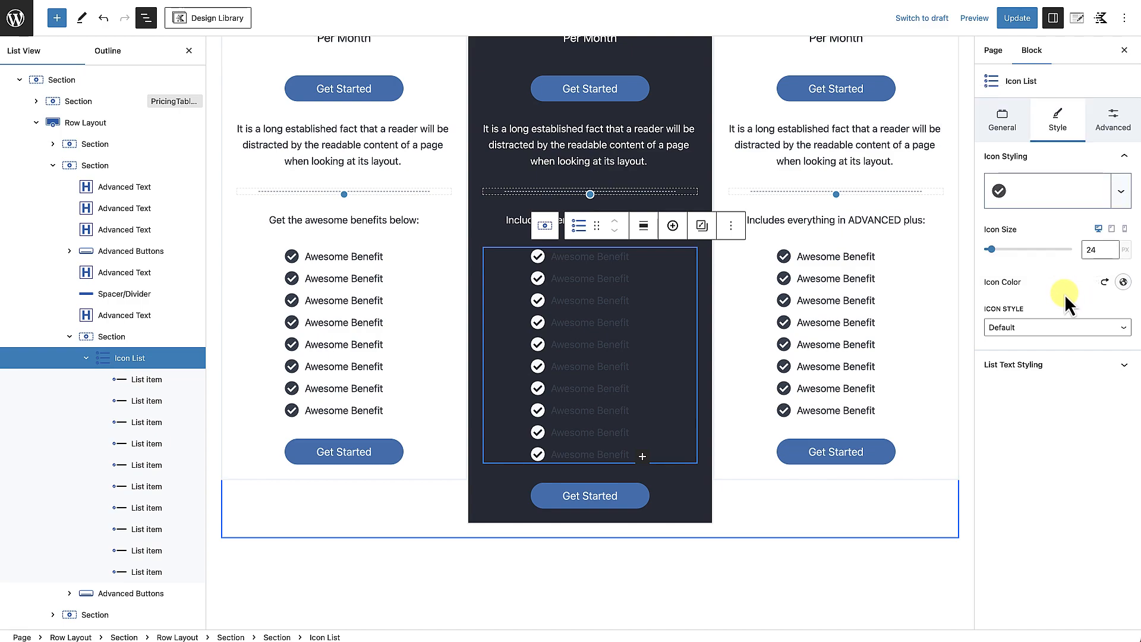
# Set the list text color of the ADVANCED column's icon list to white (FFFFFF).
pyautogui.click(1041, 366)
pyautogui.click(1123, 391)
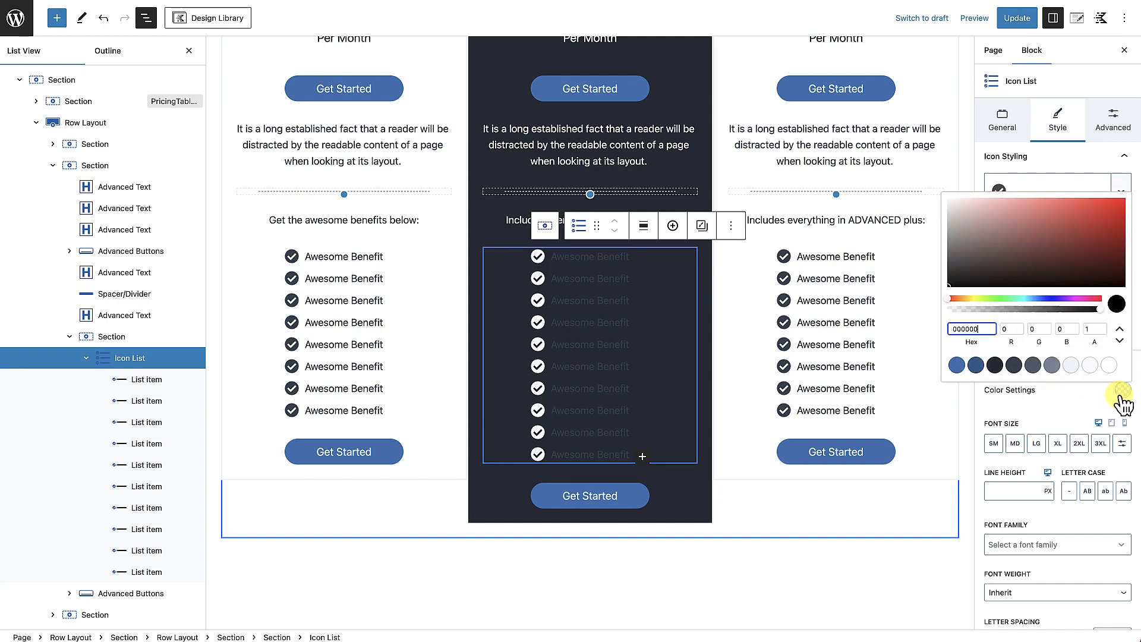
pyautogui.click(1109, 365)
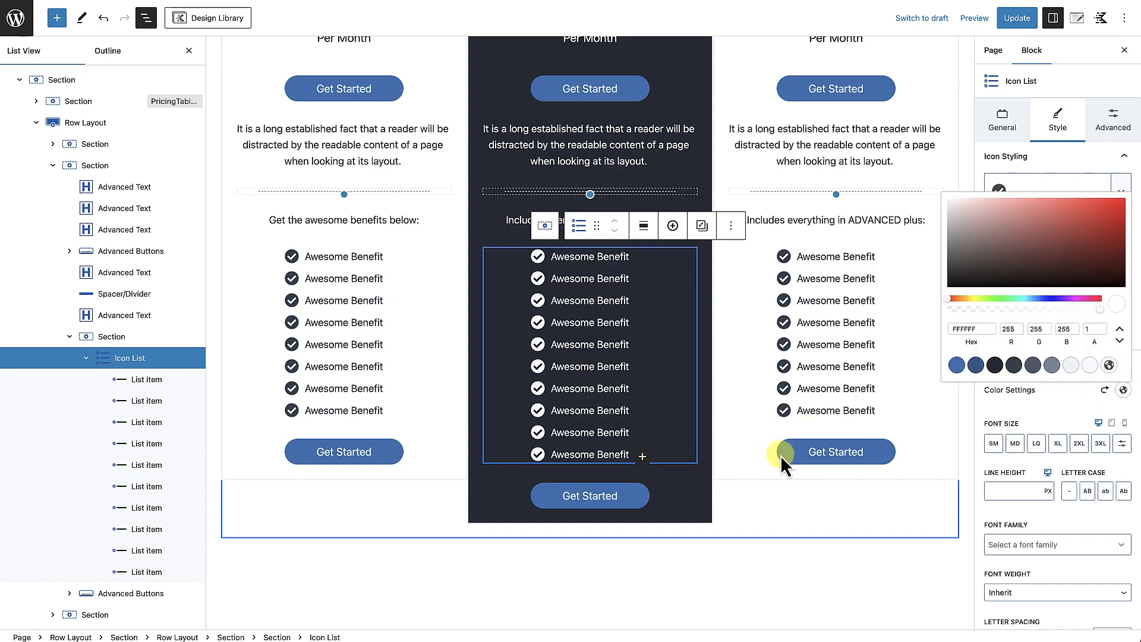
pyautogui.scroll(3, 761, 537)
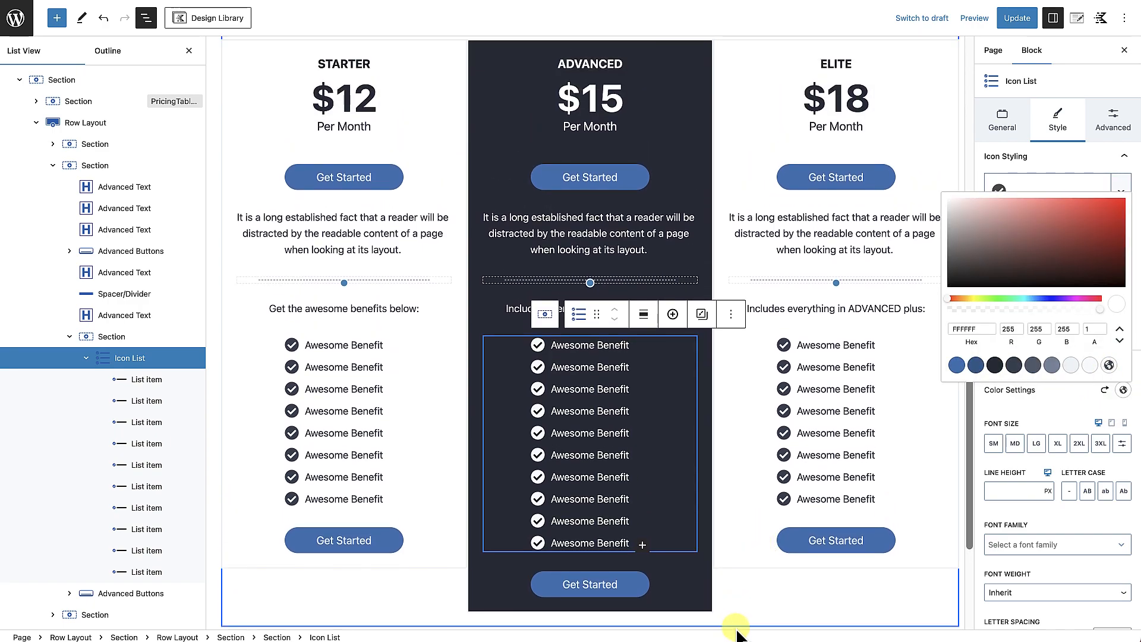
pyautogui.scroll(2, 756, 264)
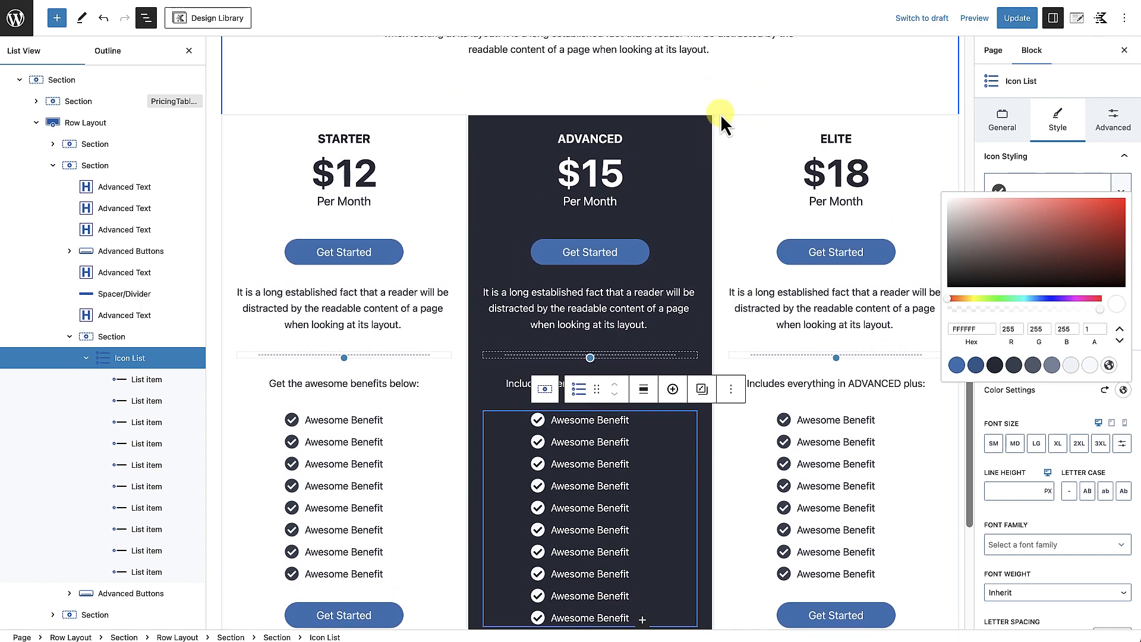
pyautogui.scroll(2, 618, 106)
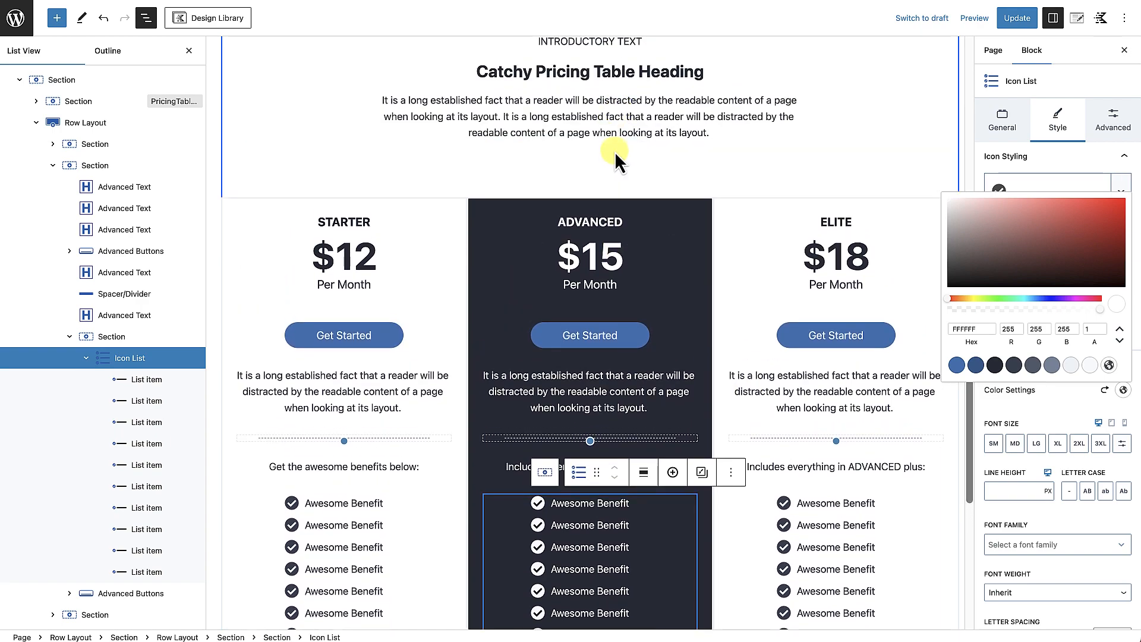
pyautogui.click(703, 182)
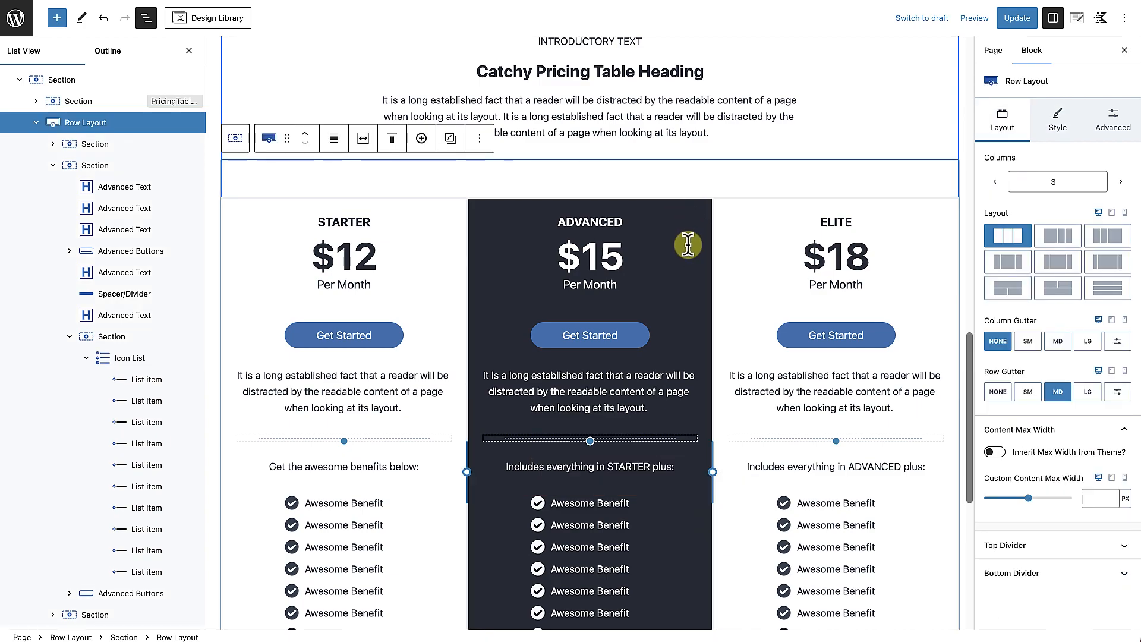
# Insert a Section block above the ADVANCED title in the dark middle column.
pyautogui.scroll(-4, 684, 244)
pyautogui.scroll(3, 689, 246)
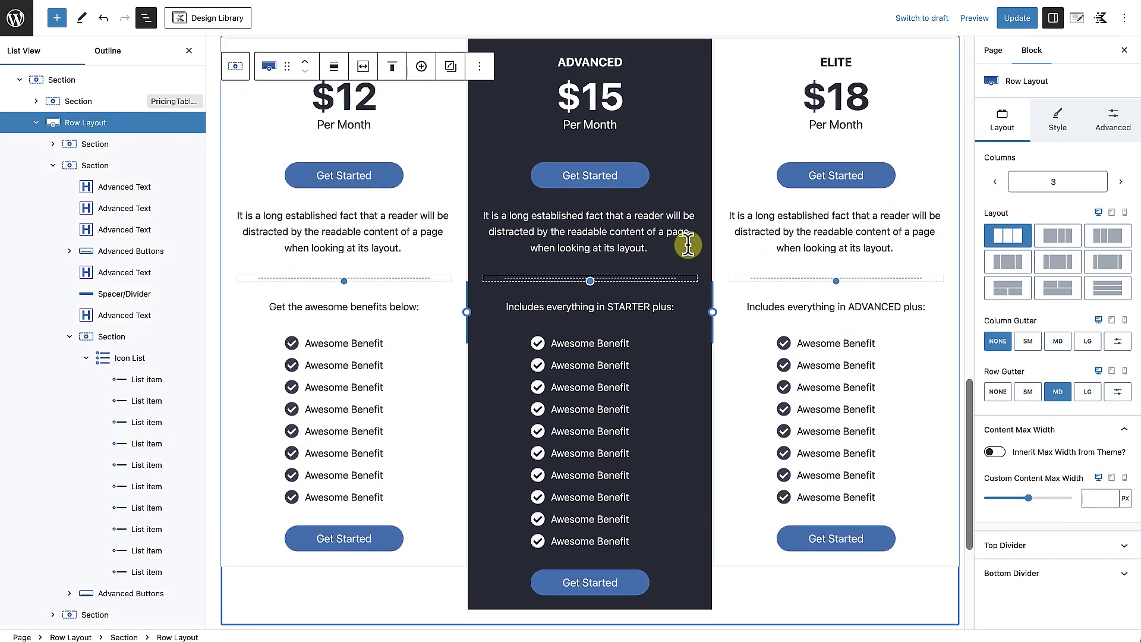
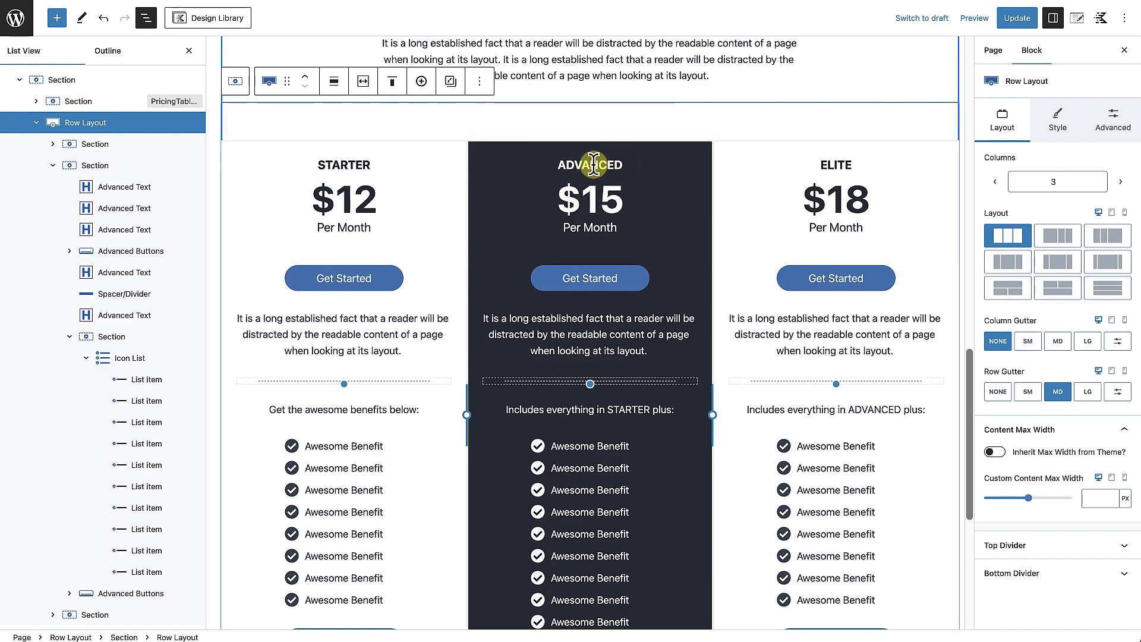
pyautogui.click(591, 165)
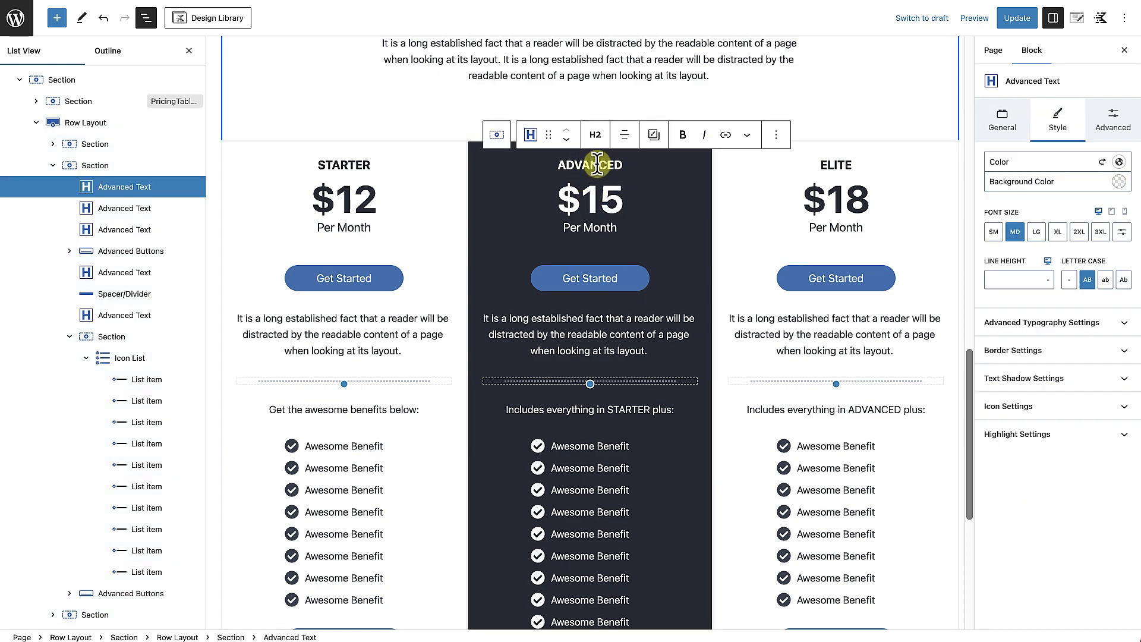
pyautogui.click(776, 135)
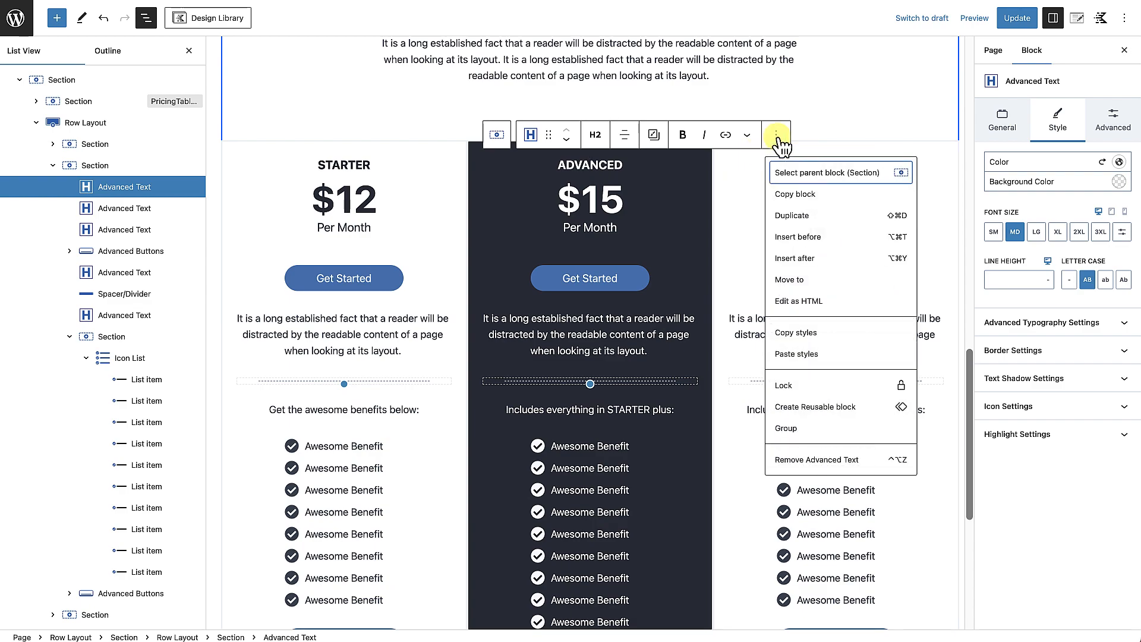
pyautogui.click(798, 238)
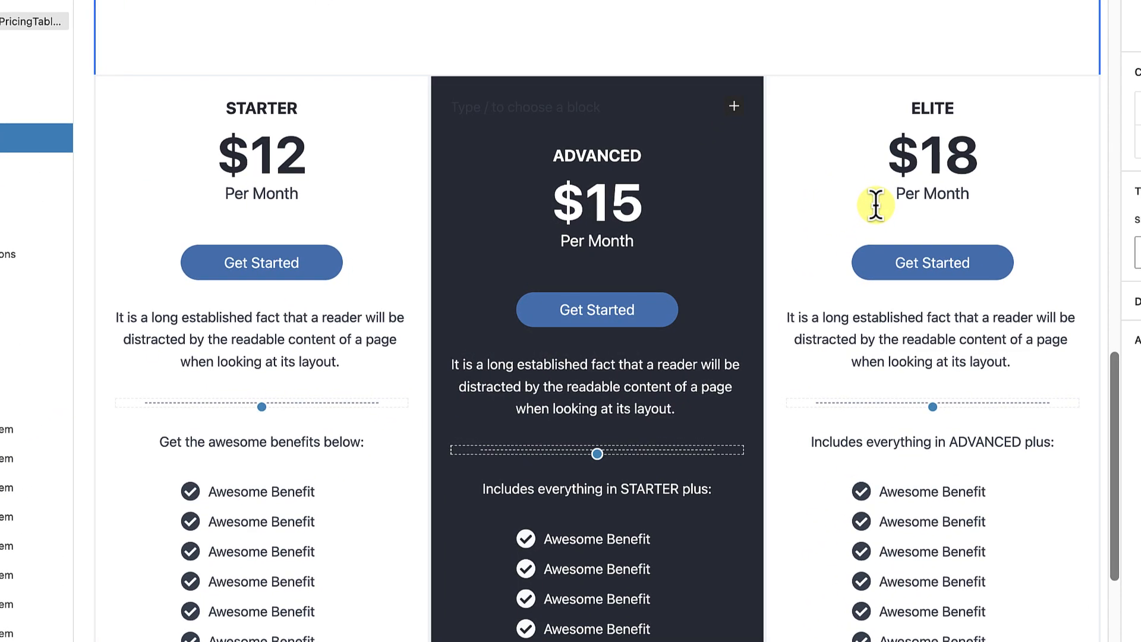
pyautogui.write('/')
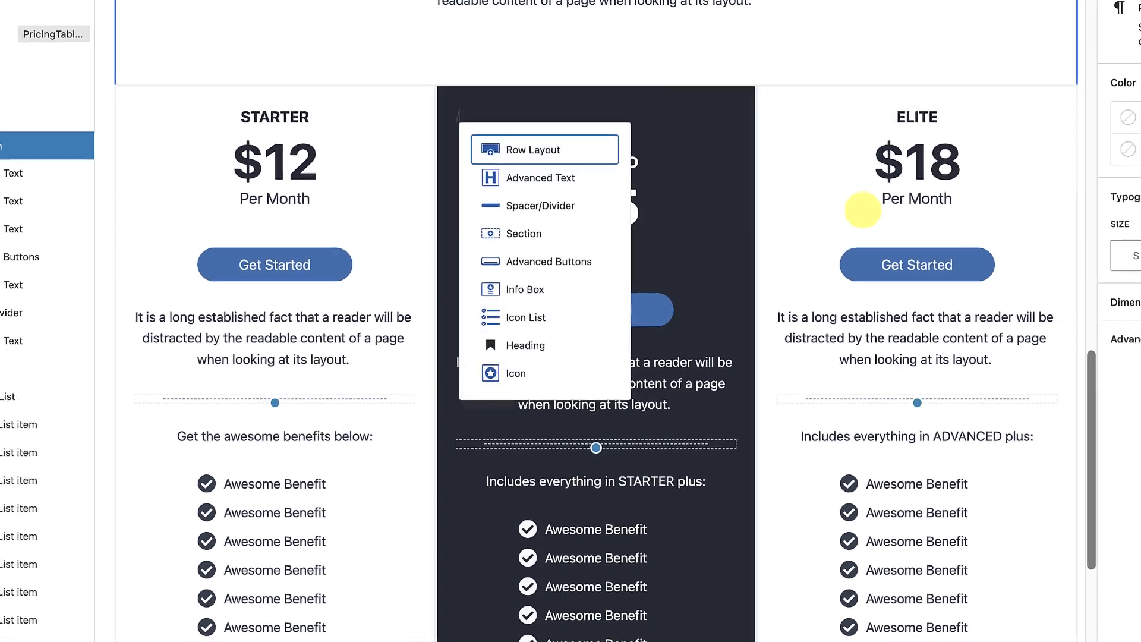
pyautogui.write('sectiom')
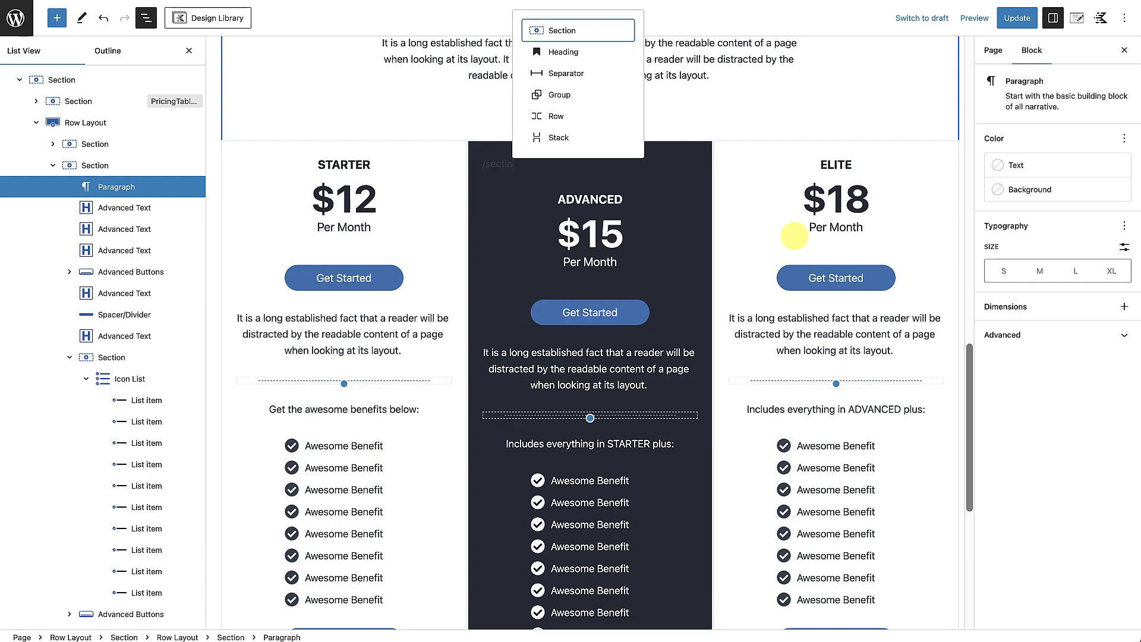
pyautogui.press('BackSpace')
pyautogui.click(582, 34)
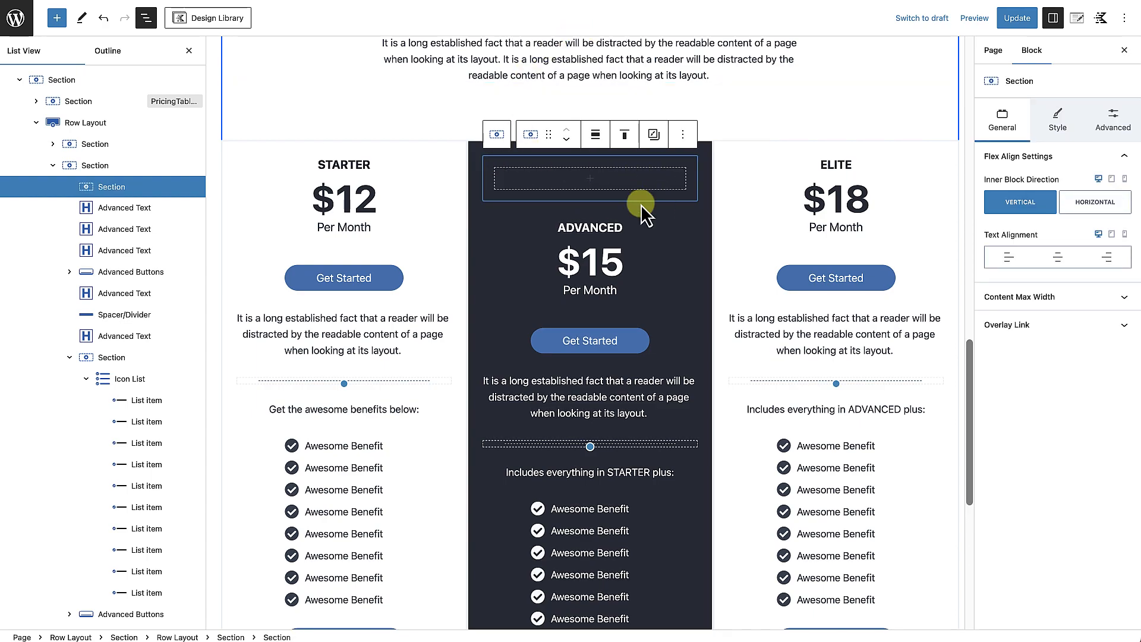
# Add an Advanced Text block inside the new empty section and set its text color to white (FFFFFF).
pyautogui.click(591, 181)
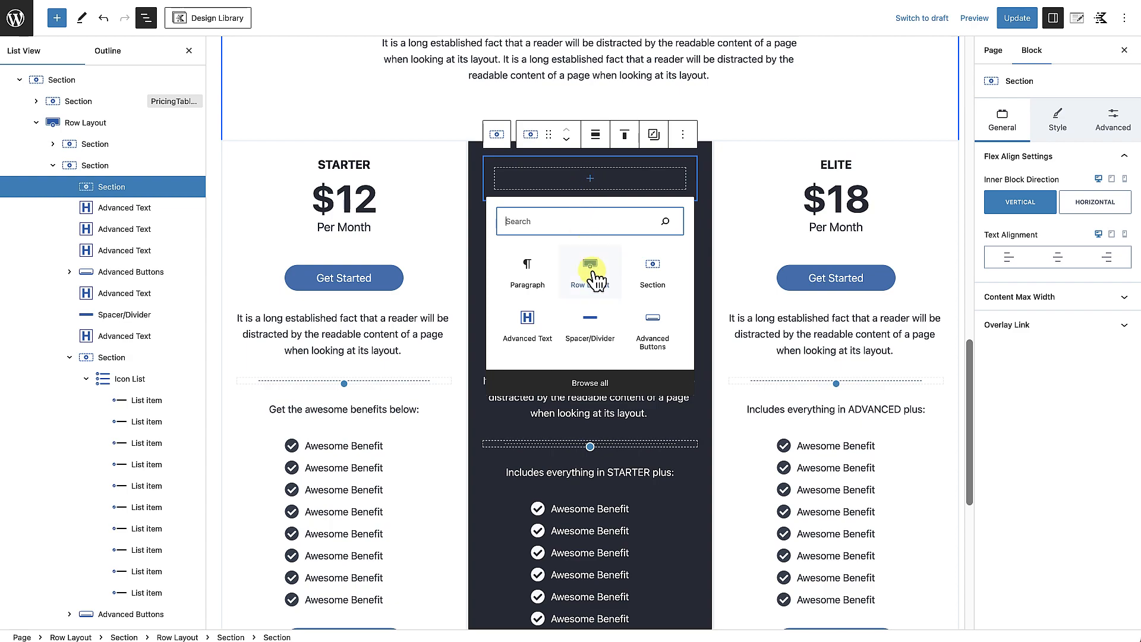
pyautogui.click(533, 332)
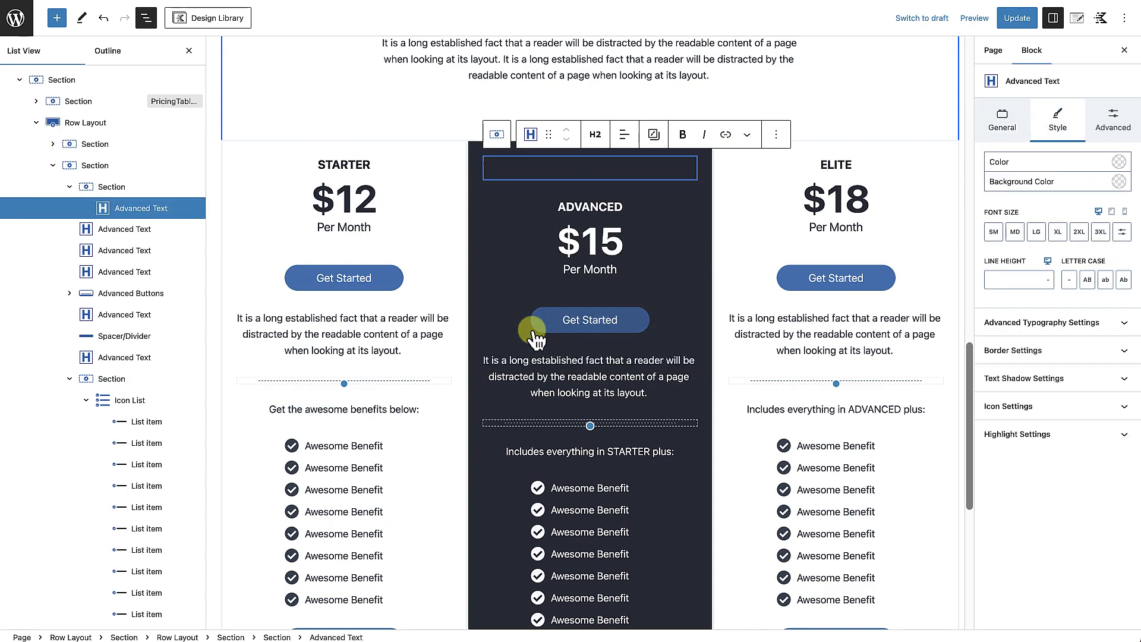
pyautogui.click(673, 172)
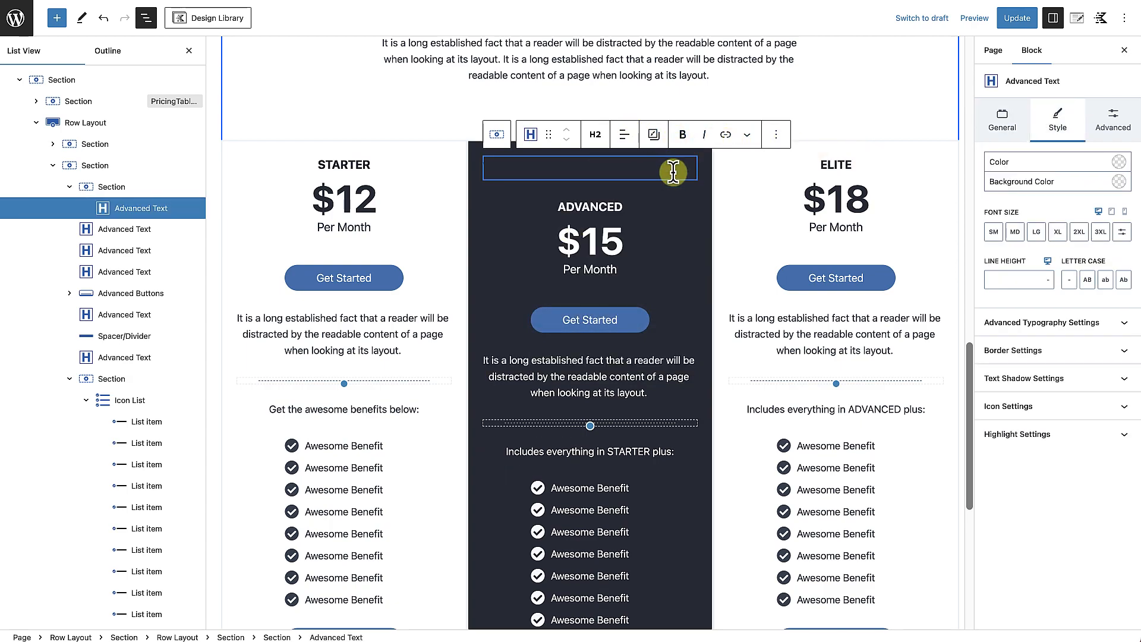
pyautogui.click(1119, 162)
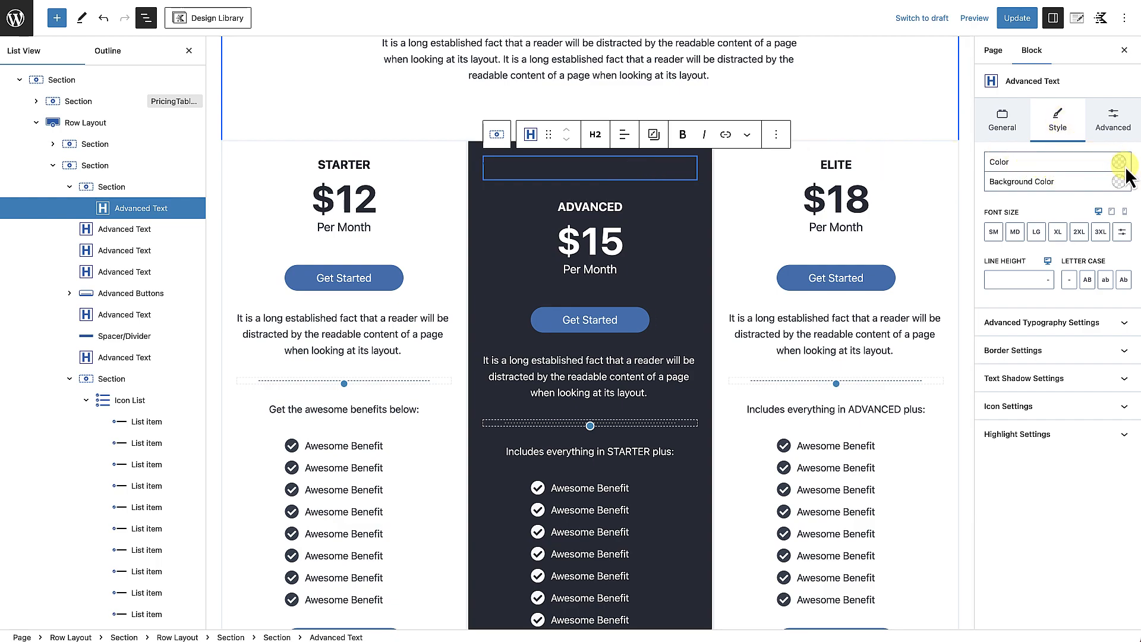
pyautogui.click(1119, 163)
pyautogui.click(1105, 345)
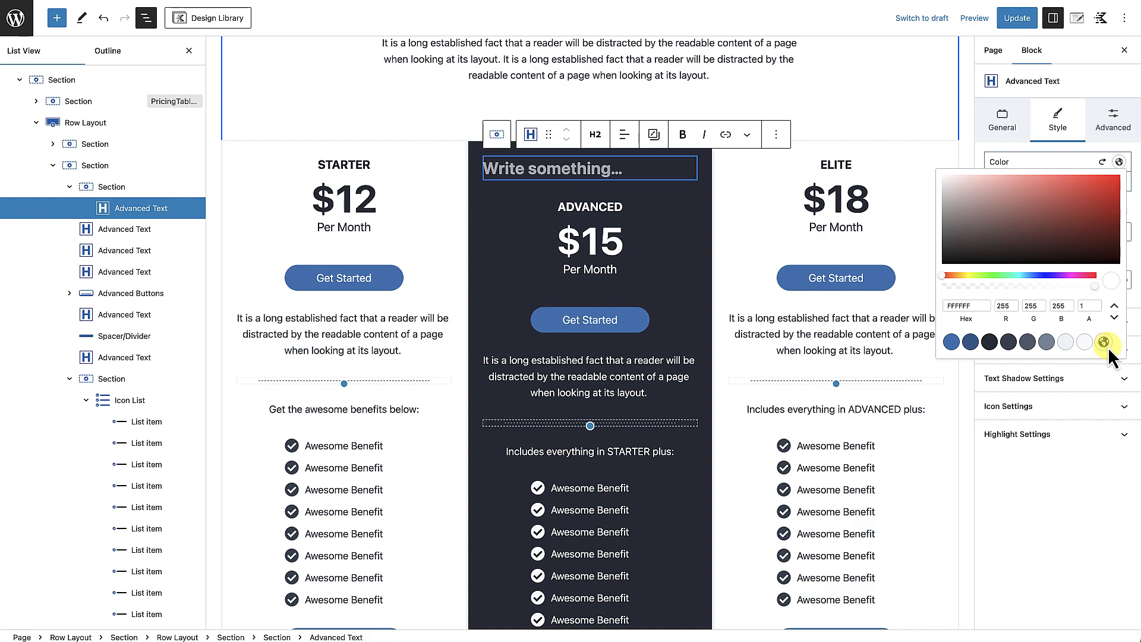
# Enter "Best Value" as the heading text above the ADVANCED title and center-align it.
pyautogui.click(526, 170)
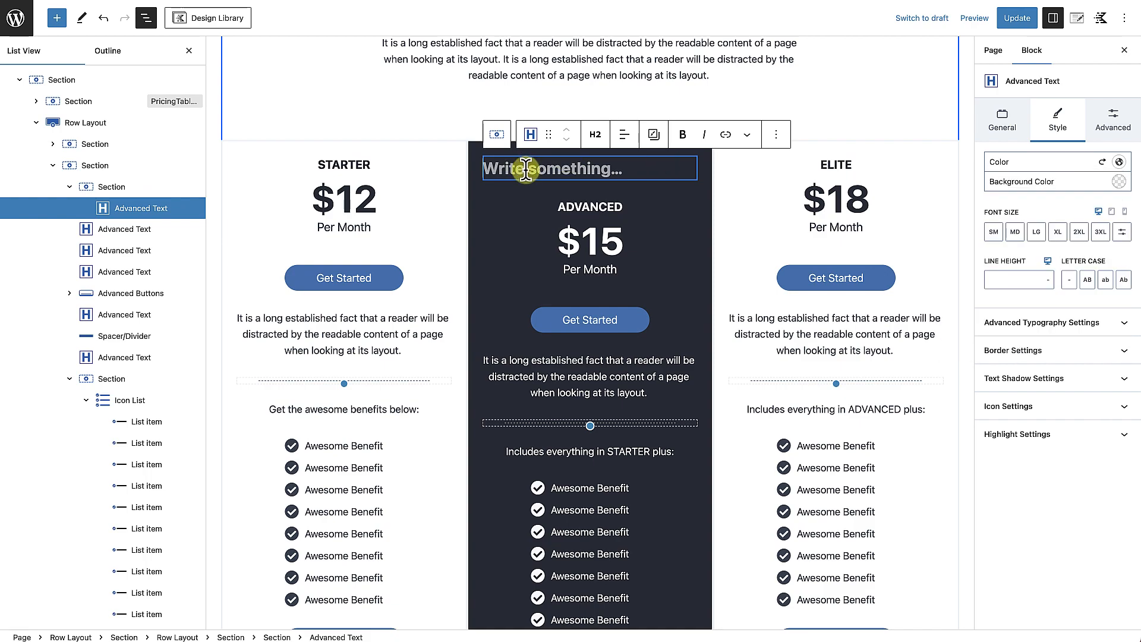
pyautogui.write('Best Valu')
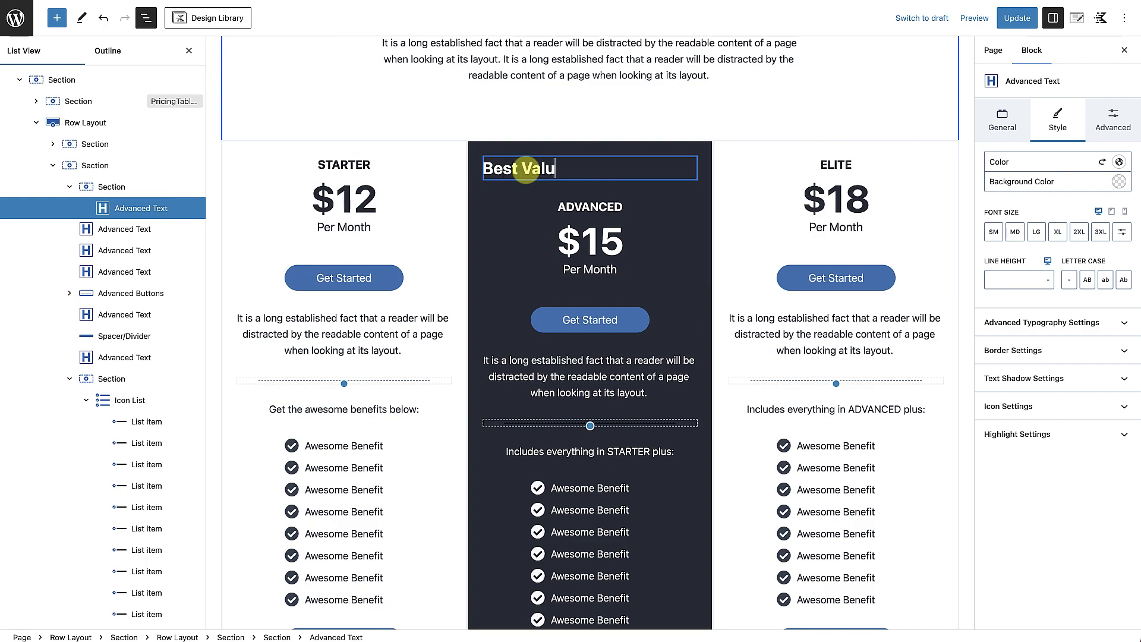
pyautogui.write('e')
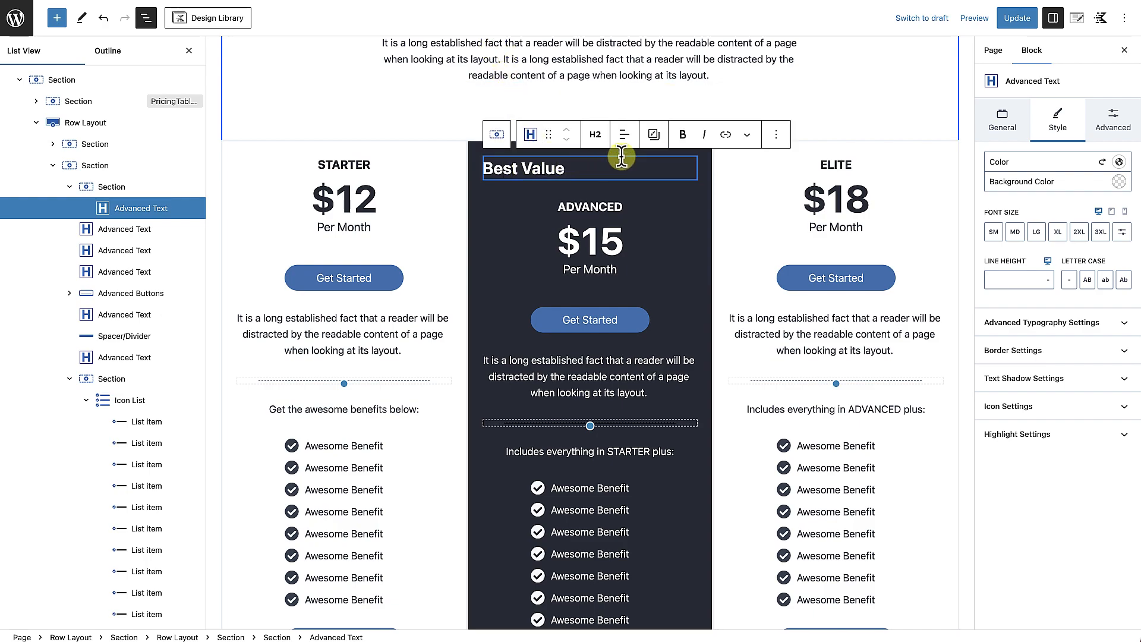
pyautogui.click(624, 137)
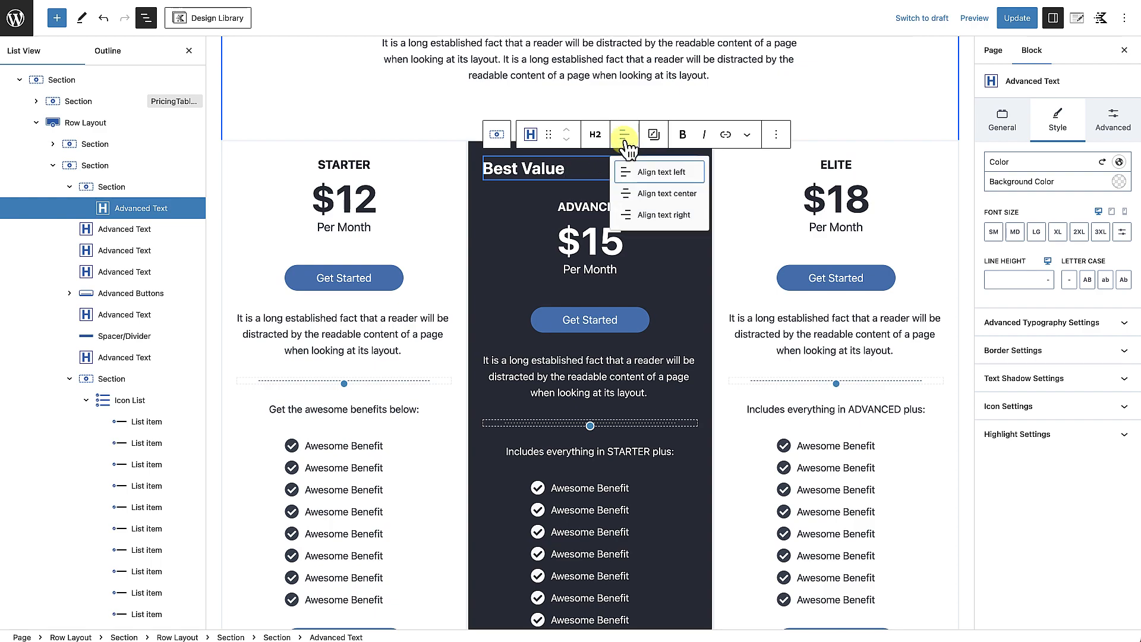
pyautogui.click(642, 194)
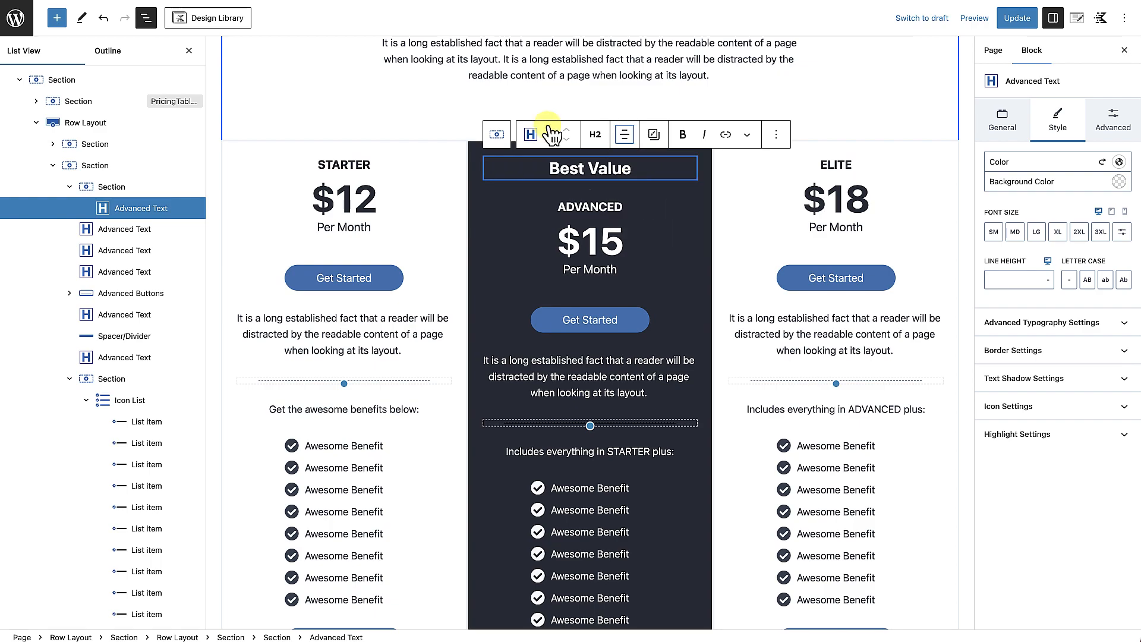
pyautogui.click(190, 52)
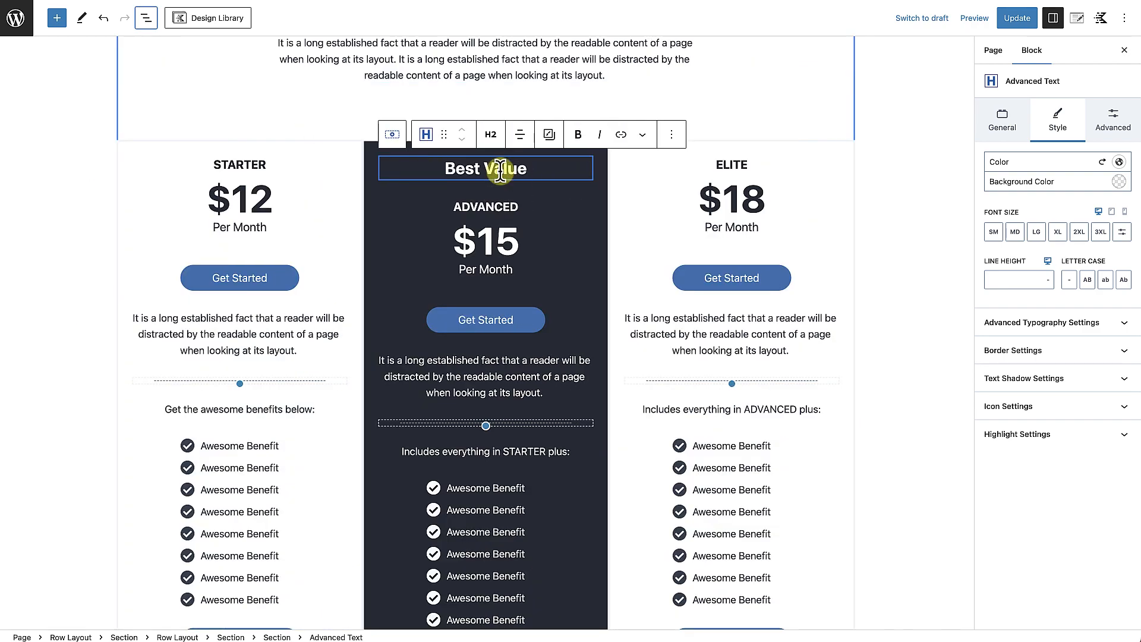
pyautogui.moveTo(494, 188)
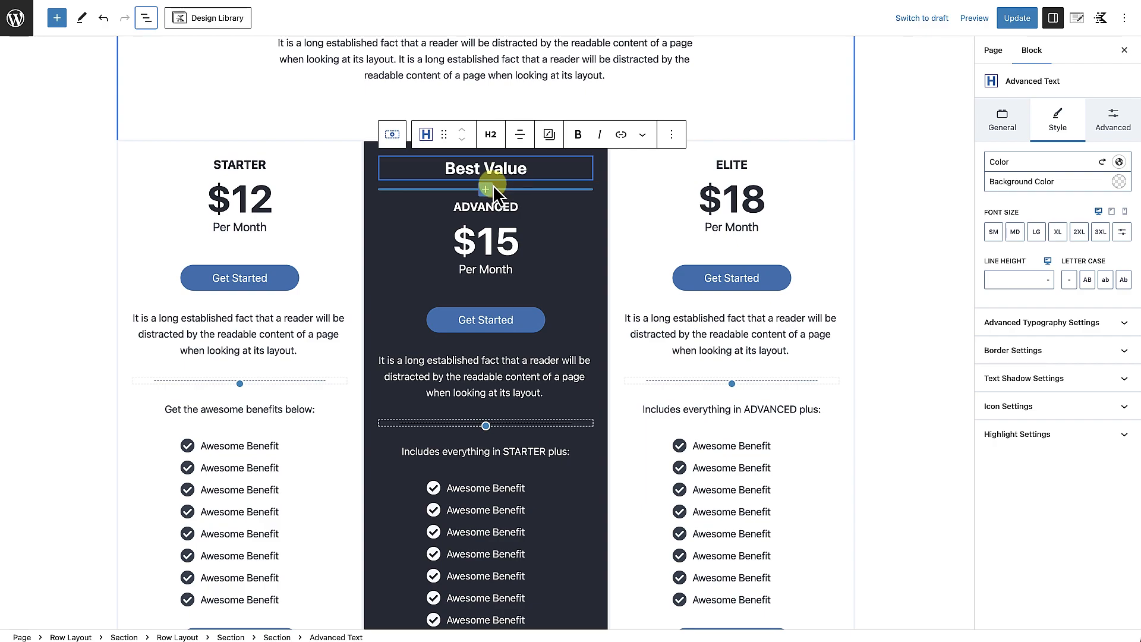
pyautogui.click(531, 175)
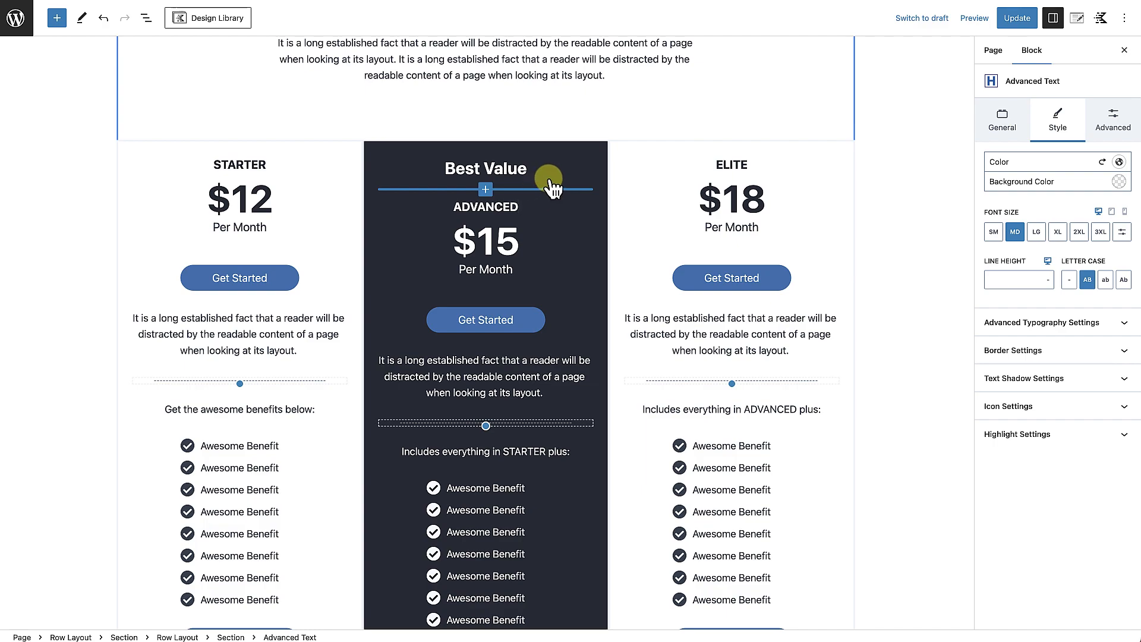
pyautogui.click(591, 155)
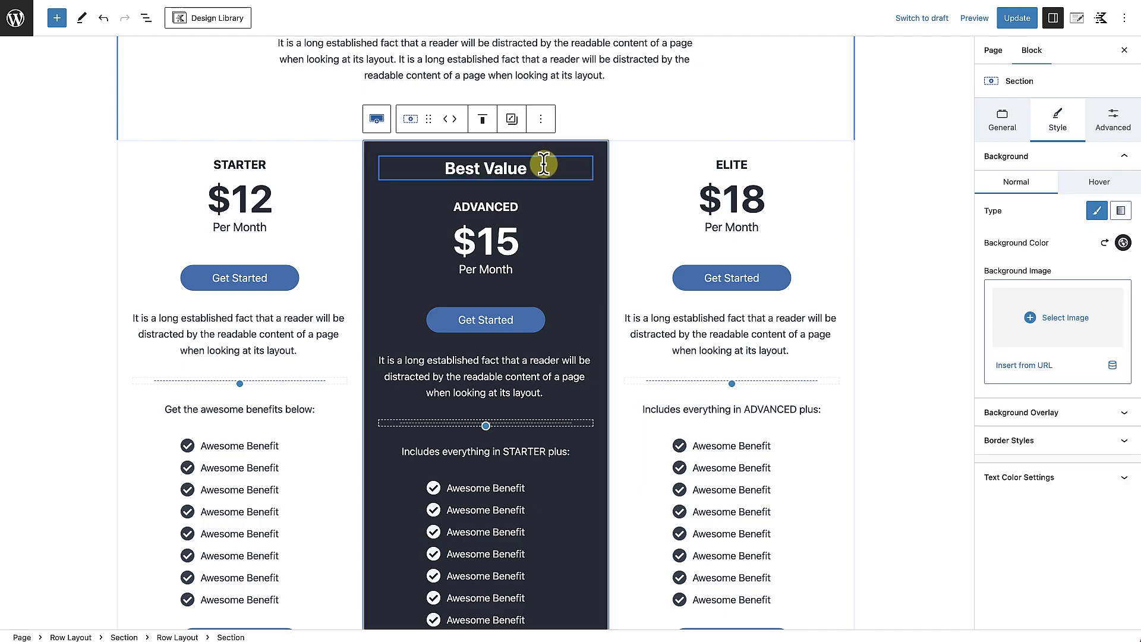
pyautogui.click(145, 18)
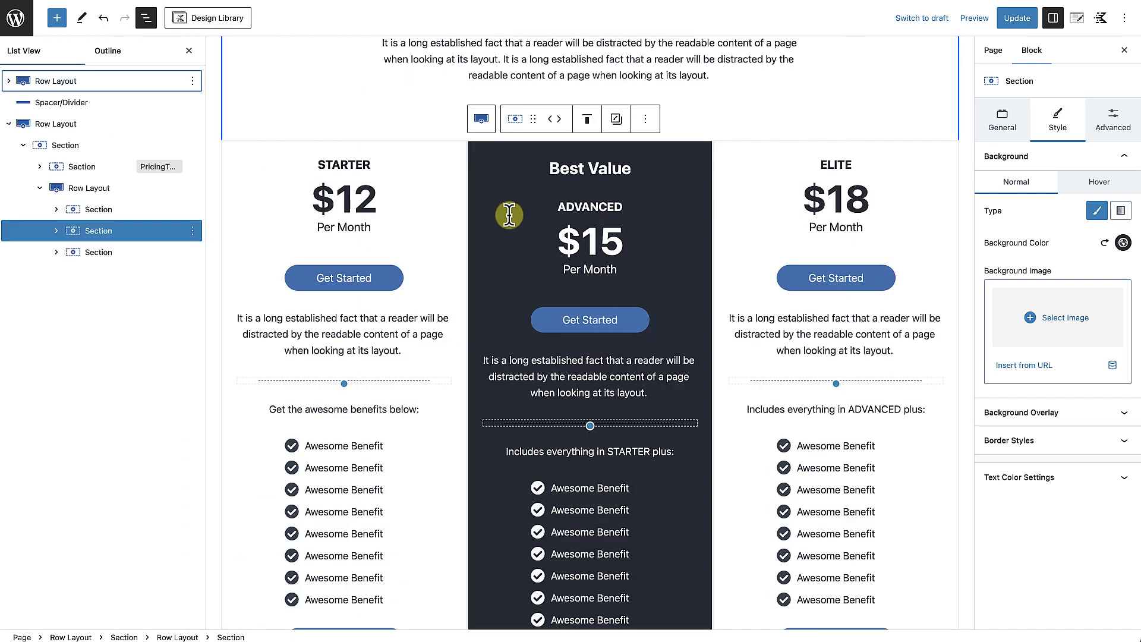
# Switch the background type of the section containing the "Best Value" text to gradient.
pyautogui.click(582, 171)
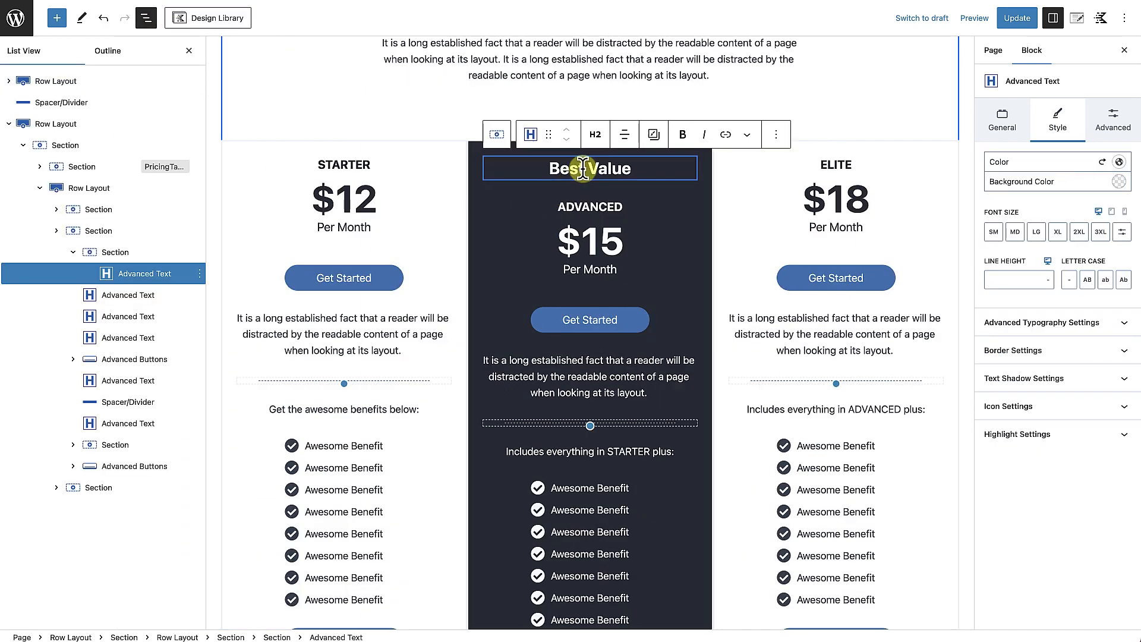
pyautogui.click(132, 255)
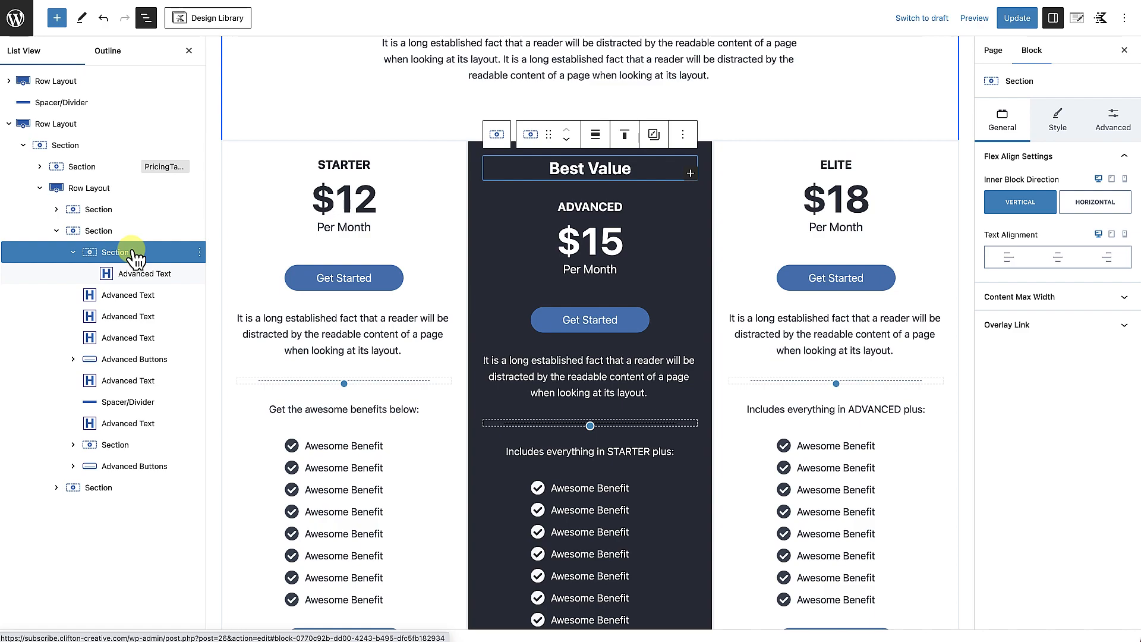
pyautogui.click(1057, 121)
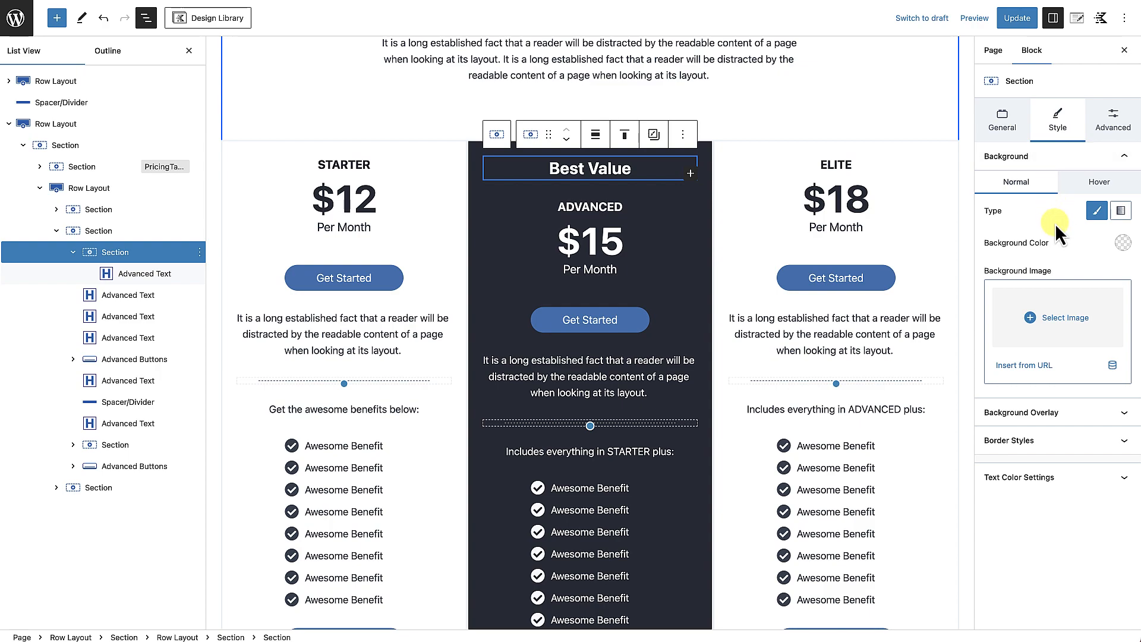
pyautogui.click(1120, 211)
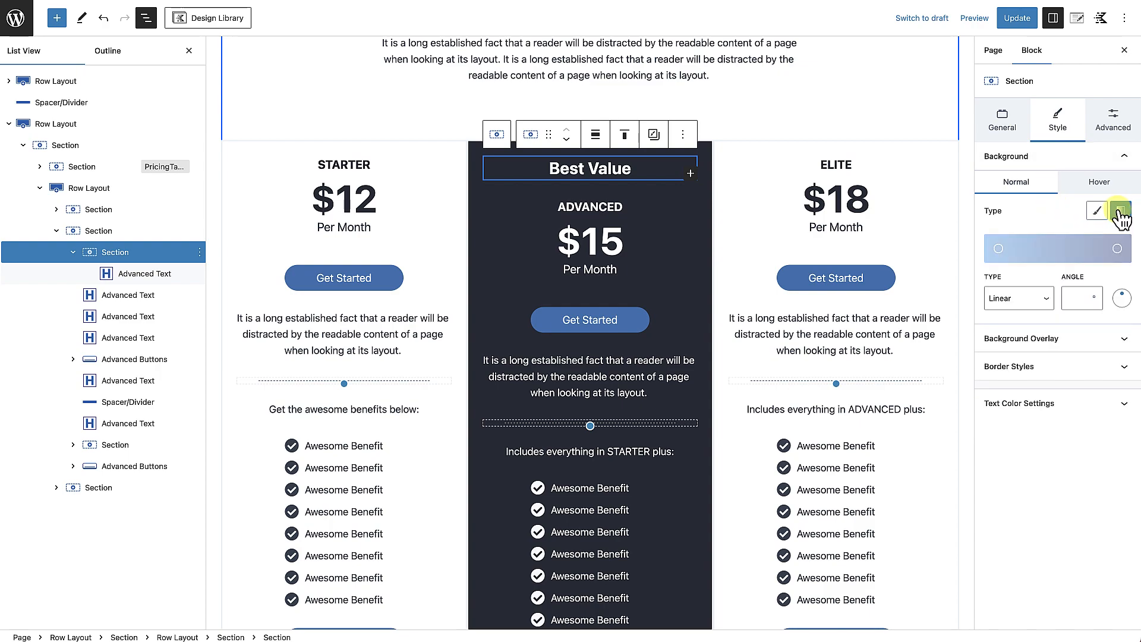
# Set the starting color of the "Best Value" section's background gradient to yellow (F6D802).
pyautogui.click(1032, 248)
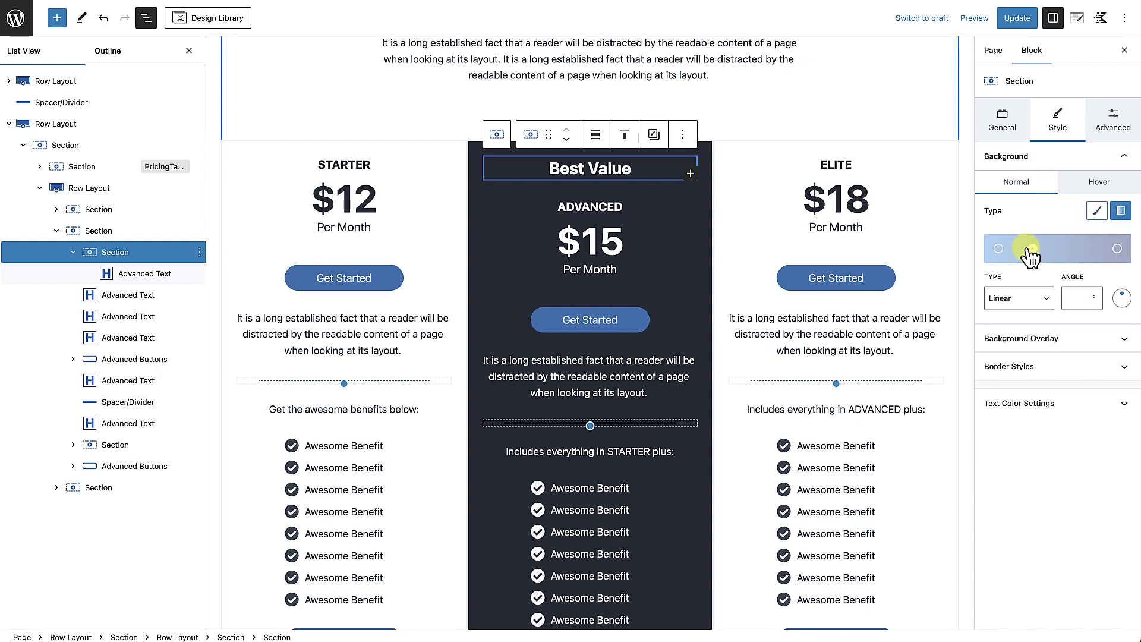
pyautogui.click(999, 248)
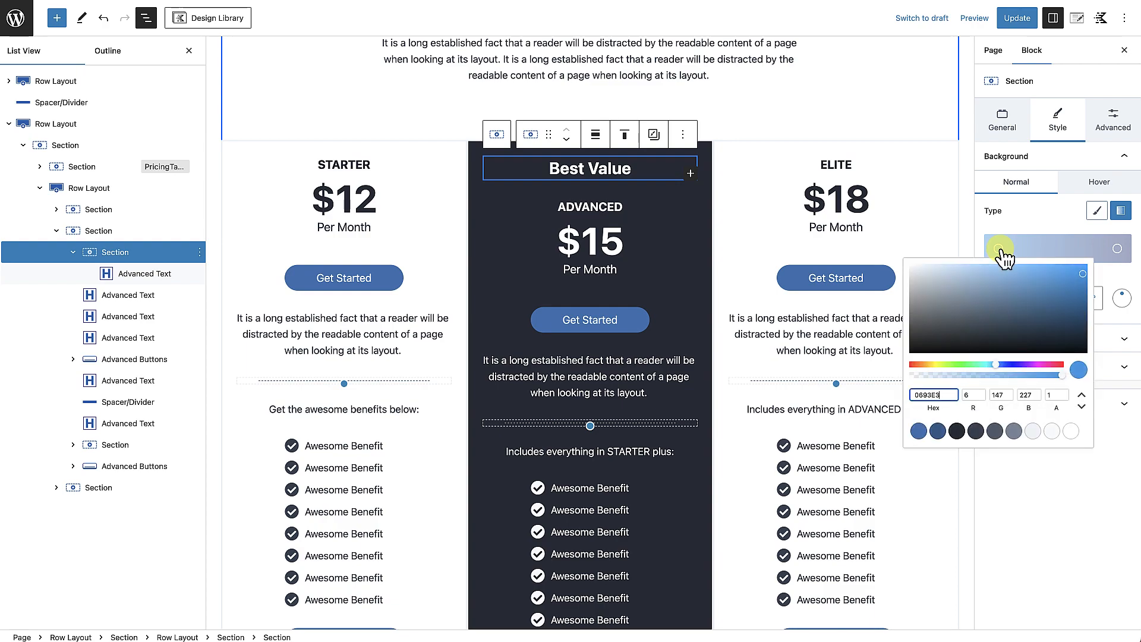
pyautogui.click(933, 365)
pyautogui.moveTo(936, 365); pyautogui.dragTo(933, 365)
pyautogui.moveTo(1074, 277); pyautogui.dragTo(1086, 268)
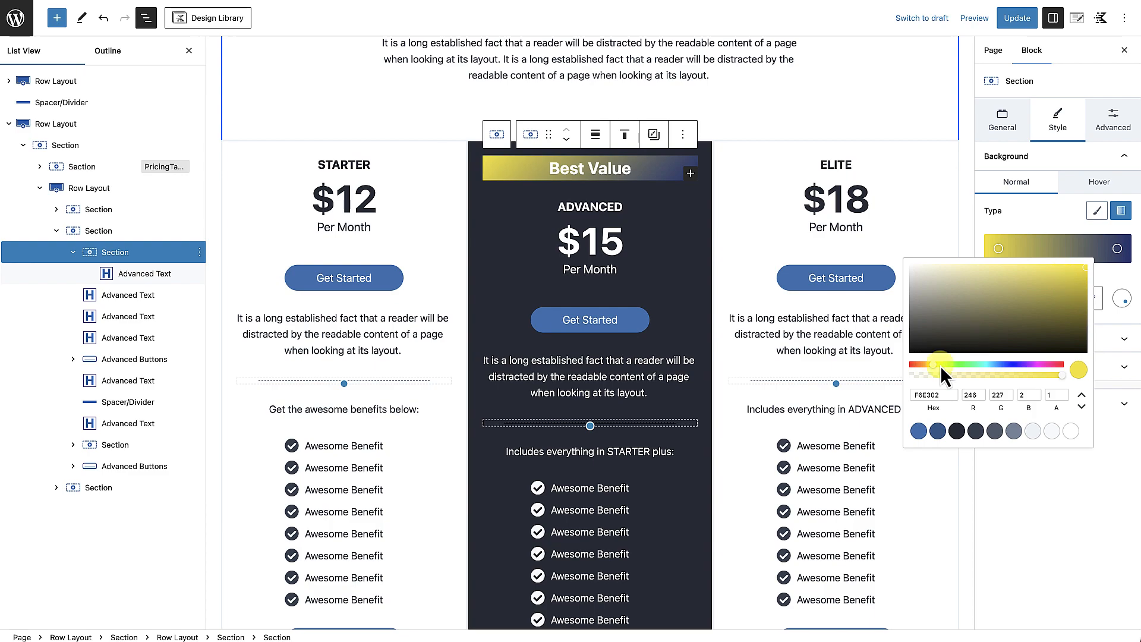
pyautogui.moveTo(936, 365); pyautogui.dragTo(932, 365)
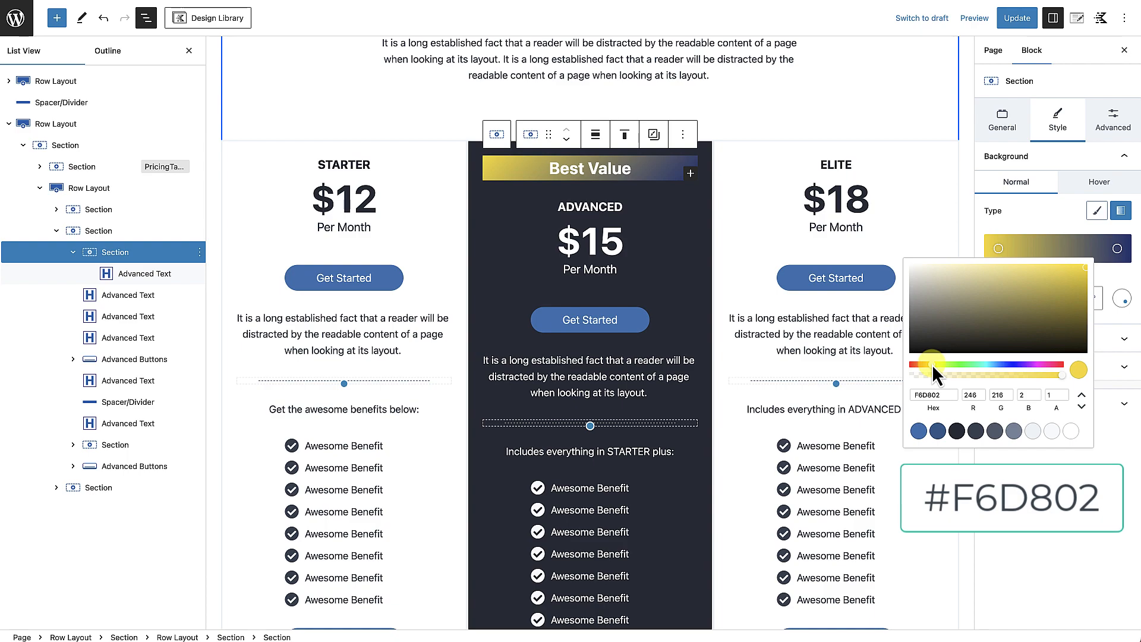
# Set the end color of the "Best Value" section's background gradient to orange (E94B00).
pyautogui.click(1118, 249)
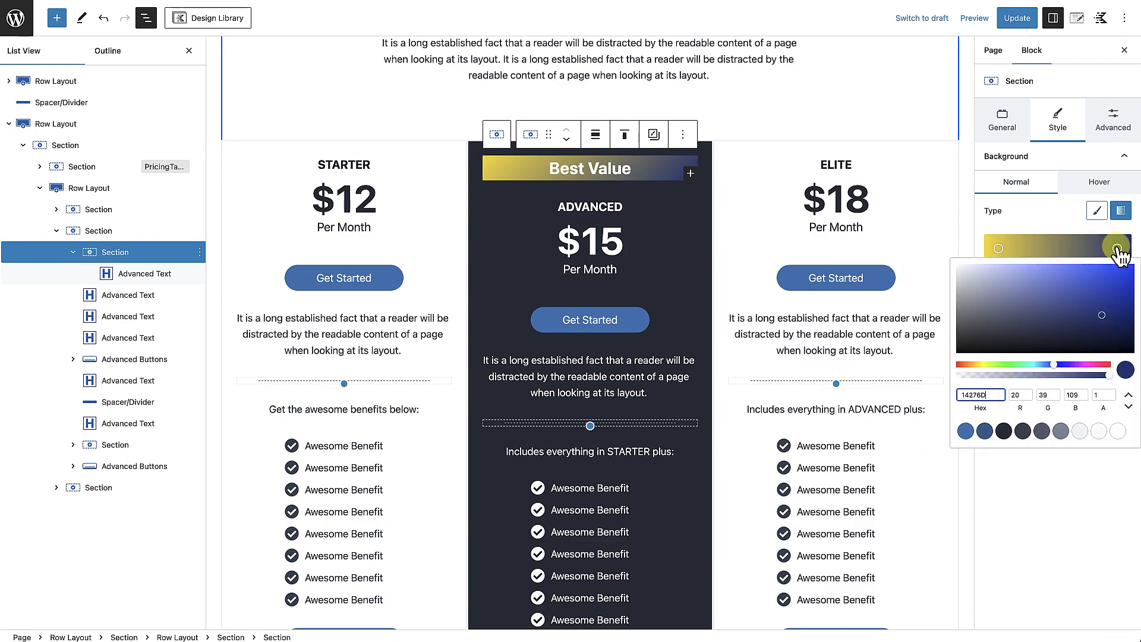
pyautogui.click(968, 365)
pyautogui.moveTo(968, 367); pyautogui.dragTo(965, 366)
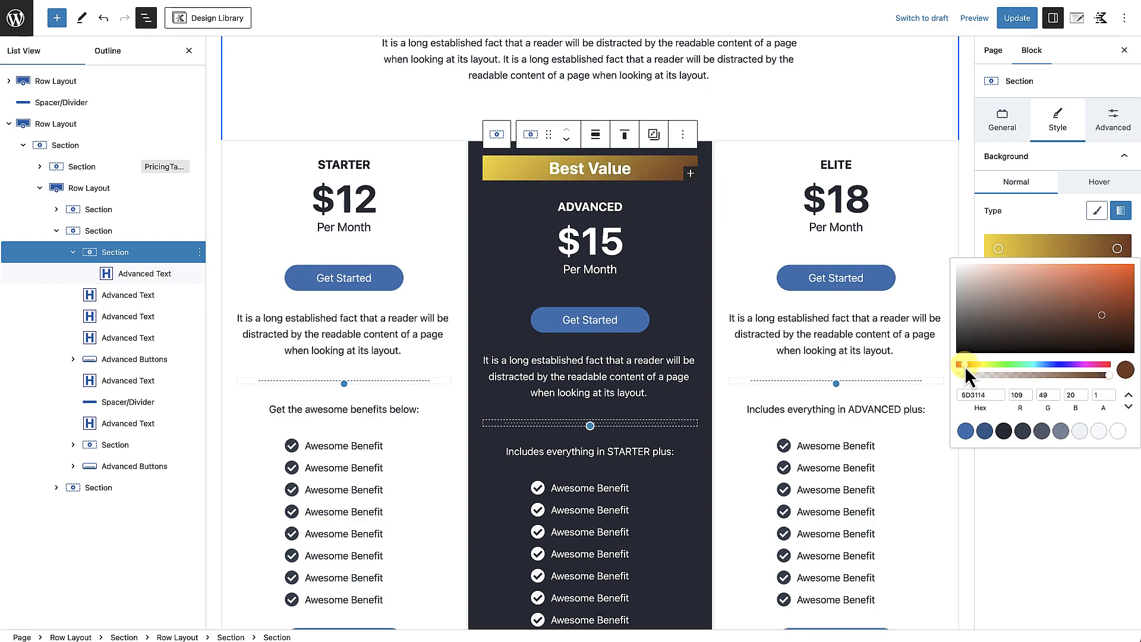
pyautogui.moveTo(1128, 291); pyautogui.dragTo(1136, 279)
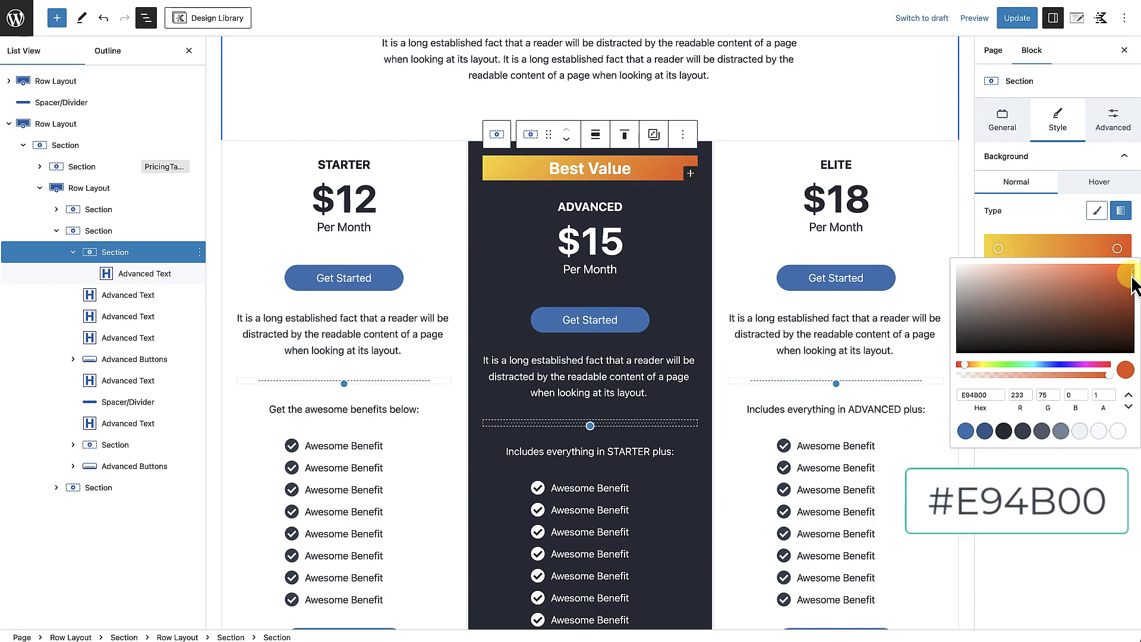
pyautogui.click(585, 168)
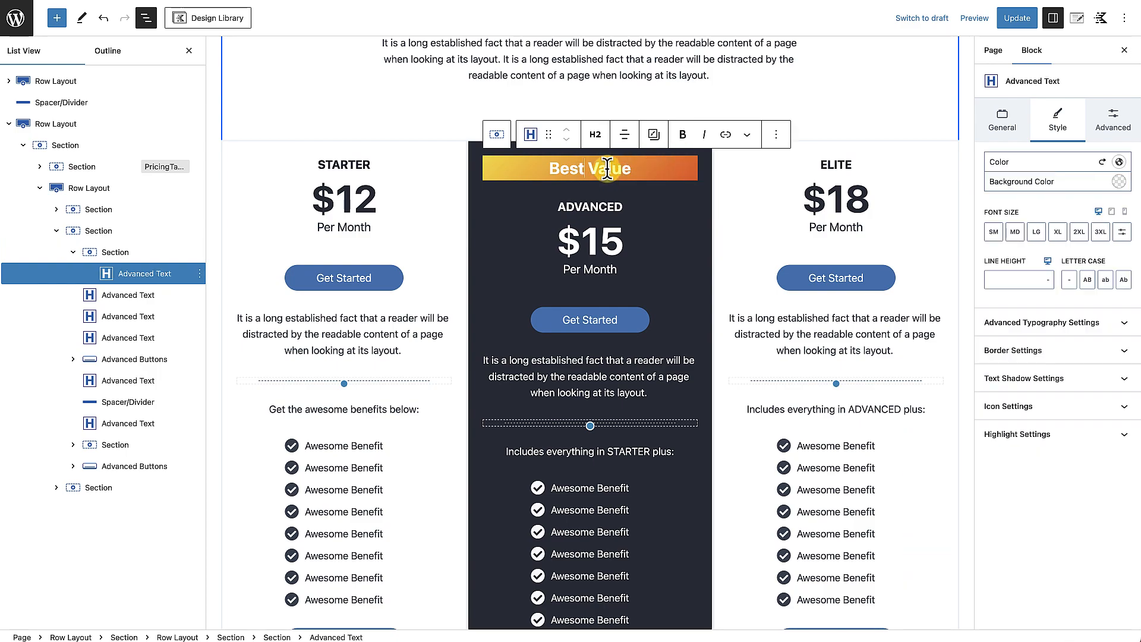
# Set the "Best Value" text color to dark (1A202C) and close the block list view.
pyautogui.click(608, 168)
pyautogui.click(1119, 162)
pyautogui.click(989, 343)
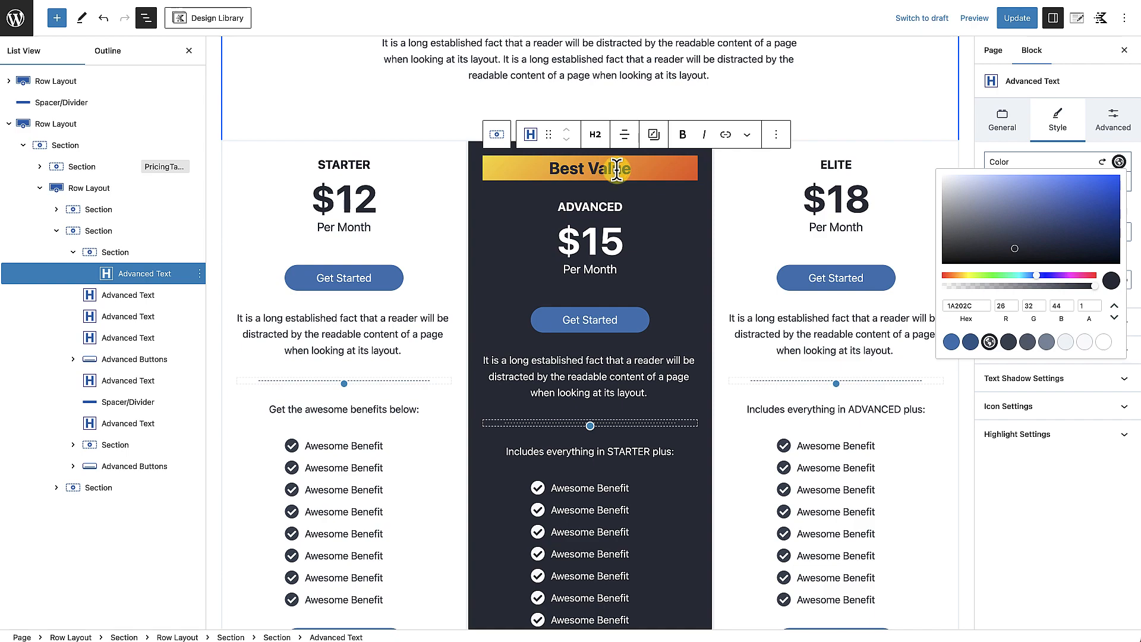
pyautogui.click(196, 54)
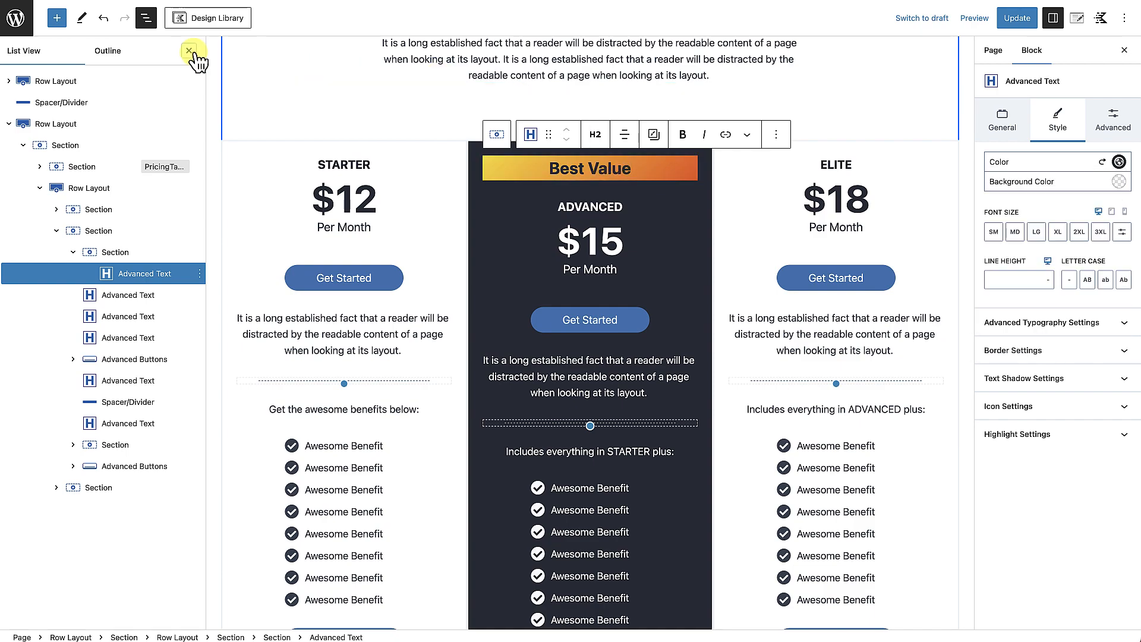
pyautogui.click(190, 51)
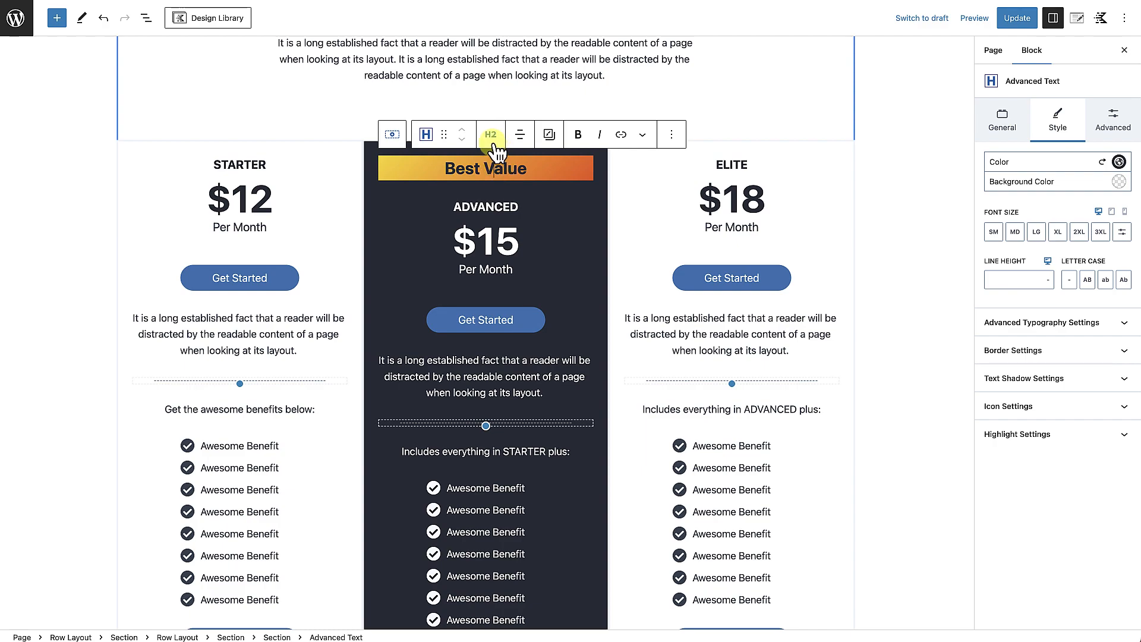
pyautogui.click(644, 136)
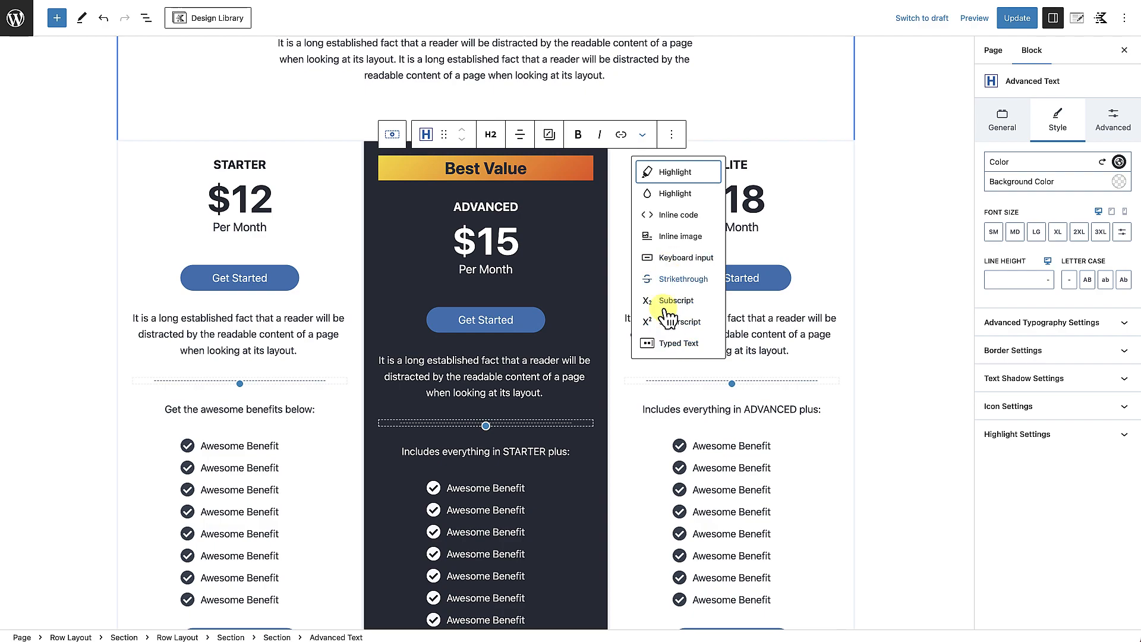
pyautogui.click(674, 350)
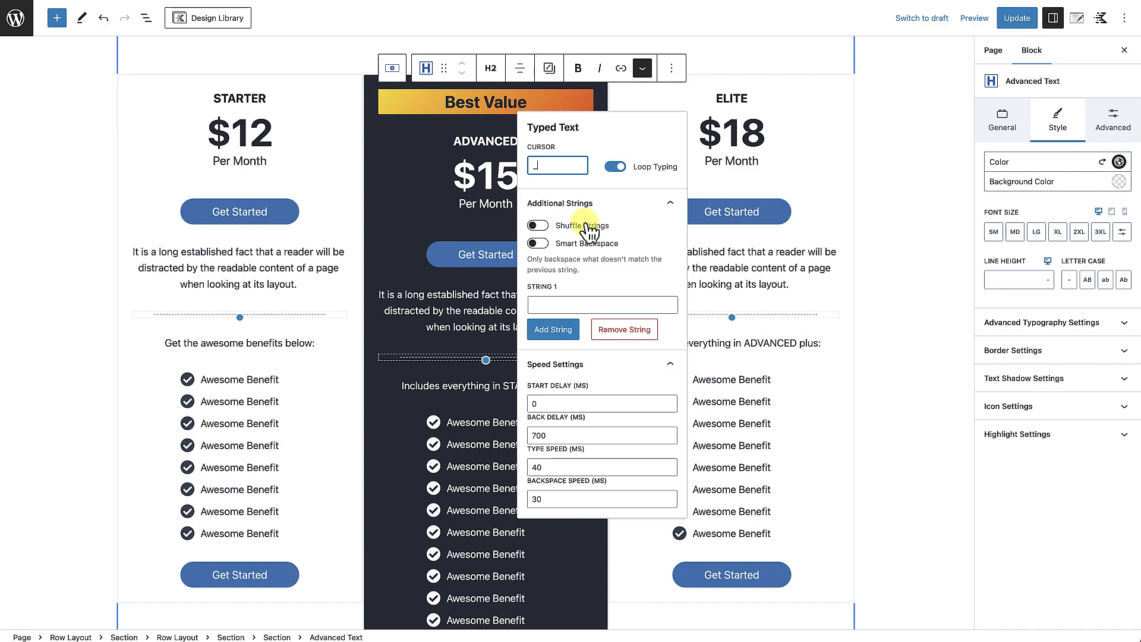
pyautogui.click(489, 103)
# Apply the Typed Text effect to the full "Best Value" text with "Most Popular" as the additional string.
pyautogui.moveTo(476, 101); pyautogui.dragTo(526, 102)
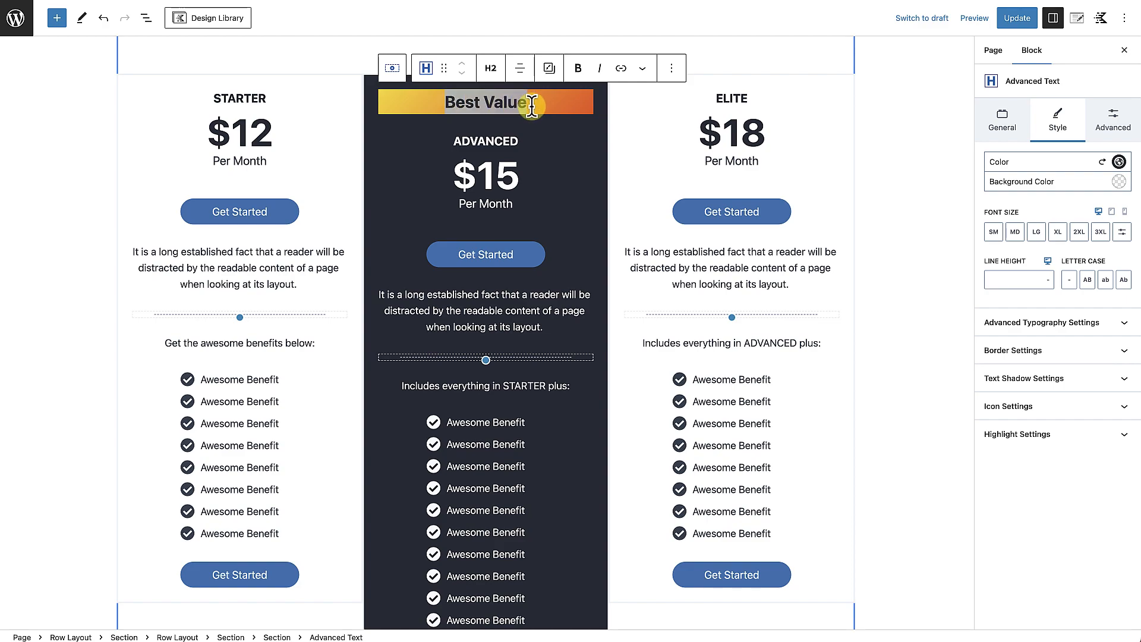
pyautogui.moveTo(484, 103); pyautogui.dragTo(529, 106)
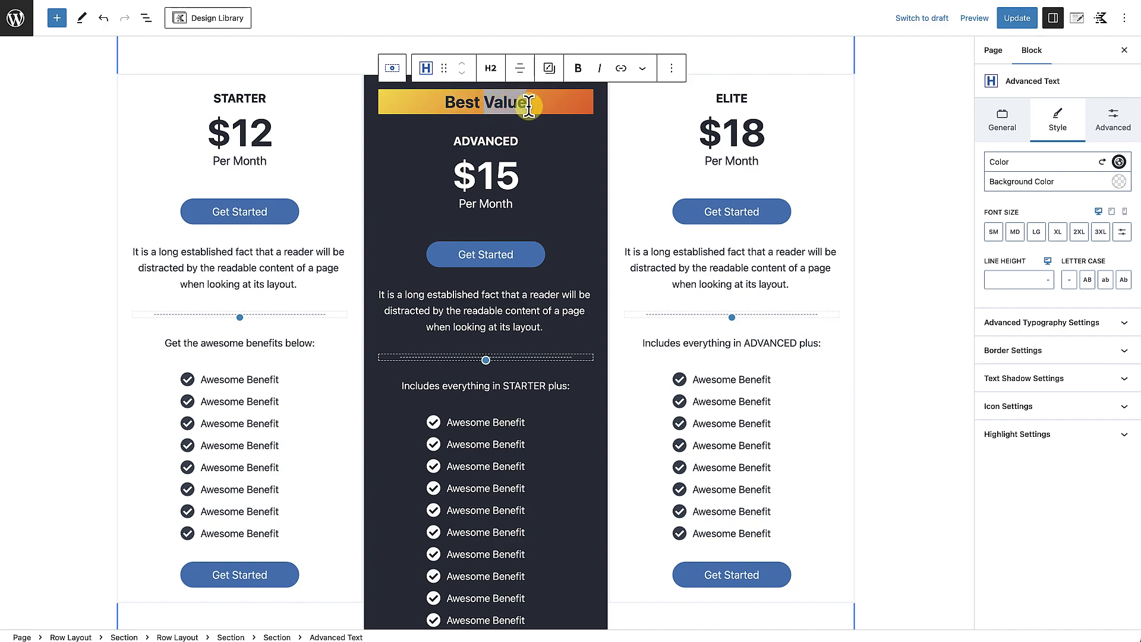
pyautogui.moveTo(446, 102); pyautogui.dragTo(526, 104)
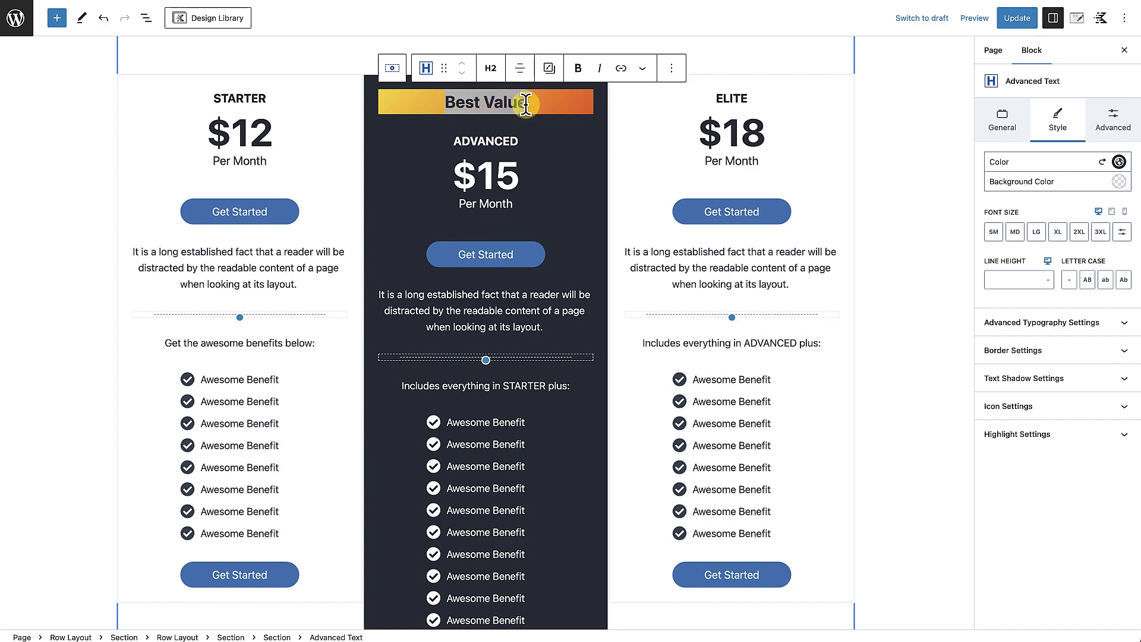
pyautogui.click(644, 70)
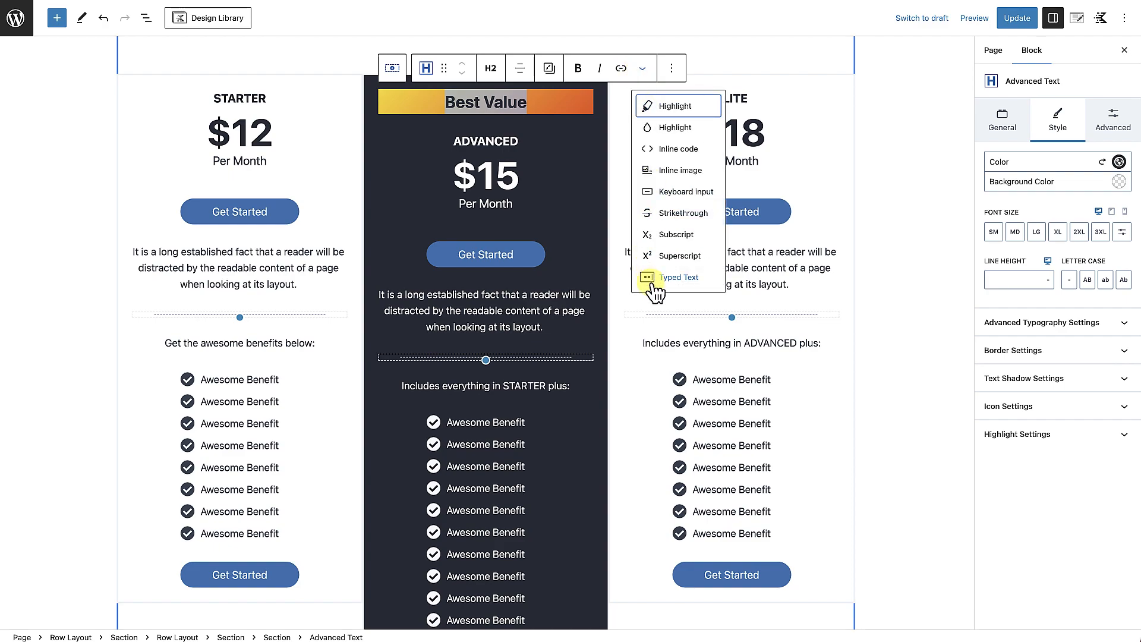
pyautogui.click(670, 279)
pyautogui.click(495, 300)
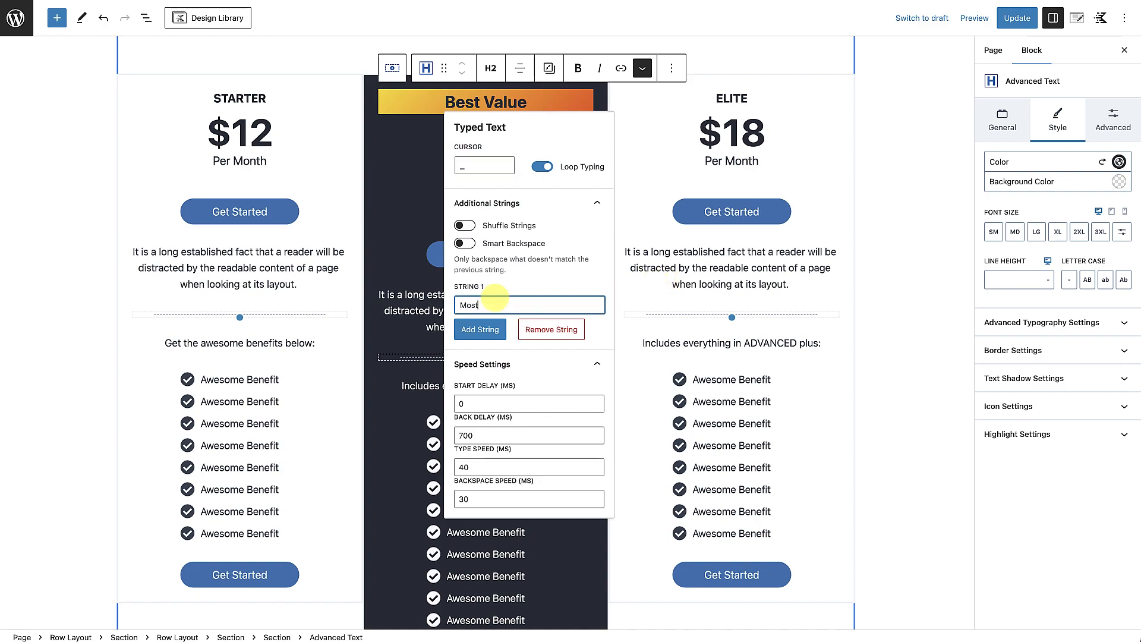
pyautogui.write('Most Popular')
# Set the typed text's back delay to 1800 ms and type speed to 100 ms, and raise its backspace speed.
pyautogui.click(473, 436)
pyautogui.click(463, 435)
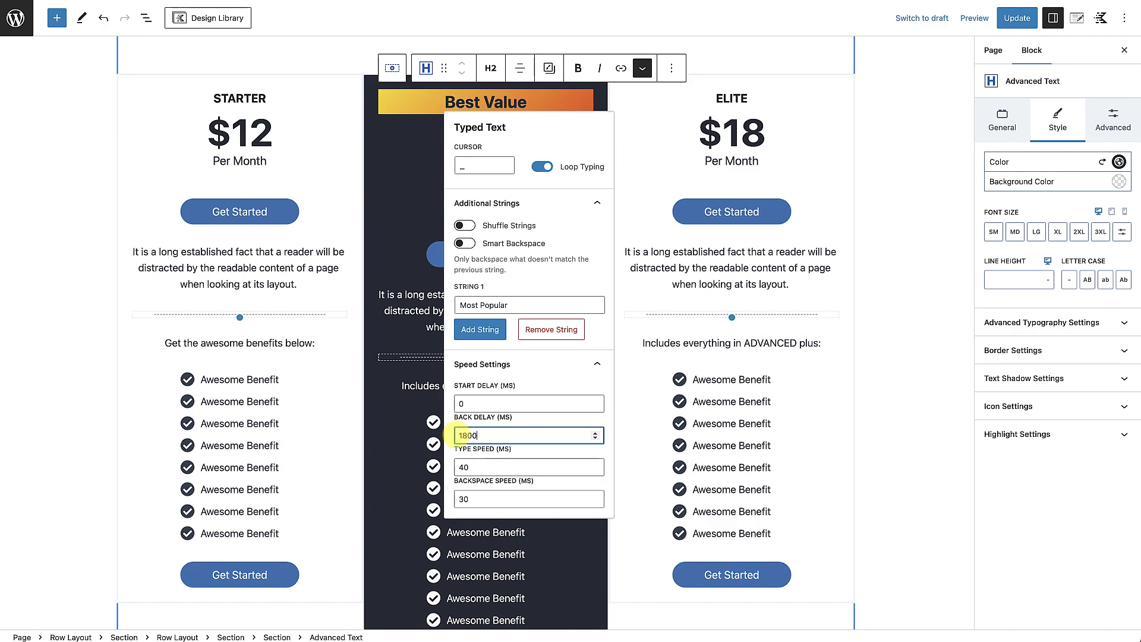
pyautogui.click(463, 468)
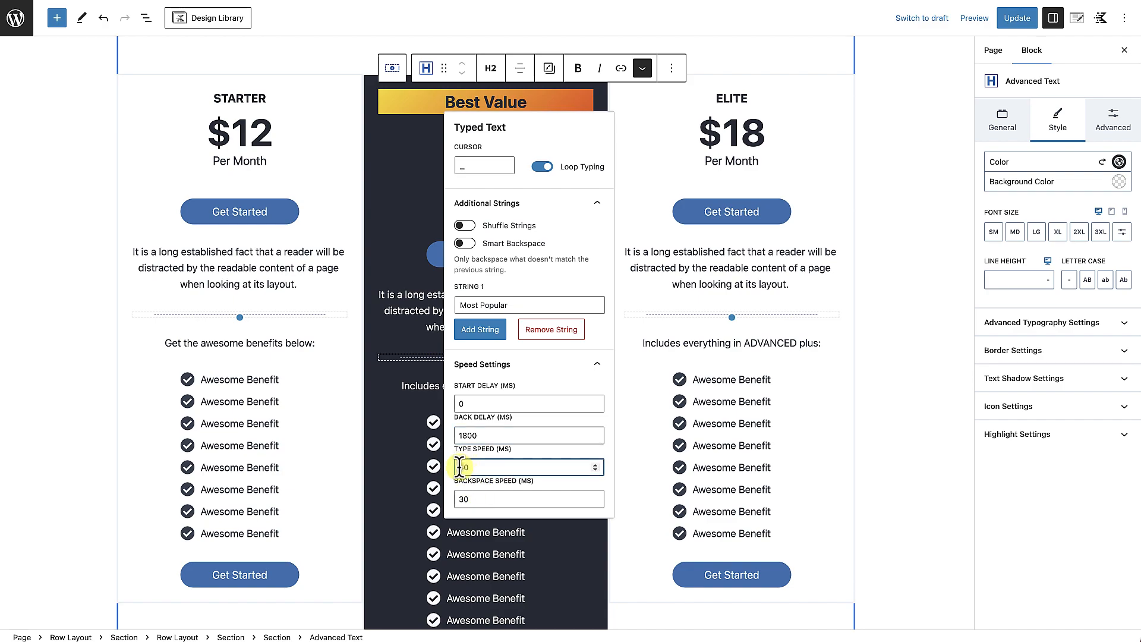
pyautogui.write('00')
pyautogui.click(464, 500)
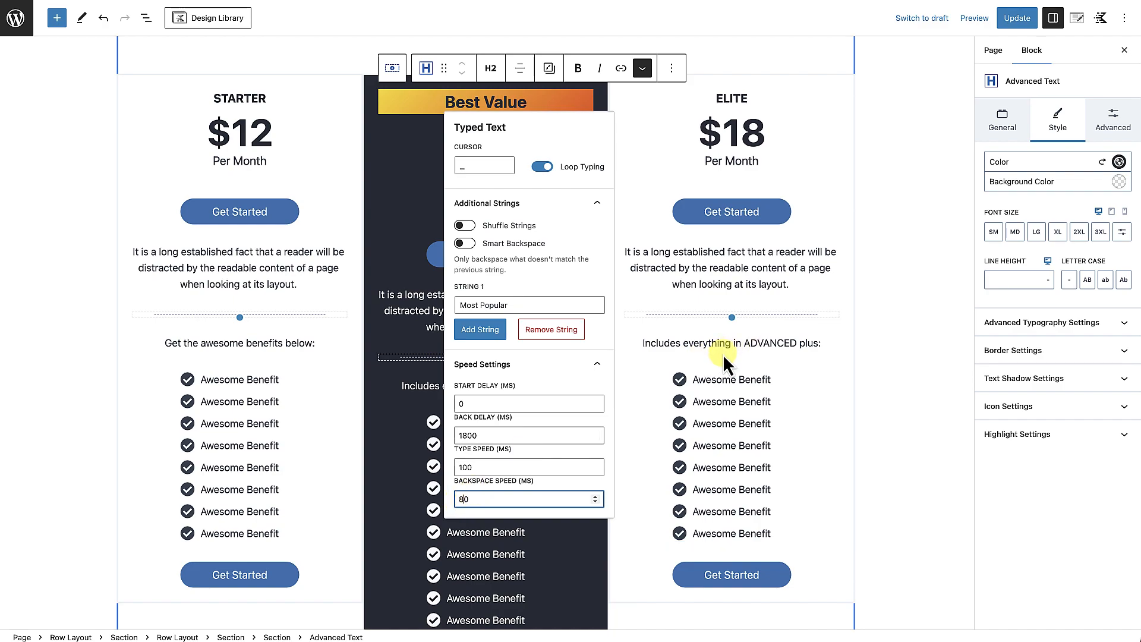
pyautogui.click(402, 242)
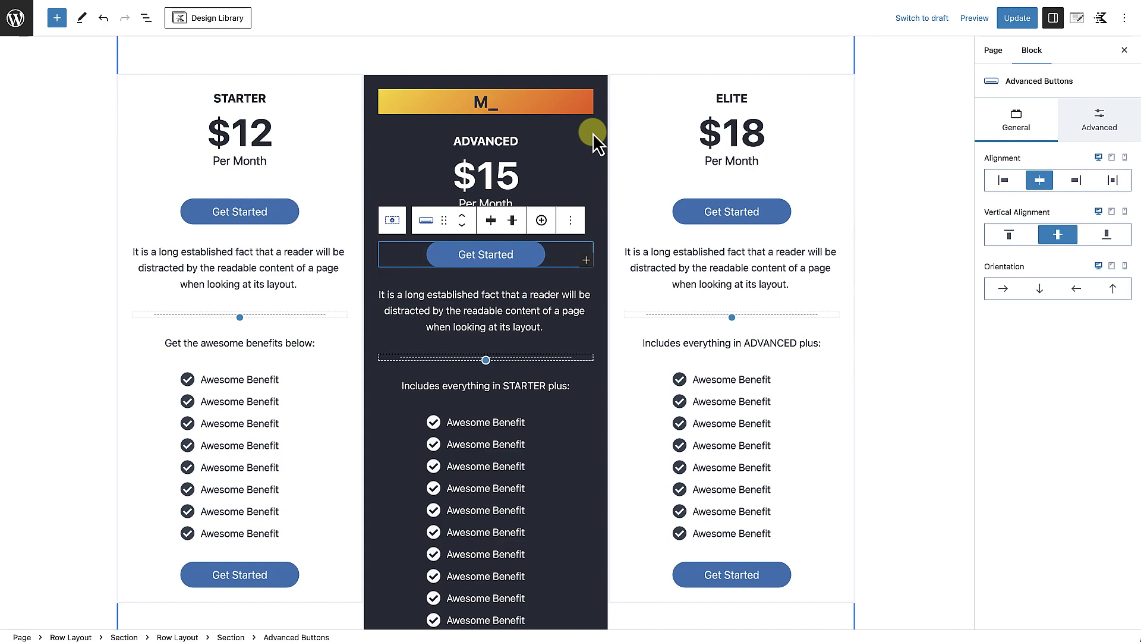
# Set the banner text's letter case to uppercase and preview its typing animation.
pyautogui.click(479, 102)
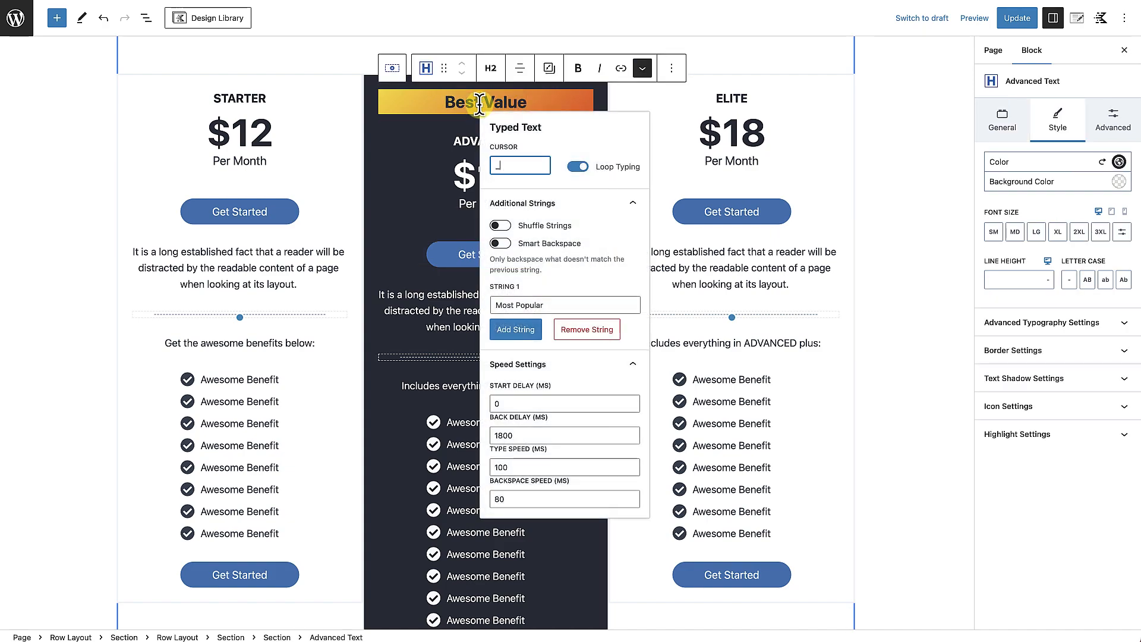
pyautogui.click(1088, 280)
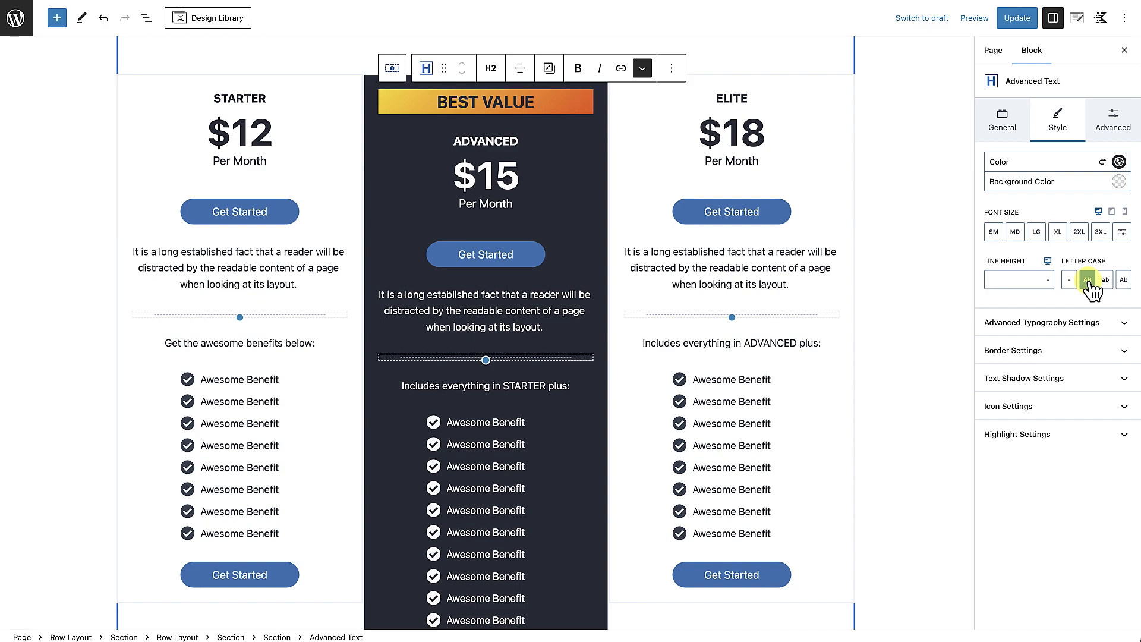
pyautogui.click(946, 234)
pyautogui.click(557, 172)
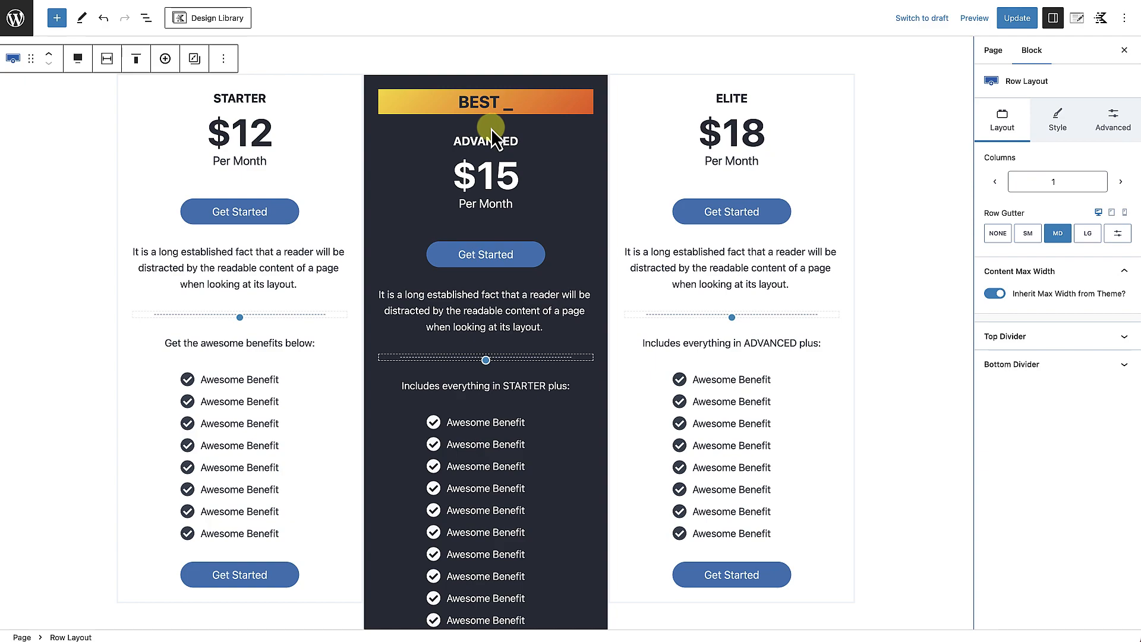
pyautogui.moveTo(534, 154)
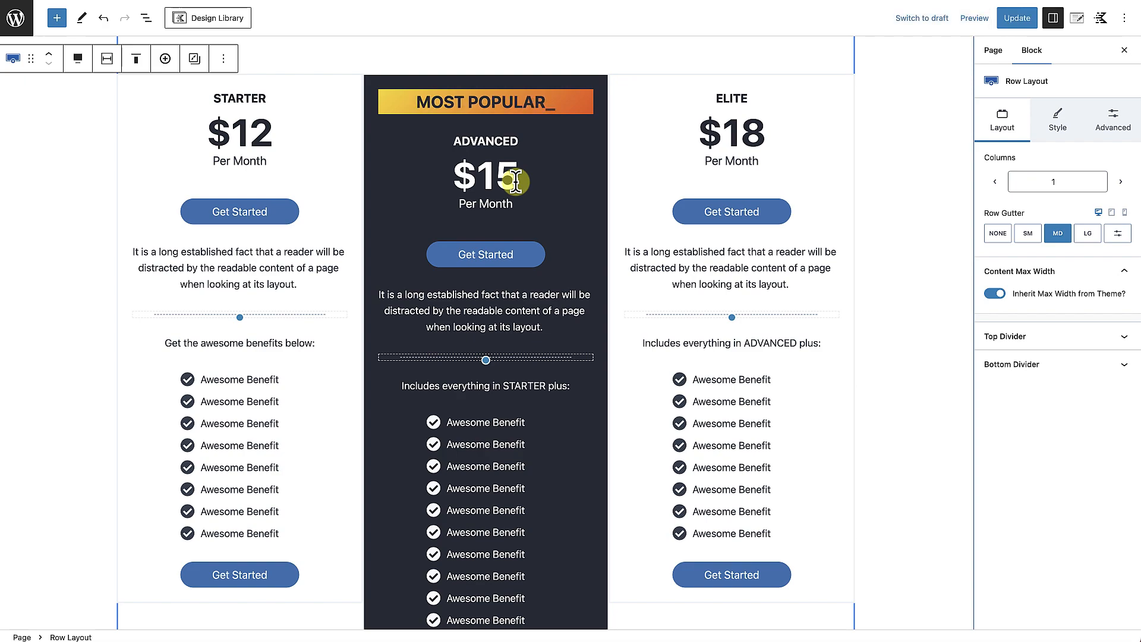
pyautogui.scroll(2, 515, 182)
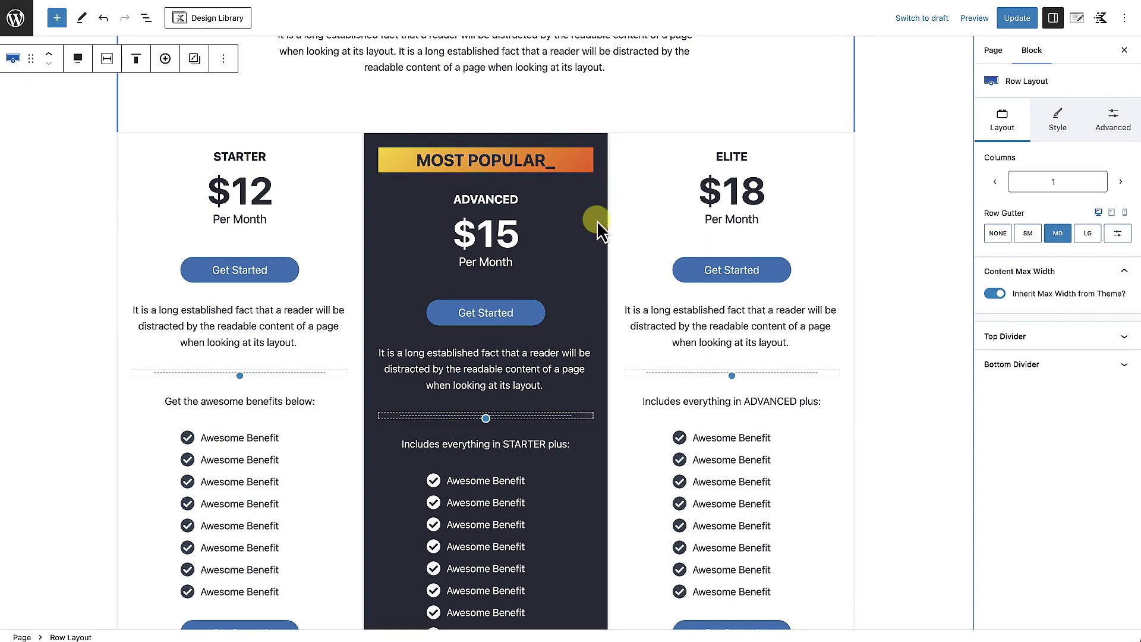
# Set the top margin of the section containing the banner text to -60 px, and reduce the offset to -40 px.
pyautogui.click(590, 172)
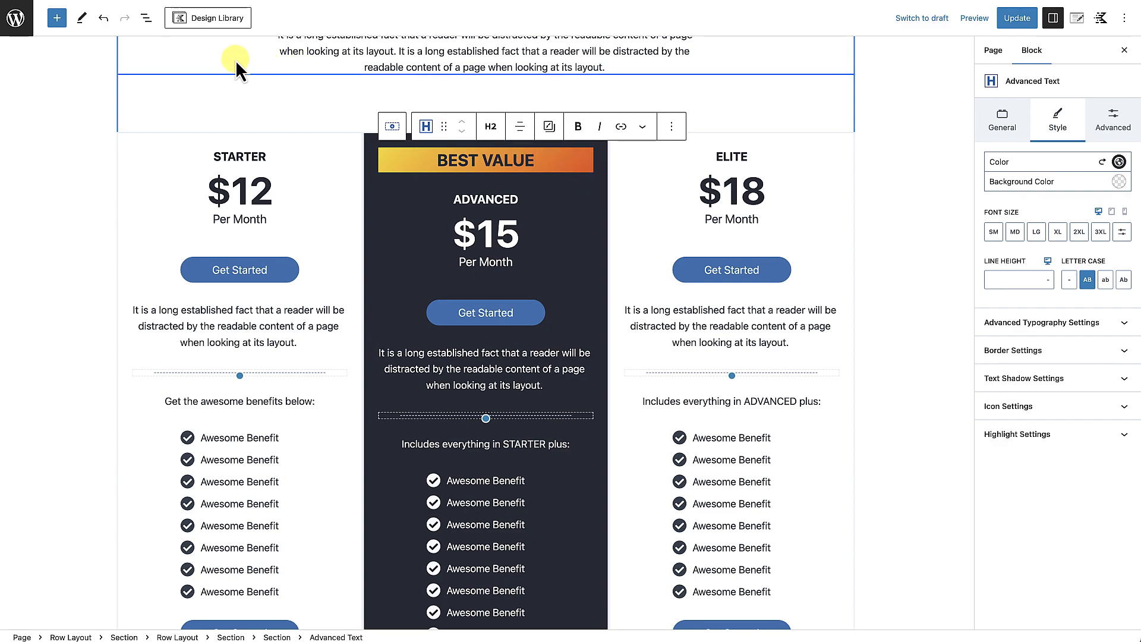
pyautogui.click(146, 18)
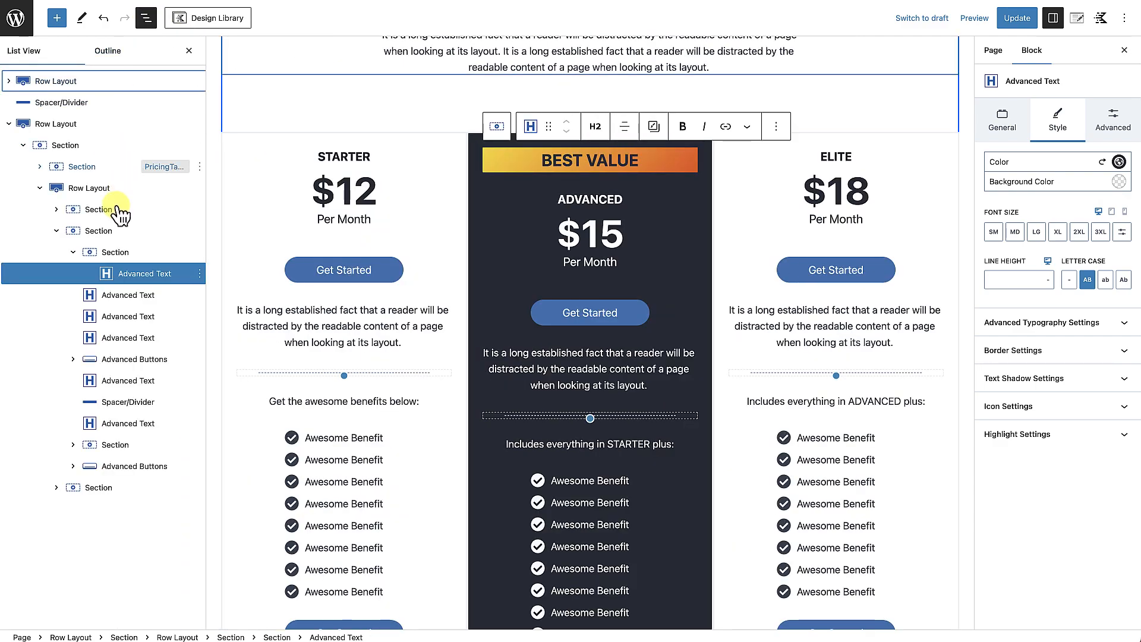
pyautogui.click(119, 254)
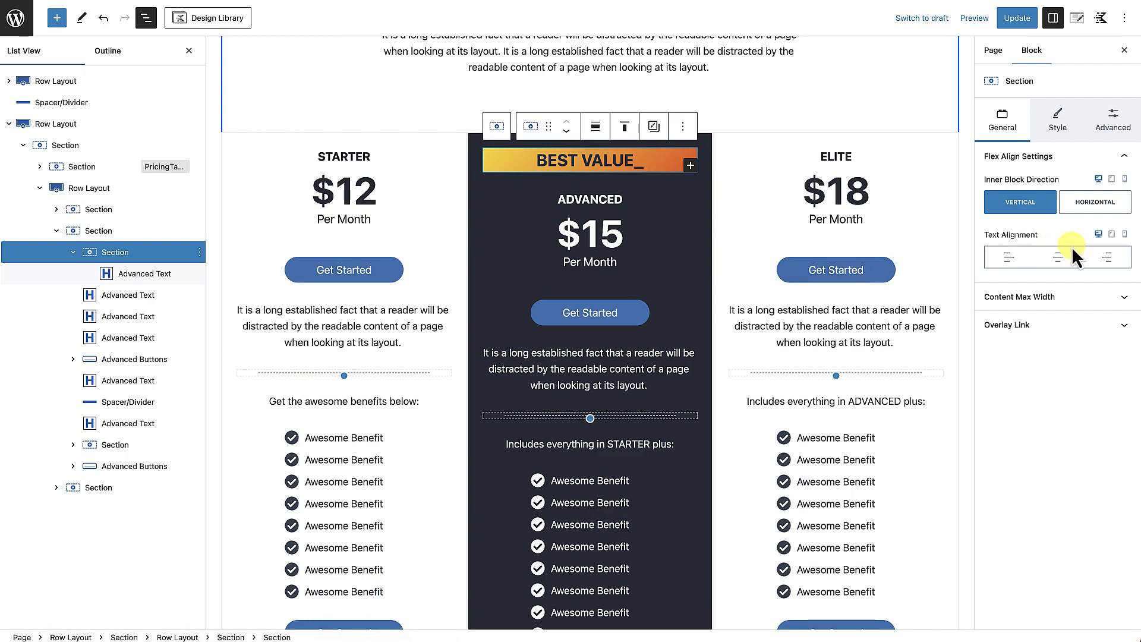
pyautogui.click(1112, 123)
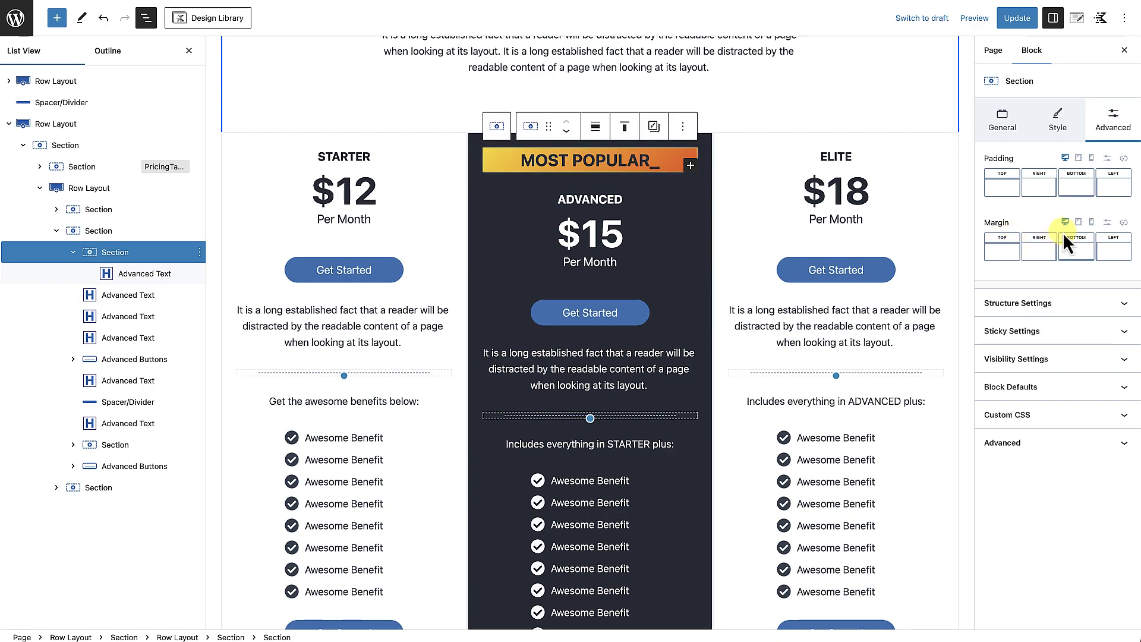
pyautogui.click(1107, 223)
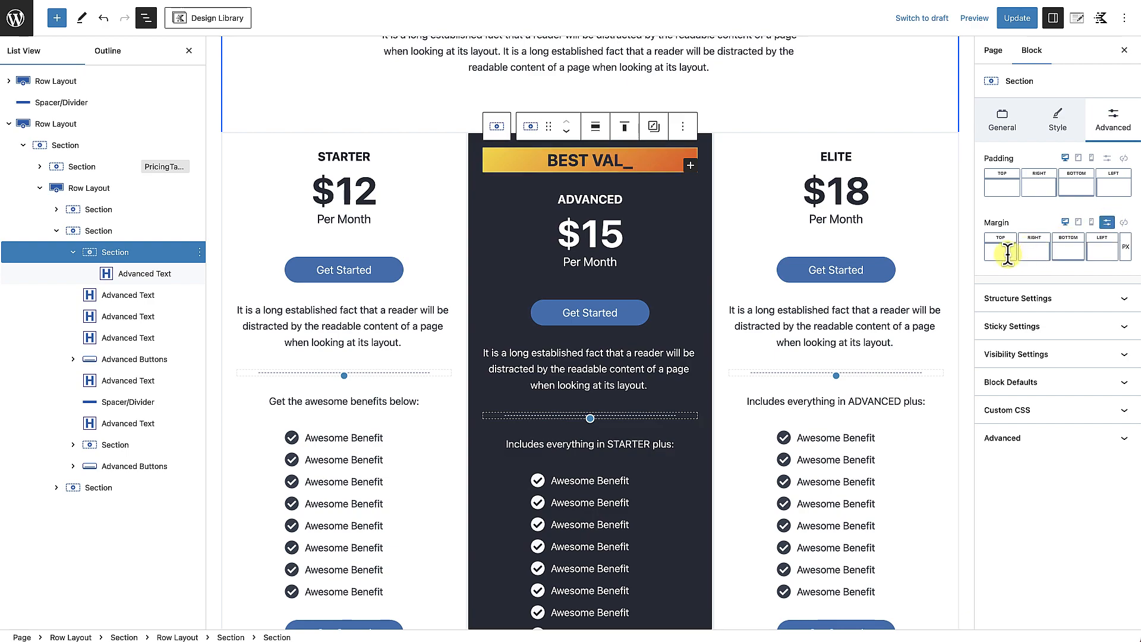
pyautogui.write('-60')
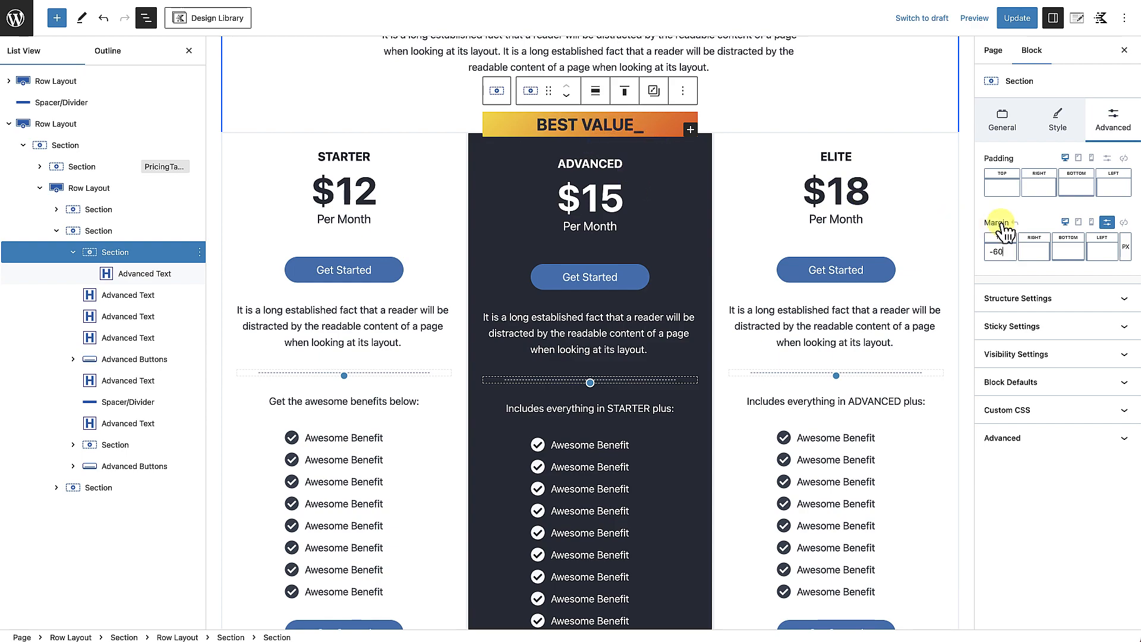
pyautogui.click(1001, 252)
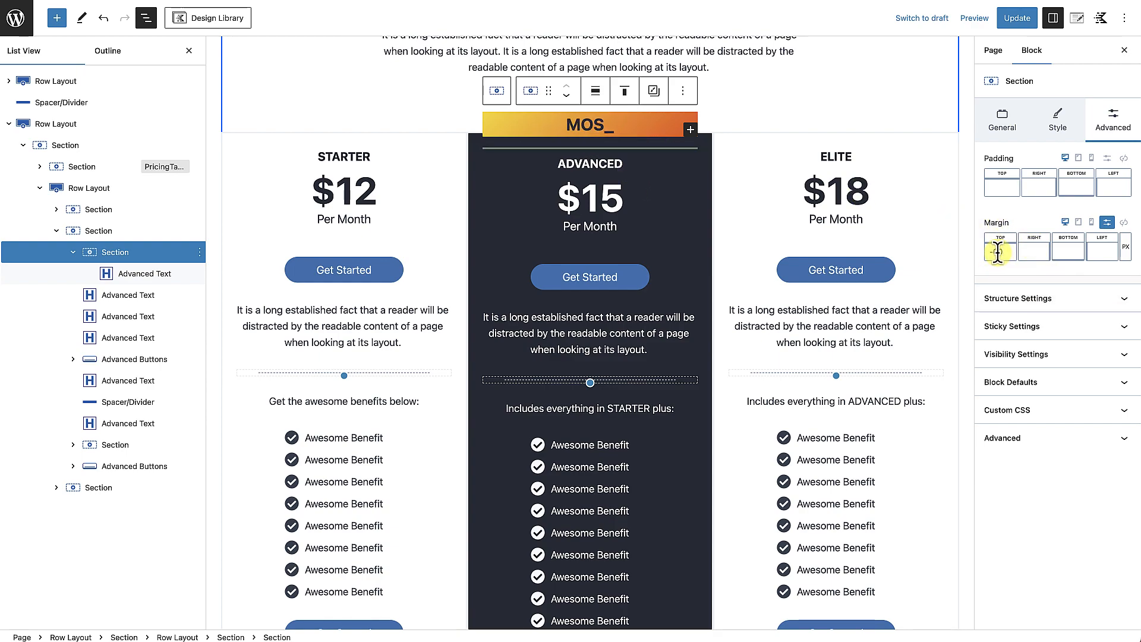
pyautogui.press('BackSpace')
pyautogui.write('40')
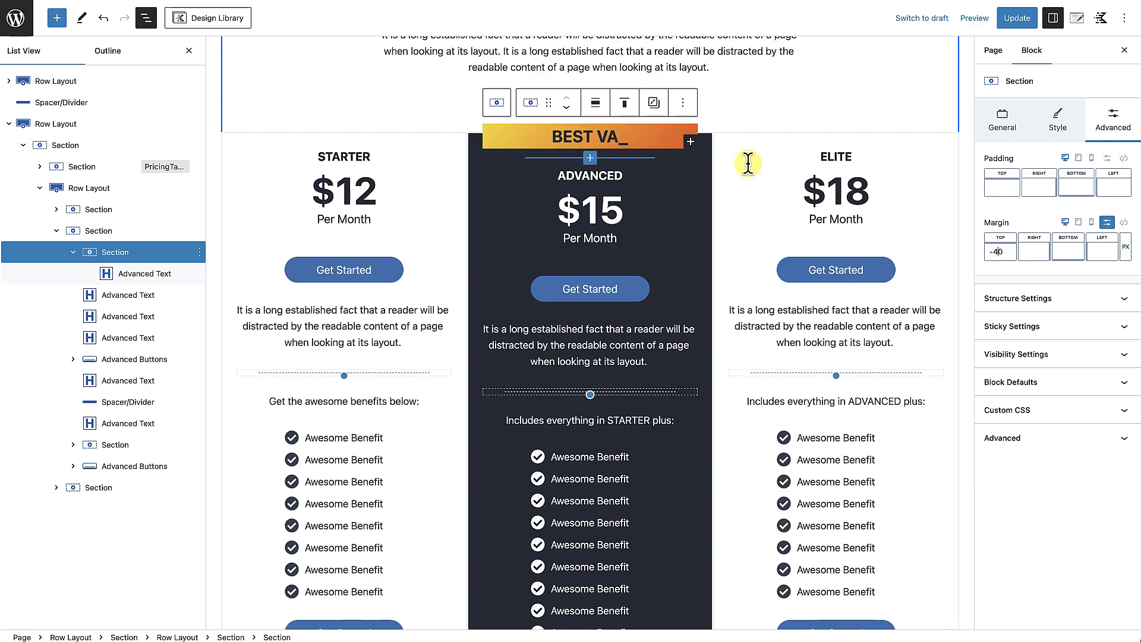
# Enable a box shadow on the banner section and set its black shadow color's opacity to 0.3.
pyautogui.click(1058, 122)
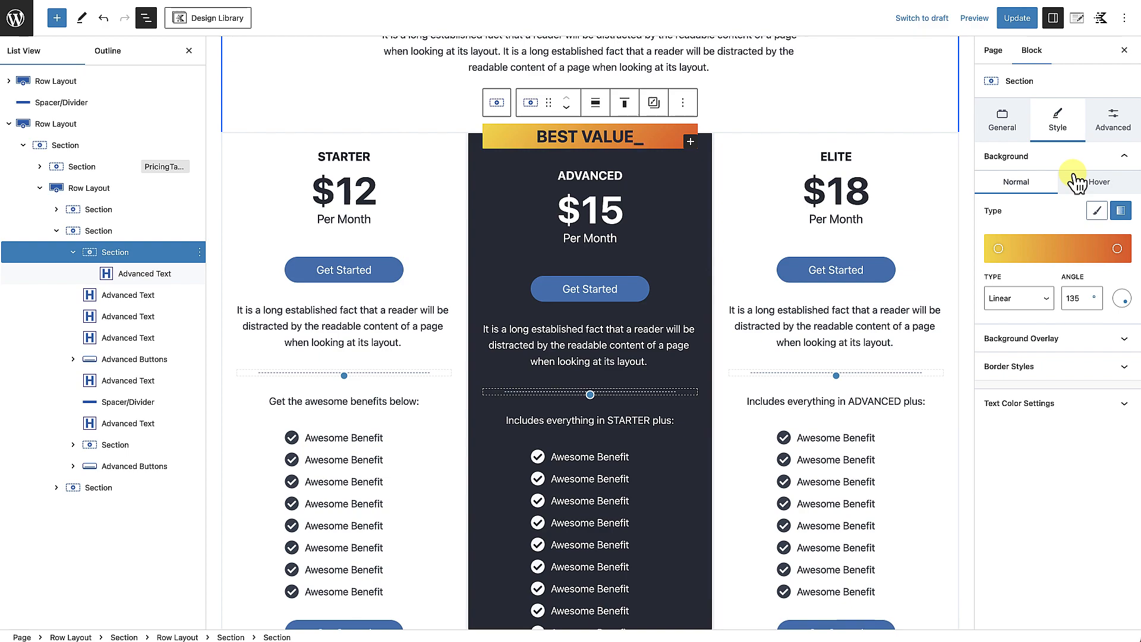
pyautogui.click(1042, 366)
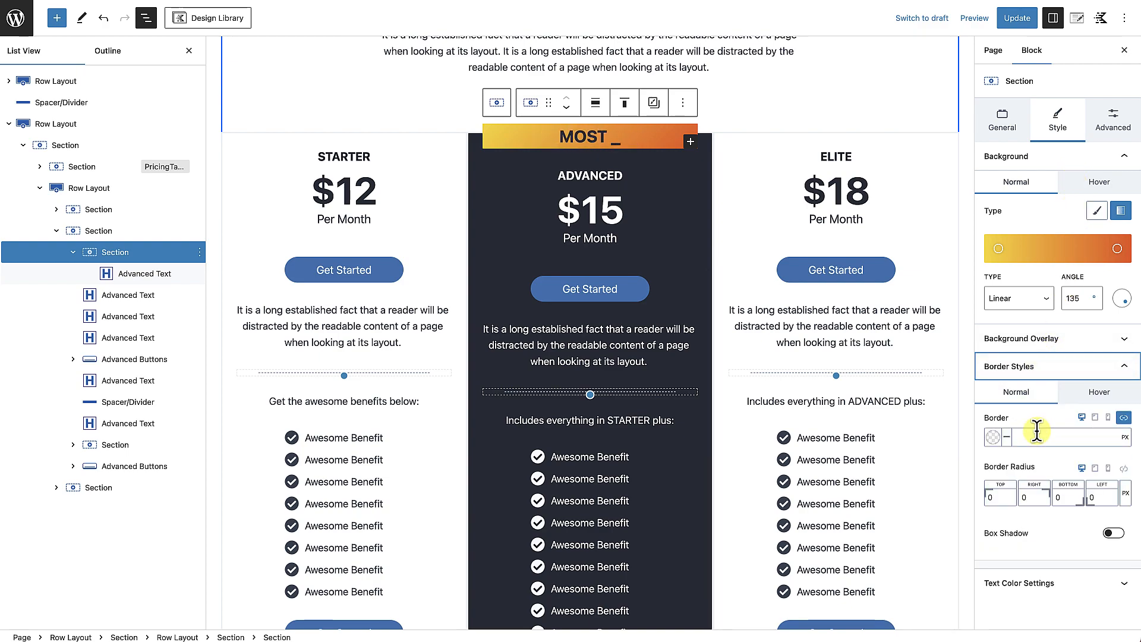
pyautogui.click(1114, 534)
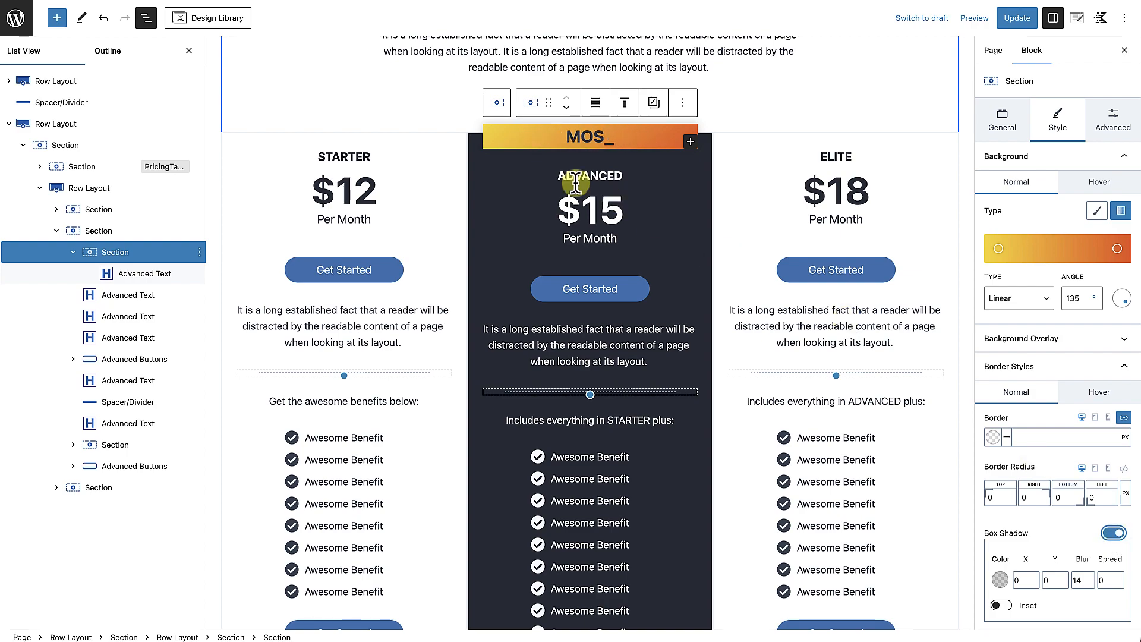
pyautogui.click(1000, 579)
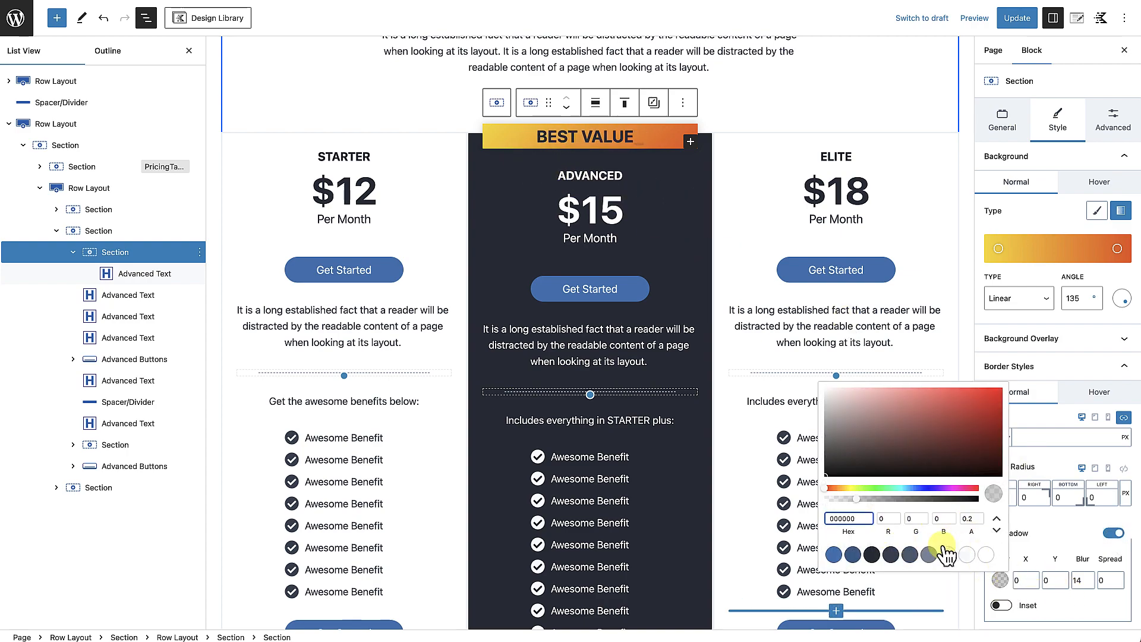
pyautogui.click(855, 498)
pyautogui.moveTo(855, 498); pyautogui.dragTo(875, 499)
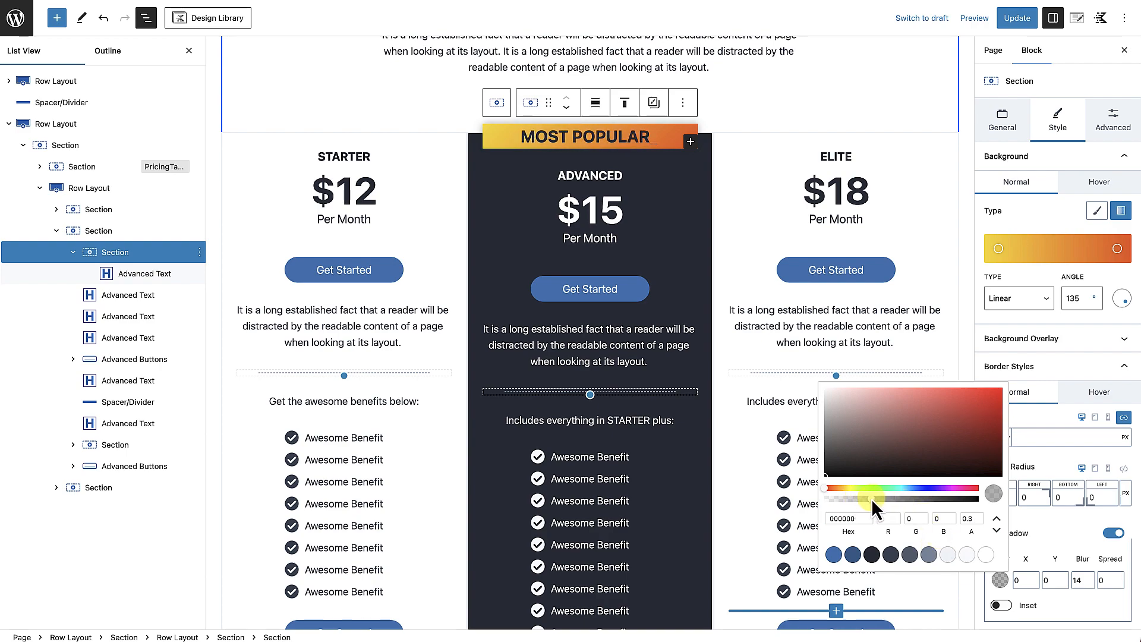
# Set the banner section's box shadow blur to 24 and deselect the banner to check the shadow.
pyautogui.click(1084, 588)
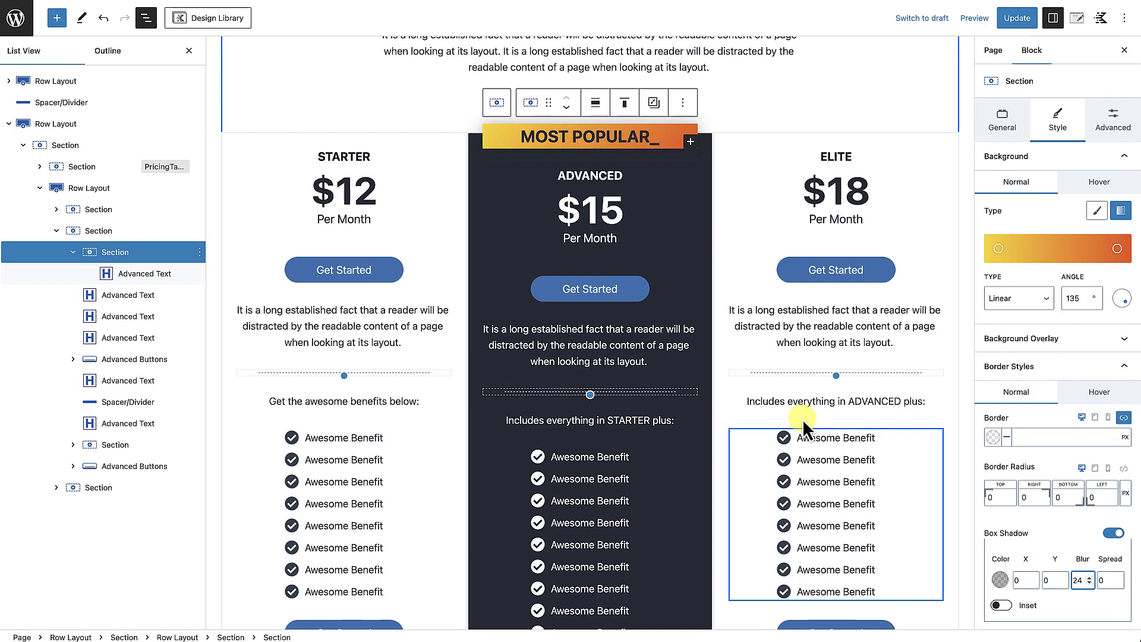
pyautogui.scroll(-2, 793, 415)
pyautogui.scroll(3, 793, 416)
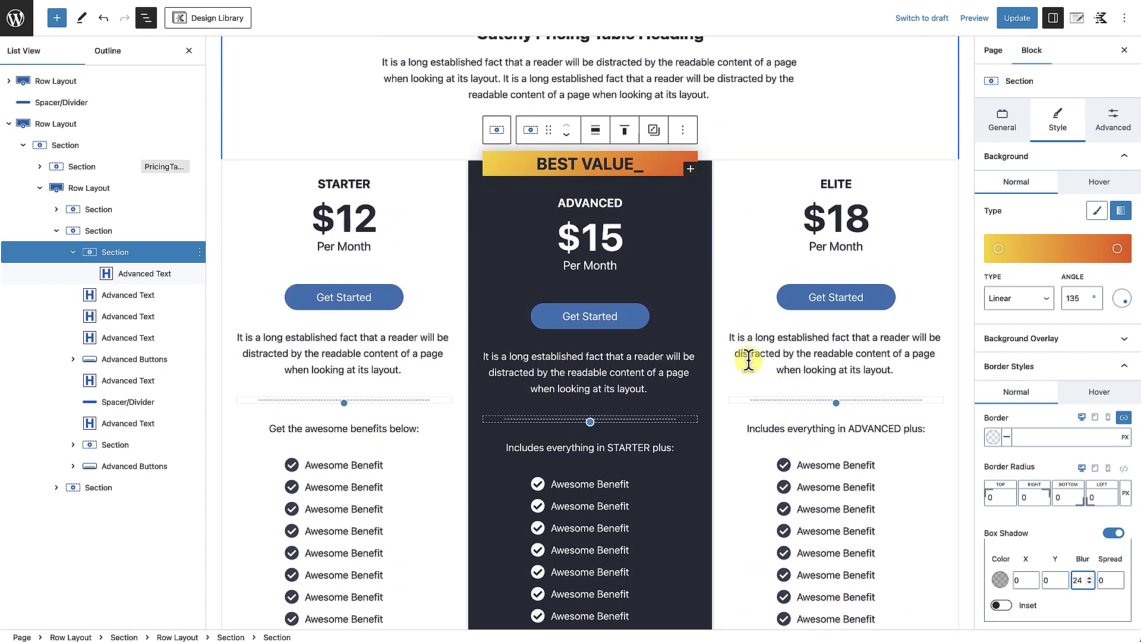
pyautogui.click(462, 167)
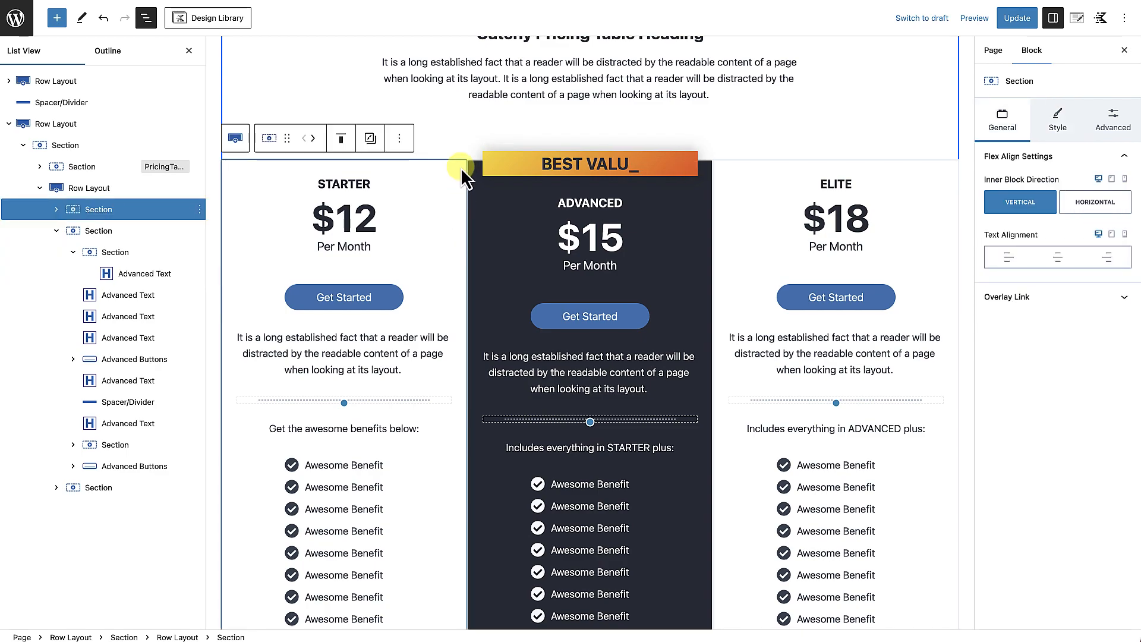
# Set the STARTER column section's top margin to LG.
pyautogui.click(1120, 125)
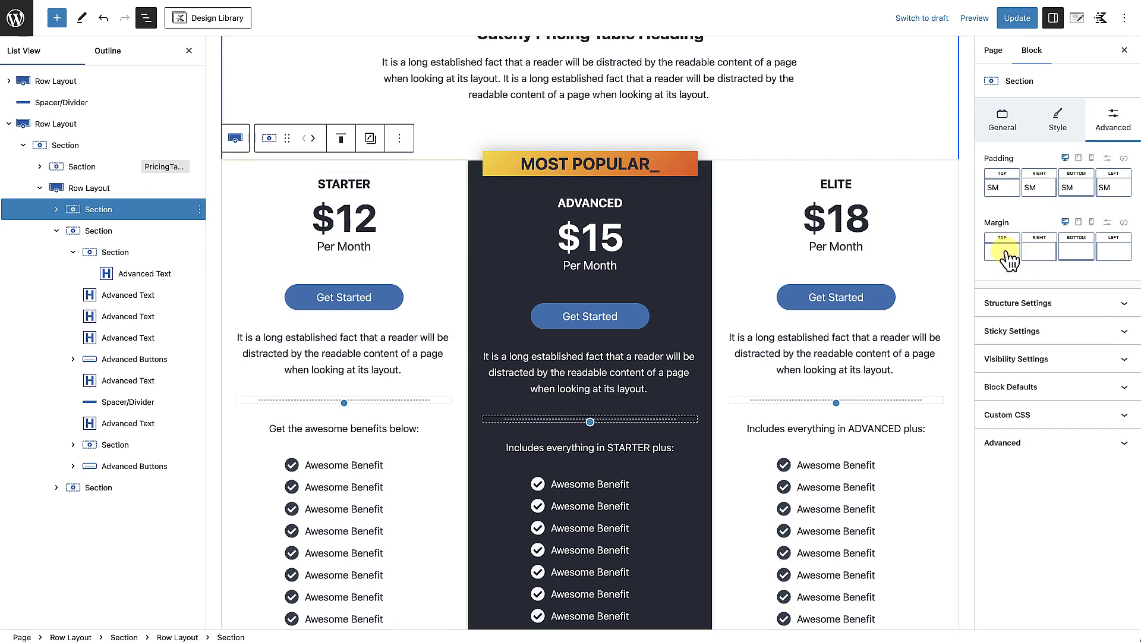
pyautogui.click(1009, 257)
pyautogui.moveTo(869, 300); pyautogui.dragTo(923, 311)
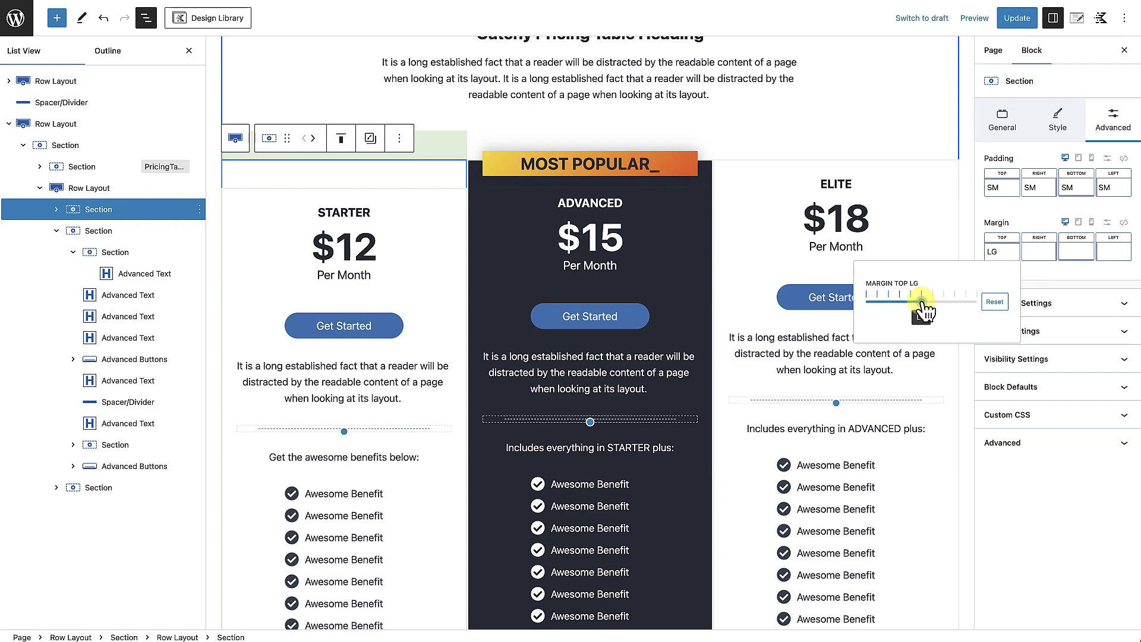
# Set the ELITE column section's top margin to LG and check the three columns' heights.
pyautogui.click(954, 173)
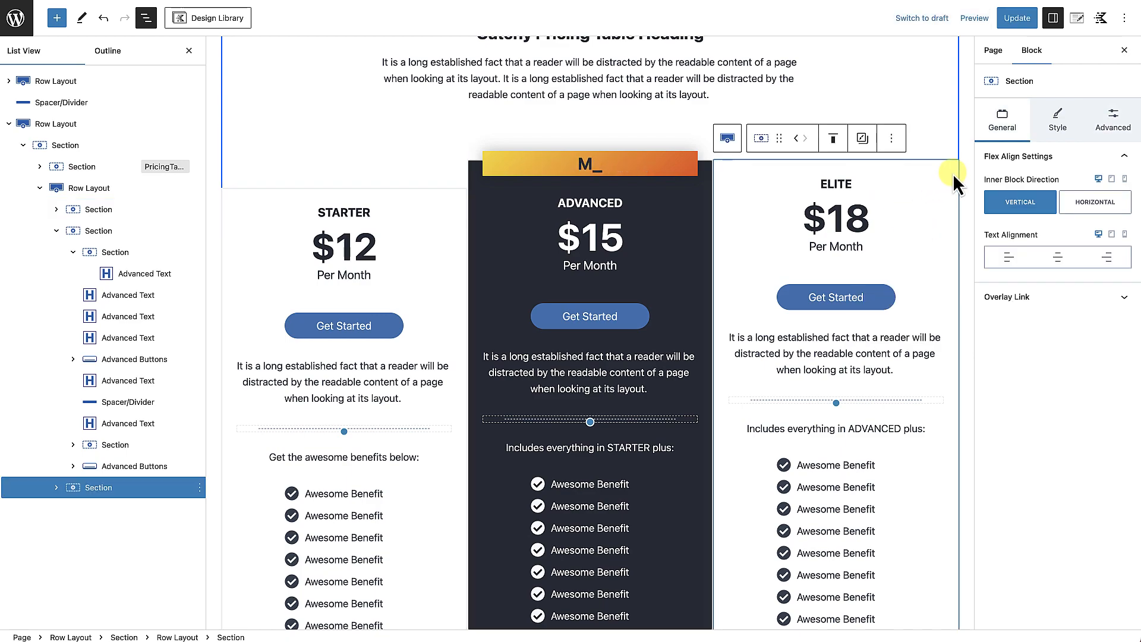
pyautogui.click(1114, 129)
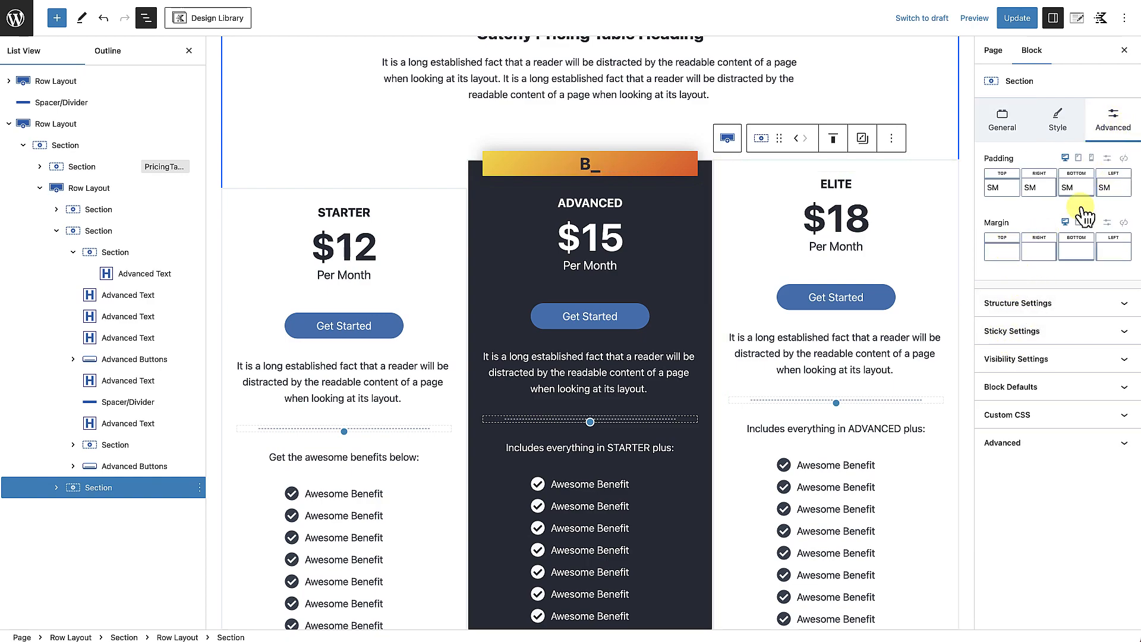
pyautogui.click(1010, 259)
pyautogui.moveTo(868, 299); pyautogui.dragTo(921, 302)
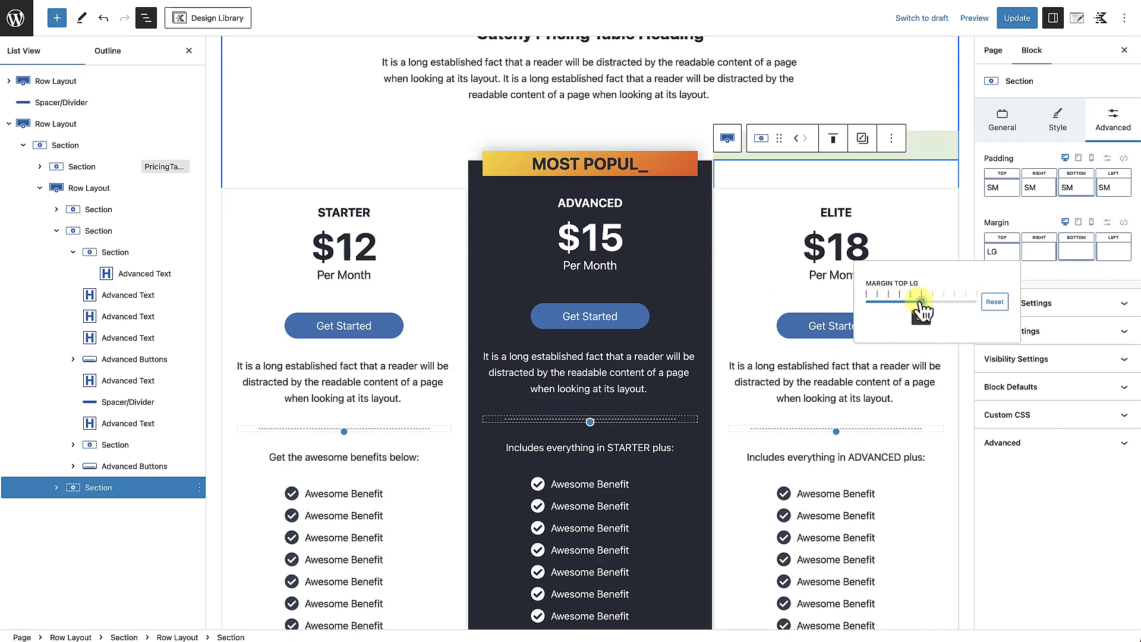
pyautogui.click(444, 157)
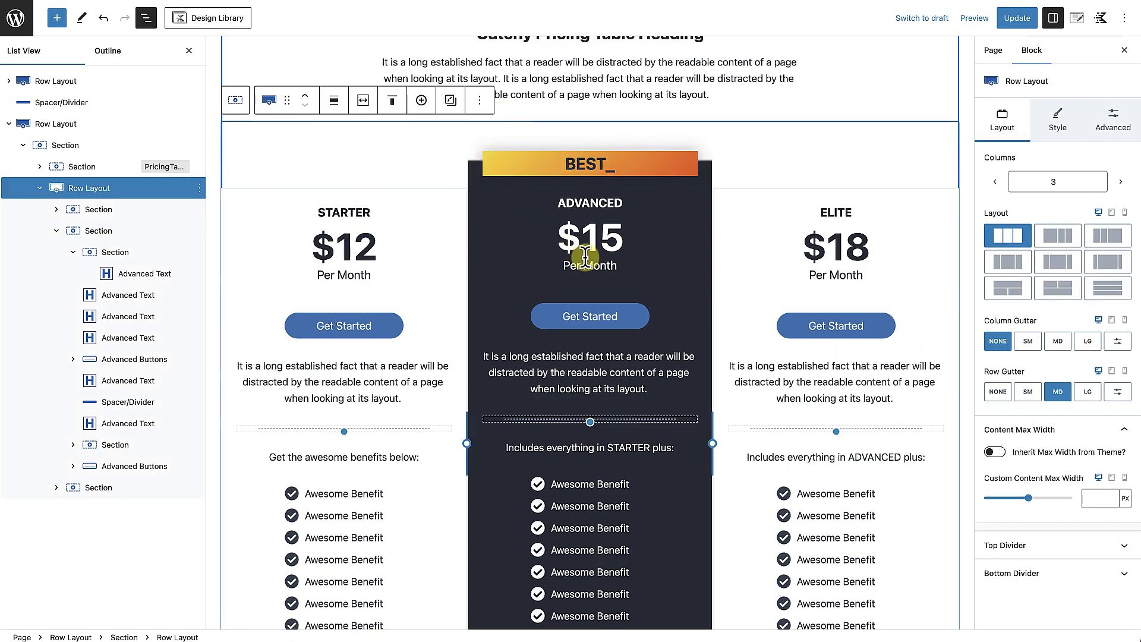
pyautogui.scroll(-5, 573, 241)
pyautogui.scroll(4, 573, 241)
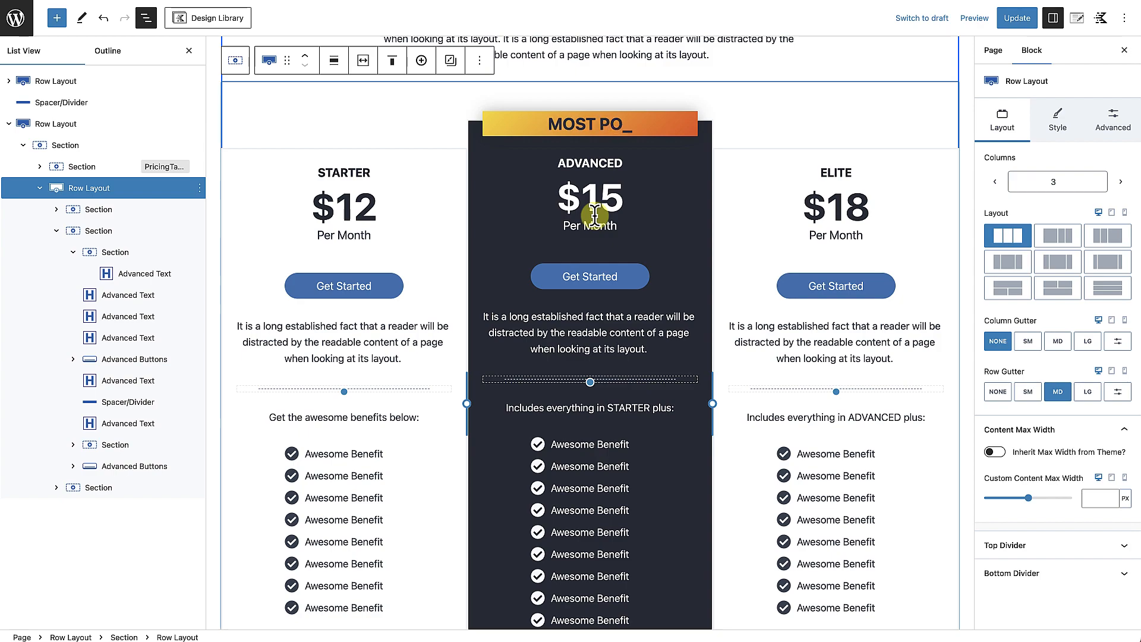
# Update the page and view it live to review the original table and the highlighted ADVANCED variation.
pyautogui.click(1017, 18)
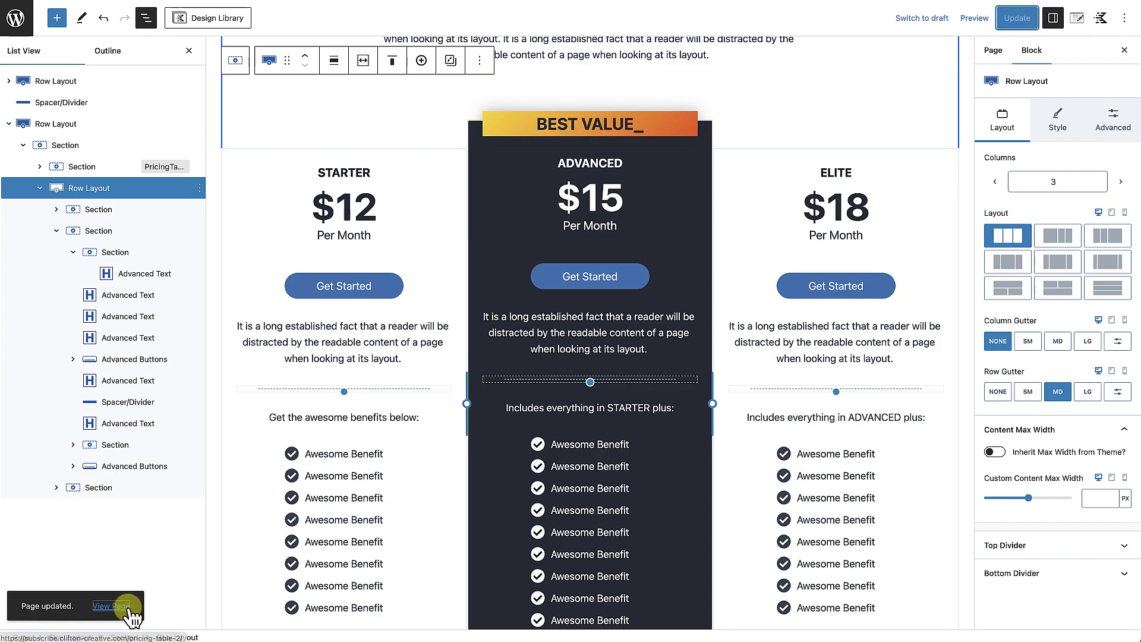
pyautogui.click(112, 606)
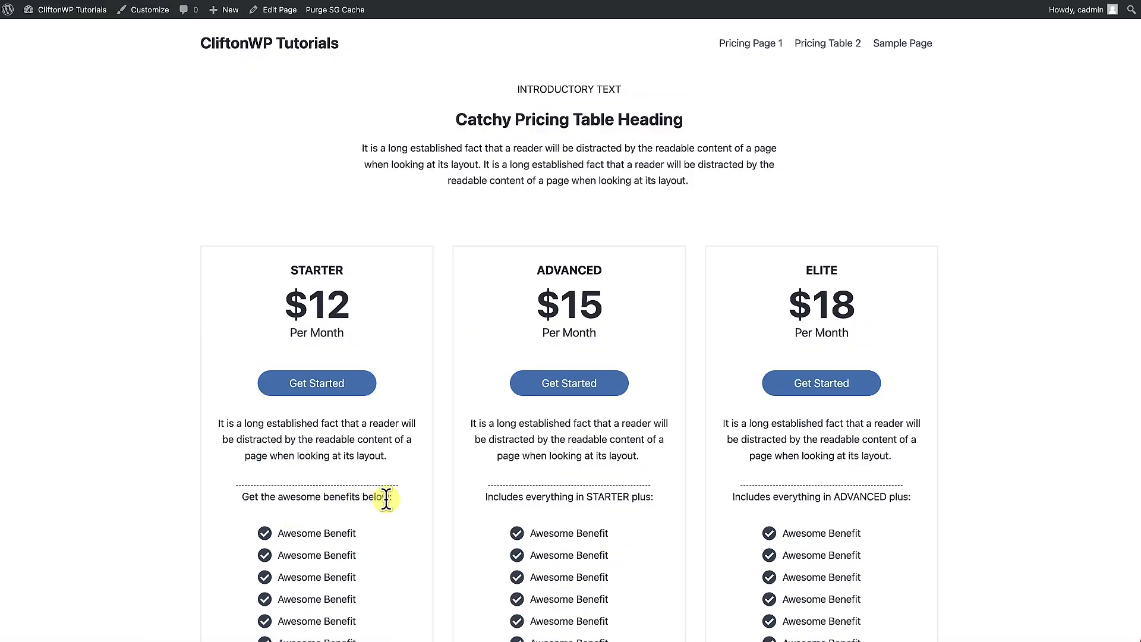
pyautogui.scroll(-3, 387, 500)
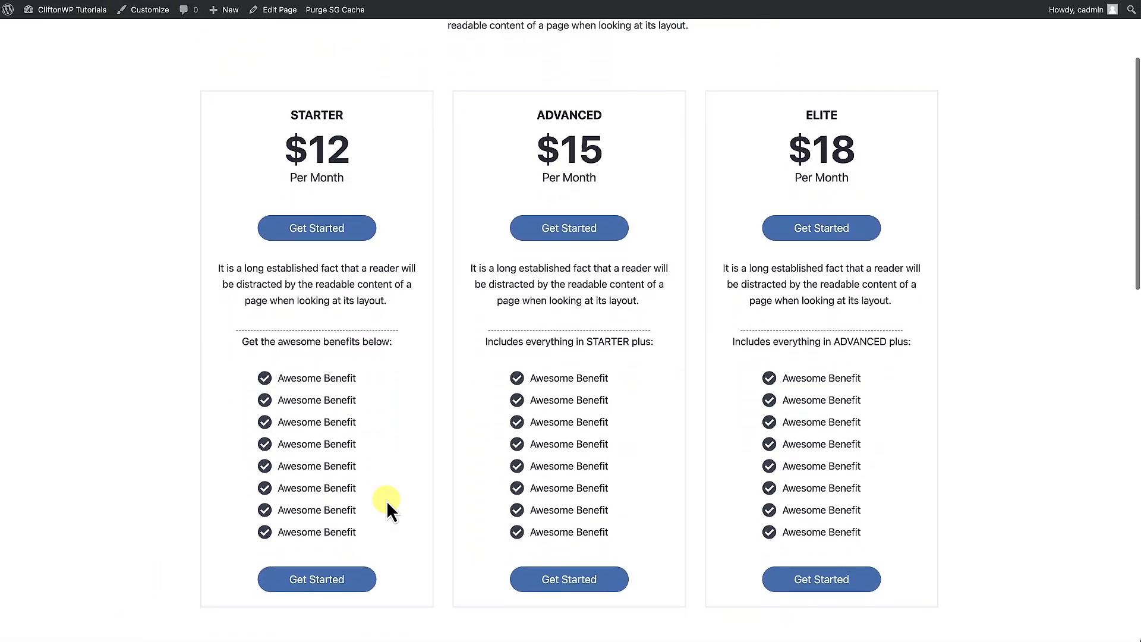
pyautogui.scroll(2, 387, 500)
pyautogui.scroll(-1, 386, 500)
pyautogui.scroll(-10, 386, 501)
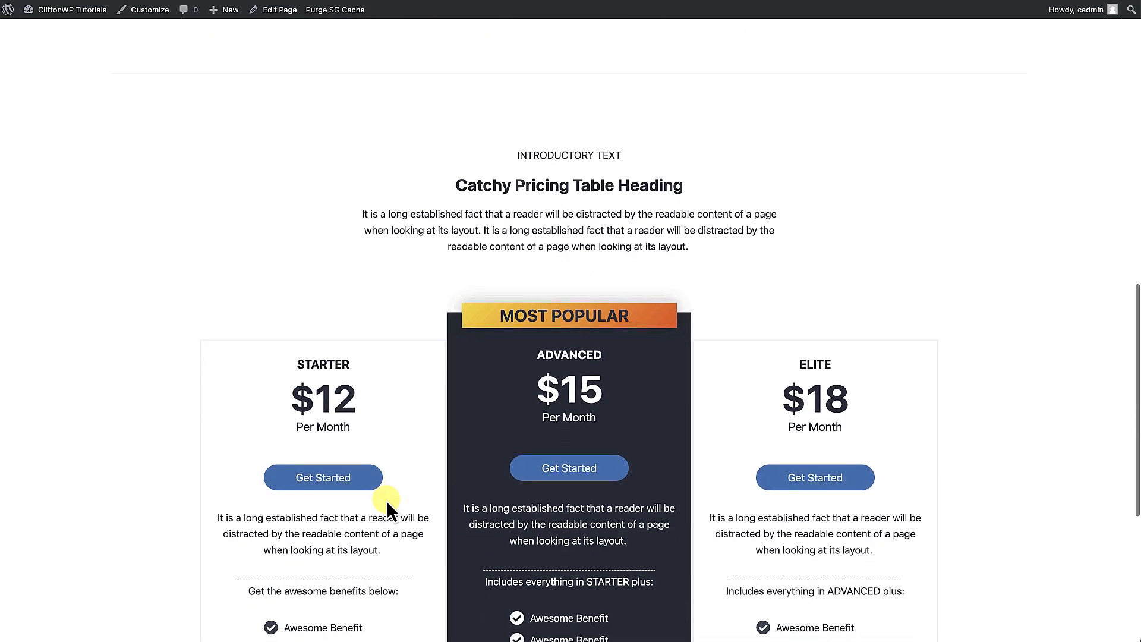
pyautogui.scroll(-5, 386, 501)
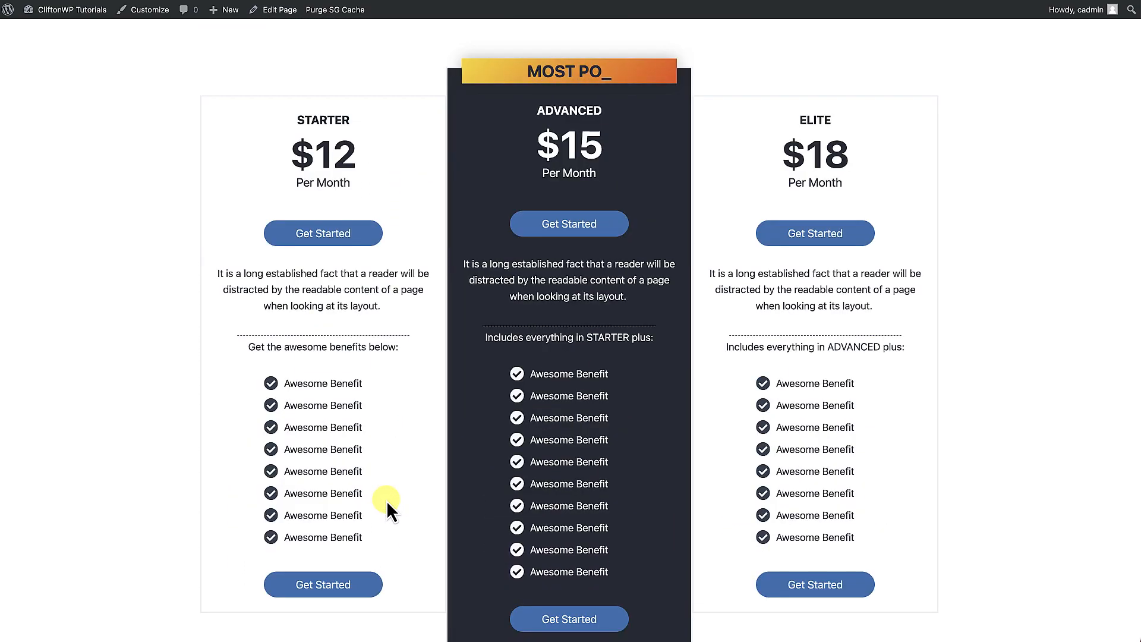
pyautogui.scroll(-1, 504, 433)
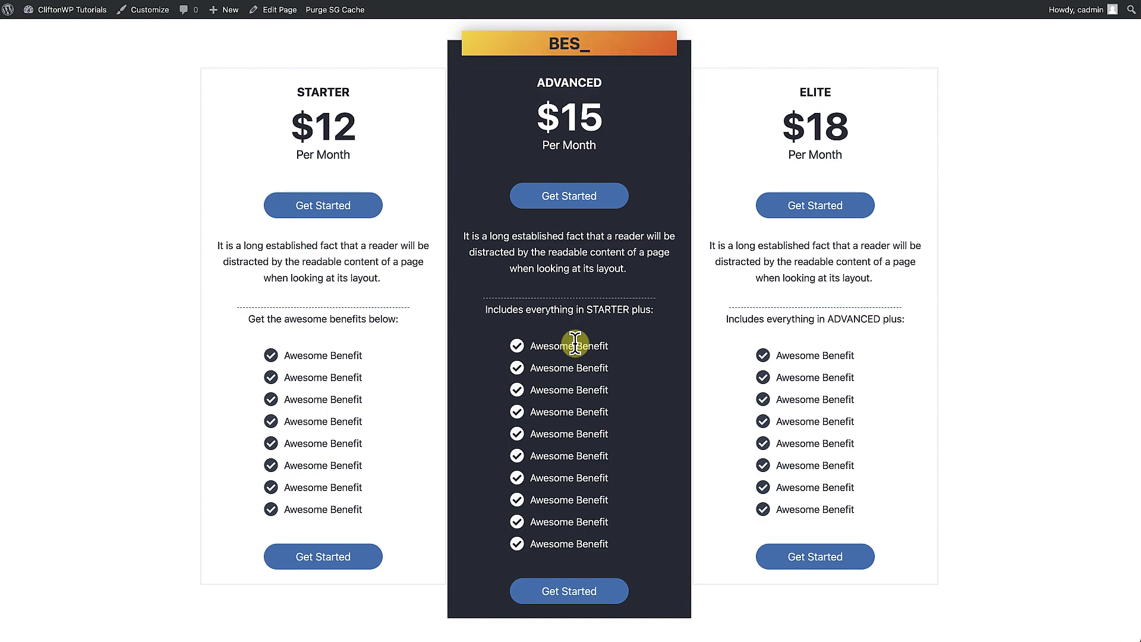
pyautogui.scroll(3, 573, 341)
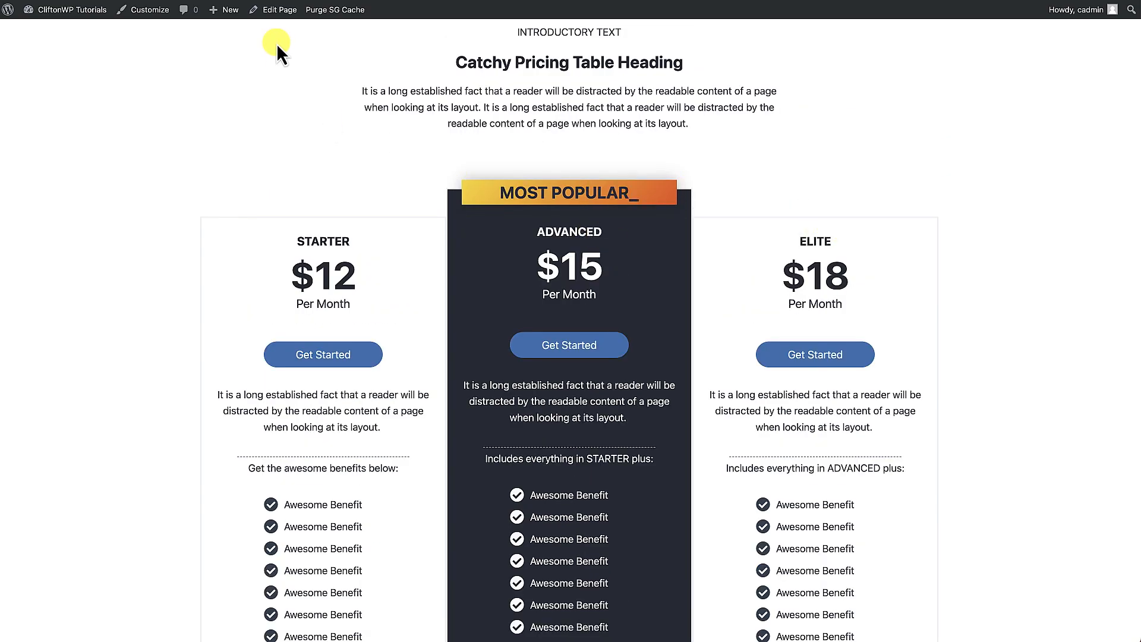
# Reopen the page in the editor and show the block list view.
pyautogui.click(280, 14)
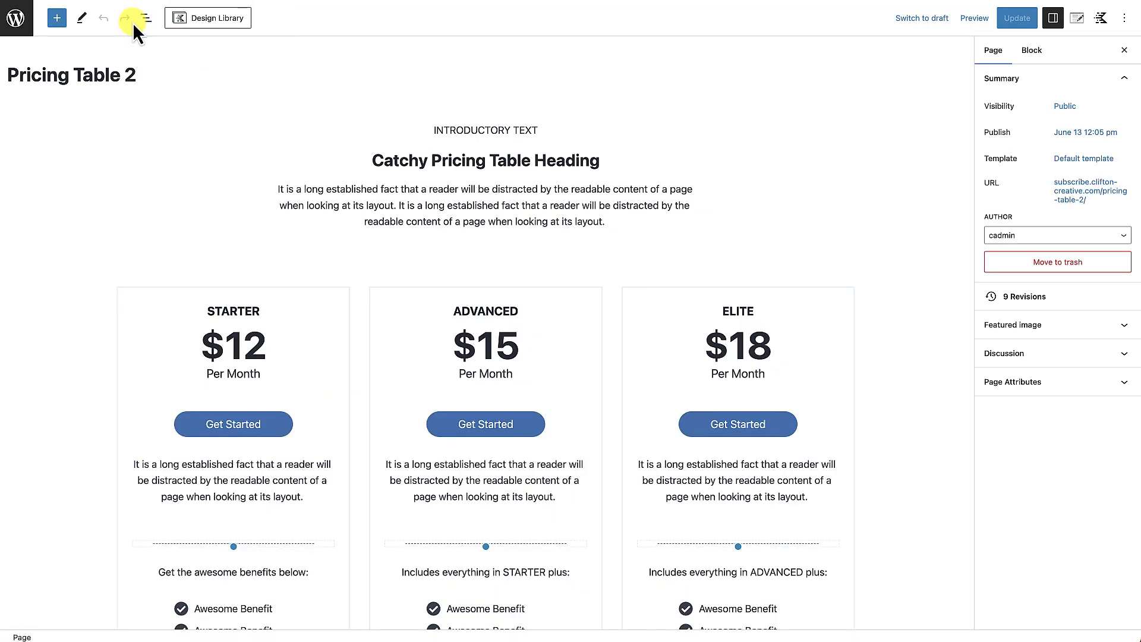
pyautogui.click(146, 19)
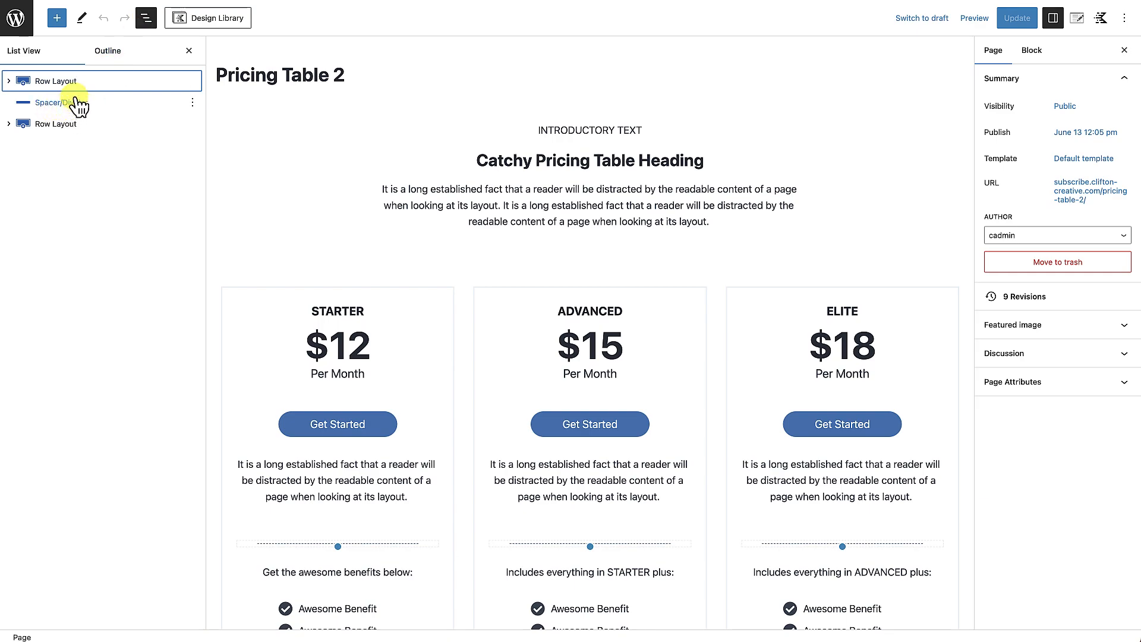
pyautogui.click(10, 82)
pyautogui.click(9, 82)
# Duplicate the row layout that holds the dark ADVANCED pricing table.
pyautogui.click(113, 127)
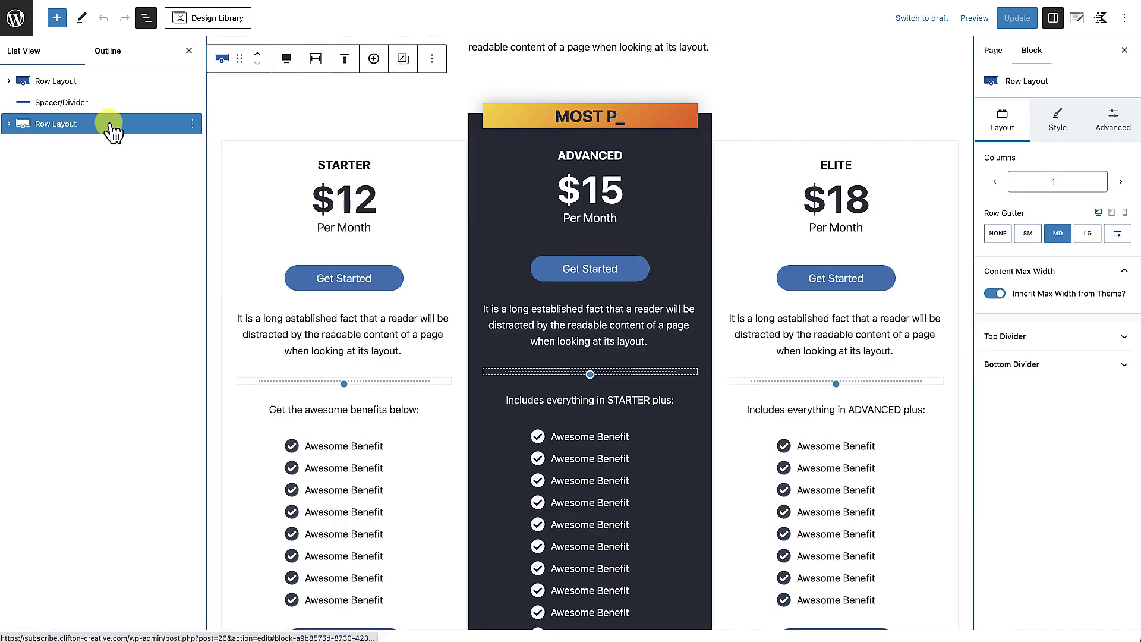
pyautogui.click(192, 123)
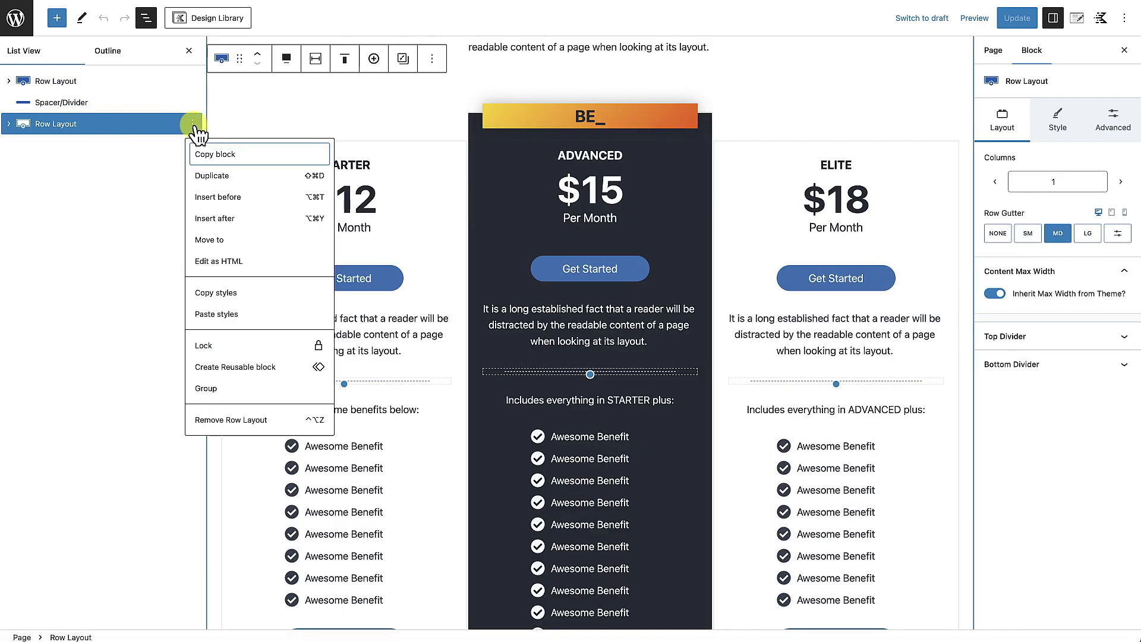
pyautogui.click(205, 177)
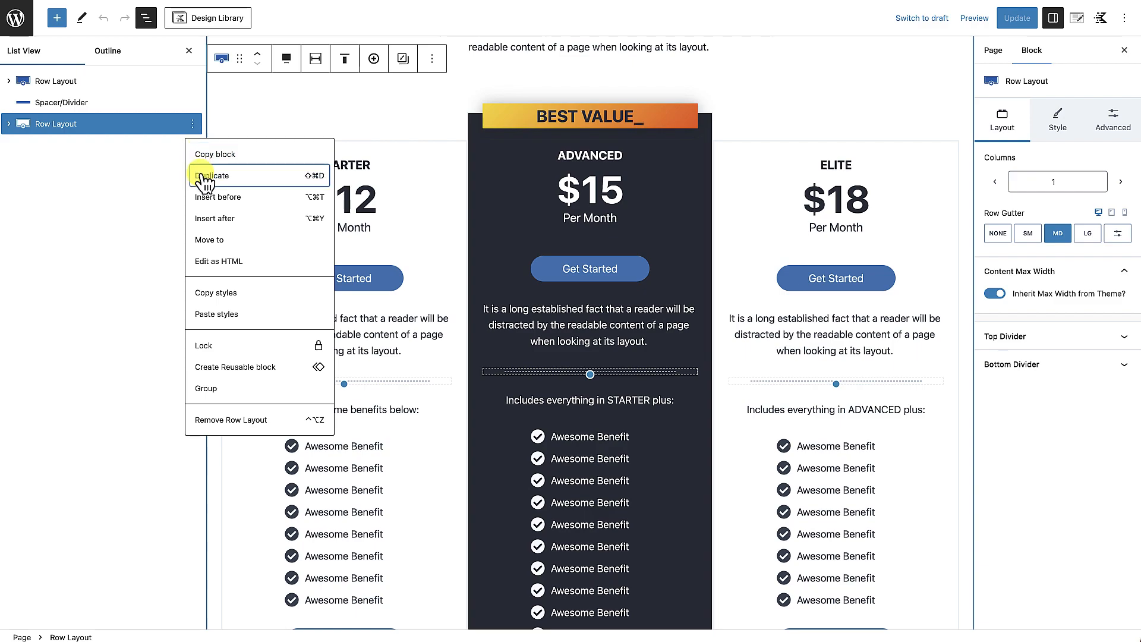
pyautogui.click(204, 177)
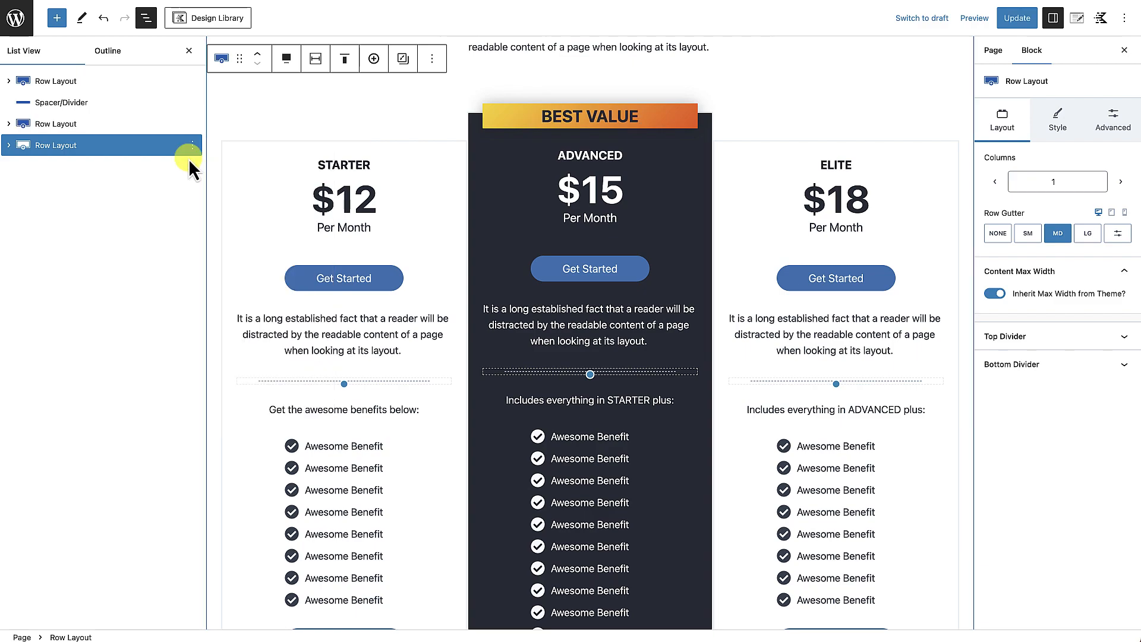
# Duplicate the spacer/divider block and move the copy between the second and third pricing table rows.
pyautogui.click(92, 110)
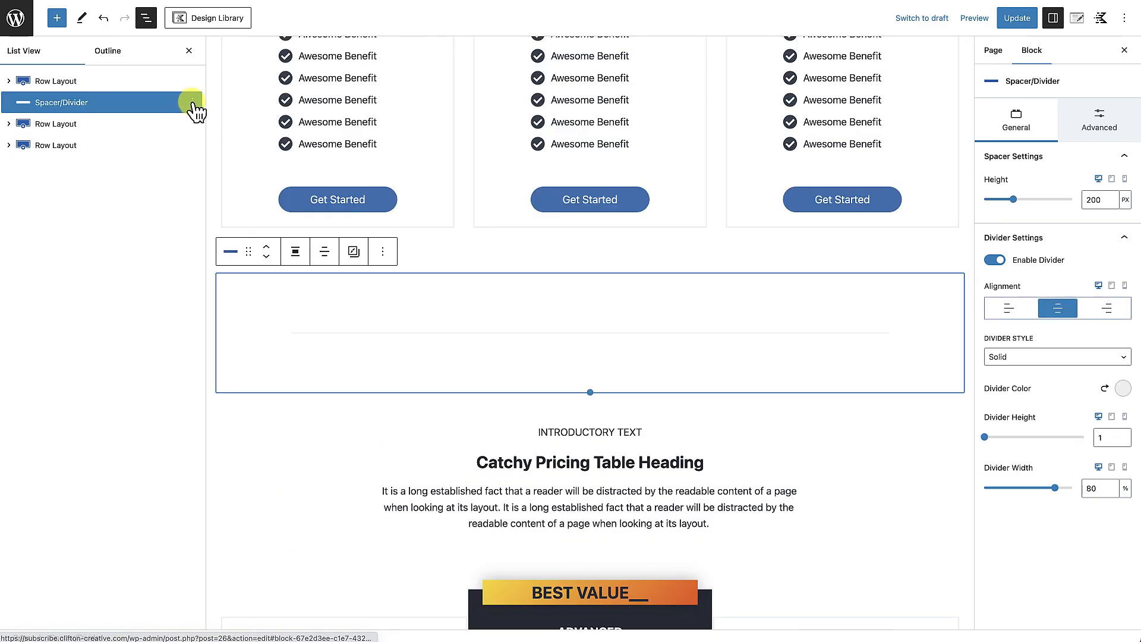
pyautogui.click(193, 102)
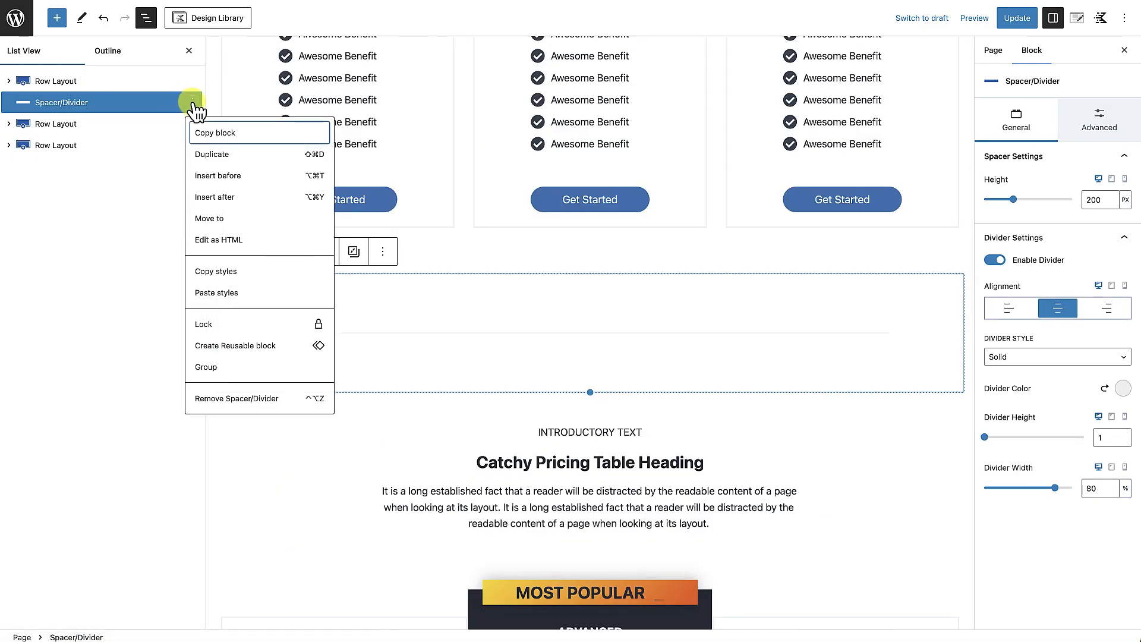
pyautogui.click(216, 155)
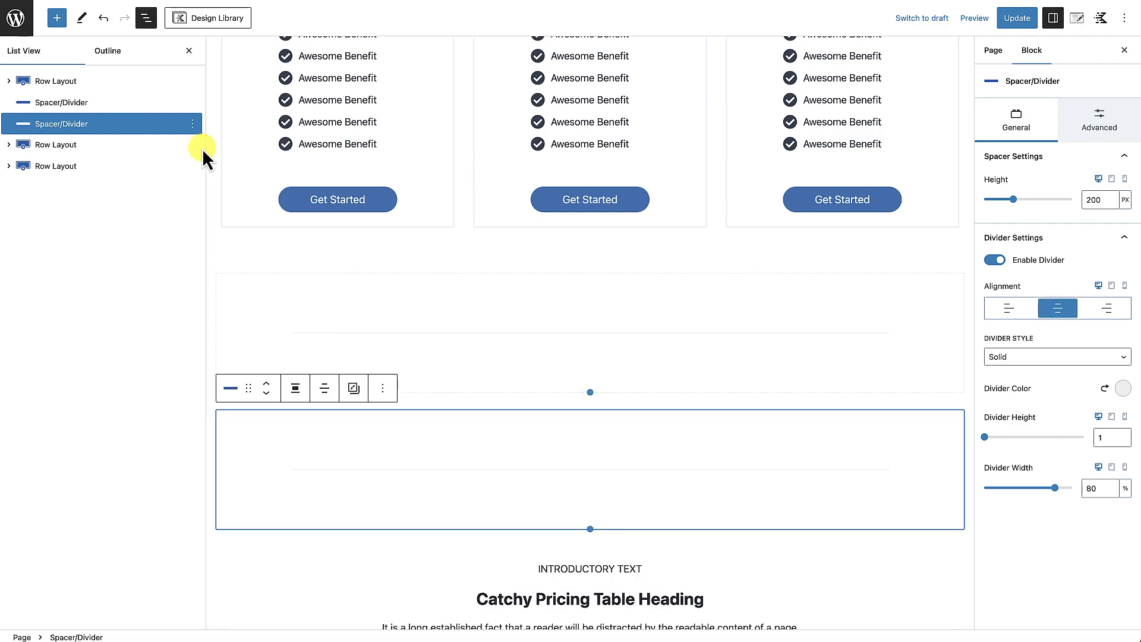
pyautogui.moveTo(99, 126)
pyautogui.mouseDown()
pyautogui.moveTo(96, 153)
pyautogui.moveTo(99, 134)
pyautogui.mouseUp()
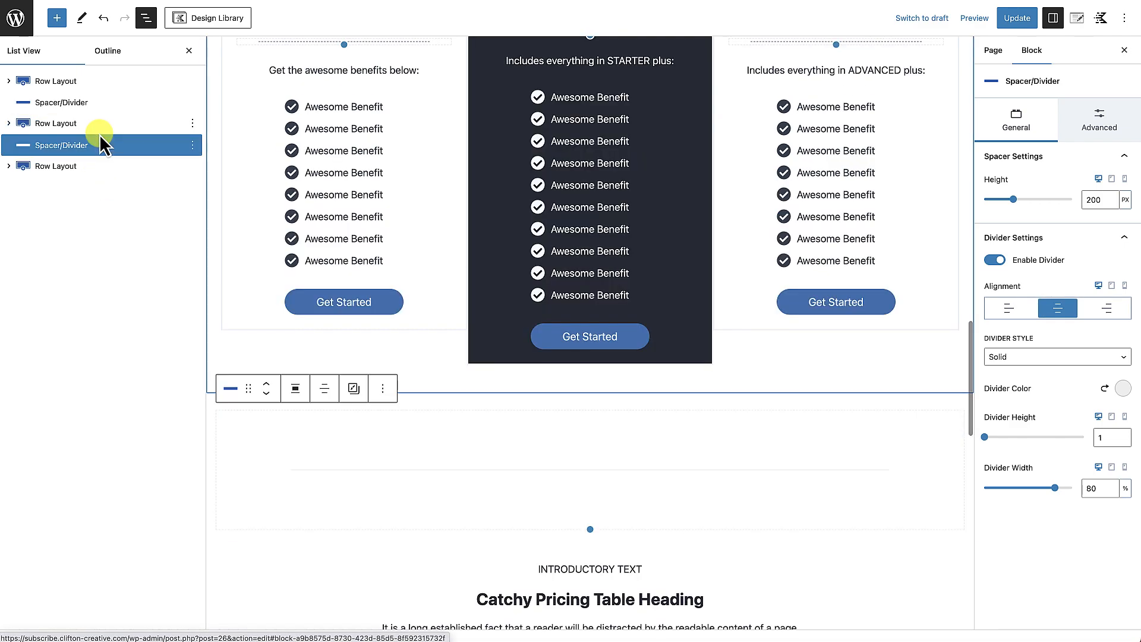
# Remove the gradient banner section from the ADVANCED column of the third pricing table.
pyautogui.scroll(-3, 376, 329)
pyautogui.scroll(2, 376, 329)
pyautogui.scroll(-8, 378, 324)
pyautogui.moveTo(399, 384)
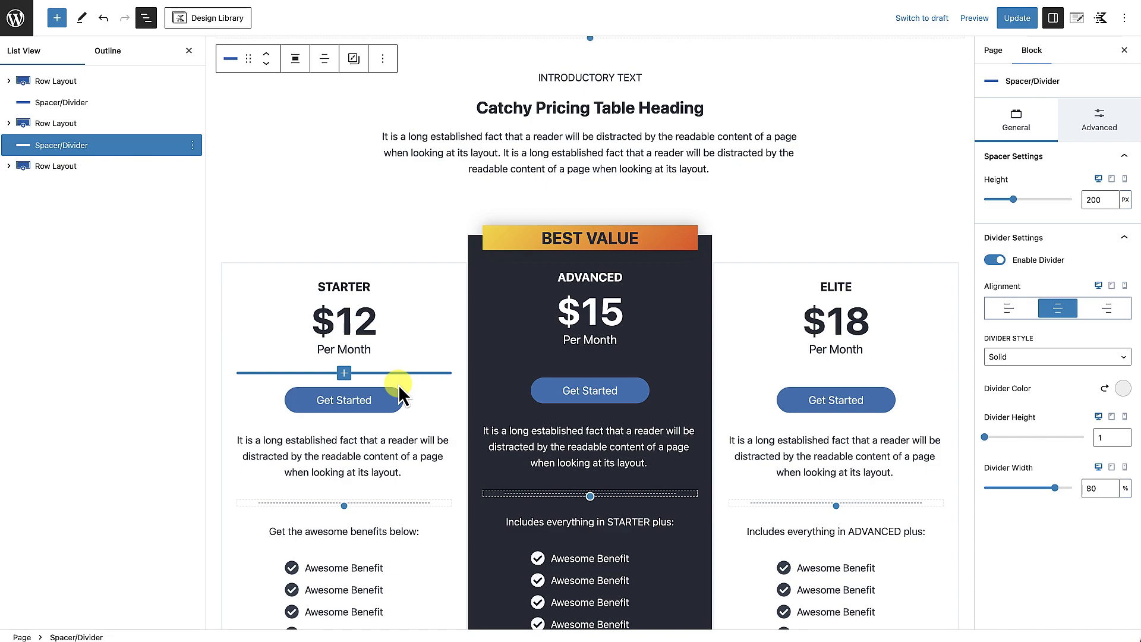
pyautogui.scroll(-1, 398, 384)
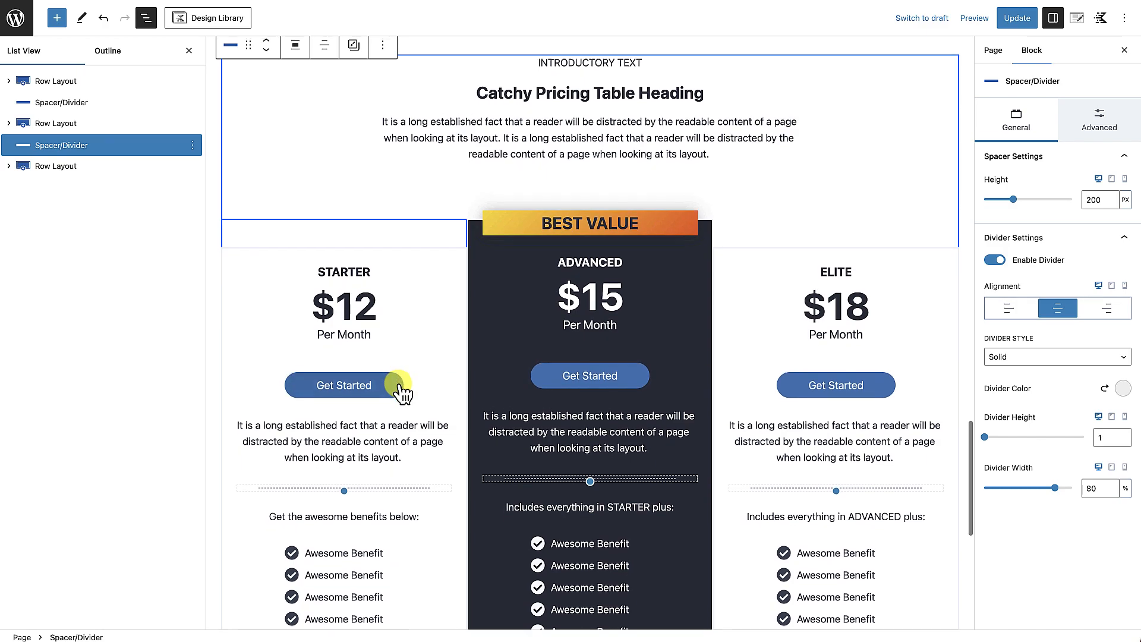
pyautogui.click(697, 209)
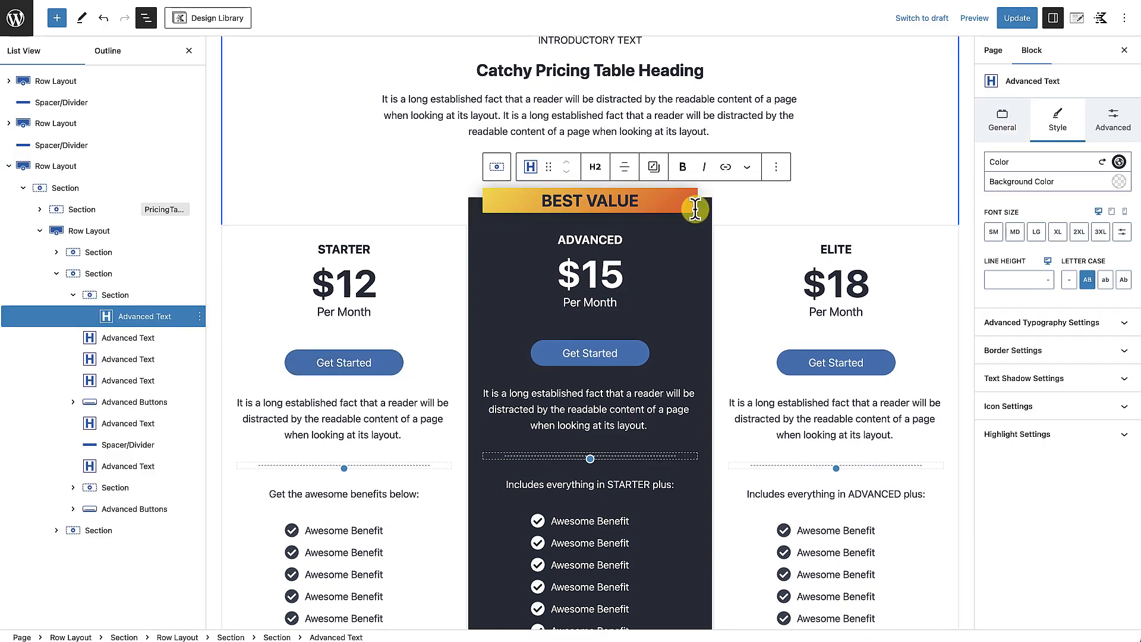
pyautogui.click(158, 293)
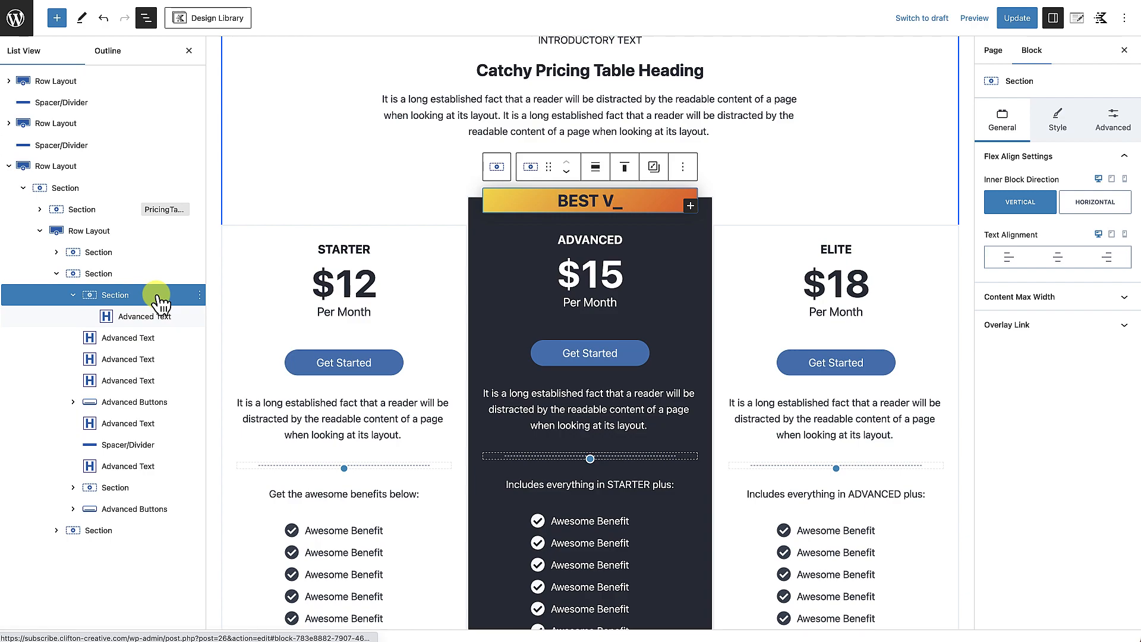
pyautogui.click(683, 166)
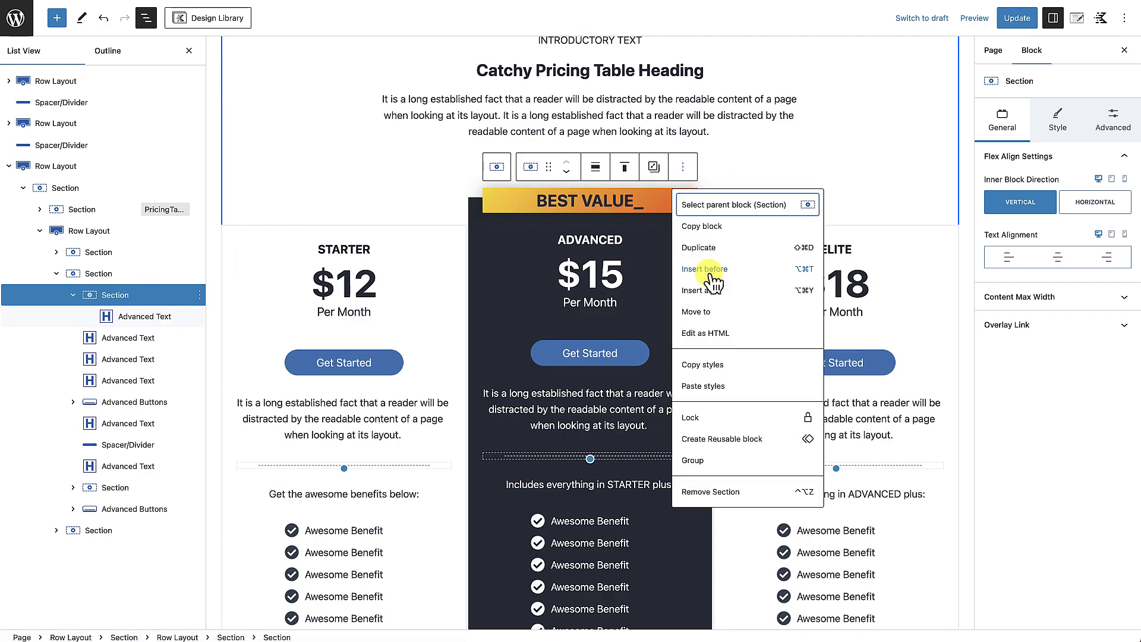
pyautogui.click(708, 494)
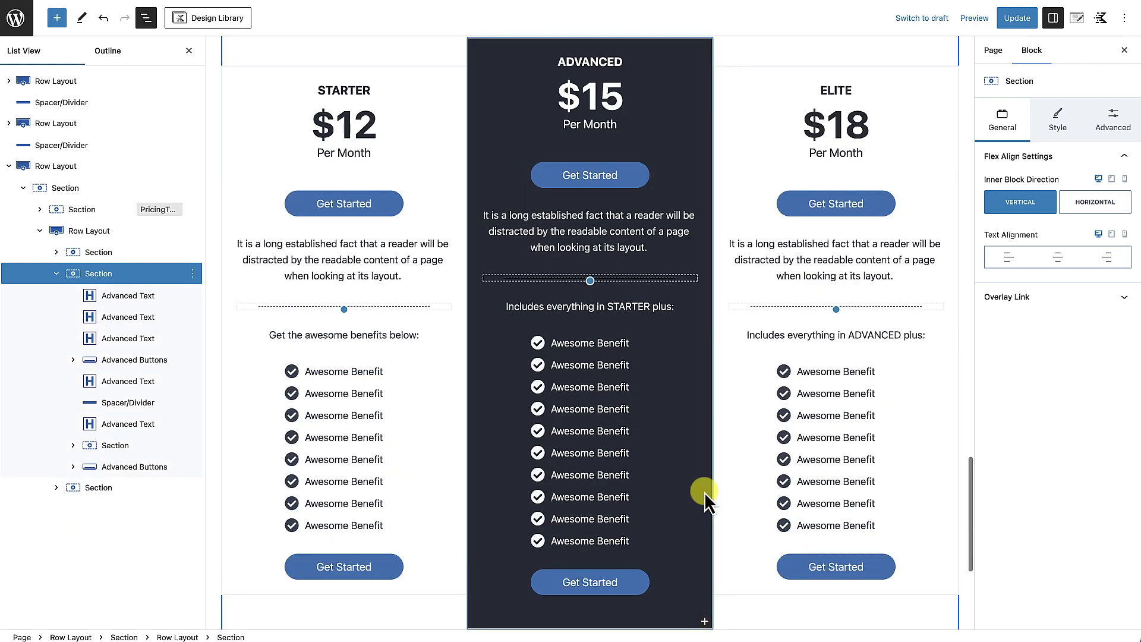
# Insert an Icon block directly below the ADVANCED heading in the dark column of the third pricing table.
pyautogui.scroll(2, 655, 454)
pyautogui.scroll(1, 655, 455)
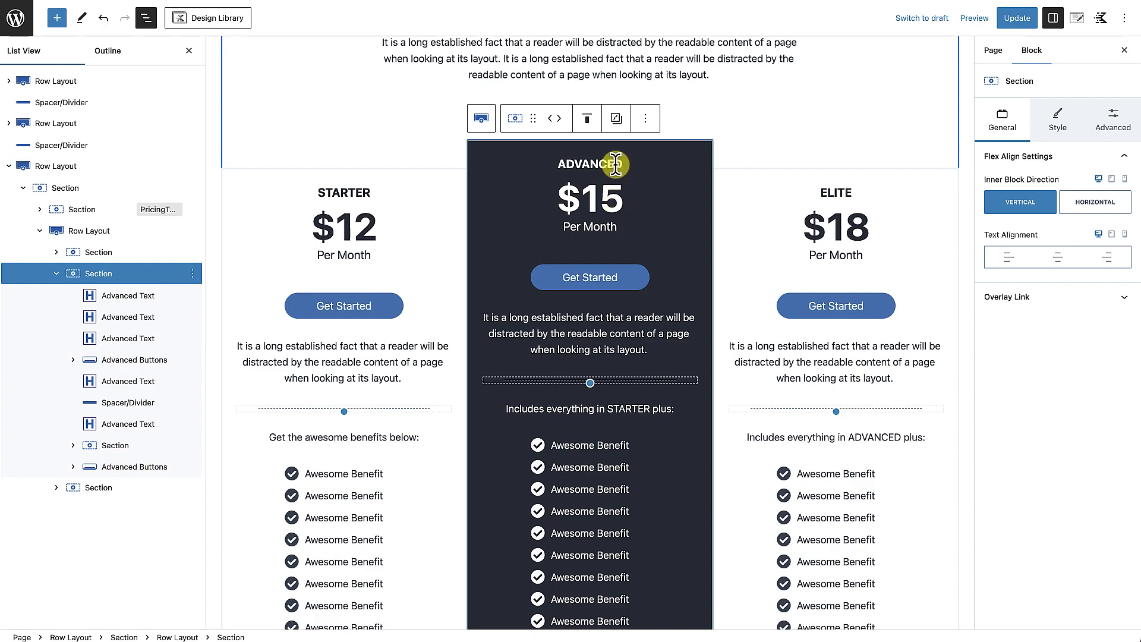
pyautogui.click(590, 164)
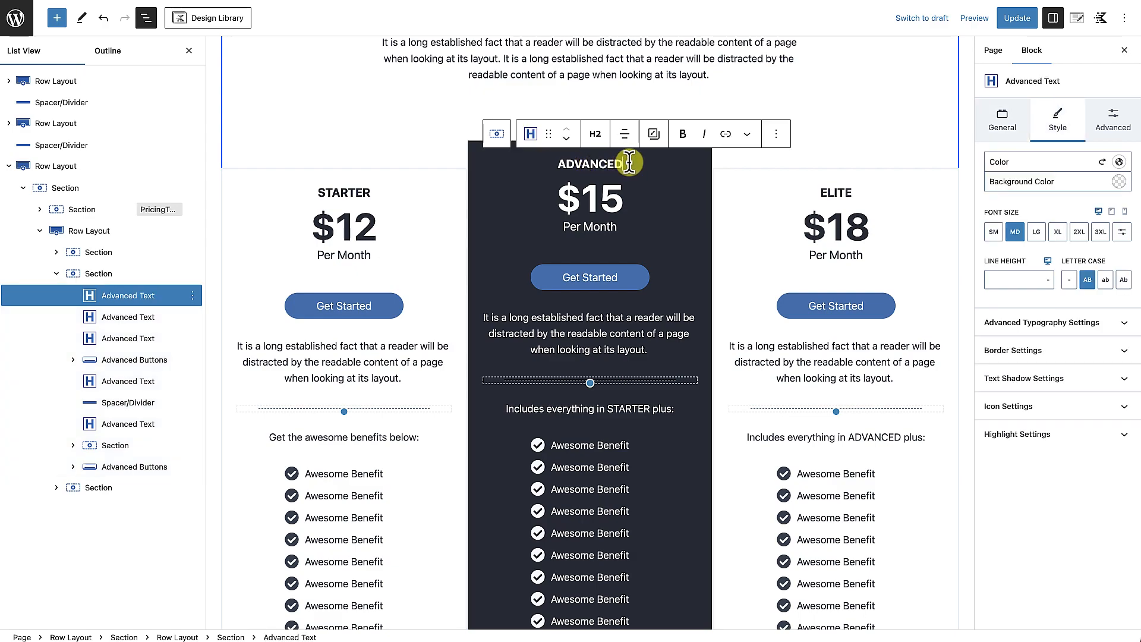
pyautogui.press('Return')
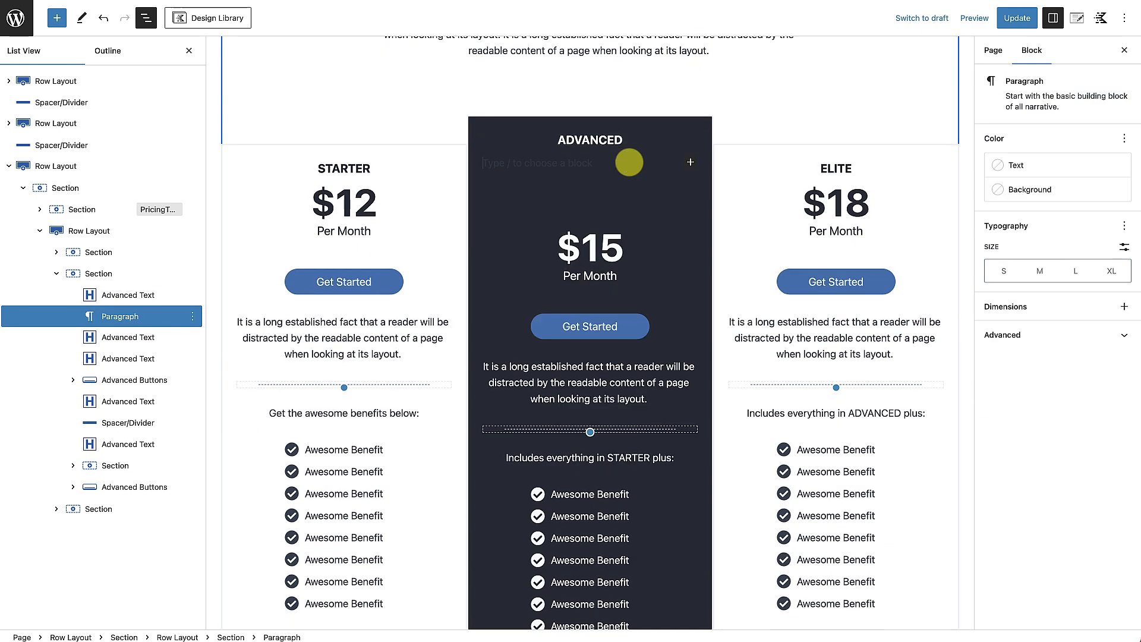
pyautogui.write('/')
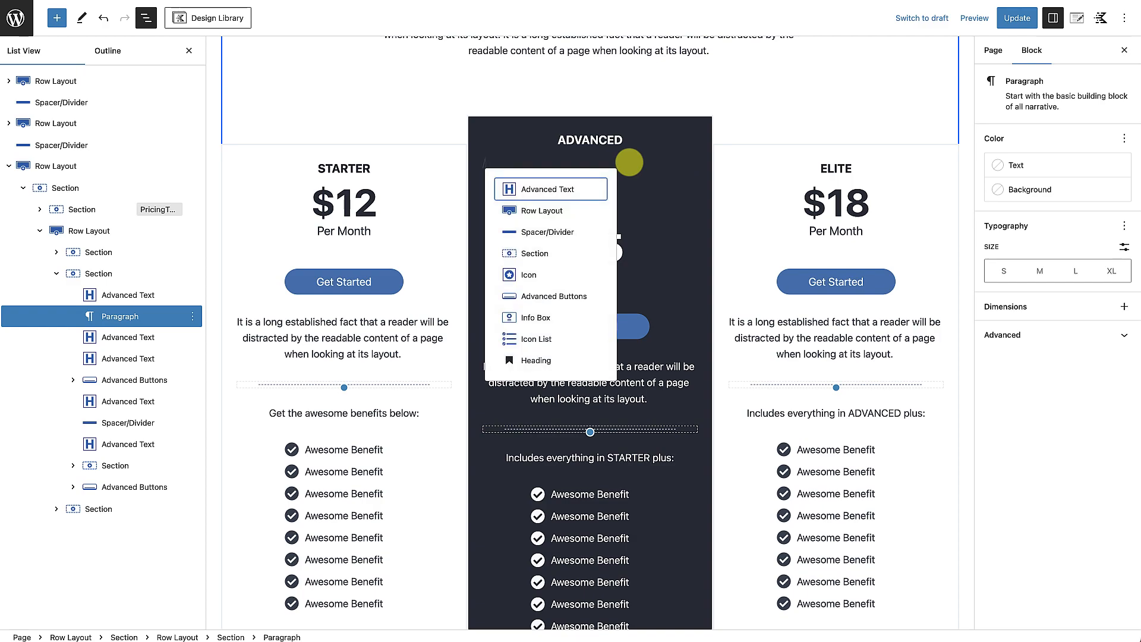
pyautogui.write('icon')
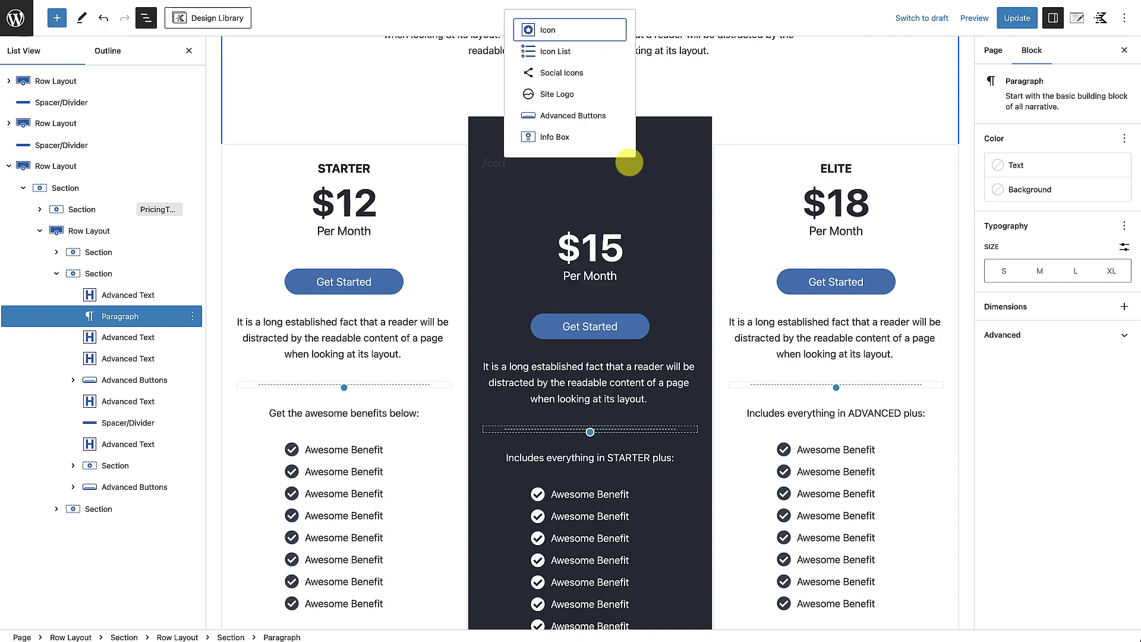
pyautogui.click(557, 31)
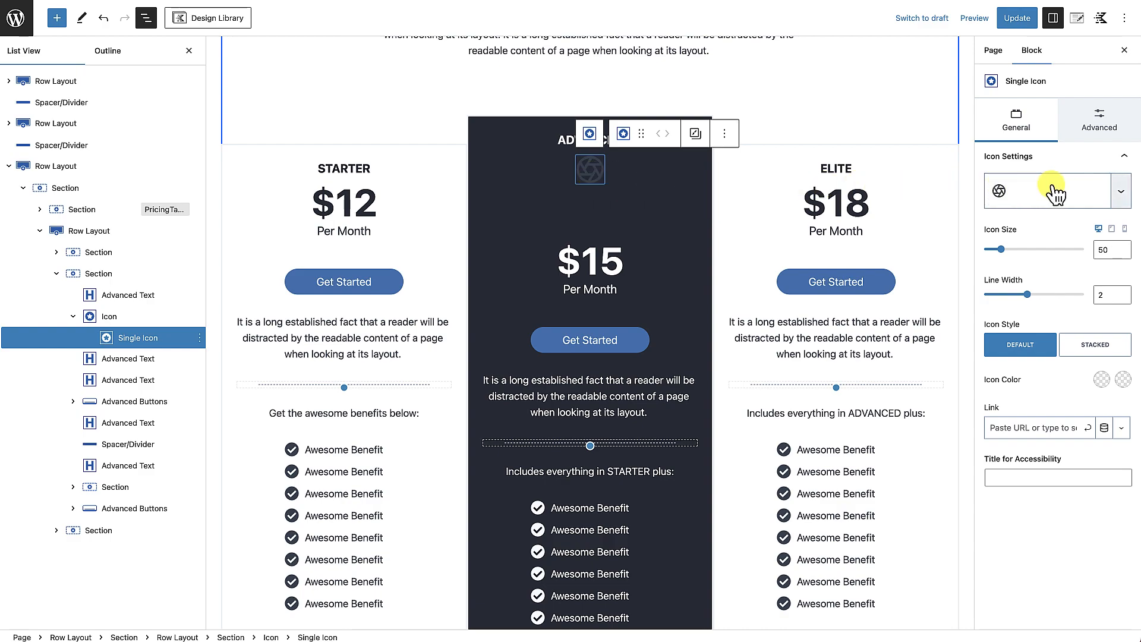
# Search the icon library for "fire" and apply the third solid icon, the split flame, to the new icon.
pyautogui.click(1122, 191)
pyautogui.click(1122, 191)
pyautogui.click(1122, 192)
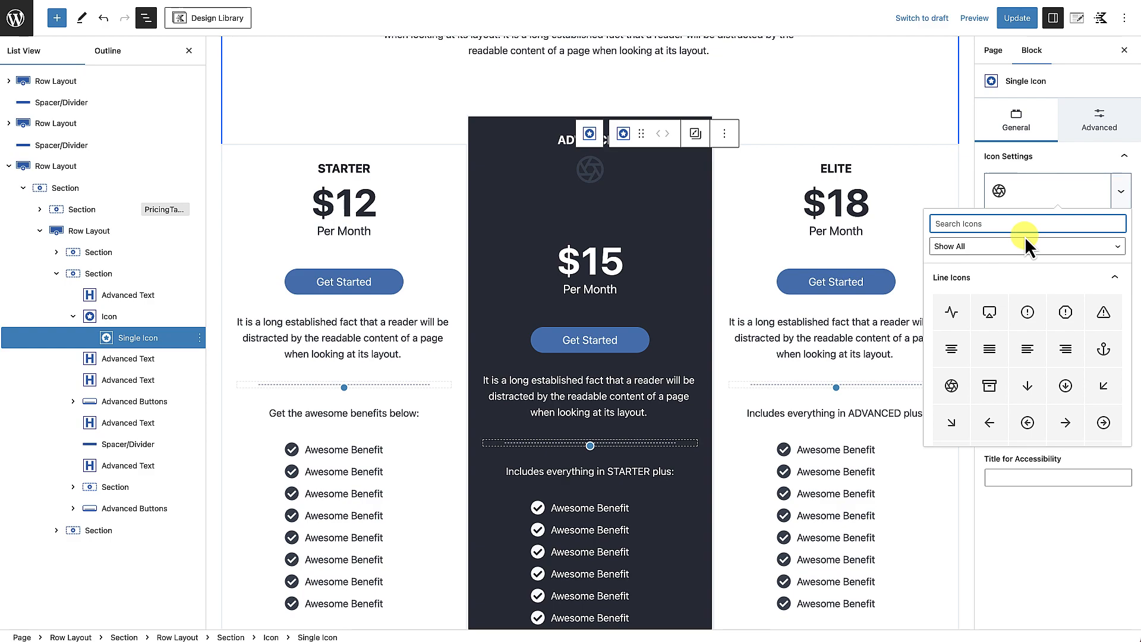
pyautogui.write('fire')
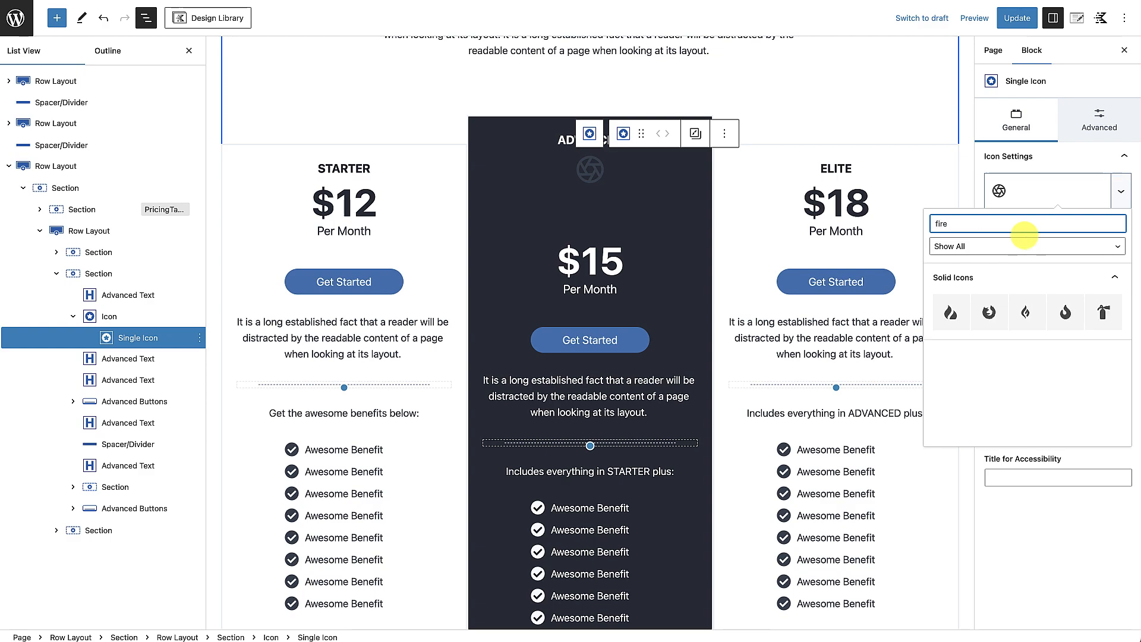
pyautogui.click(1025, 314)
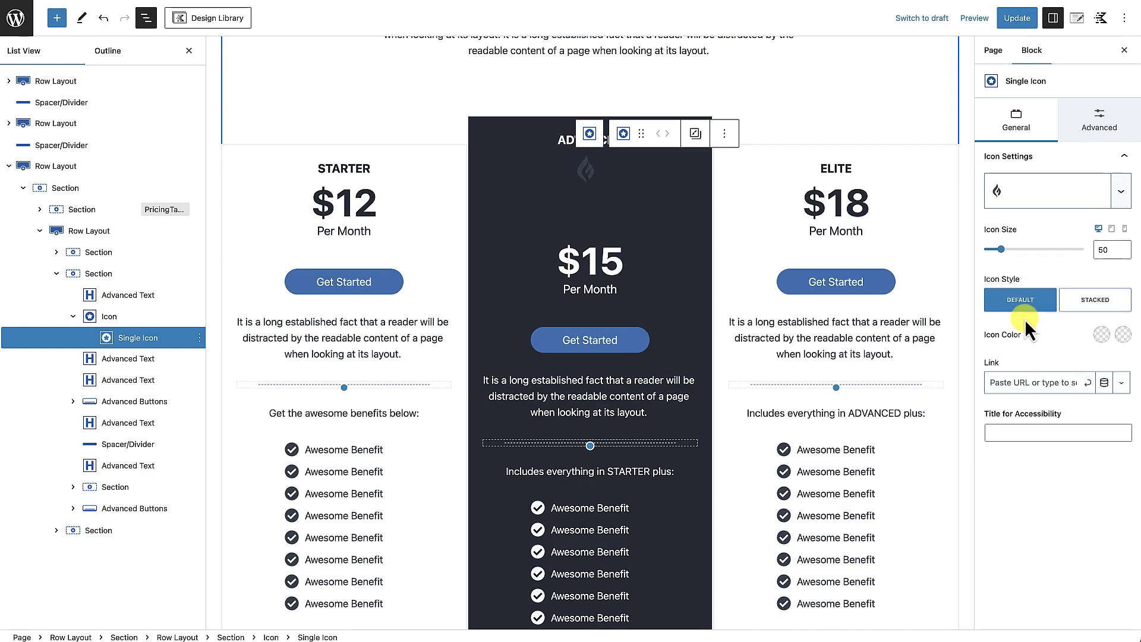
# Set the flame icon's color to the yellow-orange FFBC00.
pyautogui.click(1101, 336)
pyautogui.click(944, 244)
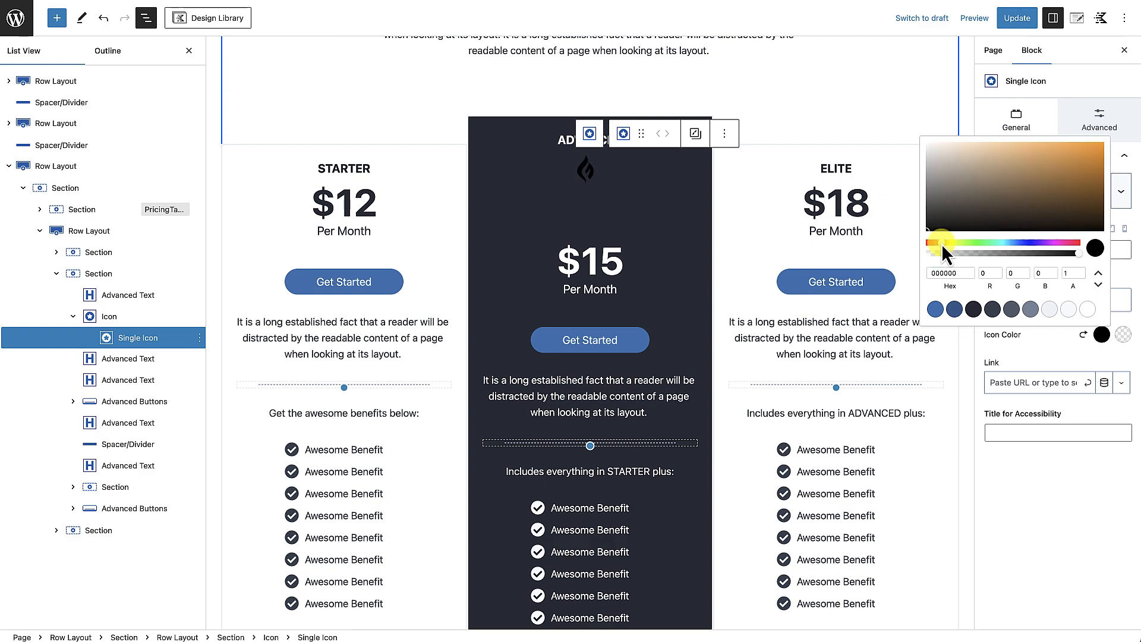
pyautogui.moveTo(1089, 163); pyautogui.dragTo(1112, 148)
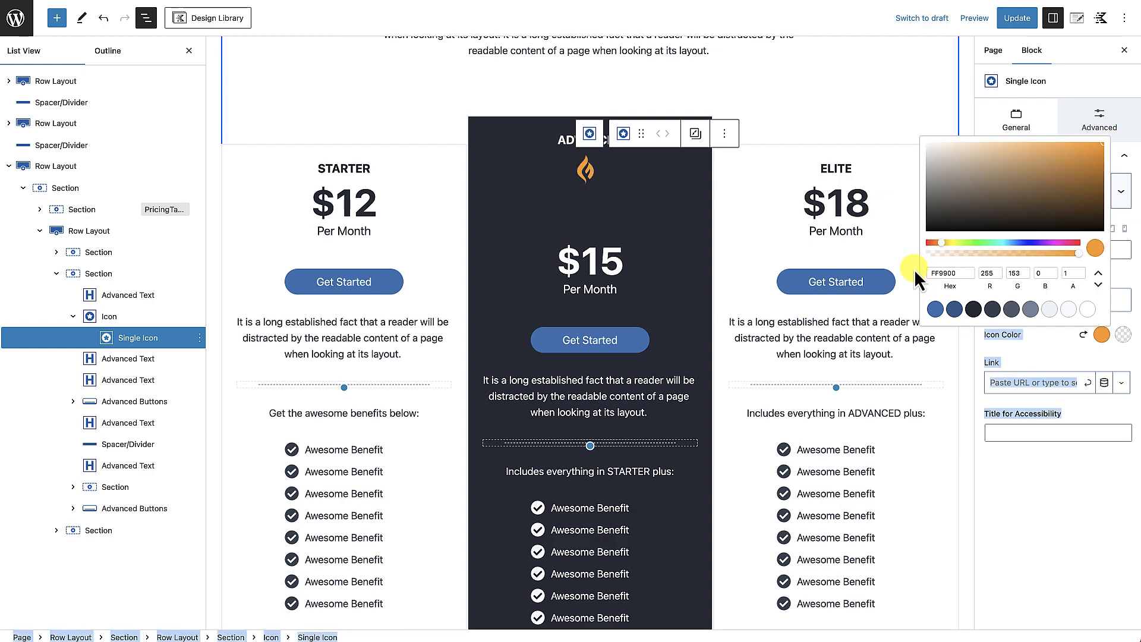
pyautogui.click(941, 243)
pyautogui.moveTo(945, 244); pyautogui.dragTo(946, 243)
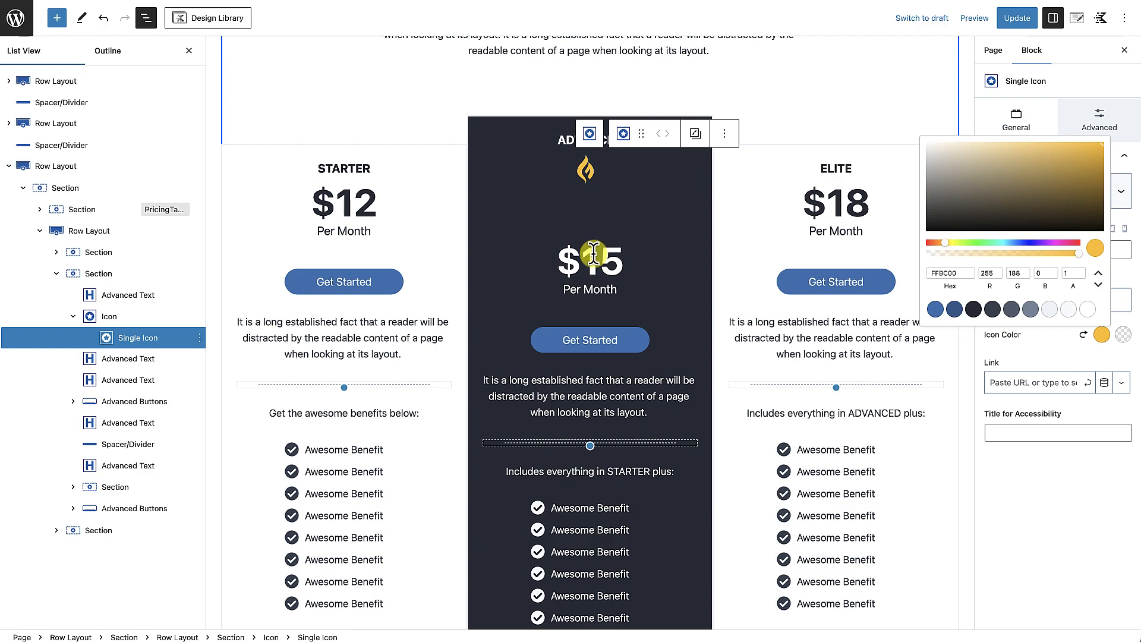
# Compare the settings of the outer Icon block with those of the Single Icon nested inside it.
pyautogui.click(616, 176)
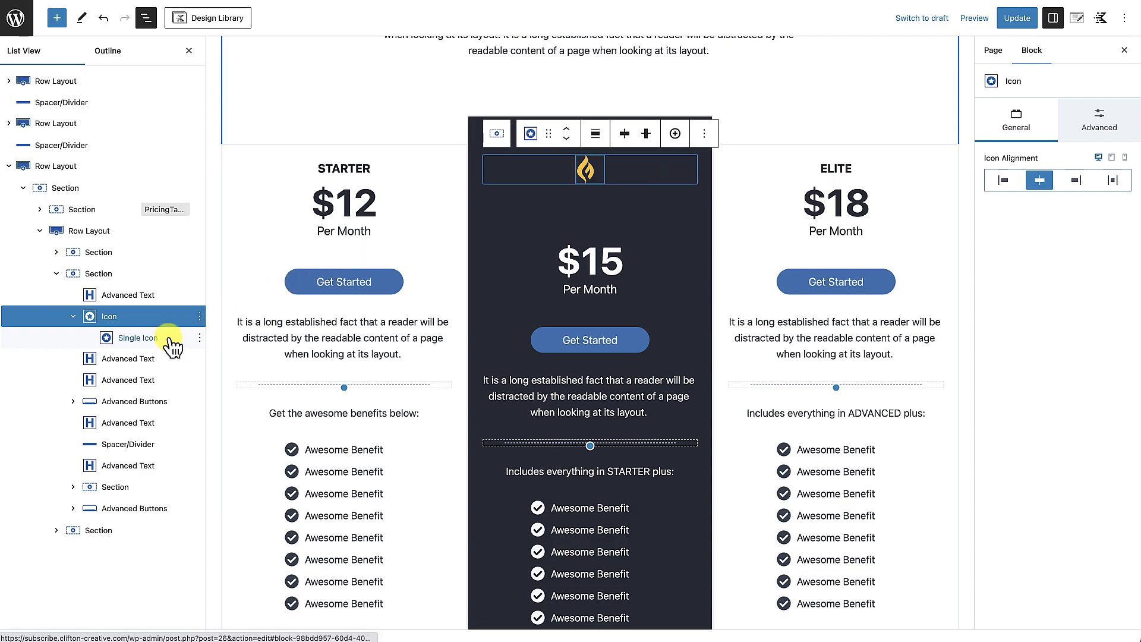
pyautogui.click(143, 344)
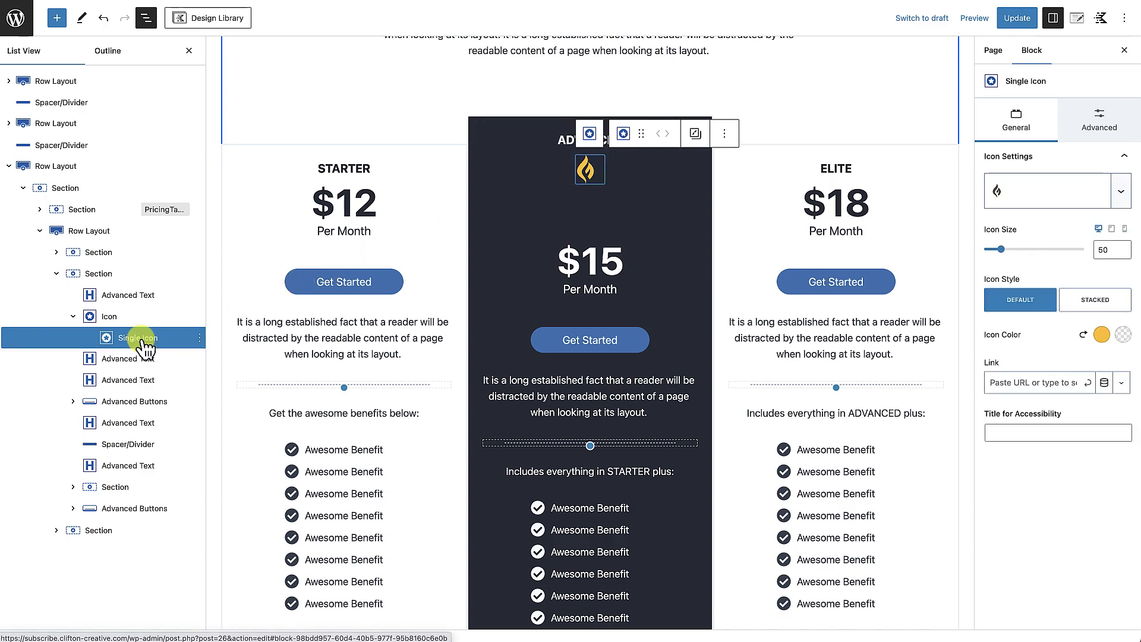
pyautogui.click(142, 326)
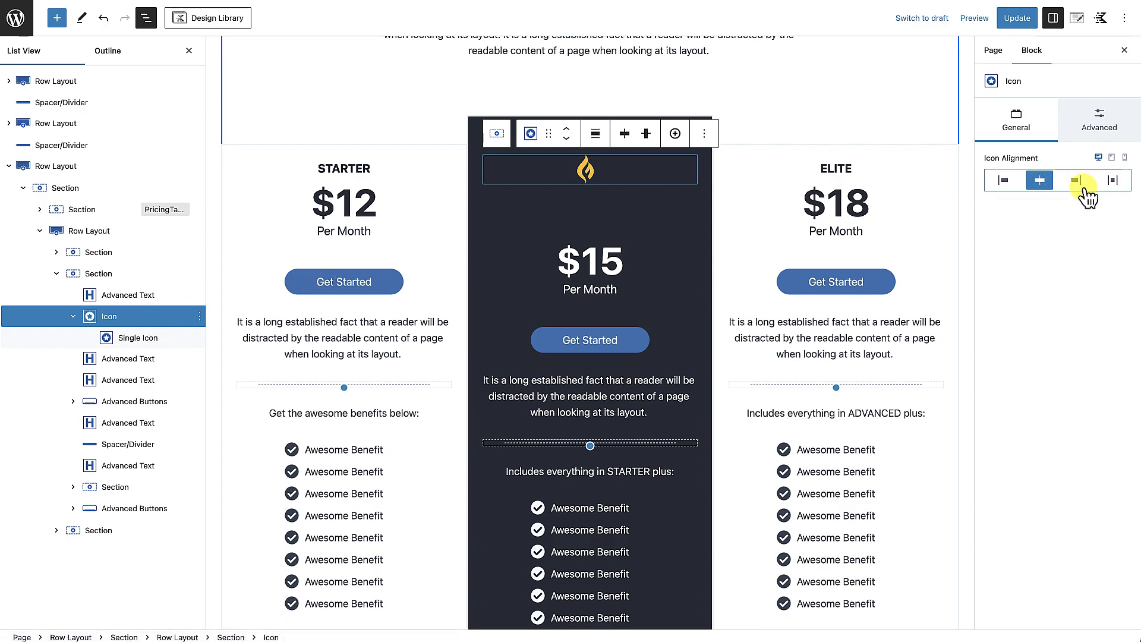
pyautogui.click(162, 343)
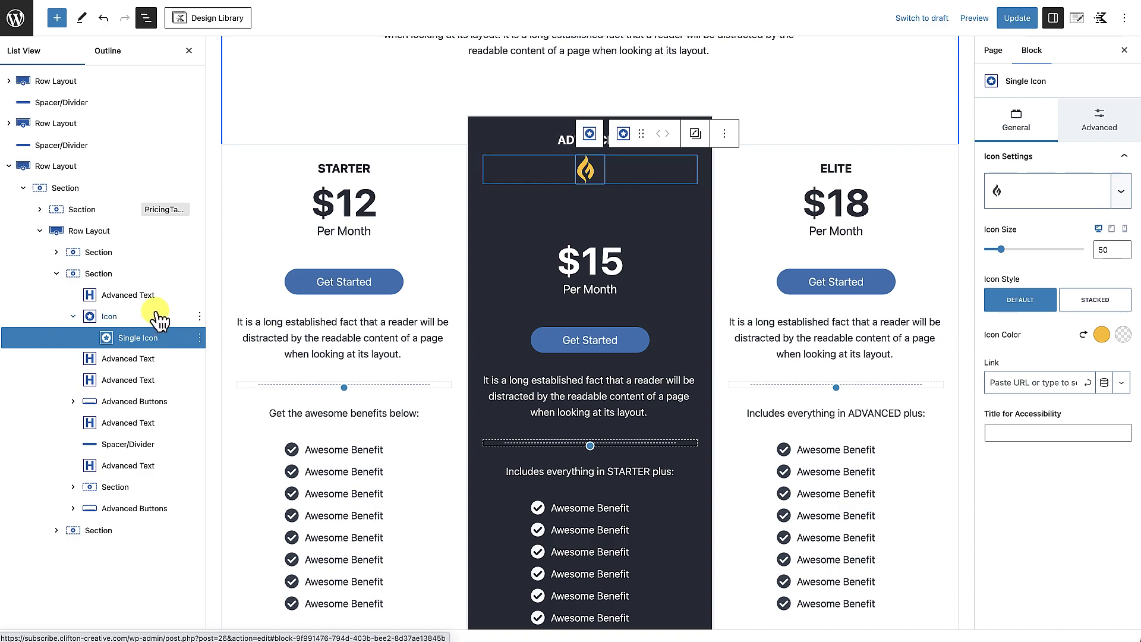
pyautogui.click(158, 321)
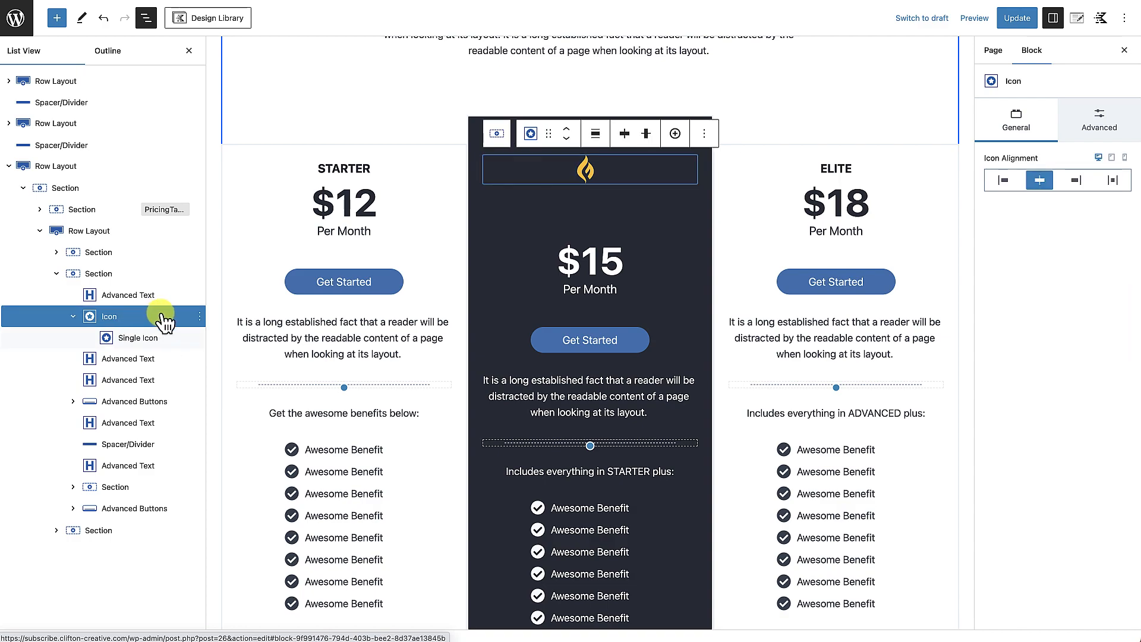
pyautogui.click(591, 170)
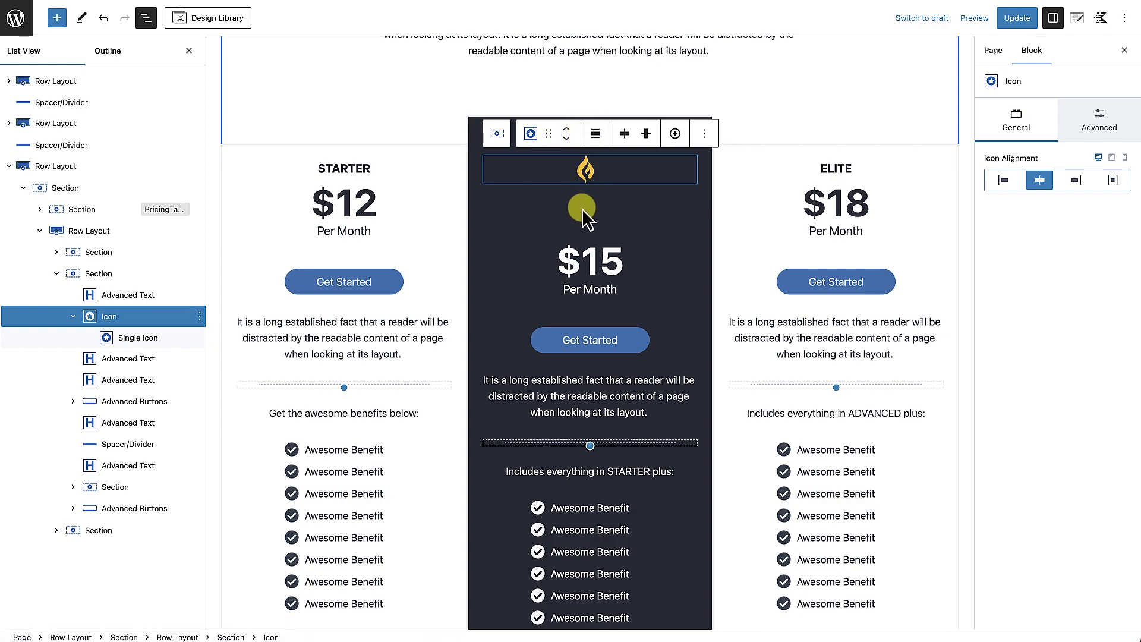
pyautogui.click(583, 177)
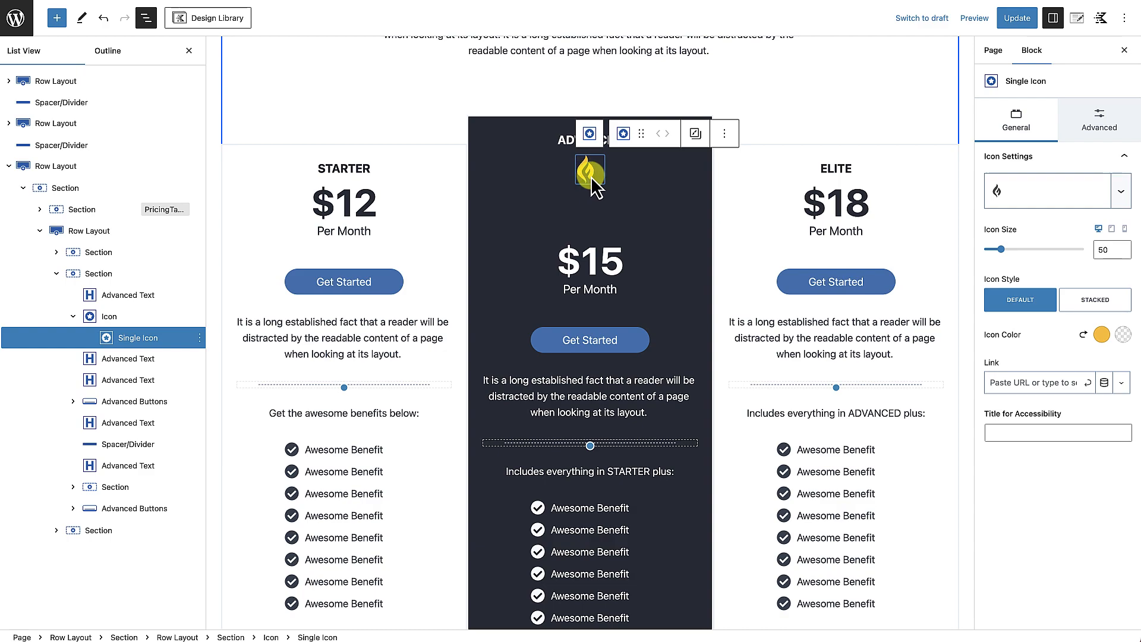
# Right-align the flame icon within the ADVANCED column and set its size to 150.
pyautogui.click(636, 175)
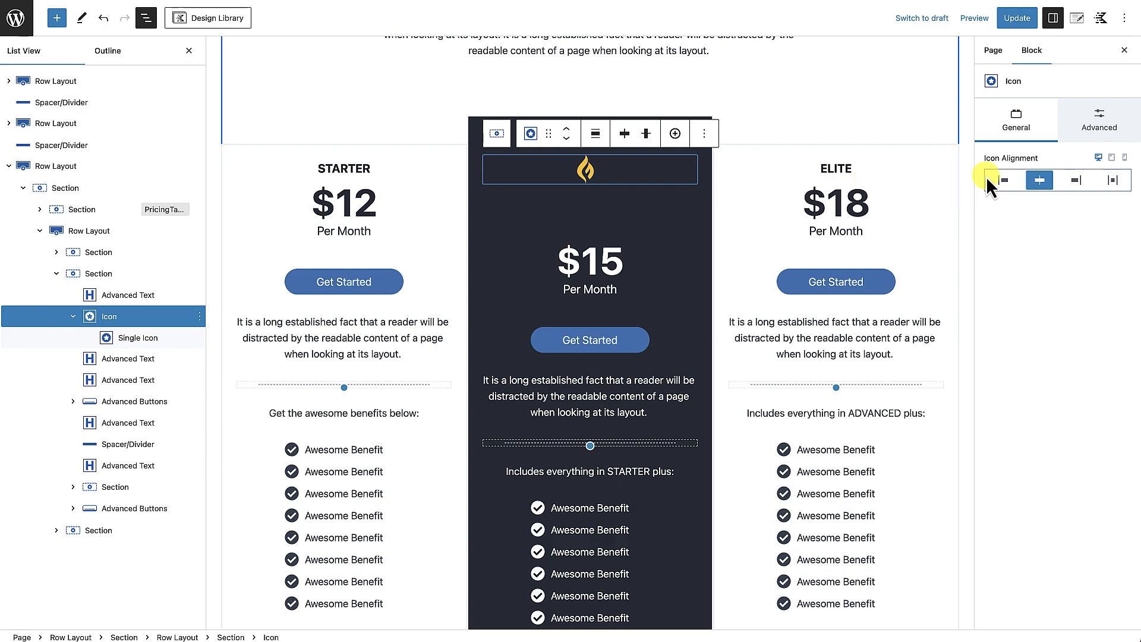
pyautogui.click(1080, 189)
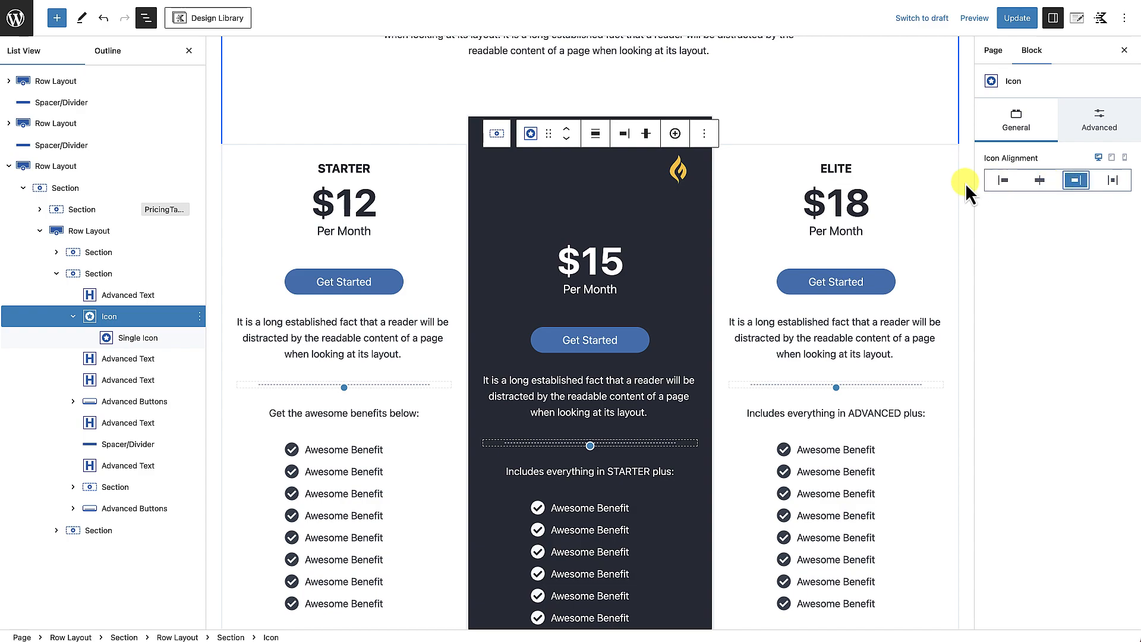
pyautogui.click(684, 178)
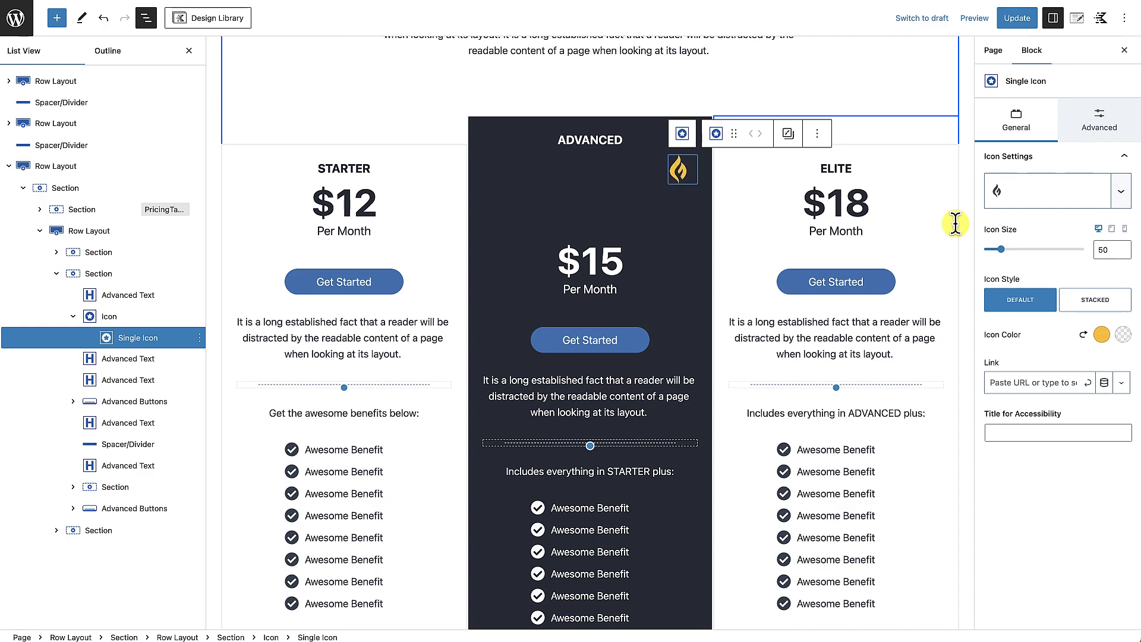
pyautogui.click(1096, 249)
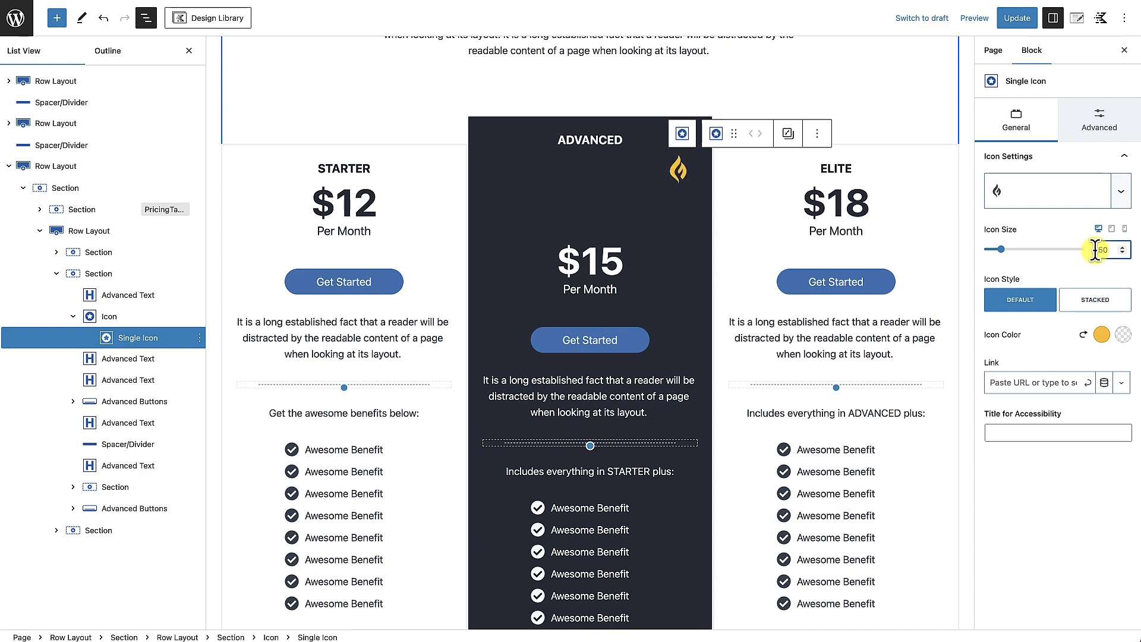
pyautogui.write('1')
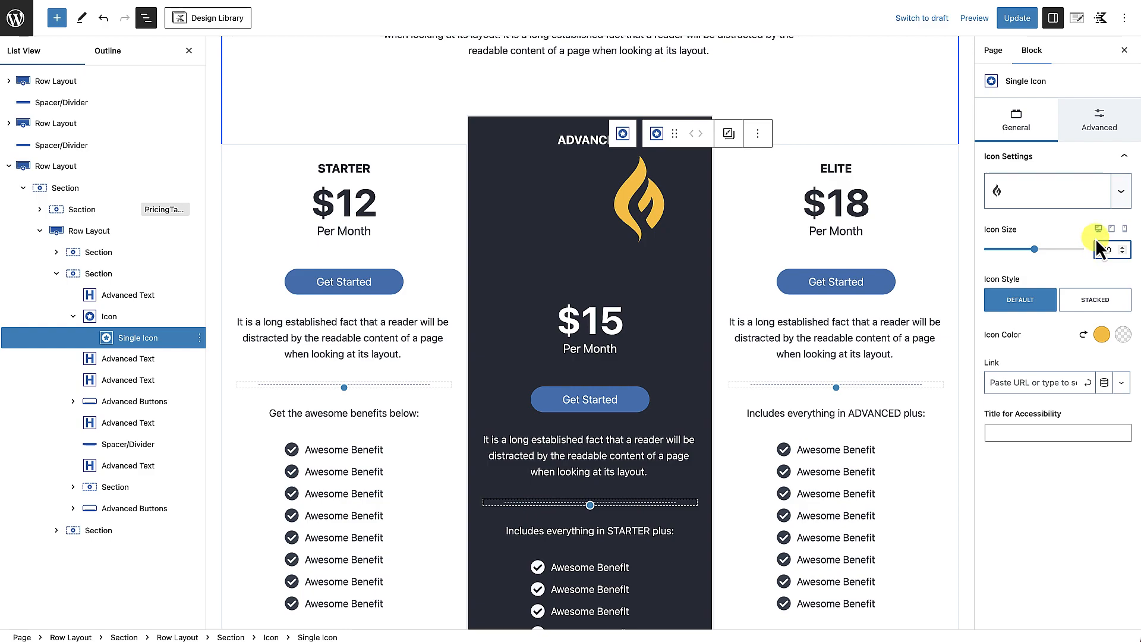
# Give the flame icon custom margins of -50 px top, -60 px right and -150 px bottom.
pyautogui.click(1097, 127)
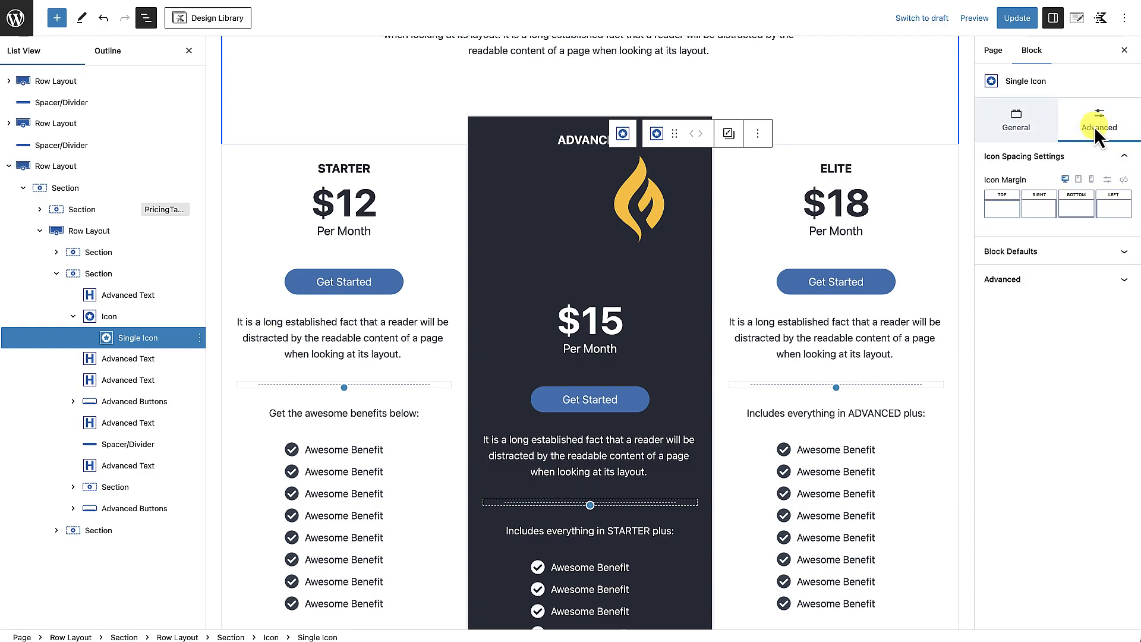
pyautogui.click(1002, 209)
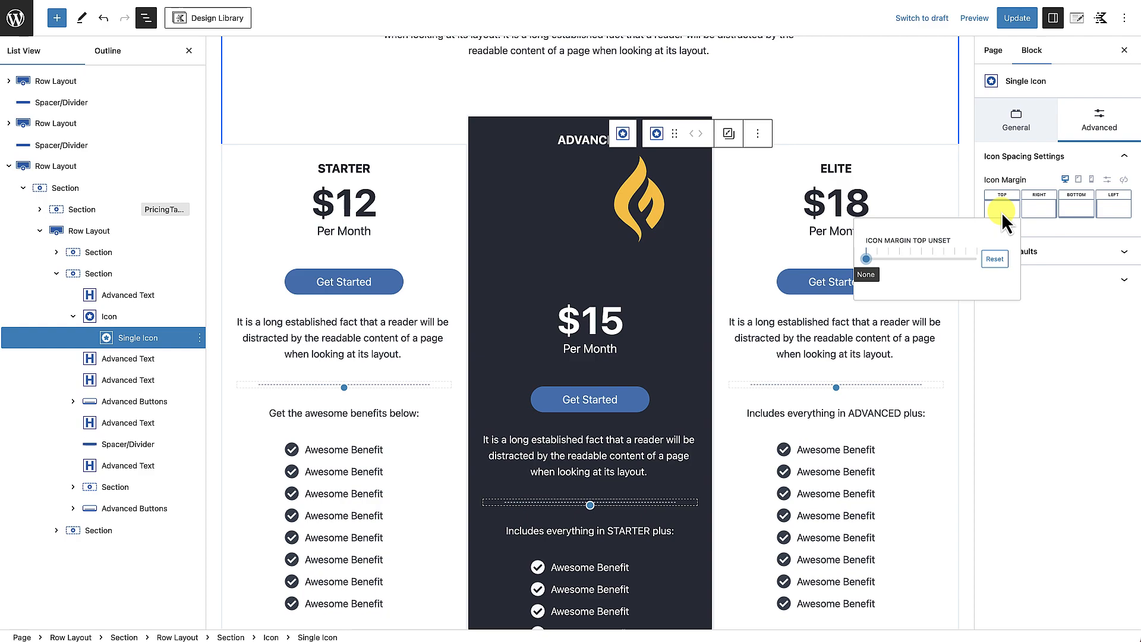
pyautogui.click(1108, 181)
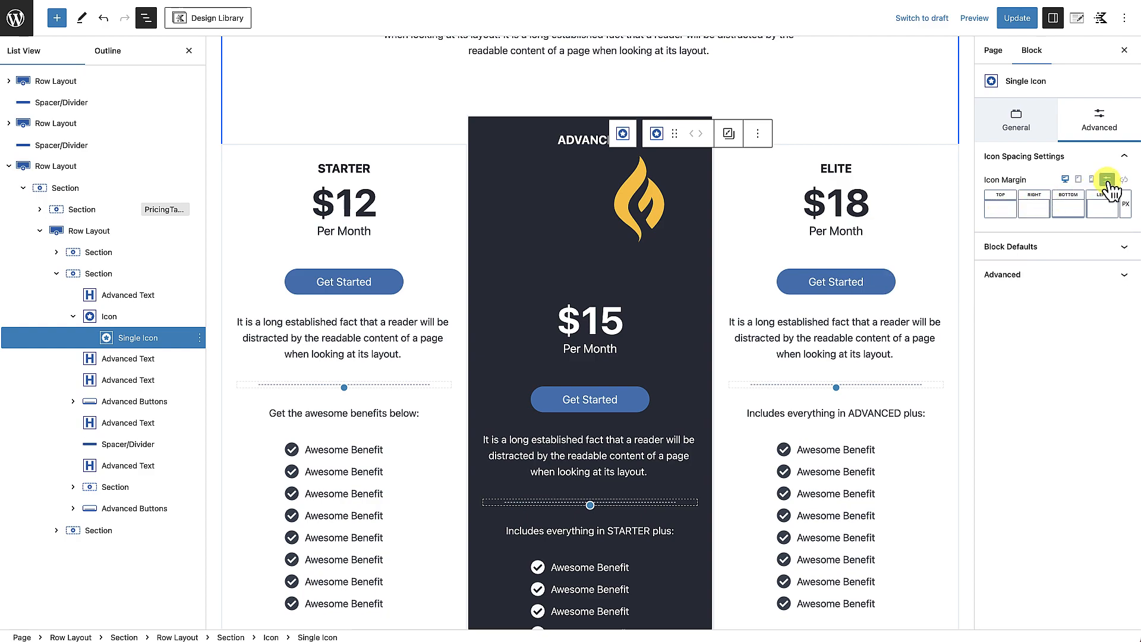
pyautogui.click(998, 210)
pyautogui.write('-50')
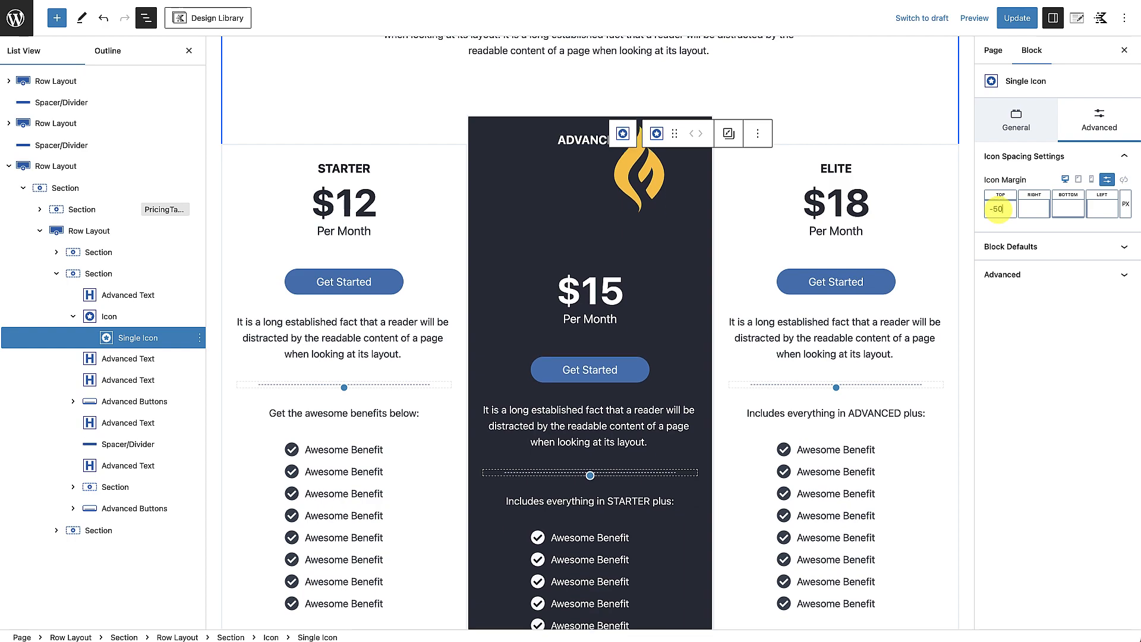
pyautogui.click(1028, 208)
pyautogui.write('-60')
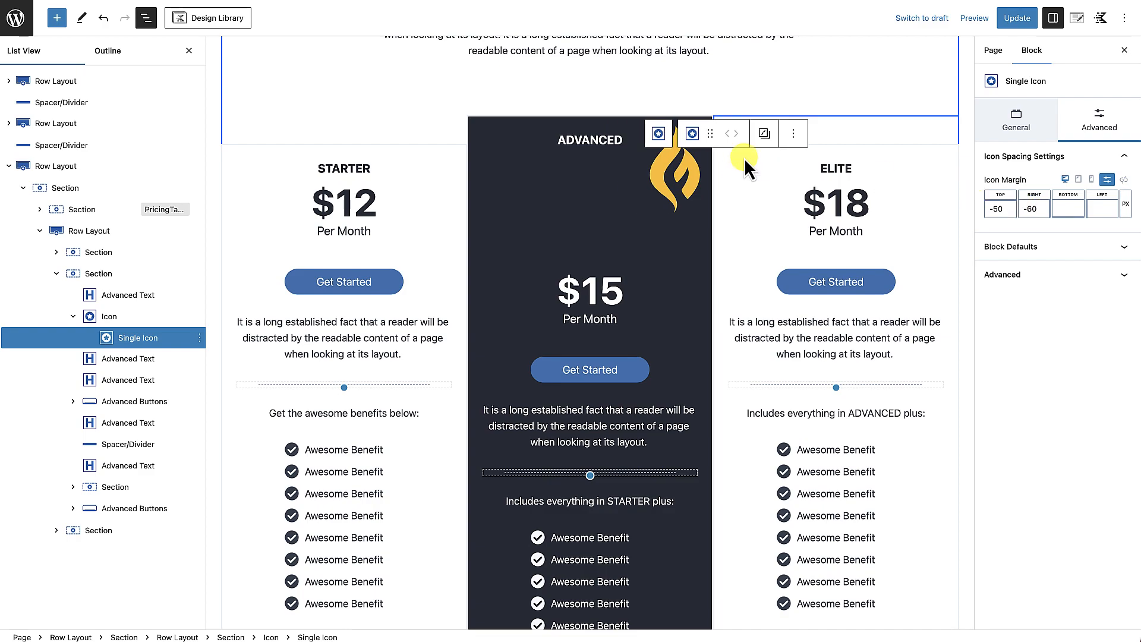
pyautogui.click(1059, 209)
pyautogui.write('-150')
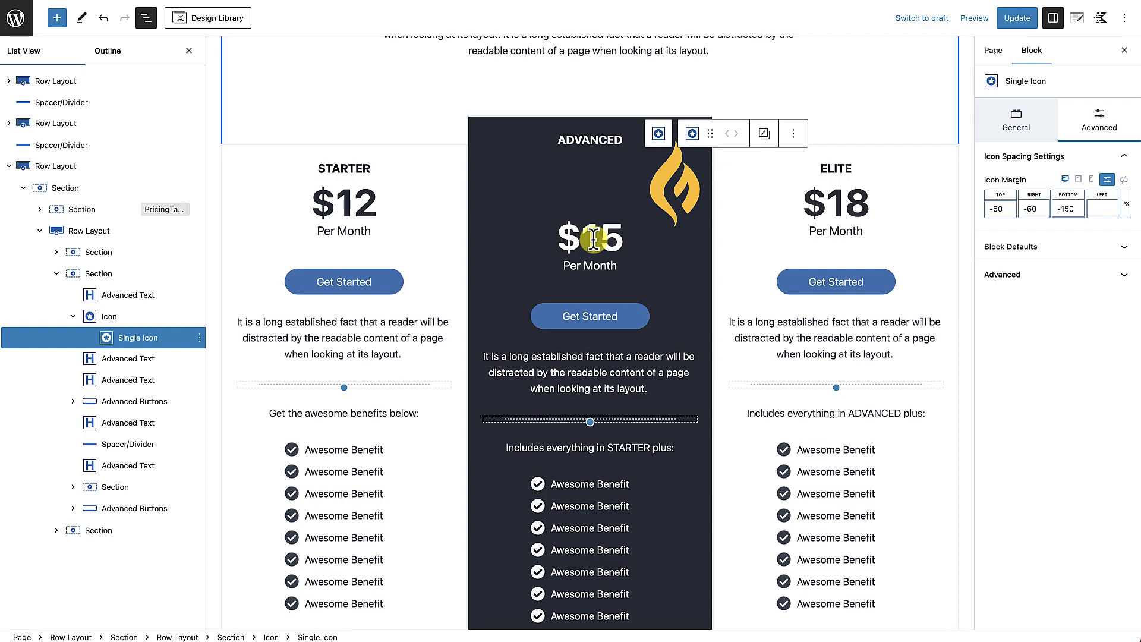
# Set the top margin of the $15 price text in the ADVANCED column to XXS.
pyautogui.moveTo(594, 212)
pyautogui.click(598, 236)
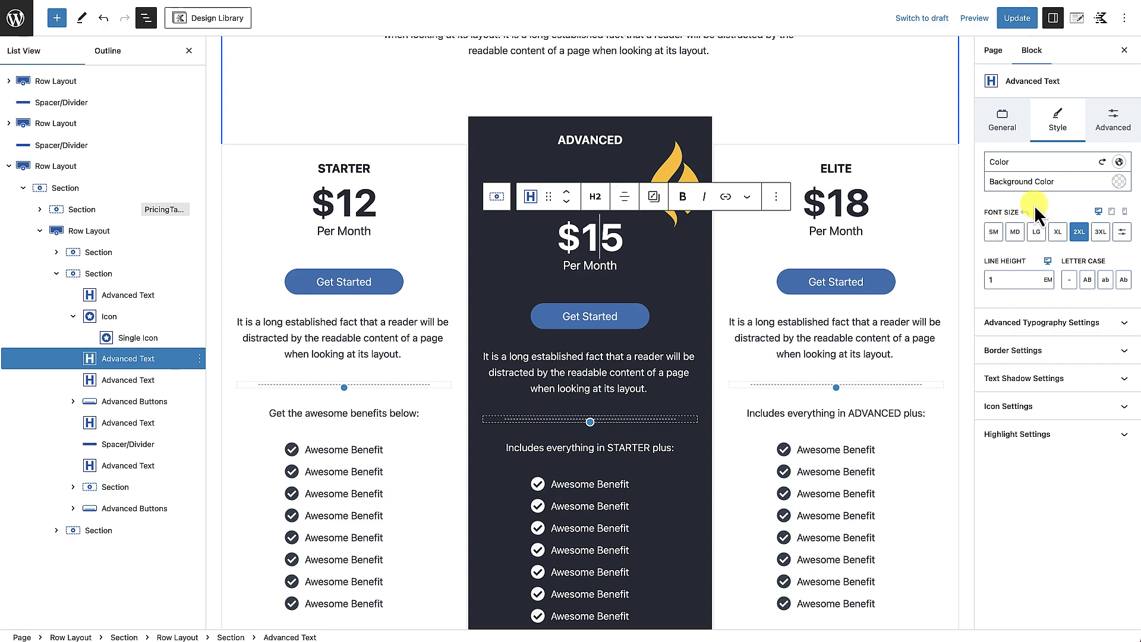
pyautogui.click(1111, 127)
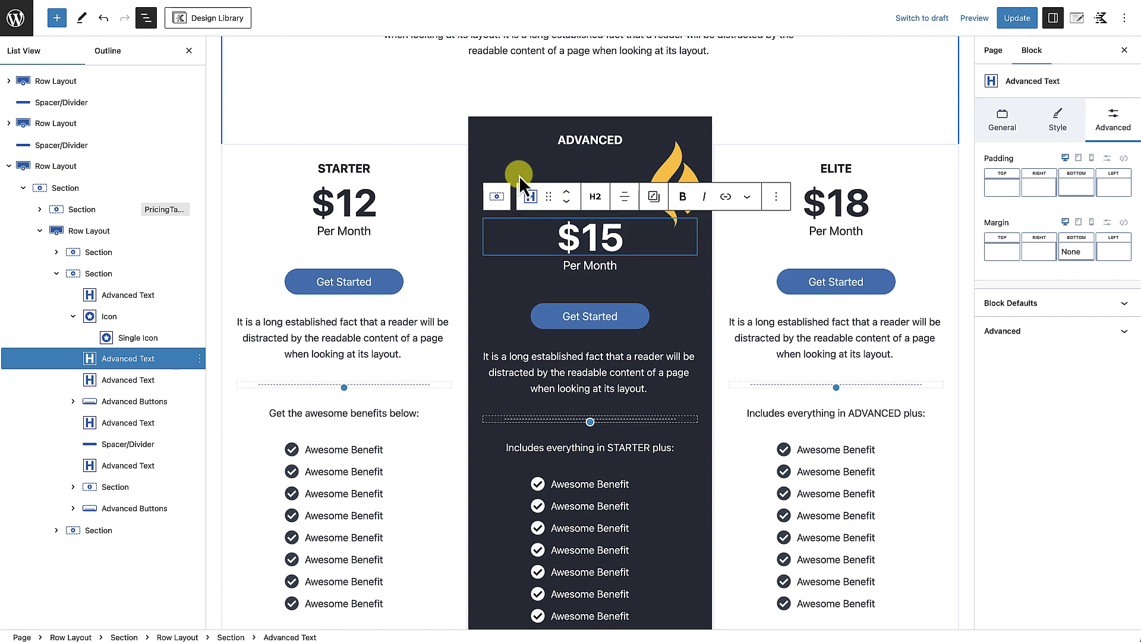
pyautogui.click(1008, 259)
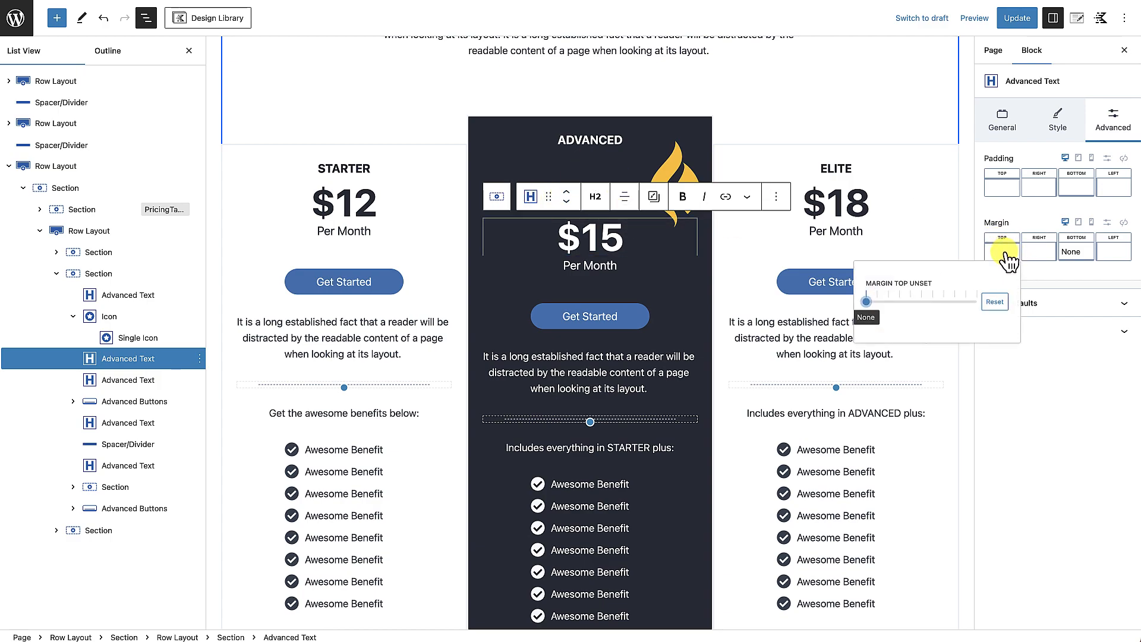
pyautogui.moveTo(866, 300)
pyautogui.mouseDown()
pyautogui.moveTo(932, 307)
pyautogui.moveTo(862, 306)
pyautogui.moveTo(891, 304)
pyautogui.moveTo(878, 306)
pyautogui.mouseUp()
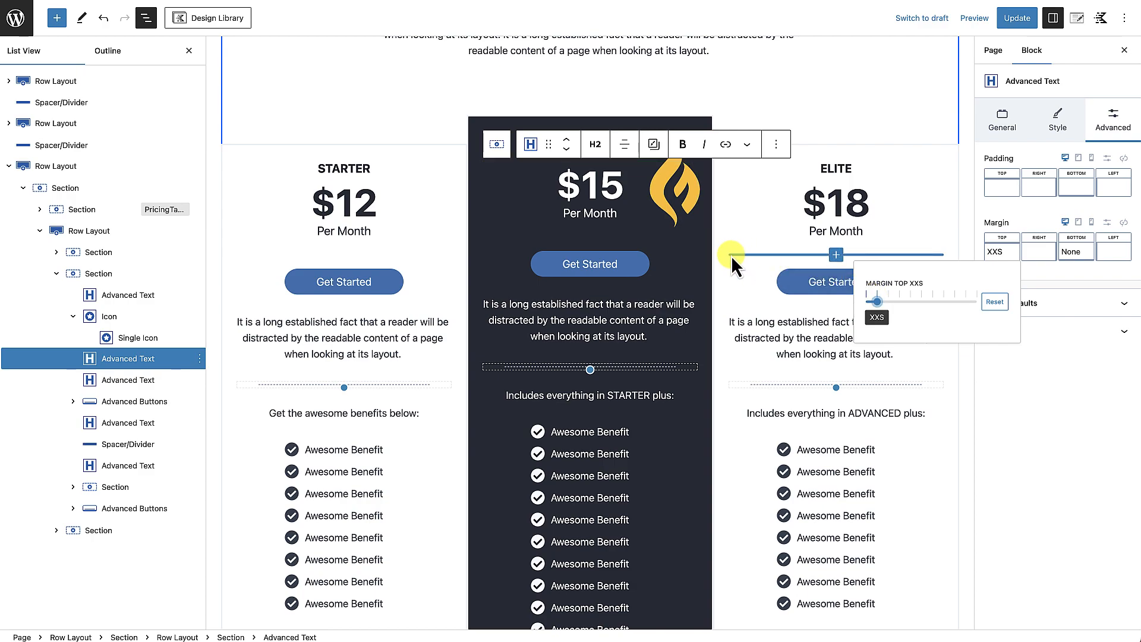
pyautogui.click(890, 82)
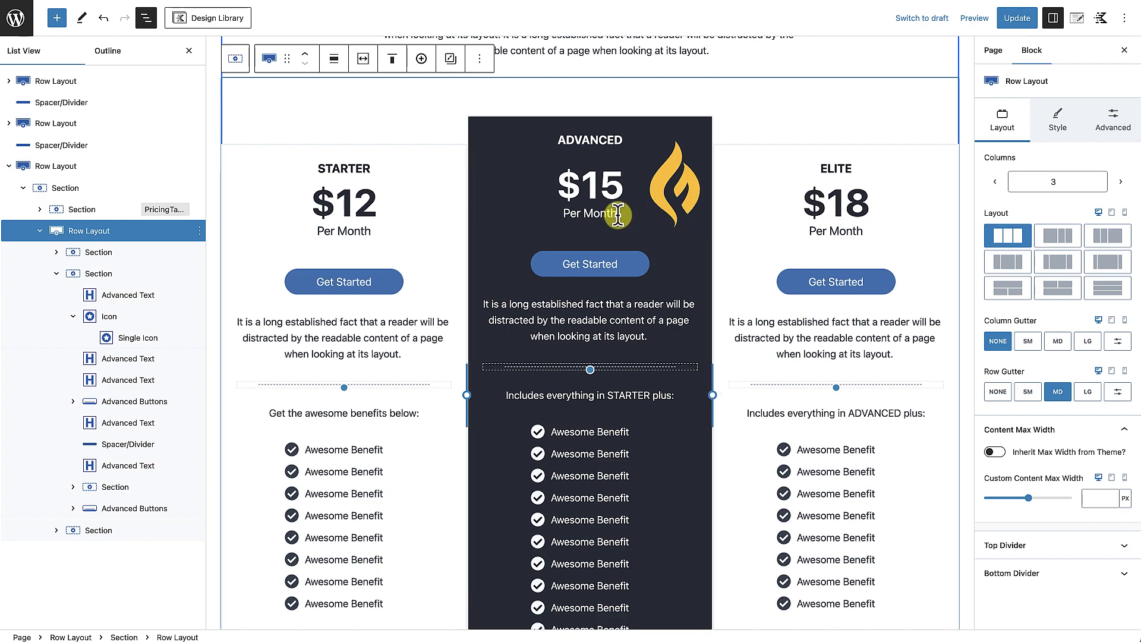
# Update the page and open its live version at the pricing table with the flame icon.
pyautogui.click(1020, 20)
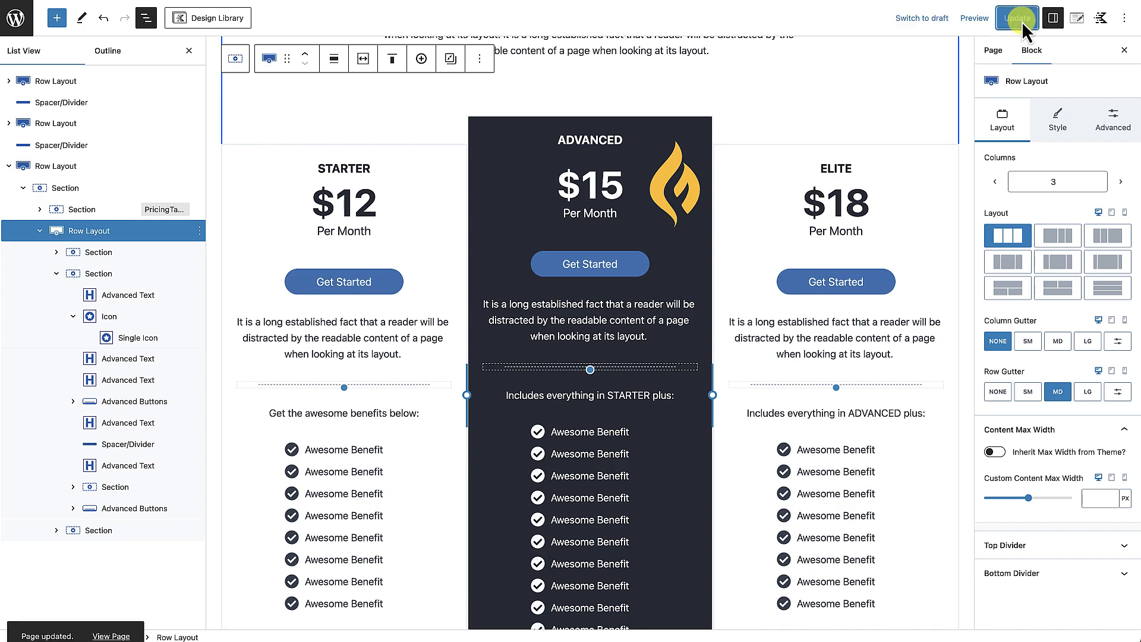
pyautogui.click(111, 606)
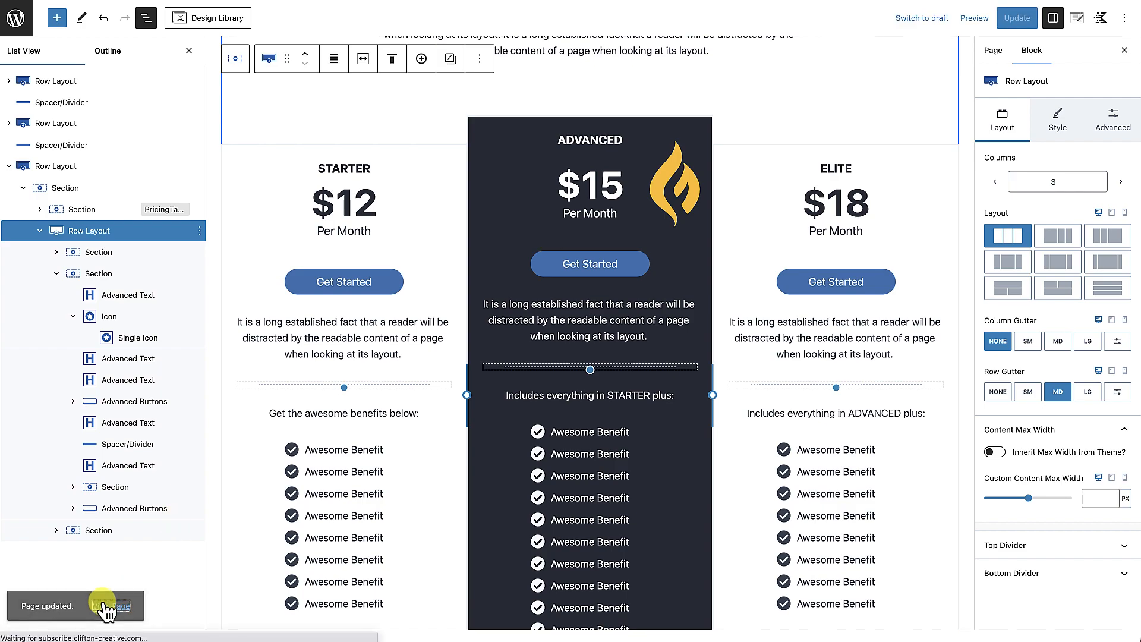
pyautogui.scroll(-3, 333, 504)
pyautogui.scroll(2, 333, 504)
pyautogui.scroll(-13, 334, 503)
pyautogui.scroll(1, 335, 503)
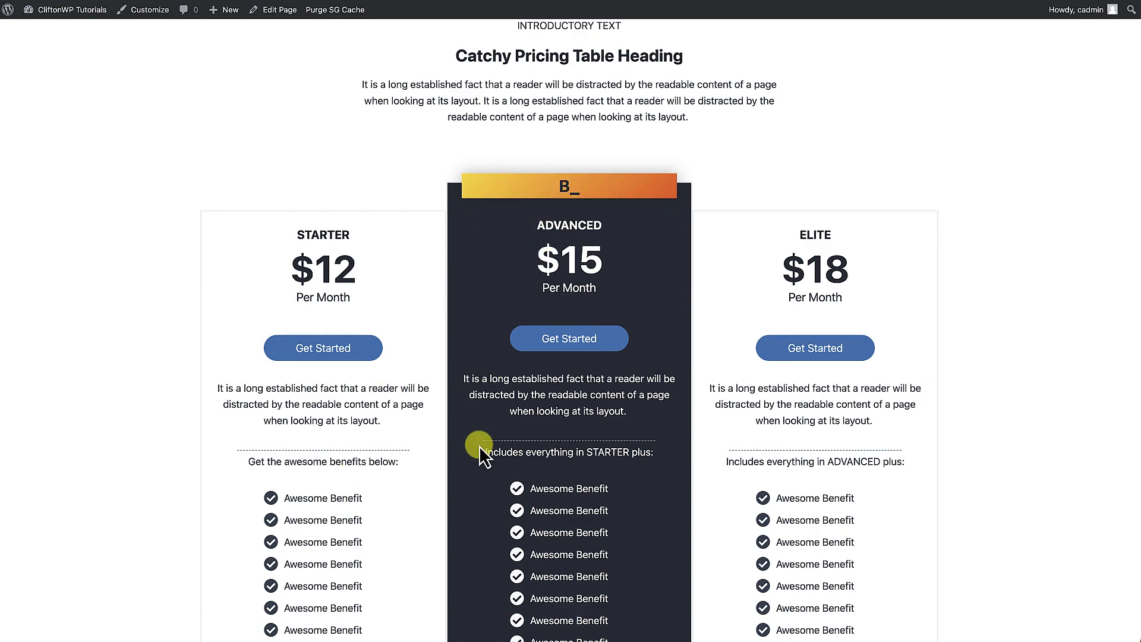
pyautogui.scroll(-15, 479, 445)
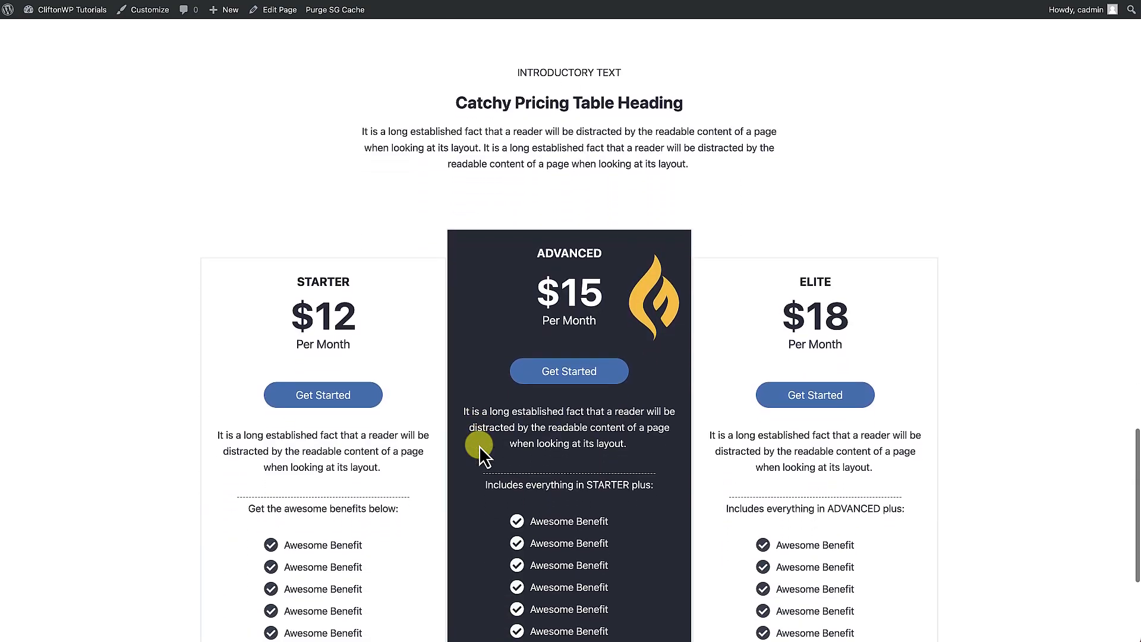
# Examine the flame icon's placement and the raised ADVANCED column in the third pricing table on the live page.
pyautogui.scroll(-2, 479, 445)
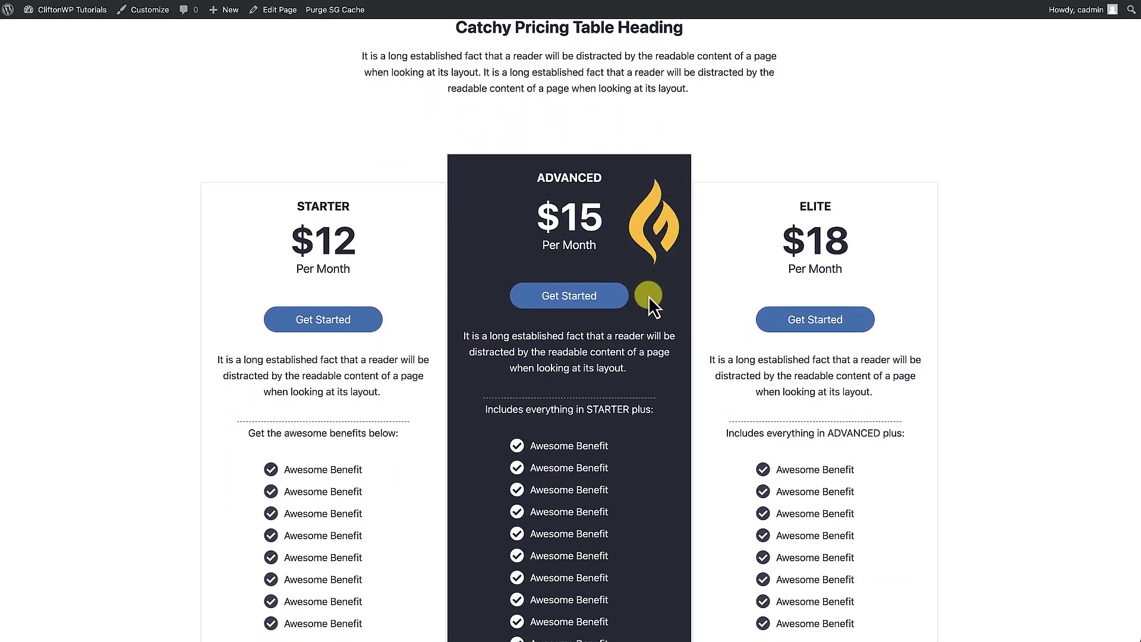
pyautogui.scroll(1, 648, 295)
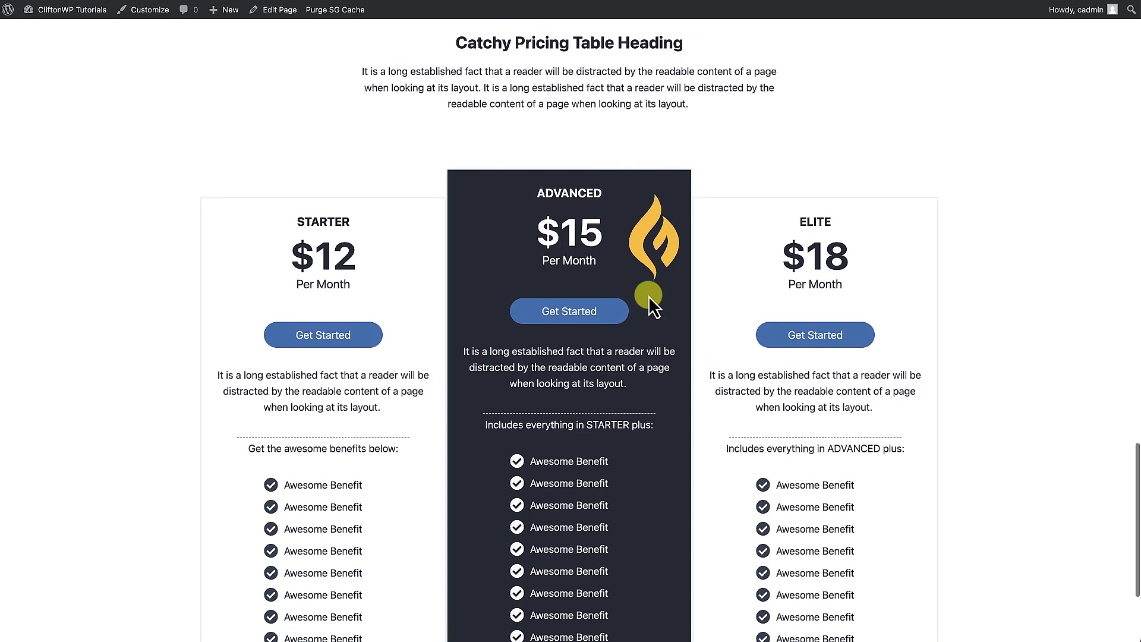
pyautogui.scroll(-1, 636, 320)
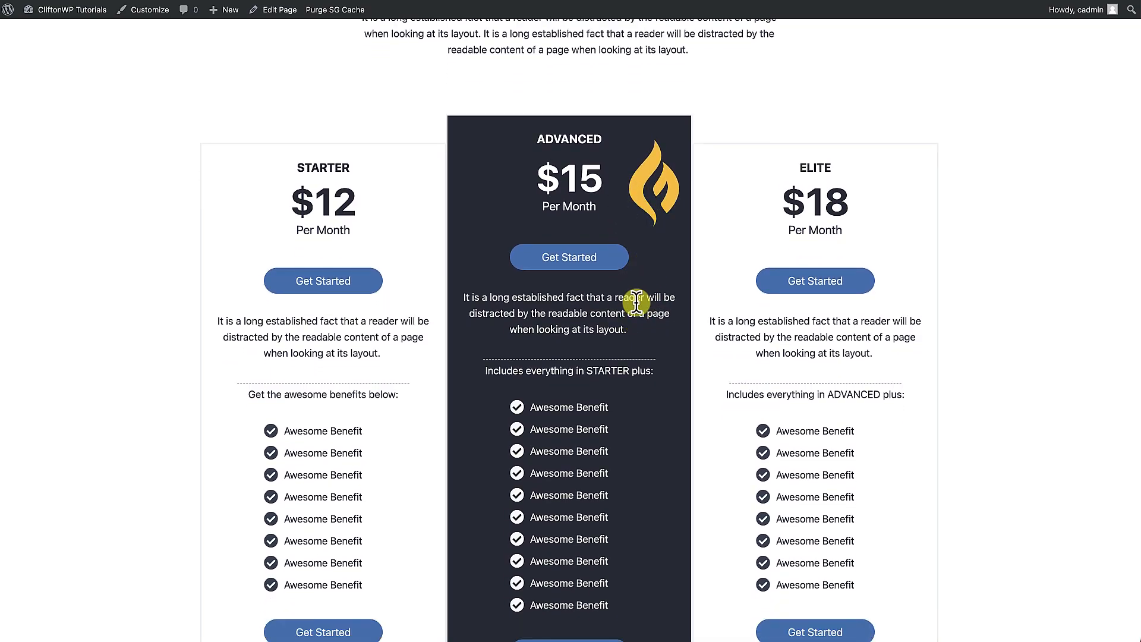
pyautogui.scroll(-3, 636, 303)
pyautogui.scroll(3, 637, 303)
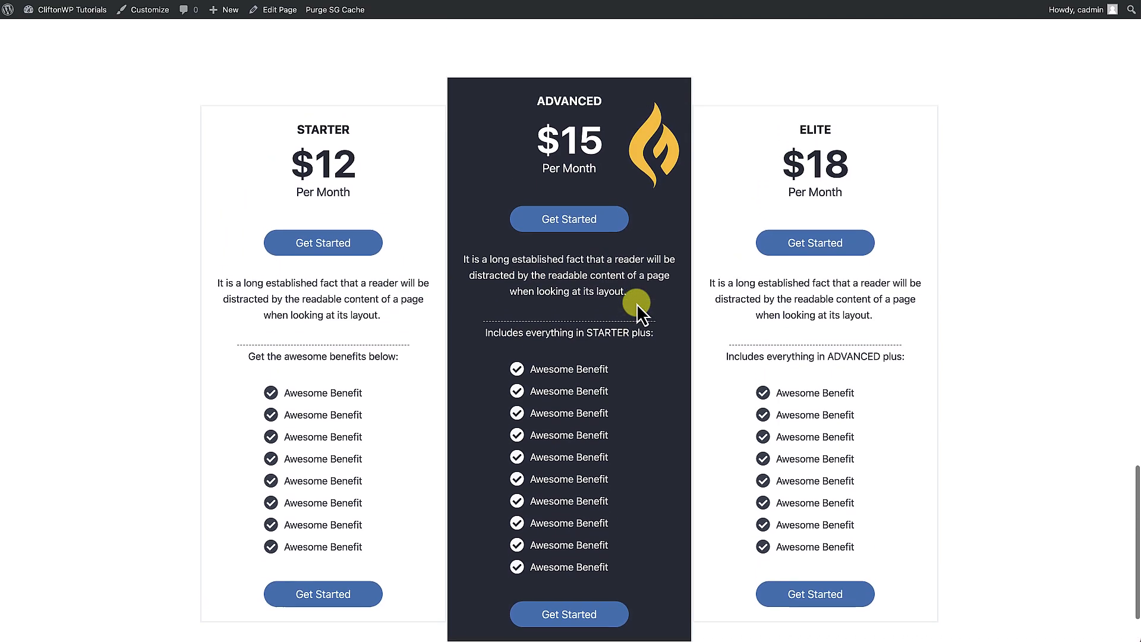
pyautogui.scroll(4, 637, 305)
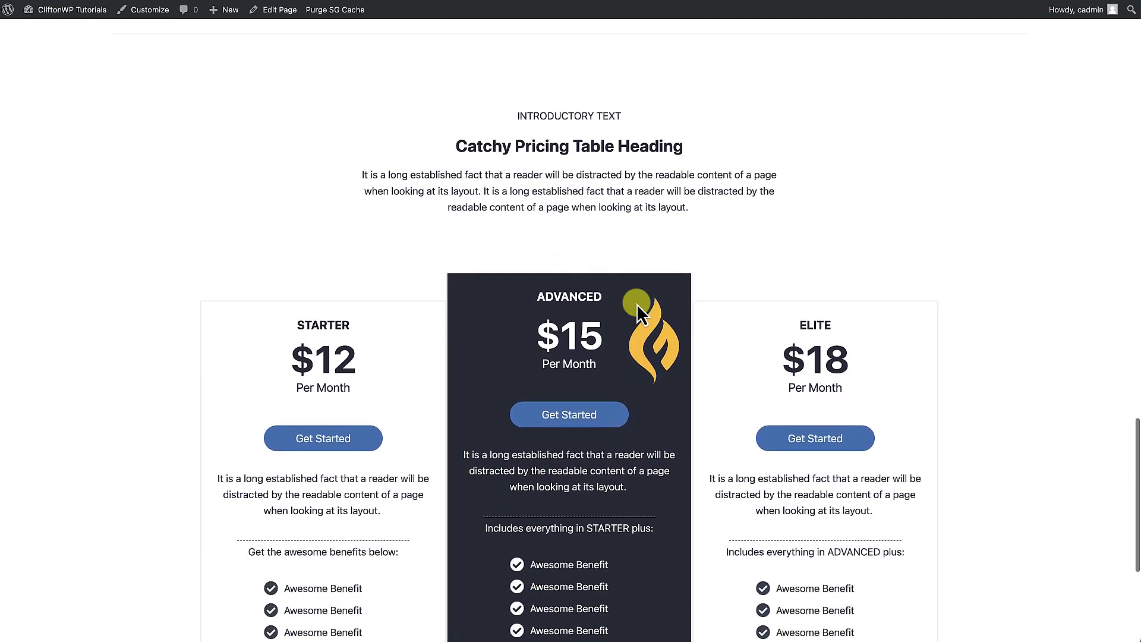
pyautogui.scroll(-2, 636, 304)
pyautogui.scroll(-3, 636, 303)
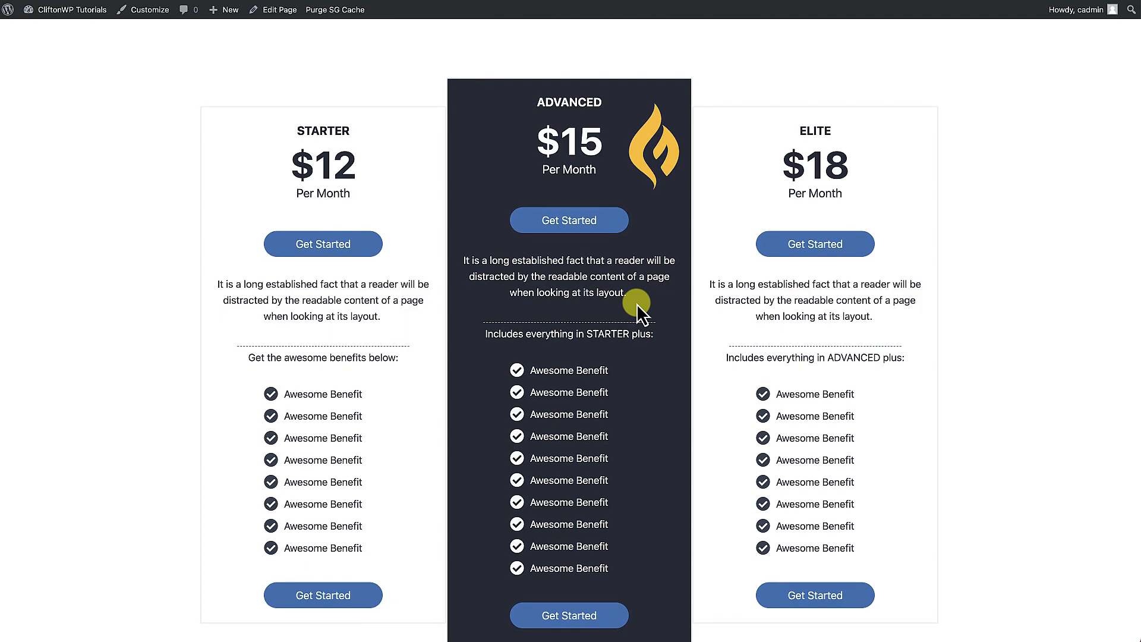
pyautogui.scroll(2, 637, 303)
pyautogui.scroll(5, 637, 303)
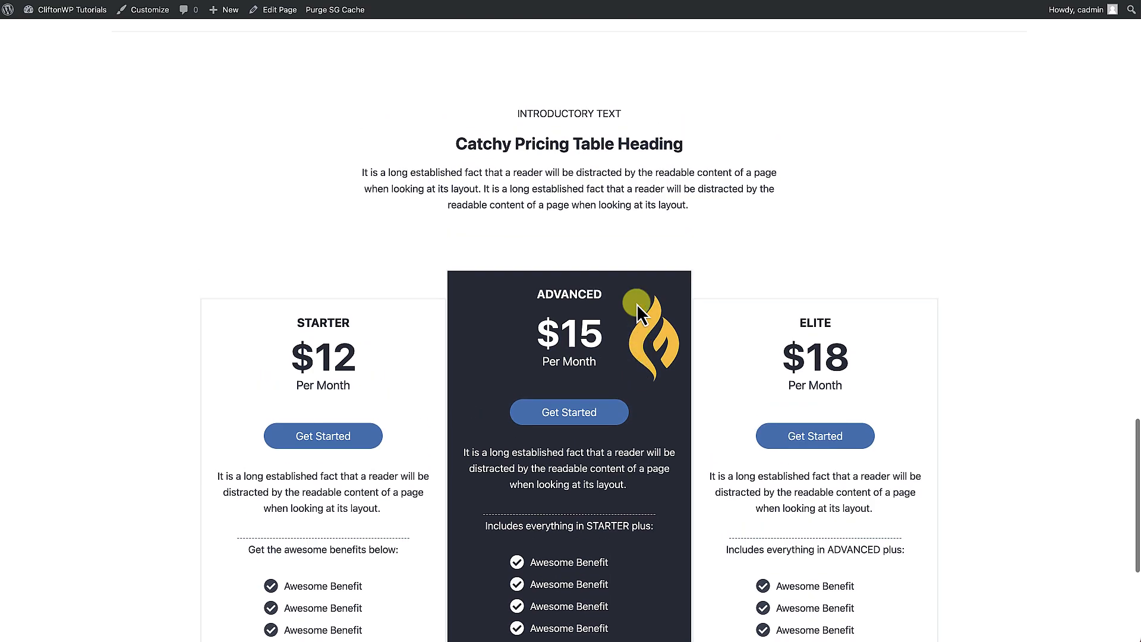
pyautogui.scroll(-6, 636, 303)
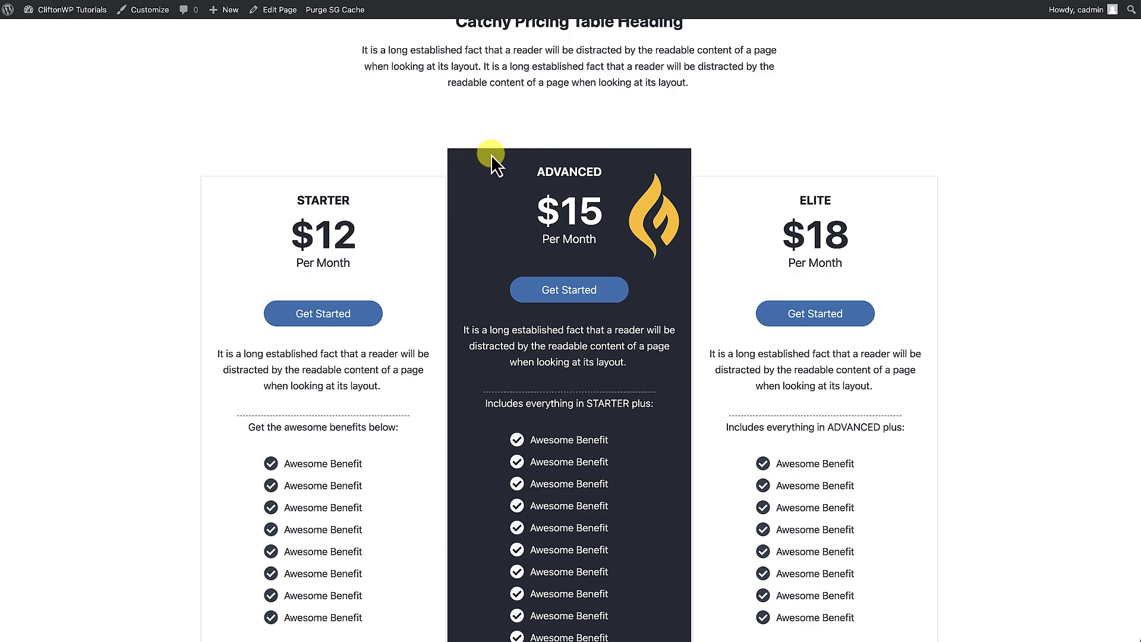
# Inspect the live page in the iPhone 12 Pro device view and check how the gradient-banner pricing table stacks.
pyautogui.rightClick(403, 114)
pyautogui.click(422, 276)
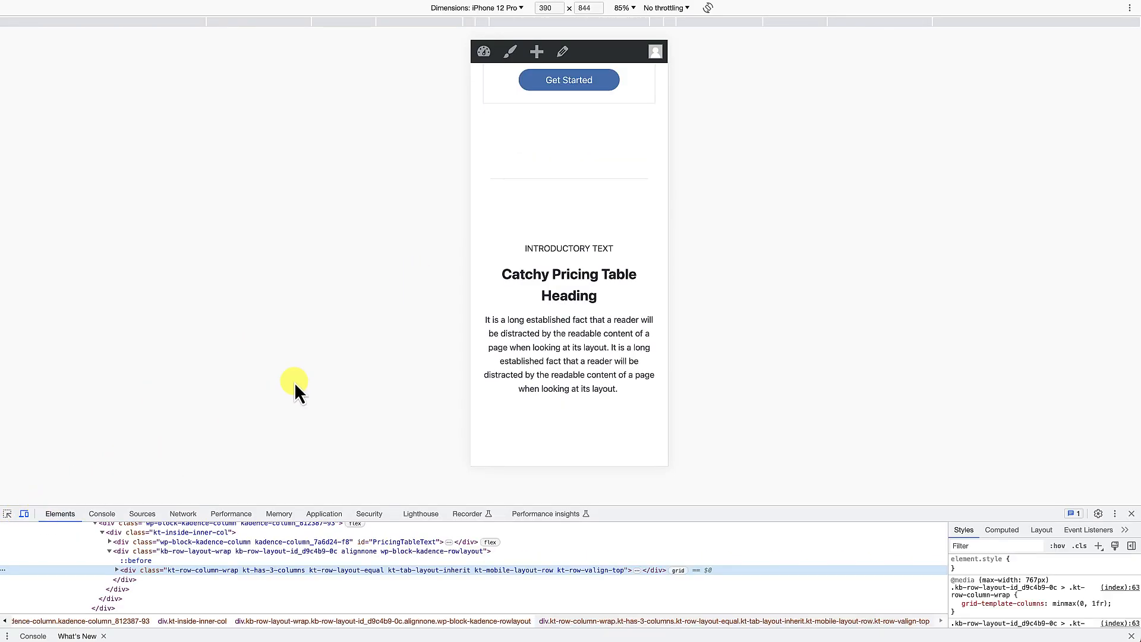
pyautogui.scroll(-15, 559, 300)
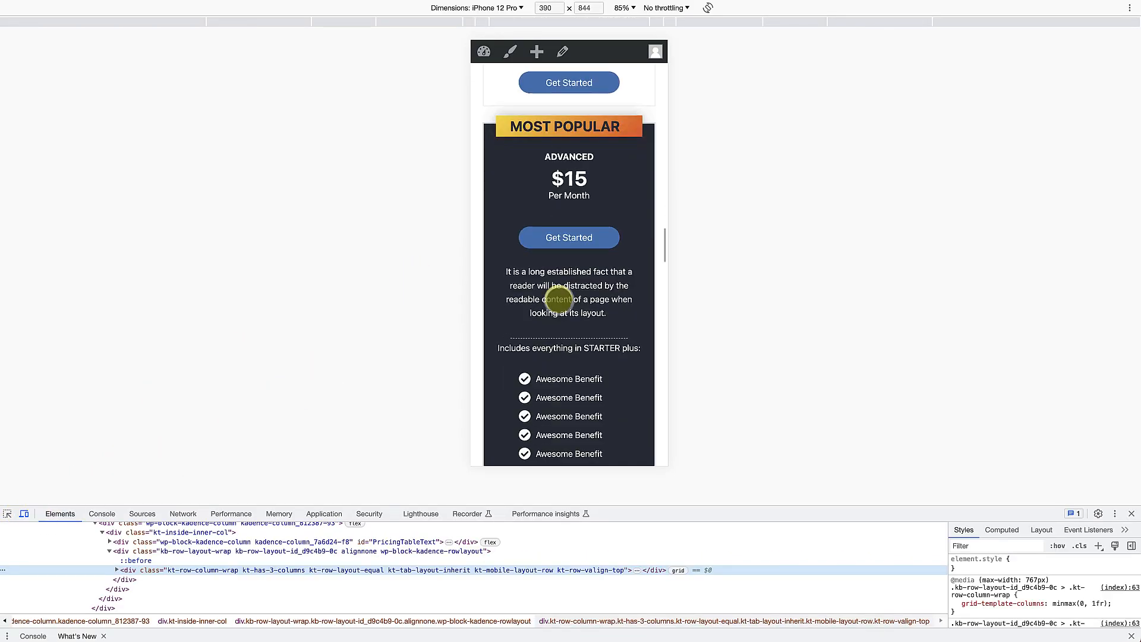
pyautogui.scroll(1, 528, 239)
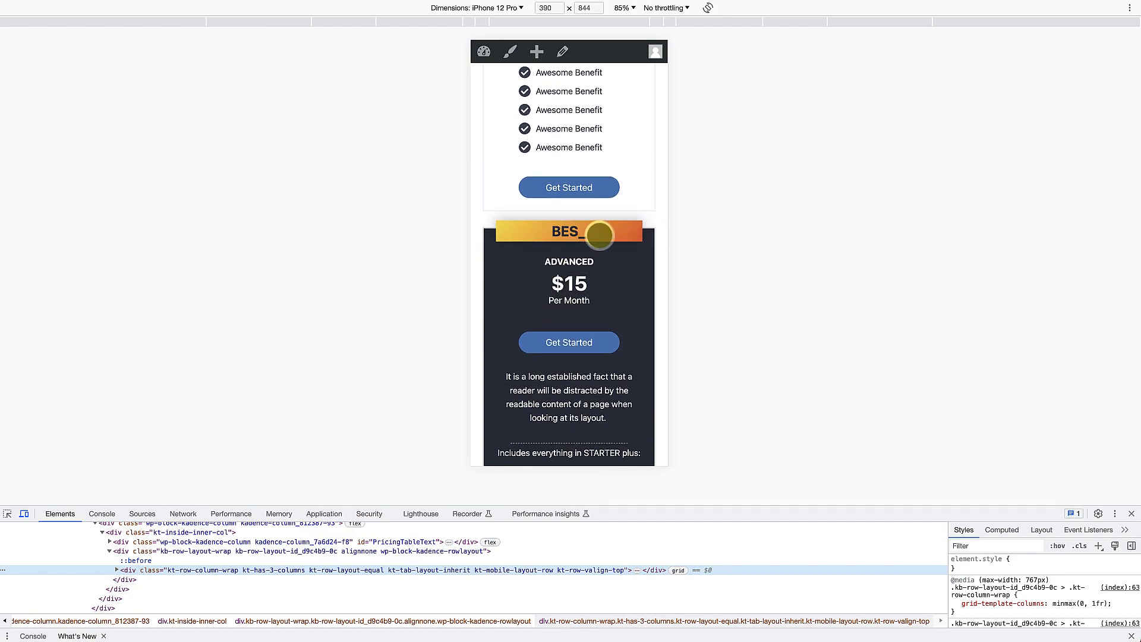
pyautogui.scroll(4, 552, 253)
pyautogui.scroll(3, 570, 260)
pyautogui.scroll(-6, 571, 261)
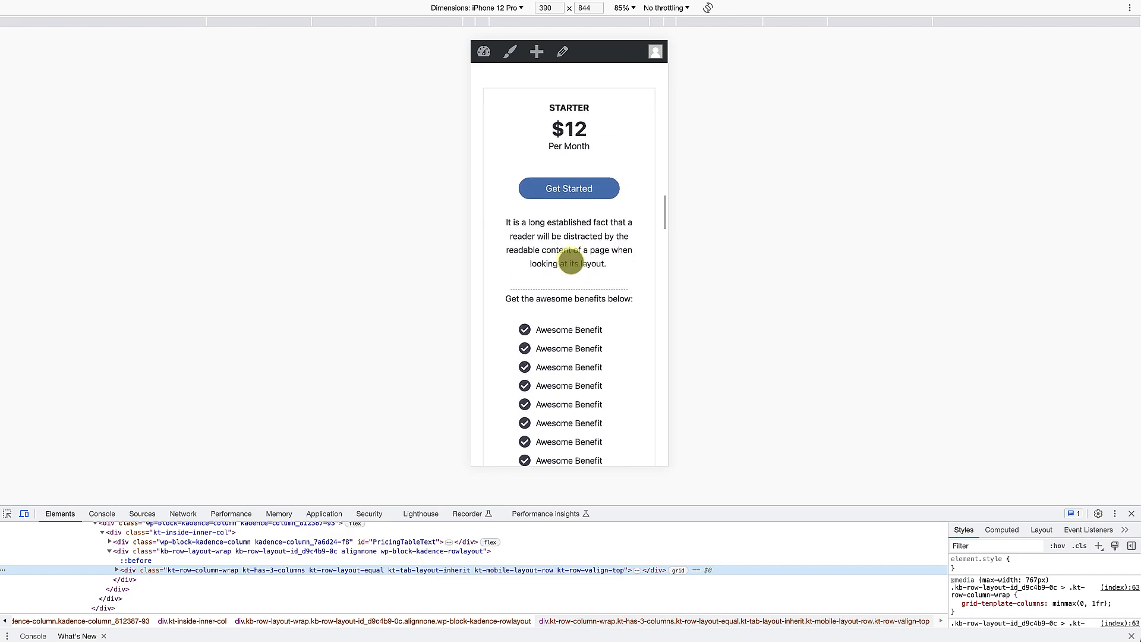
pyautogui.scroll(-10, 570, 262)
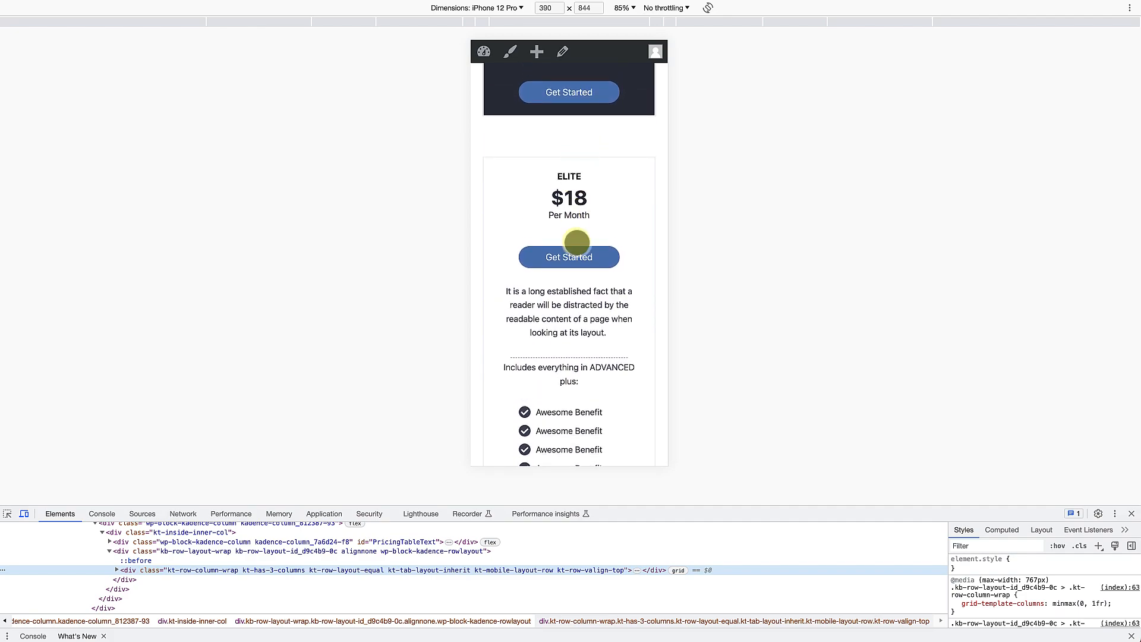
# Check the stacked plans and the flame icon of the third pricing table in the phone view.
pyautogui.scroll(-5, 577, 242)
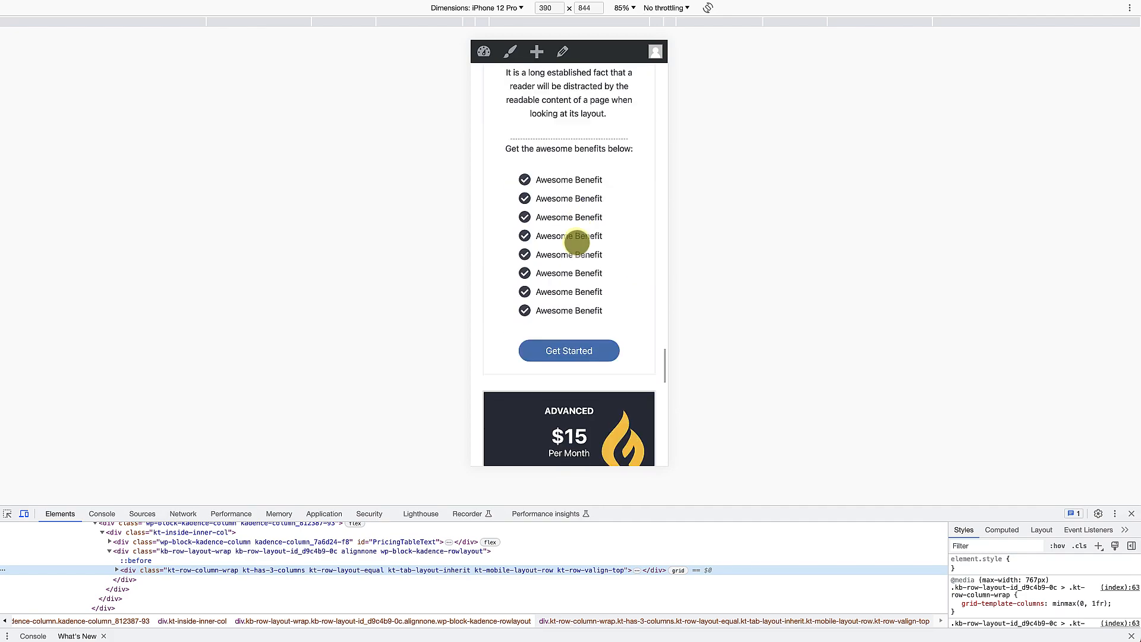
pyautogui.scroll(-4, 577, 242)
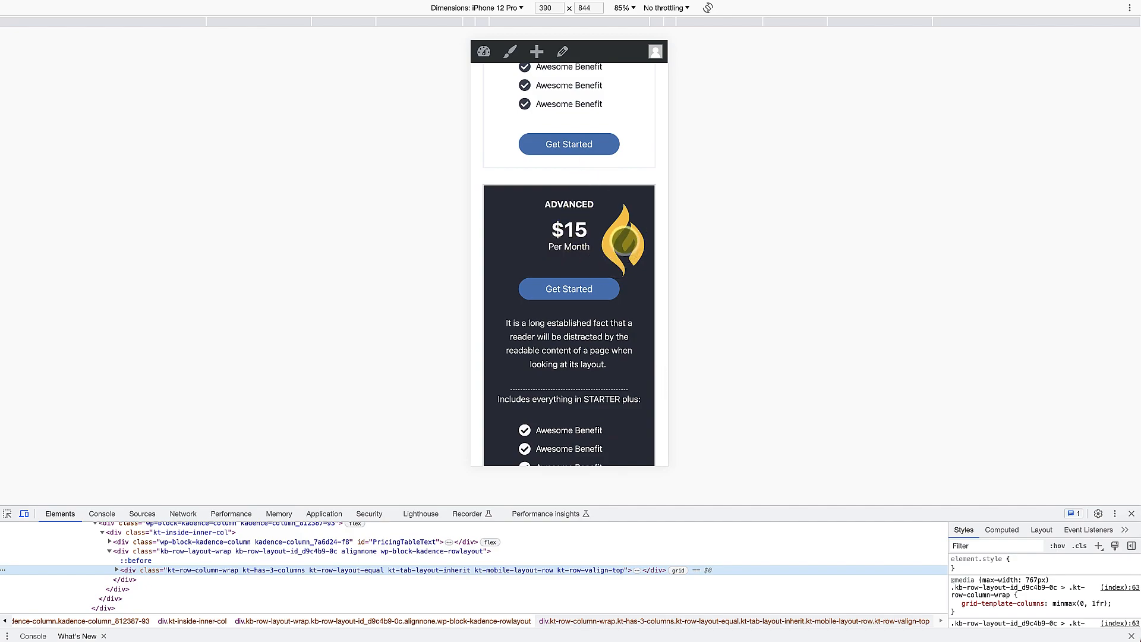
pyautogui.scroll(-4, 584, 303)
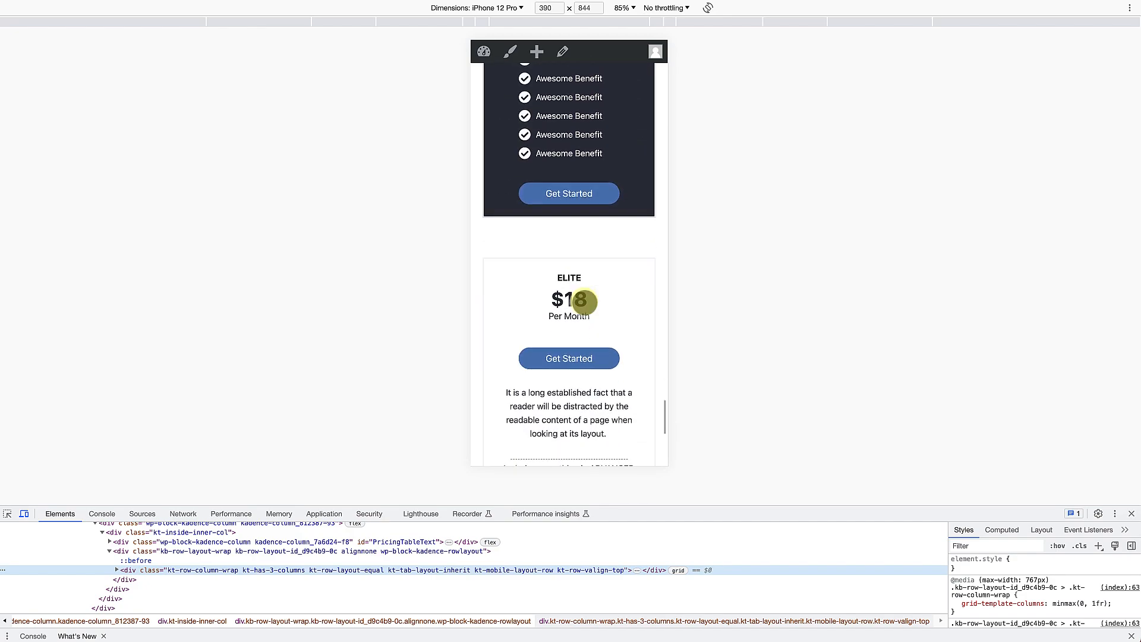
pyautogui.scroll(6, 585, 303)
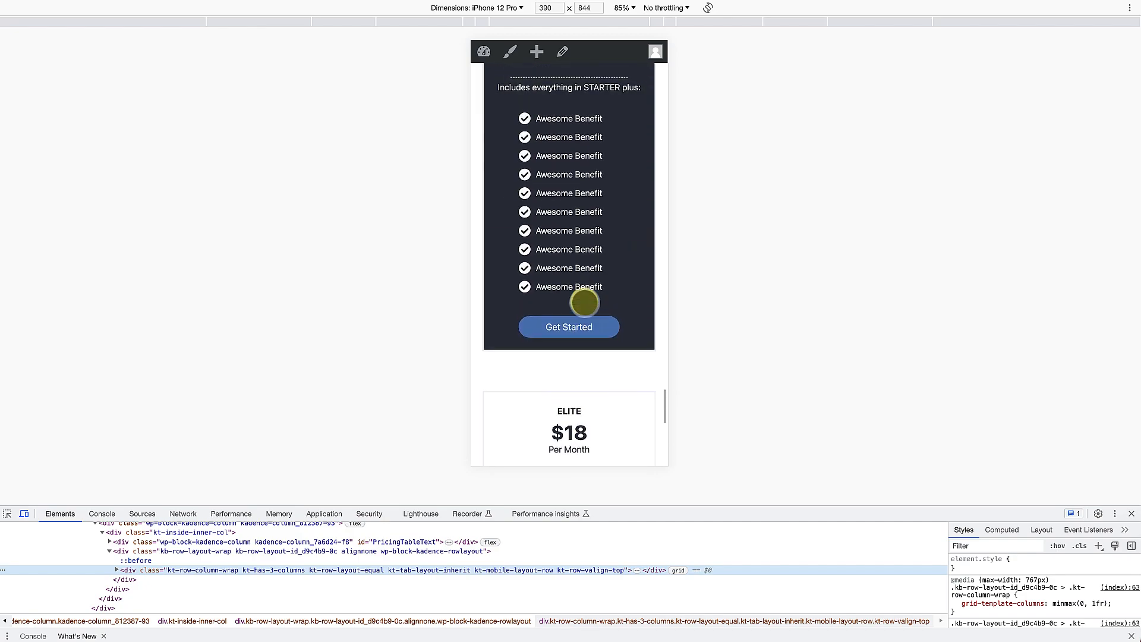
pyautogui.scroll(2, 585, 301)
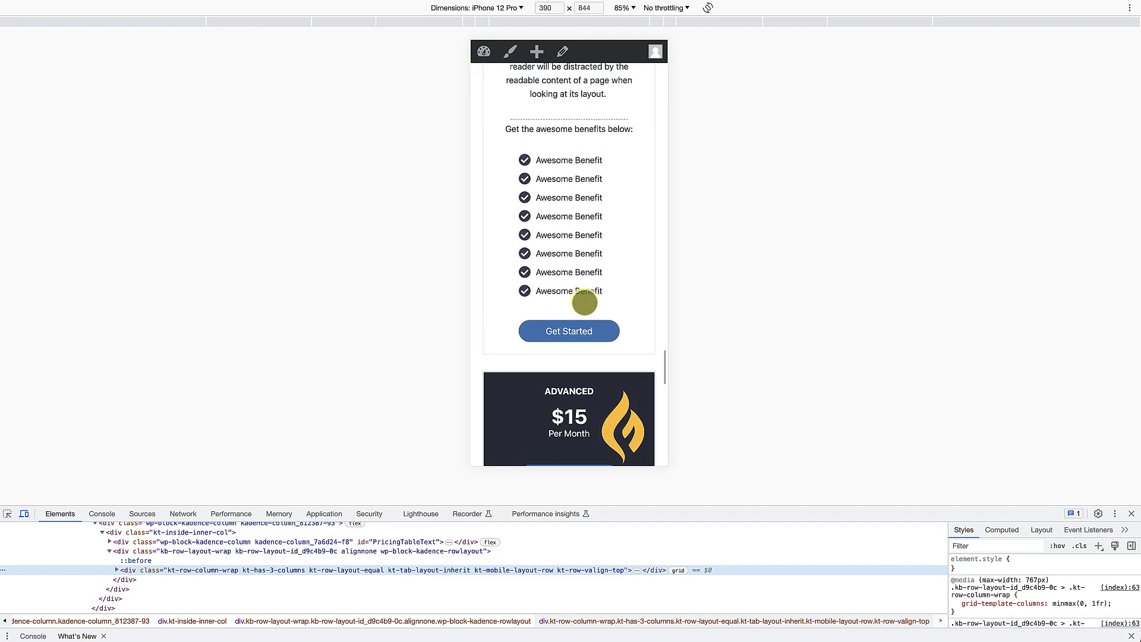
pyautogui.scroll(1, 585, 303)
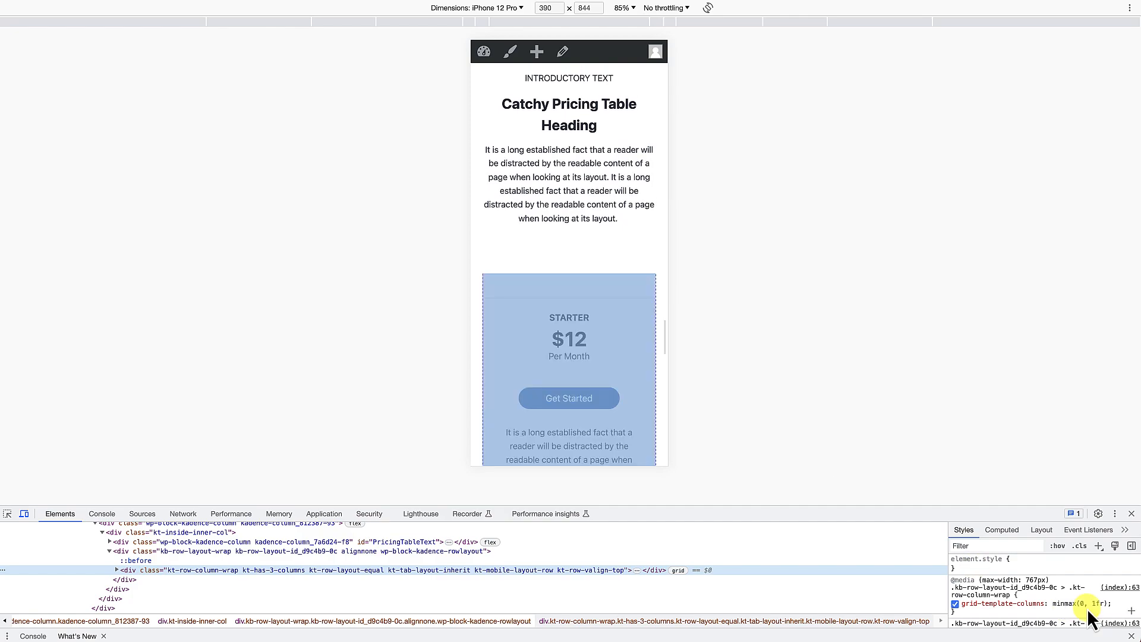
# Close the phone view, reopen the page for editing and select the three-column plan row in the gradient-banner table.
pyautogui.click(1131, 515)
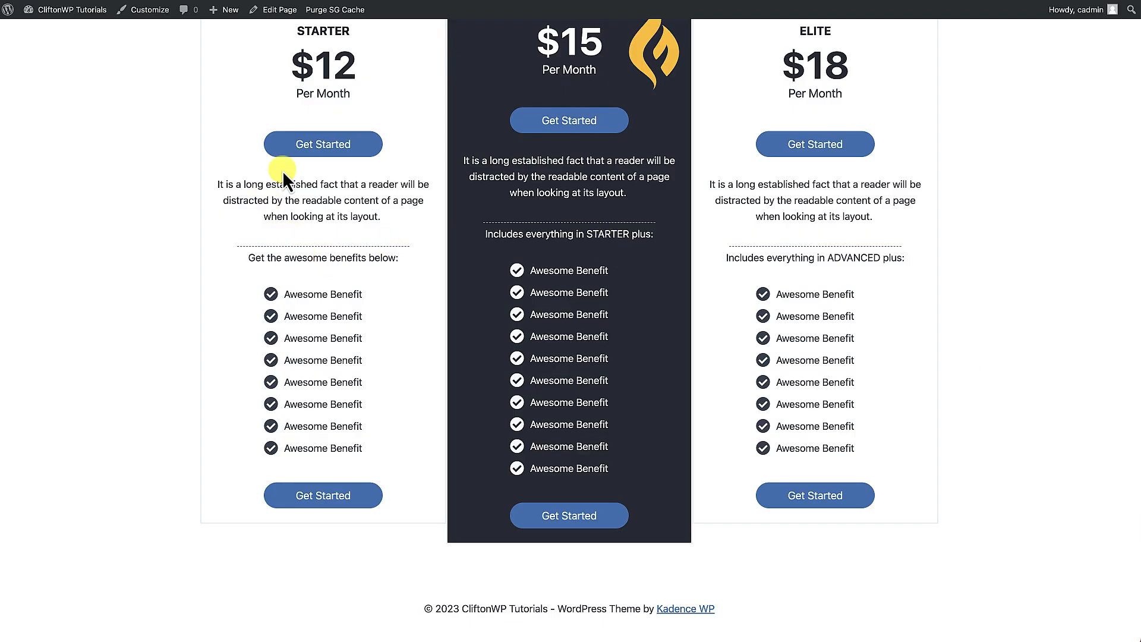
pyautogui.click(282, 14)
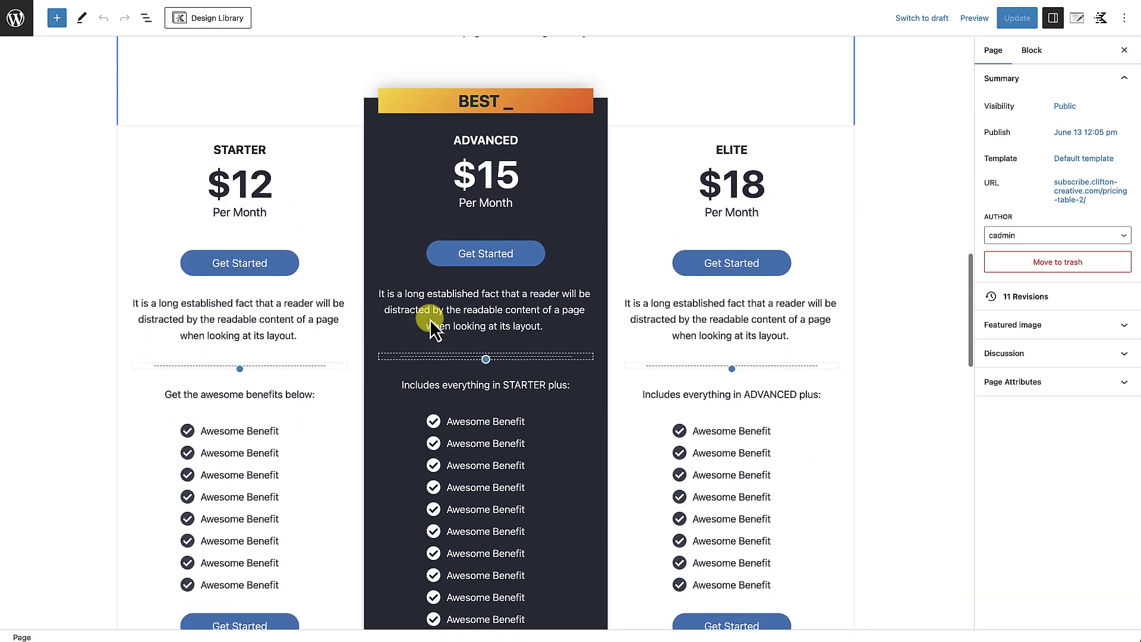
pyautogui.click(342, 242)
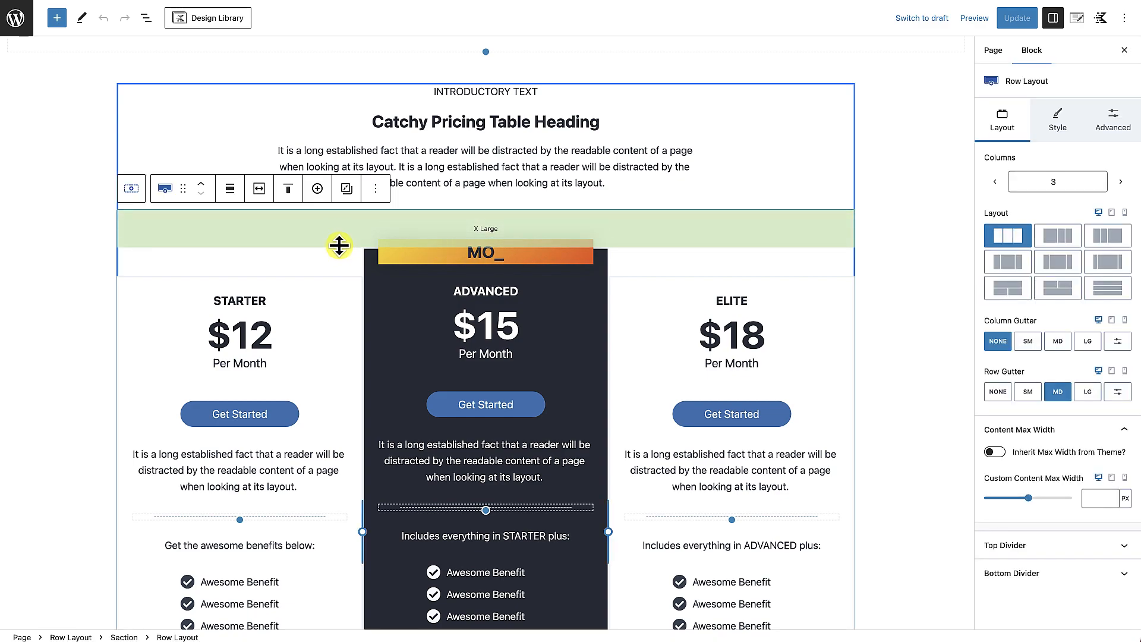
pyautogui.scroll(-3, 339, 246)
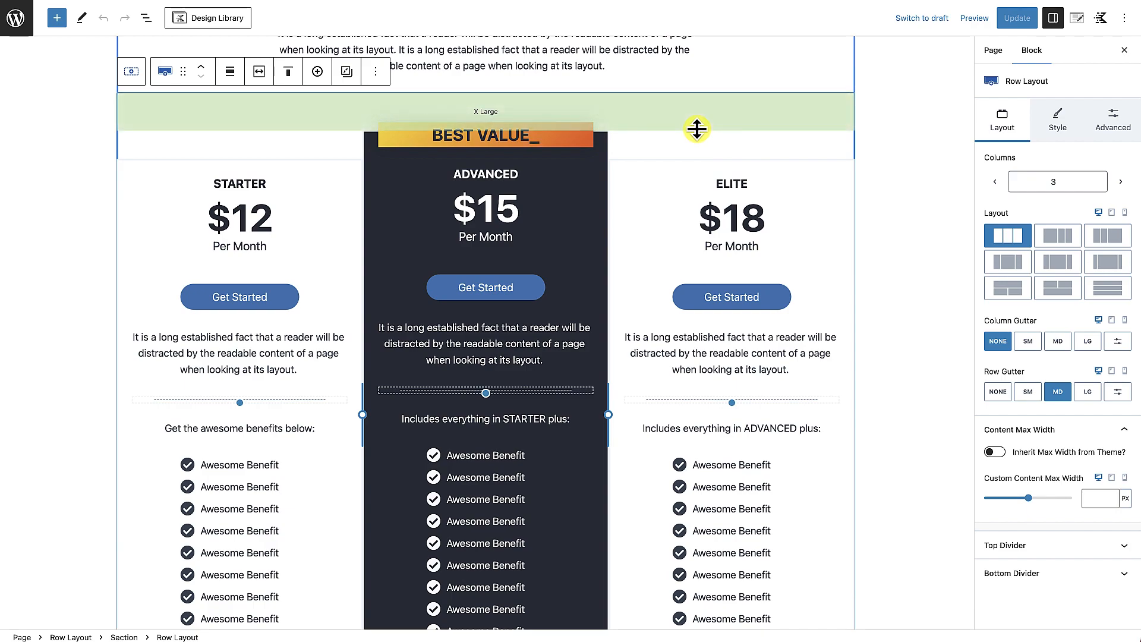
# Switch the editor to tablet view and compare how the flame icon and the gradient banner fit the narrow ADVANCED columns.
pyautogui.click(1112, 214)
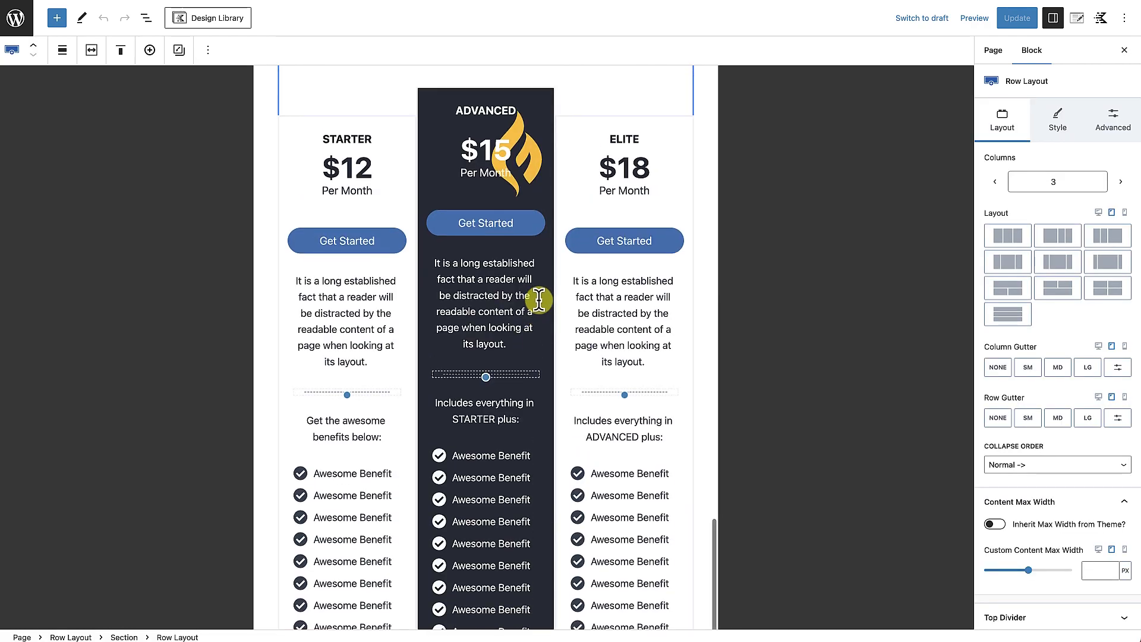
pyautogui.scroll(11, 514, 259)
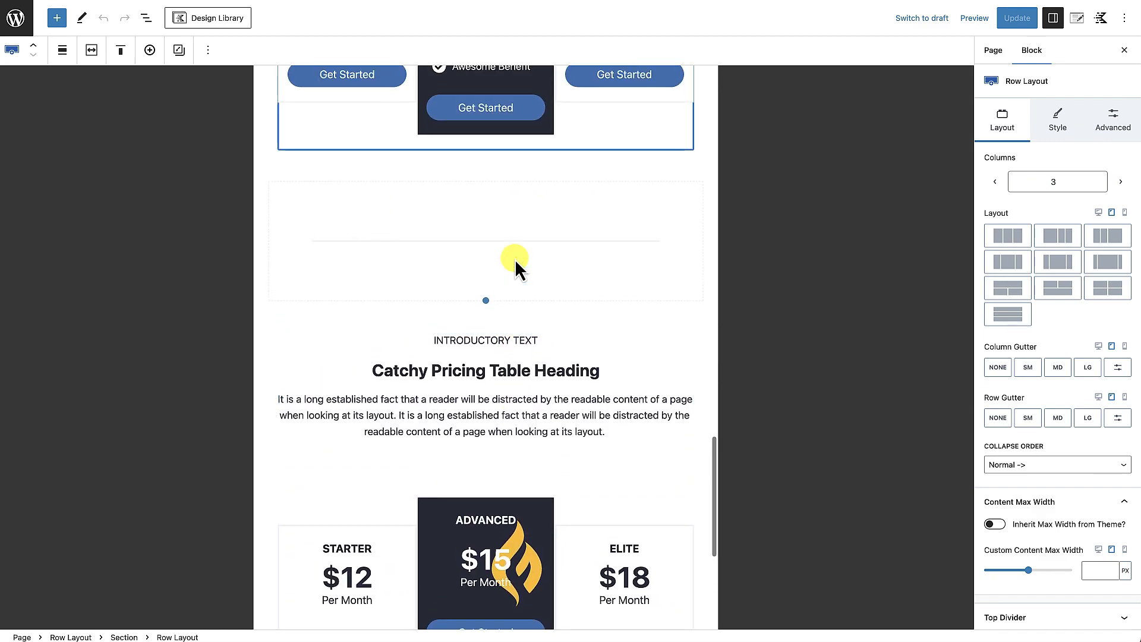
pyautogui.scroll(5, 515, 258)
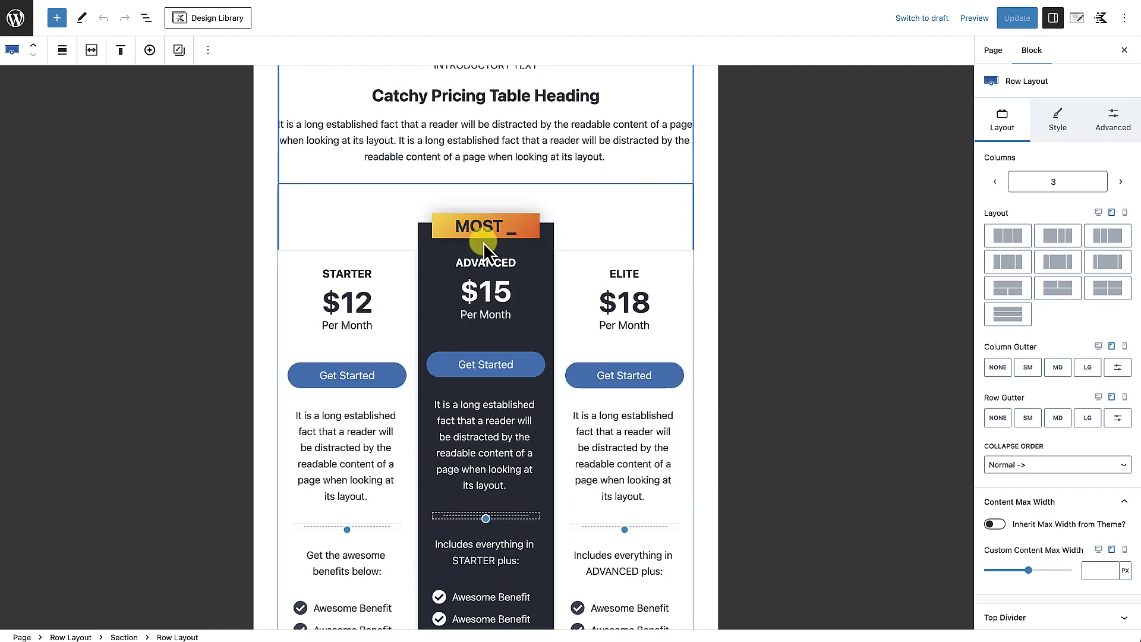
pyautogui.scroll(-3, 487, 358)
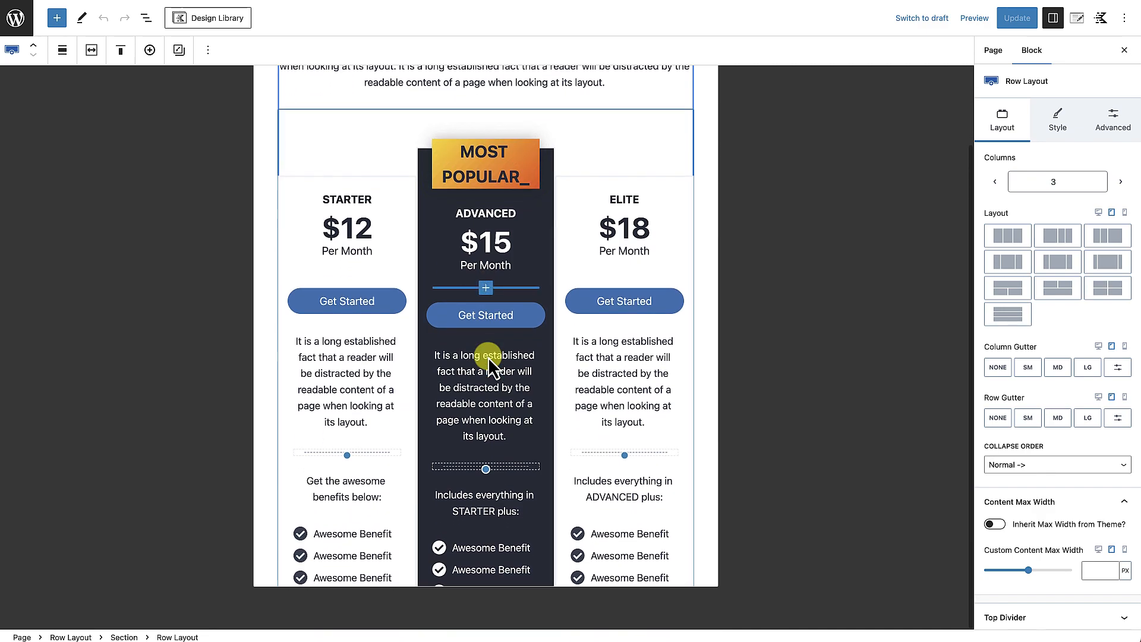
pyautogui.scroll(-5, 488, 357)
pyautogui.scroll(5, 487, 357)
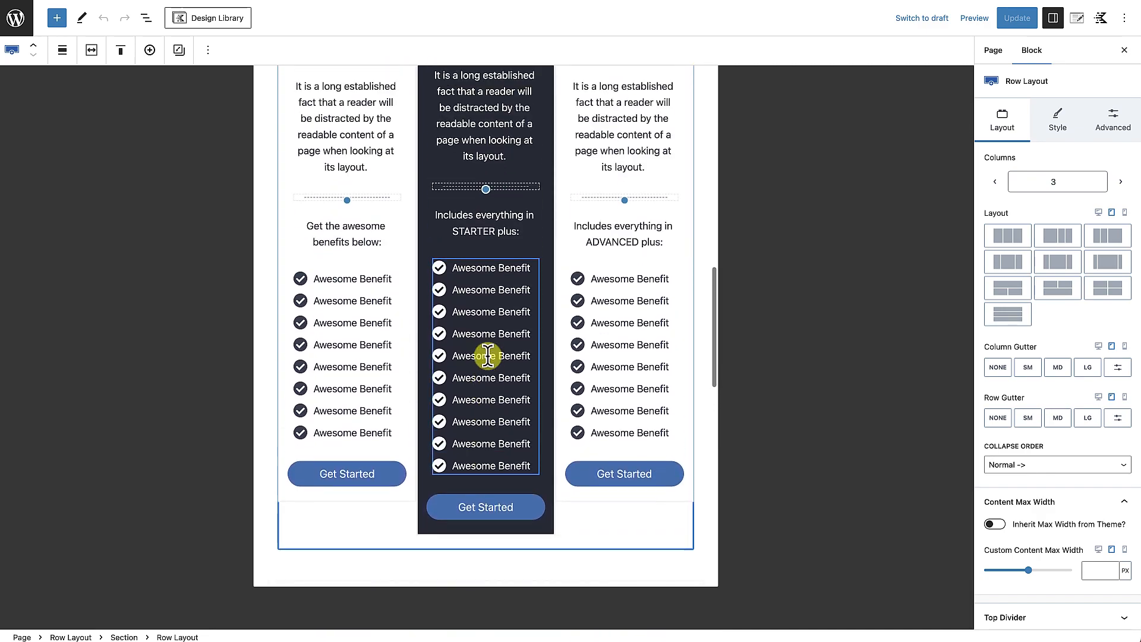
pyautogui.scroll(3, 488, 356)
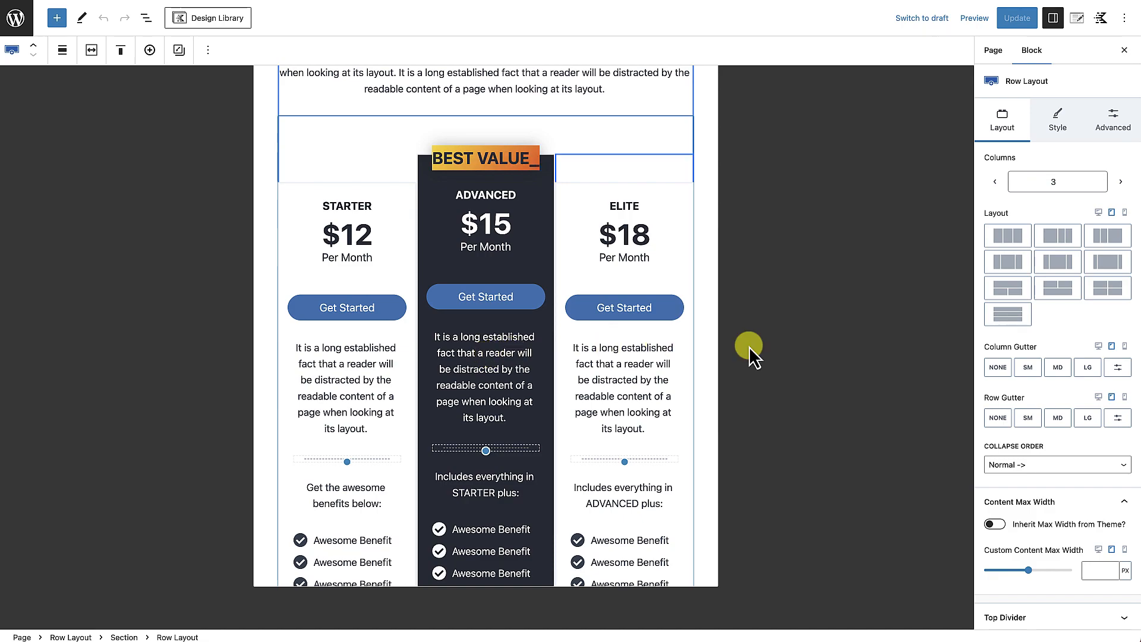
# Set the tablet layout of the gradient-banner table's plan row to full-width stacked rows and check the stacked plans.
pyautogui.click(1011, 321)
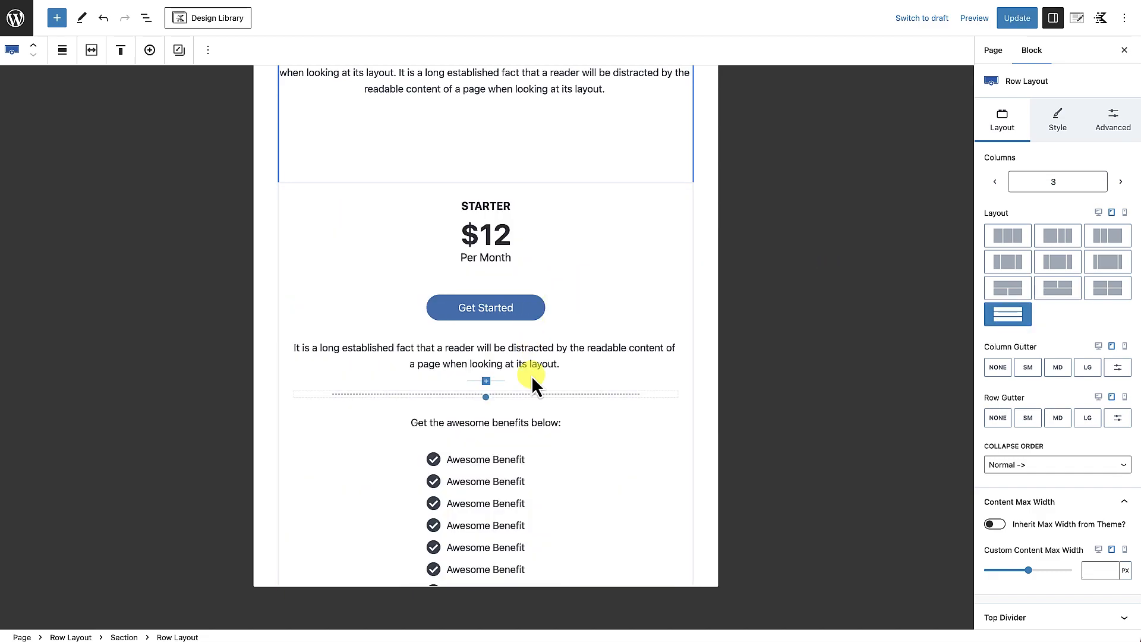
pyautogui.scroll(-4, 531, 376)
pyautogui.scroll(-10, 544, 347)
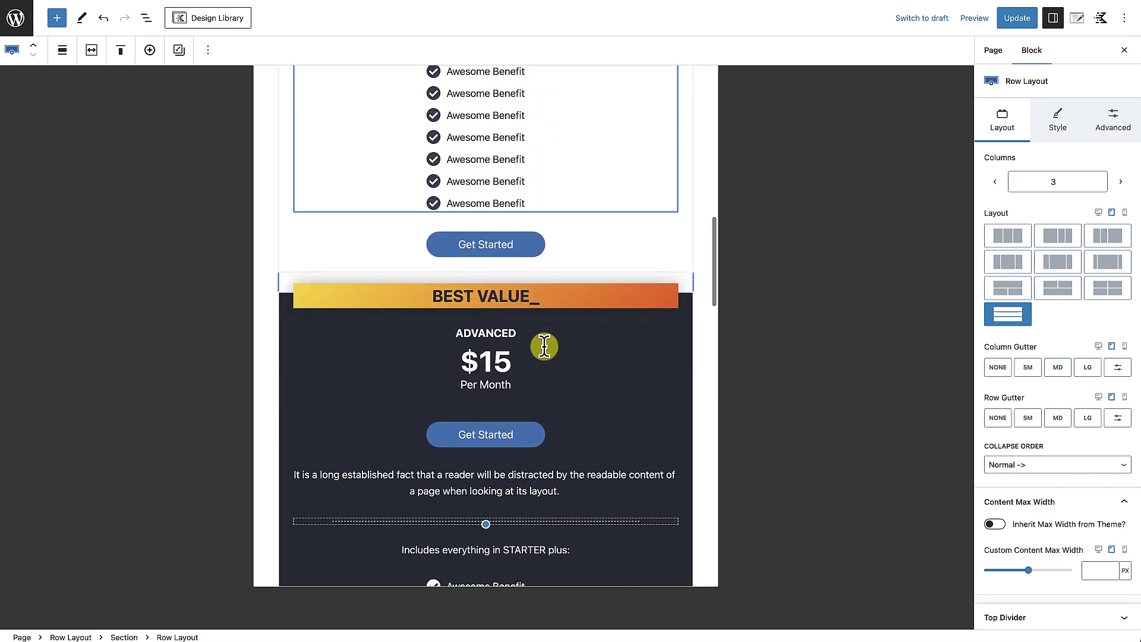
# Set the tablet top margin of the ADVANCED section in the gradient-banner table to LG.
pyautogui.scroll(-5, 544, 347)
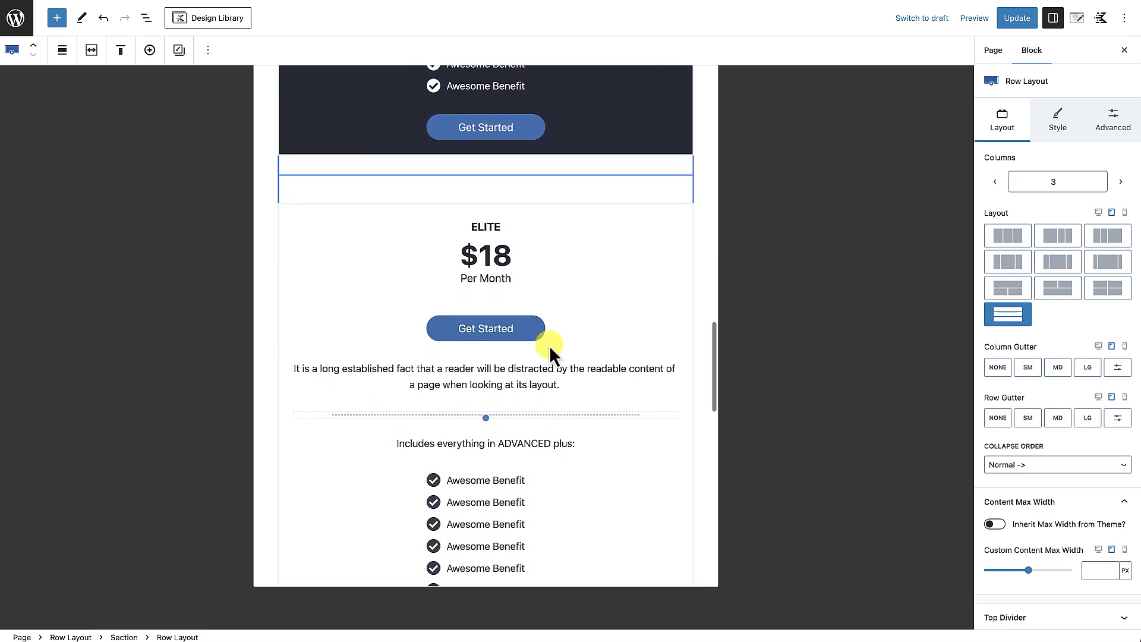
pyautogui.click(620, 199)
pyautogui.scroll(13, 620, 178)
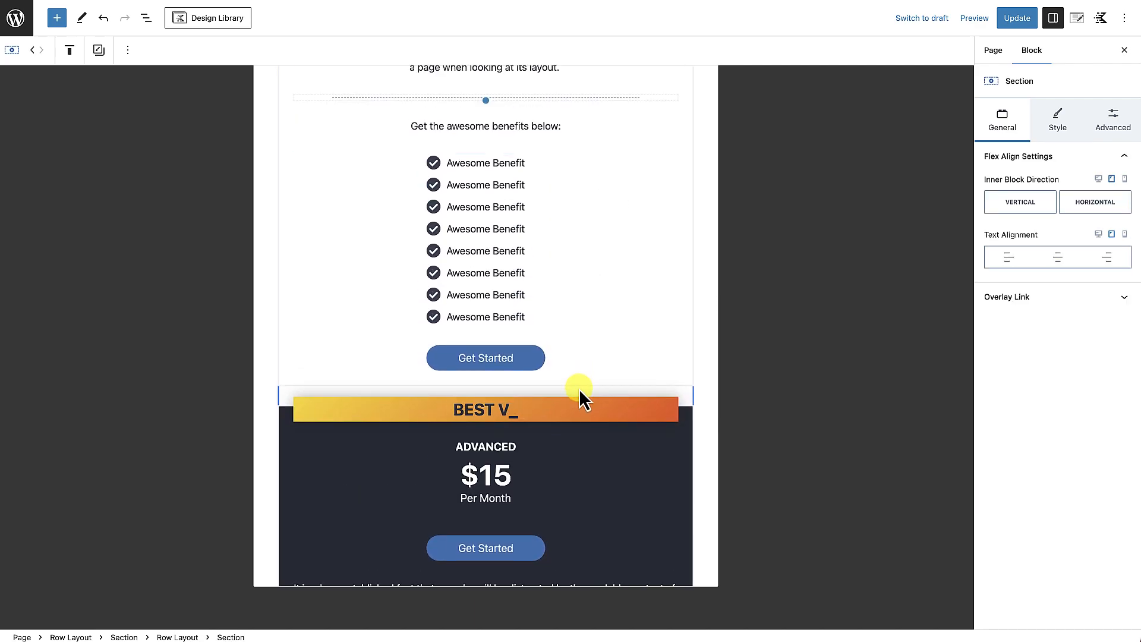
pyautogui.click(687, 401)
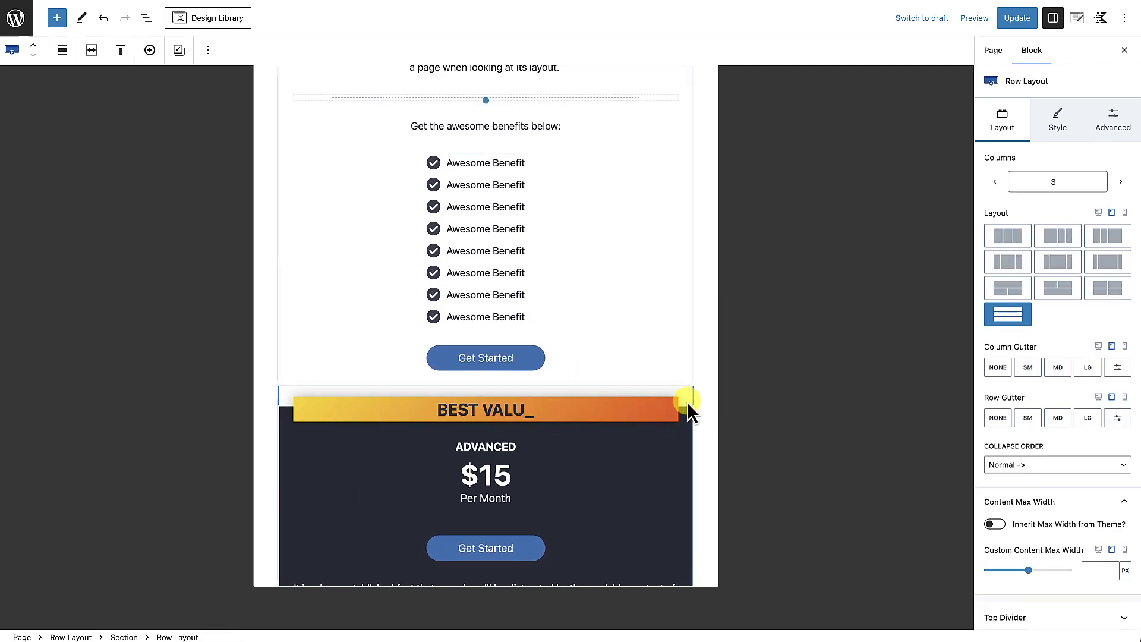
pyautogui.click(687, 413)
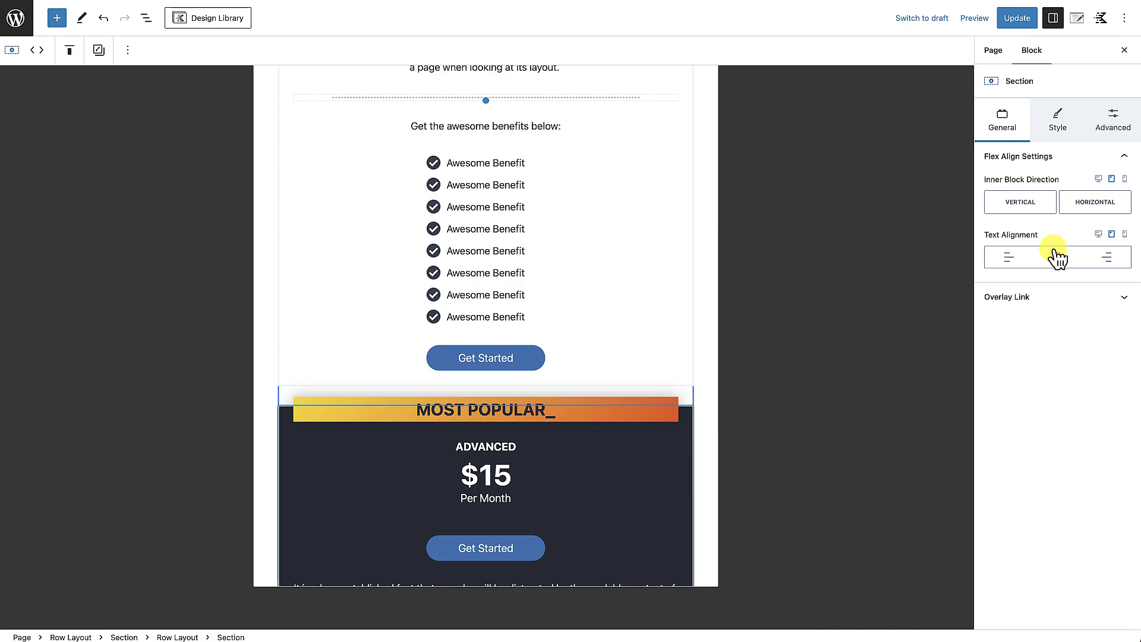
pyautogui.click(1110, 126)
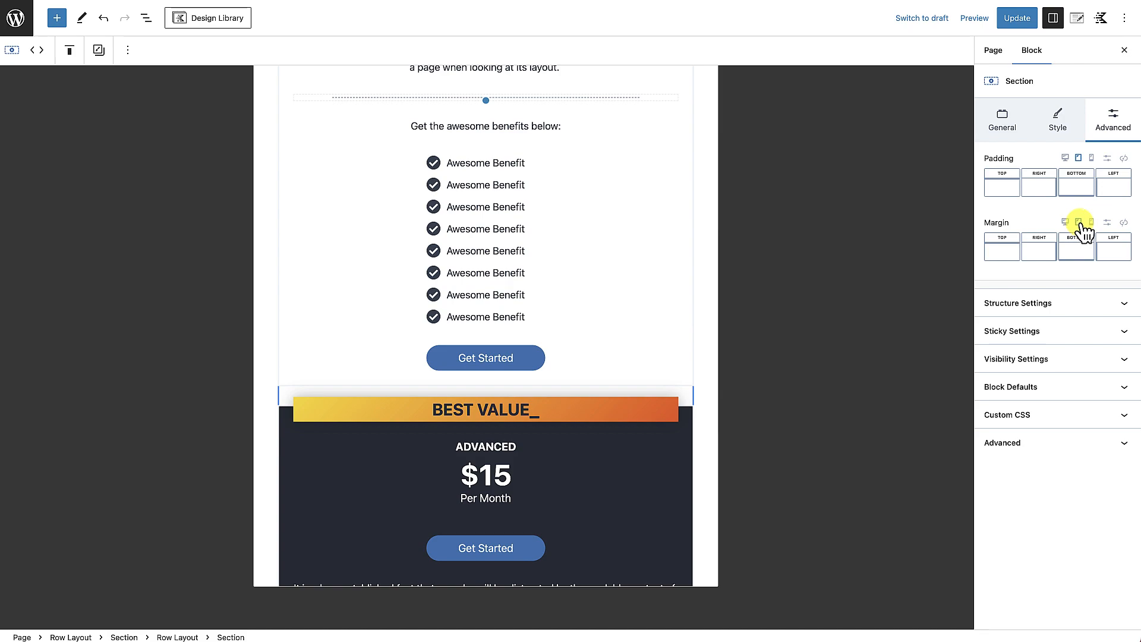
pyautogui.click(1005, 256)
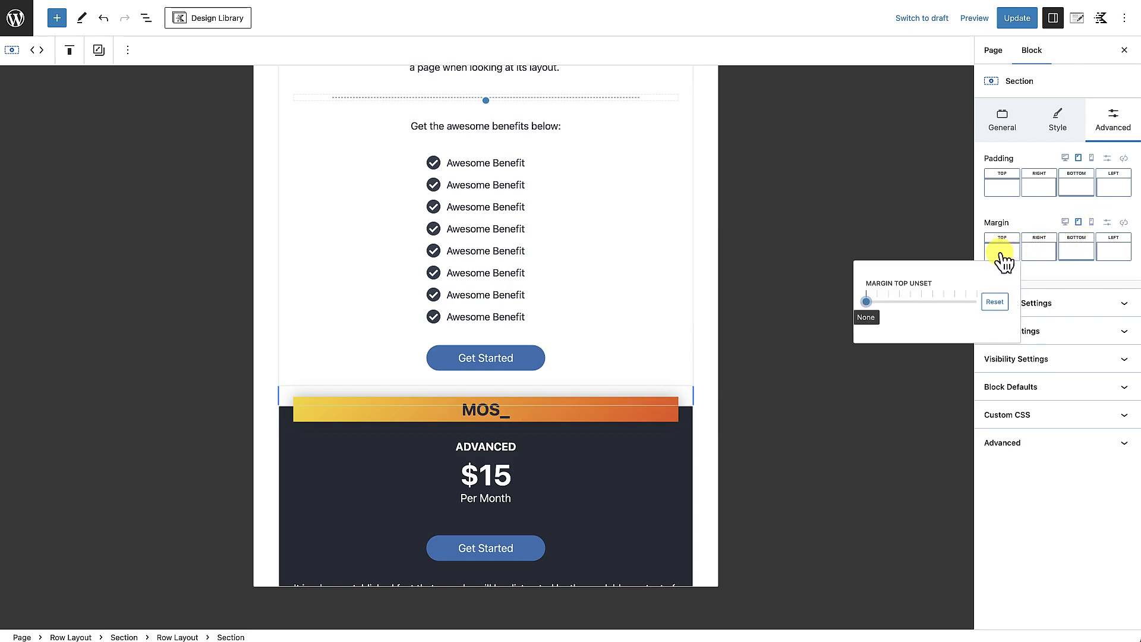
pyautogui.moveTo(869, 302); pyautogui.dragTo(925, 305)
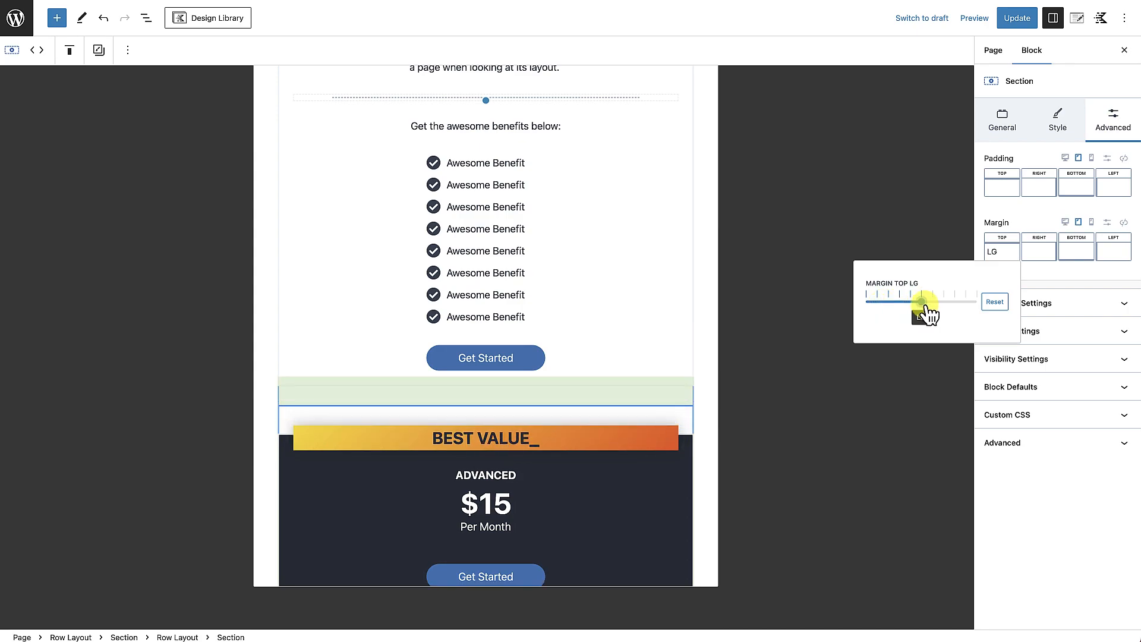
pyautogui.click(705, 425)
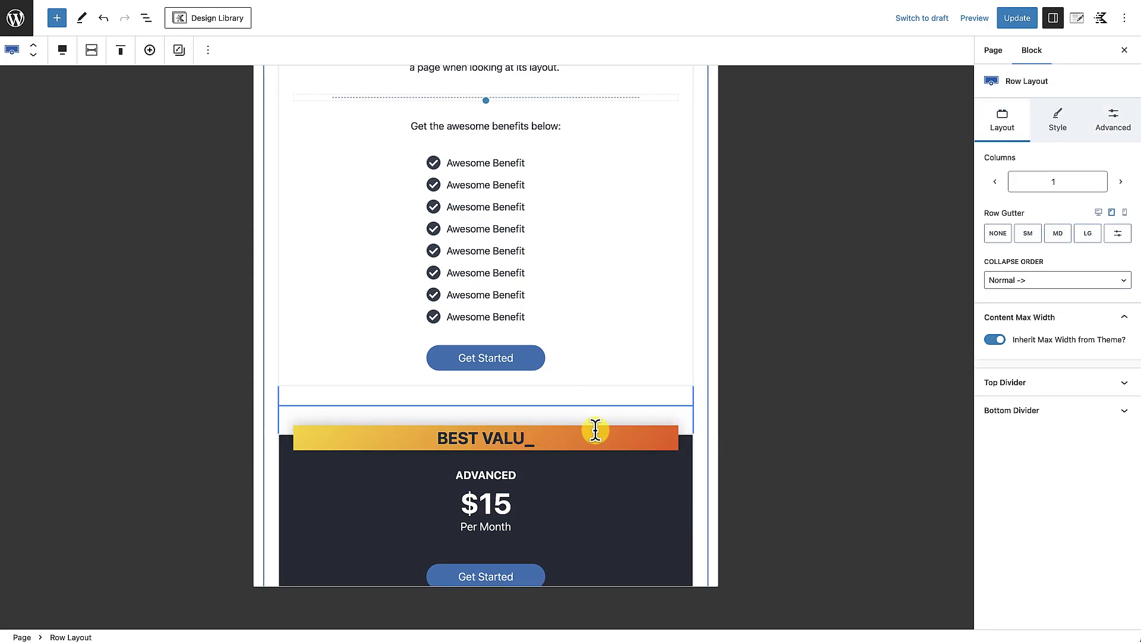
# Check the tablet spacing between the stacked STARTER, ADVANCED and ELITE plans of the gradient-banner table.
pyautogui.scroll(5, 598, 408)
pyautogui.scroll(-15, 598, 407)
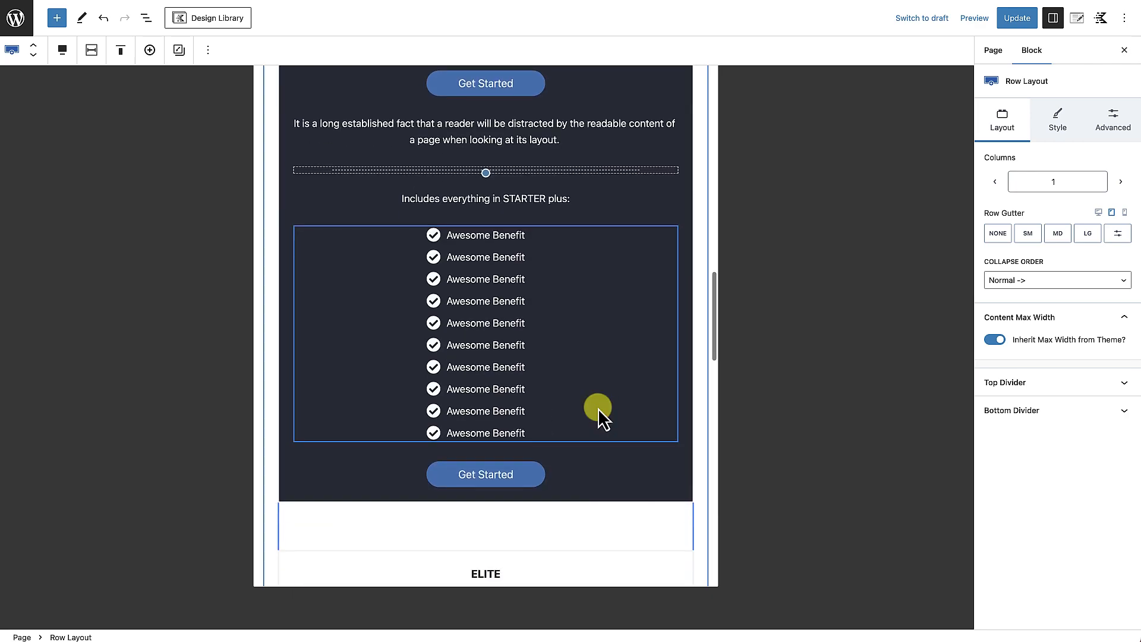
pyautogui.scroll(-2, 598, 409)
pyautogui.scroll(2, 598, 408)
pyautogui.scroll(-8, 598, 409)
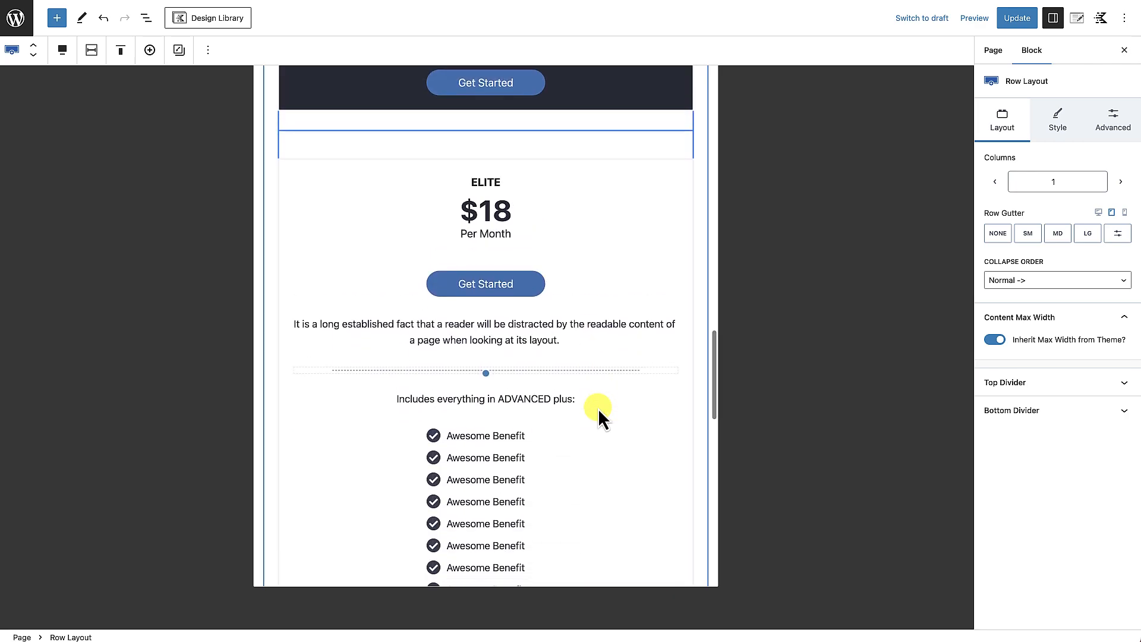
pyautogui.scroll(6, 598, 409)
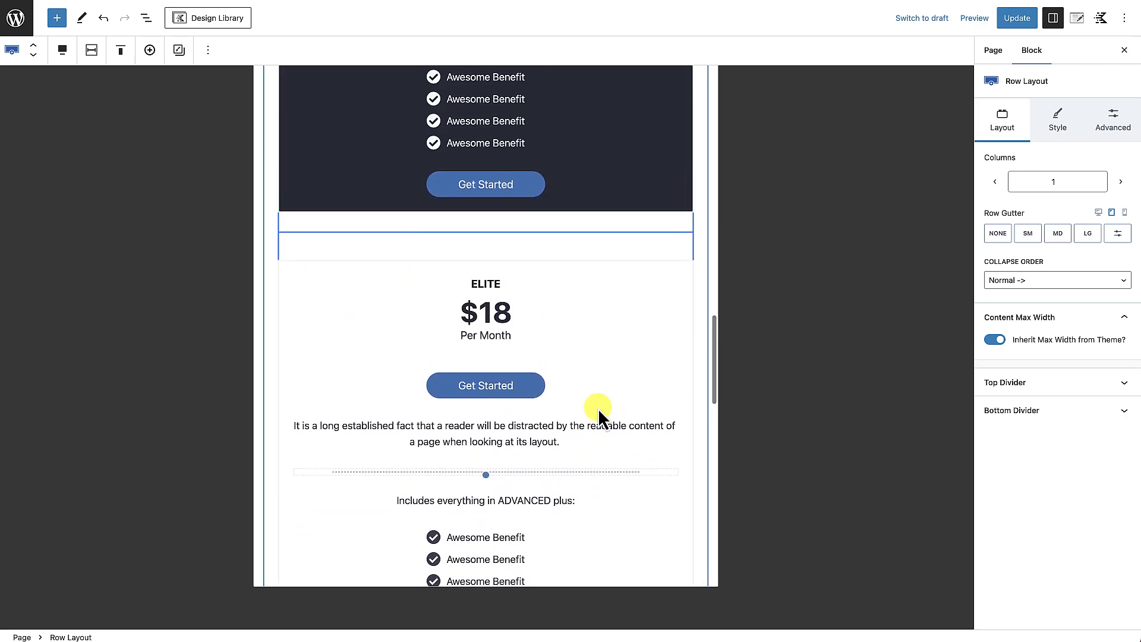
# Switch the editor to mobile view and examine the gap above the gradient banner on the stacked ADVANCED plan.
pyautogui.click(1125, 212)
pyautogui.scroll(-10, 493, 327)
pyautogui.scroll(-12, 496, 333)
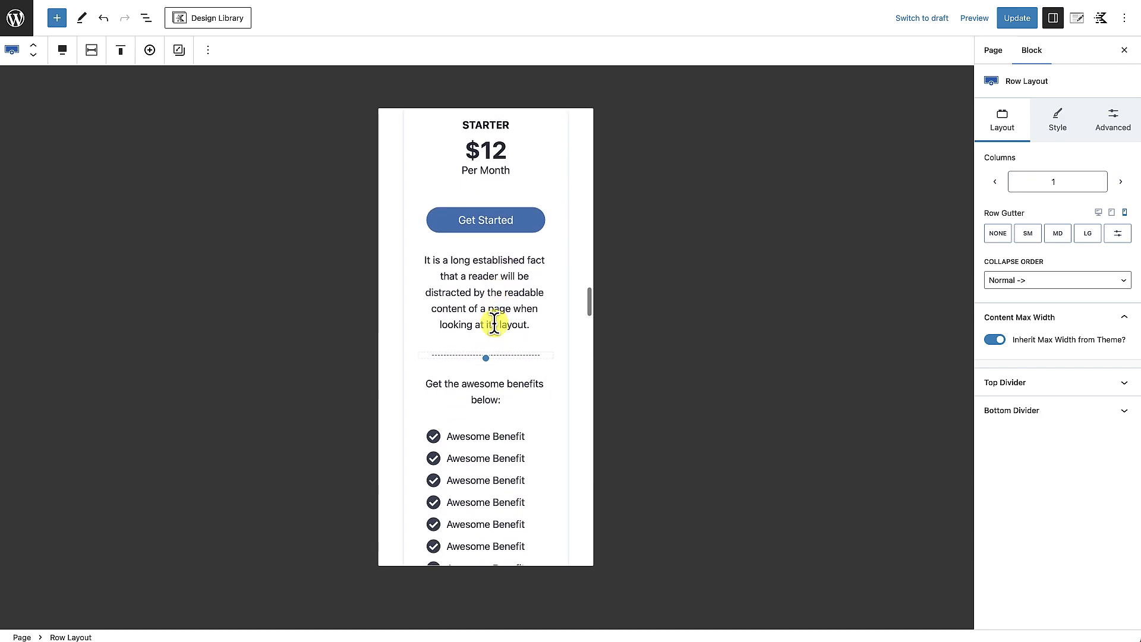
pyautogui.scroll(5, 494, 324)
pyautogui.scroll(-8, 495, 325)
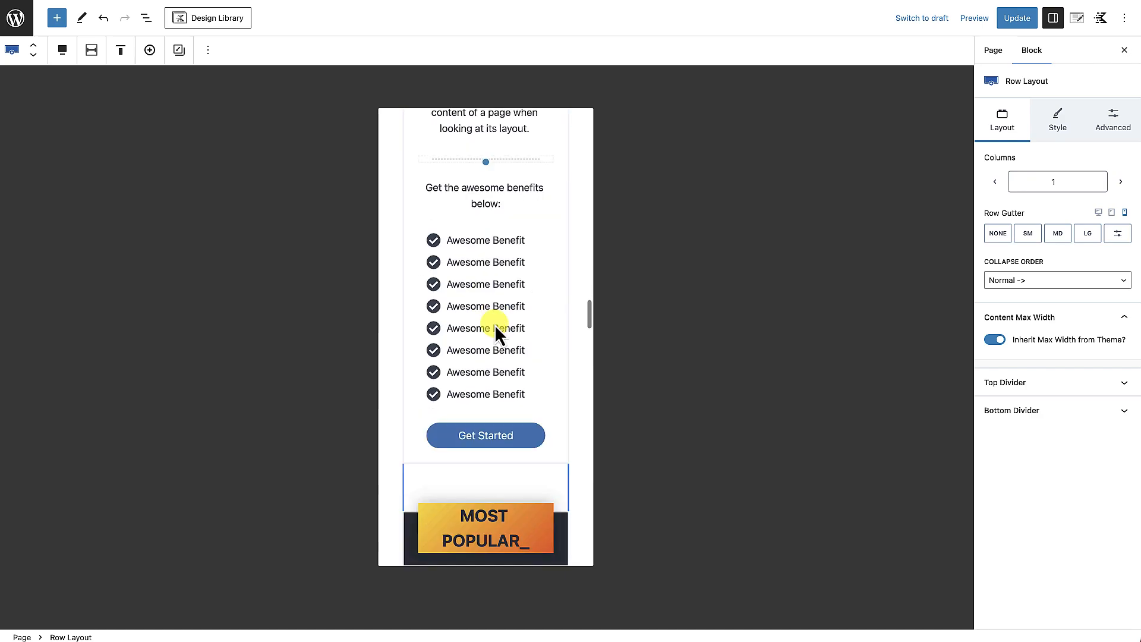
pyautogui.scroll(-5, 495, 325)
pyautogui.scroll(4, 495, 324)
pyautogui.scroll(1, 495, 325)
pyautogui.scroll(-5, 495, 324)
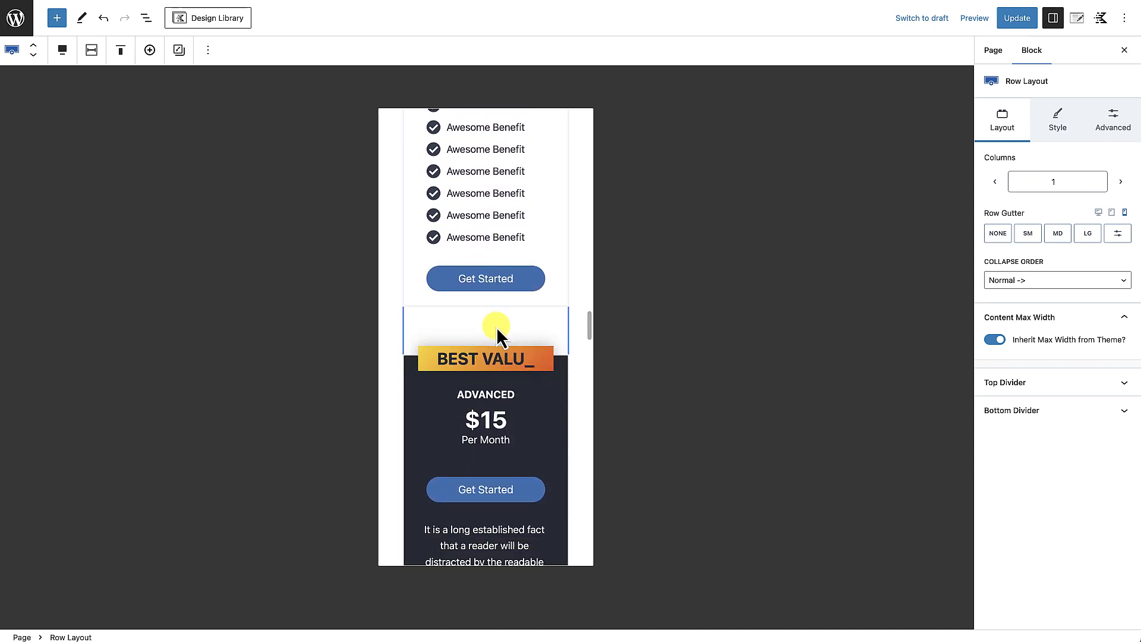
# Examine the flame icon and the spacing around the ADVANCED plan of the flame-icon table in mobile view.
pyautogui.scroll(-2, 497, 327)
pyautogui.scroll(-8, 495, 358)
pyautogui.scroll(-15, 501, 340)
pyautogui.scroll(-6, 501, 340)
pyautogui.scroll(-12, 501, 339)
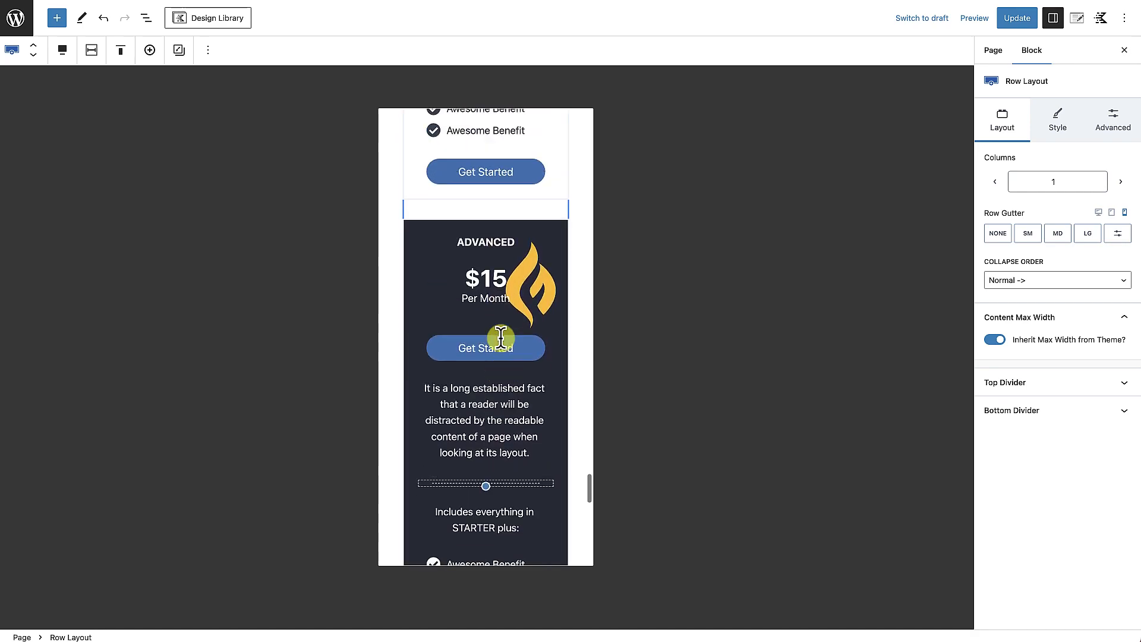
pyautogui.scroll(17, 501, 339)
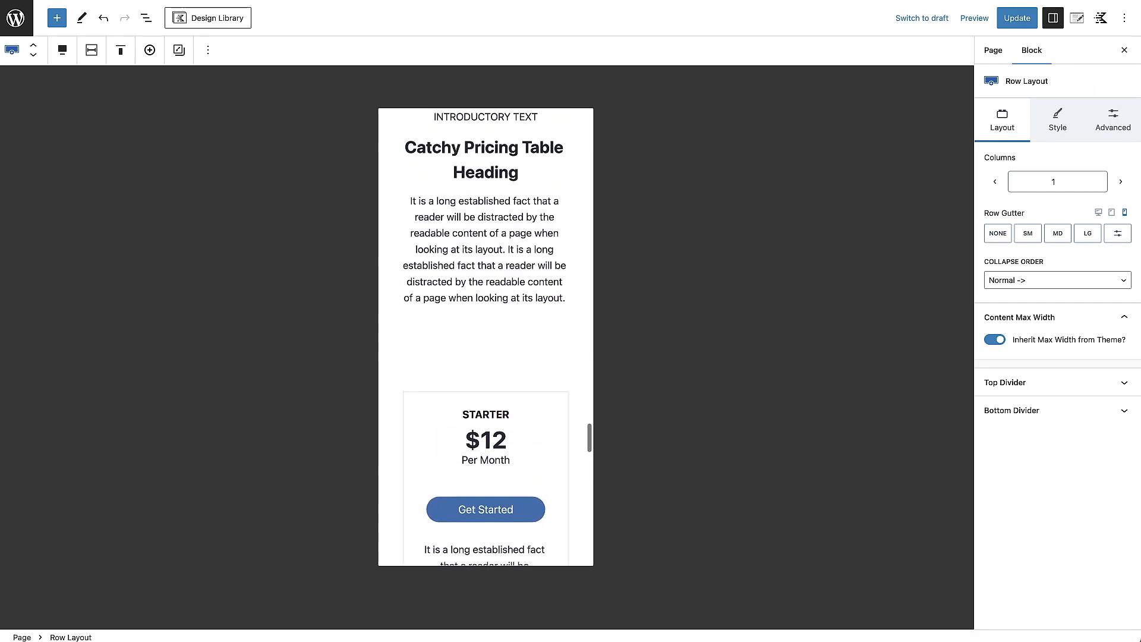
# Return to tablet view and set the tablet layout of the flame-icon table's three-column plan row to Collapse to Rows.
pyautogui.click(1112, 213)
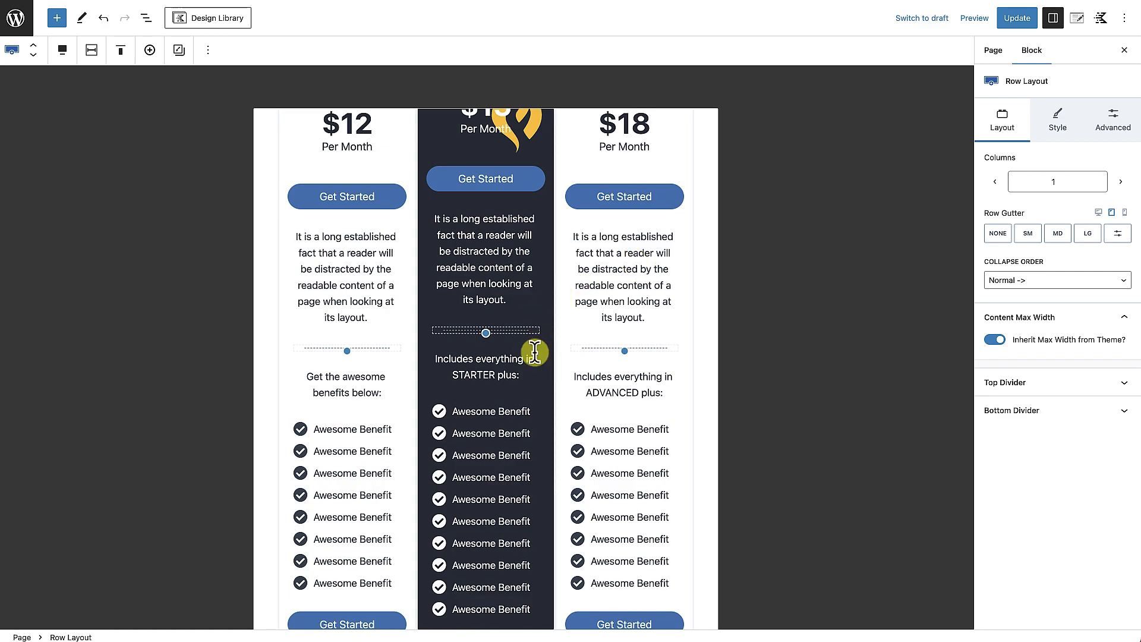
pyautogui.scroll(4, 535, 352)
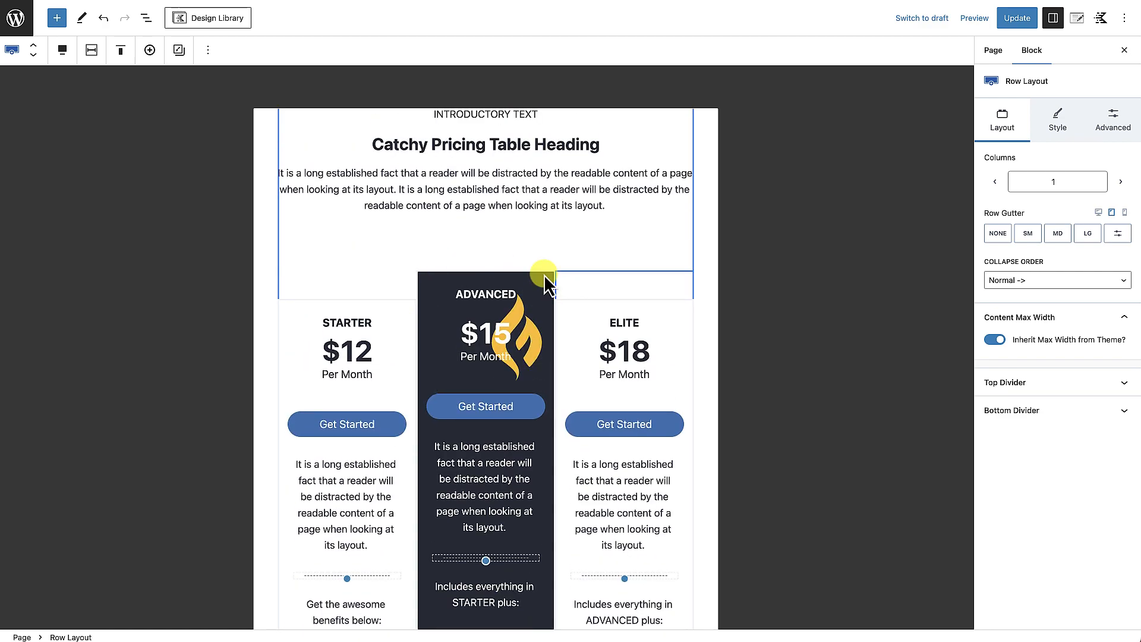
pyautogui.click(372, 265)
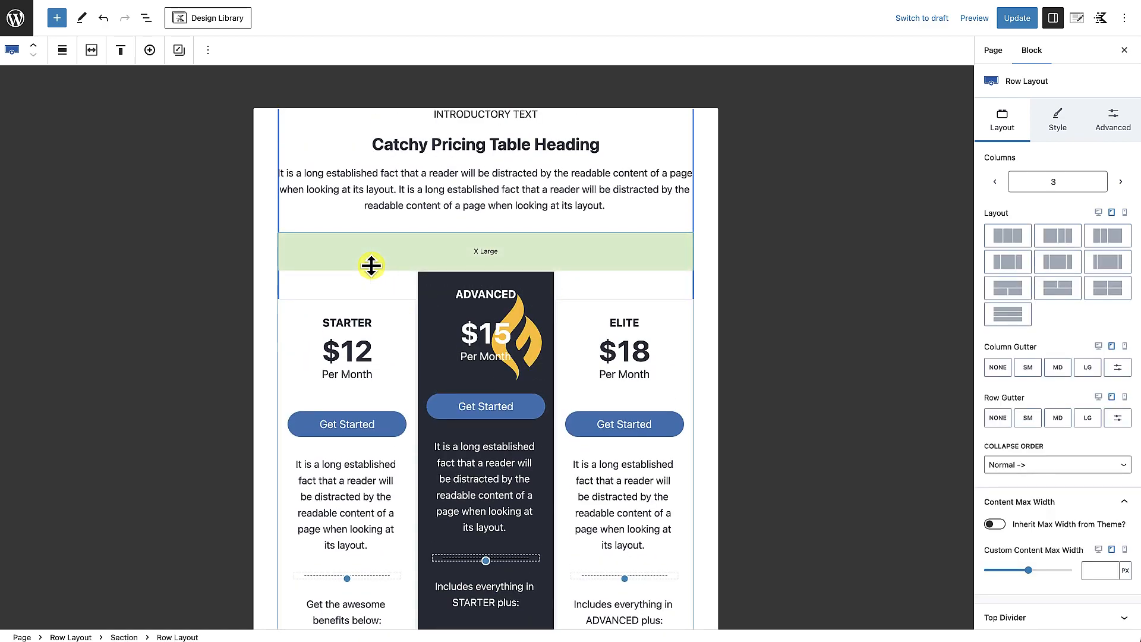
pyautogui.click(1112, 214)
pyautogui.click(1010, 315)
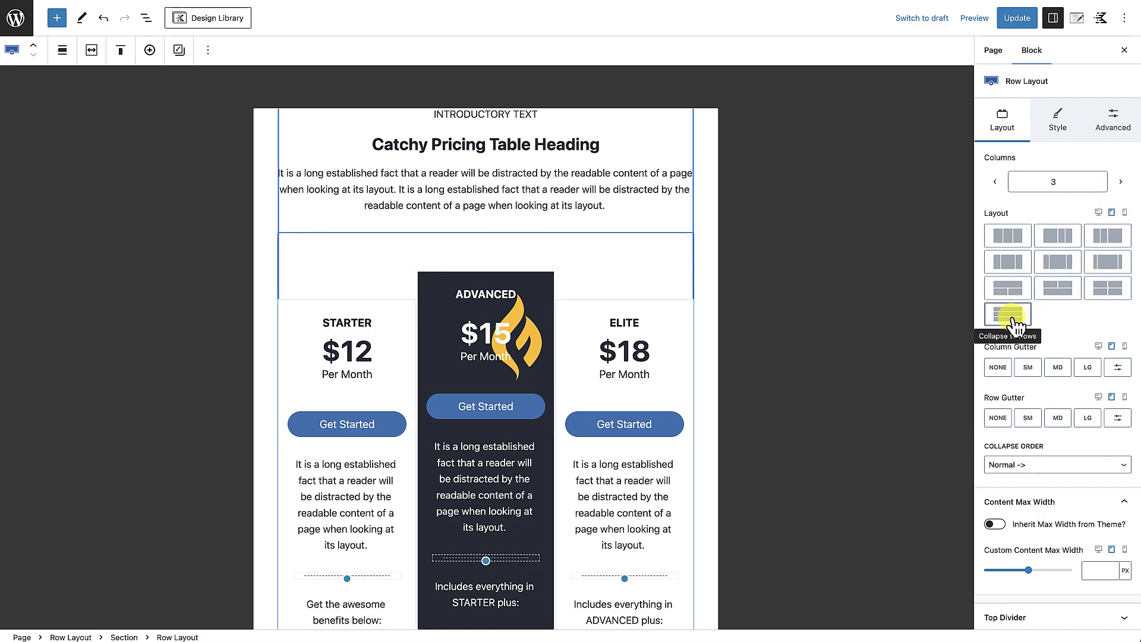
pyautogui.click(1009, 321)
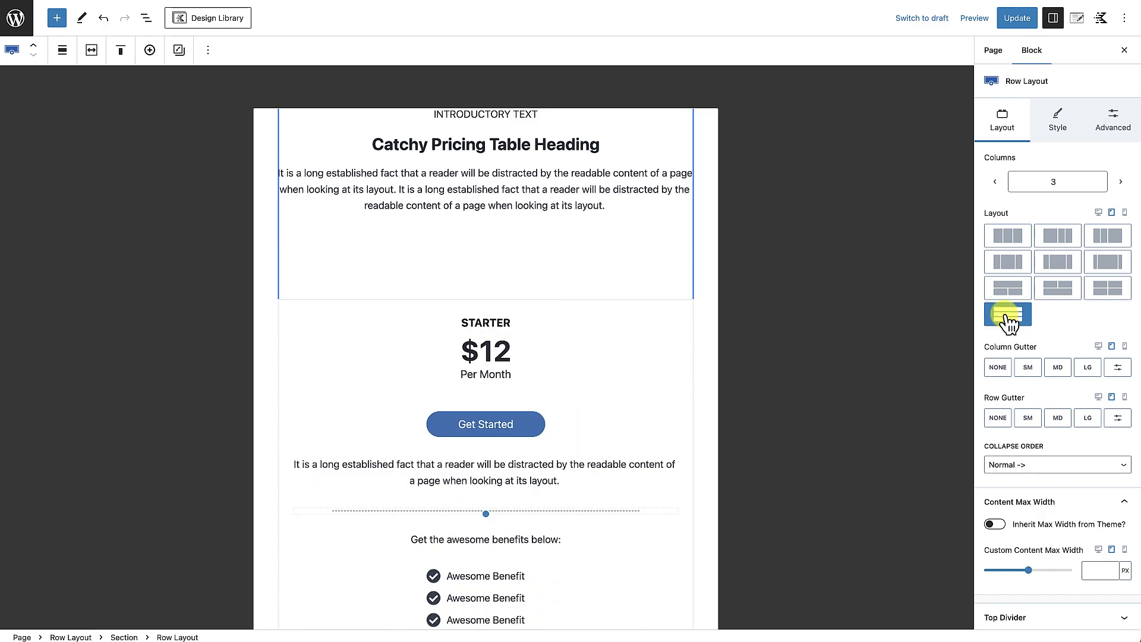
# Set the tablet top margin of the ADVANCED section in the flame-icon table to LG.
pyautogui.scroll(-10, 538, 482)
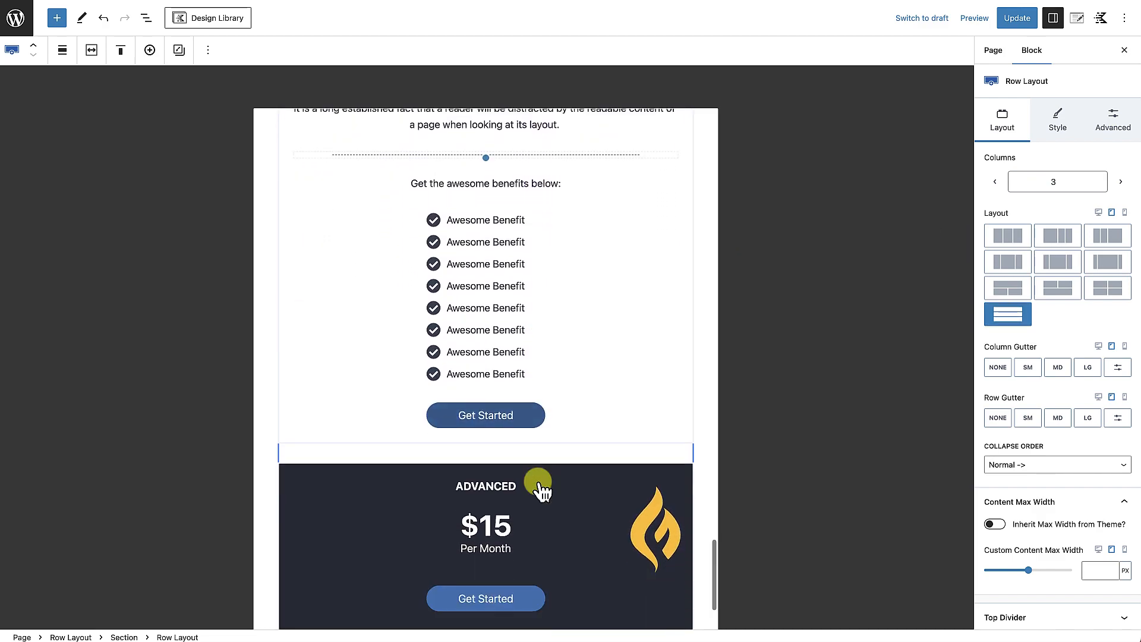
pyautogui.scroll(-1, 619, 412)
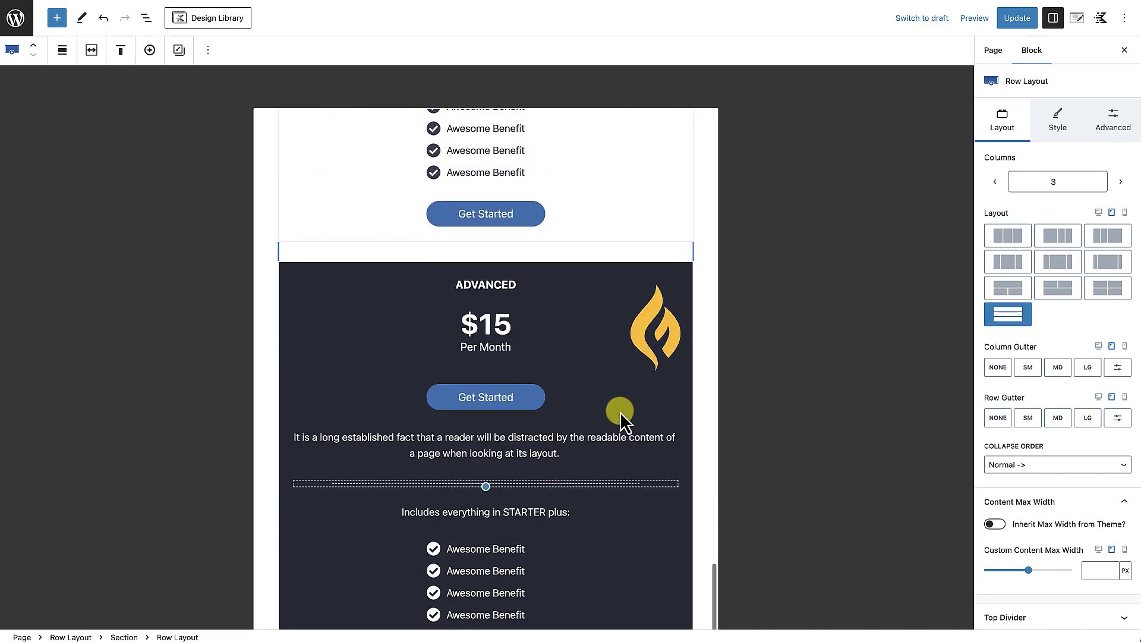
pyautogui.click(690, 268)
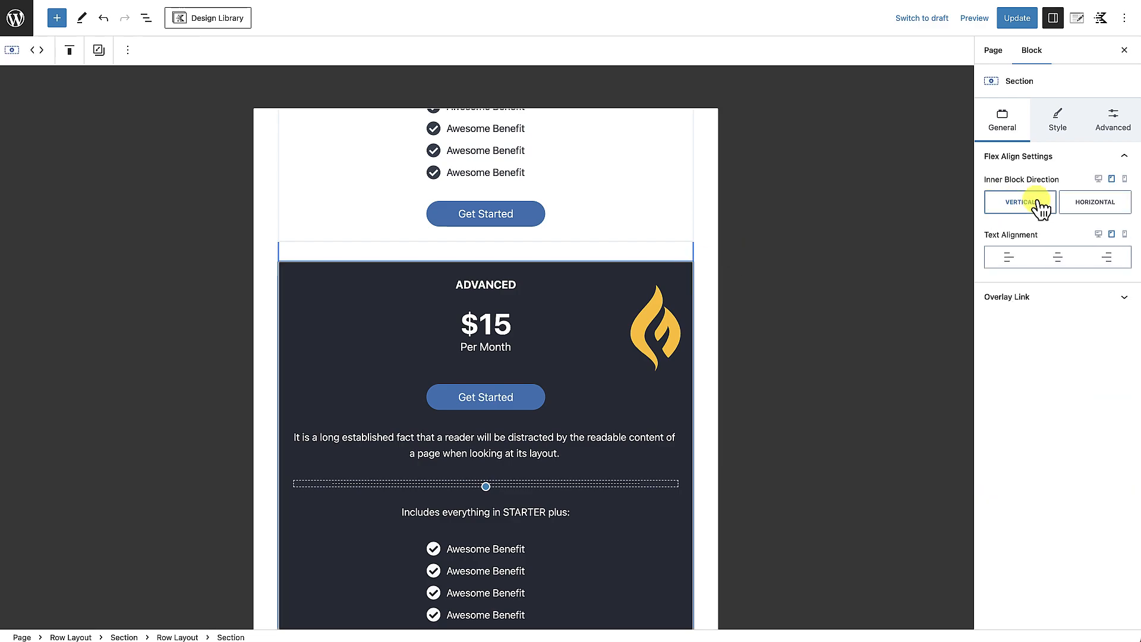
pyautogui.click(1115, 127)
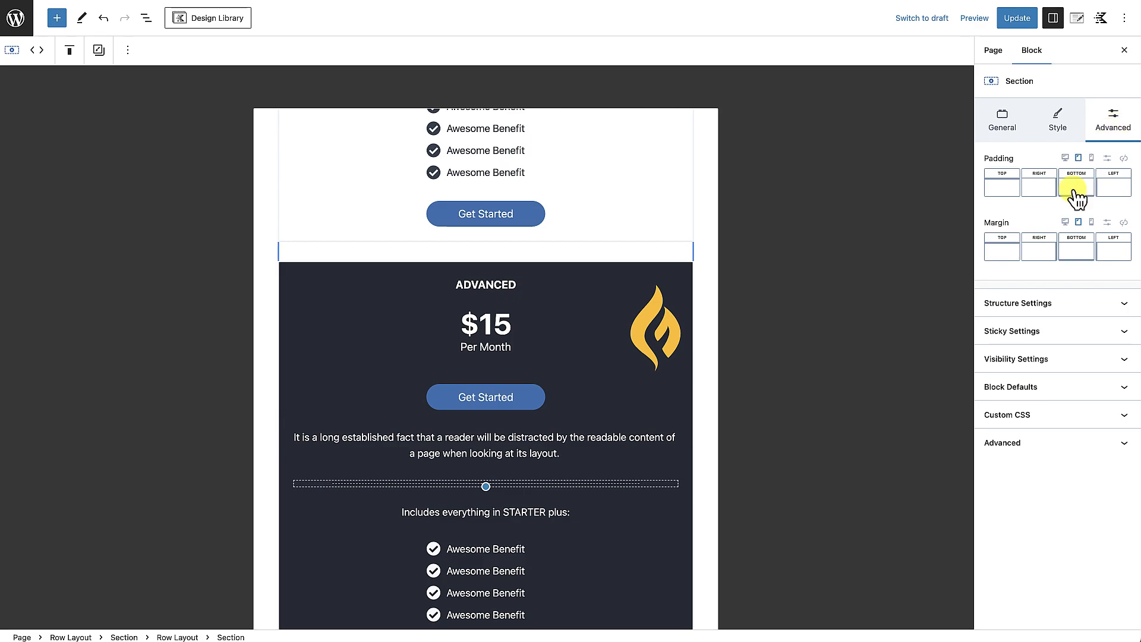
pyautogui.click(1013, 253)
pyautogui.moveTo(868, 303); pyautogui.dragTo(920, 304)
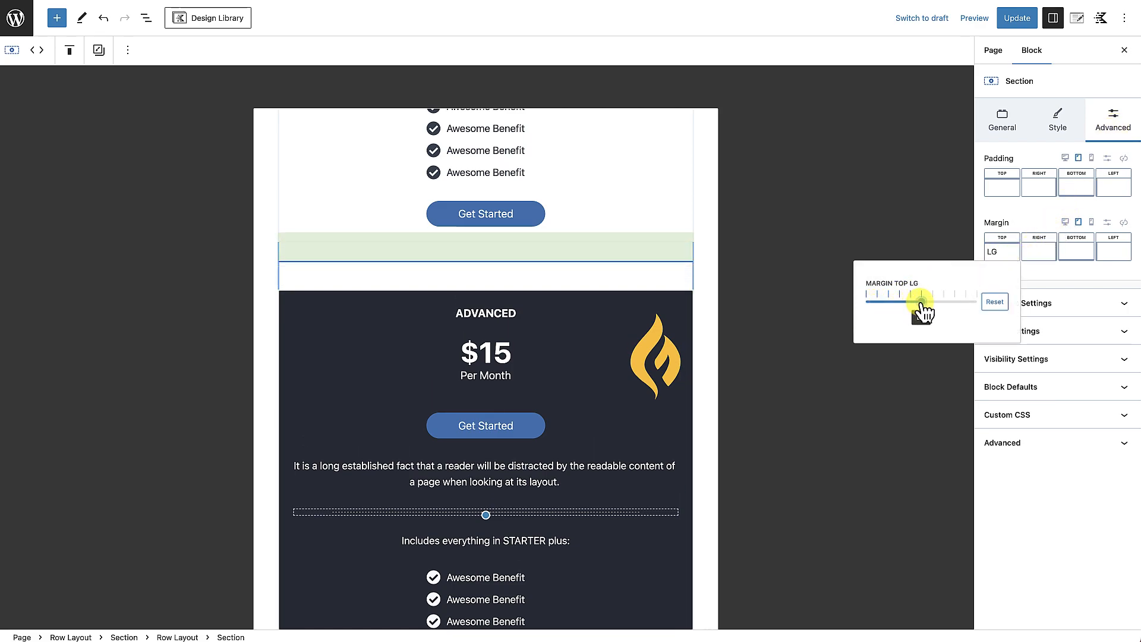
pyautogui.click(712, 287)
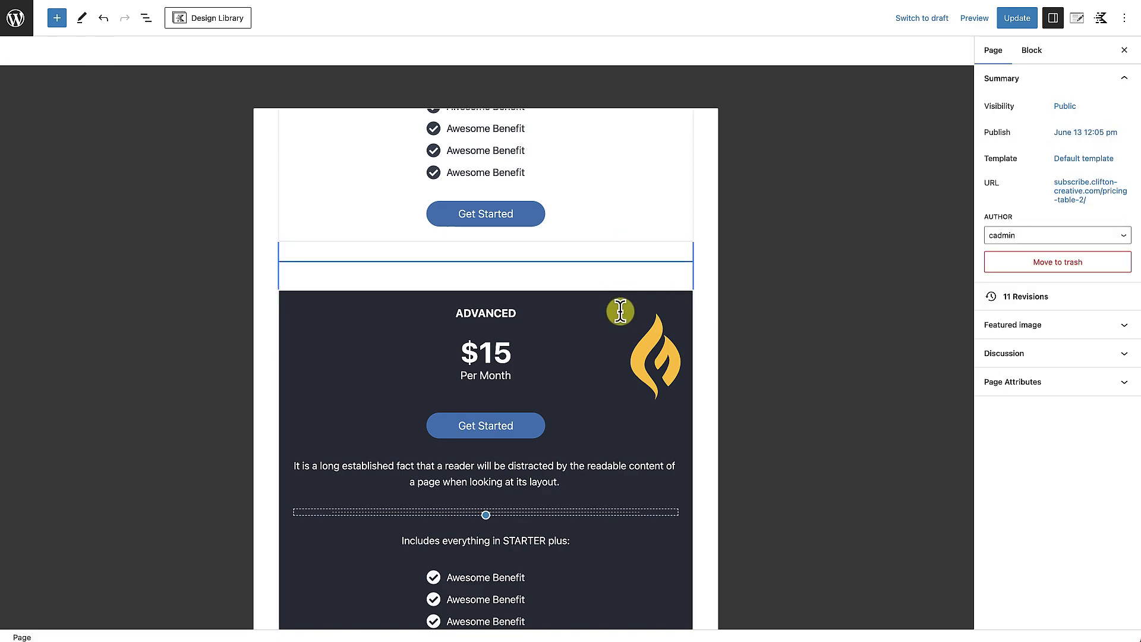
# Review the spacing between the stacked plans of the flame-icon table in tablet view.
pyautogui.scroll(-10, 618, 315)
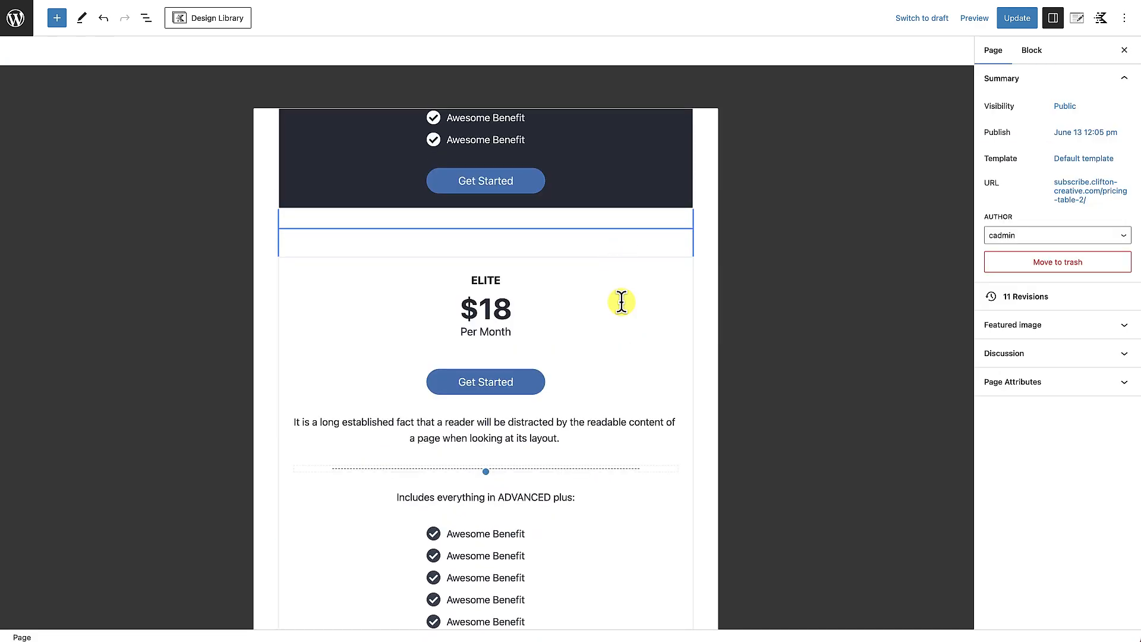
pyautogui.scroll(-5, 621, 289)
pyautogui.scroll(15, 622, 303)
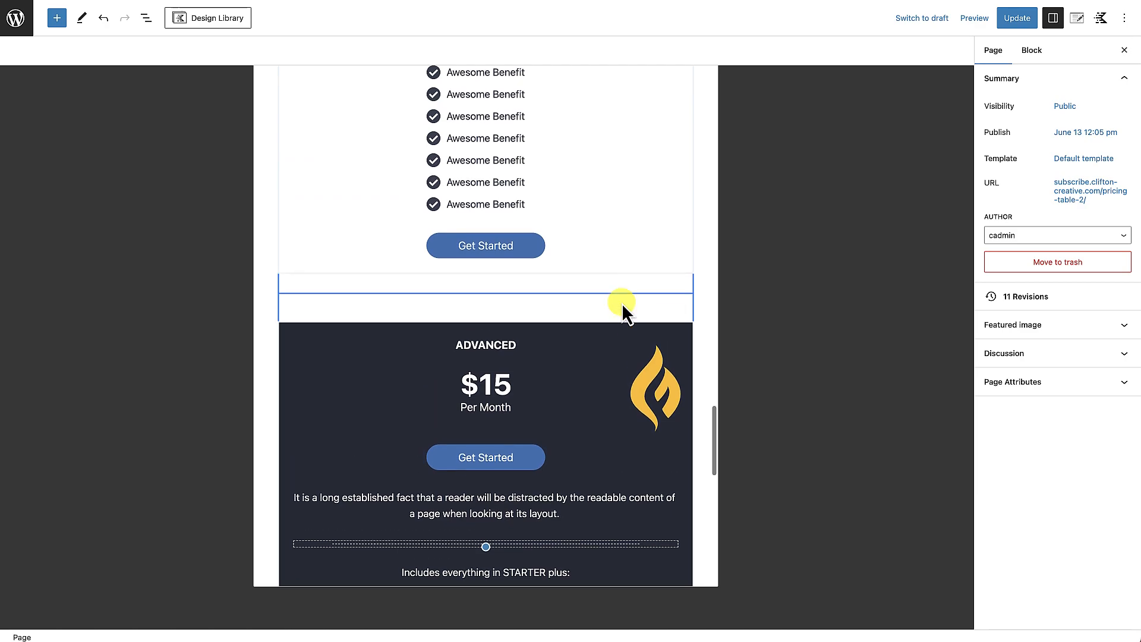
pyautogui.scroll(20, 622, 303)
pyautogui.scroll(-20, 622, 304)
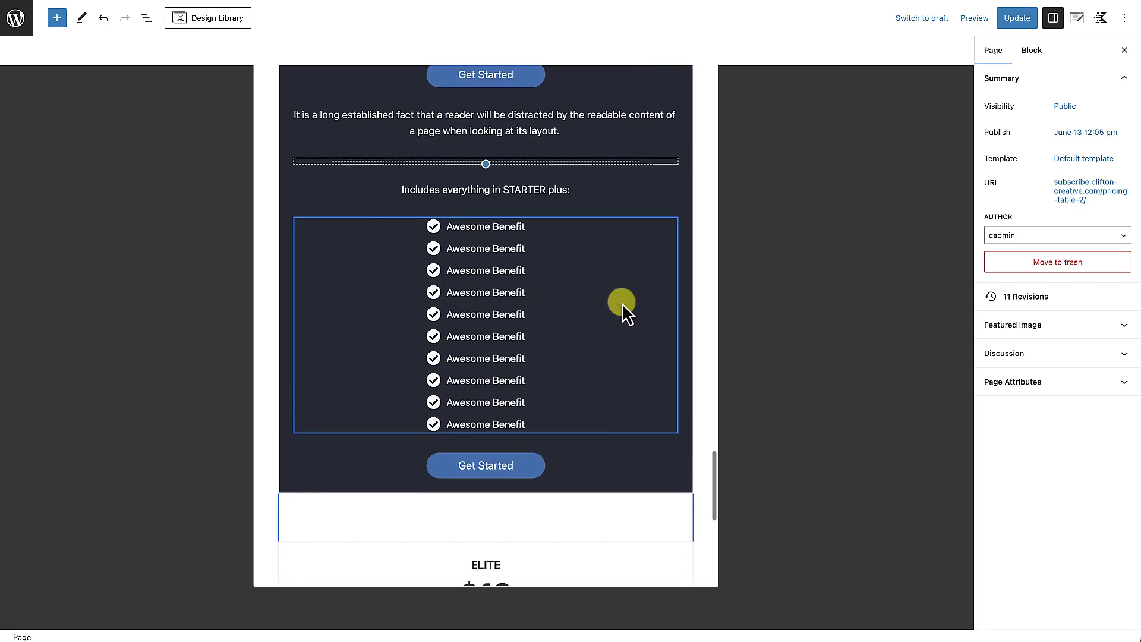
pyautogui.scroll(12, 622, 303)
pyautogui.scroll(1, 622, 286)
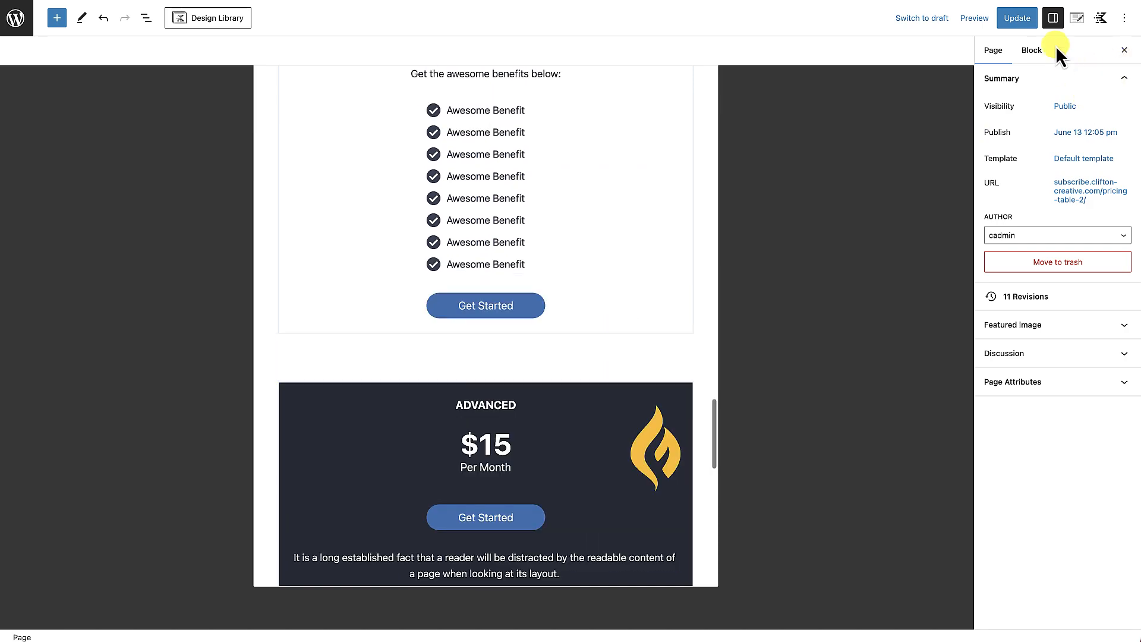
# Update the page, view it live and open the browser inspector with the iPhone 12 Pro device view.
pyautogui.click(1012, 18)
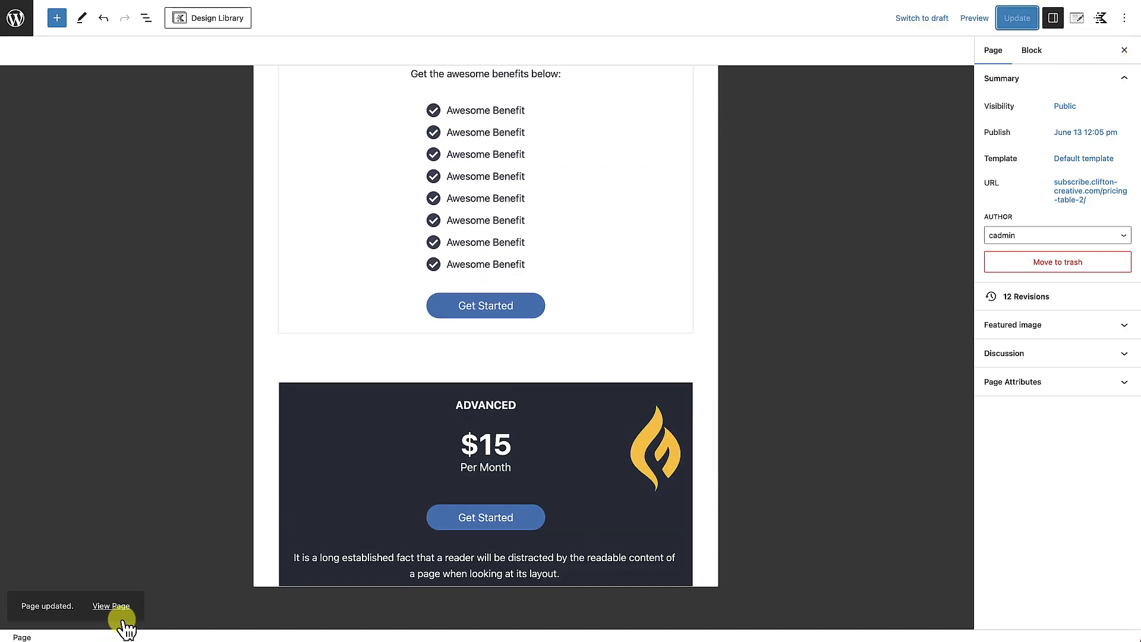
pyautogui.click(117, 608)
pyautogui.scroll(-4, 365, 517)
pyautogui.scroll(1, 365, 522)
pyautogui.rightClick(78, 305)
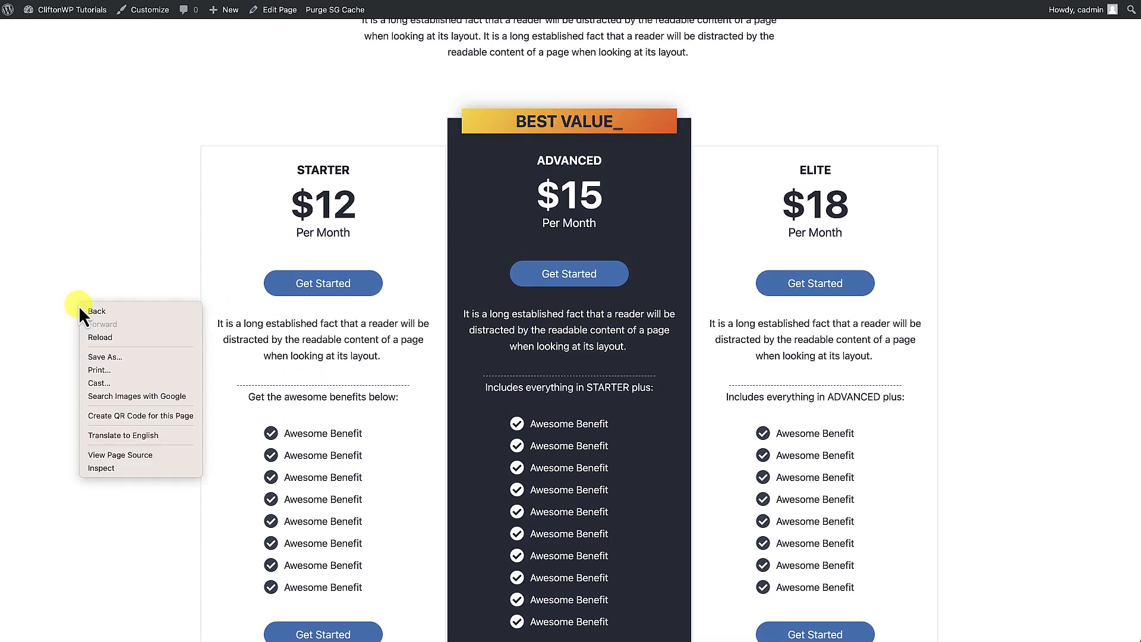
pyautogui.click(102, 470)
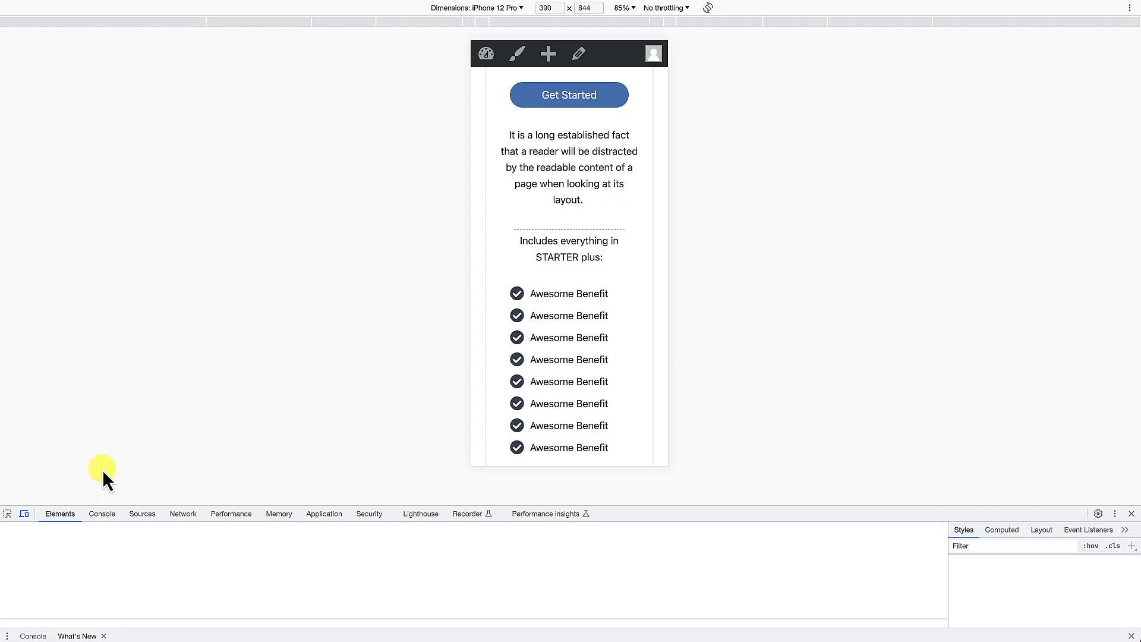
# Check how the gradient banner and the ADVANCED plan of the gradient-banner table display on the emulated phone.
pyautogui.scroll(-3, 496, 351)
pyautogui.scroll(10, 568, 375)
pyautogui.scroll(-6, 566, 377)
pyautogui.scroll(-5, 567, 378)
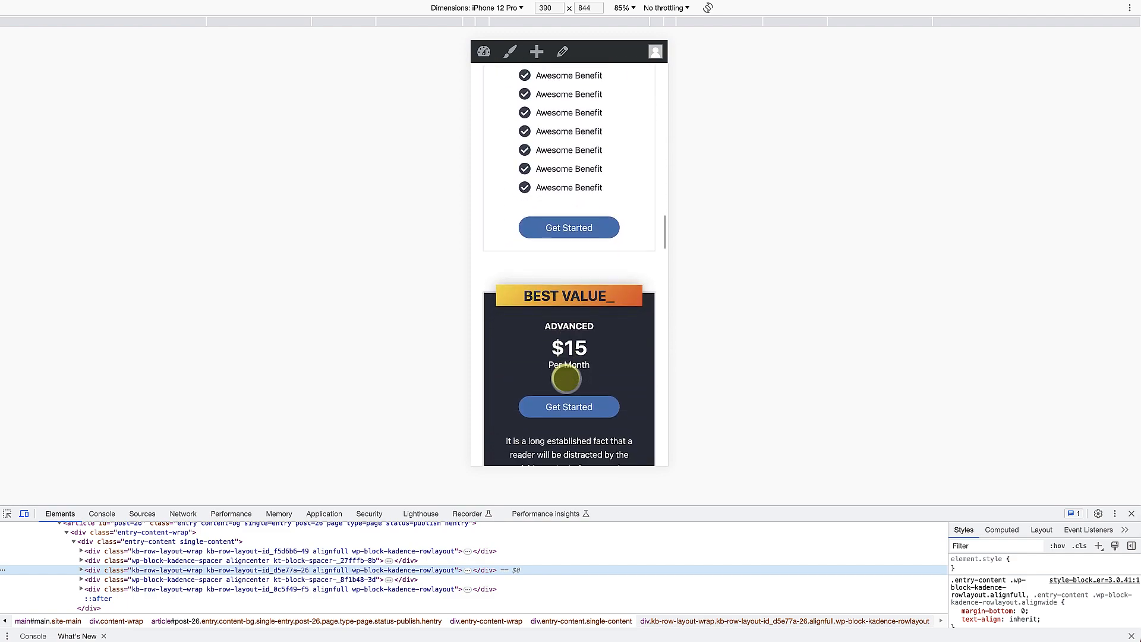
# Close the browser inspector and check how the flame-icon pricing table displays at desktop width.
pyautogui.click(1131, 514)
pyautogui.scroll(5, 395, 325)
pyautogui.scroll(-5, 395, 326)
pyautogui.scroll(2, 395, 325)
pyautogui.scroll(1, 394, 324)
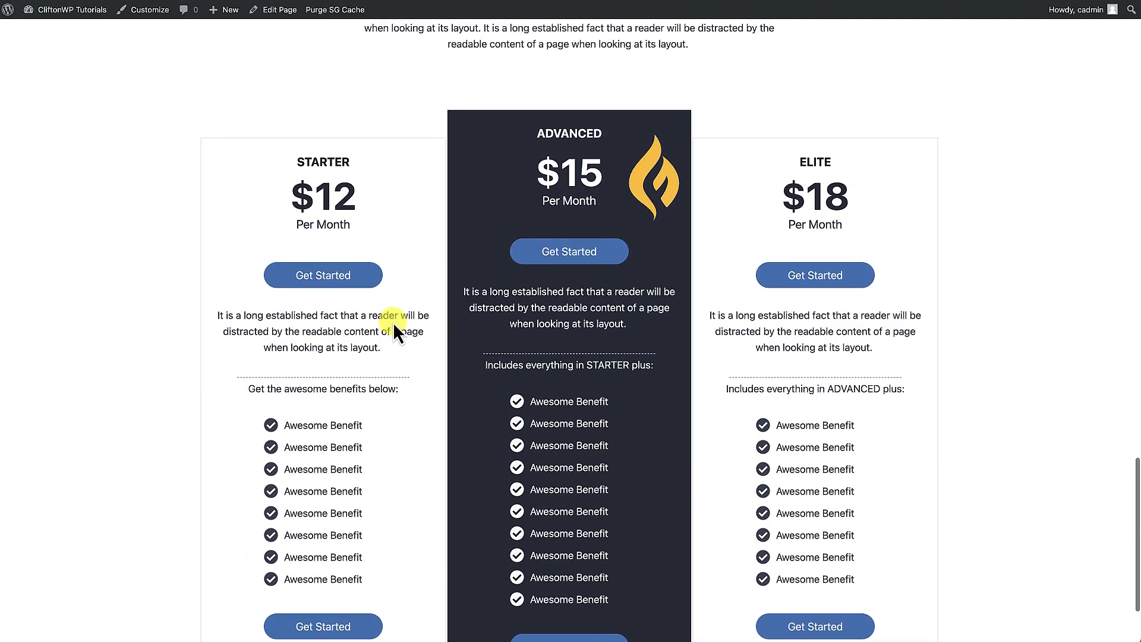
pyautogui.scroll(-2, 394, 324)
pyautogui.scroll(5, 394, 322)
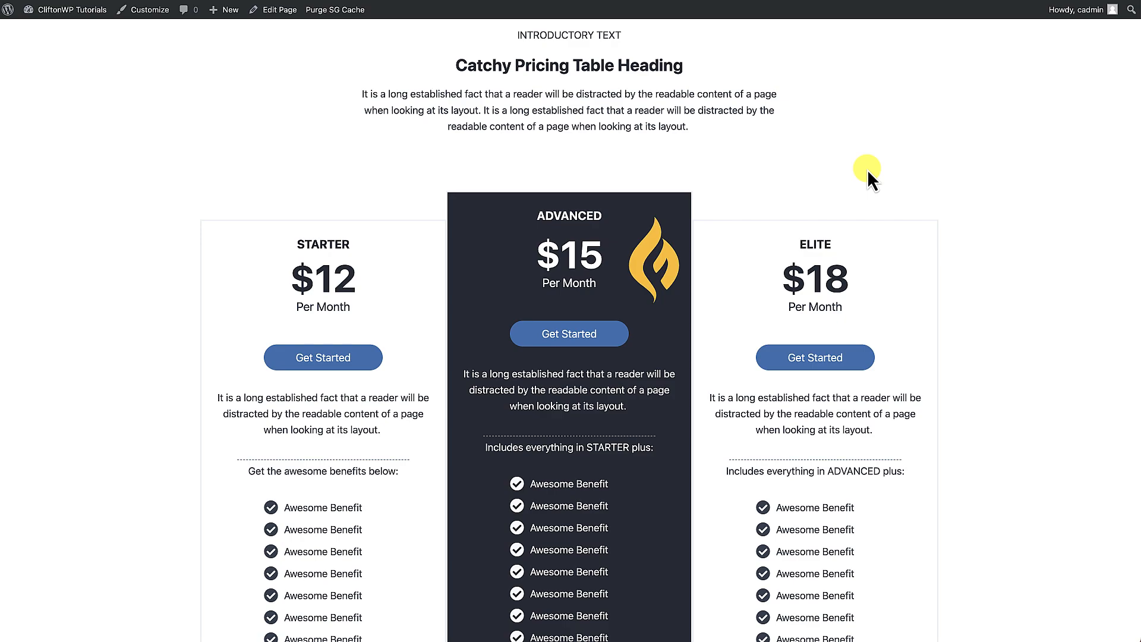
# Reopen the page for editing and duplicate the last divider together with the flame-icon table's Row Layout.
pyautogui.click(284, 12)
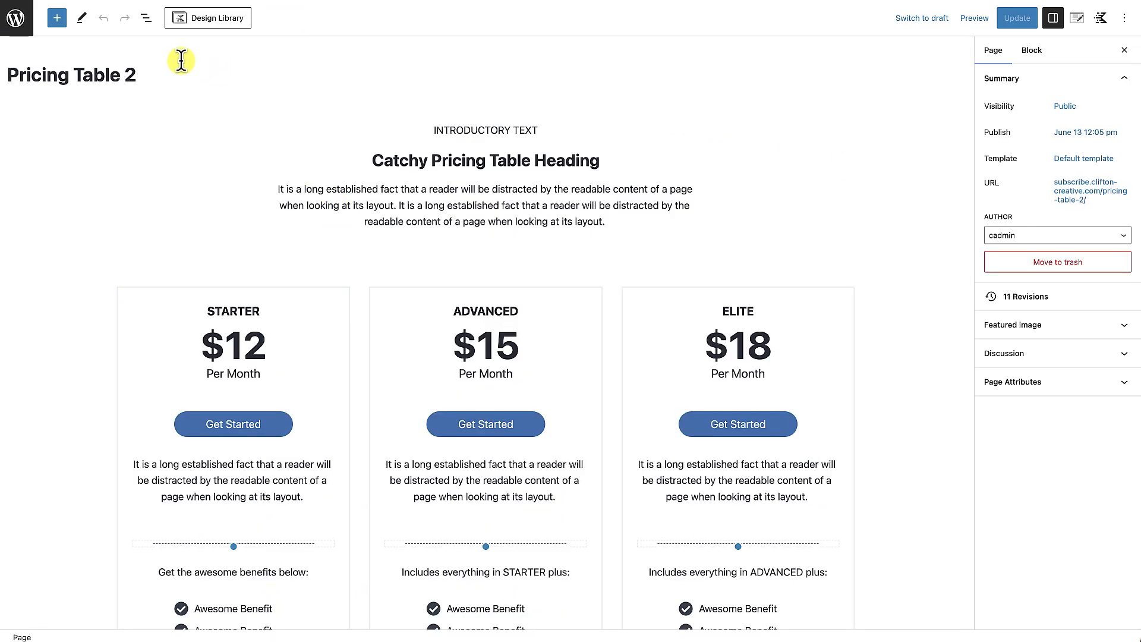
pyautogui.click(146, 18)
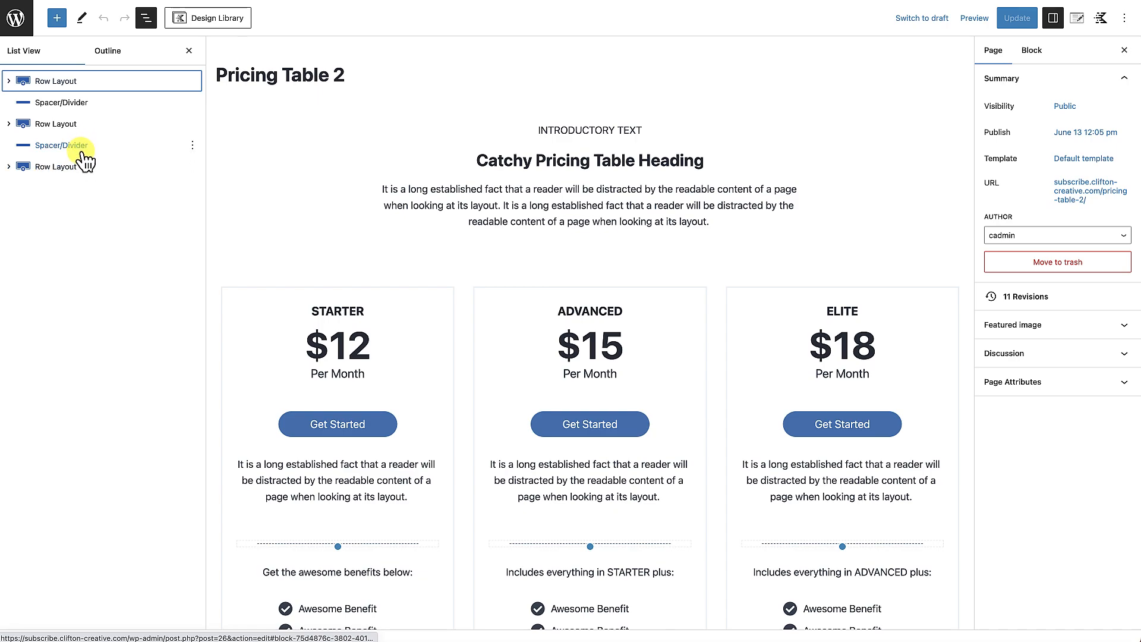
pyautogui.click(116, 155)
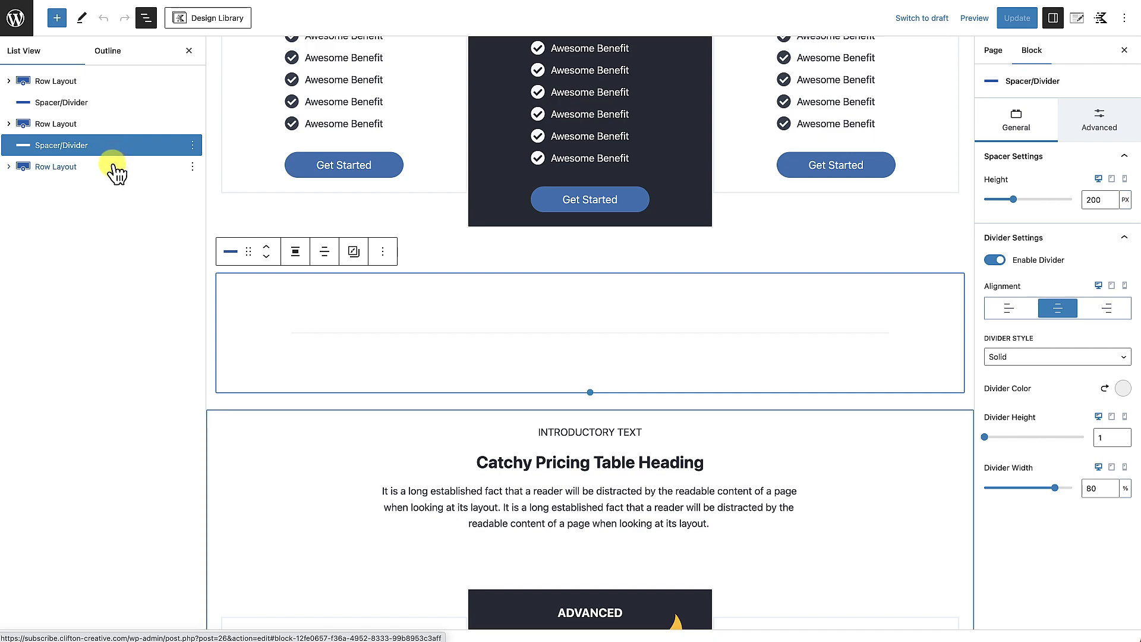
pyautogui.keyDown('shift'); pyautogui.click(117, 172); pyautogui.keyUp('shift')
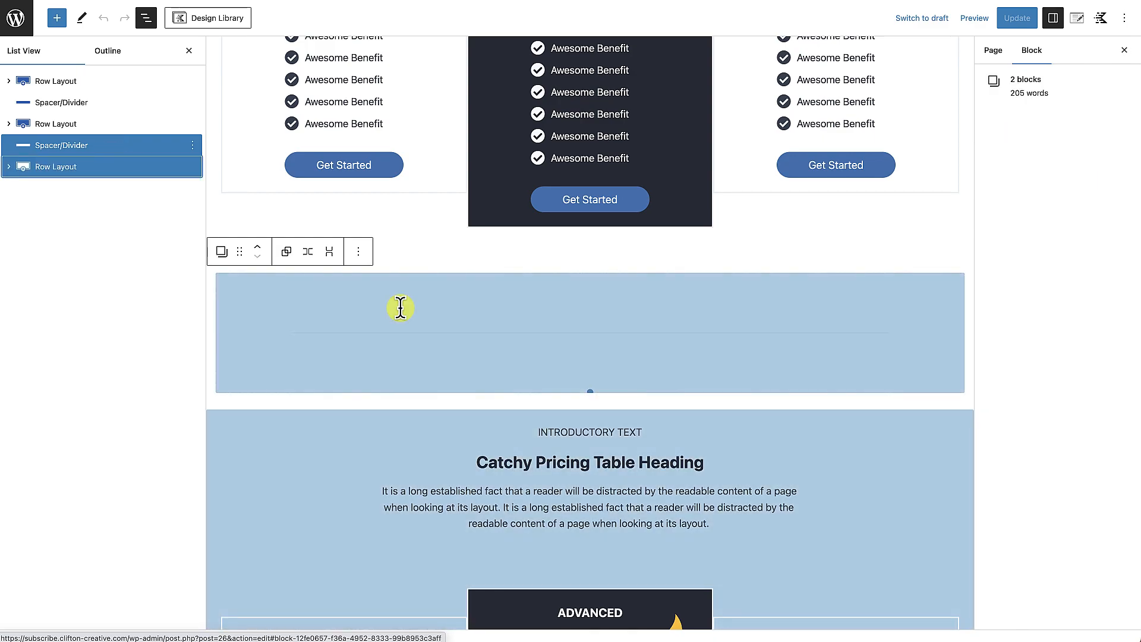
pyautogui.scroll(-5, 400, 309)
pyautogui.scroll(5, 401, 308)
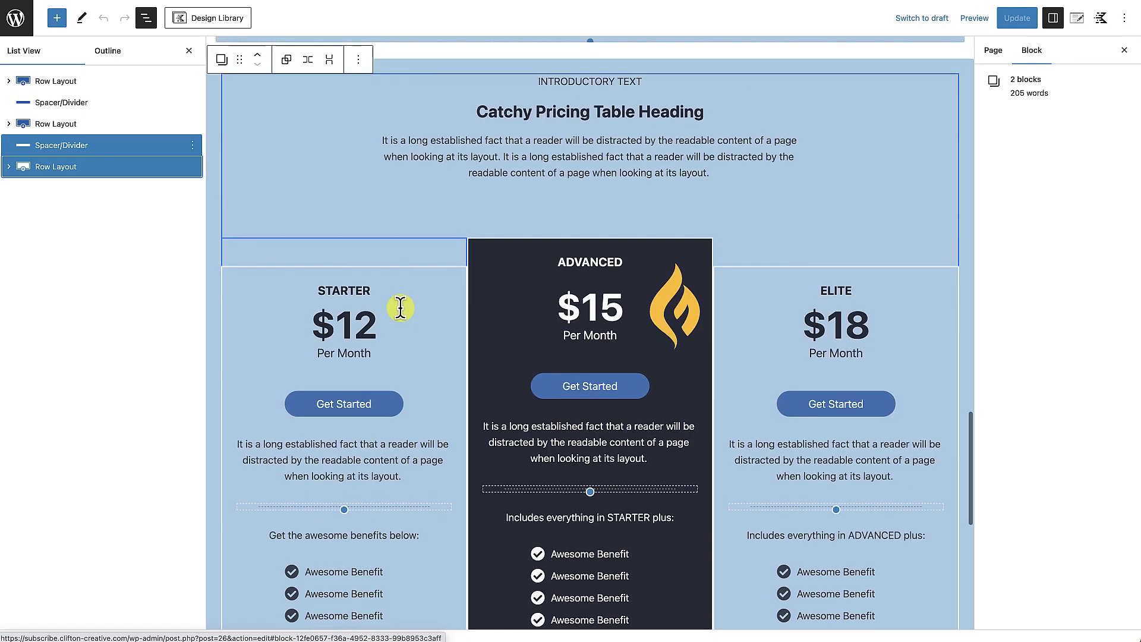
pyautogui.scroll(3, 400, 308)
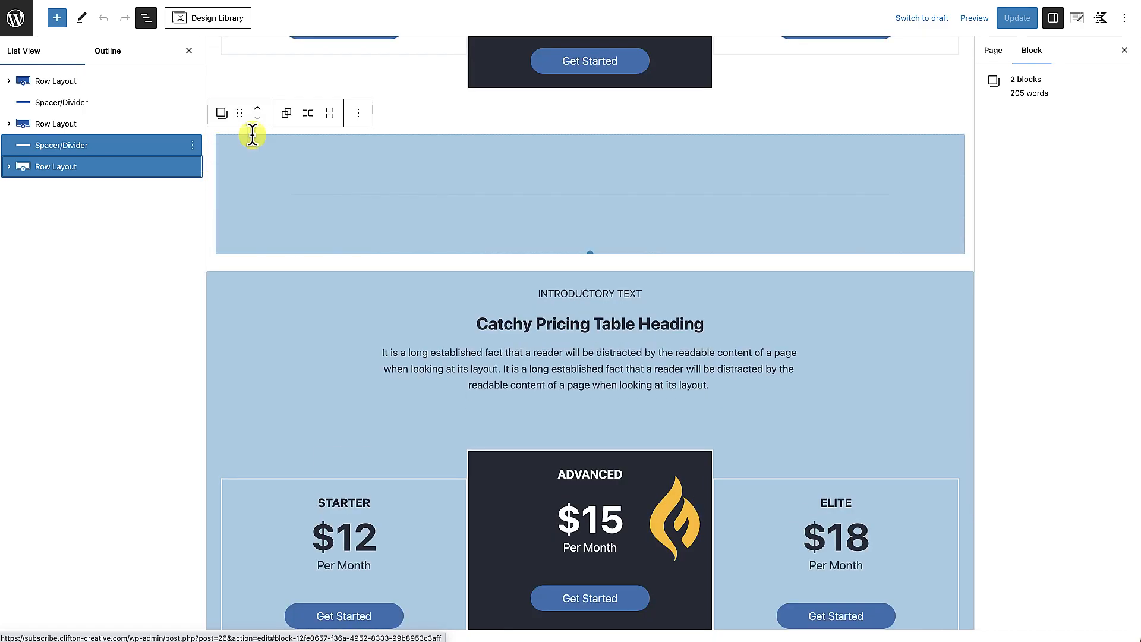
pyautogui.click(359, 115)
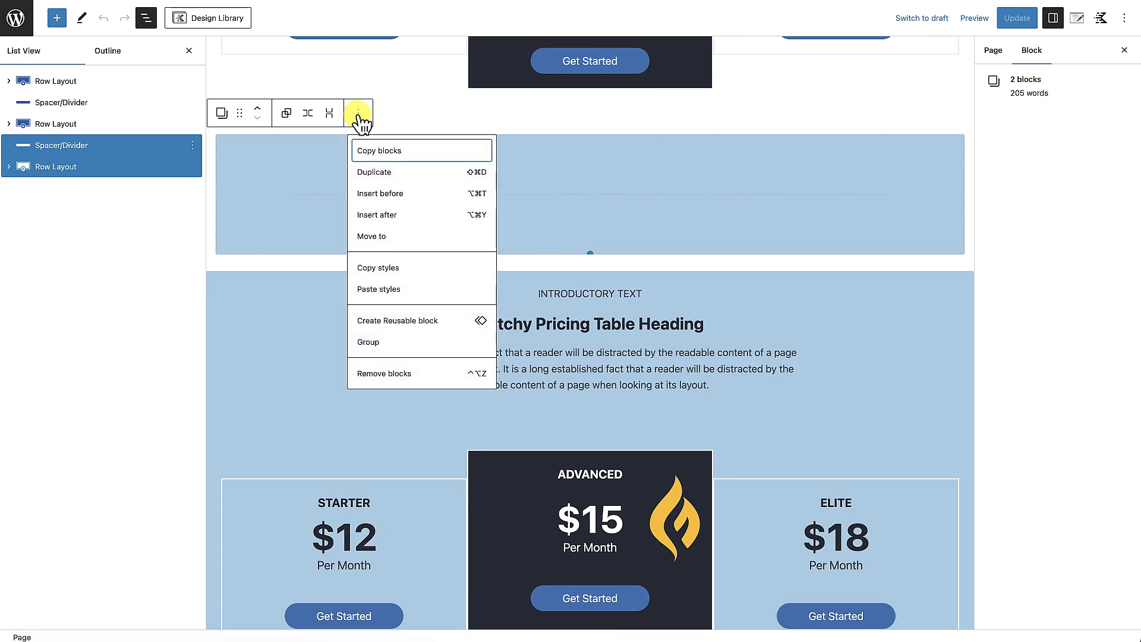
pyautogui.click(368, 173)
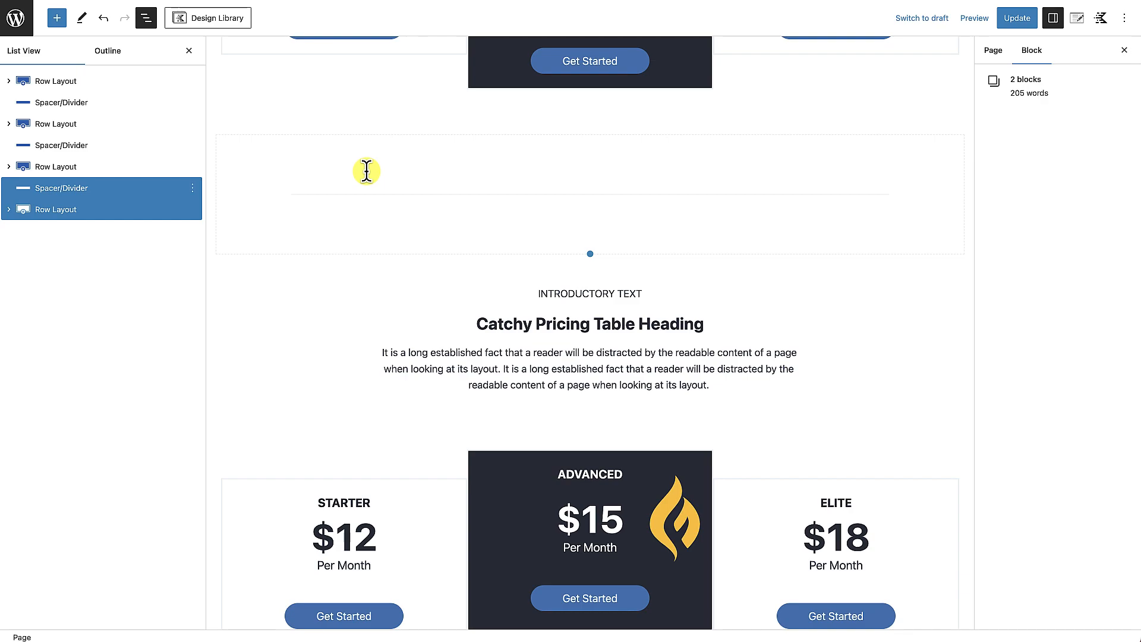
# Remove the flame icon from the ADVANCED plan of the duplicated table at the end of the page.
pyautogui.scroll(10, 287, 291)
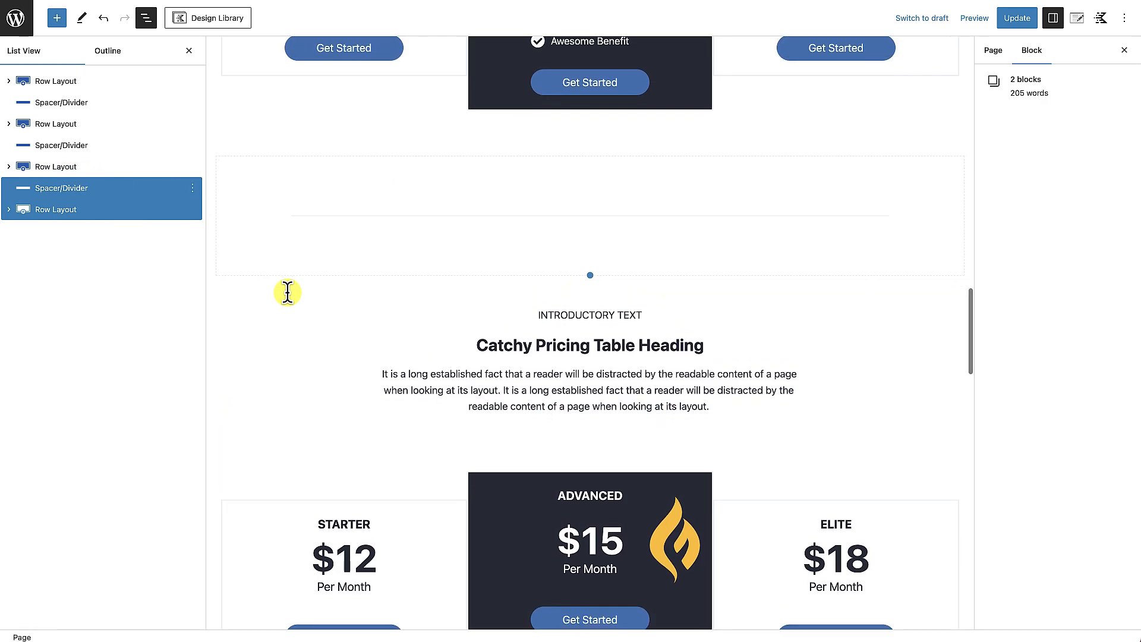
pyautogui.scroll(-7, 286, 267)
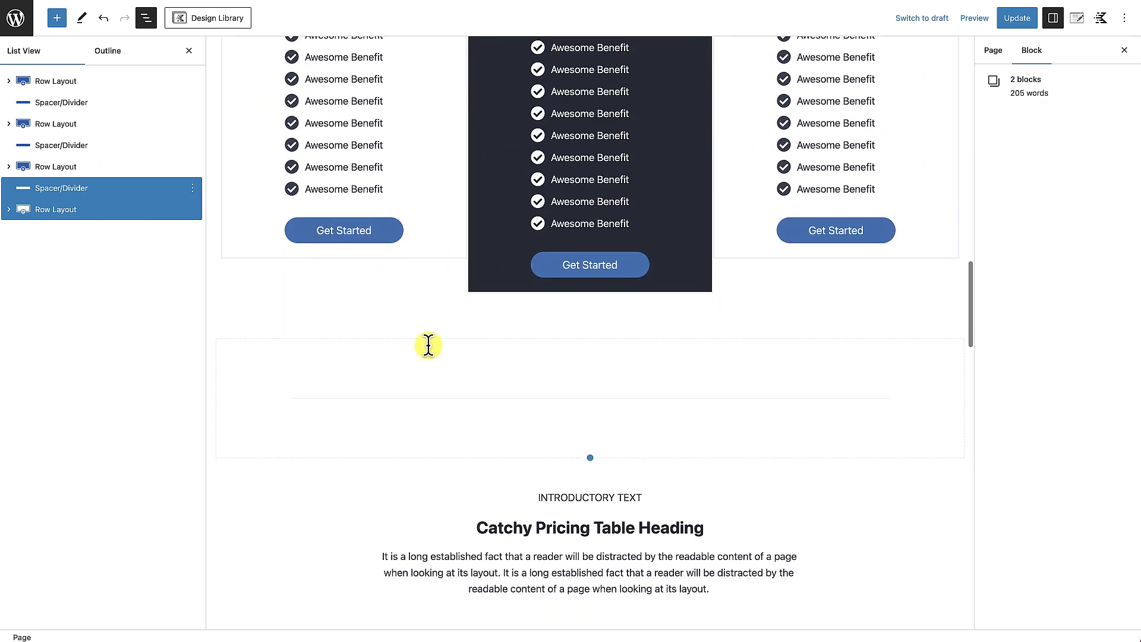
pyautogui.scroll(-5, 428, 392)
pyautogui.scroll(-5, 428, 392)
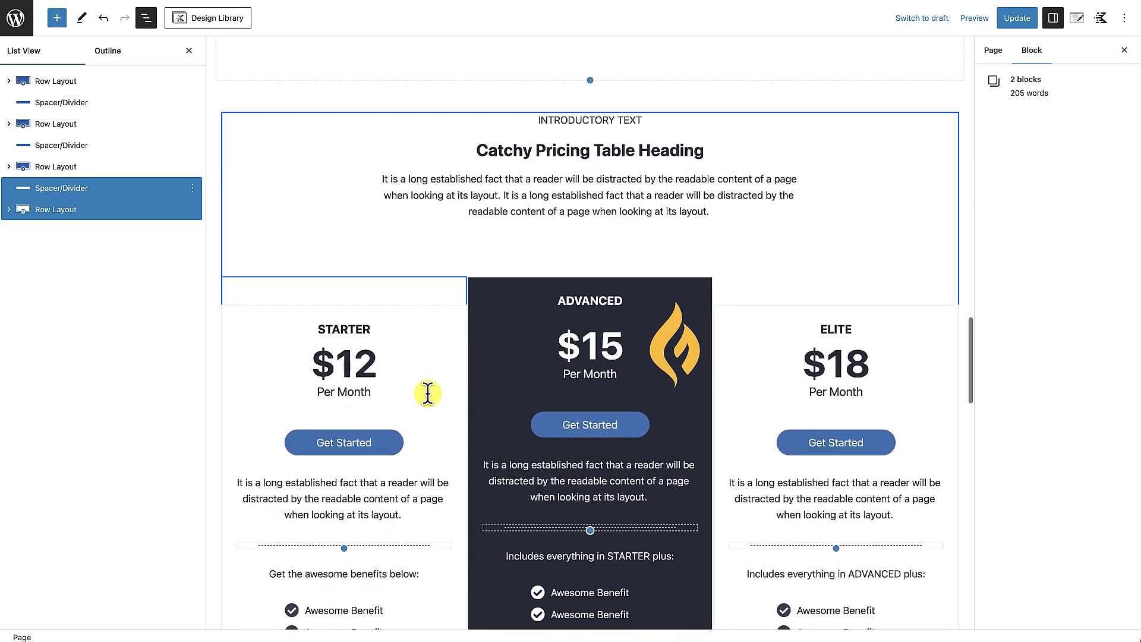
pyautogui.scroll(3, 428, 395)
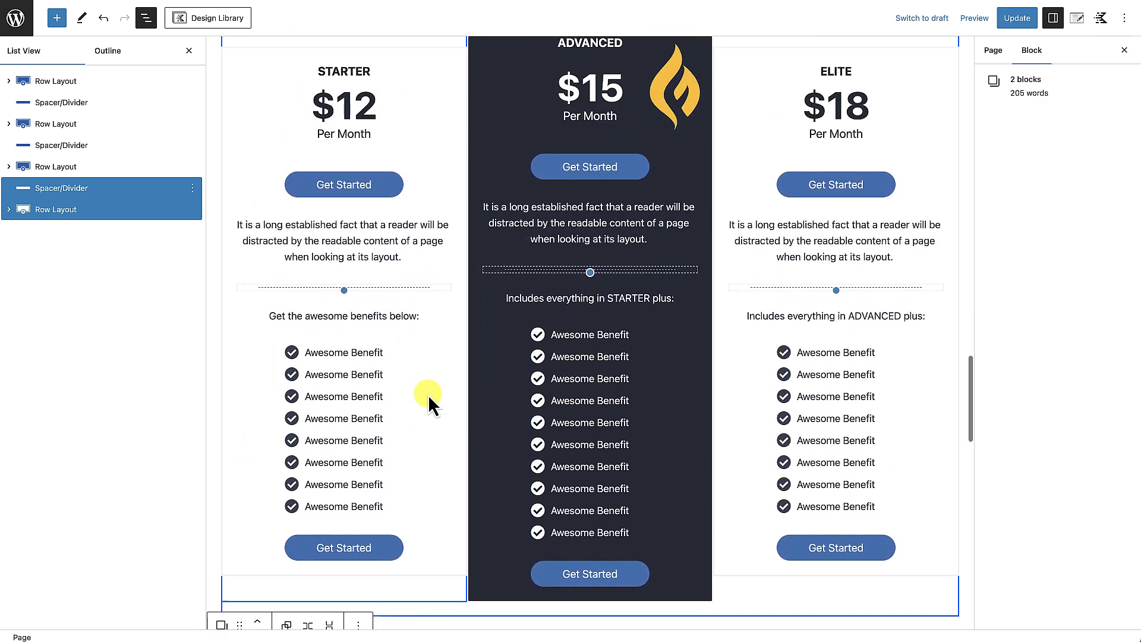
pyautogui.scroll(-6, 428, 396)
pyautogui.scroll(6, 429, 399)
pyautogui.scroll(3, 431, 404)
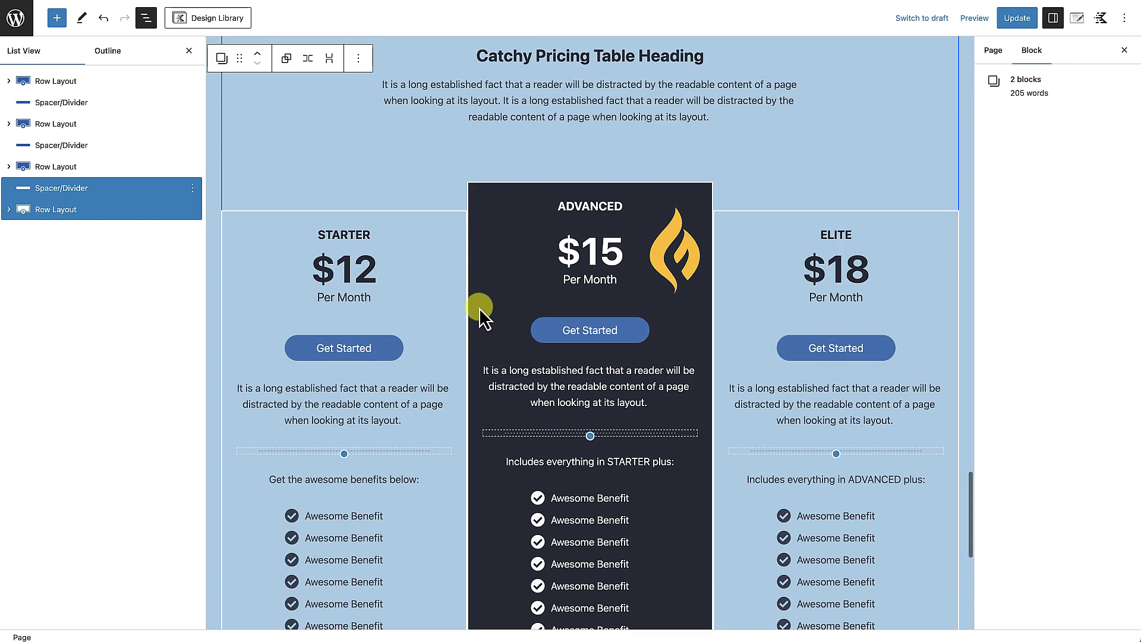
pyautogui.click(479, 310)
pyautogui.scroll(-3, 479, 310)
pyautogui.scroll(3, 476, 293)
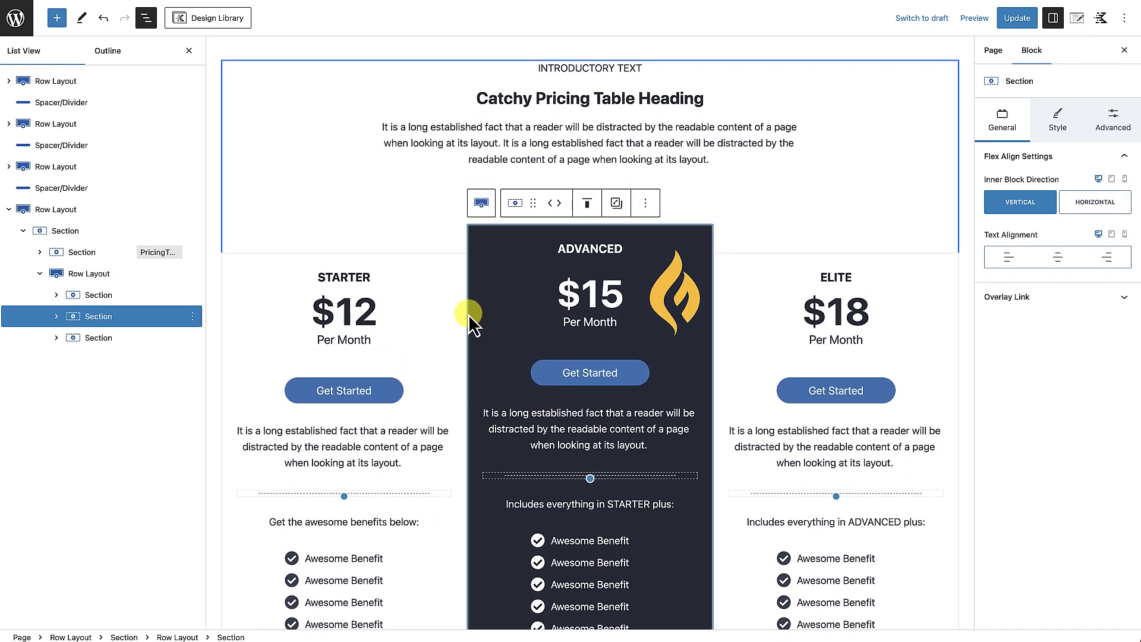
pyautogui.click(703, 295)
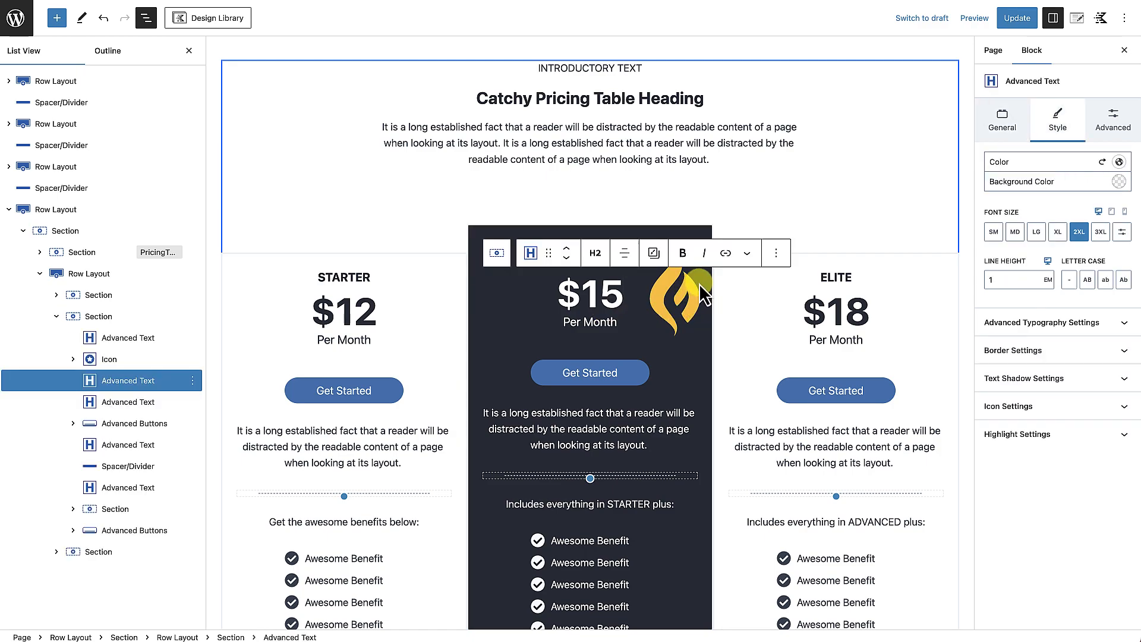
pyautogui.click(701, 293)
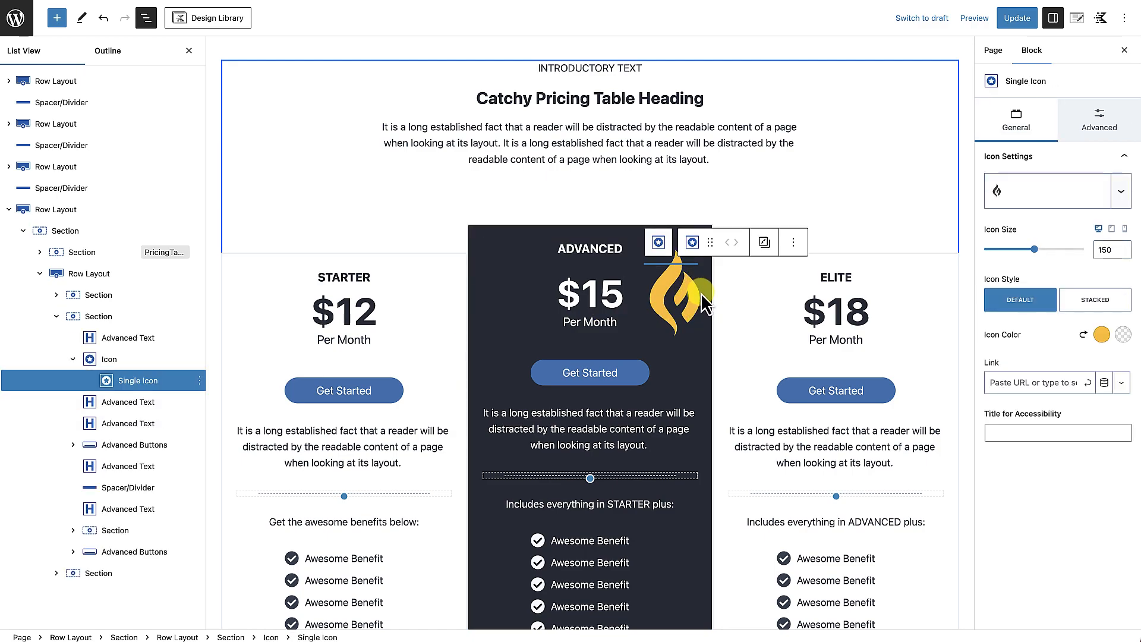
pyautogui.click(788, 249)
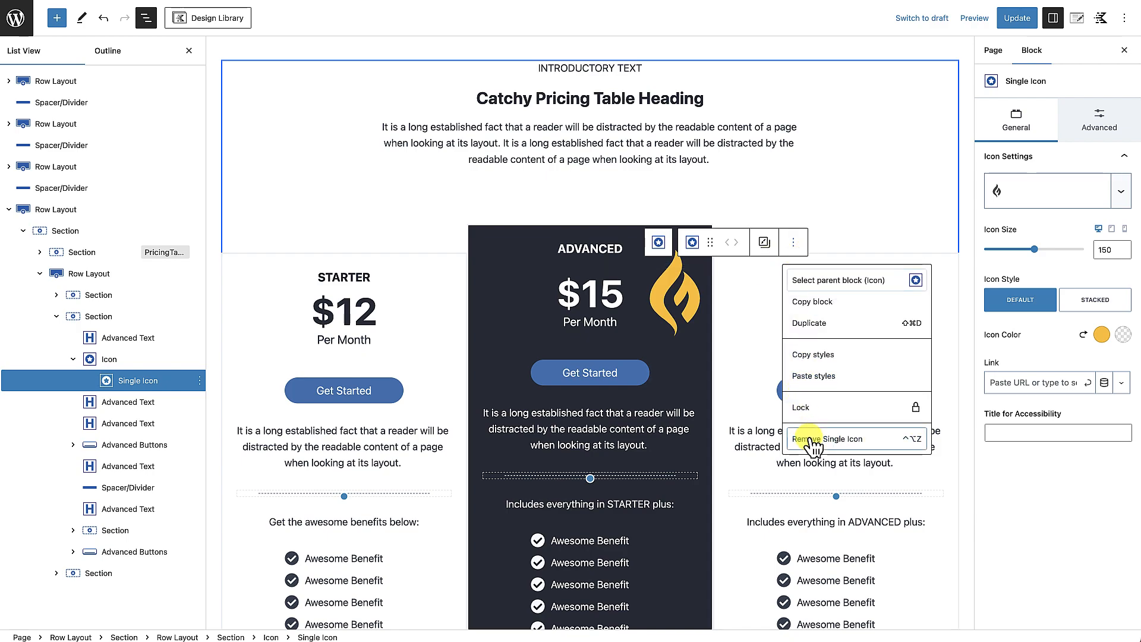
pyautogui.click(812, 440)
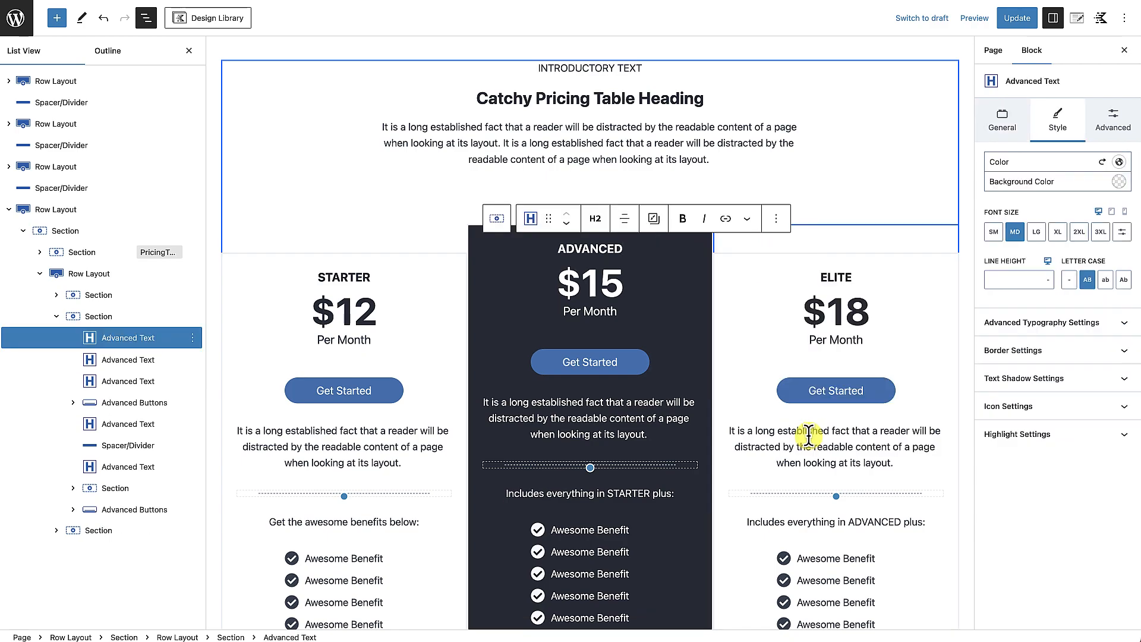
# Give the duplicated table's ADVANCED section a gradient background with the start colour 07CBEB.
pyautogui.moveTo(755, 414)
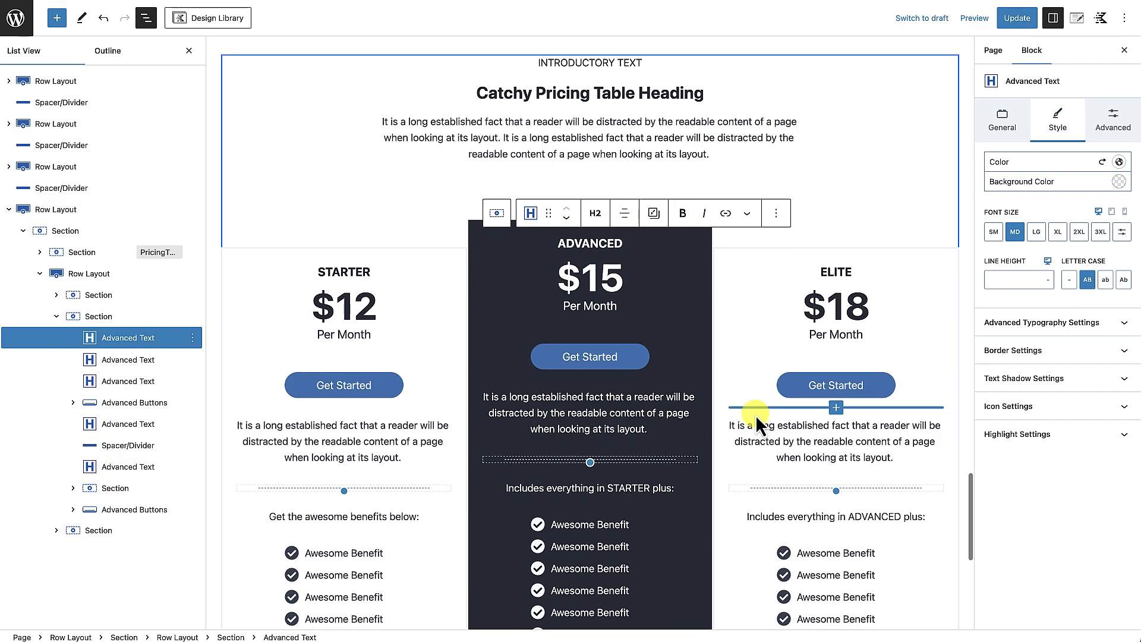
pyautogui.scroll(-1, 755, 415)
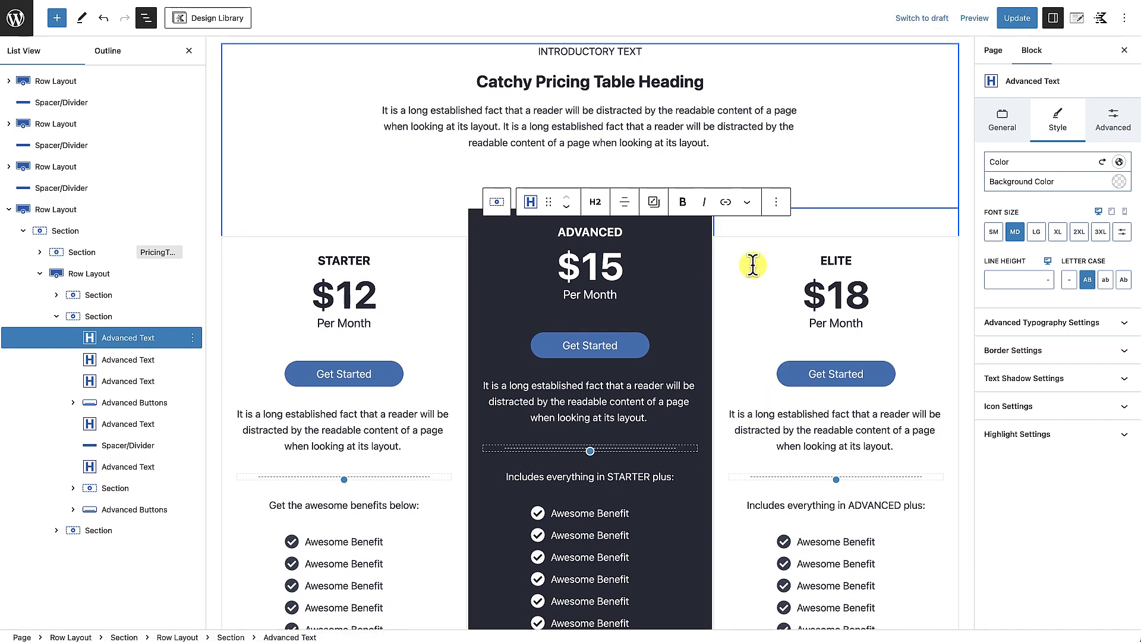
pyautogui.scroll(-1, 706, 261)
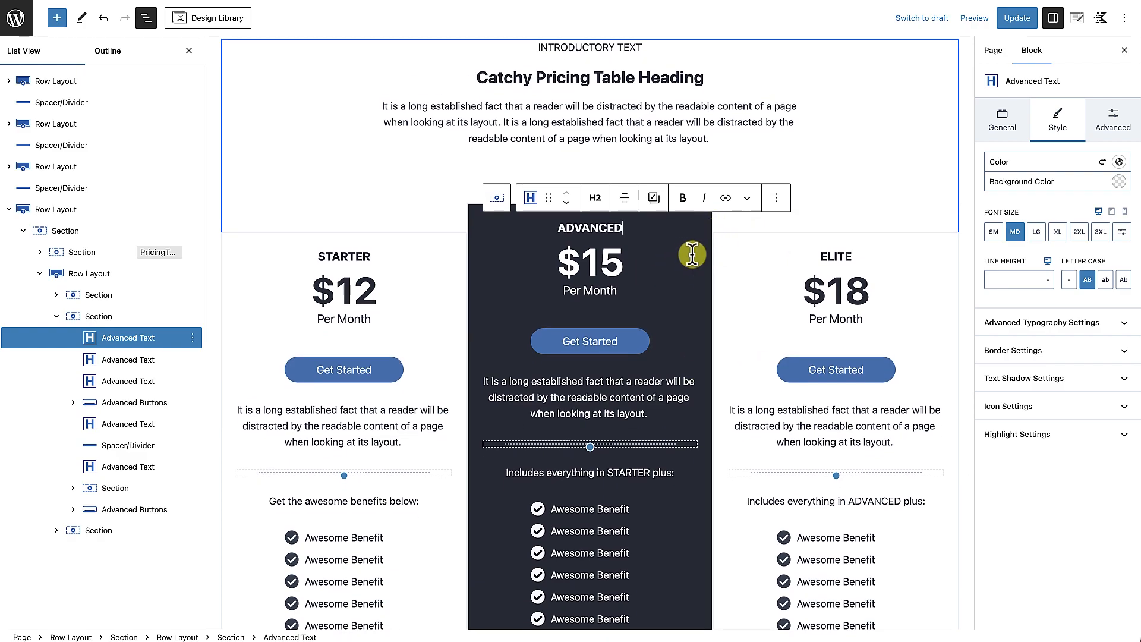
pyautogui.click(708, 219)
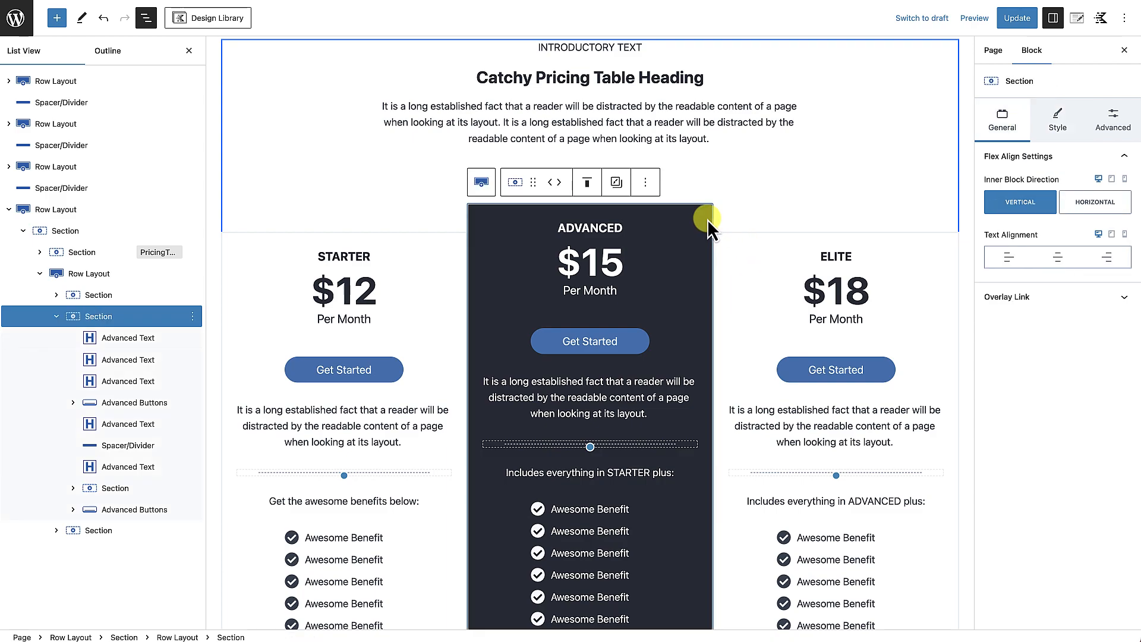
pyautogui.click(1055, 125)
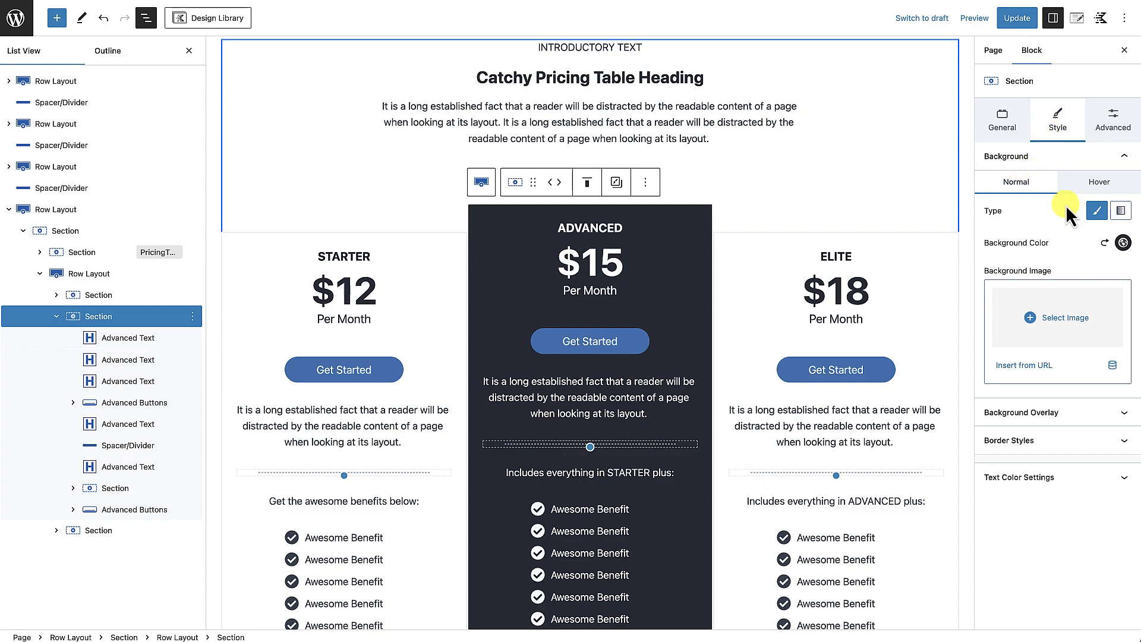
pyautogui.click(1121, 211)
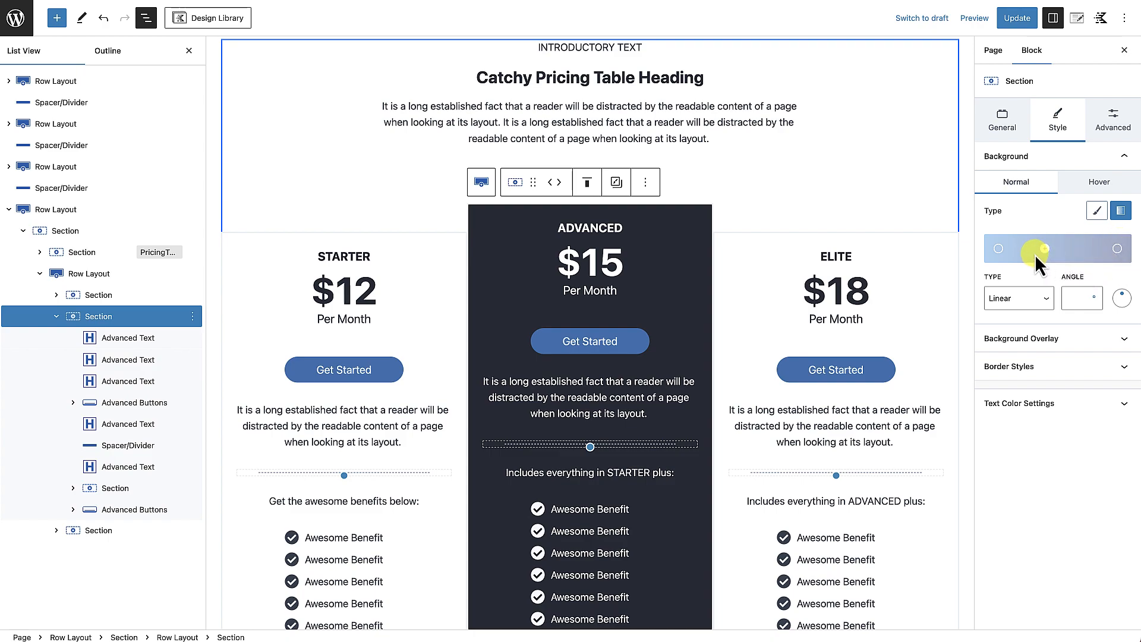
pyautogui.click(999, 249)
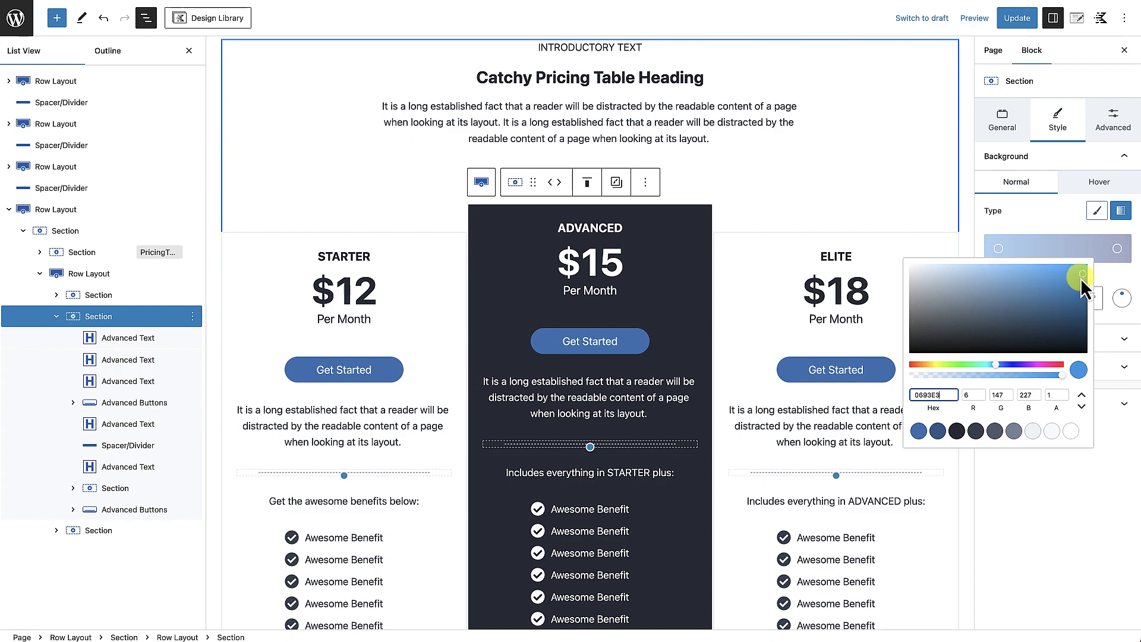
pyautogui.moveTo(1080, 277); pyautogui.dragTo(1082, 271)
pyautogui.moveTo(995, 364); pyautogui.dragTo(989, 363)
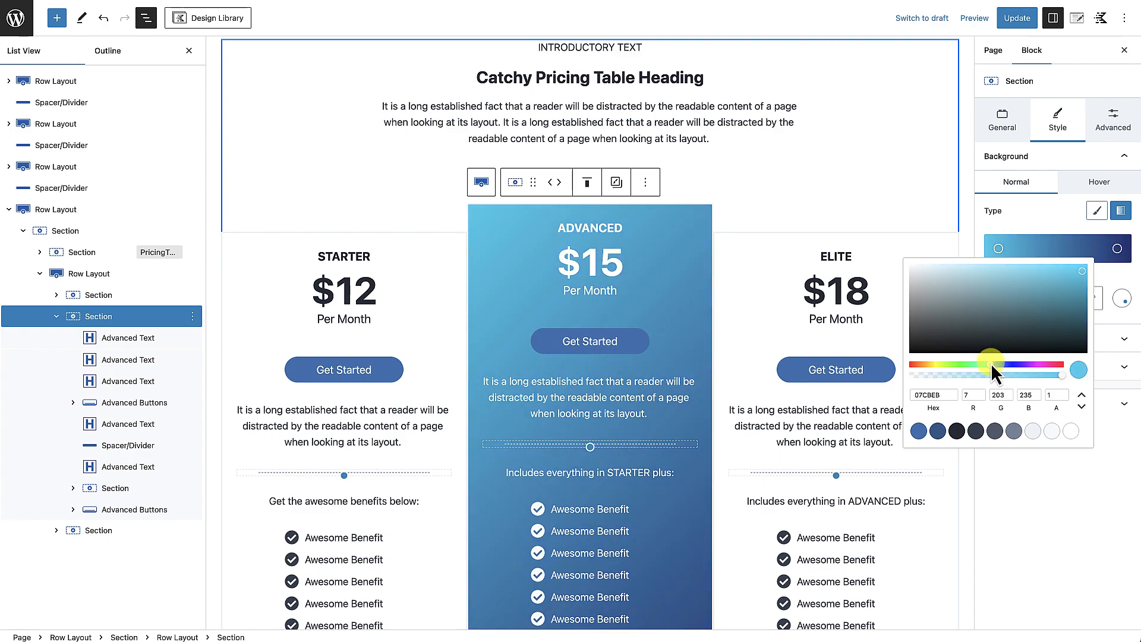
# Set the end colour of the ADVANCED section's gradient to 061B6D and check the blend along the column.
pyautogui.click(1118, 248)
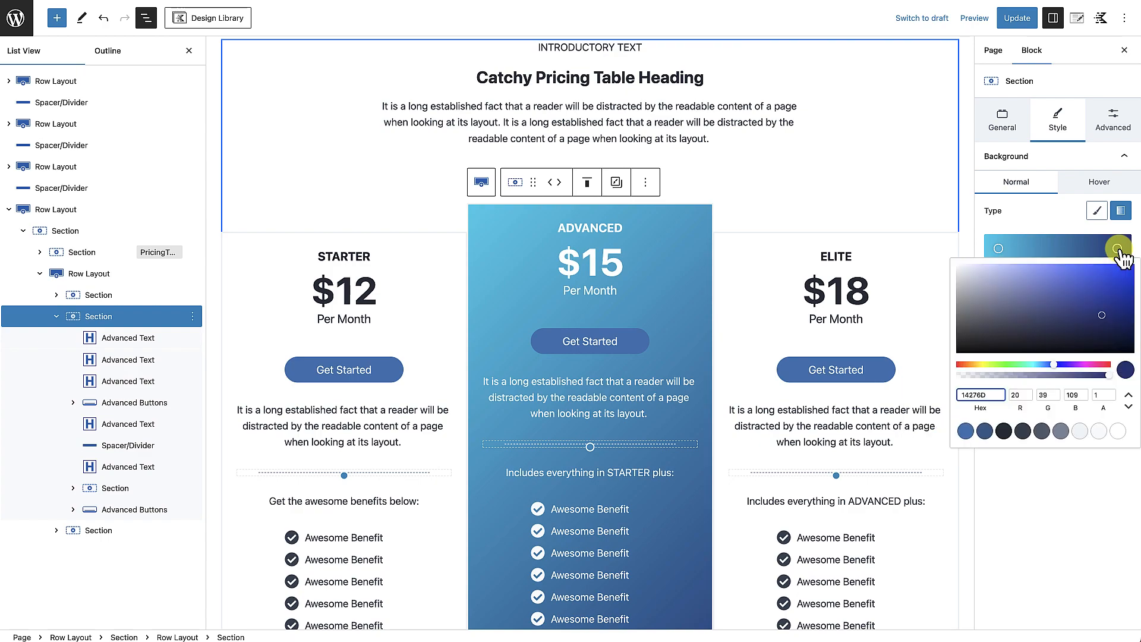
pyautogui.scroll(-5, 680, 545)
pyautogui.scroll(3, 690, 397)
pyautogui.scroll(2, 657, 302)
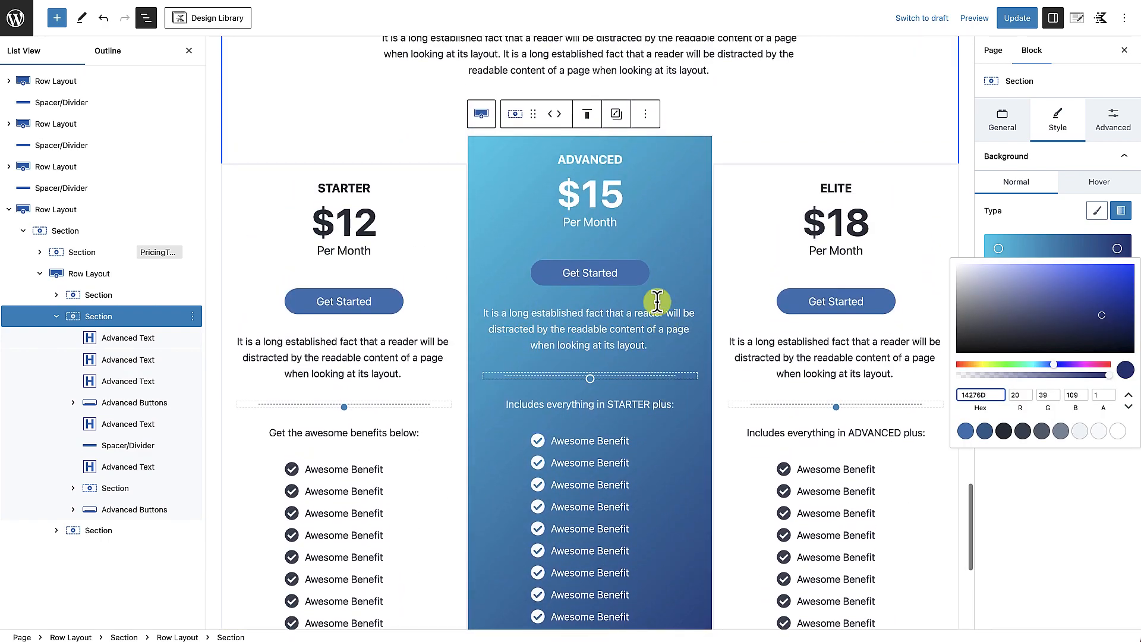
pyautogui.moveTo(1106, 319); pyautogui.dragTo(1125, 319)
pyautogui.scroll(1, 686, 448)
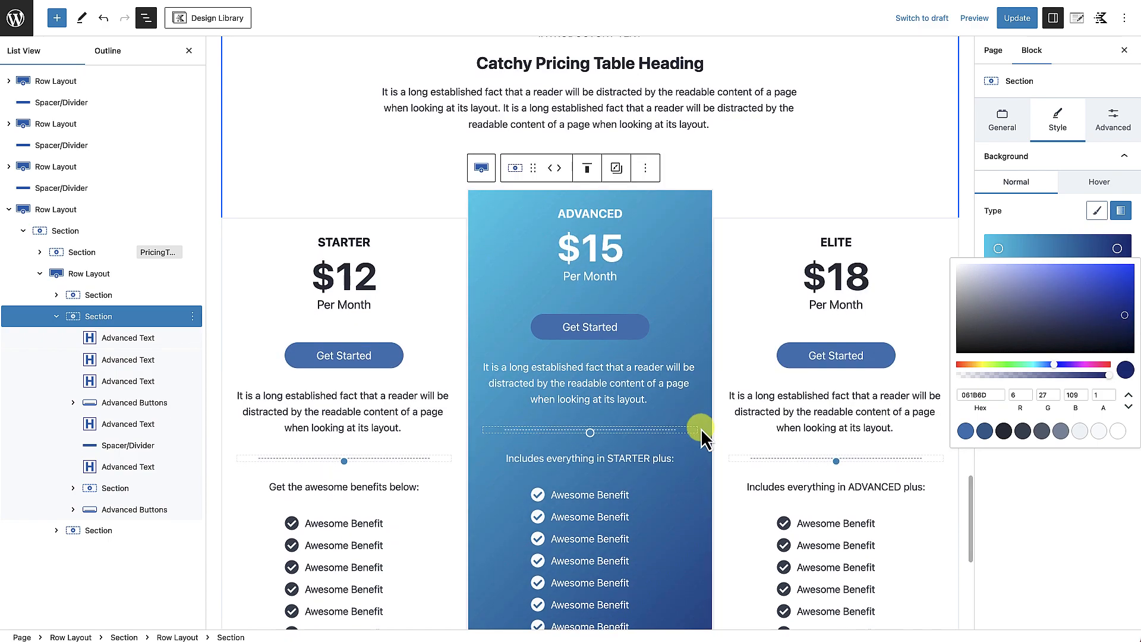
pyautogui.scroll(-1, 701, 434)
pyautogui.scroll(-3, 703, 382)
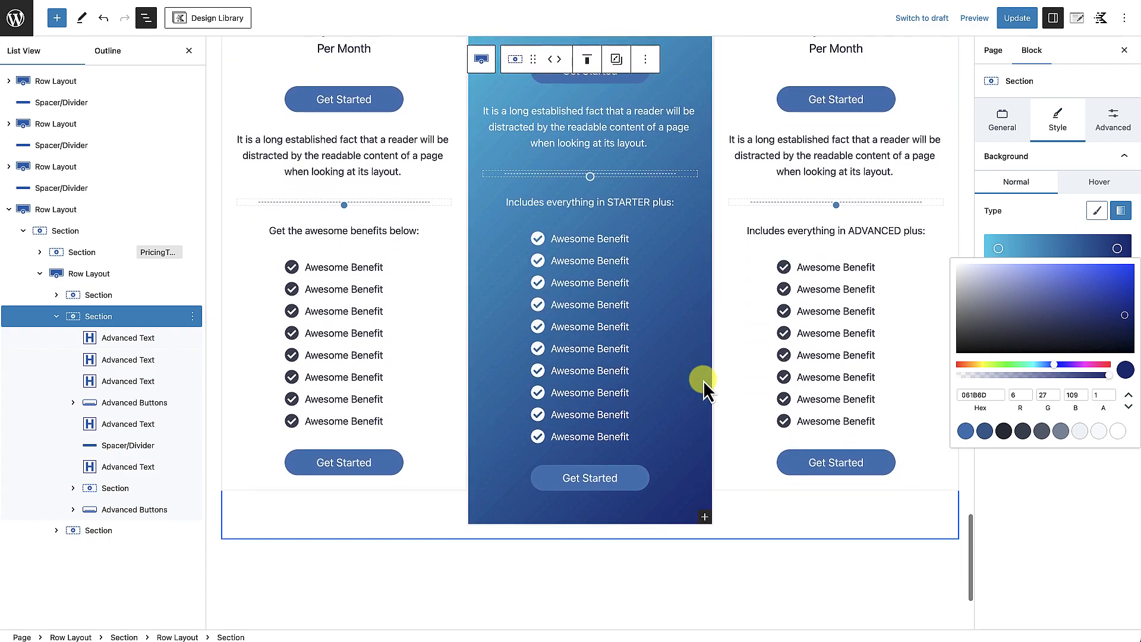
pyautogui.scroll(3, 703, 382)
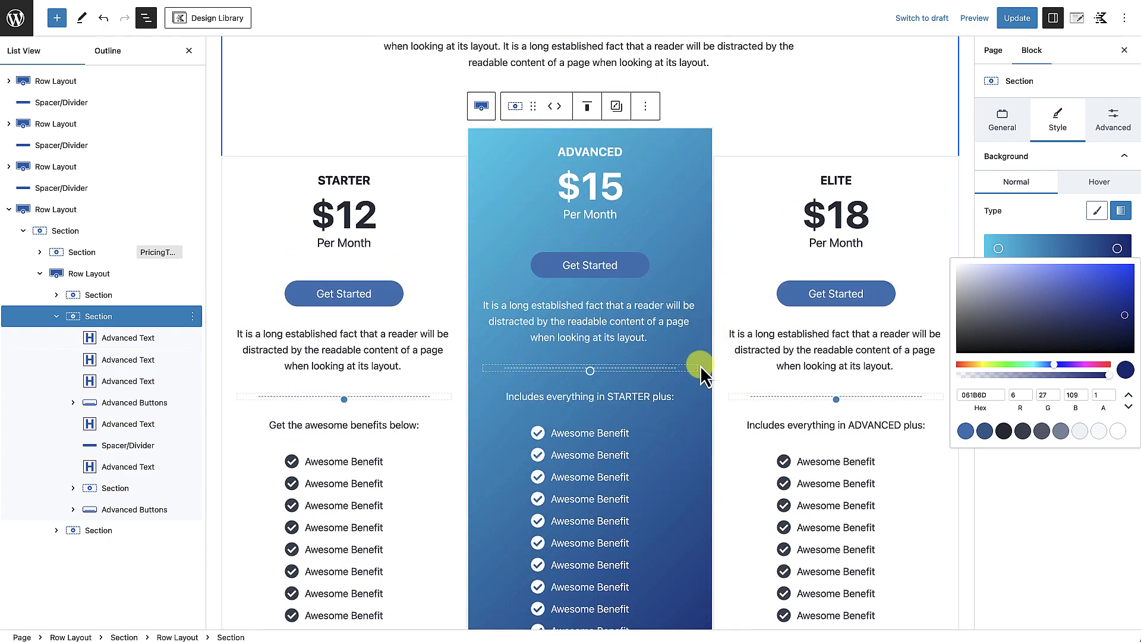
pyautogui.click(1001, 489)
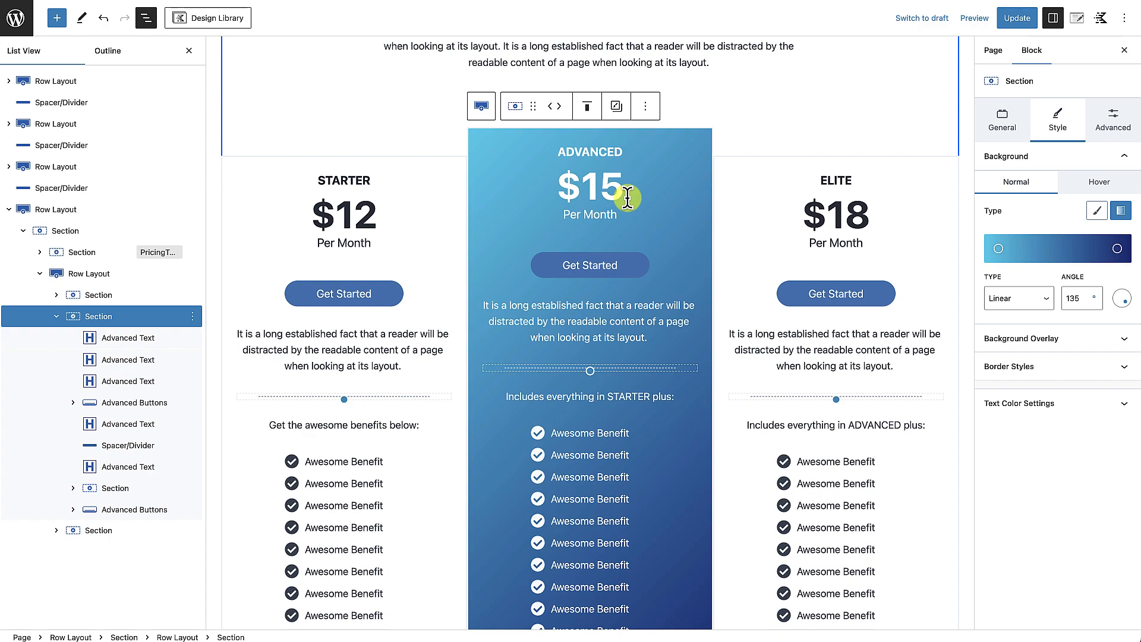
# Insert an empty Advanced Text block between the ADVANCED heading and the $15 price.
pyautogui.click(605, 150)
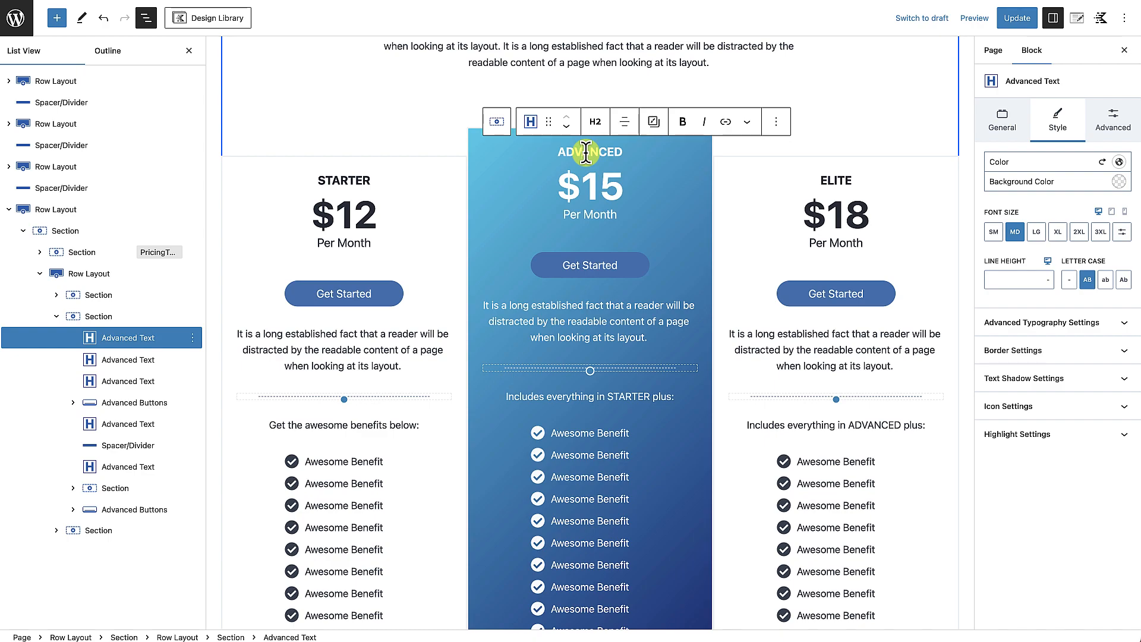
pyautogui.click(629, 151)
pyautogui.press('Return')
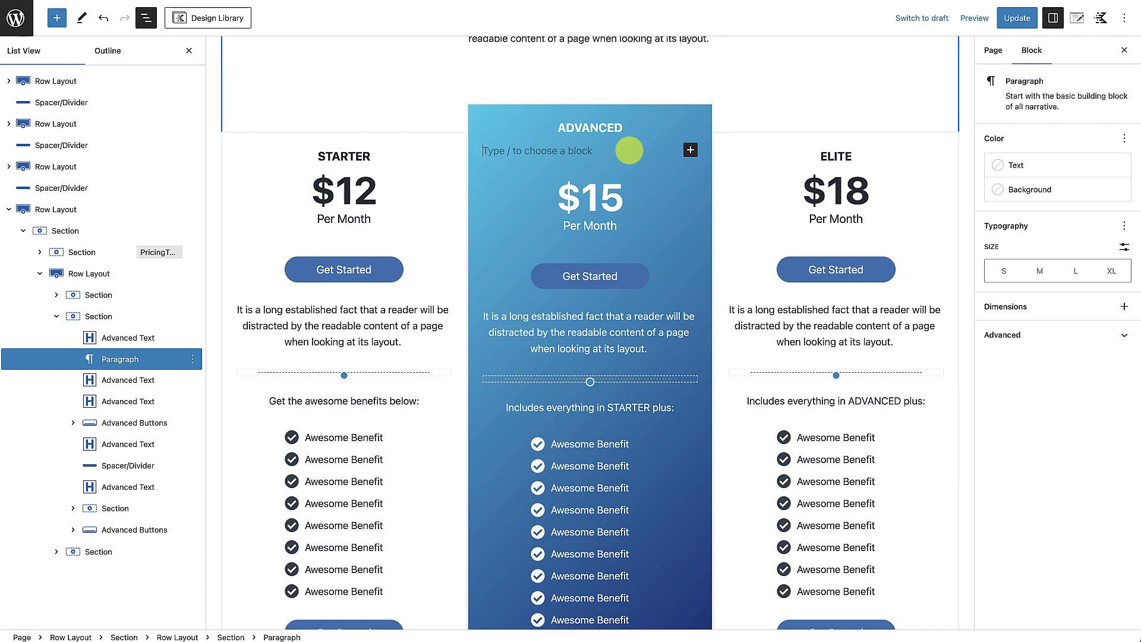
pyautogui.write('/')
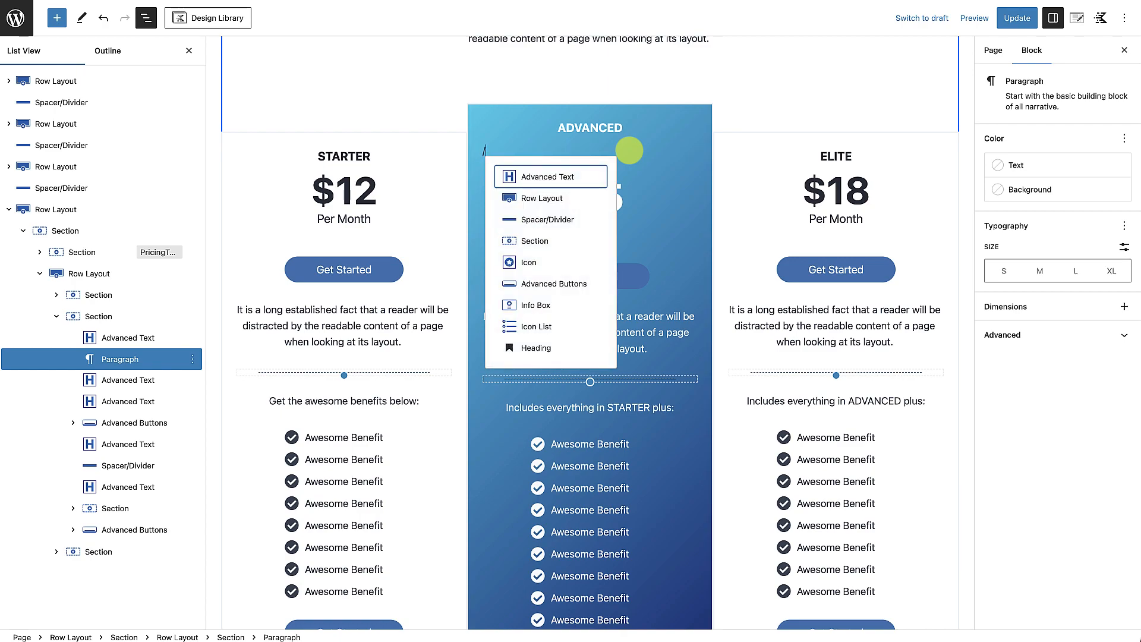
pyautogui.click(568, 176)
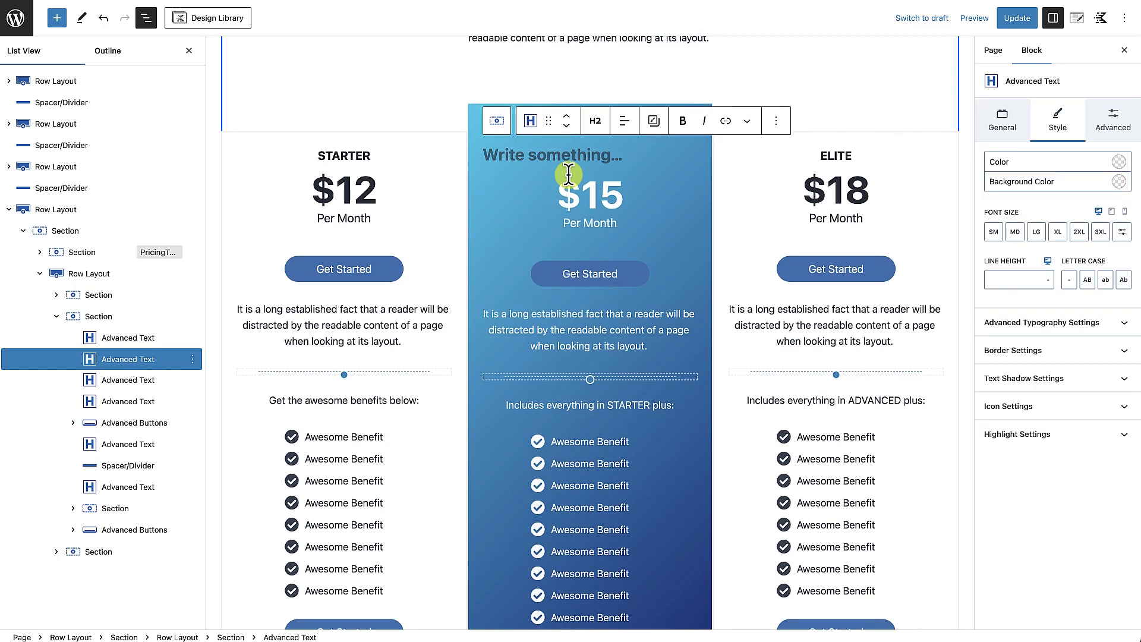
pyautogui.write('$')
pyautogui.press('BackSpace')
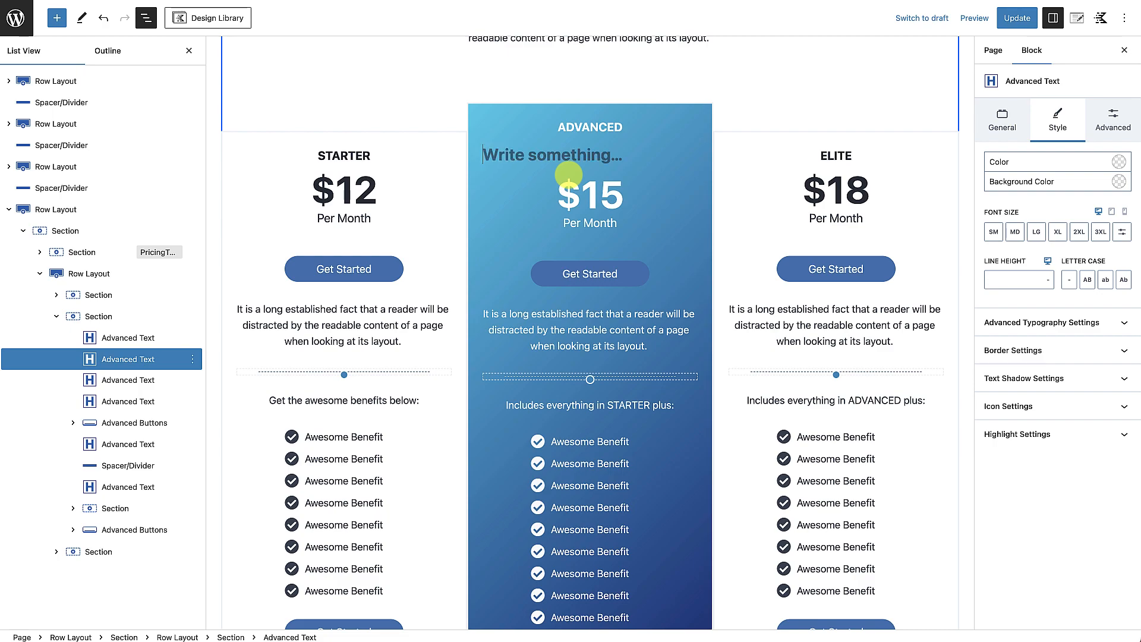
# Enter "15" in the empty text block under the ADVANCED heading and align it to the right.
pyautogui.write('15')
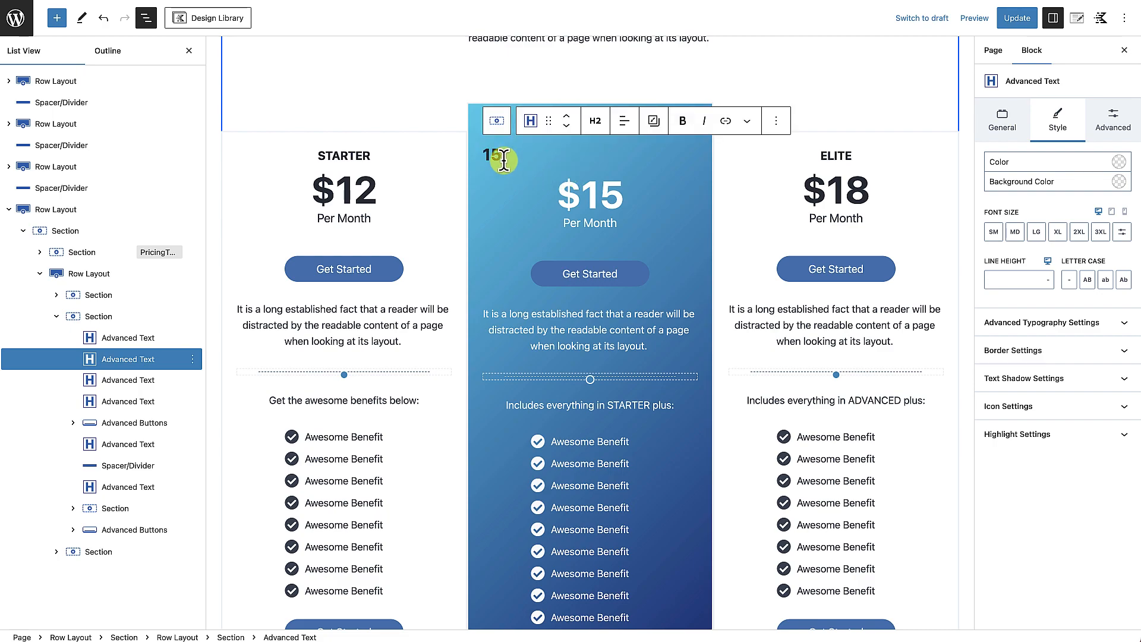
pyautogui.click(624, 122)
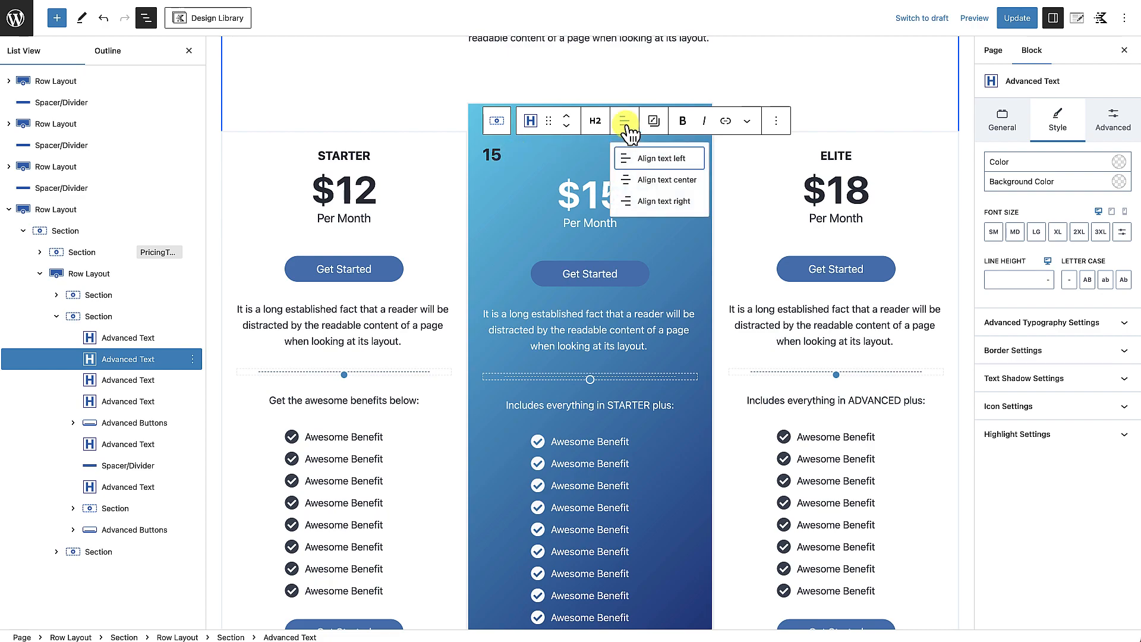
pyautogui.click(651, 180)
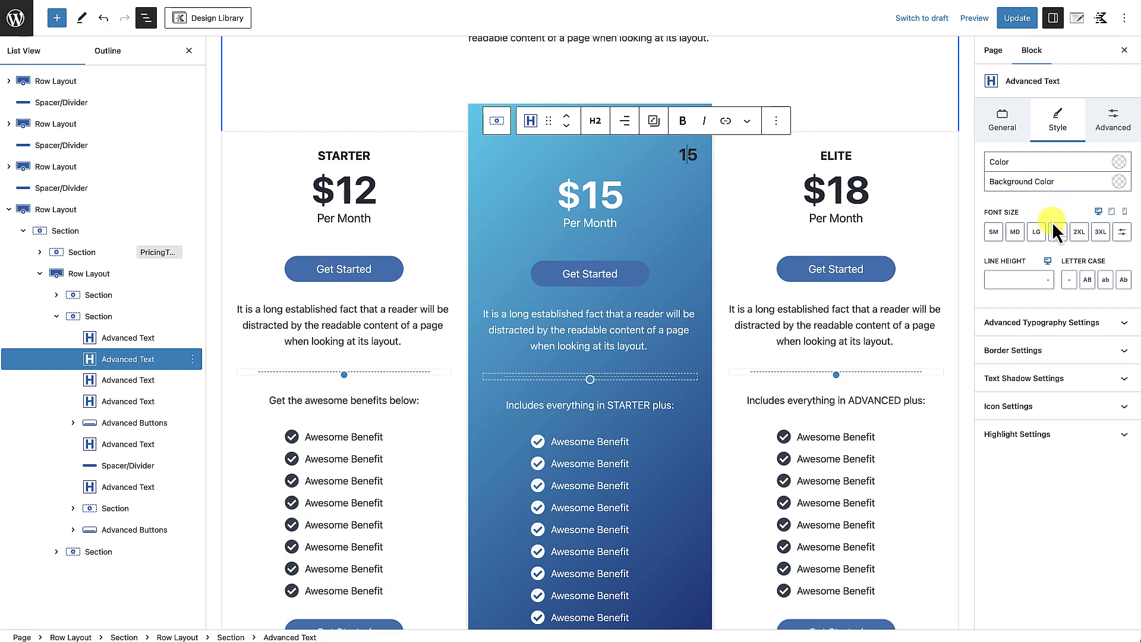
# Set the "15" text's font size to 200 px and its line height to 0.1 em.
pyautogui.click(1123, 233)
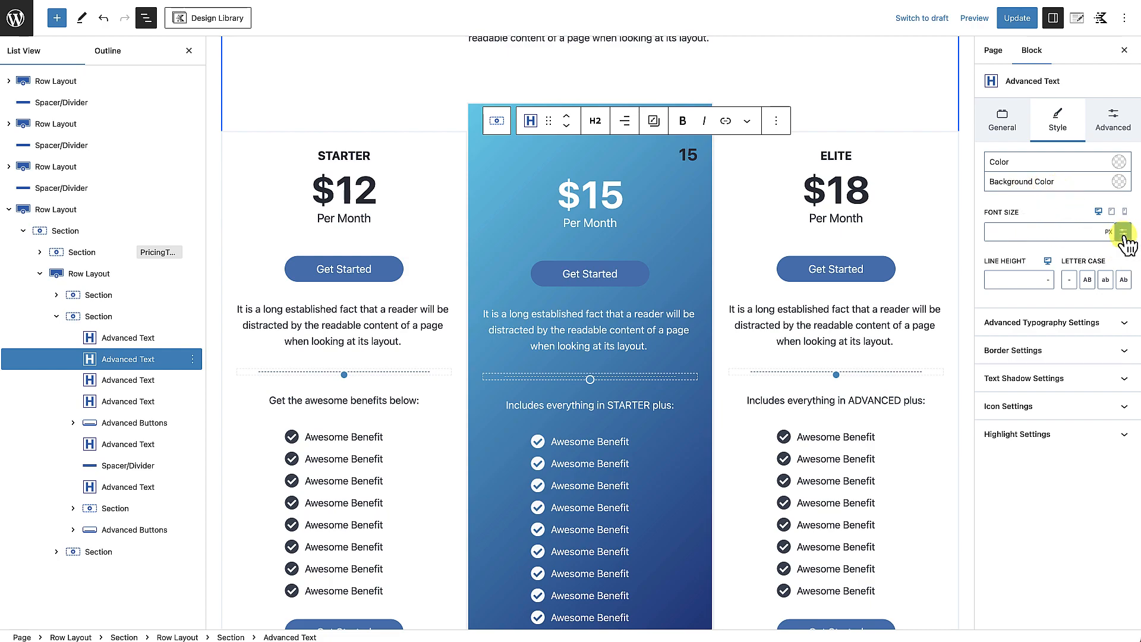
pyautogui.click(1032, 231)
pyautogui.write('200')
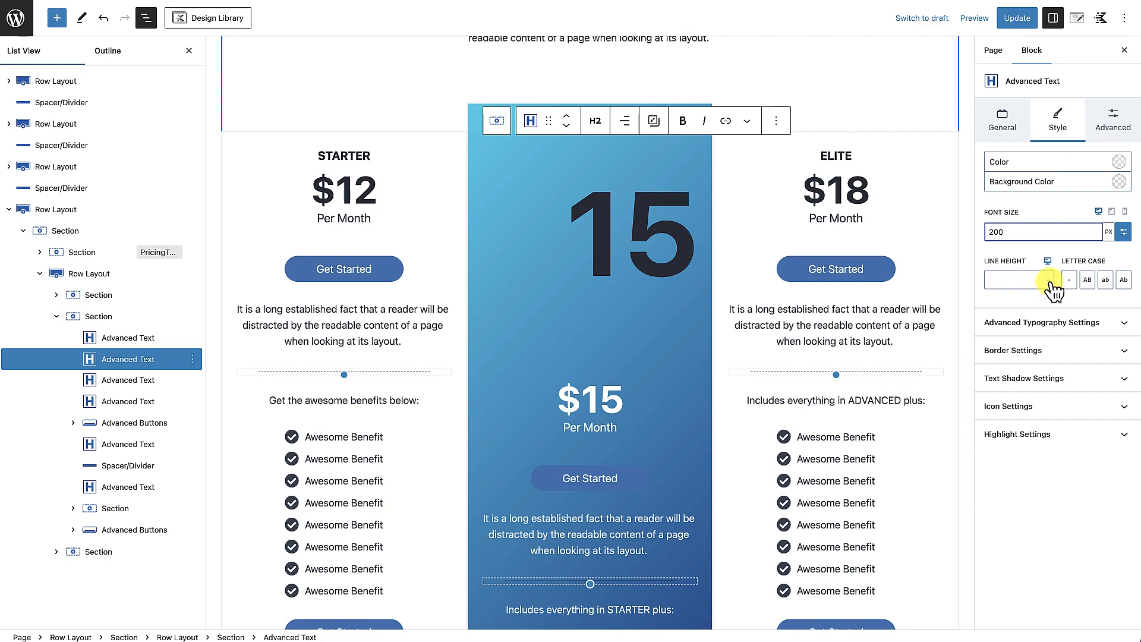
pyautogui.click(1049, 281)
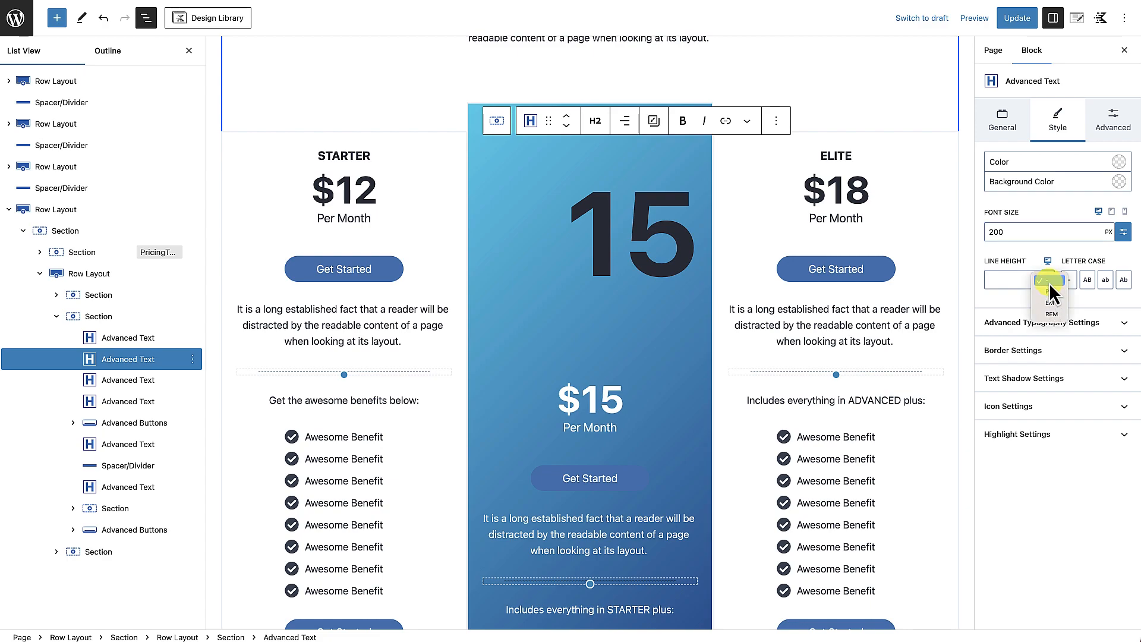
pyautogui.click(1018, 280)
pyautogui.write('0')
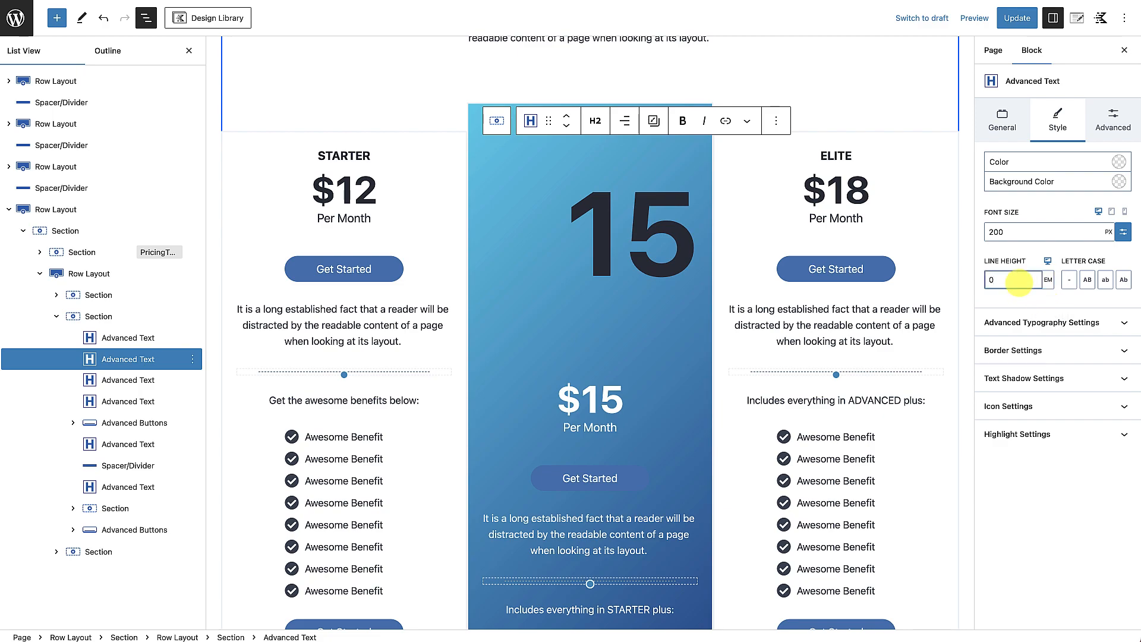
pyautogui.write('.1')
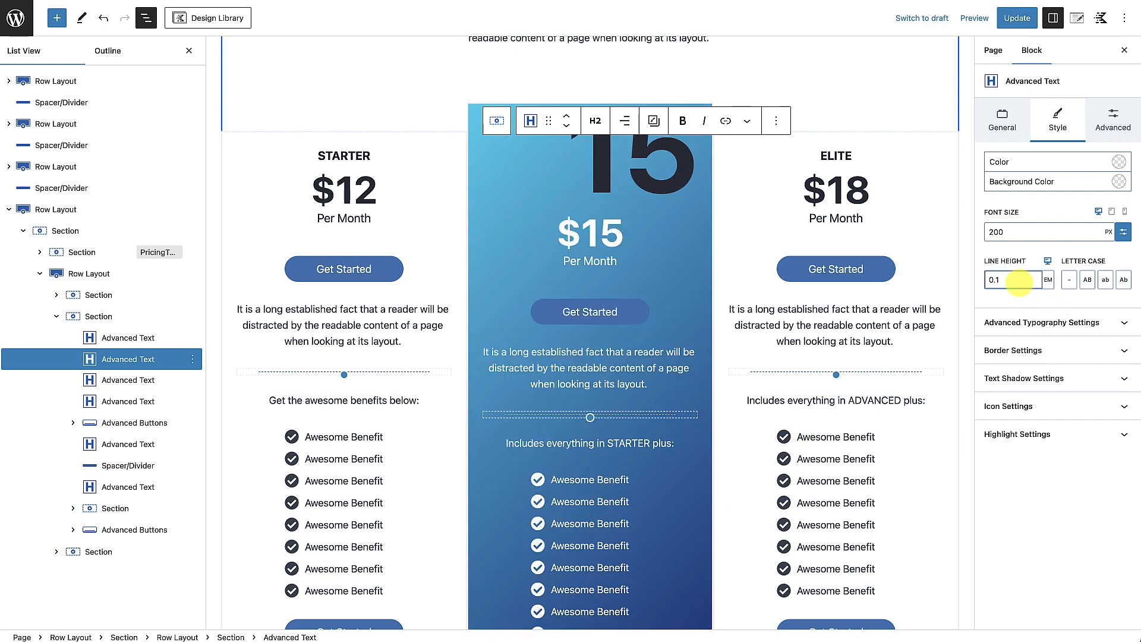
# Close the list view and turn on the top toolbar mode so block tools stay off the content.
pyautogui.scroll(1, 656, 178)
pyautogui.click(682, 288)
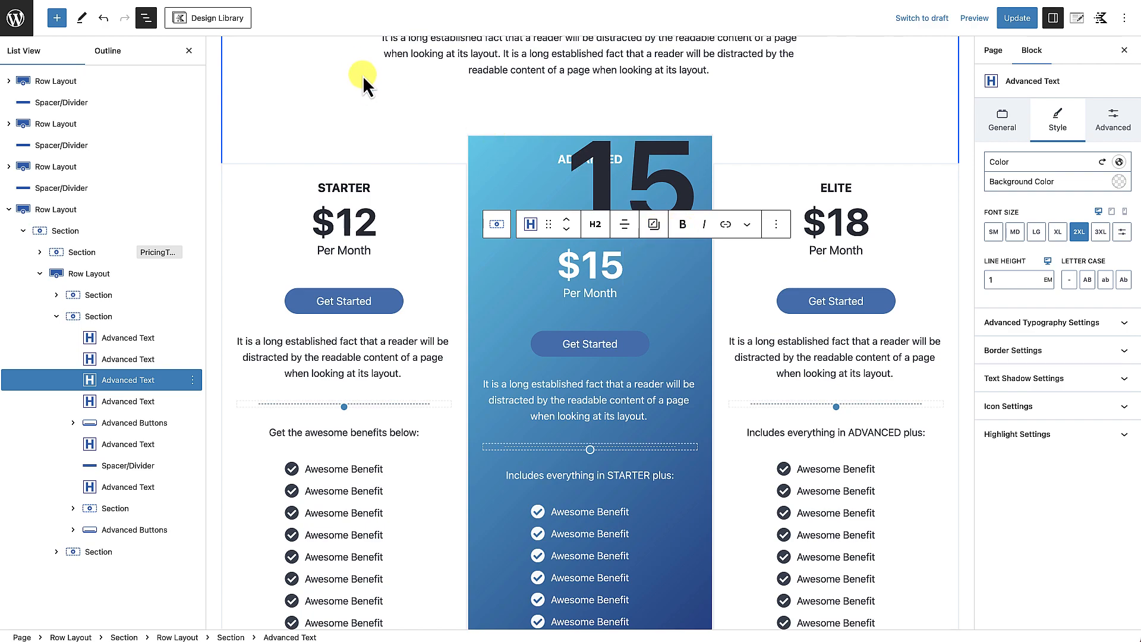
pyautogui.click(188, 51)
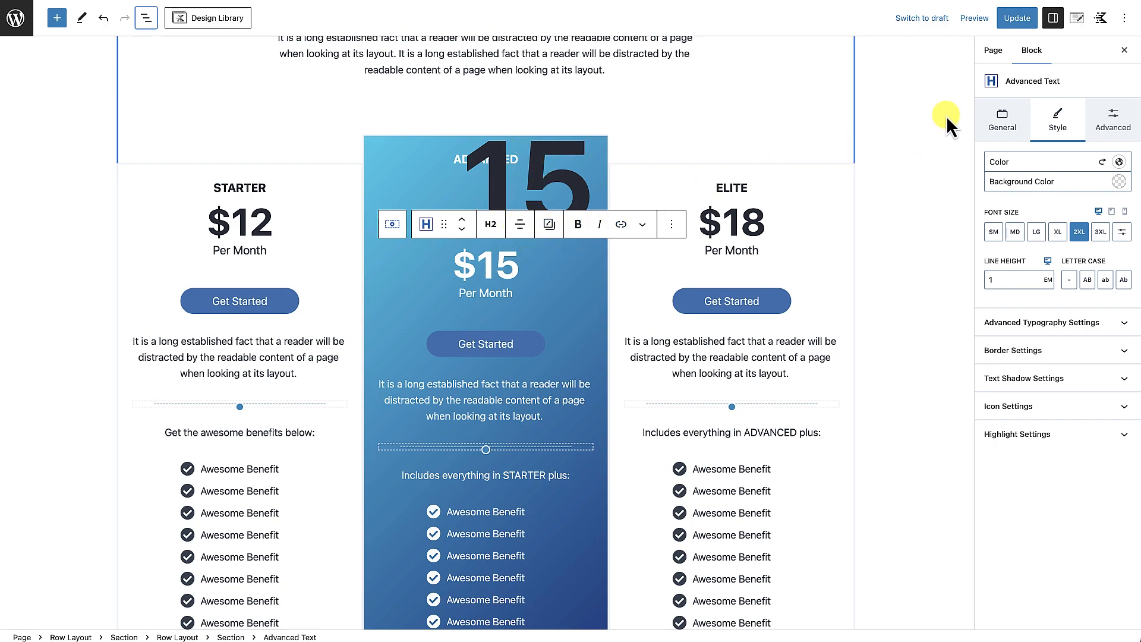
pyautogui.click(1125, 24)
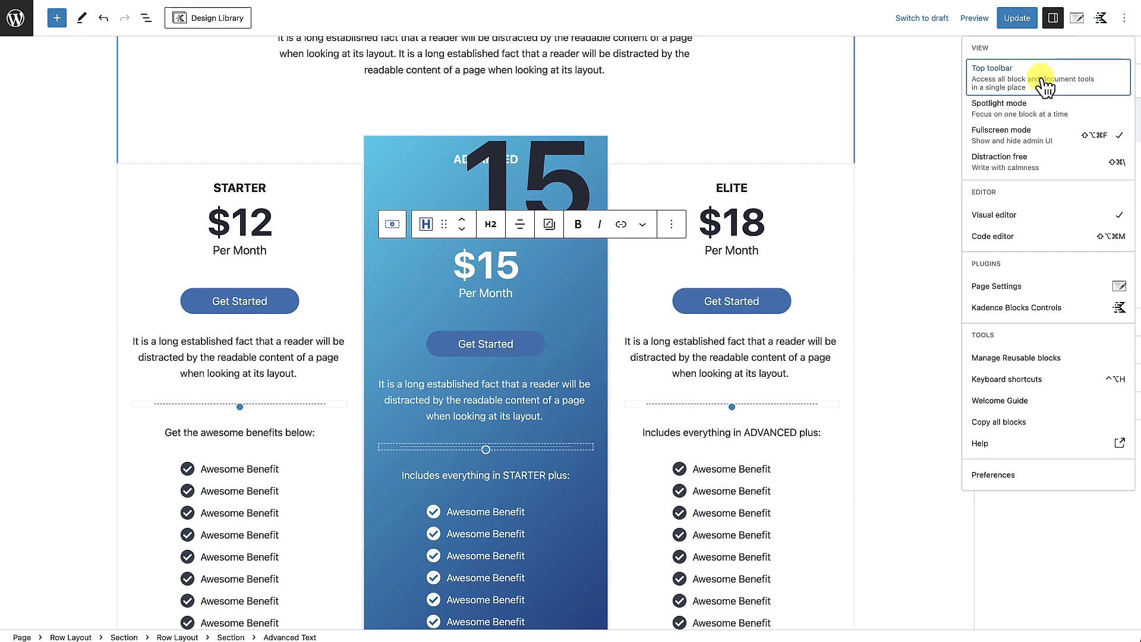
pyautogui.click(1055, 89)
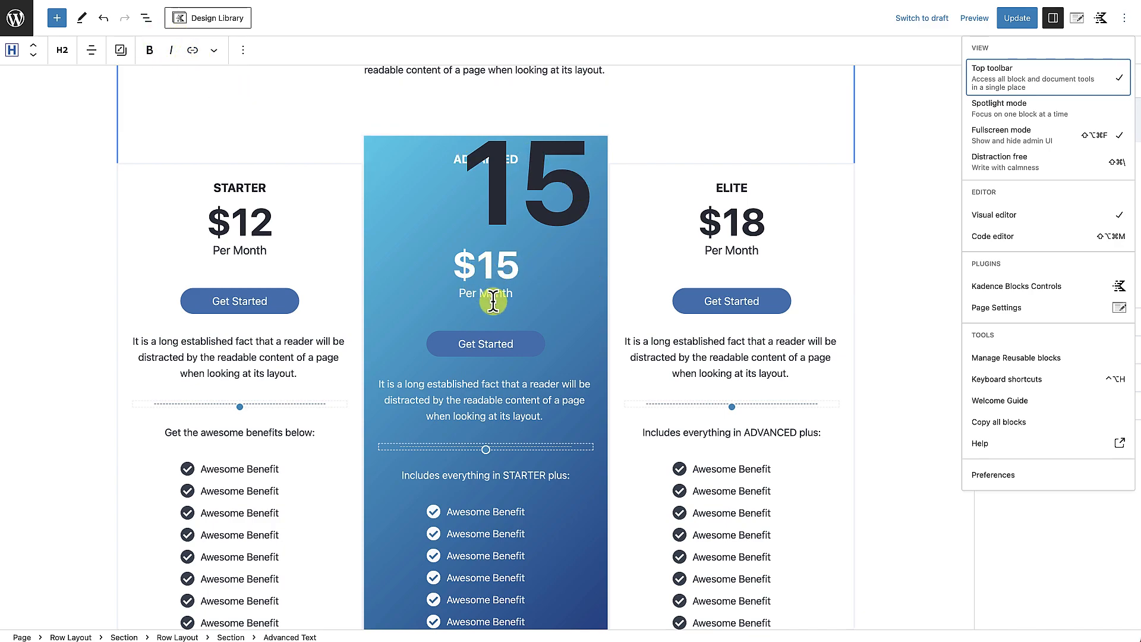
# Colour the large "15" in the ADVANCED column white with an opacity of 0.1.
pyautogui.scroll(-2, 493, 301)
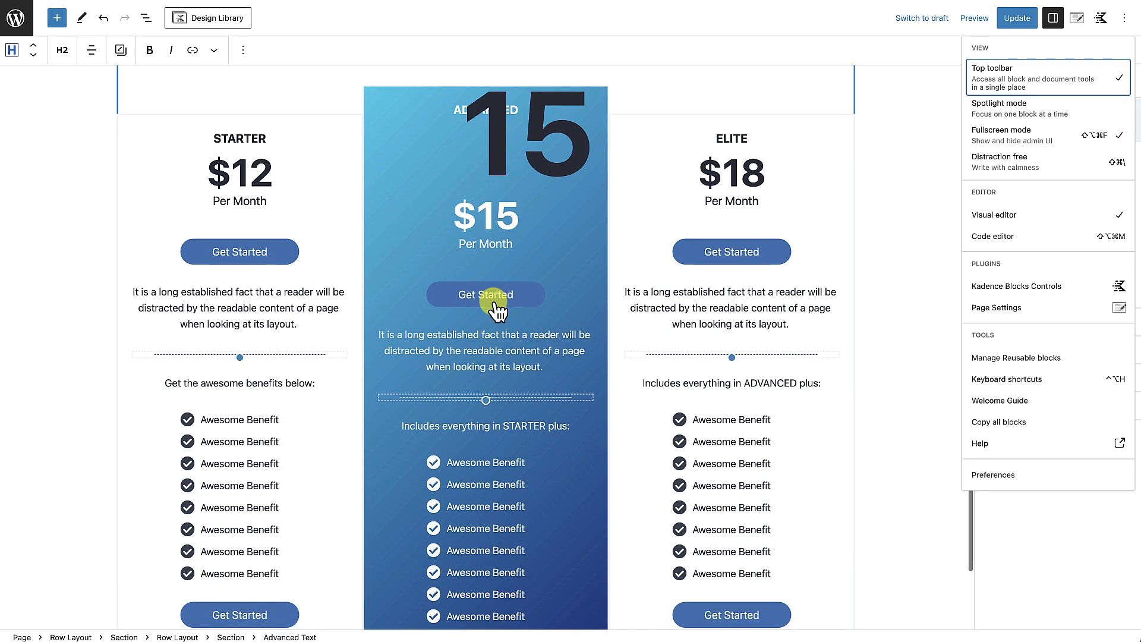
pyautogui.click(570, 144)
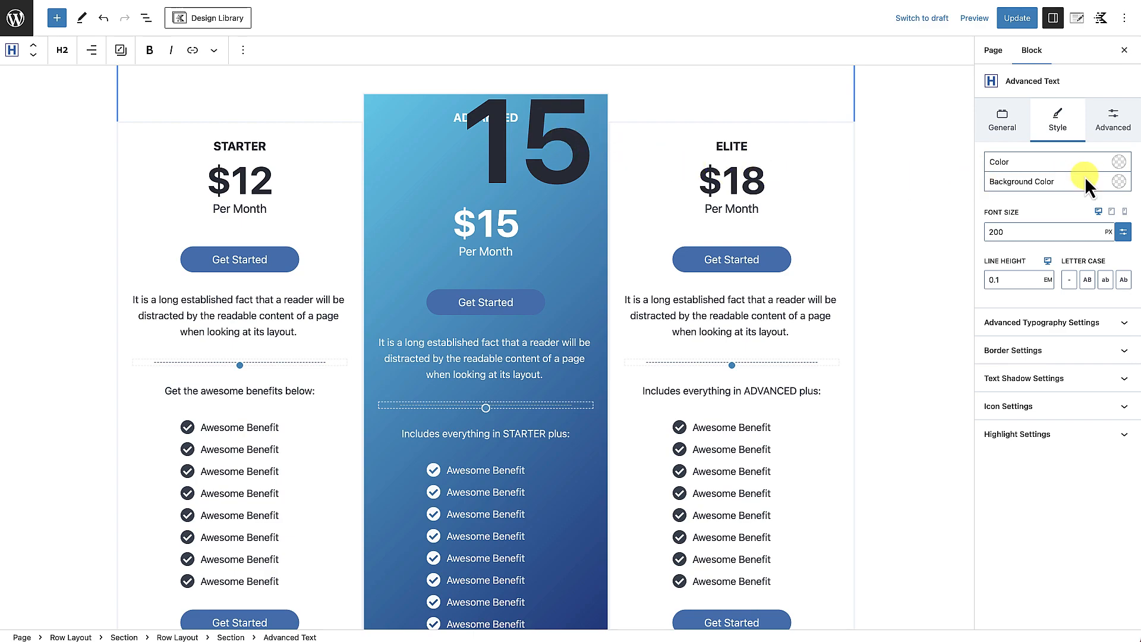
pyautogui.click(1121, 163)
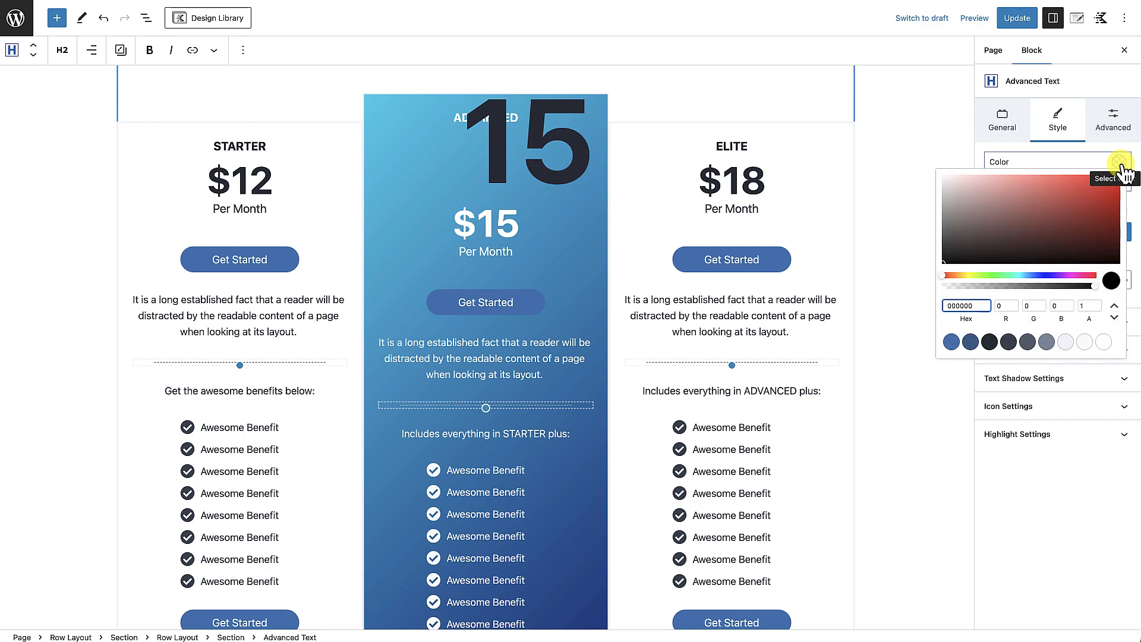
pyautogui.click(1102, 343)
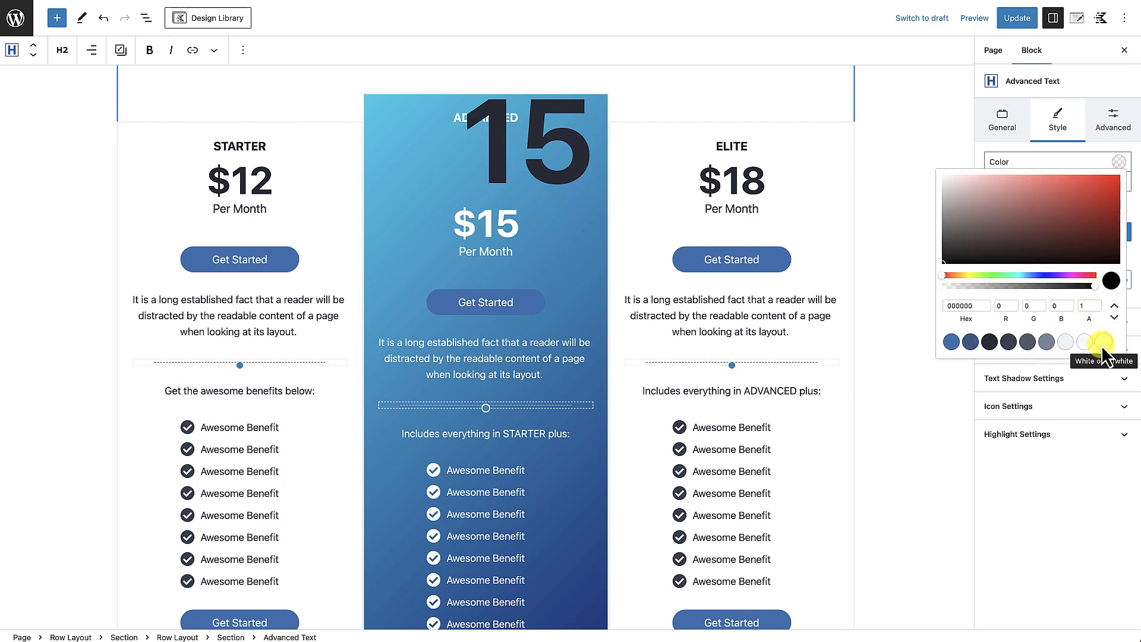
pyautogui.moveTo(1085, 287); pyautogui.dragTo(961, 287)
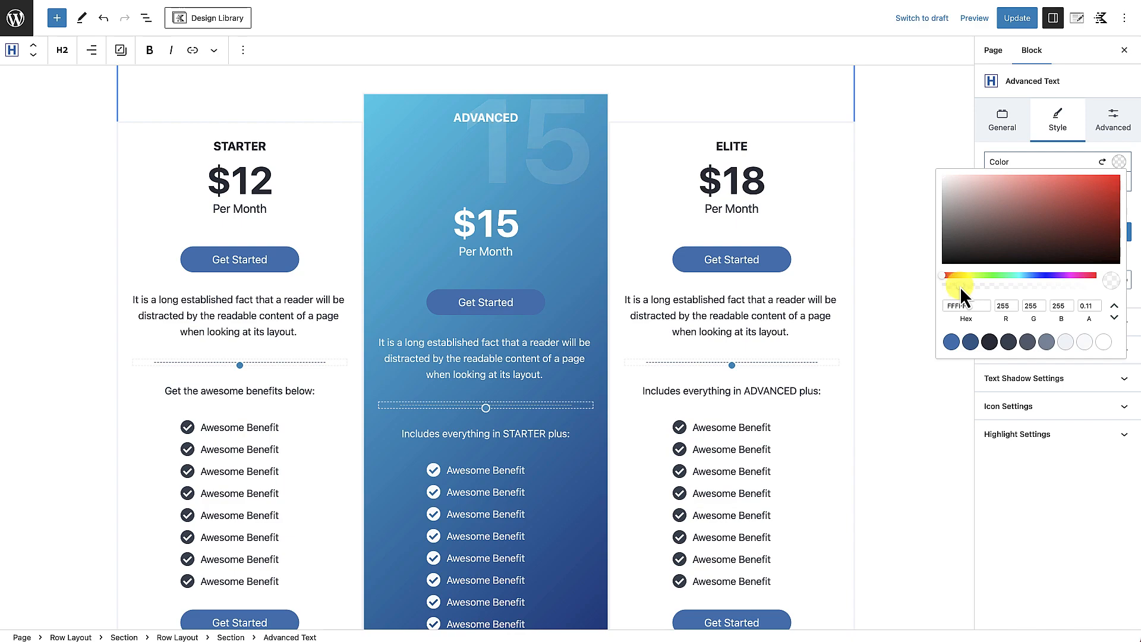
pyautogui.press('BackSpace')
pyautogui.write('0')
pyautogui.click(1026, 482)
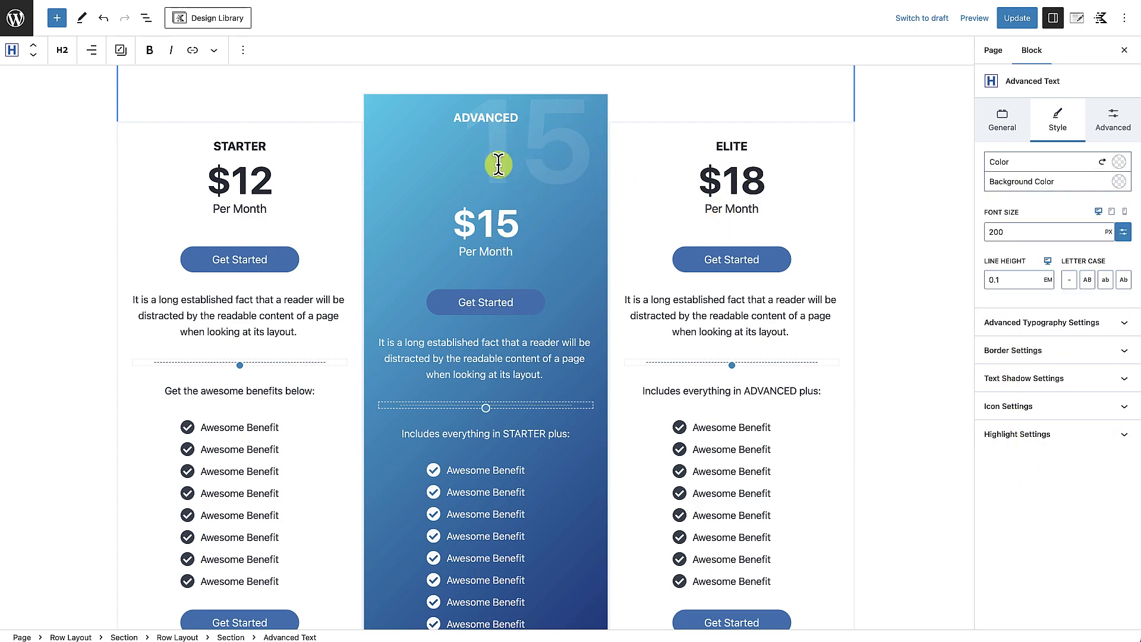
# Give the large "15" text a right margin of -20 px and a bottom margin of -30 px.
pyautogui.click(1109, 121)
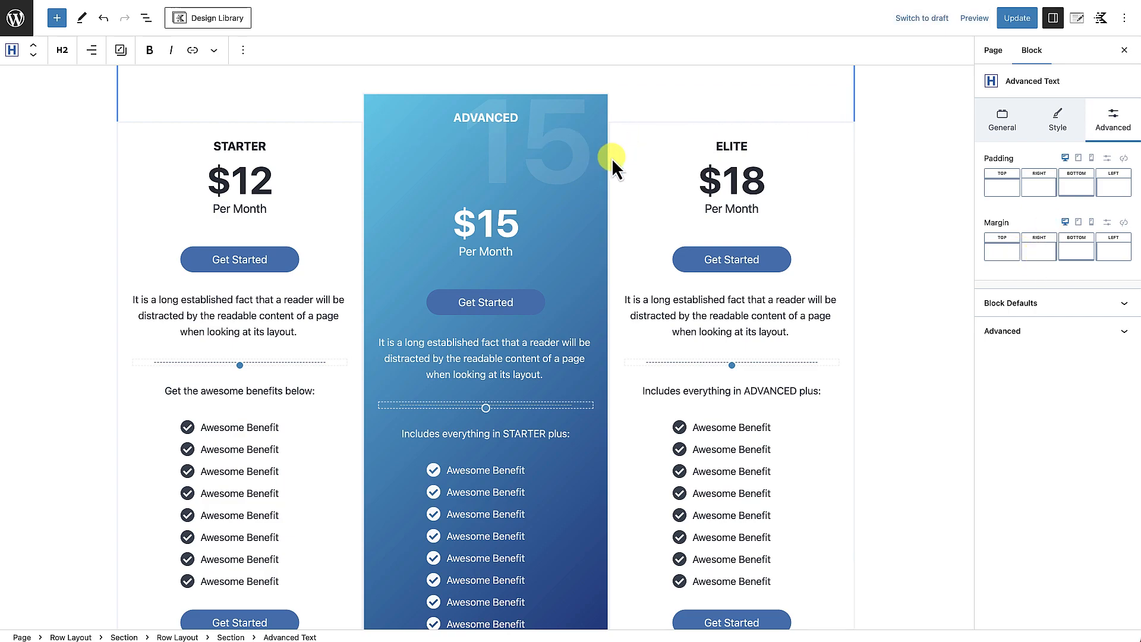
pyautogui.click(1041, 253)
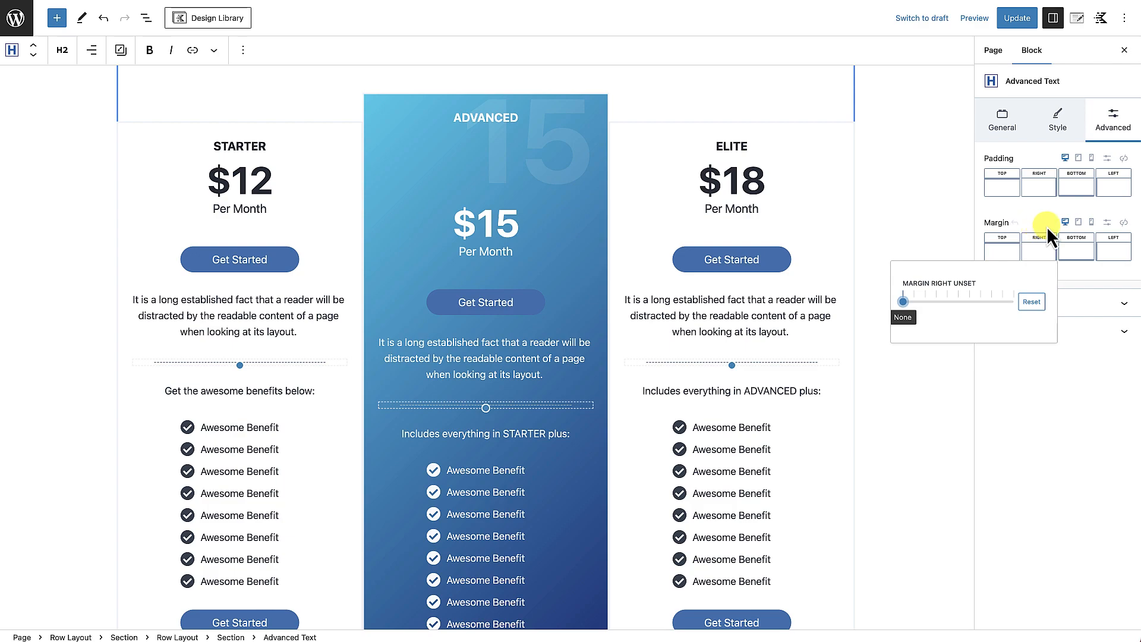
pyautogui.click(1108, 223)
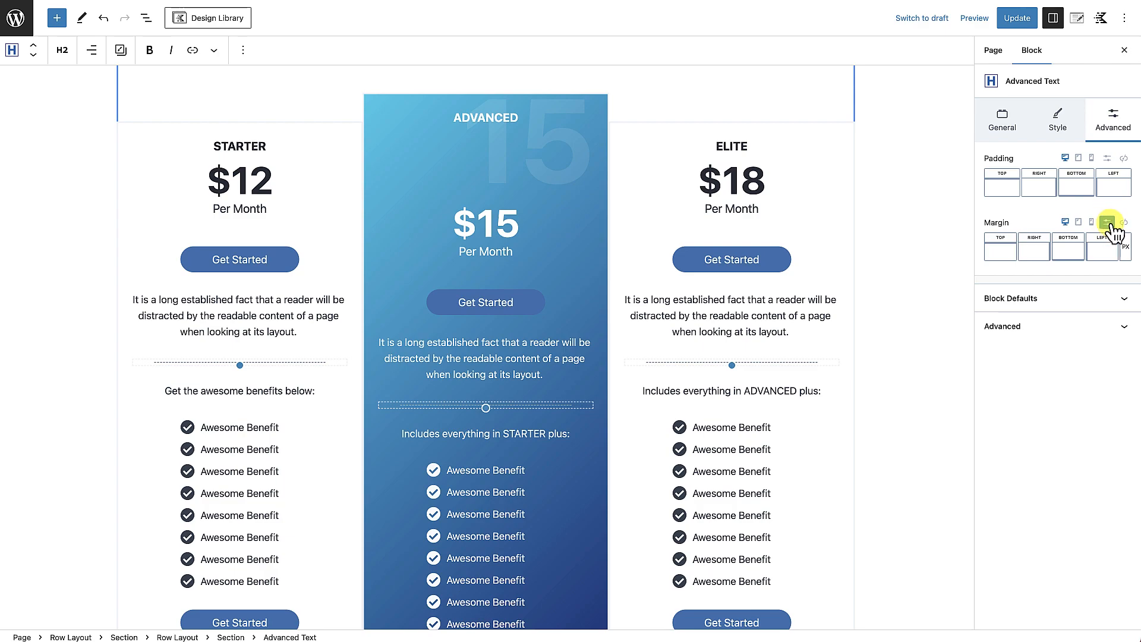
pyautogui.click(1031, 247)
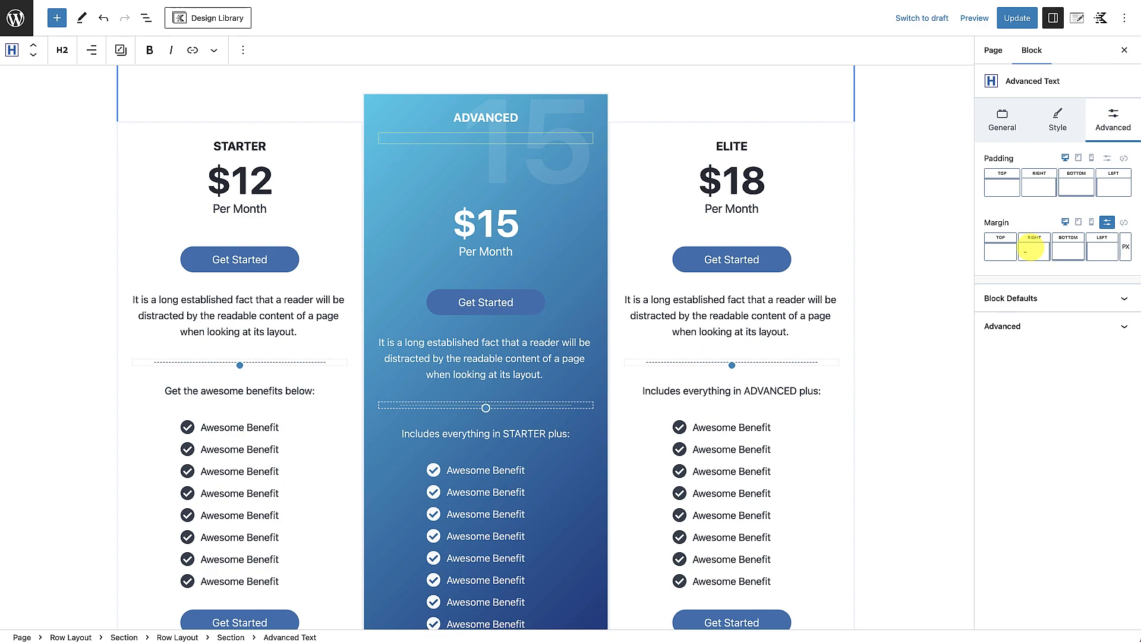
pyautogui.write('-20')
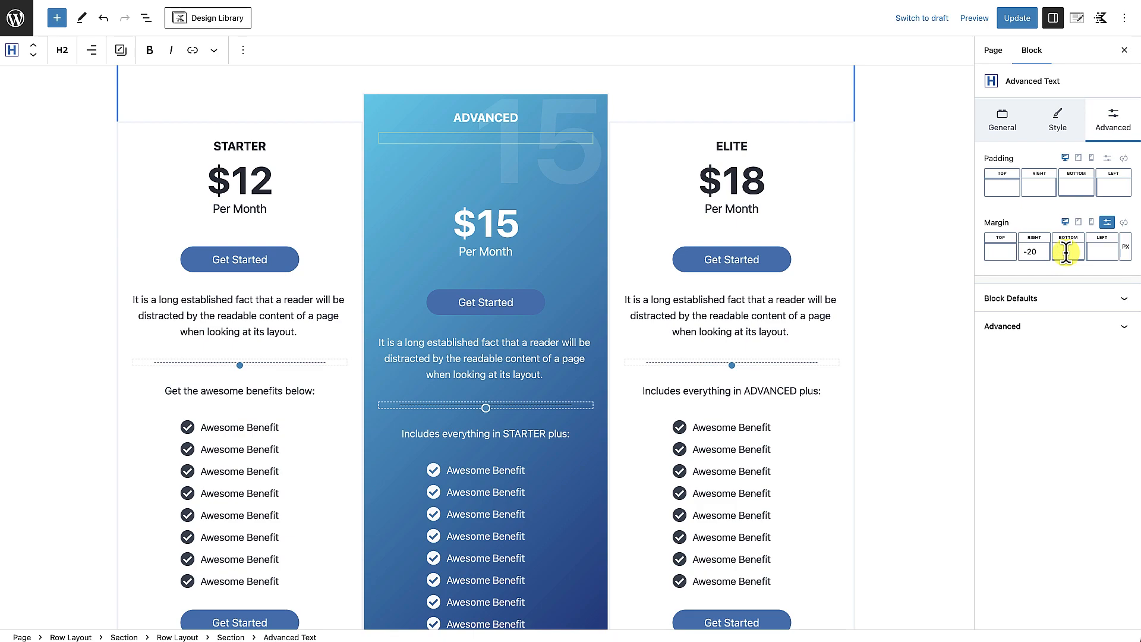
pyautogui.write('-30')
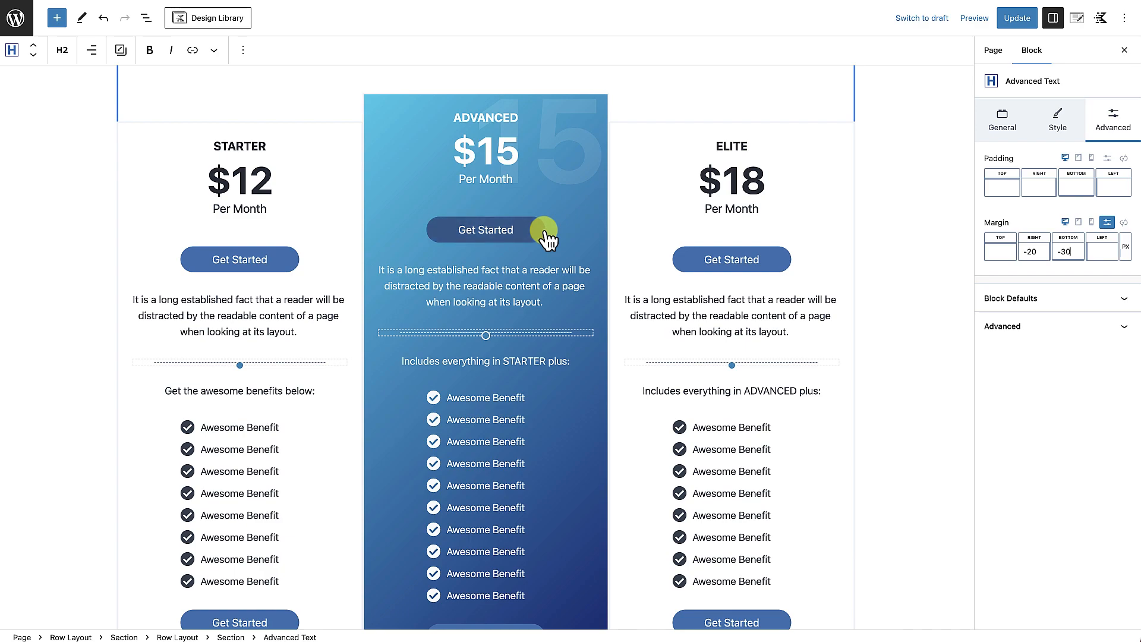
pyautogui.moveTo(548, 256)
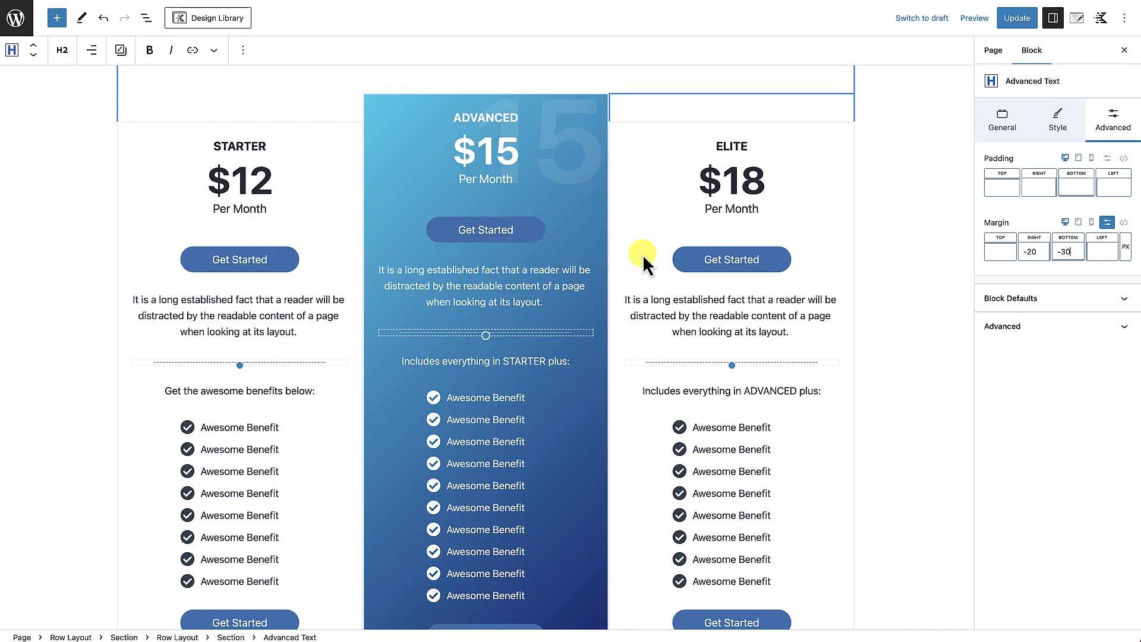
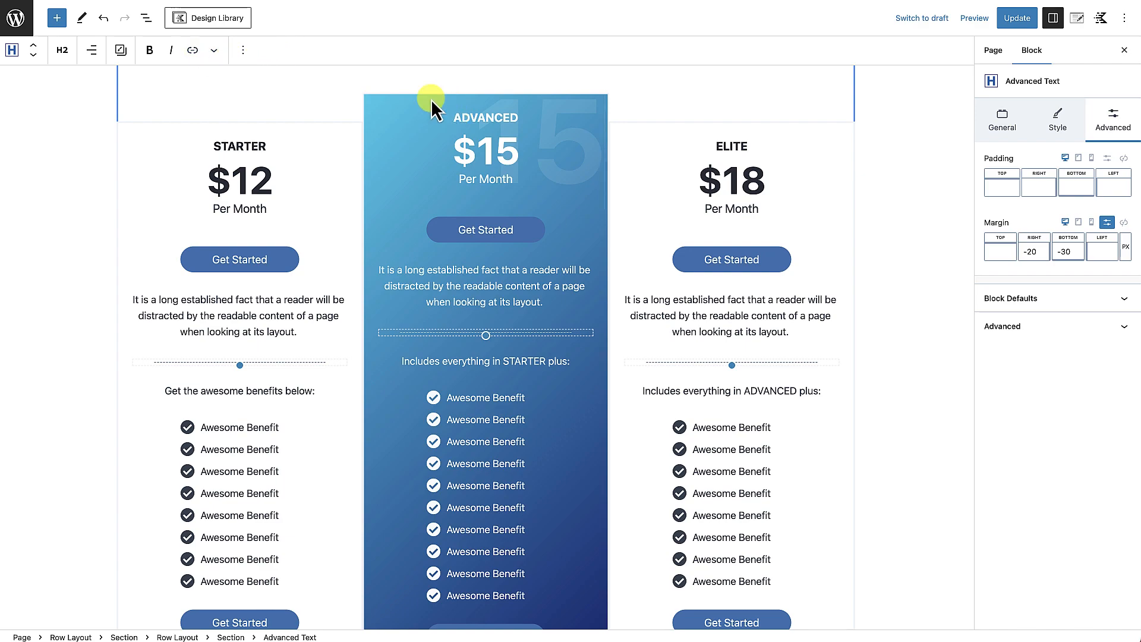
# Copy the large "15" text block and paste it directly below the STARTER heading.
pyautogui.click(244, 51)
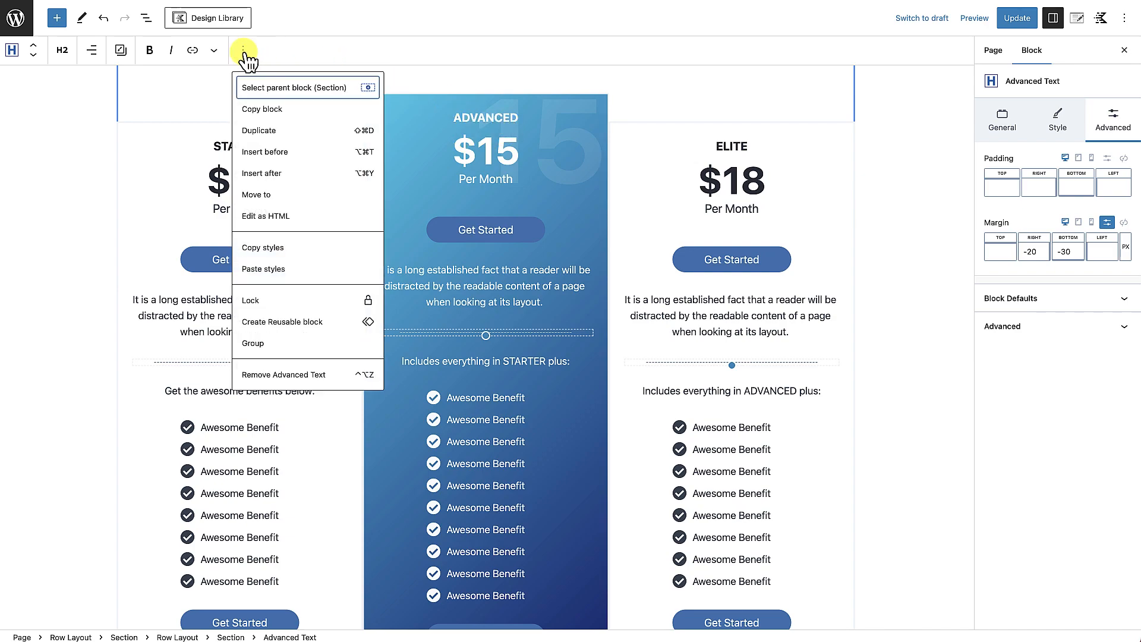
pyautogui.click(257, 113)
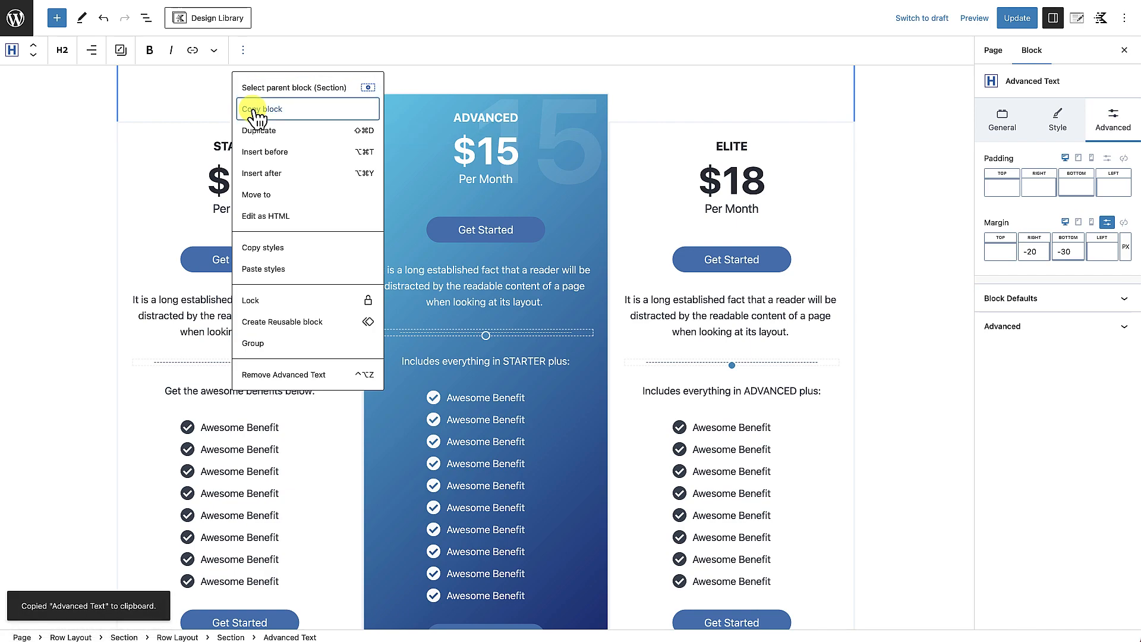
pyautogui.click(193, 124)
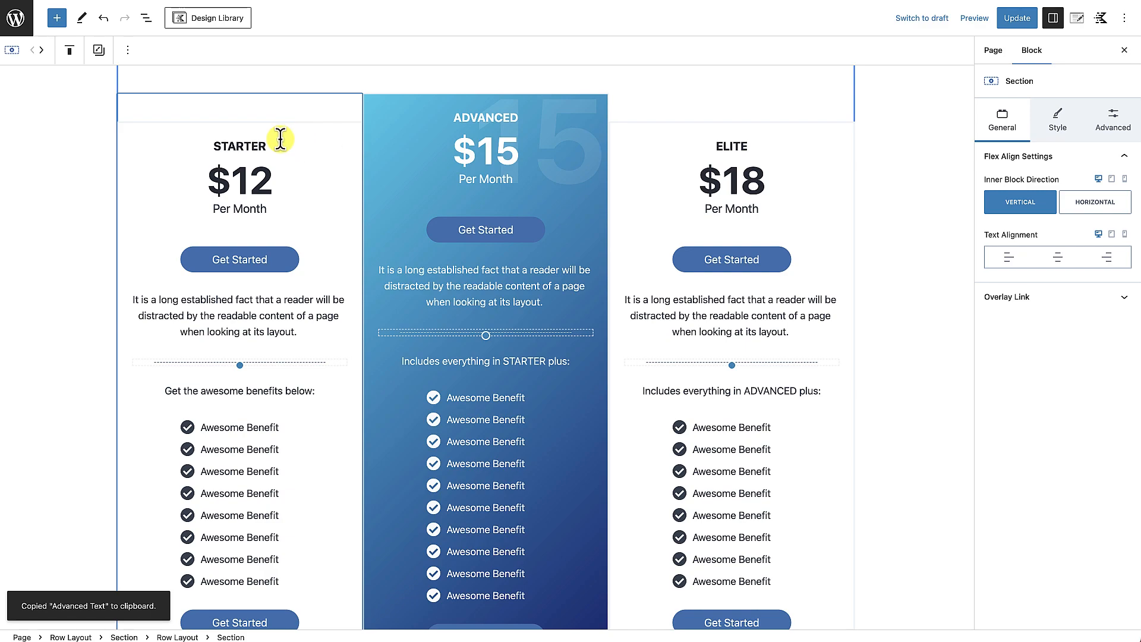
pyautogui.click(256, 145)
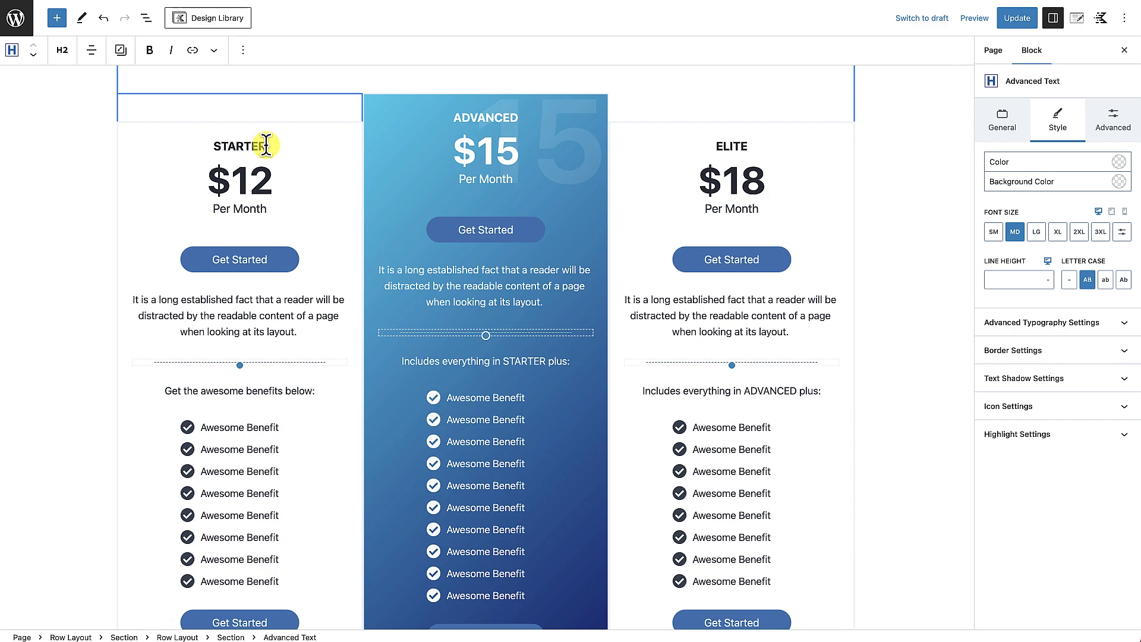
pyautogui.press('Return')
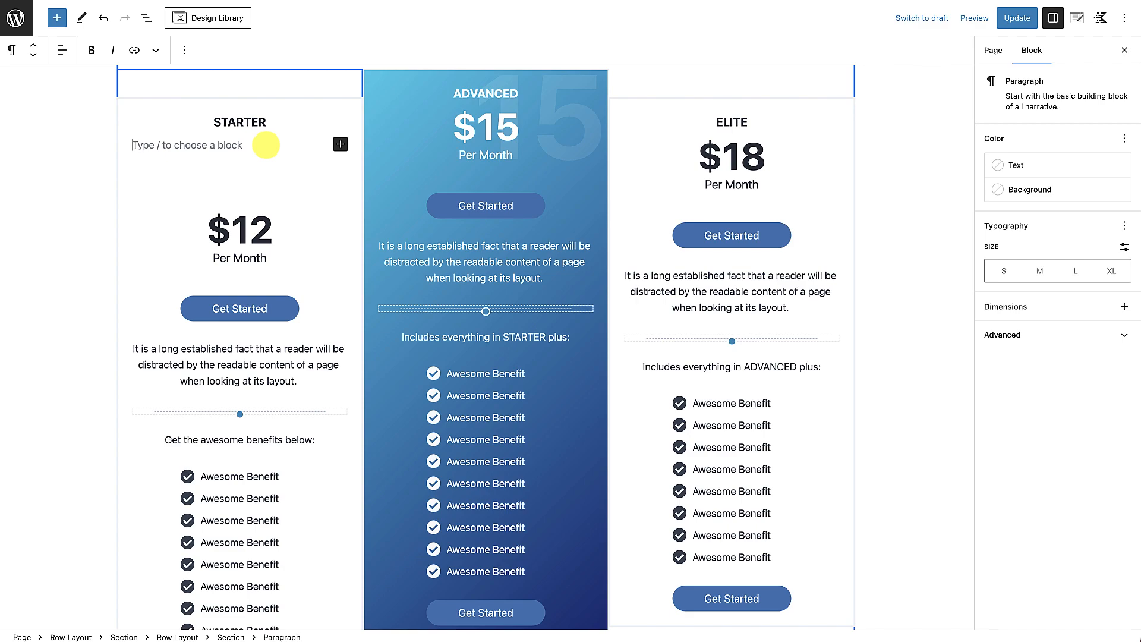
pyautogui.press('BackSpace')
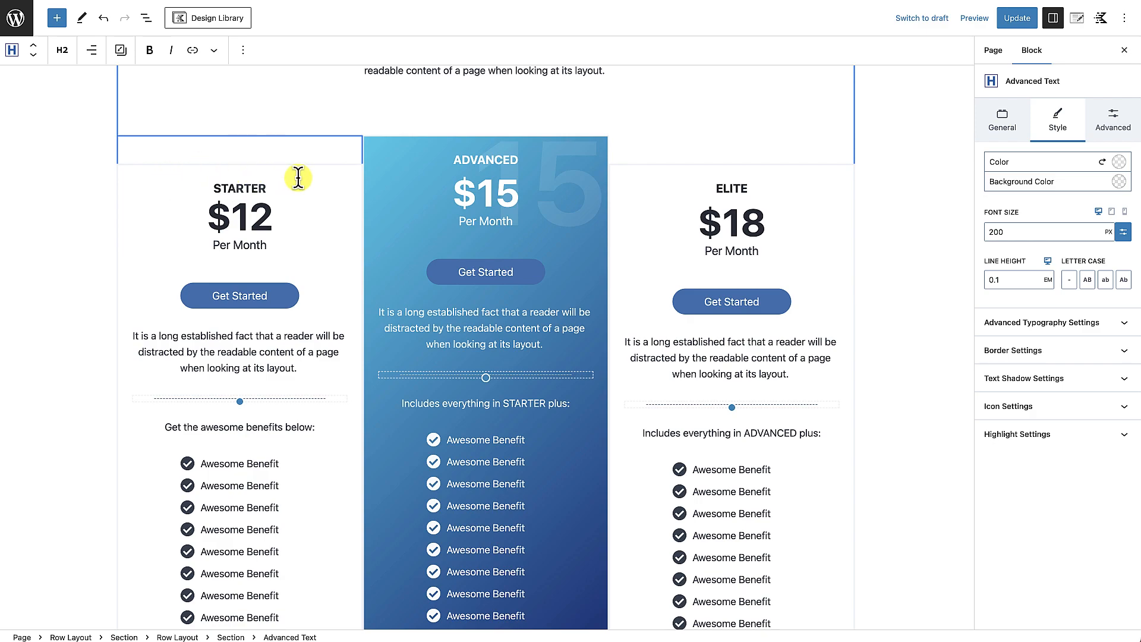
# Colour the pasted large number in the STARTER column with the grey palette colour 718096 and change its text to "12".
pyautogui.click(145, 18)
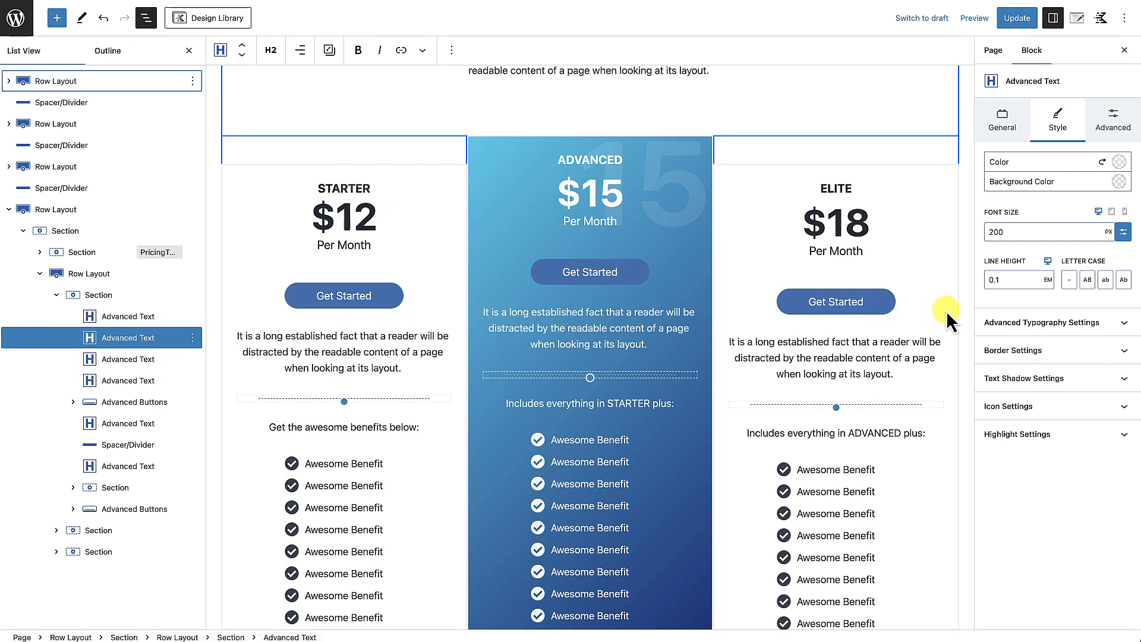
pyautogui.click(1119, 162)
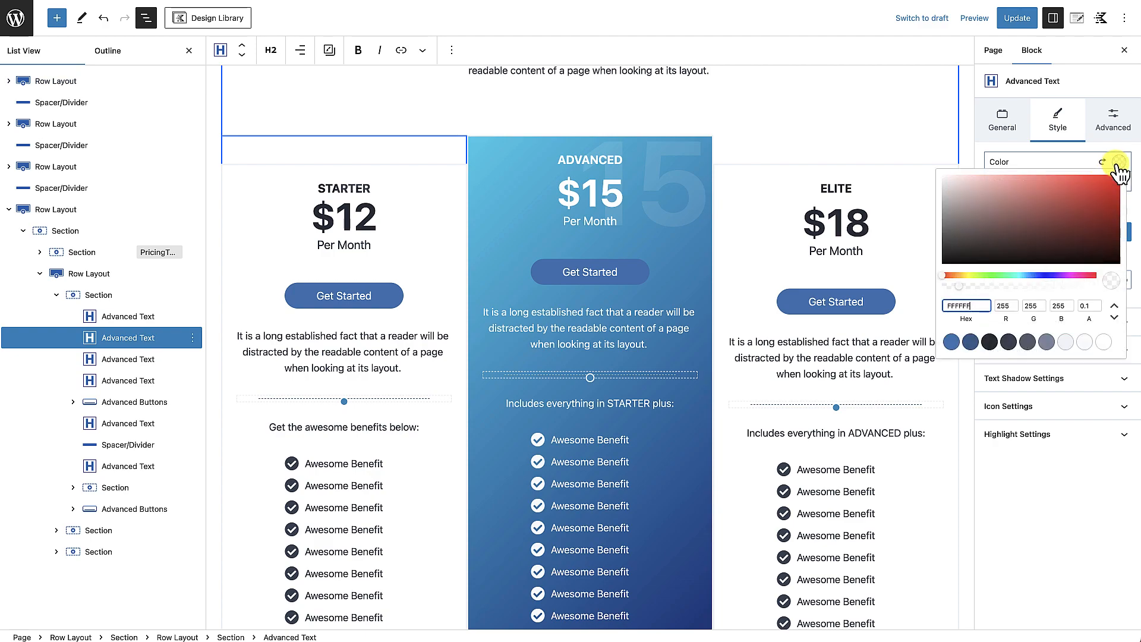
pyautogui.click(1047, 343)
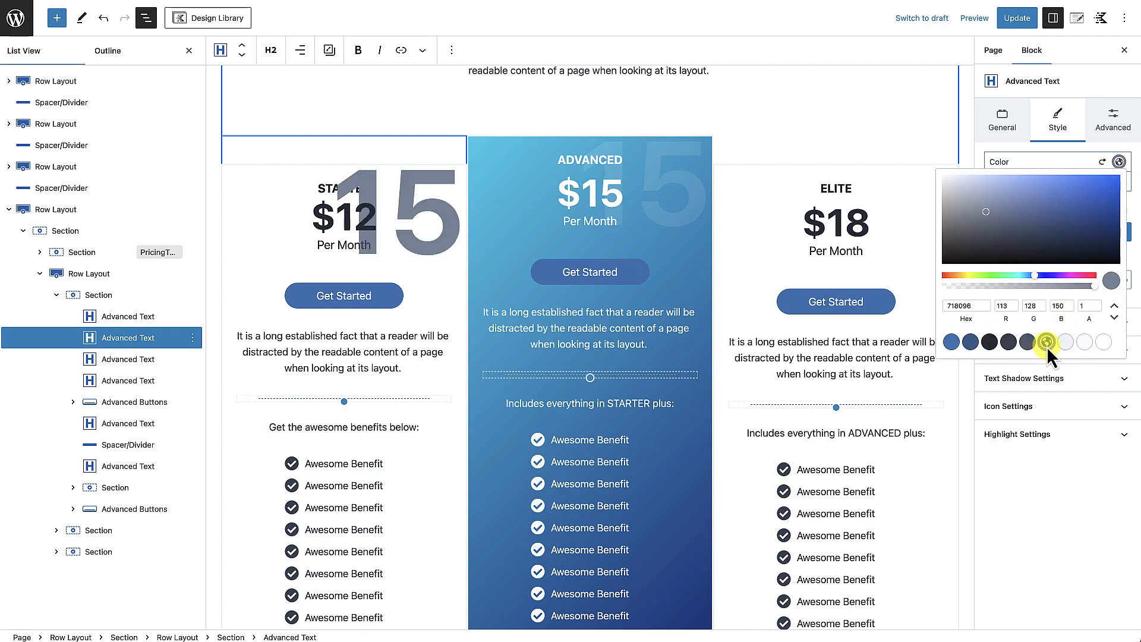
pyautogui.click(454, 211)
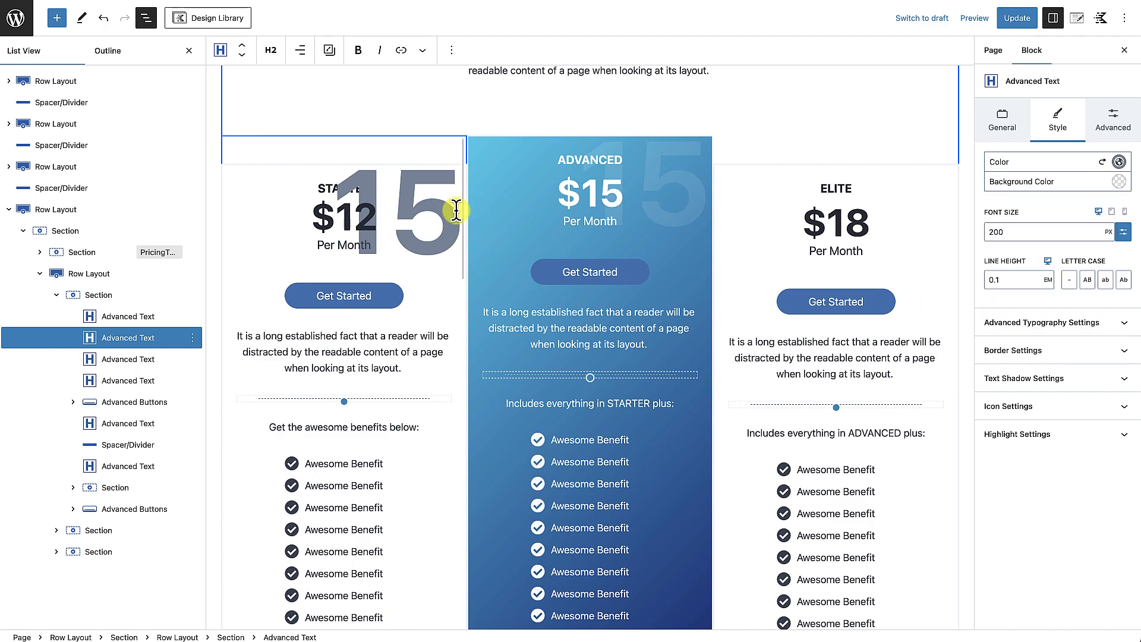
pyautogui.press('BackSpace')
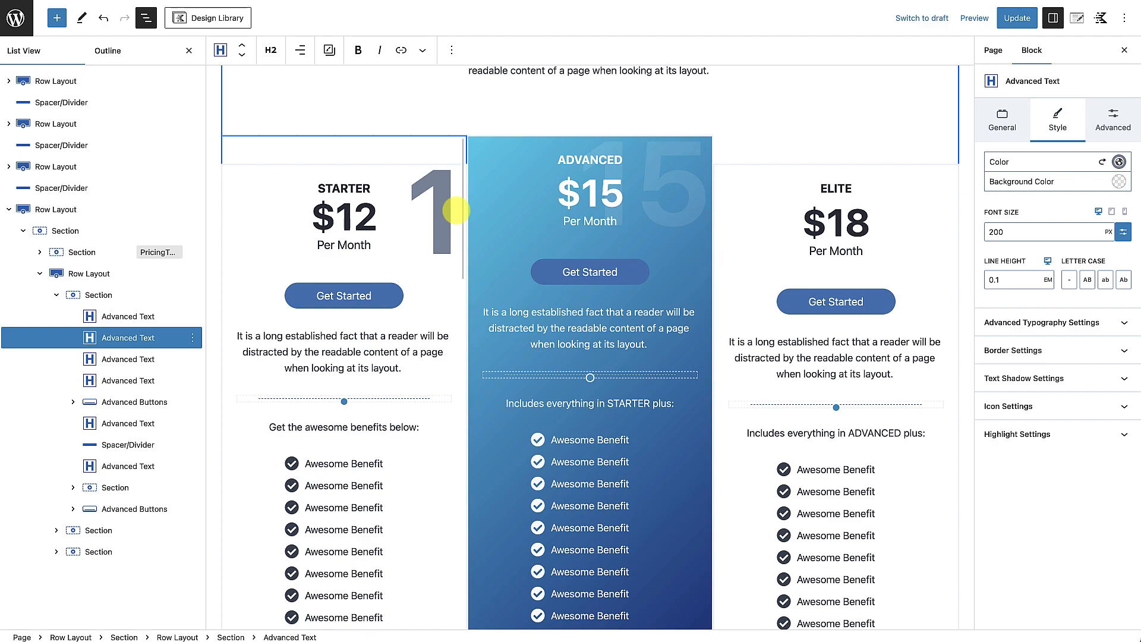
pyautogui.write('2')
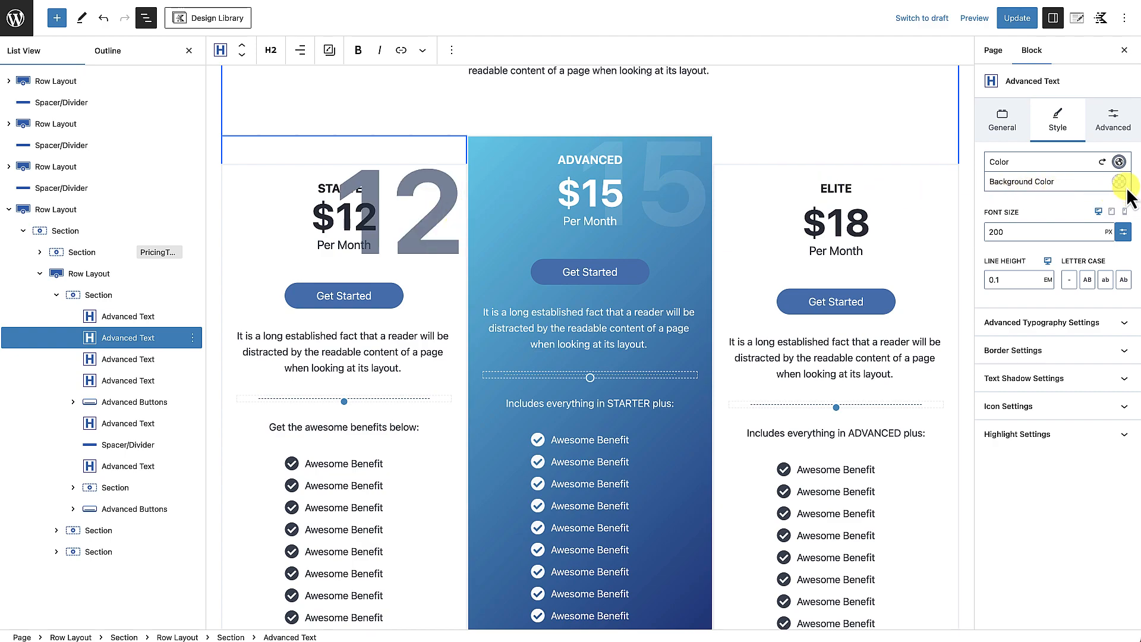
# Set the colour opacity of the large "12" in the STARTER column to 0.10.
pyautogui.click(1119, 161)
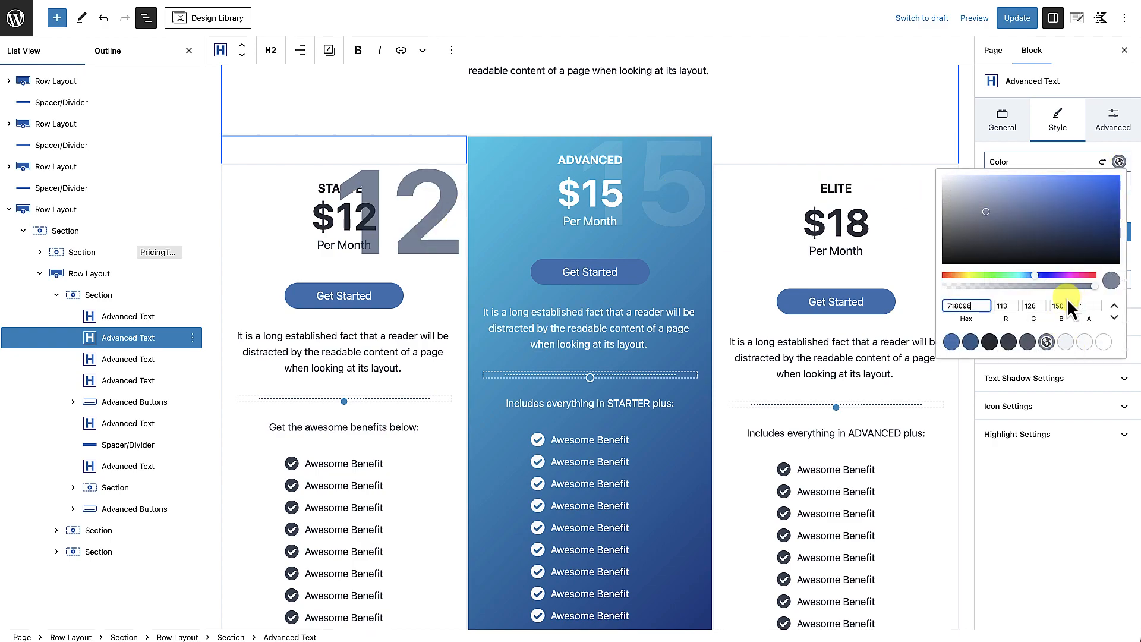
pyautogui.click(1087, 305)
pyautogui.moveTo(1087, 306); pyautogui.dragTo(1083, 305)
pyautogui.write('0.10')
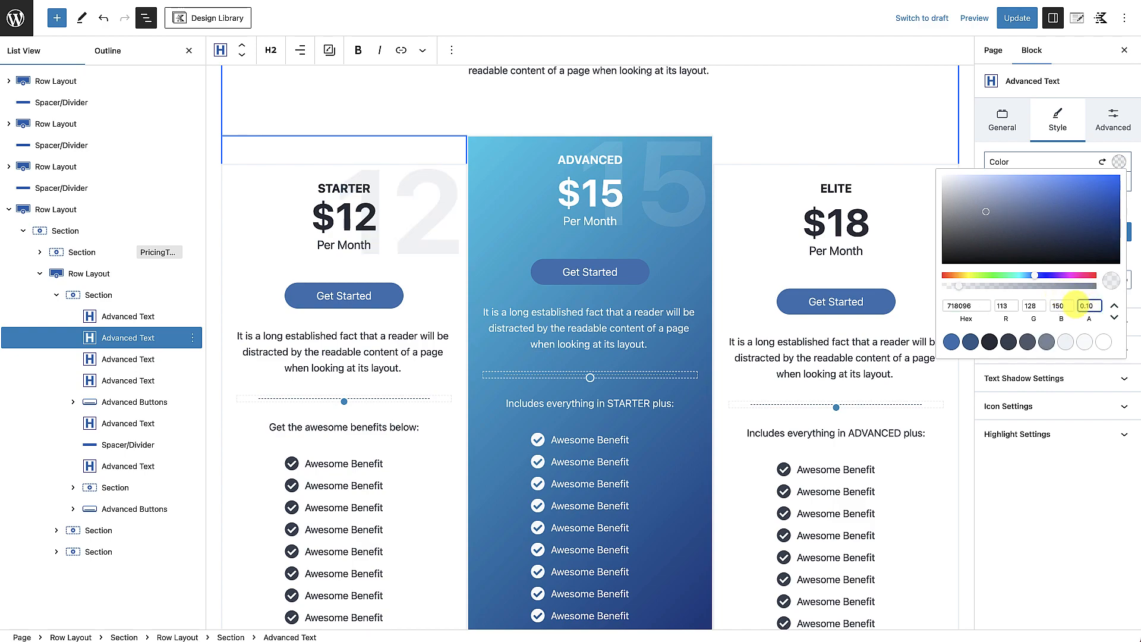
# Copy the large "12" text block, close the list view and paste the block directly below the ELITE heading.
pyautogui.click(192, 338)
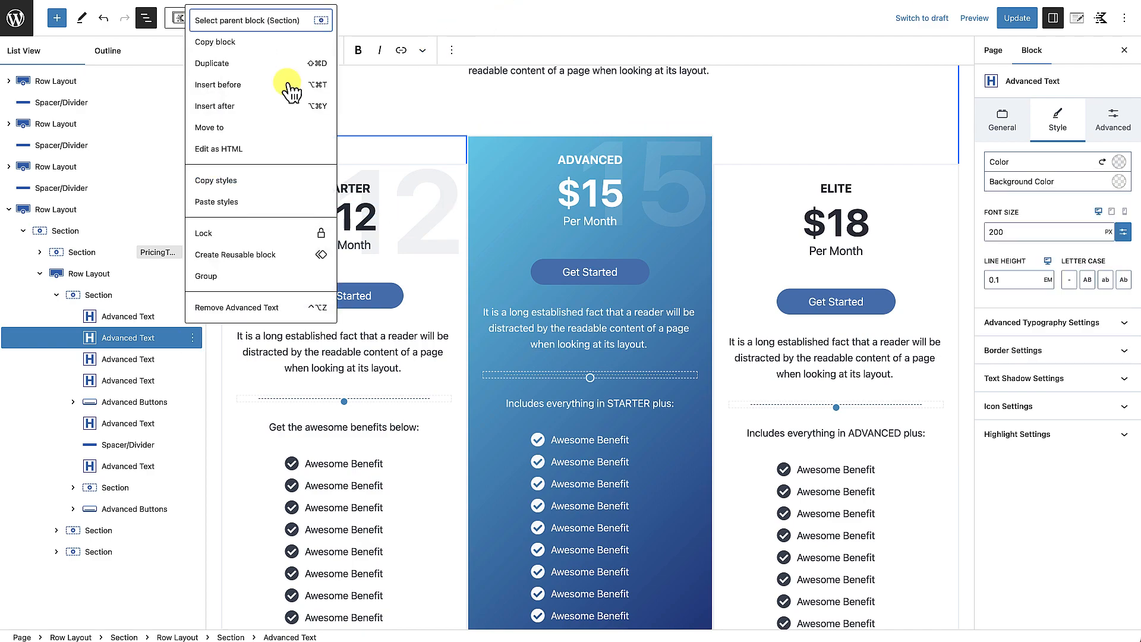
pyautogui.click(309, 41)
pyautogui.hotkey('ctrl', 'alt', 'o')
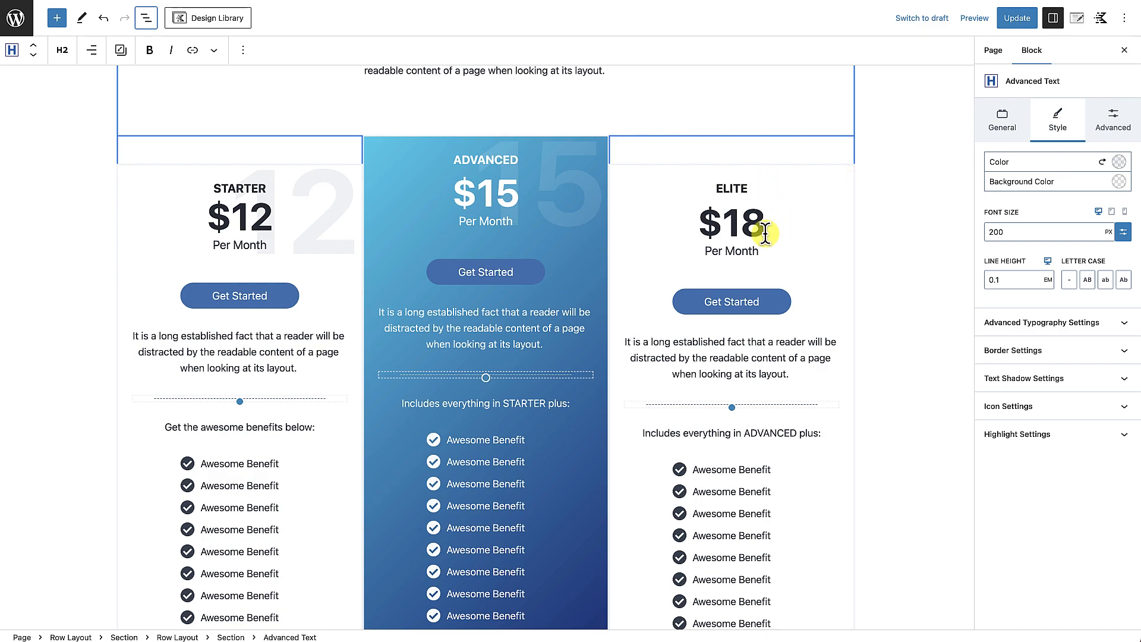
pyautogui.click(755, 188)
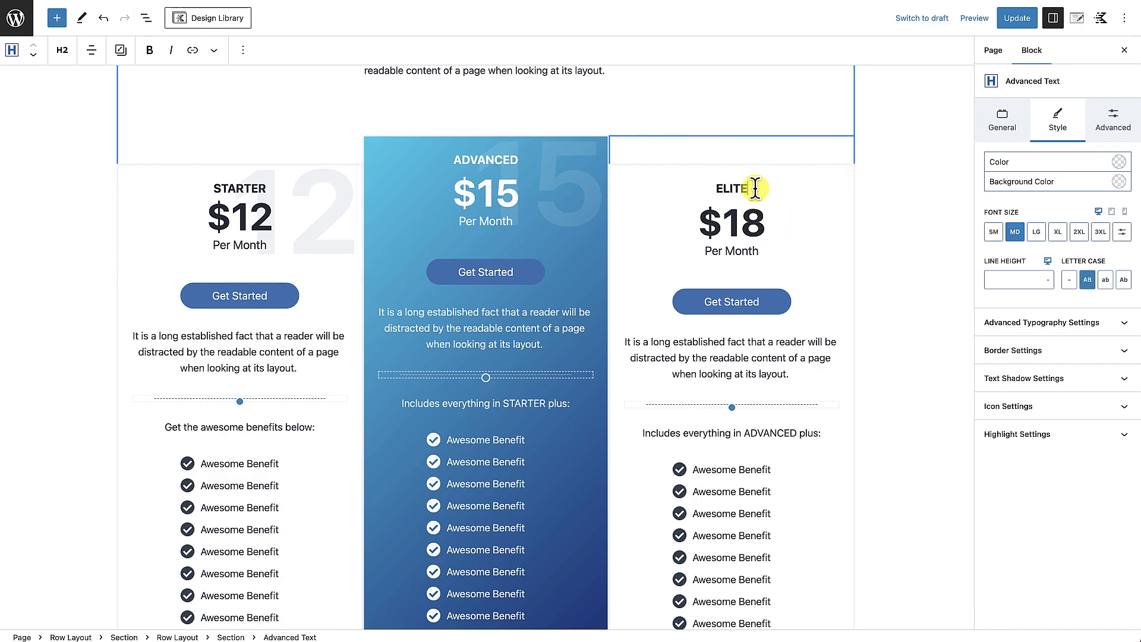
pyautogui.press('Return')
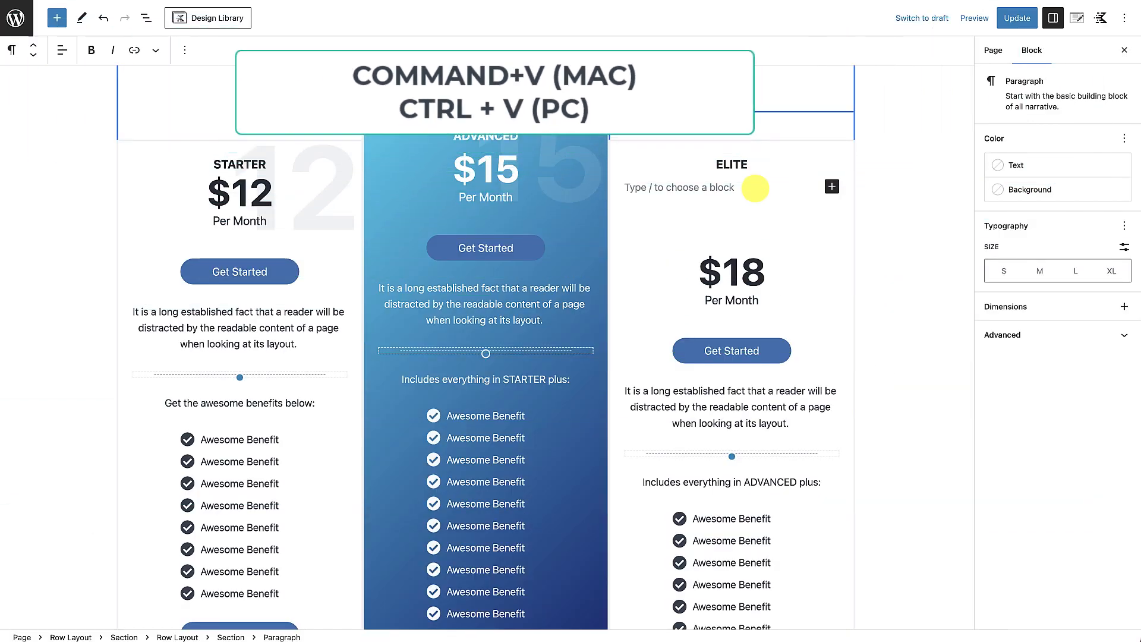
pyautogui.hotkey('ctrl', 'v')
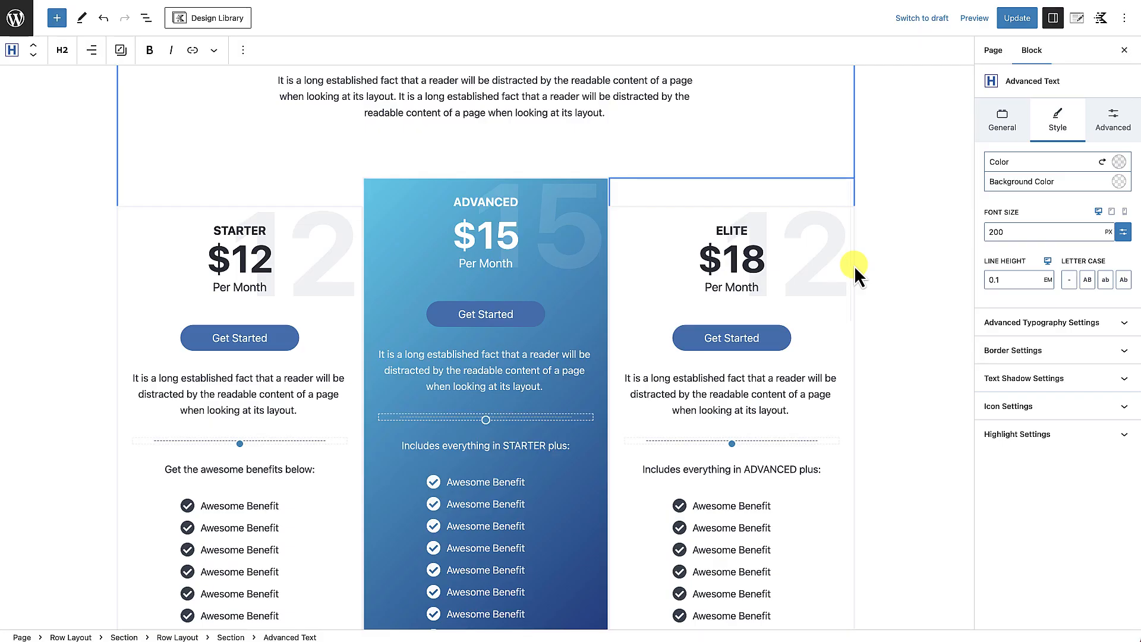
# Change the pasted large number in the ELITE column to "18".
pyautogui.press('BackSpace')
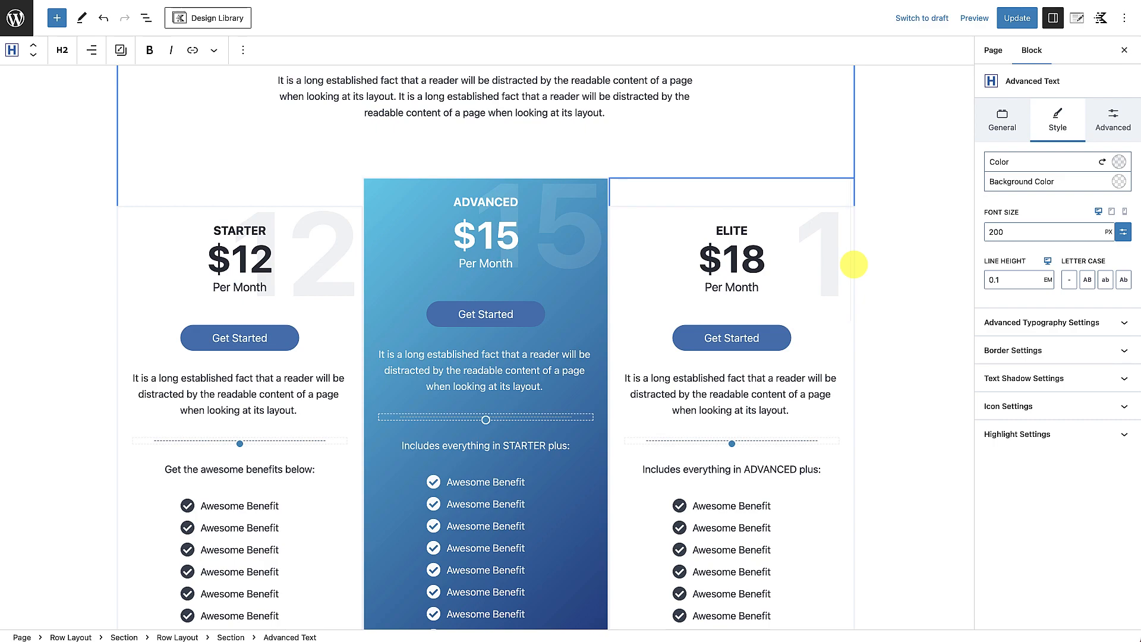
pyautogui.write('8')
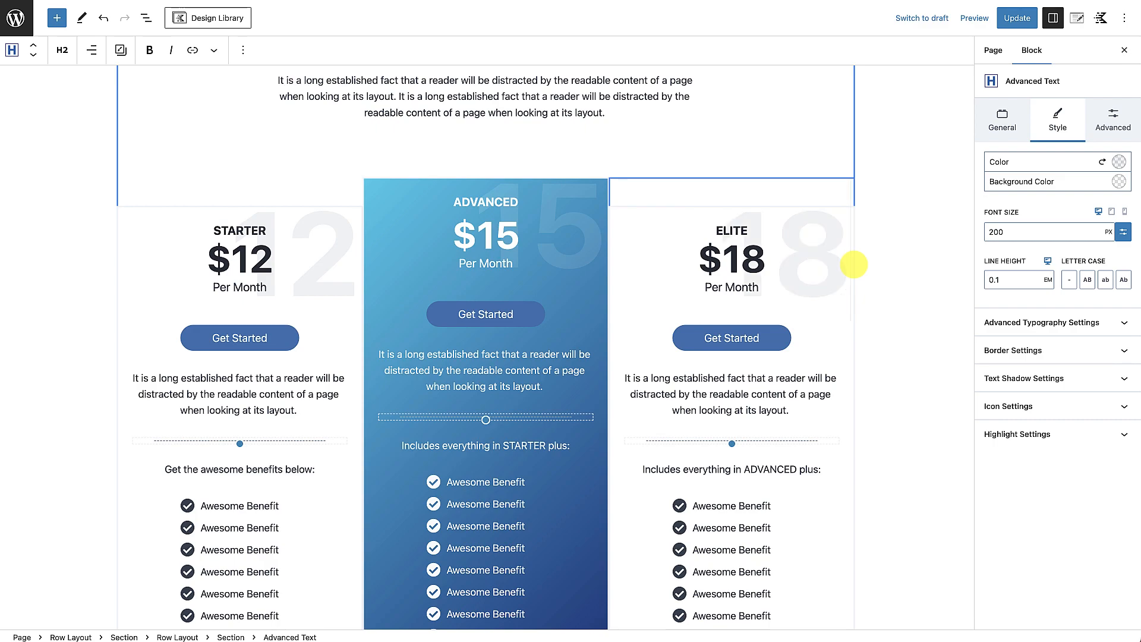
pyautogui.scroll(-1, 767, 375)
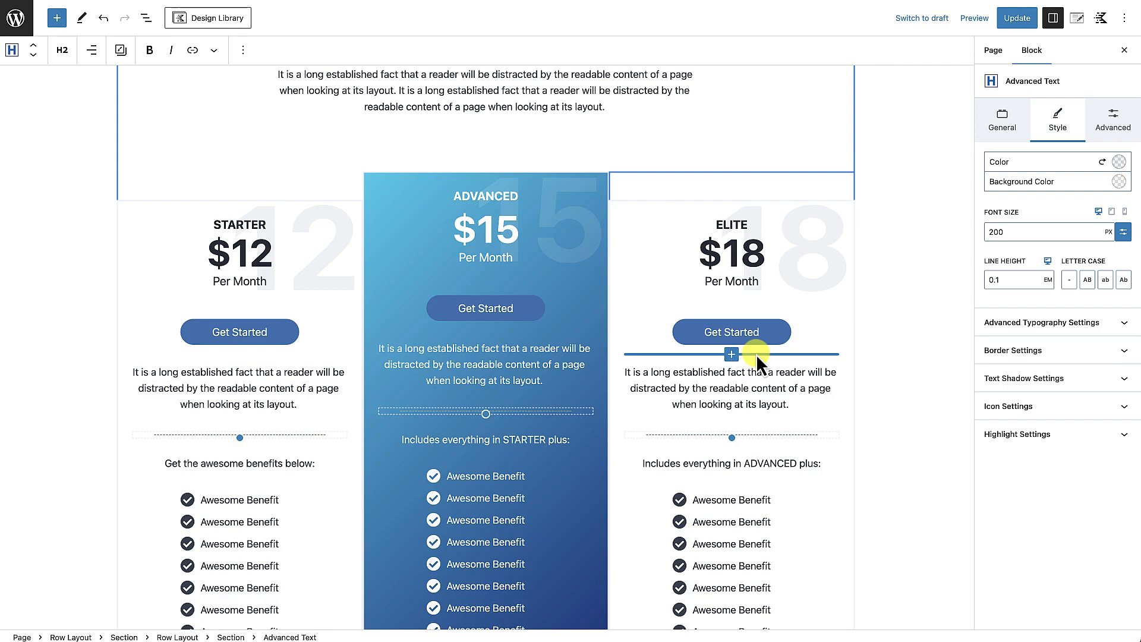
# Give the ADVANCED column's section a 40 px border radius on all four corners and link the corner values.
pyautogui.click(367, 176)
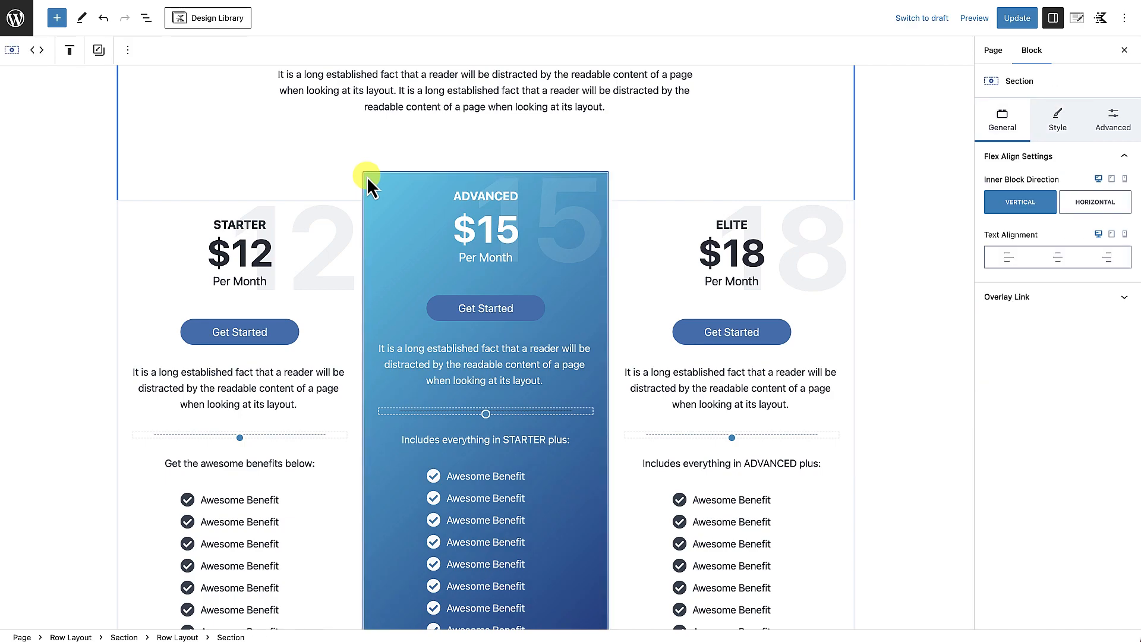
pyautogui.click(1058, 126)
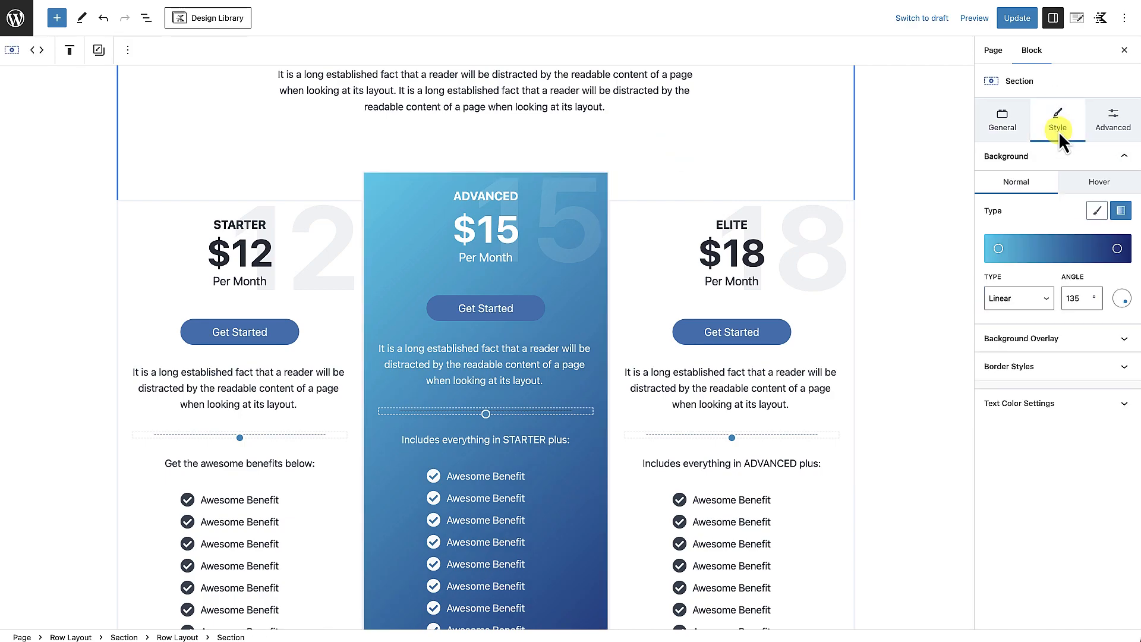
pyautogui.click(1067, 374)
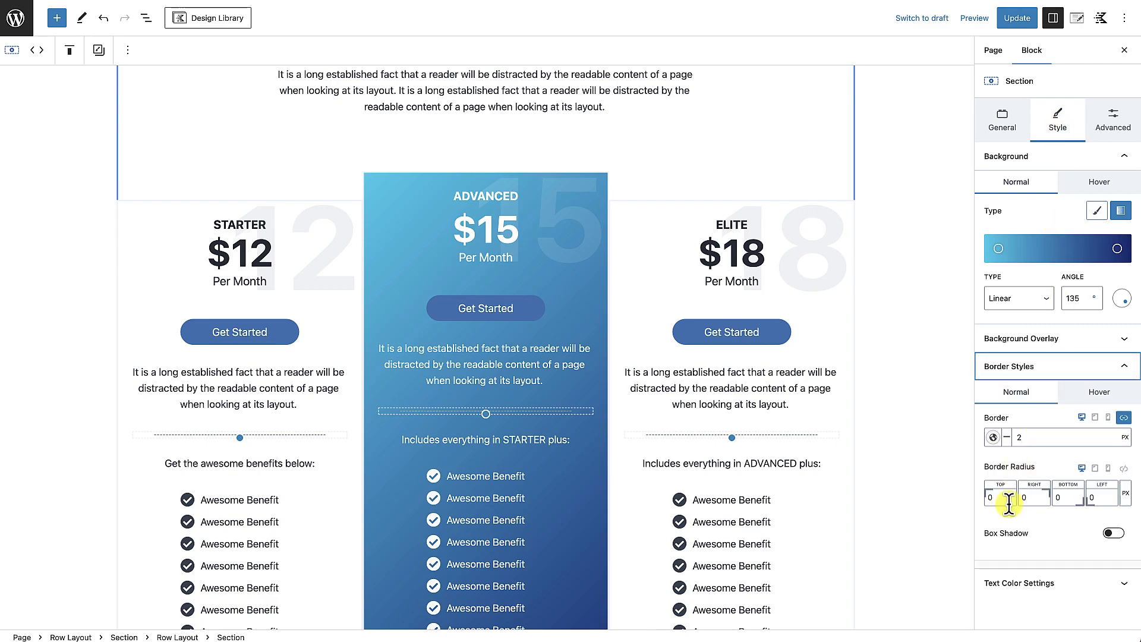
pyautogui.click(1009, 499)
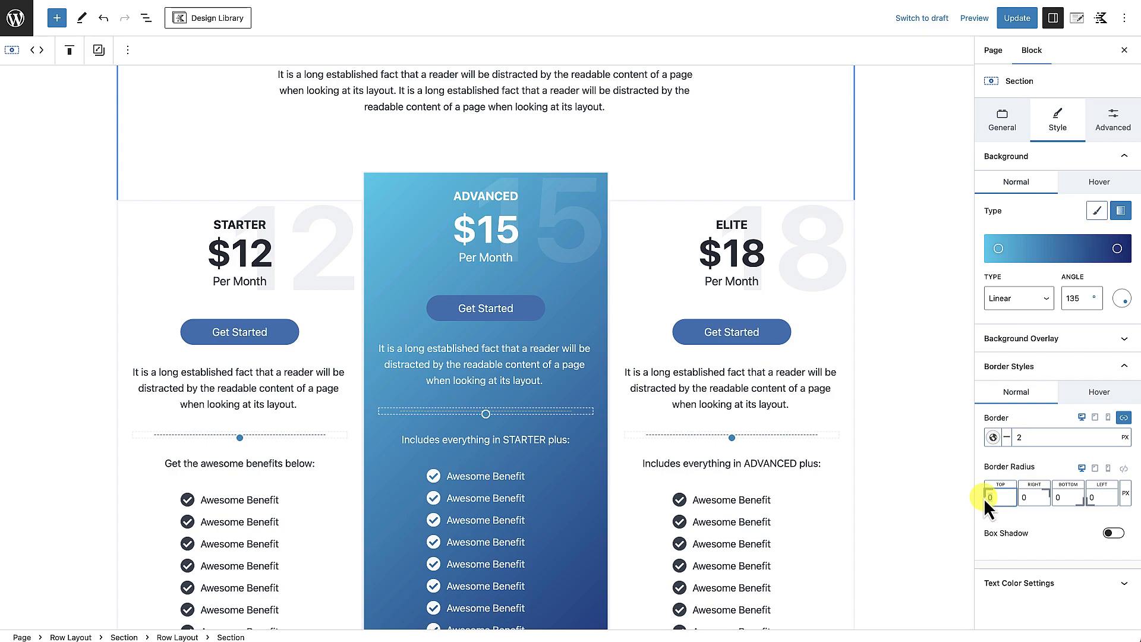
pyautogui.moveTo(1036, 499); pyautogui.dragTo(1020, 493)
pyautogui.write('40')
pyautogui.press('Tab')
pyautogui.write('40')
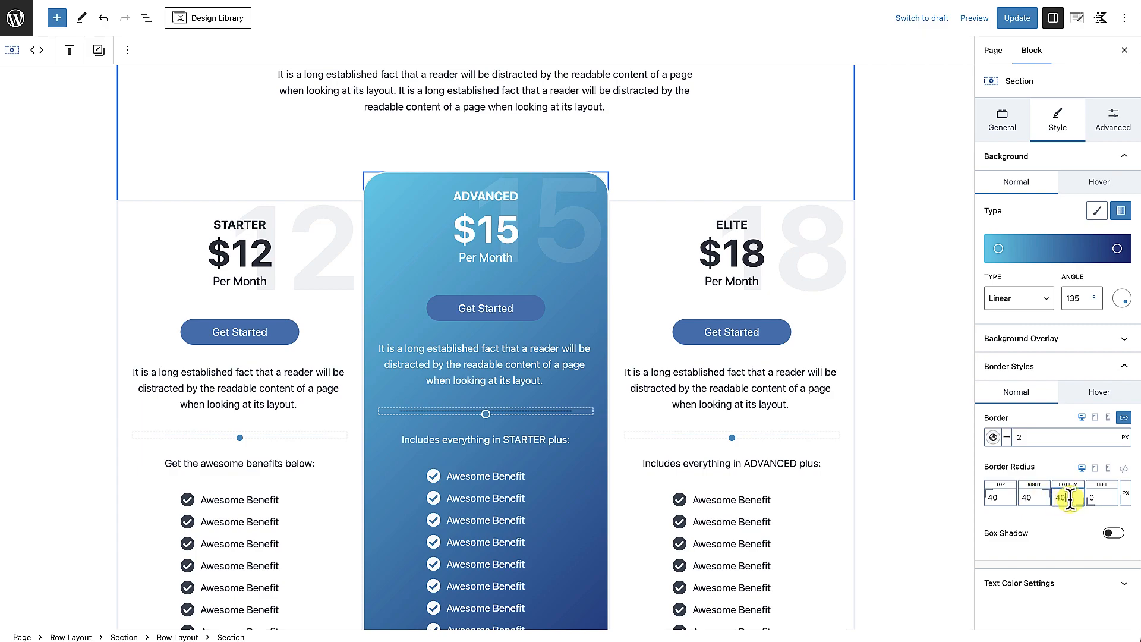
pyautogui.click(1099, 498)
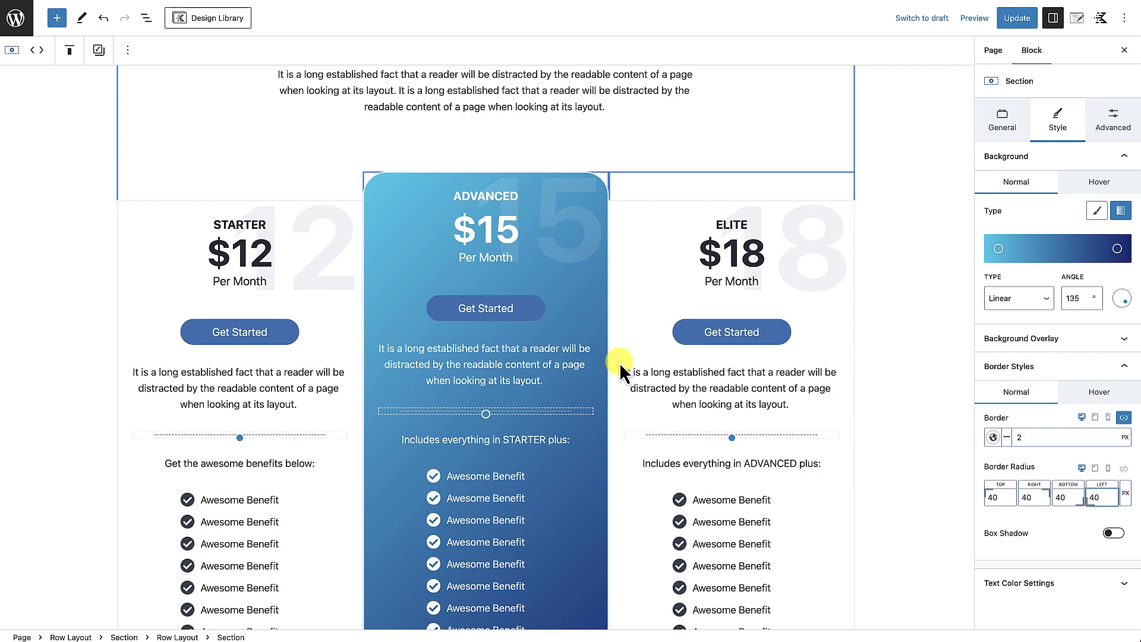
pyautogui.scroll(-1, 619, 363)
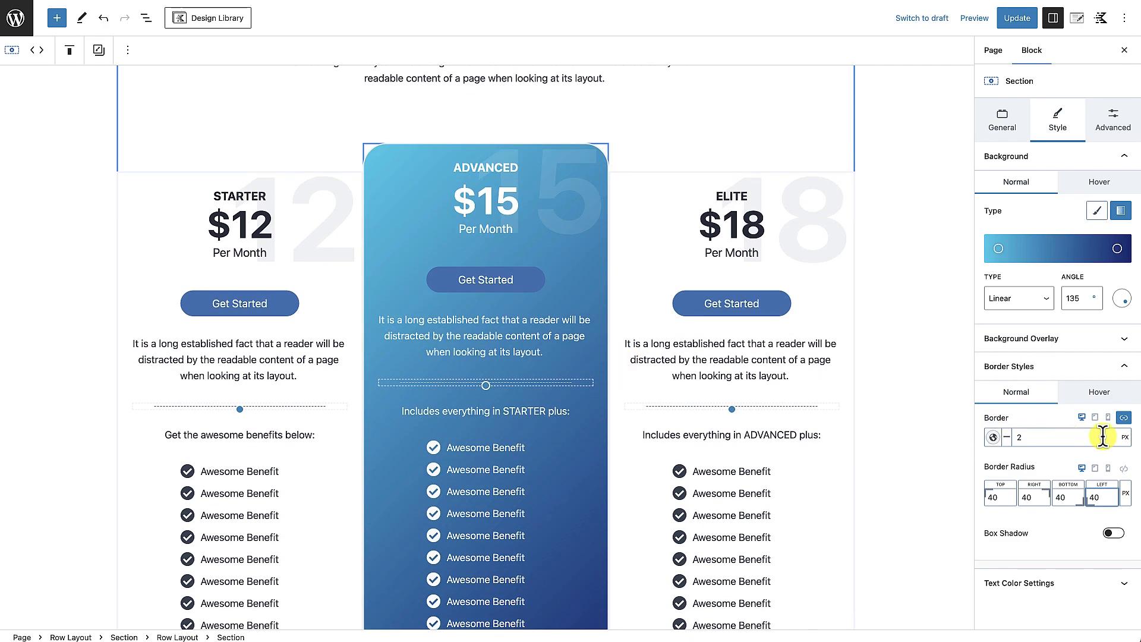
pyautogui.click(1123, 469)
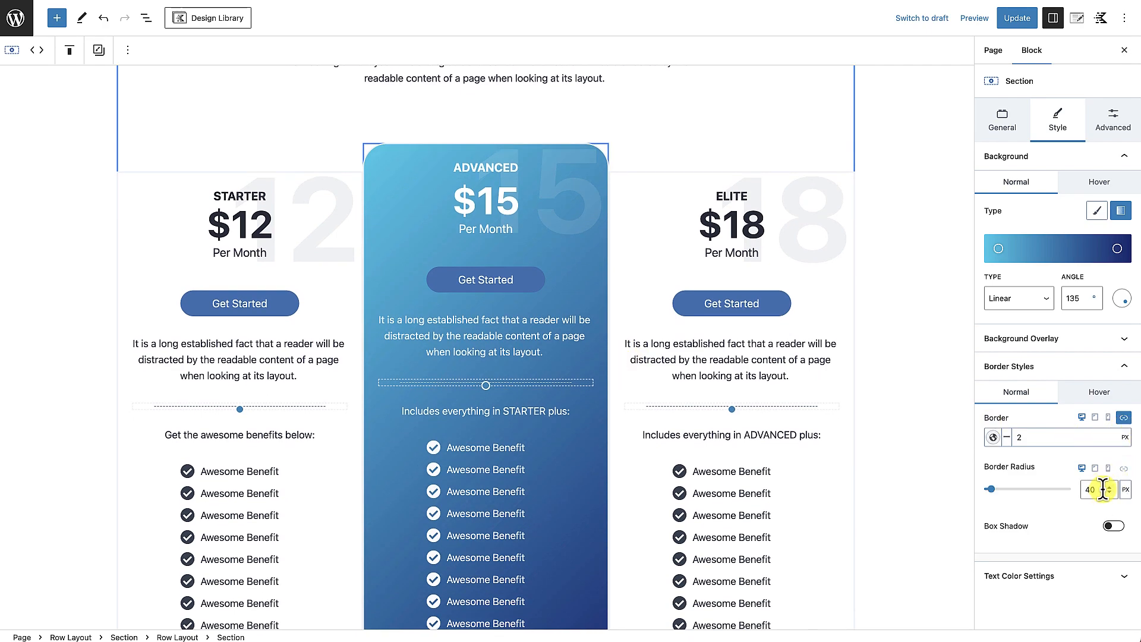
# Set the top-left border radius of the STARTER column's section to 40 px.
pyautogui.scroll(-5, 747, 402)
pyautogui.scroll(2, 747, 402)
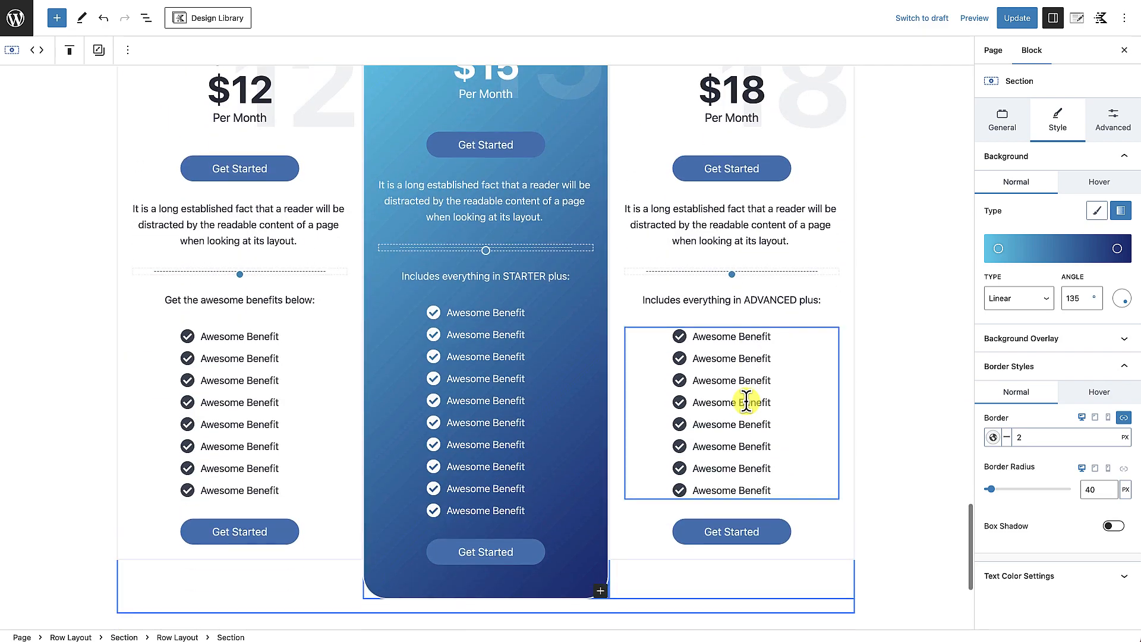
pyautogui.scroll(-3, 713, 416)
pyautogui.scroll(5, 616, 399)
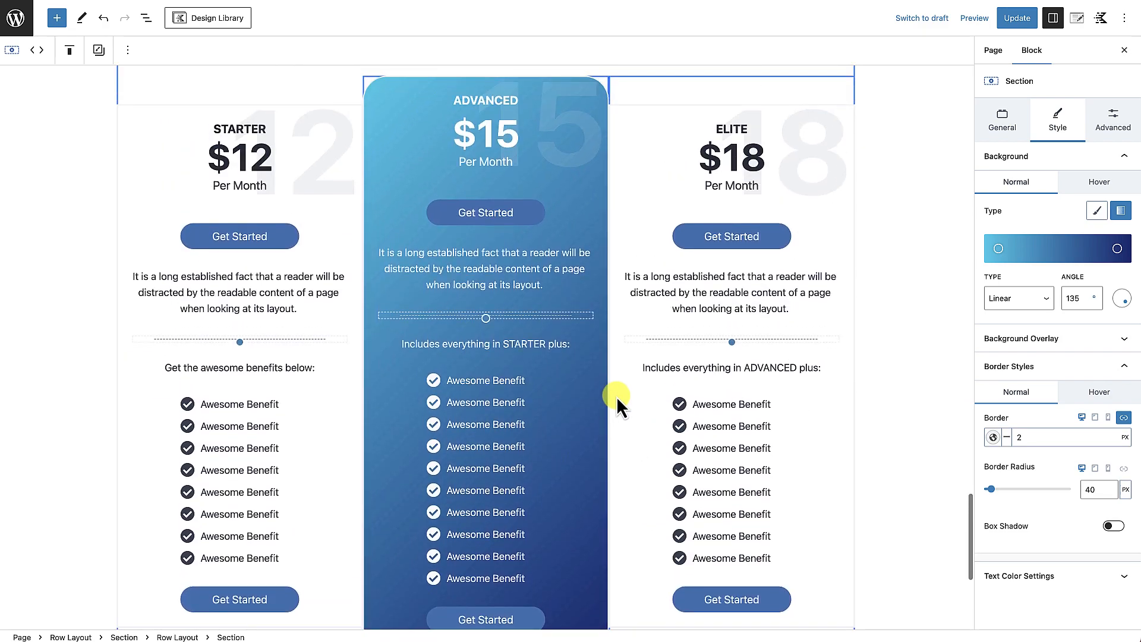
pyautogui.scroll(1, 616, 397)
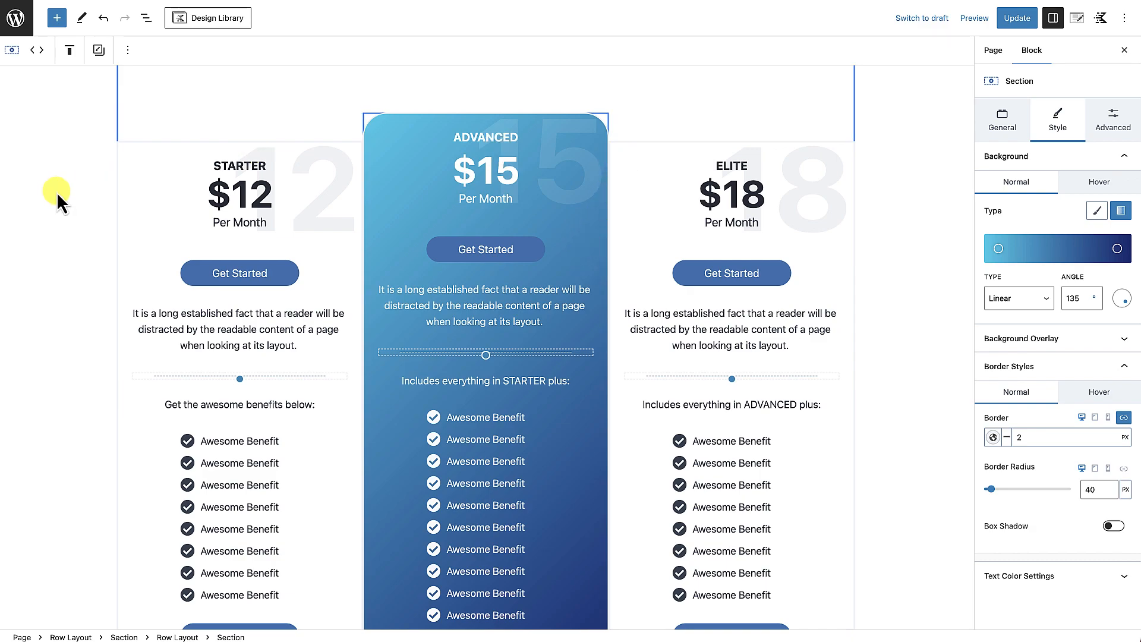
pyautogui.click(121, 148)
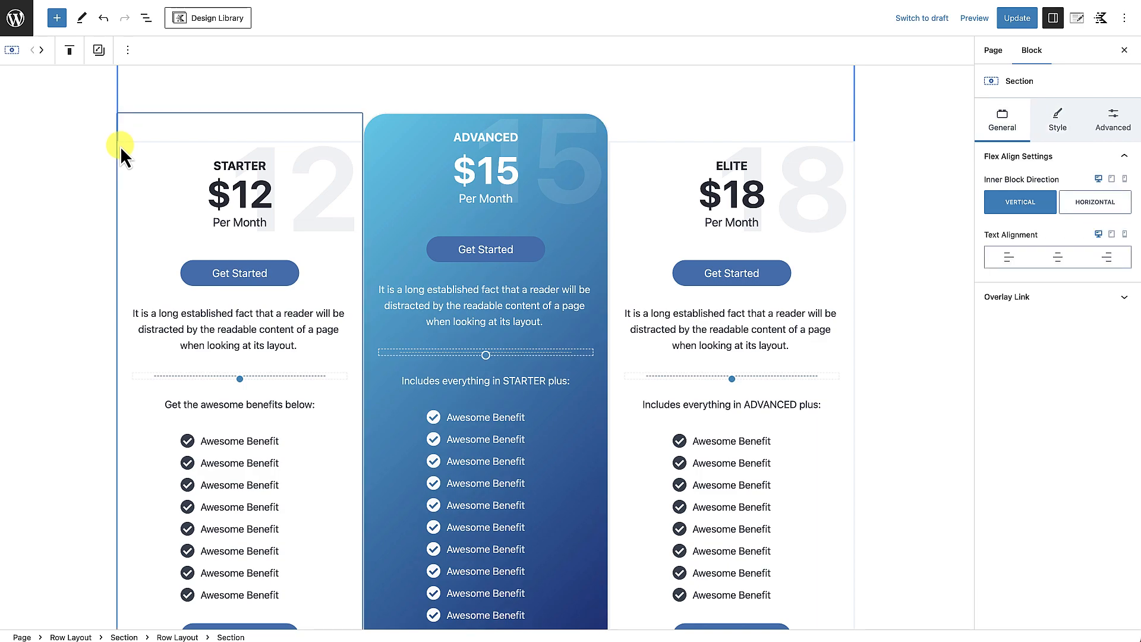
pyautogui.click(1058, 126)
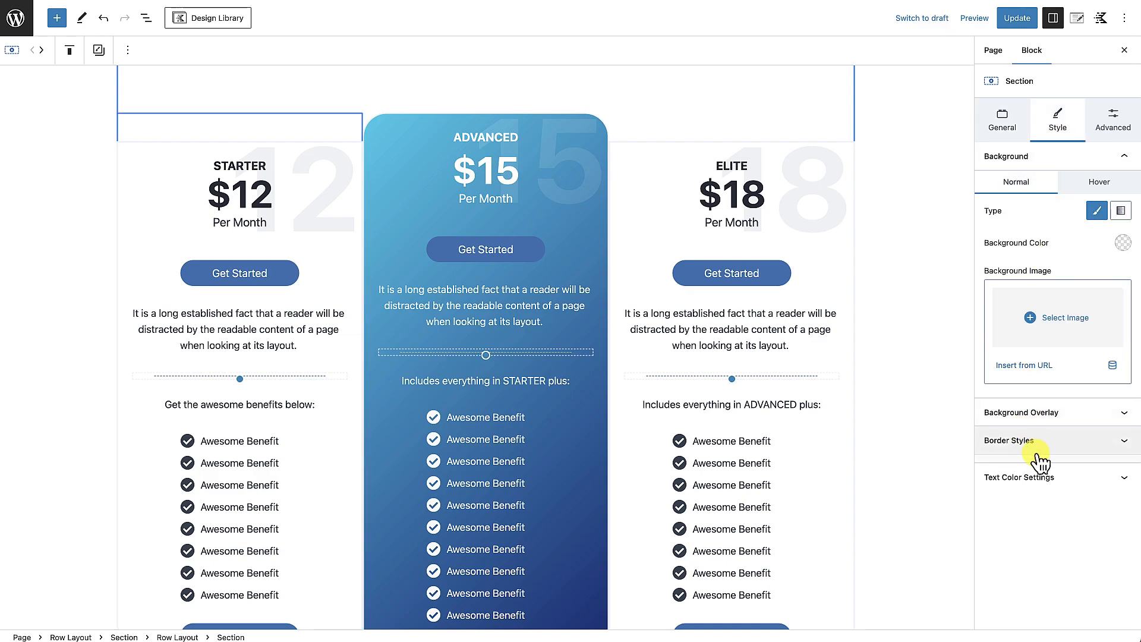
pyautogui.click(1034, 442)
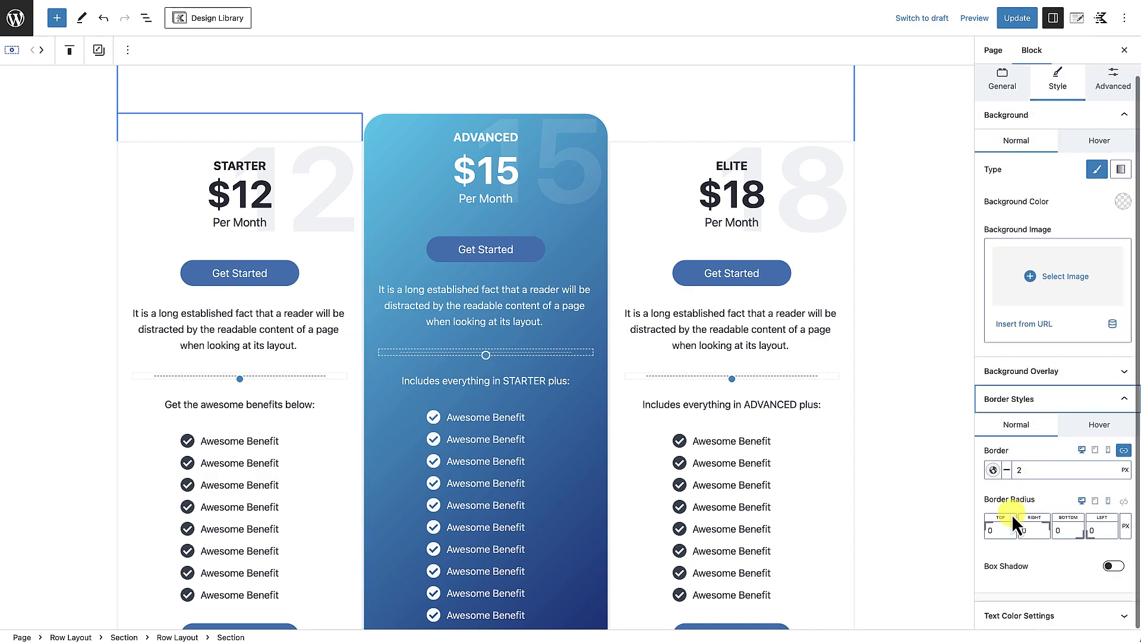
pyautogui.click(991, 530)
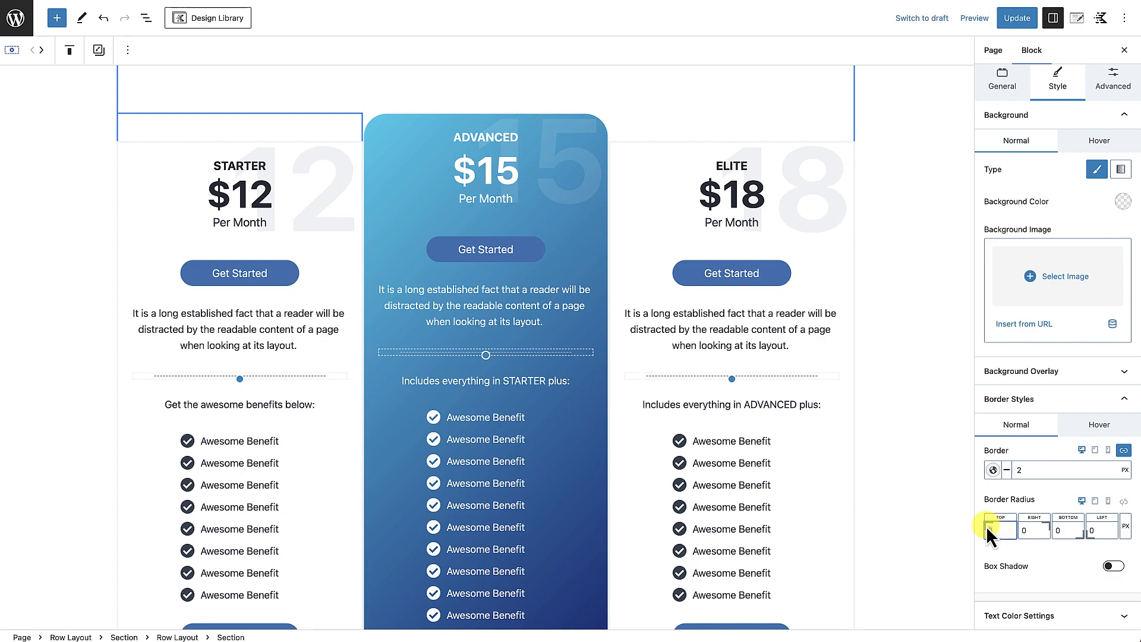
pyautogui.write('40')
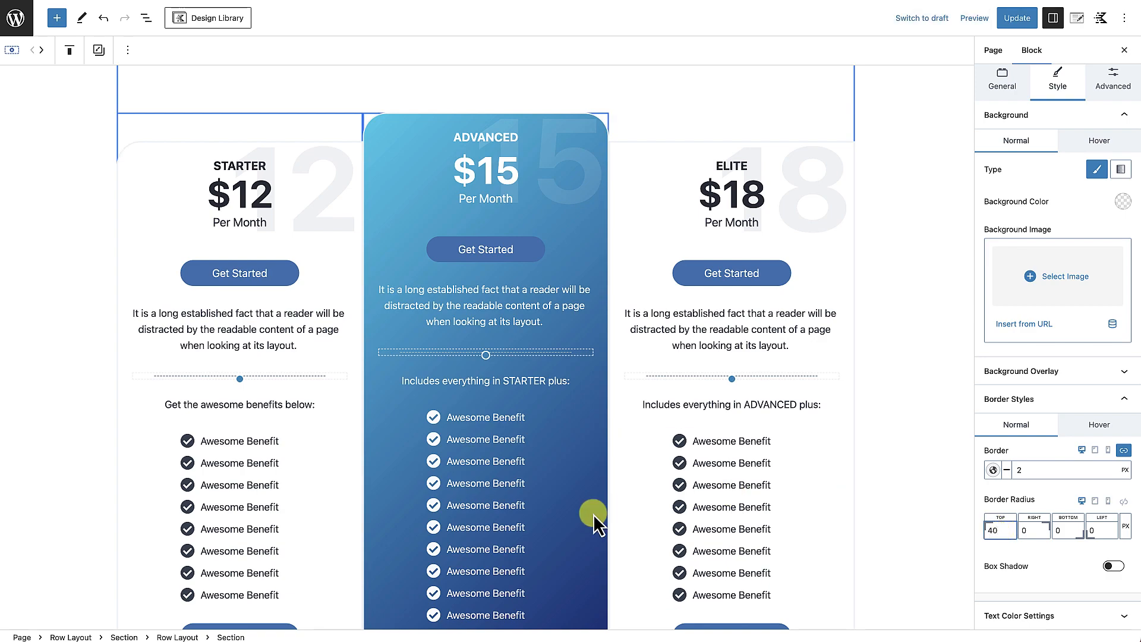
pyautogui.scroll(-5, 594, 515)
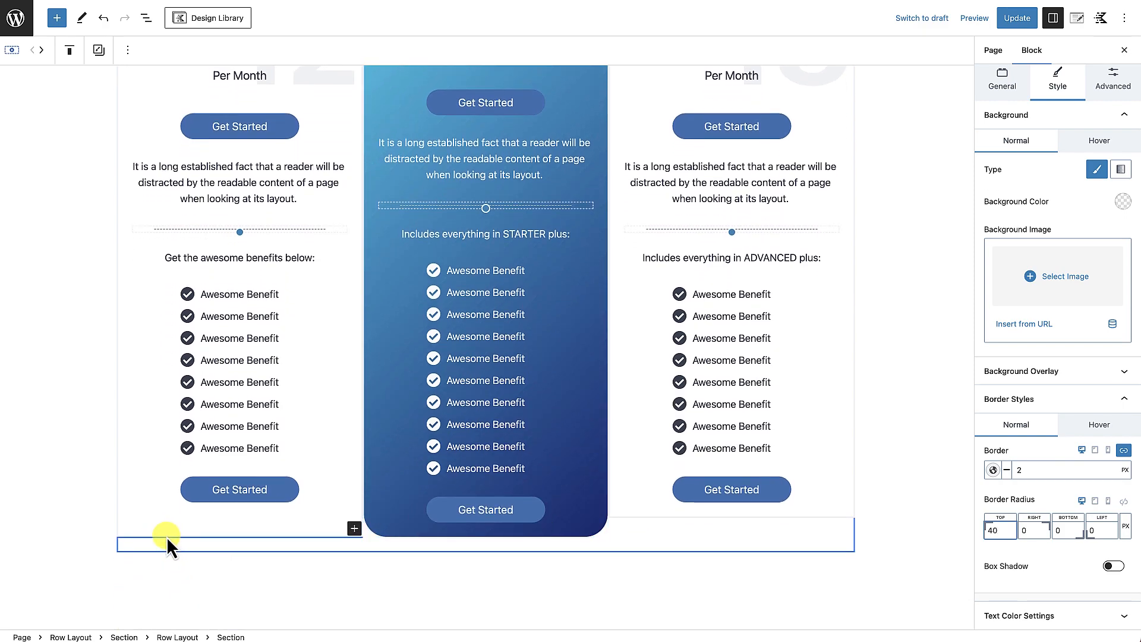
pyautogui.scroll(1, 168, 538)
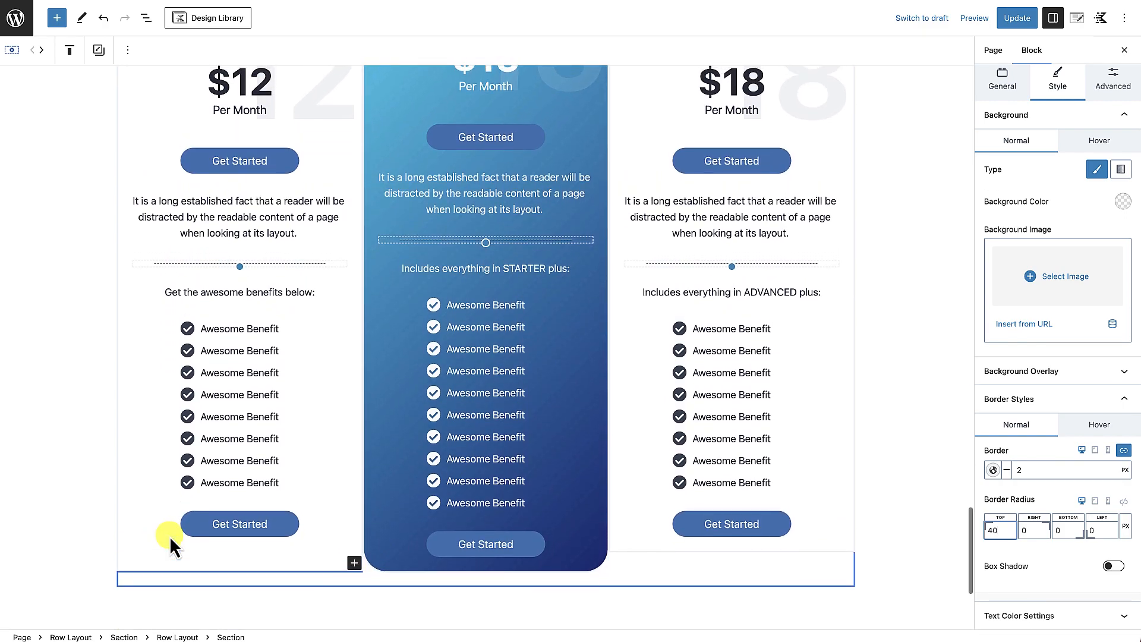
pyautogui.scroll(1, 400, 437)
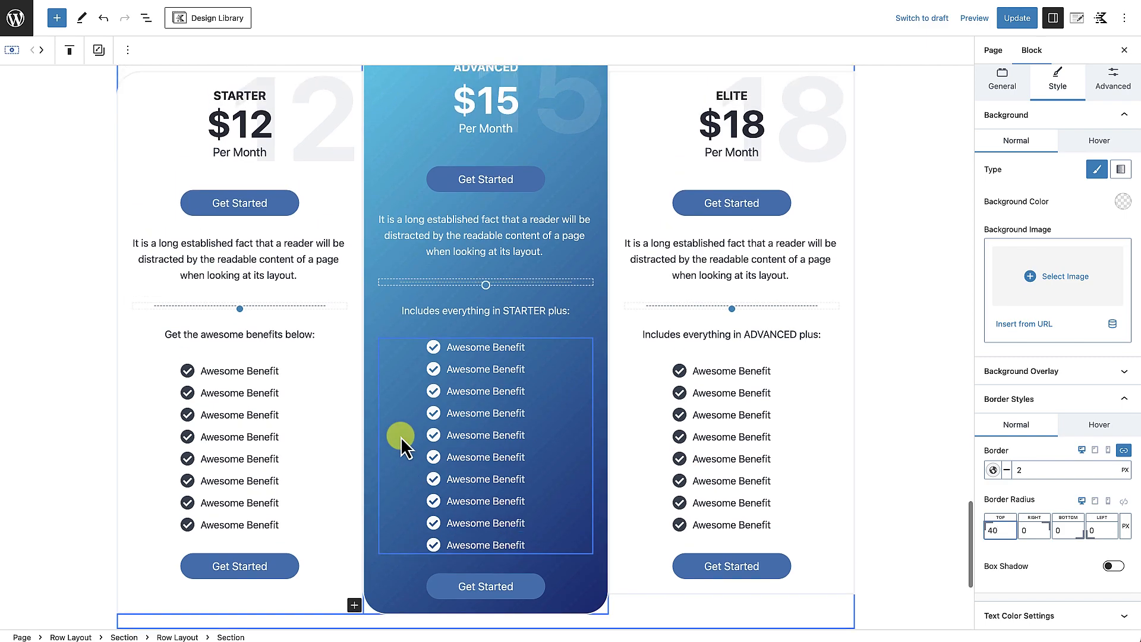
# Set the bottom-left border radius of the STARTER column's section to 40 px.
pyautogui.scroll(1, 401, 437)
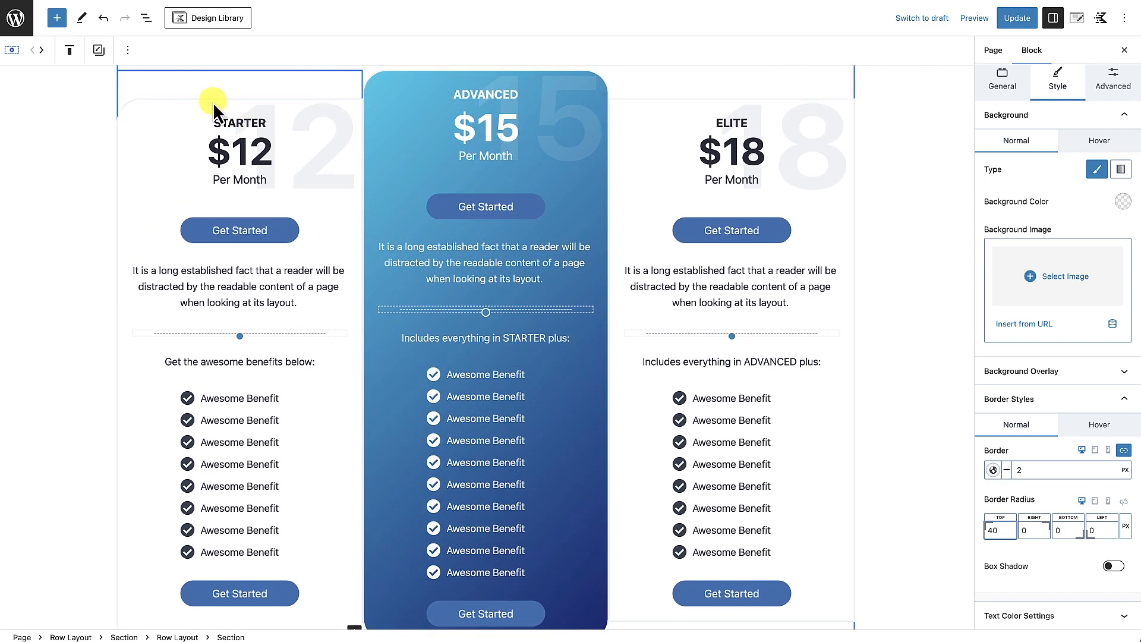
pyautogui.scroll(-1, 357, 605)
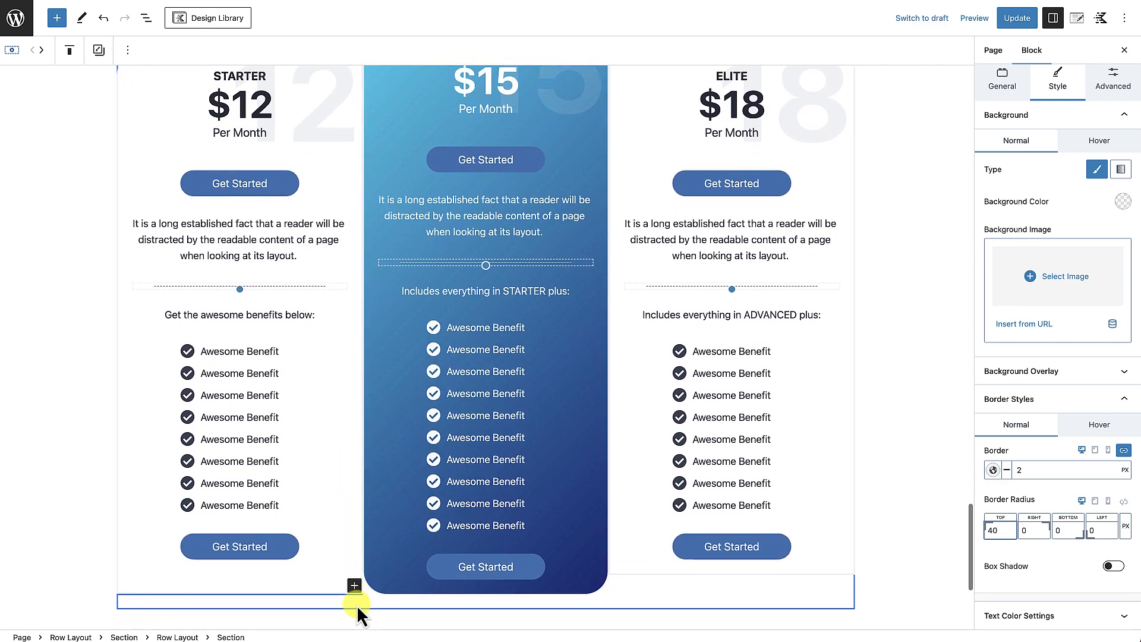
pyautogui.click(1101, 529)
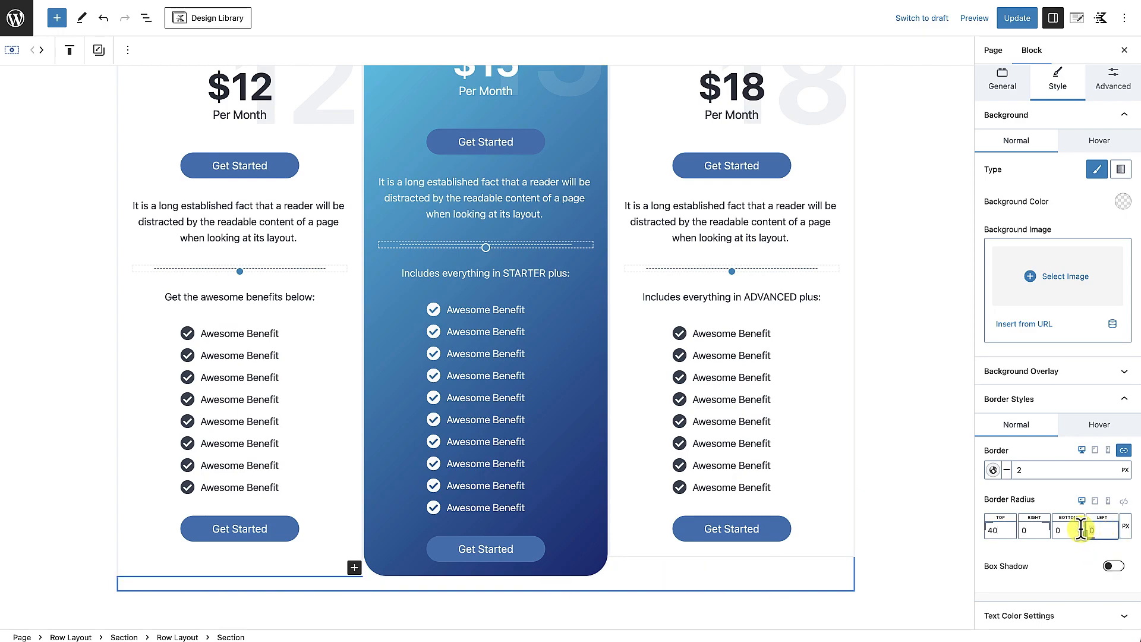
# Set the top-right and bottom-right border radius of the ELITE column's section to 40 px, leaving its inner corners square.
pyautogui.scroll(2, 255, 543)
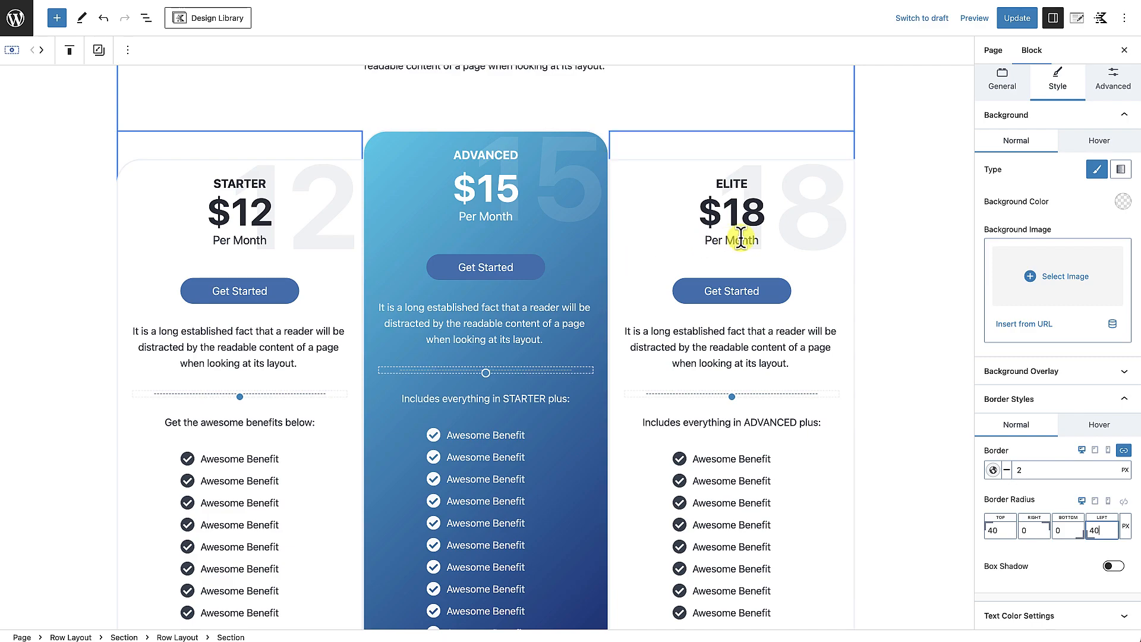
pyautogui.click(851, 169)
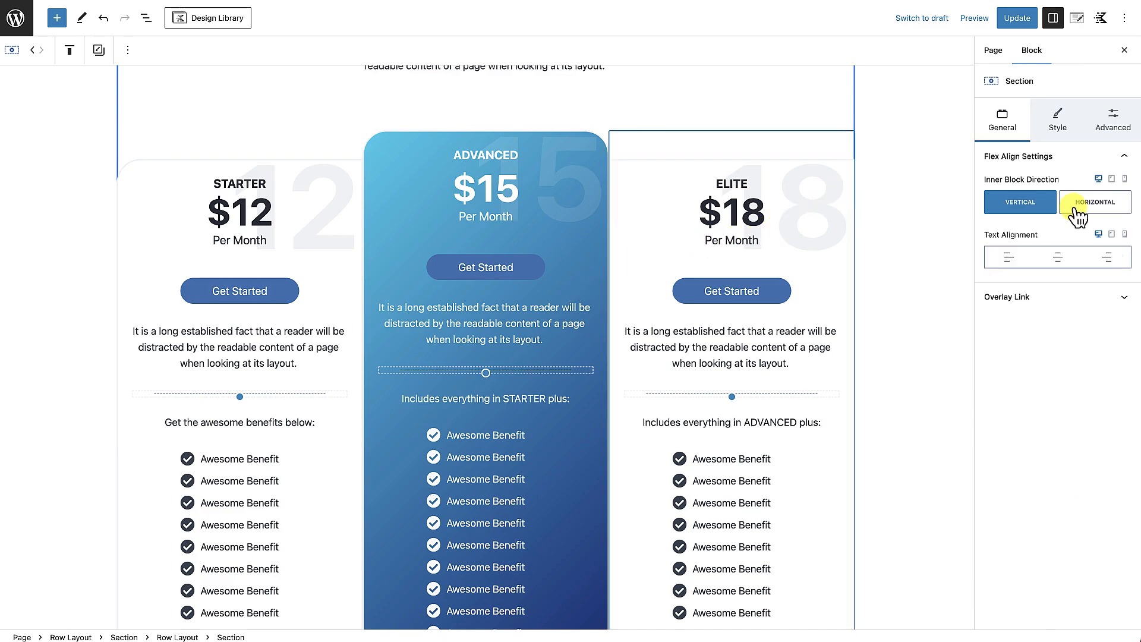
pyautogui.click(1058, 122)
pyautogui.click(1026, 440)
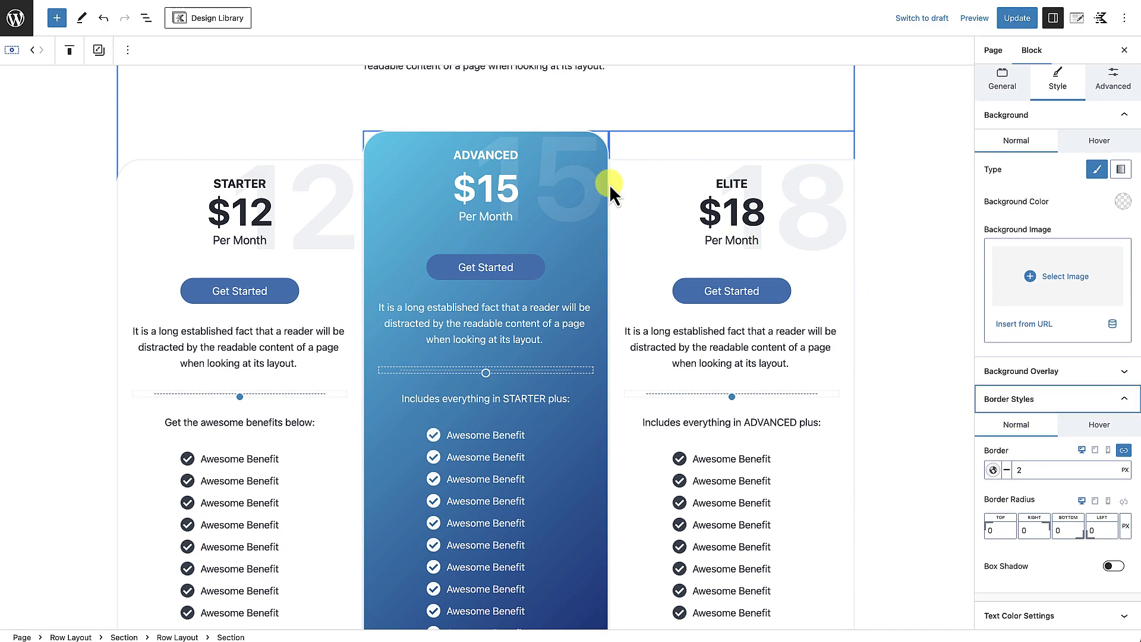
pyautogui.click(1032, 541)
pyautogui.write('4')
pyautogui.scroll(-2, 844, 472)
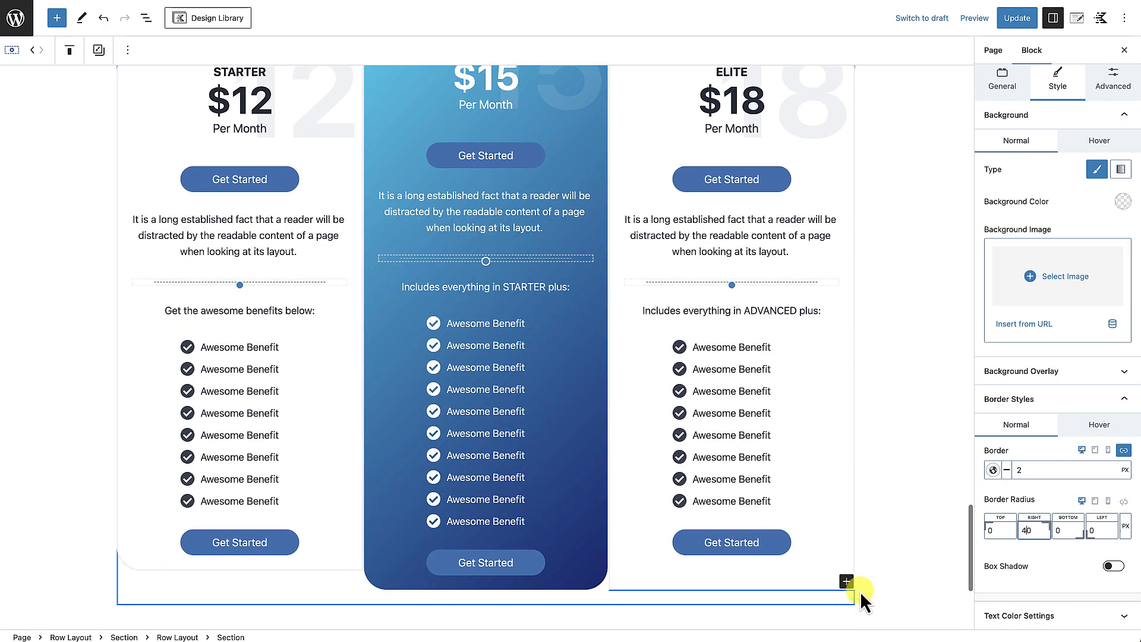
pyautogui.click(1055, 530)
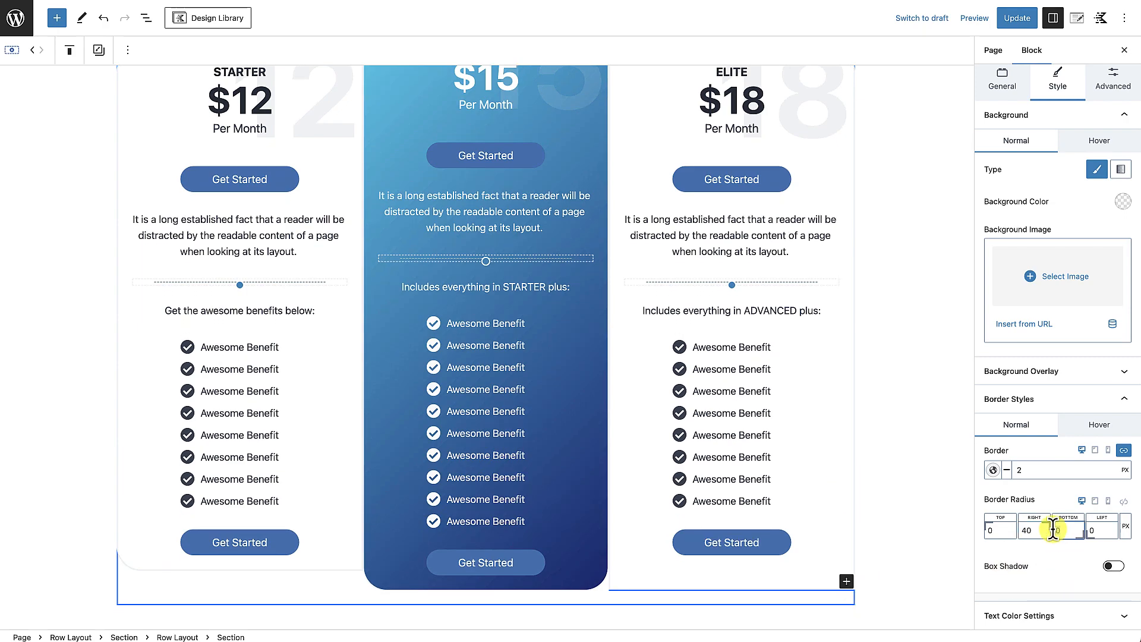
pyautogui.click(887, 527)
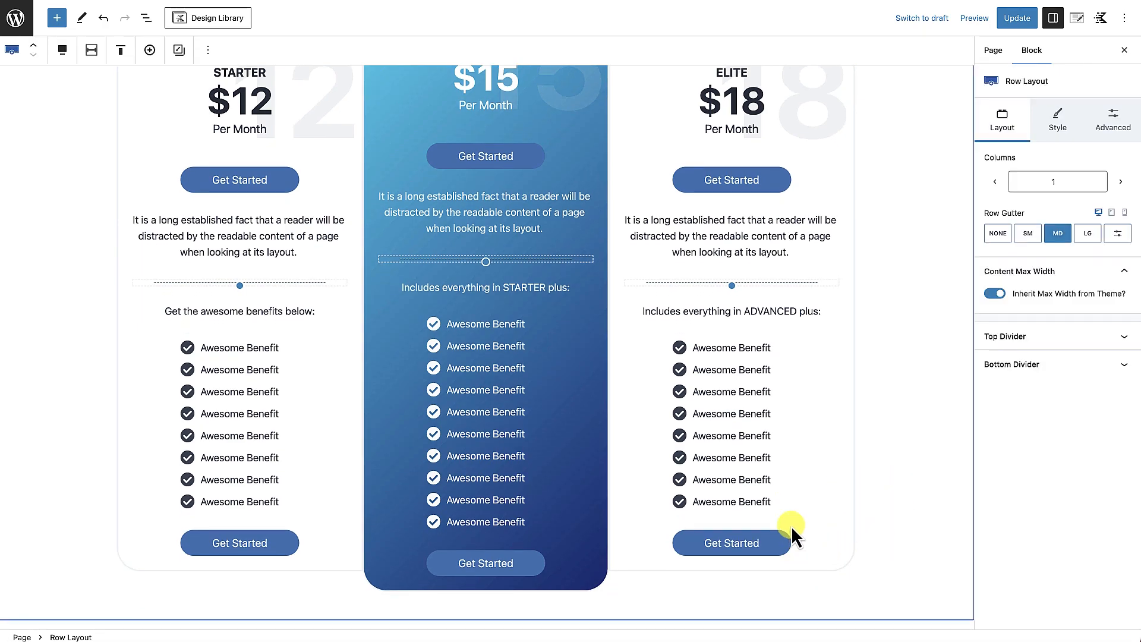
# Select the three-column row that holds the pricing columns and switch the editor to tablet view.
pyautogui.scroll(2, 791, 526)
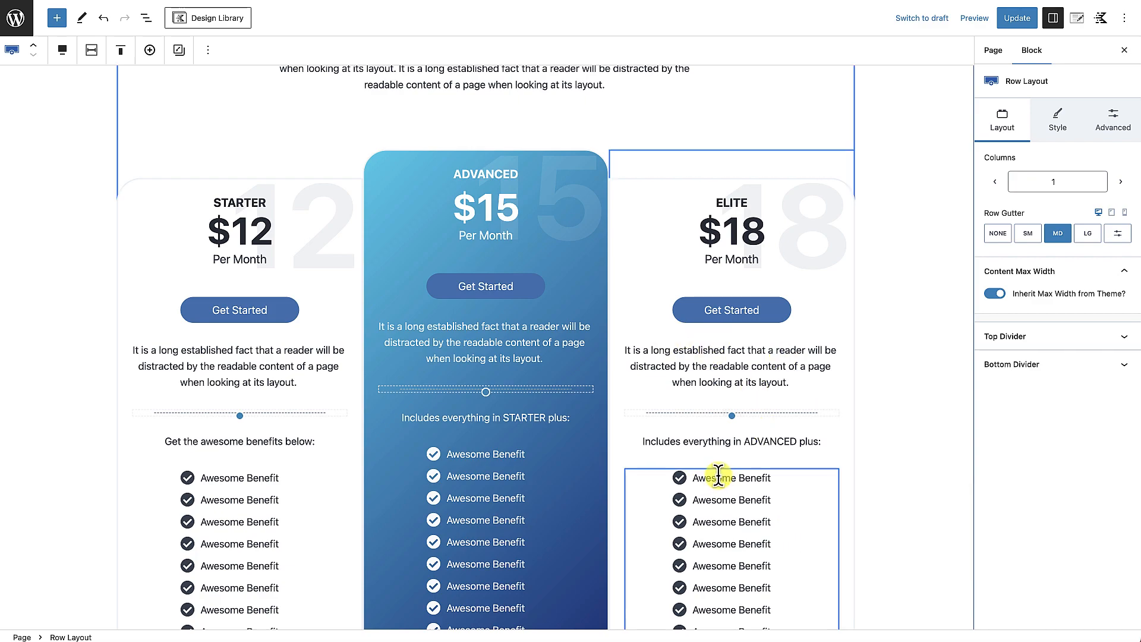
pyautogui.scroll(-1, 719, 475)
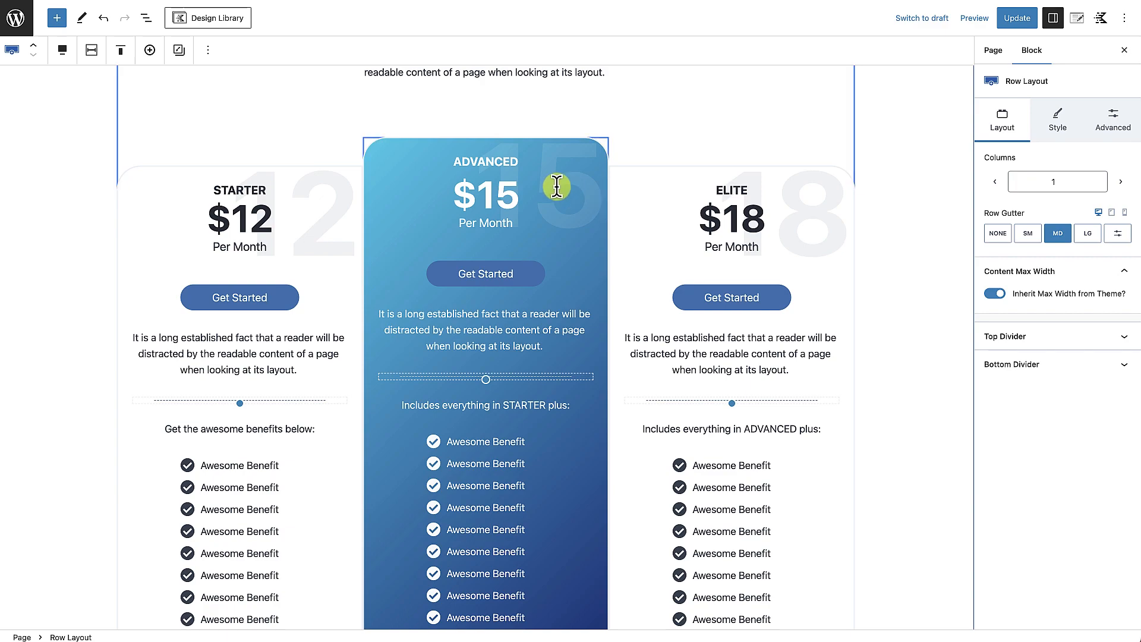
pyautogui.scroll(2, 602, 112)
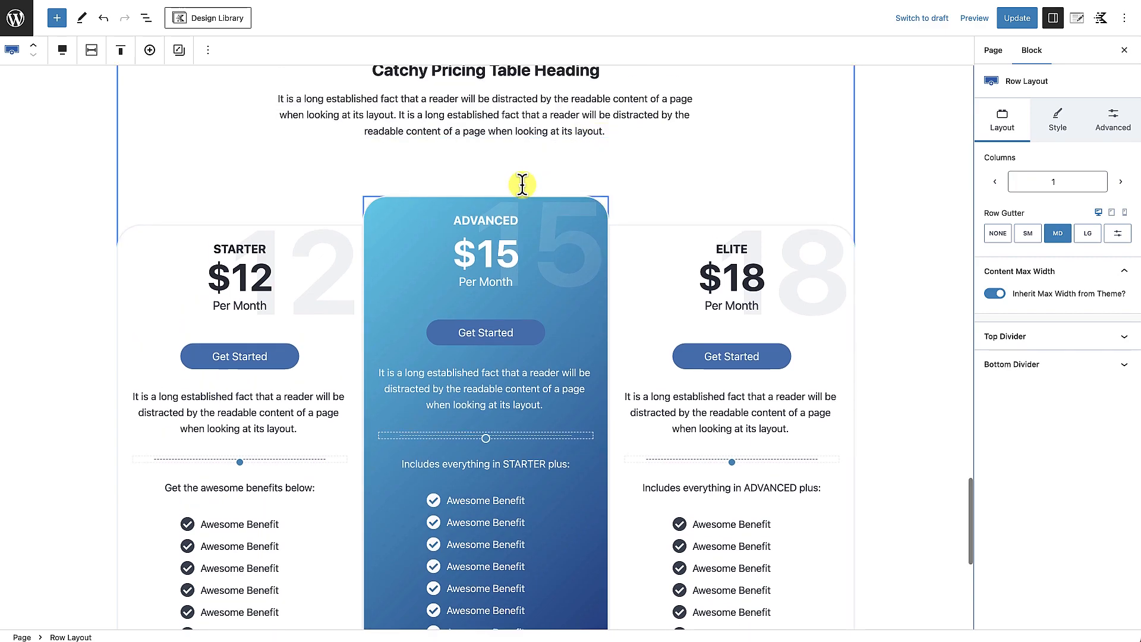
pyautogui.click(529, 174)
pyautogui.click(346, 177)
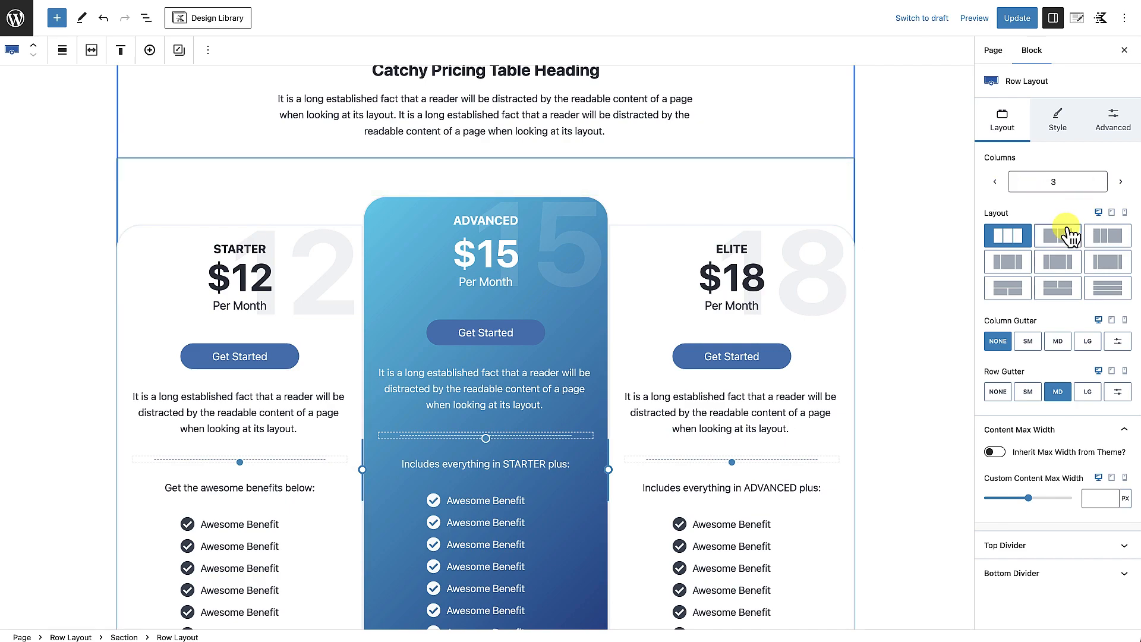
pyautogui.click(1113, 214)
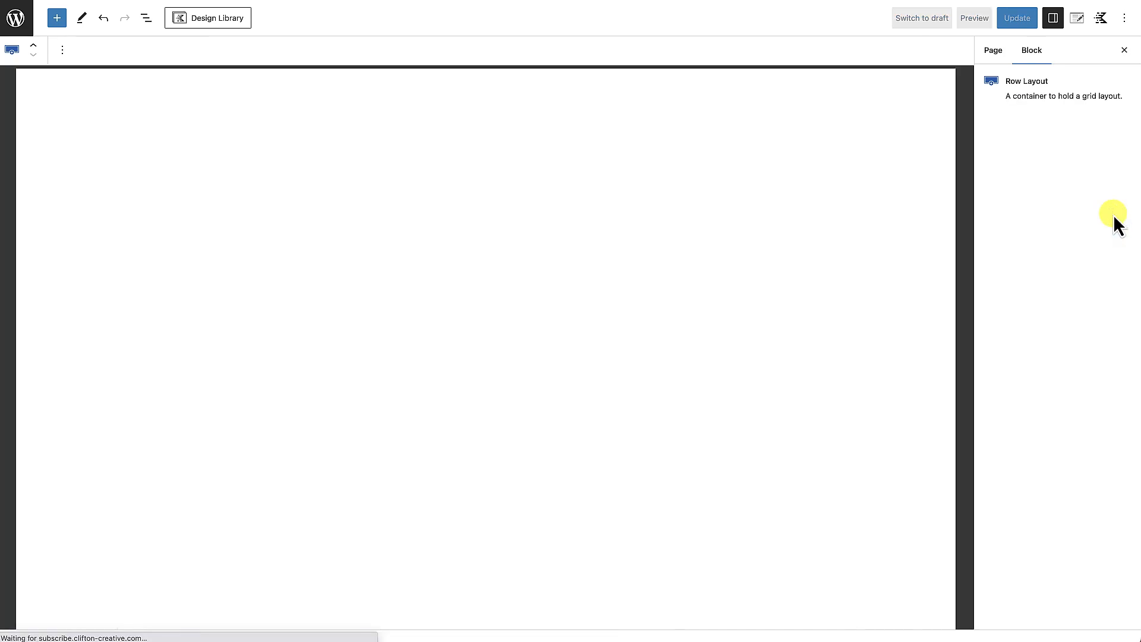
# Link the STARTER section's tablet border radius values and set them to 40 px for all four corners.
pyautogui.scroll(5, 578, 331)
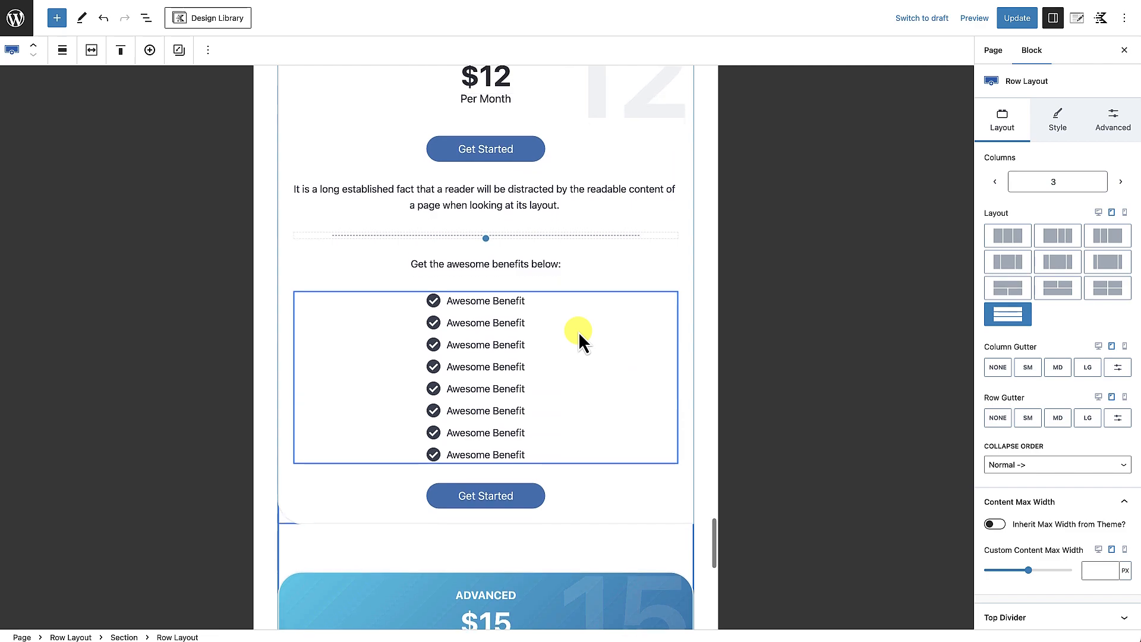
pyautogui.scroll(-2, 579, 330)
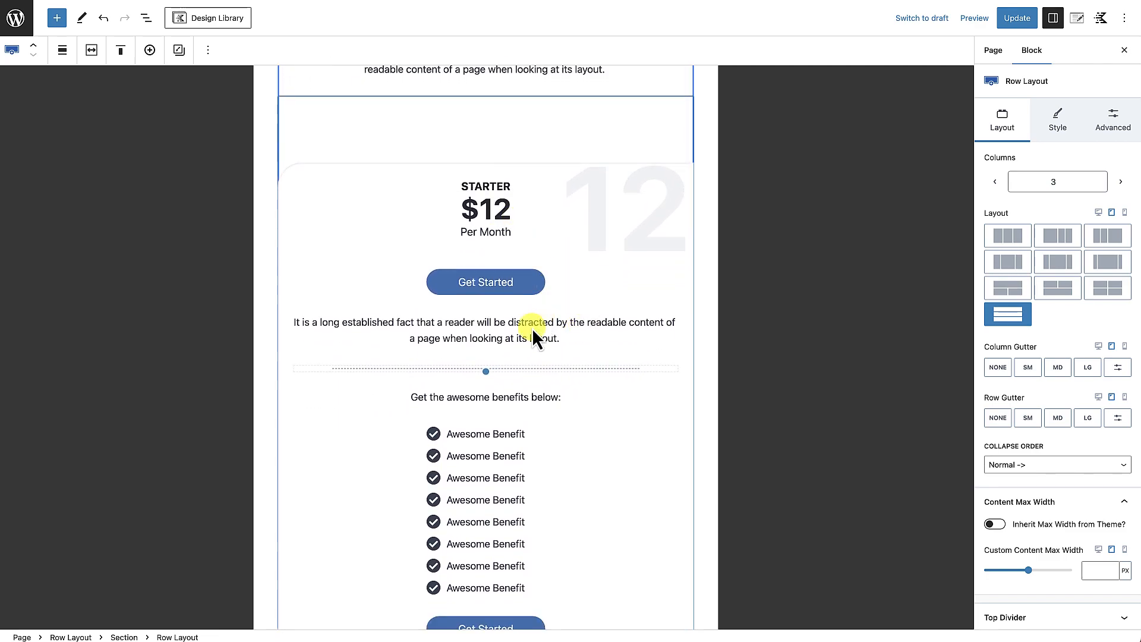
pyautogui.scroll(-1, 529, 332)
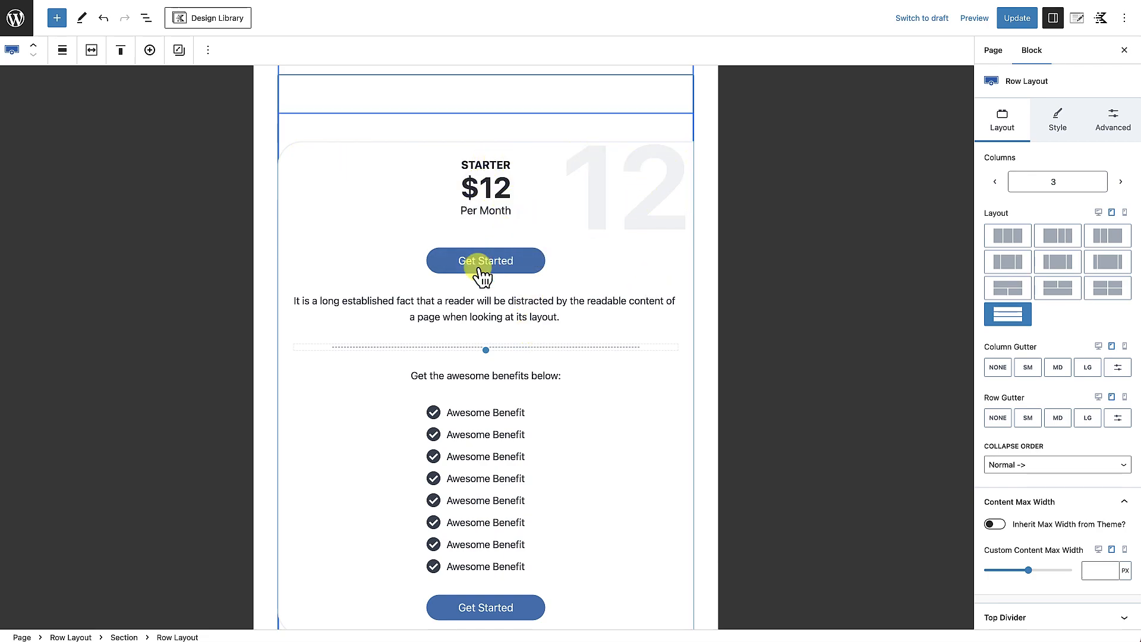
pyautogui.scroll(-1, 480, 276)
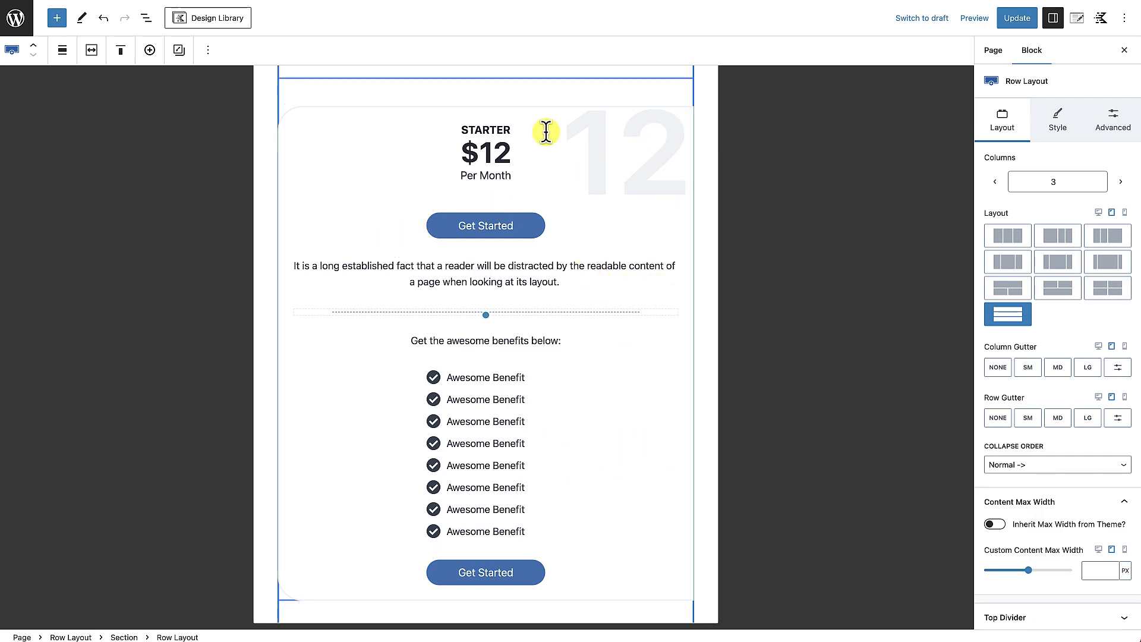
pyautogui.click(297, 98)
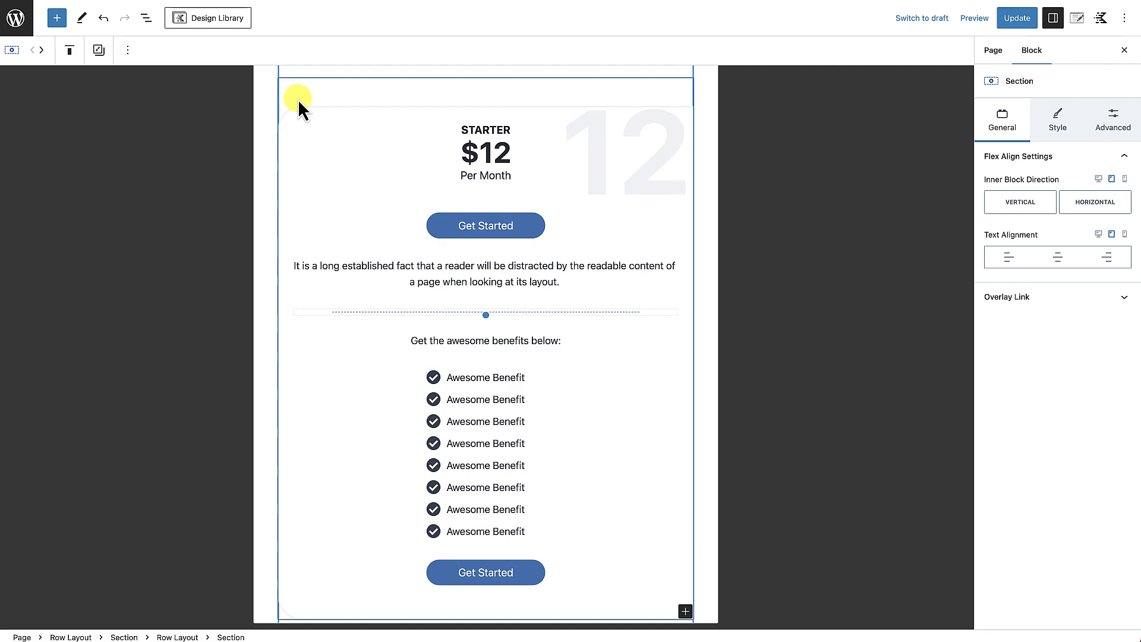
pyautogui.click(1057, 116)
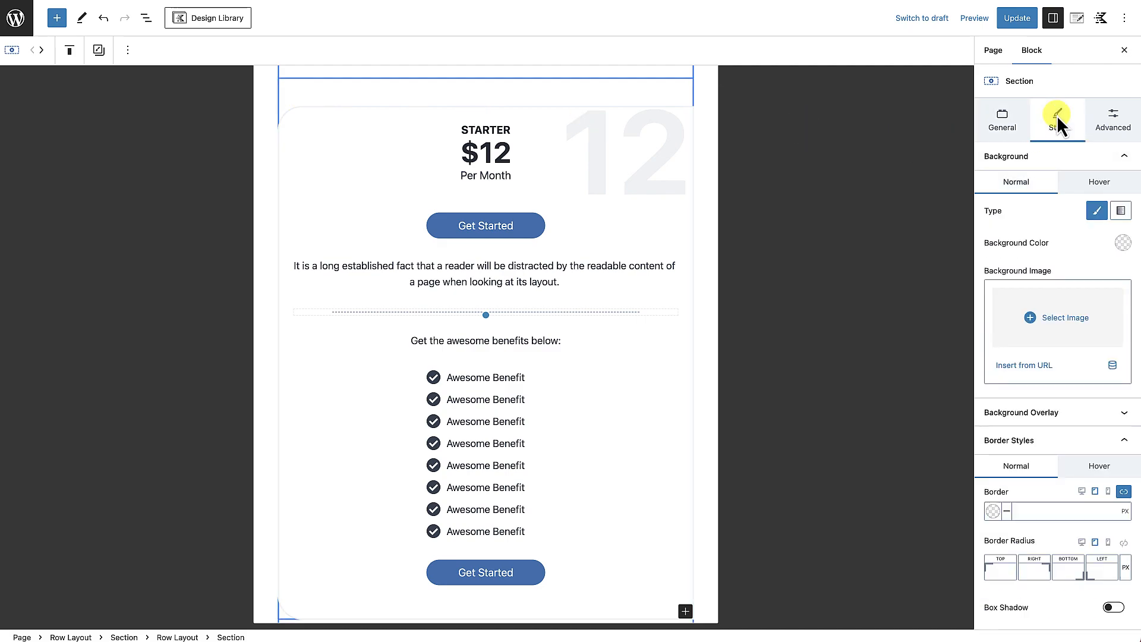
pyautogui.scroll(-1, 1045, 280)
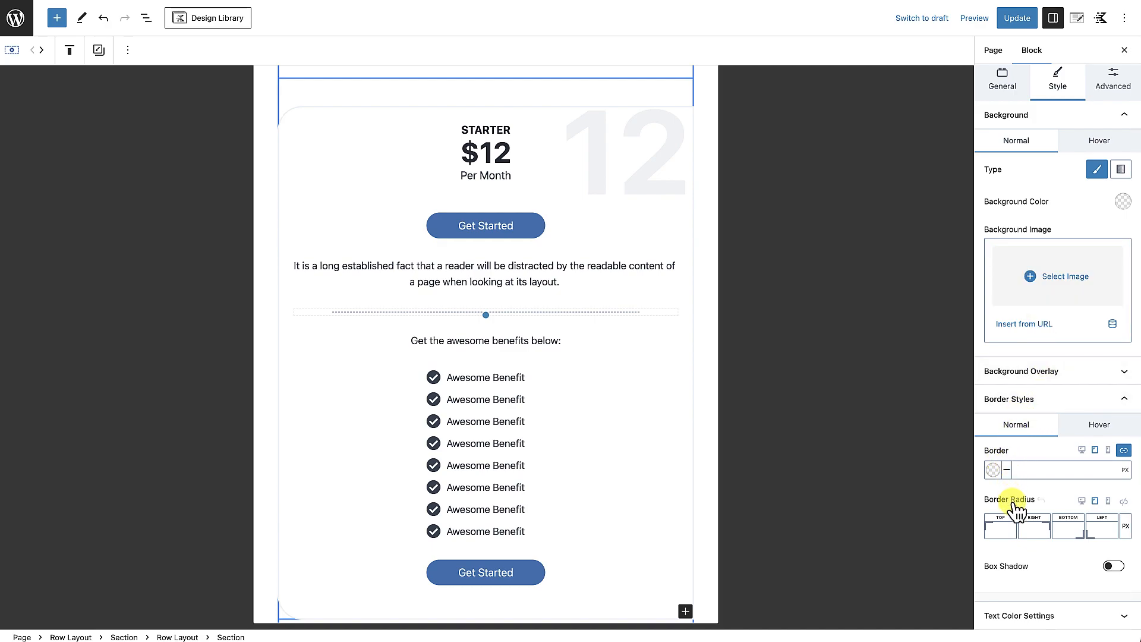
pyautogui.click(1124, 502)
pyautogui.click(1095, 530)
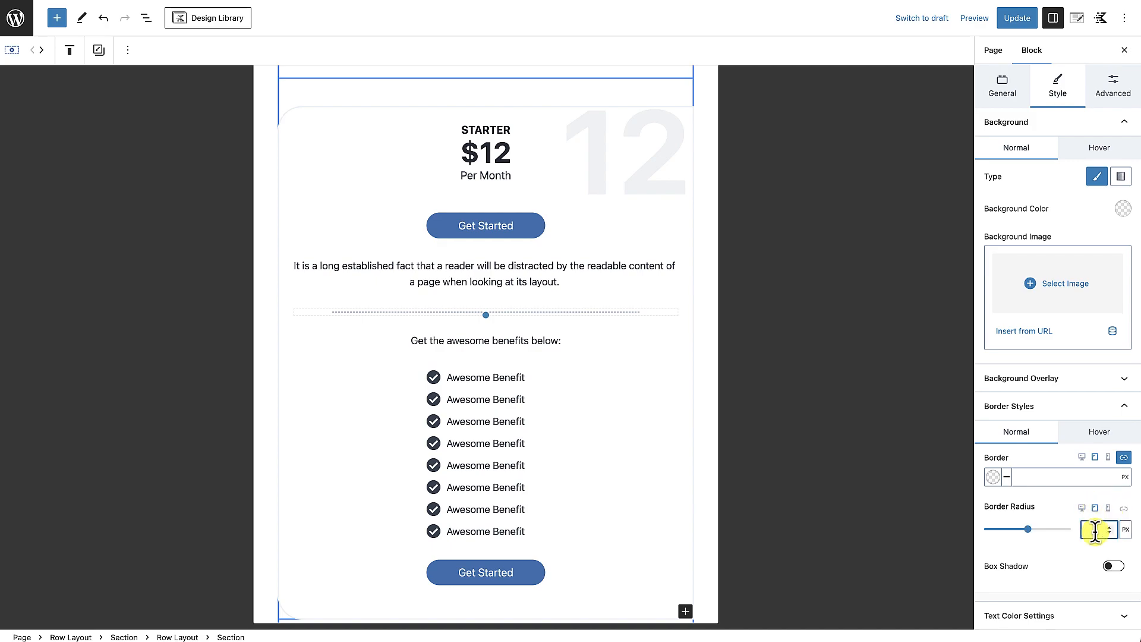
pyautogui.write('40')
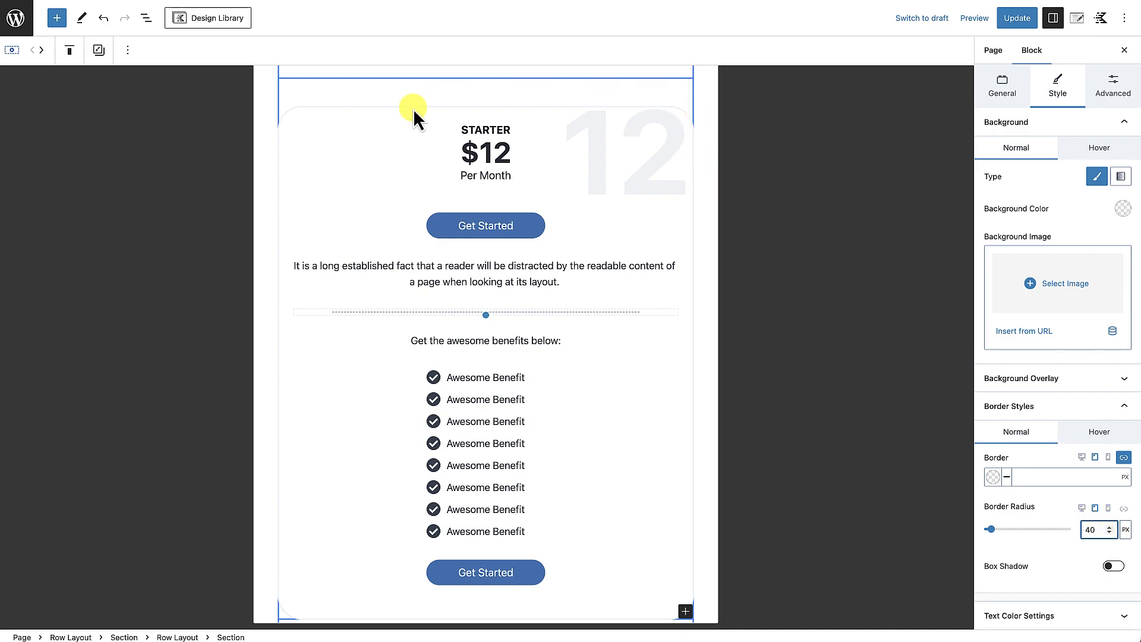
# Link the ELITE section's tablet border radius values and set them to 40 px for all four corners.
pyautogui.scroll(-10, 626, 310)
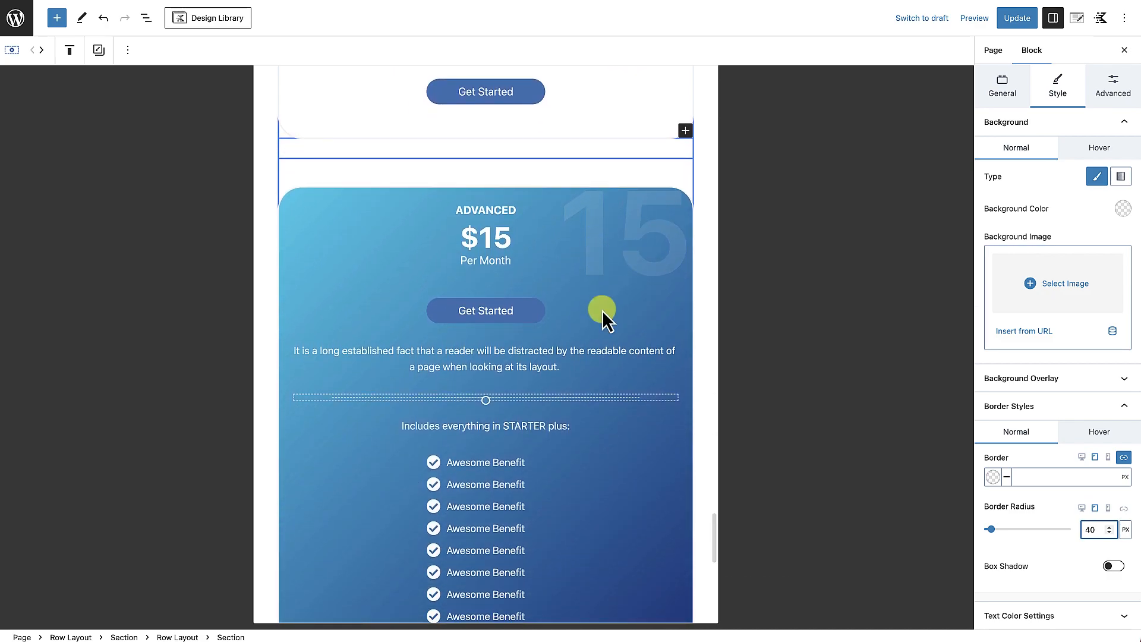
pyautogui.scroll(-10, 601, 311)
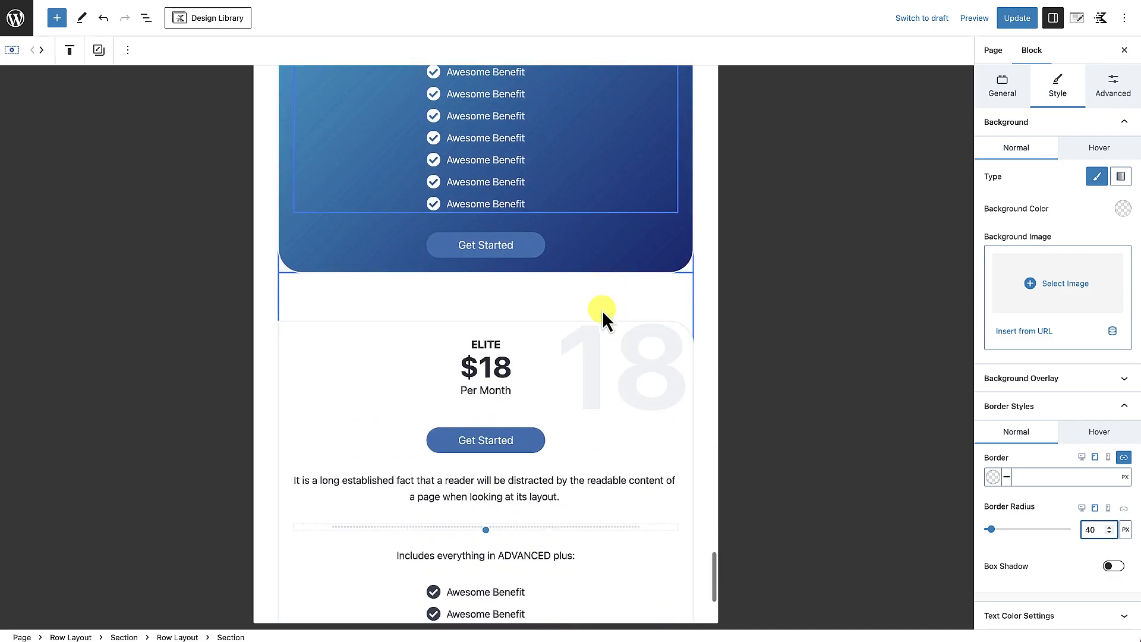
pyautogui.scroll(-2, 602, 310)
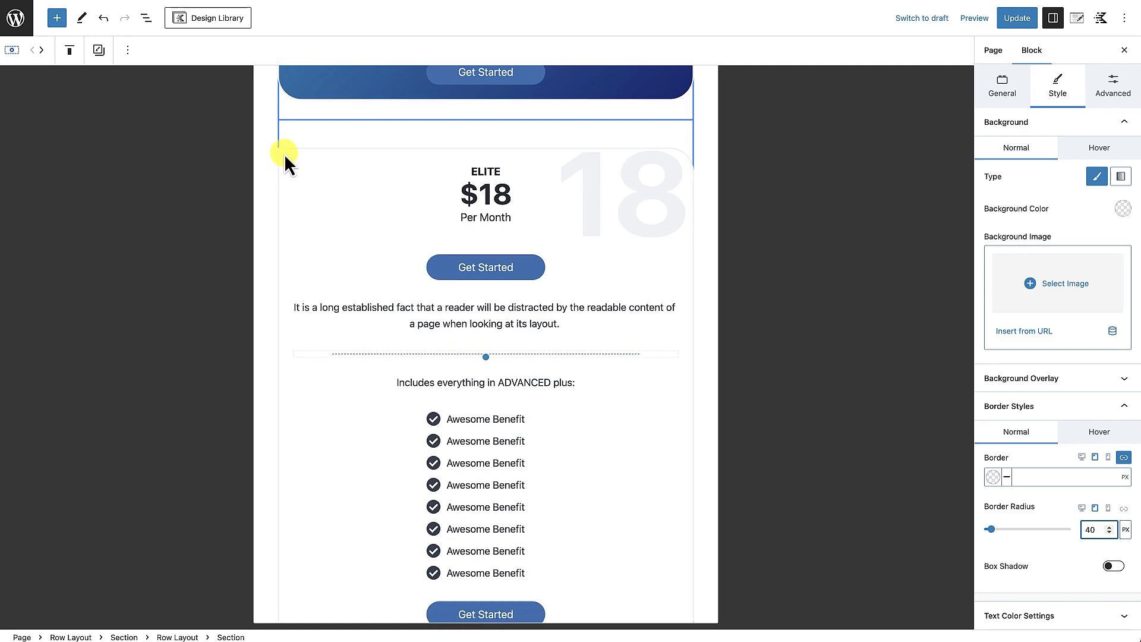
pyautogui.click(285, 155)
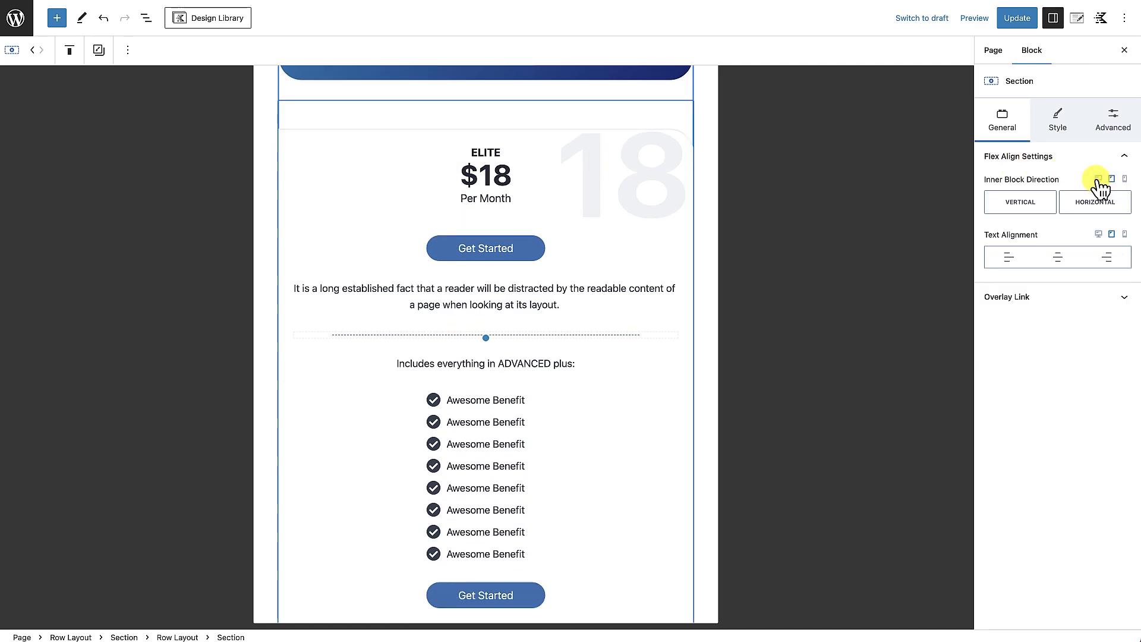
pyautogui.click(1059, 116)
pyautogui.scroll(-1, 1056, 384)
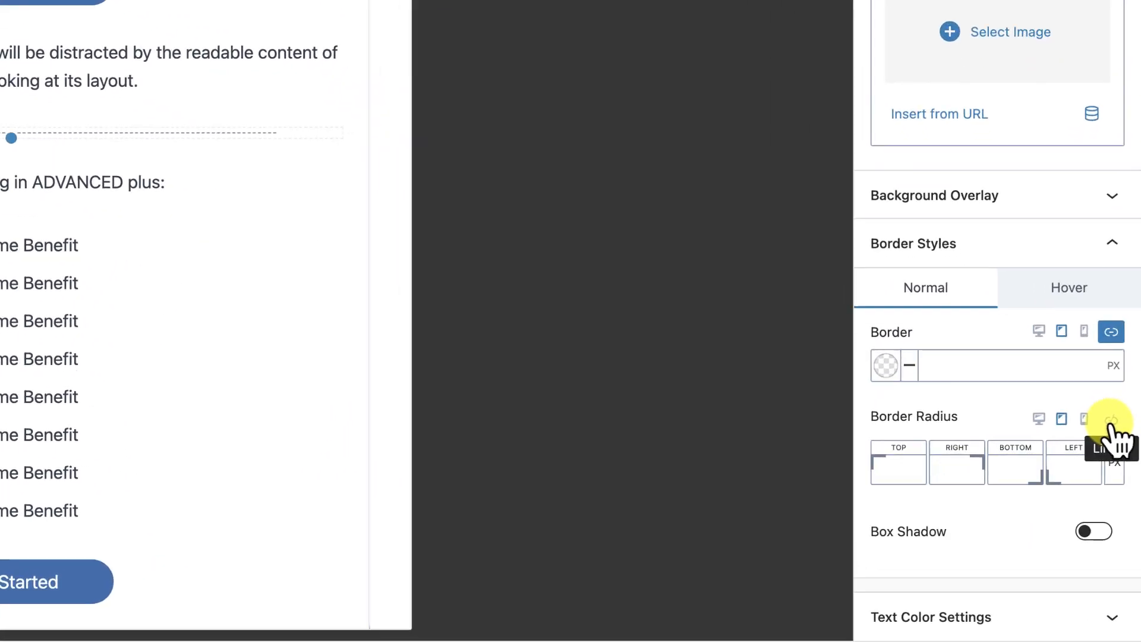
pyautogui.click(1106, 395)
pyautogui.click(1045, 448)
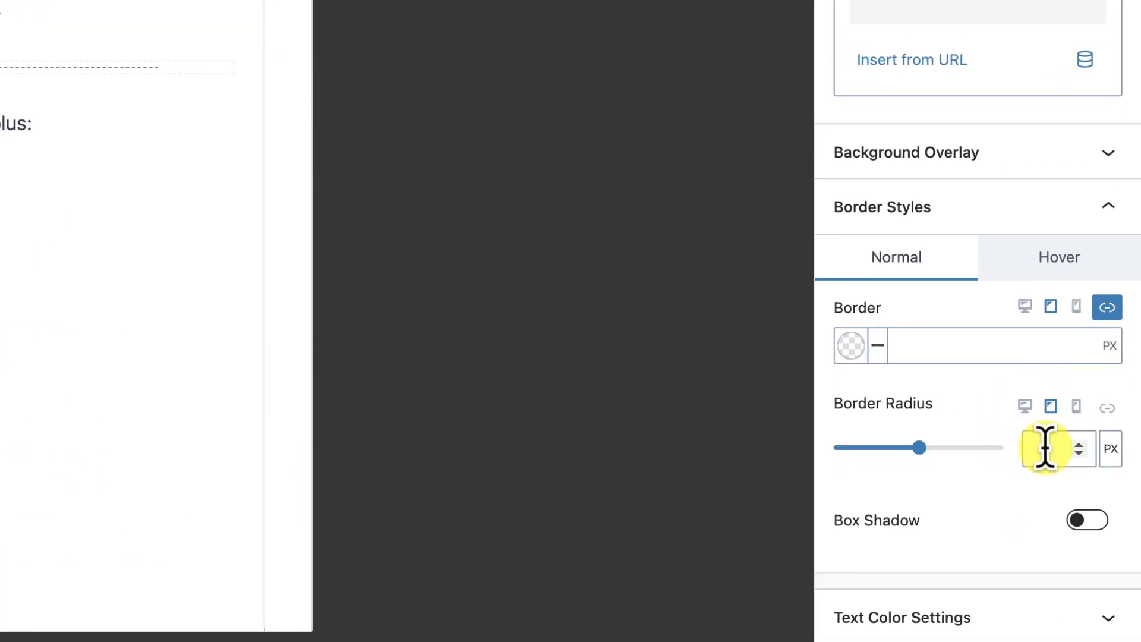
pyautogui.write('40')
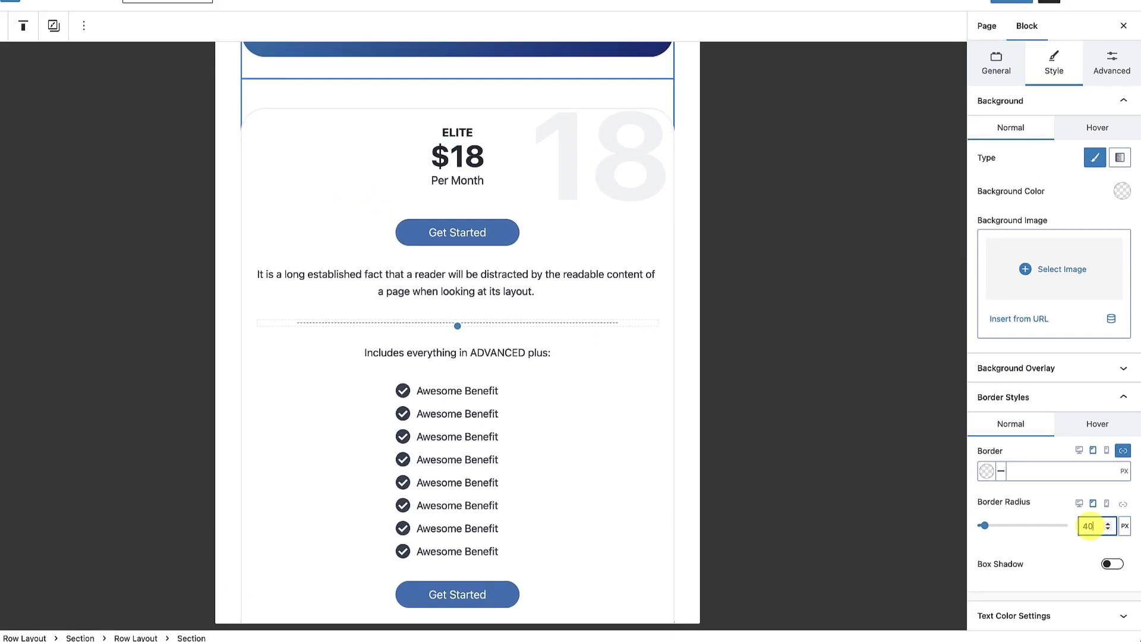
# Switch the editor to mobile view and check the rounded corners and large background numbers across the stacked pricing columns.
pyautogui.scroll(-1, 565, 541)
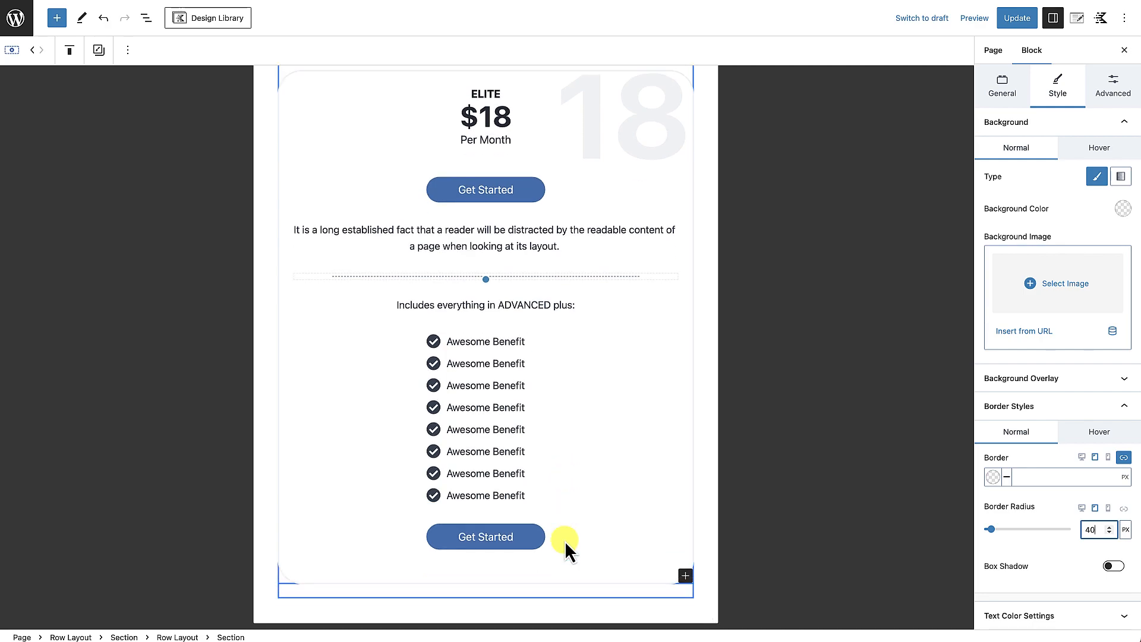
pyautogui.scroll(3, 565, 541)
pyautogui.scroll(2, 564, 541)
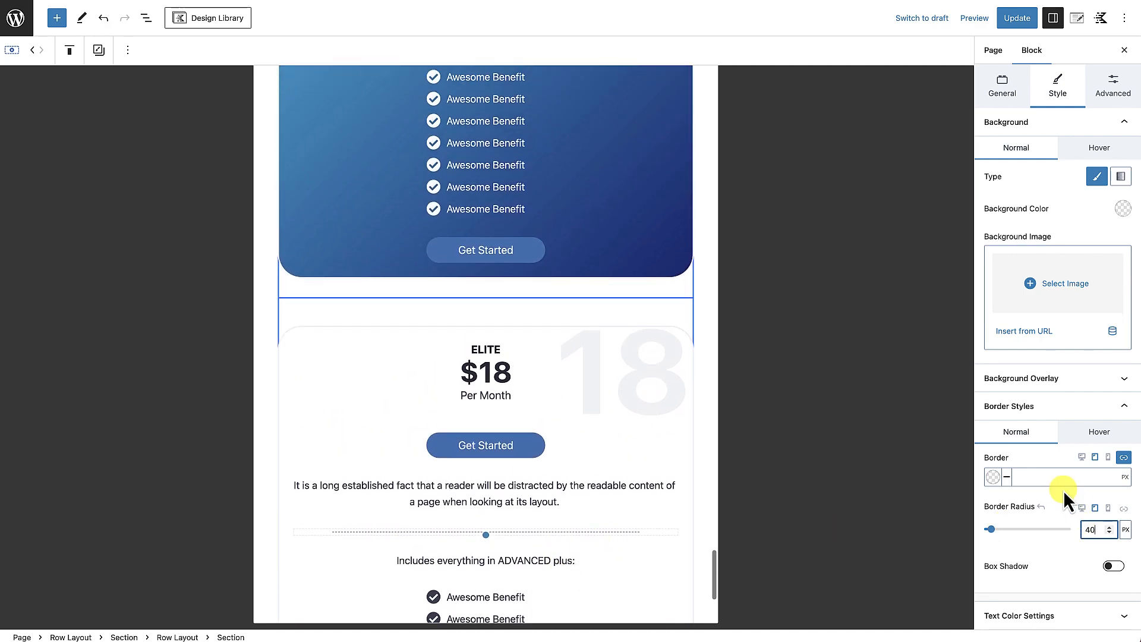
pyautogui.click(1109, 458)
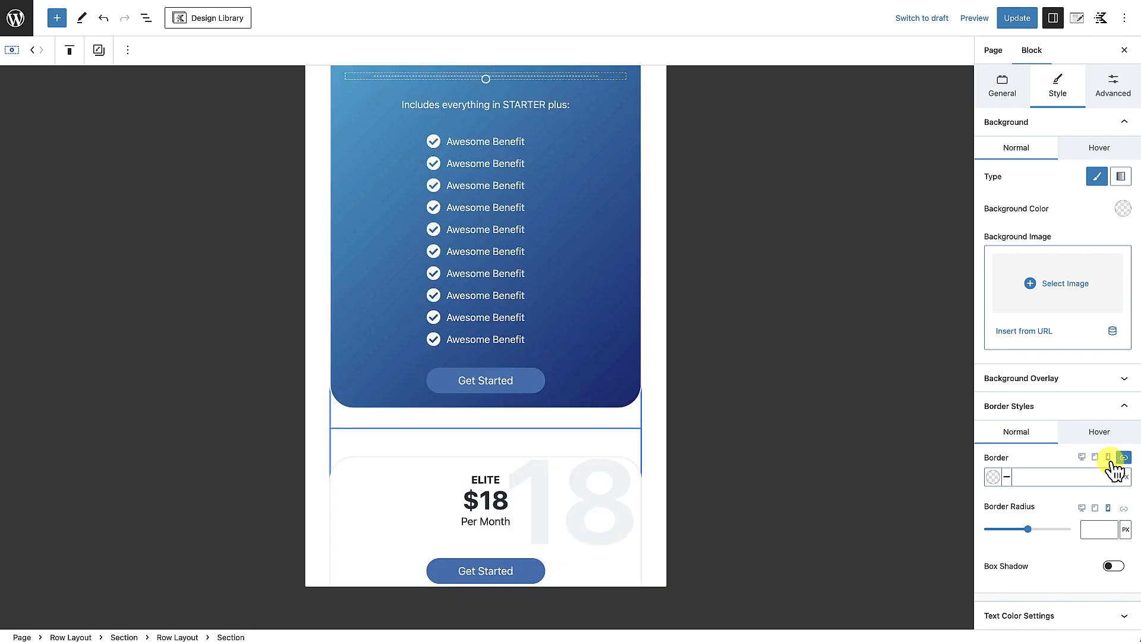
pyautogui.scroll(6, 522, 395)
pyautogui.scroll(-10, 522, 397)
pyautogui.scroll(-12, 522, 398)
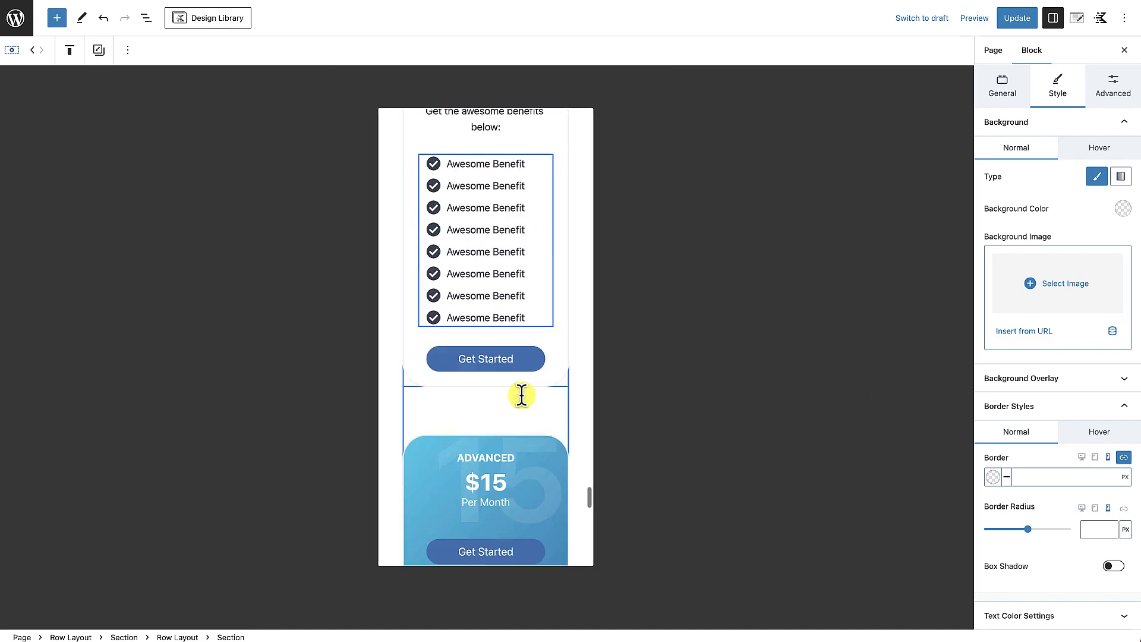
pyautogui.scroll(4, 521, 396)
pyautogui.scroll(10, 522, 397)
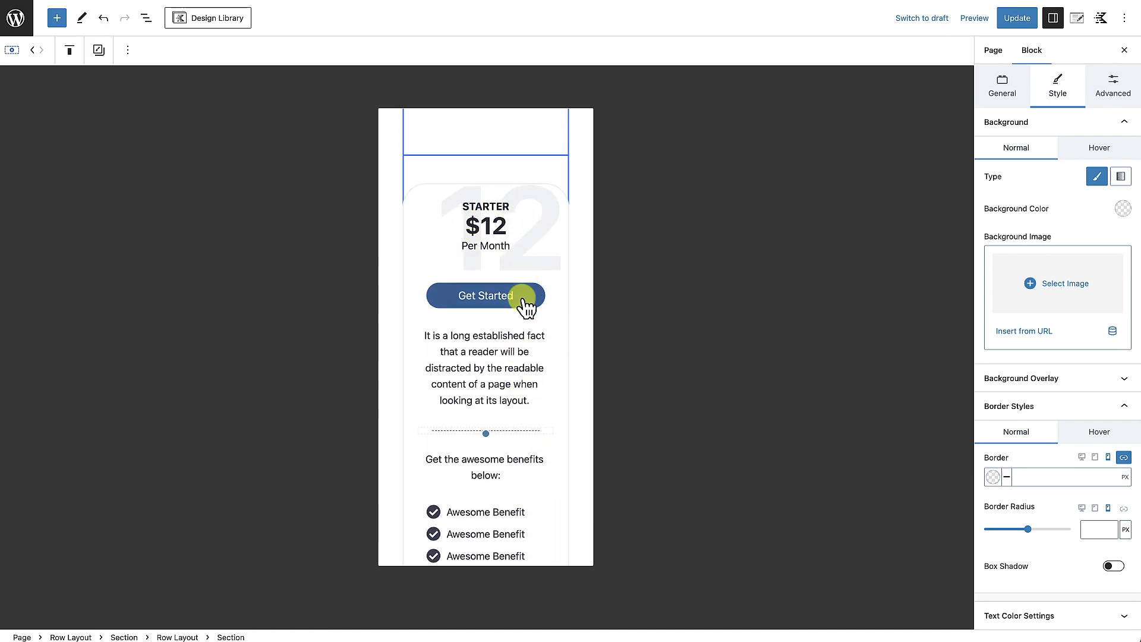
# Save the page with its rounded pricing columns after checking the stacked STARTER and ADVANCED sections in mobile view.
pyautogui.moveTo(513, 333)
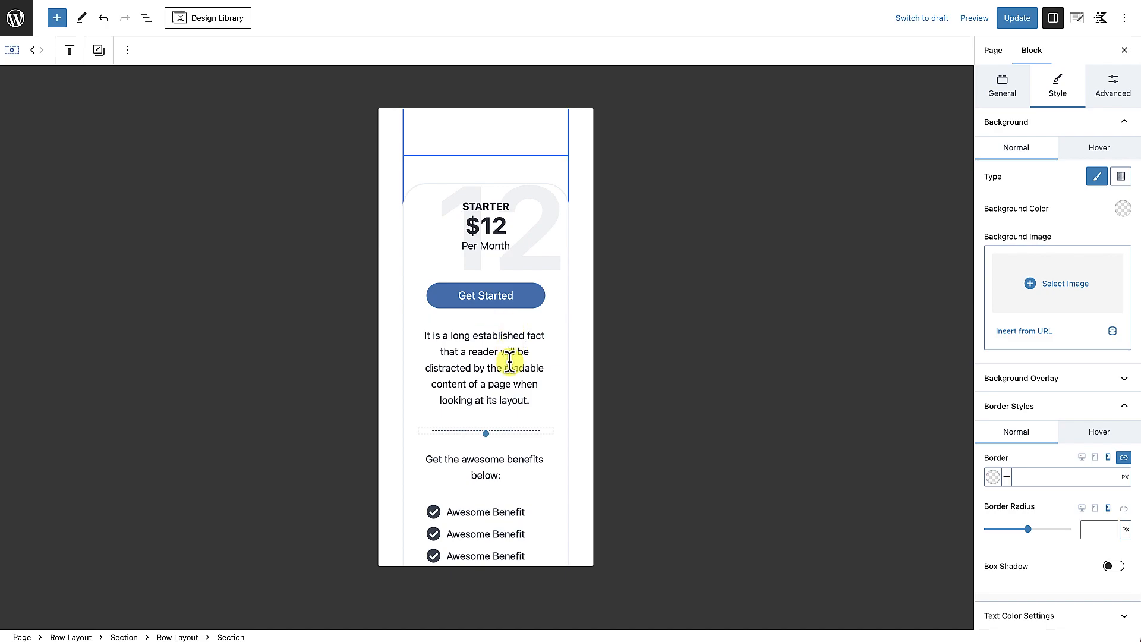
pyautogui.scroll(-8, 505, 405)
pyautogui.scroll(-15, 506, 406)
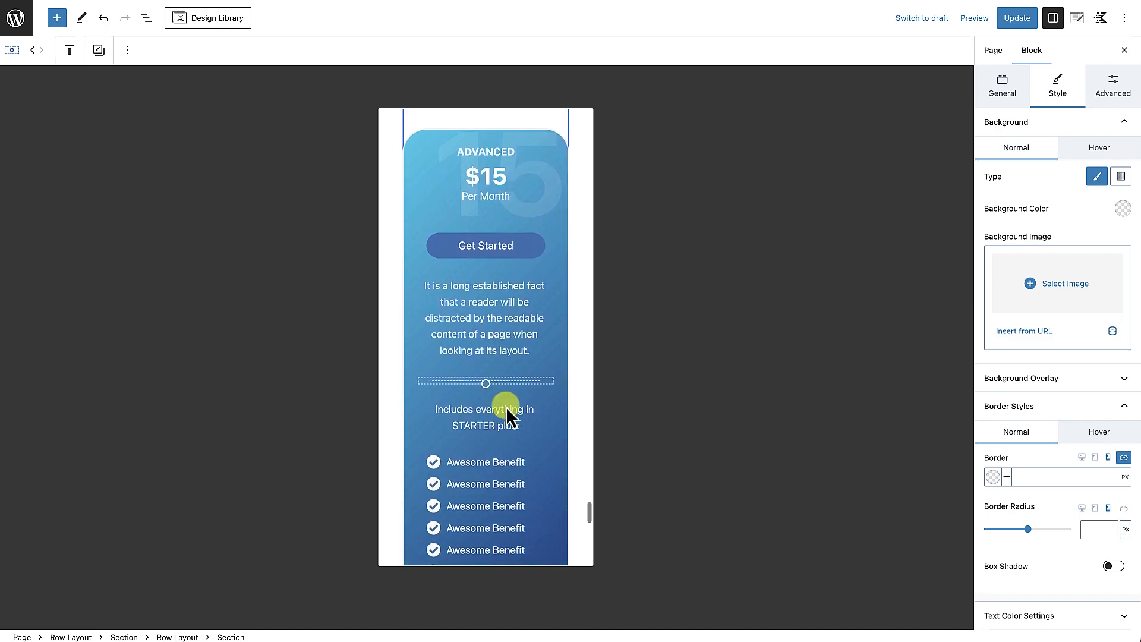
pyautogui.scroll(10, 506, 405)
pyautogui.click(1017, 18)
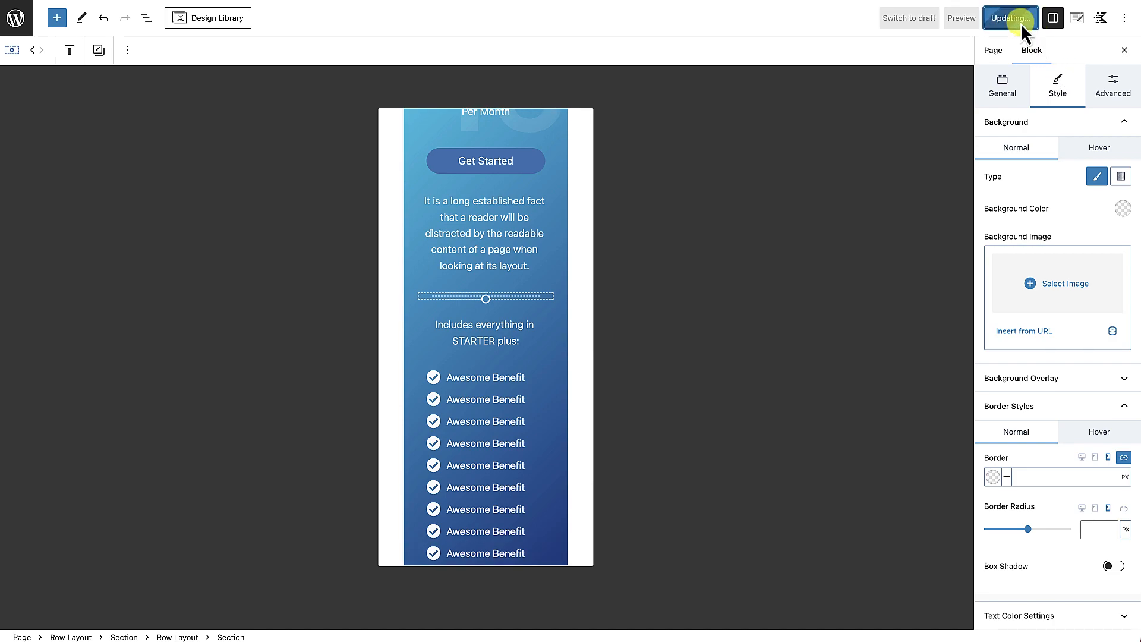
# Open the live page and examine the three-column table with the large faint price numbers and rounded corners on desktop.
pyautogui.click(126, 589)
pyautogui.scroll(-10, 500, 404)
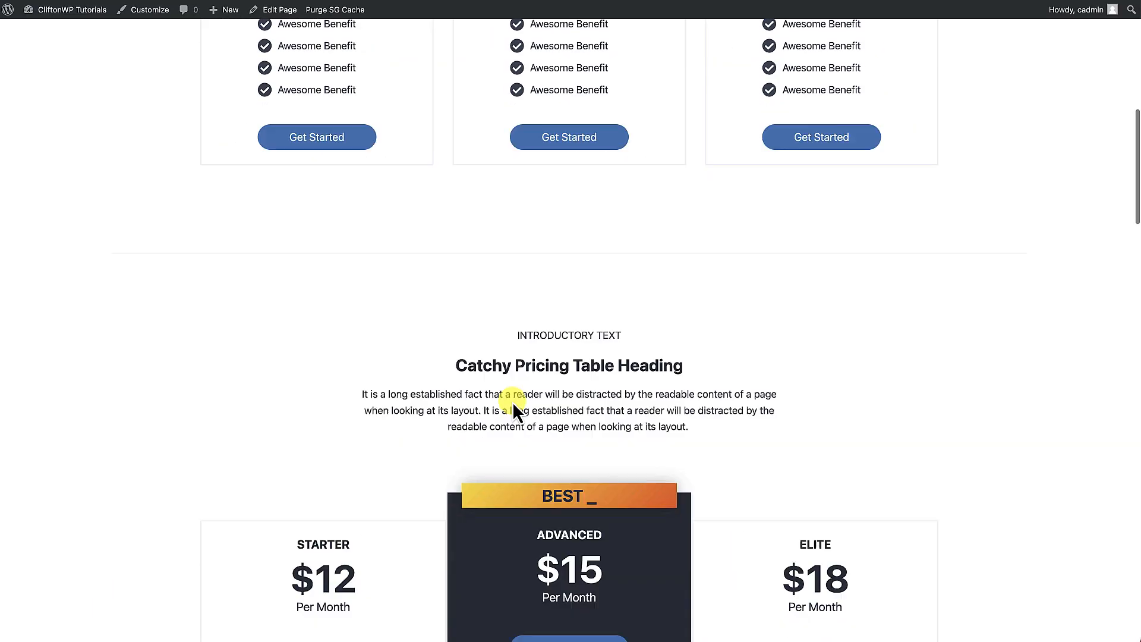
pyautogui.scroll(-15, 512, 402)
pyautogui.scroll(-4, 512, 401)
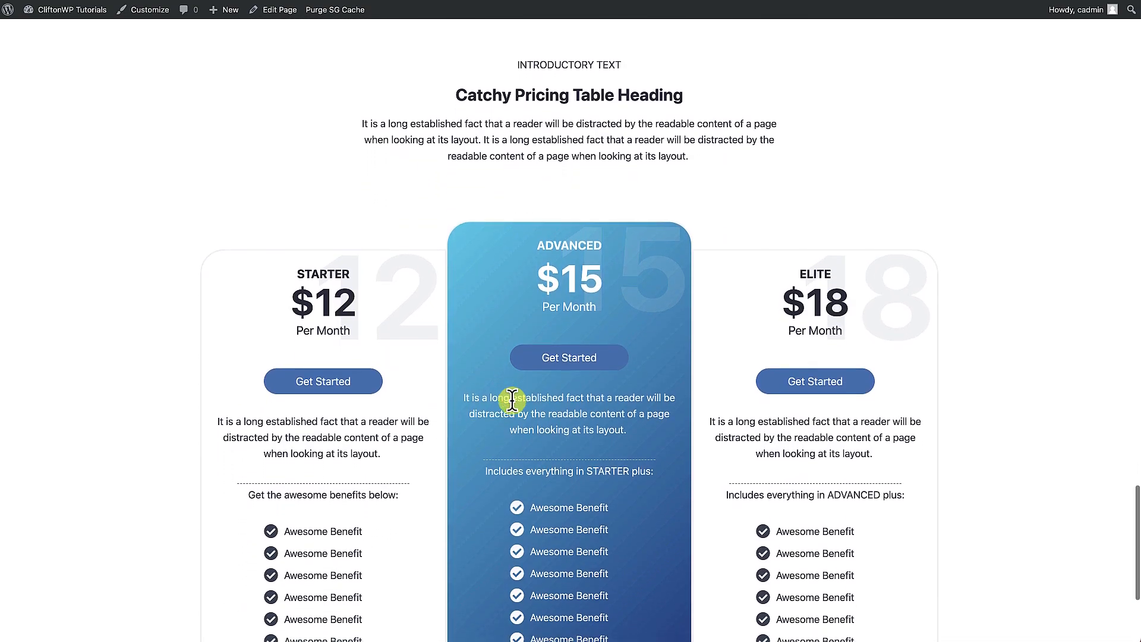
pyautogui.scroll(-1, 513, 402)
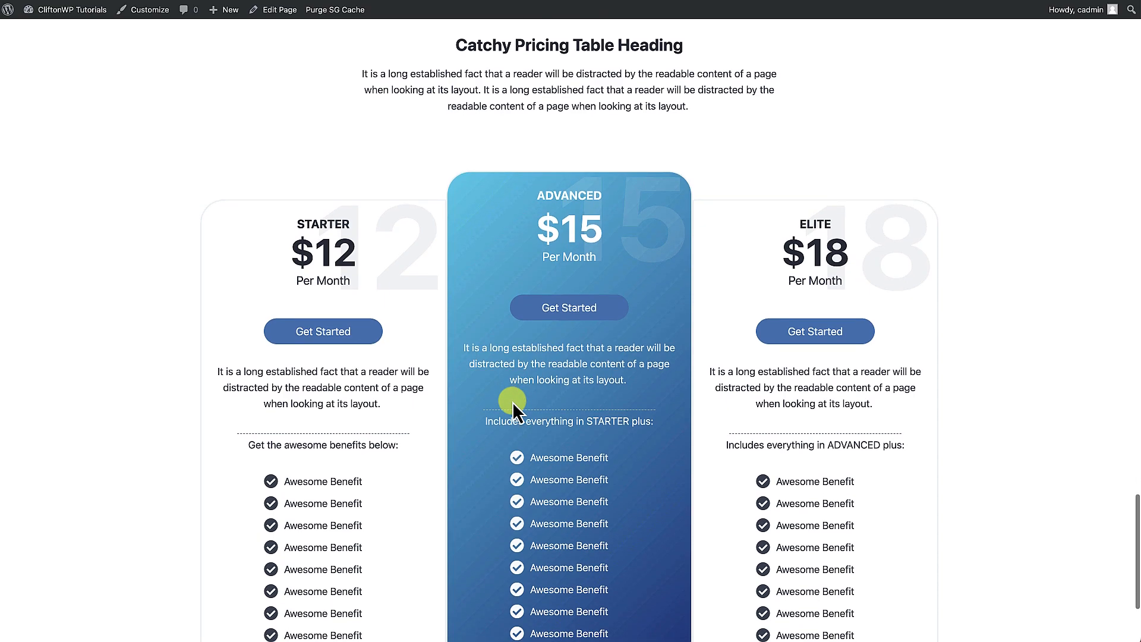
pyautogui.scroll(-3, 513, 402)
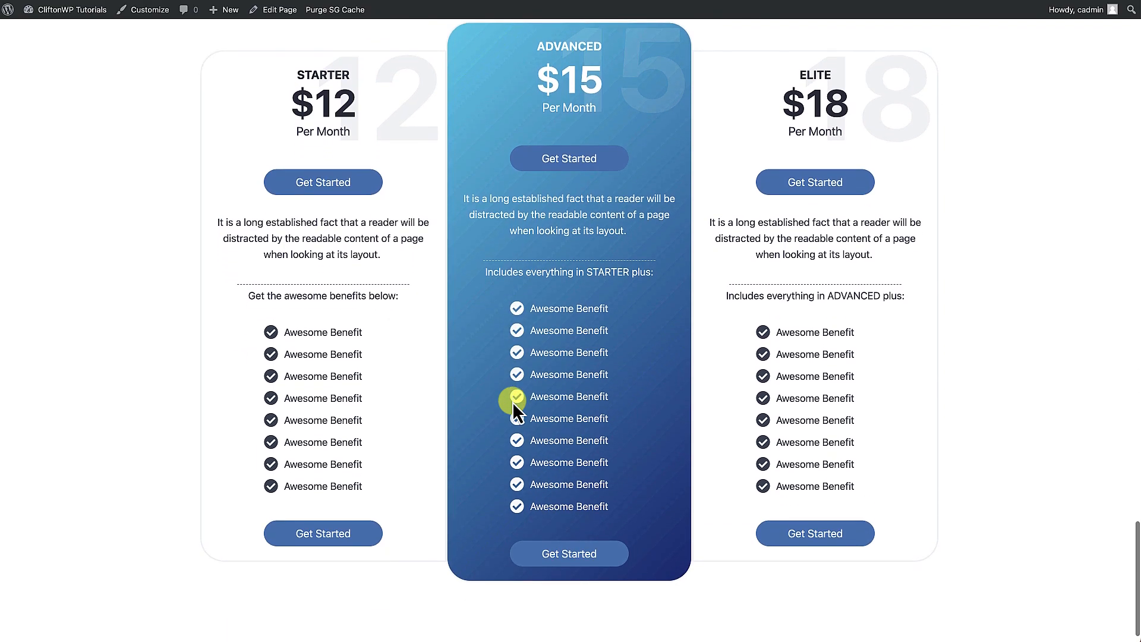
pyautogui.scroll(1, 513, 401)
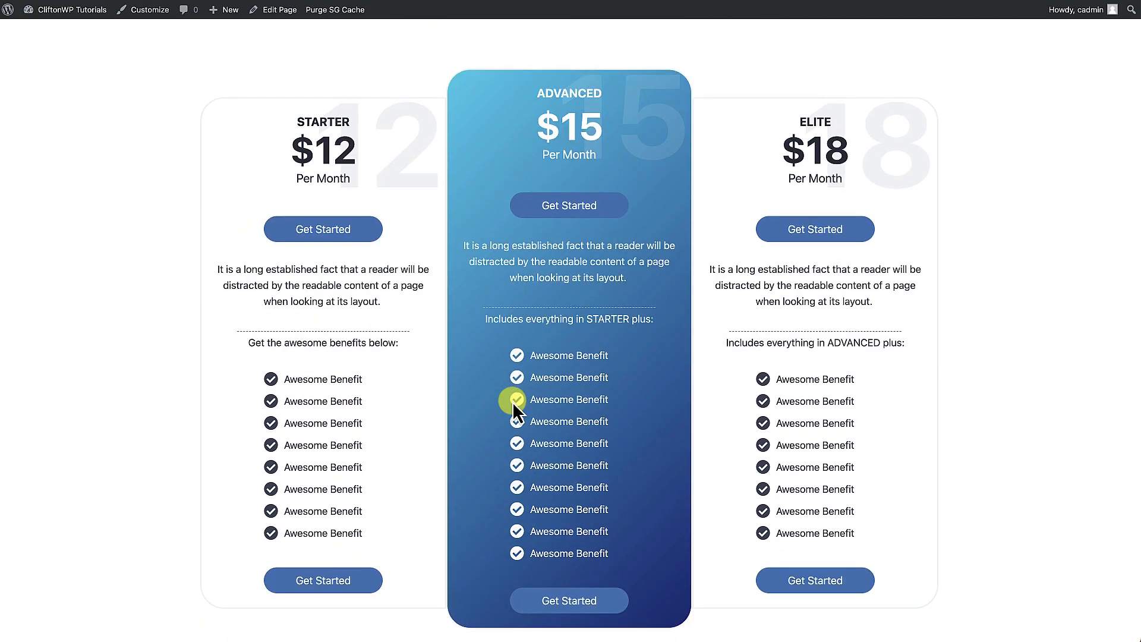
pyautogui.scroll(-1, 512, 402)
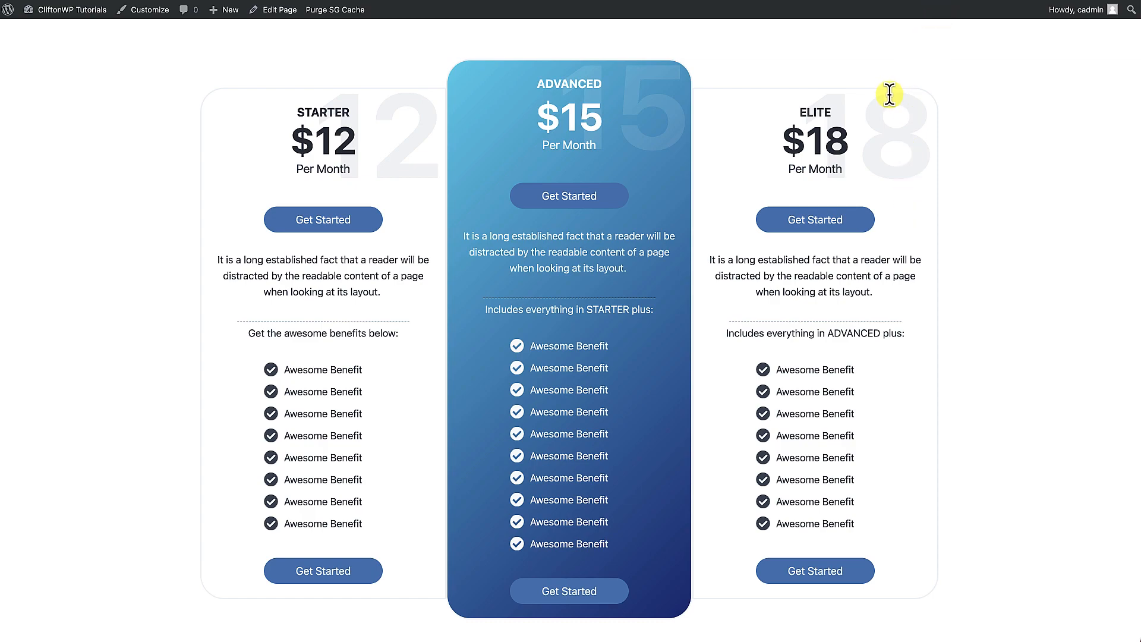
pyautogui.scroll(2, 835, 167)
pyautogui.scroll(3, 836, 166)
pyautogui.scroll(-4, 835, 167)
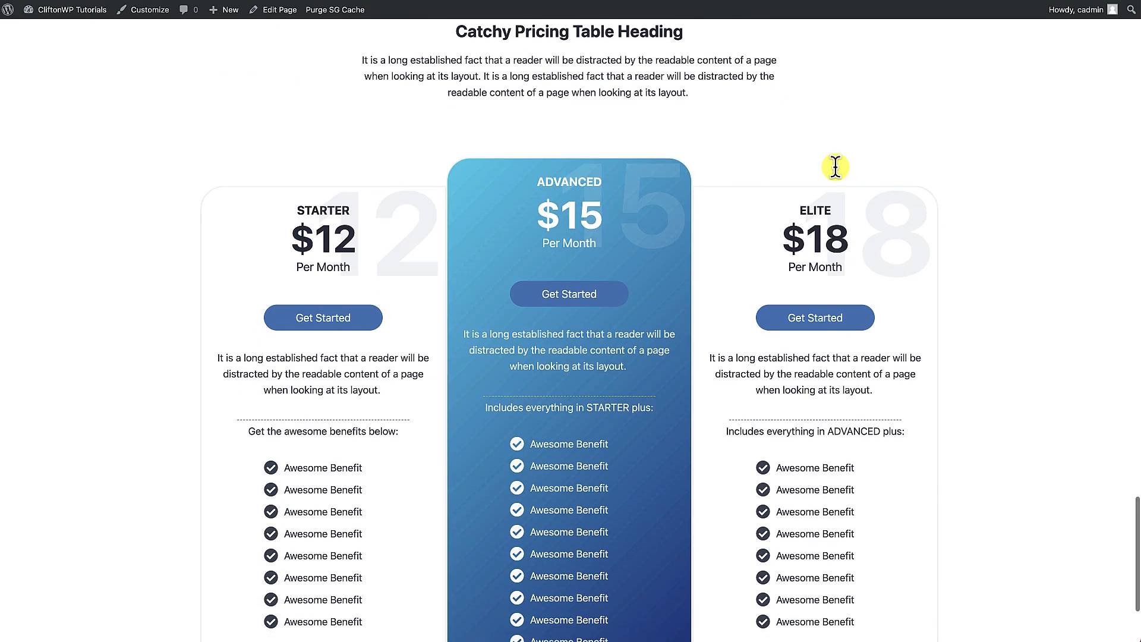
pyautogui.scroll(-1, 836, 166)
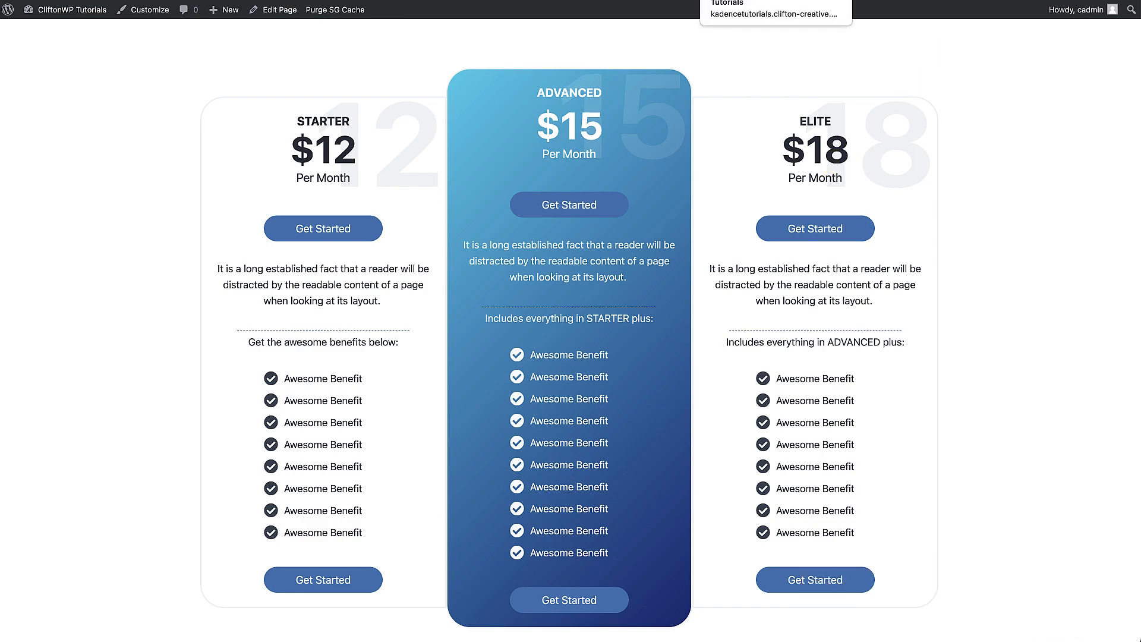
# Switch to the finished example site and examine its Pricing Table 3 comparison layout, from the plan headers to the feature rows.
pyautogui.click(762, 1)
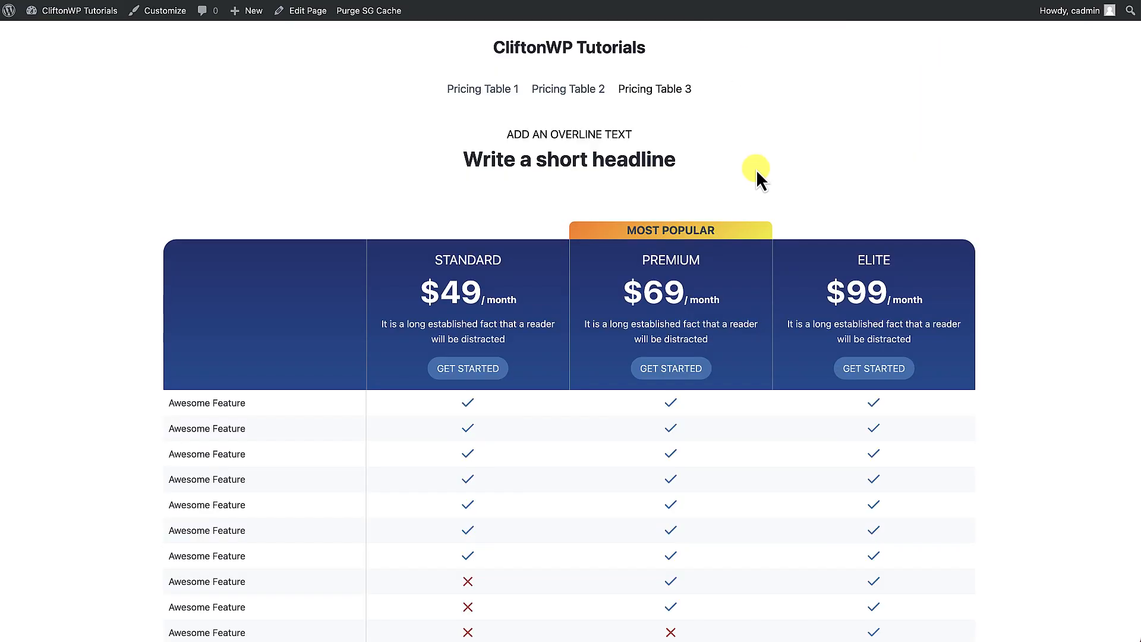
pyautogui.scroll(-1, 762, 208)
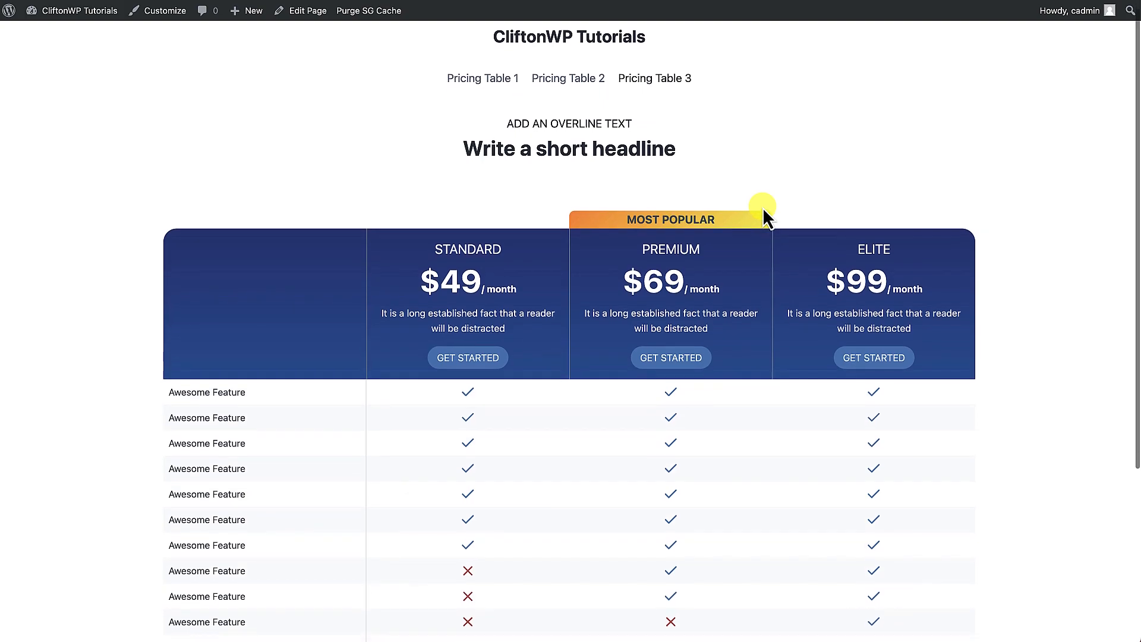
pyautogui.scroll(-1, 762, 206)
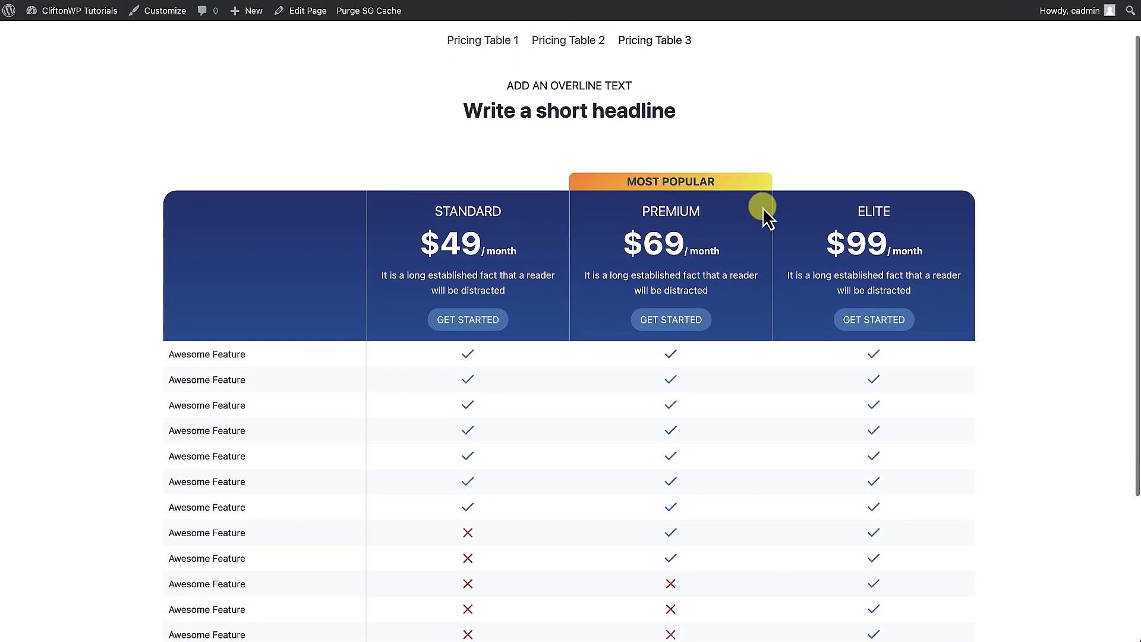
pyautogui.scroll(-1, 762, 207)
pyautogui.scroll(-3, 762, 207)
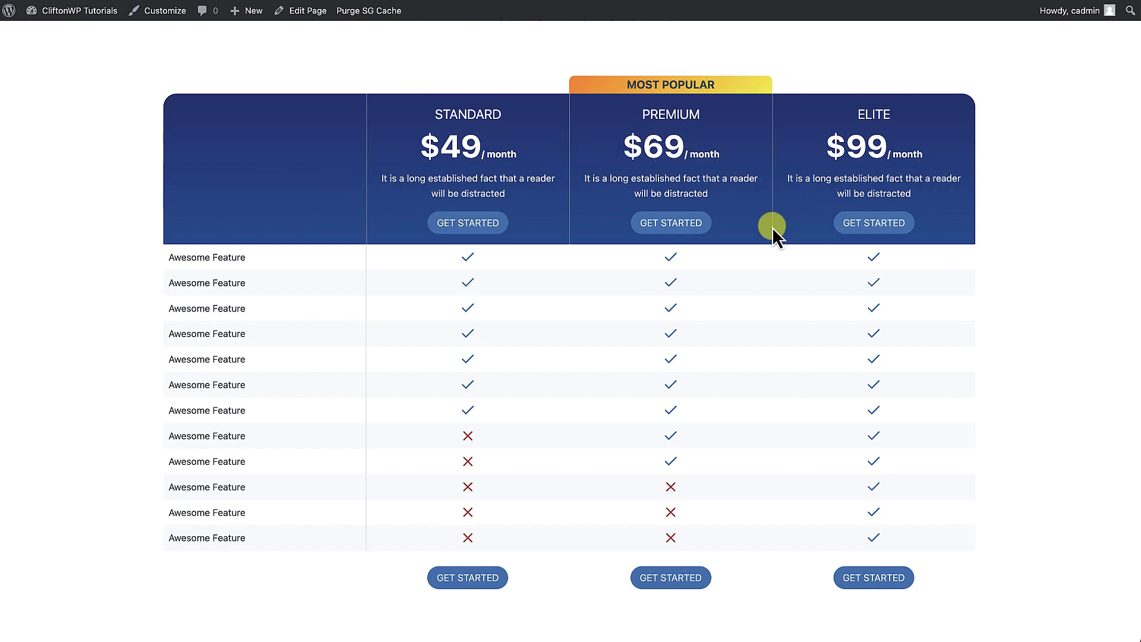
pyautogui.scroll(-2, 636, 236)
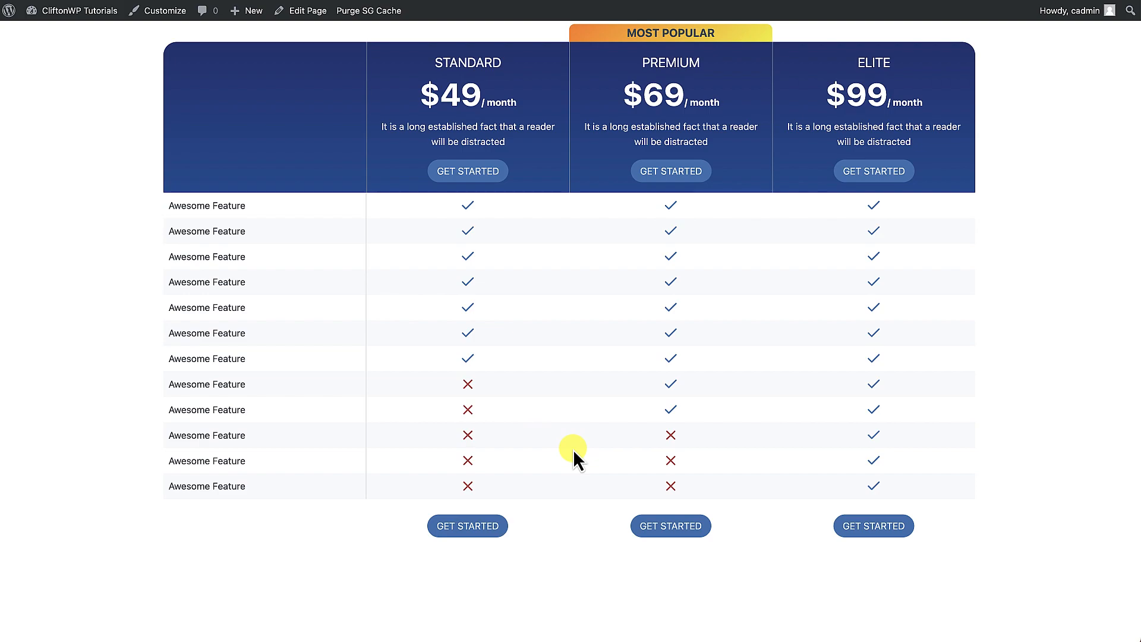
pyautogui.scroll(-2, 573, 450)
pyautogui.scroll(5, 573, 450)
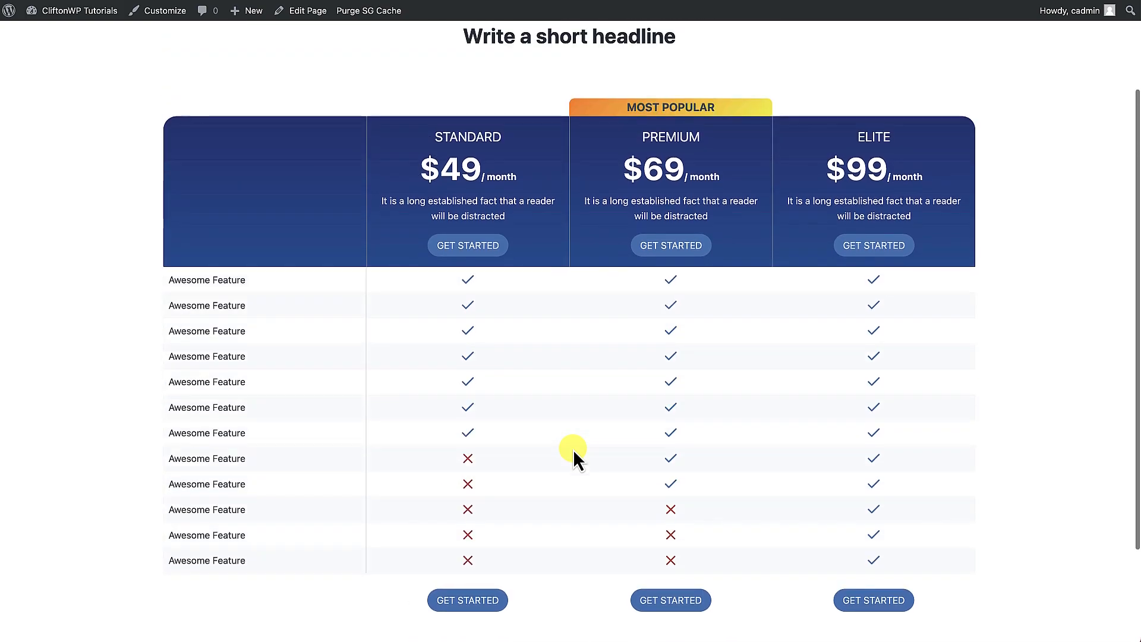
pyautogui.scroll(1, 573, 450)
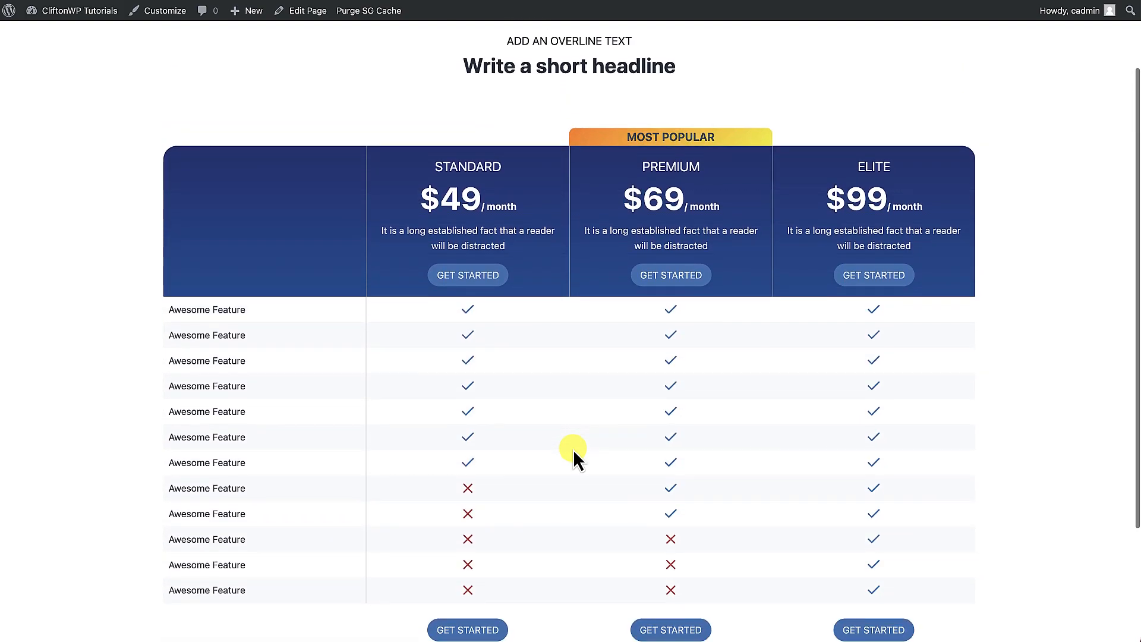
pyautogui.scroll(-1, 573, 449)
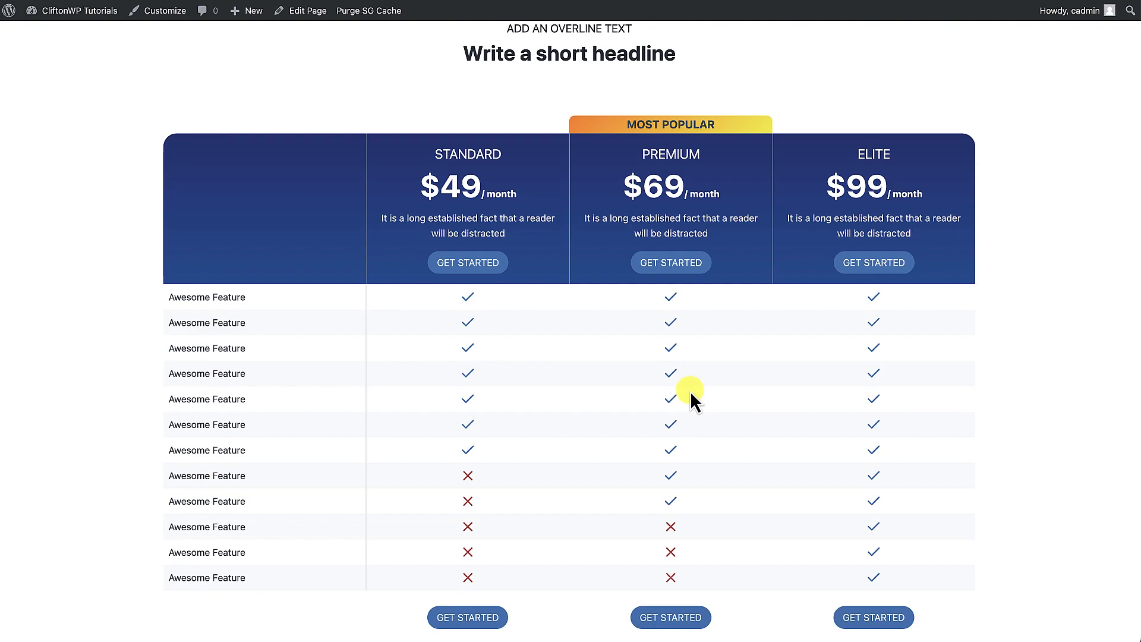
pyautogui.scroll(1, 691, 391)
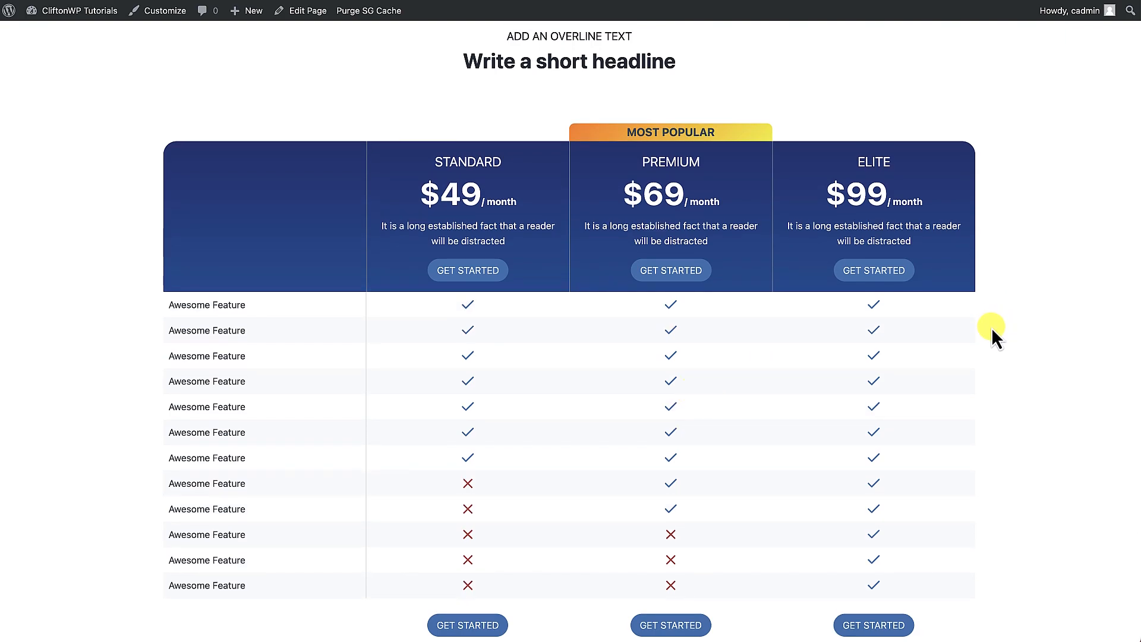
pyautogui.scroll(3, 992, 327)
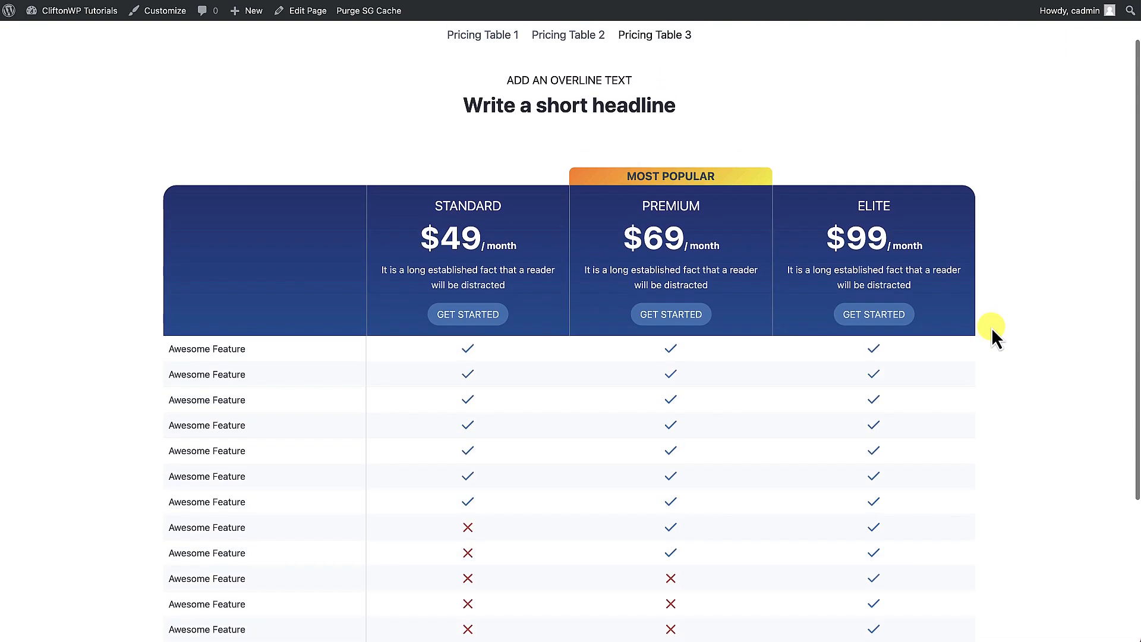
pyautogui.scroll(-5, 992, 327)
pyautogui.scroll(2, 991, 327)
pyautogui.scroll(-4, 991, 327)
pyautogui.scroll(5, 993, 324)
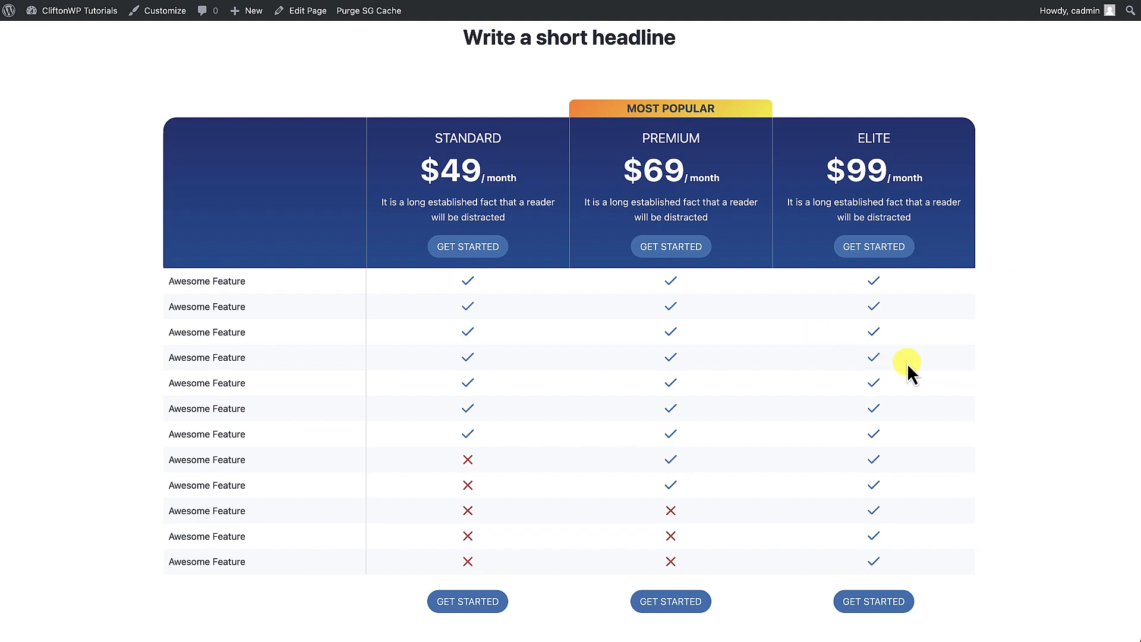
# Inspect the example comparison table in the browser's iPhone 12 Pro emulation, viewing each stacked plan, and close the developer tools.
pyautogui.rightClick(80, 340)
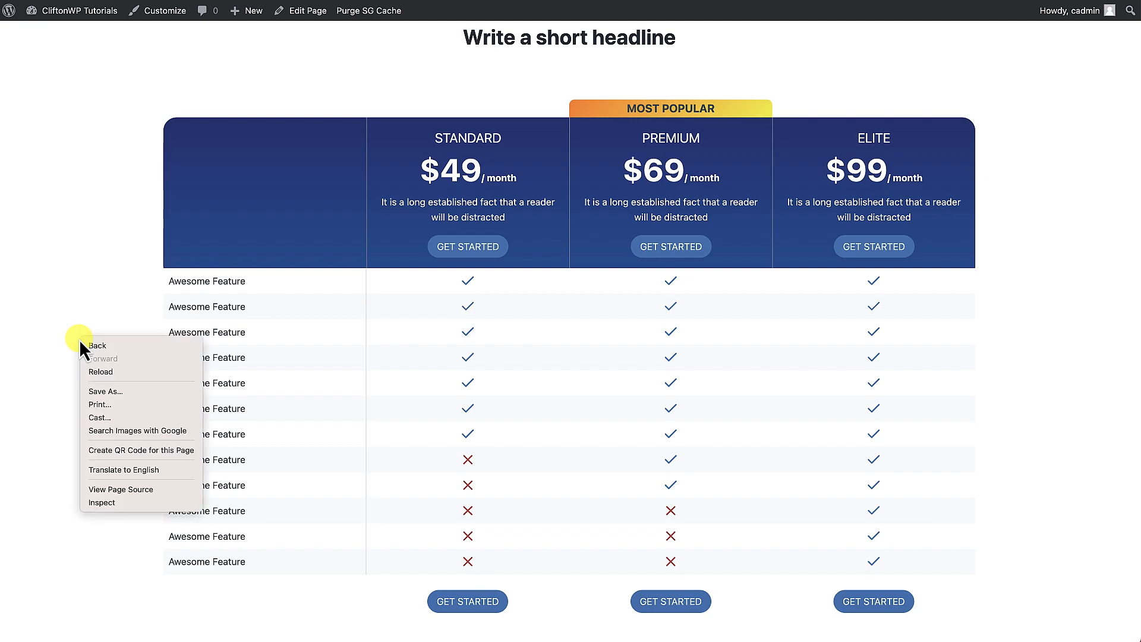
pyautogui.click(103, 501)
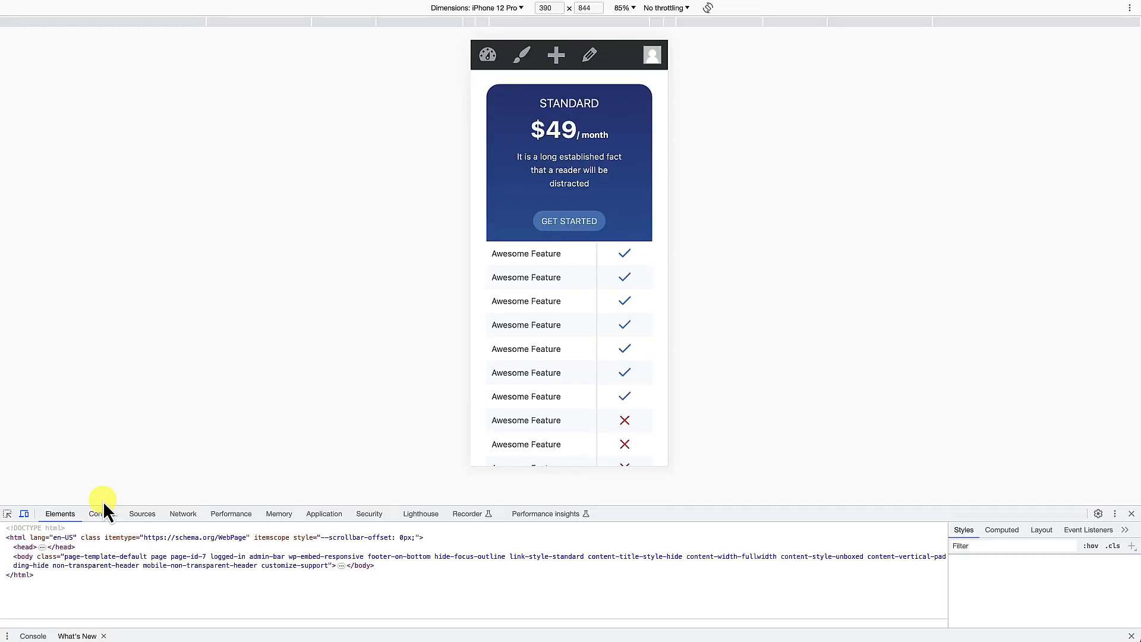
pyautogui.scroll(-10, 564, 302)
pyautogui.scroll(-15, 564, 303)
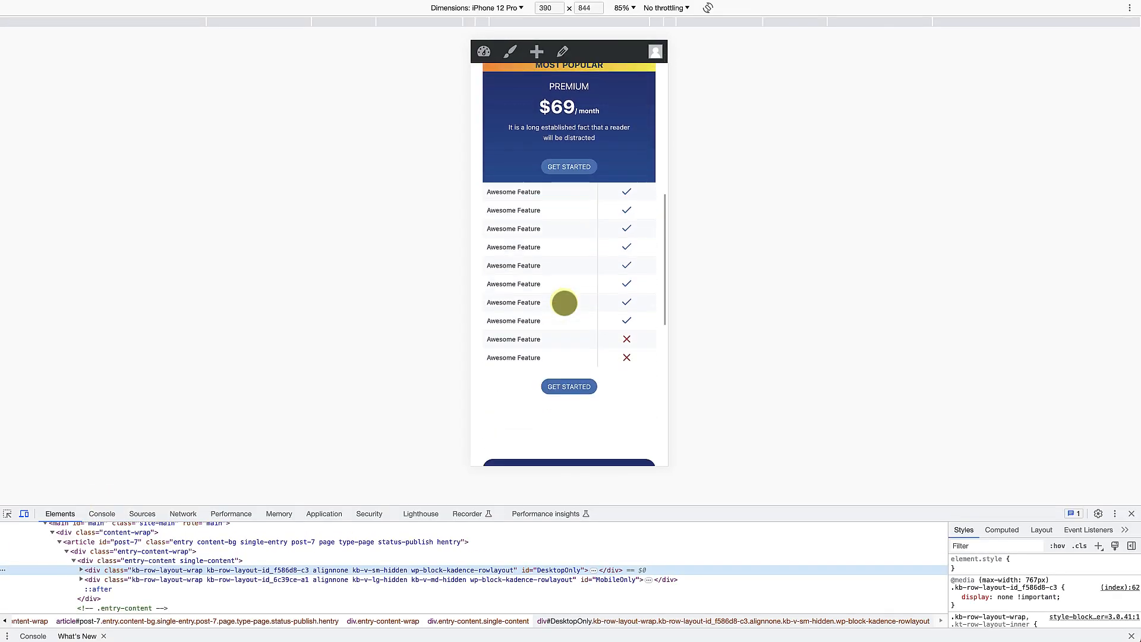
pyautogui.scroll(12, 564, 303)
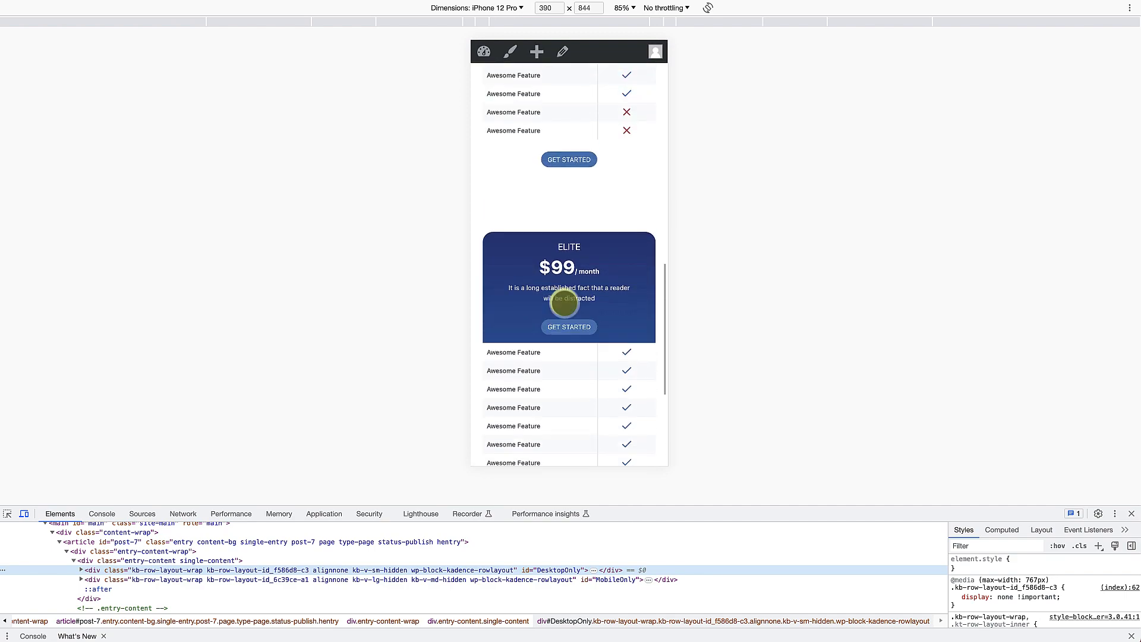
pyautogui.scroll(5, 565, 302)
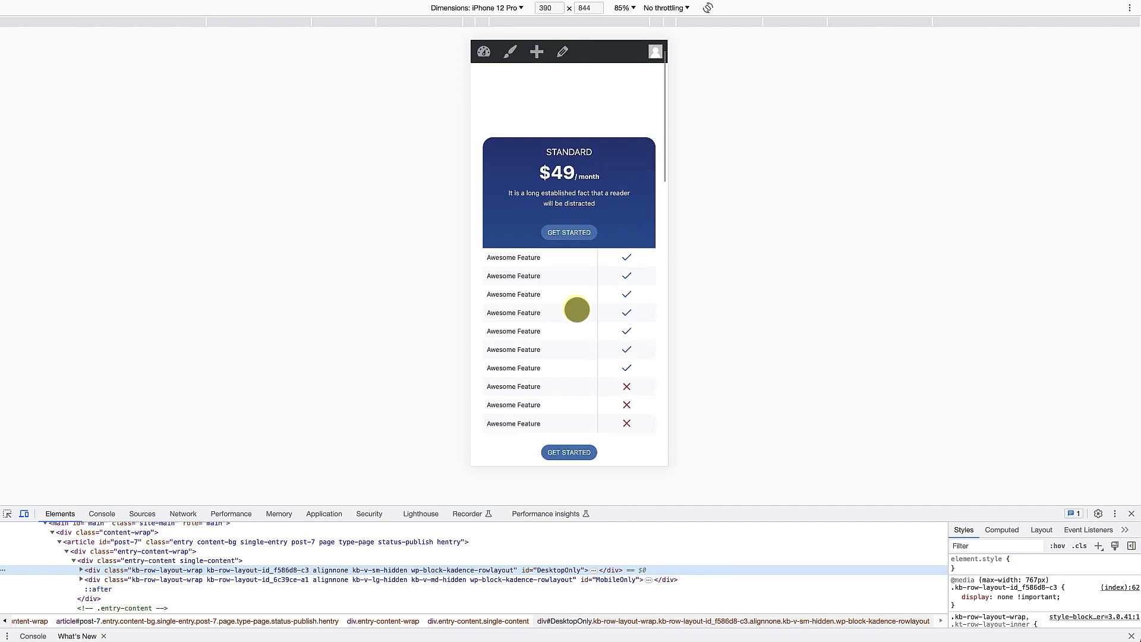
pyautogui.click(1131, 513)
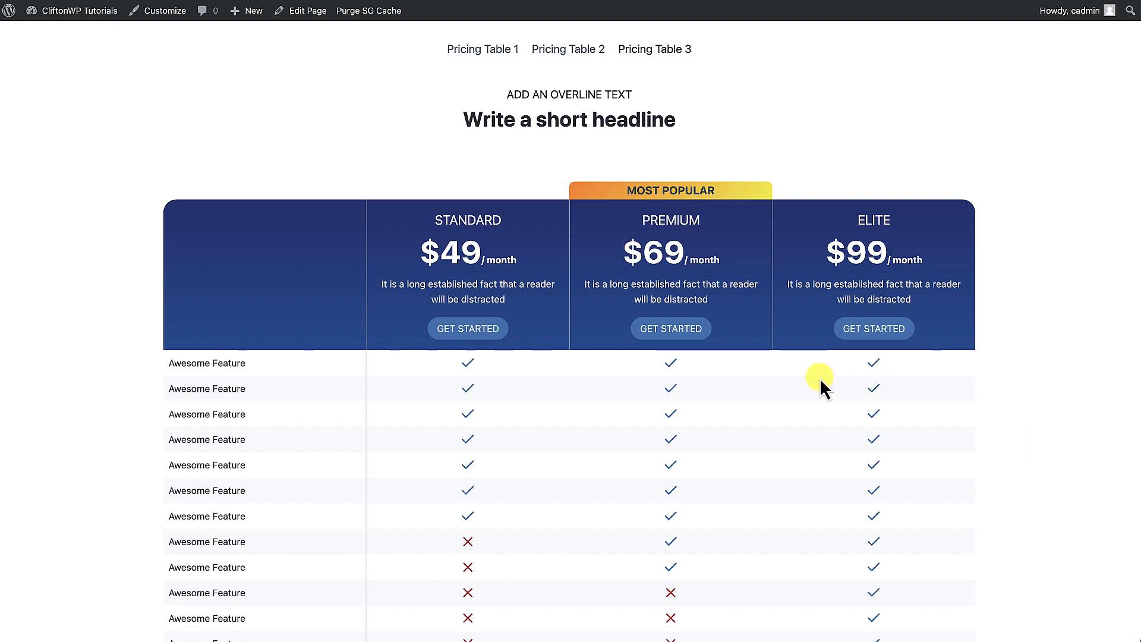
pyautogui.scroll(-3, 820, 378)
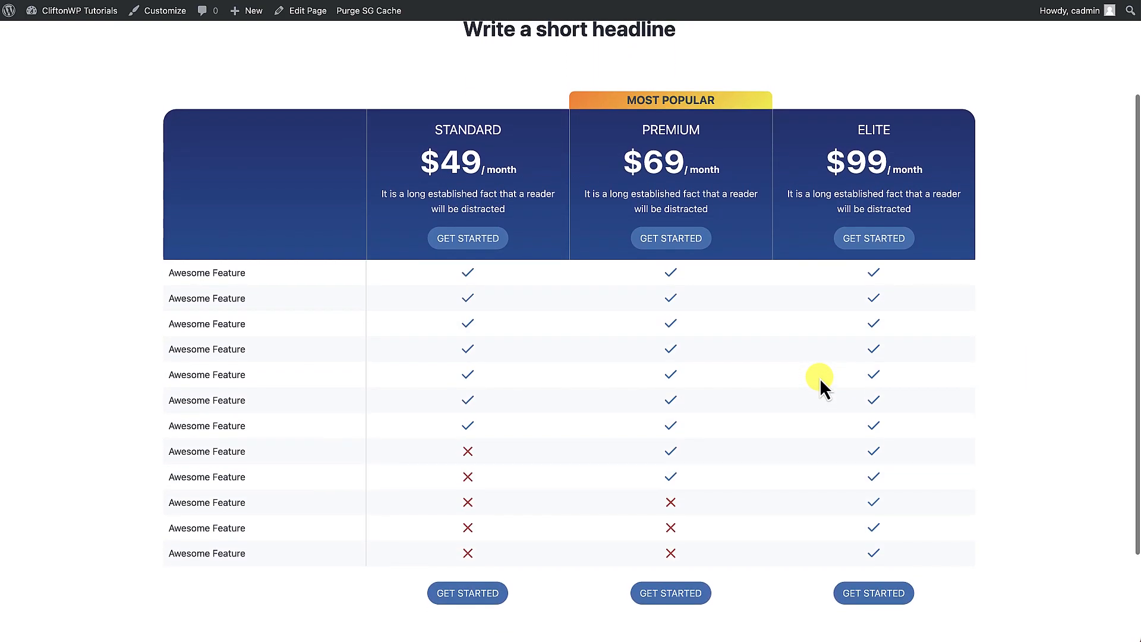
pyautogui.scroll(1, 813, 360)
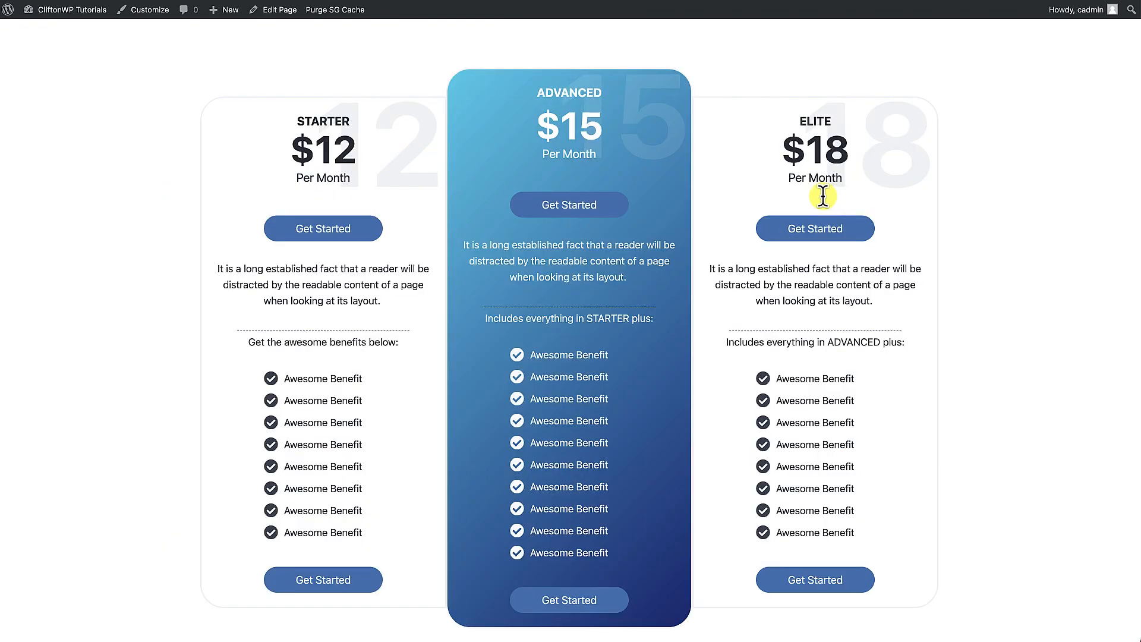
# Create a new WordPress page on the working site and title it "Pricing Table 3".
pyautogui.scroll(-2, 828, 245)
pyautogui.scroll(15, 827, 236)
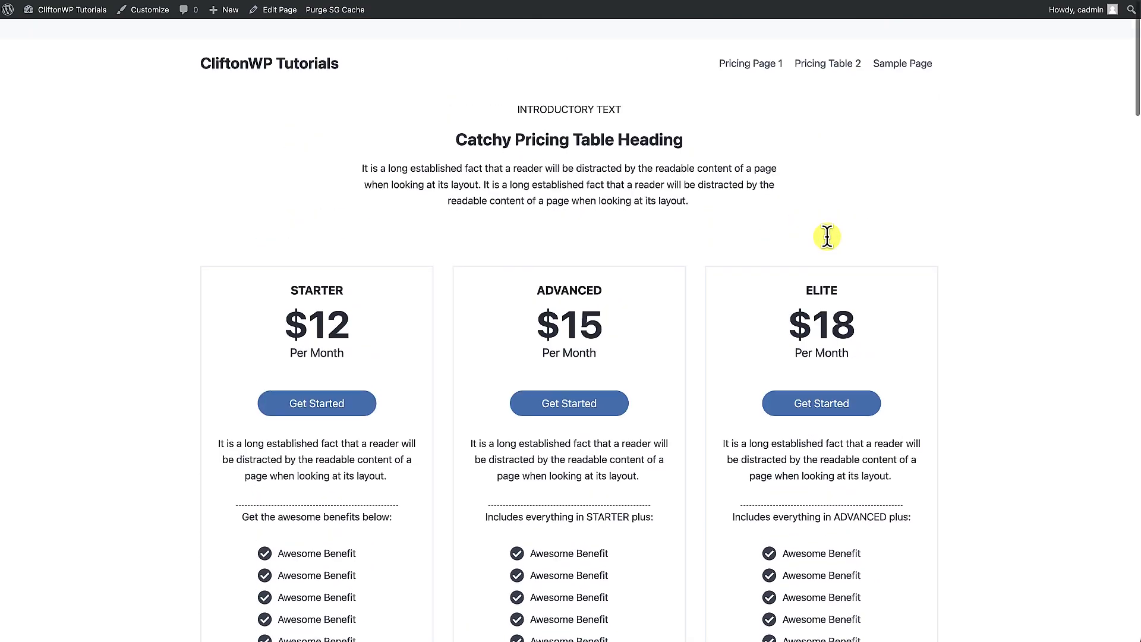
pyautogui.scroll(-6, 827, 238)
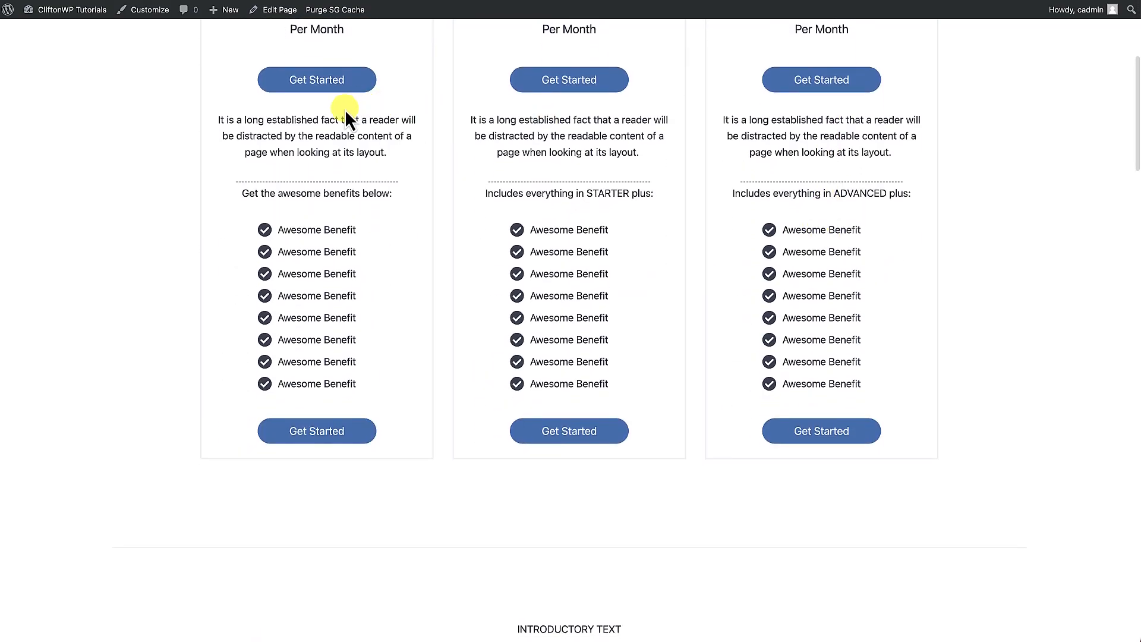
pyautogui.moveTo(234, 13)
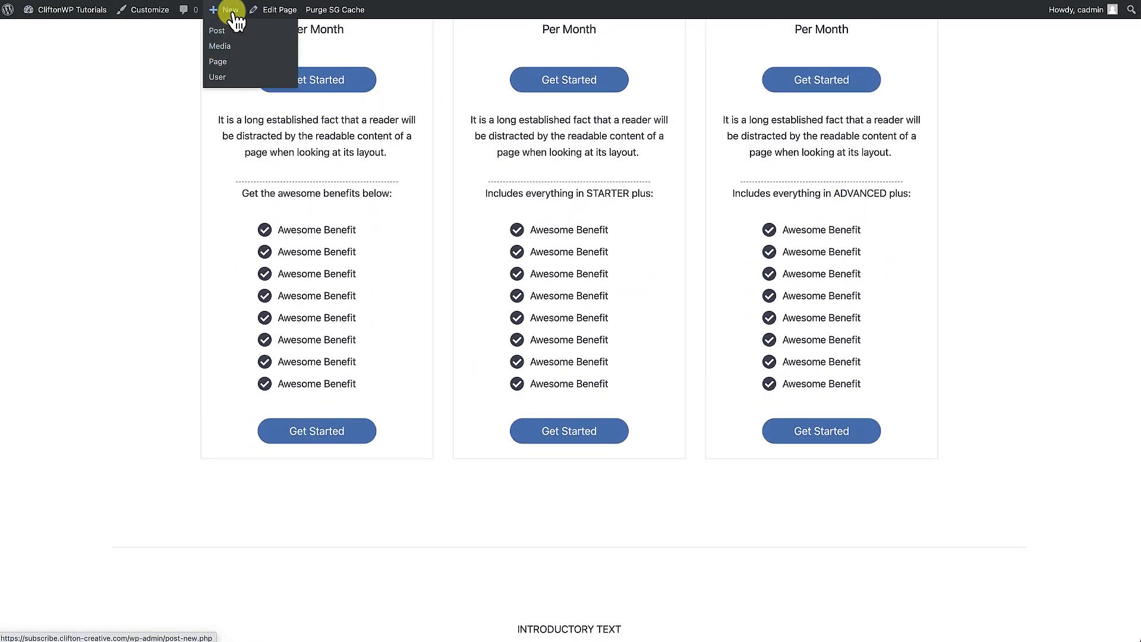
pyautogui.click(226, 62)
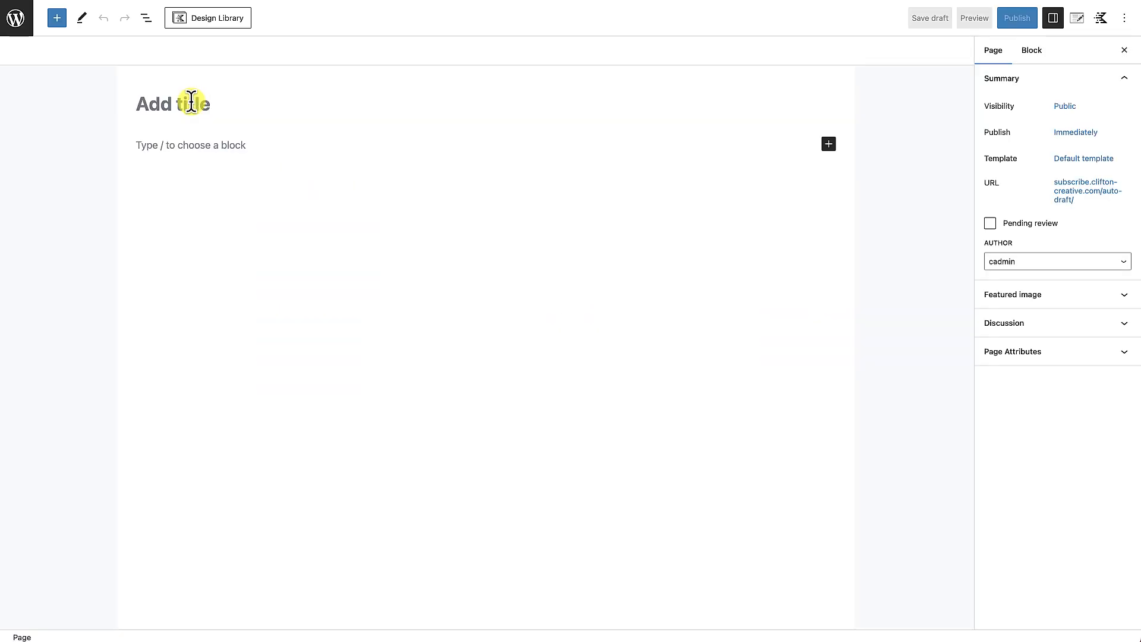
pyautogui.write('Pricing Table 3')
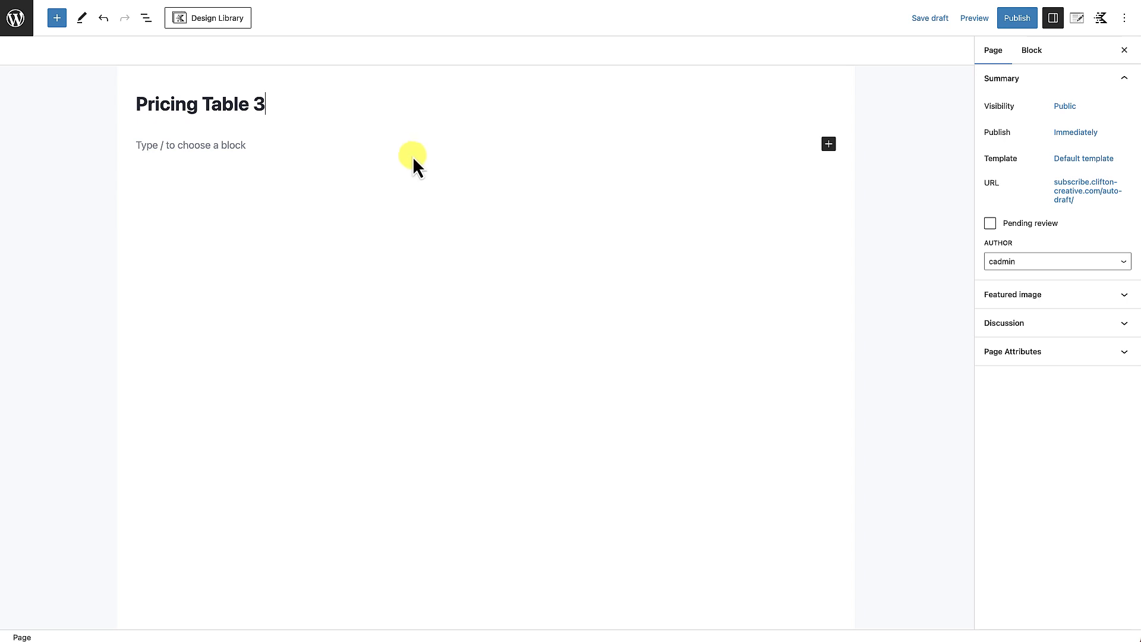
# Set the page to disabled title, fullwidth layout, unboxed content and disabled content vertical padding, and publish it.
pyautogui.click(1077, 20)
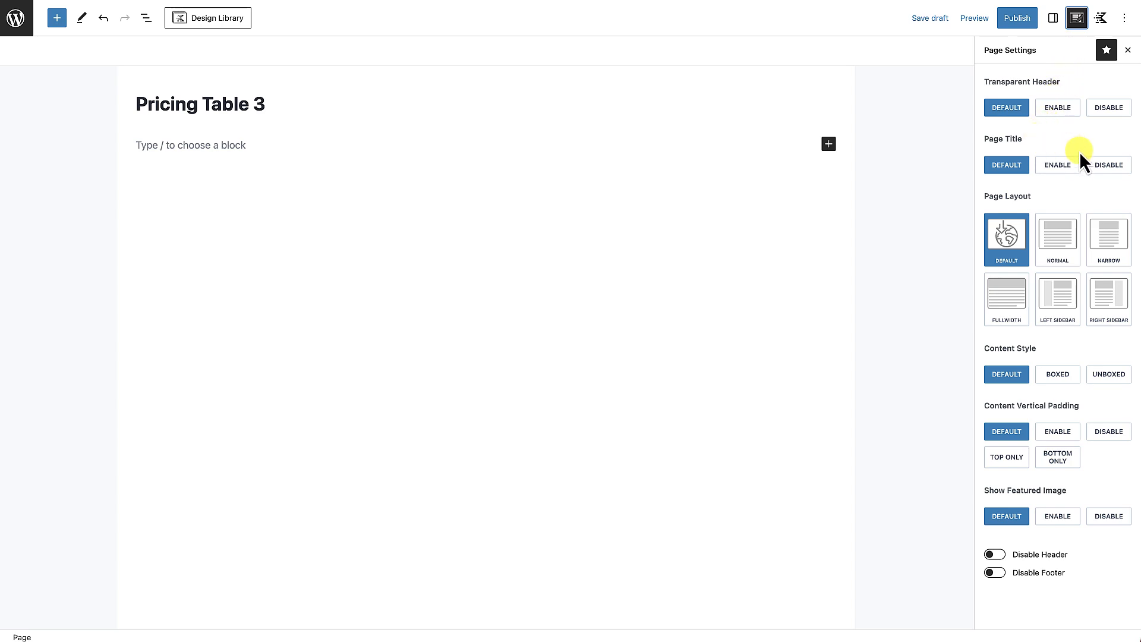
pyautogui.click(1107, 165)
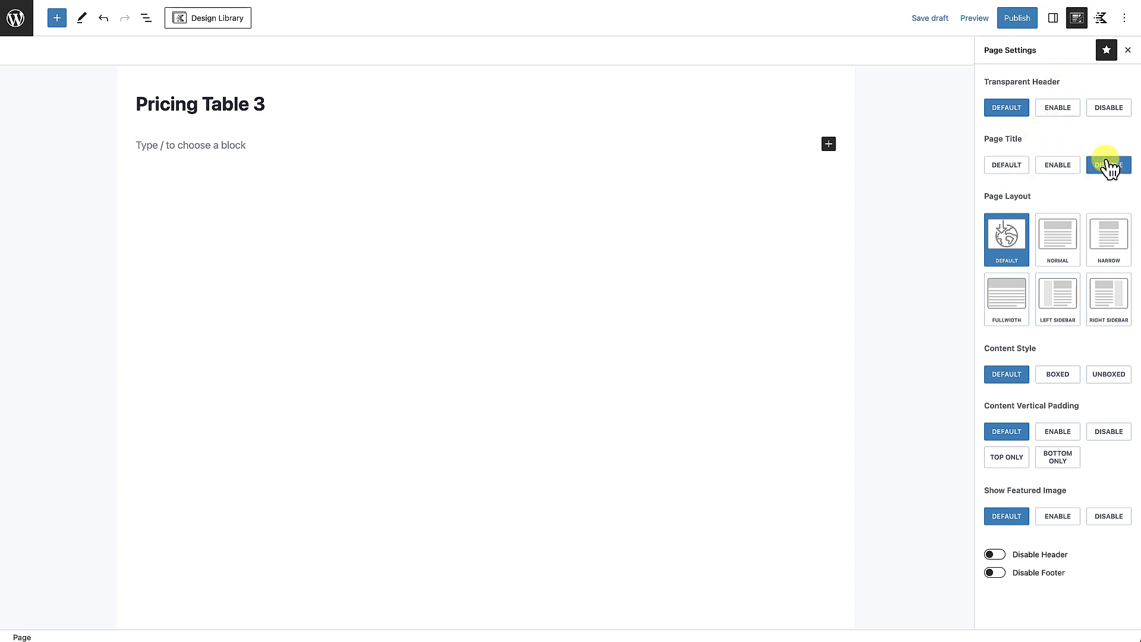
pyautogui.click(1009, 308)
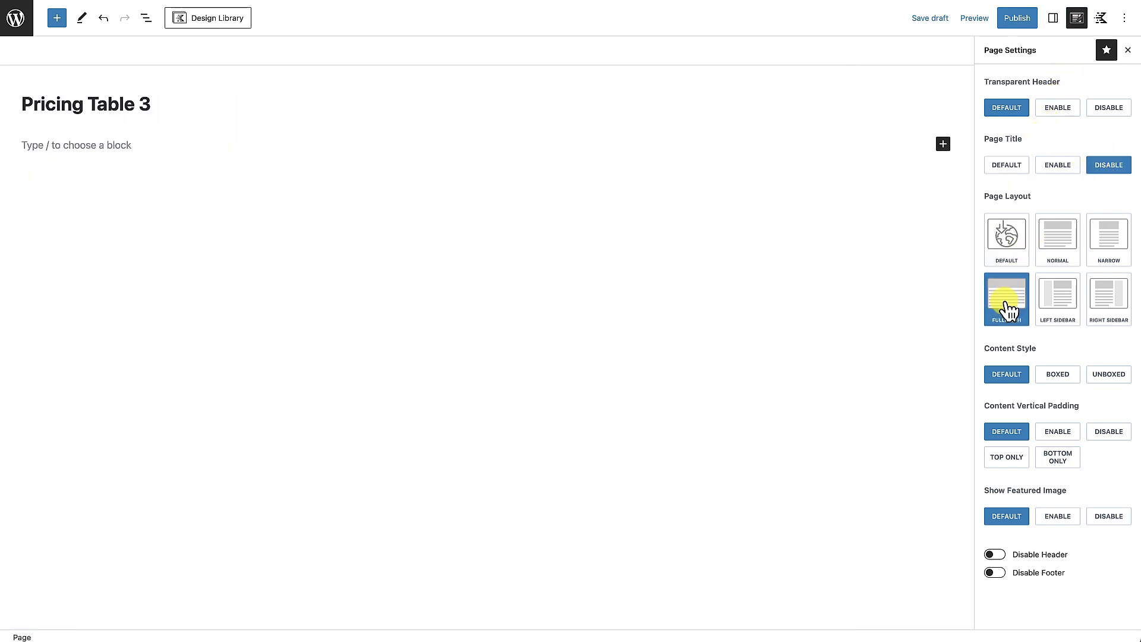
pyautogui.click(1104, 372)
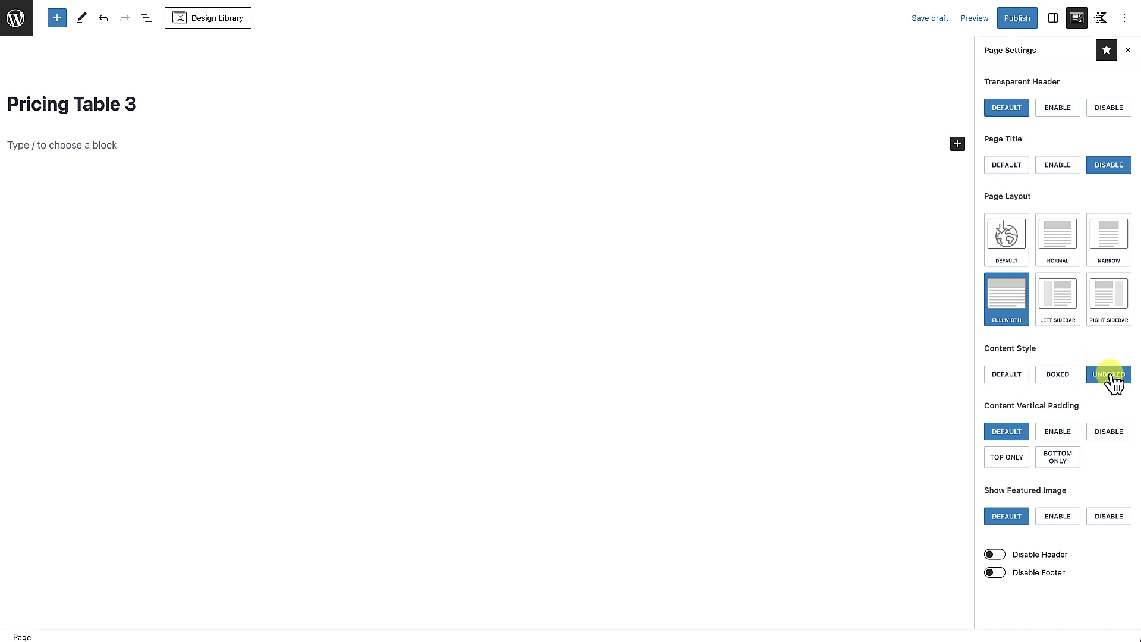
pyautogui.click(1112, 438)
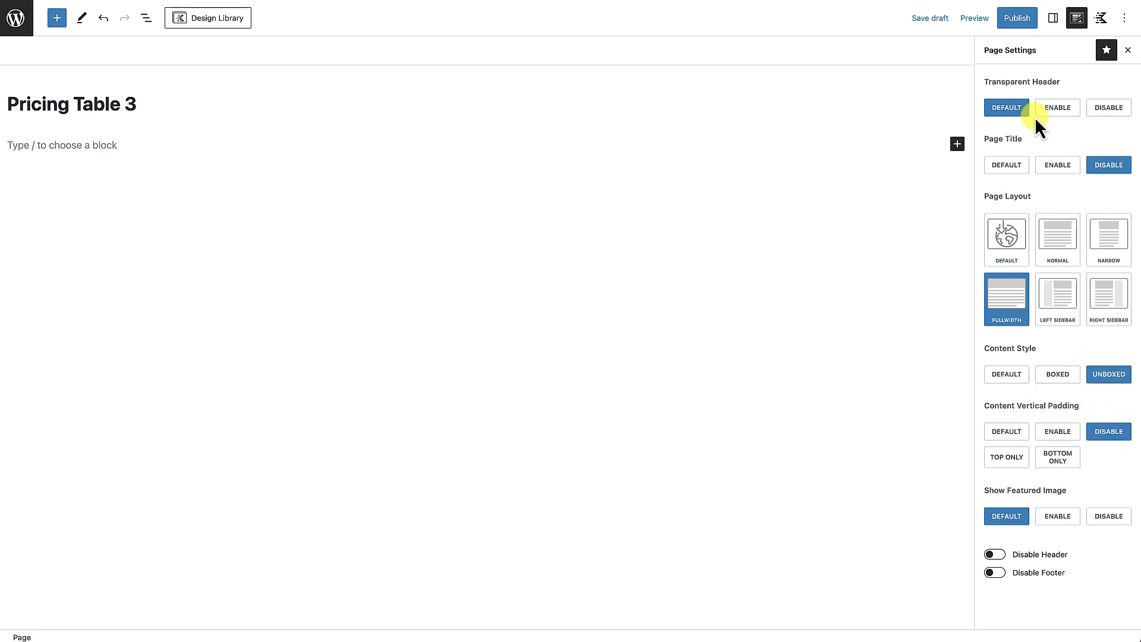
pyautogui.click(1019, 21)
pyautogui.click(1017, 20)
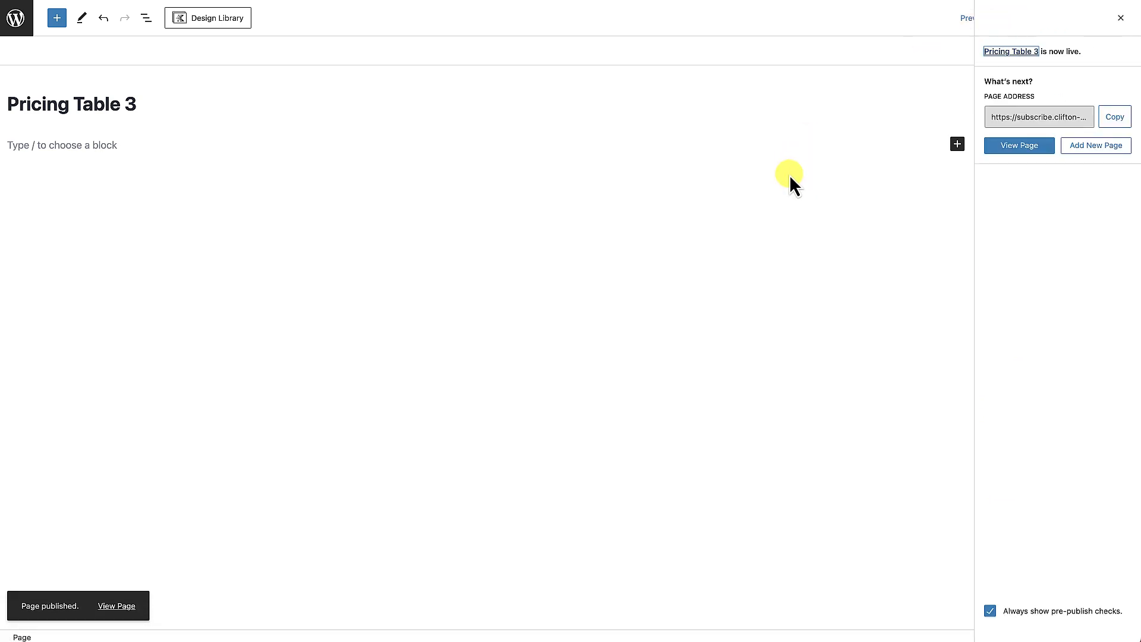
# Insert a single-column Row Layout aligned to full width, with its content max width inherited from the theme.
pyautogui.click(958, 145)
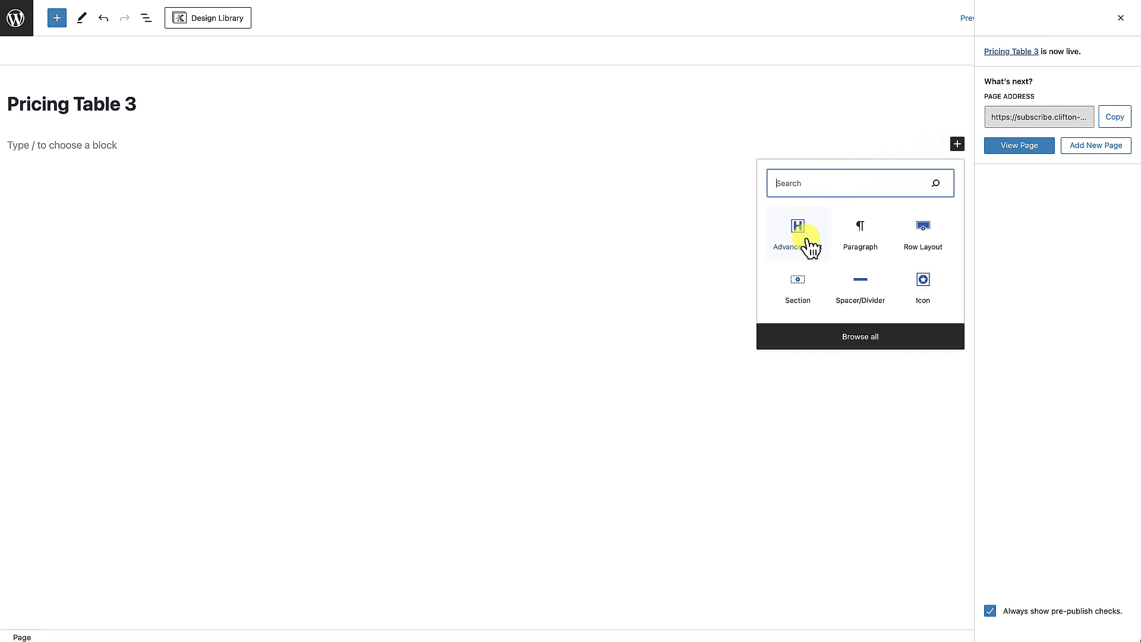
pyautogui.click(919, 244)
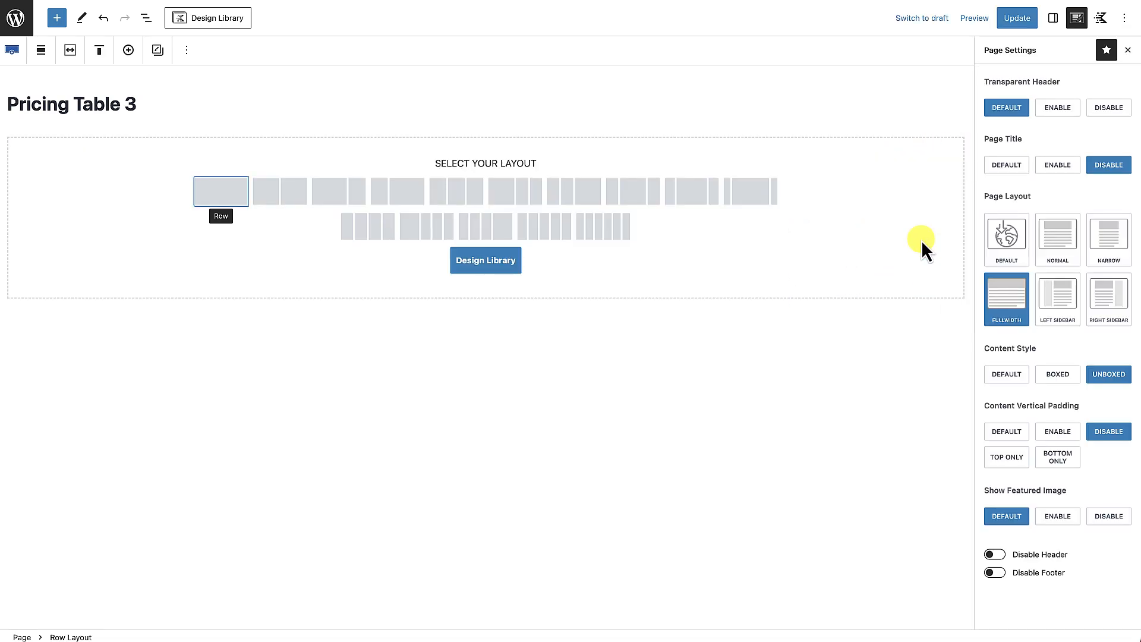
pyautogui.click(230, 205)
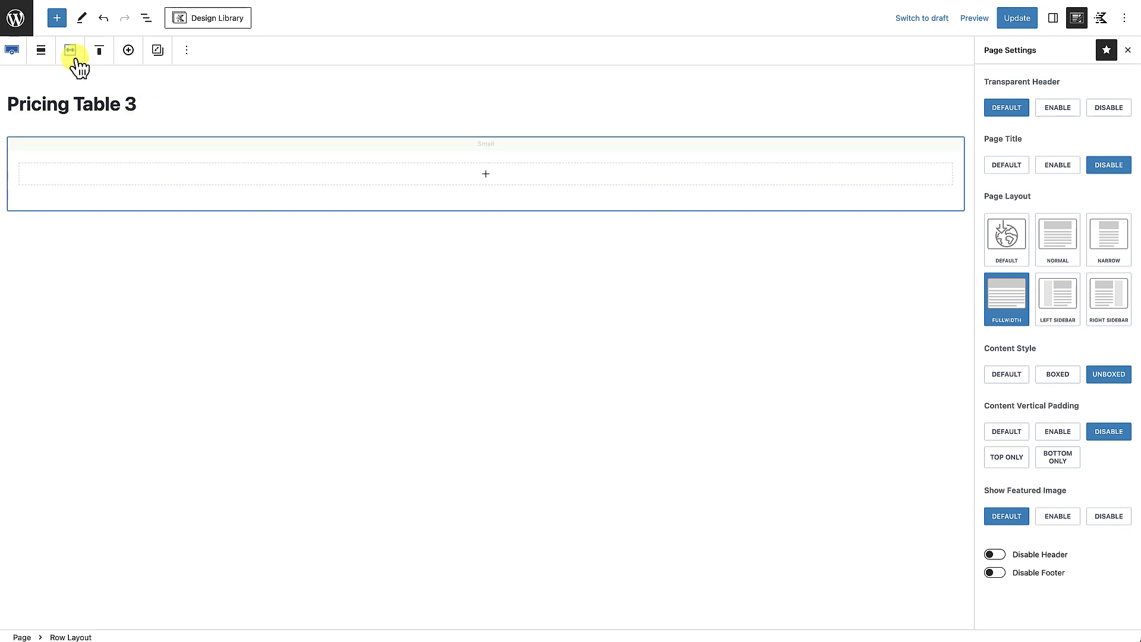
pyautogui.click(42, 51)
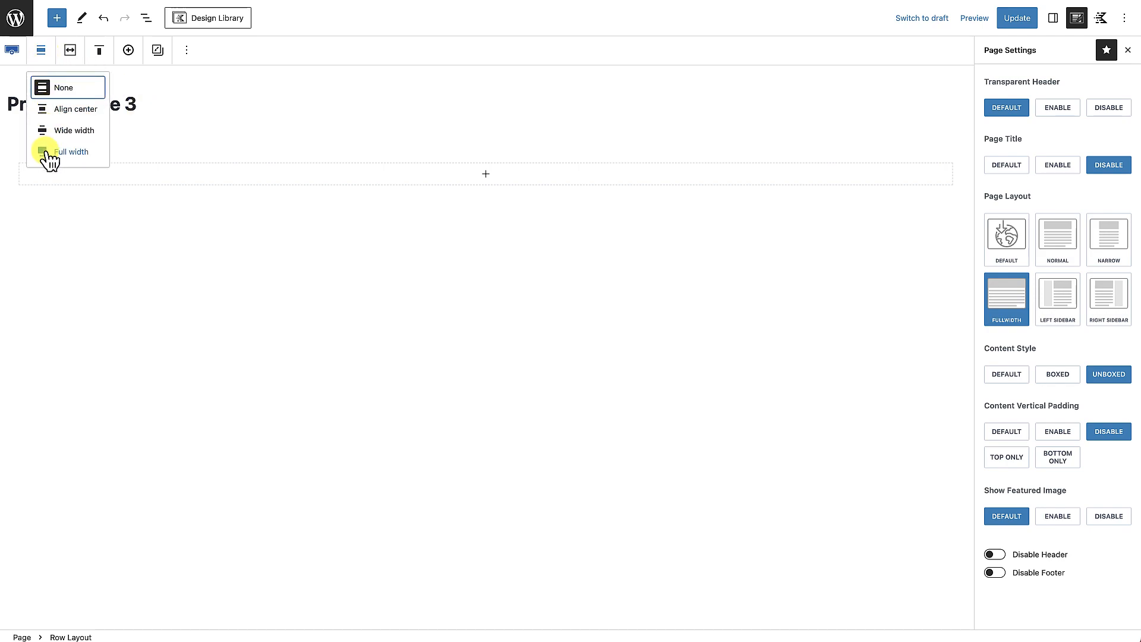
pyautogui.click(45, 155)
pyautogui.click(421, 141)
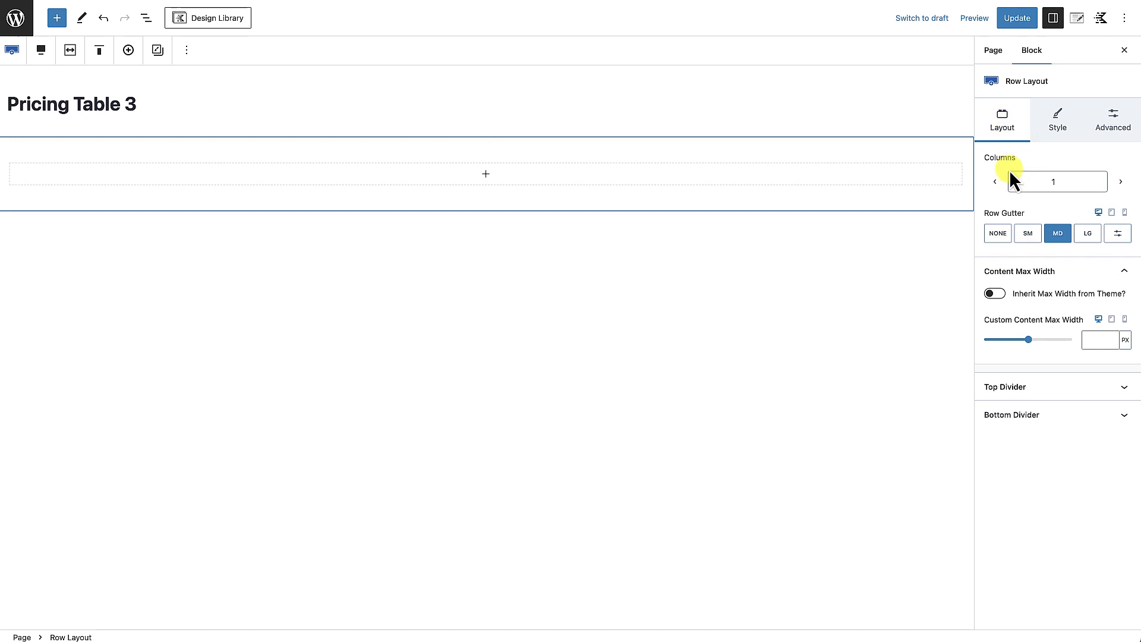
pyautogui.click(1003, 296)
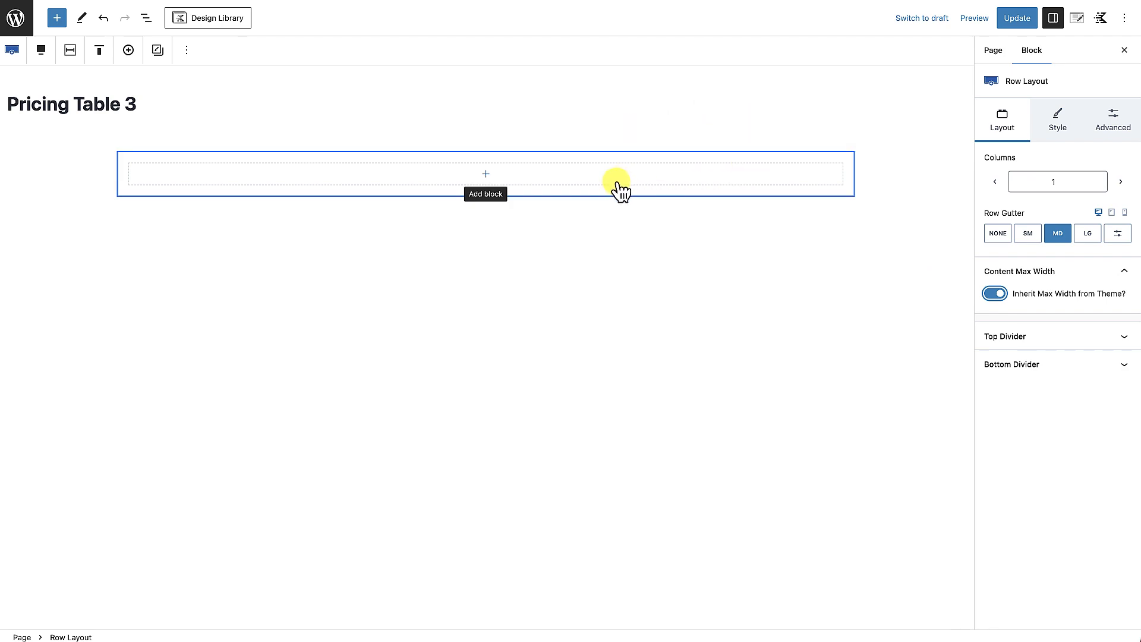
# Add an Advanced Text block inside the row's section and centre its text.
pyautogui.click(486, 174)
pyautogui.click(432, 272)
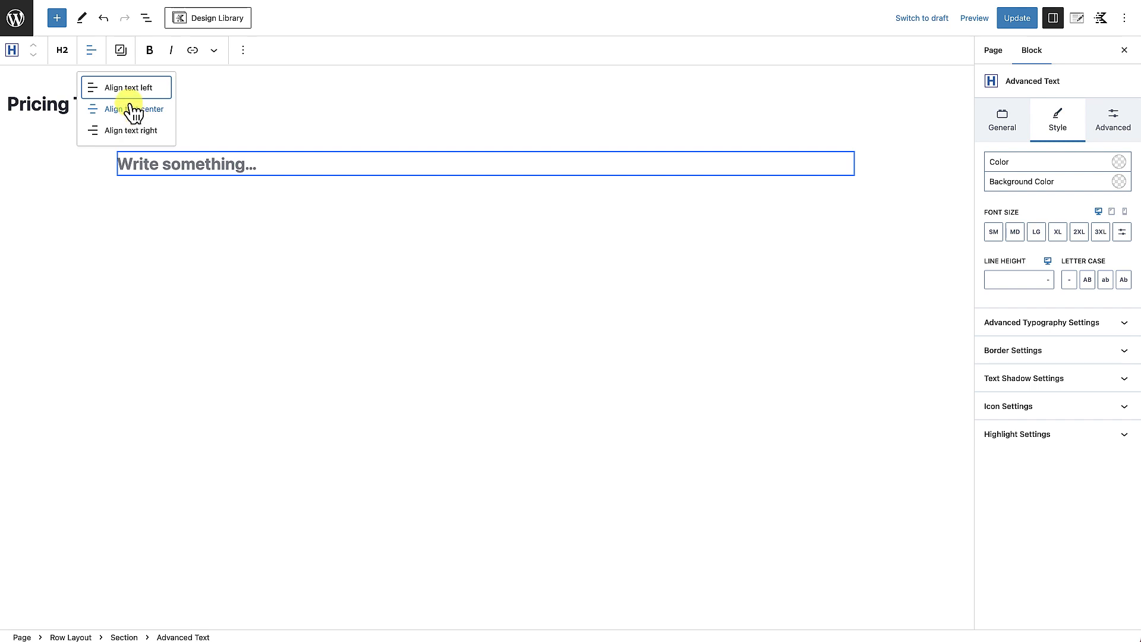
pyautogui.click(130, 107)
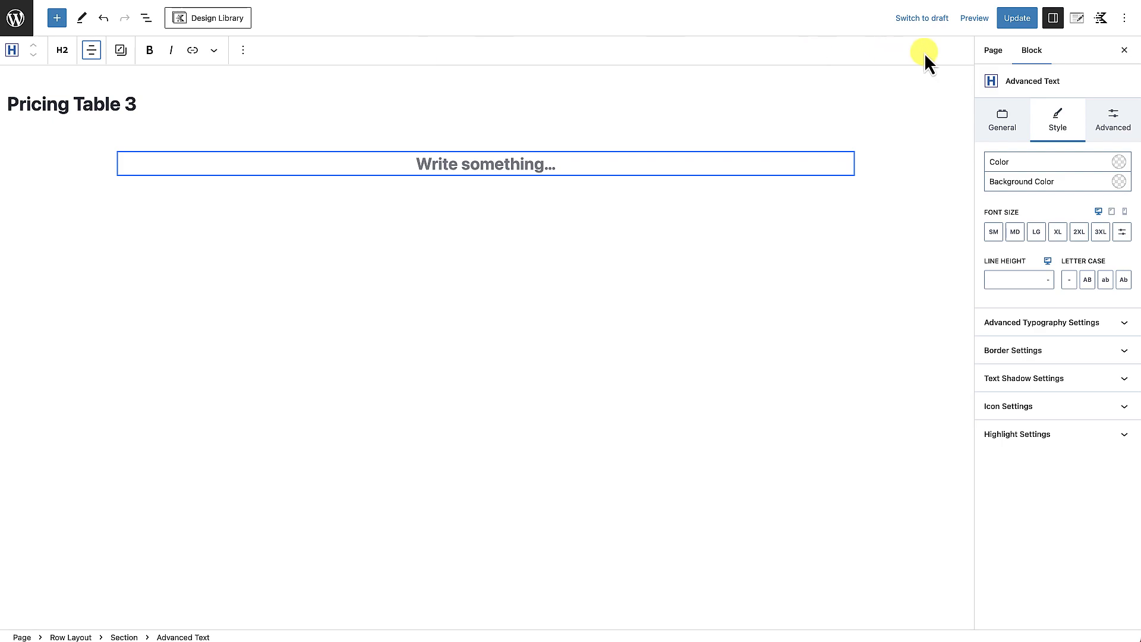
# Turn off the Top toolbar view option and enter "Introductory Headline Text" in the centred text block.
pyautogui.click(1124, 19)
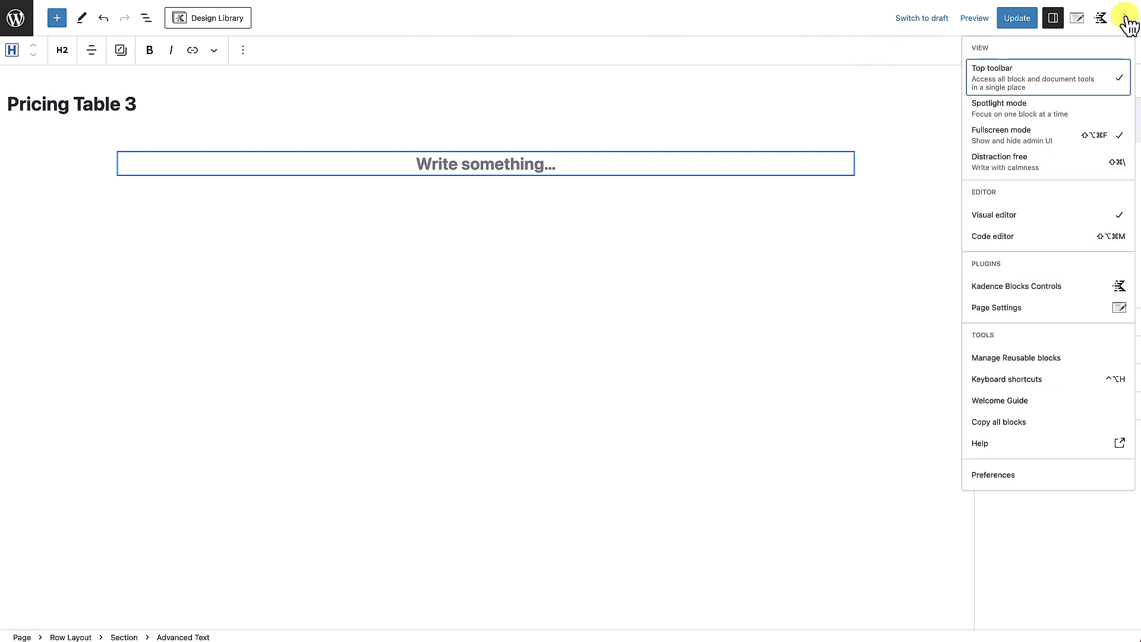
pyautogui.click(1120, 83)
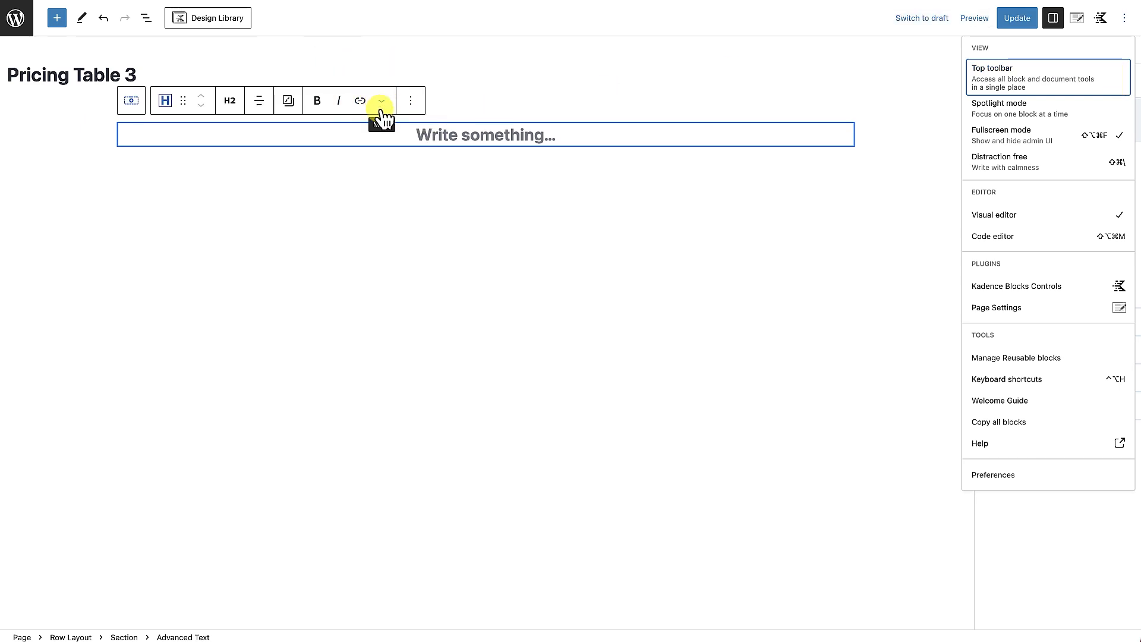
pyautogui.click(495, 134)
pyautogui.write('In')
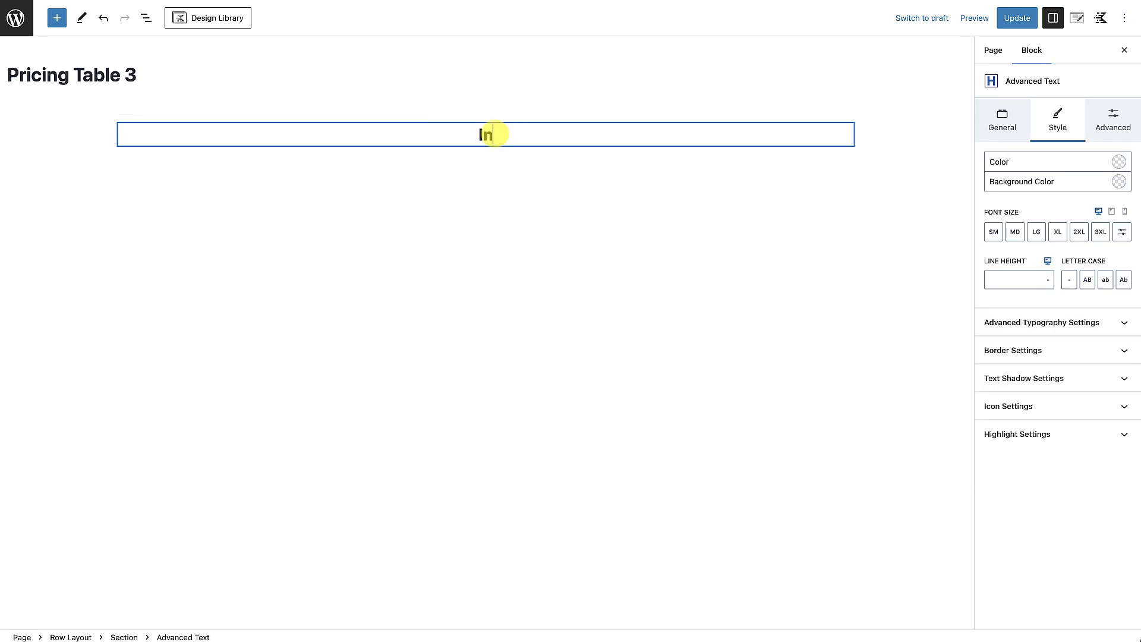
pyautogui.write('troductory Headline Text')
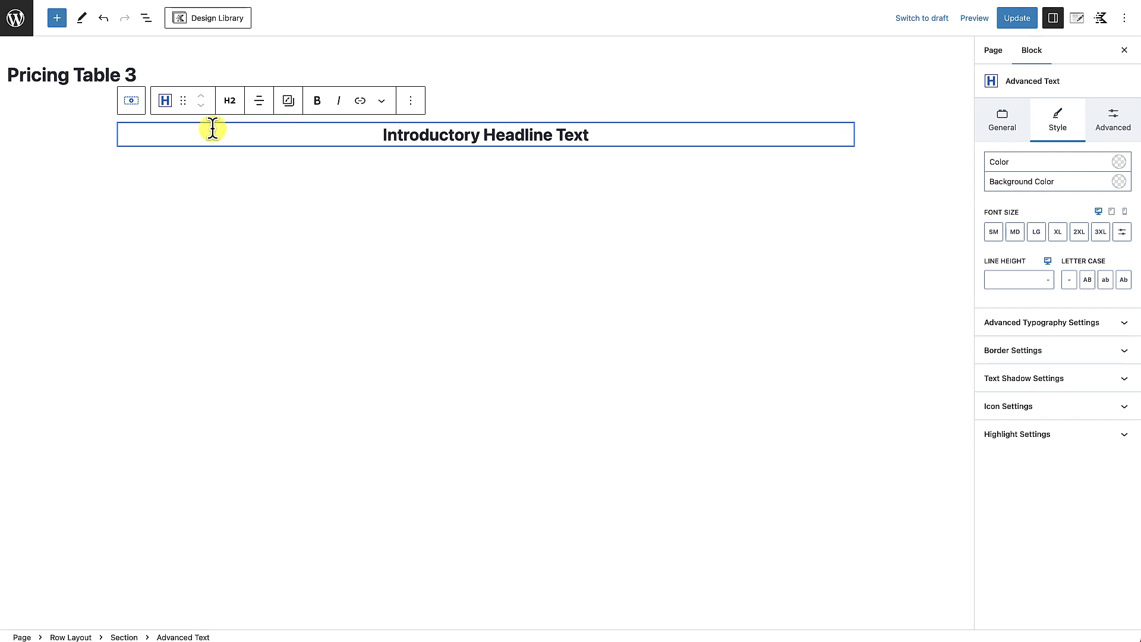
# Change the introductory line's HTML tag from heading to div and its letter case to uppercase.
pyautogui.click(231, 107)
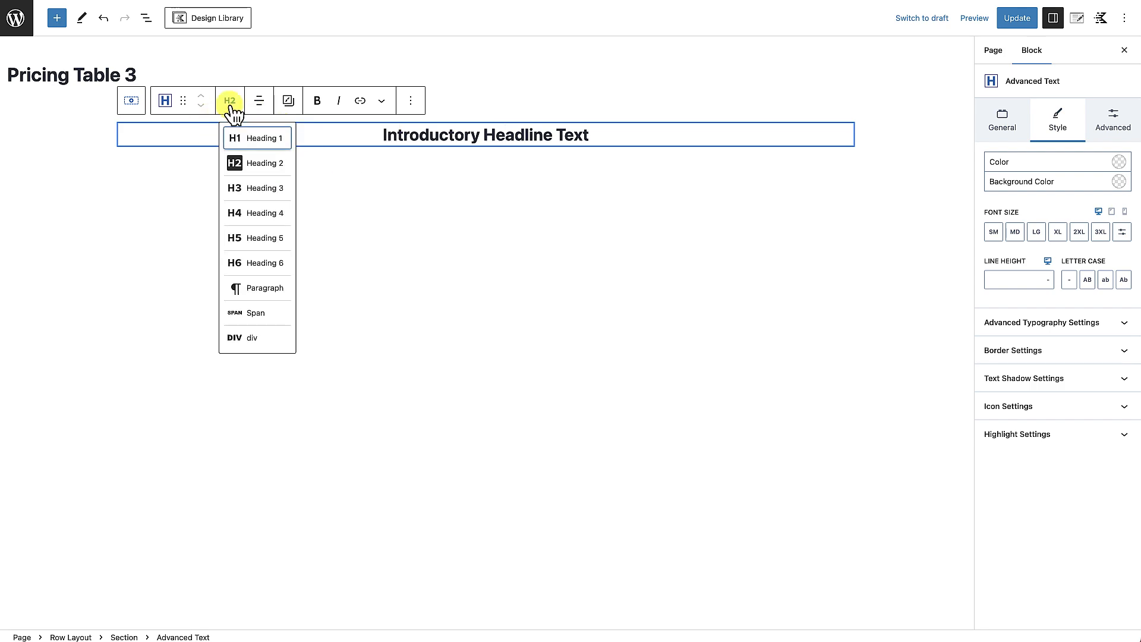
pyautogui.click(230, 106)
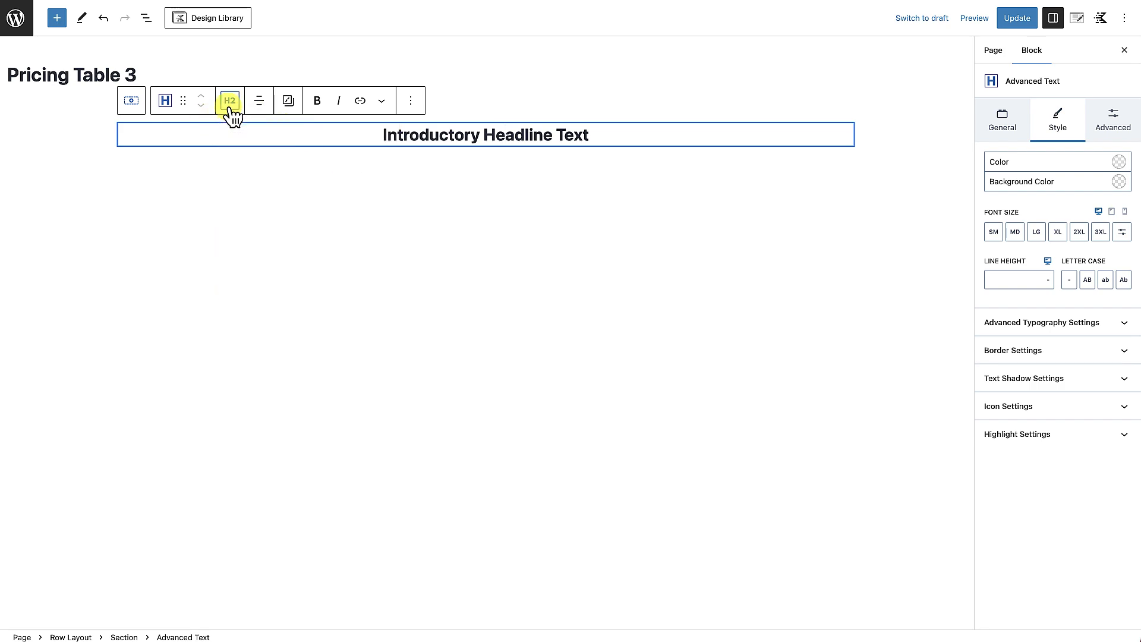
pyautogui.click(231, 108)
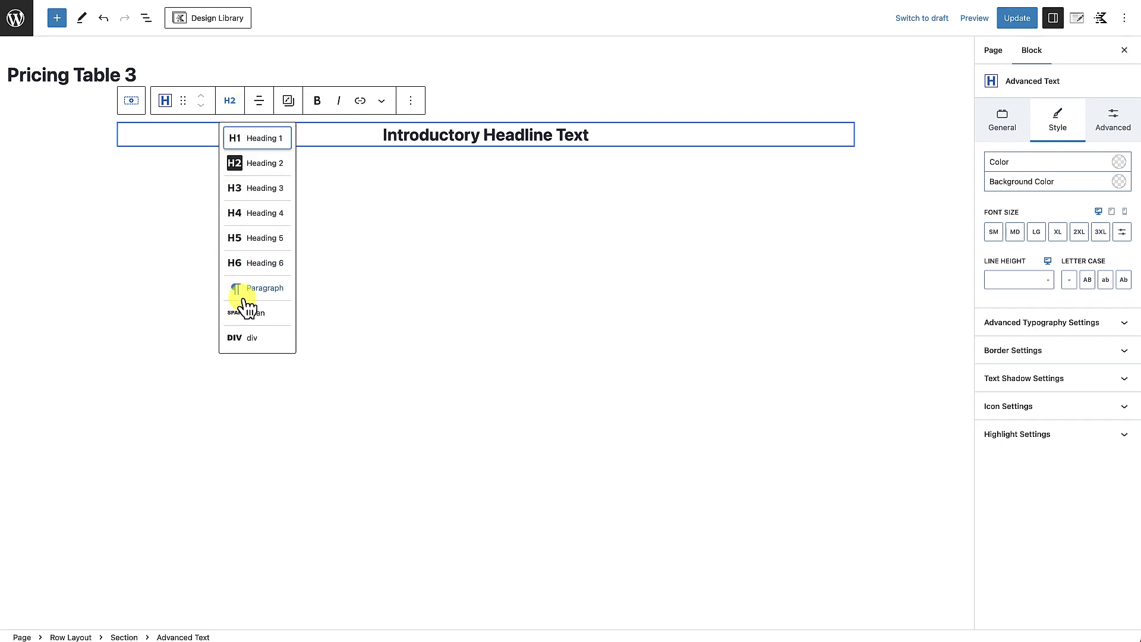
pyautogui.click(241, 340)
pyautogui.click(1058, 232)
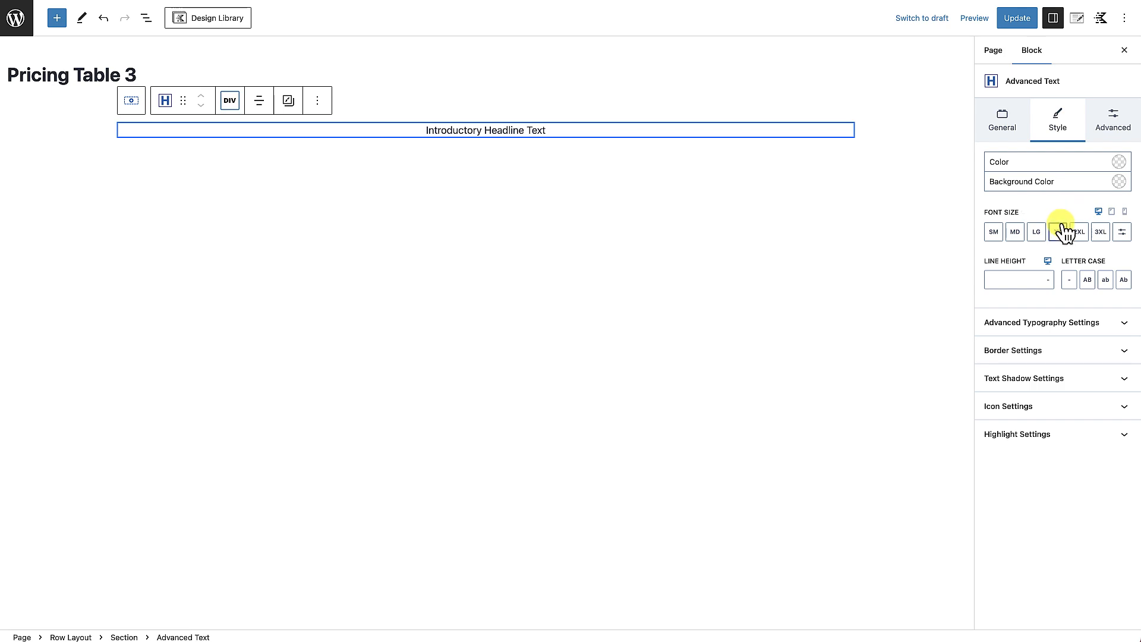
pyautogui.click(1089, 280)
# Add a centred Advanced Text heading below the introductory line reading "Catchy Headline Pricing Text".
pyautogui.click(597, 128)
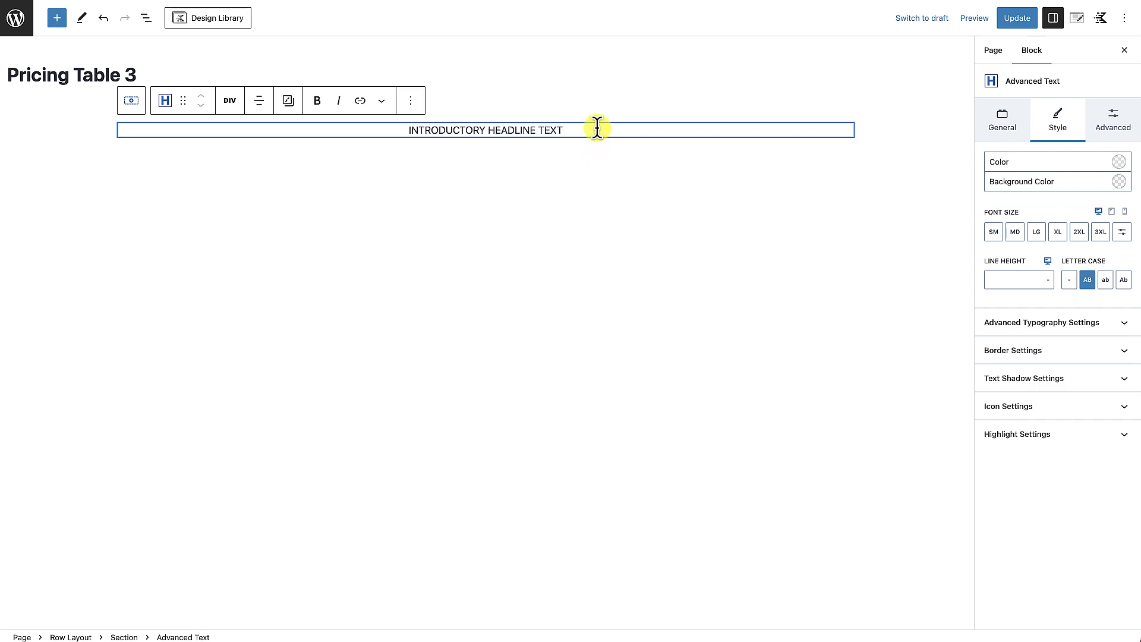
pyautogui.press('Return')
pyautogui.write('/')
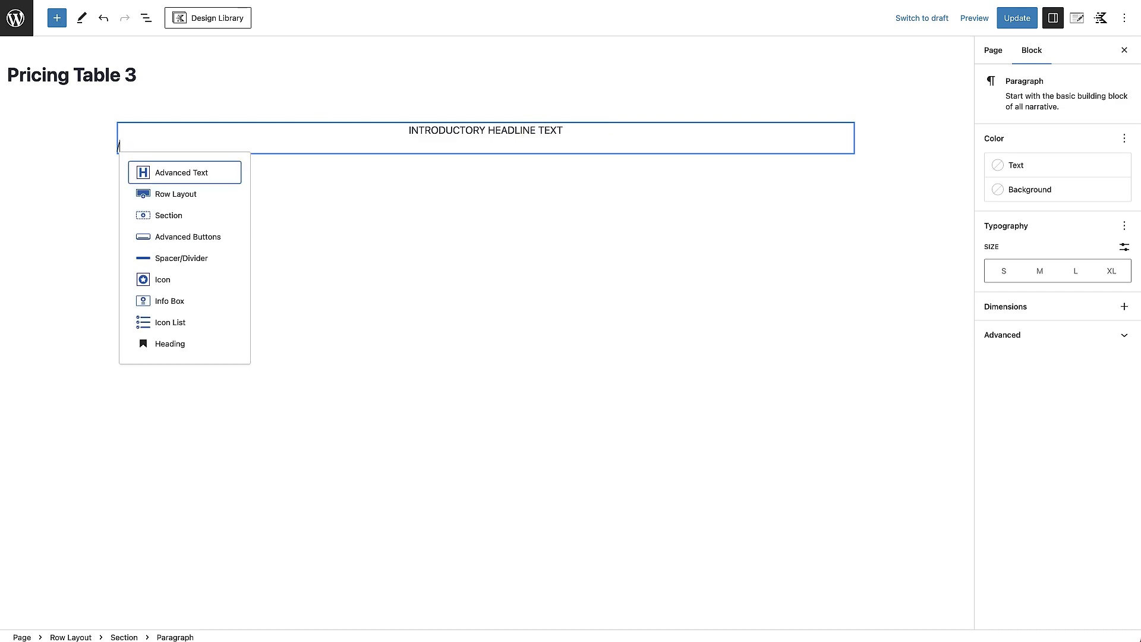
pyautogui.click(186, 174)
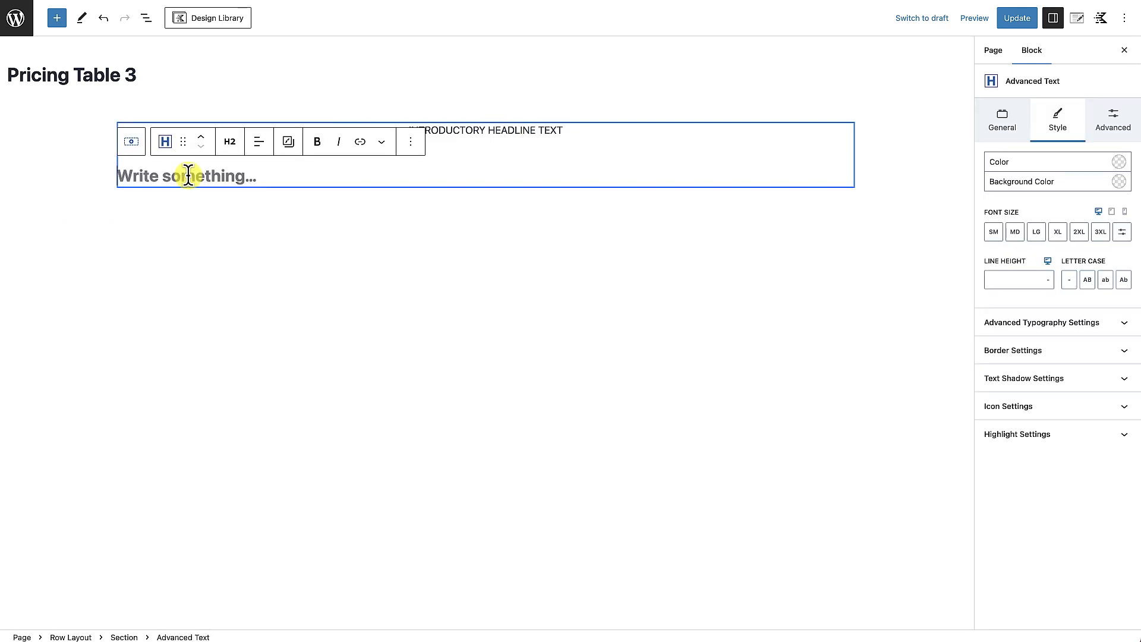
pyautogui.click(260, 143)
pyautogui.click(292, 200)
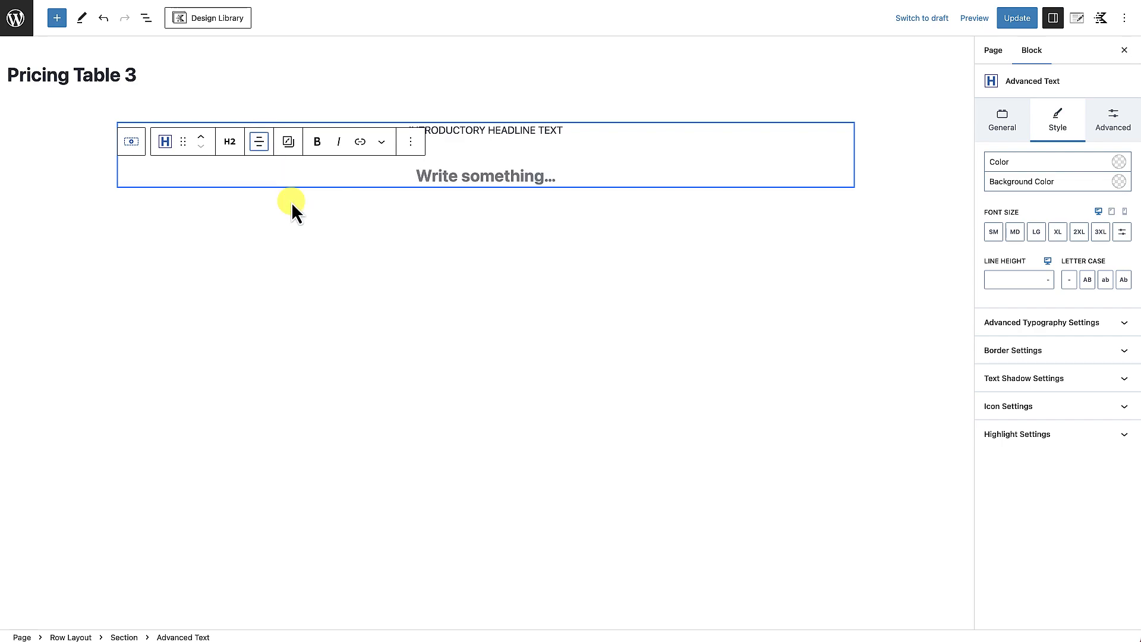
pyautogui.click(425, 177)
pyautogui.write('Catc')
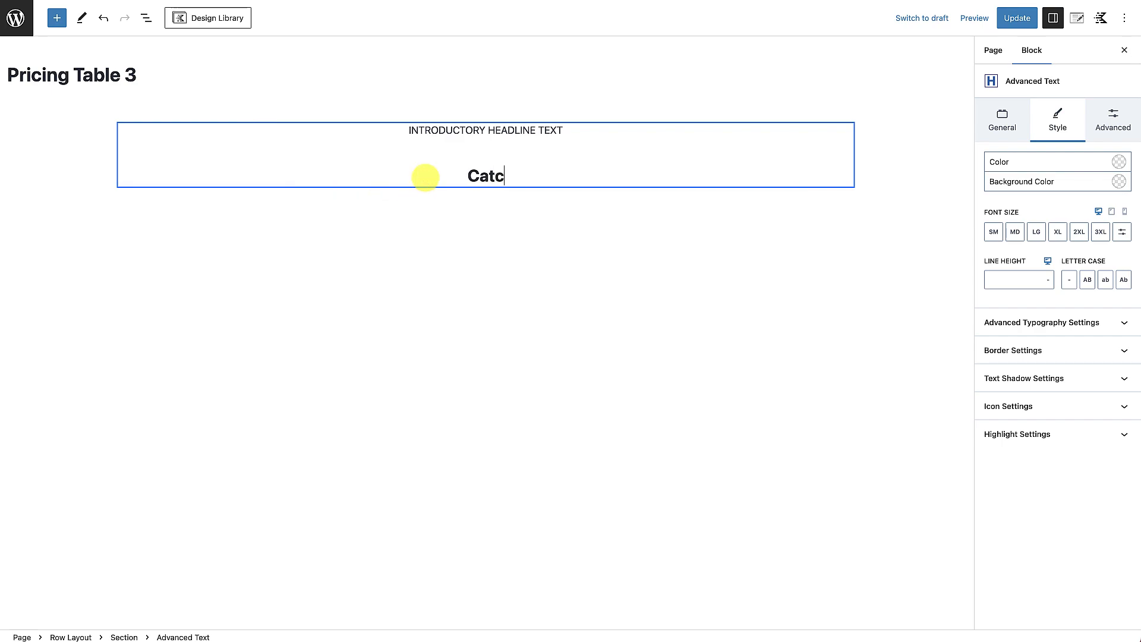
pyautogui.write('hy Headline Pricing Text')
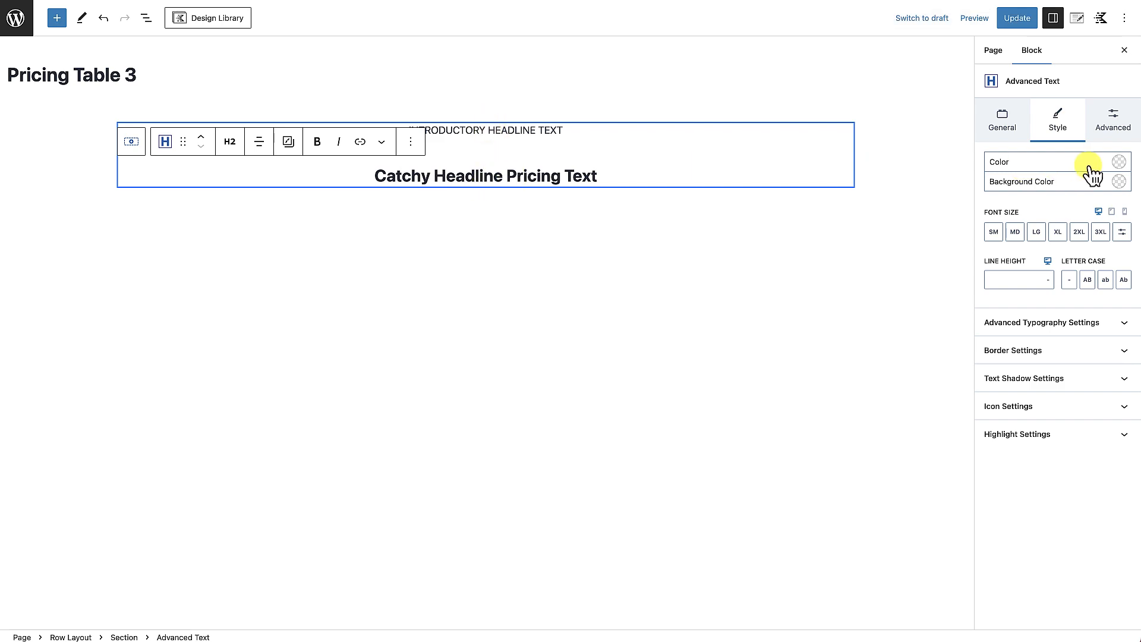
# Set the top margin of the "Catchy Headline Pricing Text" heading to XS.
pyautogui.click(1117, 127)
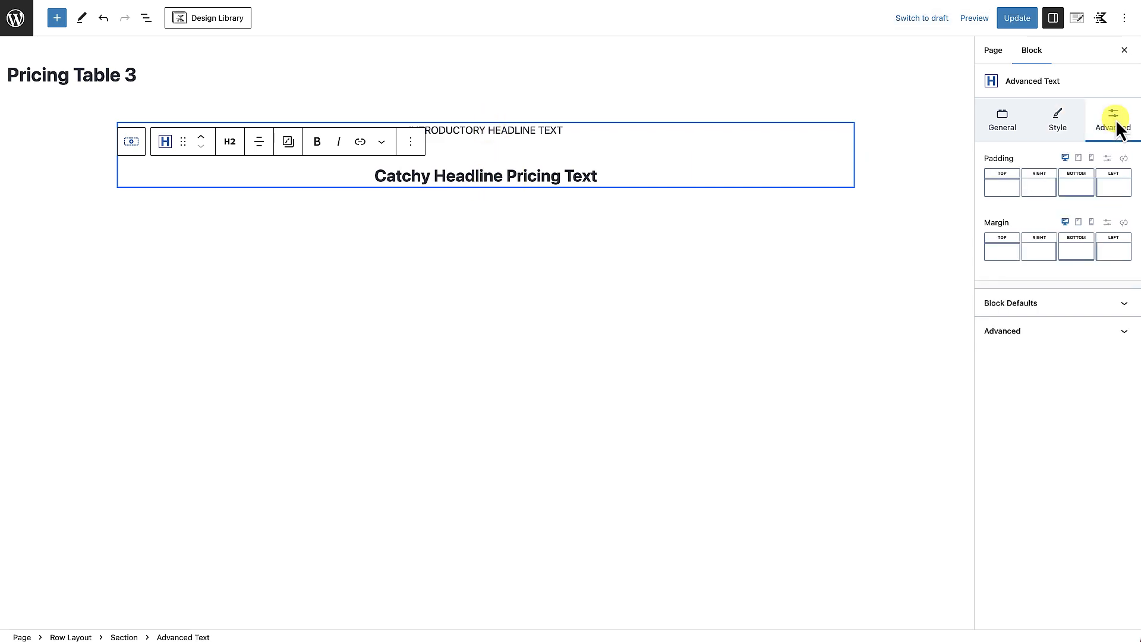
pyautogui.click(1004, 261)
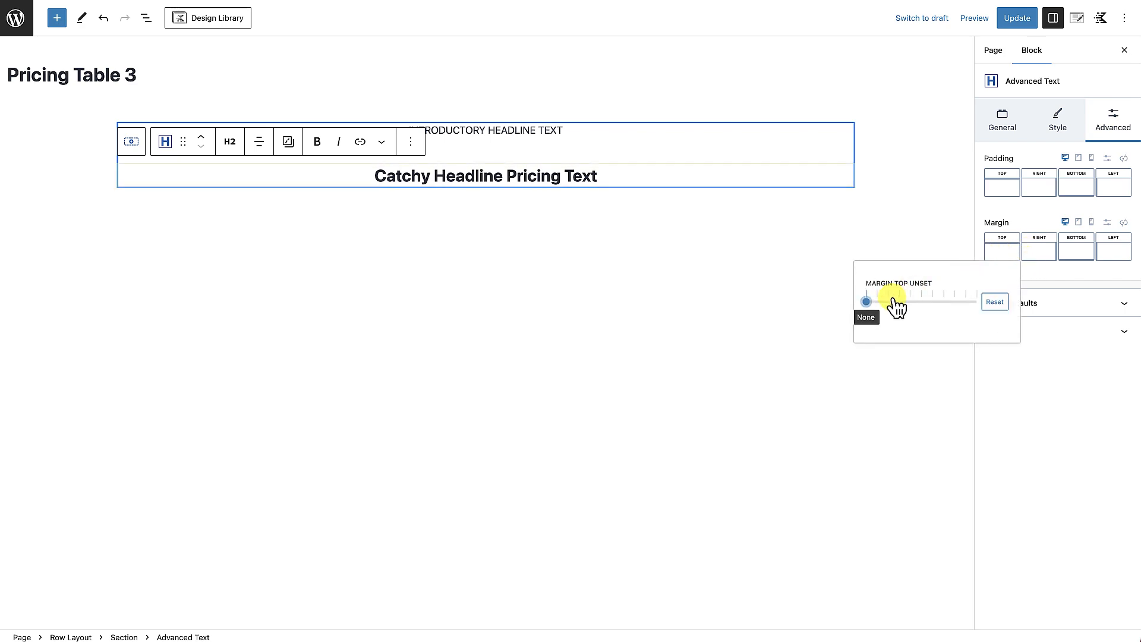
pyautogui.moveTo(868, 303)
pyautogui.mouseDown()
pyautogui.moveTo(909, 303)
pyautogui.moveTo(888, 309)
pyautogui.mouseUp()
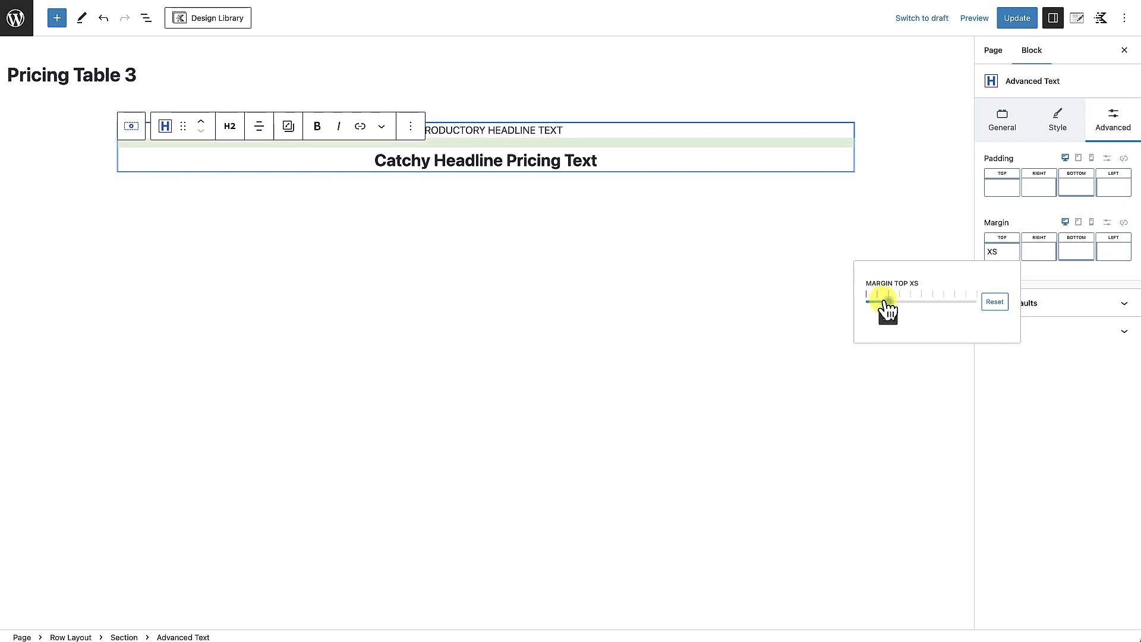
# Add an Advanced Text block below the "Catchy Headline Pricing Text" heading and centre its text.
pyautogui.click(612, 155)
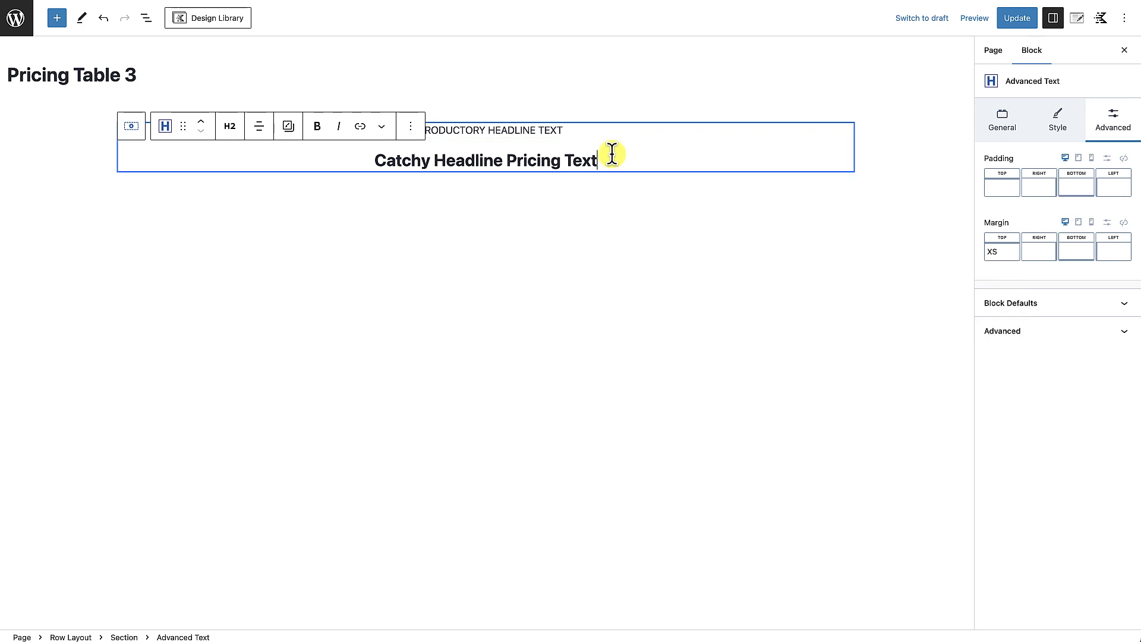
pyautogui.press('Return')
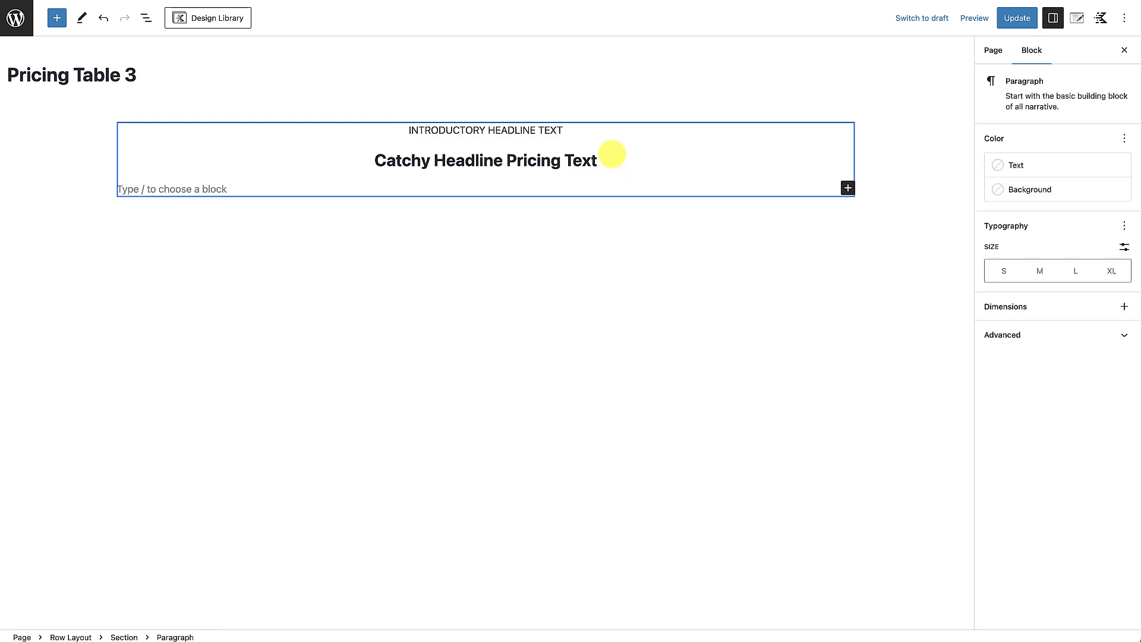
pyautogui.write('/')
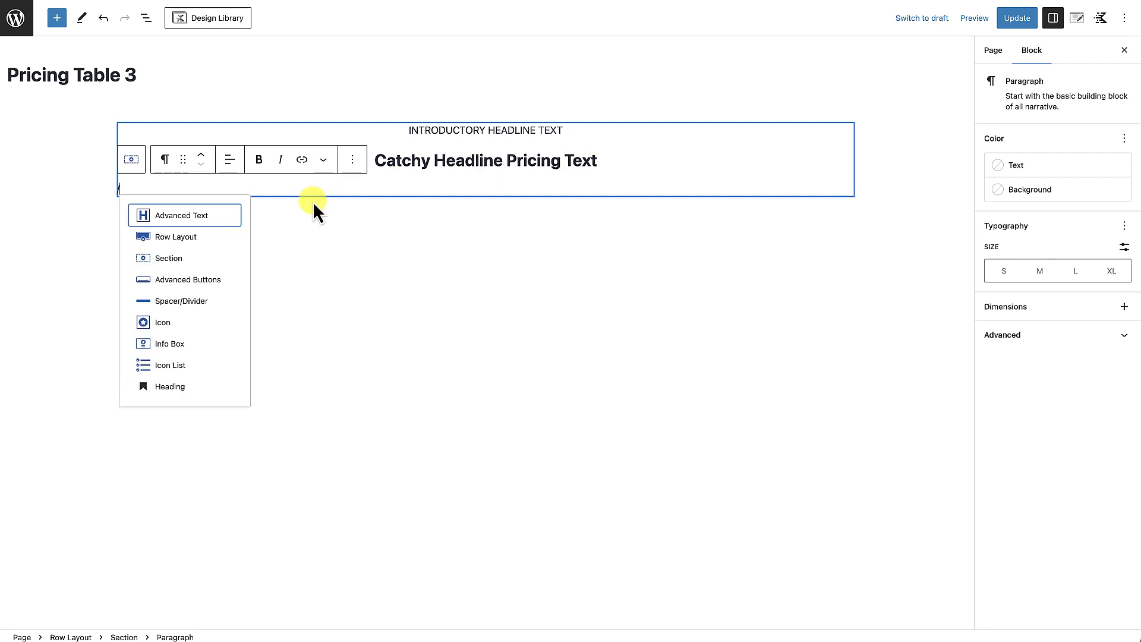
pyautogui.click(227, 220)
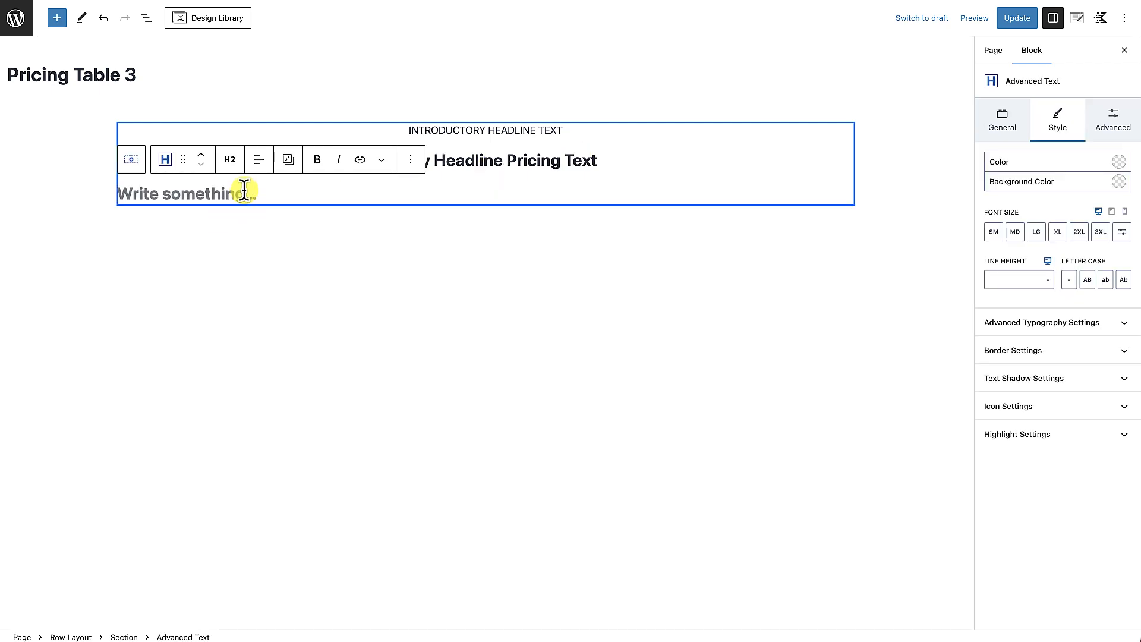
pyautogui.click(257, 165)
pyautogui.click(272, 220)
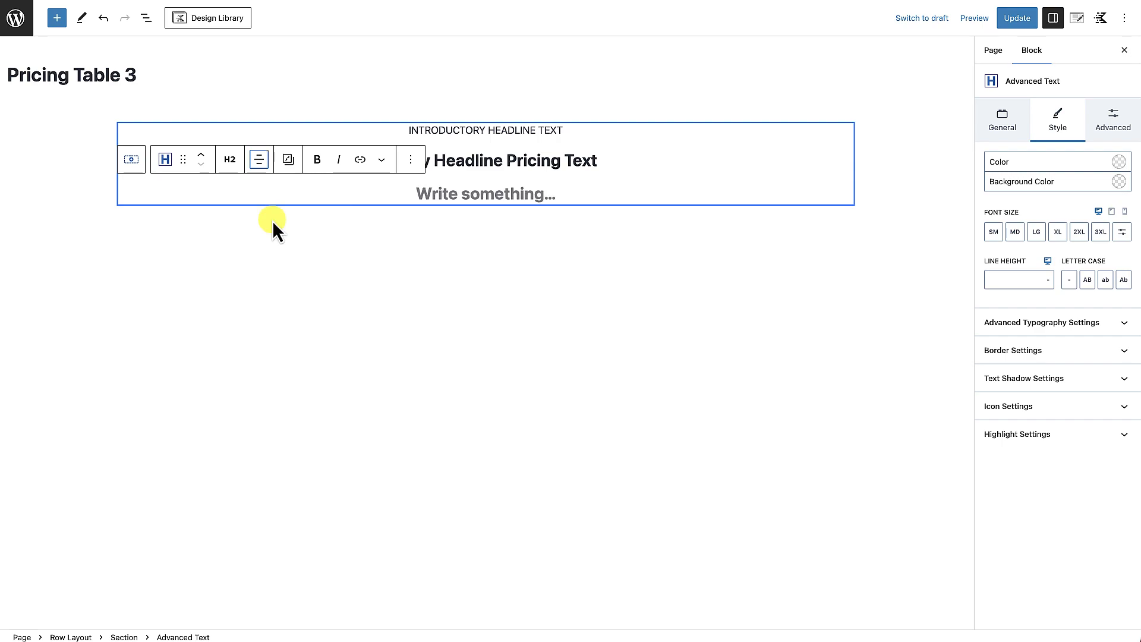
# Set the new block's HTML tag to paragraph and fill it with the filler sentence beginning "It is a long established fact that a reader", entered twice.
pyautogui.click(236, 165)
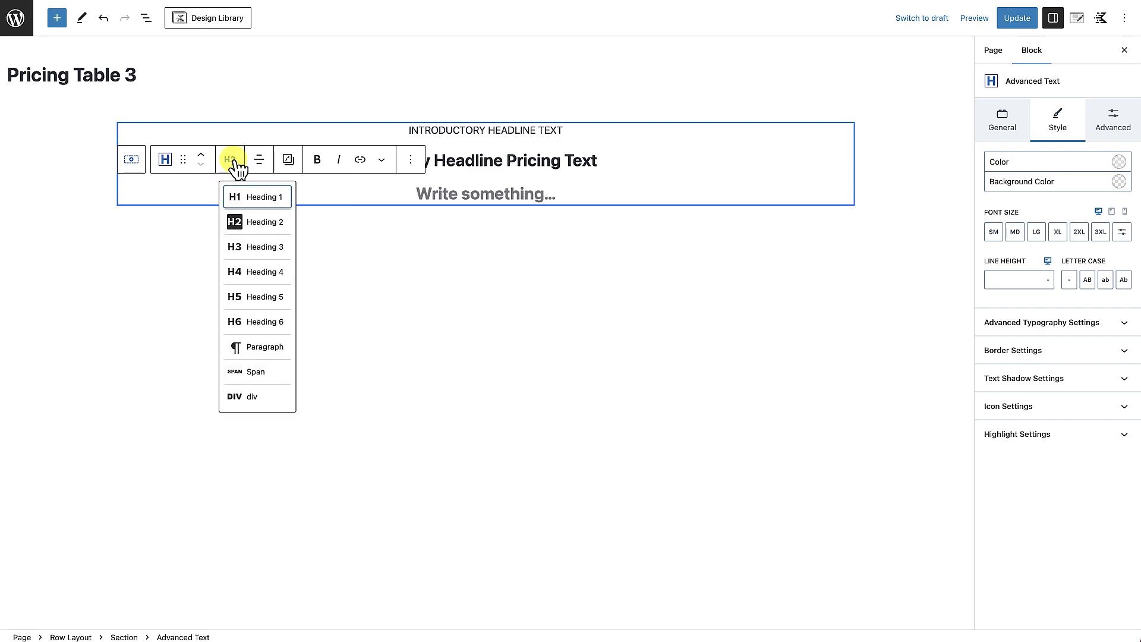
pyautogui.click(239, 344)
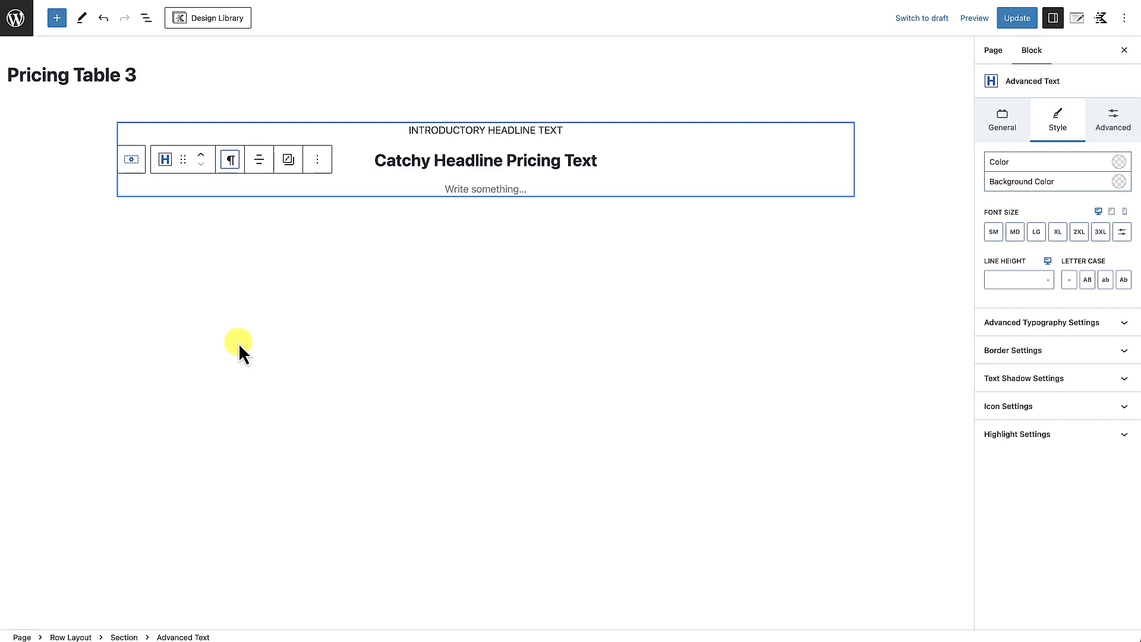
pyautogui.click(526, 188)
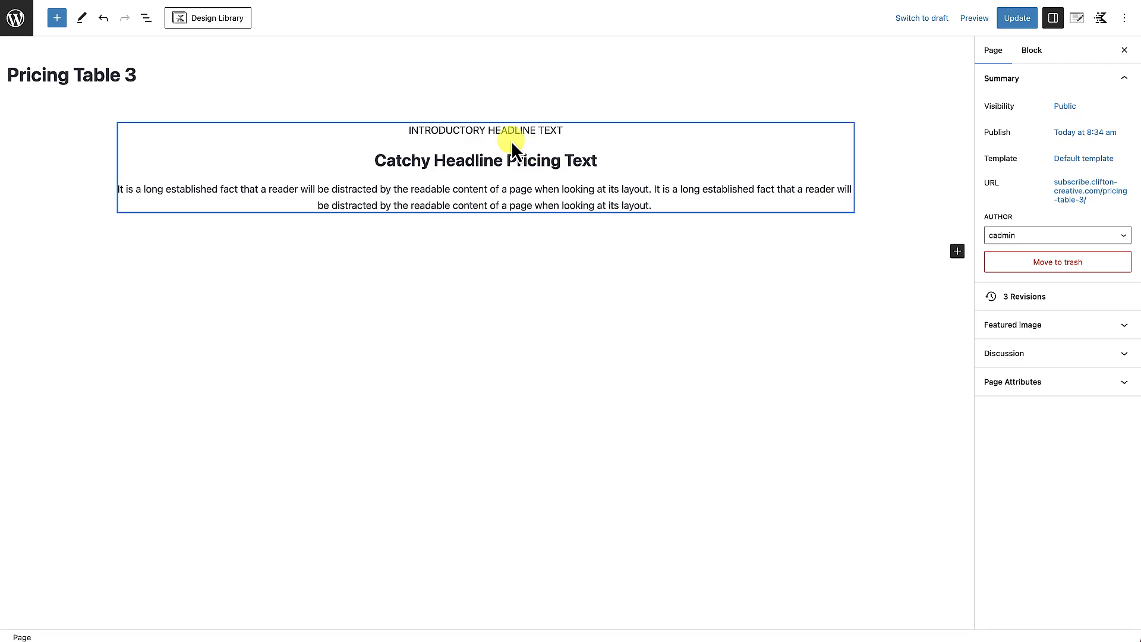
# Insert a Section block before the introductory headline text.
pyautogui.click(510, 135)
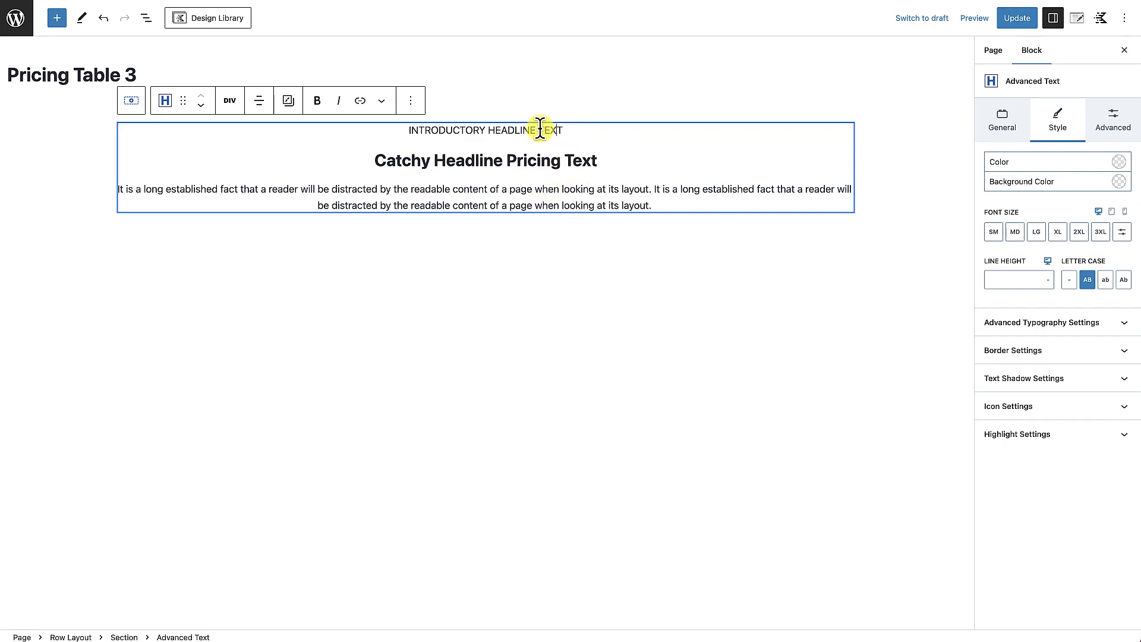
pyautogui.click(562, 129)
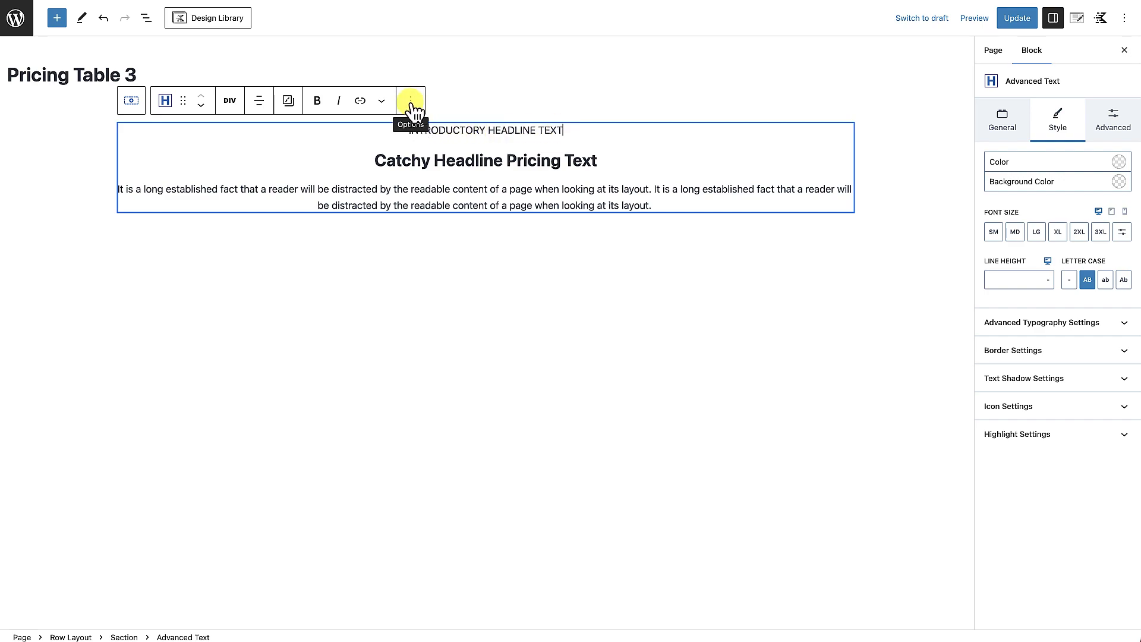
pyautogui.click(416, 106)
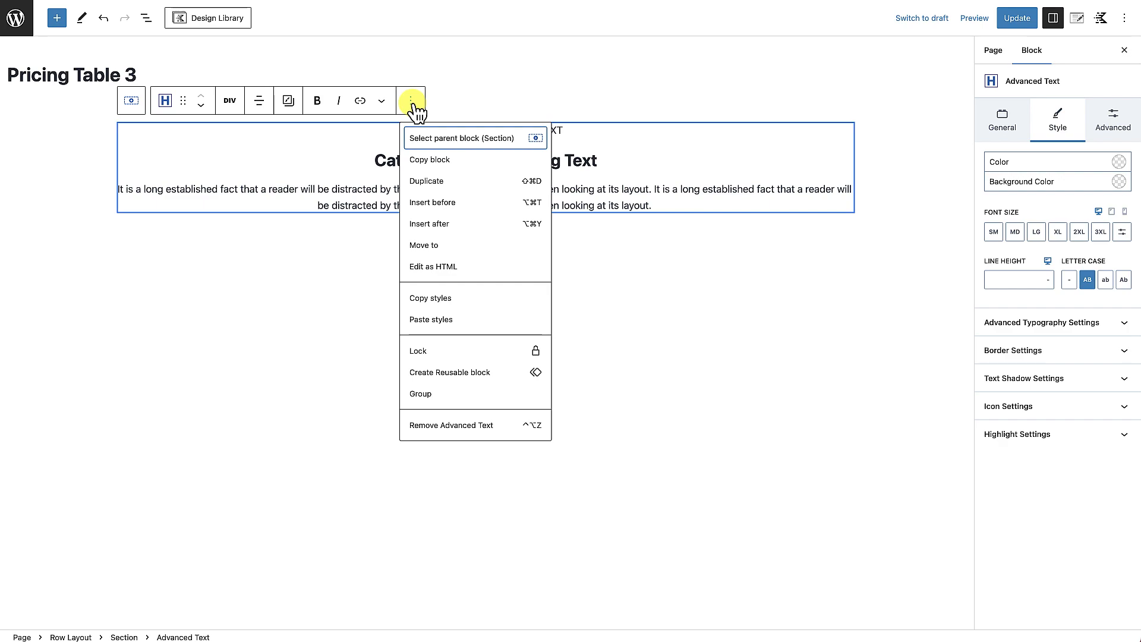
pyautogui.click(437, 203)
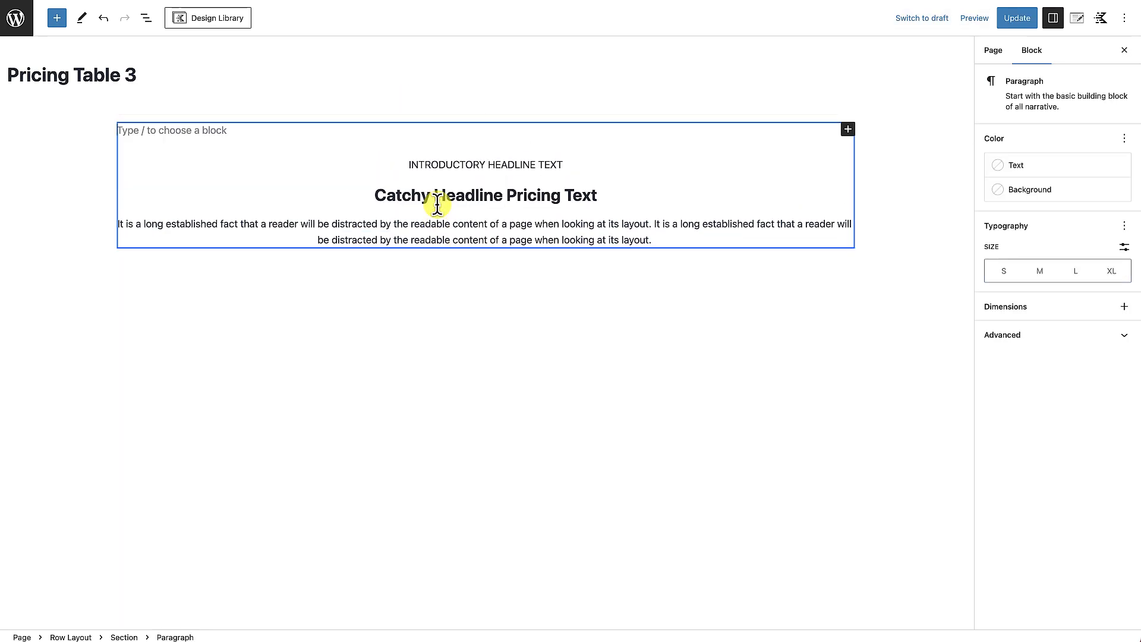
pyautogui.write('/section')
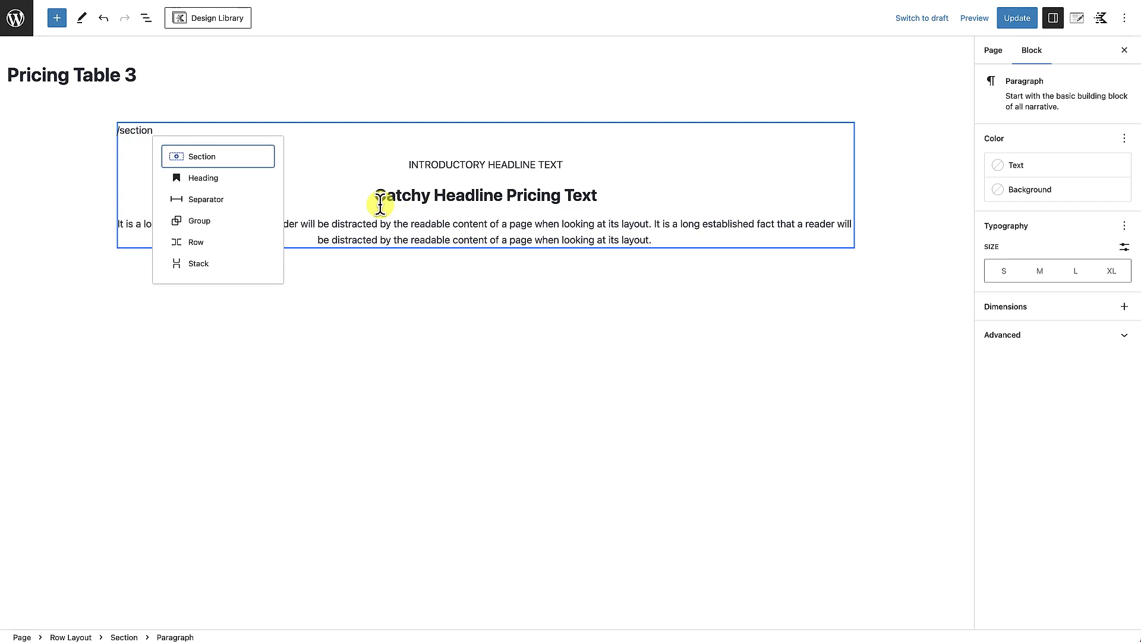
pyautogui.click(202, 157)
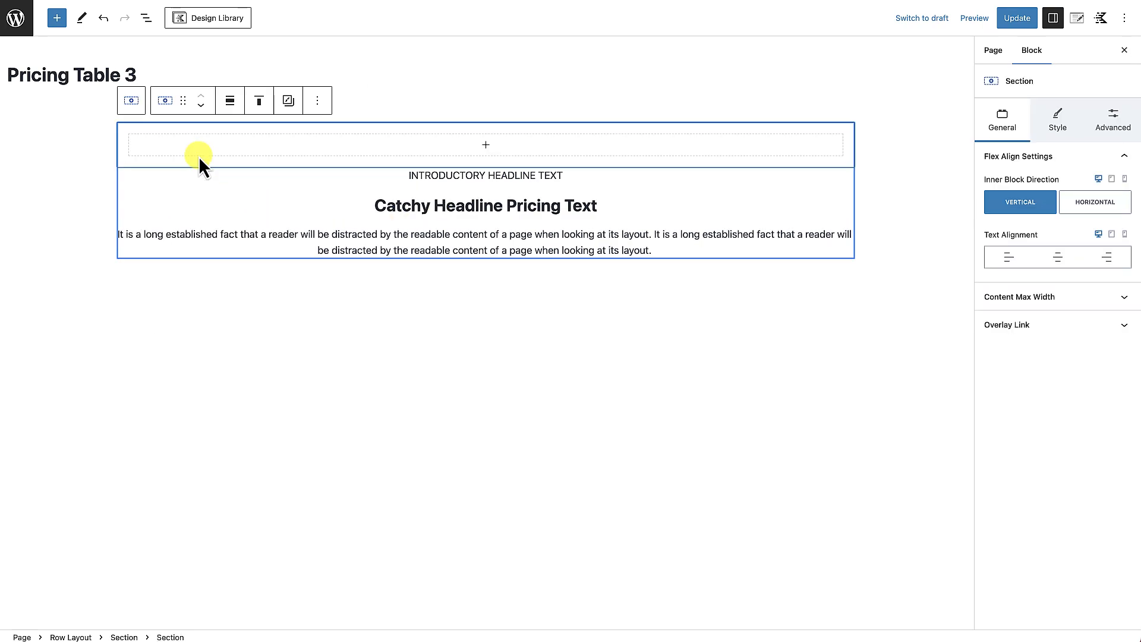
# Move the introductory line, the catchy headline and the filler paragraph together into the new inner section.
pyautogui.click(496, 177)
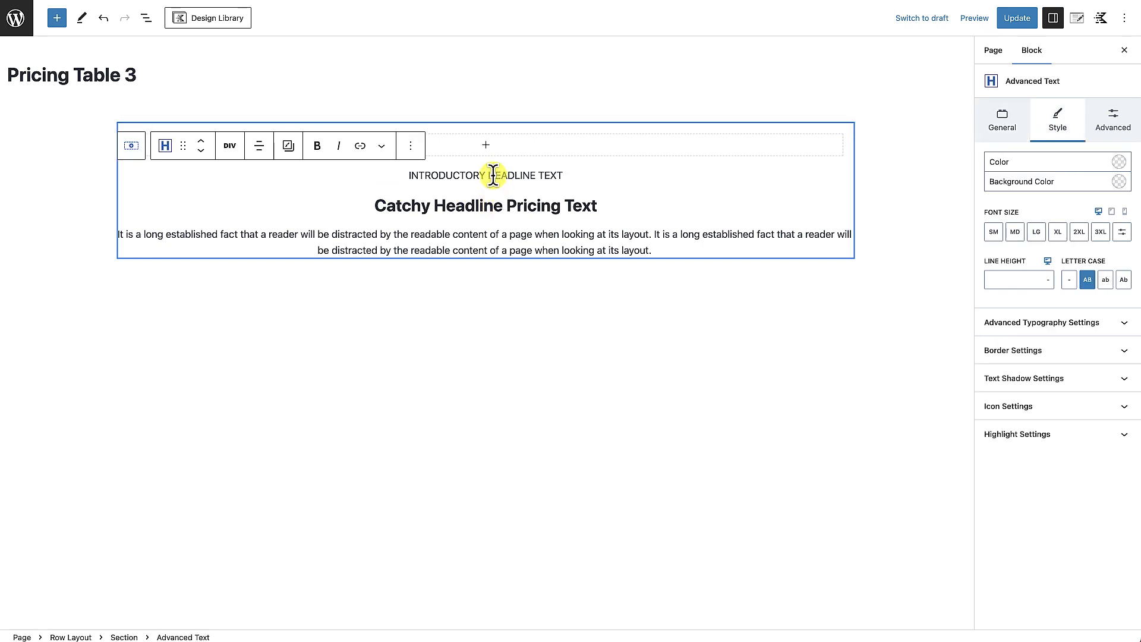
pyautogui.moveTo(493, 175); pyautogui.dragTo(517, 250)
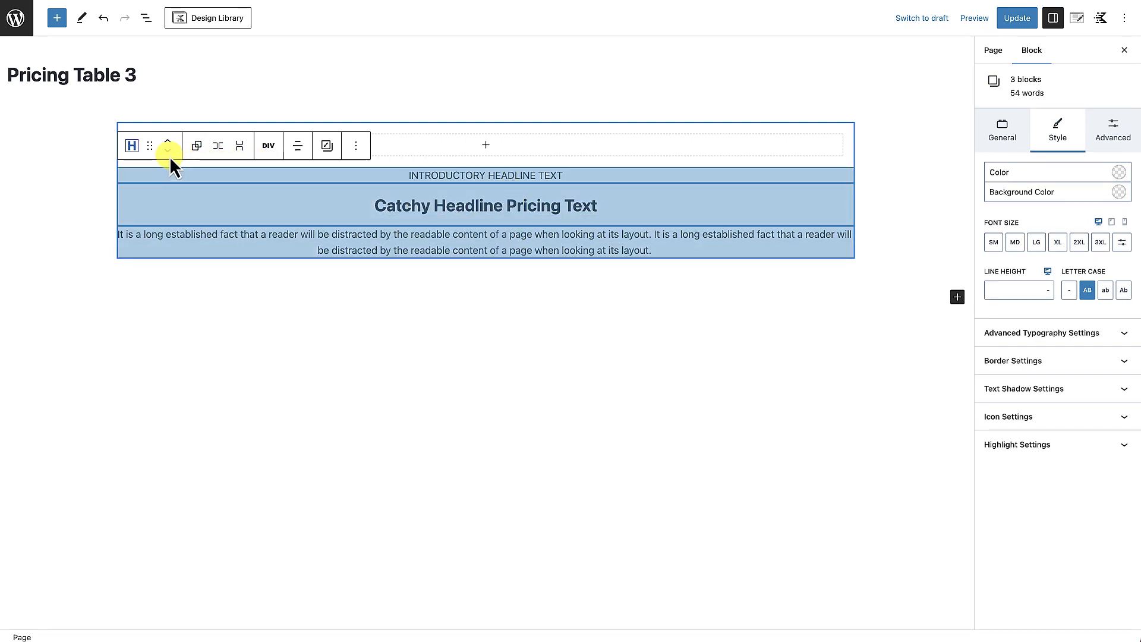
pyautogui.moveTo(151, 153); pyautogui.dragTo(312, 144)
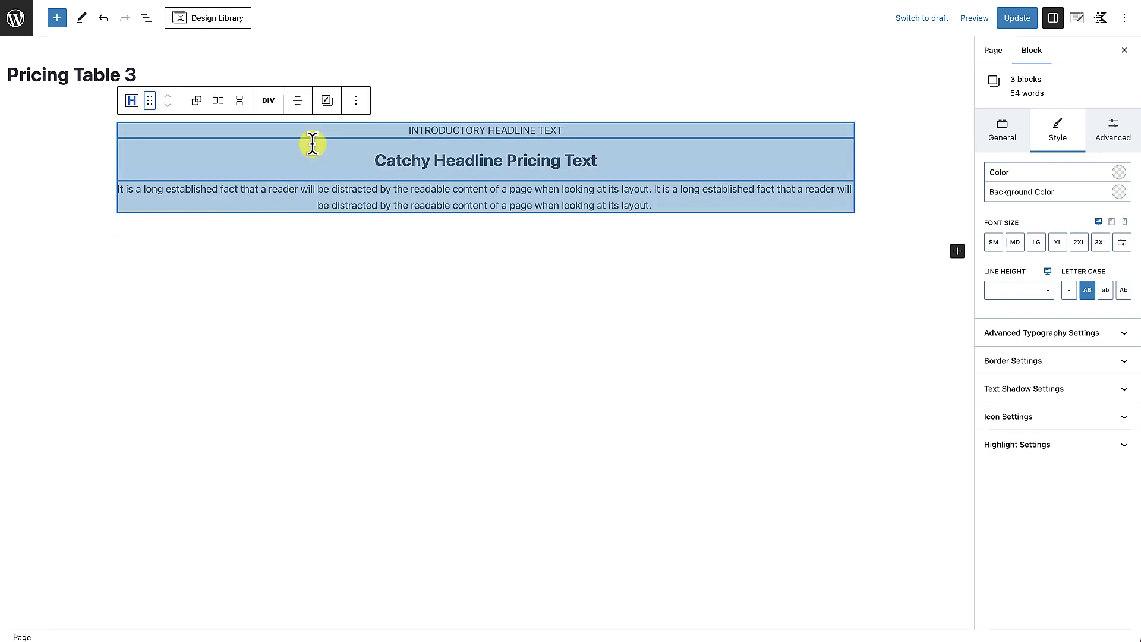
pyautogui.click(323, 265)
# Set the content max width of the inner section holding the headline texts to 700 px.
pyautogui.click(146, 19)
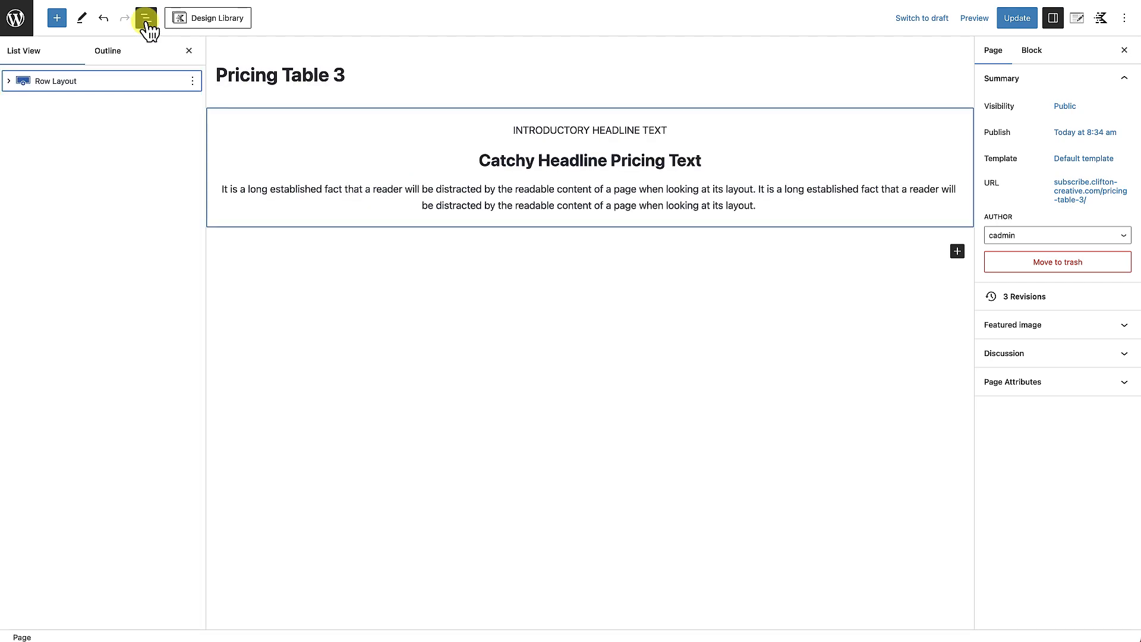
pyautogui.click(9, 82)
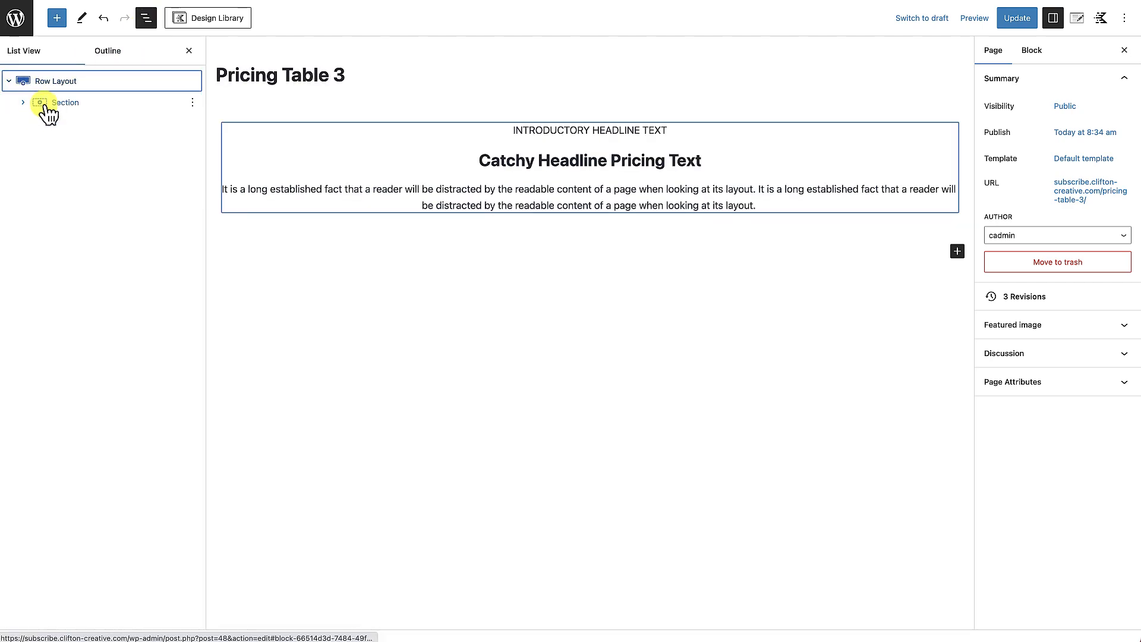
pyautogui.click(24, 103)
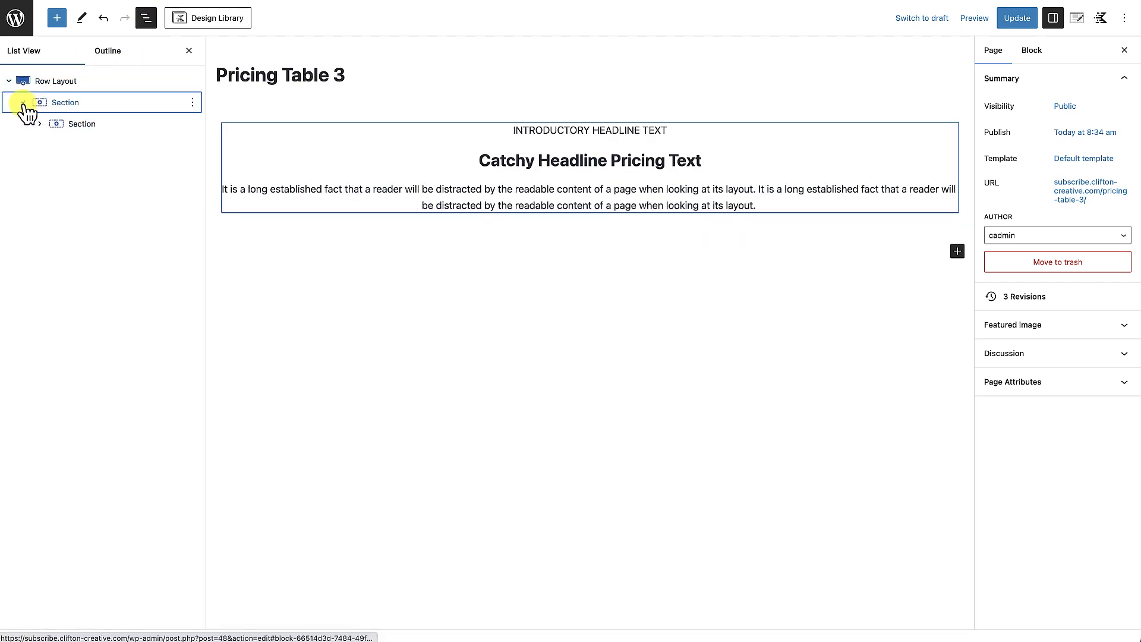
pyautogui.click(83, 125)
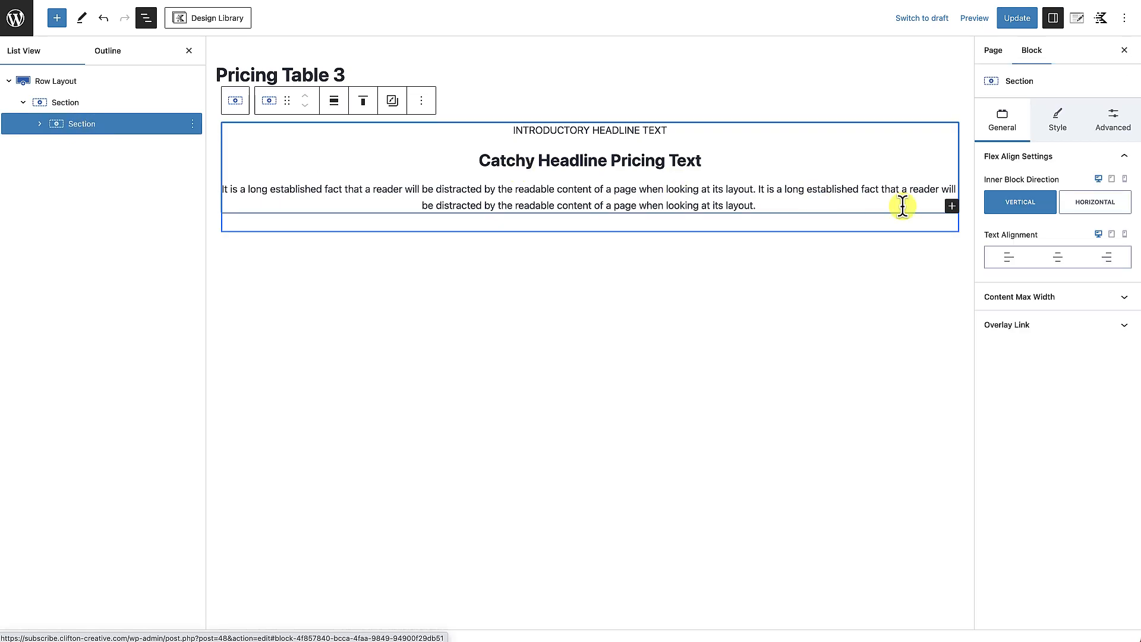
pyautogui.click(1021, 208)
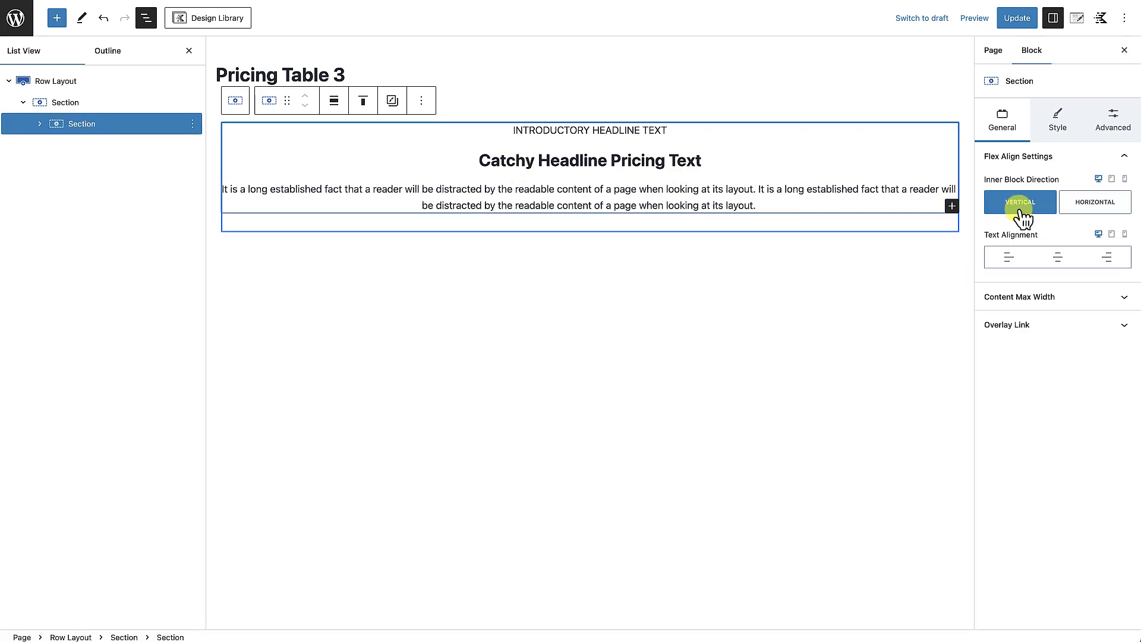
pyautogui.click(1024, 300)
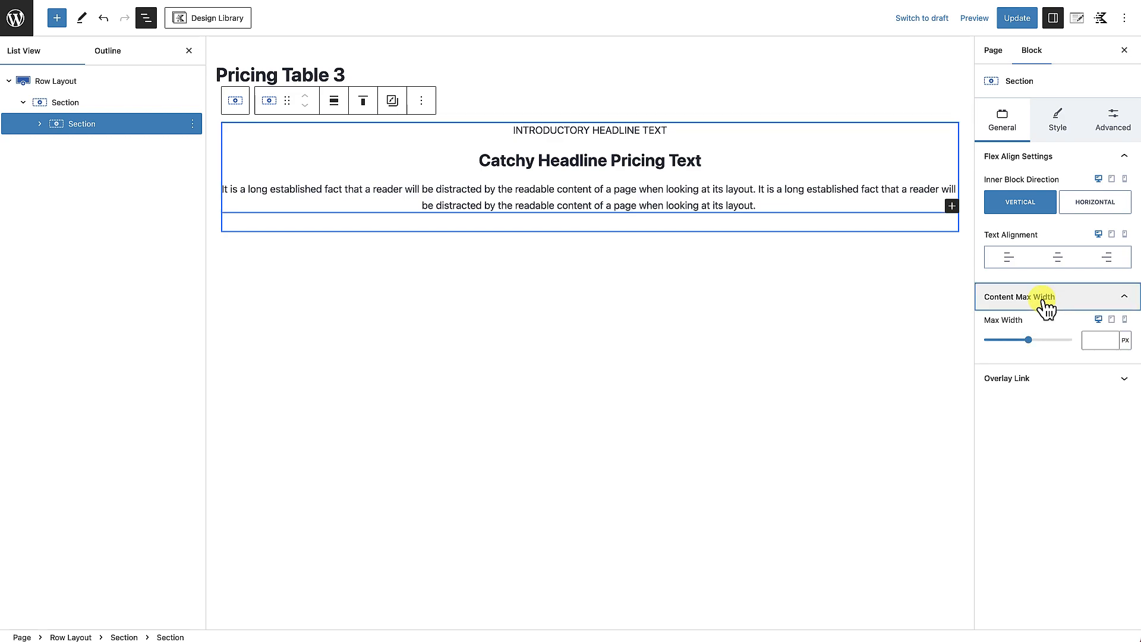
pyautogui.click(1090, 340)
pyautogui.write('700')
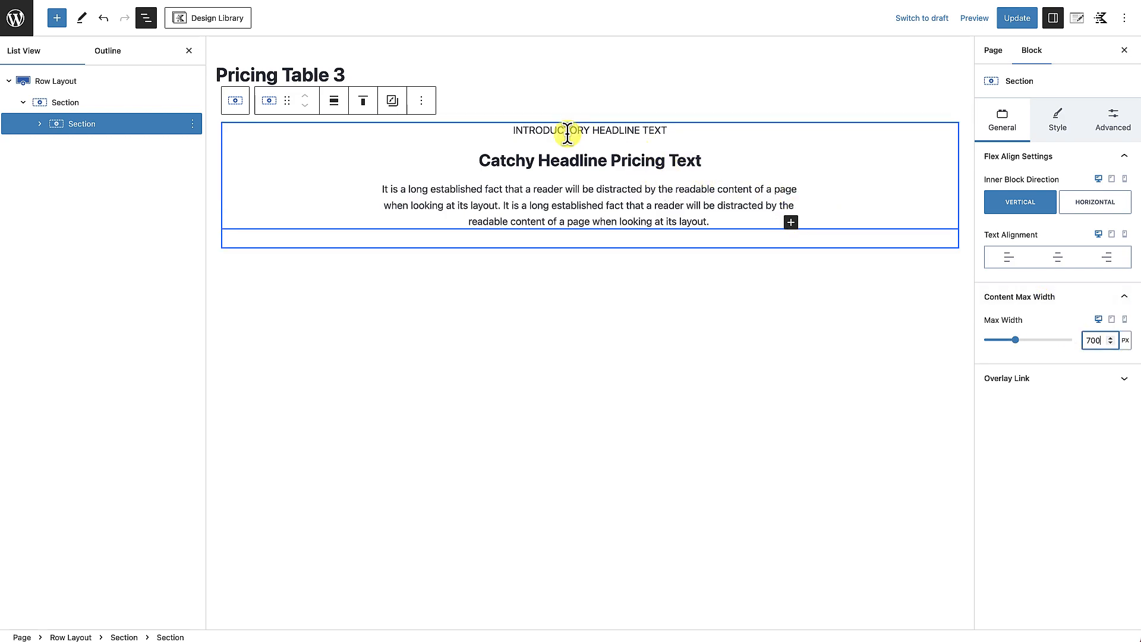
pyautogui.hotkey('ctrl', 'alt', 'o')
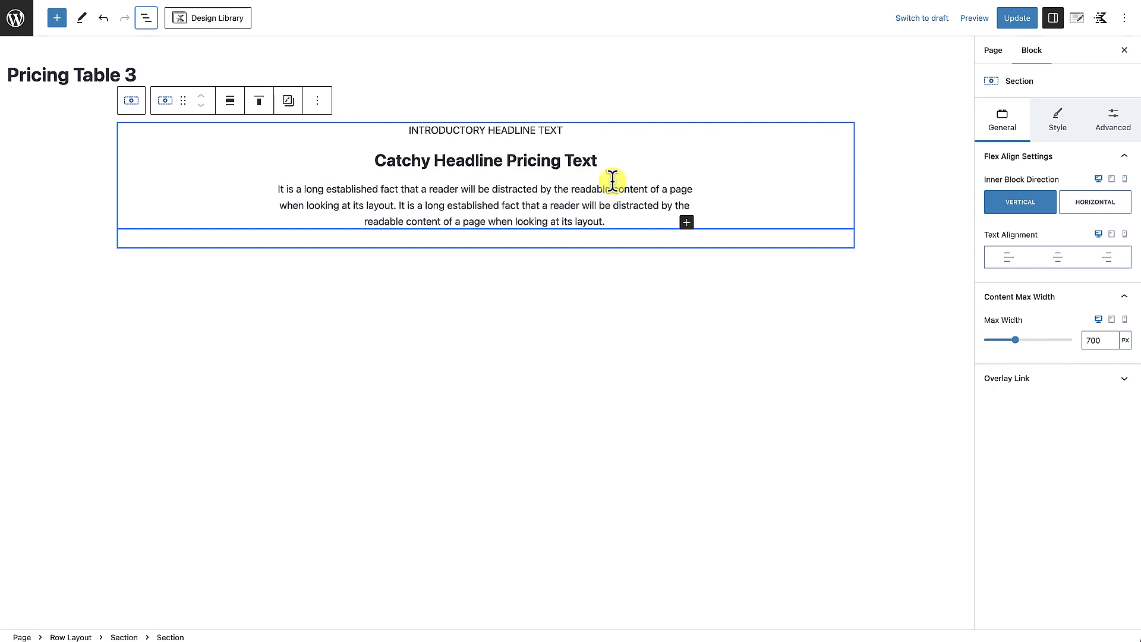
# Insert a Row Layout block with four equal columns directly after the inner headline section.
pyautogui.click(145, 17)
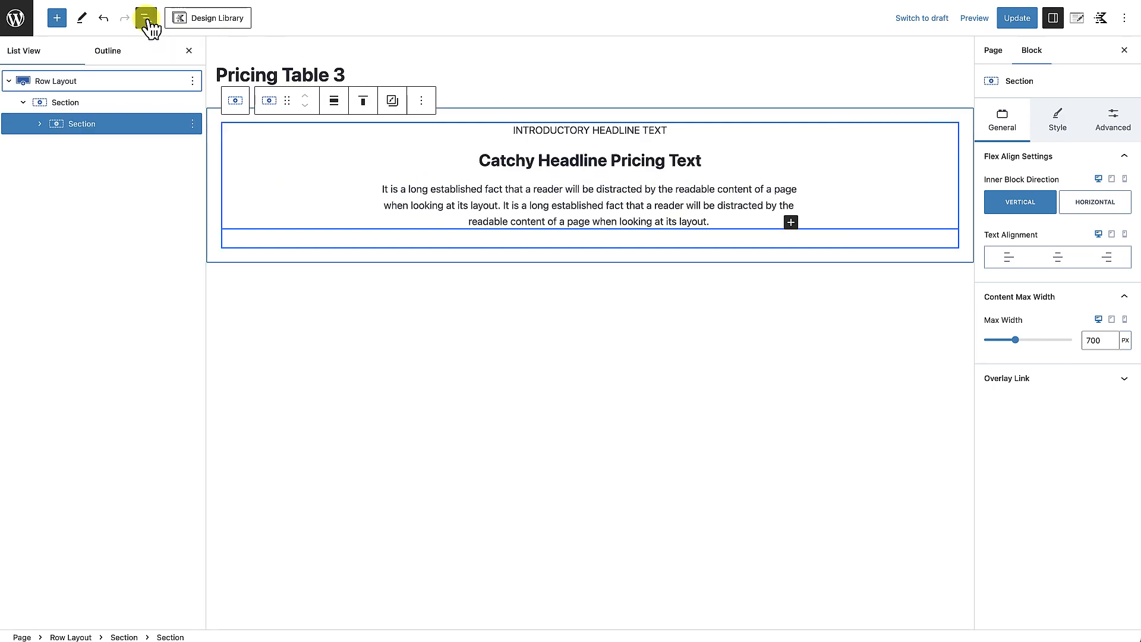
pyautogui.click(109, 132)
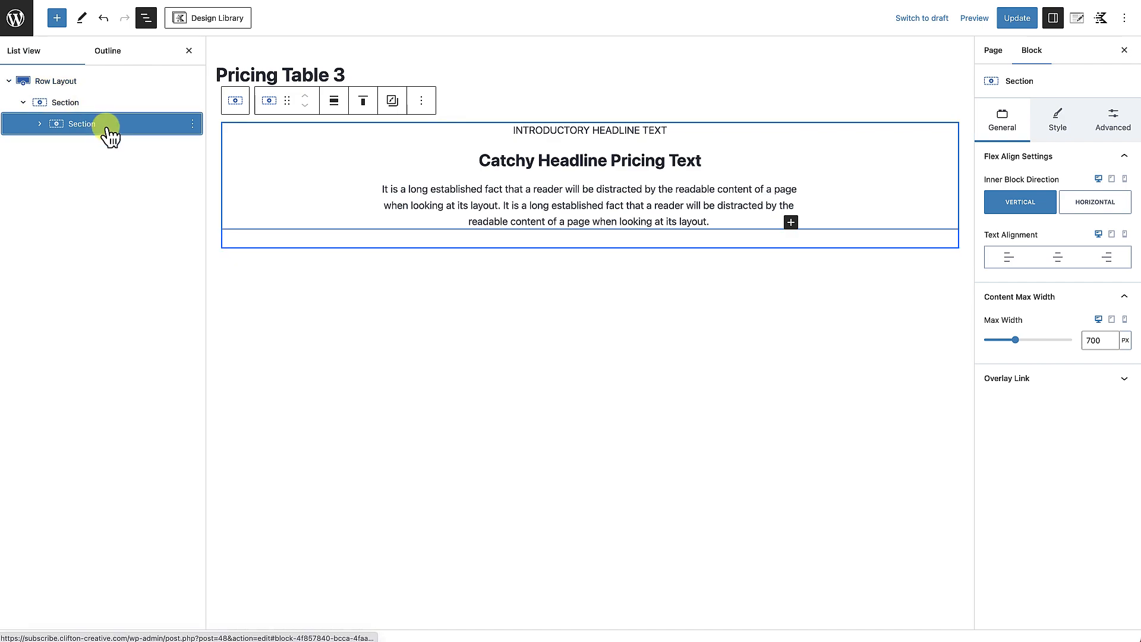
pyautogui.click(424, 105)
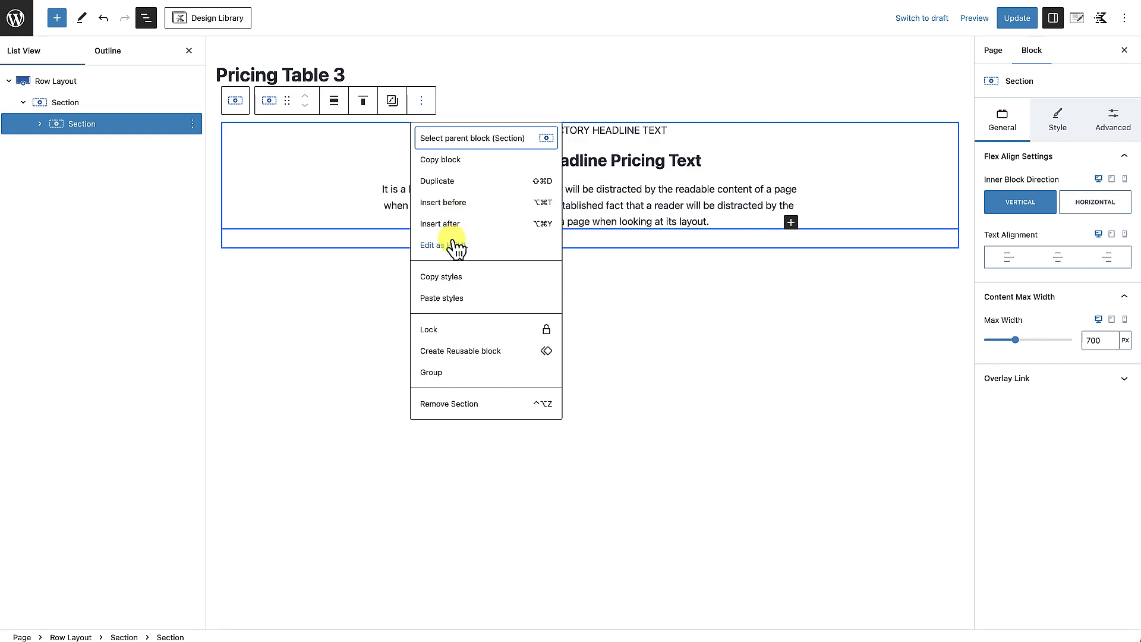
pyautogui.click(453, 224)
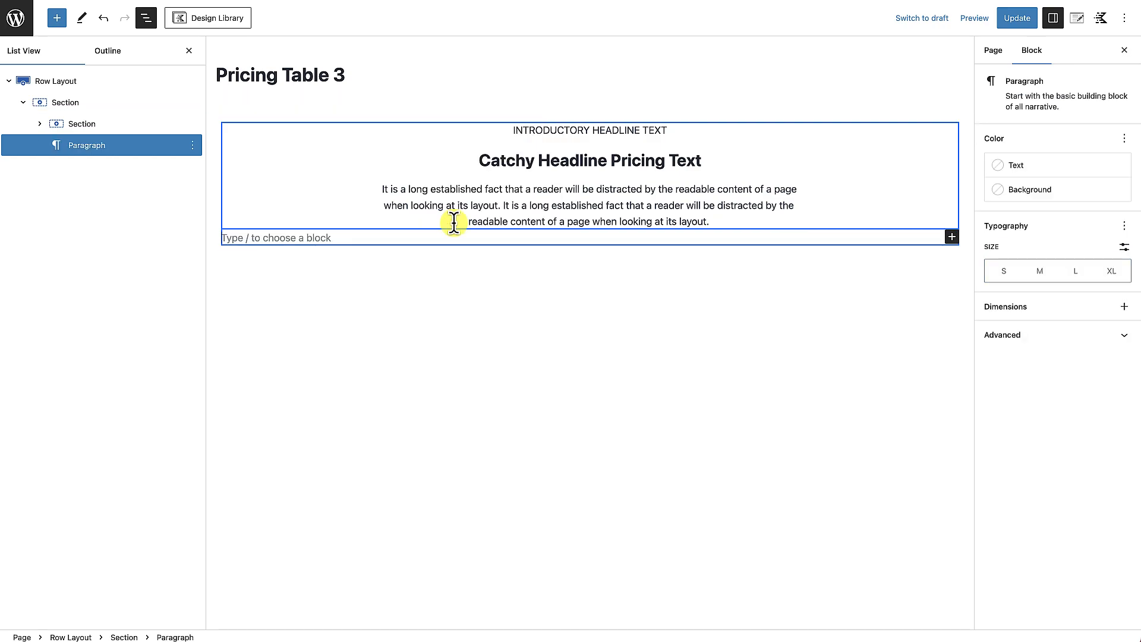
pyautogui.write('/')
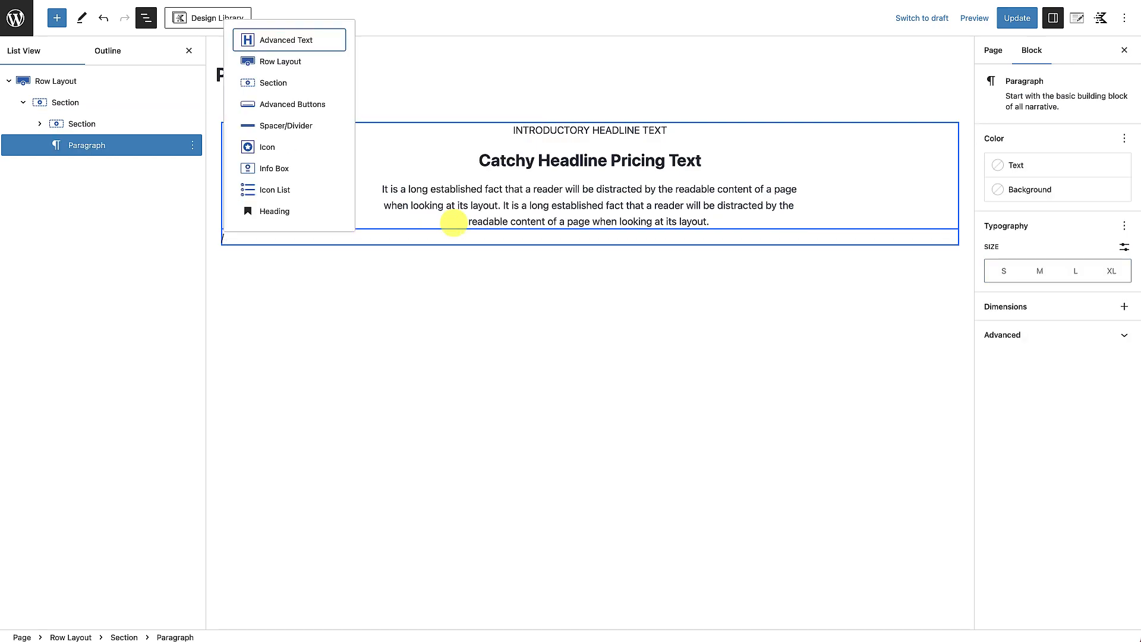
pyautogui.click(278, 61)
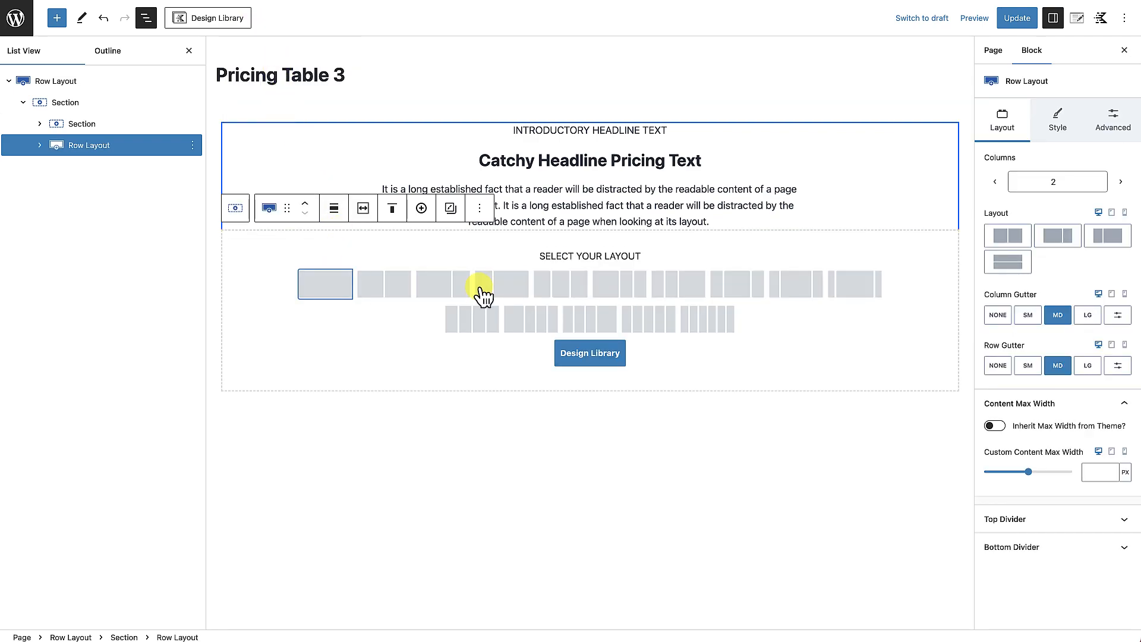
pyautogui.click(476, 324)
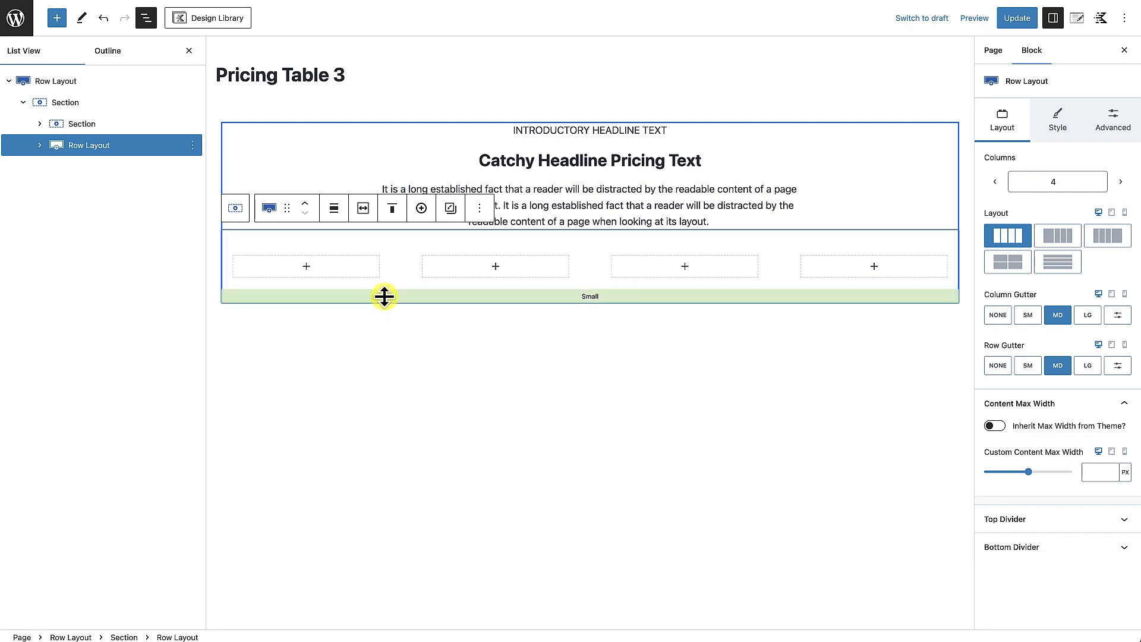
# Set the top margin of the four-column row layout to XL.
pyautogui.click(1119, 128)
pyautogui.click(1003, 251)
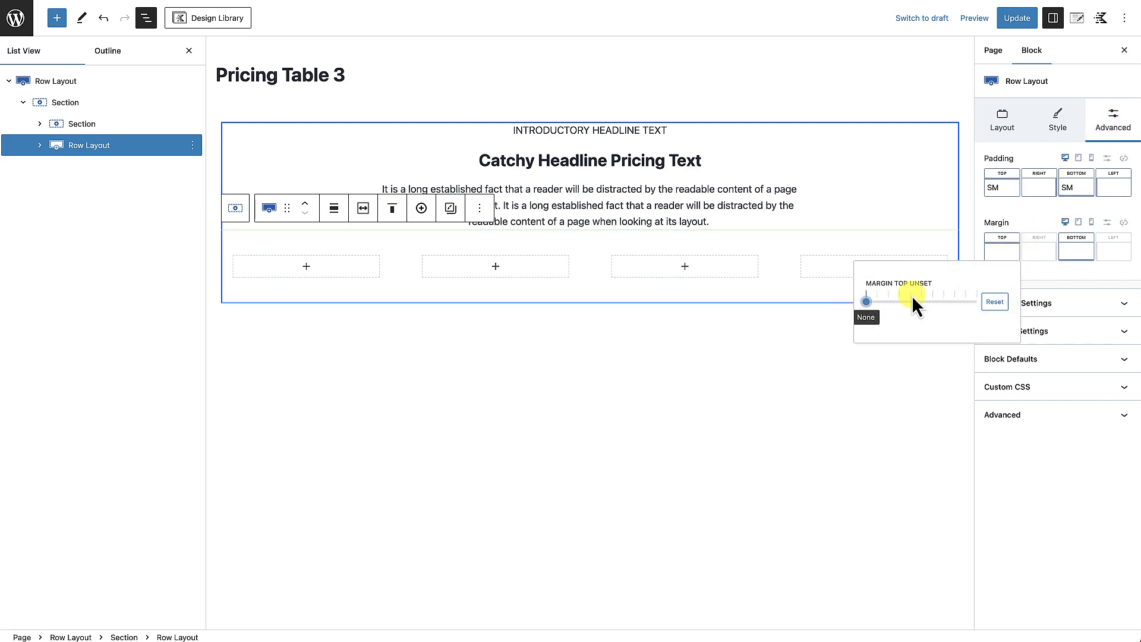
pyautogui.click(877, 302)
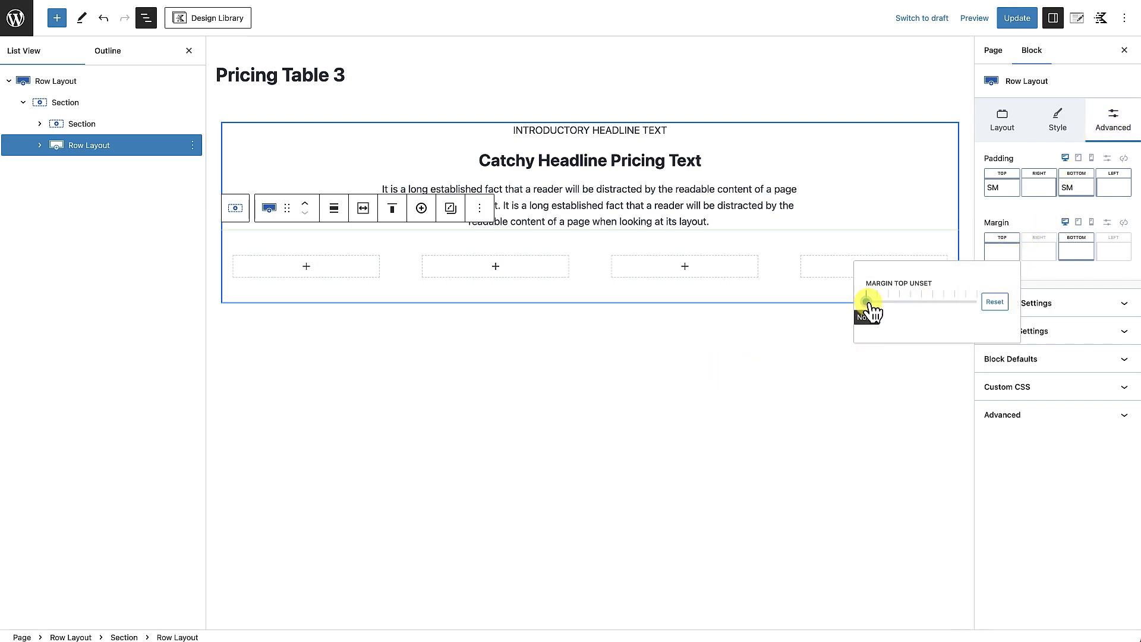
pyautogui.moveTo(878, 306); pyautogui.dragTo(938, 309)
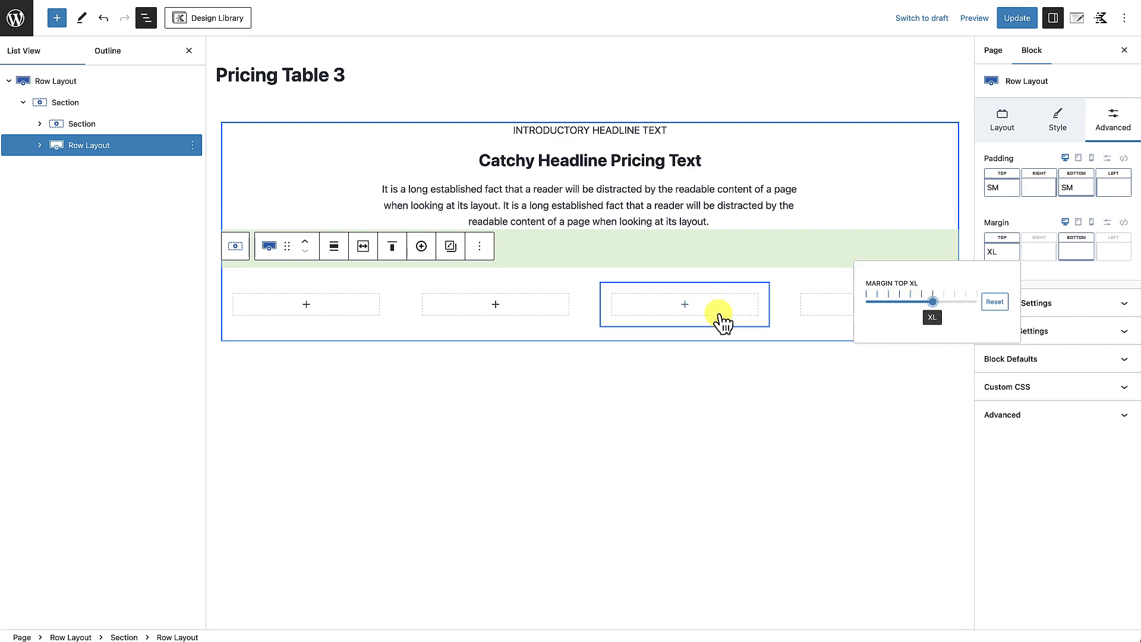
# Give the four-column row a linear gradient background with first colour stop 069CE3 and an angle of about 353°.
pyautogui.click(710, 334)
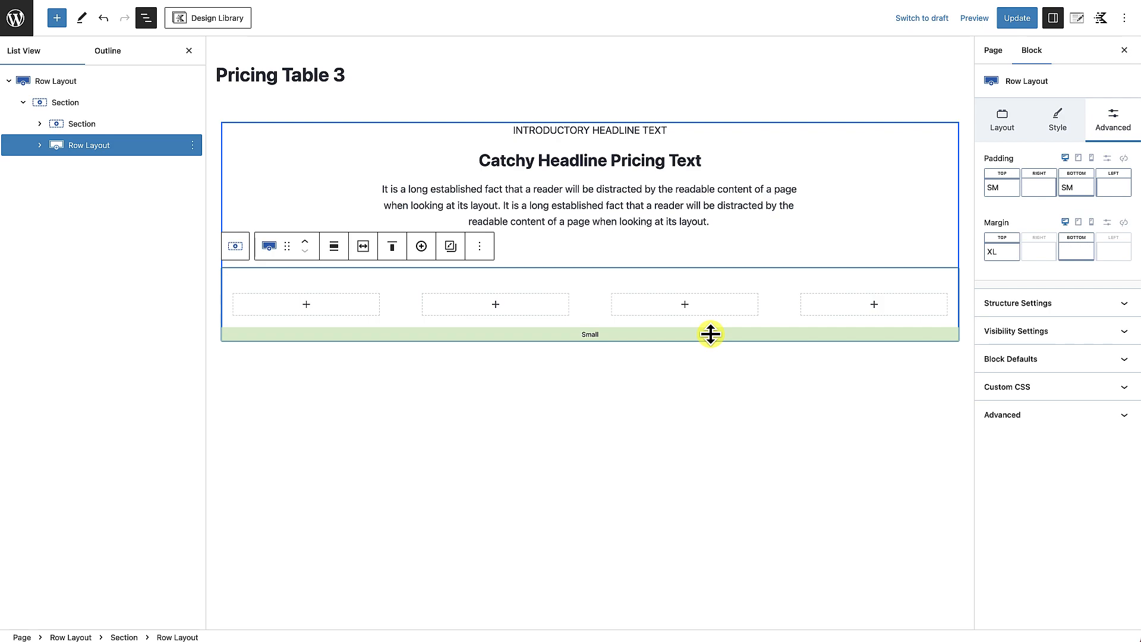
pyautogui.click(1058, 127)
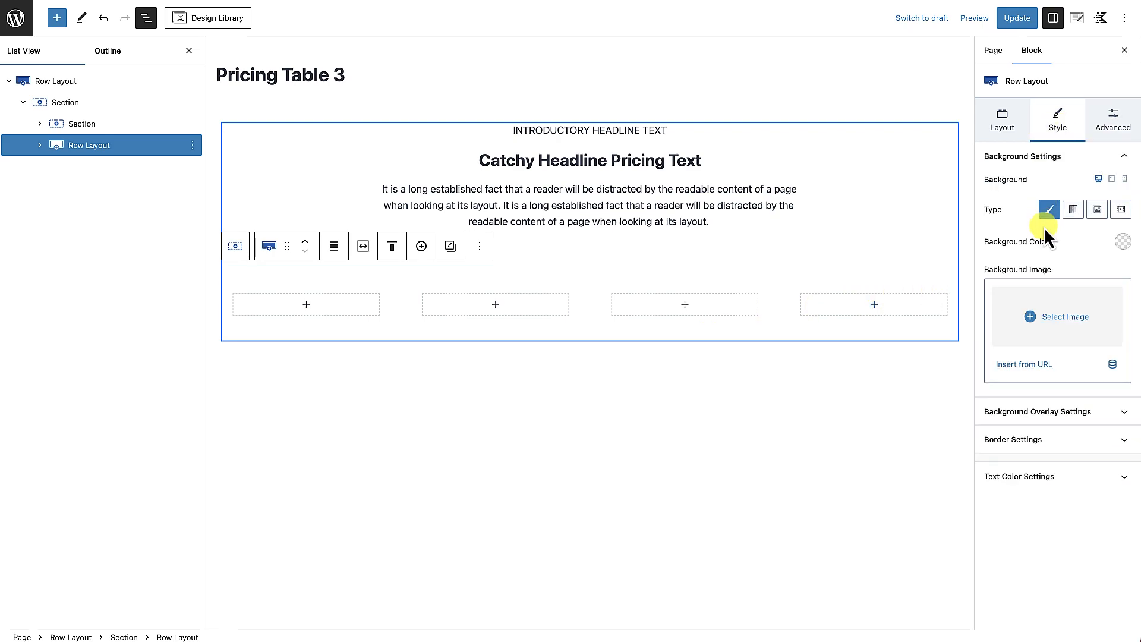
pyautogui.click(1073, 211)
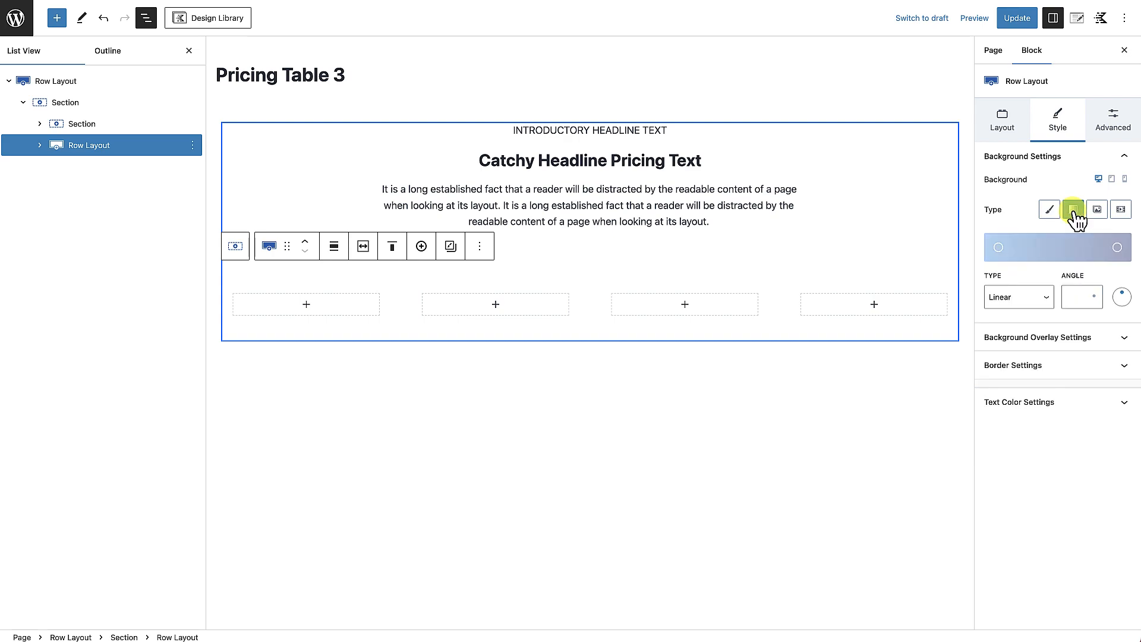
pyautogui.click(999, 249)
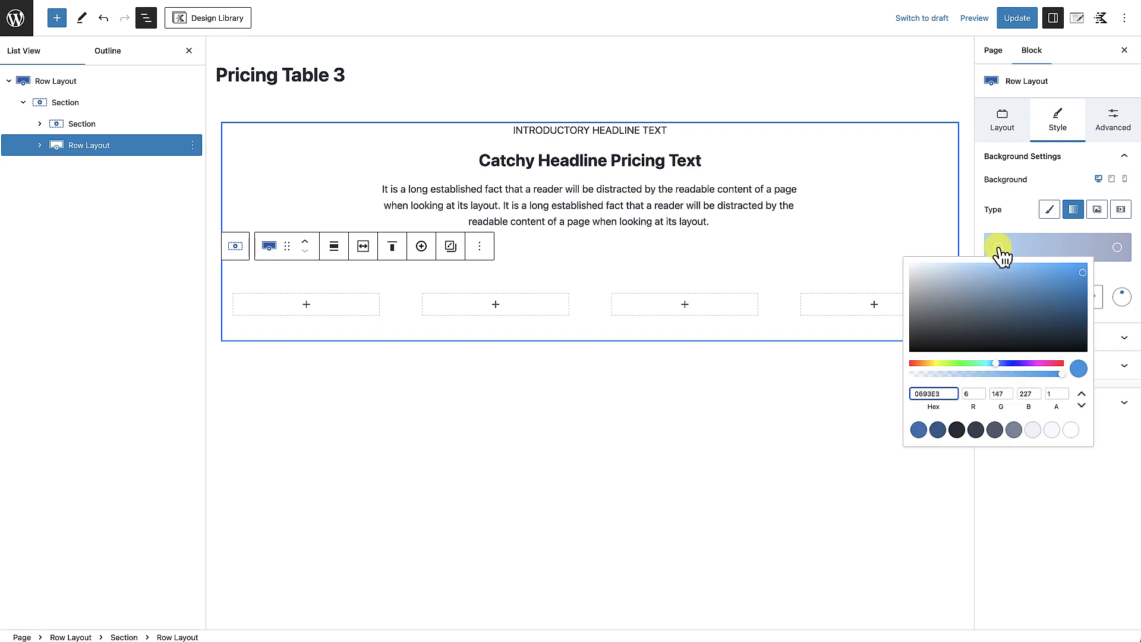
pyautogui.click(1008, 364)
pyautogui.moveTo(1008, 366); pyautogui.dragTo(1003, 366)
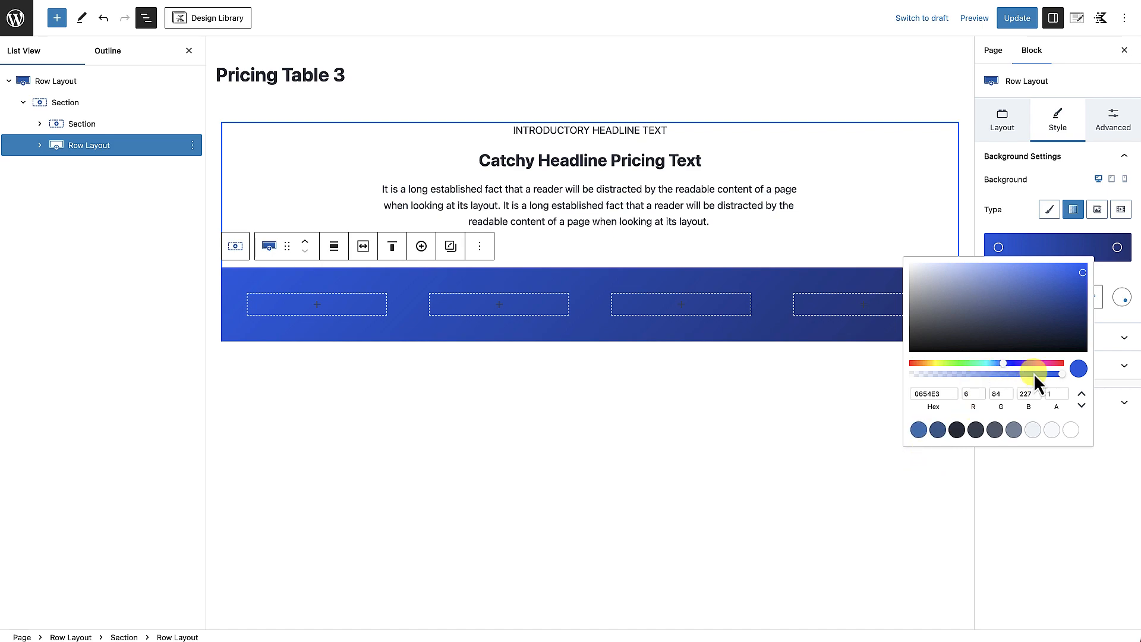
pyautogui.moveTo(1007, 363); pyautogui.dragTo(991, 362)
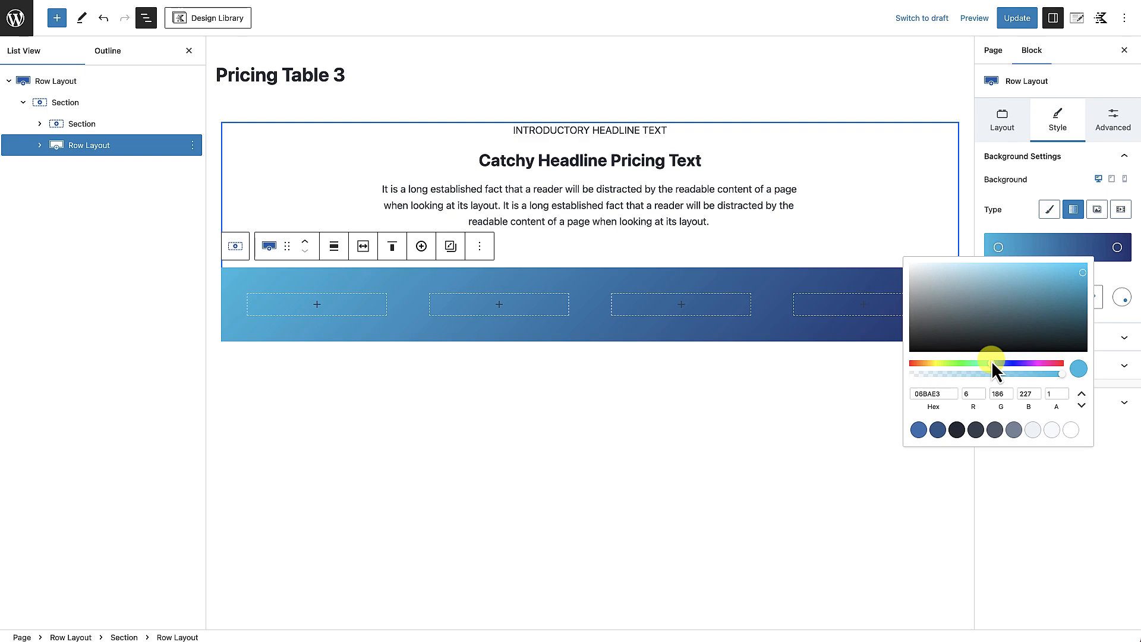
pyautogui.moveTo(991, 363); pyautogui.dragTo(995, 362)
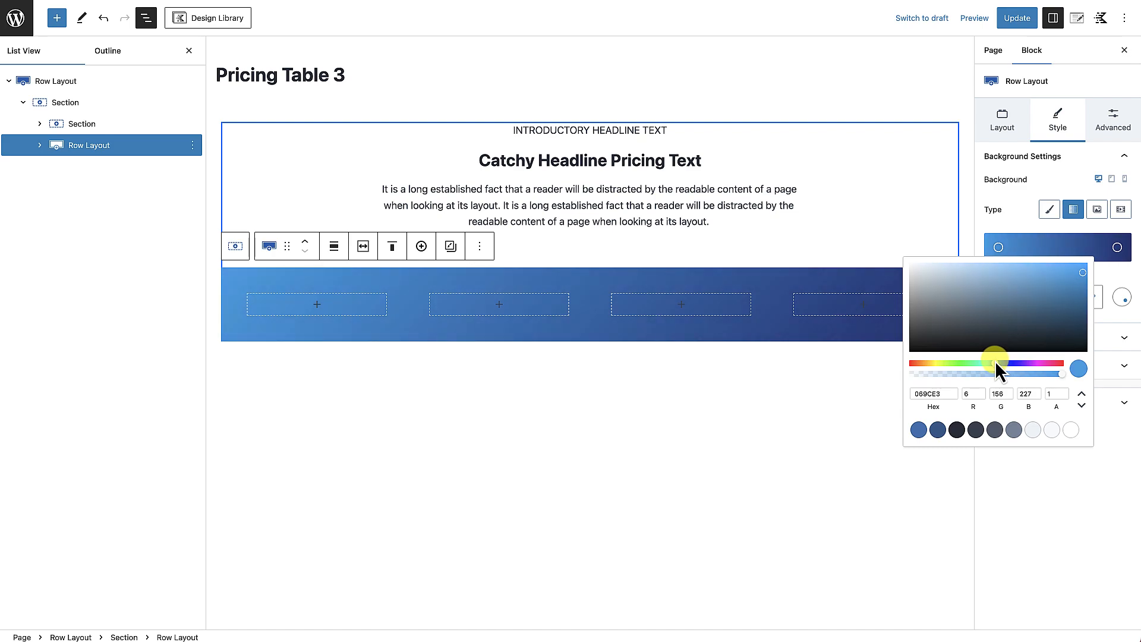
pyautogui.click(1131, 273)
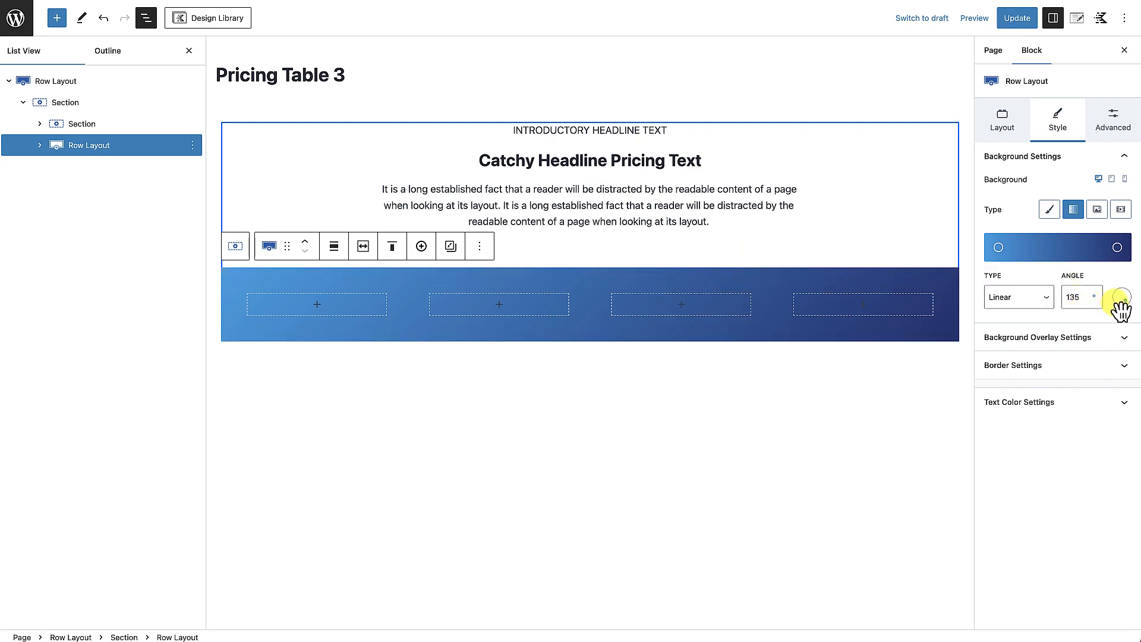
pyautogui.moveTo(1128, 306); pyautogui.dragTo(1124, 290)
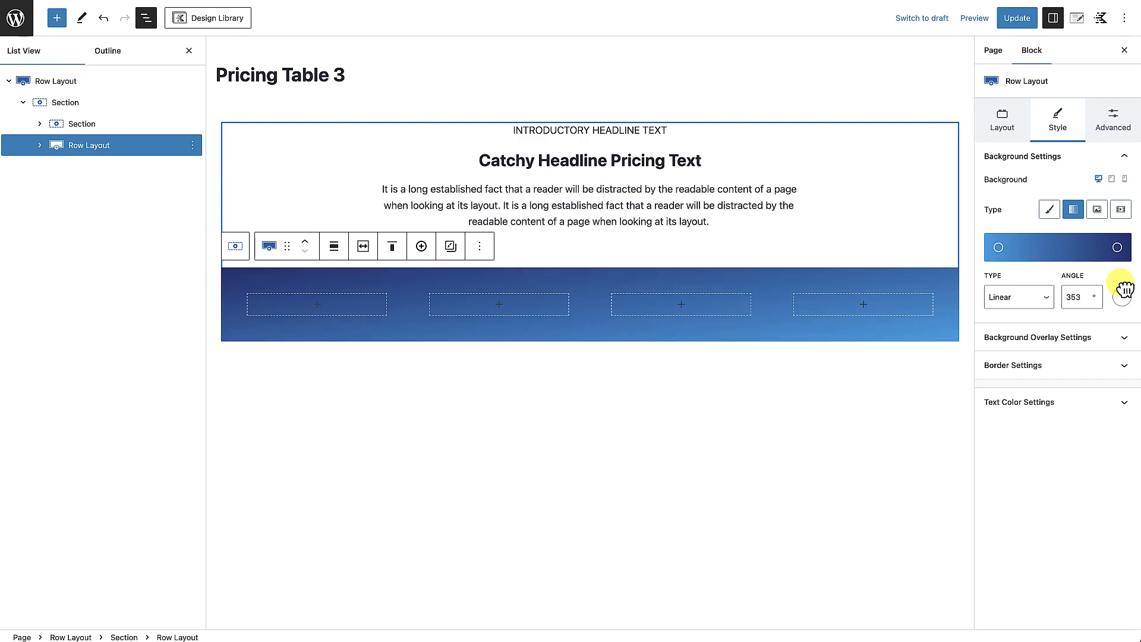
pyautogui.click(749, 461)
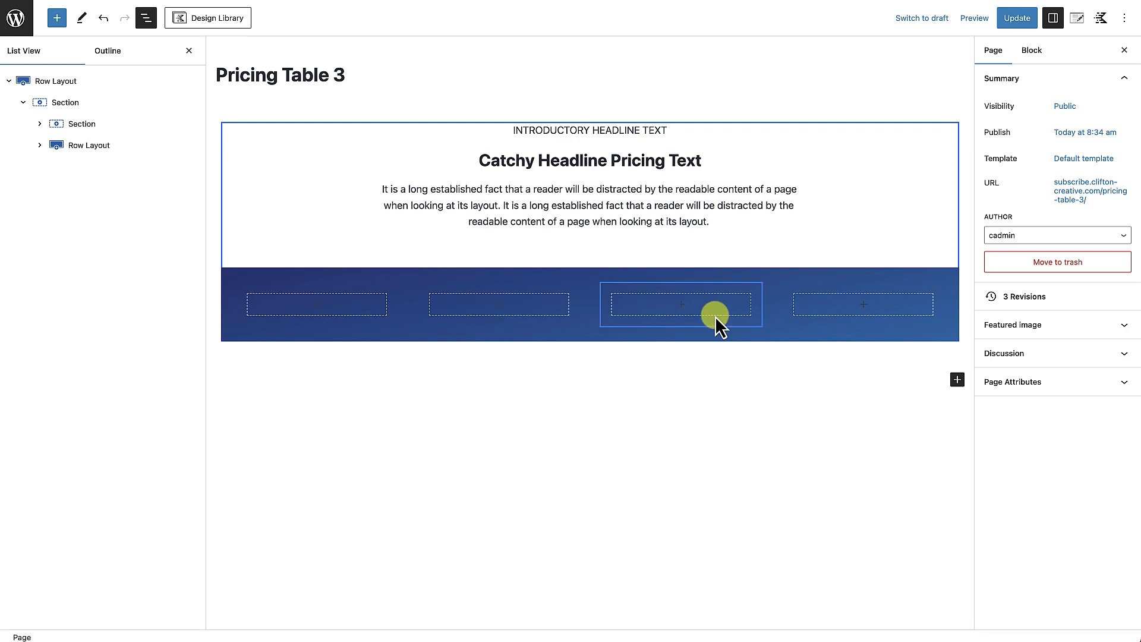
# Add a white Advanced Text heading reading "Starter" to the second column of the gradient row.
pyautogui.click(500, 306)
pyautogui.click(435, 396)
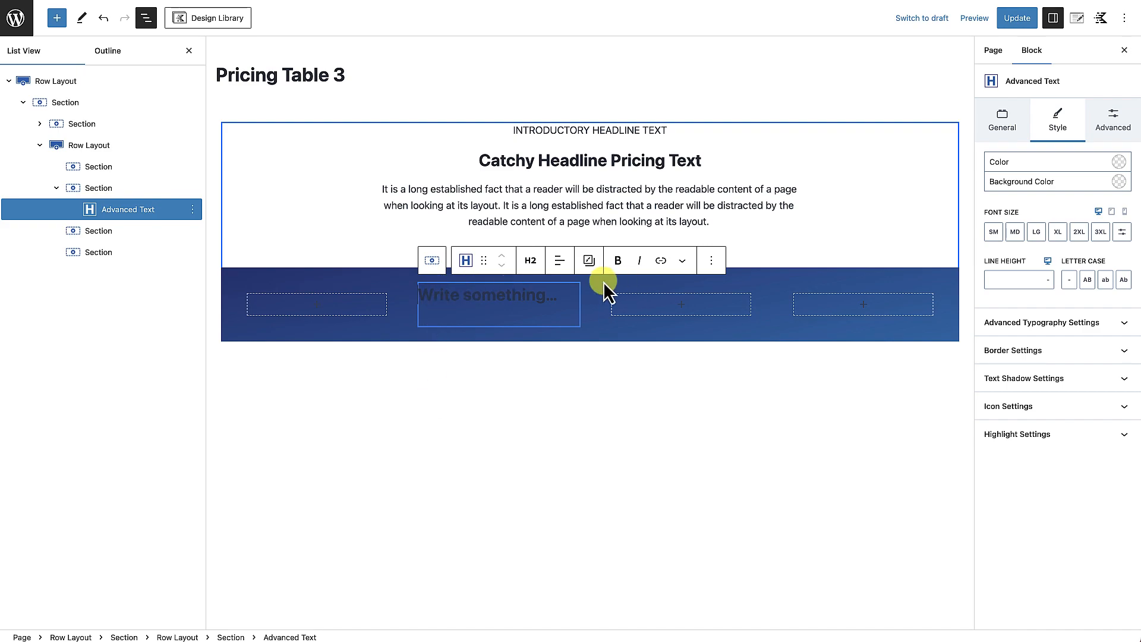
pyautogui.click(1119, 161)
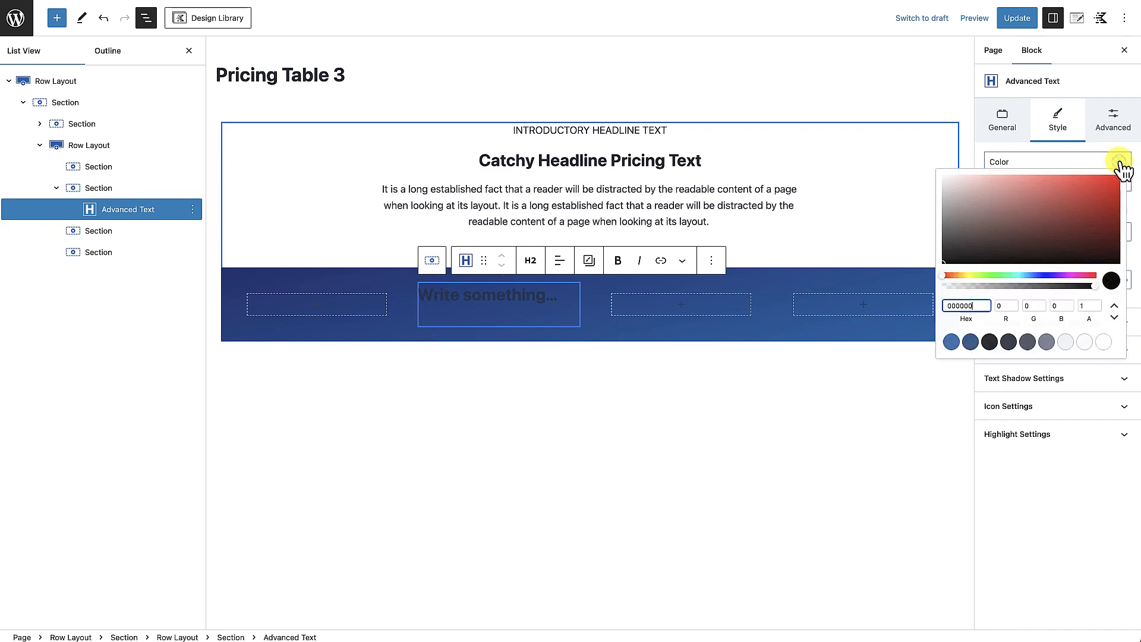
pyautogui.click(1104, 342)
pyautogui.click(488, 297)
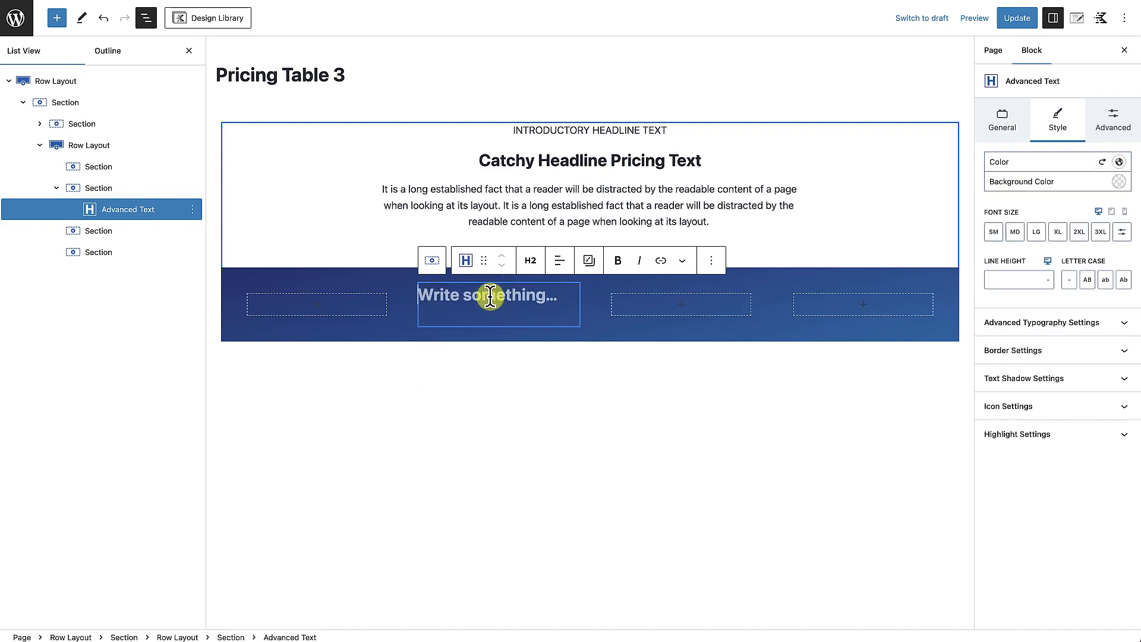
pyautogui.write('Starter')
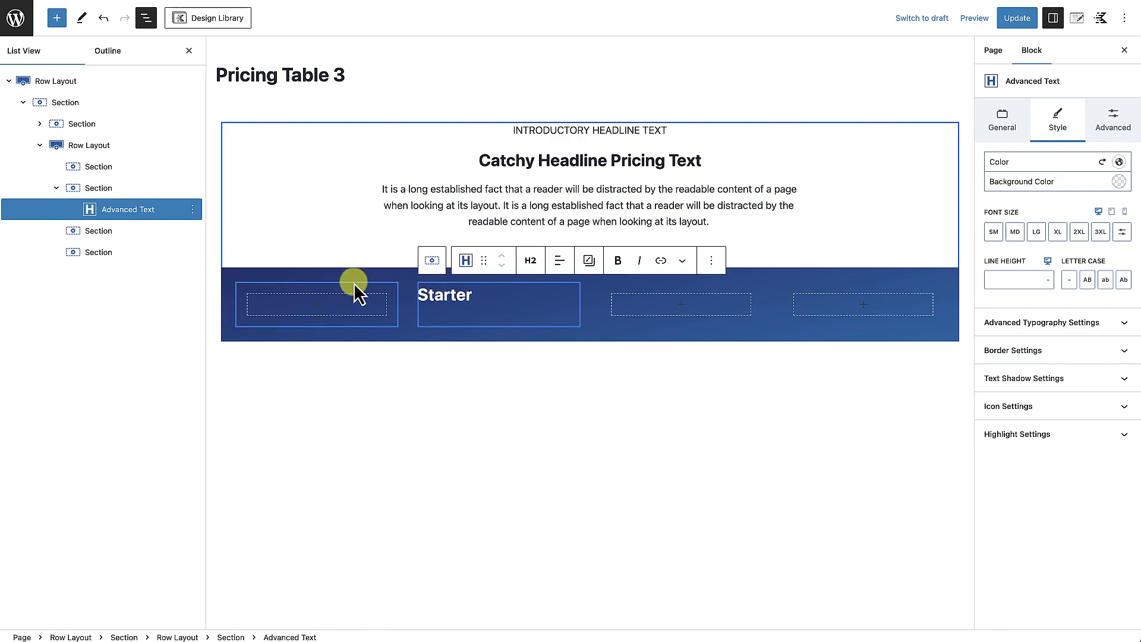
# Format the Starter heading as centered, font size MD and uppercase.
pyautogui.click(559, 261)
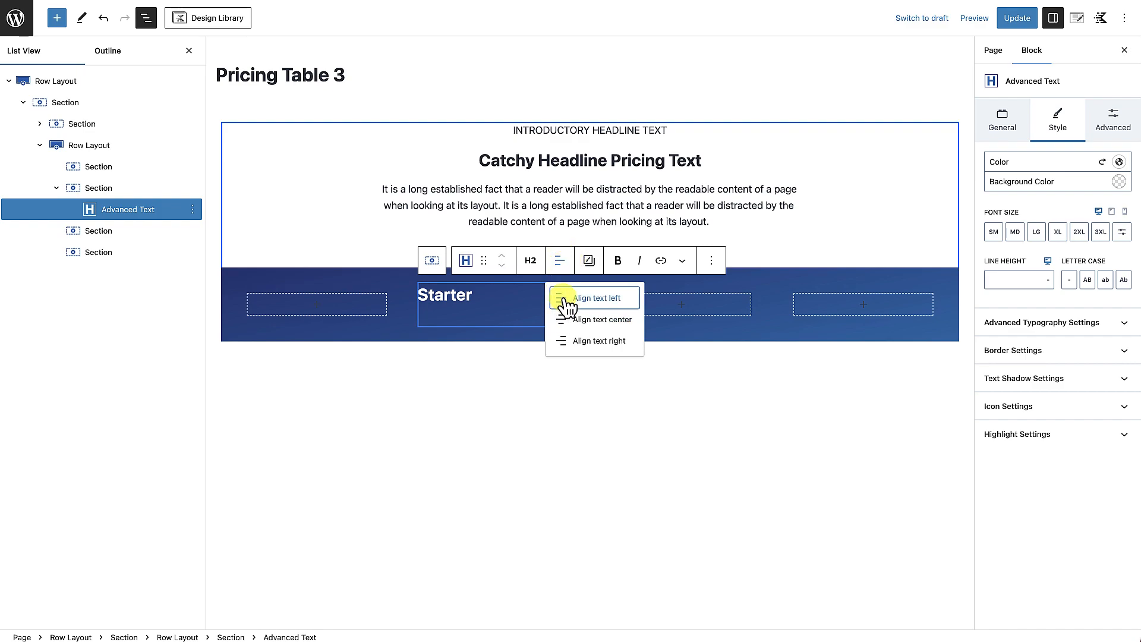
pyautogui.click(572, 320)
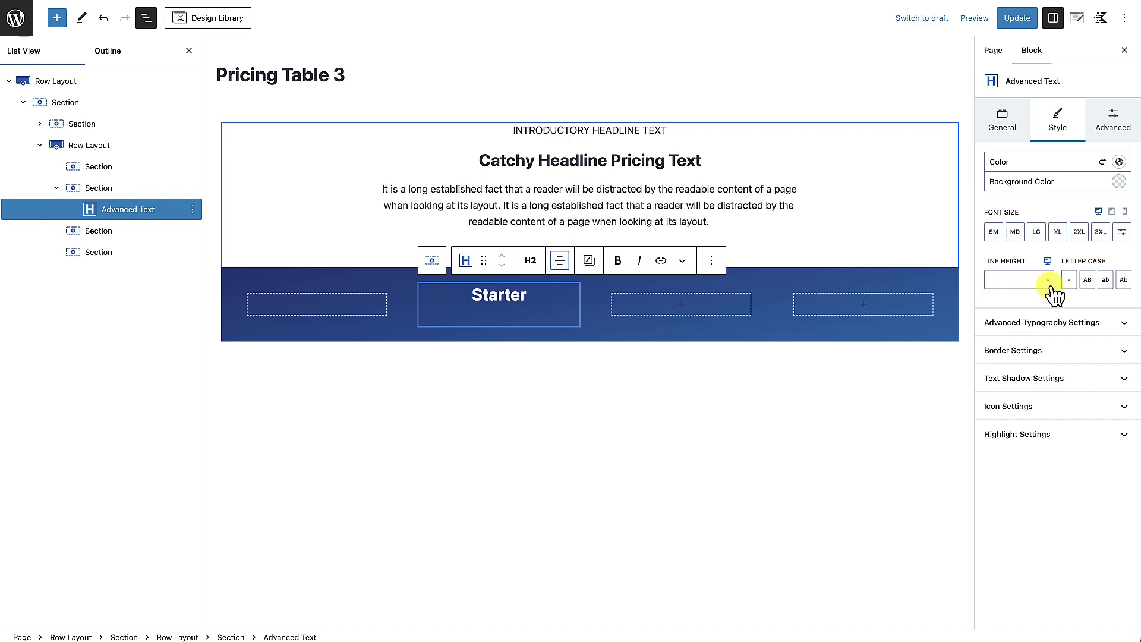
pyautogui.click(1017, 233)
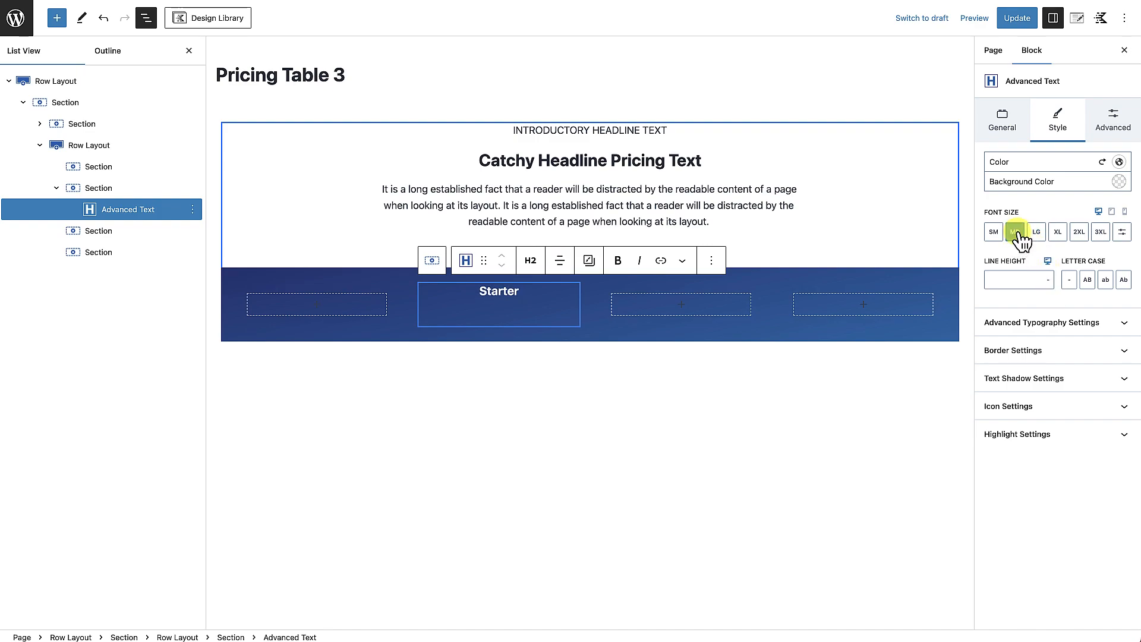
pyautogui.click(1088, 281)
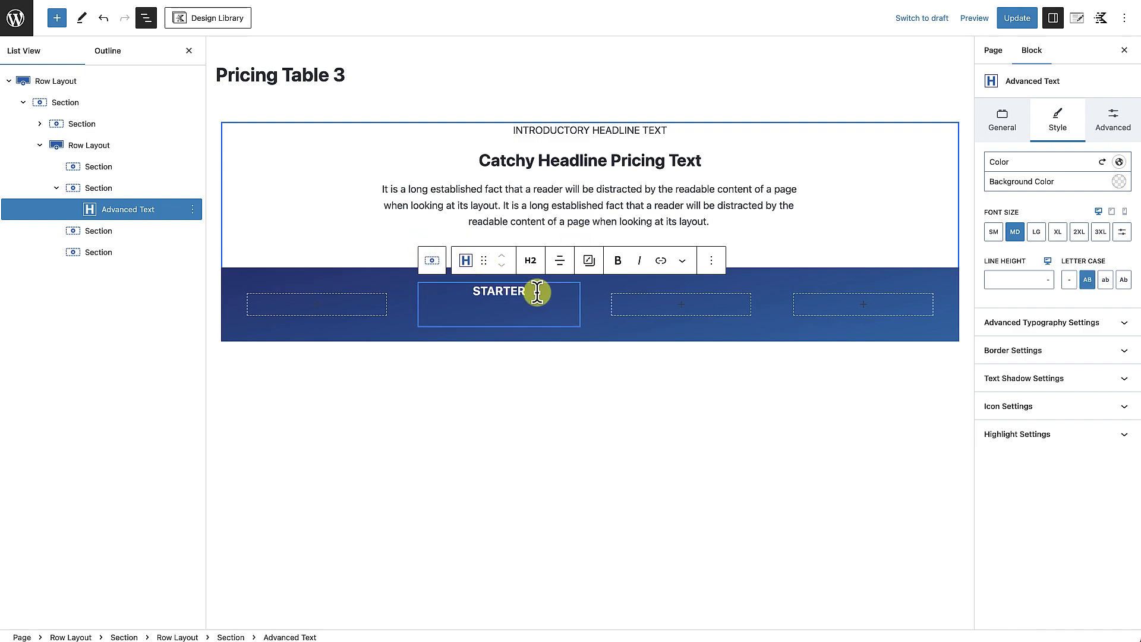
# Add an Advanced Text block below the Starter heading with the text "$49/per month".
pyautogui.press('Return')
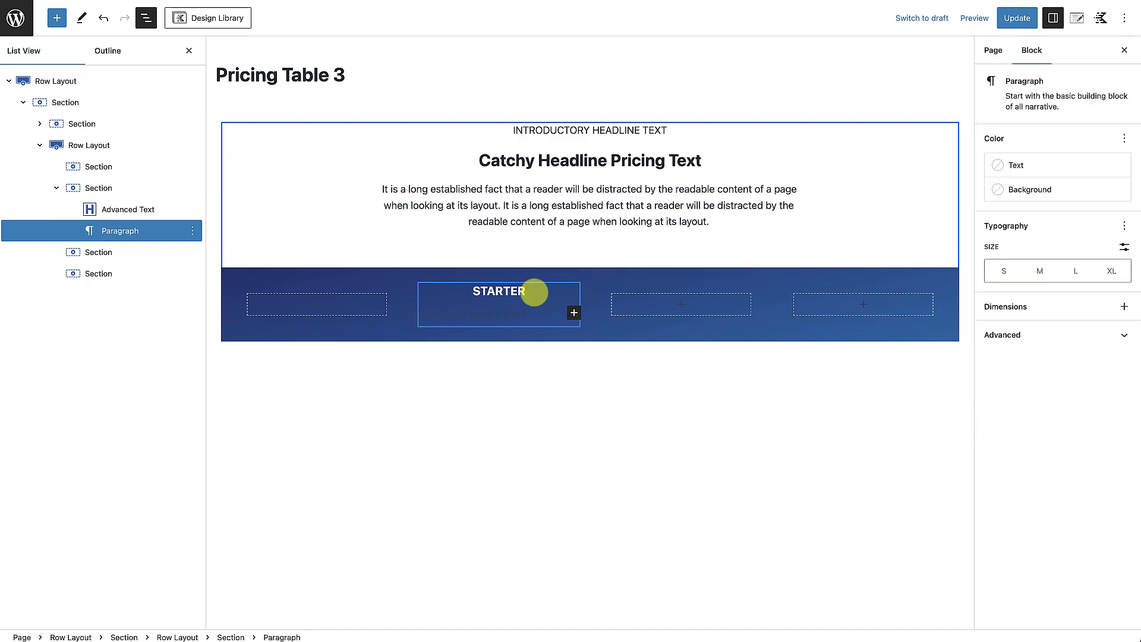
pyautogui.write('/')
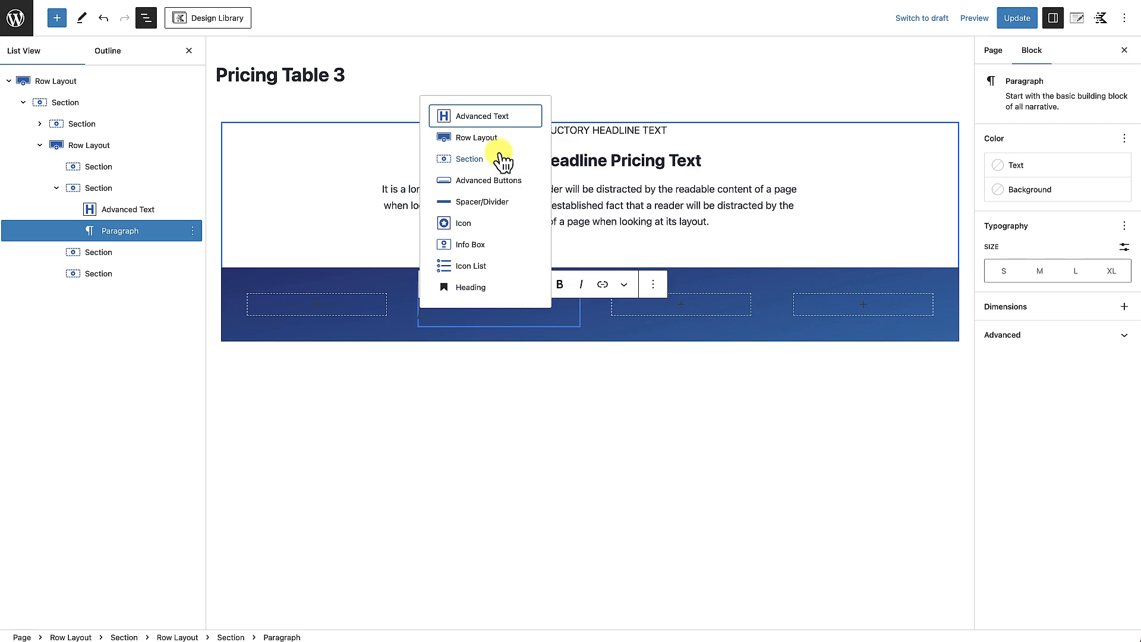
pyautogui.click(504, 119)
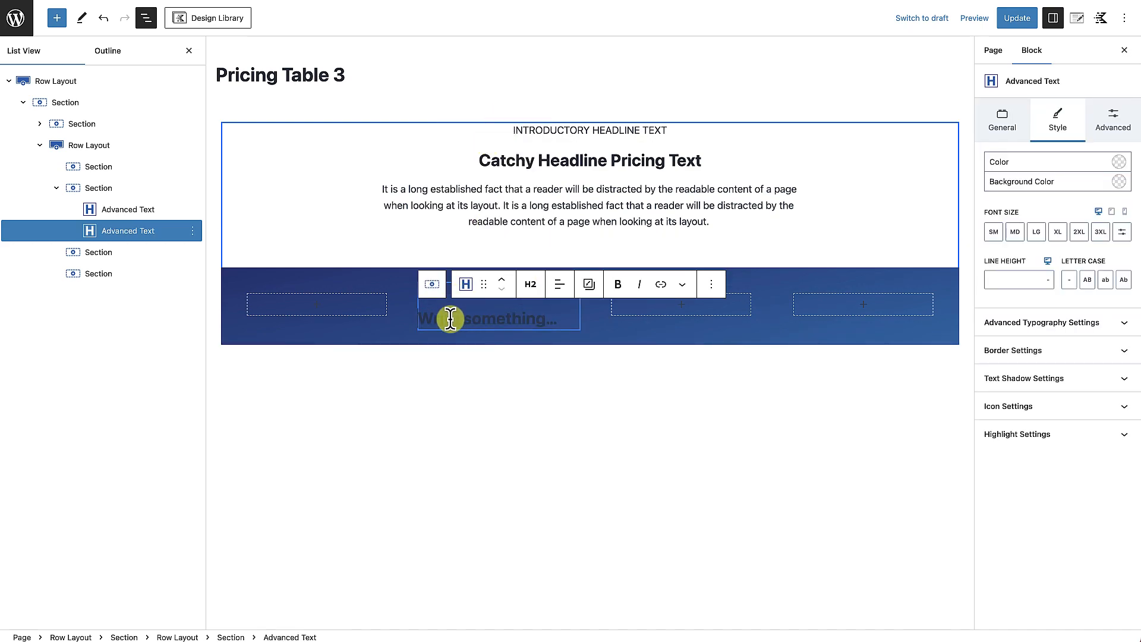
pyautogui.write('$')
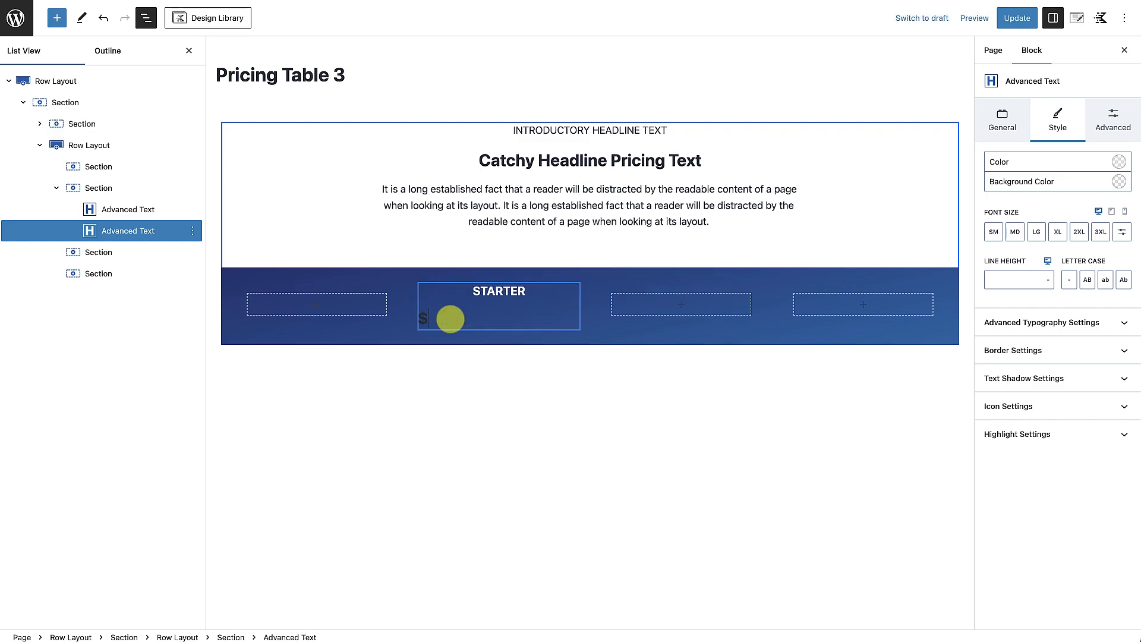
pyautogui.write('49/per month')
# Center the "$49/per month" text, colour it white (FFFFFF) and set its font size to SM.
pyautogui.click(560, 284)
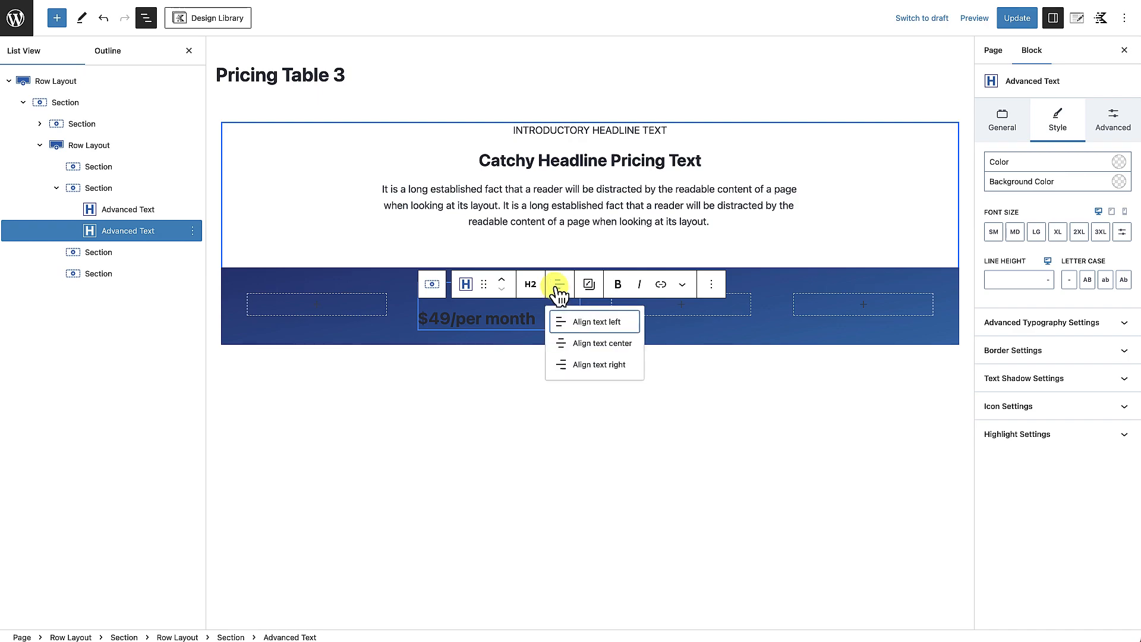
pyautogui.click(575, 343)
pyautogui.click(1119, 161)
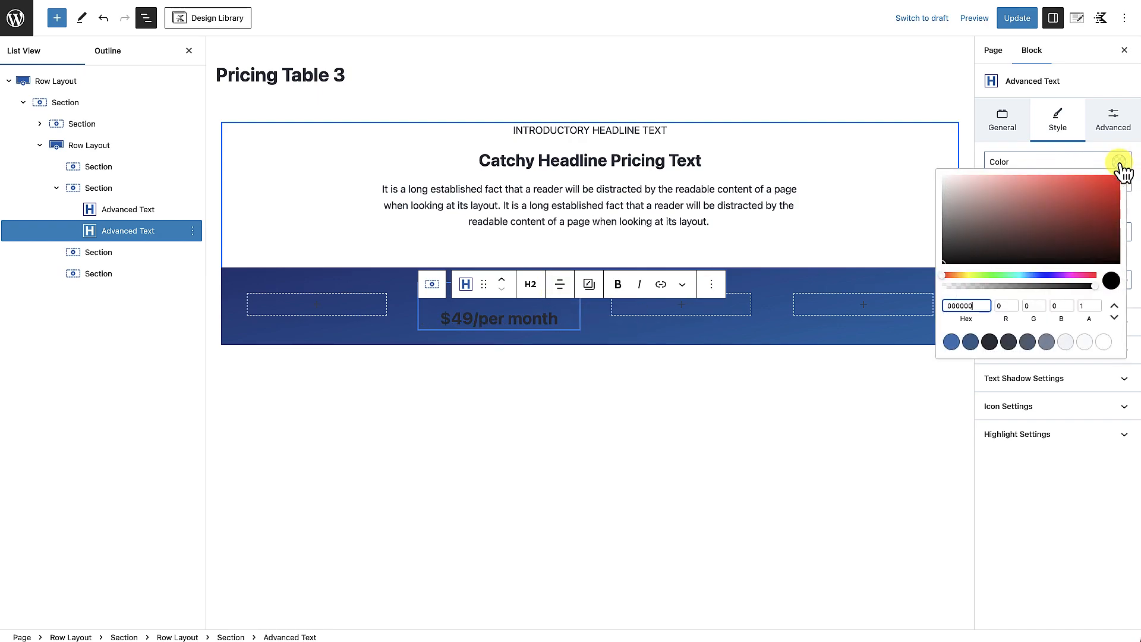
pyautogui.click(1104, 342)
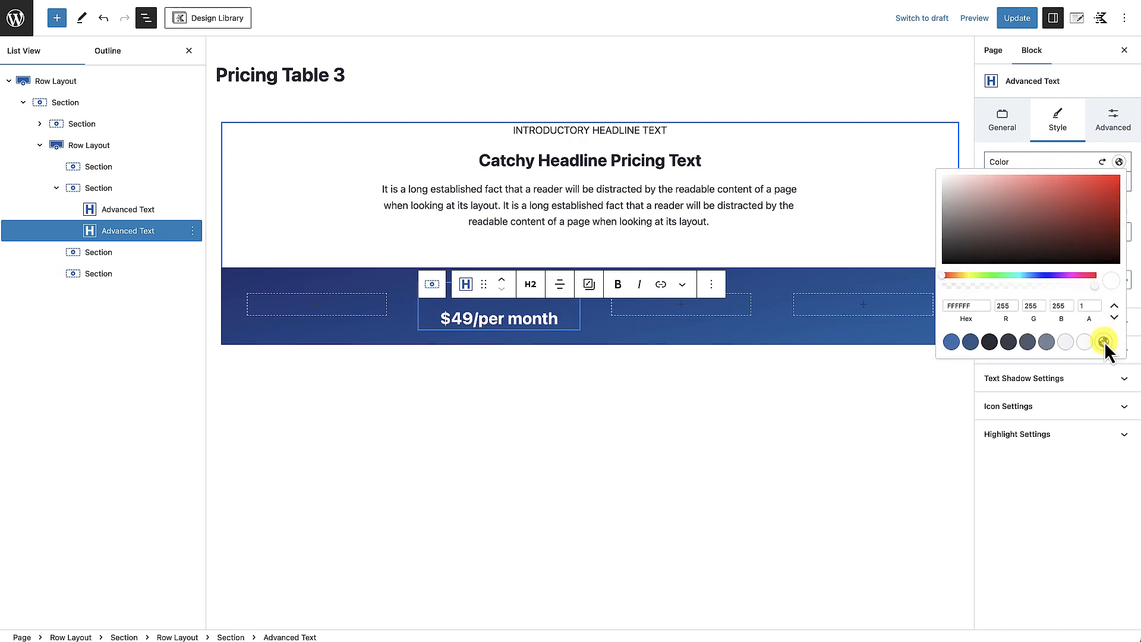
pyautogui.click(538, 321)
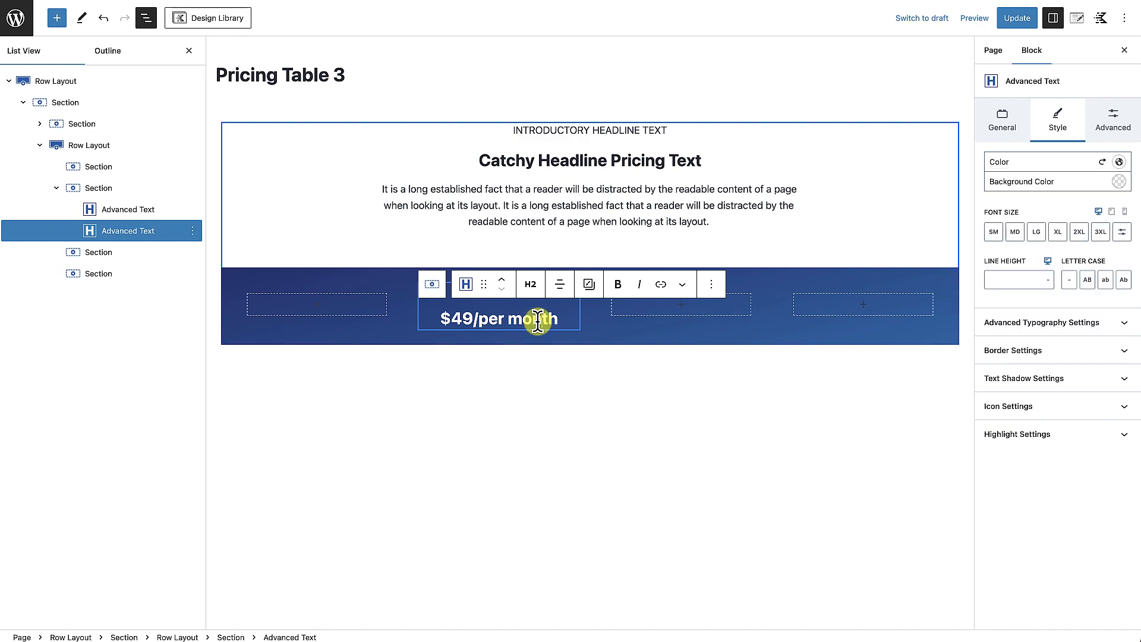
pyautogui.click(993, 232)
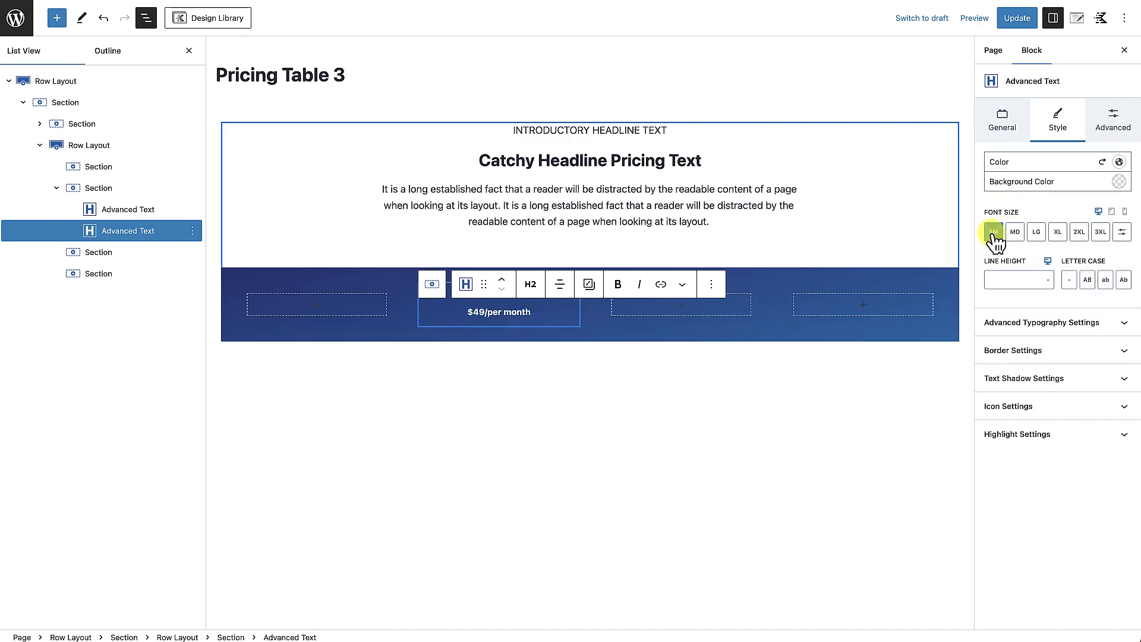
# Highlight only "$49" in the price text, with white (FFFFFF) highlight colour and XL highlight font size.
pyautogui.click(482, 312)
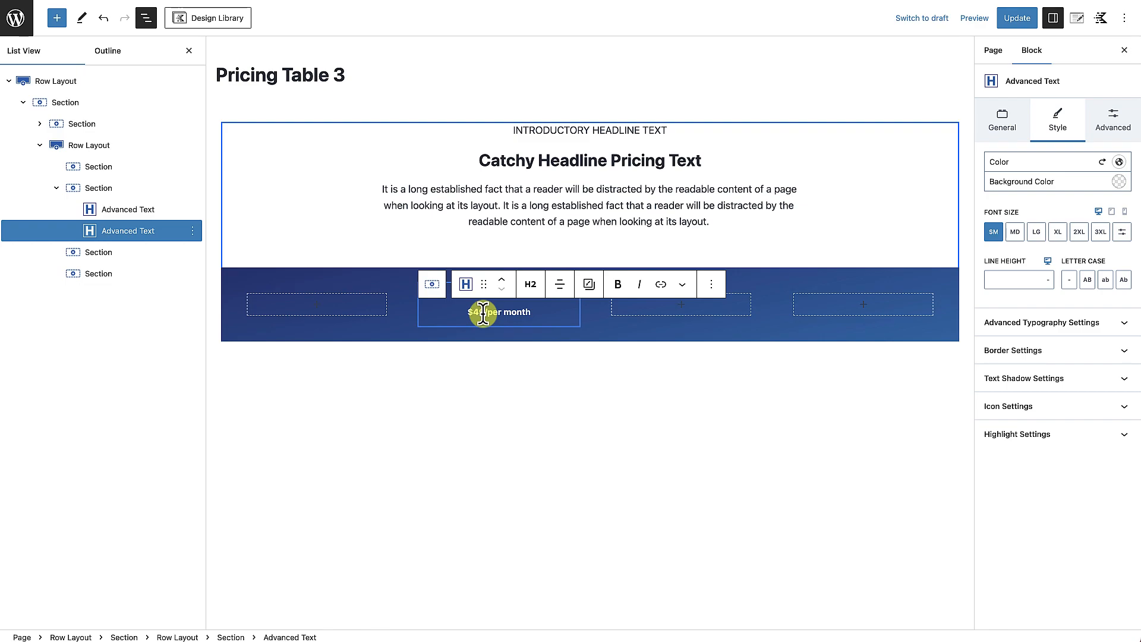
pyautogui.moveTo(483, 313); pyautogui.dragTo(468, 315)
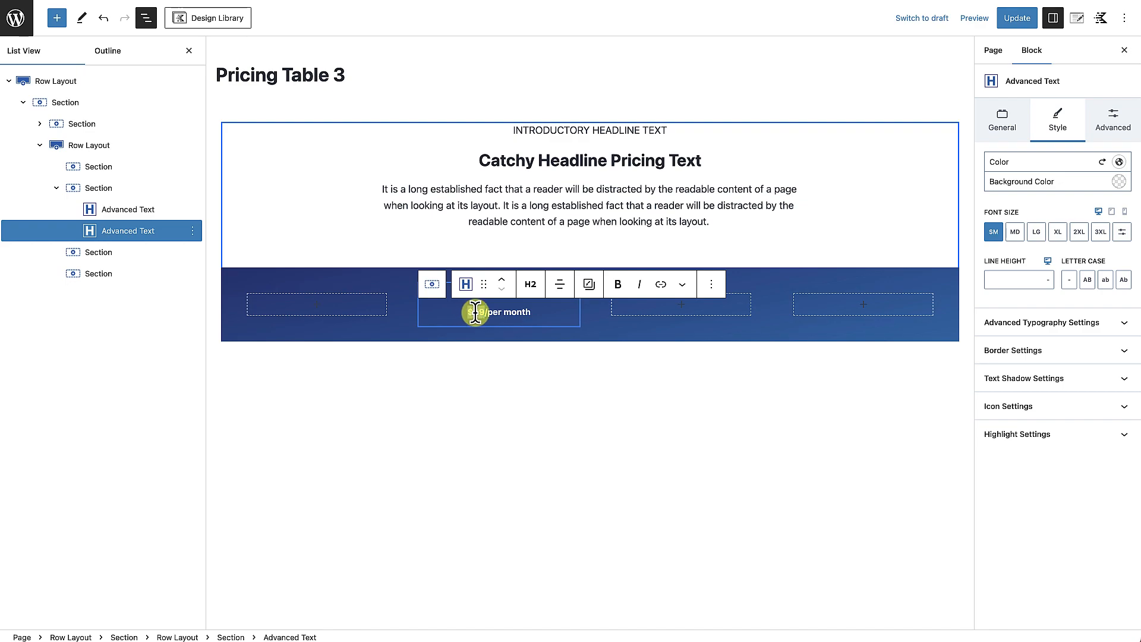
pyautogui.click(684, 287)
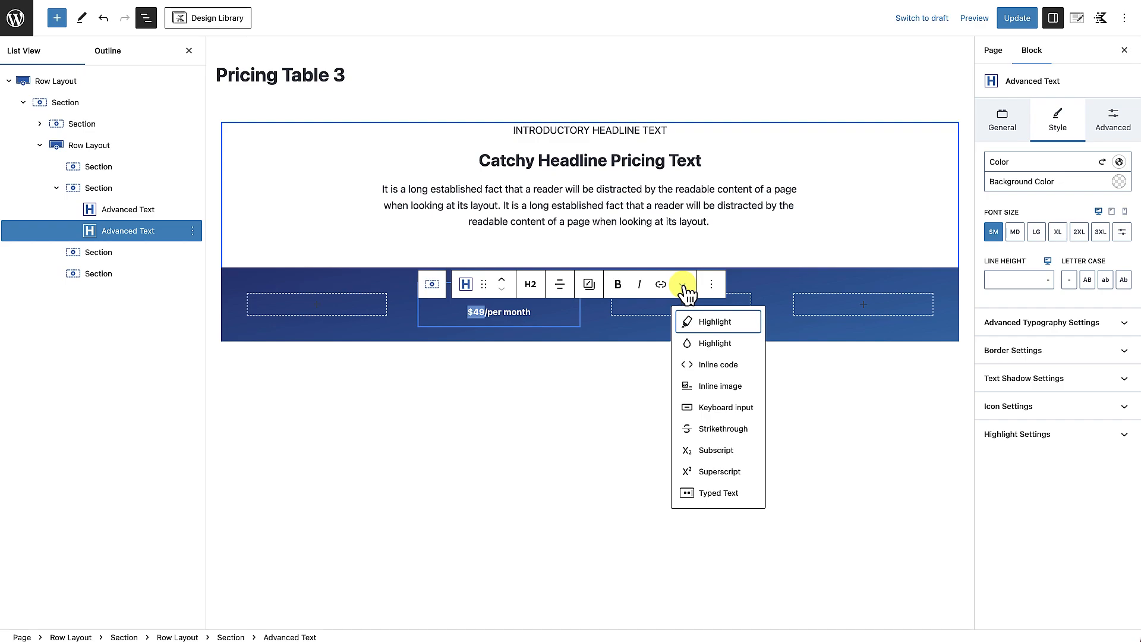
pyautogui.click(700, 326)
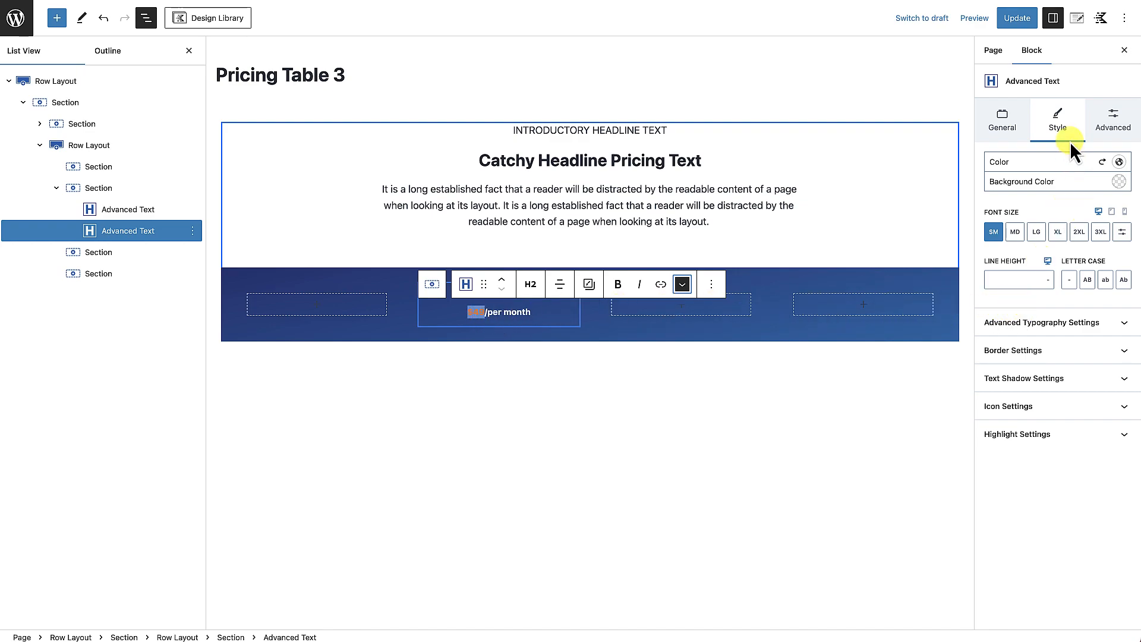
pyautogui.click(1054, 435)
pyautogui.scroll(-1, 1054, 443)
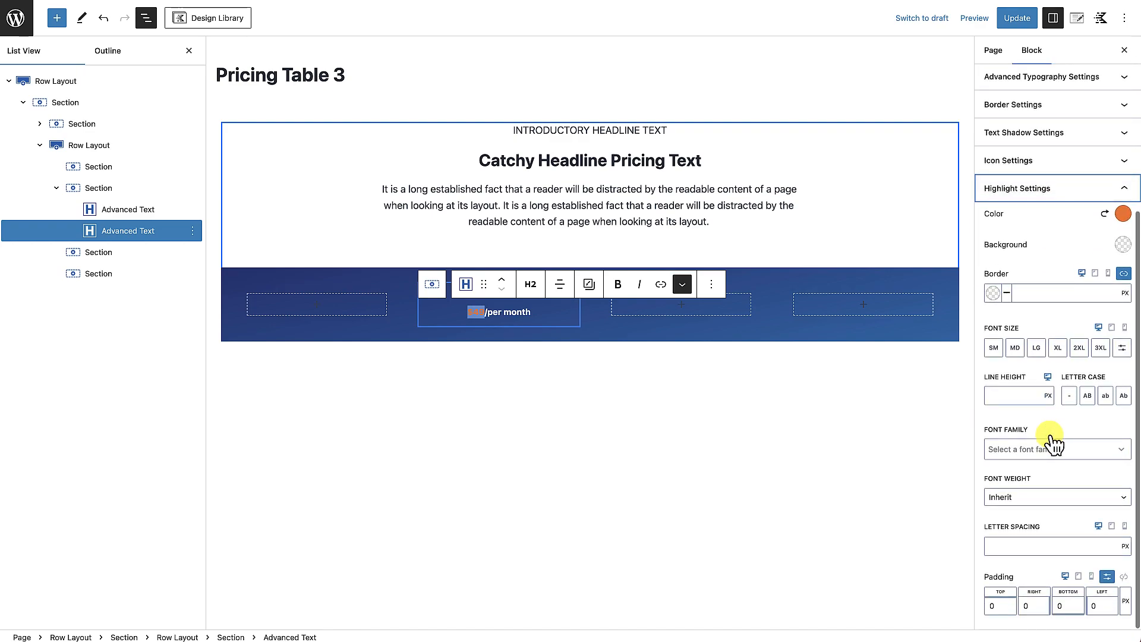
pyautogui.click(1123, 214)
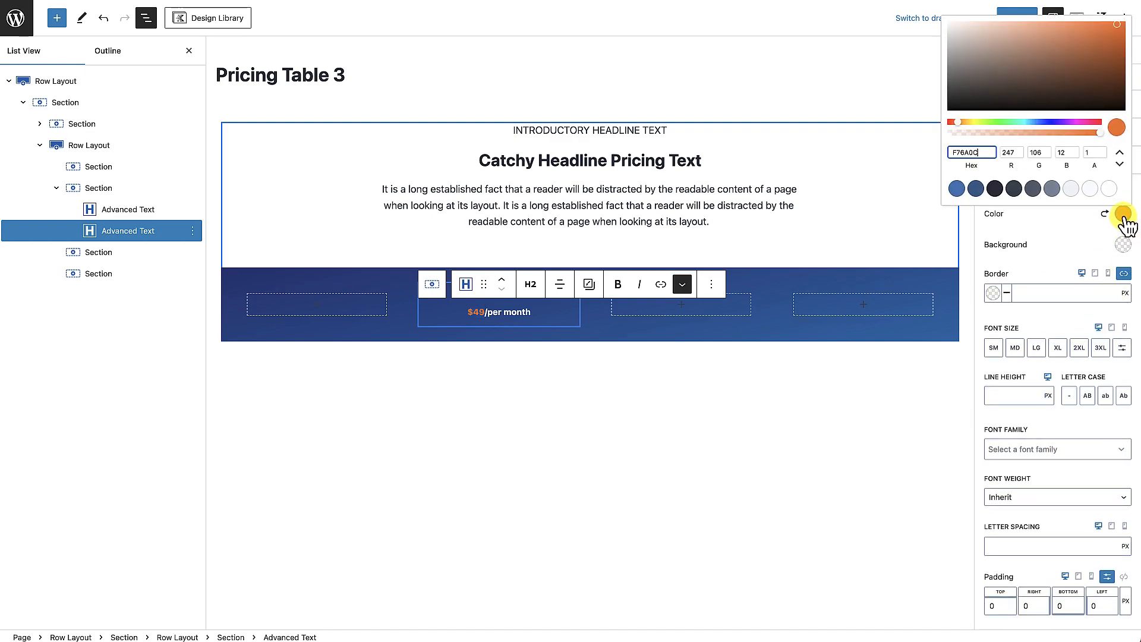
pyautogui.click(1109, 189)
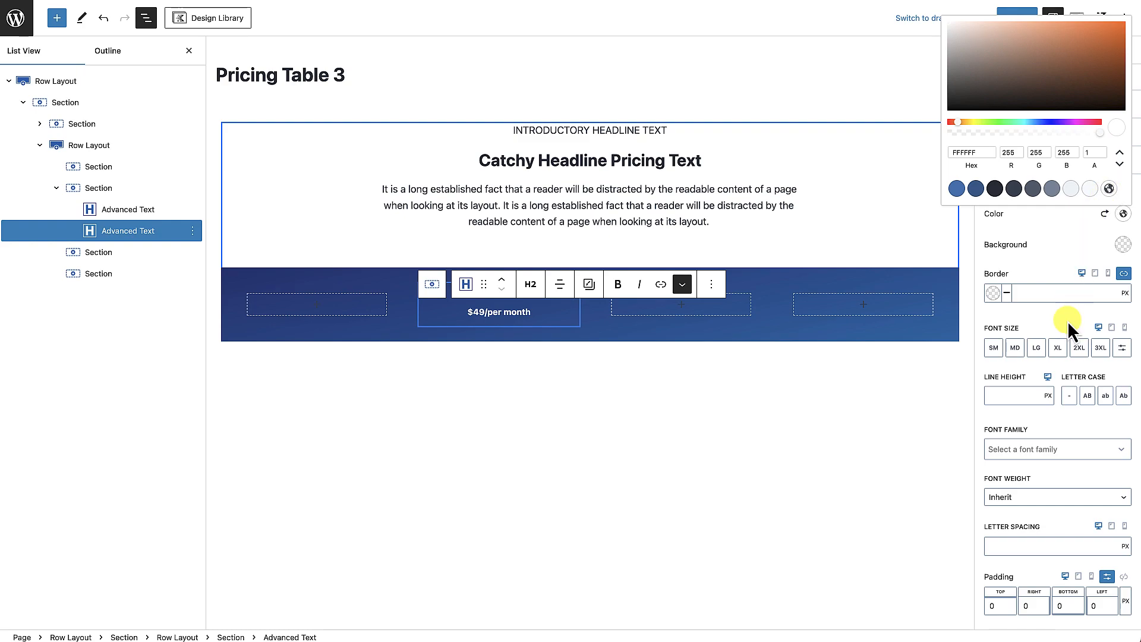
pyautogui.click(1058, 349)
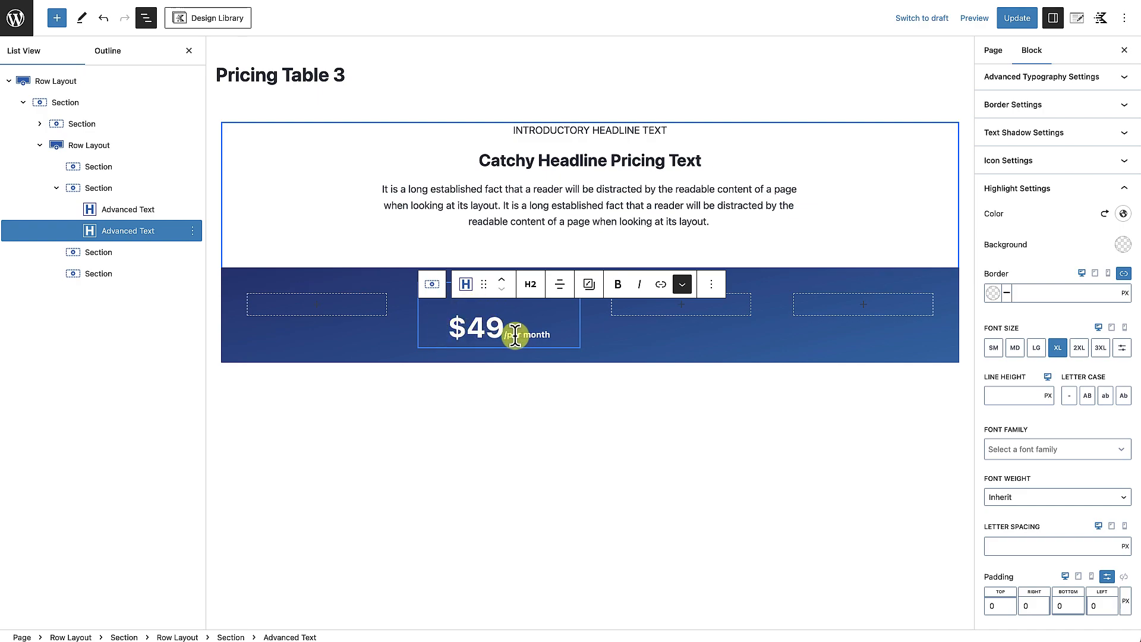
# Add an Advanced Text block below the "$49/per month" text, with the Paragraph tag and centered alignment.
pyautogui.click(545, 372)
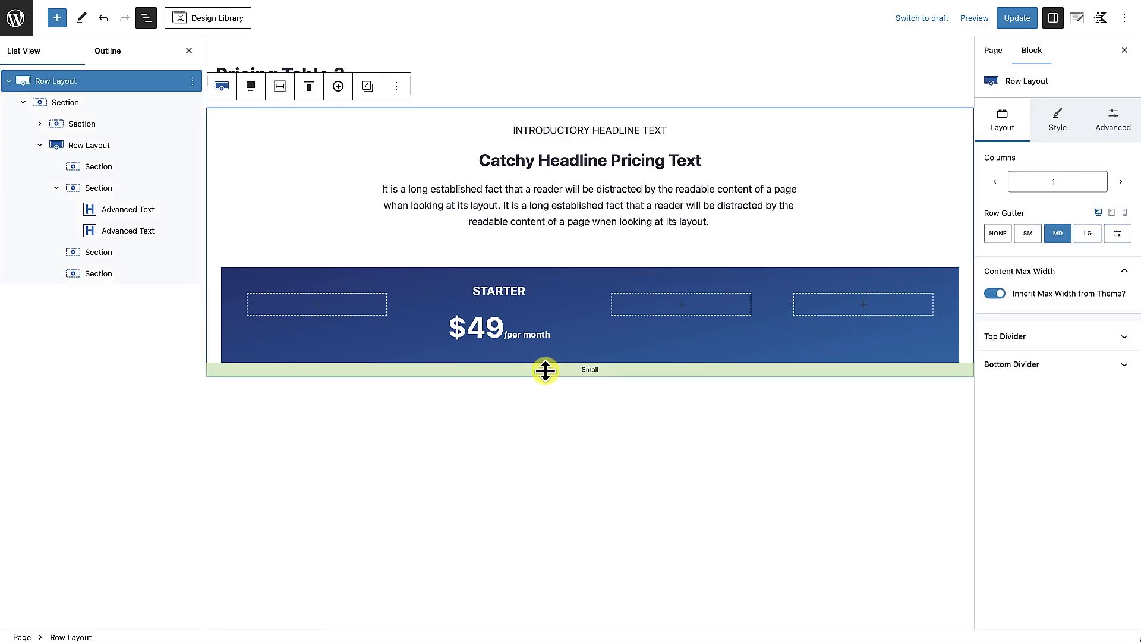
pyautogui.click(554, 336)
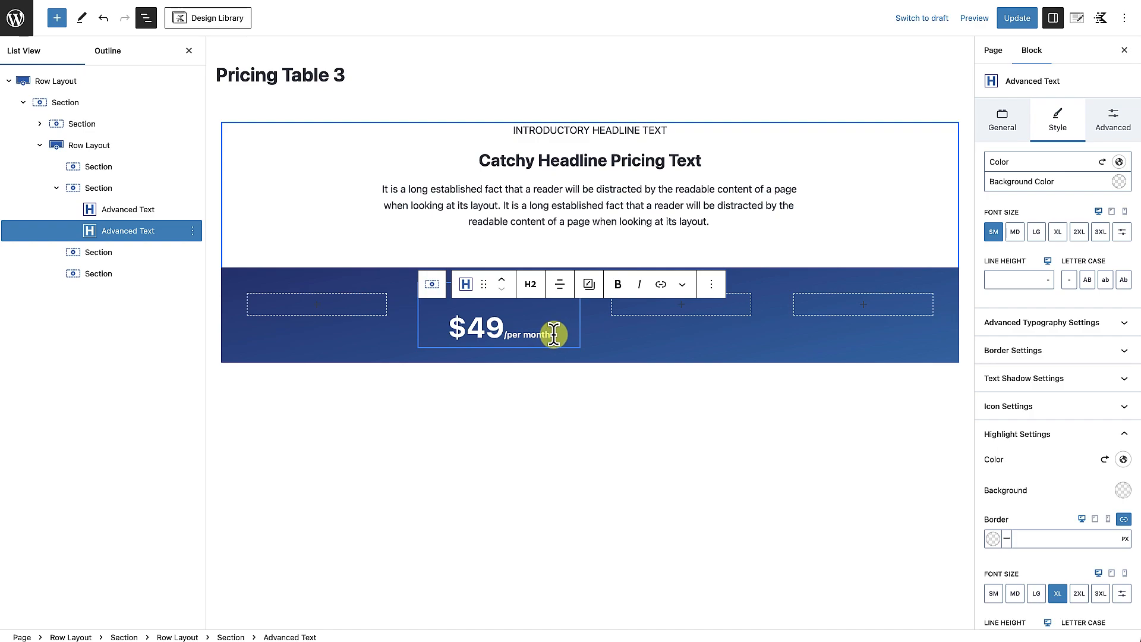
pyautogui.press('Return')
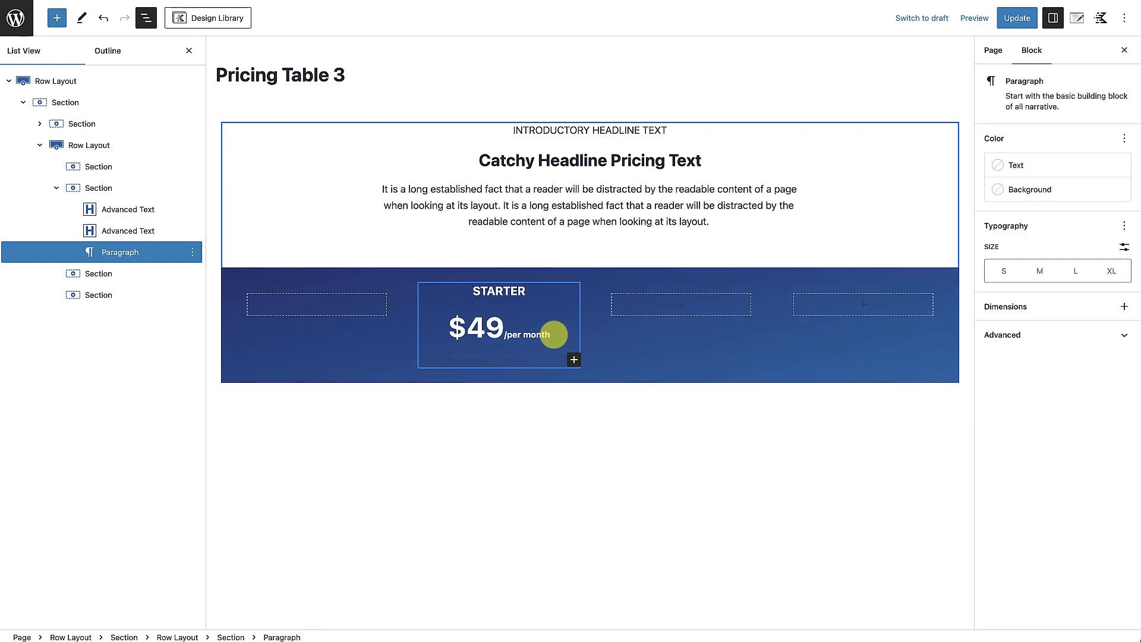
pyautogui.write('/')
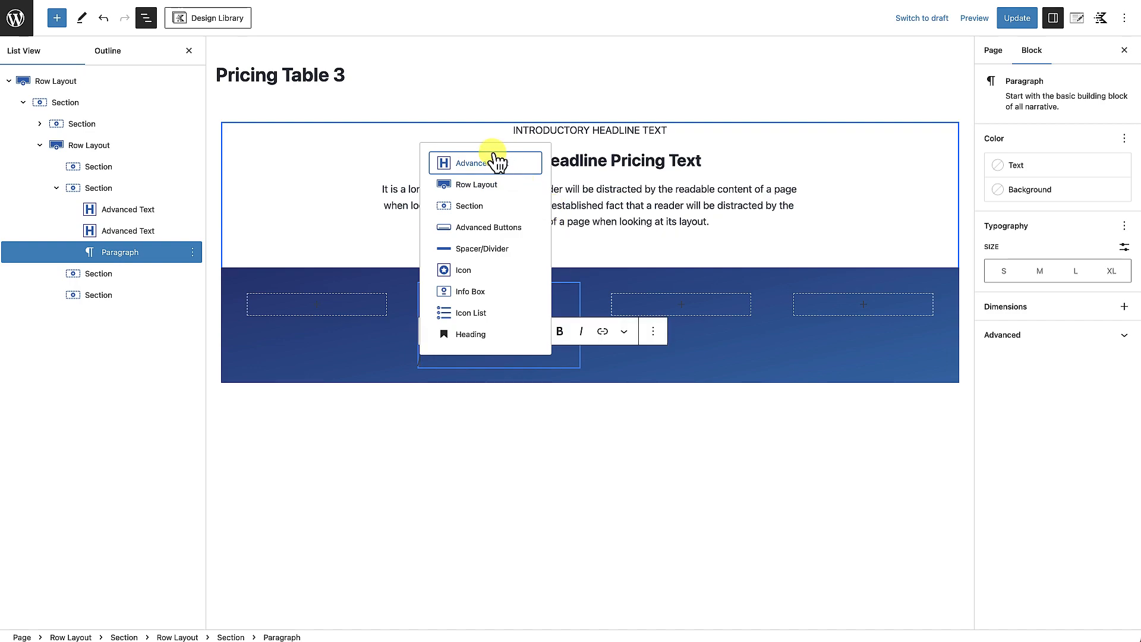
pyautogui.click(491, 162)
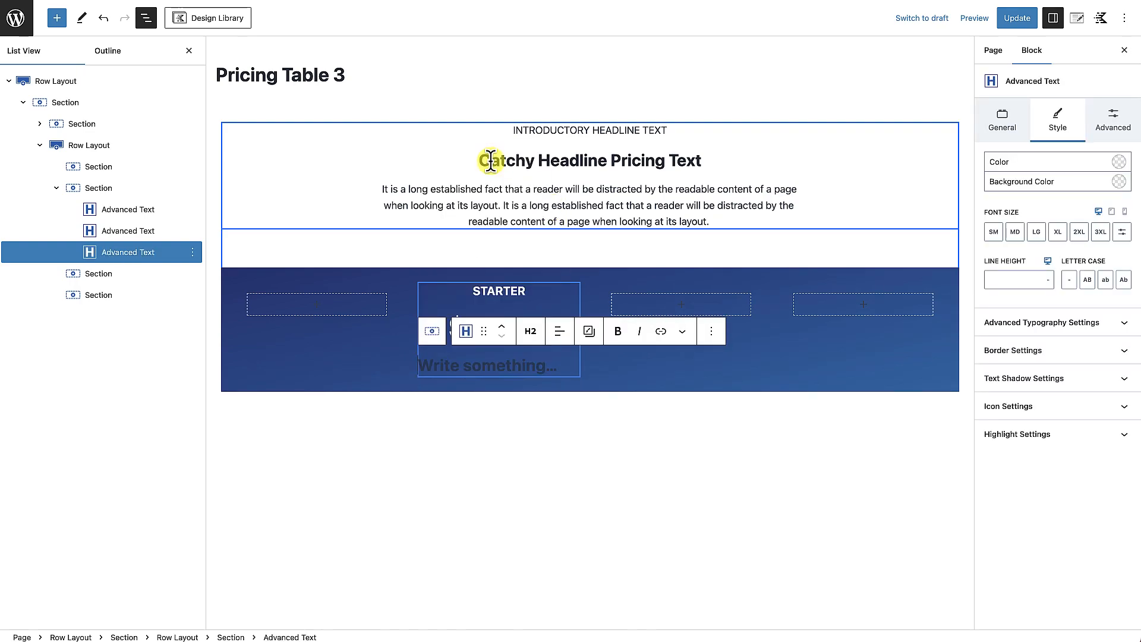
pyautogui.click(532, 333)
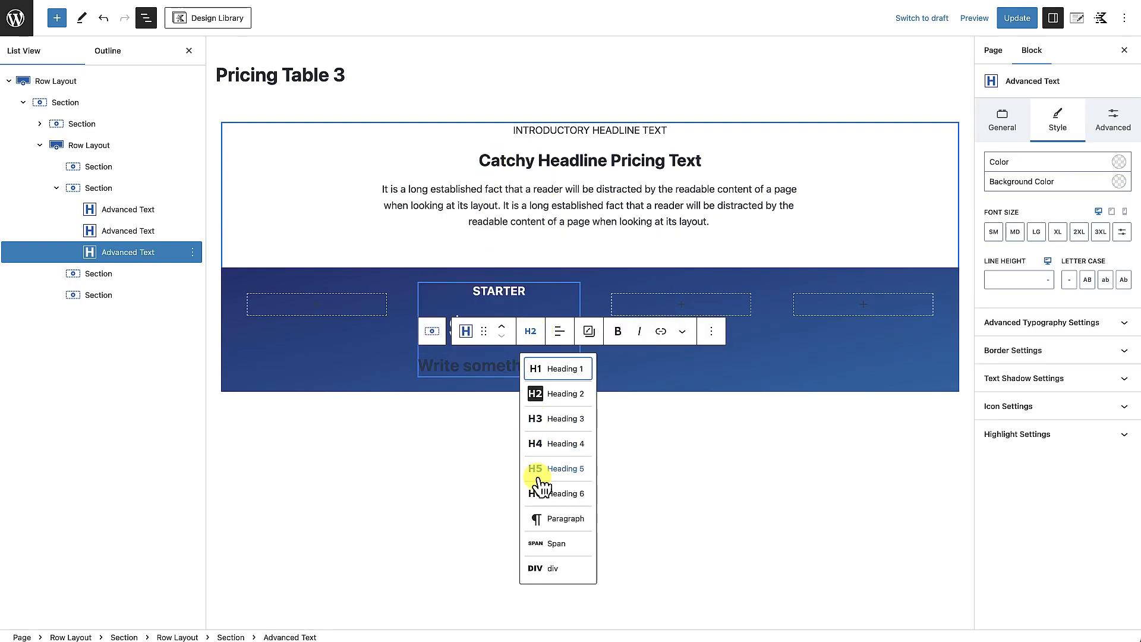
pyautogui.click(543, 522)
pyautogui.click(559, 334)
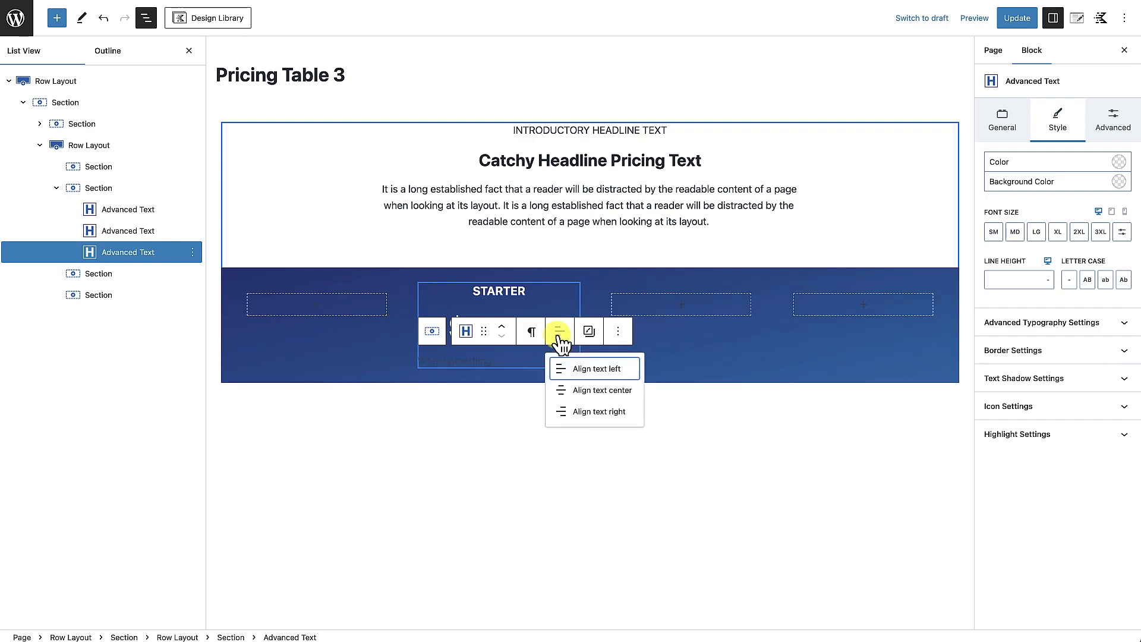
pyautogui.click(597, 390)
# Colour the new paragraph white and enter the description "It is a long established fact that a reader will be distracted by .".
pyautogui.click(501, 361)
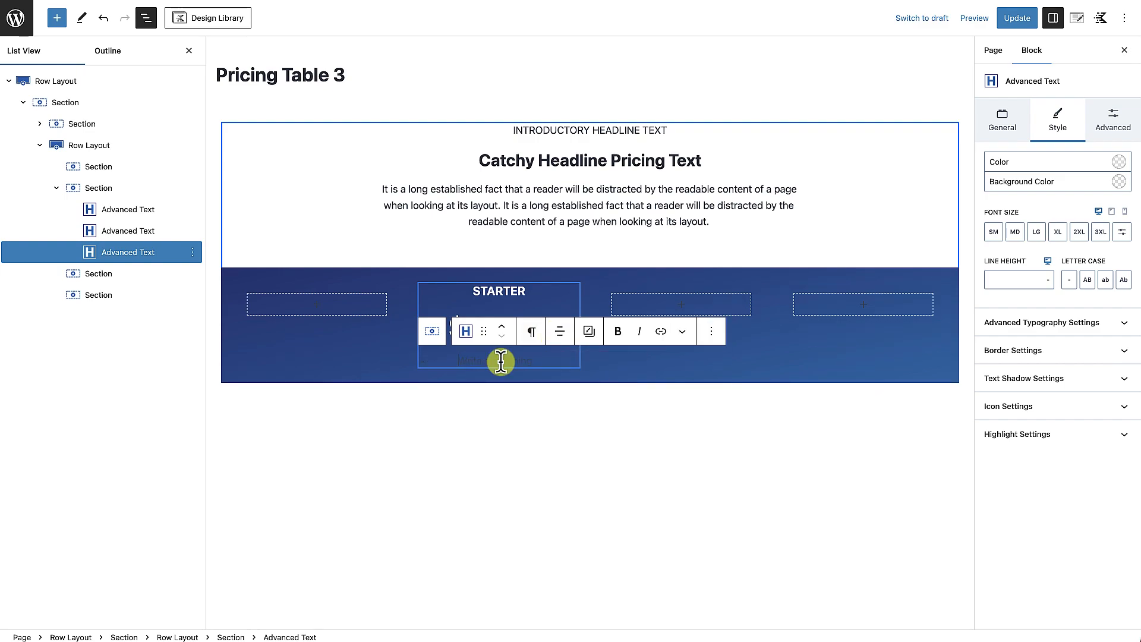
pyautogui.click(1118, 162)
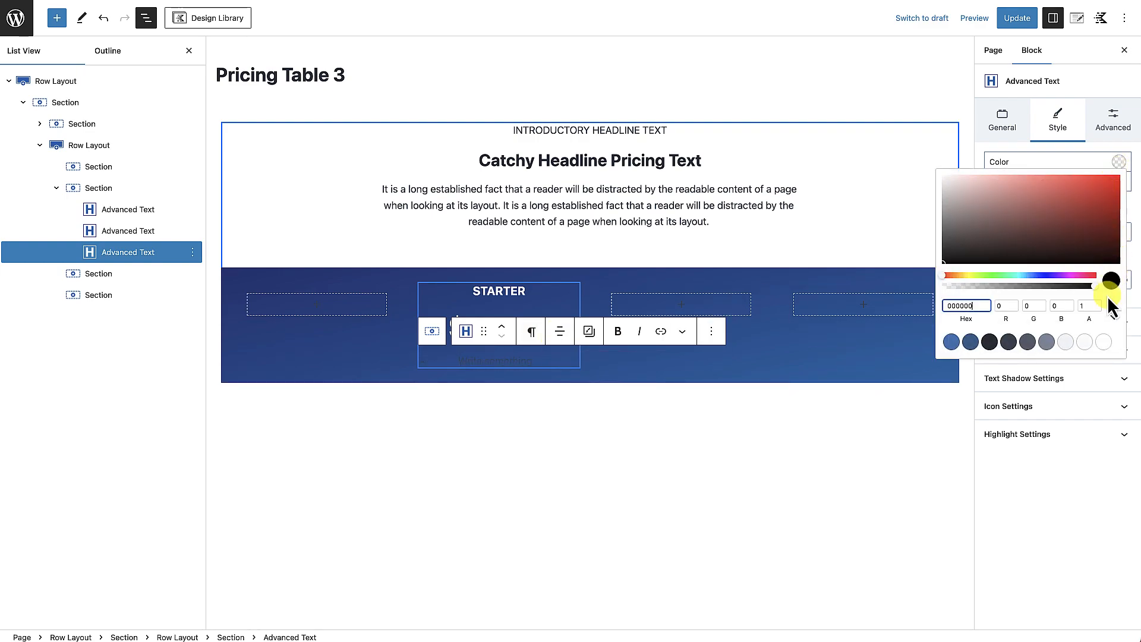
pyautogui.click(1106, 341)
pyautogui.click(527, 360)
pyautogui.write('It is a long established fact that a reader will be distracted by the readable content of a page when looking at its layout.')
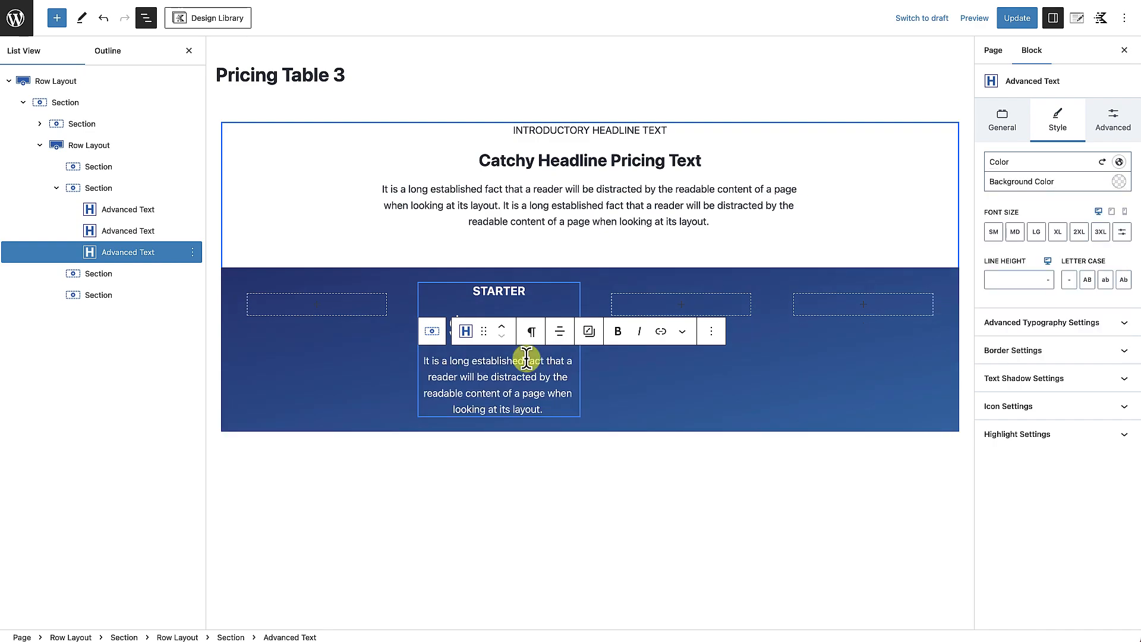
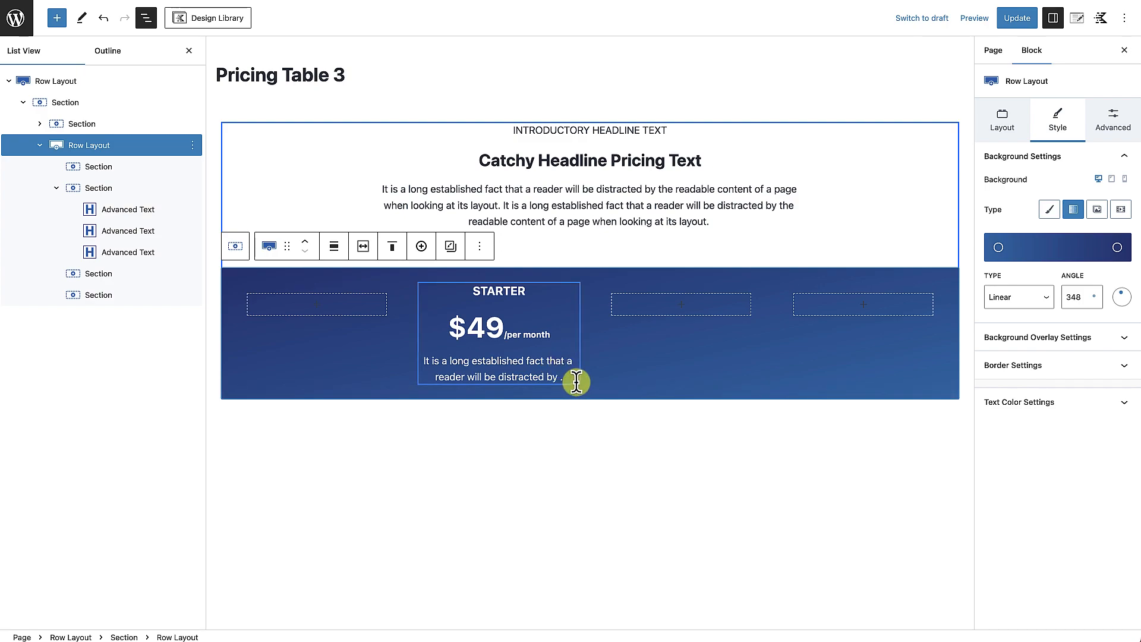
pyautogui.click(564, 376)
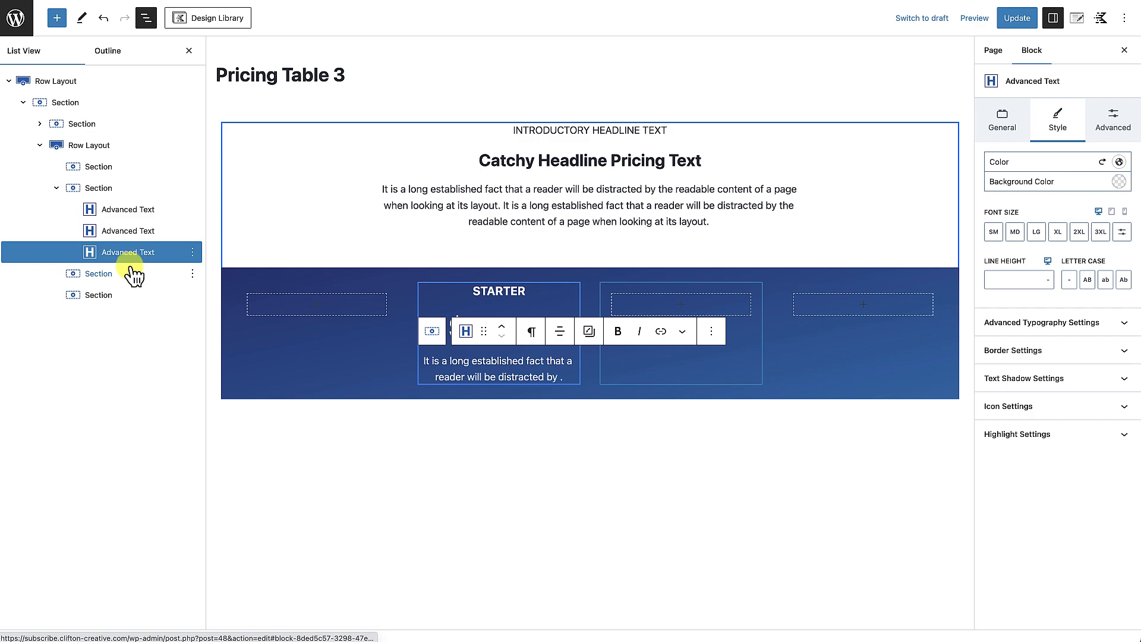
# Set linked padding of X Small 16px on all sides of the section holding the Starter plan.
pyautogui.click(145, 18)
pyautogui.click(144, 18)
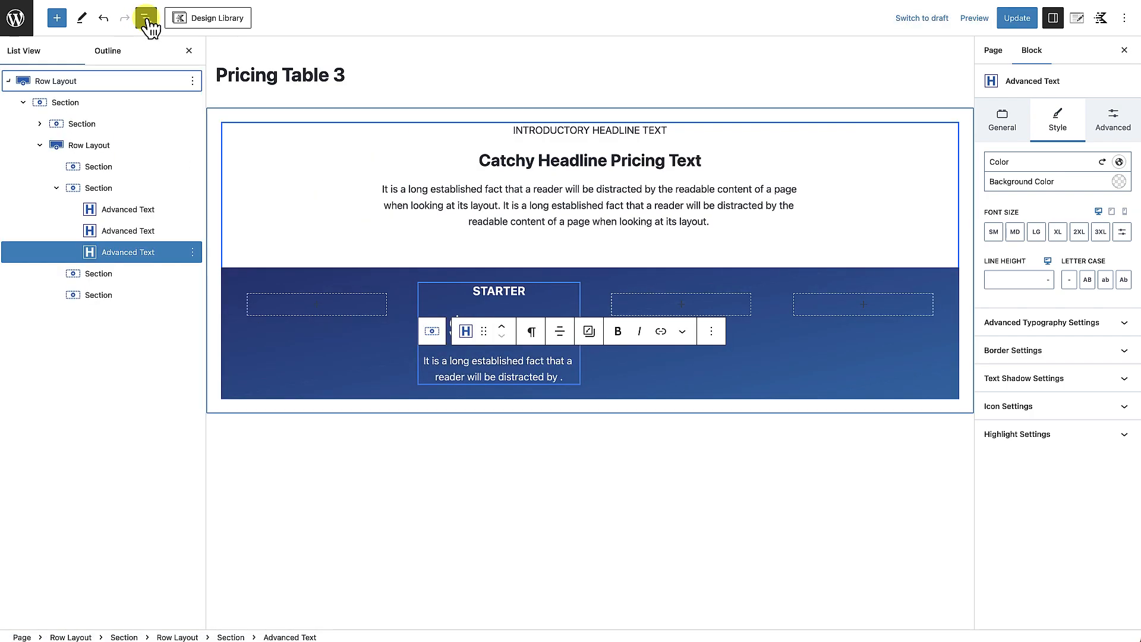
pyautogui.click(96, 189)
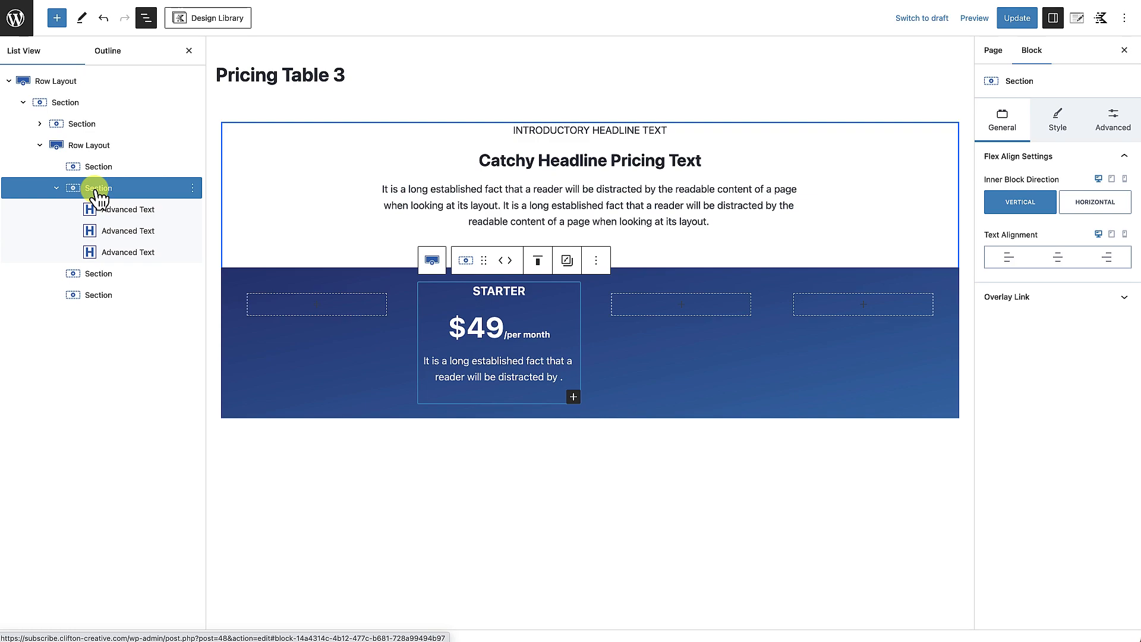
pyautogui.click(1115, 119)
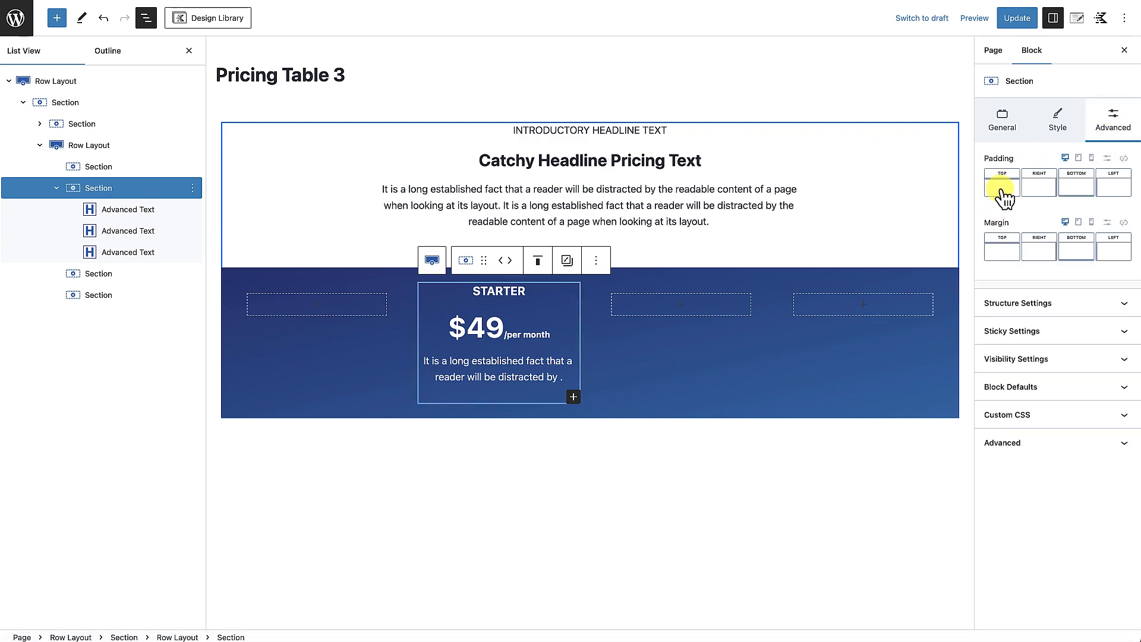
pyautogui.click(1124, 159)
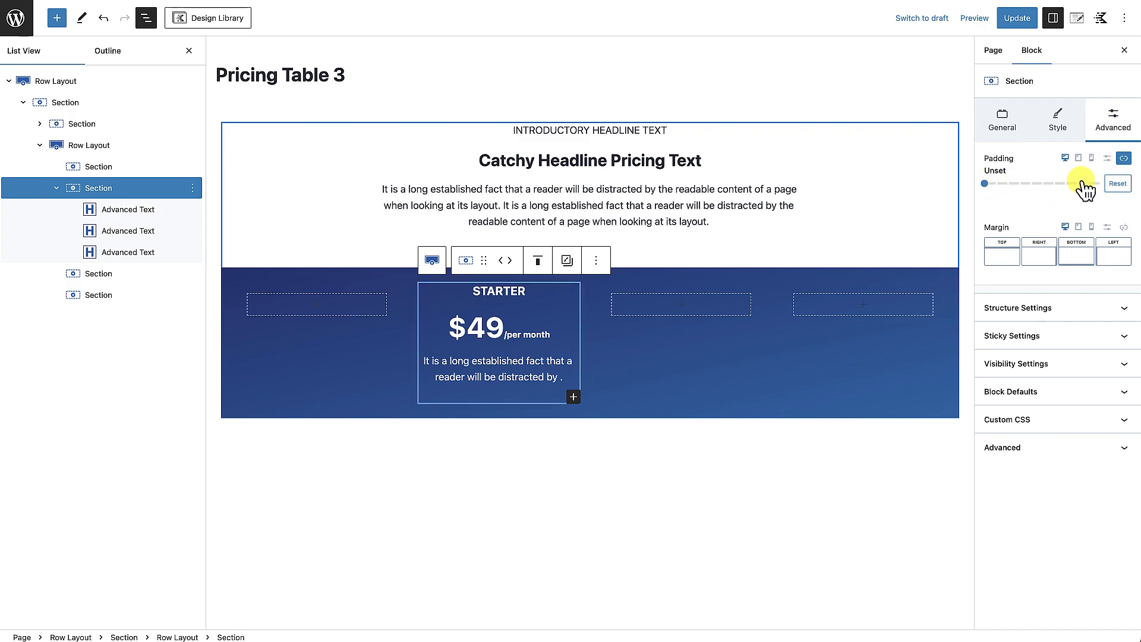
pyautogui.moveTo(991, 184); pyautogui.dragTo(1009, 185)
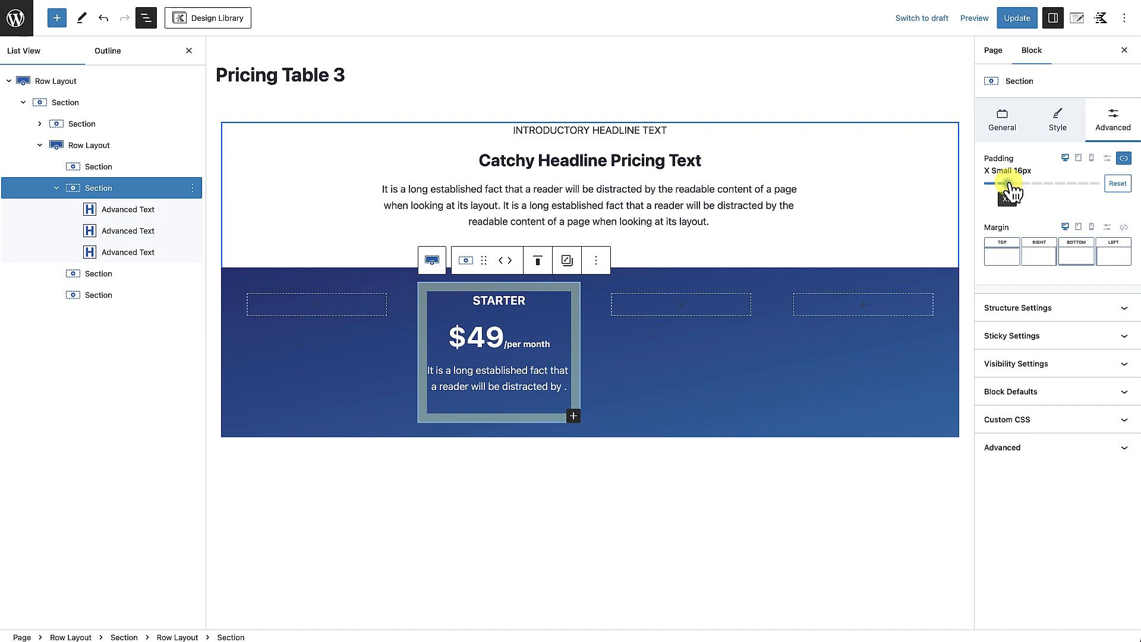
pyautogui.click(613, 455)
# Remove the space before the description's full stop and add an Advanced Buttons block below it with the button text "Get Started".
pyautogui.click(563, 386)
pyautogui.press('BackSpace')
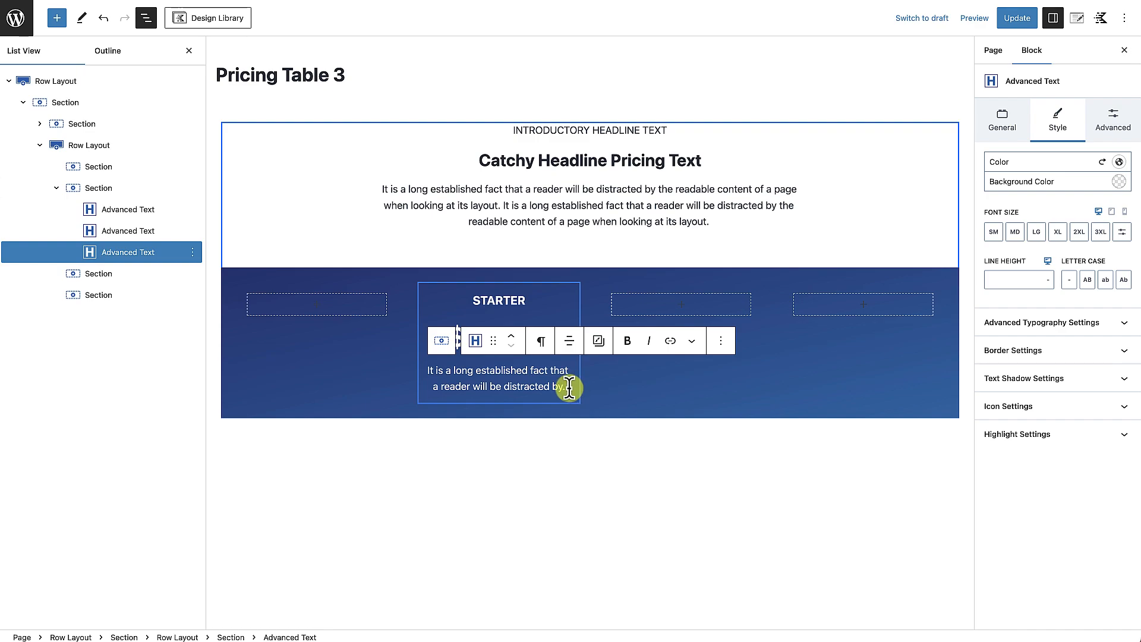
pyautogui.press('Return')
pyautogui.write('/ada')
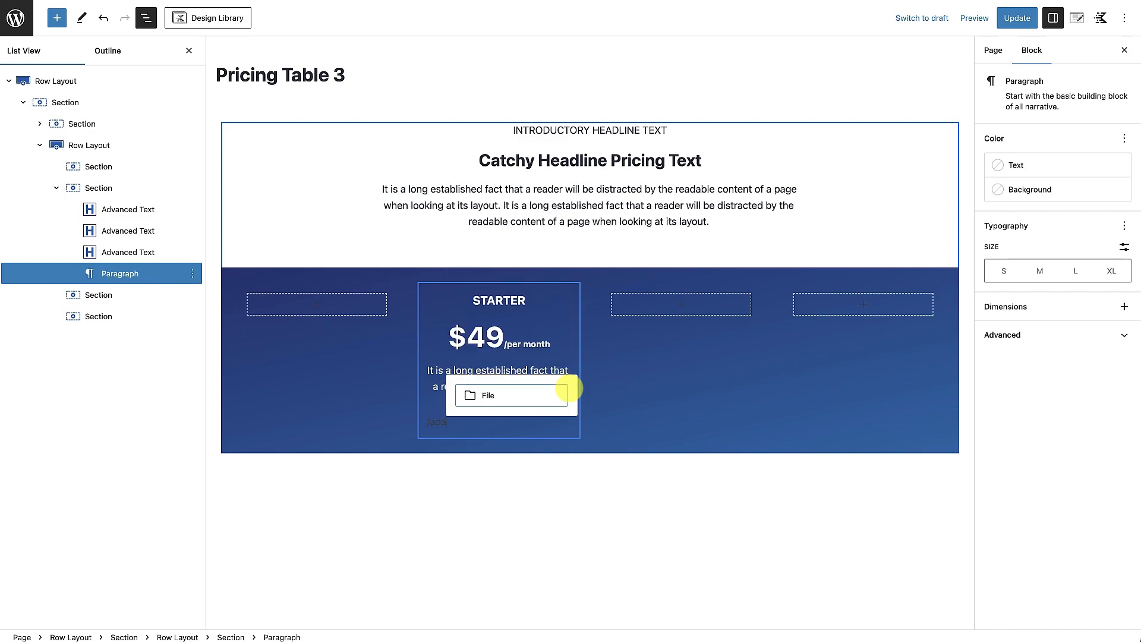
pyautogui.press('BackSpace')
pyautogui.write('v')
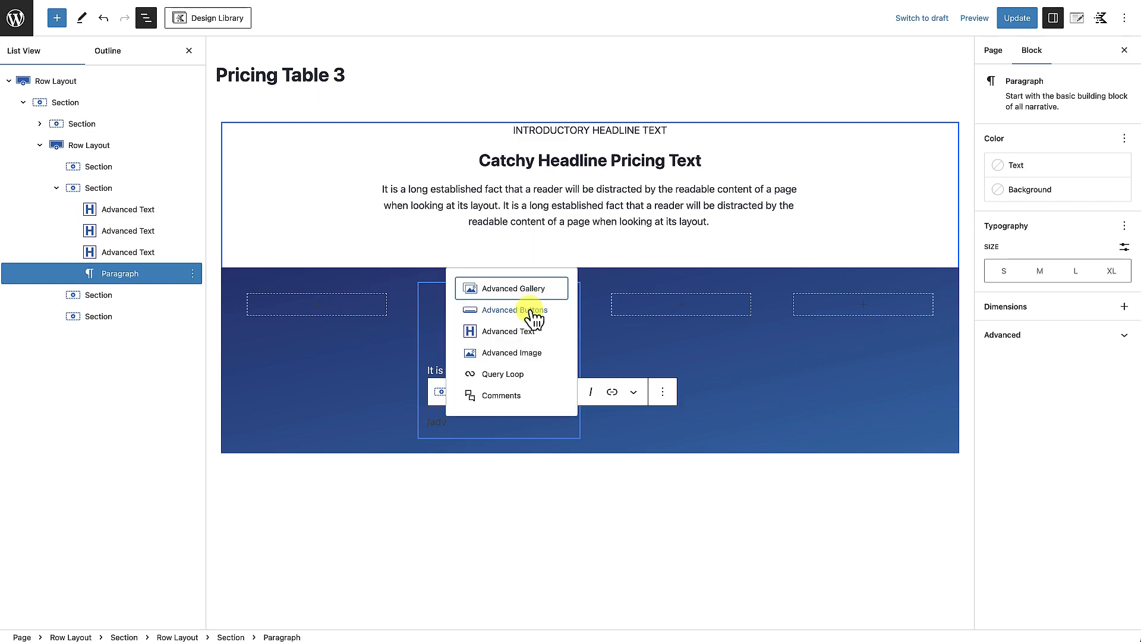
pyautogui.click(531, 309)
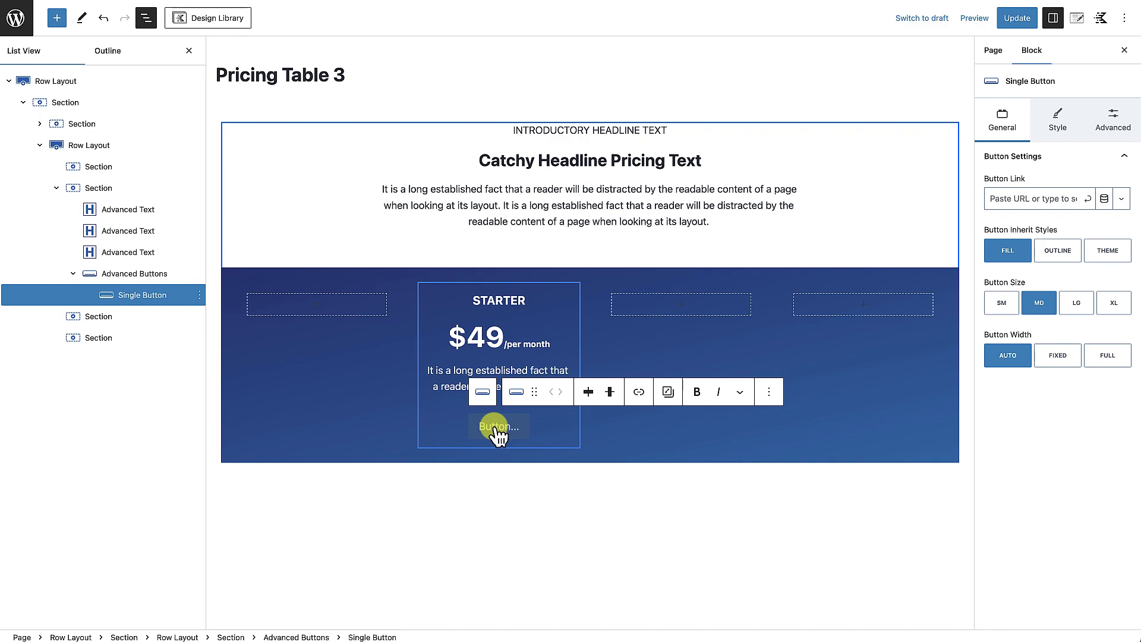
pyautogui.write('Get Started')
pyautogui.click(526, 451)
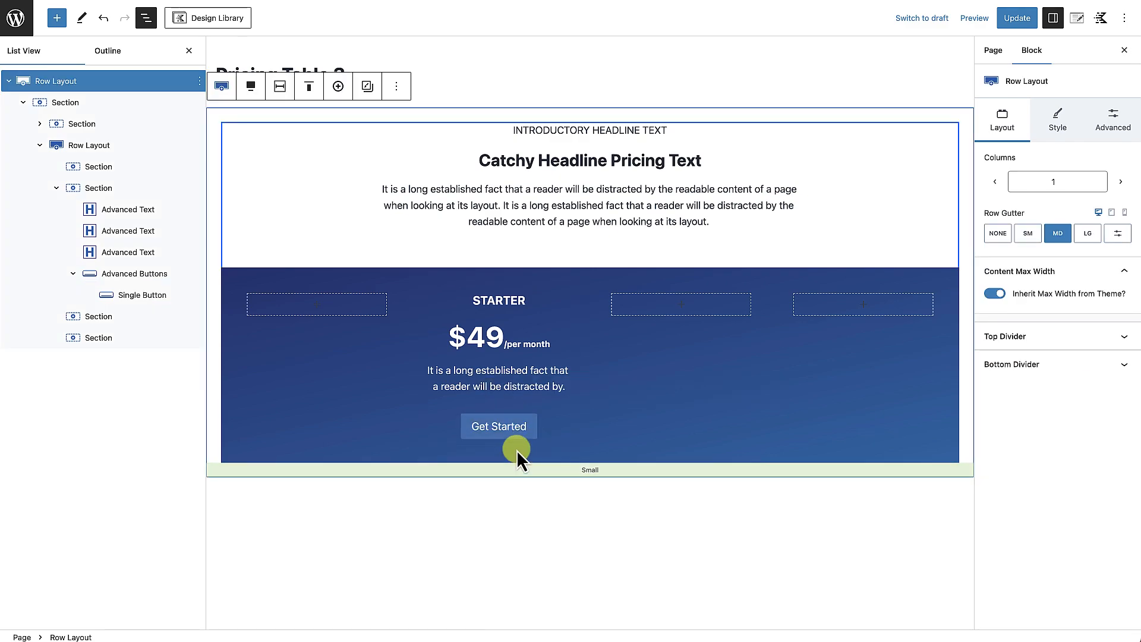
# Set the Get Started button's normal text colour to white (FFFFFF) and its background to a brighter blue than palette colour 2B6CB0.
pyautogui.click(530, 434)
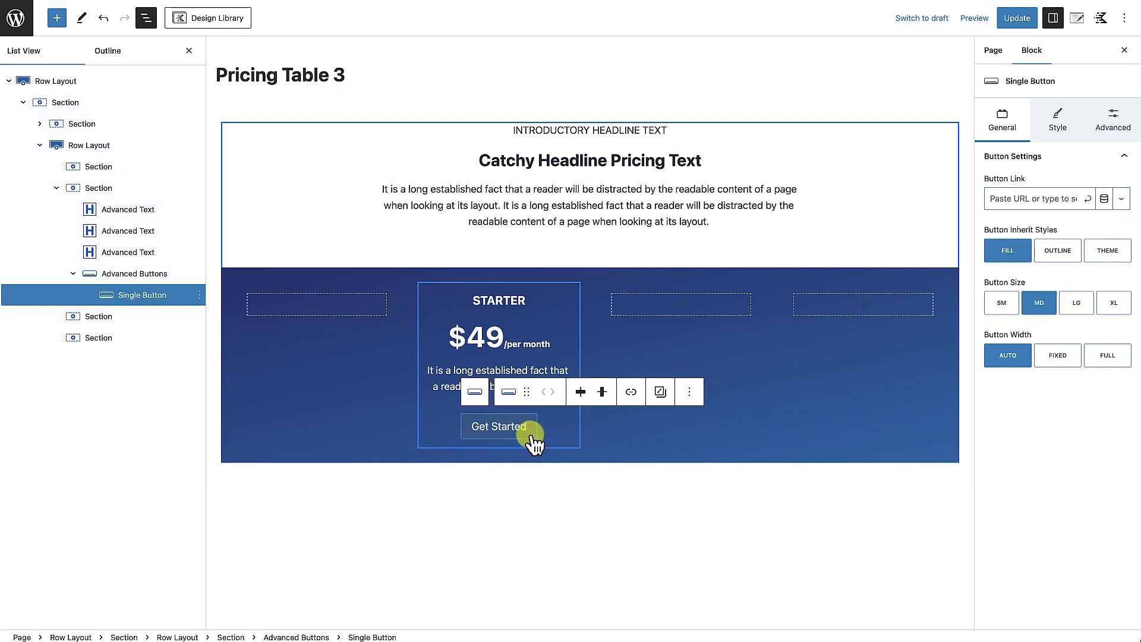
pyautogui.click(1058, 123)
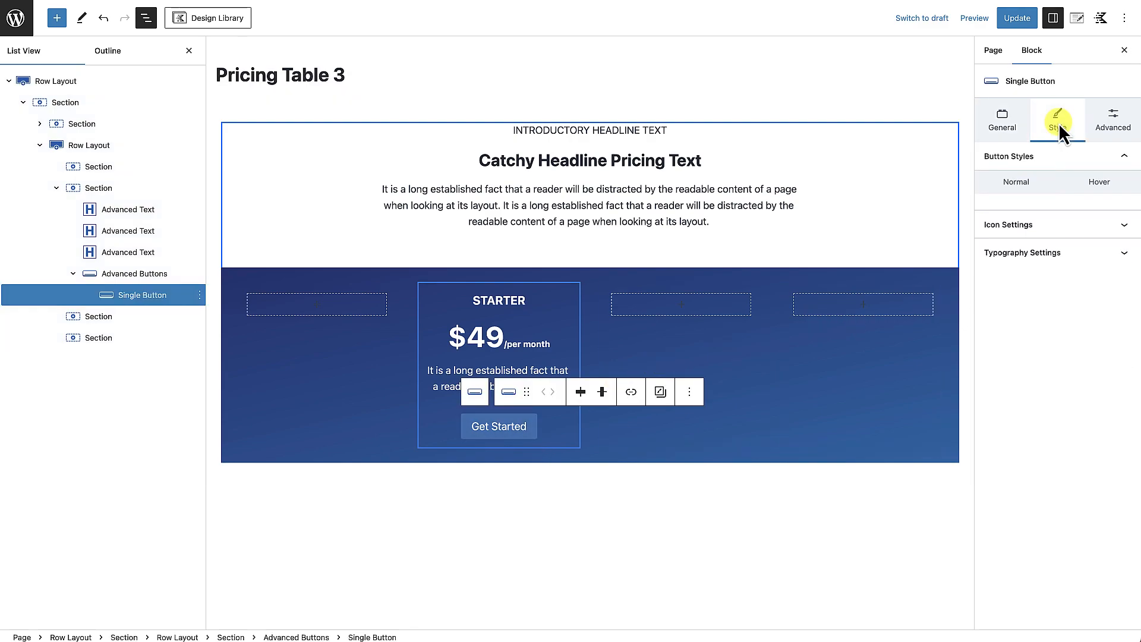
pyautogui.click(1121, 214)
pyautogui.click(1109, 186)
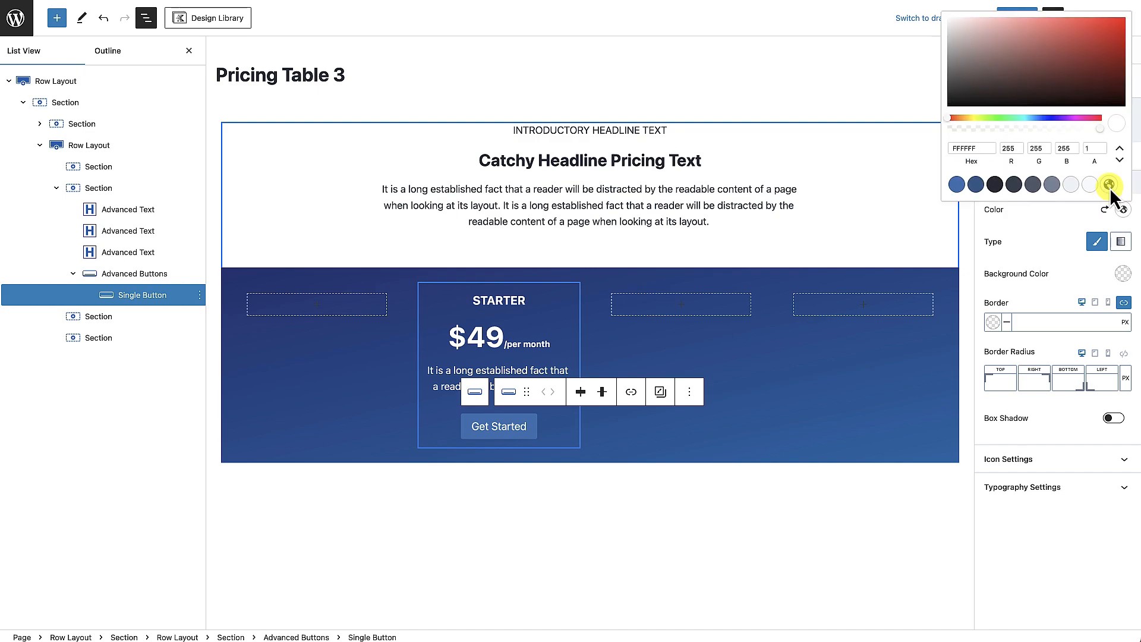
pyautogui.click(1049, 247)
pyautogui.click(1123, 274)
pyautogui.click(976, 249)
pyautogui.click(957, 248)
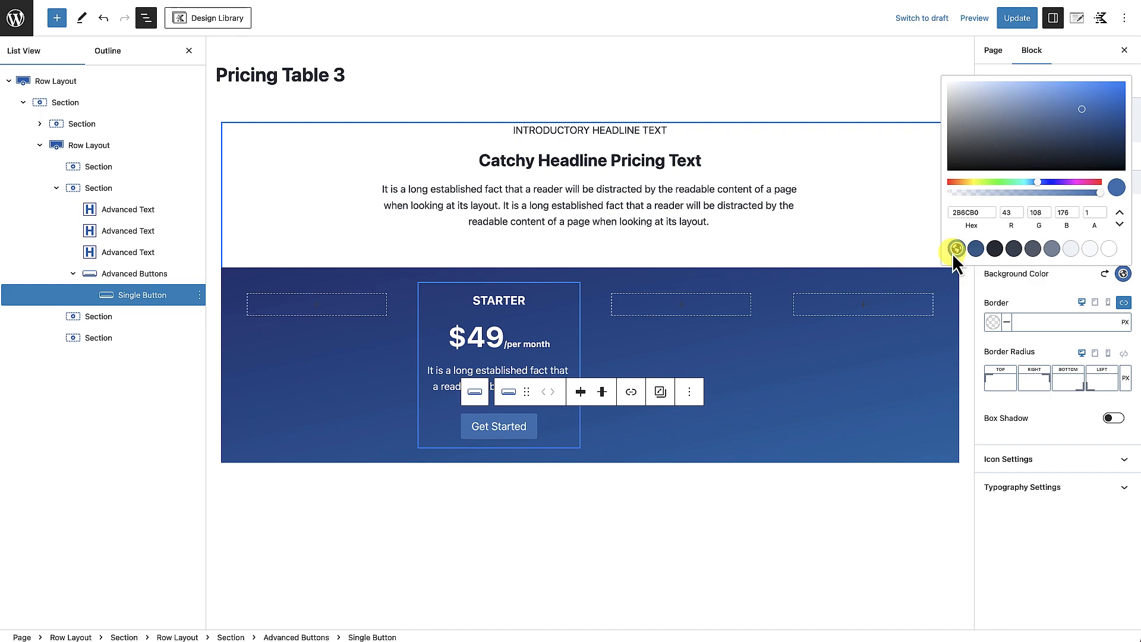
pyautogui.moveTo(1082, 108); pyautogui.dragTo(1096, 96)
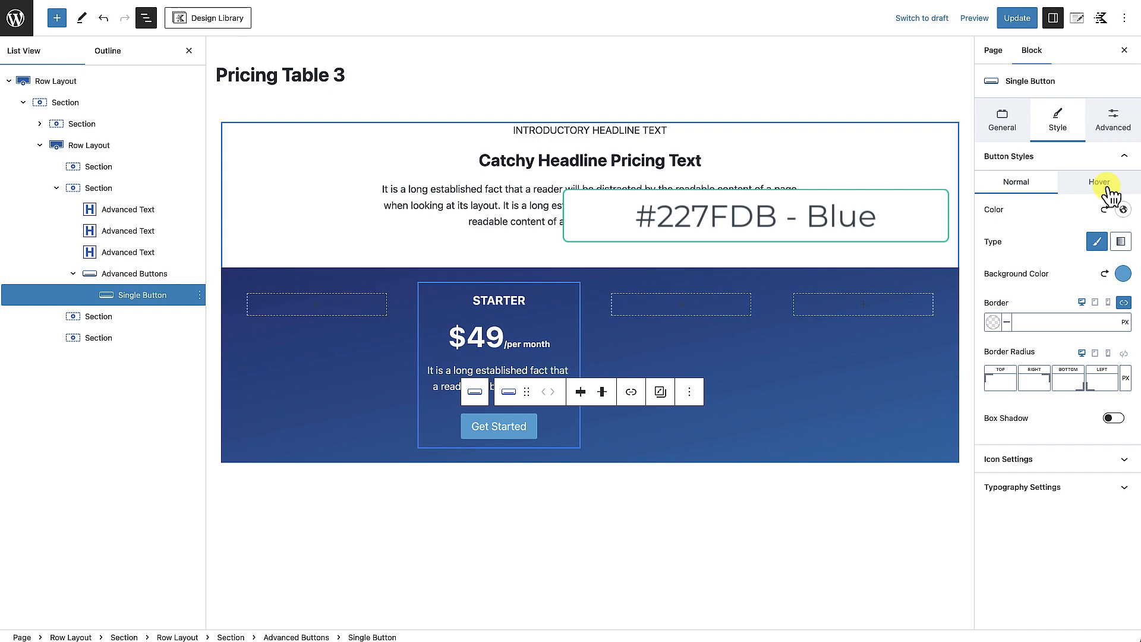
# Set the Get Started button's hover text colour to 359DD1 and its hover background to the near-white palette colour.
pyautogui.click(1107, 188)
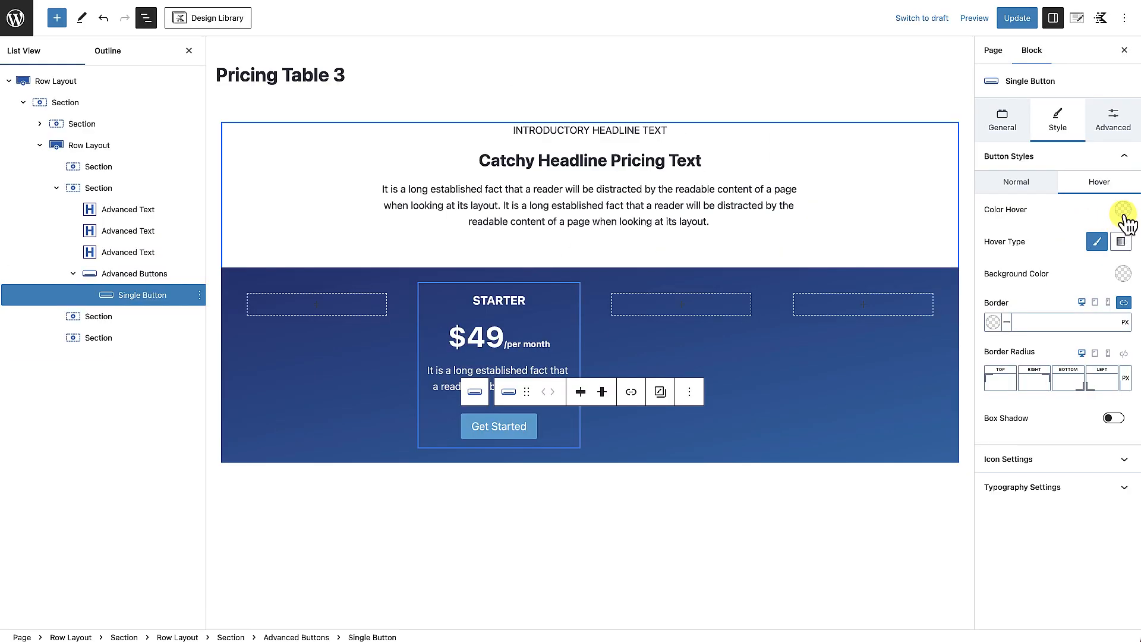
pyautogui.click(1124, 211)
pyautogui.click(969, 148)
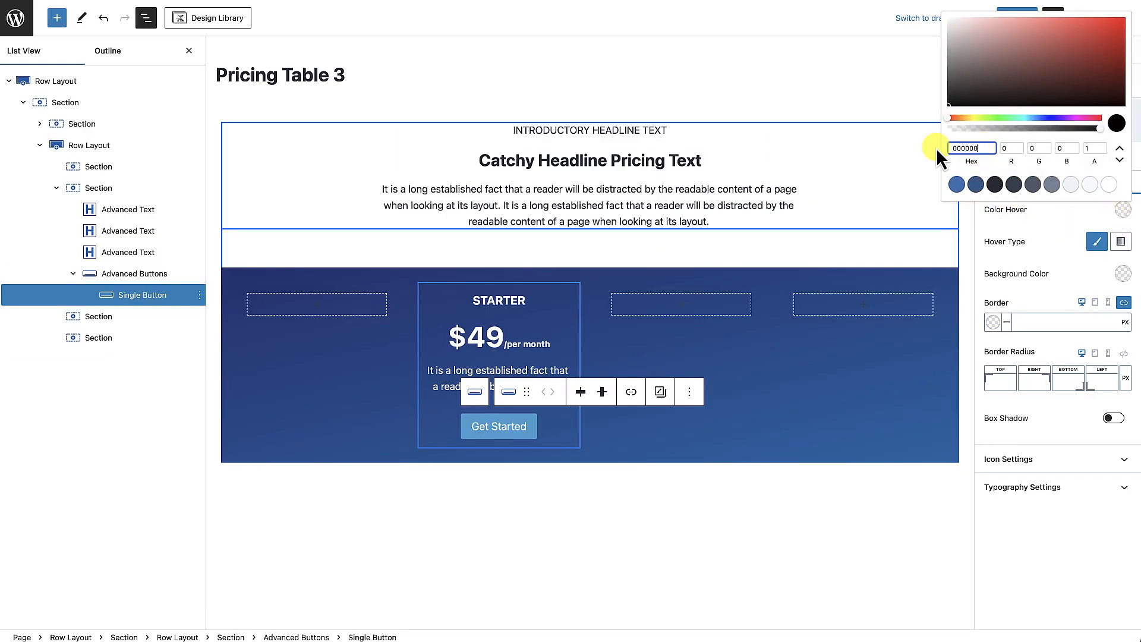
pyautogui.press('super+a')
pyautogui.write('359DD1')
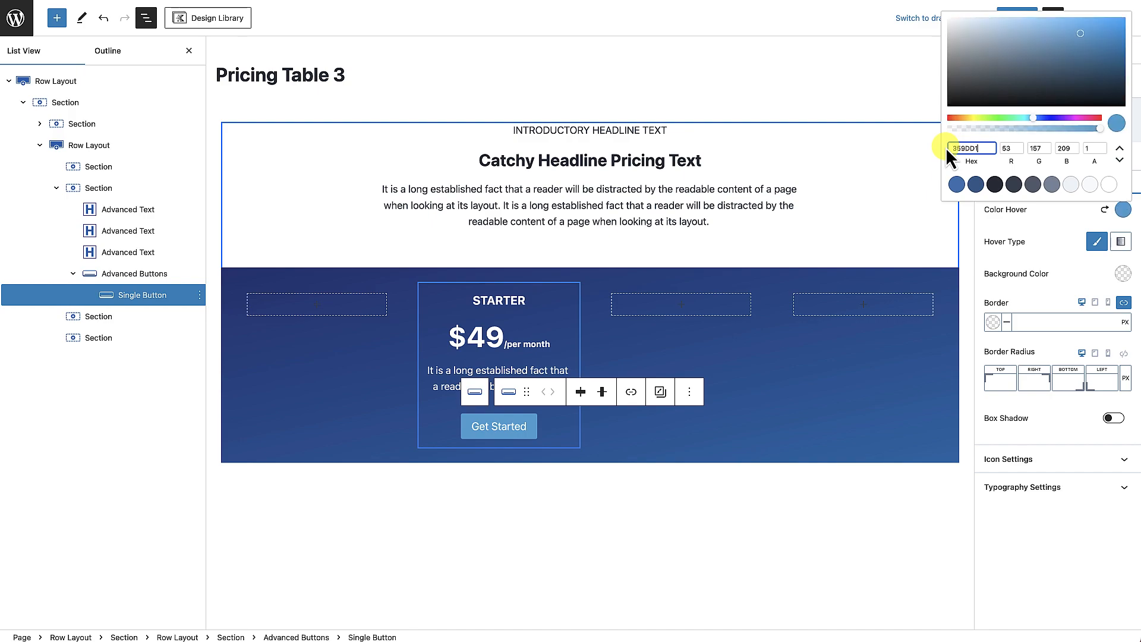
pyautogui.click(1039, 233)
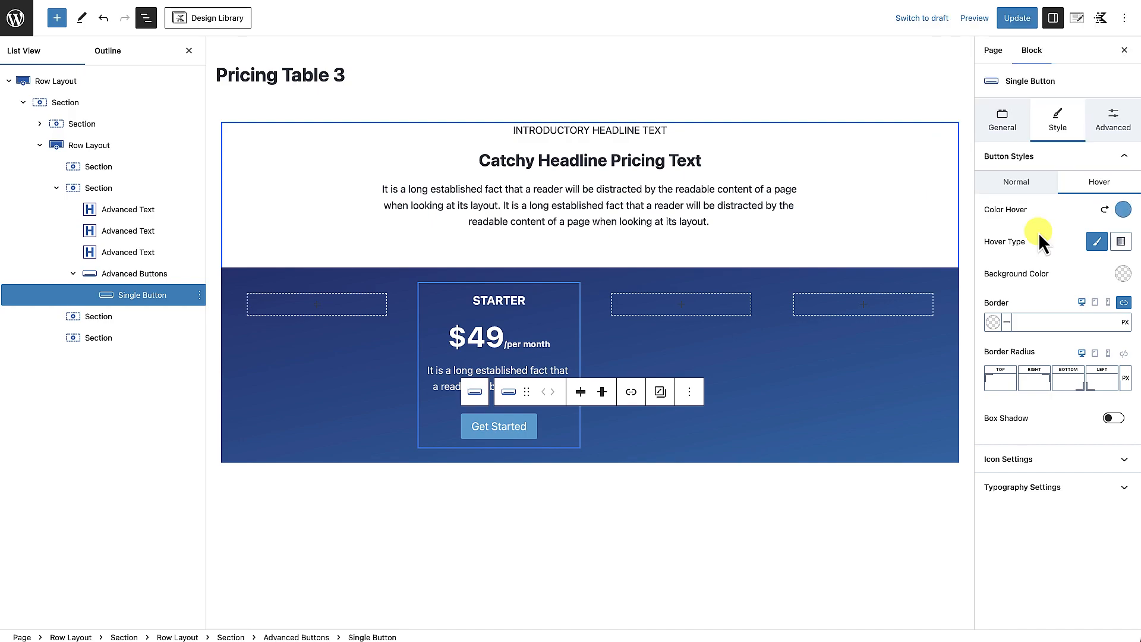
pyautogui.click(1123, 274)
pyautogui.click(1091, 249)
pyautogui.click(1019, 295)
# Set the Get Started button's hover border radius to 50 px on all corners.
pyautogui.click(1123, 355)
pyautogui.click(1096, 381)
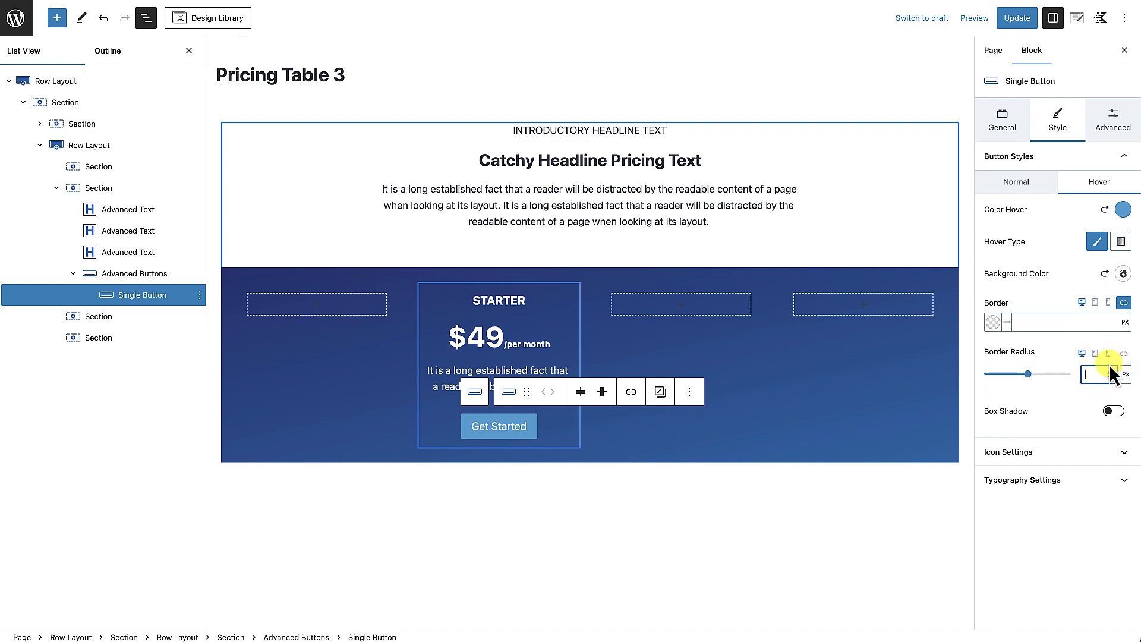
pyautogui.write('50')
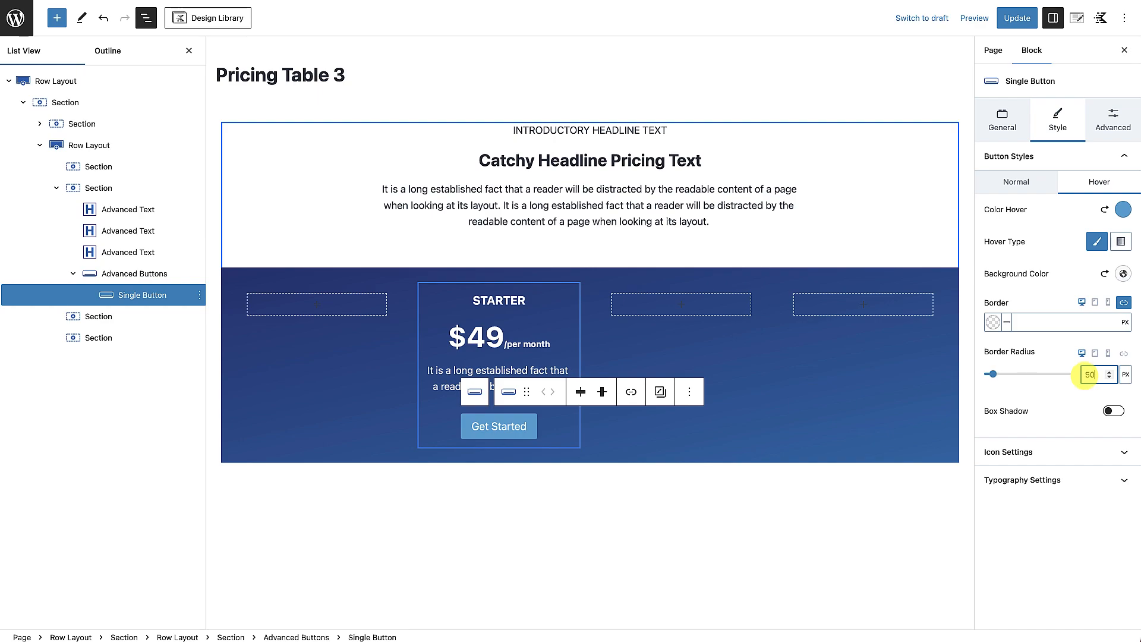
# Set the Get Started button's normal-state border radius to 50 px on all corners.
pyautogui.click(1049, 185)
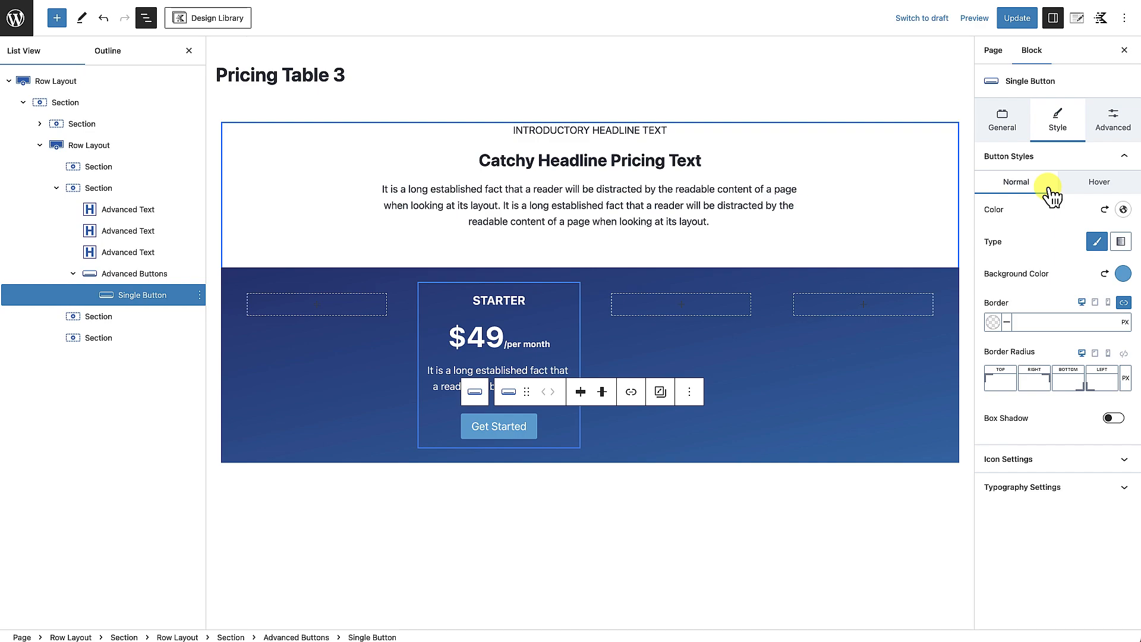
pyautogui.click(1124, 353)
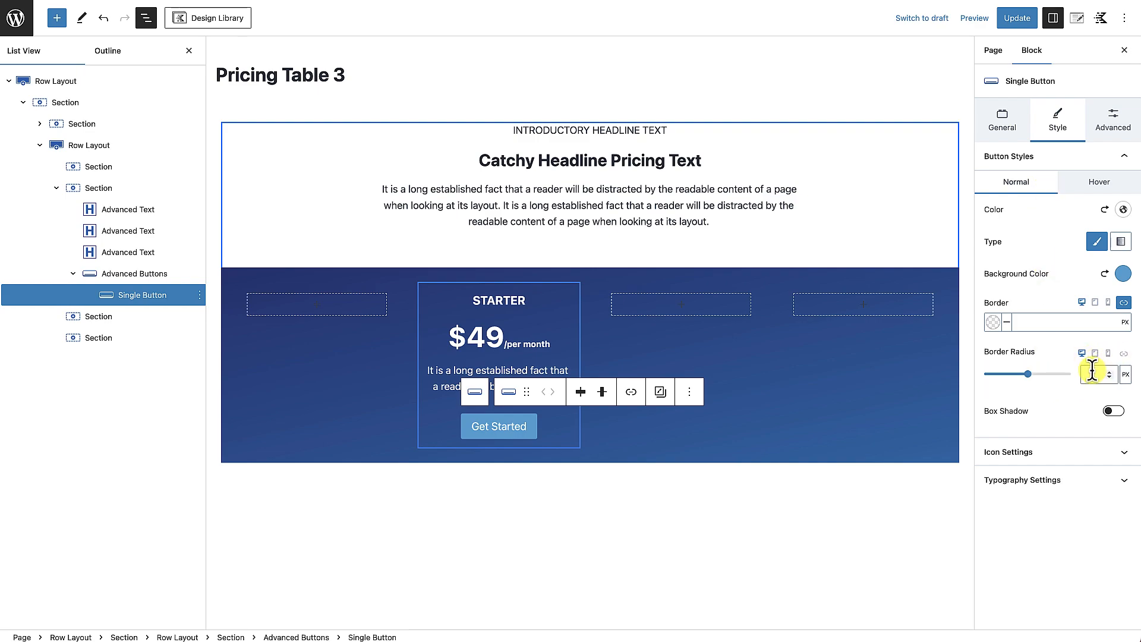
pyautogui.write('50')
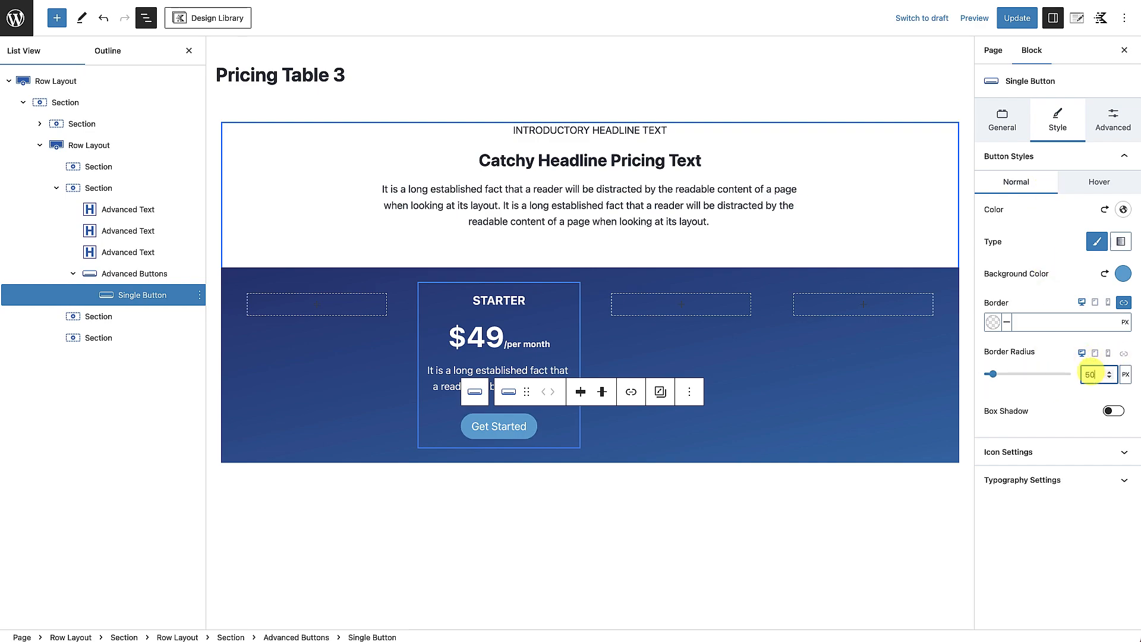
# Give the Get Started button a fixed width of 180 px.
pyautogui.click(1002, 124)
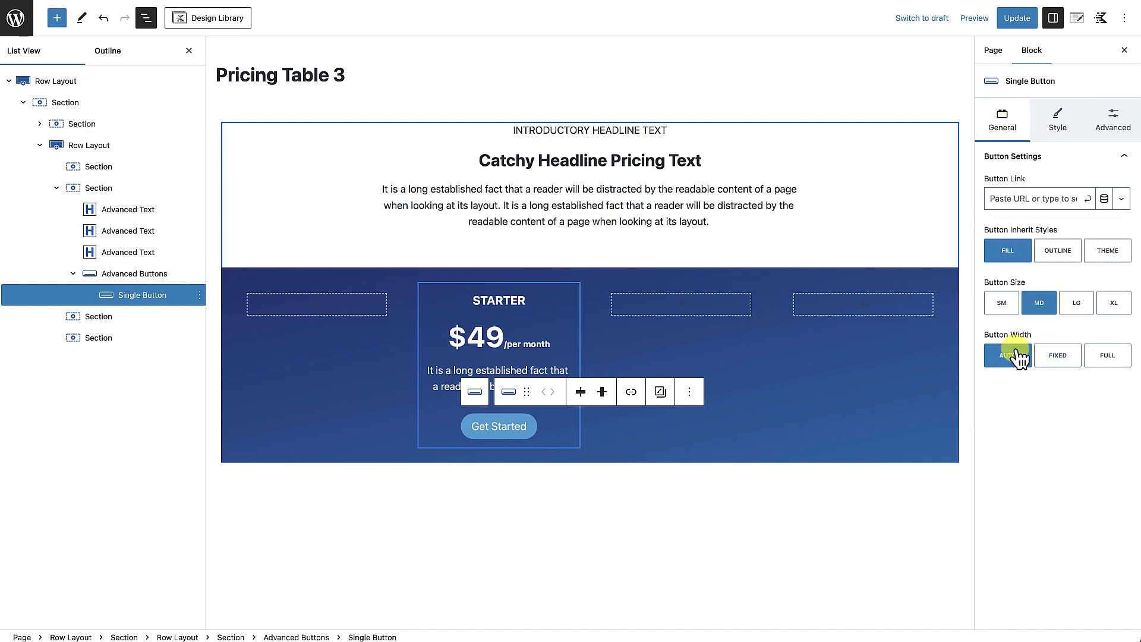
pyautogui.click(1058, 363)
pyautogui.click(1079, 416)
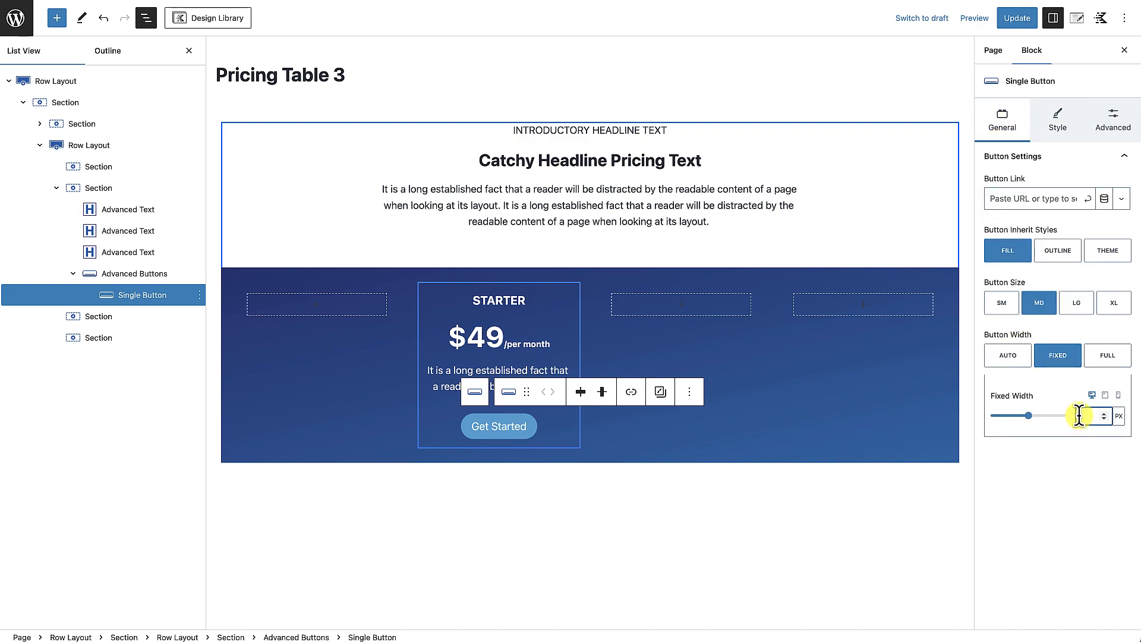
pyautogui.write('180')
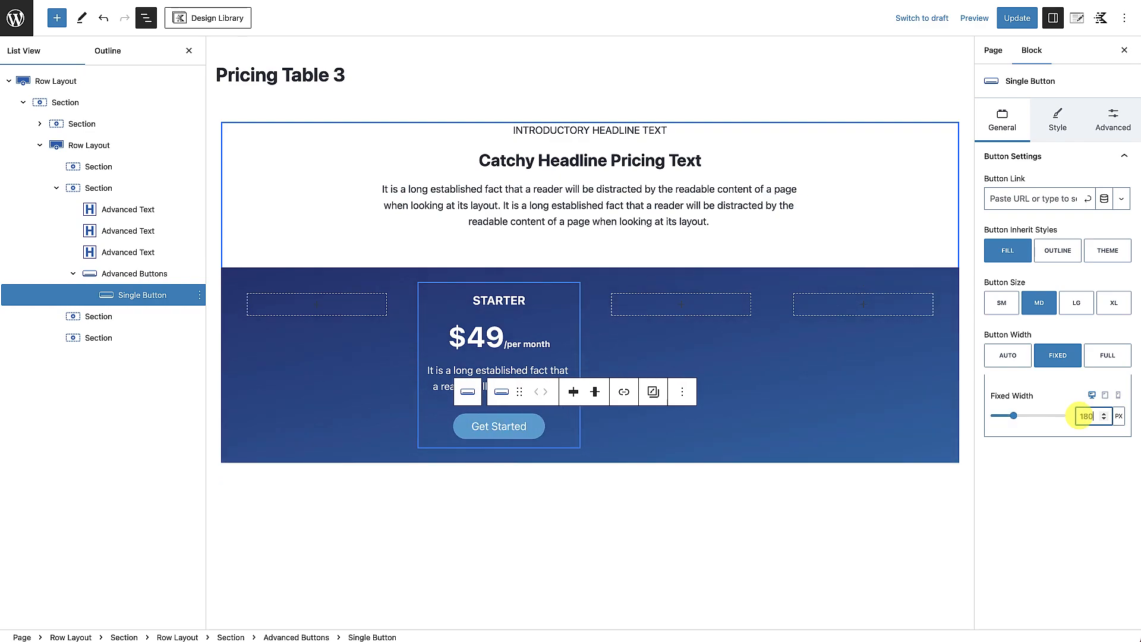
pyautogui.click(580, 442)
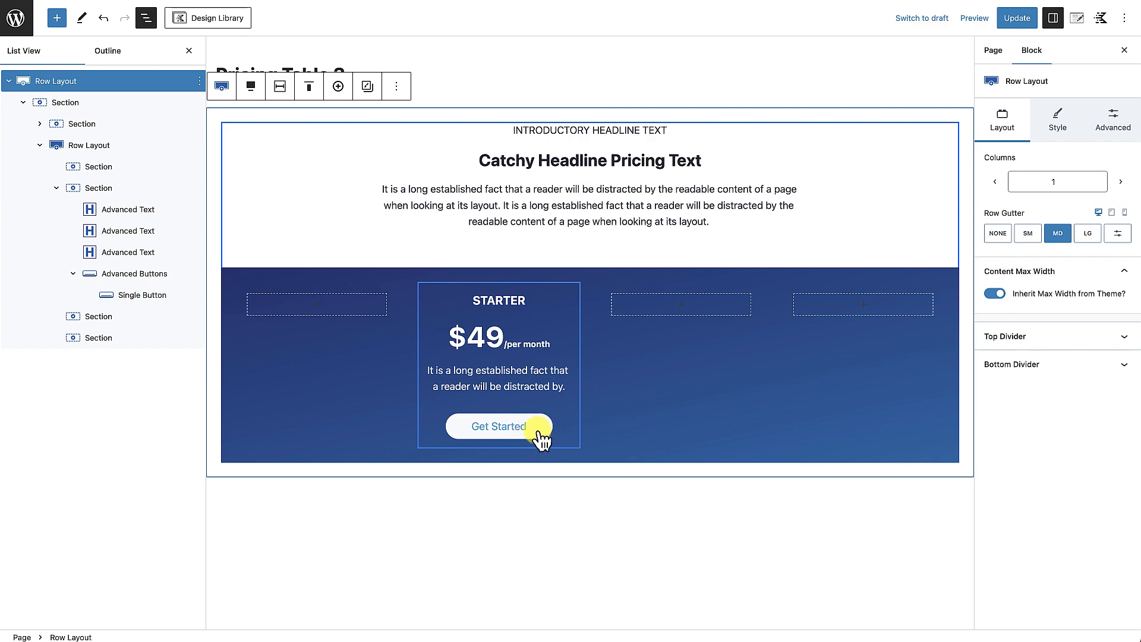
# Set the Get Started button's typography to uppercase letter case and Bold font weight.
pyautogui.click(545, 438)
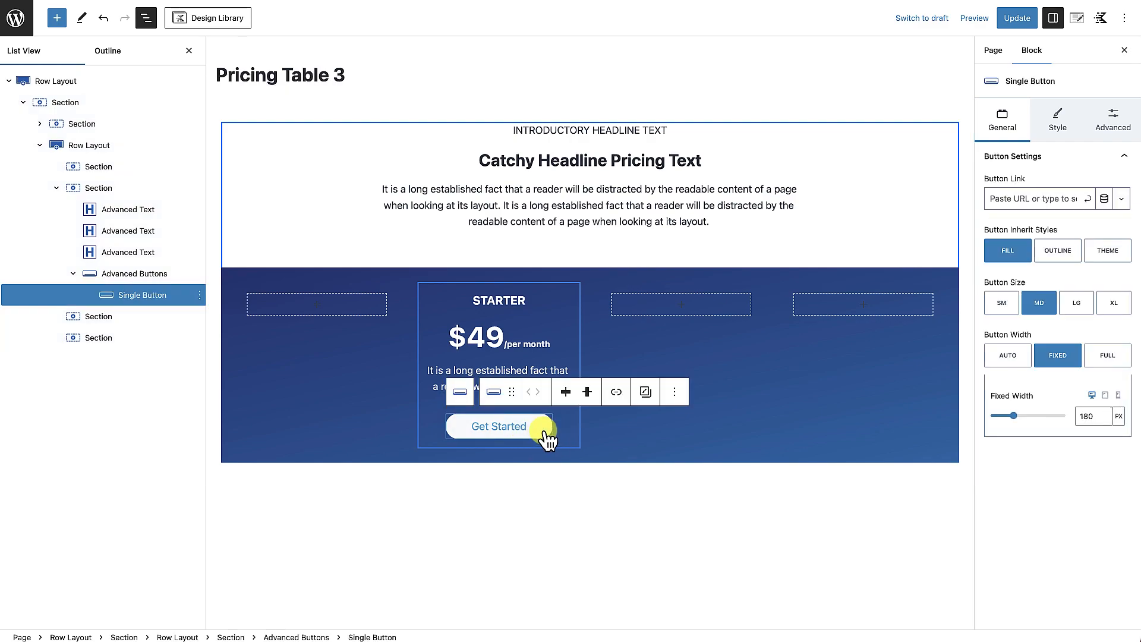
pyautogui.click(1062, 118)
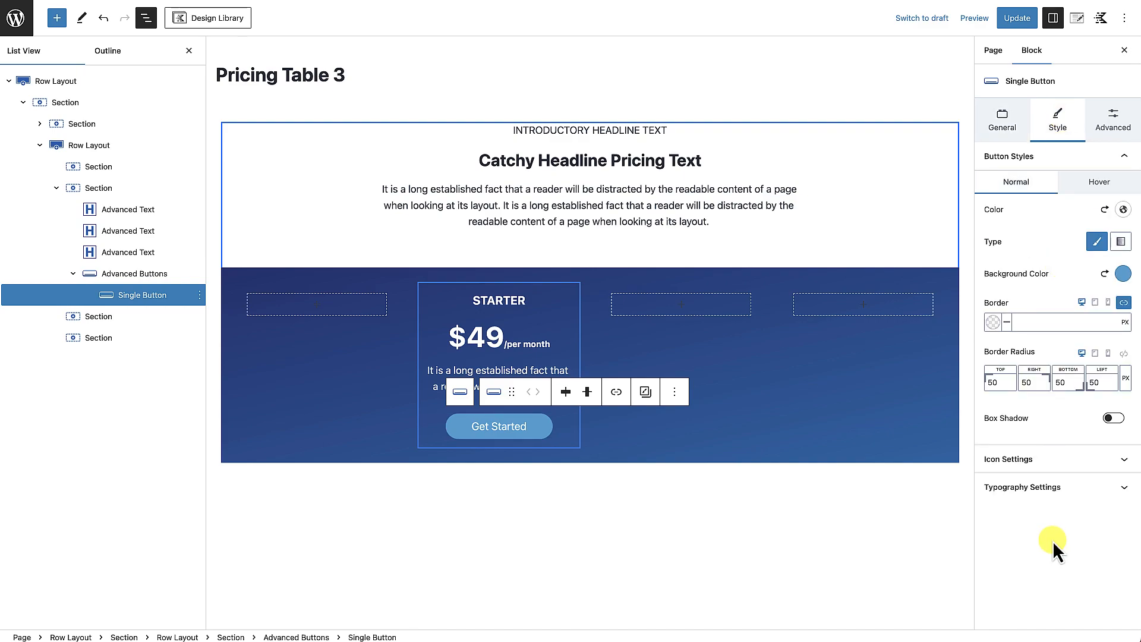
pyautogui.click(1053, 489)
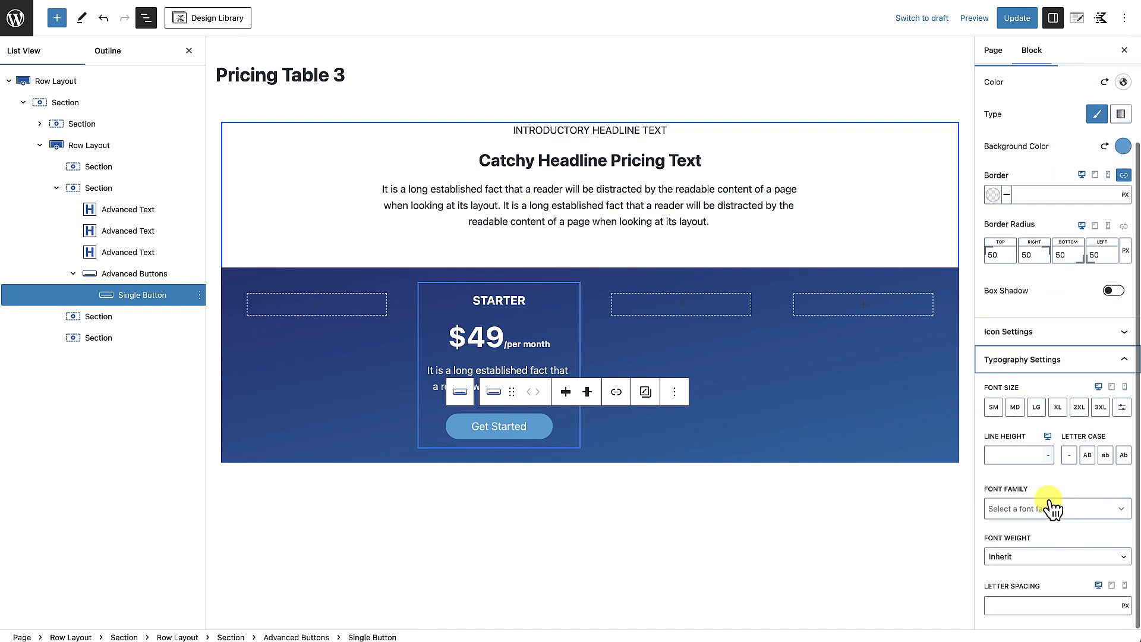
pyautogui.click(1088, 456)
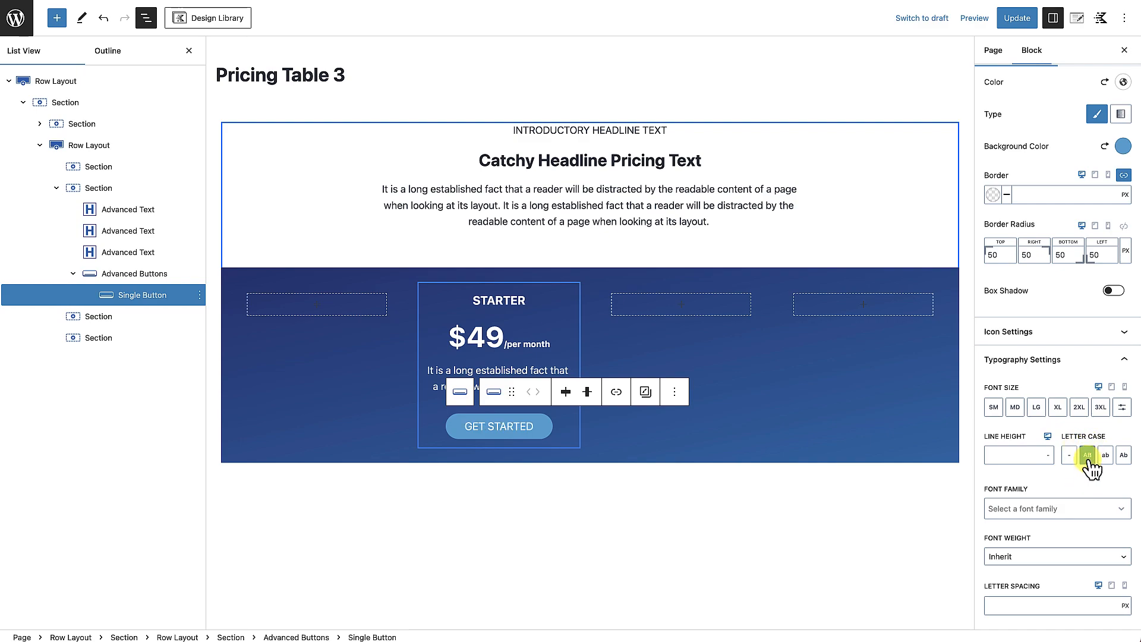
pyautogui.click(1043, 557)
pyautogui.click(1023, 582)
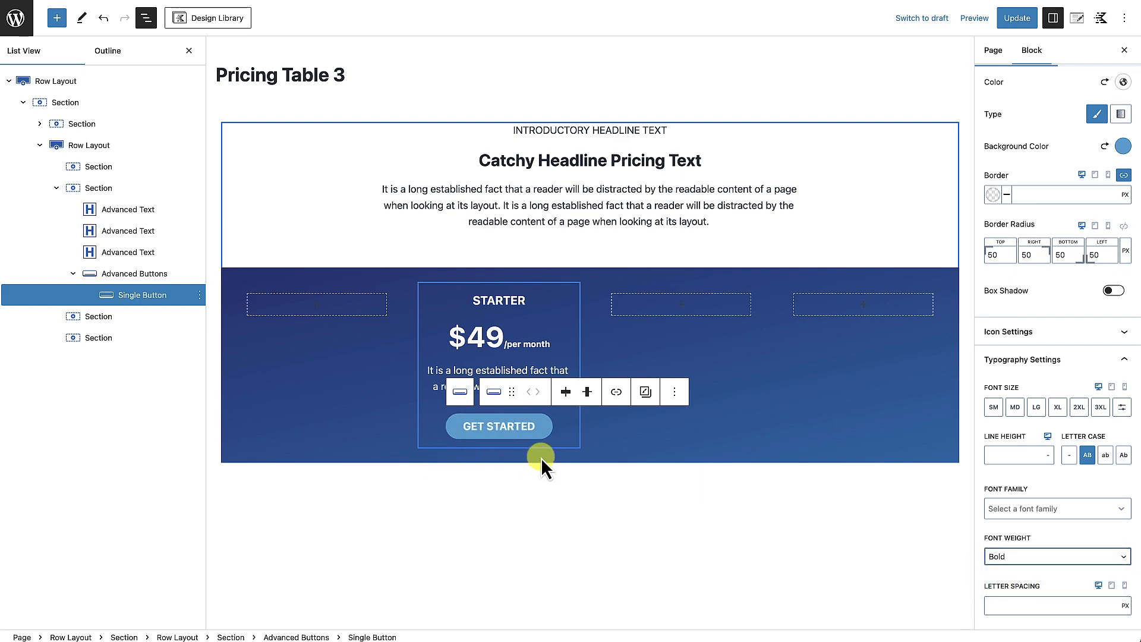
pyautogui.click(571, 431)
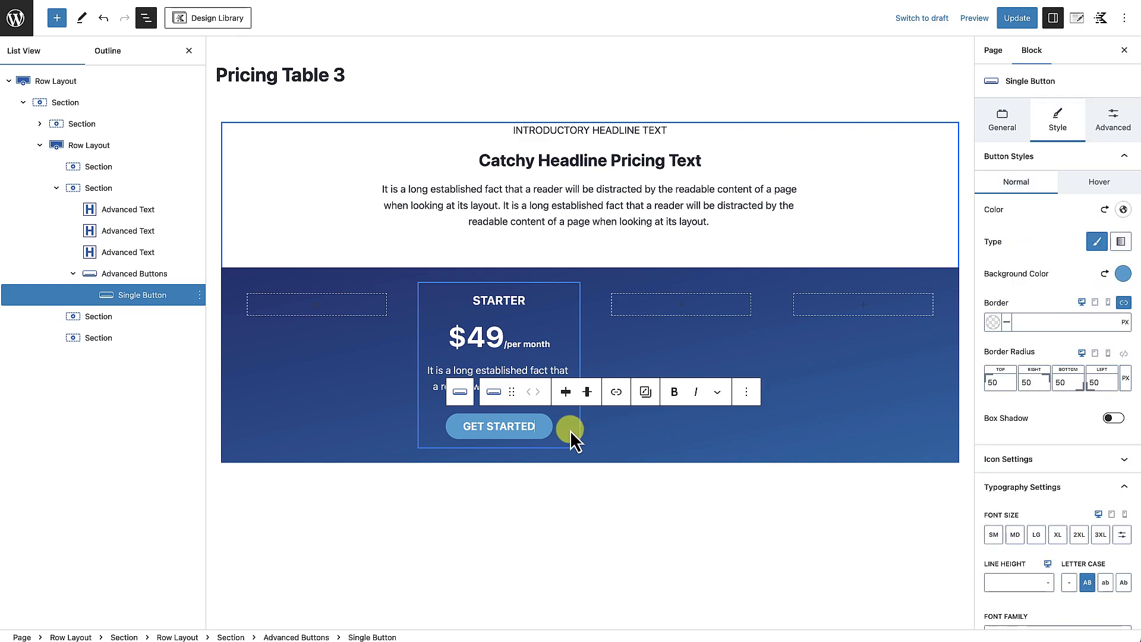
pyautogui.click(578, 432)
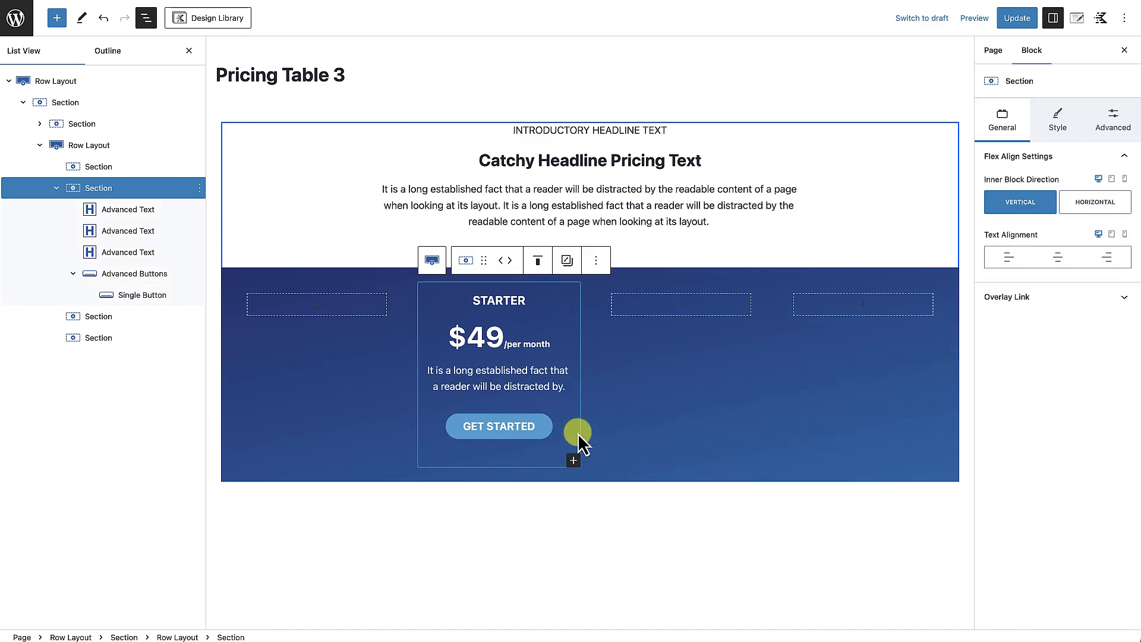
# Copy the Starter column's three Advanced Text blocks together with its Advanced Buttons block.
pyautogui.click(543, 439)
pyautogui.click(521, 334)
pyautogui.click(514, 301)
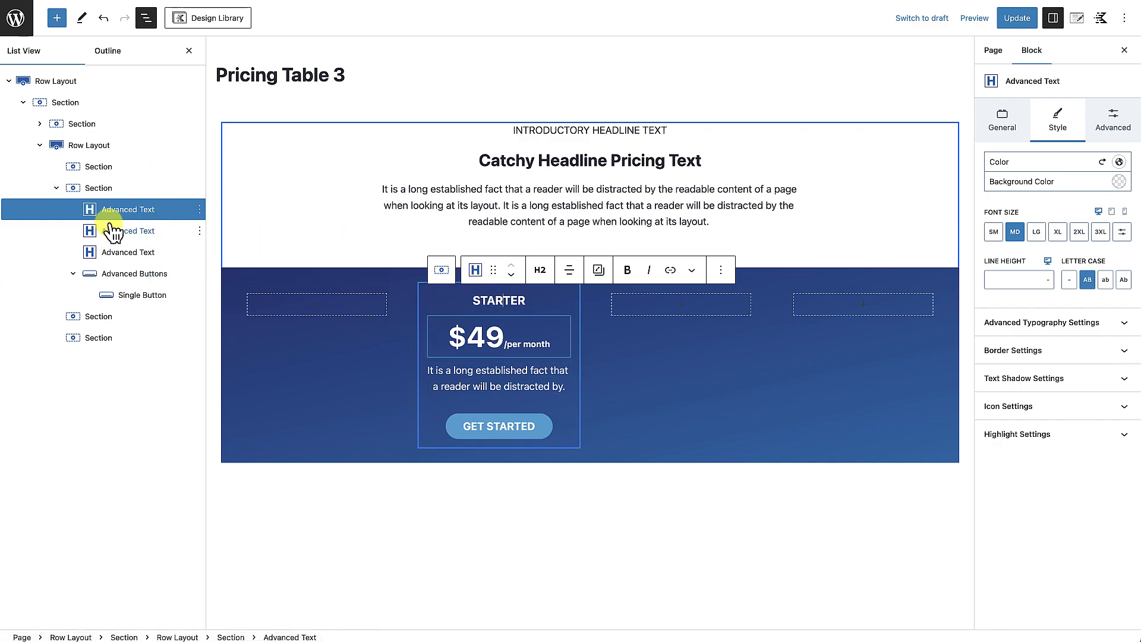
pyautogui.keyDown('shift'); pyautogui.click(133, 278); pyautogui.keyUp('shift')
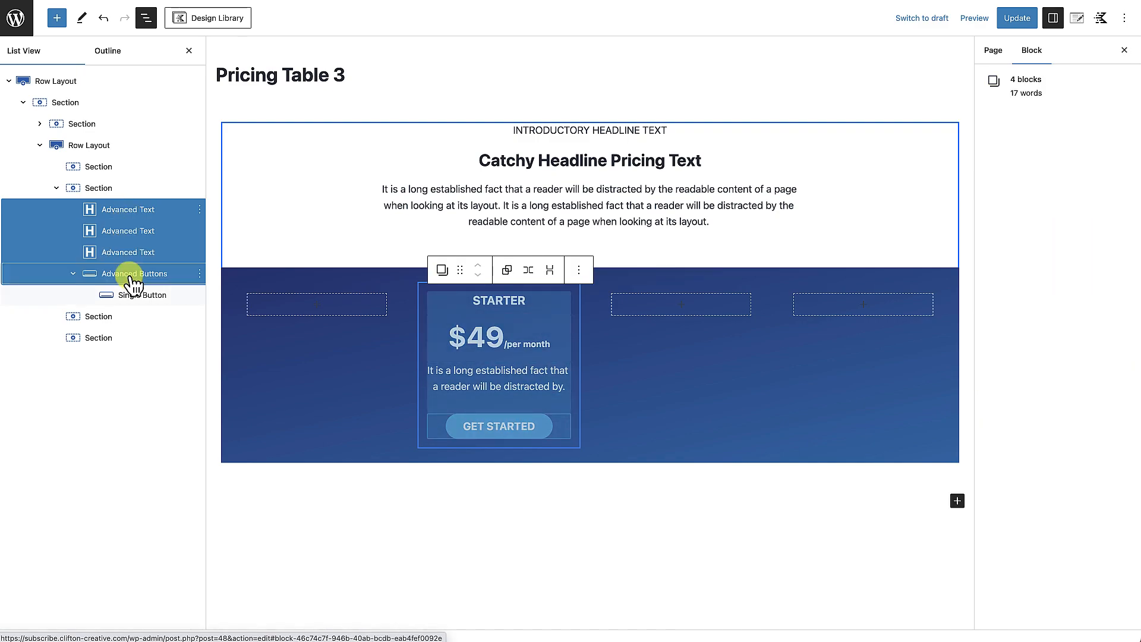
pyautogui.click(579, 270)
pyautogui.click(598, 333)
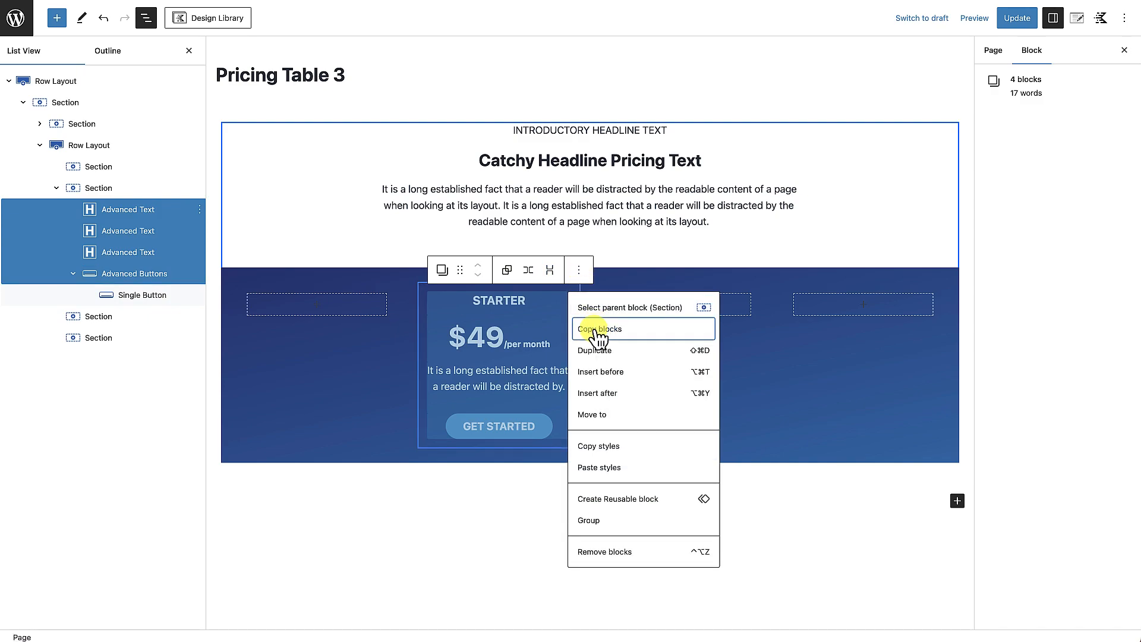
# Paste the copied Starter blocks into the empty third section of the pricing row, using a placeholder paragraph.
pyautogui.click(737, 305)
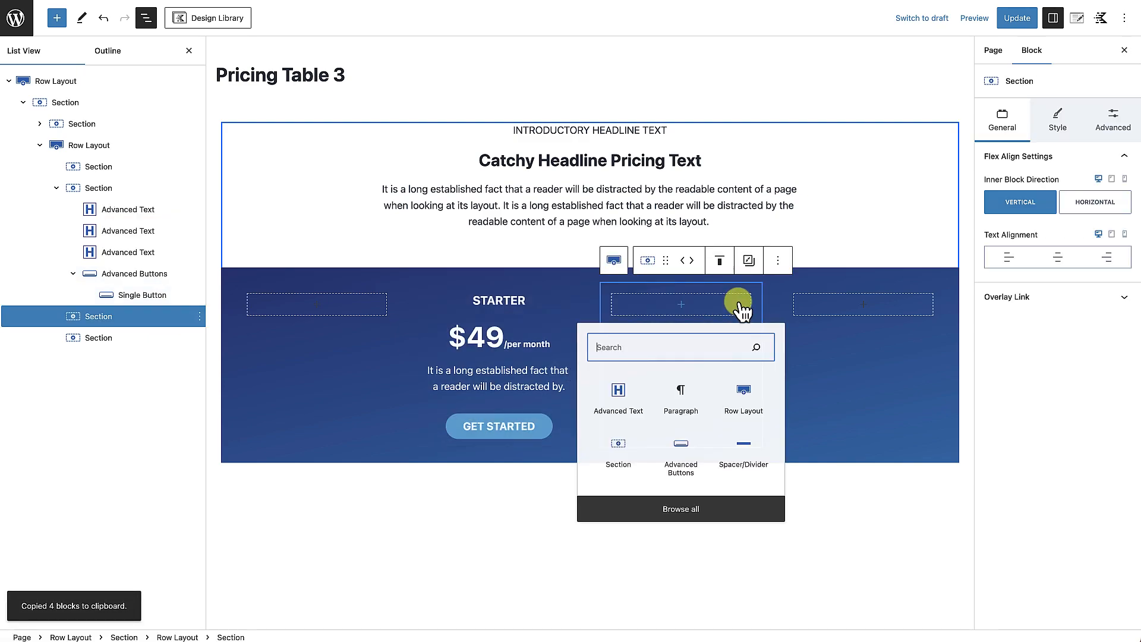
pyautogui.click(683, 306)
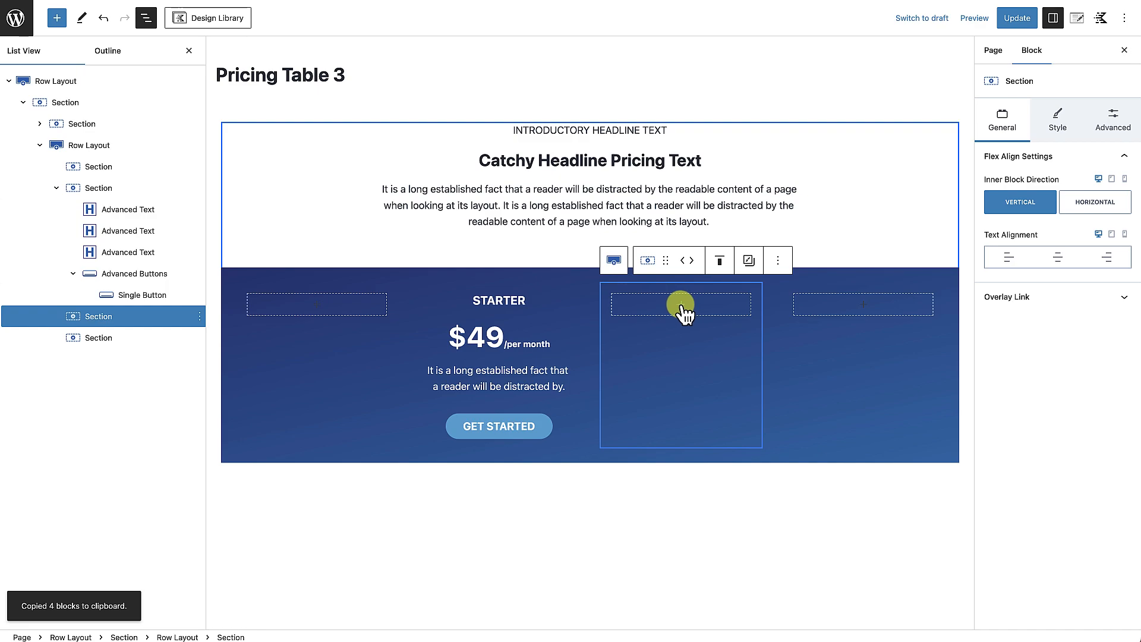
pyautogui.click(683, 306)
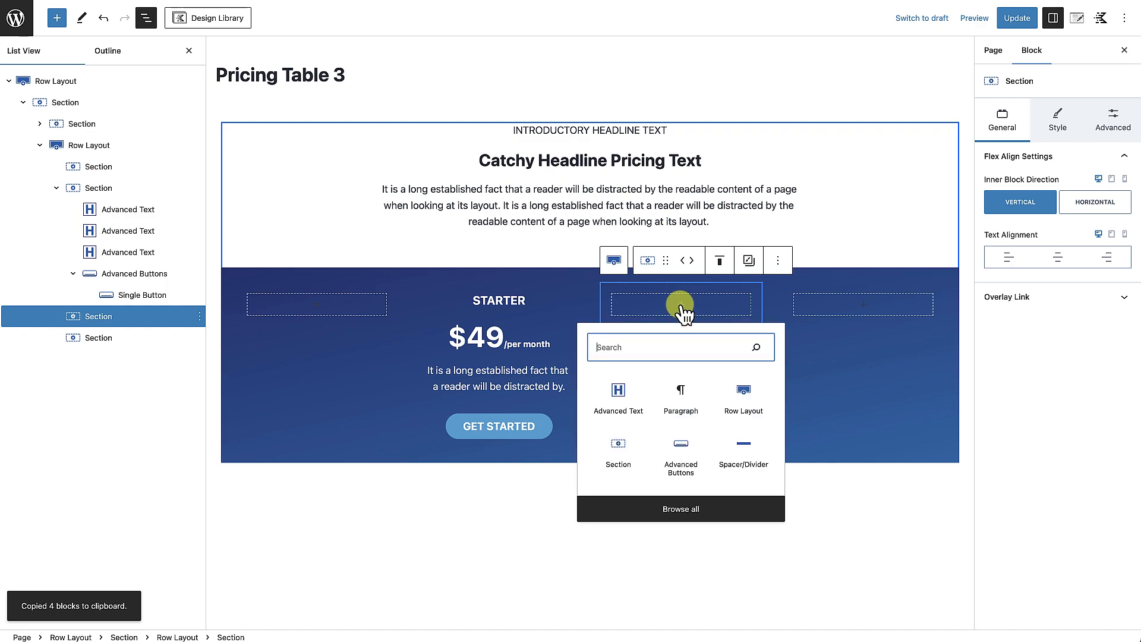
pyautogui.click(681, 400)
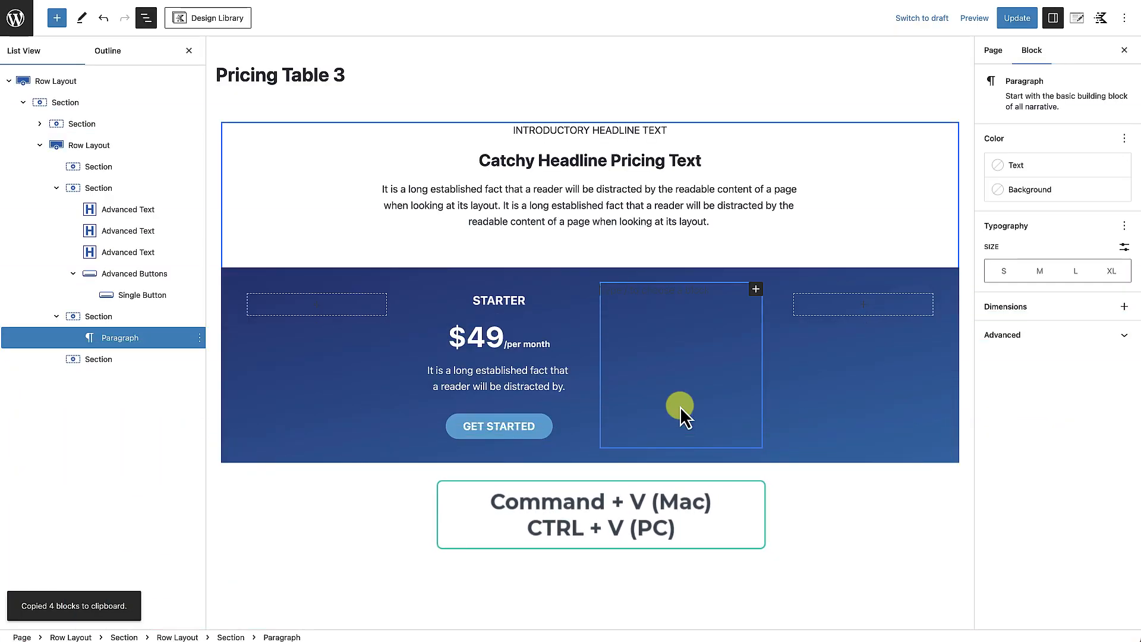
pyautogui.hotkey('ctrl', 'v')
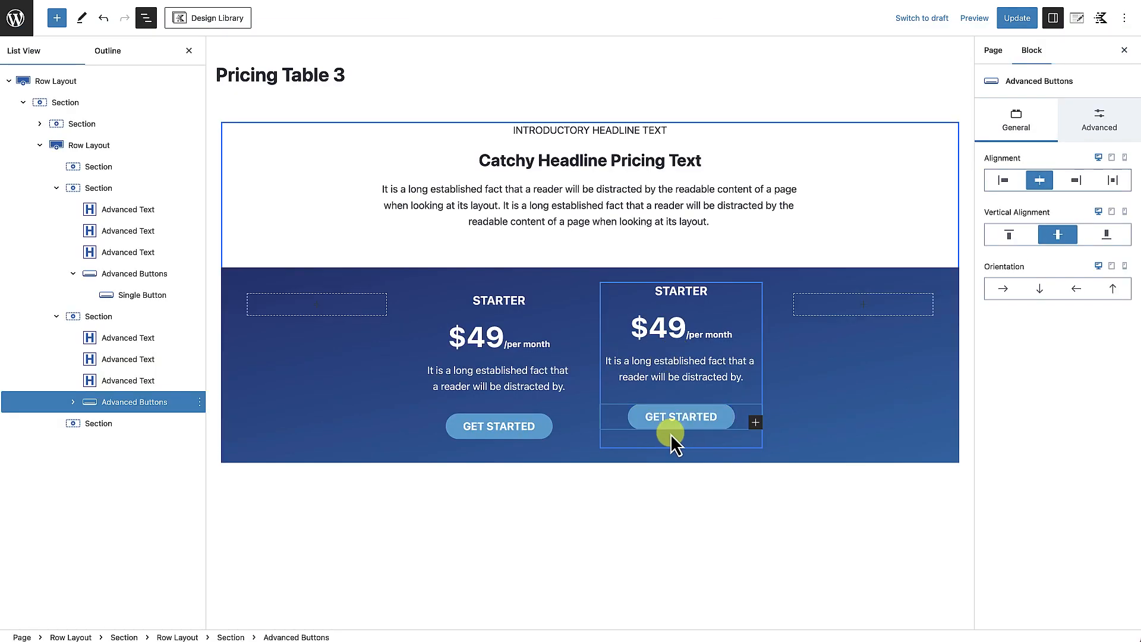
# Paste the copied Starter blocks into the empty fourth section of the pricing row, using a placeholder paragraph.
pyautogui.click(862, 305)
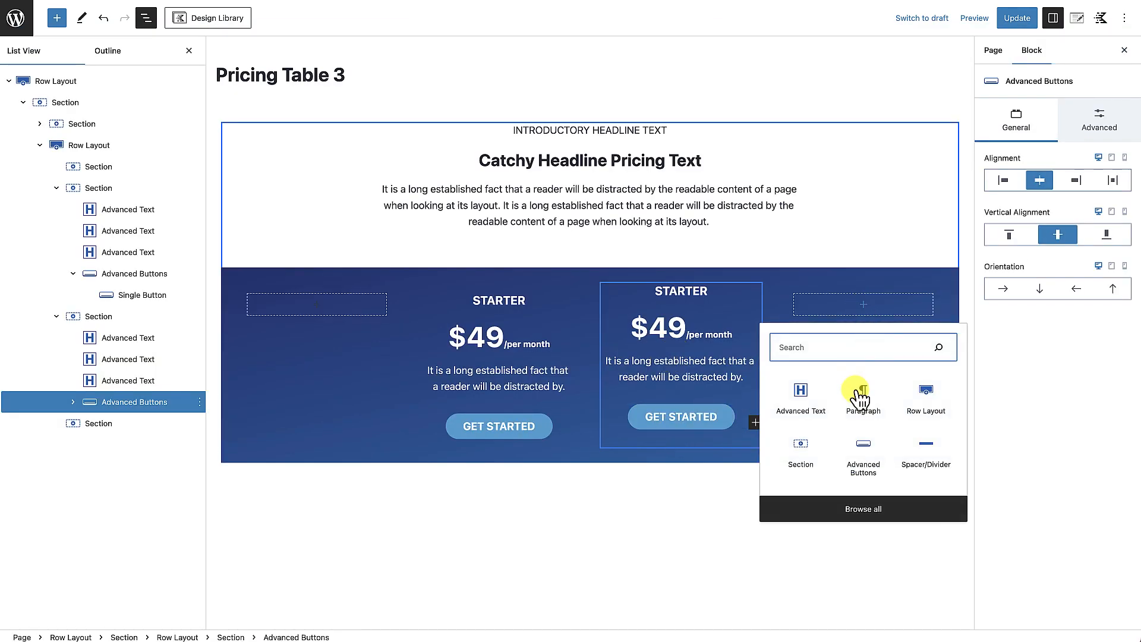
pyautogui.click(865, 395)
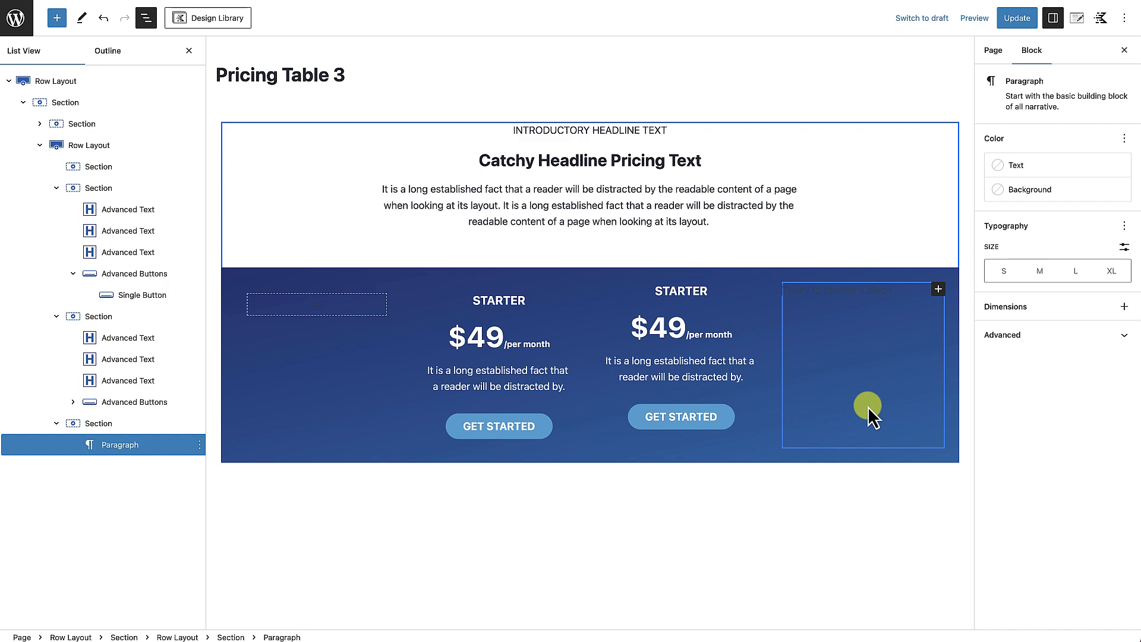
pyautogui.hotkey('ctrl', 'v')
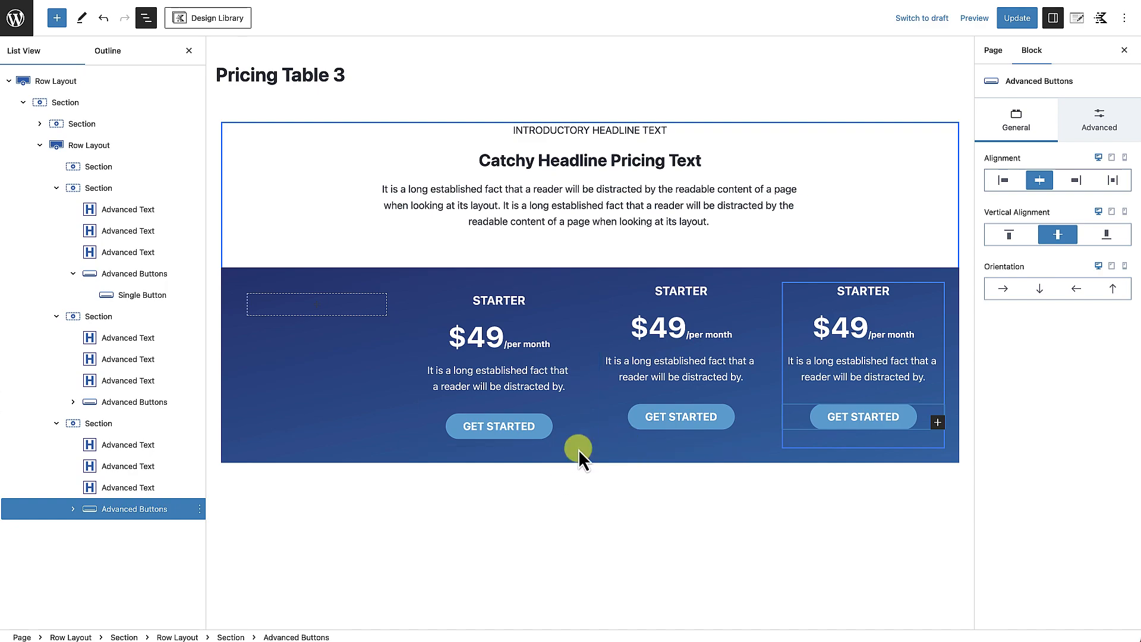
# Copy the styles of the original Starter section and paste them onto the pricing row's third section.
pyautogui.click(578, 285)
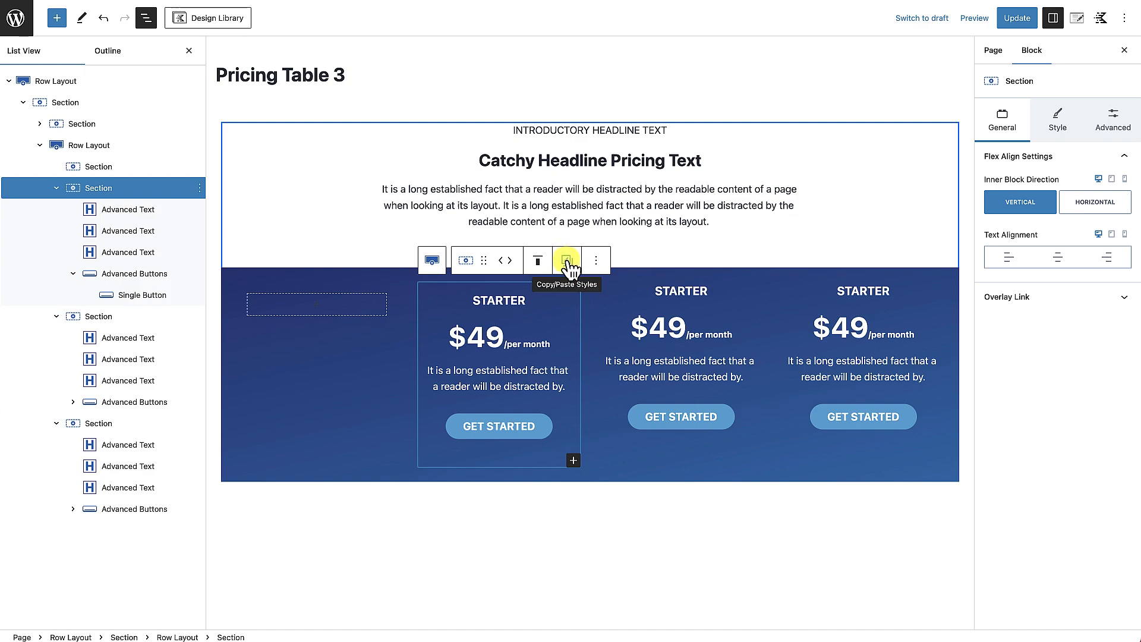
pyautogui.click(568, 264)
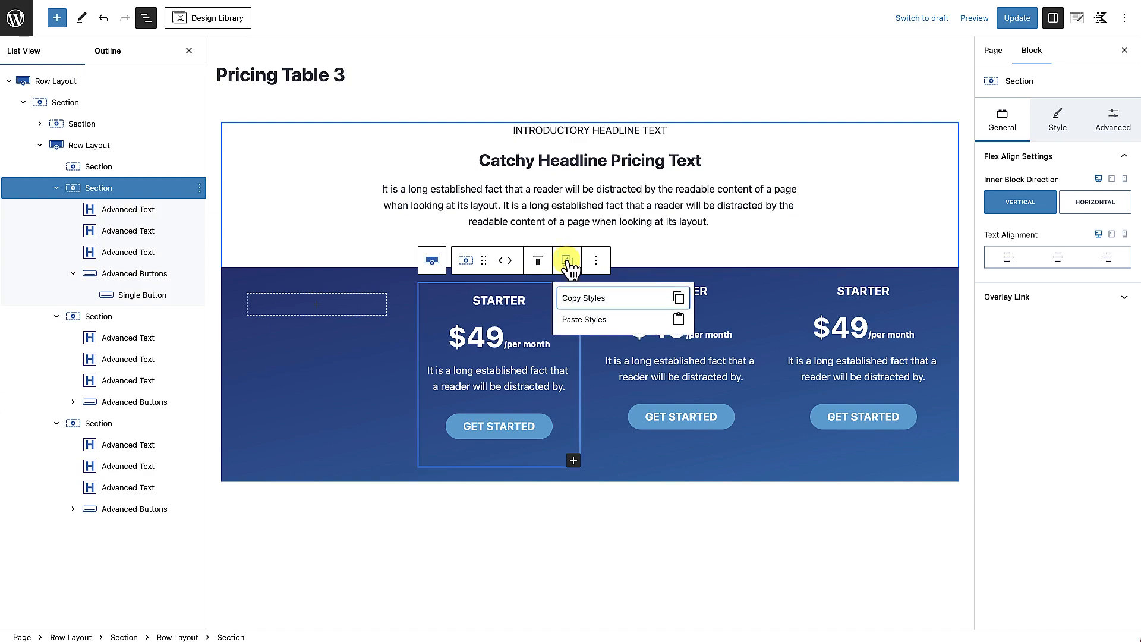
pyautogui.click(575, 299)
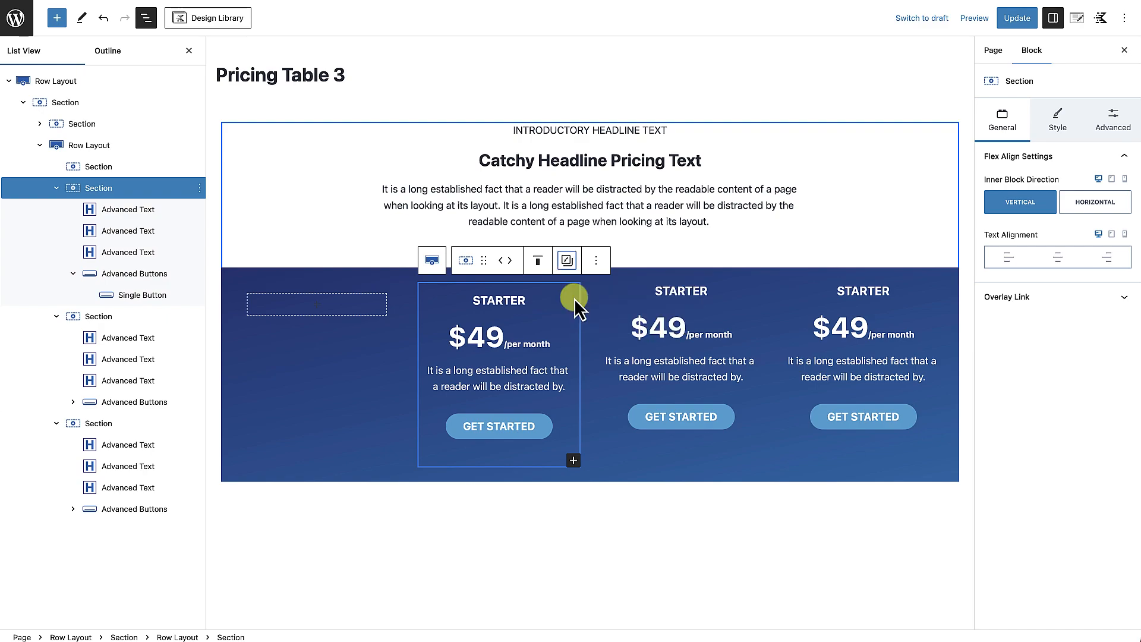
pyautogui.click(171, 319)
pyautogui.click(748, 262)
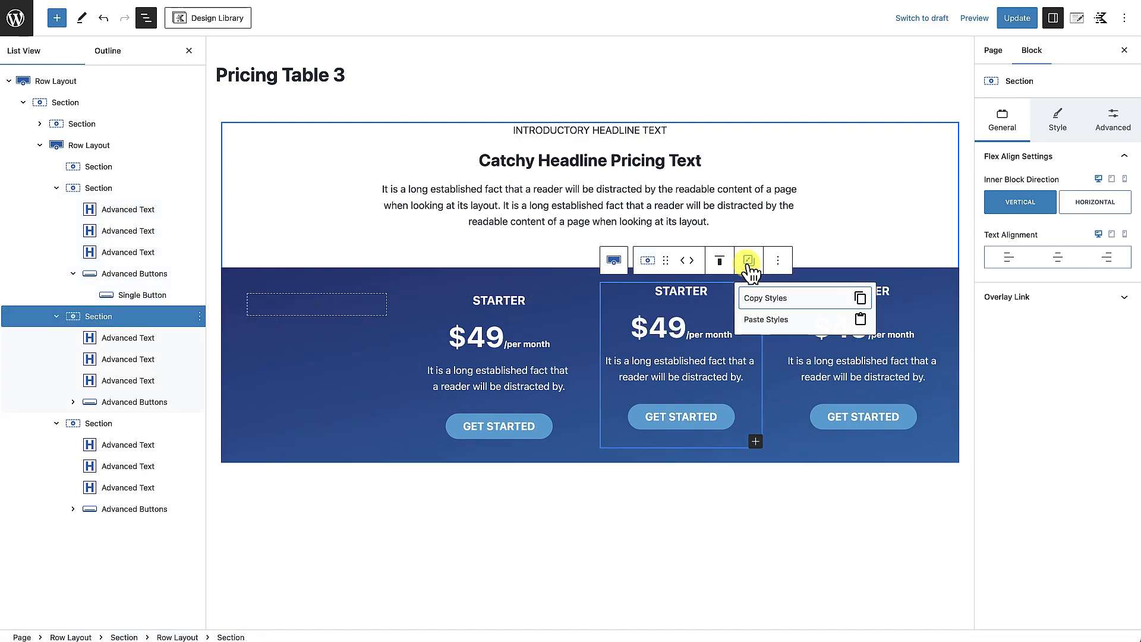
pyautogui.click(765, 320)
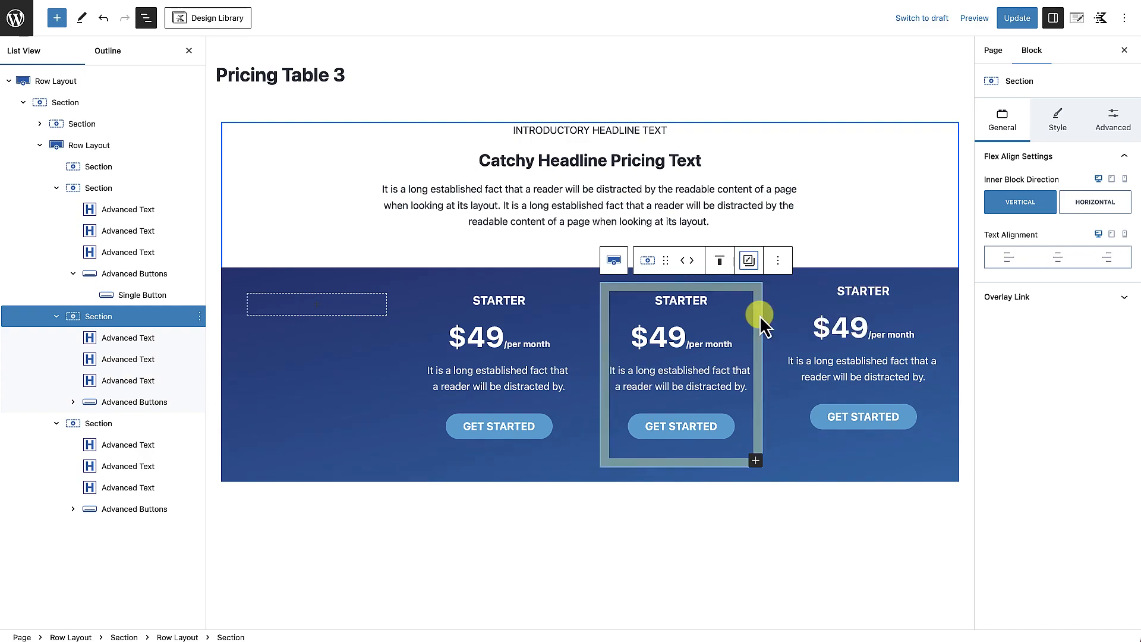
# Paste the copied section styles onto the pricing row's fourth section.
pyautogui.click(107, 424)
pyautogui.click(930, 262)
pyautogui.click(940, 316)
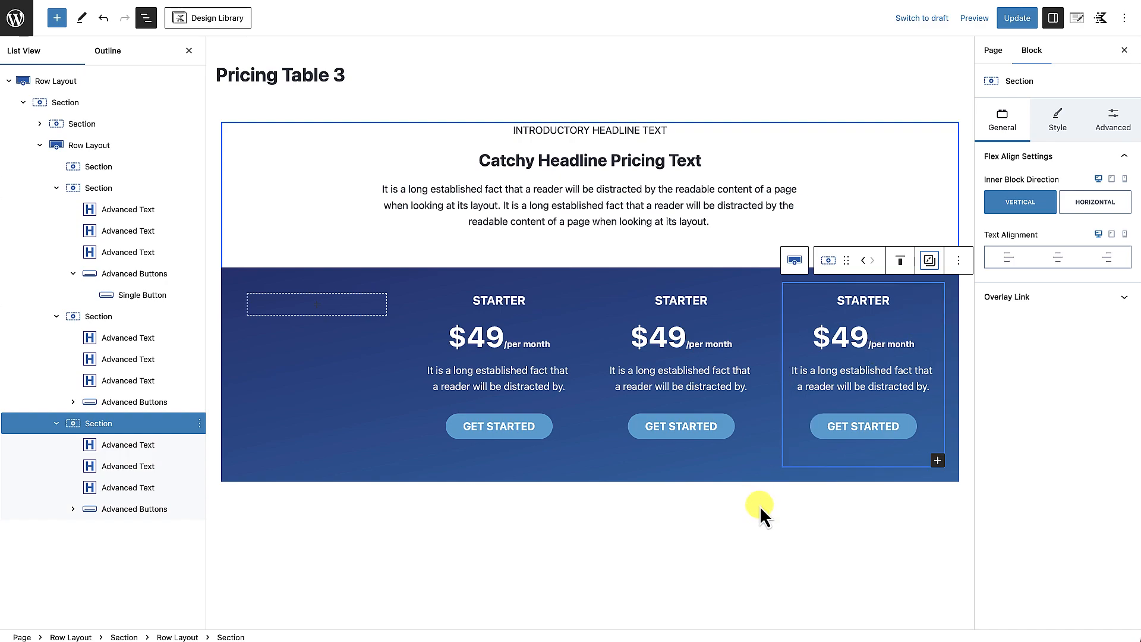
pyautogui.click(752, 525)
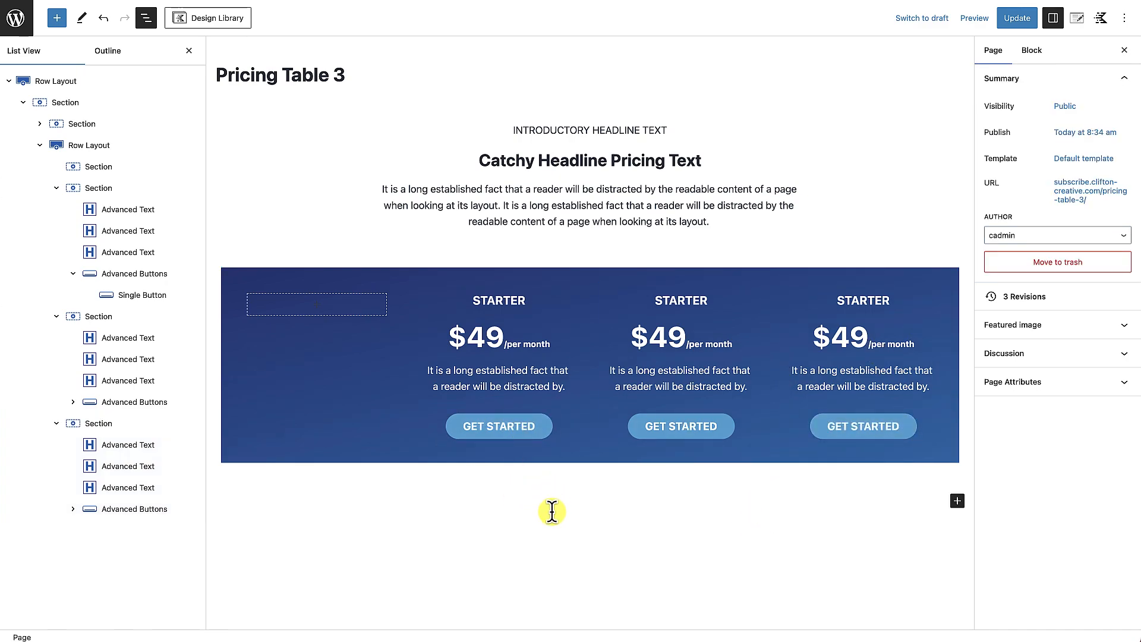
# Enable Inner Column Height 100% in the structure settings of the four-column pricing Row Layout.
pyautogui.click(272, 270)
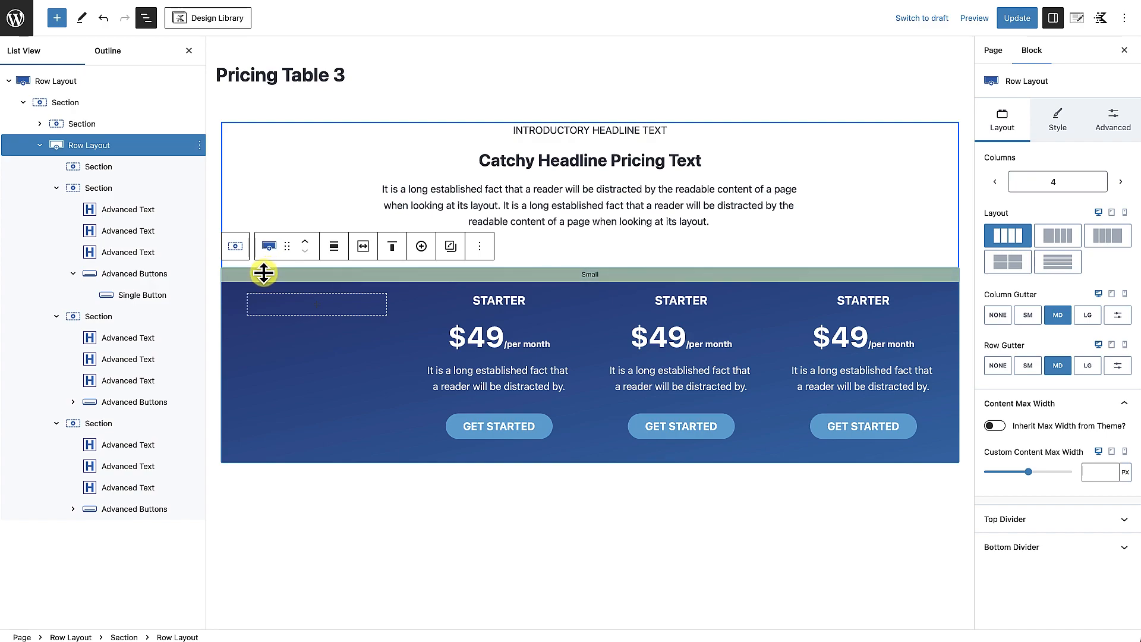
pyautogui.click(1110, 121)
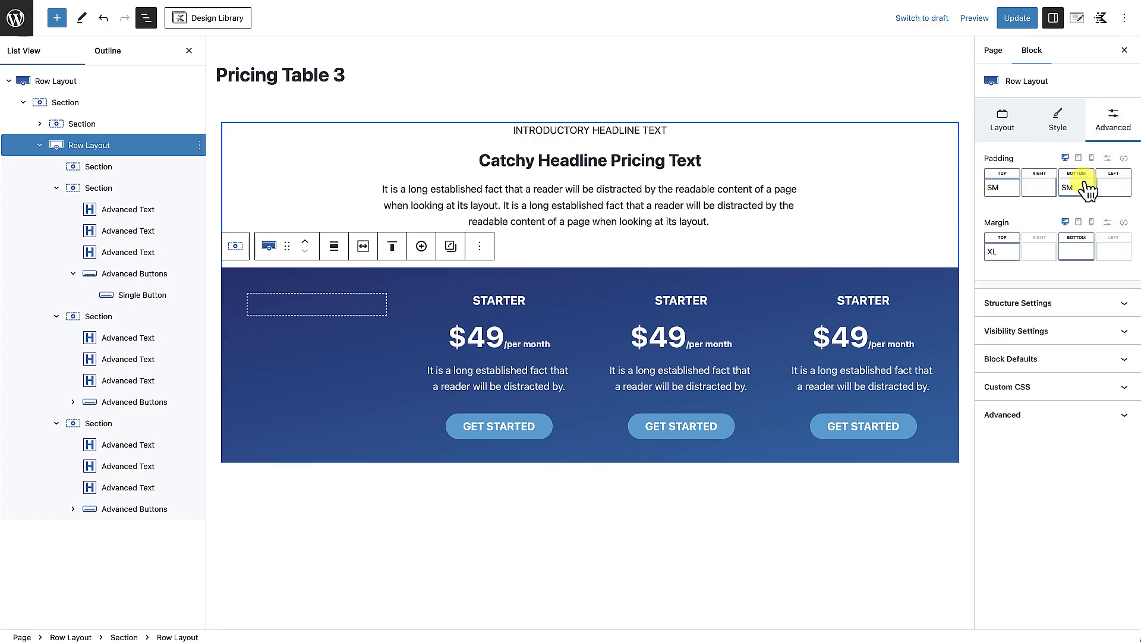
pyautogui.click(1058, 305)
pyautogui.click(996, 423)
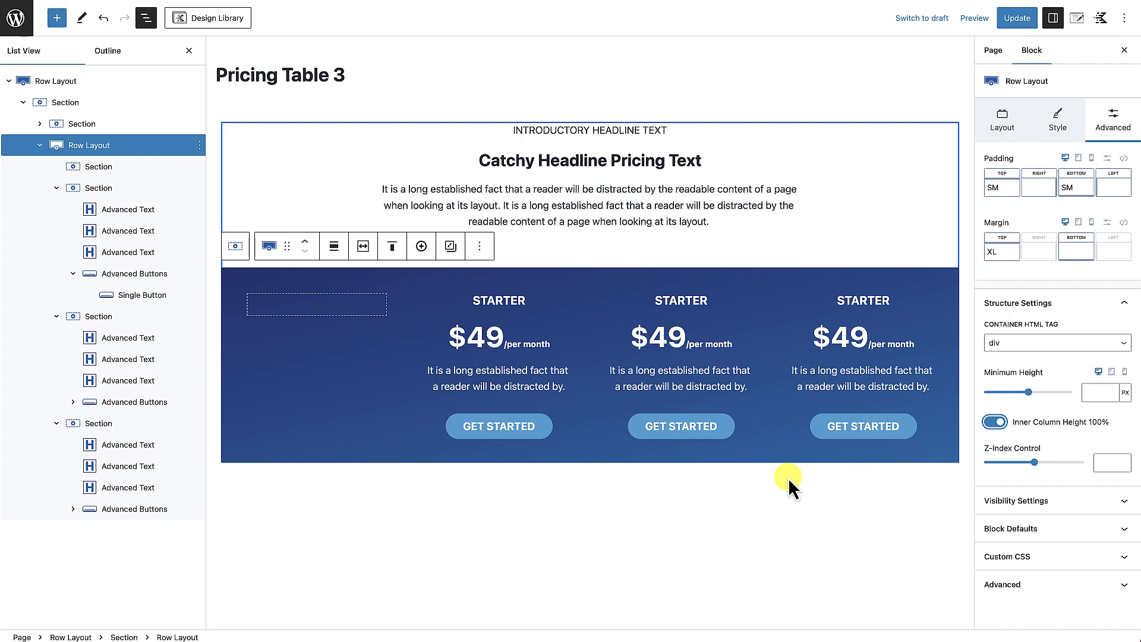
# Give the first Starter section in the pricing row a light palette colour for its border.
pyautogui.click(550, 303)
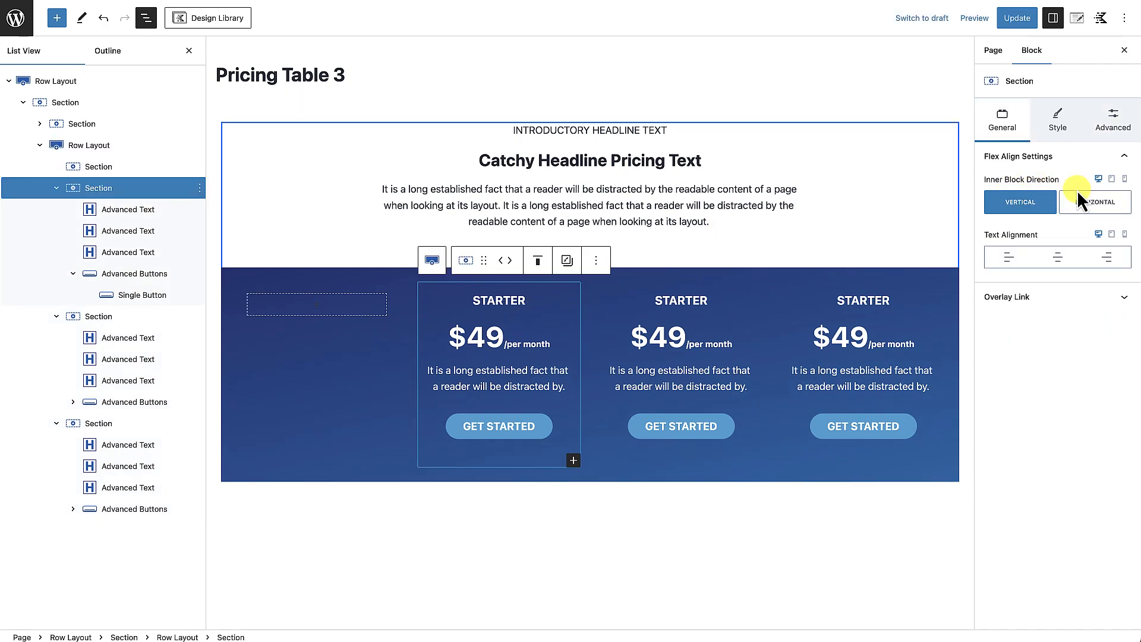
pyautogui.click(1058, 123)
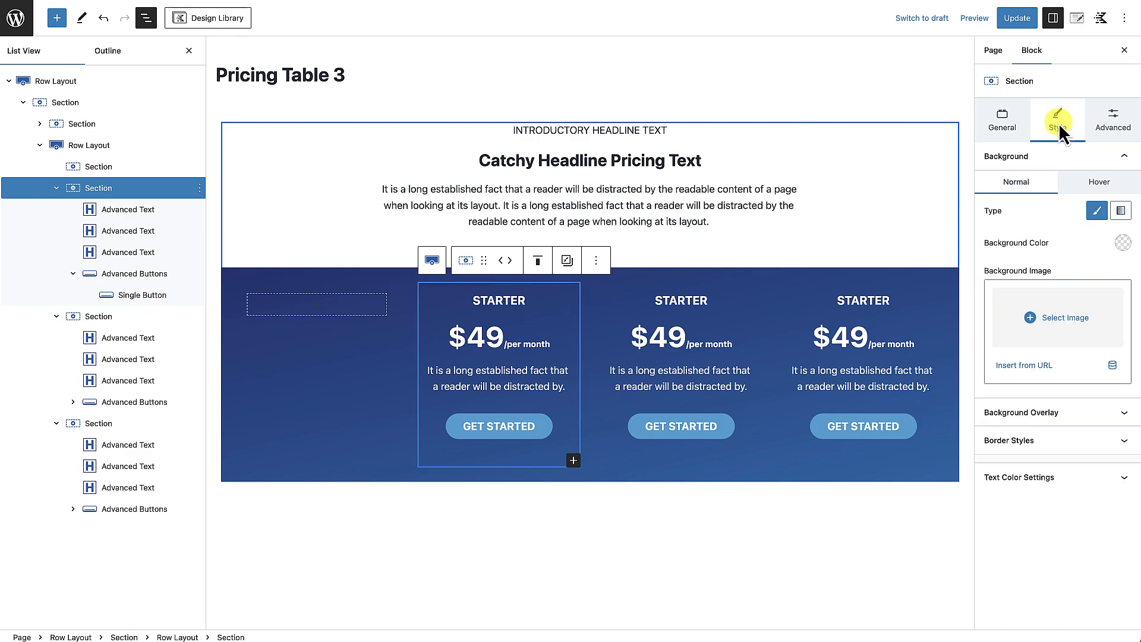
pyautogui.click(1058, 440)
pyautogui.scroll(-1, 1058, 526)
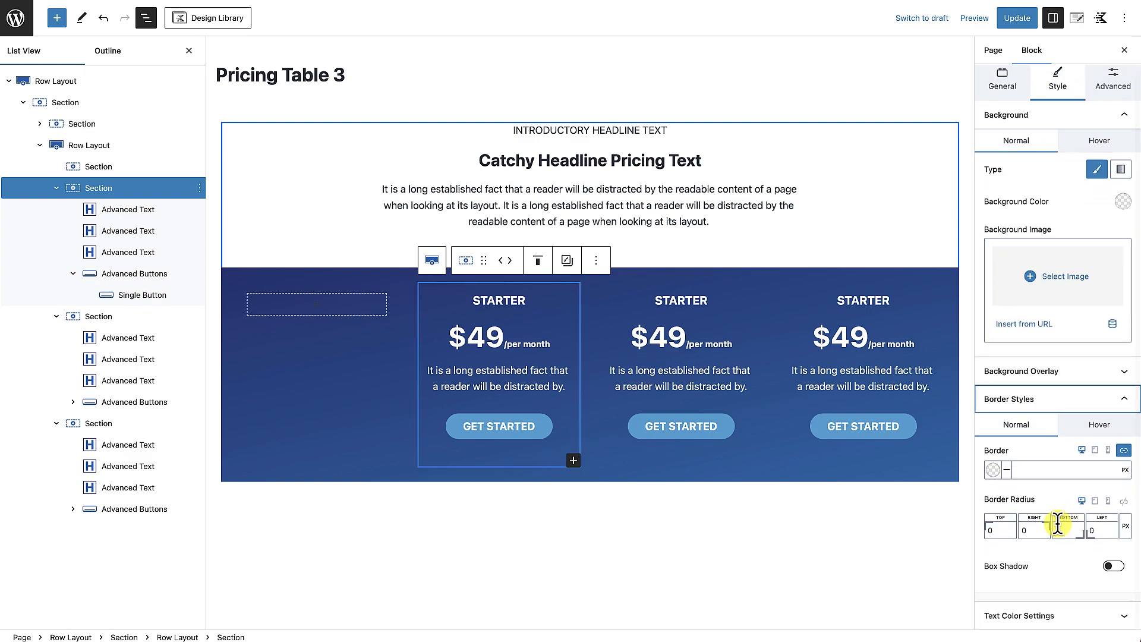
pyautogui.click(994, 471)
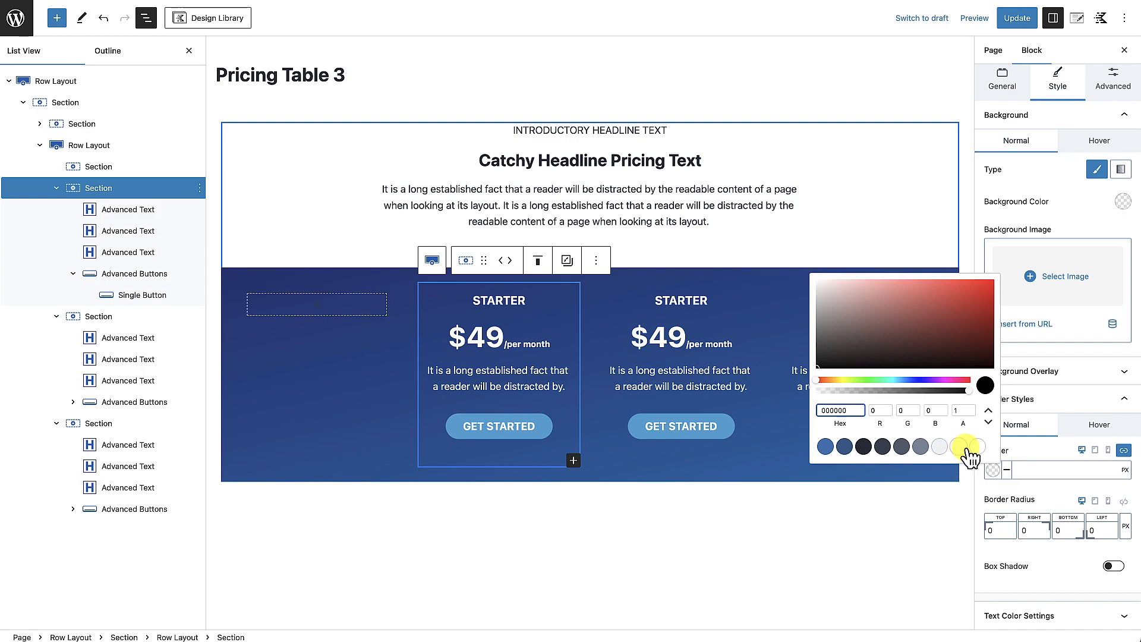
pyautogui.click(958, 449)
pyautogui.click(1027, 493)
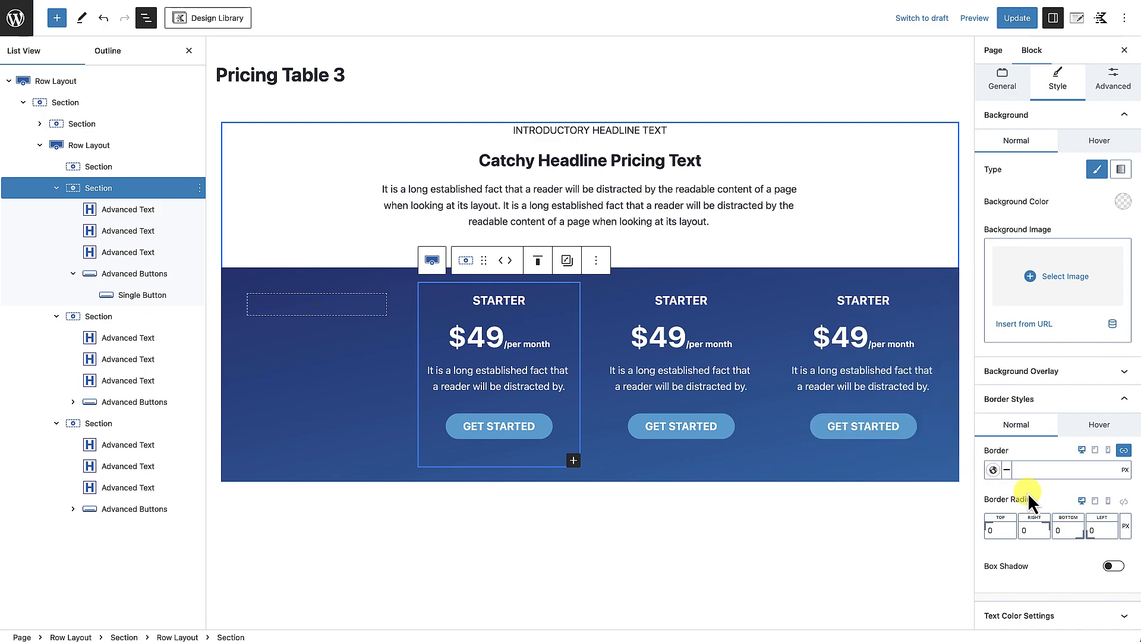
# Unlink the section's border sides and set only the left border width to 1 px.
pyautogui.click(1124, 451)
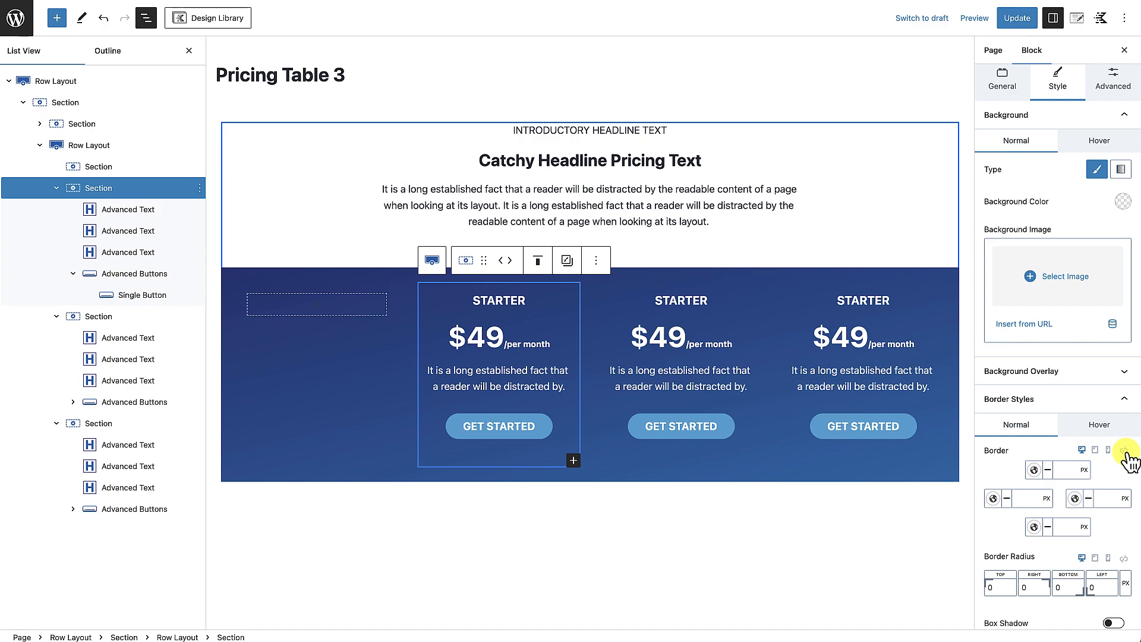
pyautogui.click(1025, 498)
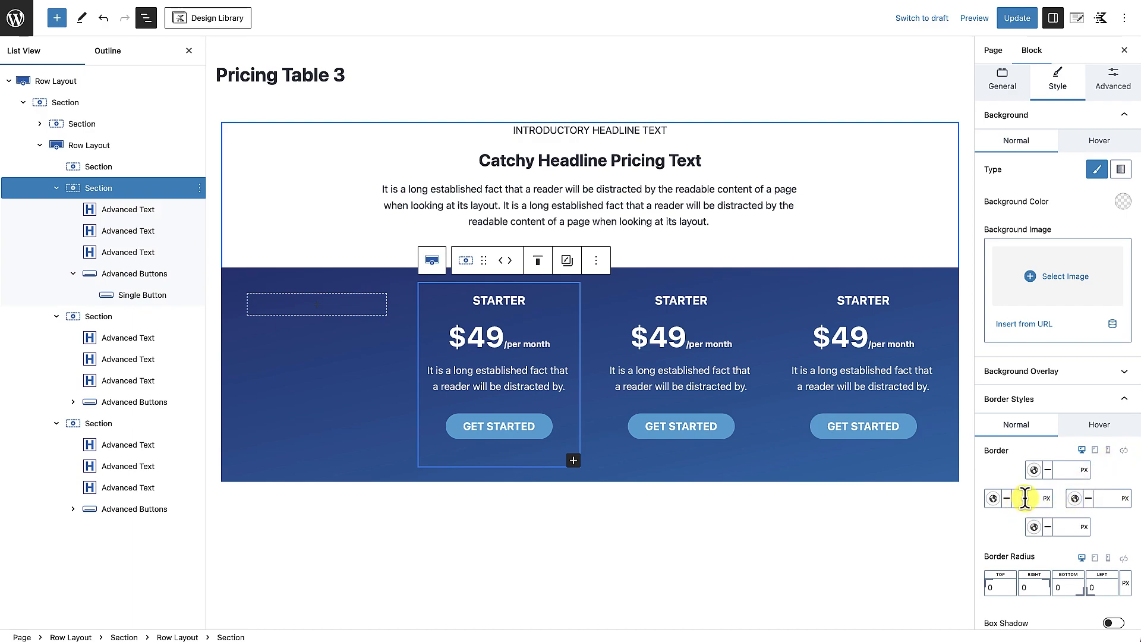
pyautogui.write('1')
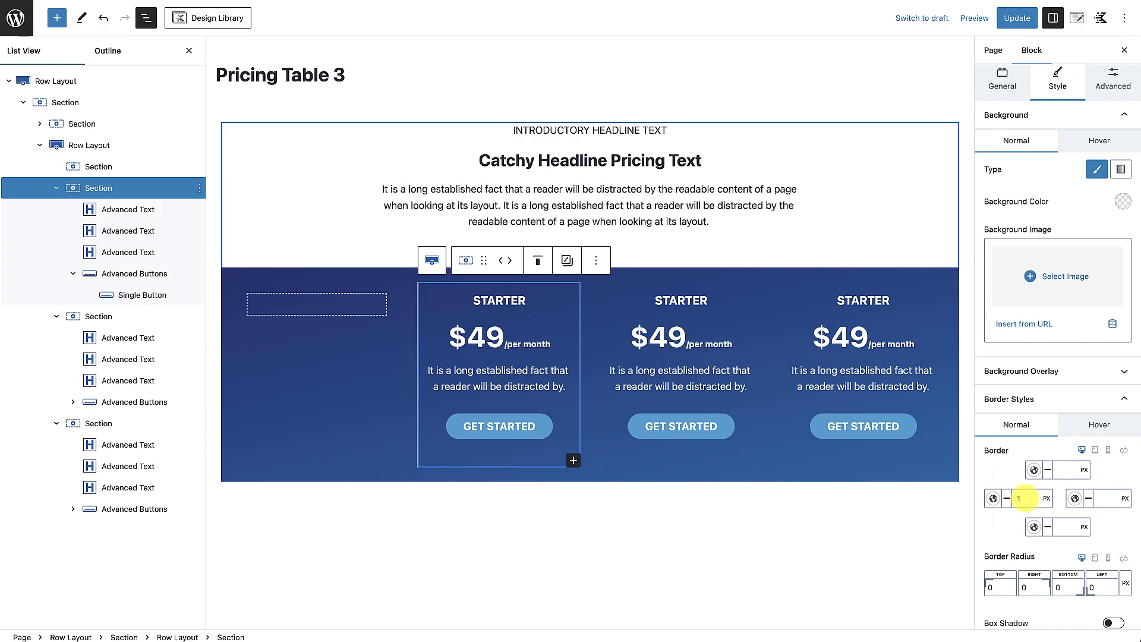
pyautogui.click(880, 537)
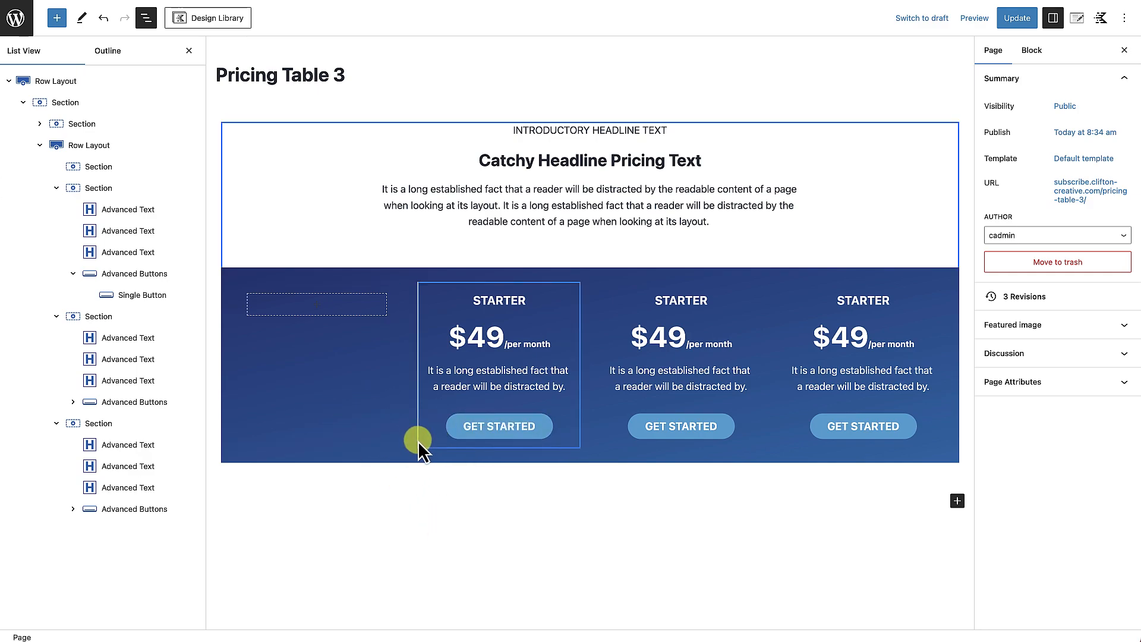
# Make the left border colour of the first Starter section semi-transparent.
pyautogui.click(576, 295)
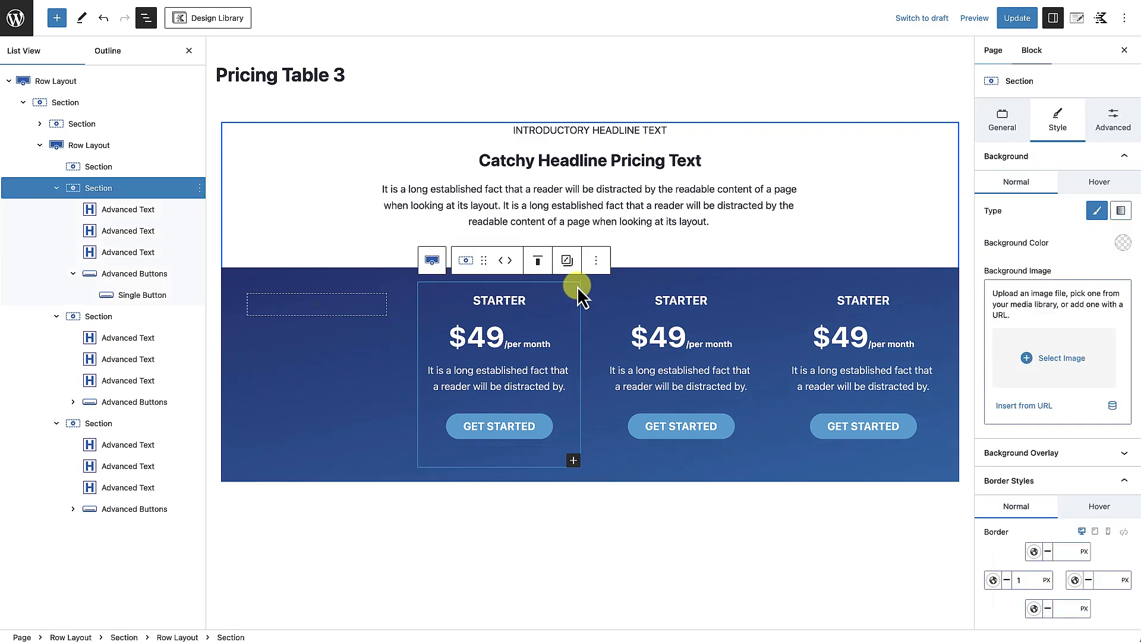
pyautogui.scroll(-2, 1013, 335)
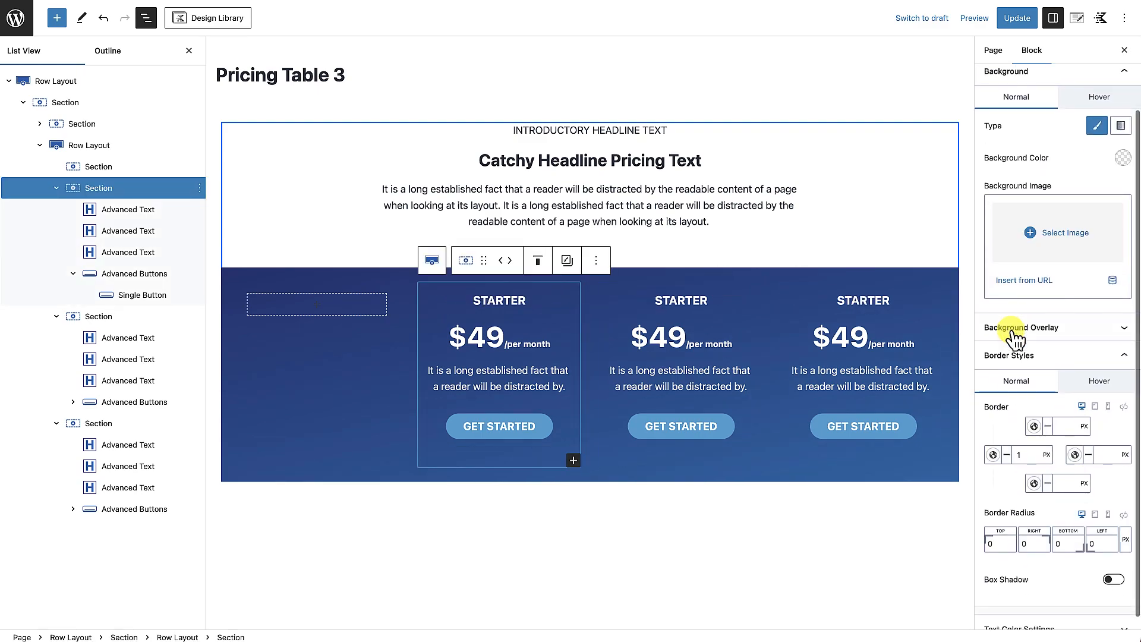
pyautogui.scroll(2, 1018, 326)
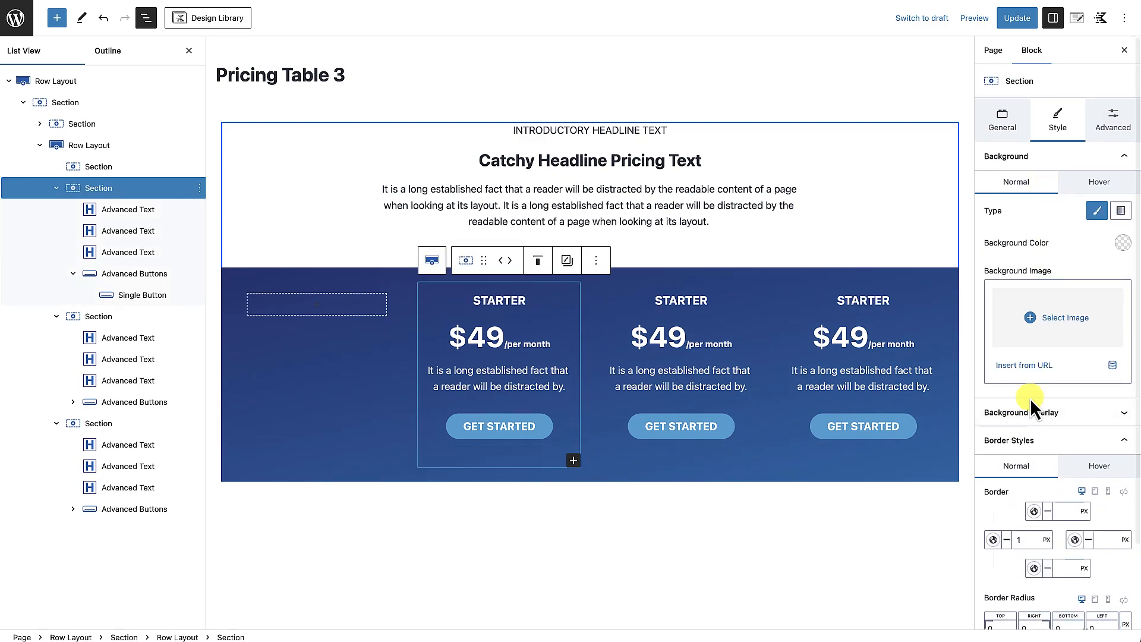
pyautogui.scroll(-2, 1025, 410)
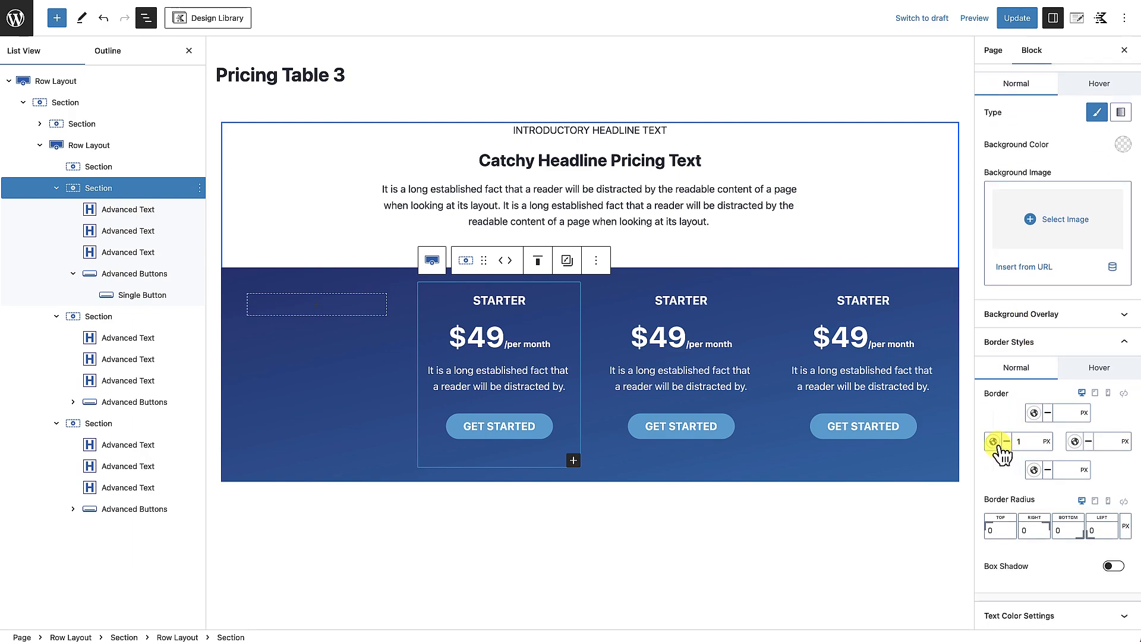
pyautogui.click(993, 441)
pyautogui.click(967, 362)
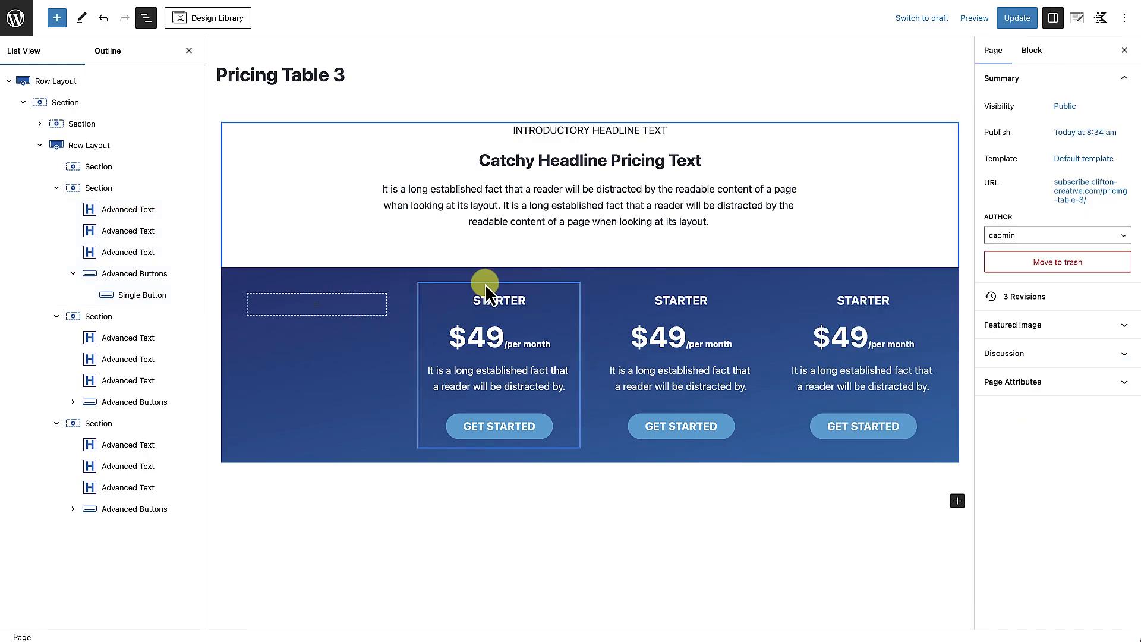
# Copy the styles of the bordered Starter section and paste them onto the pricing row's third section.
pyautogui.click(577, 288)
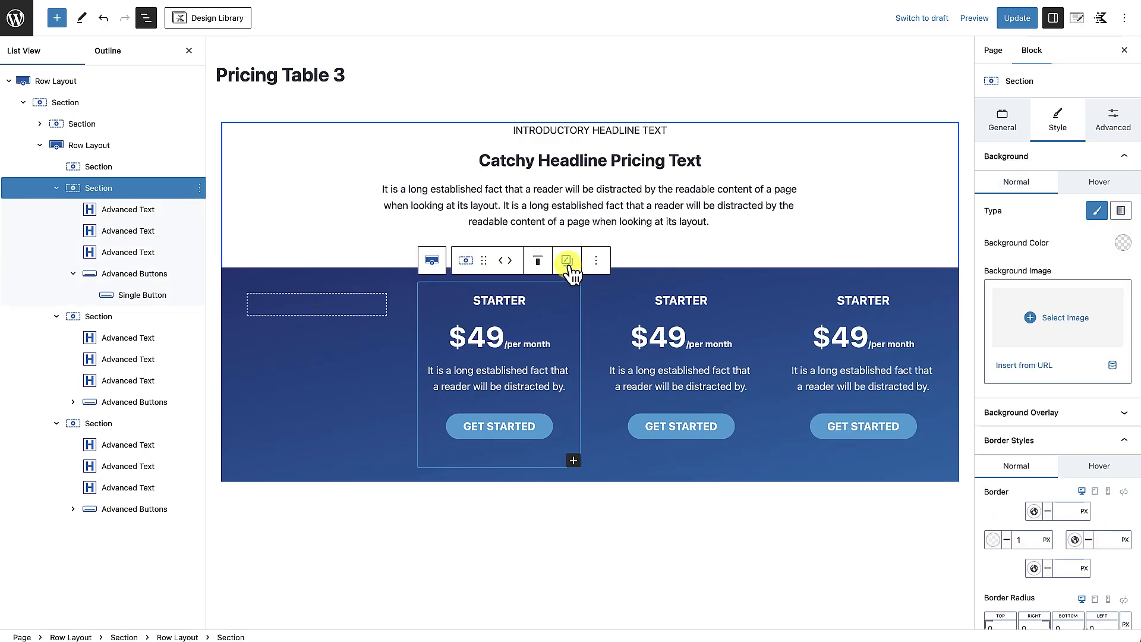
pyautogui.click(568, 260)
pyautogui.click(576, 299)
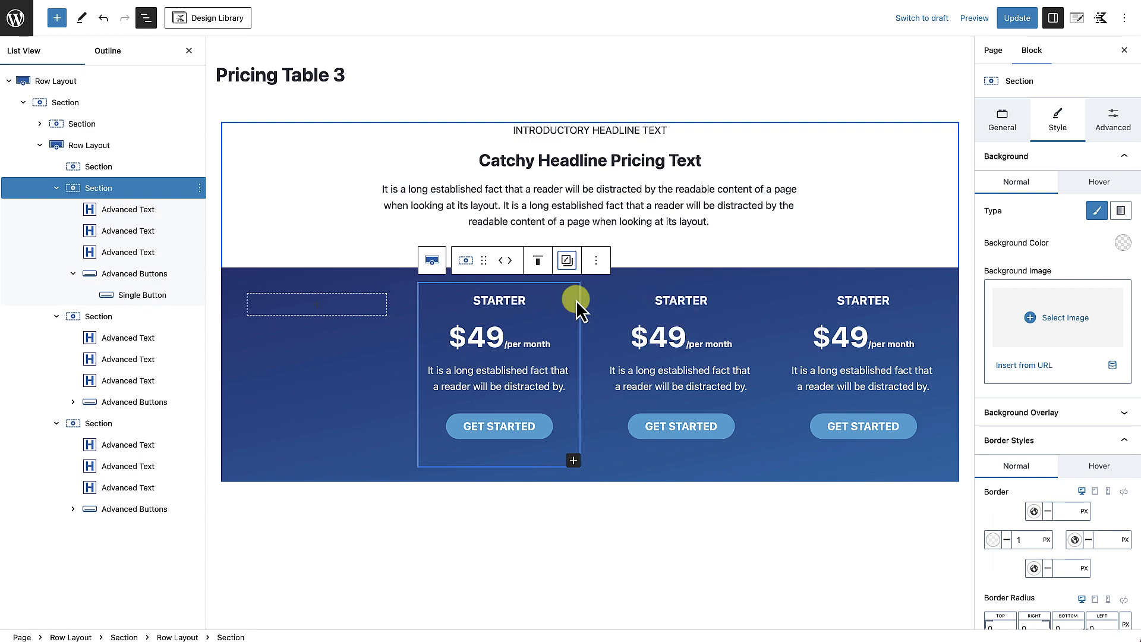
pyautogui.click(759, 288)
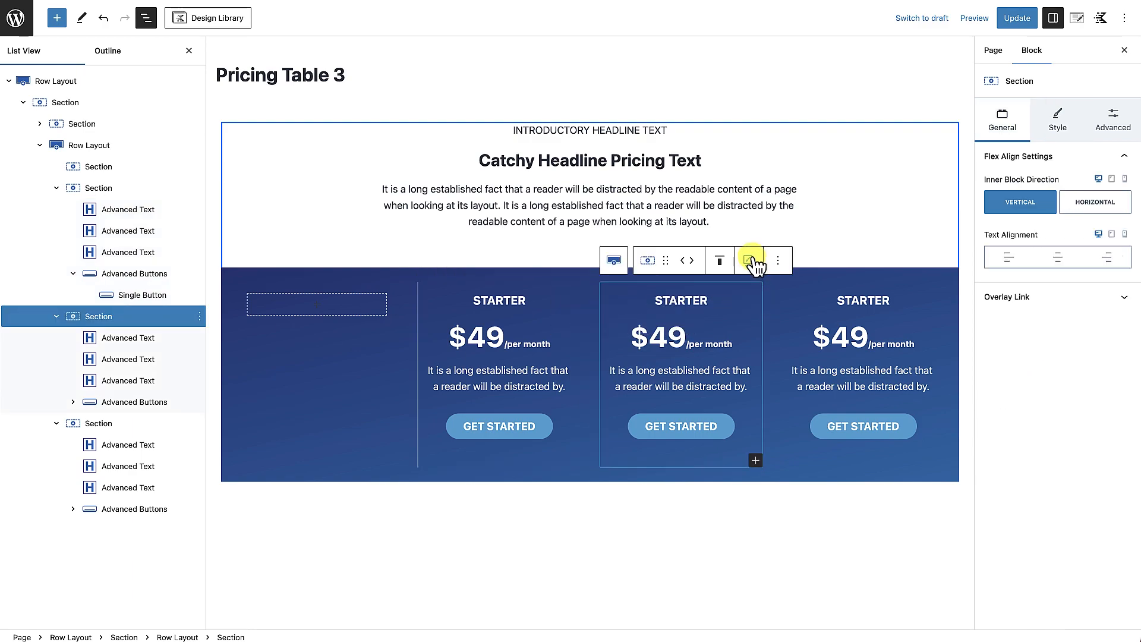
pyautogui.click(749, 260)
pyautogui.click(766, 321)
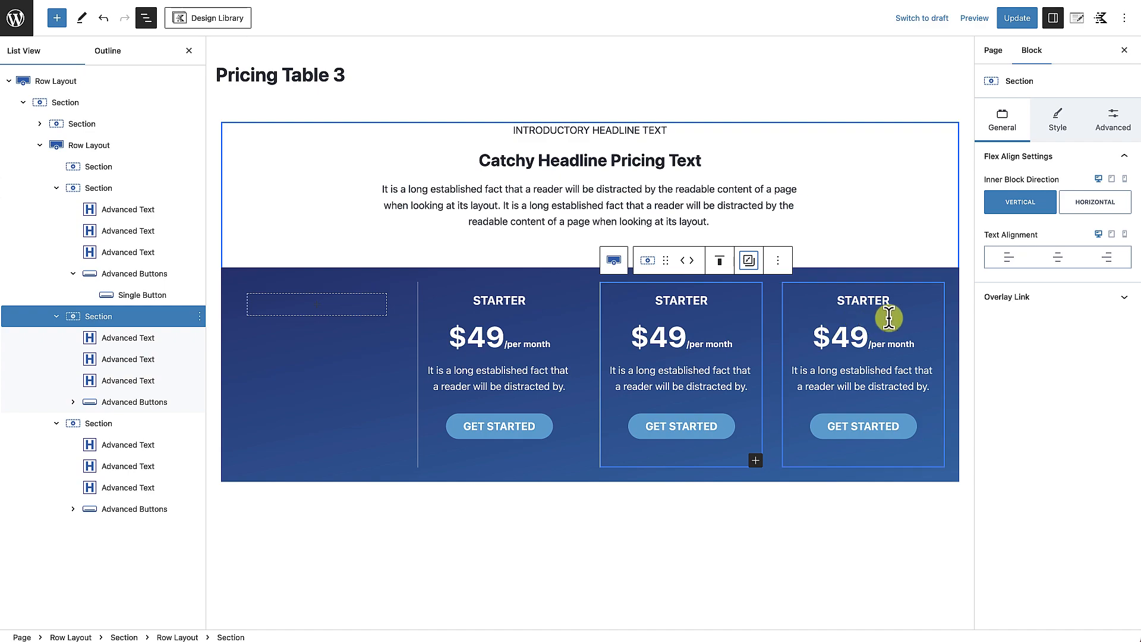
# Paste the copied border styles onto the fourth section of the pricing row.
pyautogui.click(940, 294)
pyautogui.click(929, 260)
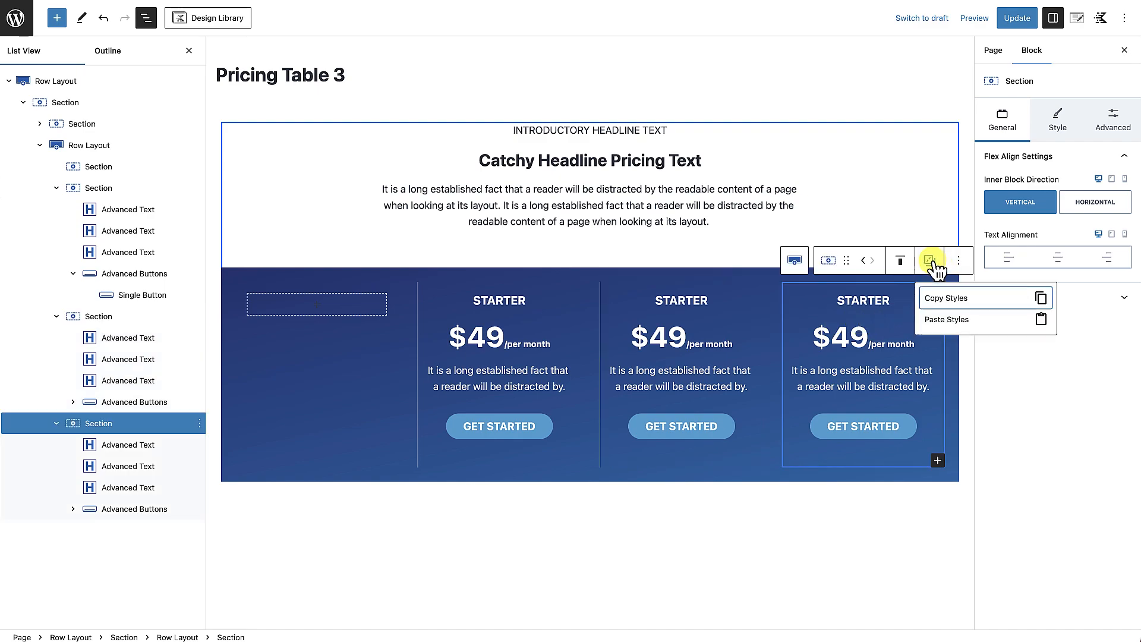
pyautogui.click(948, 319)
pyautogui.click(712, 543)
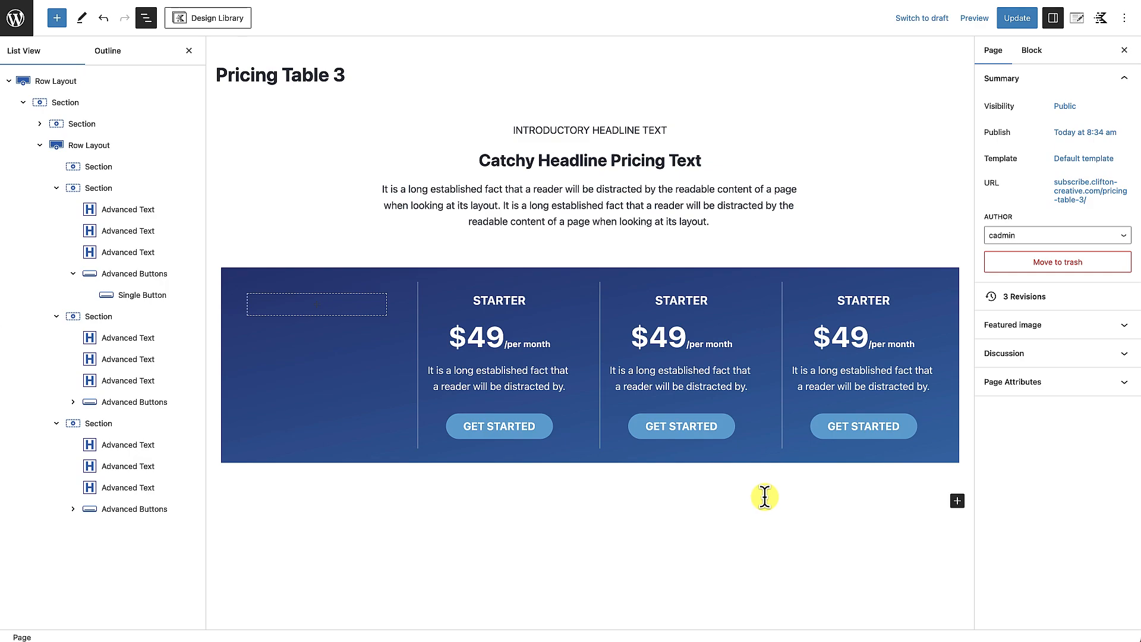
# Link the padding sides of the four-column pricing Row Layout and set the padding to None (0px).
pyautogui.click(462, 264)
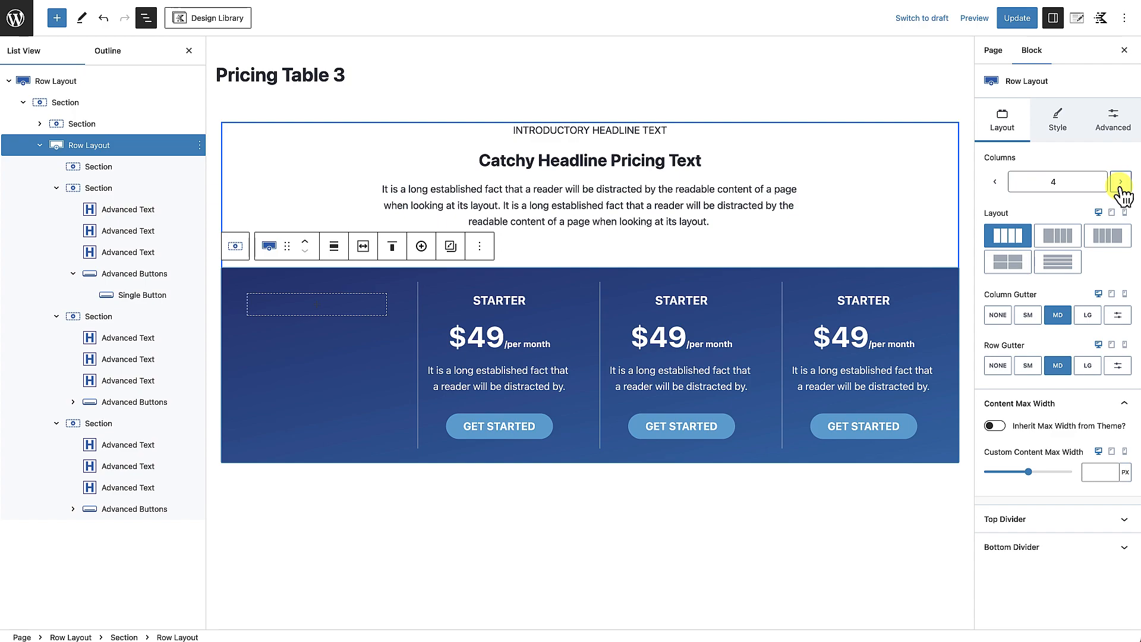
pyautogui.click(1113, 121)
pyautogui.click(1125, 161)
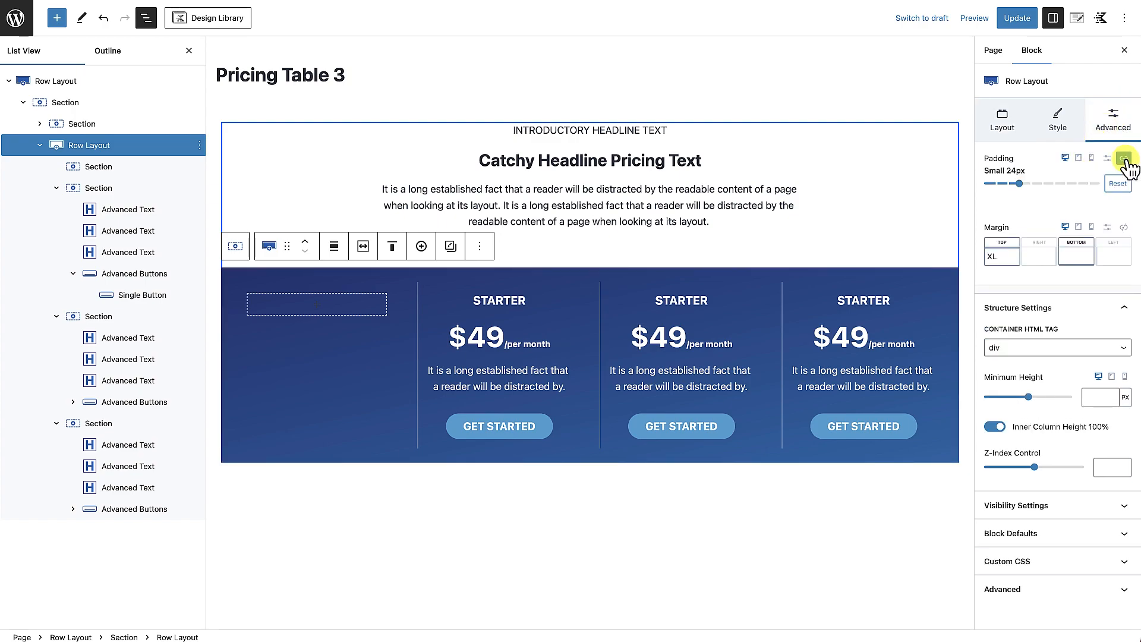
pyautogui.moveTo(1019, 184); pyautogui.dragTo(965, 190)
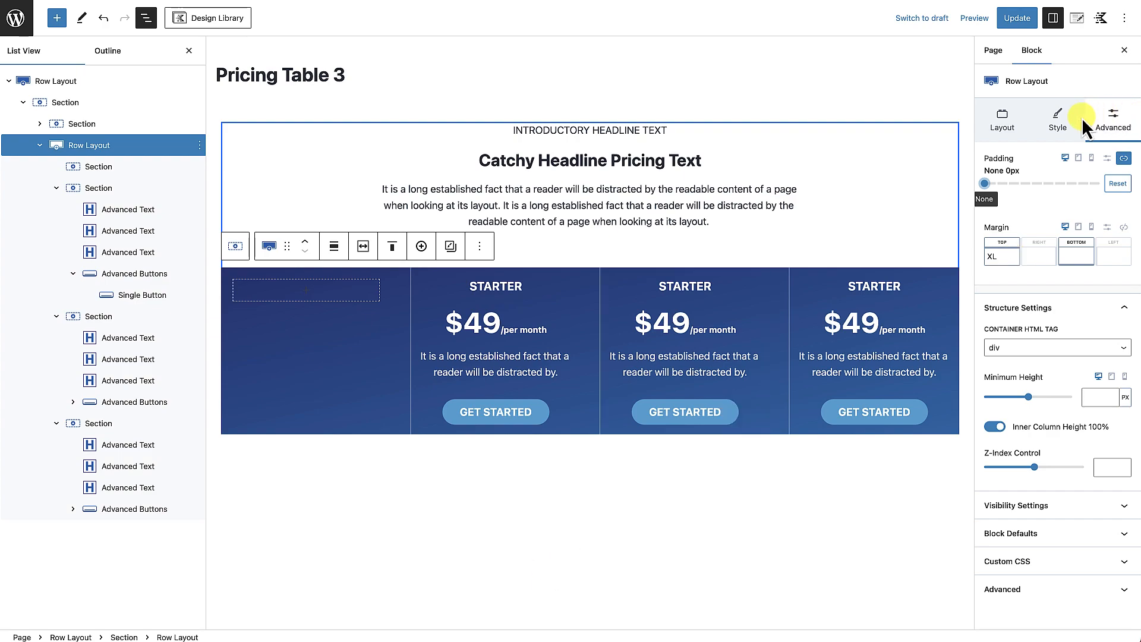
# Round the two upper corners of the pricing Row Layout with a 40 px border radius each.
pyautogui.click(1060, 122)
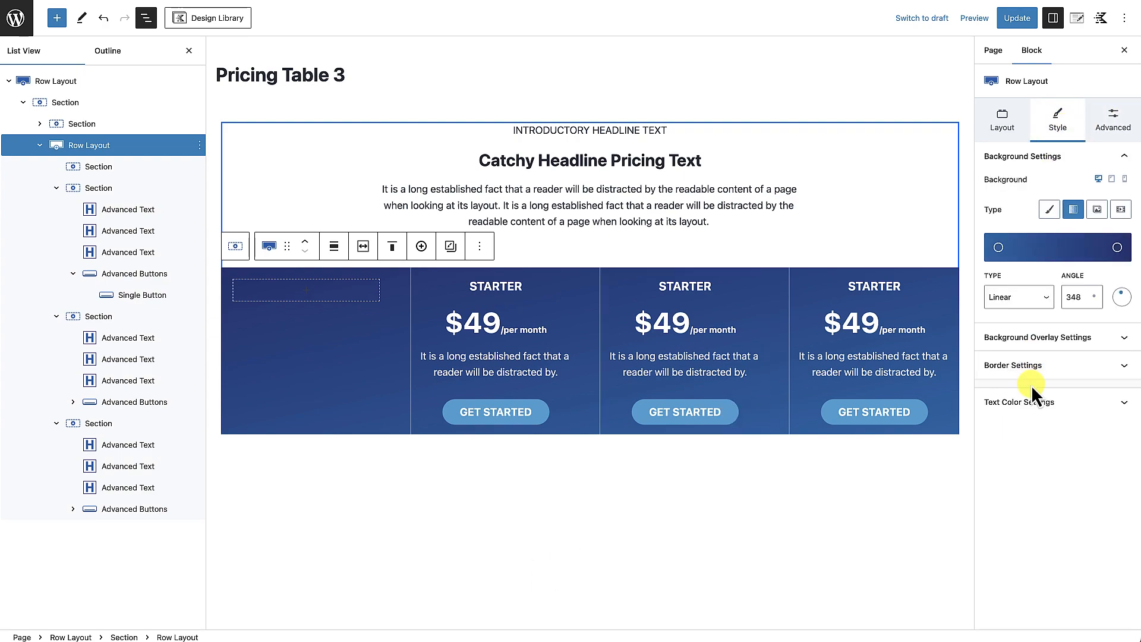
pyautogui.click(1028, 365)
pyautogui.click(1000, 467)
pyautogui.write('40')
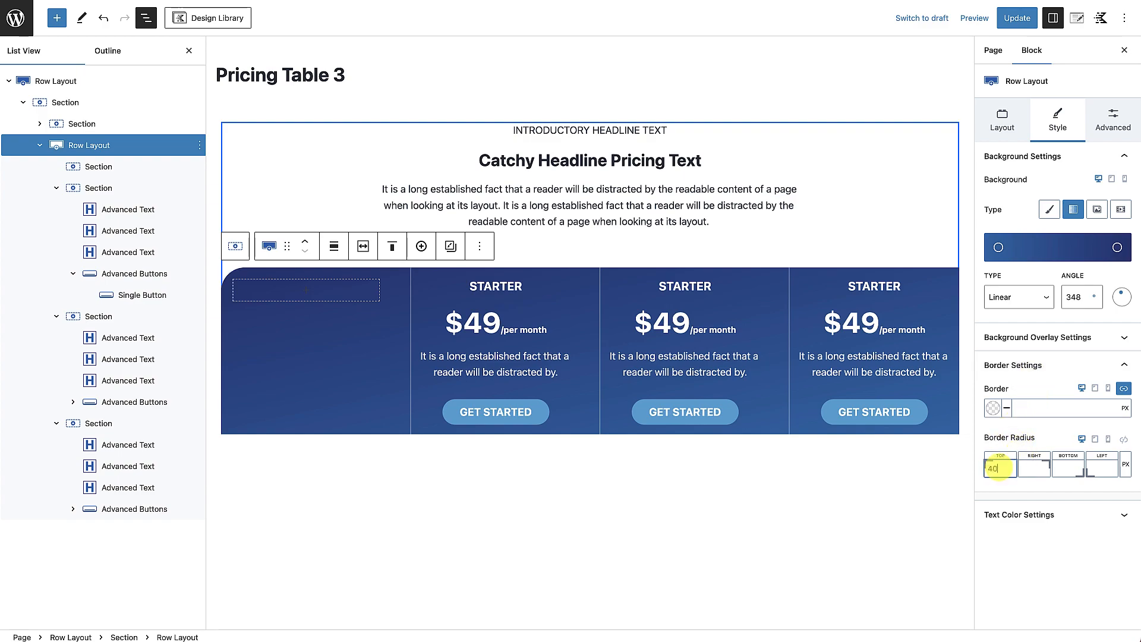
pyautogui.click(1035, 469)
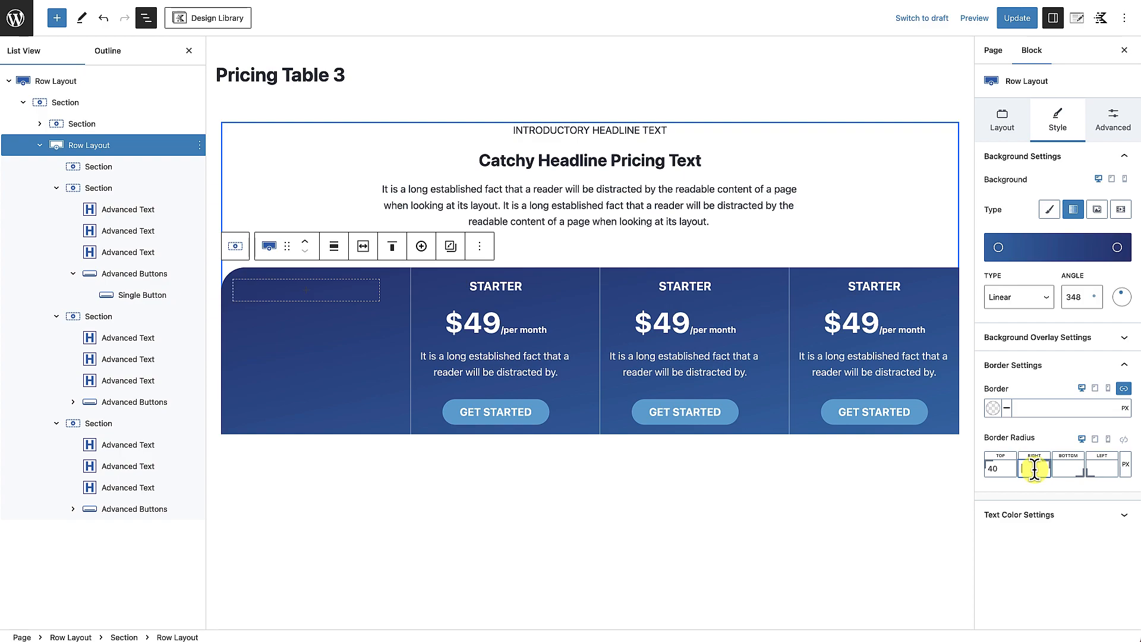
pyautogui.write('40')
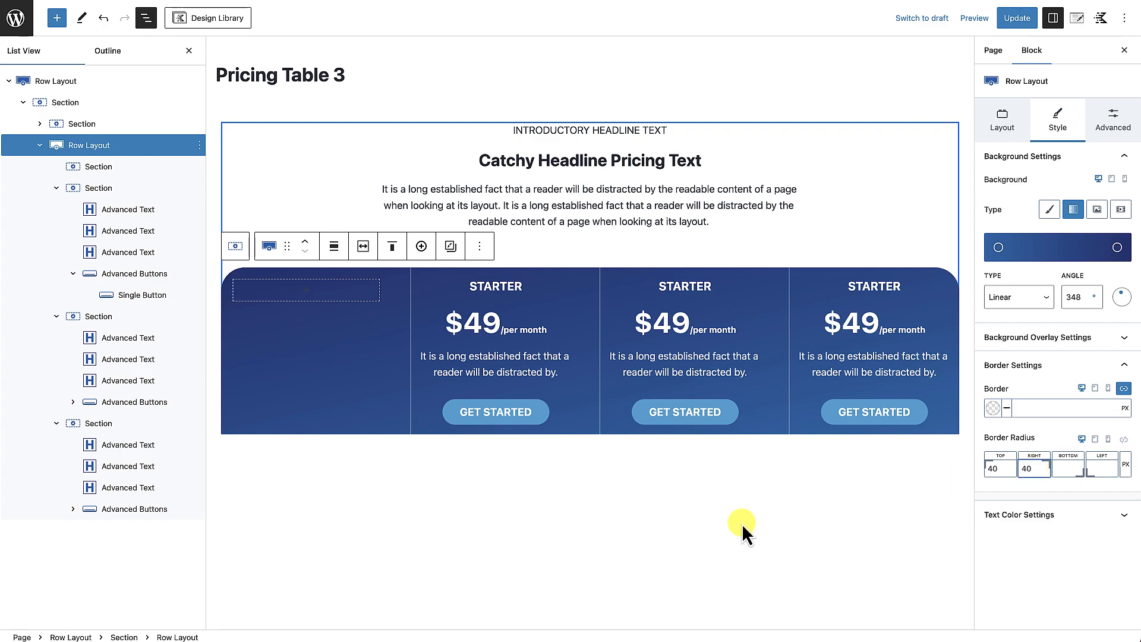
pyautogui.click(745, 523)
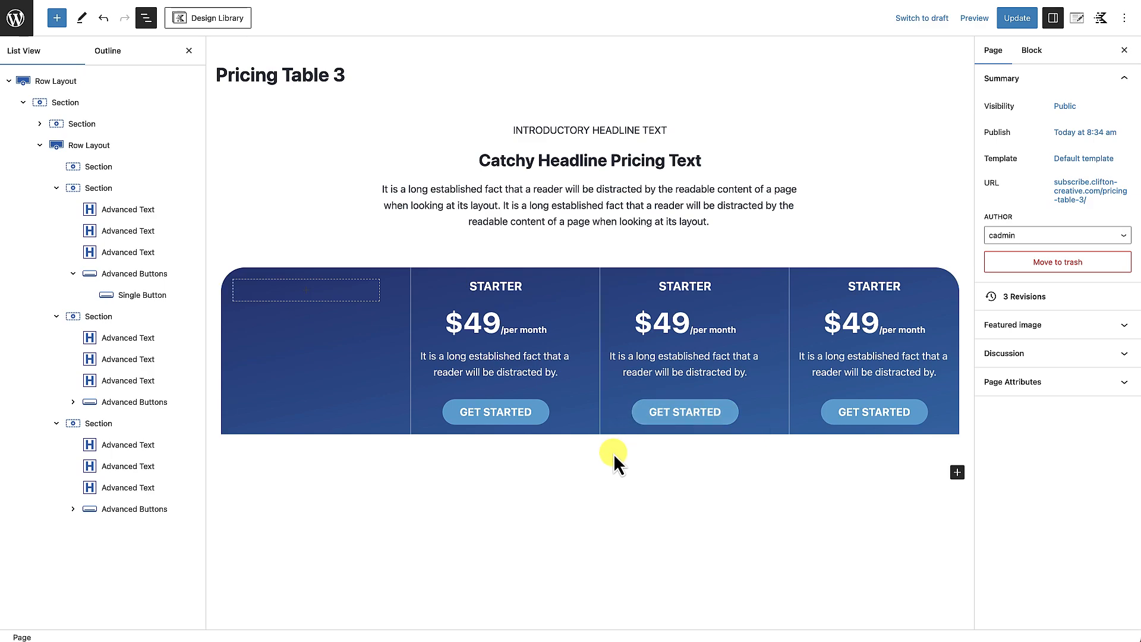
# Retitle the third and fourth pricing columns PREMIUM and ELITE, with prices of $69 and $89 respectively.
pyautogui.doubleClick(662, 287)
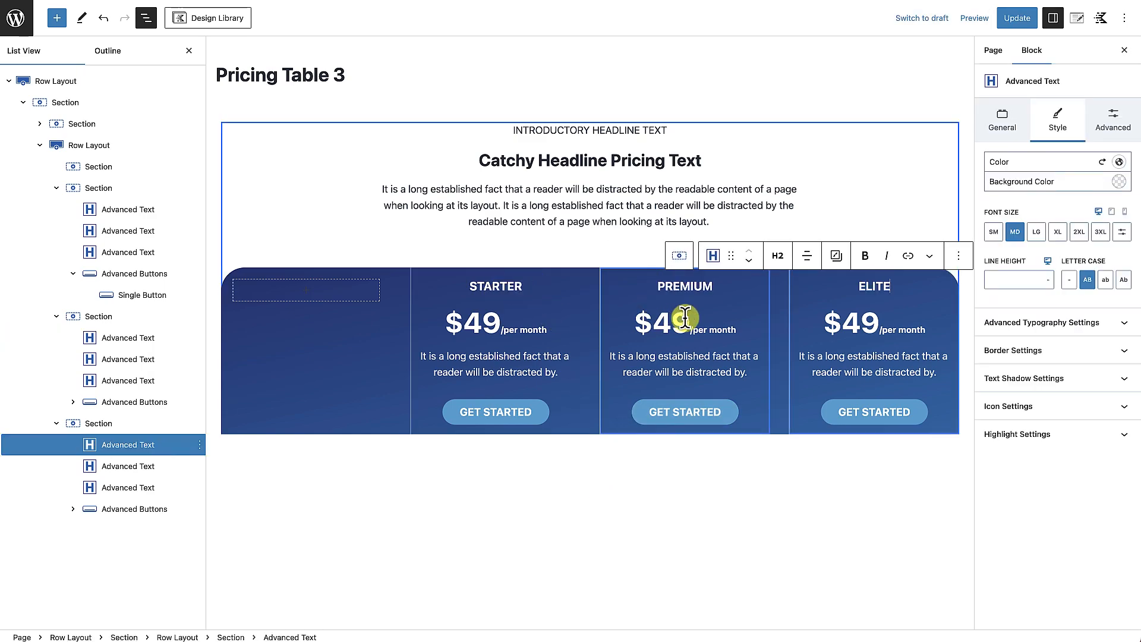
pyautogui.click(673, 323)
pyautogui.press('BackSpace')
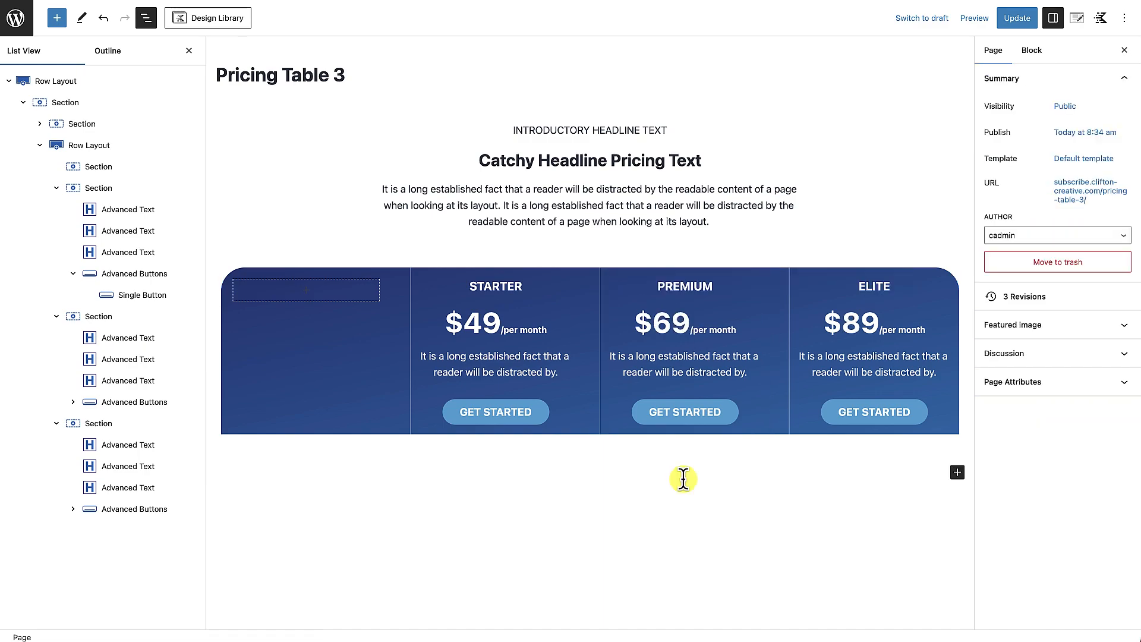
# Set the Column Gutter of the four-column pricing Row Layout to None.
pyautogui.click(863, 170)
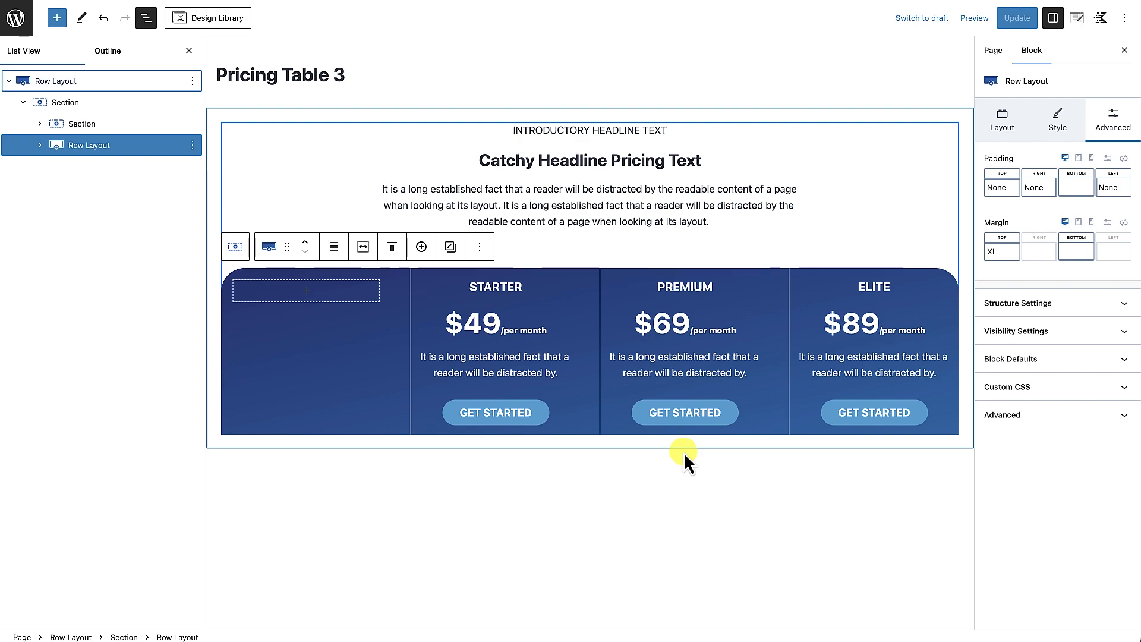
pyautogui.click(243, 425)
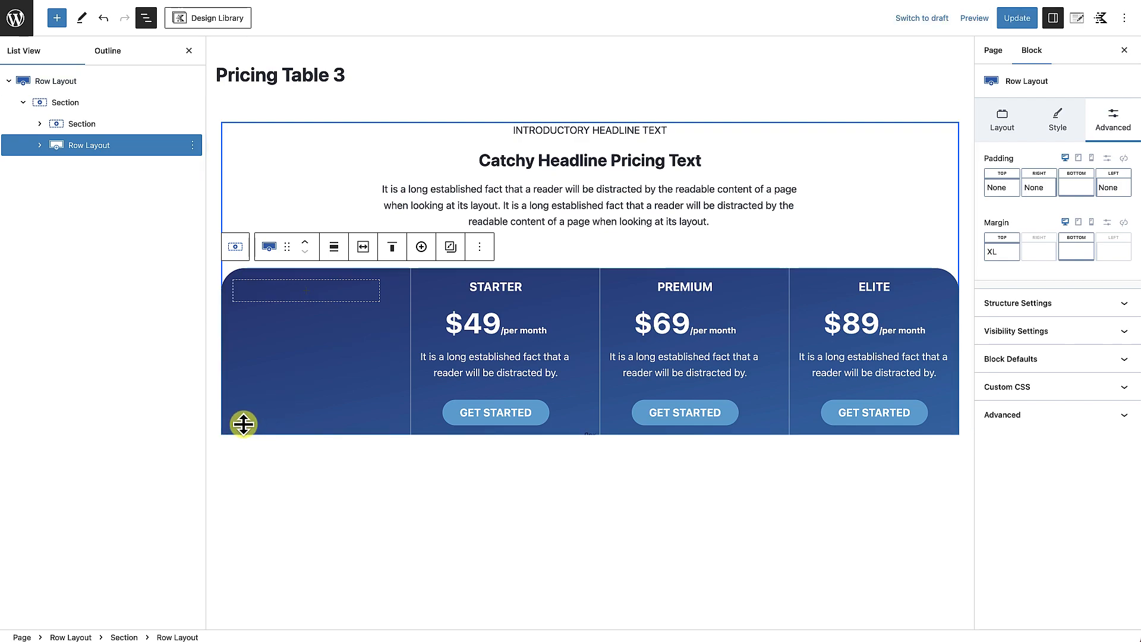
pyautogui.click(131, 155)
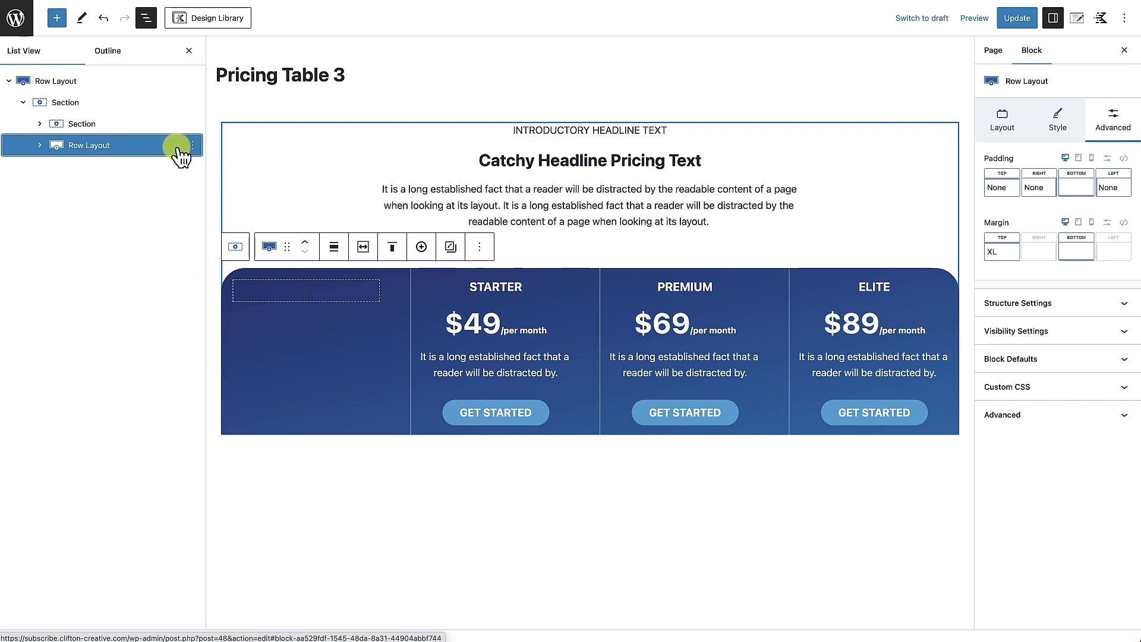
pyautogui.click(1004, 119)
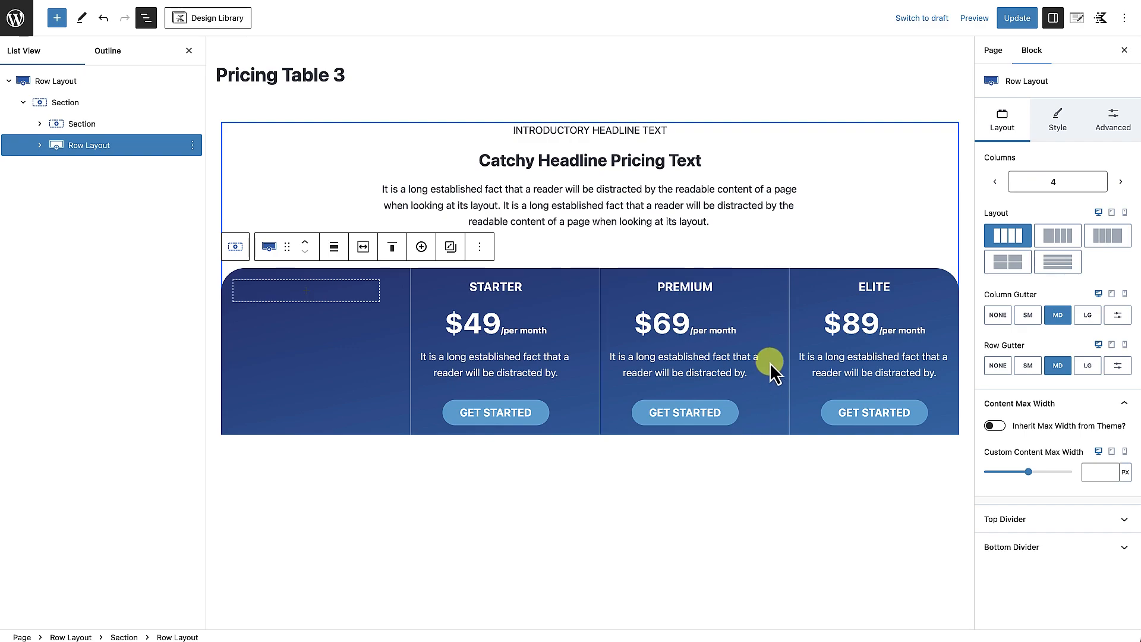
pyautogui.click(998, 316)
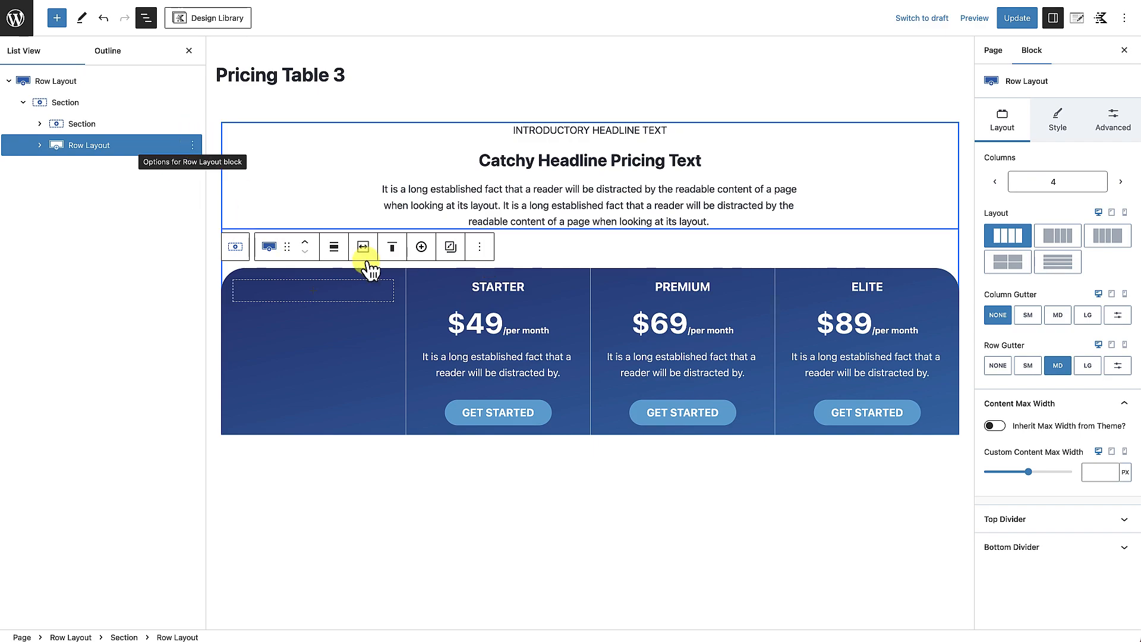
# Insert a Row Layout with four equal columns directly before the pricing Row Layout.
pyautogui.click(193, 146)
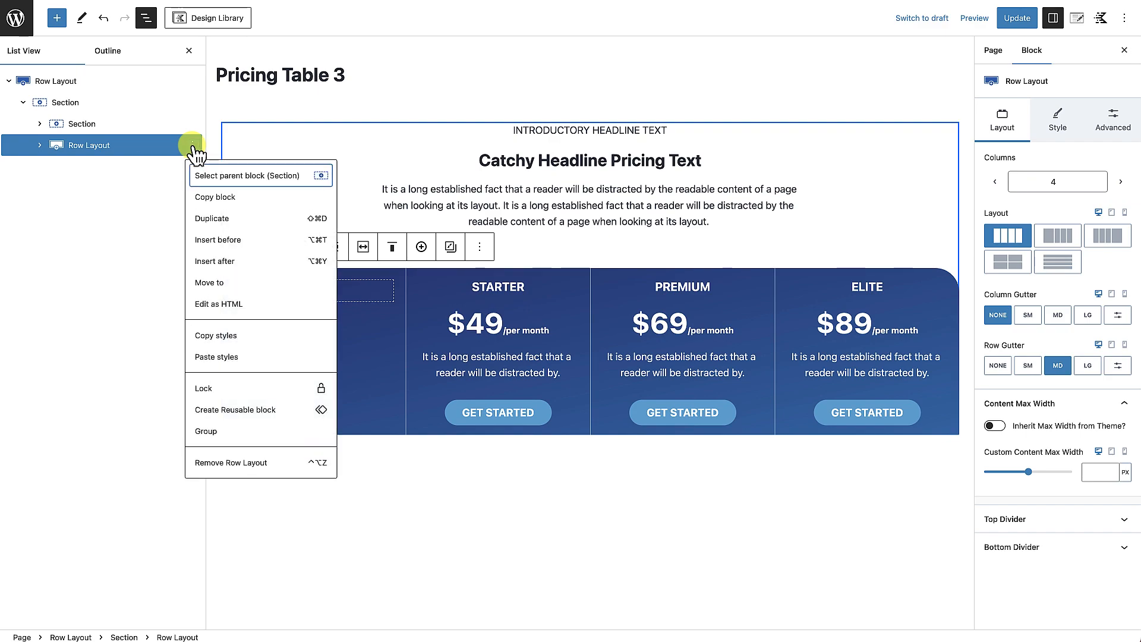
pyautogui.click(220, 241)
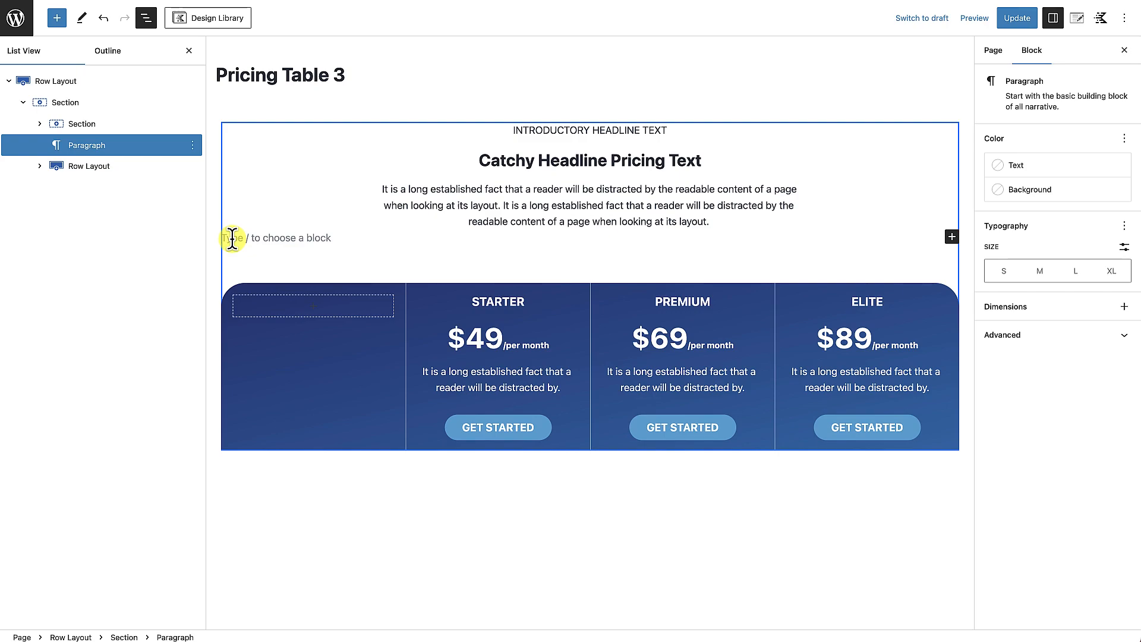
pyautogui.write('/row')
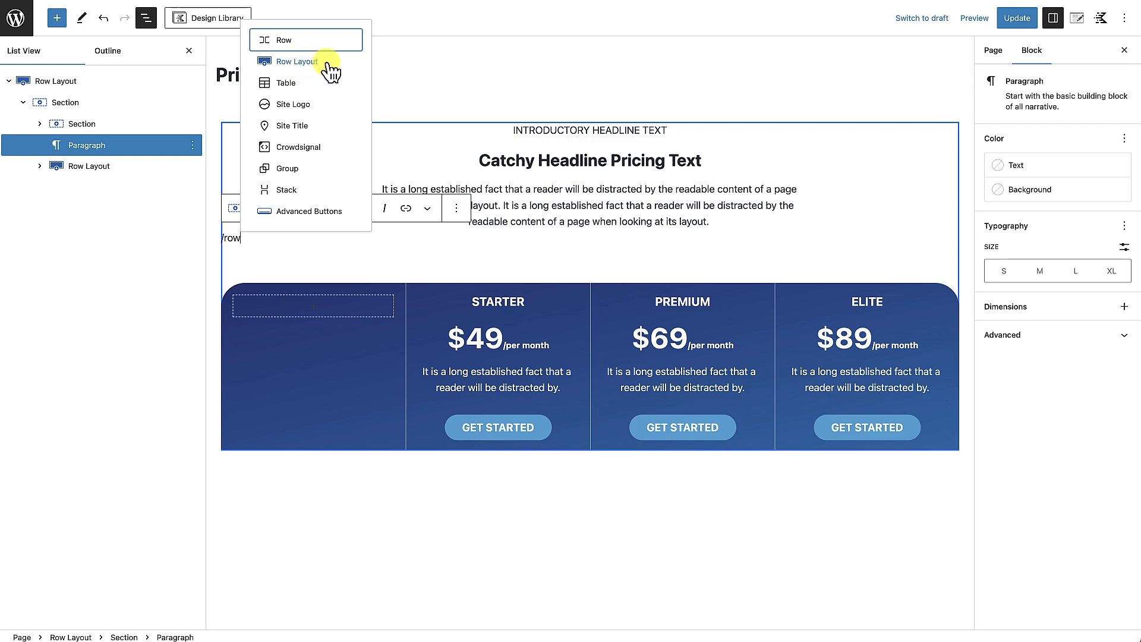
pyautogui.click(299, 61)
pyautogui.click(299, 61)
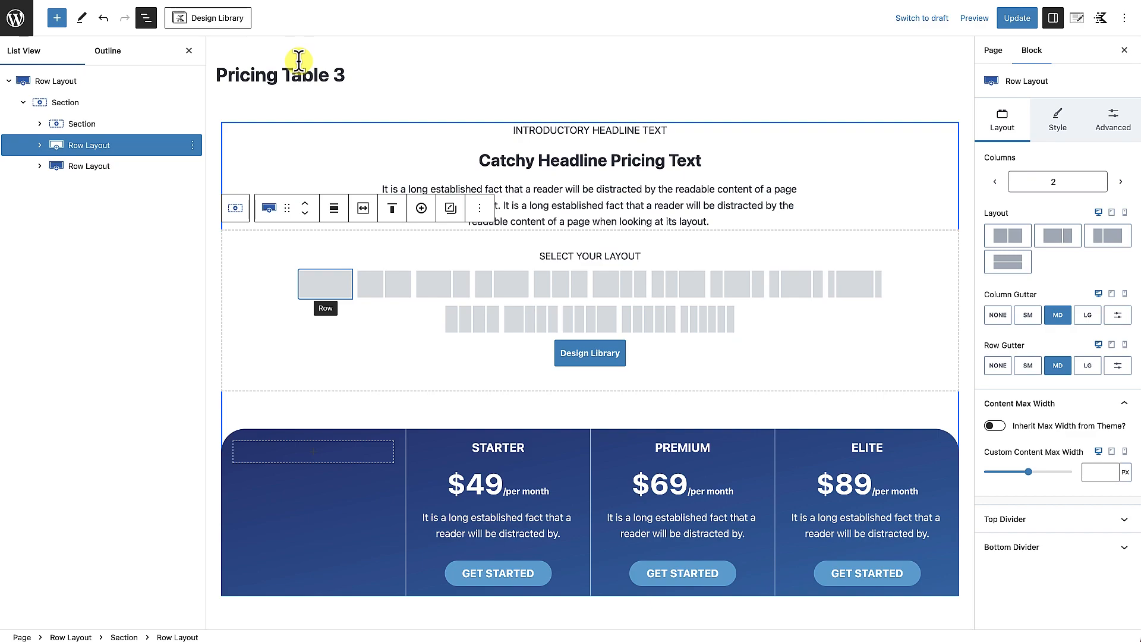
pyautogui.click(474, 330)
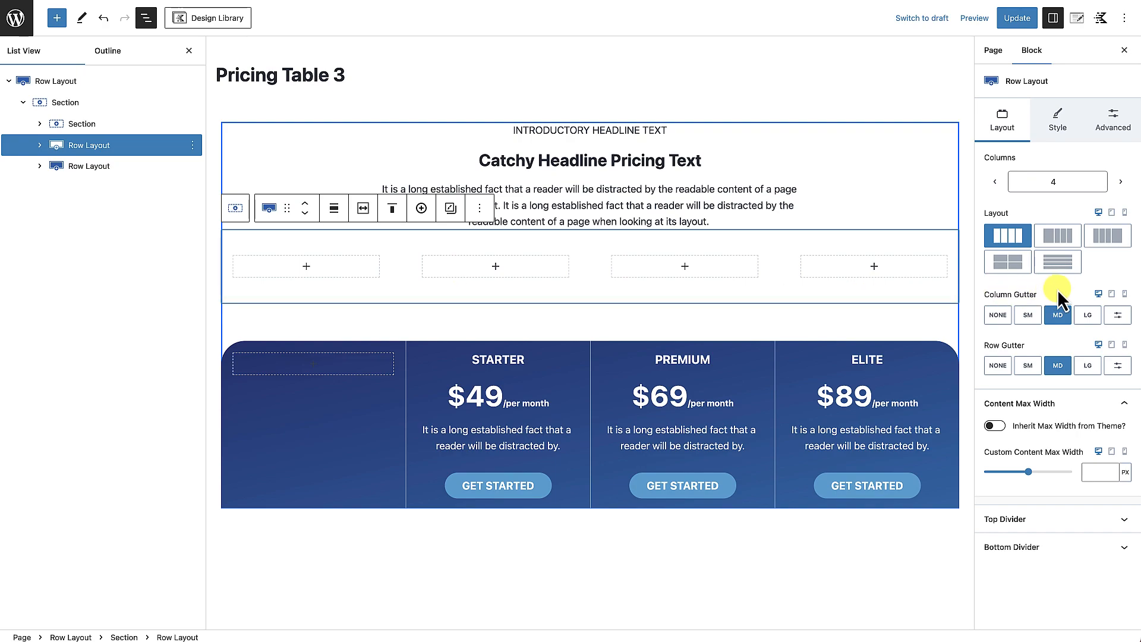
# Set the new empty row's Column Gutter to None and its linked padding to None (0px).
pyautogui.click(1005, 316)
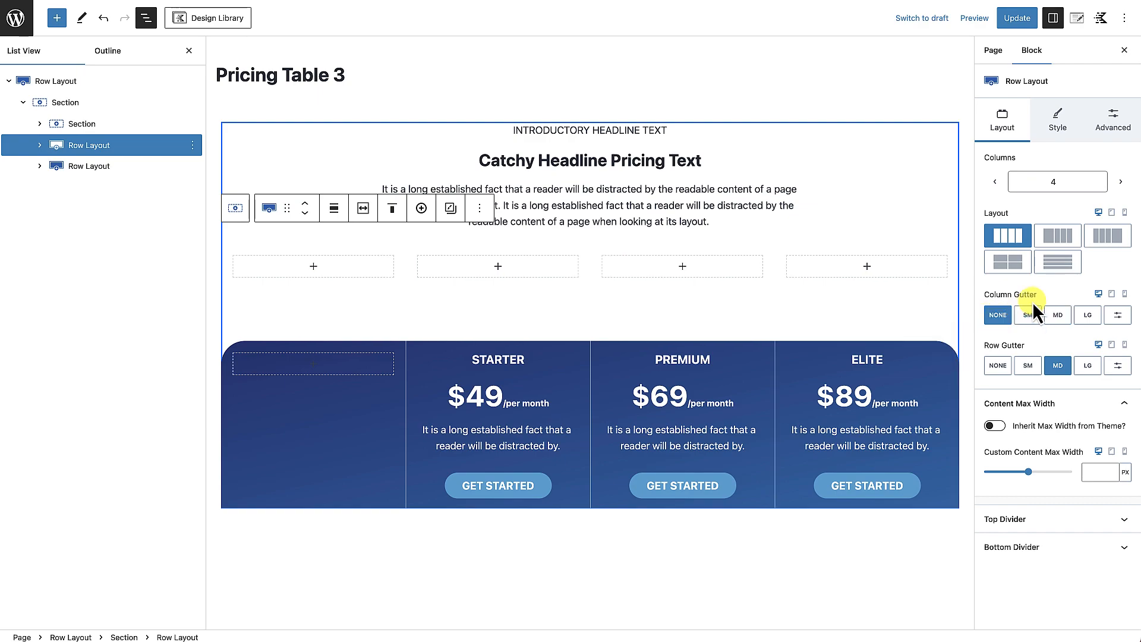
pyautogui.click(1112, 122)
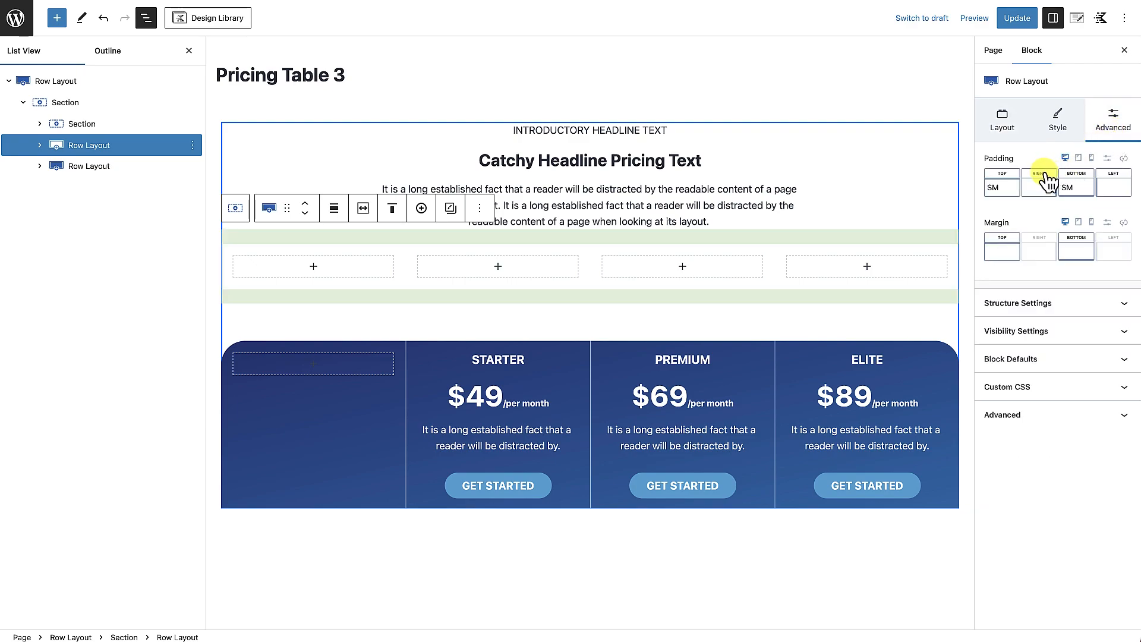
pyautogui.click(1067, 182)
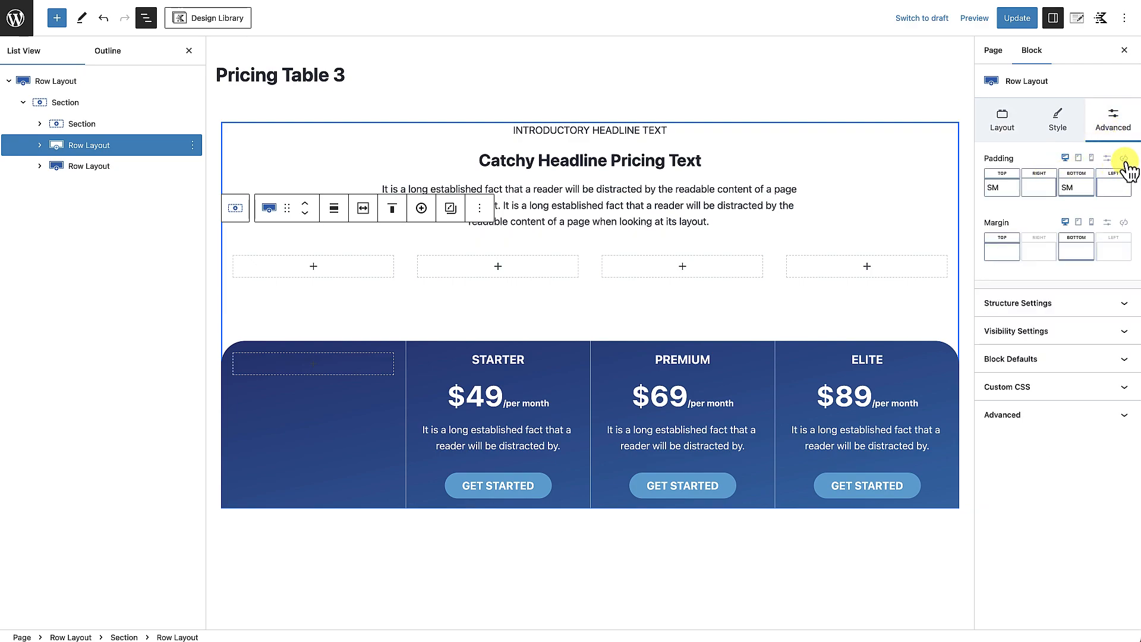
pyautogui.click(1124, 158)
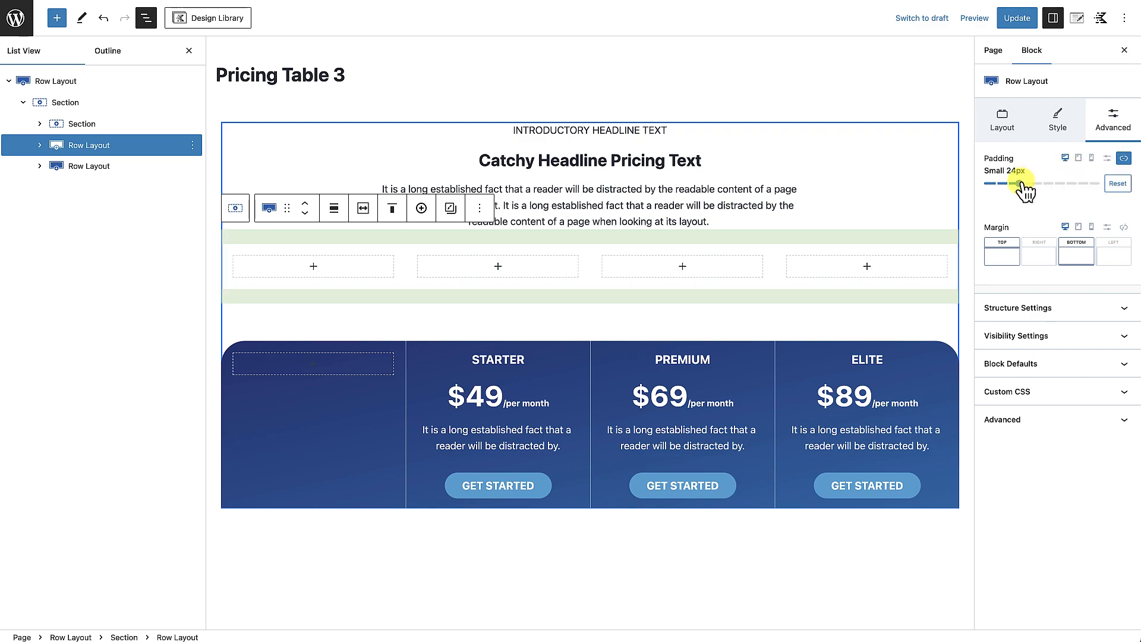
pyautogui.moveTo(1021, 184); pyautogui.dragTo(982, 185)
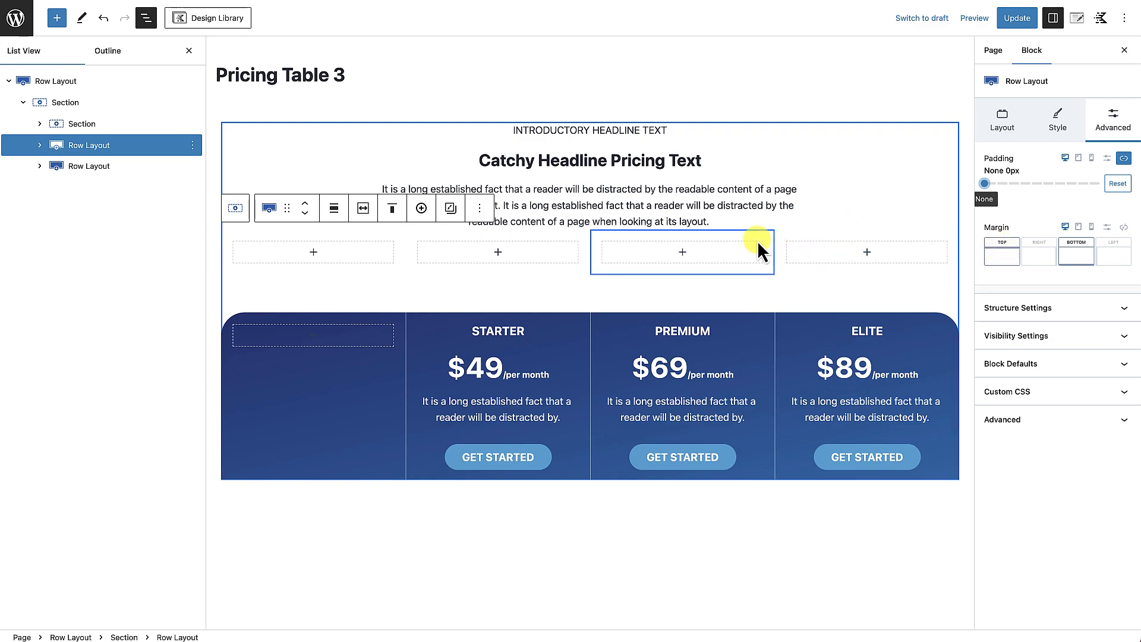
# Give the new empty row an XL top margin and set the pricing row's top margin to None.
pyautogui.click(1003, 259)
pyautogui.moveTo(878, 313); pyautogui.dragTo(934, 319)
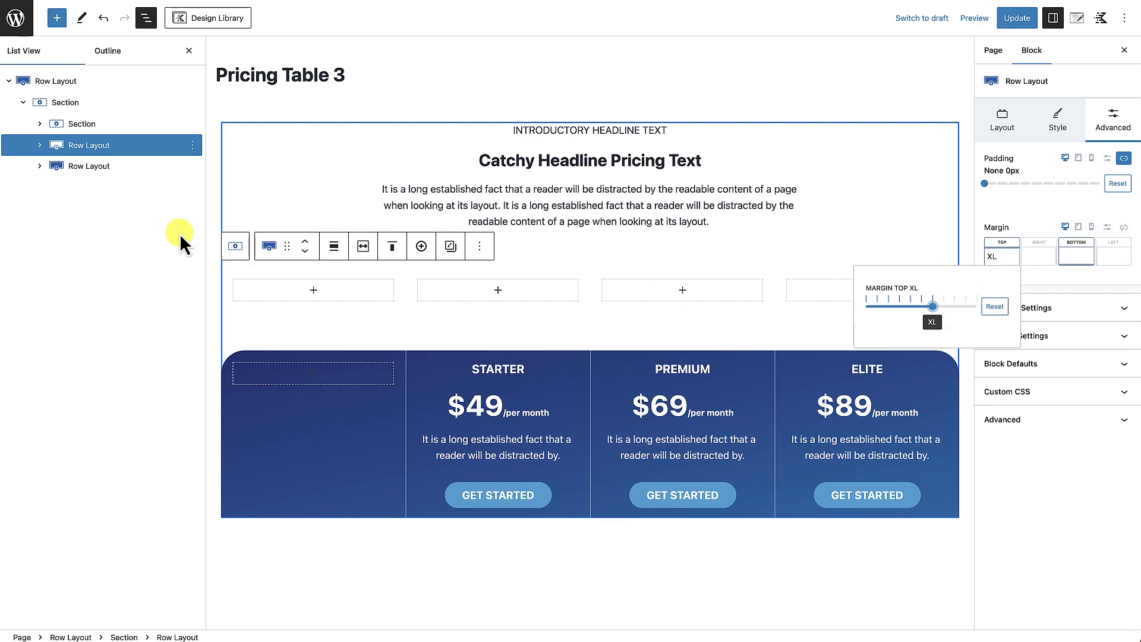
pyautogui.click(104, 174)
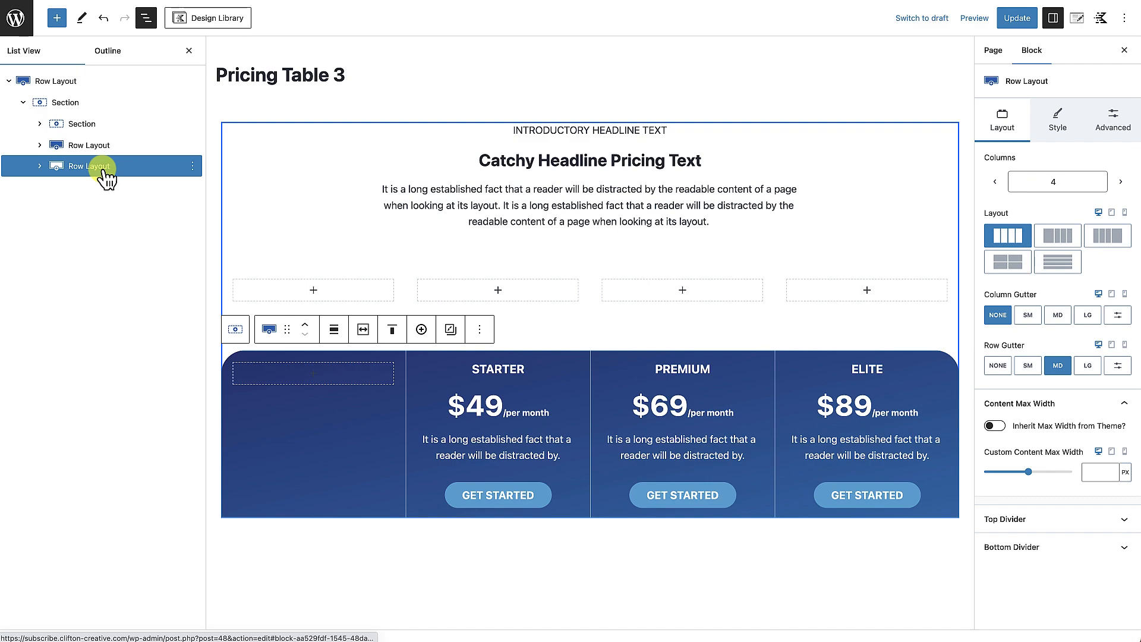
pyautogui.click(1115, 123)
pyautogui.click(1007, 253)
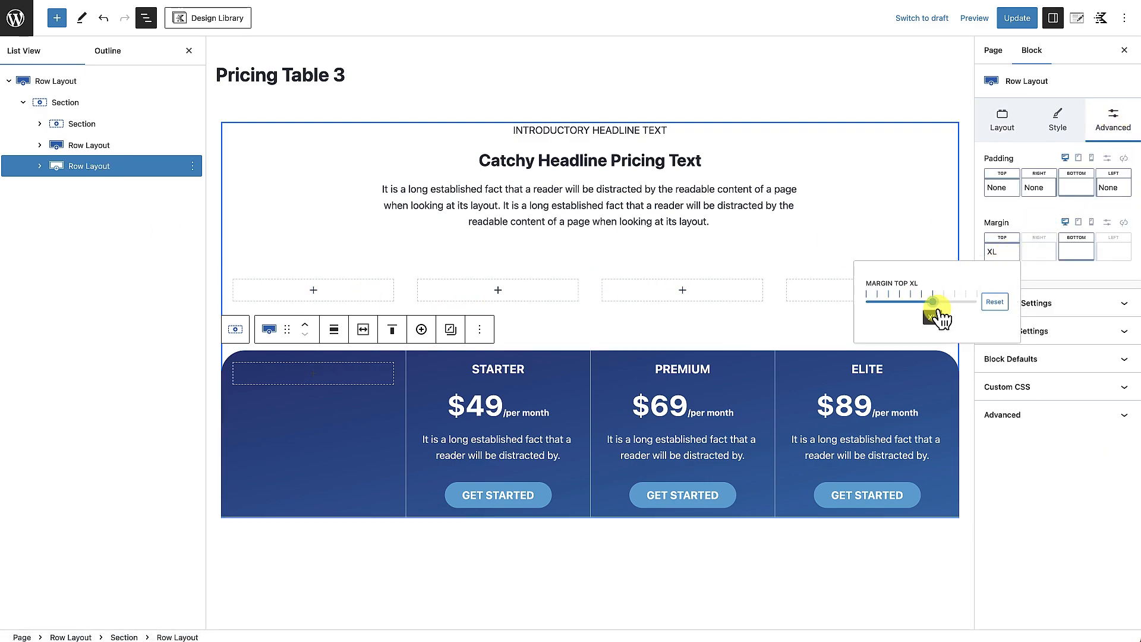
pyautogui.moveTo(938, 308); pyautogui.dragTo(830, 301)
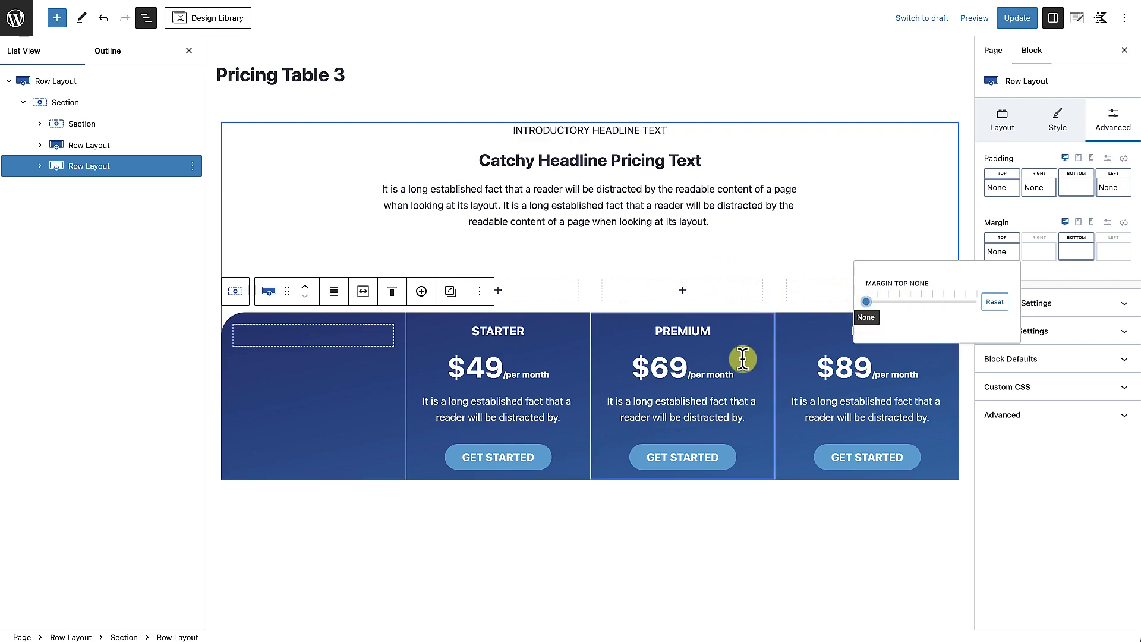
pyautogui.click(793, 530)
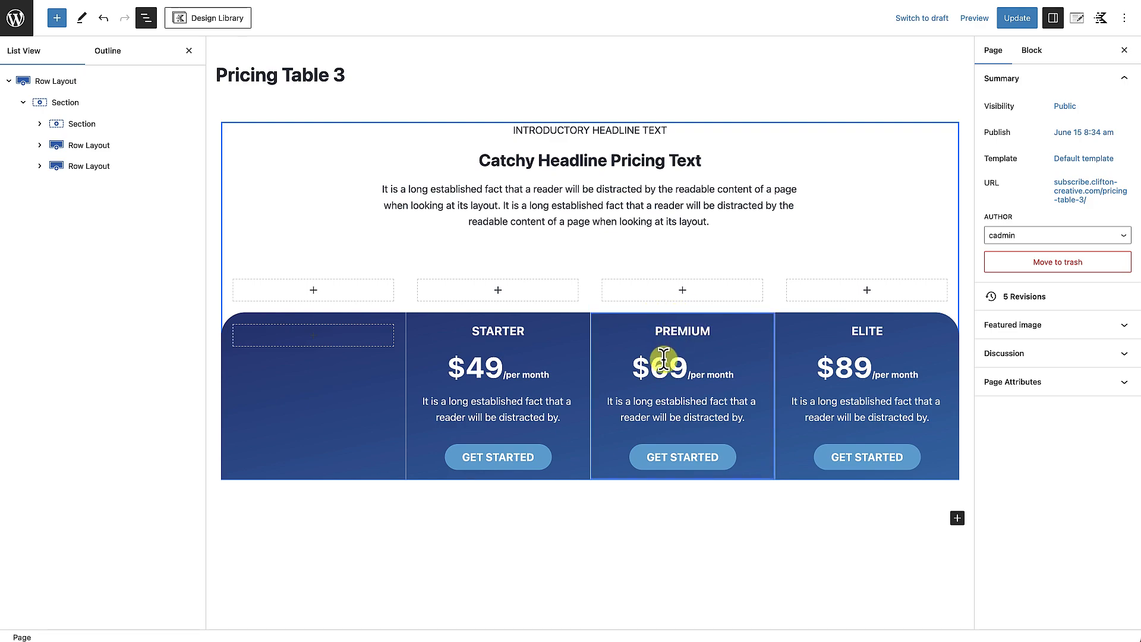
# Add a centre-aligned Advanced Text reading "Most Popular" in the empty row's third column, above PREMIUM.
pyautogui.click(683, 290)
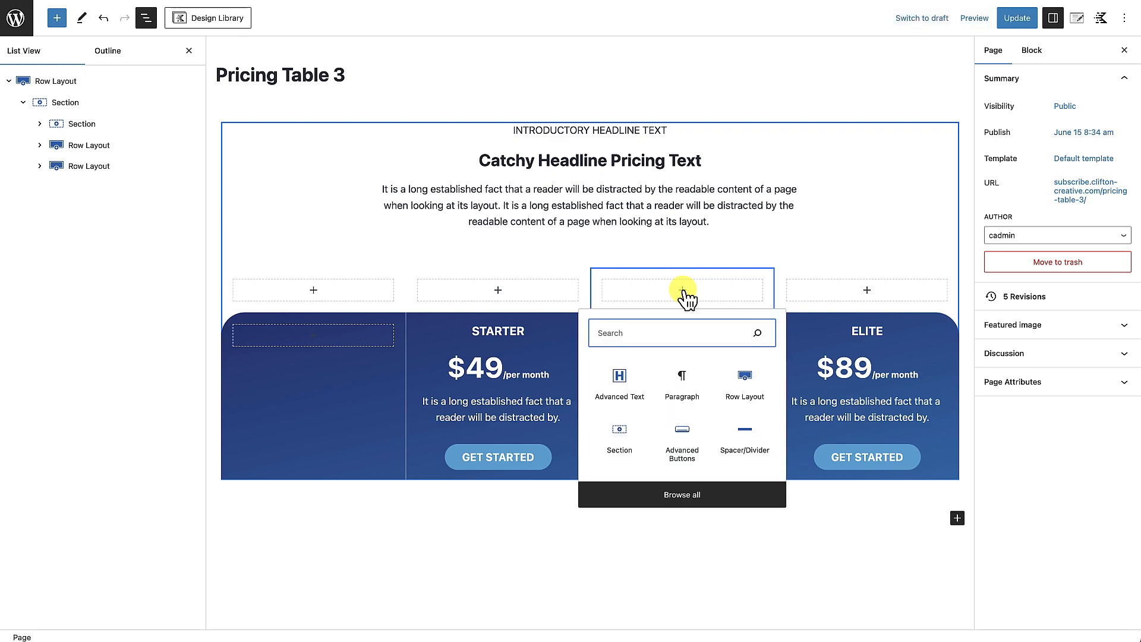
pyautogui.click(620, 381)
pyautogui.click(733, 248)
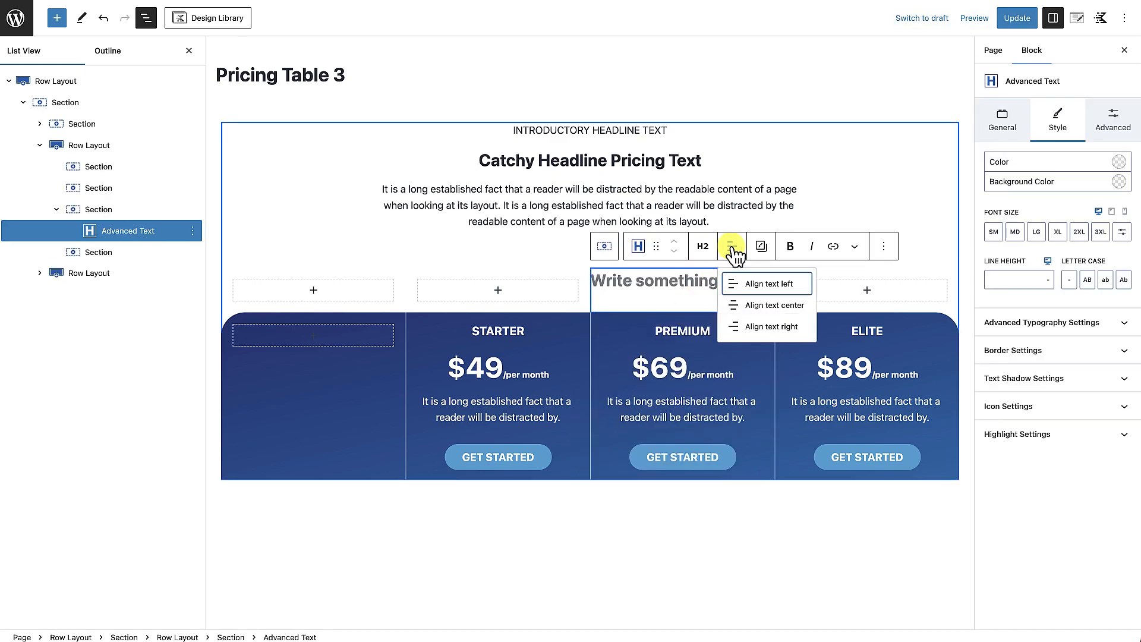
pyautogui.click(744, 305)
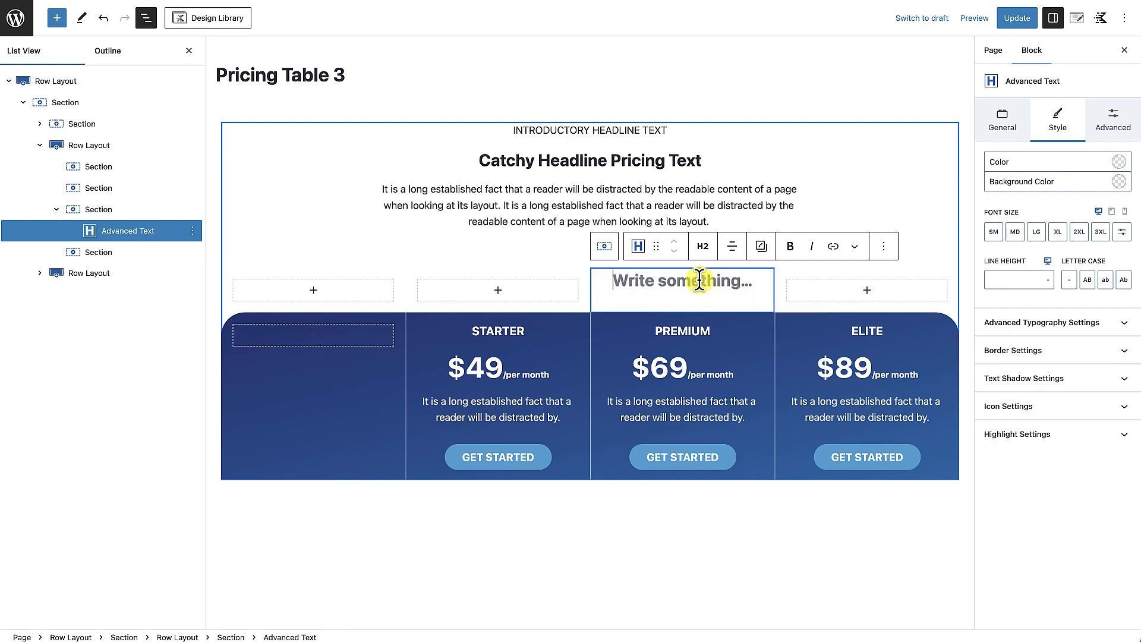
pyautogui.write('Mos')
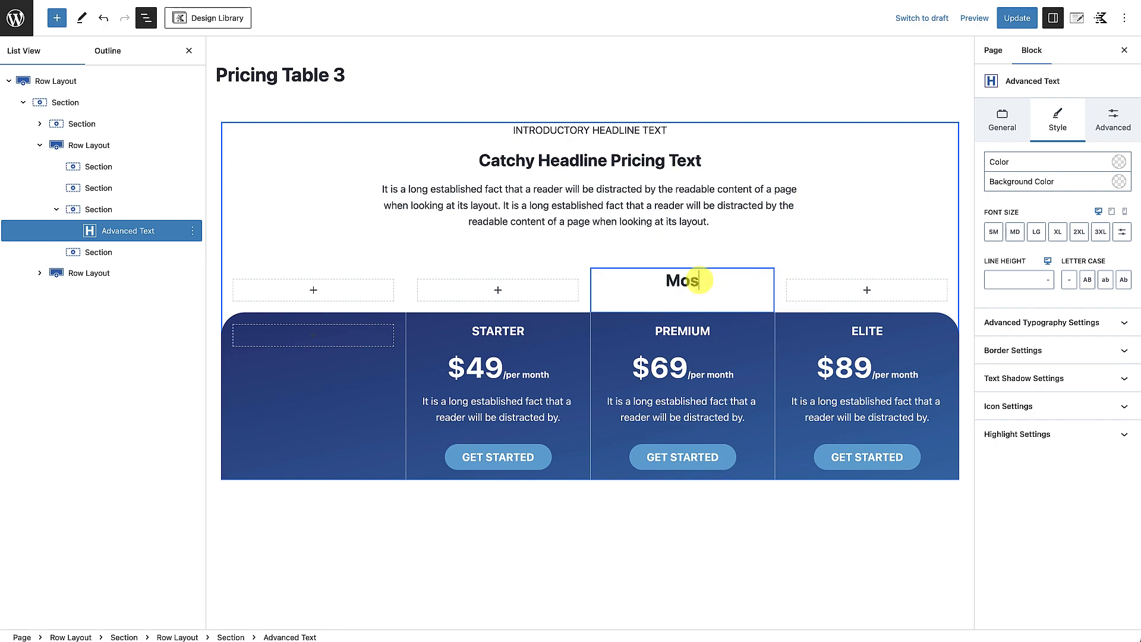
pyautogui.write('t Popular')
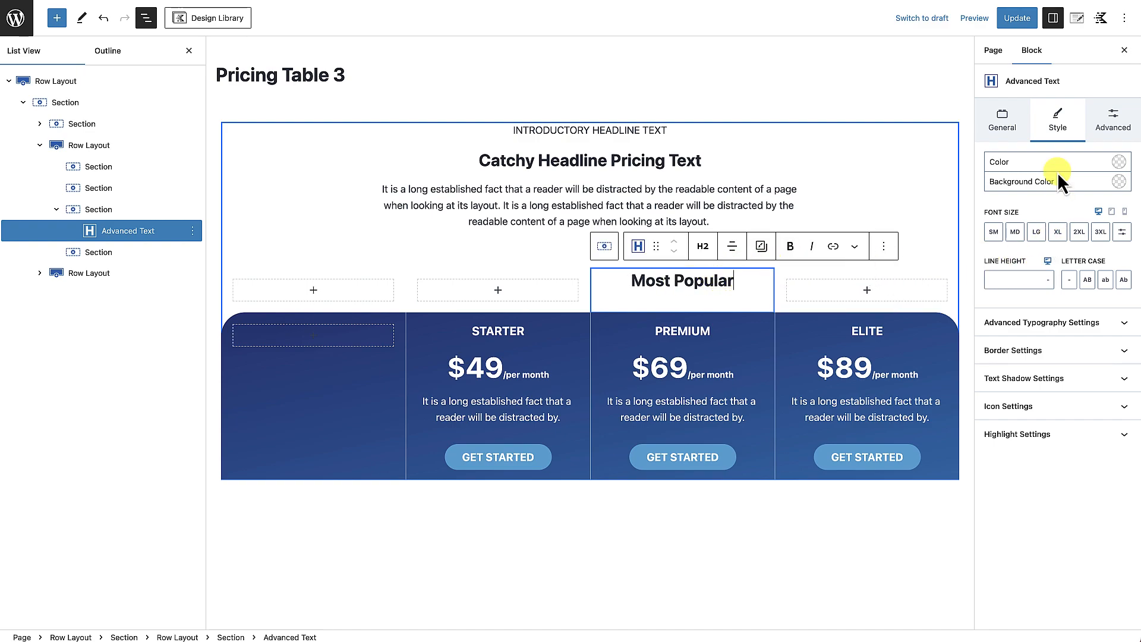
pyautogui.click(1016, 233)
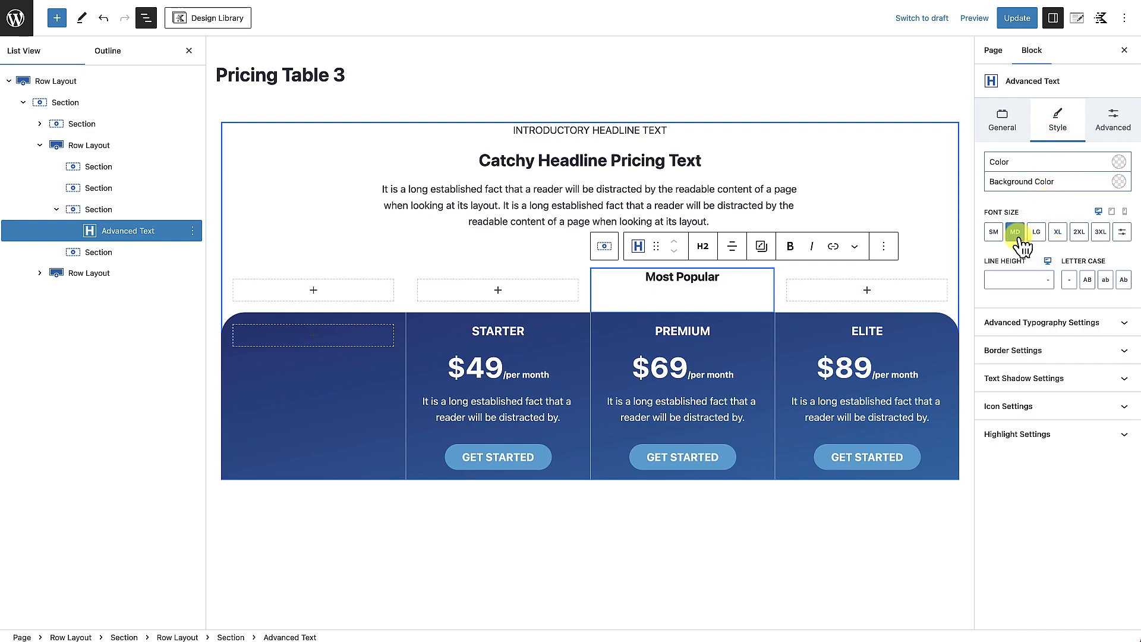
pyautogui.click(1037, 235)
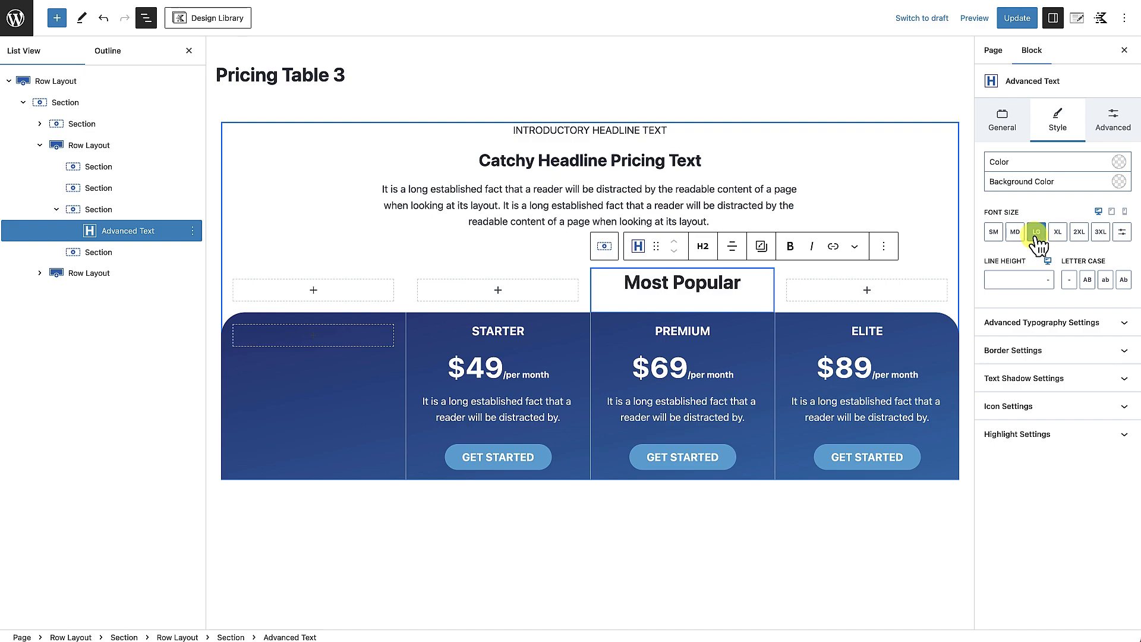
pyautogui.click(1036, 235)
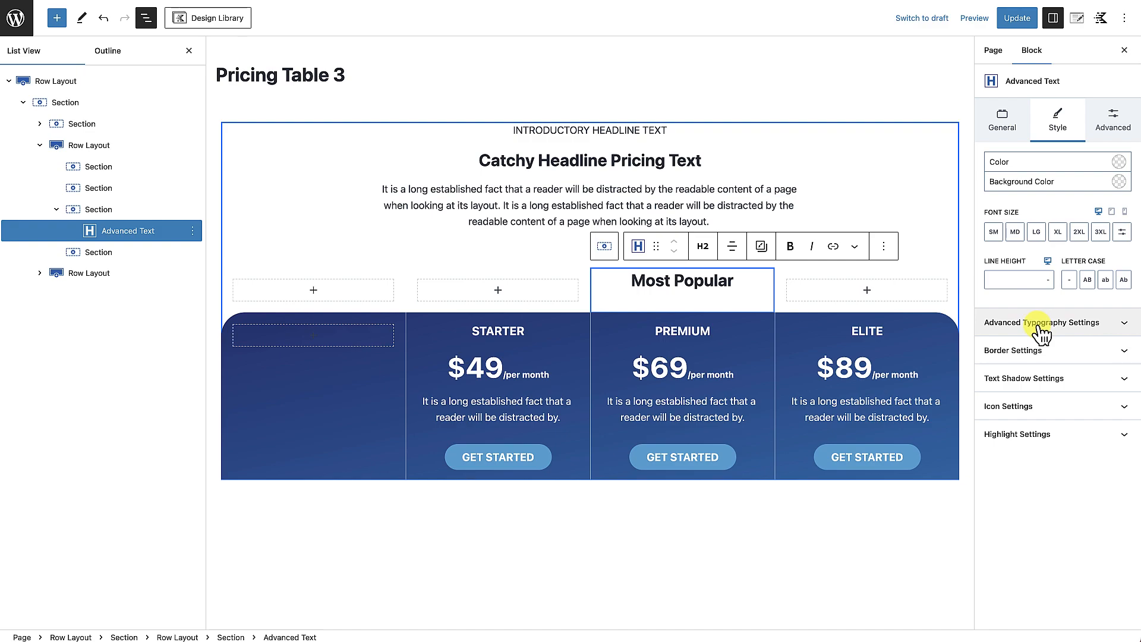
# Set the Most Popular text to uppercase and align its section's content to the middle vertically.
pyautogui.click(1088, 280)
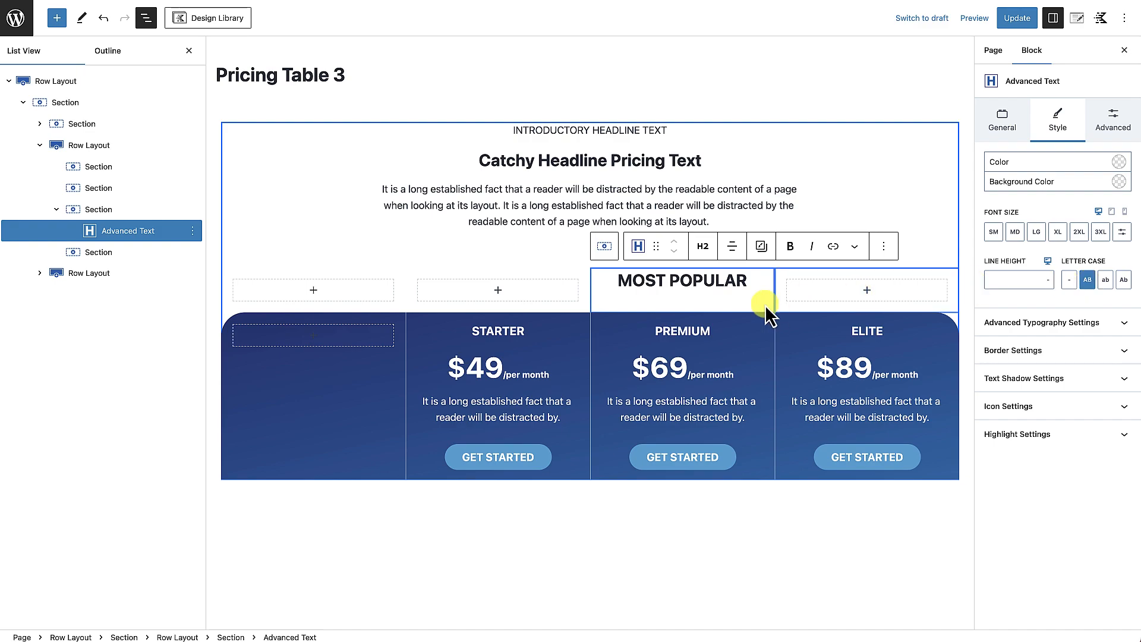
pyautogui.click(107, 212)
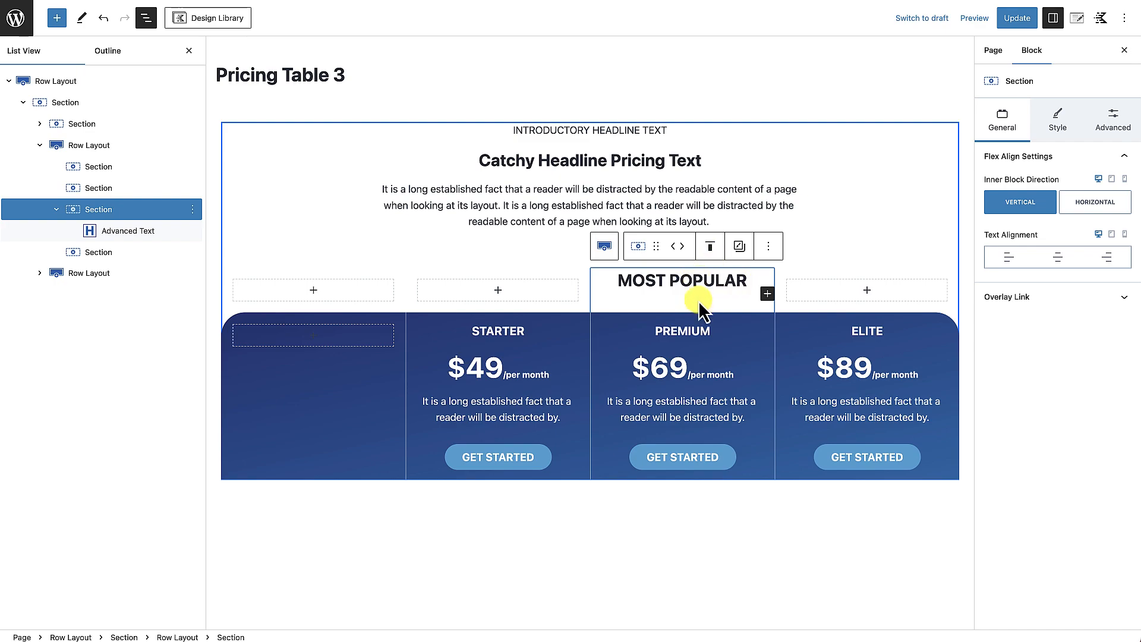
pyautogui.click(711, 247)
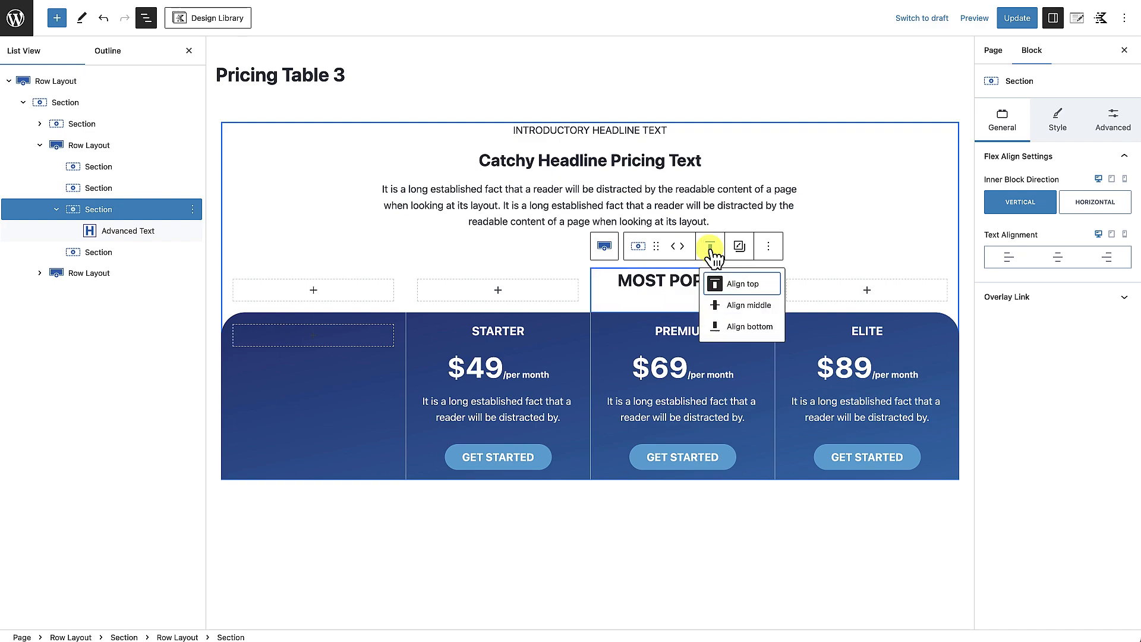
pyautogui.click(730, 306)
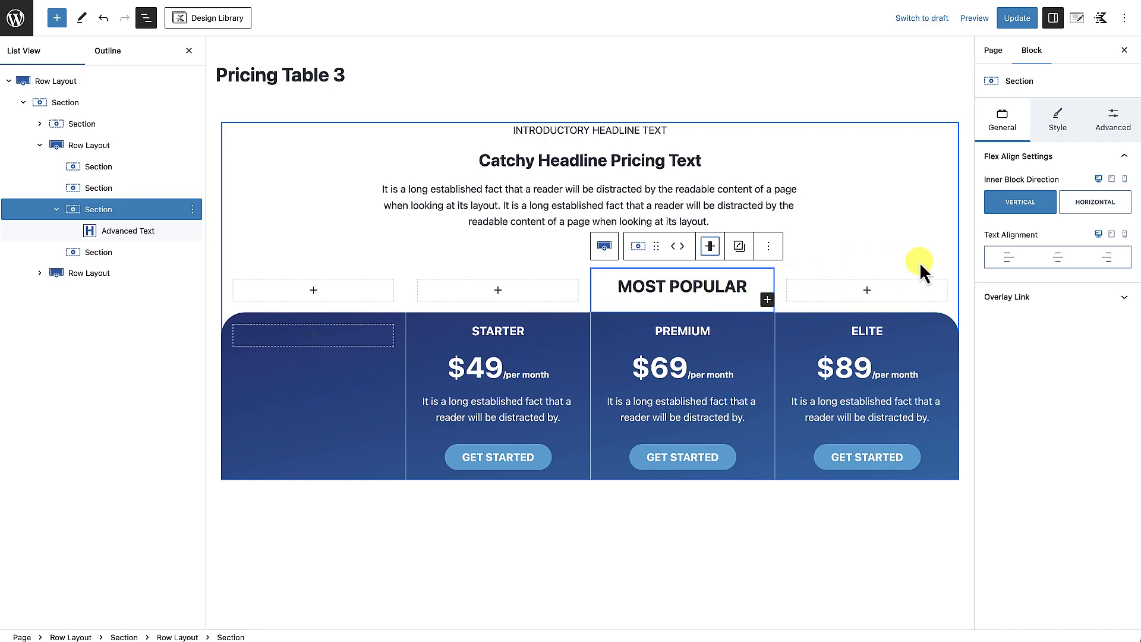
# Give the Most Popular section a linear gradient background with the bright yellow start colour FFF20E.
pyautogui.click(1053, 126)
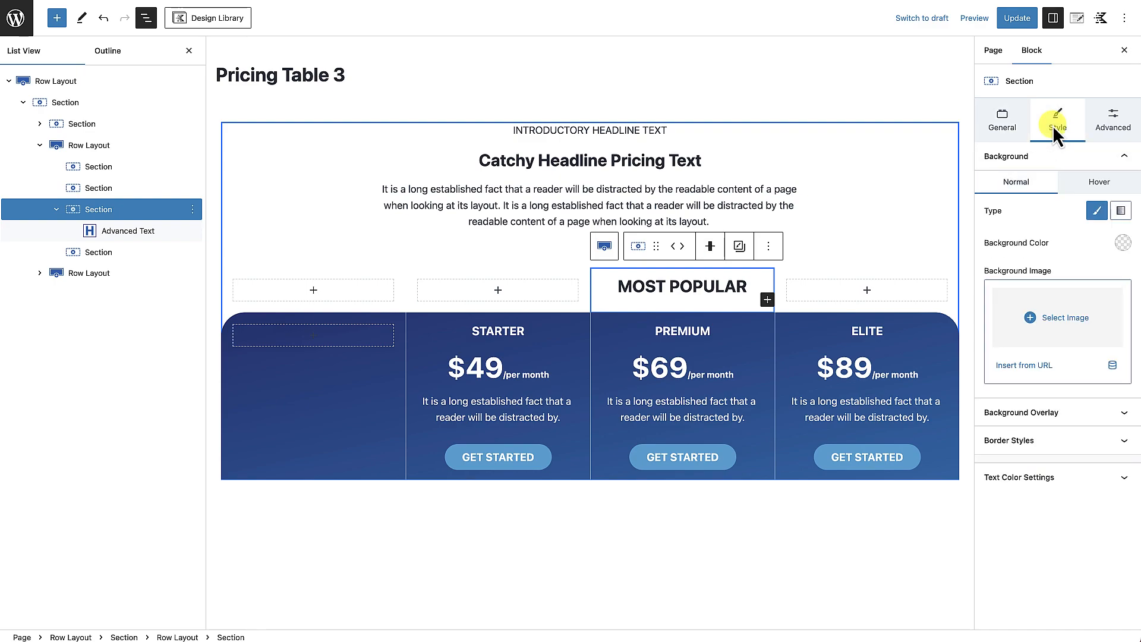
pyautogui.click(1120, 212)
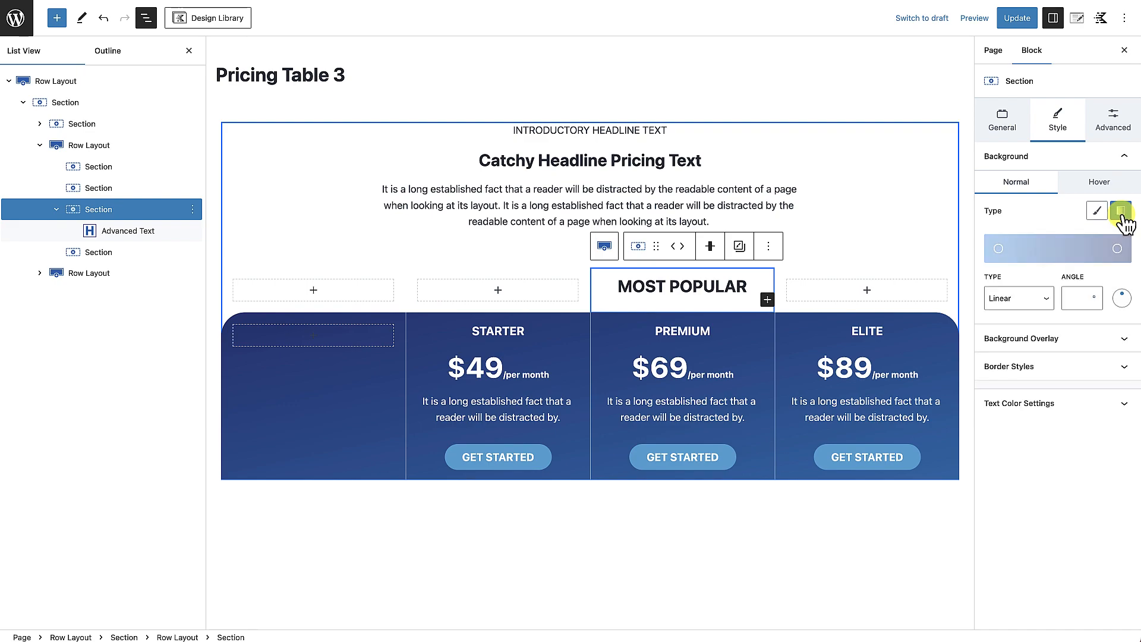
pyautogui.click(1001, 247)
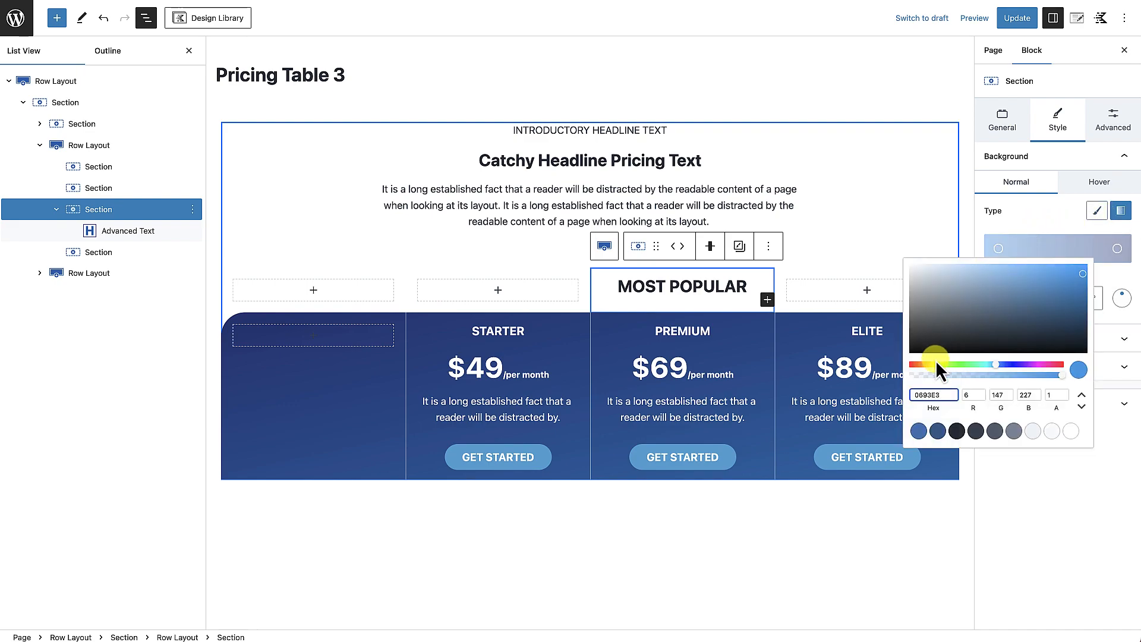
pyautogui.moveTo(933, 366); pyautogui.dragTo(933, 366)
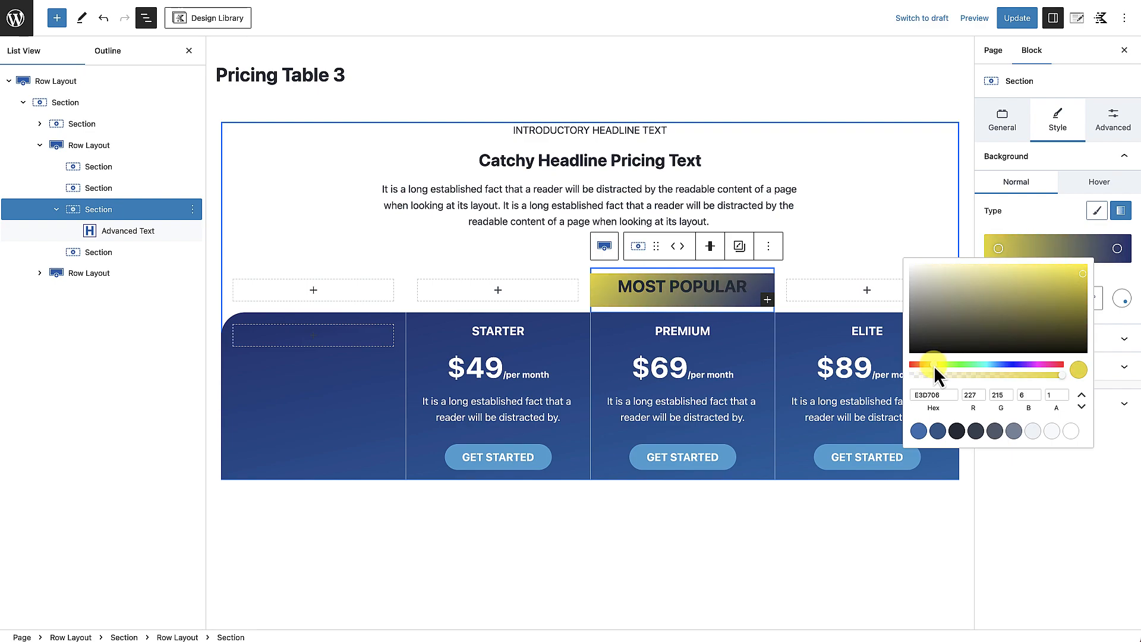
pyautogui.moveTo(1074, 277); pyautogui.dragTo(1078, 262)
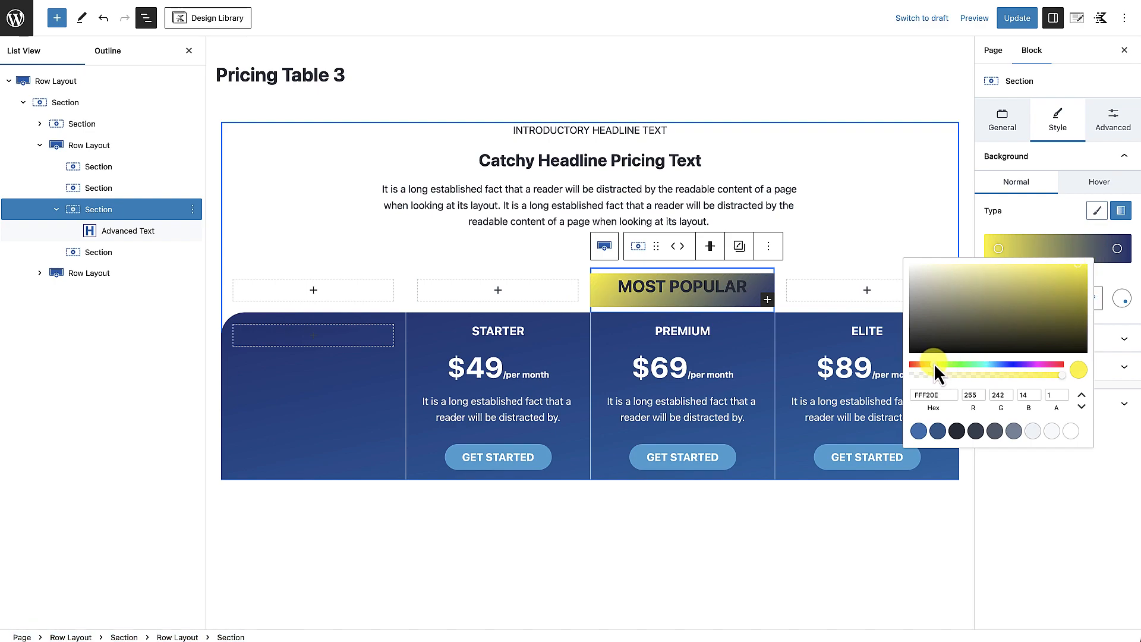
# Shift the end colour of the Most Popular section's gradient to the orange-brown 6D3F14.
pyautogui.click(1118, 249)
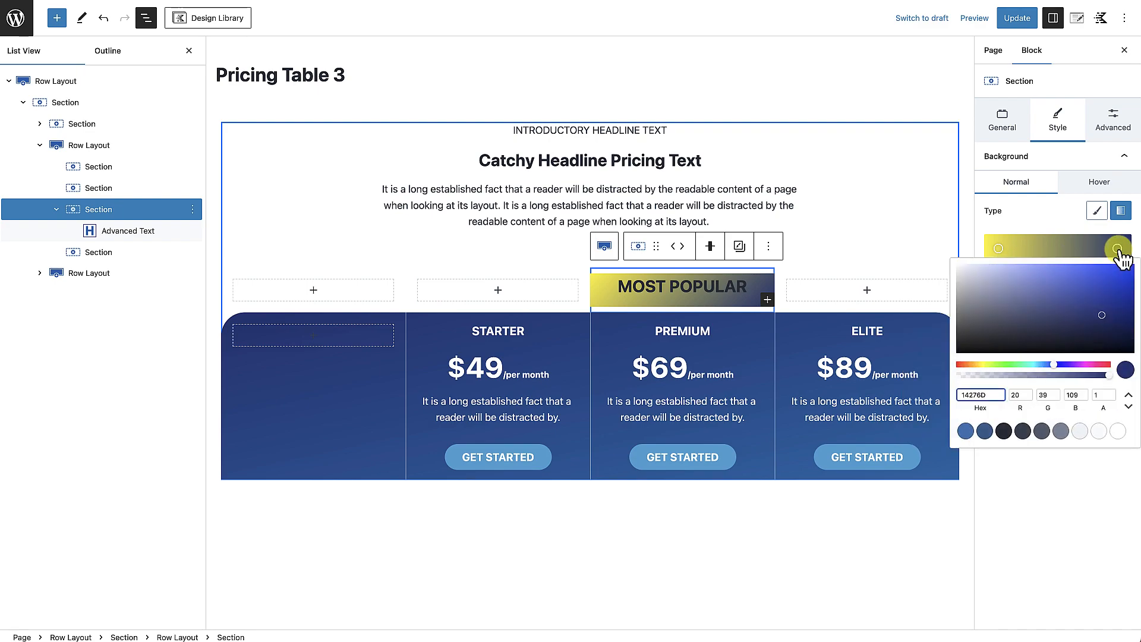
pyautogui.click(969, 365)
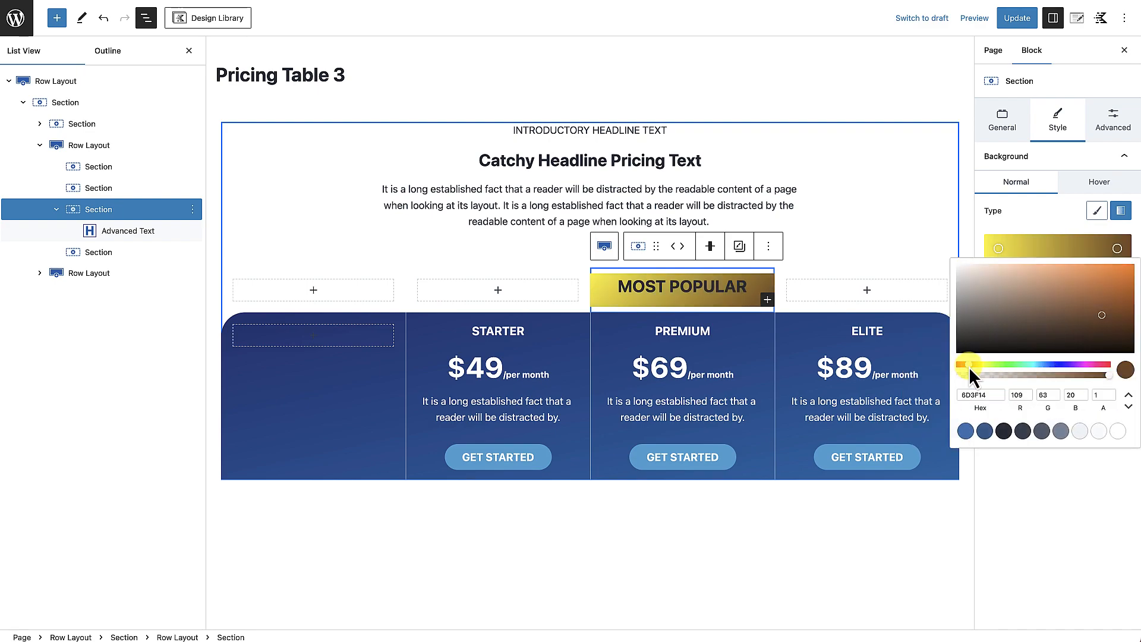
# Set the end color of the "MOST POPULAR" section's background gradient to orange FA5700.
pyautogui.moveTo(969, 367); pyautogui.dragTo(968, 366)
pyautogui.moveTo(1097, 306); pyautogui.dragTo(1135, 264)
pyautogui.moveTo(968, 366); pyautogui.dragTo(965, 366)
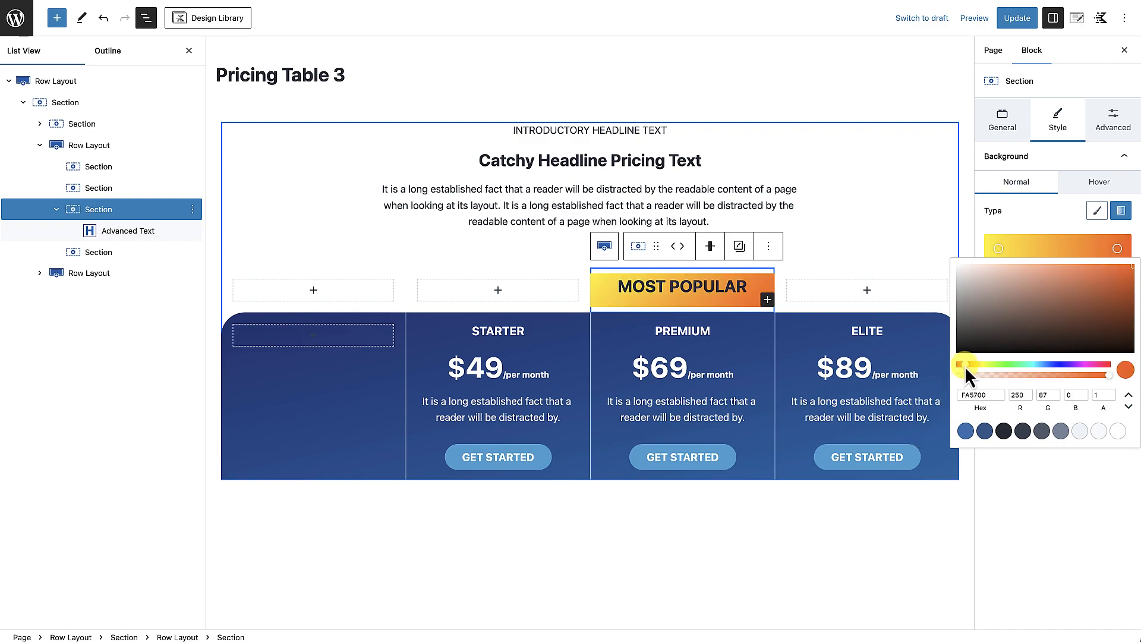
pyautogui.click(982, 226)
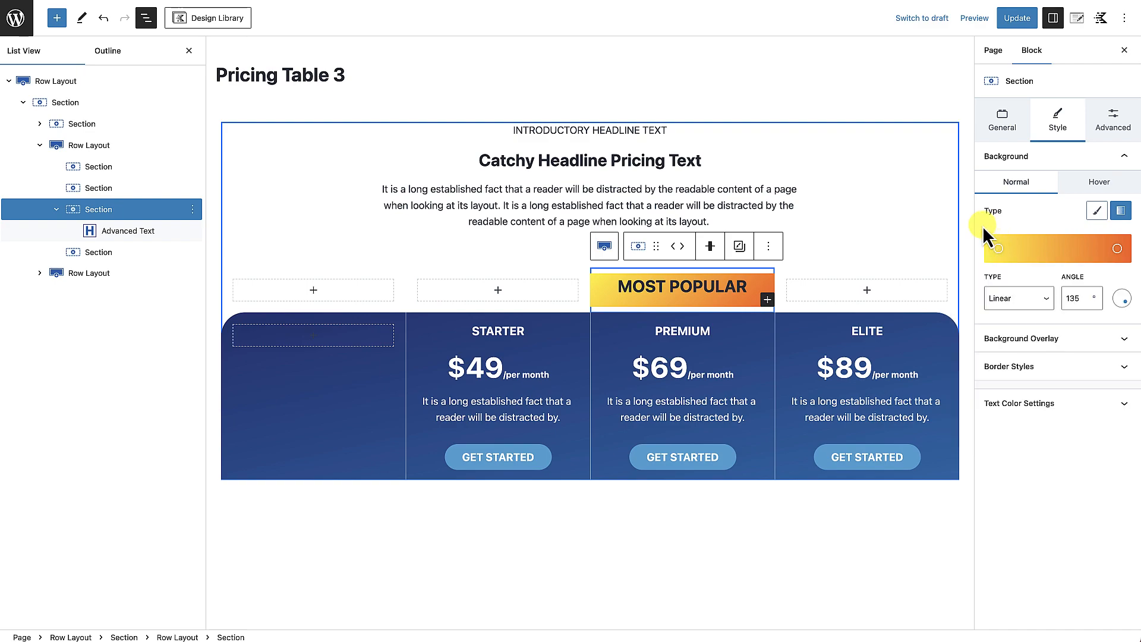
# Round the upper corners of the "MOST POPULAR" section by setting the top and right border radius values to 20 px.
pyautogui.click(1038, 372)
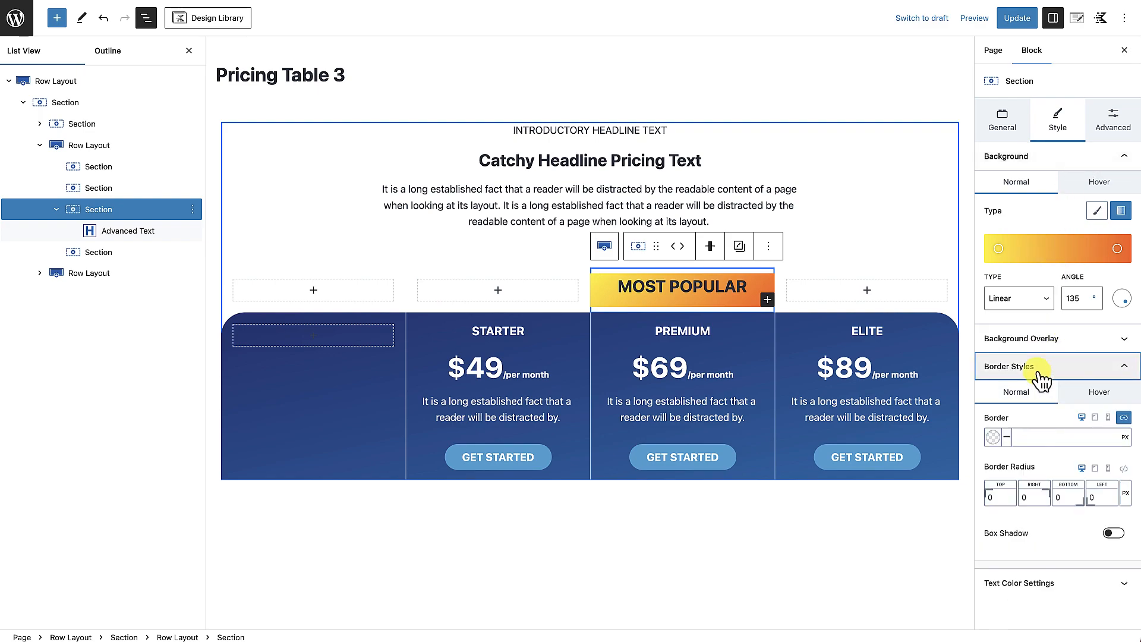
pyautogui.click(991, 498)
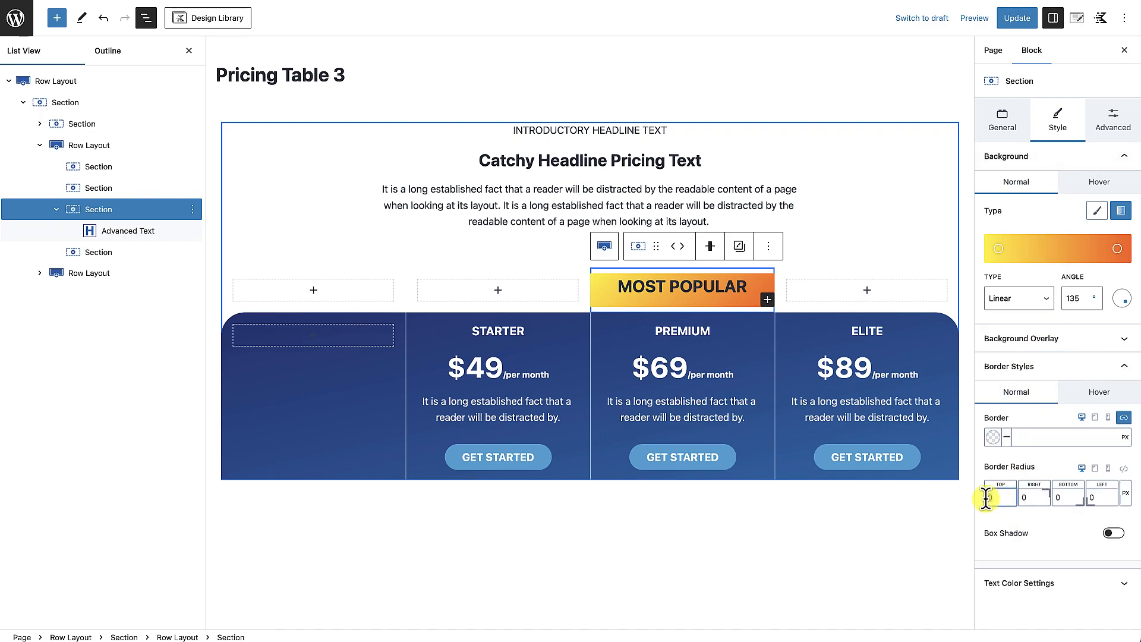
pyautogui.write('20')
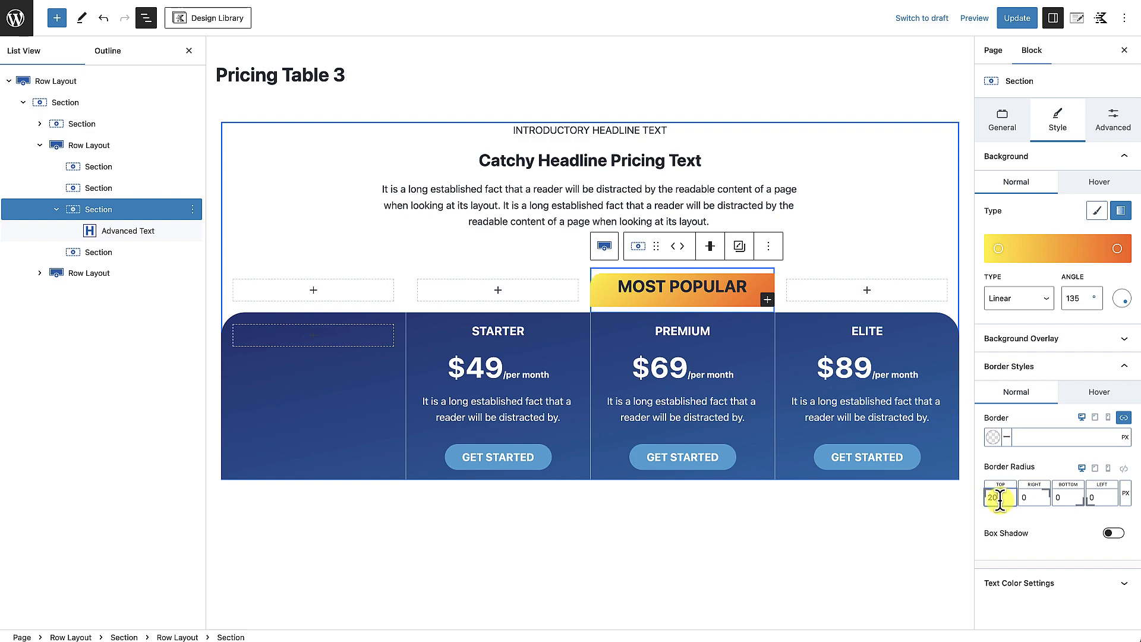
pyautogui.click(1021, 498)
pyautogui.write('20')
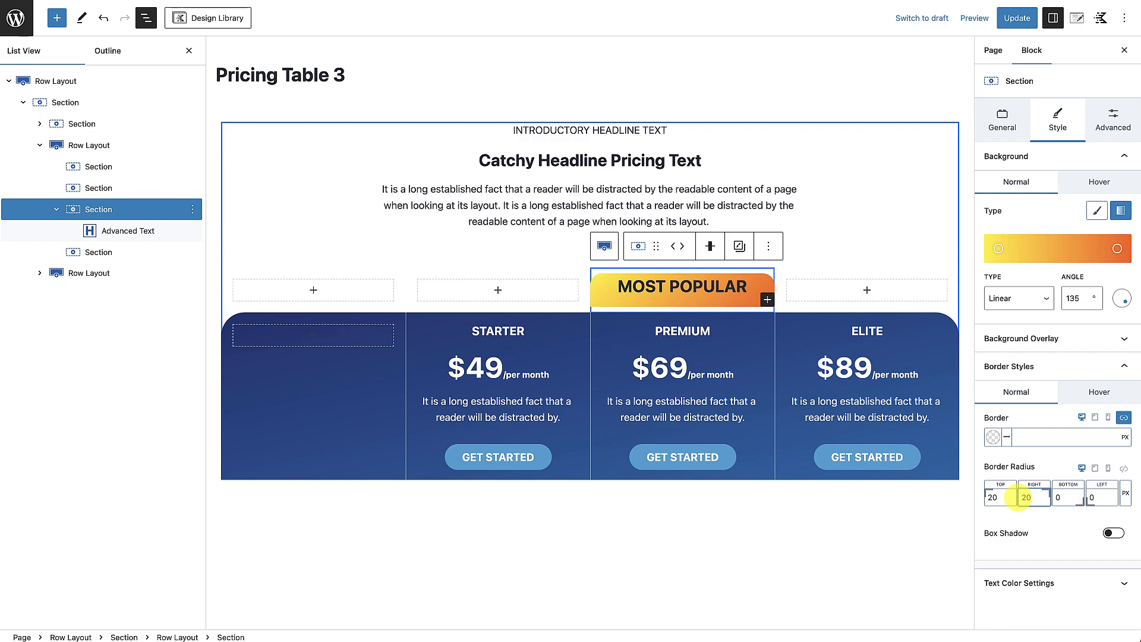
pyautogui.click(790, 568)
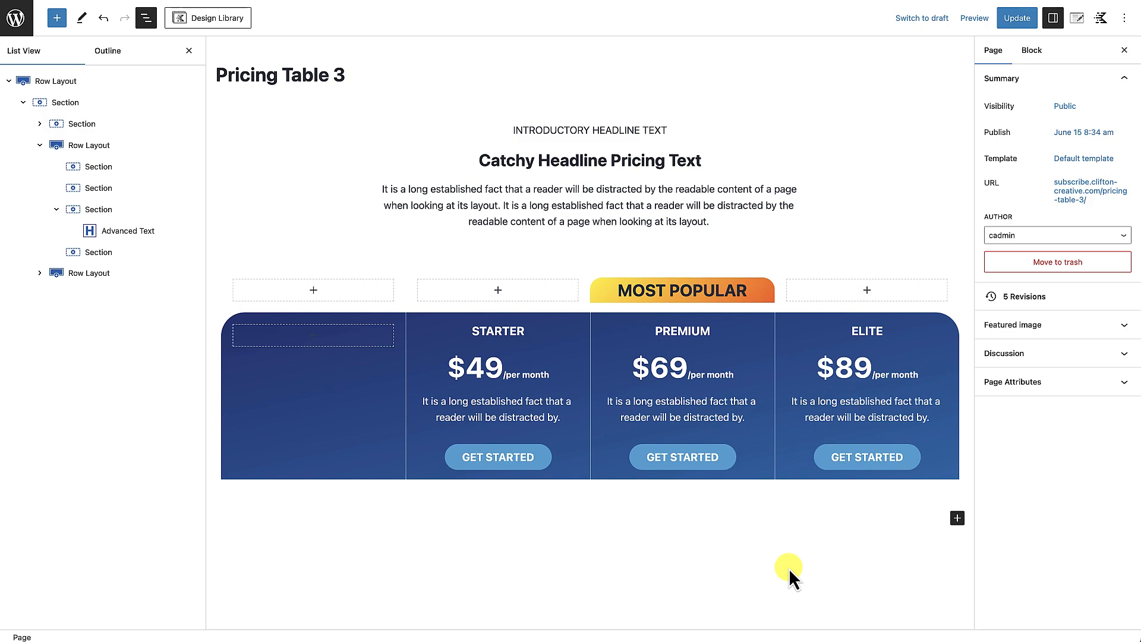
# Set the font size of the "MOST POPULAR" text to a custom 24 px.
pyautogui.click(727, 292)
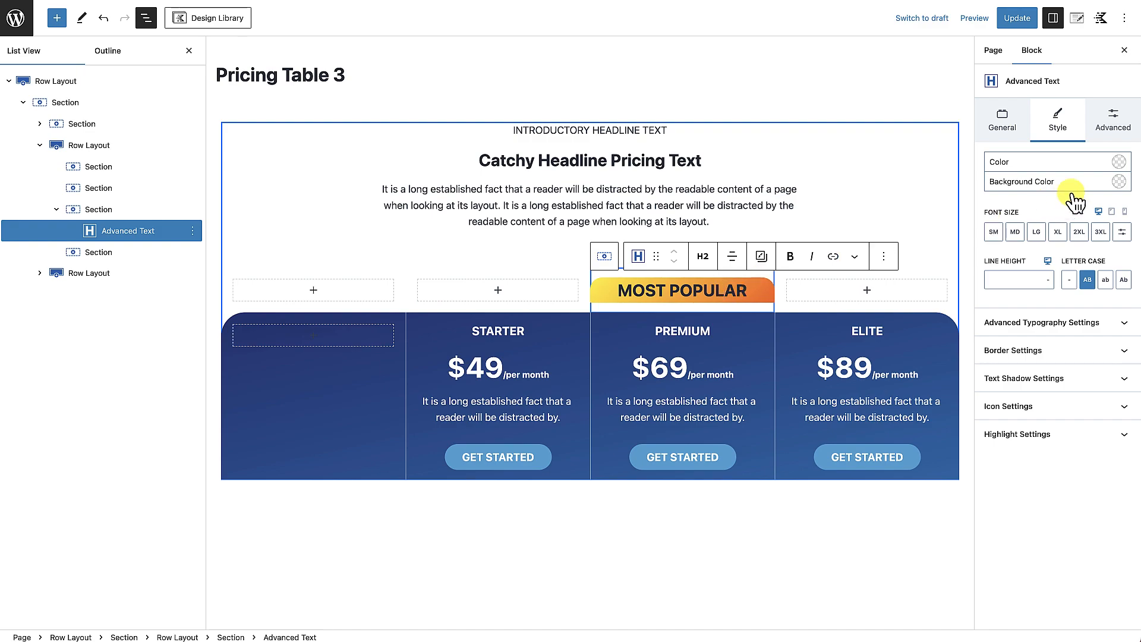
pyautogui.click(1016, 232)
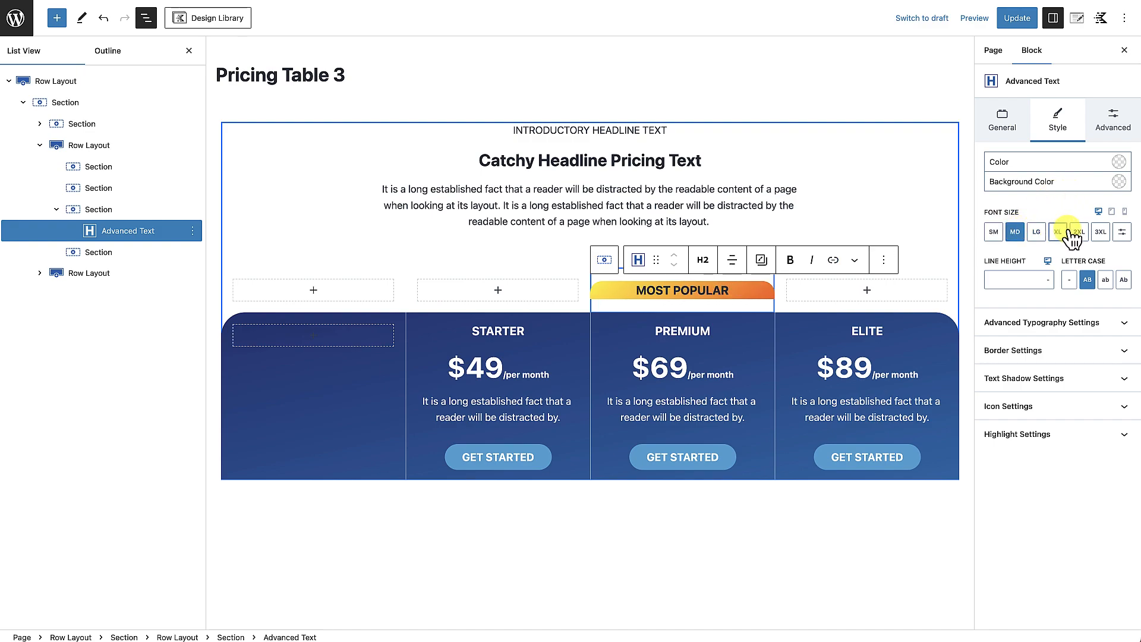
pyautogui.click(1122, 233)
pyautogui.click(994, 231)
pyautogui.write('24')
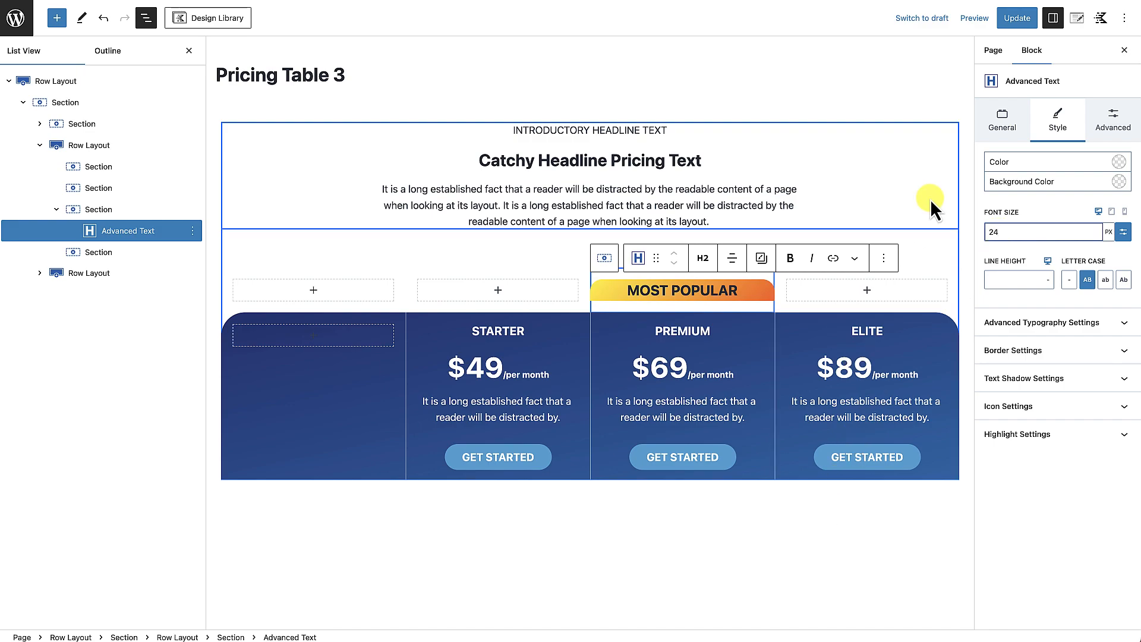
# Update the page, check the pricing table on the live site, and return to the editor.
pyautogui.click(1018, 18)
pyautogui.click(121, 613)
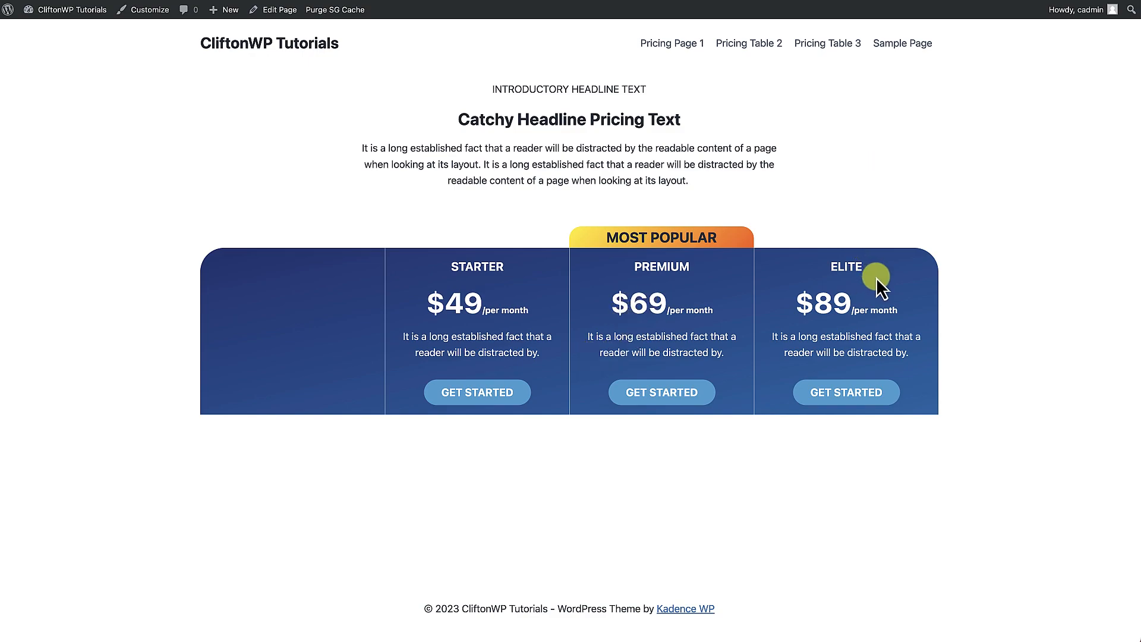
pyautogui.click(285, 13)
# Insert an empty block directly after the Row Layout that holds the Starter, Premium and Elite prices.
pyautogui.scroll(-3, 326, 383)
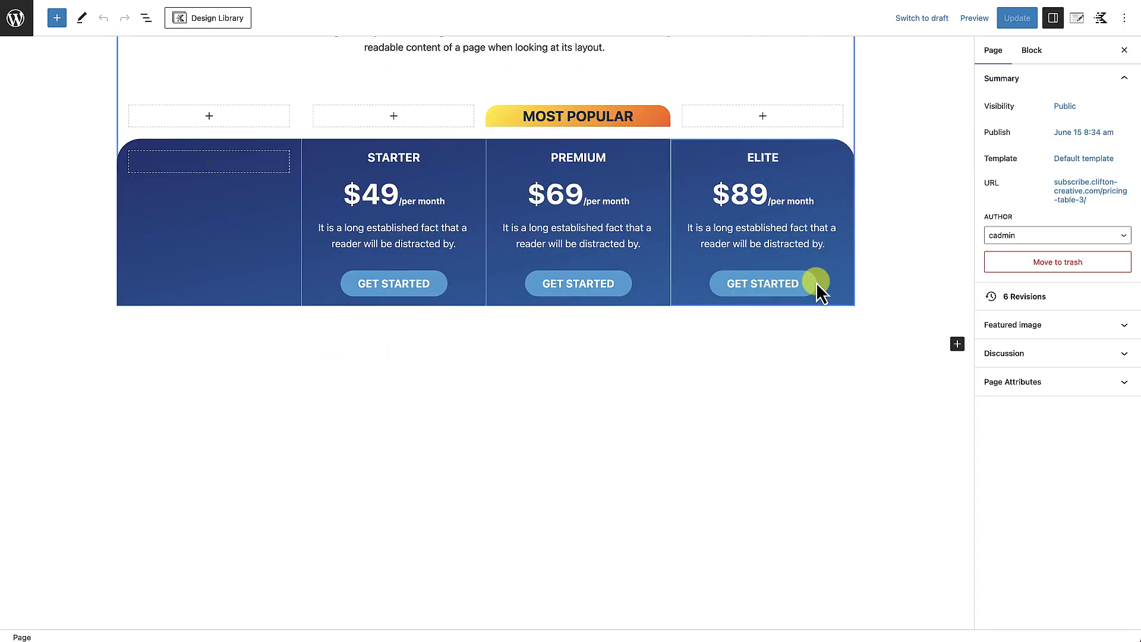
pyautogui.click(846, 293)
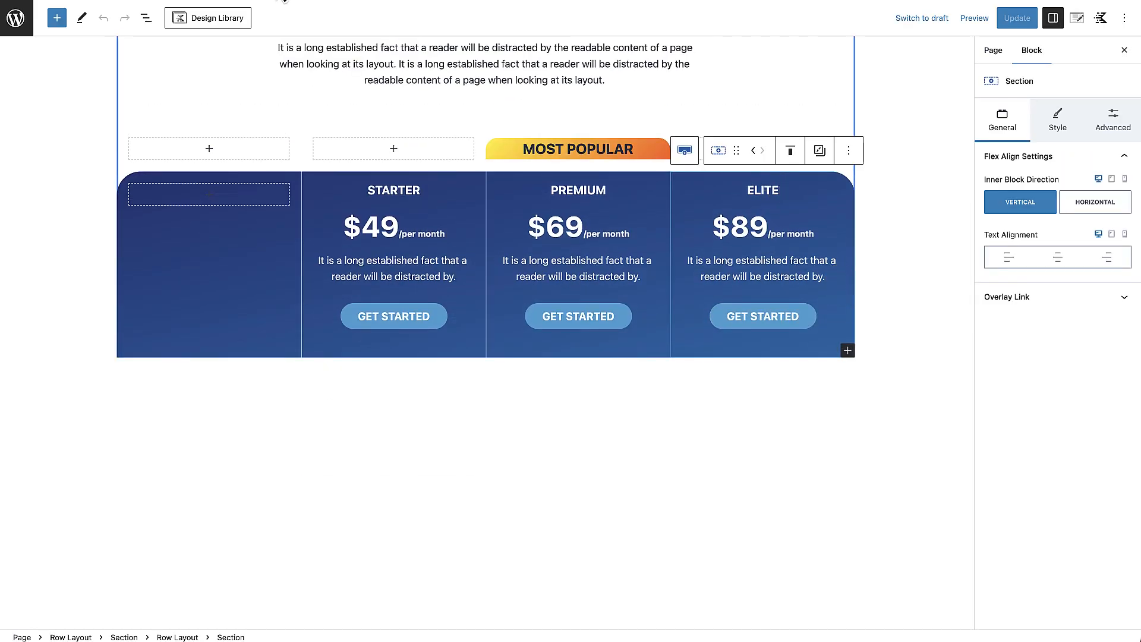
pyautogui.click(146, 18)
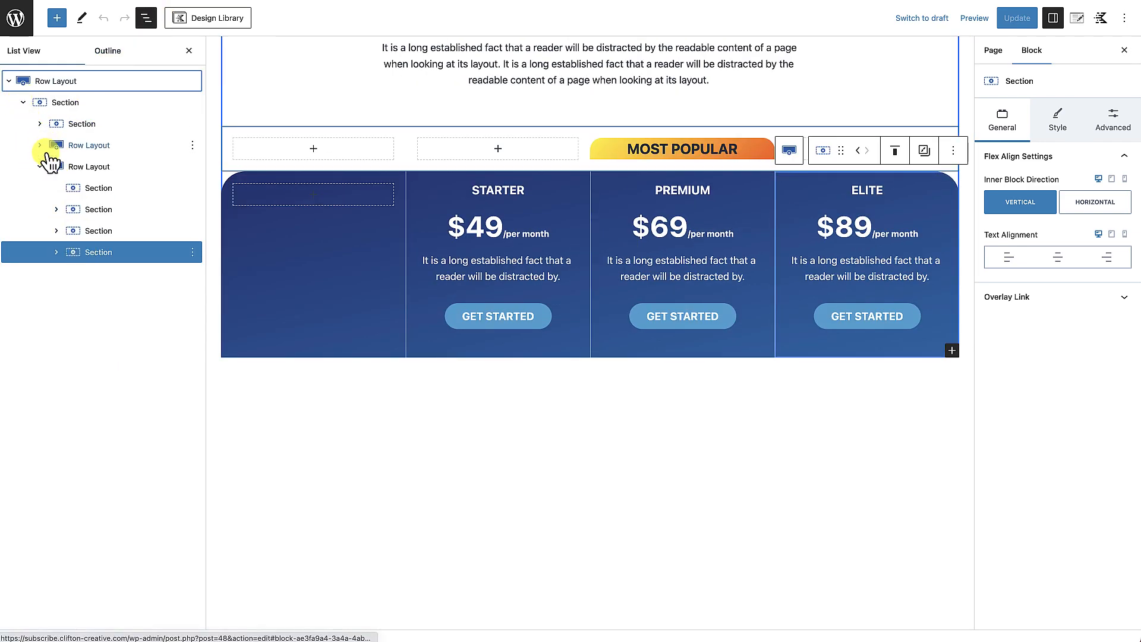
pyautogui.click(56, 168)
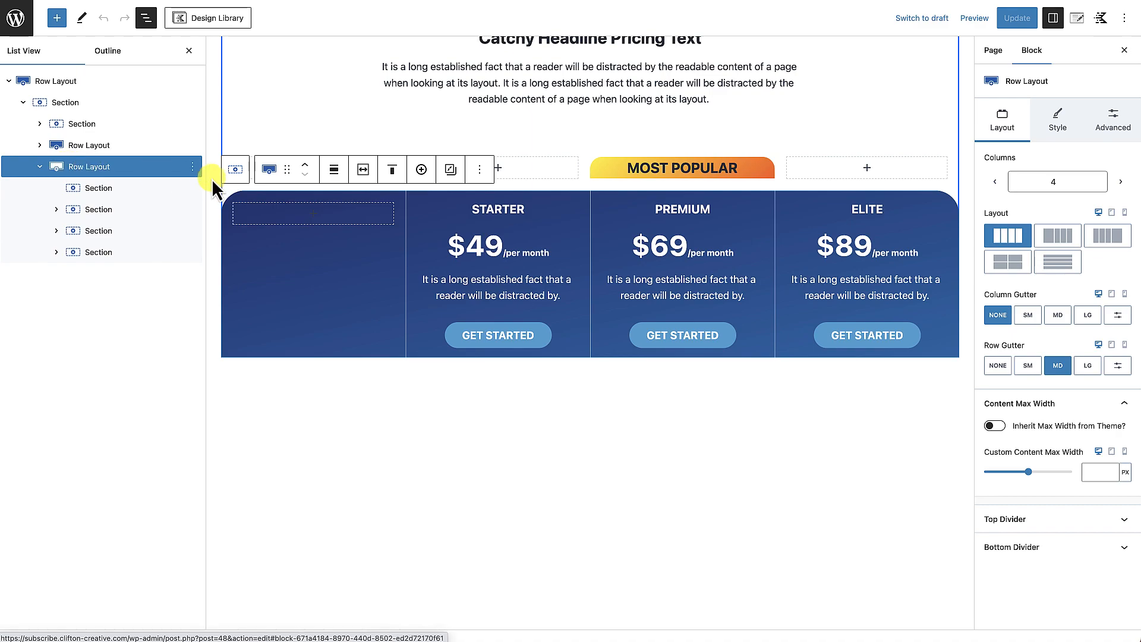
pyautogui.click(193, 168)
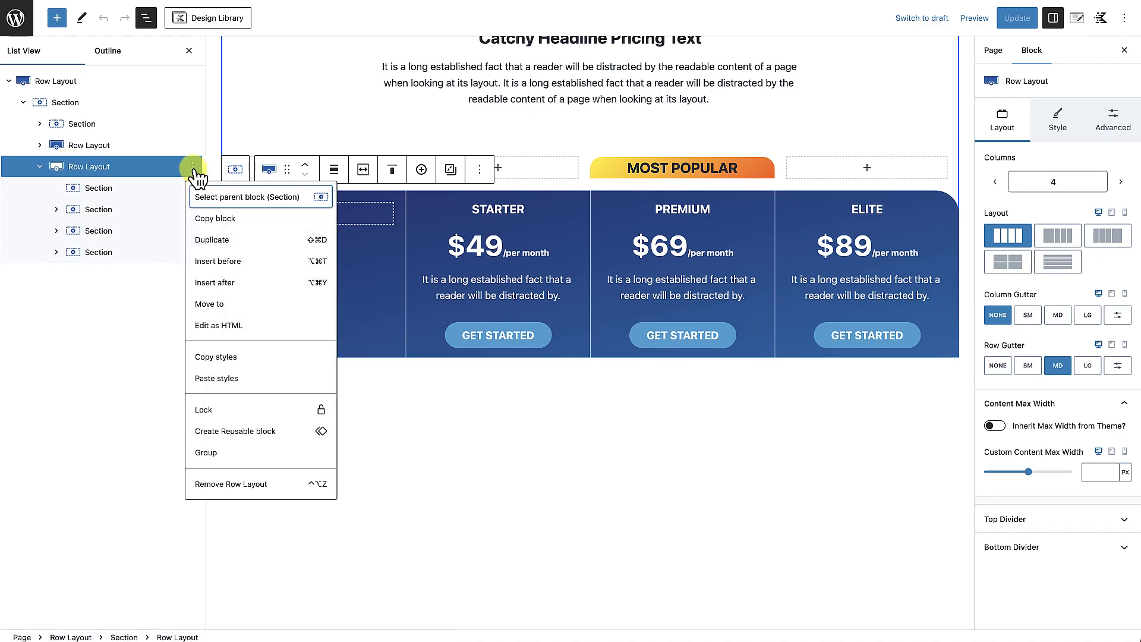
pyautogui.click(220, 285)
# Turn the empty block below the pricing row into a Row Layout with four equal columns.
pyautogui.write('/roe')
pyautogui.press('BackSpace')
pyautogui.write('w')
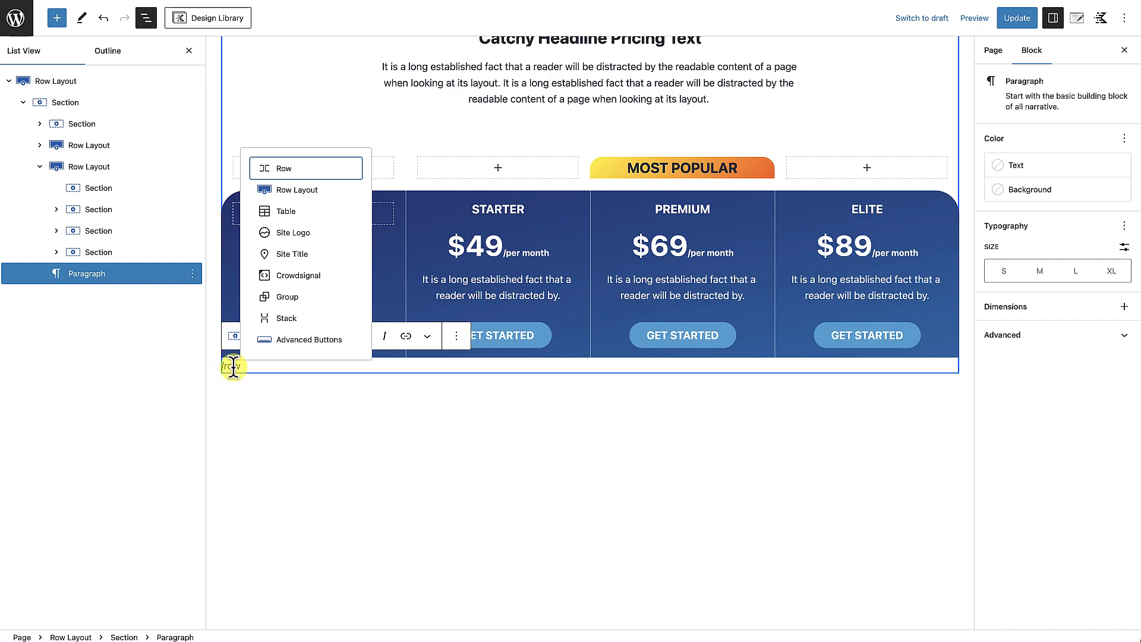
pyautogui.click(297, 190)
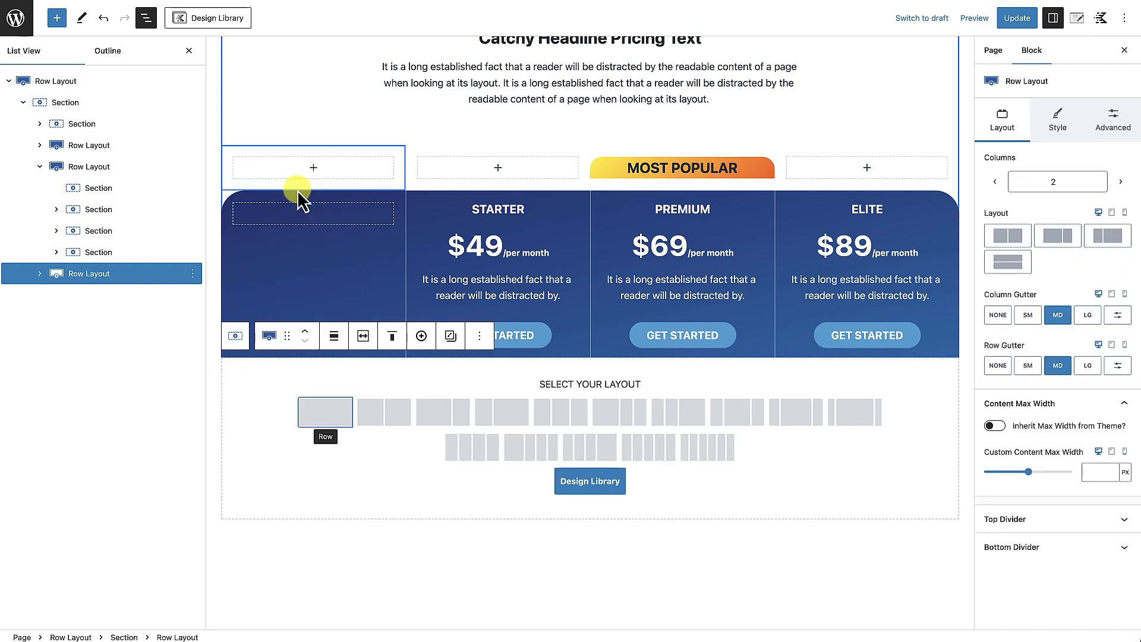
pyautogui.click(473, 452)
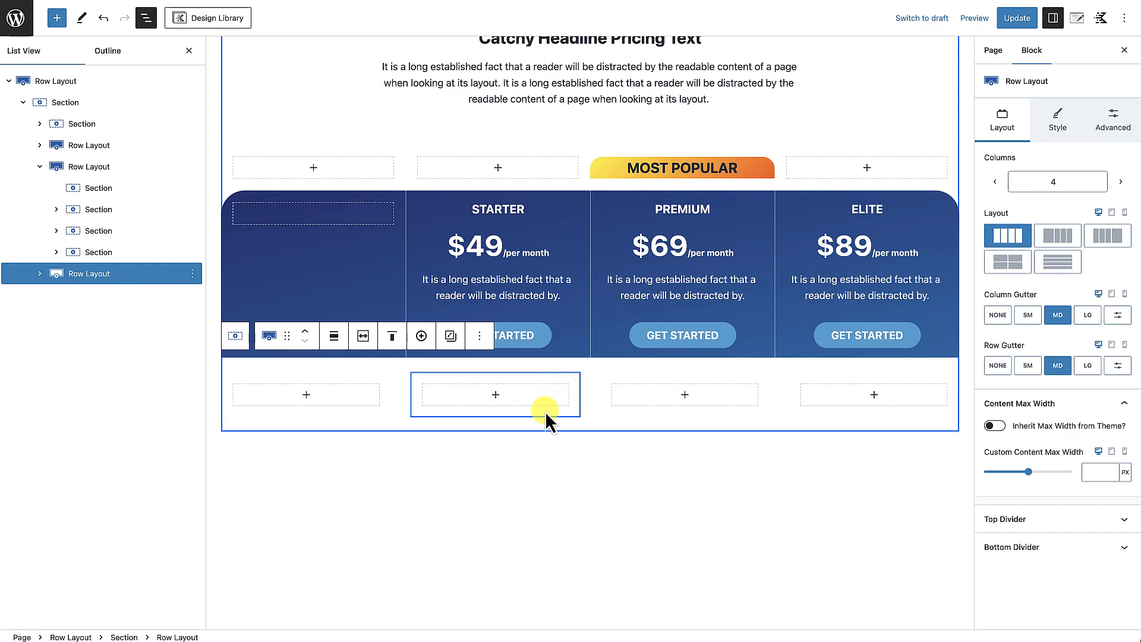
# Set the new row's column gutter to None and its linked padding to None (0 px).
pyautogui.click(535, 425)
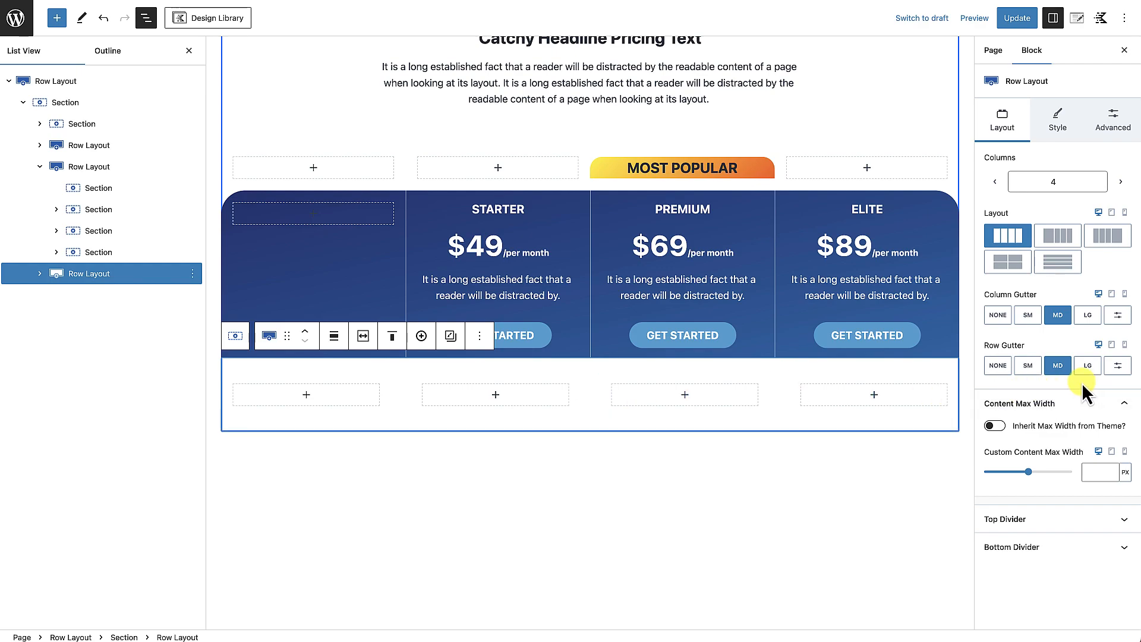
pyautogui.click(1002, 320)
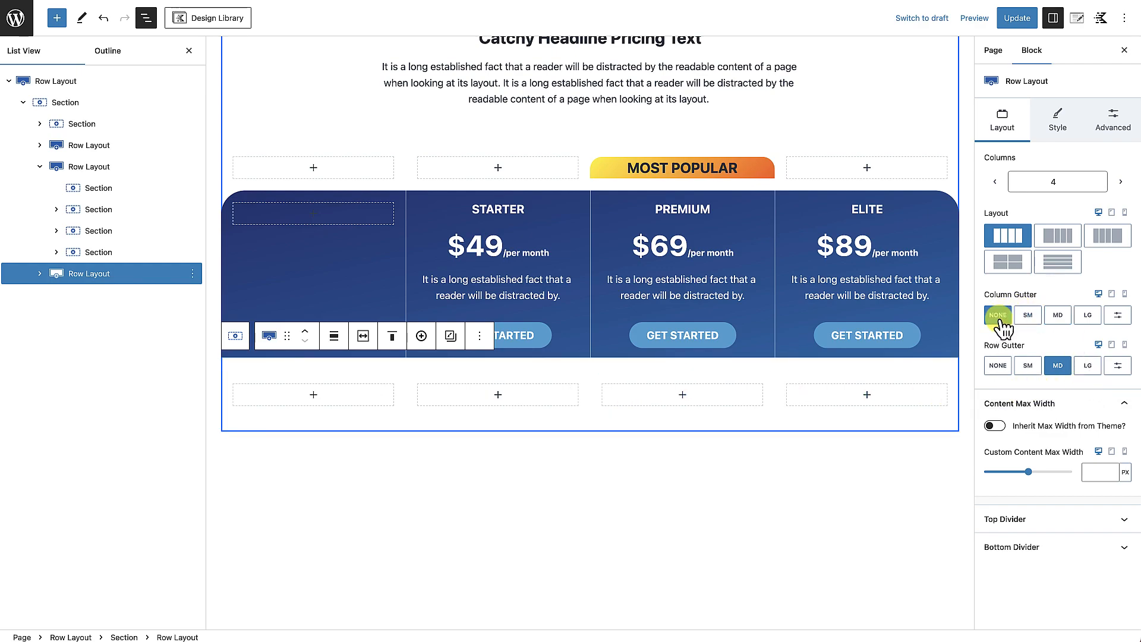
pyautogui.click(1114, 125)
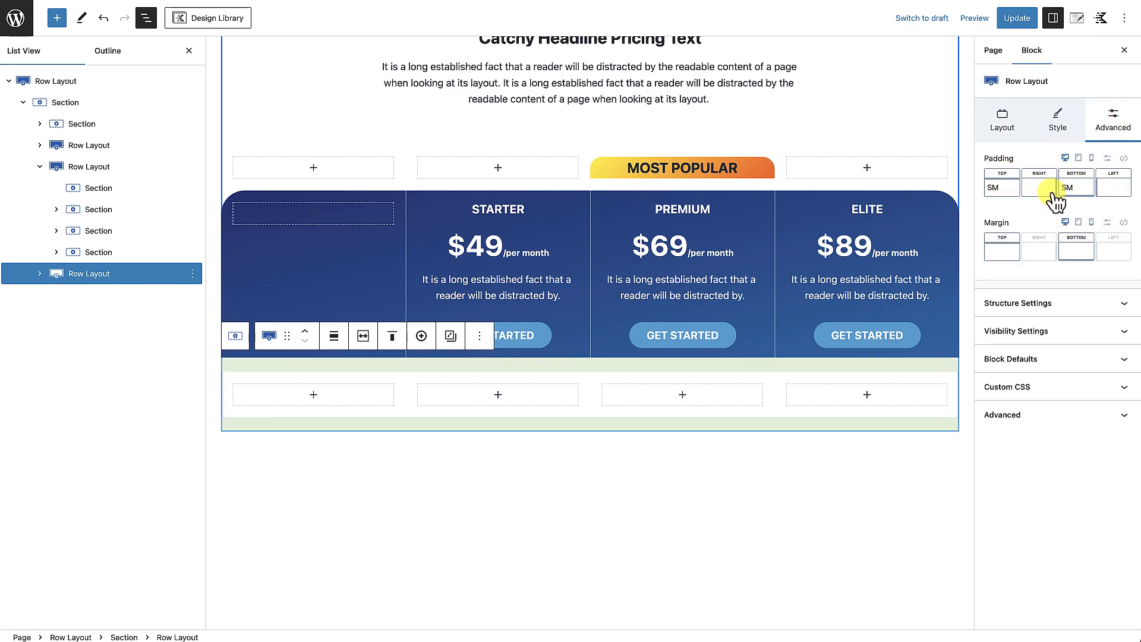
pyautogui.click(1124, 158)
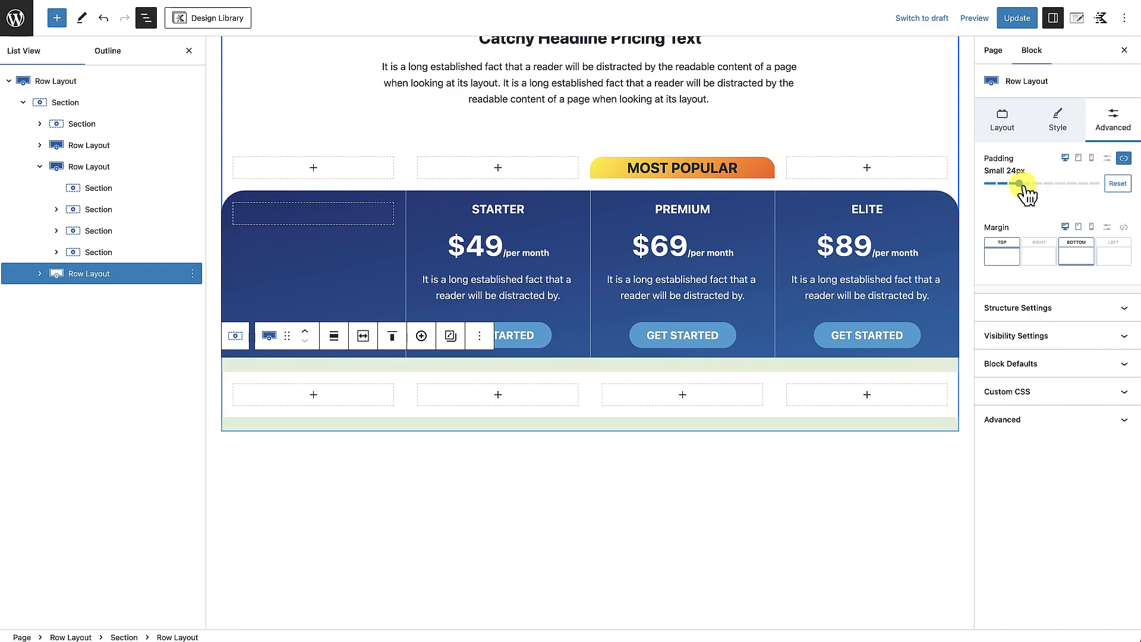
pyautogui.moveTo(1021, 184); pyautogui.dragTo(979, 187)
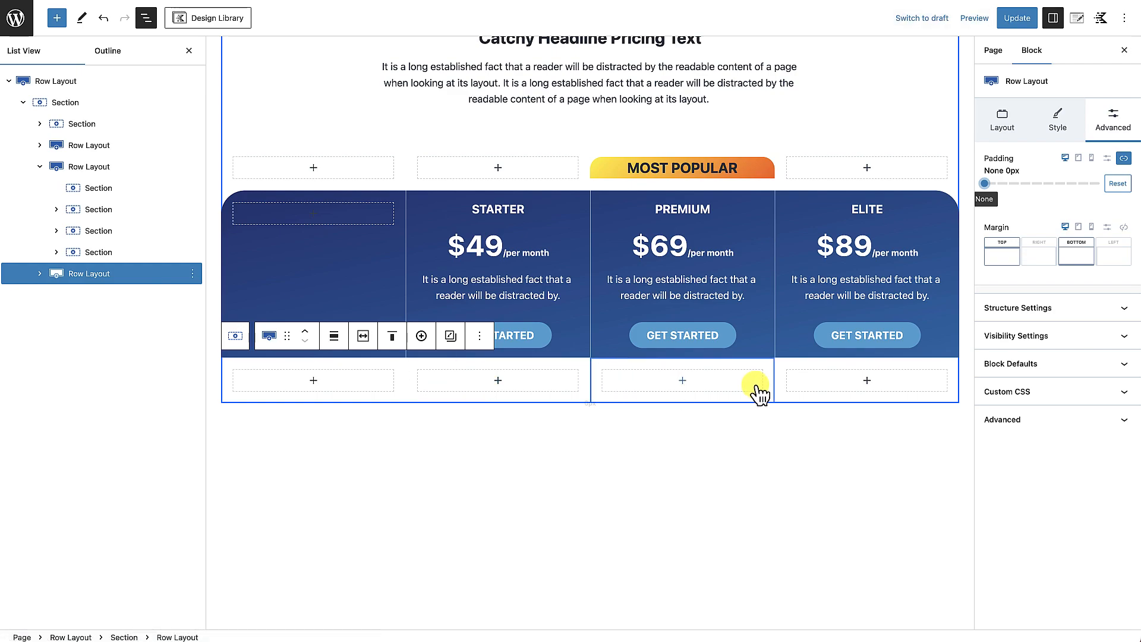
pyautogui.click(314, 381)
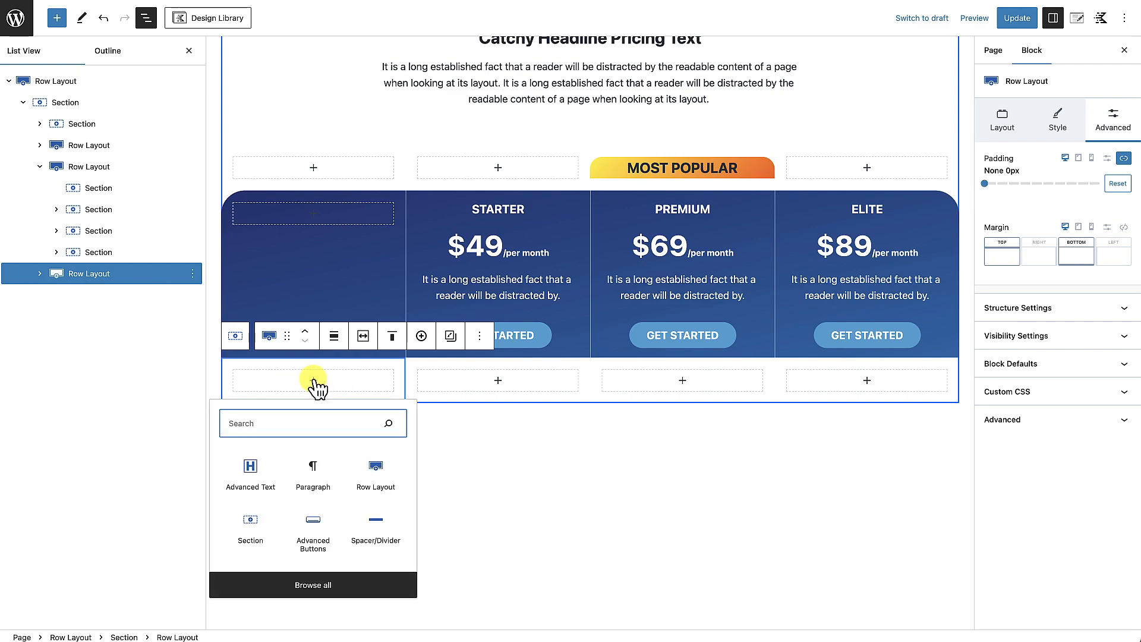
pyautogui.write('Featu')
pyautogui.press('Escape')
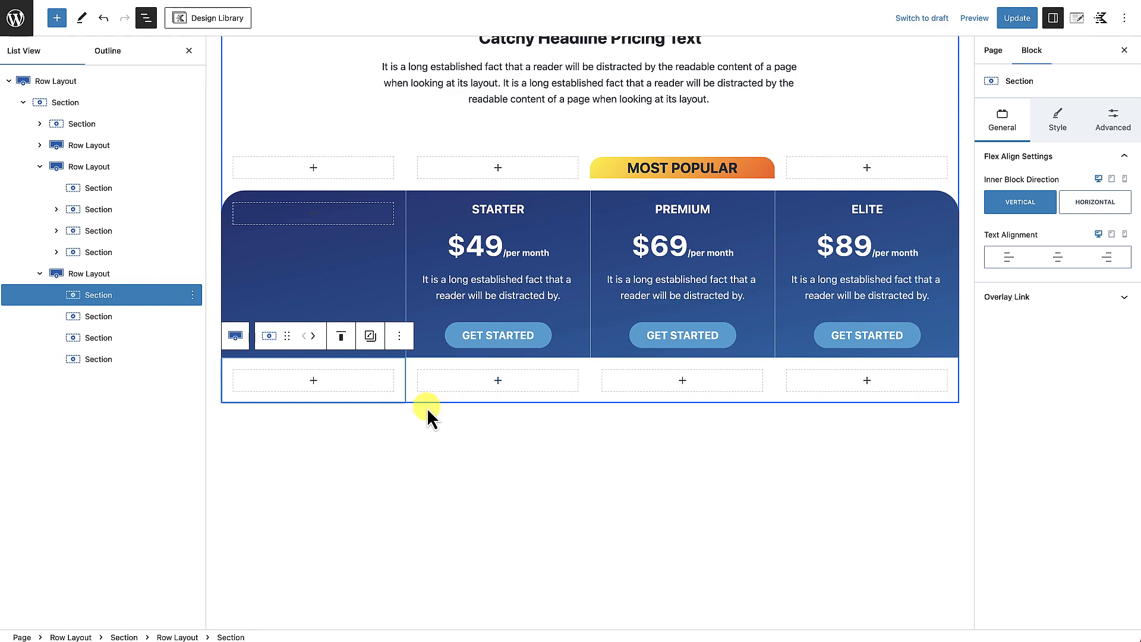
# Set the linked padding of the new row's first section to X Small (16 px).
pyautogui.click(389, 390)
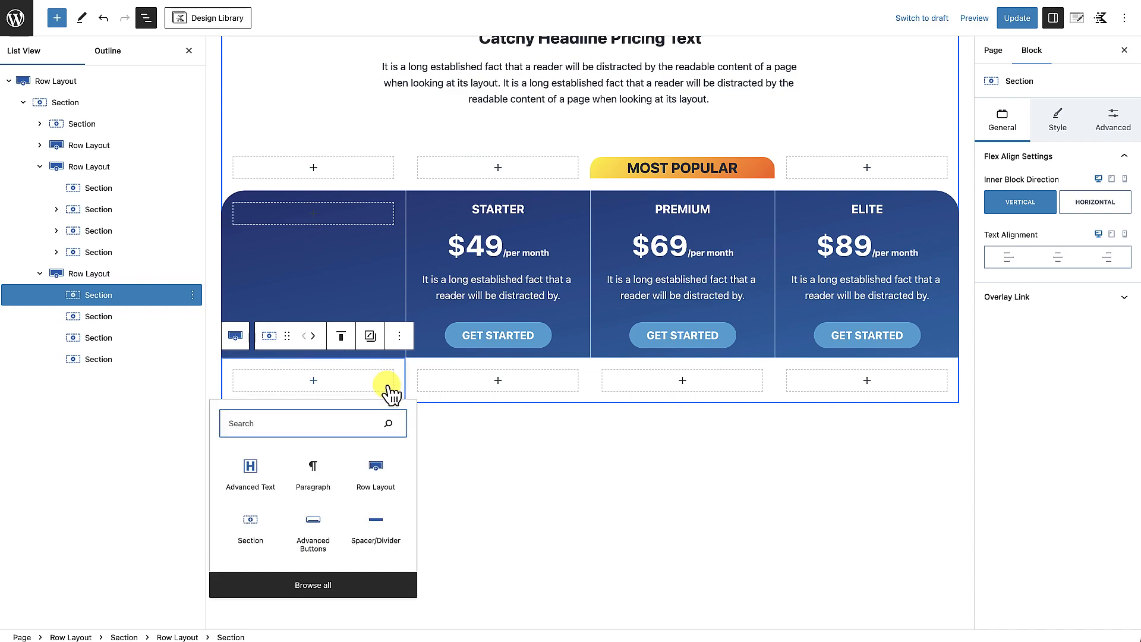
pyautogui.click(389, 383)
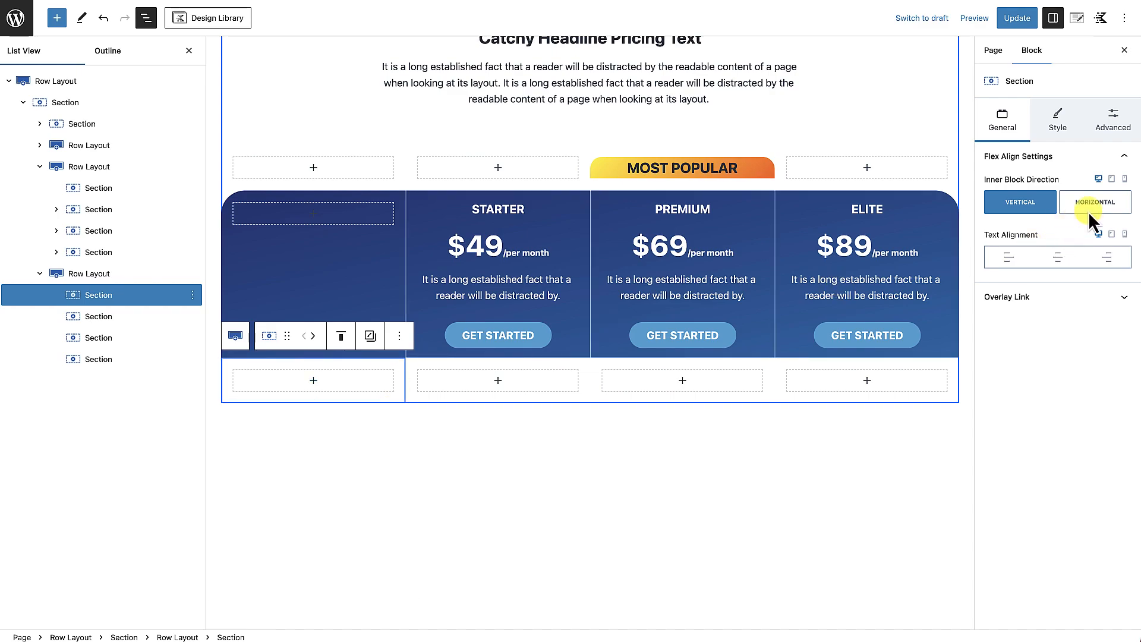
pyautogui.click(1111, 124)
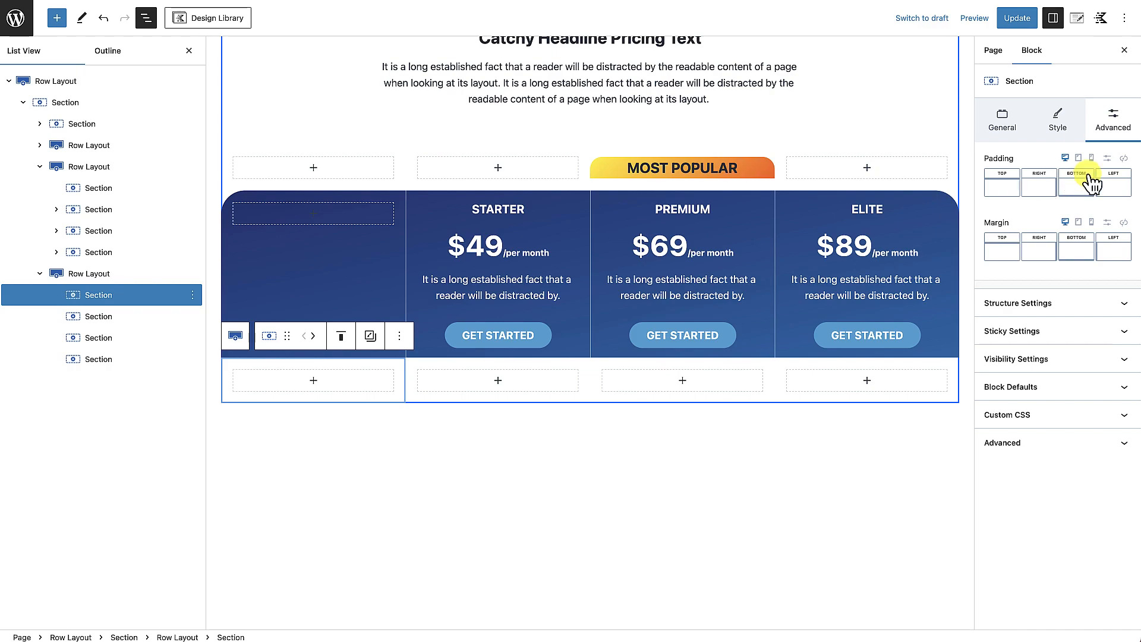
pyautogui.click(1124, 158)
pyautogui.moveTo(988, 183); pyautogui.dragTo(1004, 184)
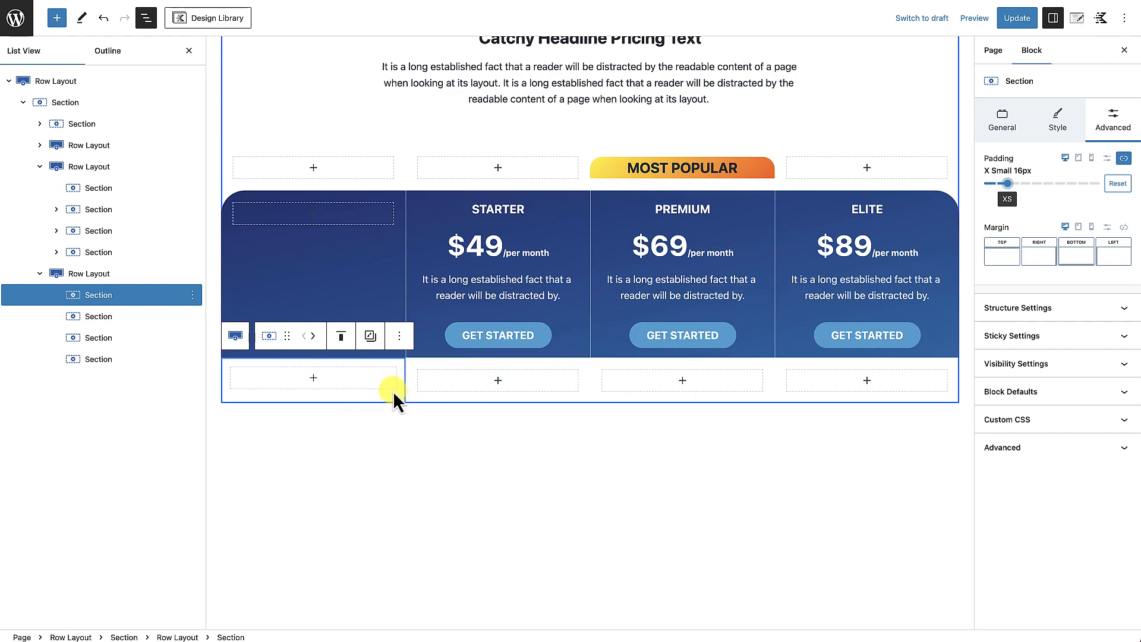
# Copy the styles of the new row's first section and paste them onto its other three sections.
pyautogui.click(370, 335)
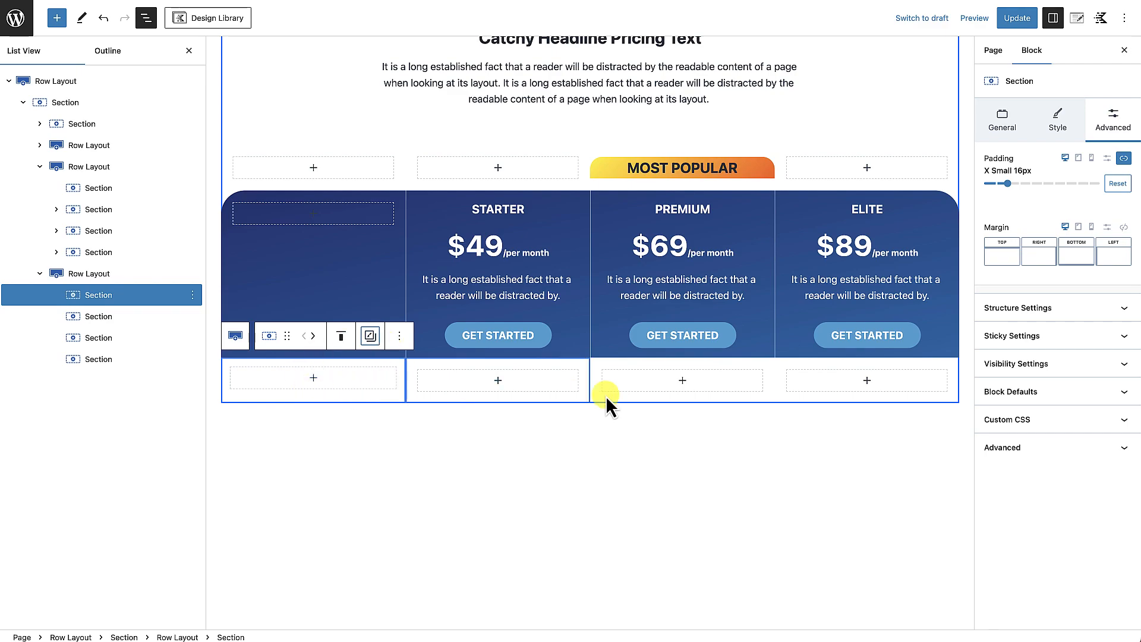
pyautogui.click(574, 388)
pyautogui.click(569, 376)
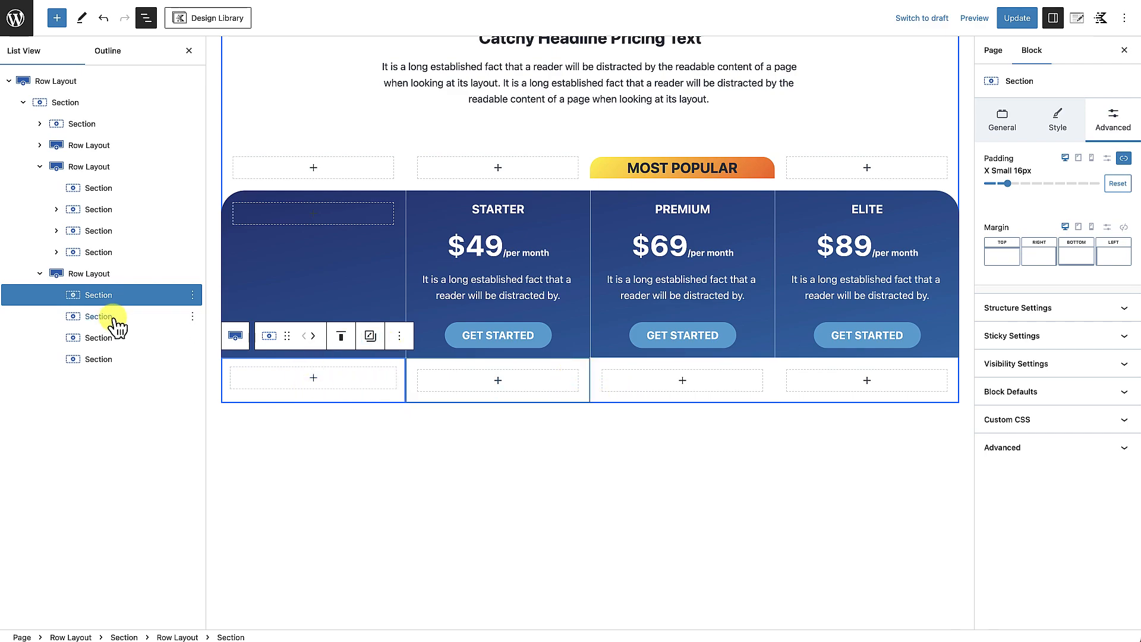
pyautogui.click(113, 318)
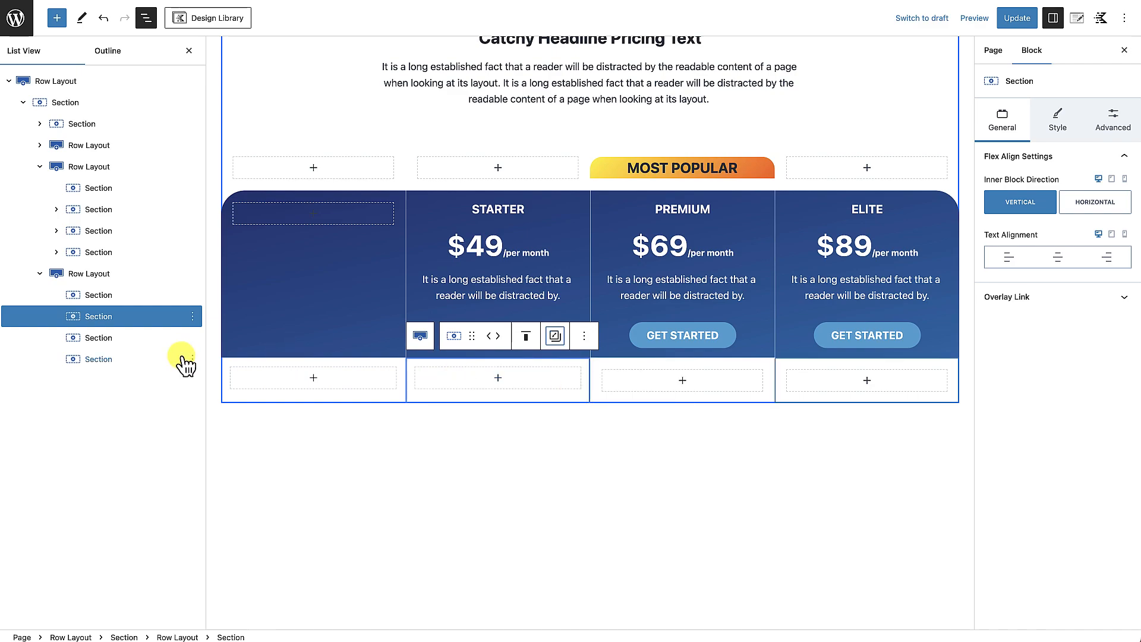
pyautogui.click(113, 337)
pyautogui.click(740, 337)
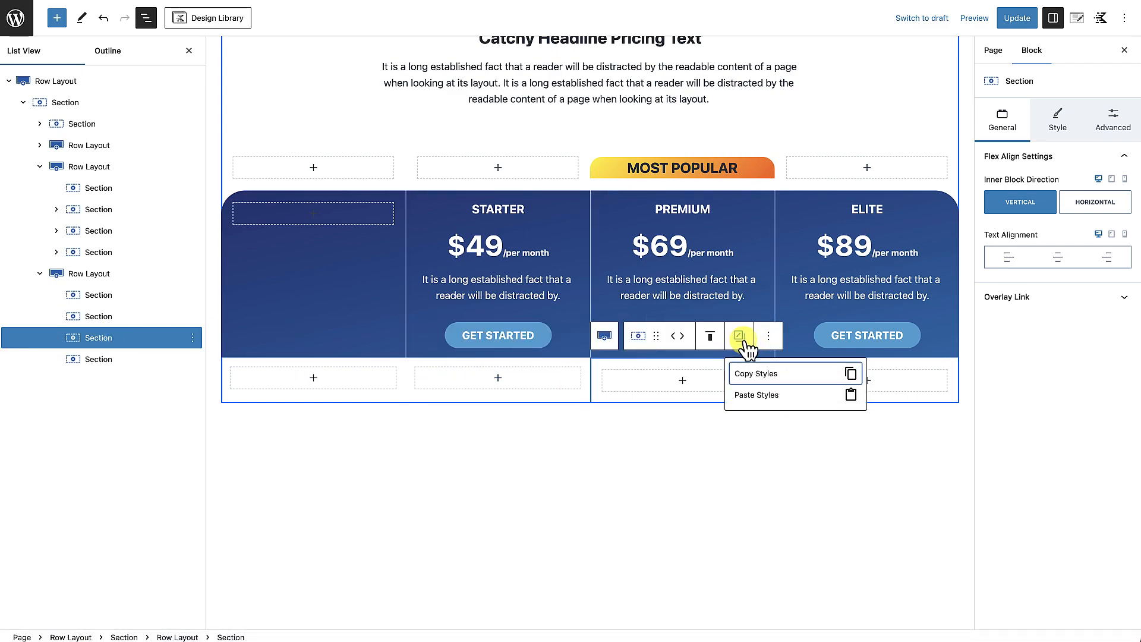
pyautogui.click(757, 395)
pyautogui.click(104, 360)
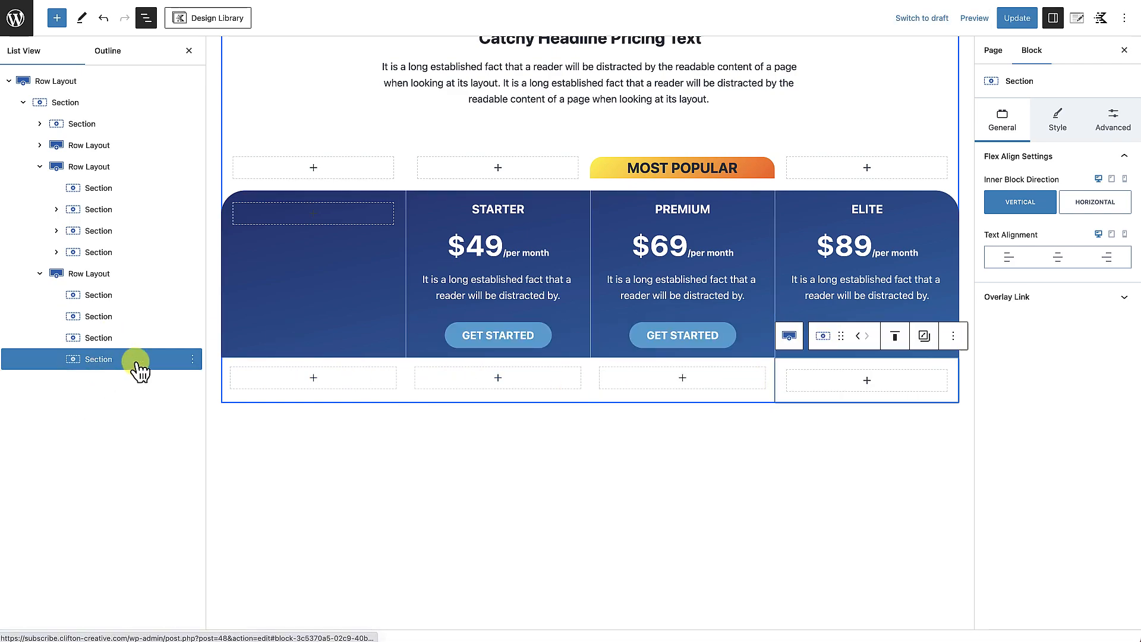
pyautogui.click(925, 337)
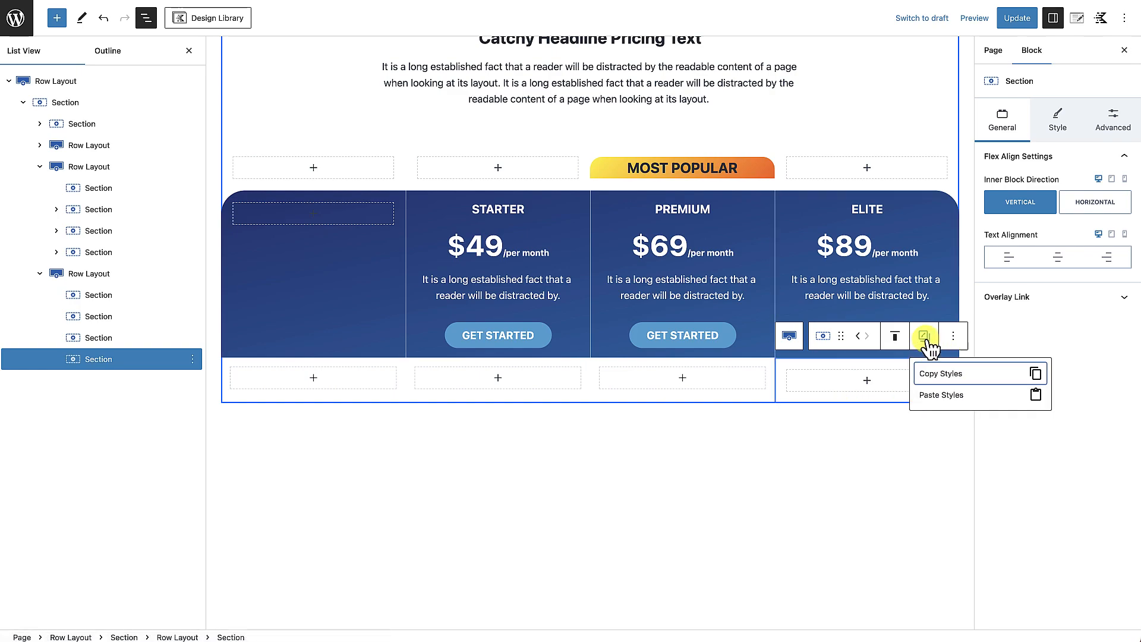
pyautogui.click(943, 399)
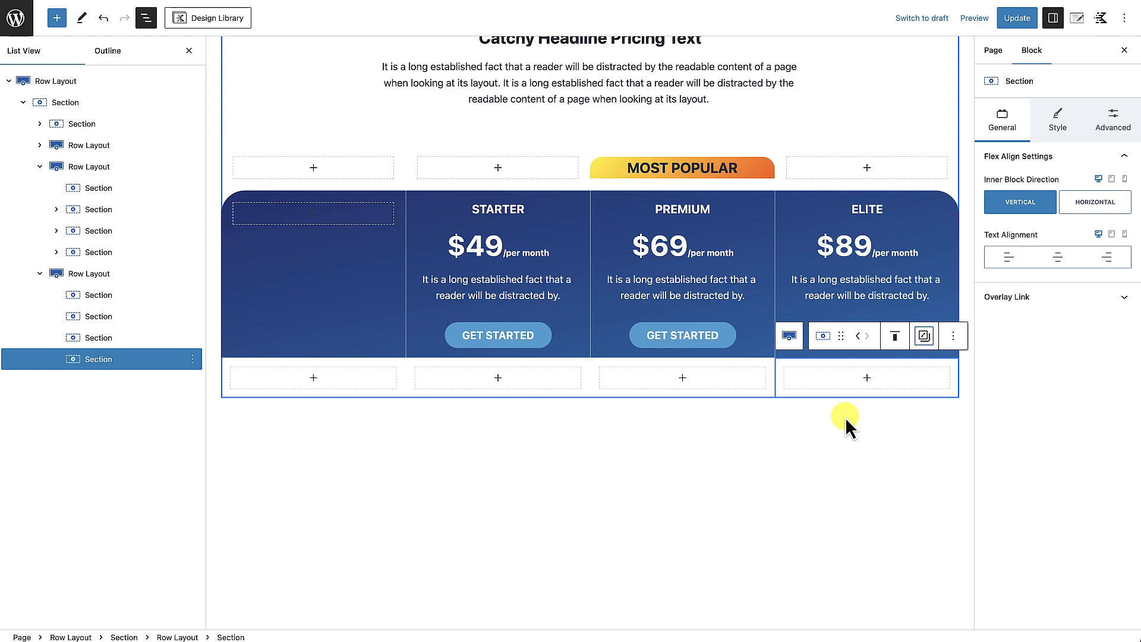
# Add an Advanced Text block reading "Awesome Benefit" to the new row's first section and make it a Paragraph.
pyautogui.click(313, 380)
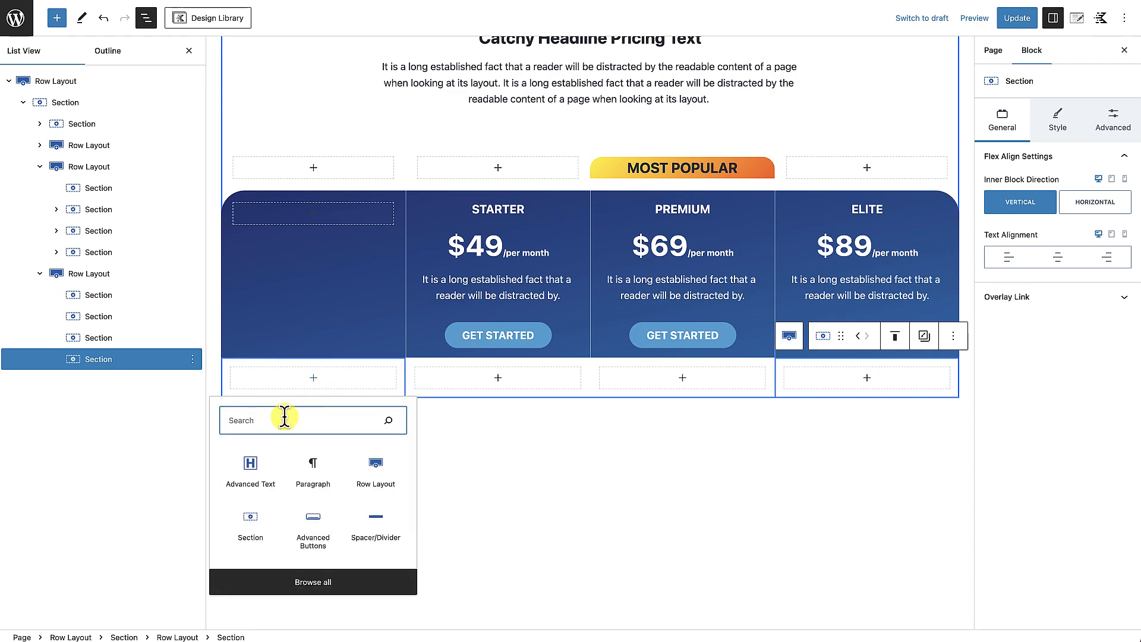
pyautogui.click(252, 472)
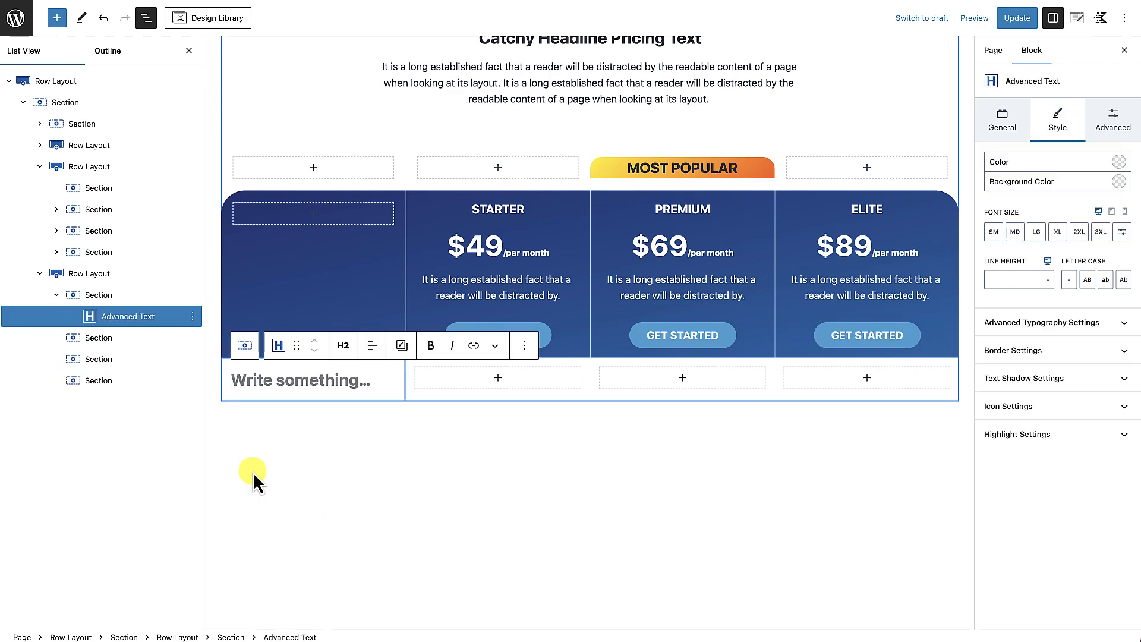
pyautogui.write('Awesome Benefit')
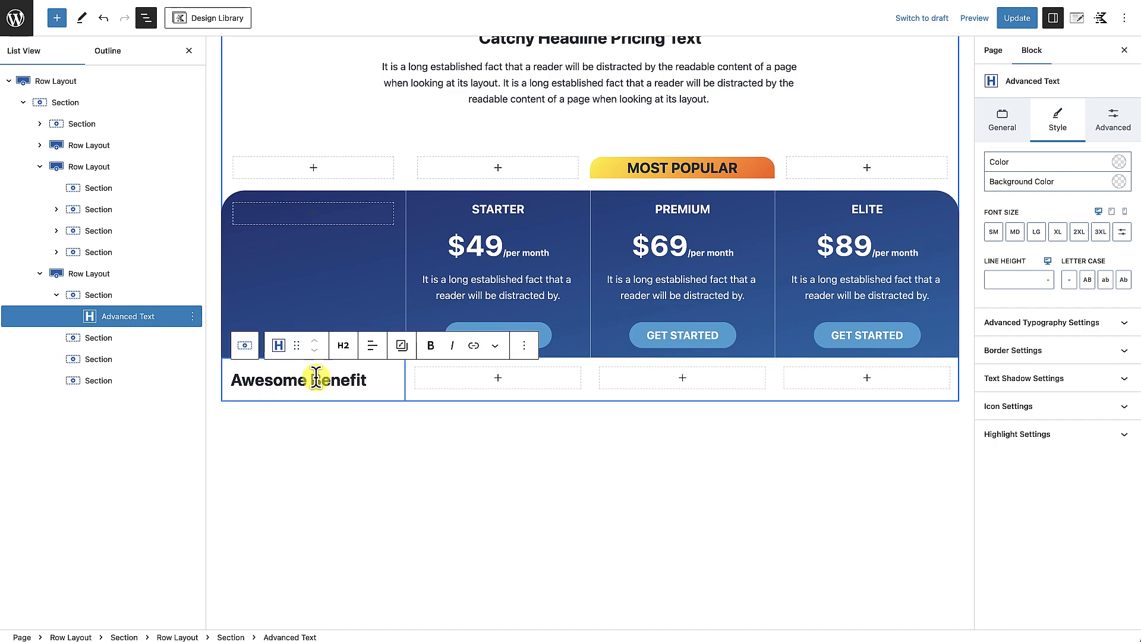
pyautogui.click(371, 347)
pyautogui.click(349, 350)
pyautogui.click(352, 354)
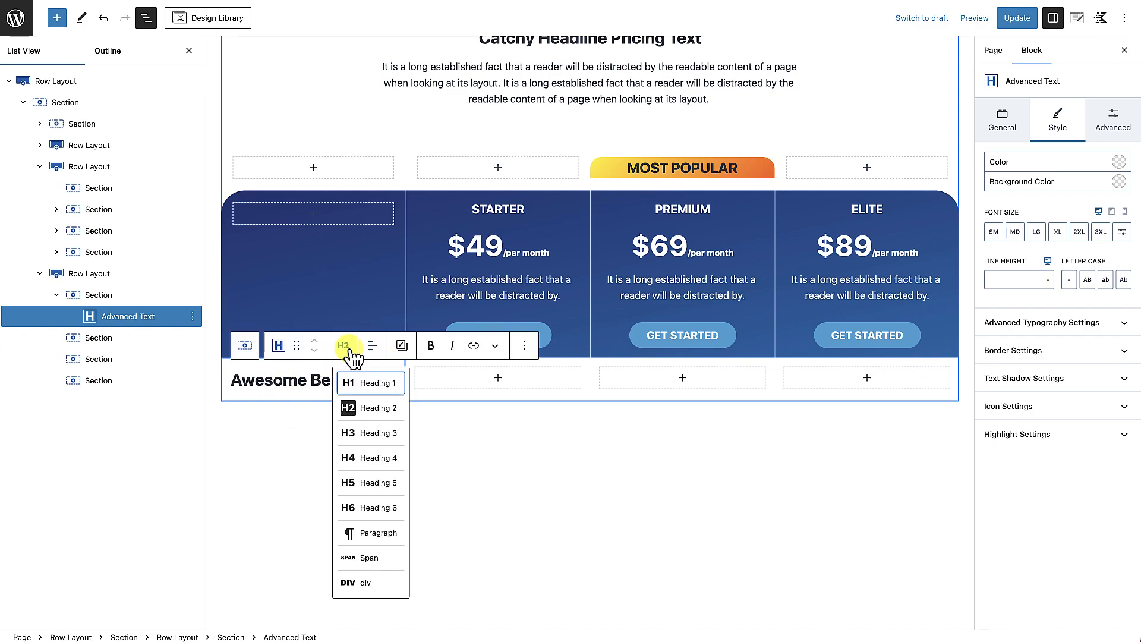
pyautogui.click(356, 533)
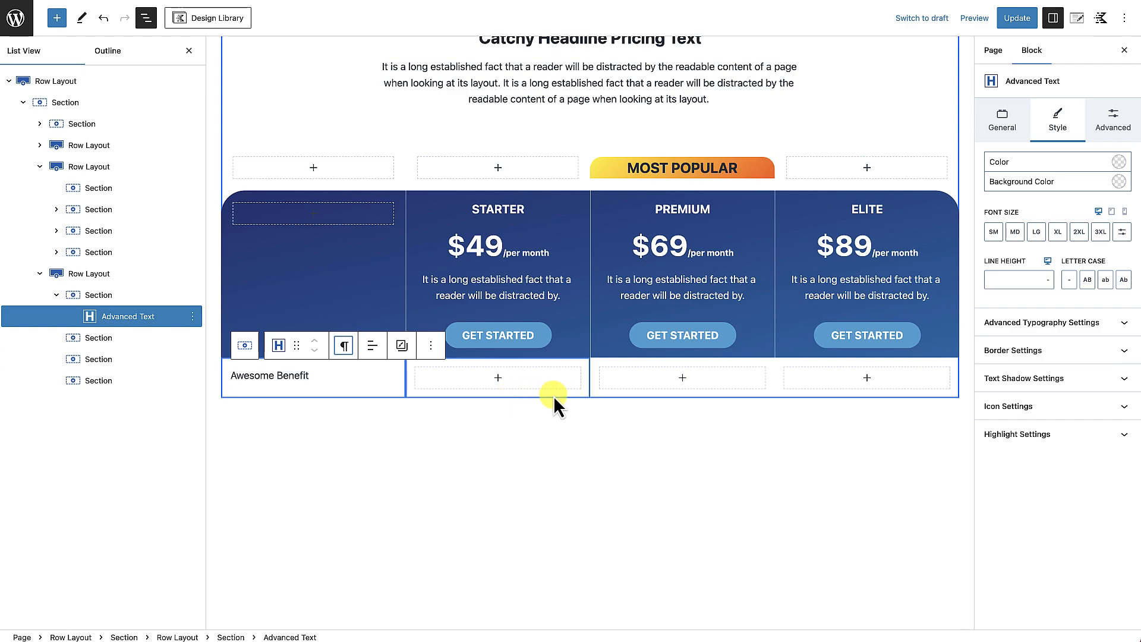
# Vertically align the "Awesome Benefit" row's content to the middle and set the row's background color to white (FFFFFF).
pyautogui.click(102, 275)
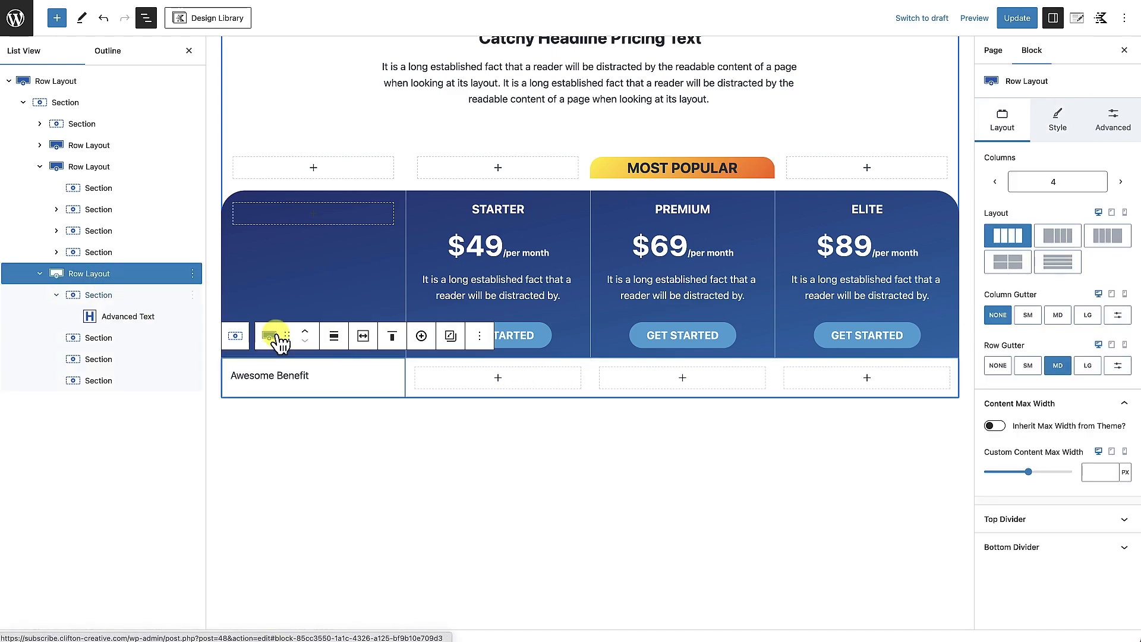
pyautogui.click(393, 337)
pyautogui.click(422, 394)
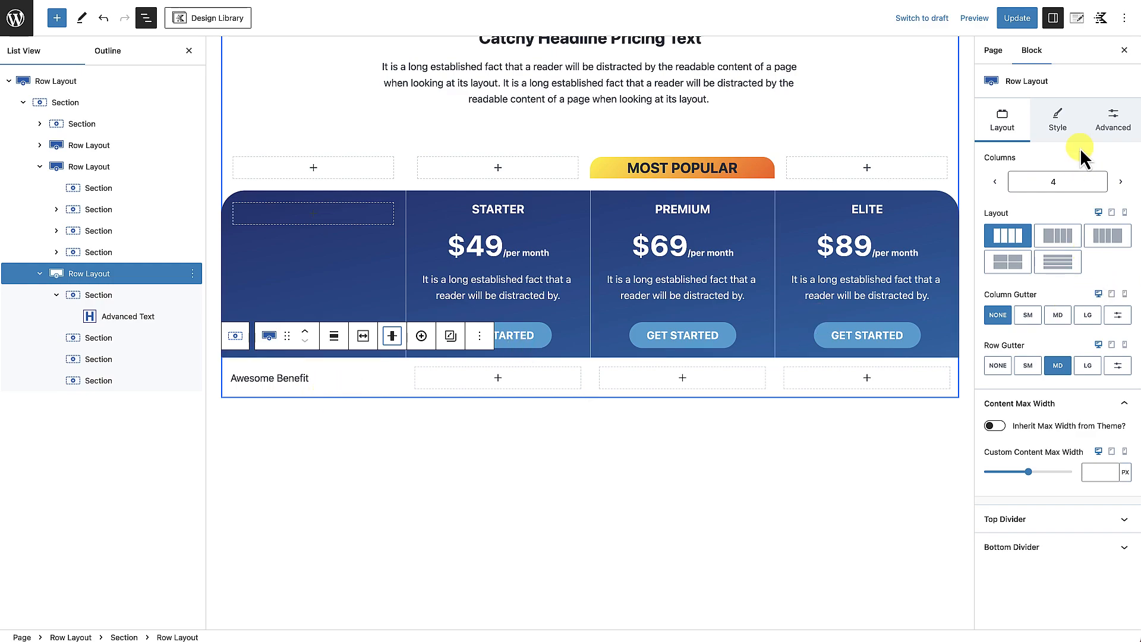
pyautogui.click(1072, 127)
pyautogui.click(1121, 243)
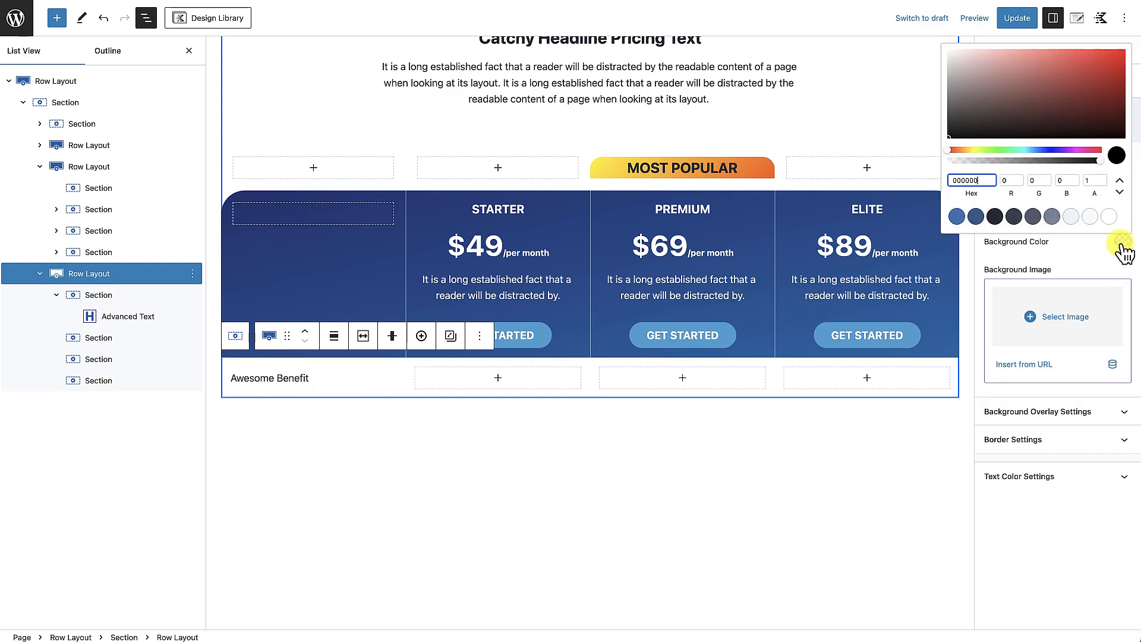
pyautogui.click(1111, 219)
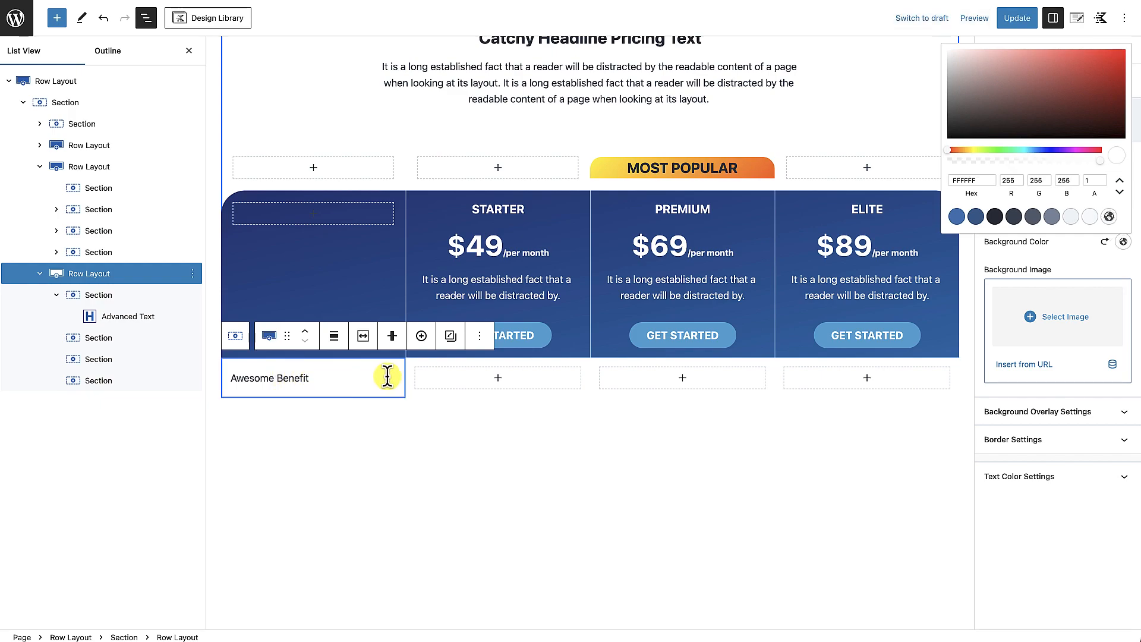
# Insert an Icon block in the section below the Starter column and change its icon to the plain solid check mark.
pyautogui.click(498, 378)
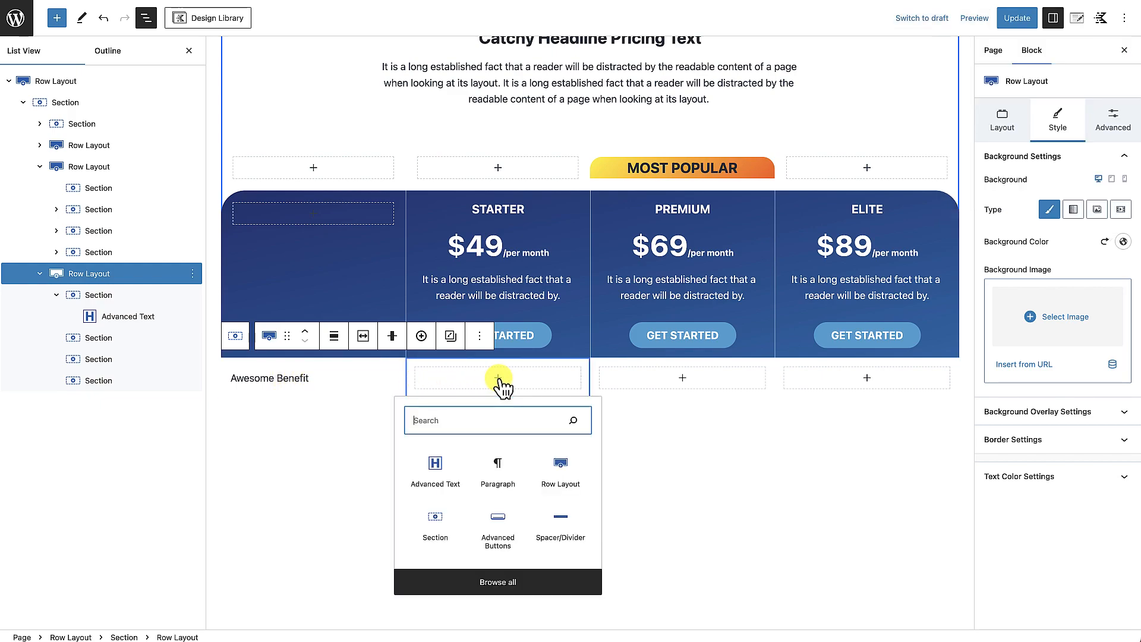
pyautogui.write('icon')
pyautogui.click(436, 469)
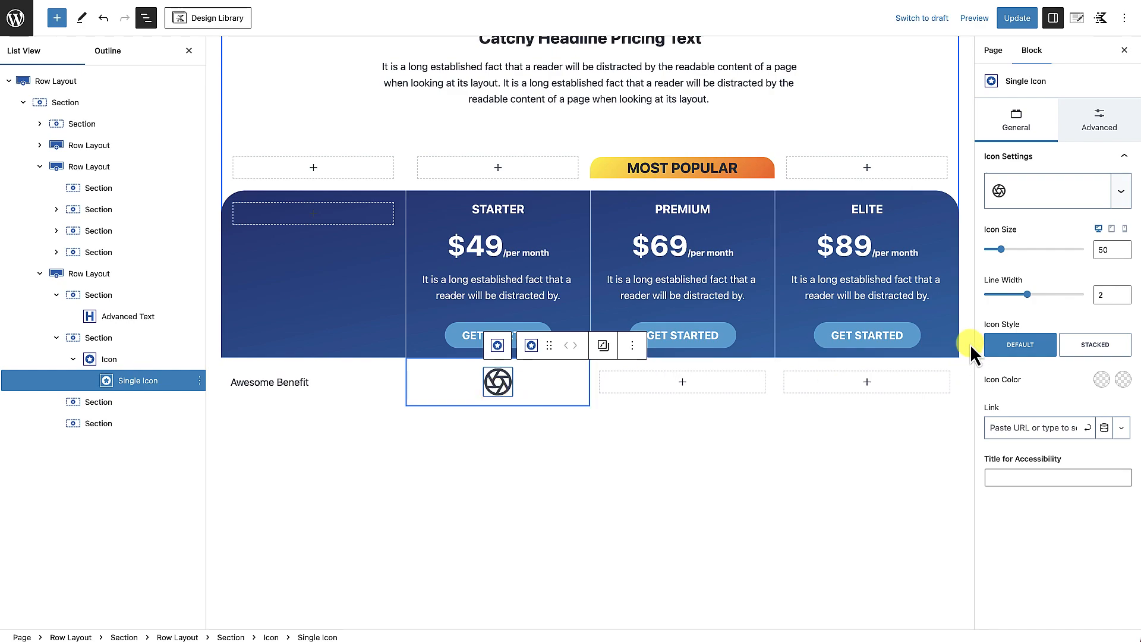
pyautogui.click(1097, 199)
pyautogui.click(1097, 199)
pyautogui.click(1097, 201)
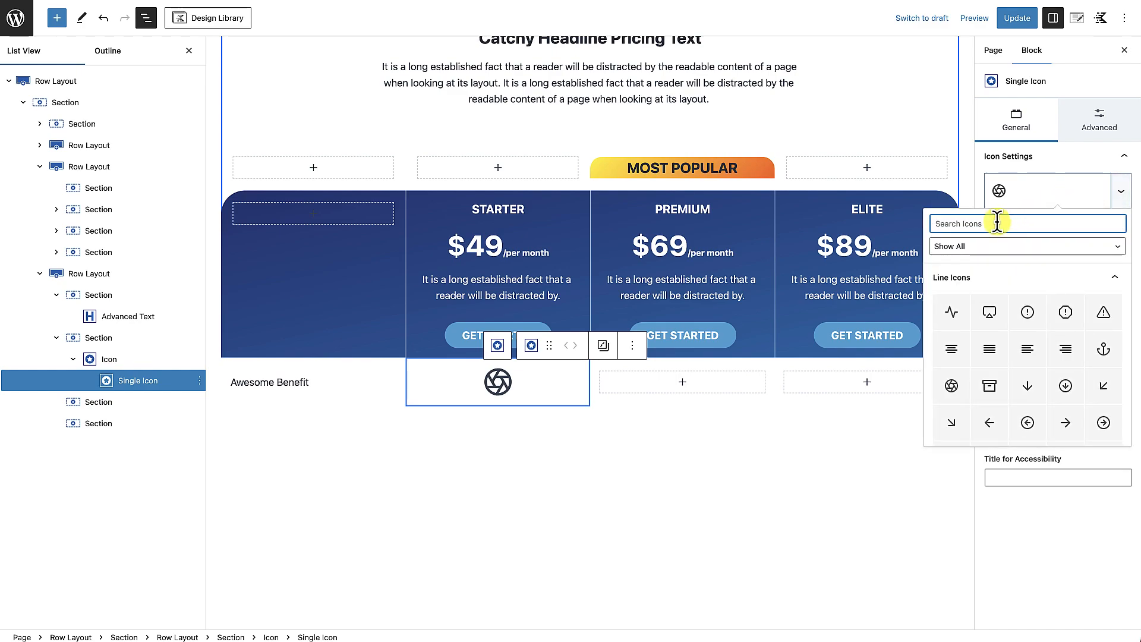
pyautogui.write('check')
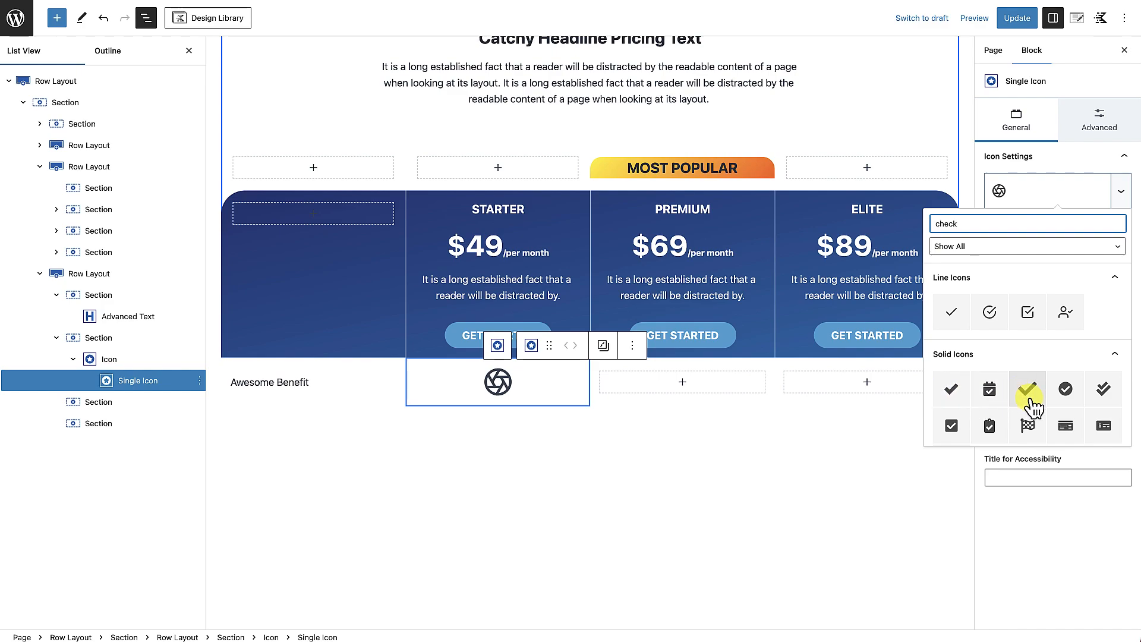
pyautogui.click(958, 391)
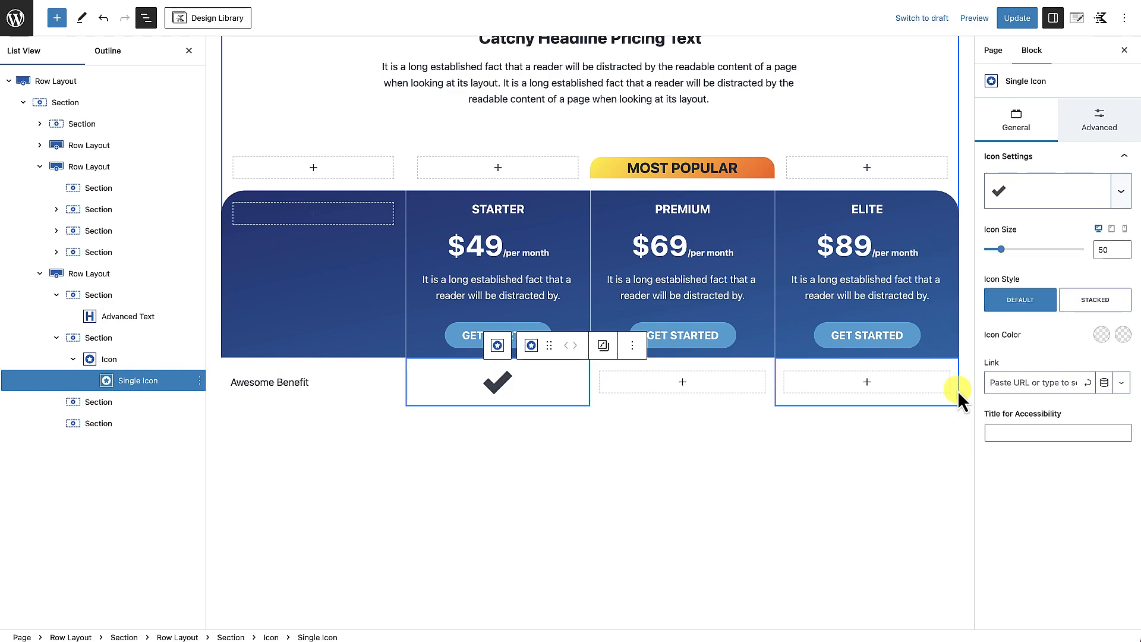
# Set the check mark's icon size to 30.
pyautogui.click(1098, 248)
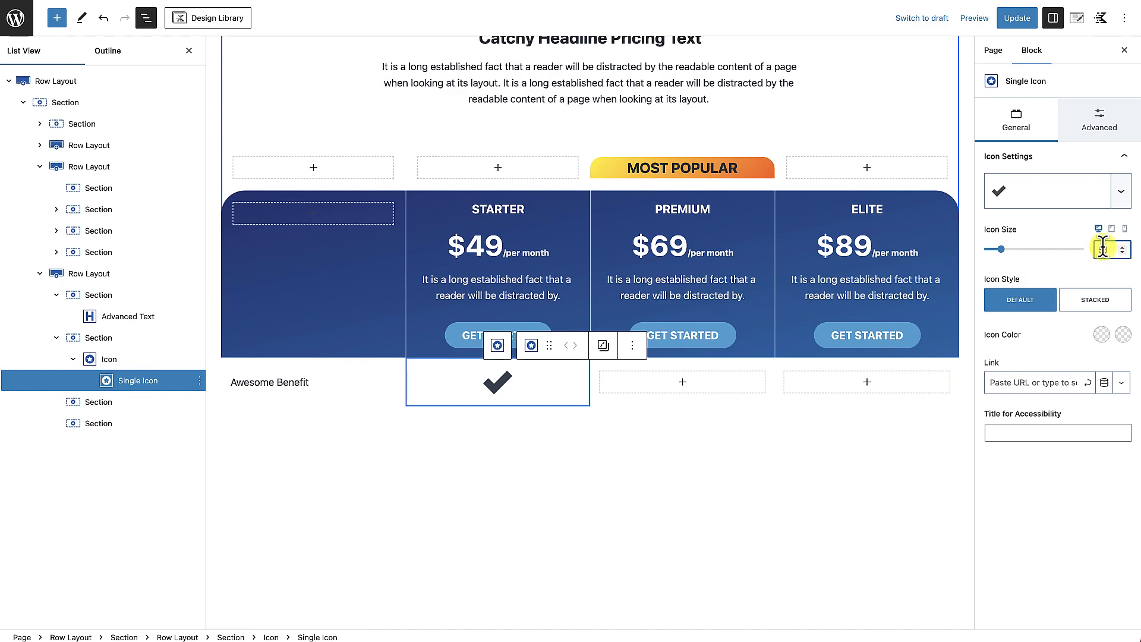
pyautogui.write('30')
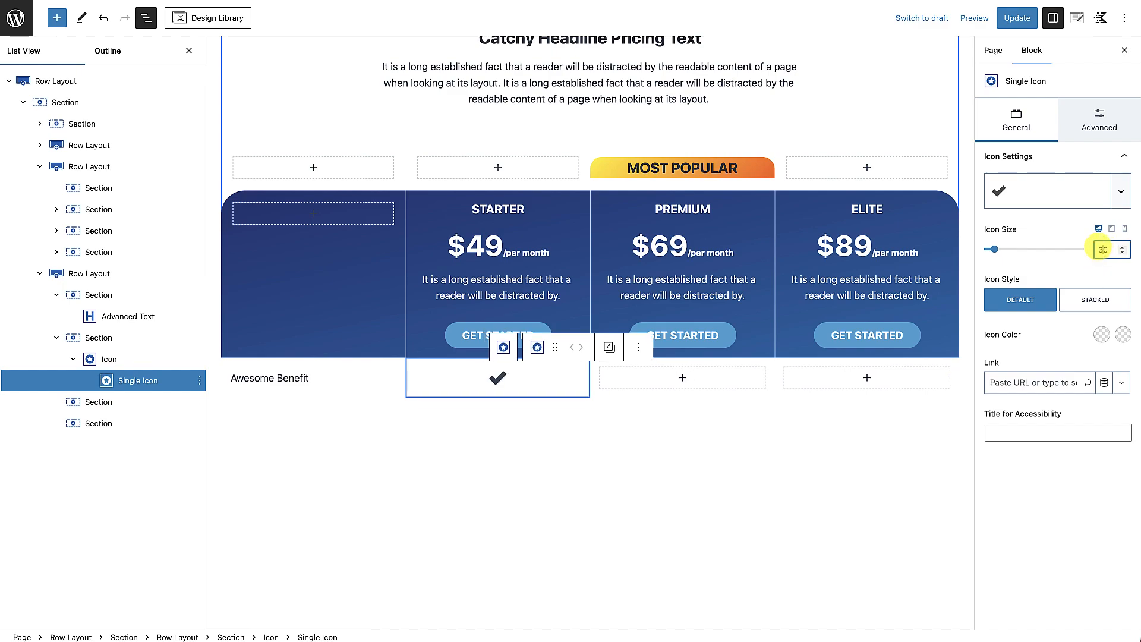
pyautogui.click(1068, 265)
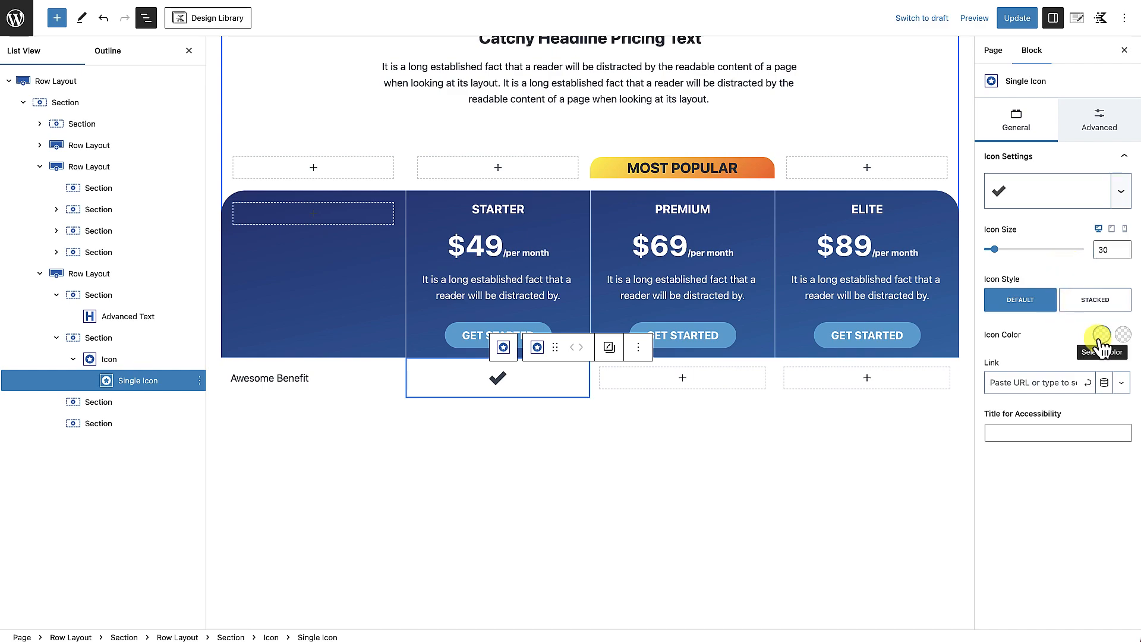
# Color the check mark with the palette blue 2B6CB0 and set its icon size to 25.
pyautogui.click(1099, 338)
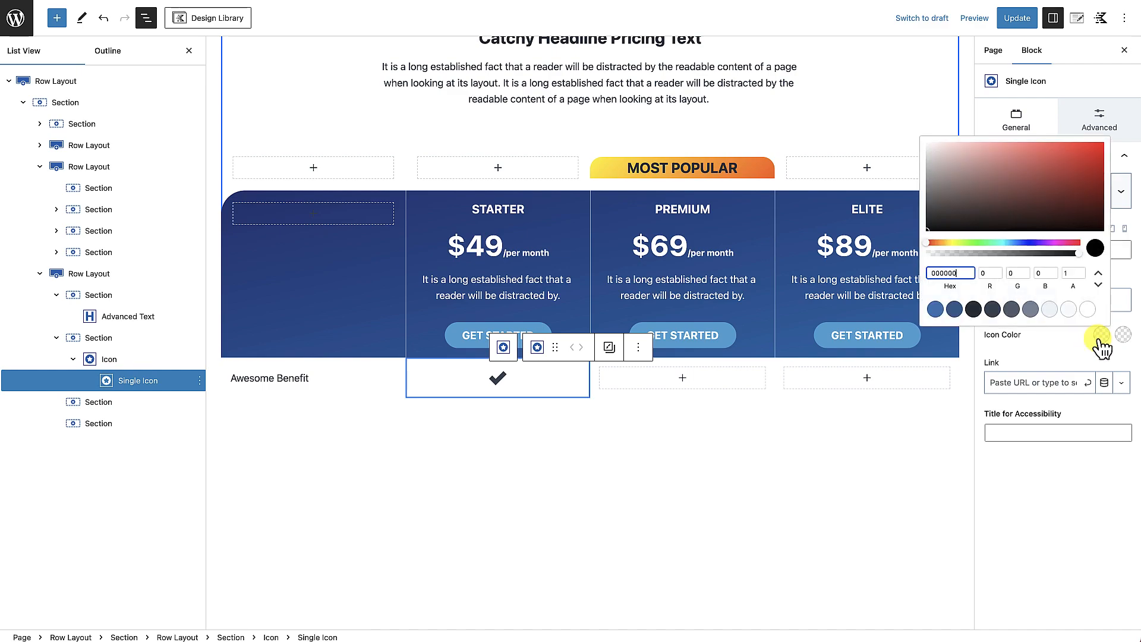
pyautogui.click(936, 310)
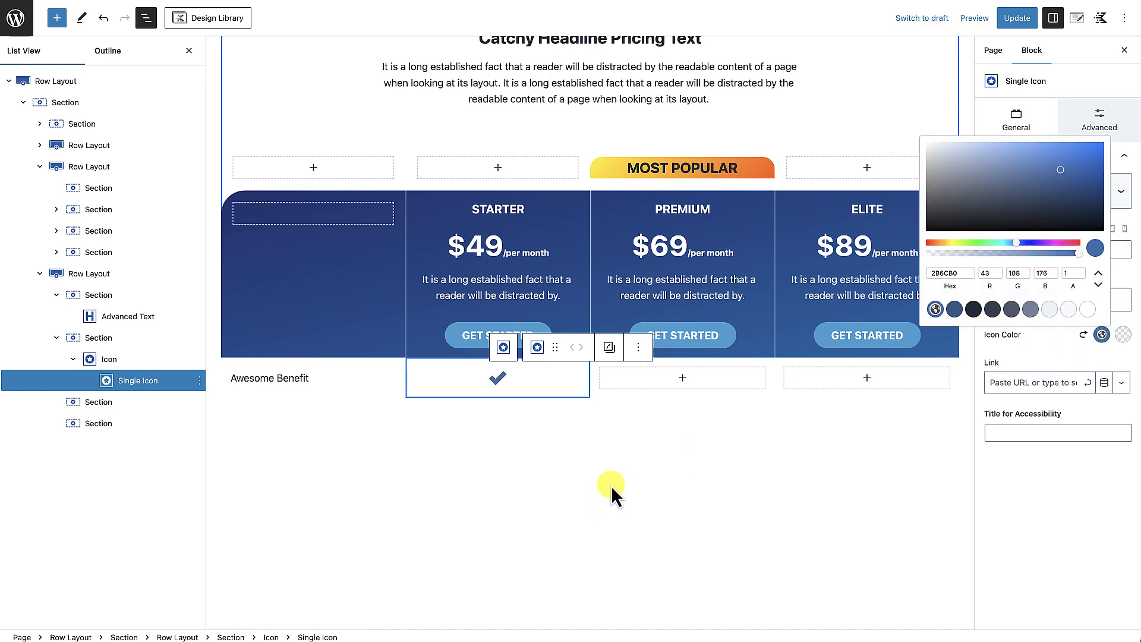
pyautogui.click(1027, 362)
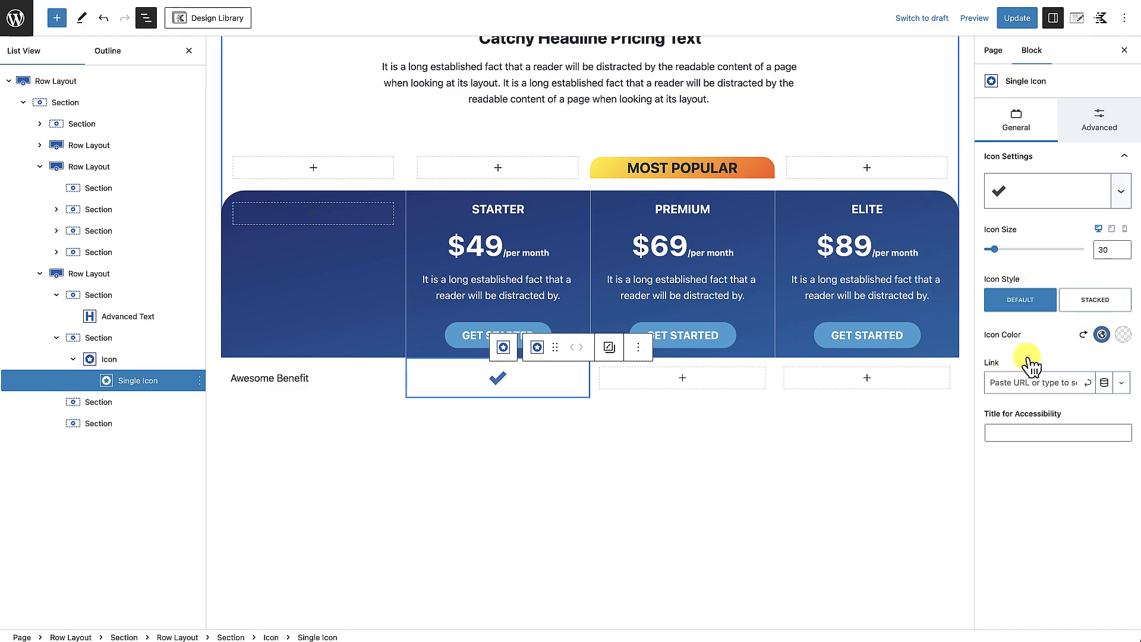
pyautogui.click(1095, 249)
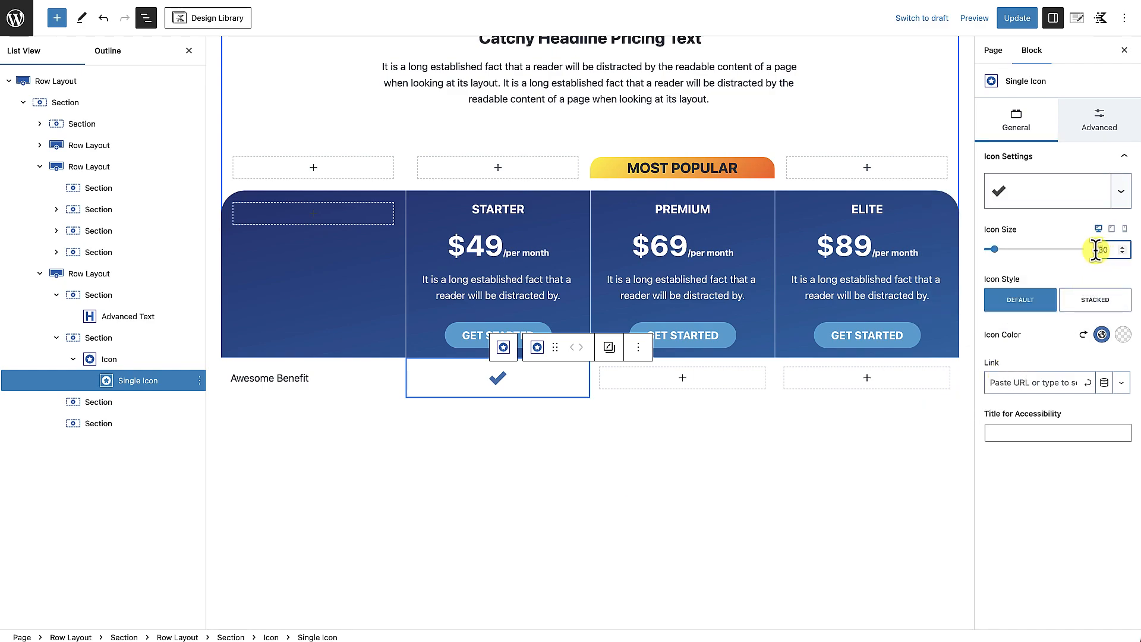
pyautogui.write('25')
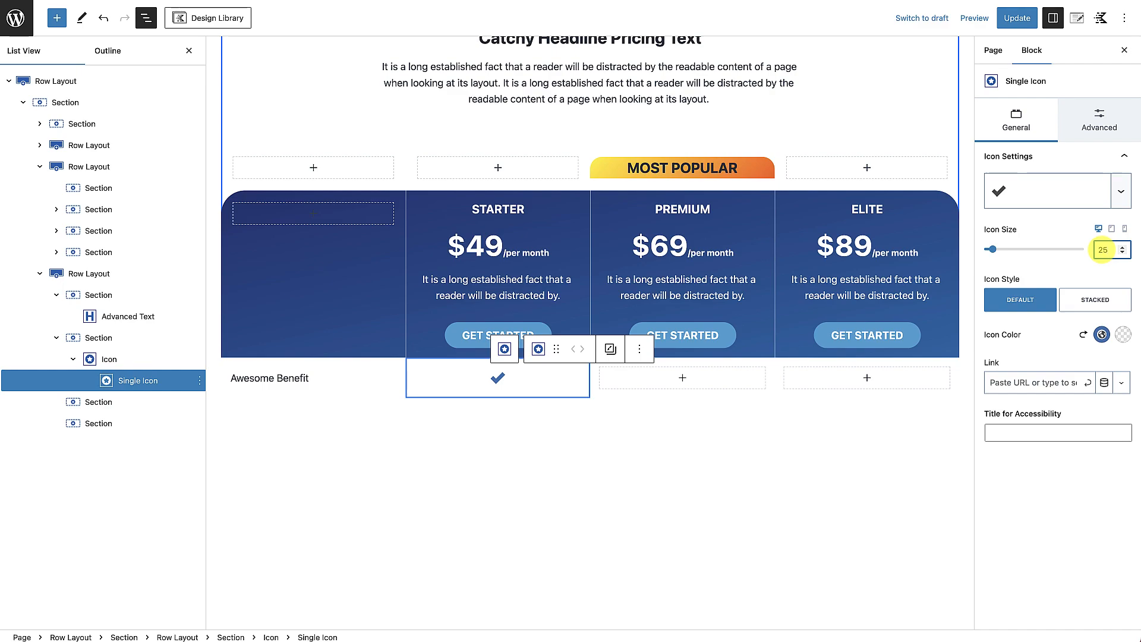
pyautogui.click(508, 408)
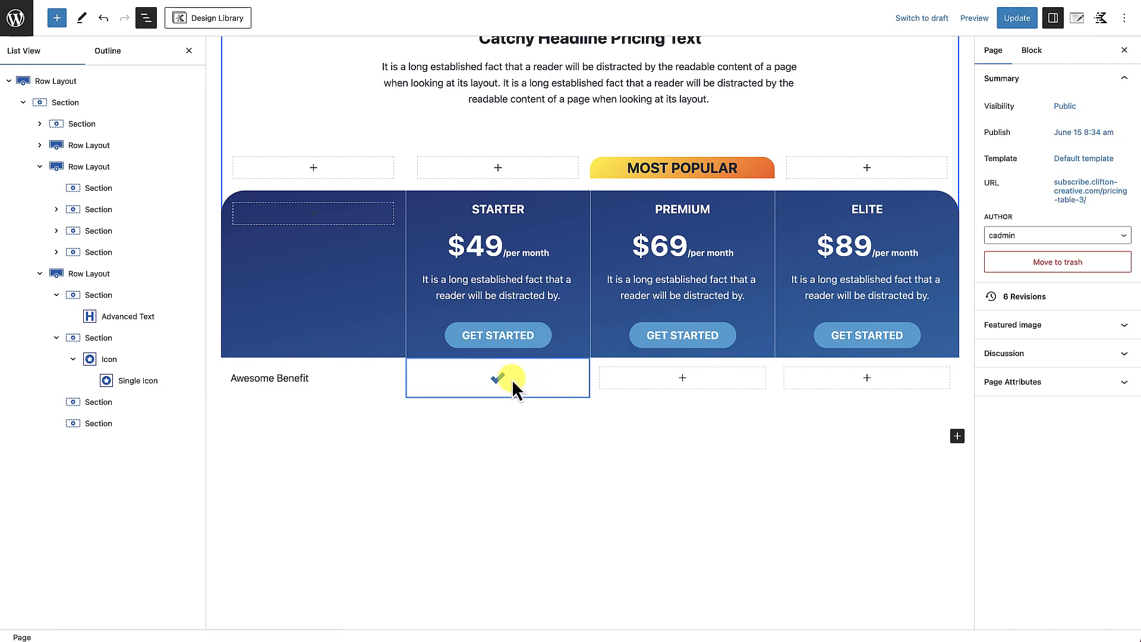
# Copy the check mark Icon block and paste it into the benefit row's sections below the Premium and Elite columns.
pyautogui.click(510, 379)
pyautogui.click(637, 349)
pyautogui.click(656, 67)
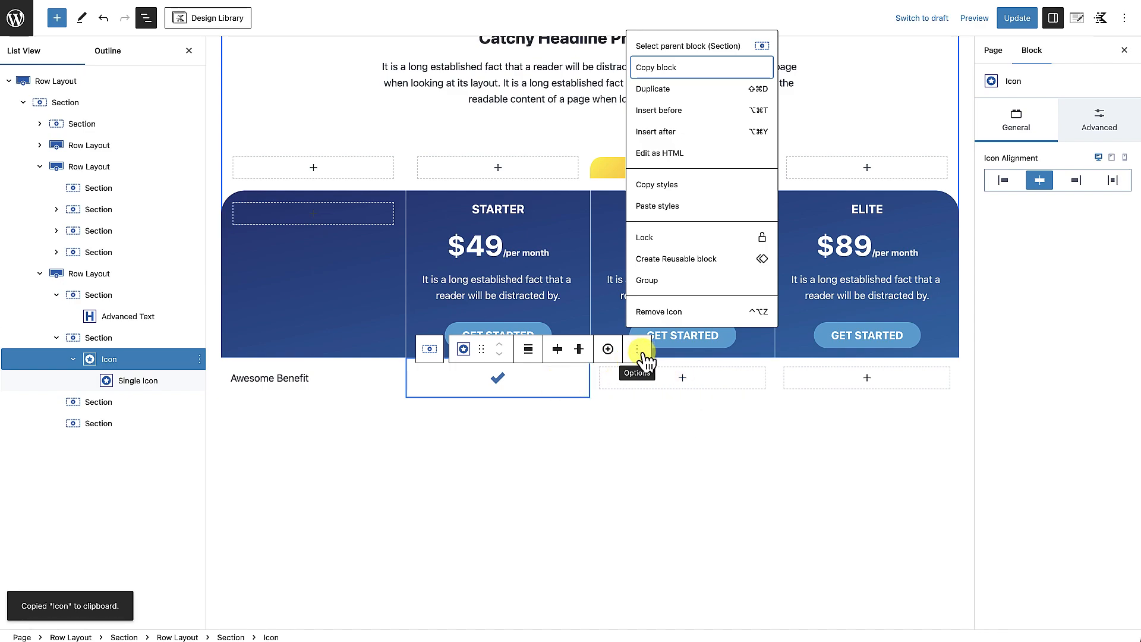
pyautogui.click(685, 383)
pyautogui.click(685, 383)
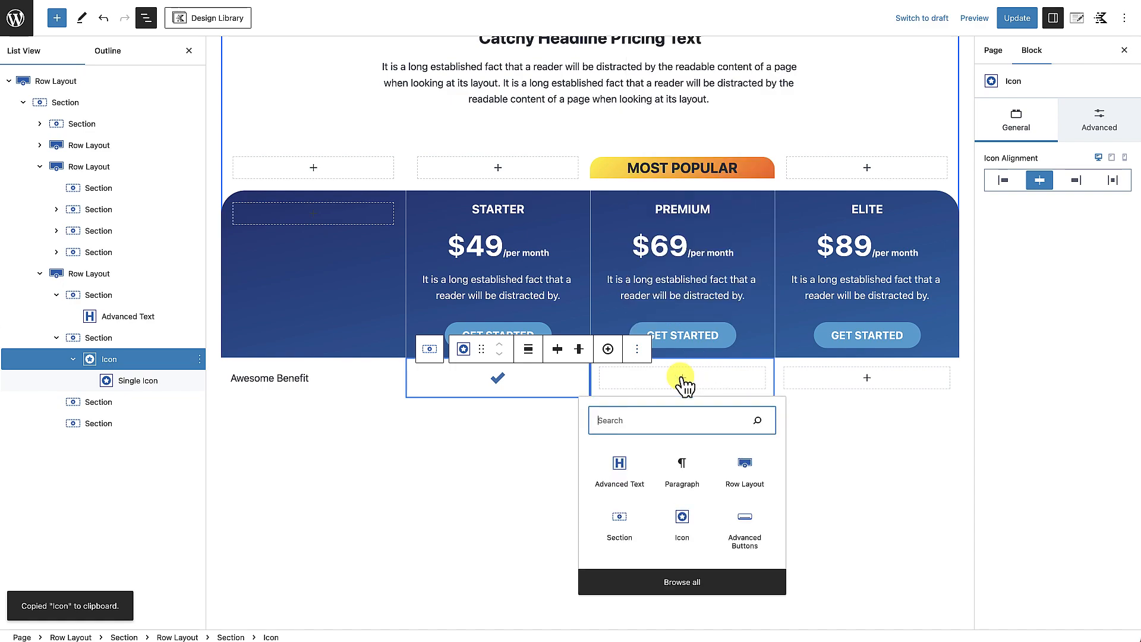
pyautogui.click(683, 468)
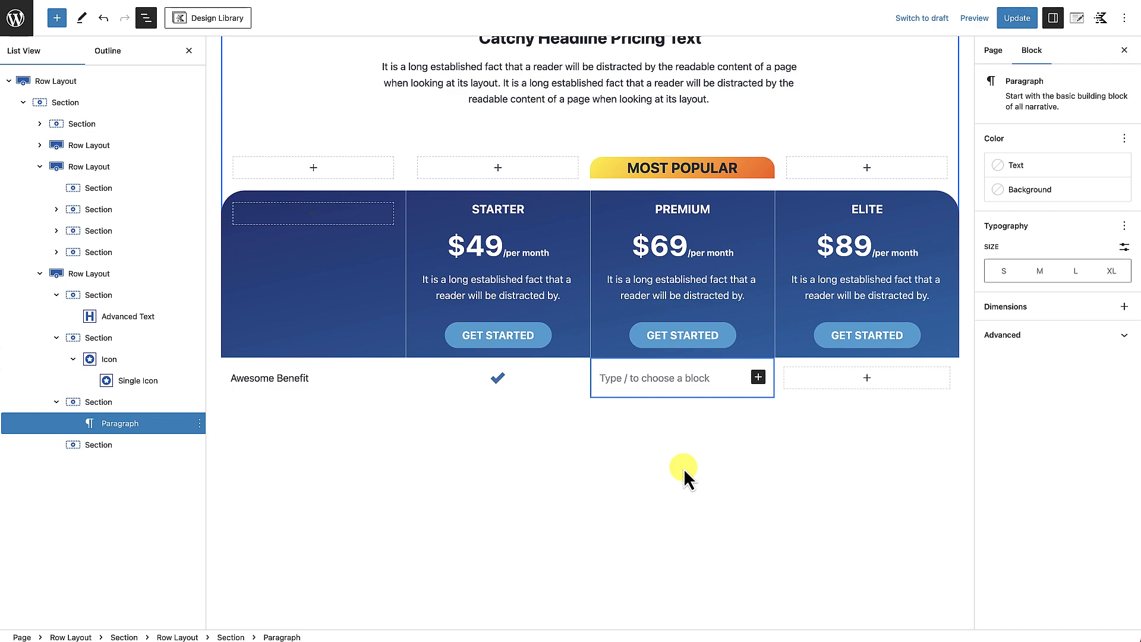
pyautogui.hotkey('ctrl', 'v')
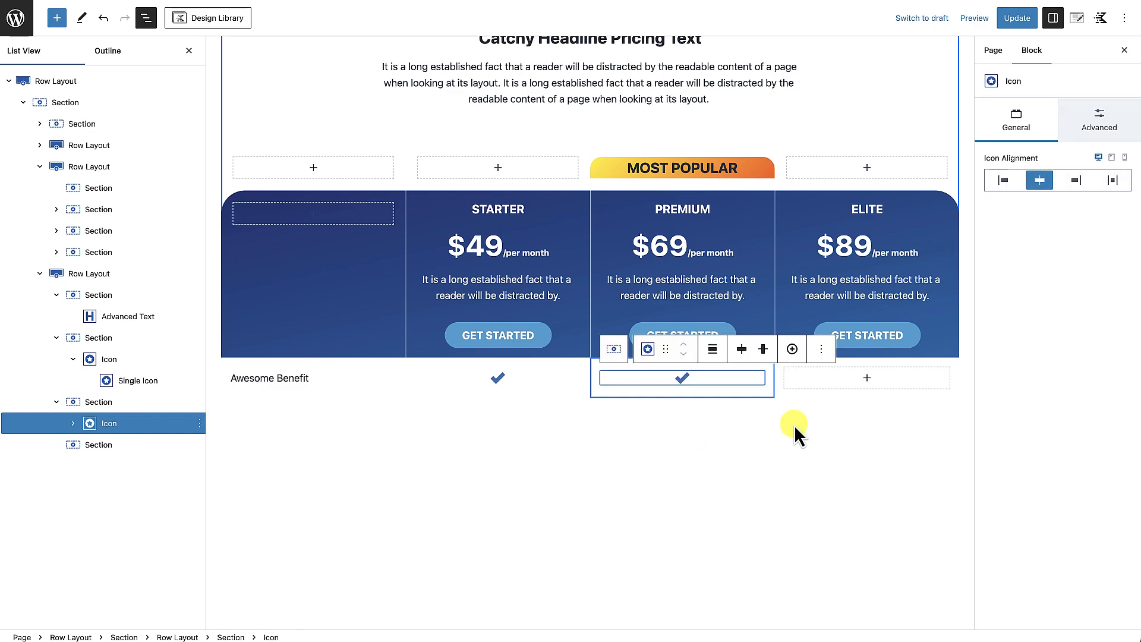
pyautogui.click(867, 379)
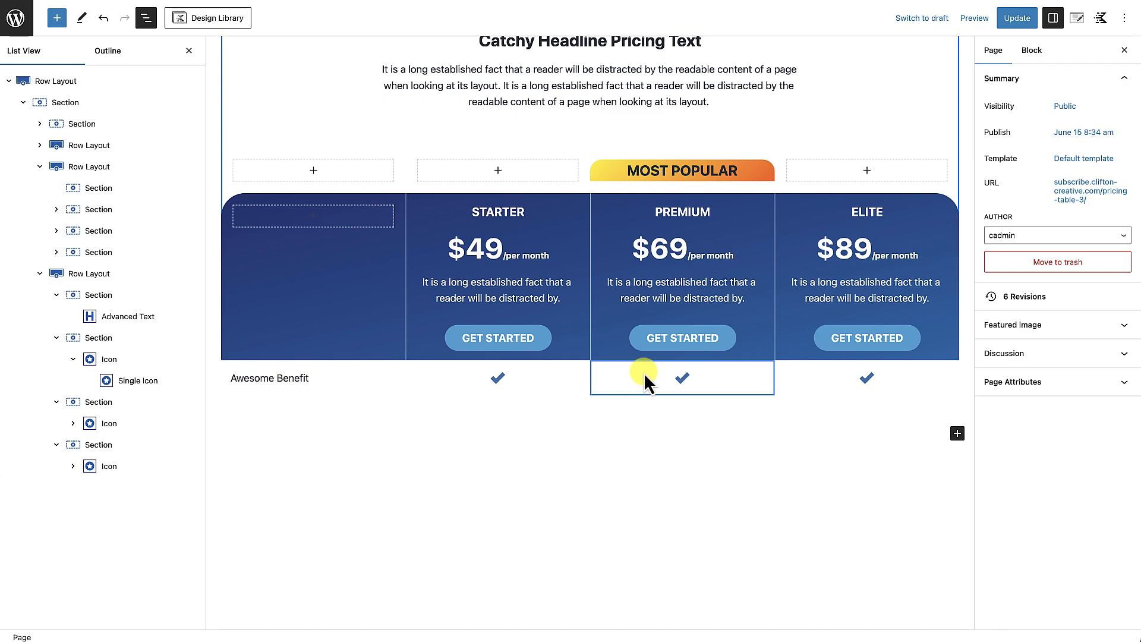
# Give the section containing the Awesome Benefit text a 1 px right border in the medium gray palette color.
pyautogui.click(398, 390)
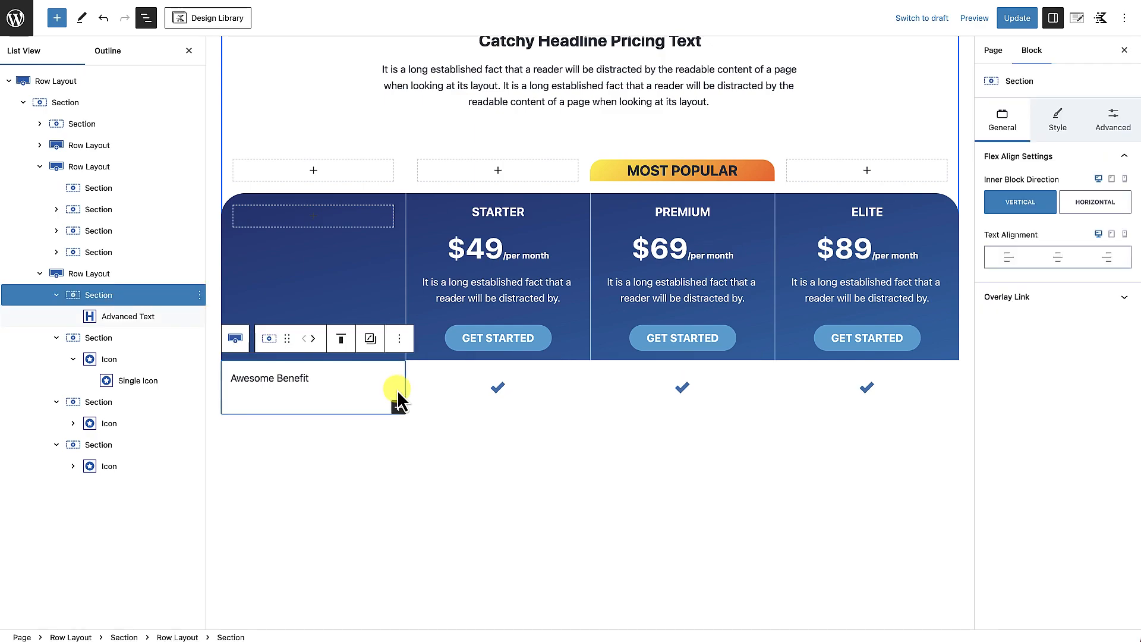
pyautogui.click(1057, 124)
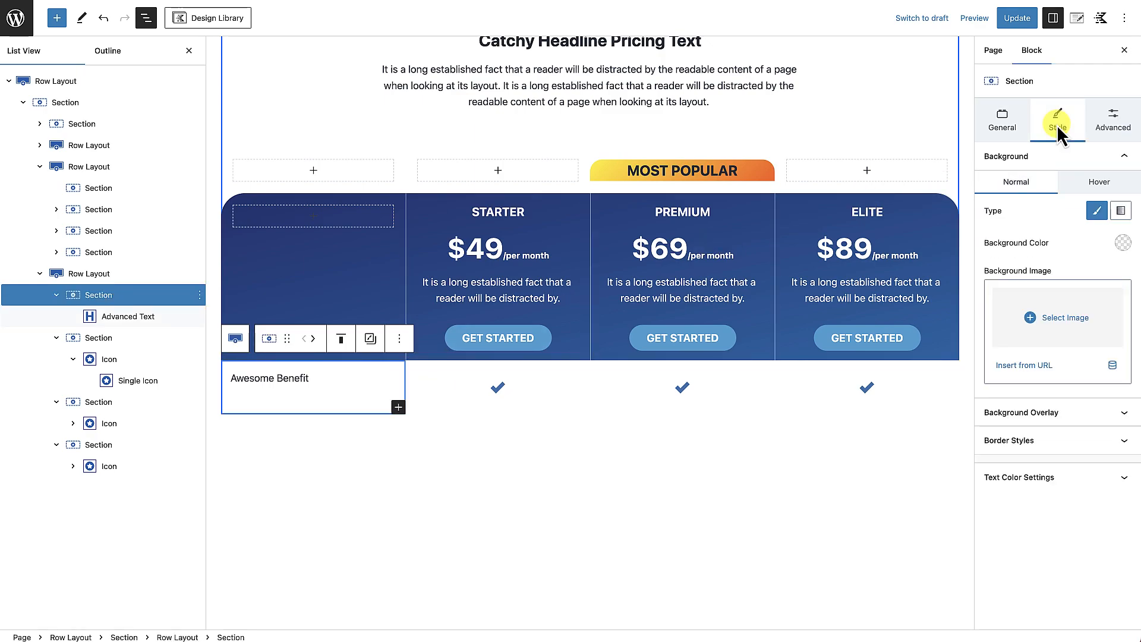
pyautogui.click(1052, 441)
pyautogui.scroll(-1, 1037, 496)
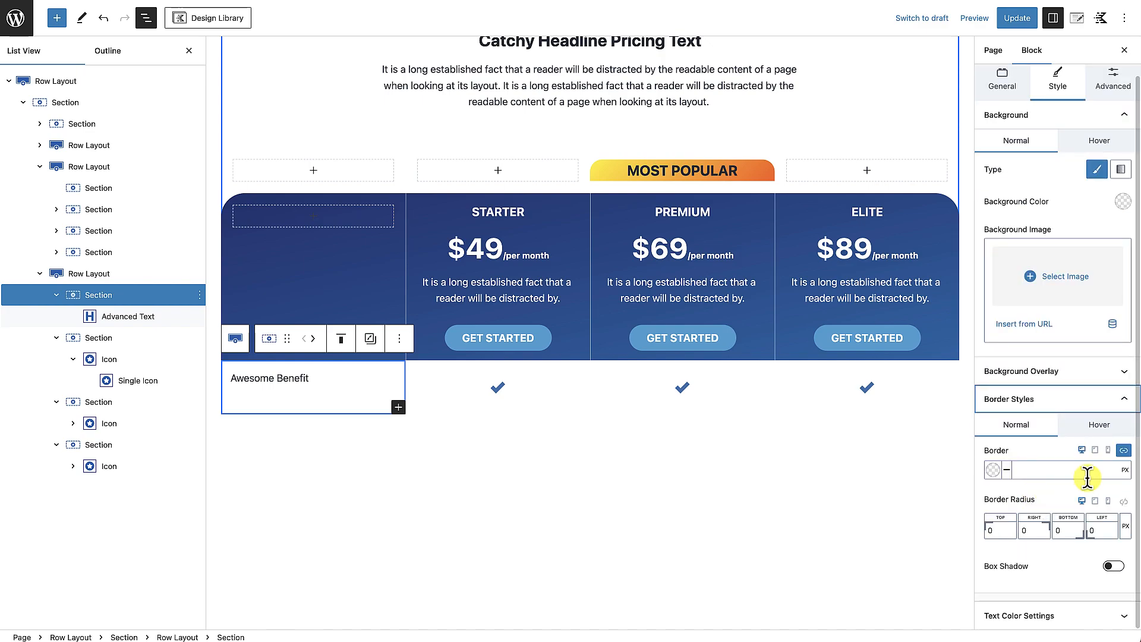
pyautogui.click(1123, 450)
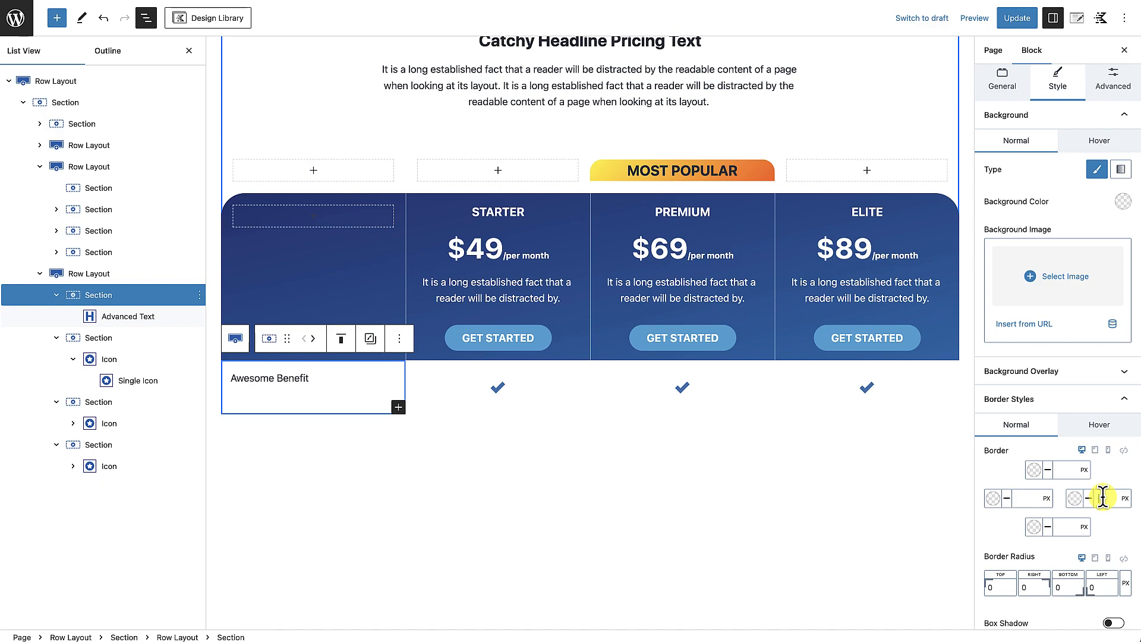
pyautogui.click(1075, 499)
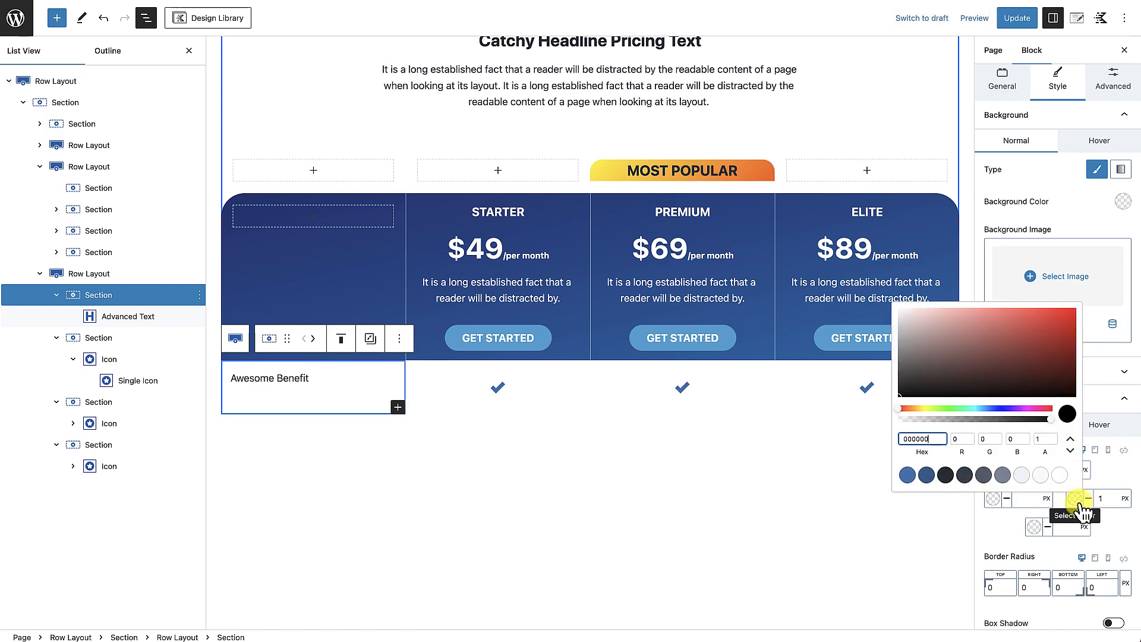
pyautogui.click(1005, 478)
pyautogui.click(825, 474)
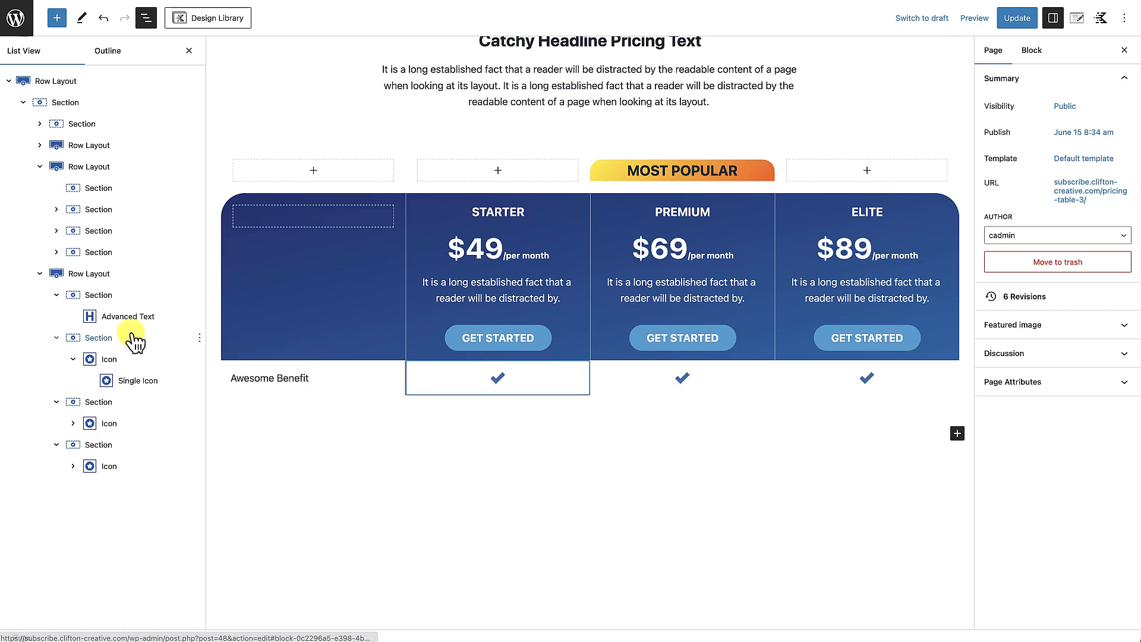
# Duplicate the Row Layout holding the benefit text and its three check marks.
pyautogui.click(93, 295)
pyautogui.click(91, 276)
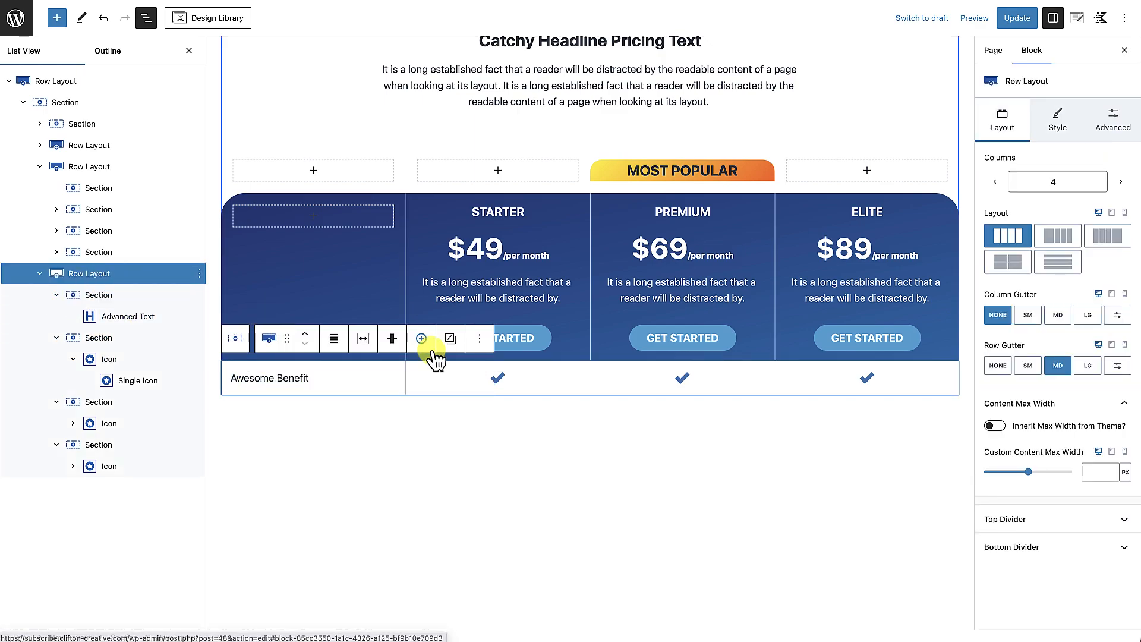
pyautogui.click(480, 340)
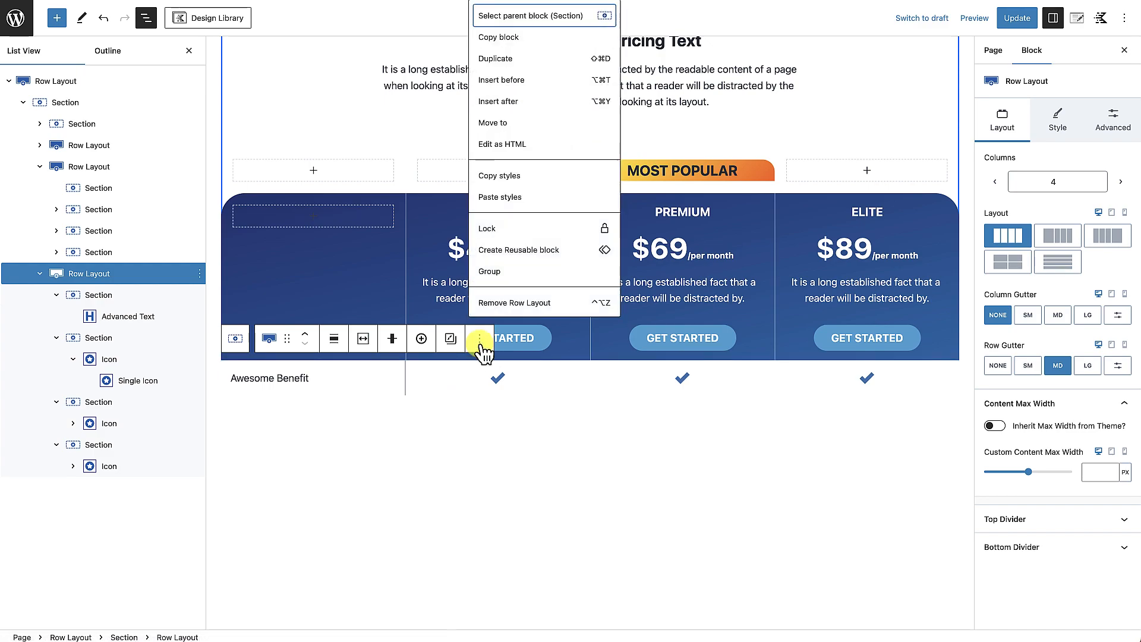
pyautogui.click(496, 58)
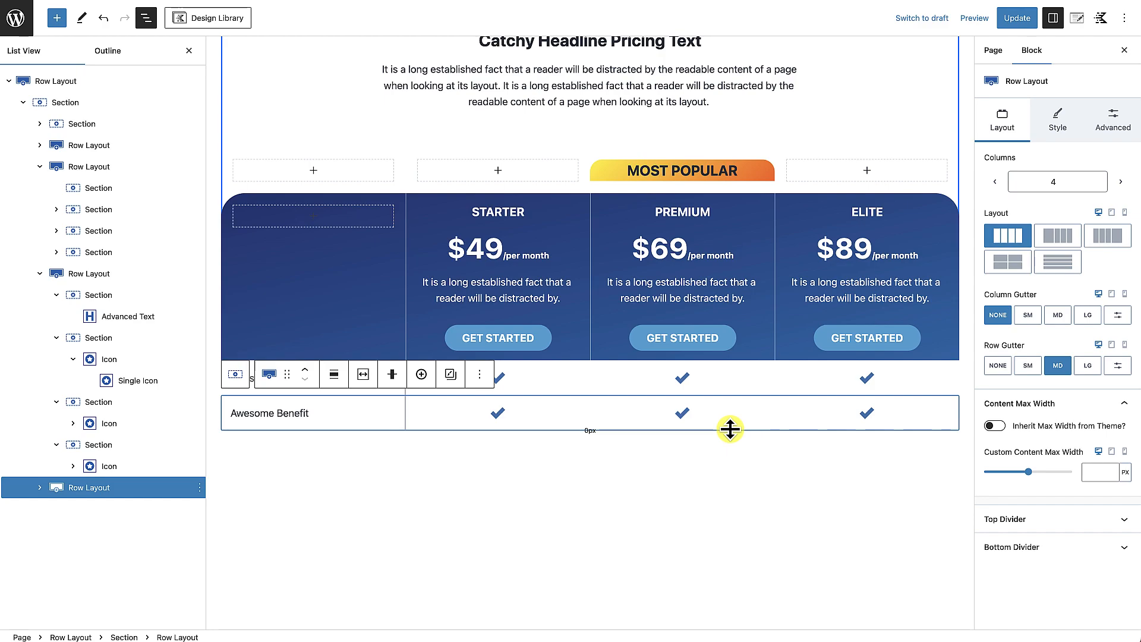
# Set the duplicated benefit row's background to the light palette color F7FAFC.
pyautogui.click(1059, 130)
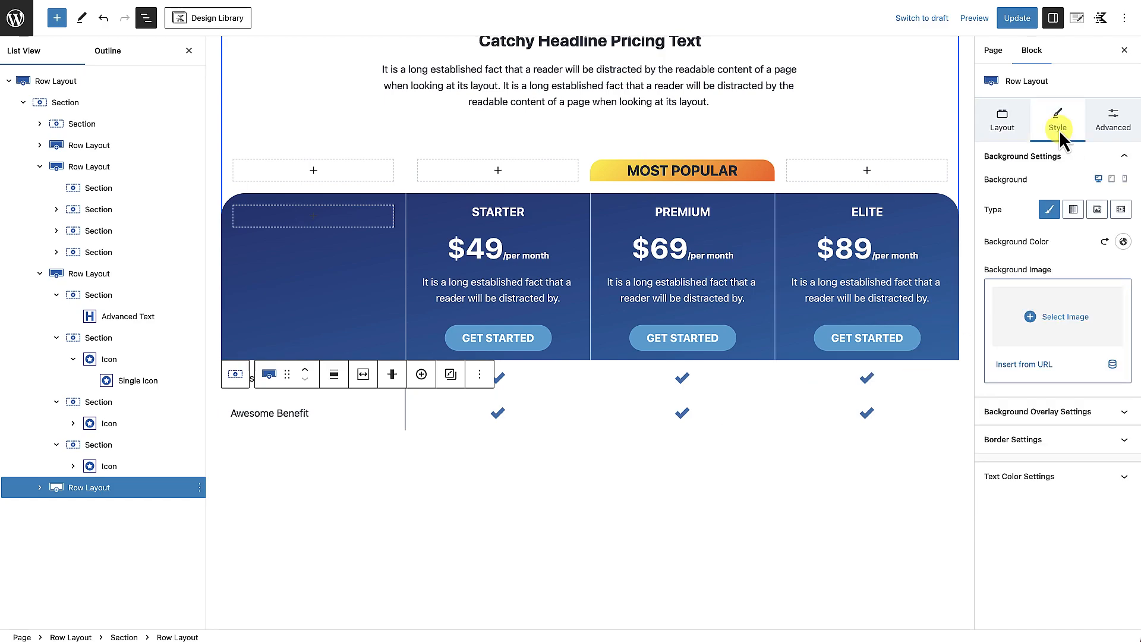
pyautogui.click(1121, 242)
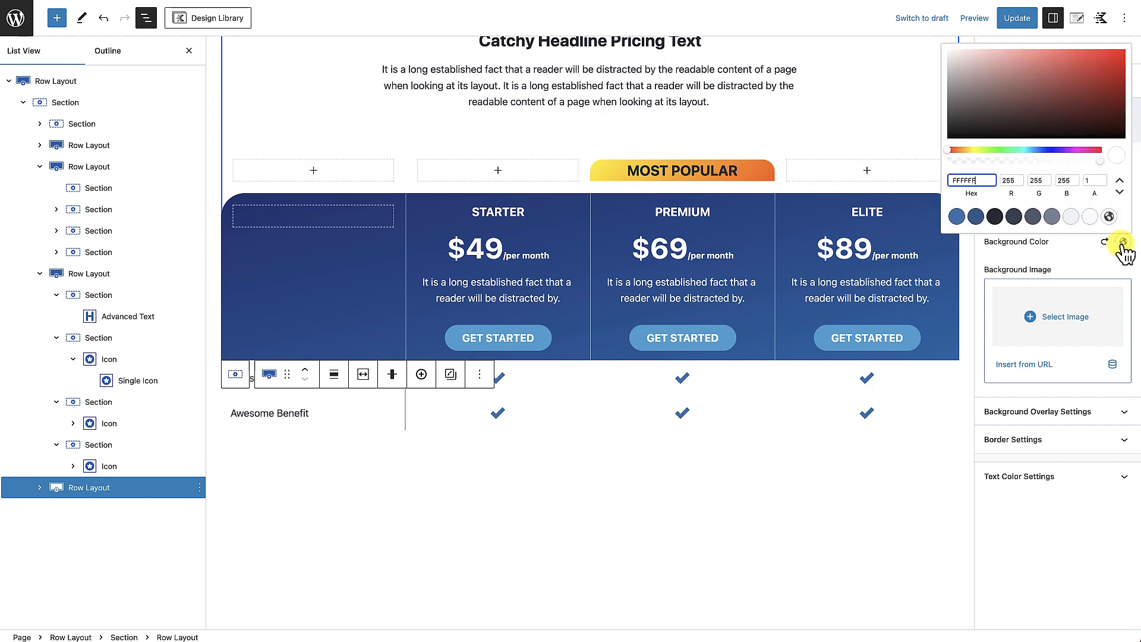
pyautogui.click(1090, 217)
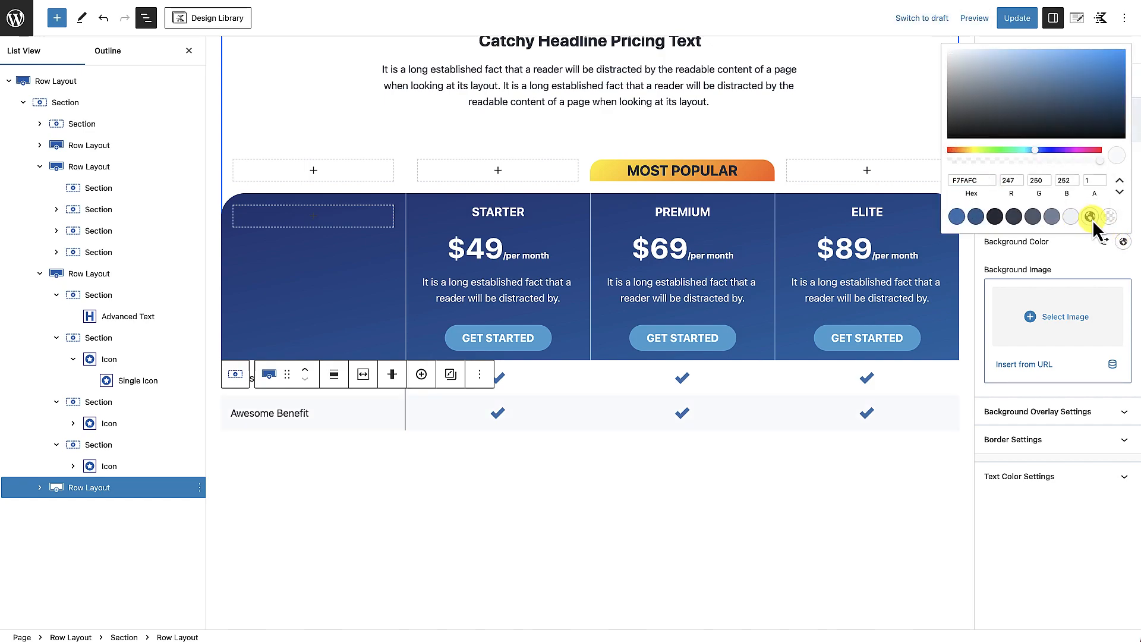
pyautogui.click(772, 546)
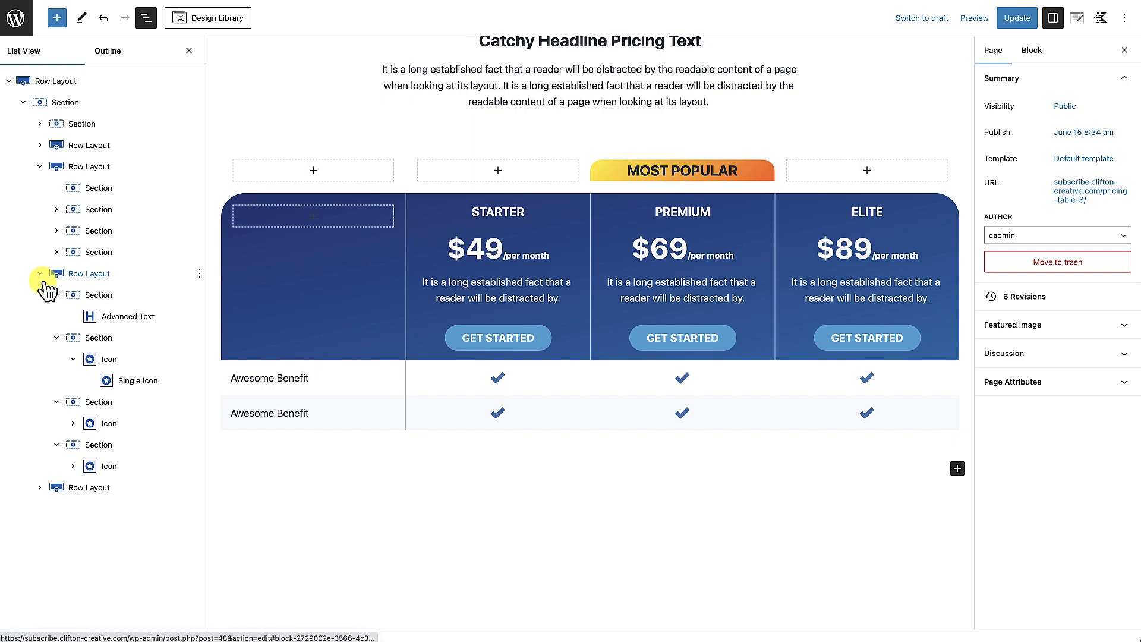
# Duplicate the white and shaded benefit rows as a pair four times, making ten alternating rows.
pyautogui.click(86, 274)
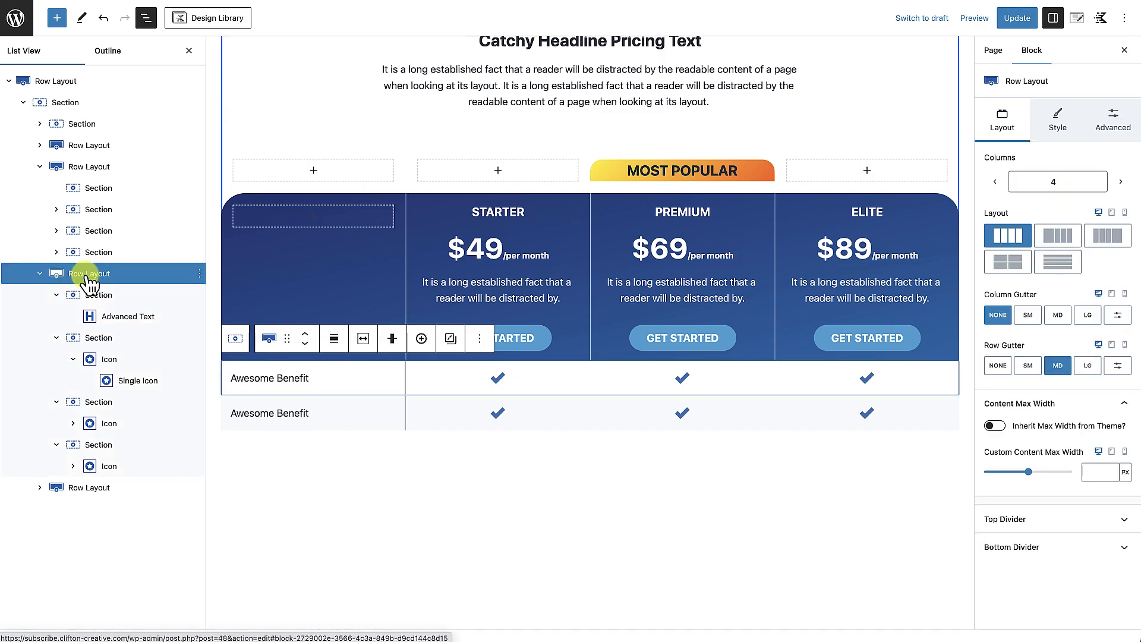
pyautogui.keyDown('shift'); pyautogui.click(77, 489); pyautogui.keyUp('shift')
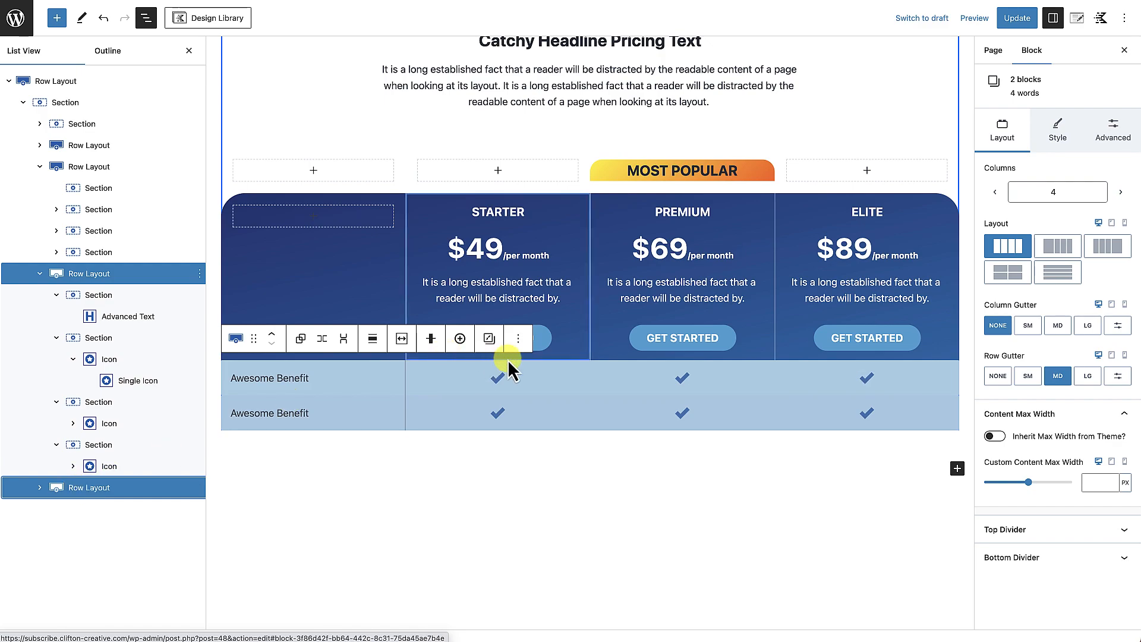
pyautogui.click(518, 338)
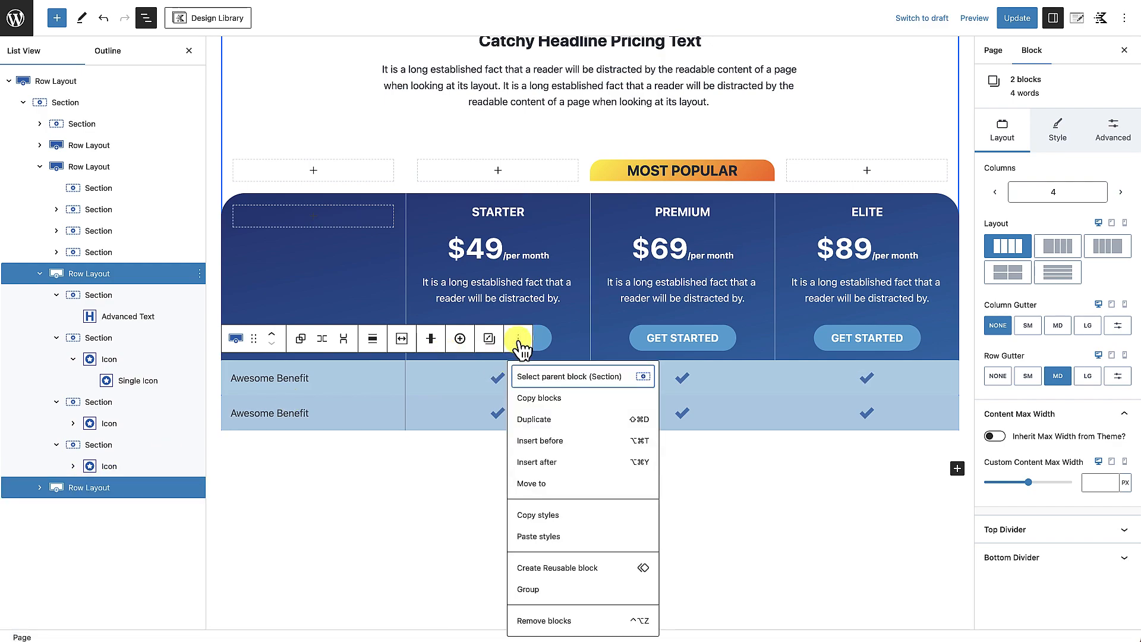
pyautogui.click(537, 421)
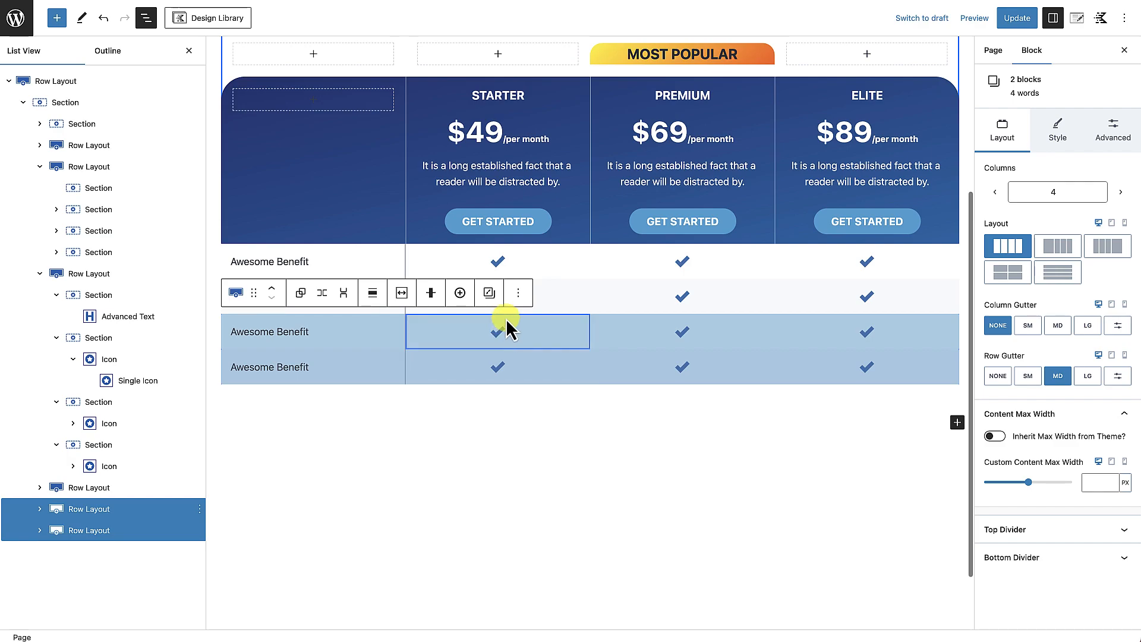
pyautogui.click(519, 293)
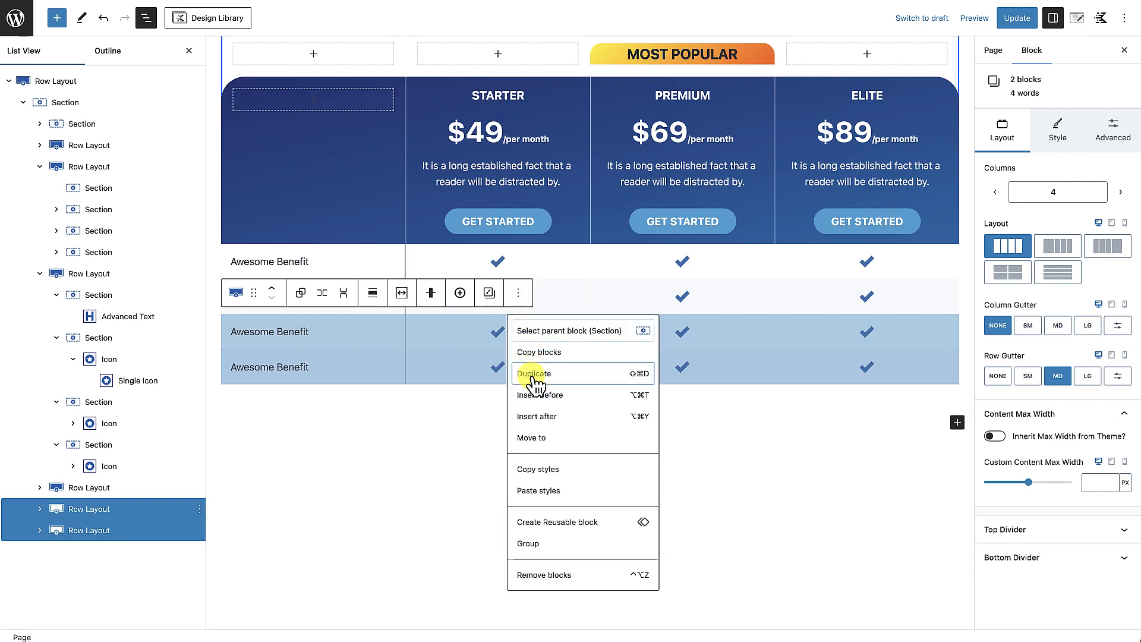
pyautogui.click(535, 375)
pyautogui.click(517, 364)
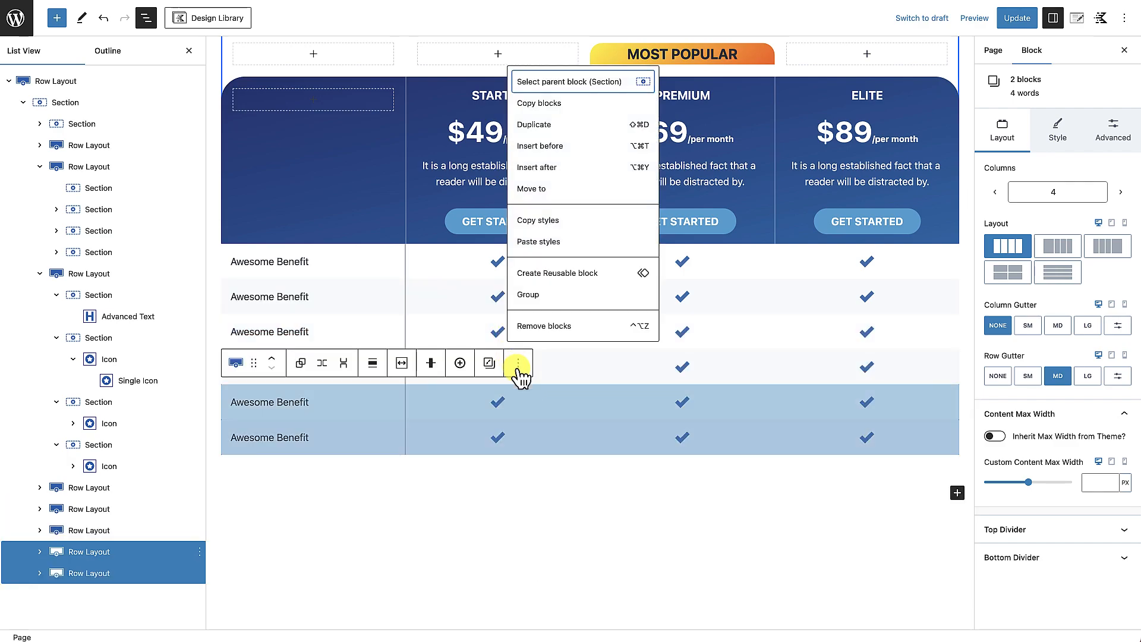
pyautogui.click(542, 127)
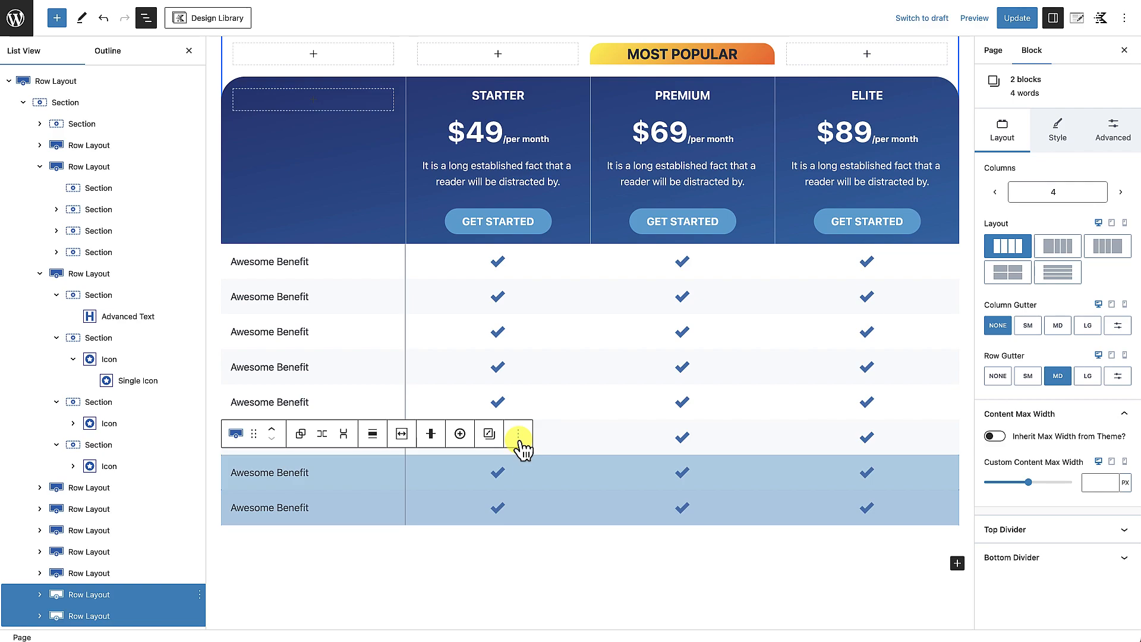
pyautogui.click(518, 434)
pyautogui.click(542, 196)
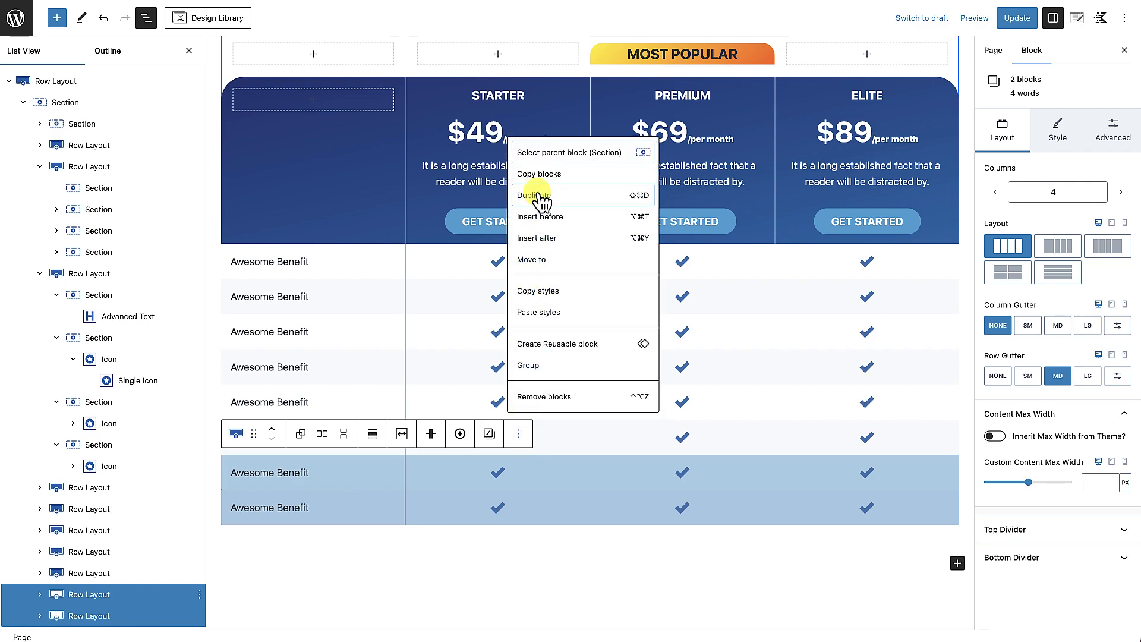
pyautogui.click(542, 196)
pyautogui.scroll(-5, 514, 416)
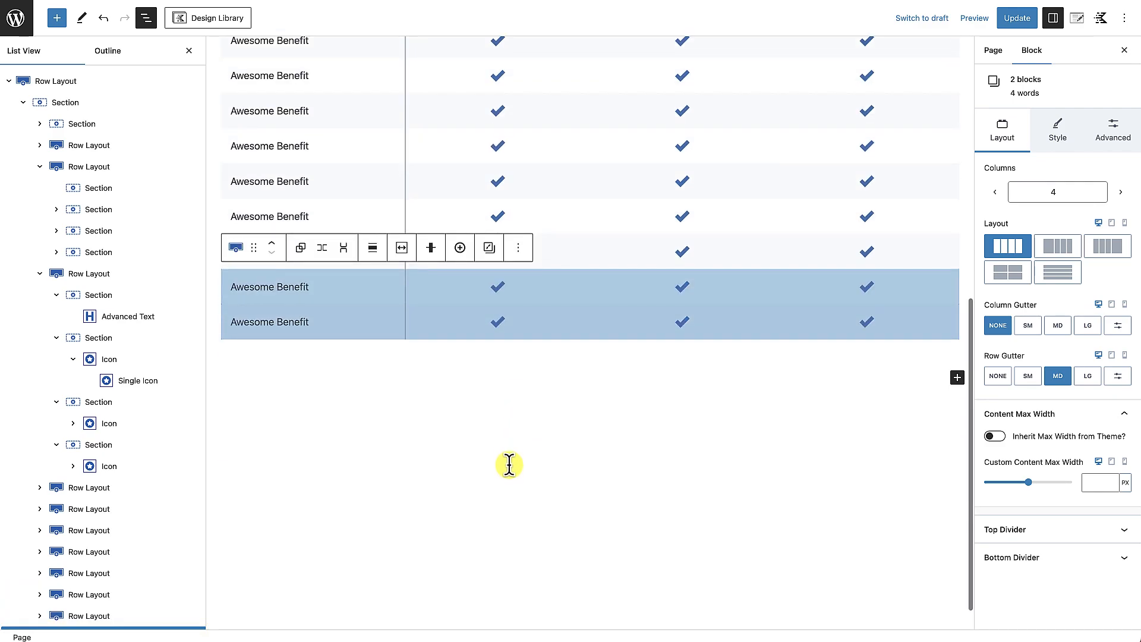
pyautogui.click(515, 462)
# Review the alternating benefit rows from the price header down to the end of the table.
pyautogui.scroll(5, 515, 461)
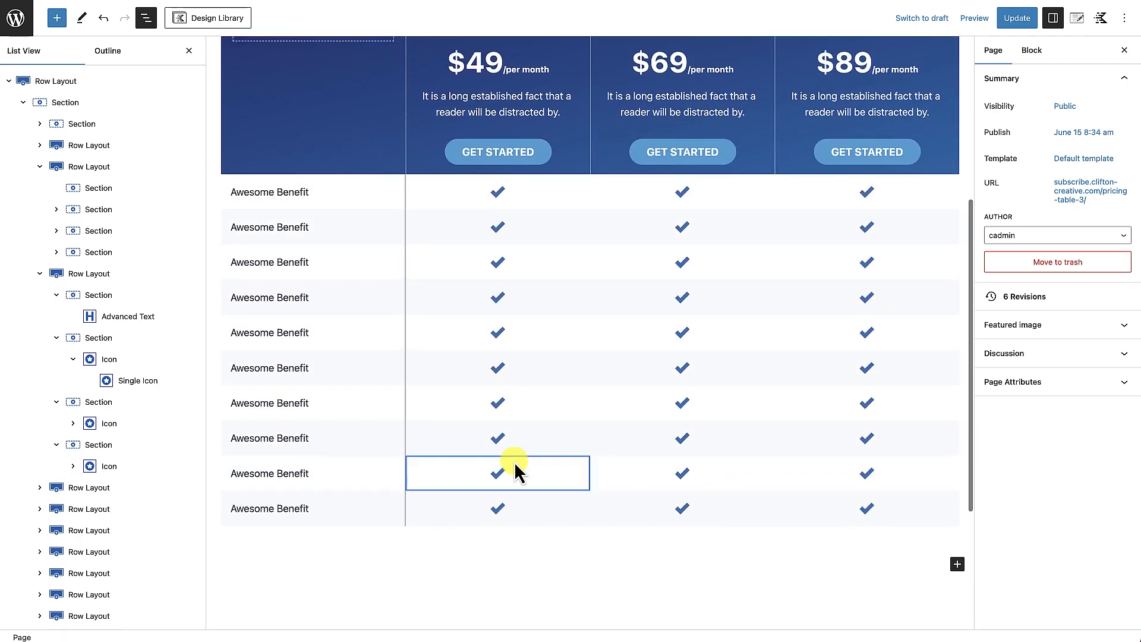
pyautogui.scroll(-5, 515, 462)
pyautogui.scroll(2, 514, 461)
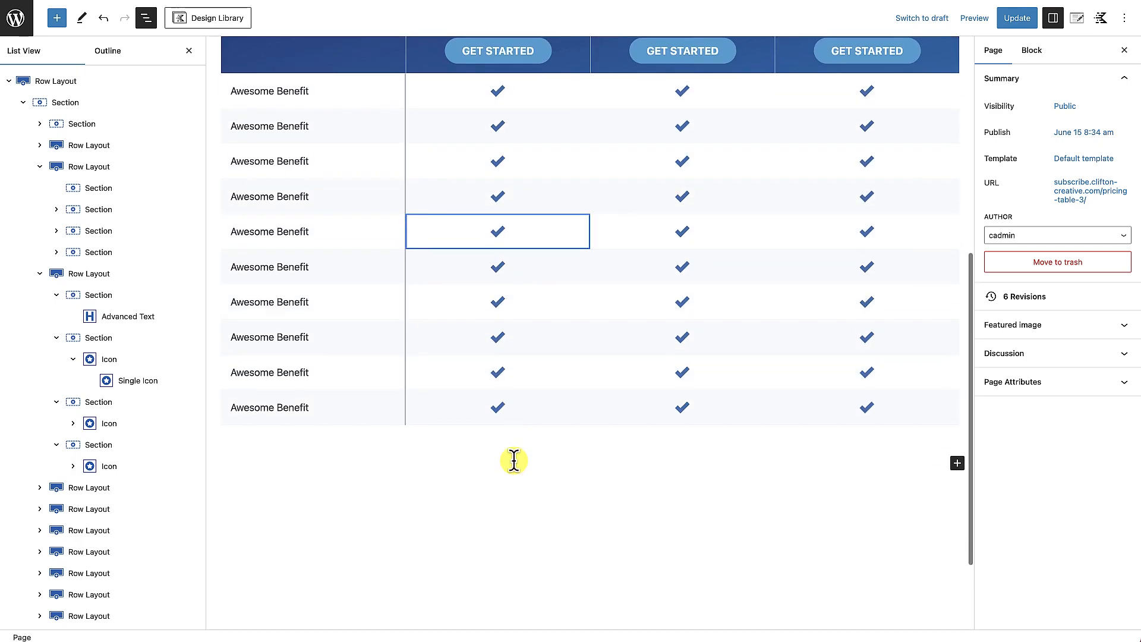
pyautogui.scroll(2, 646, 402)
pyautogui.scroll(-2, 646, 401)
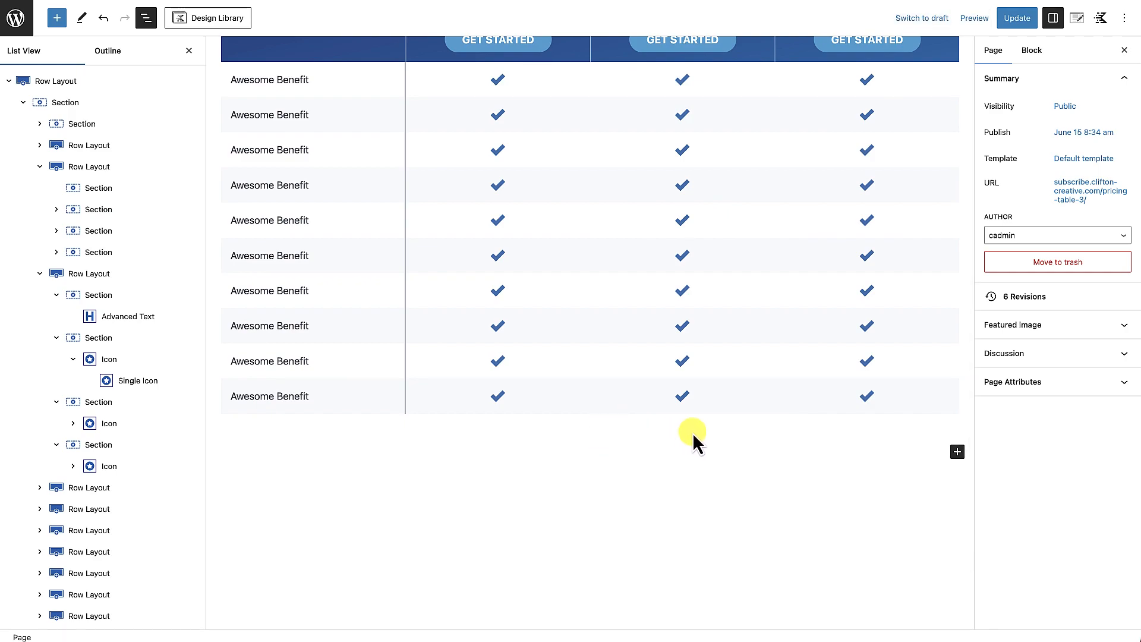
pyautogui.scroll(3, 789, 449)
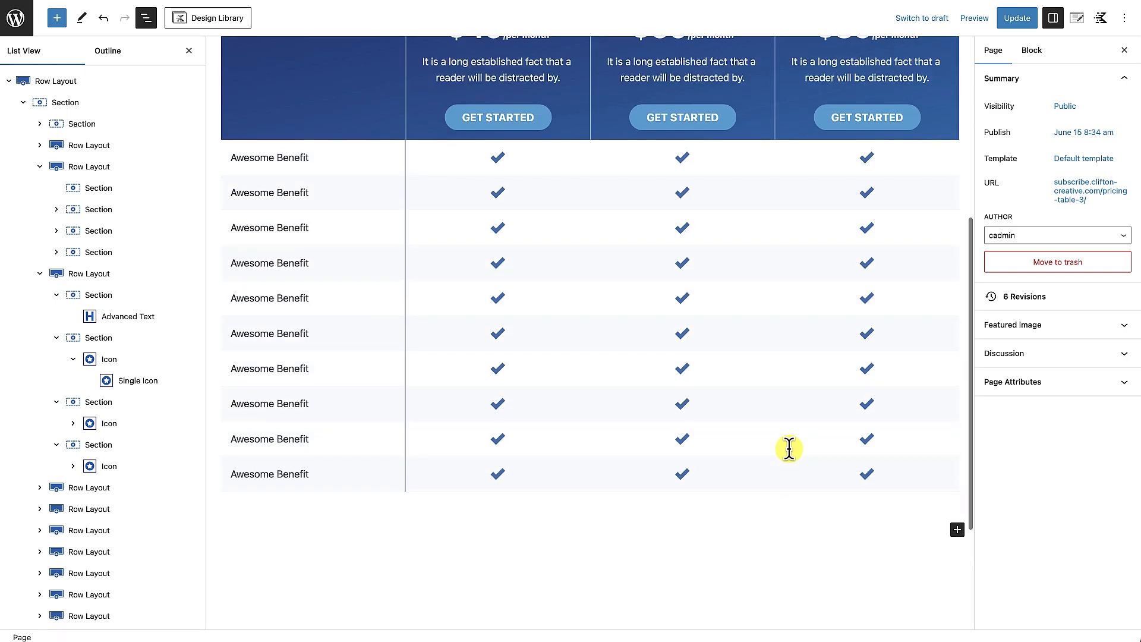
pyautogui.scroll(3, 789, 451)
pyautogui.scroll(-5, 789, 451)
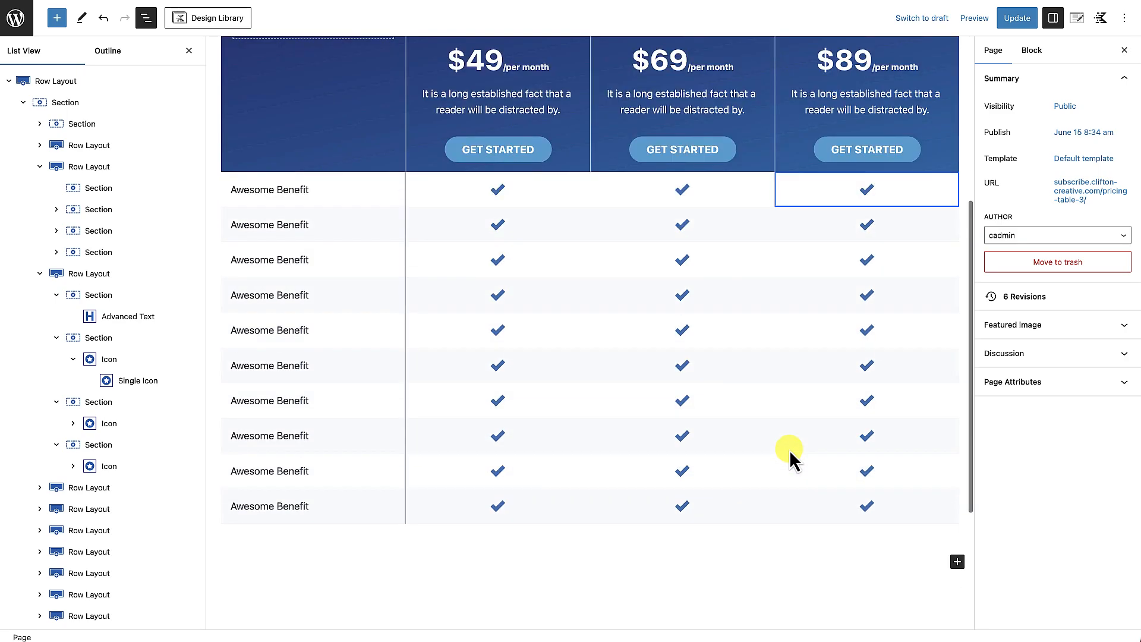
pyautogui.scroll(-2, 789, 450)
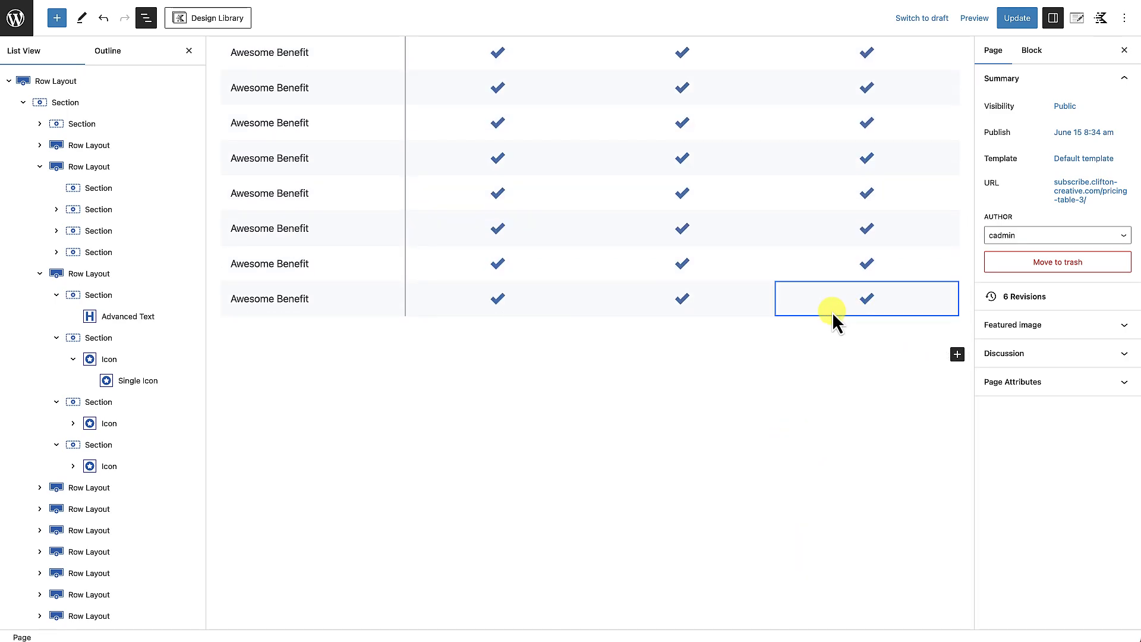
# Duplicate the last shaded benefit row at the bottom of the pricing table.
pyautogui.scroll(-2, 191, 535)
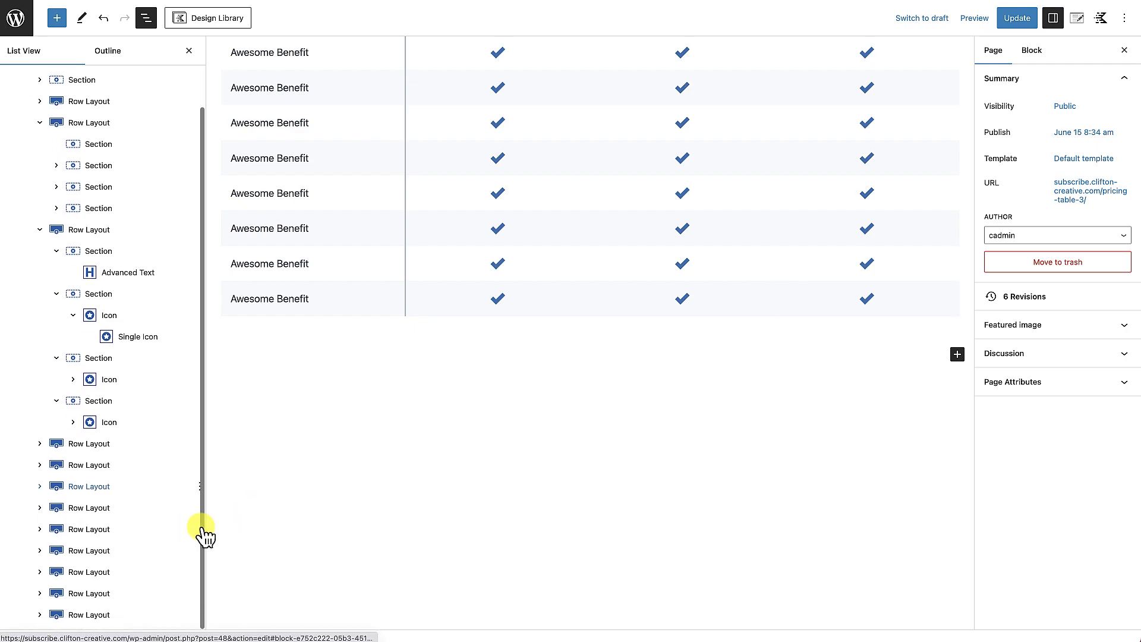
pyautogui.click(108, 616)
pyautogui.click(480, 300)
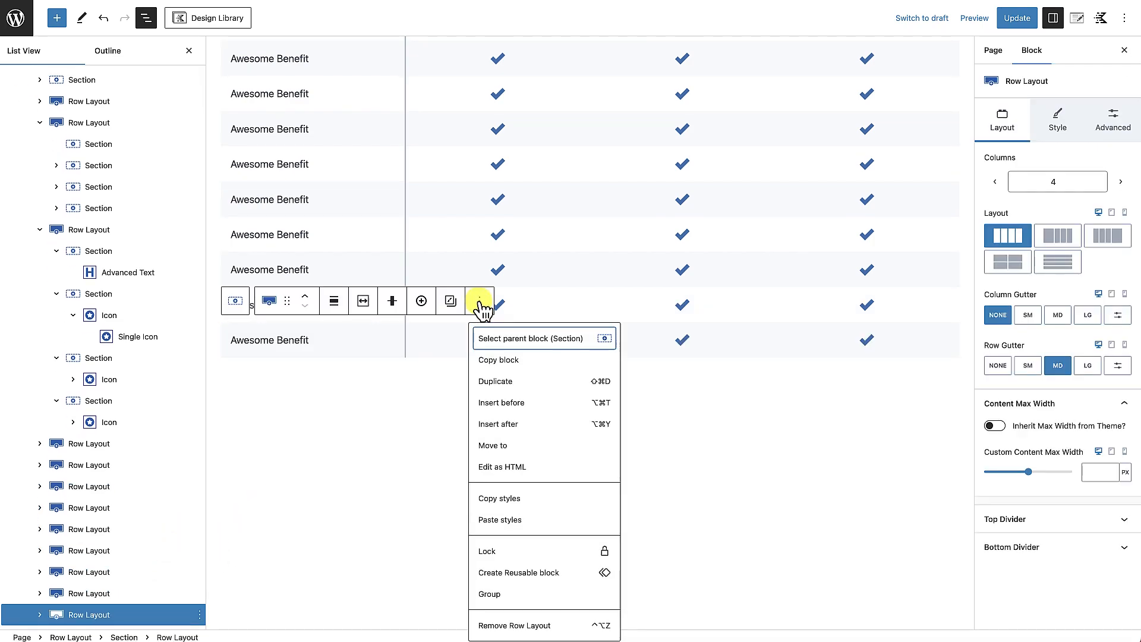
pyautogui.click(509, 383)
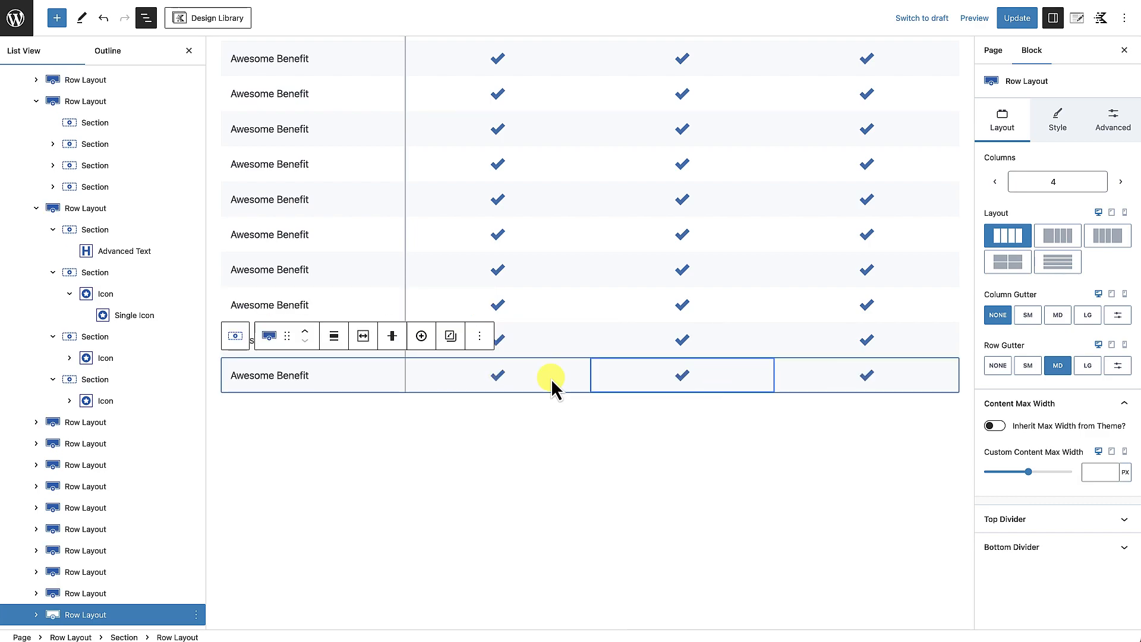
# Remove the benefit text and the three check mark icons from the duplicated bottom row, leaving its four sections empty.
pyautogui.click(308, 376)
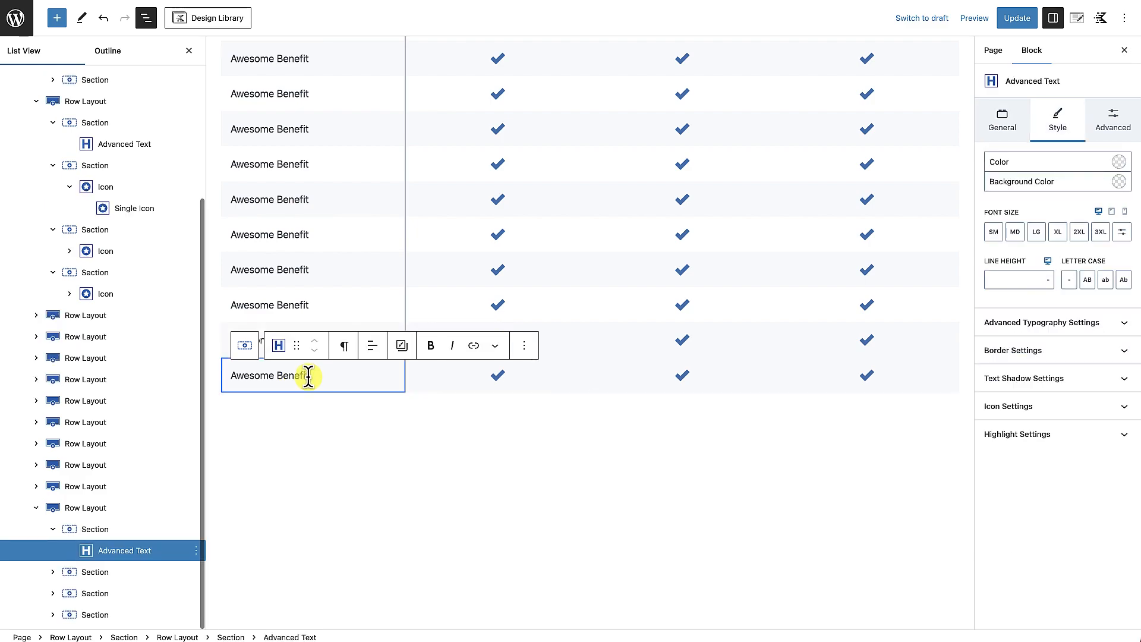
pyautogui.click(525, 348)
pyautogui.click(565, 309)
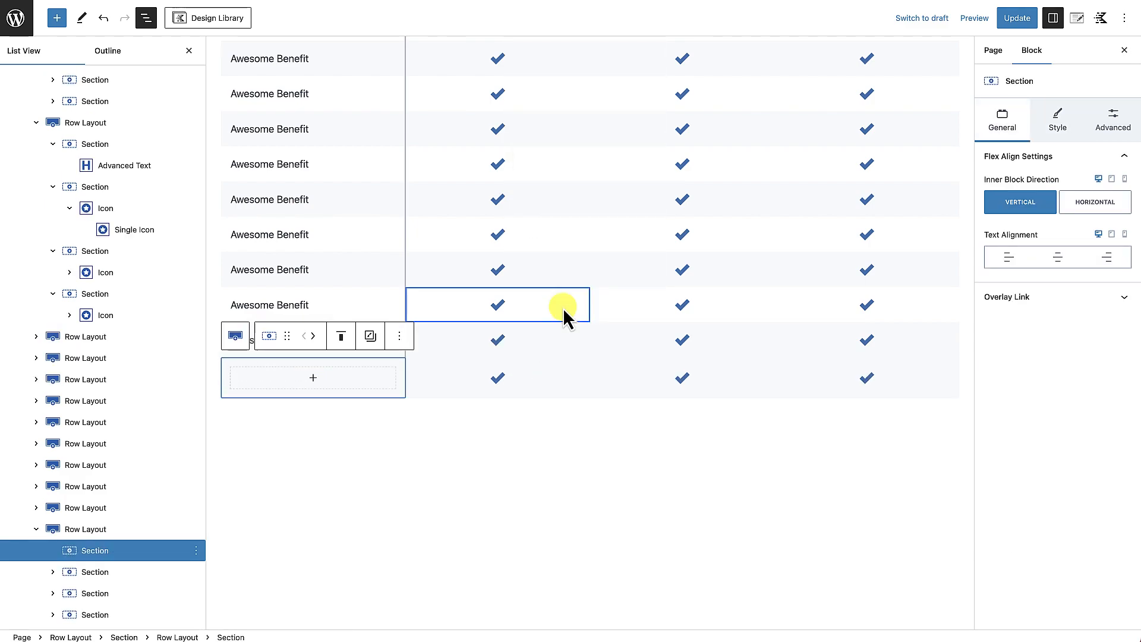
pyautogui.click(518, 380)
pyautogui.click(638, 351)
pyautogui.click(672, 312)
pyautogui.click(683, 378)
pyautogui.click(793, 349)
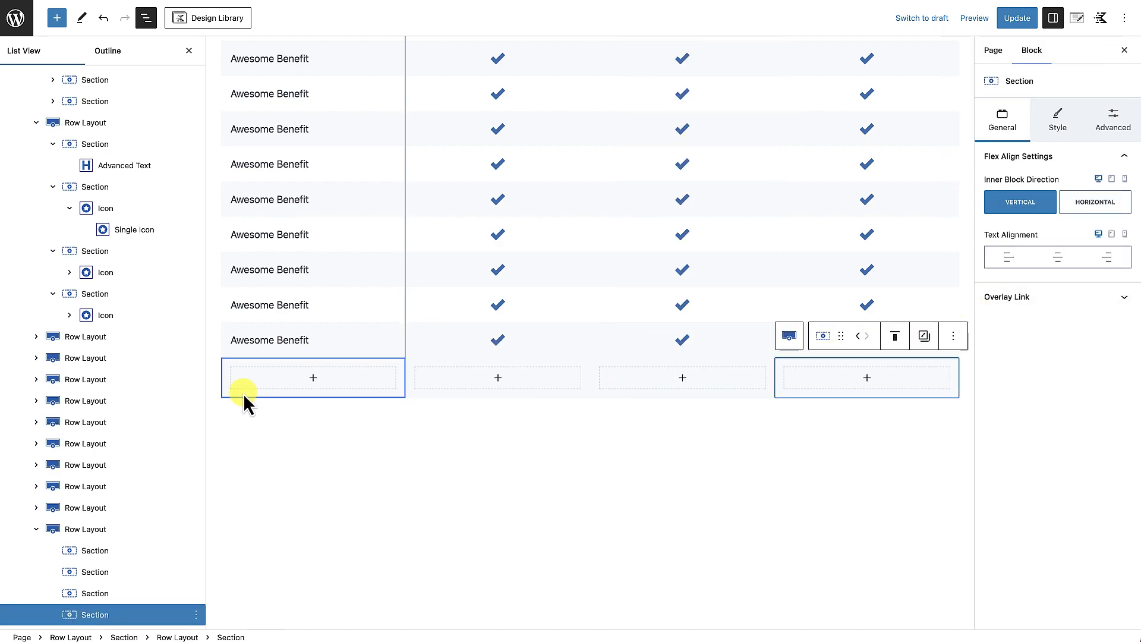
pyautogui.click(223, 394)
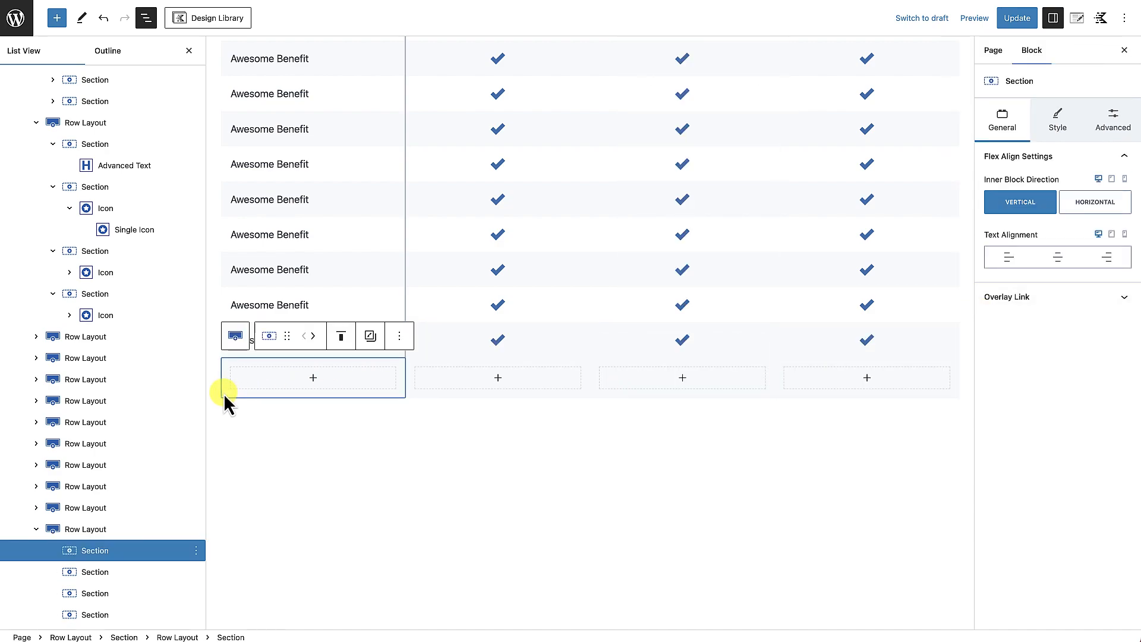
# Set the background color of the empty bottom row to white (FFFFFF).
pyautogui.click(92, 530)
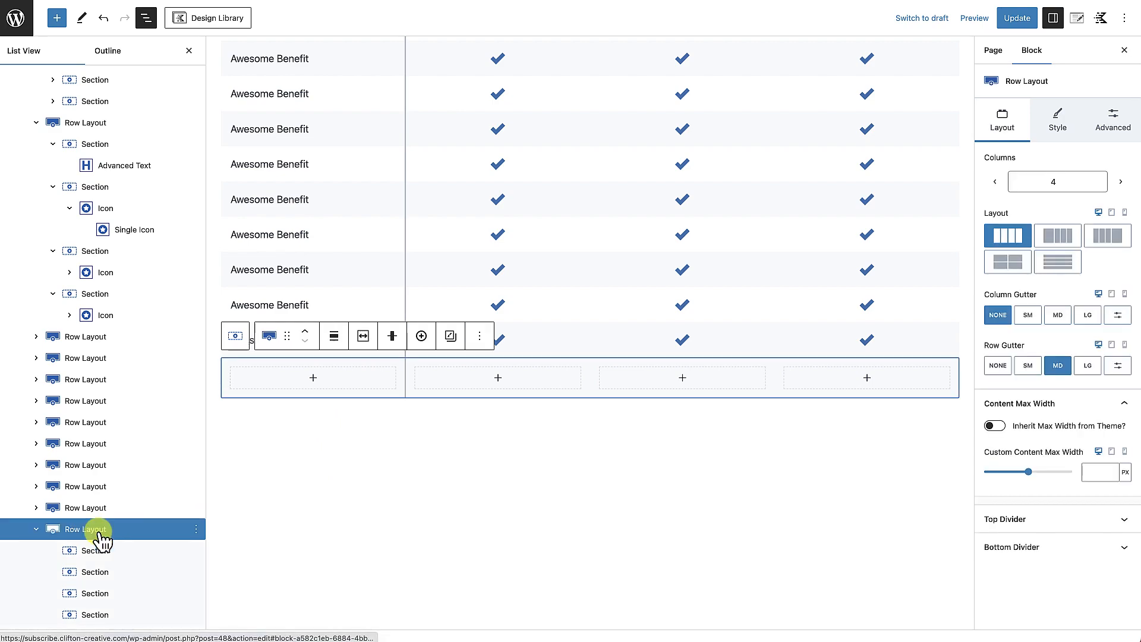
pyautogui.click(1061, 125)
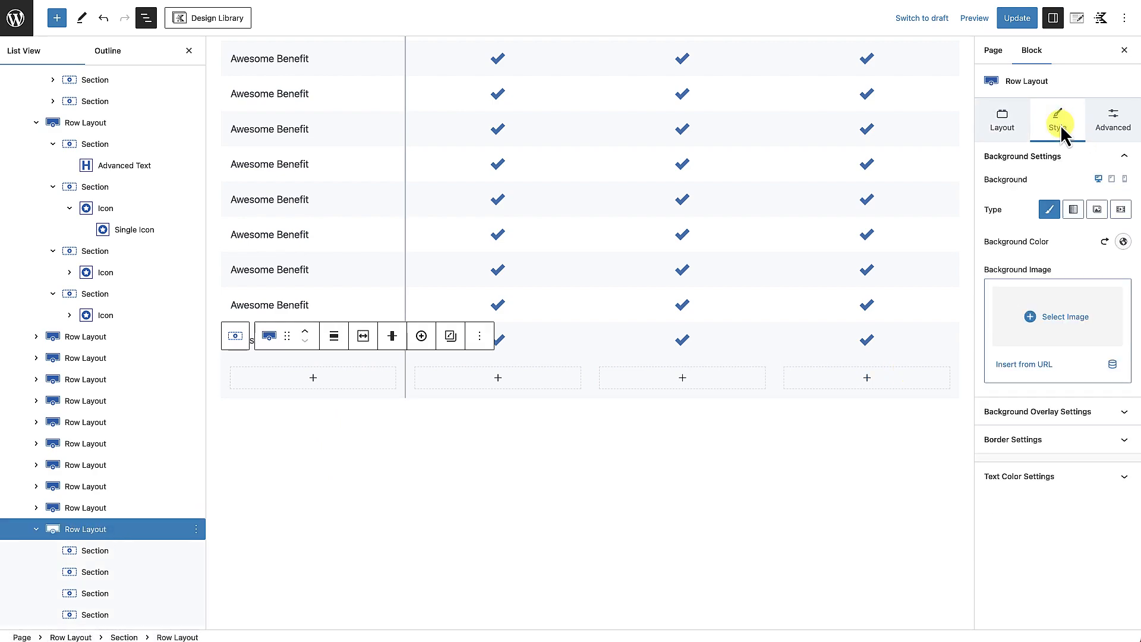
pyautogui.click(1123, 241)
pyautogui.click(1109, 216)
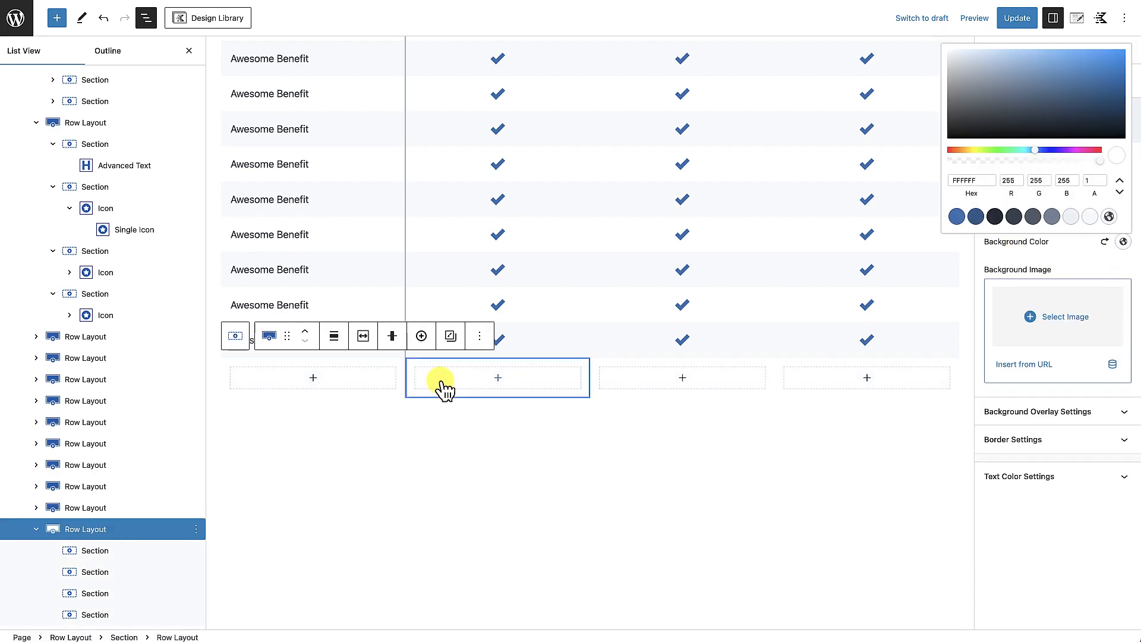
# Remove the vertical divider border from the first section of the empty bottom row.
pyautogui.click(393, 388)
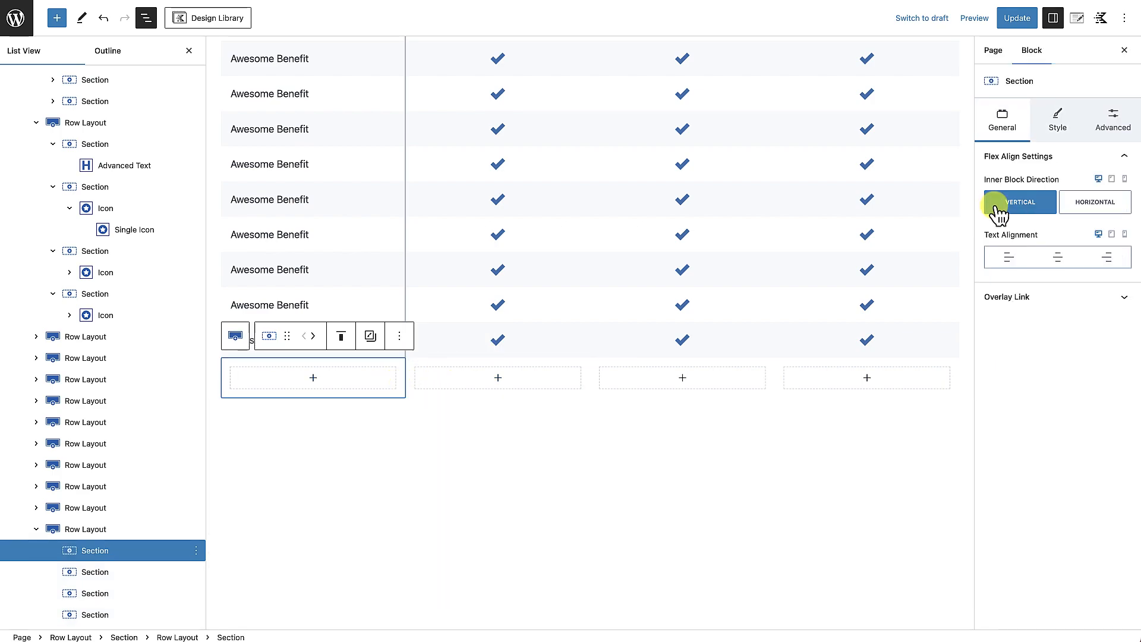
pyautogui.click(1067, 127)
pyautogui.click(1052, 438)
pyautogui.doubleClick(1100, 442)
pyautogui.click(577, 472)
# Copy the STARTER column's GET STARTED buttons block and paste it into the second section of the bottom row.
pyautogui.scroll(3, 577, 473)
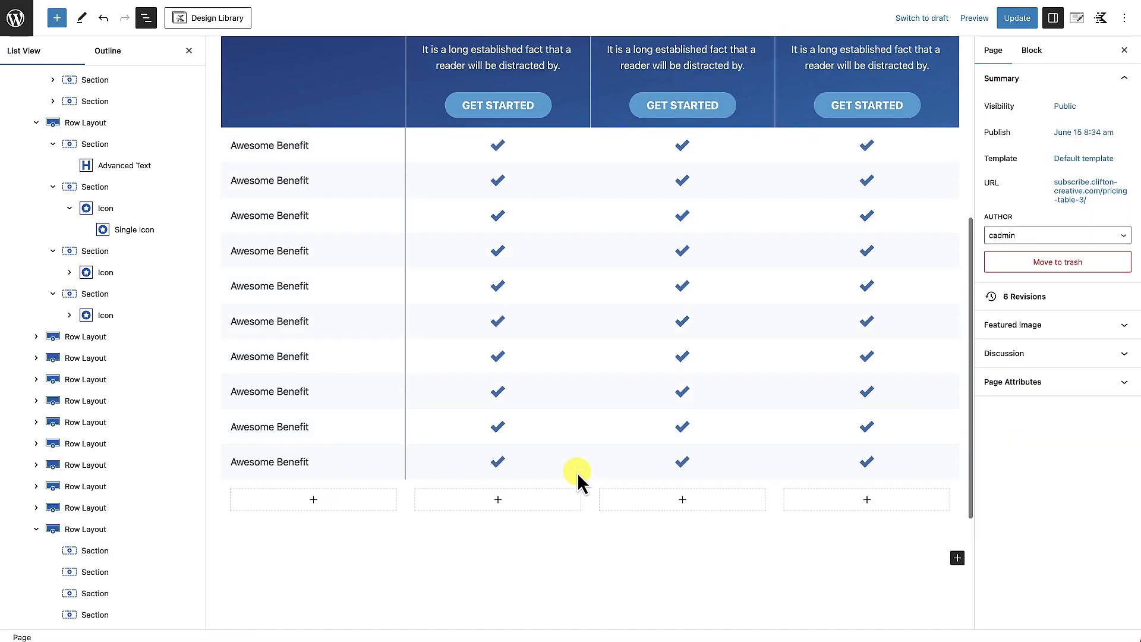
pyautogui.scroll(-3, 577, 472)
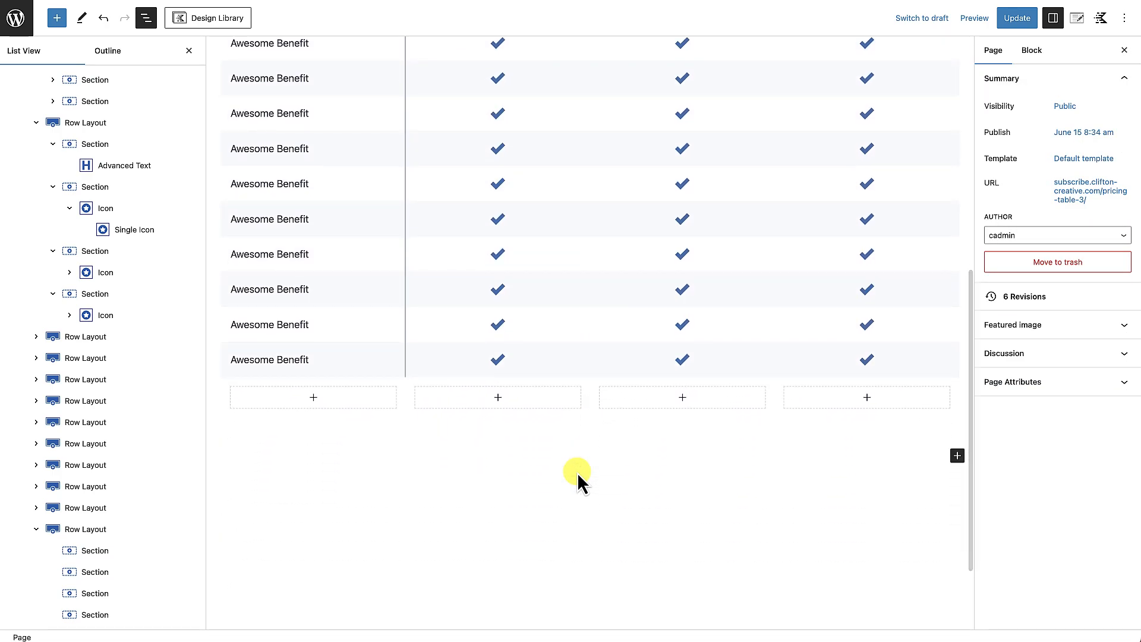
pyautogui.scroll(2, 576, 473)
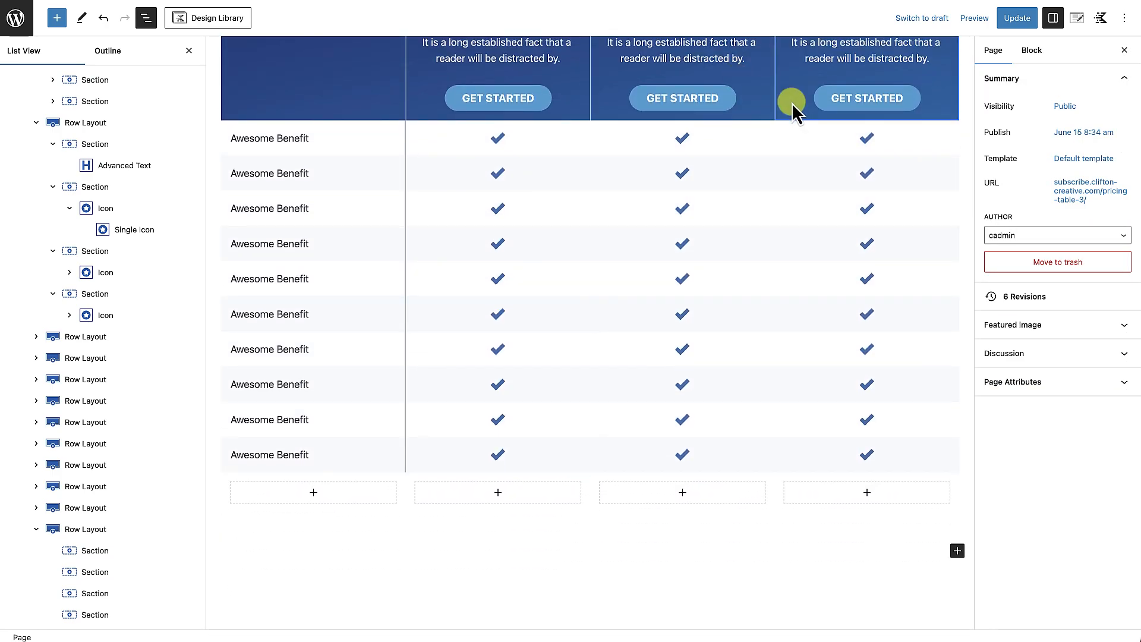
pyautogui.click(553, 112)
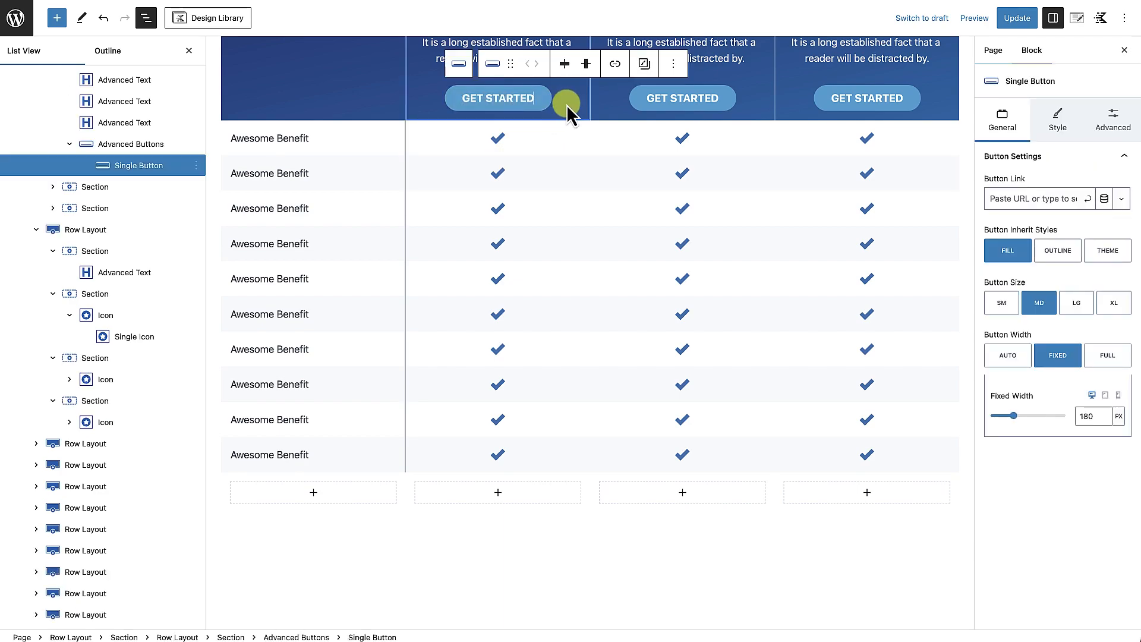
pyautogui.click(560, 110)
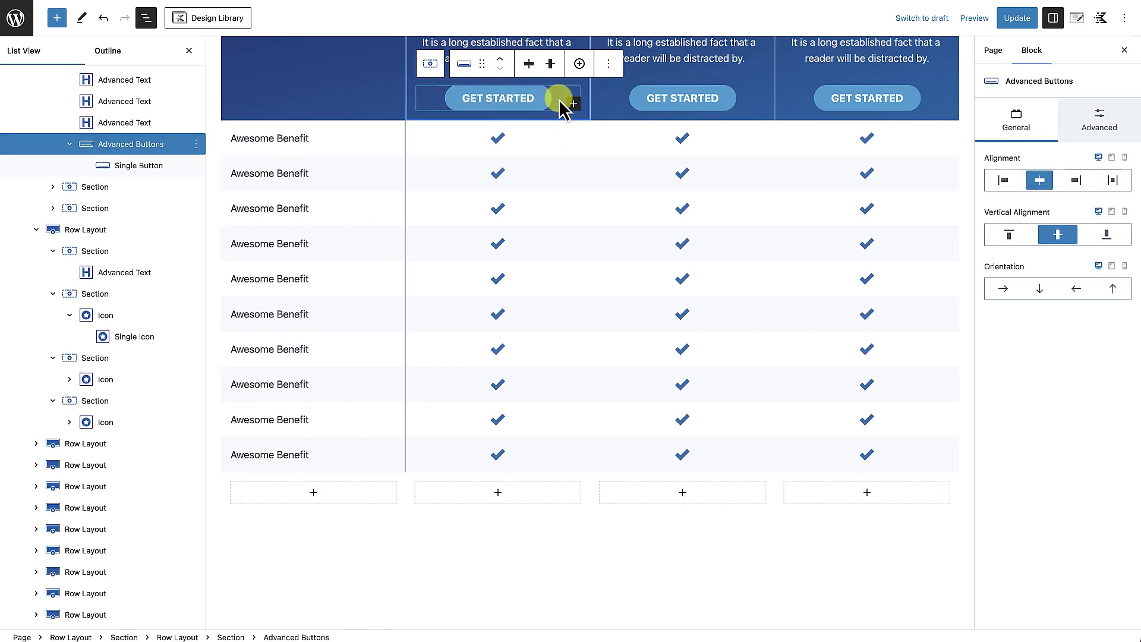
pyautogui.click(608, 64)
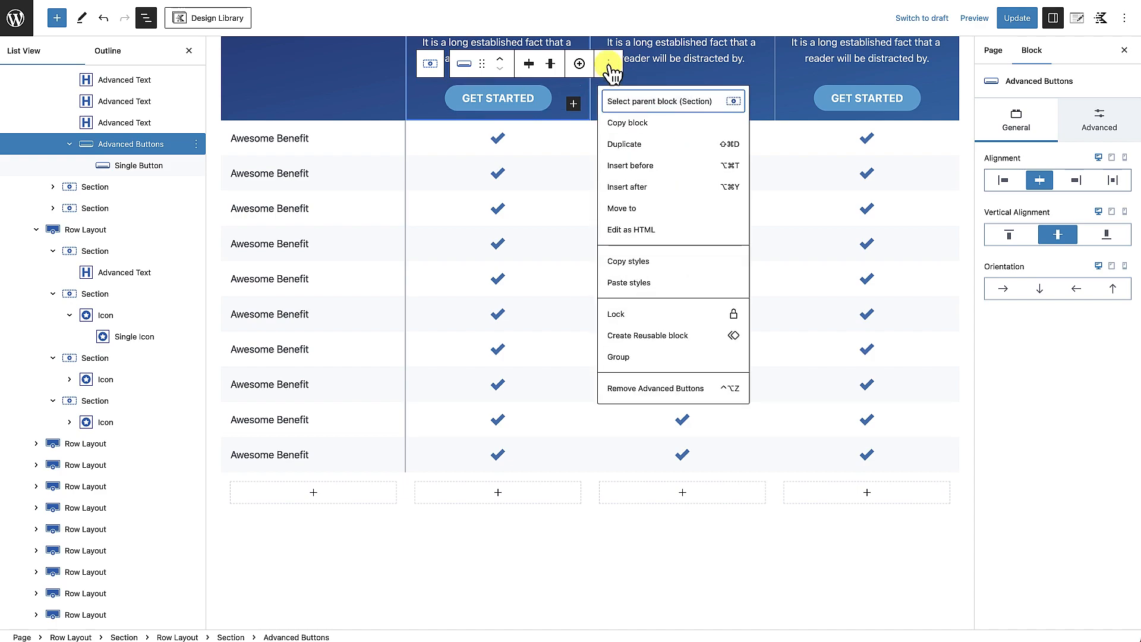
pyautogui.click(625, 125)
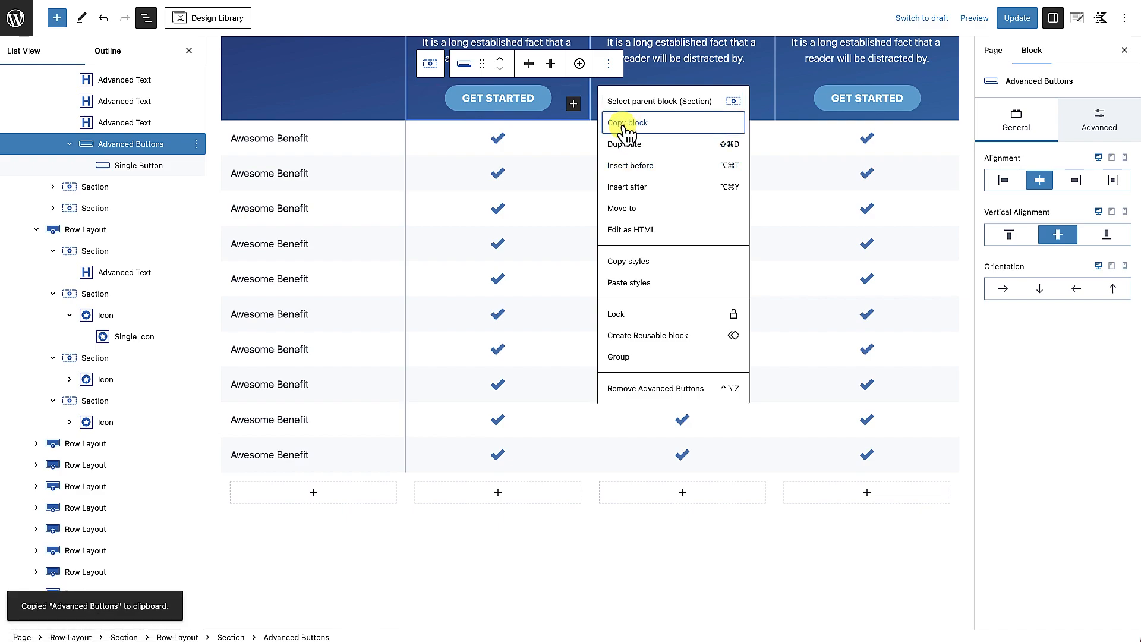
pyautogui.click(497, 493)
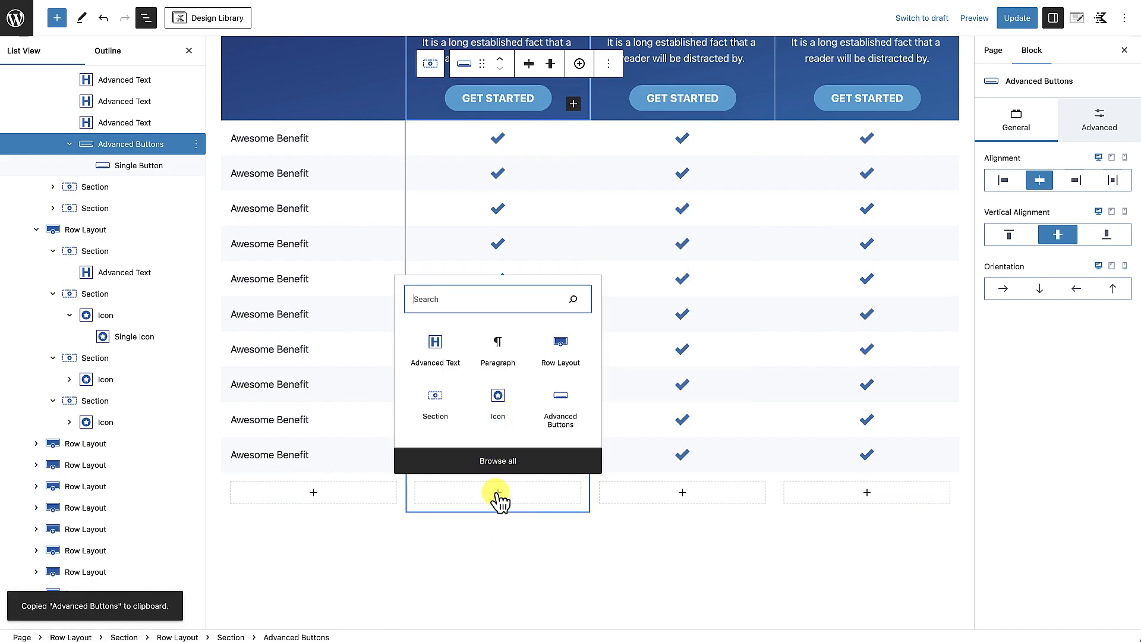
pyautogui.click(500, 345)
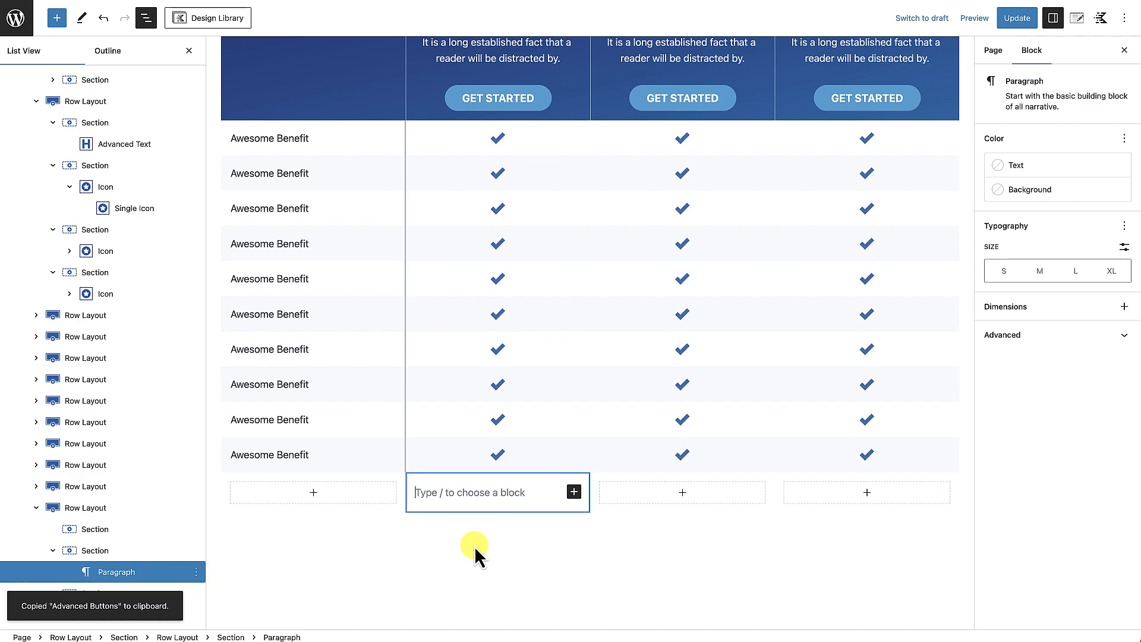
pyautogui.press('super+v')
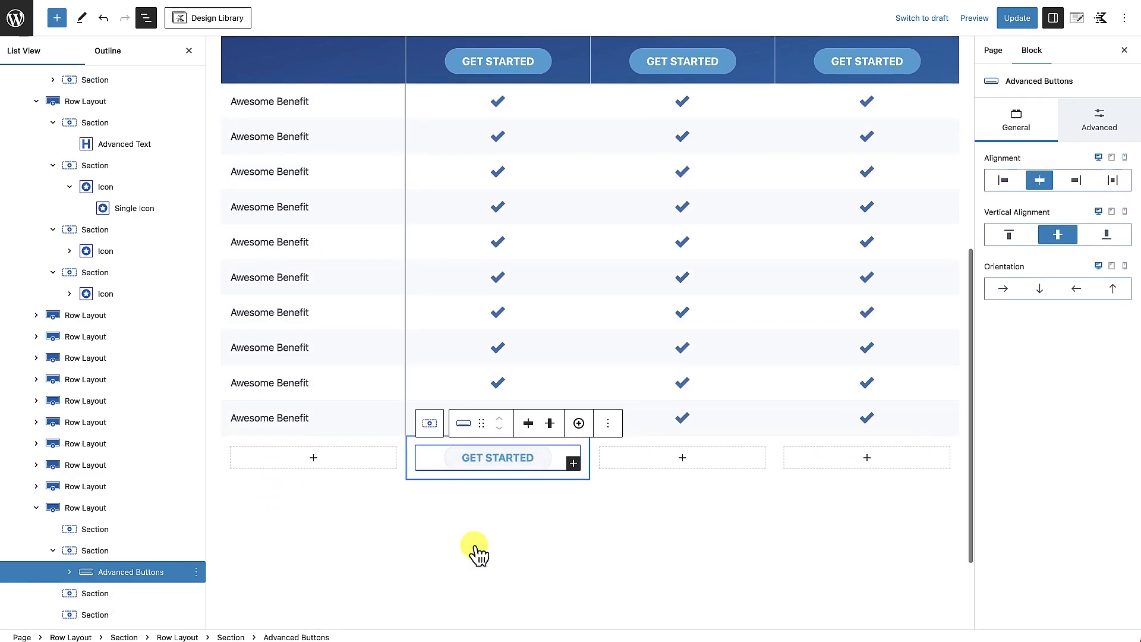
# Paste the copied GET STARTED buttons block into the third and fourth sections of the bottom row.
pyautogui.scroll(-1, 475, 547)
pyautogui.scroll(1, 475, 547)
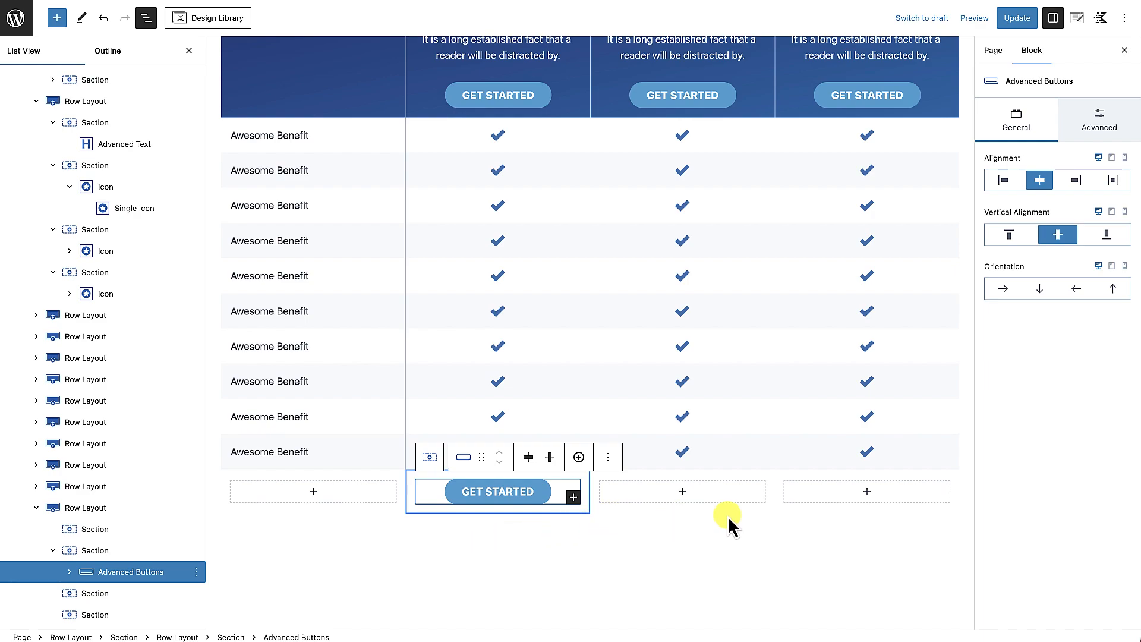
pyautogui.click(684, 494)
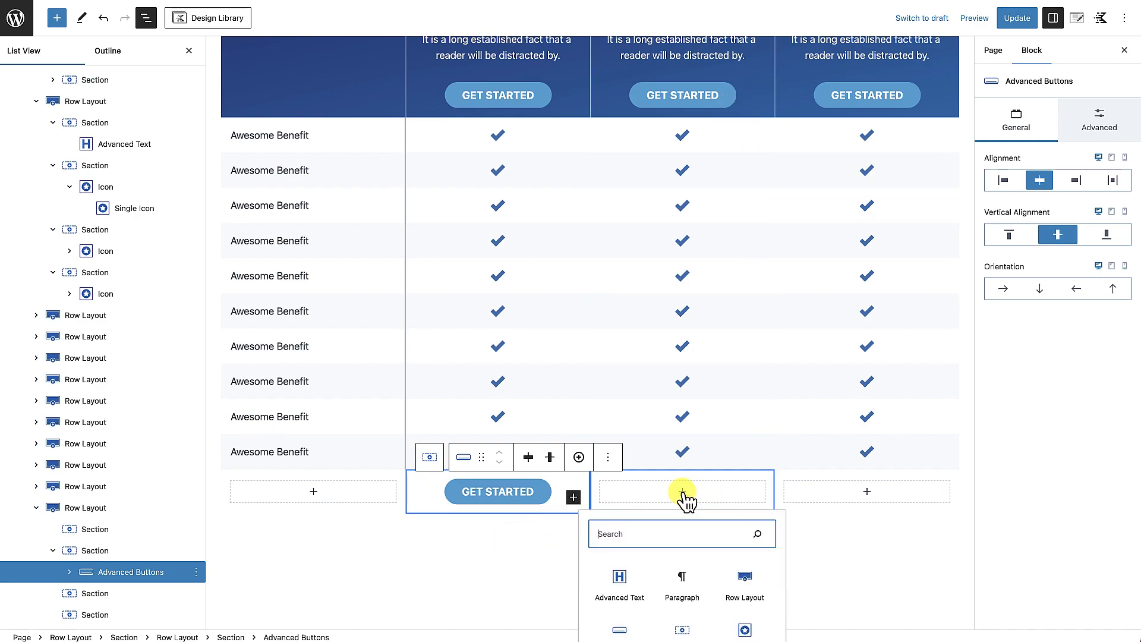
pyautogui.click(683, 581)
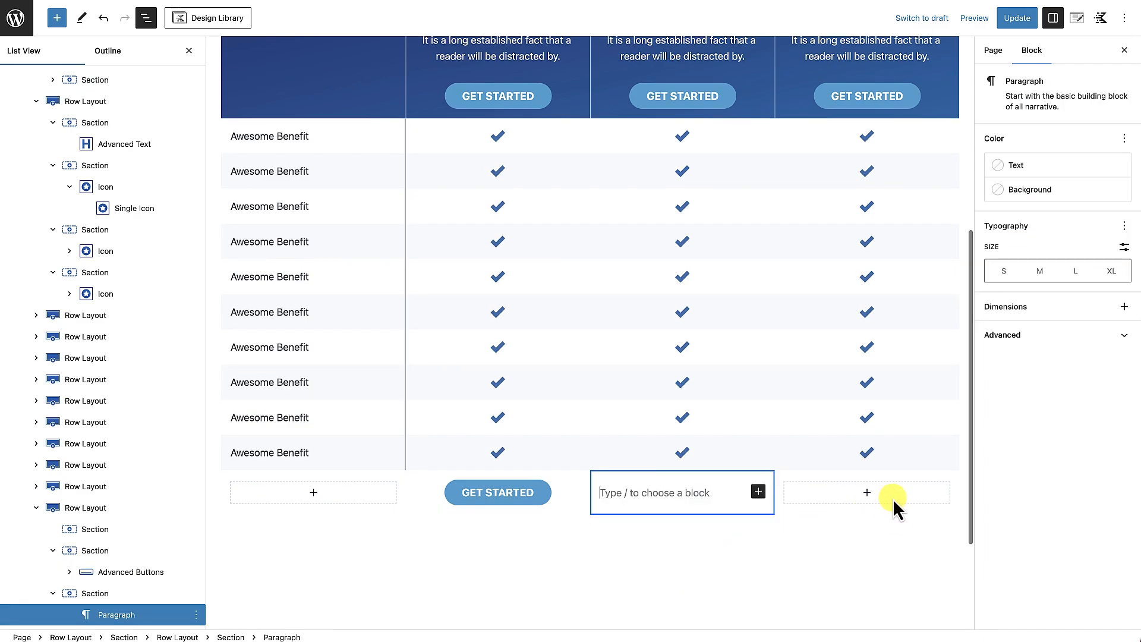
pyautogui.hotkey('ctrl', 'v')
pyautogui.click(871, 496)
pyautogui.click(869, 351)
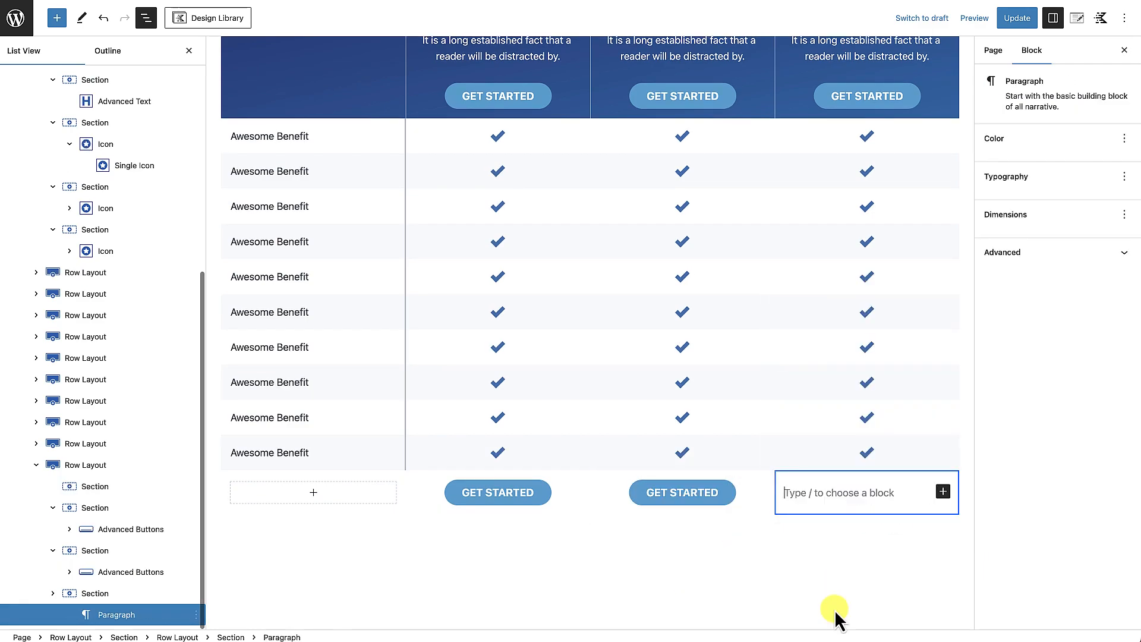
pyautogui.hotkey('ctrl', 'v')
# Review the whole pricing table from the MOST POPULAR banner and price header down to the closing row of buttons.
pyautogui.scroll(3, 832, 563)
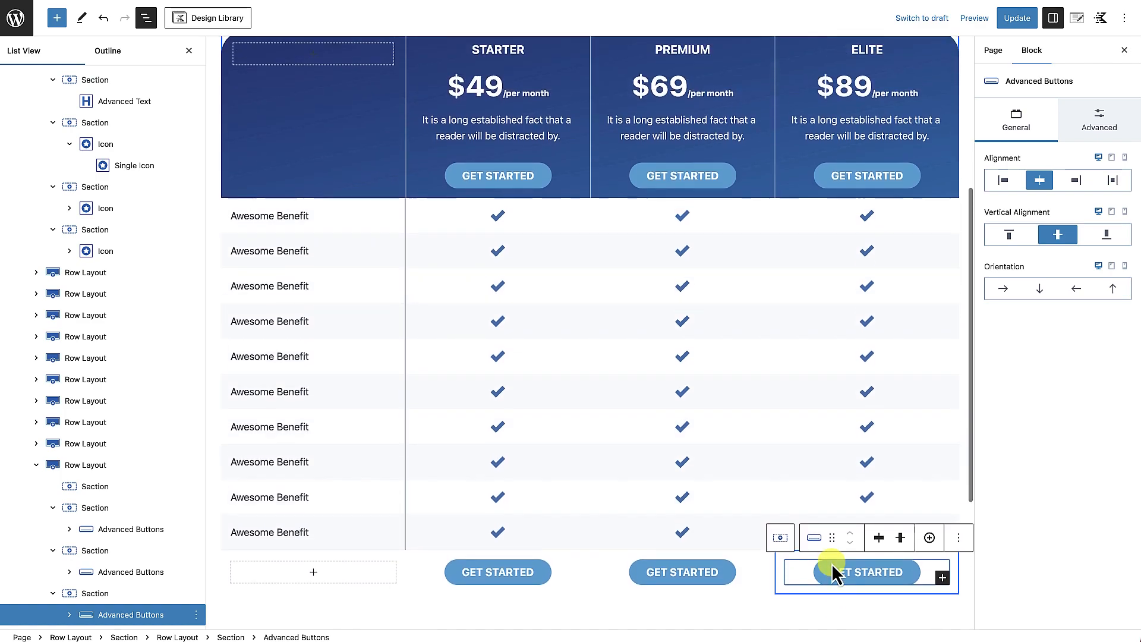
pyautogui.scroll(-4, 868, 425)
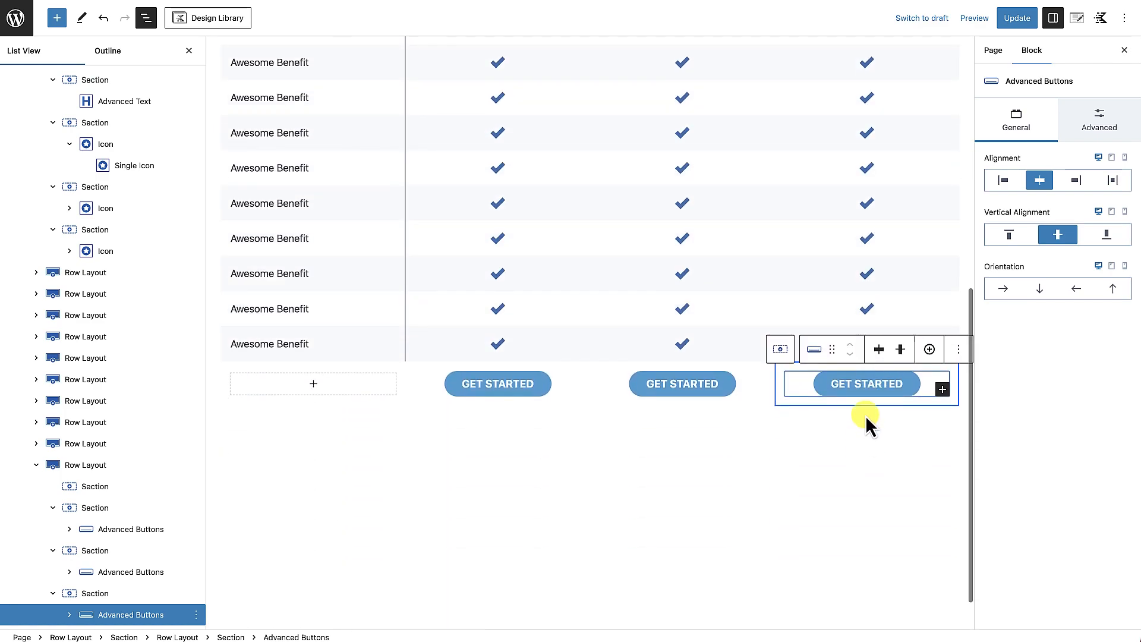
pyautogui.scroll(1, 834, 469)
pyautogui.scroll(2, 844, 428)
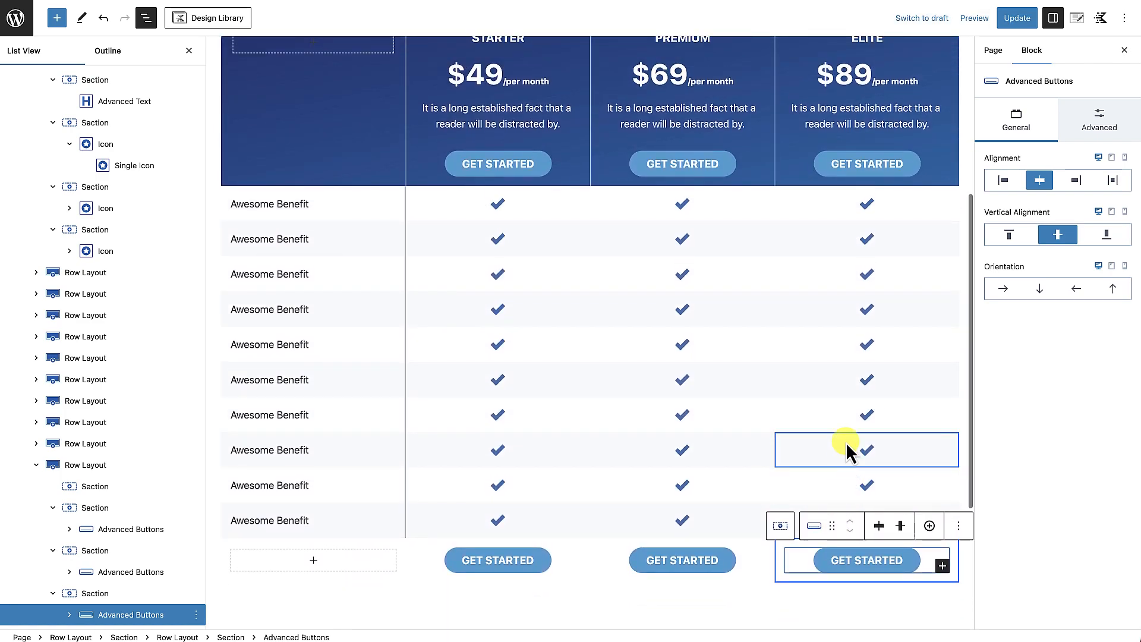
pyautogui.scroll(2, 850, 392)
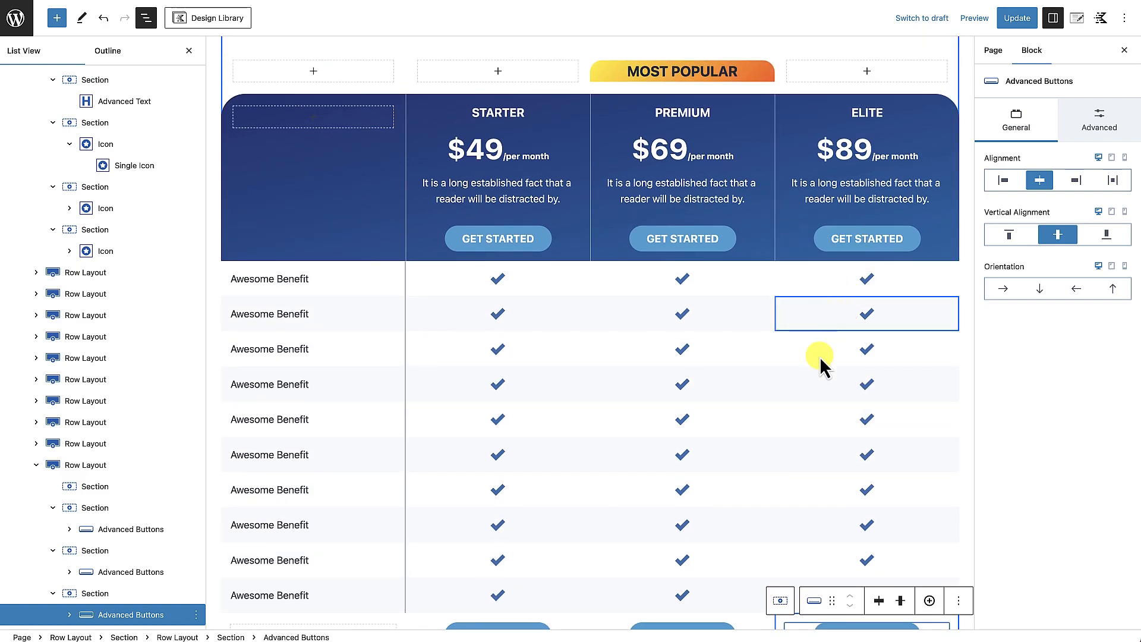
pyautogui.scroll(-1, 801, 410)
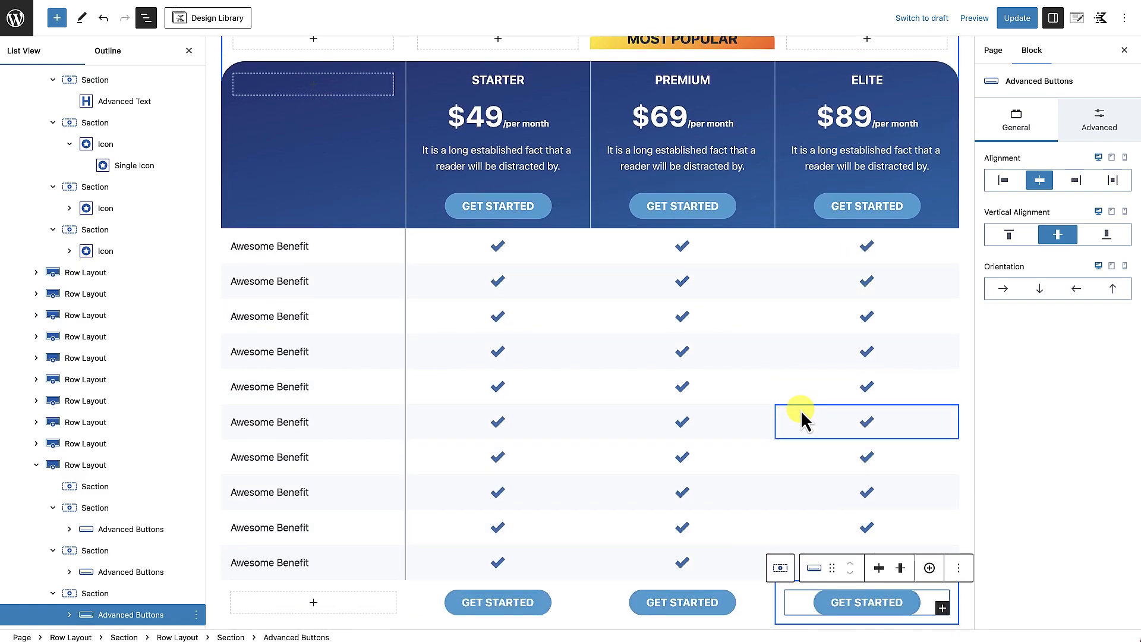
pyautogui.scroll(-1, 532, 473)
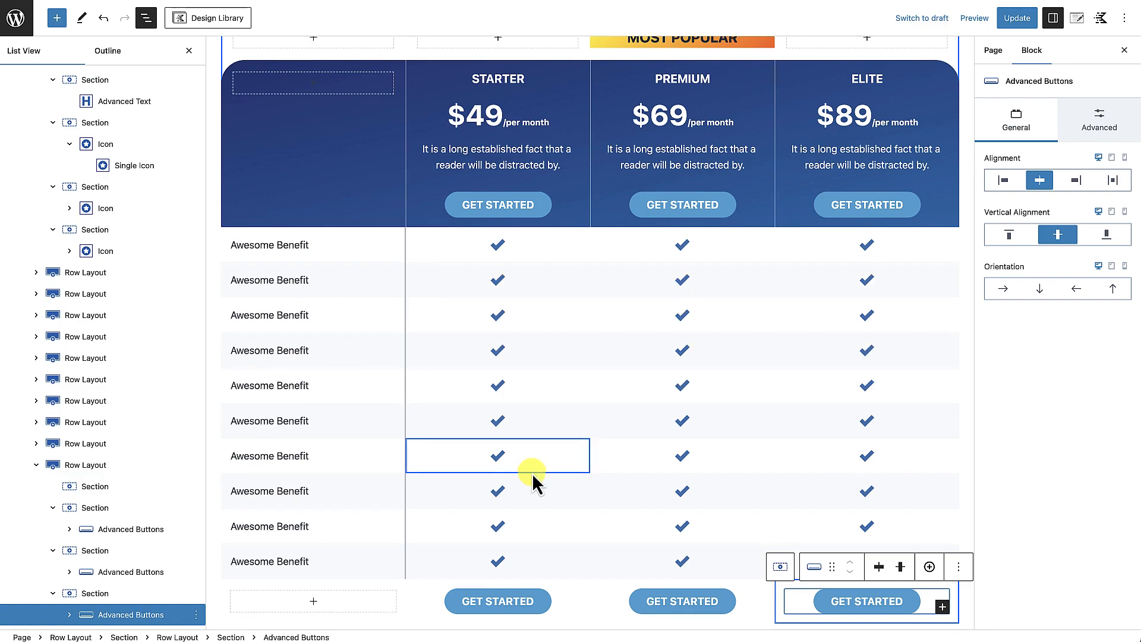
pyautogui.scroll(-1, 532, 473)
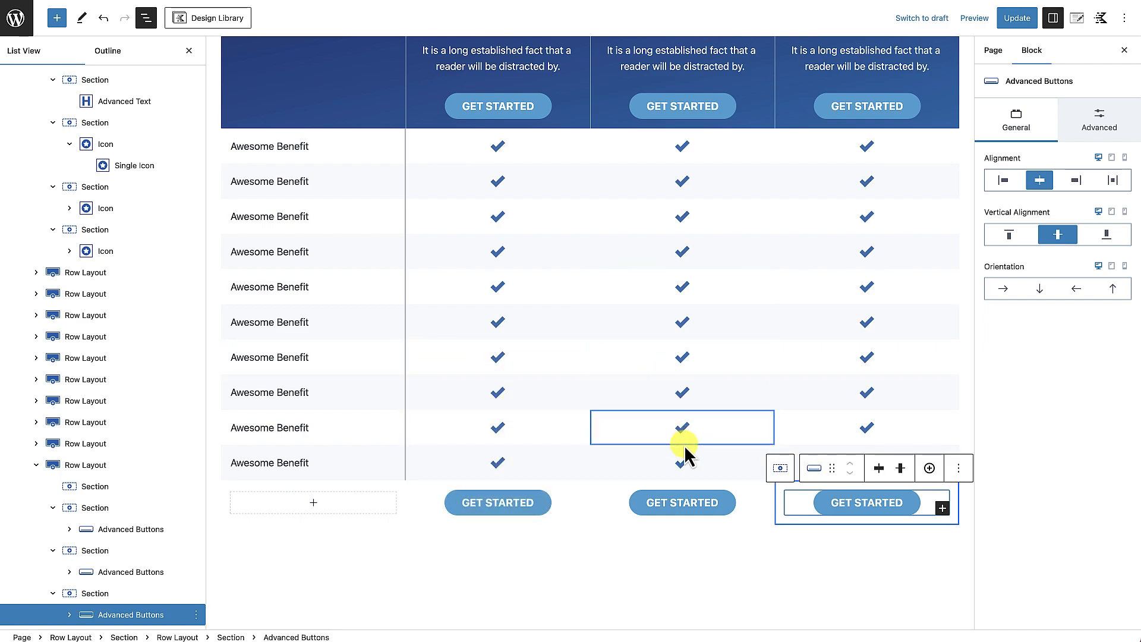
pyautogui.scroll(-2, 690, 452)
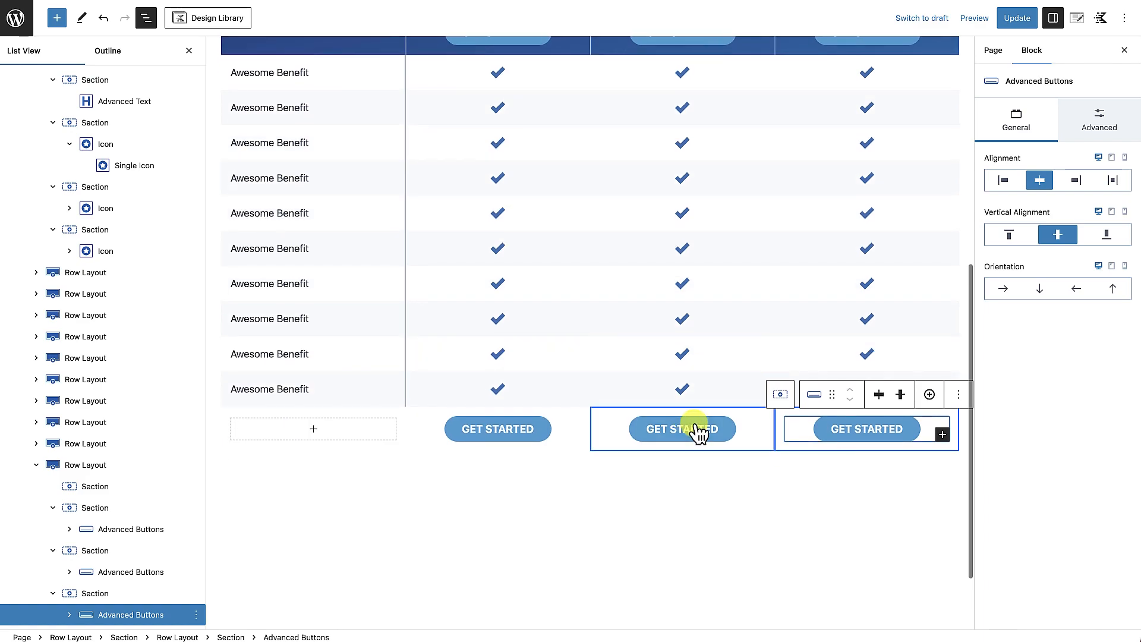
pyautogui.click(815, 552)
pyautogui.scroll(4, 872, 284)
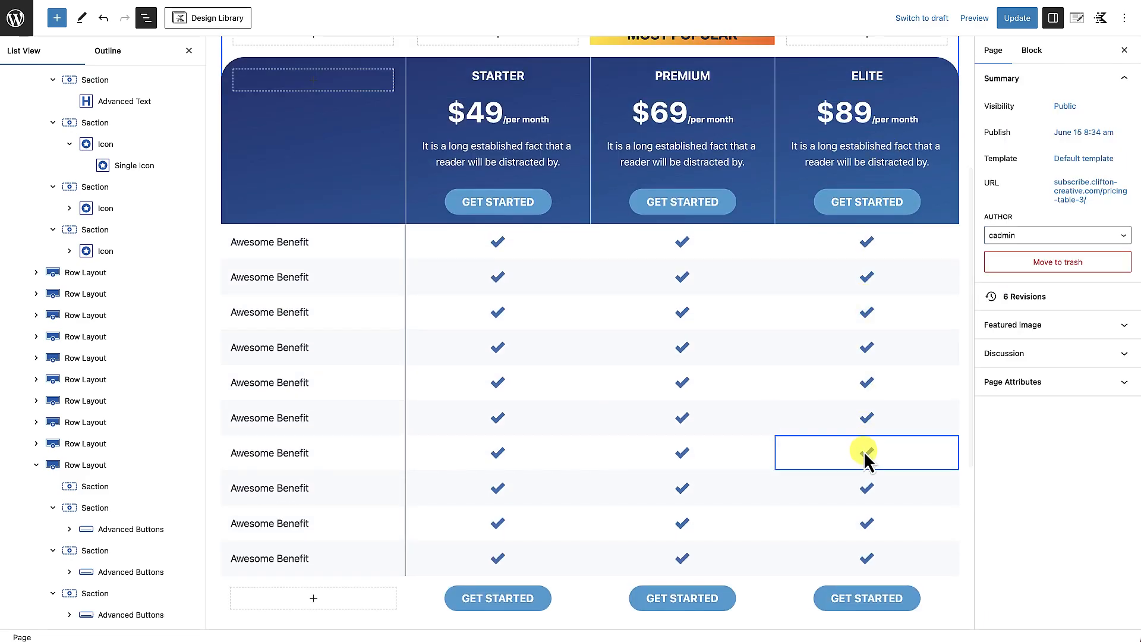
pyautogui.scroll(-2, 864, 451)
pyautogui.scroll(-2, 865, 455)
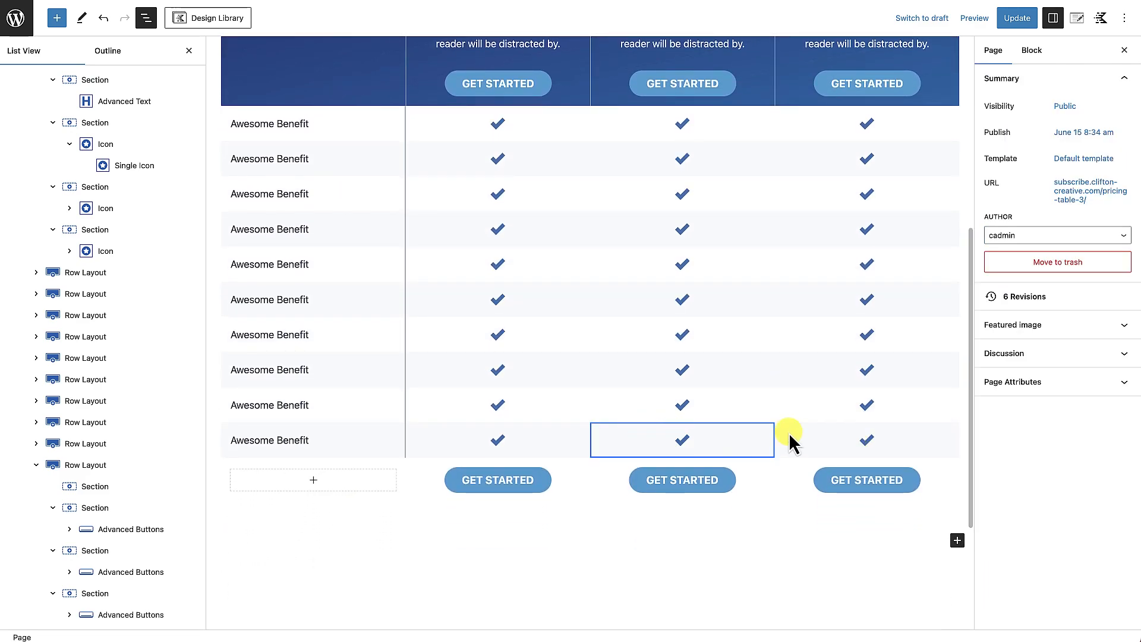
# Replace the check mark in the STARTER column's seventh benefit row with an X icon colored red (F10000).
pyautogui.click(498, 334)
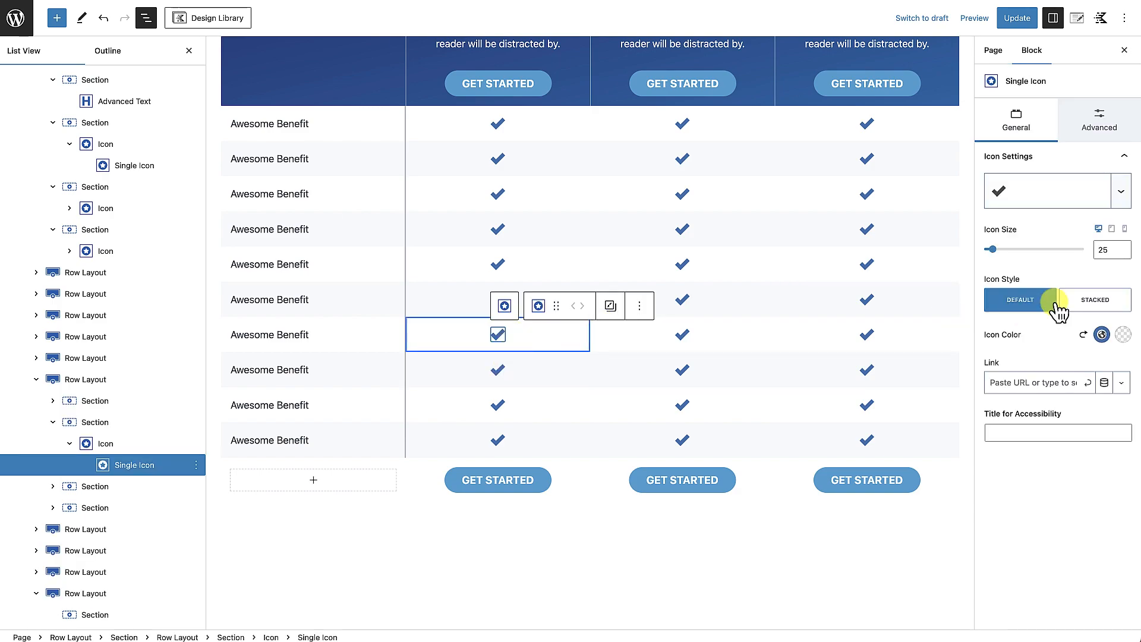
pyautogui.click(1119, 191)
pyautogui.scroll(-10, 1005, 363)
pyautogui.scroll(-10, 1004, 364)
pyautogui.scroll(-3, 1005, 364)
pyautogui.click(1071, 326)
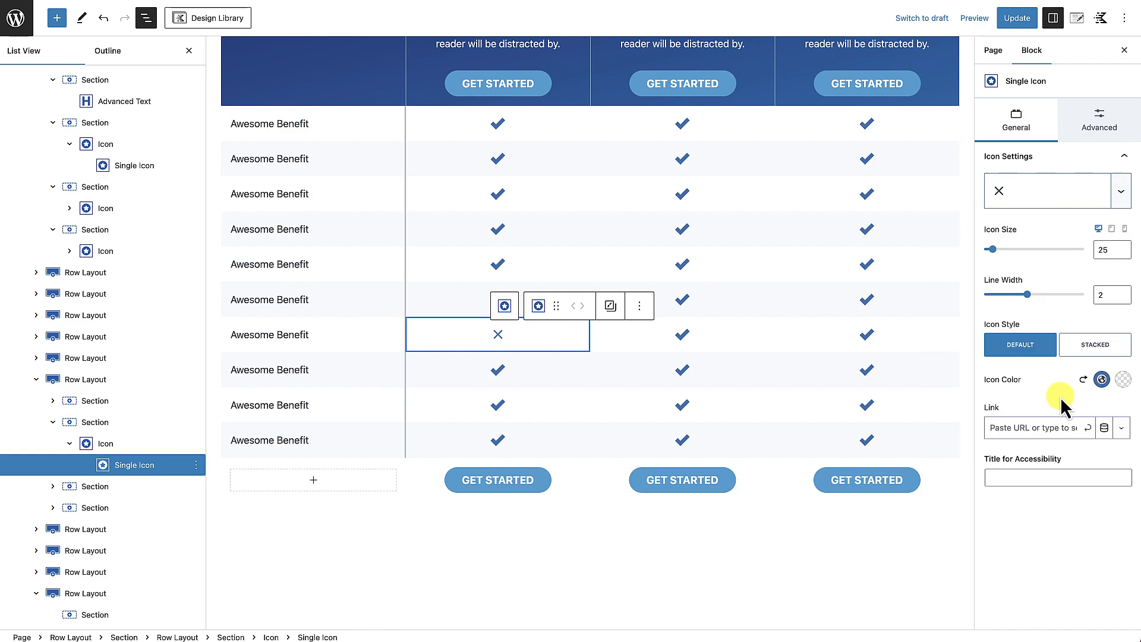
pyautogui.click(1102, 381)
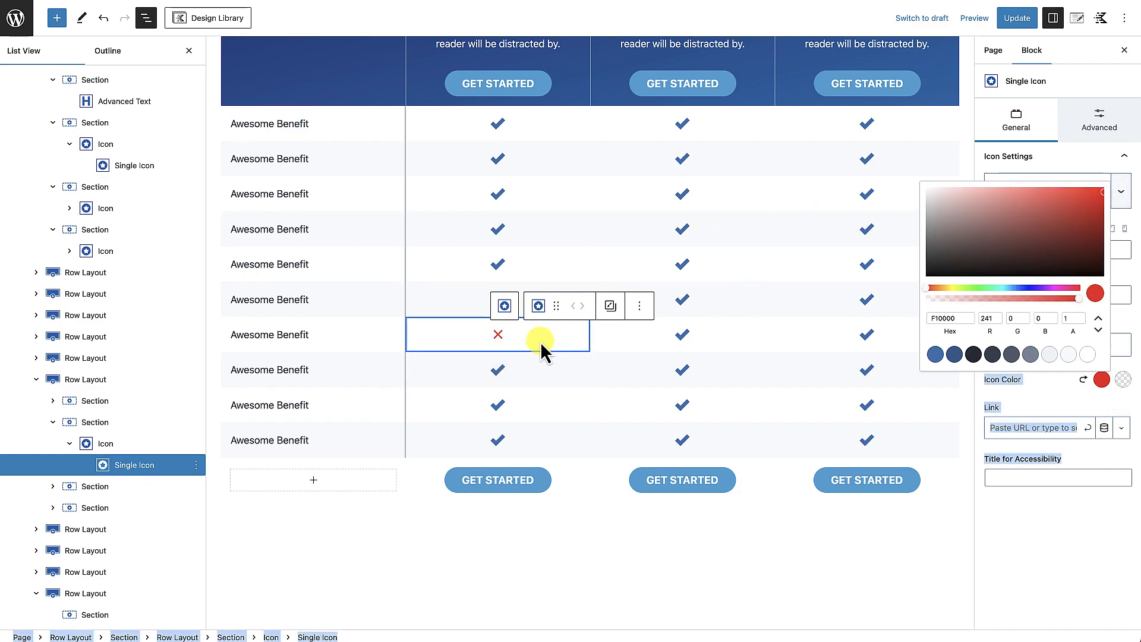
# Copy the STARTER column's red X icon block and use it to replace the check mark in the eighth benefit row.
pyautogui.click(539, 341)
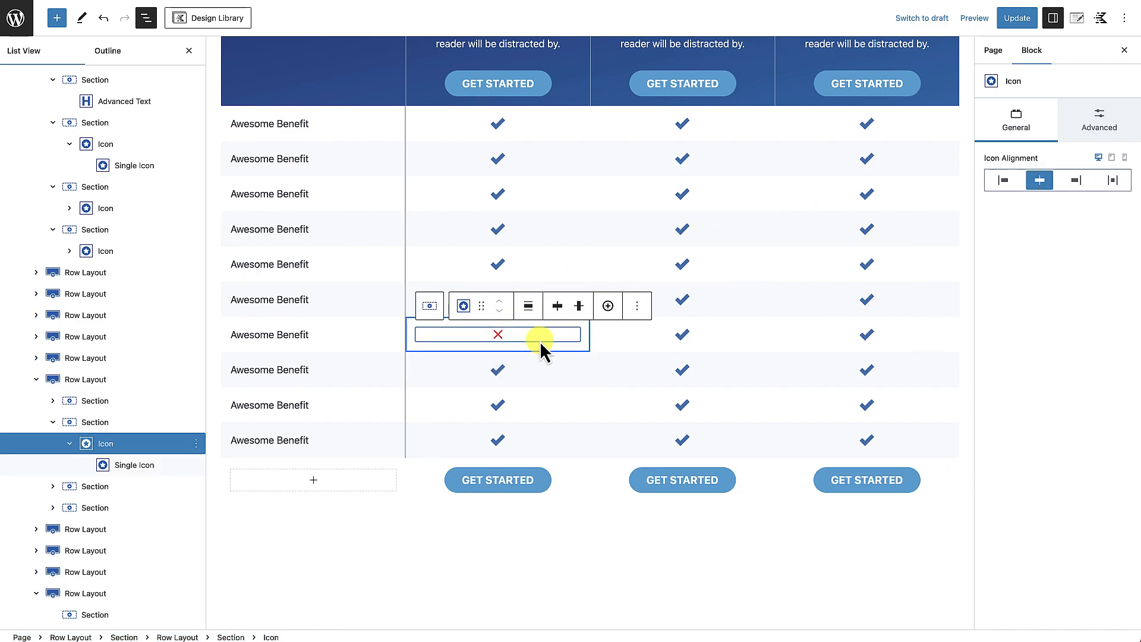
pyautogui.click(637, 306)
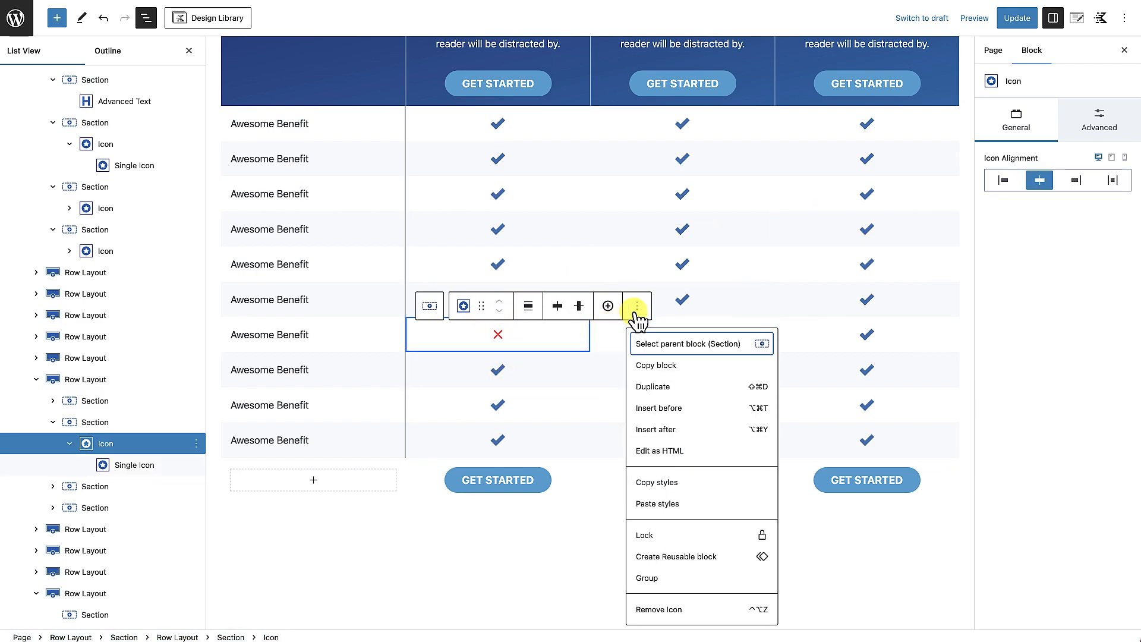
pyautogui.click(661, 368)
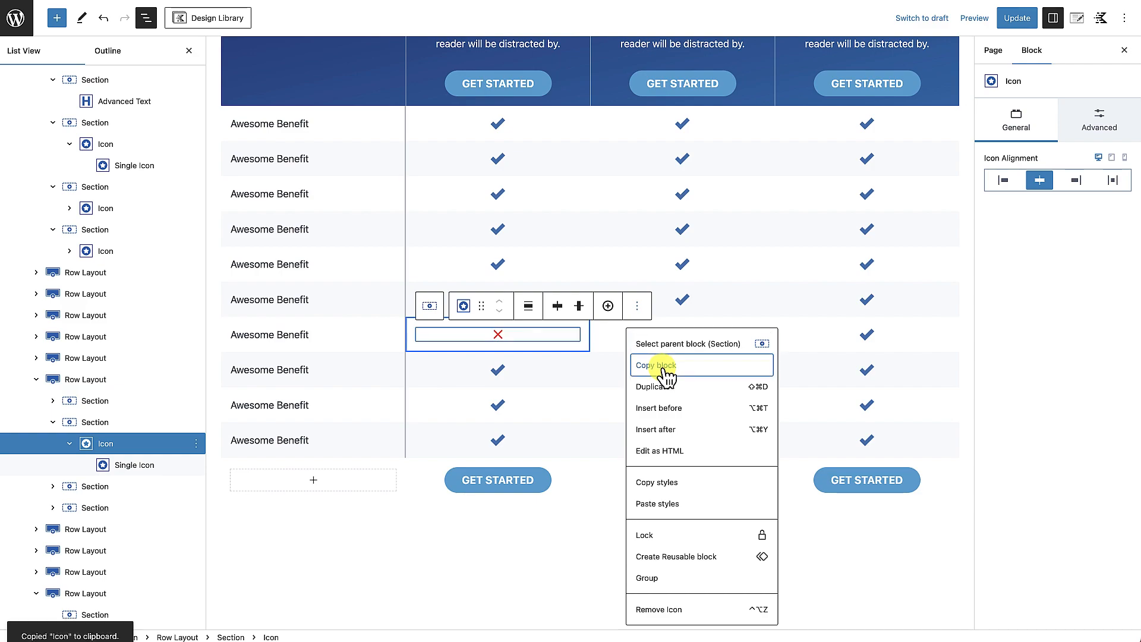
pyautogui.click(503, 372)
pyautogui.click(525, 372)
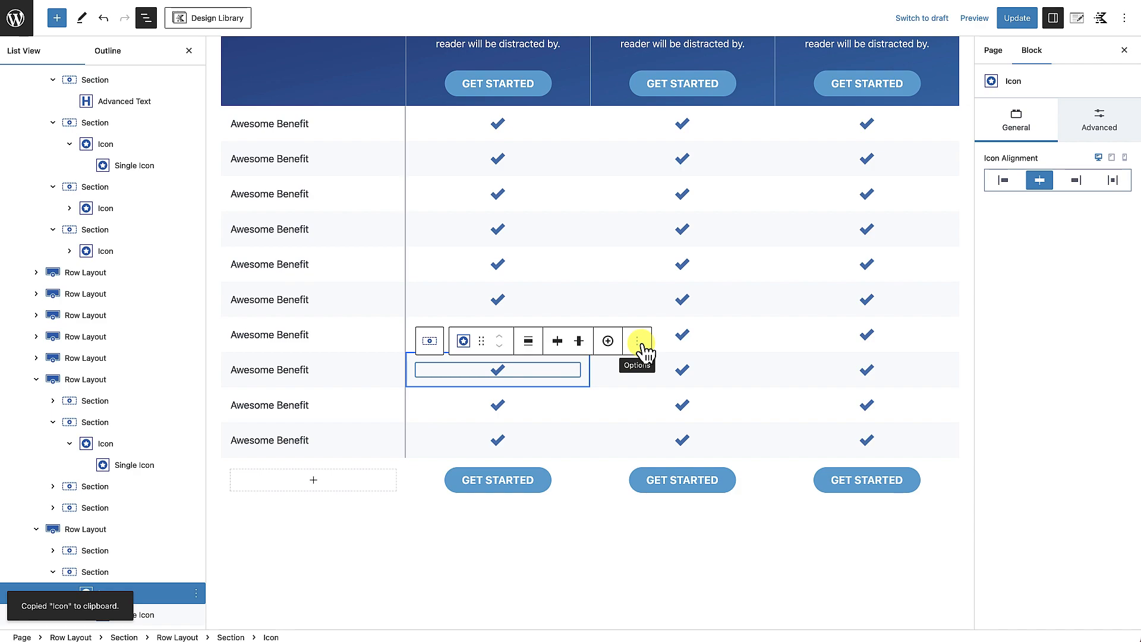
# Replace the check marks in the STARTER column's ninth and tenth benefit rows and the PREMIUM column's last two rows with the copied red X icon.
pyautogui.click(587, 404)
pyautogui.hotkey('ctrl', 'v')
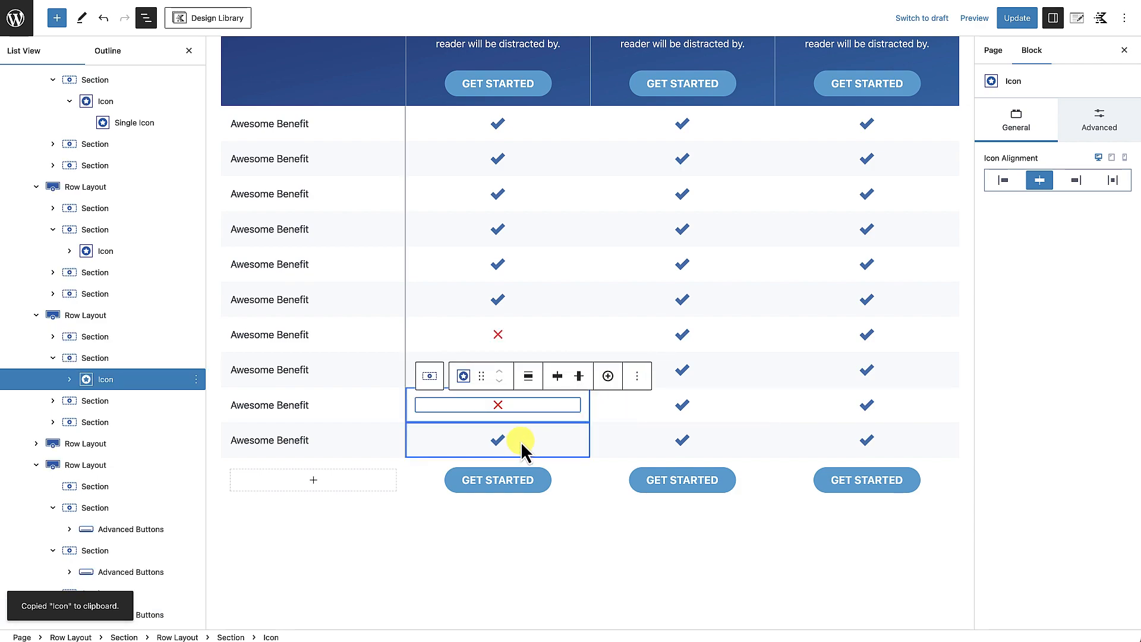
pyautogui.click(520, 441)
pyautogui.hotkey('ctrl', 'v')
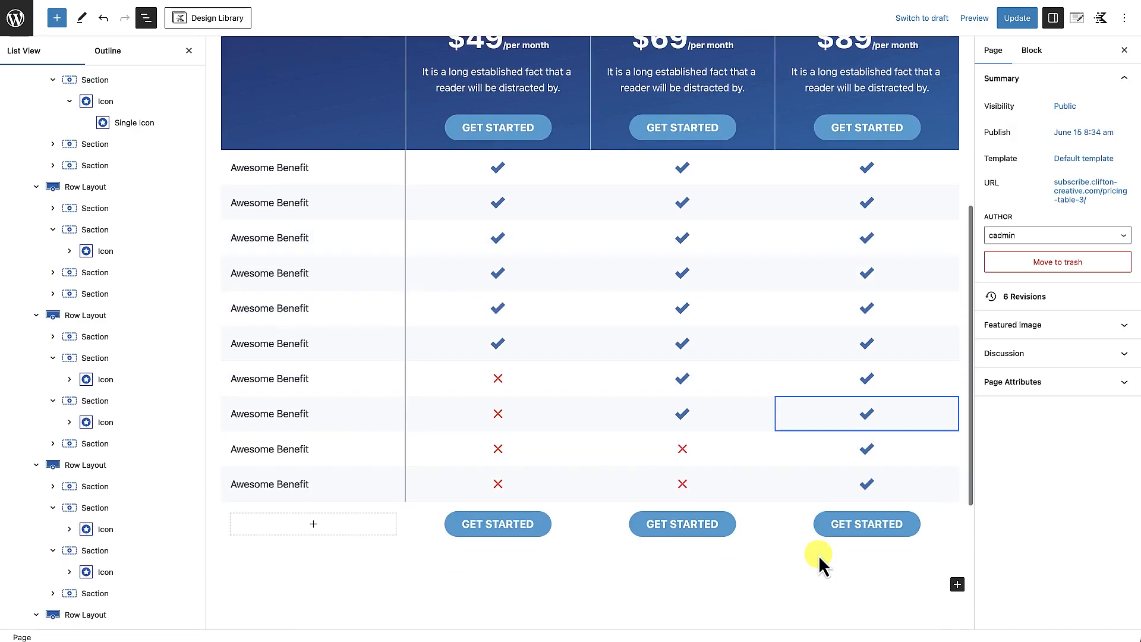
# Check the benefit rows down to the closing row of buttons and update the page.
pyautogui.scroll(-2, 819, 555)
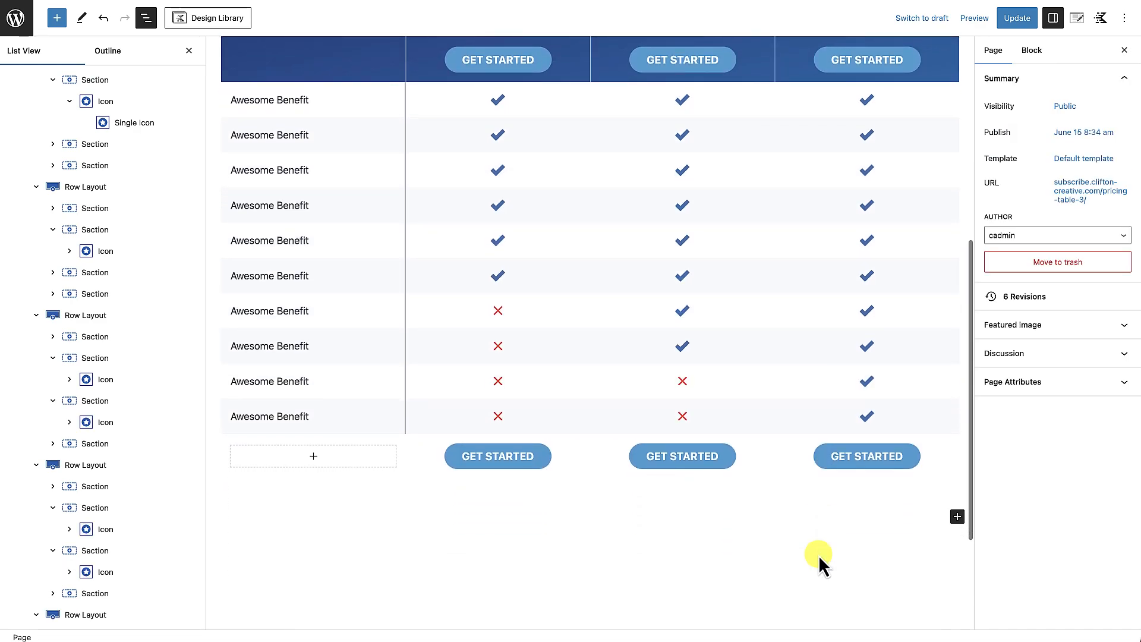
pyautogui.scroll(2, 818, 555)
pyautogui.scroll(-2, 819, 555)
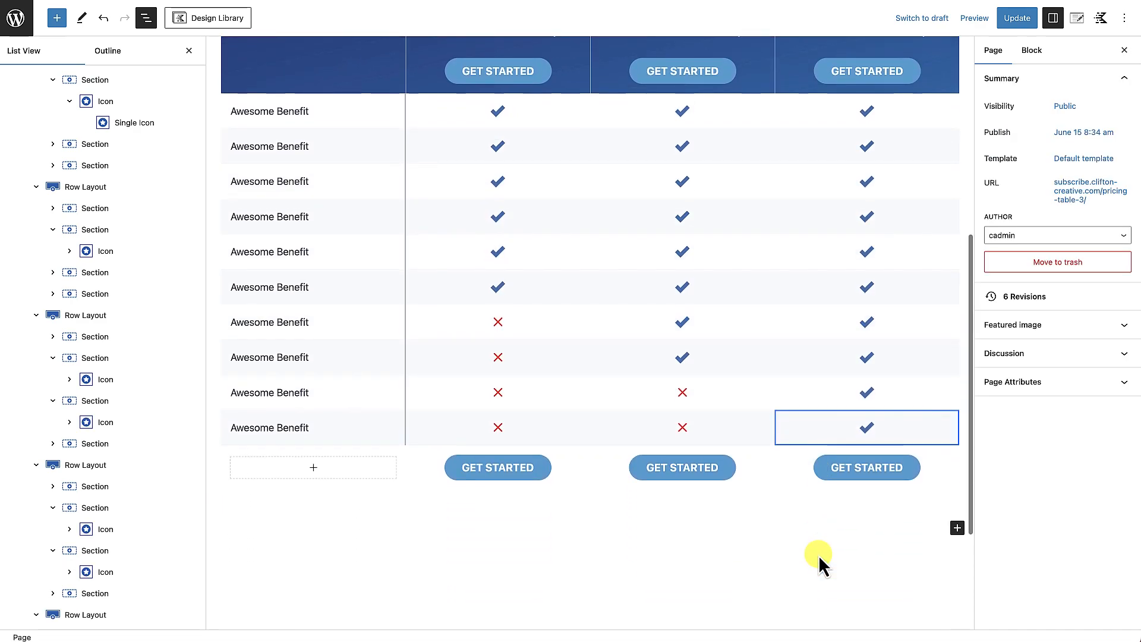
pyautogui.scroll(-1, 818, 555)
pyautogui.click(1018, 17)
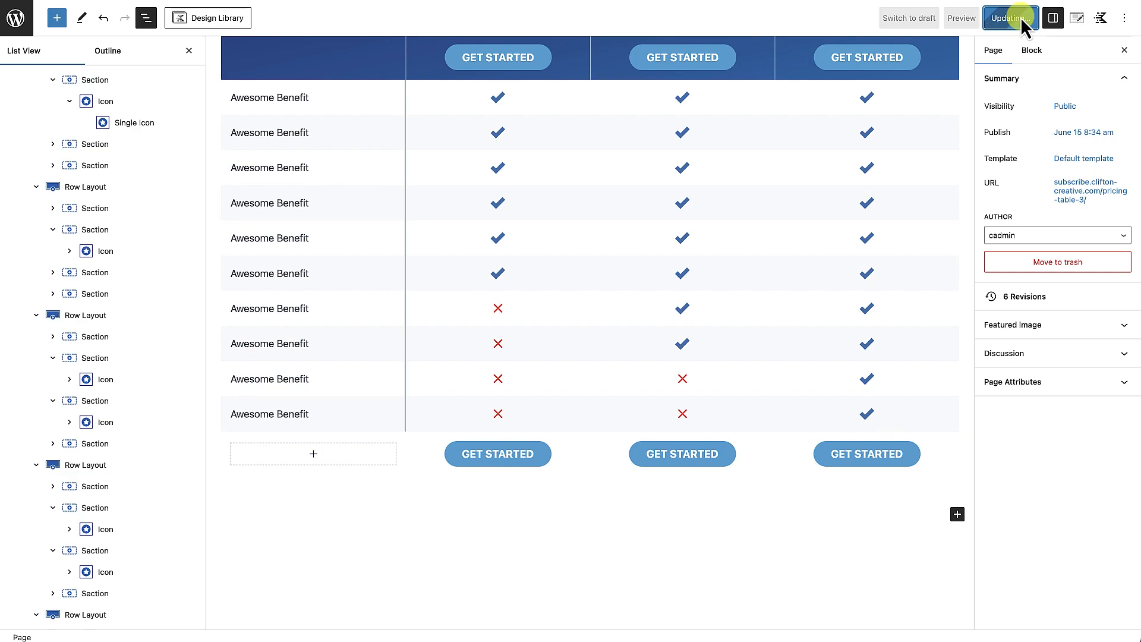
# Open the published page and review the pricing table from its header down to the closing buttons.
pyautogui.click(115, 607)
pyautogui.scroll(-2, 211, 532)
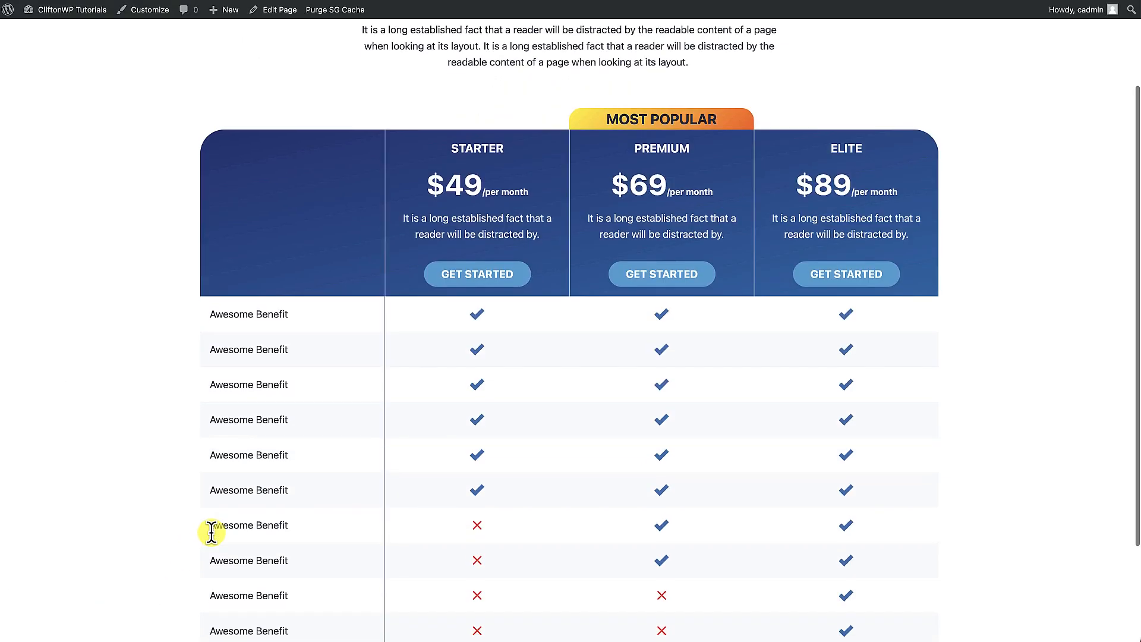
pyautogui.scroll(-2, 211, 533)
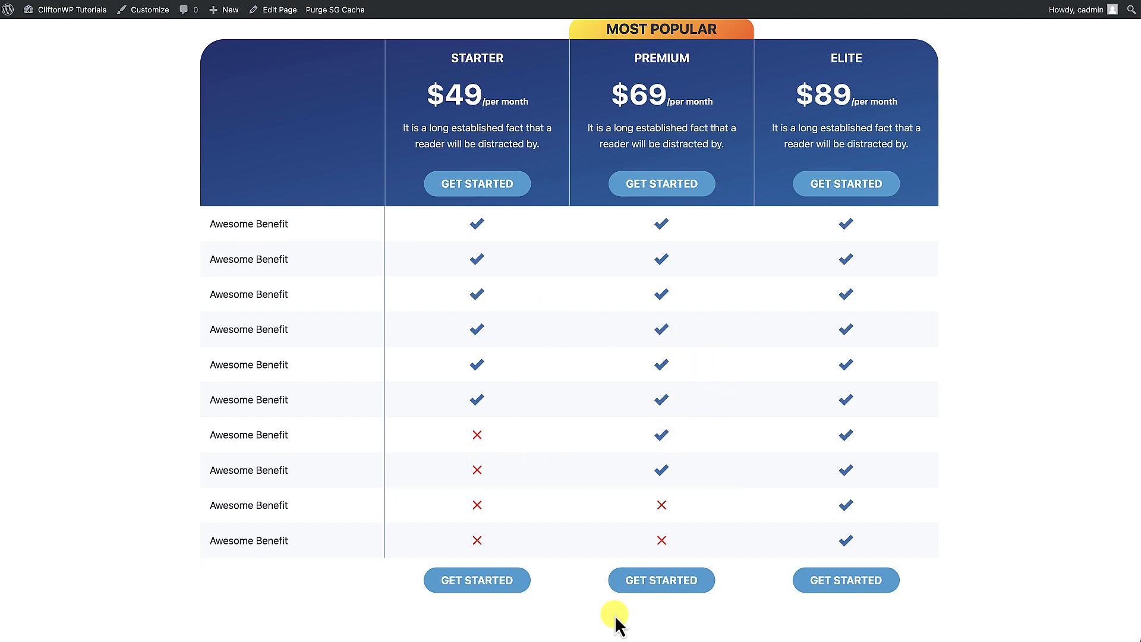
pyautogui.scroll(-1, 614, 615)
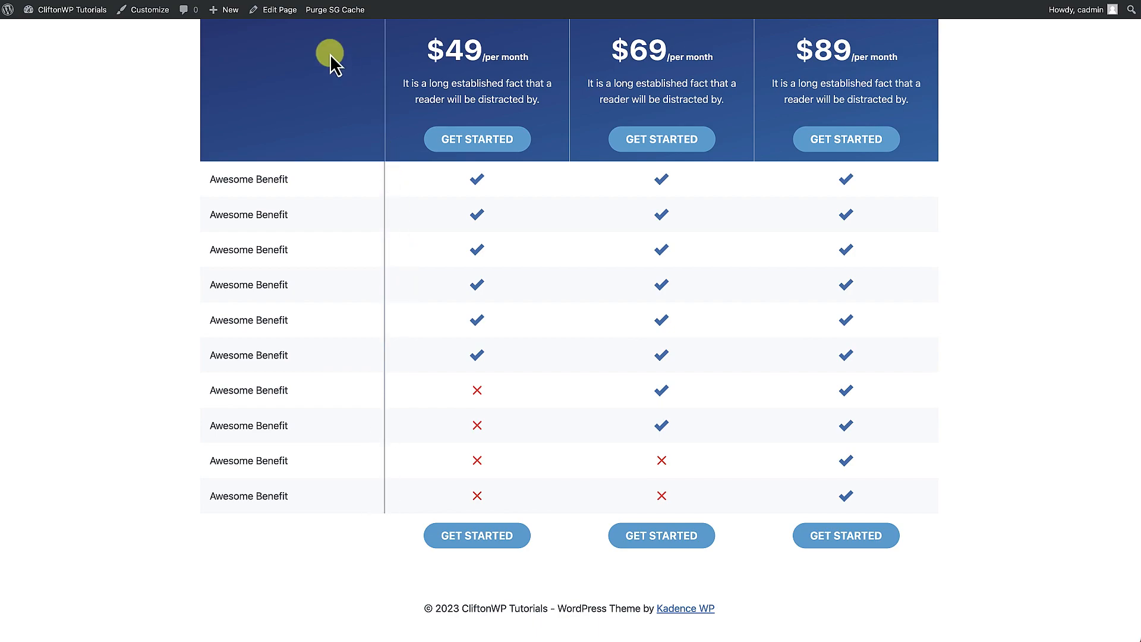
# Return to editing the page and set the right border color opacity of the first benefit row's label section to 0.5.
pyautogui.click(286, 23)
pyautogui.scroll(-2, 365, 269)
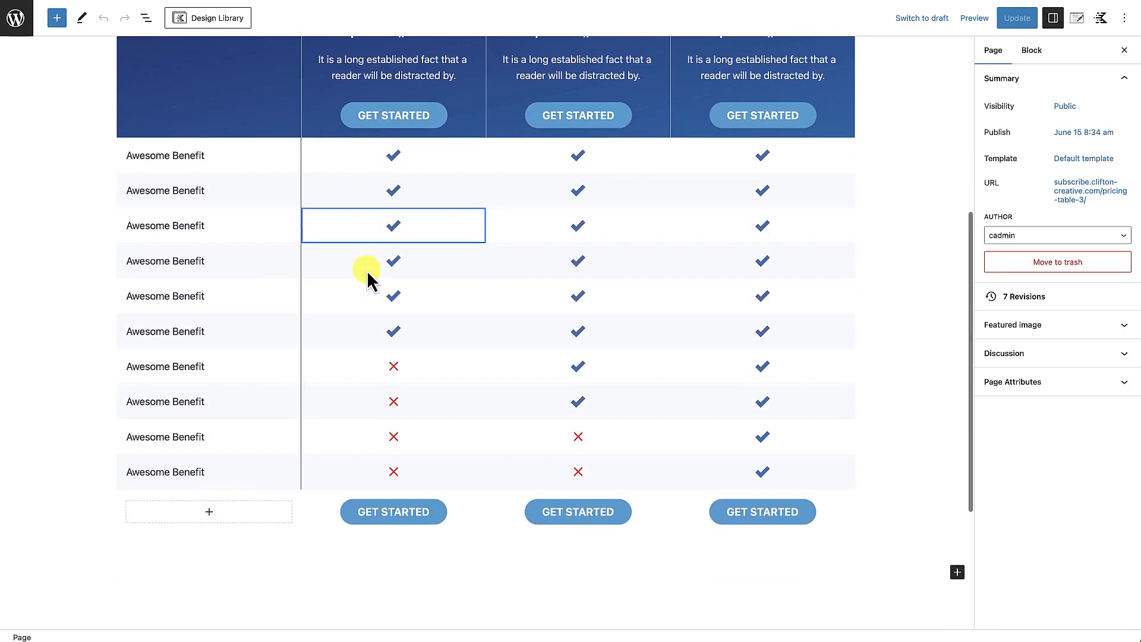
pyautogui.click(295, 167)
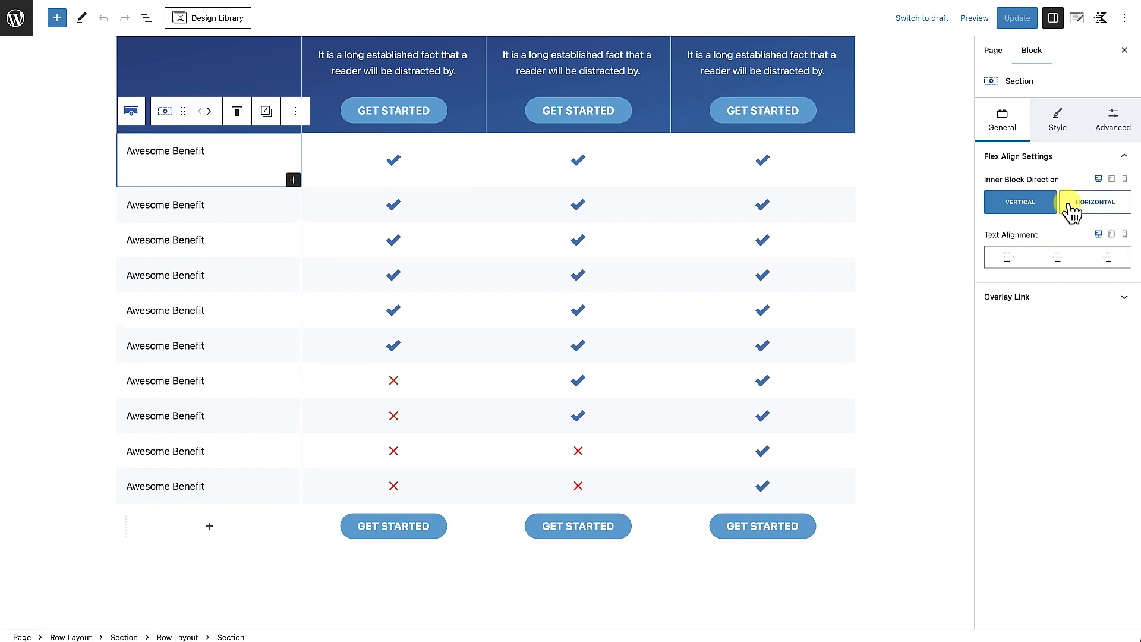
pyautogui.click(1060, 127)
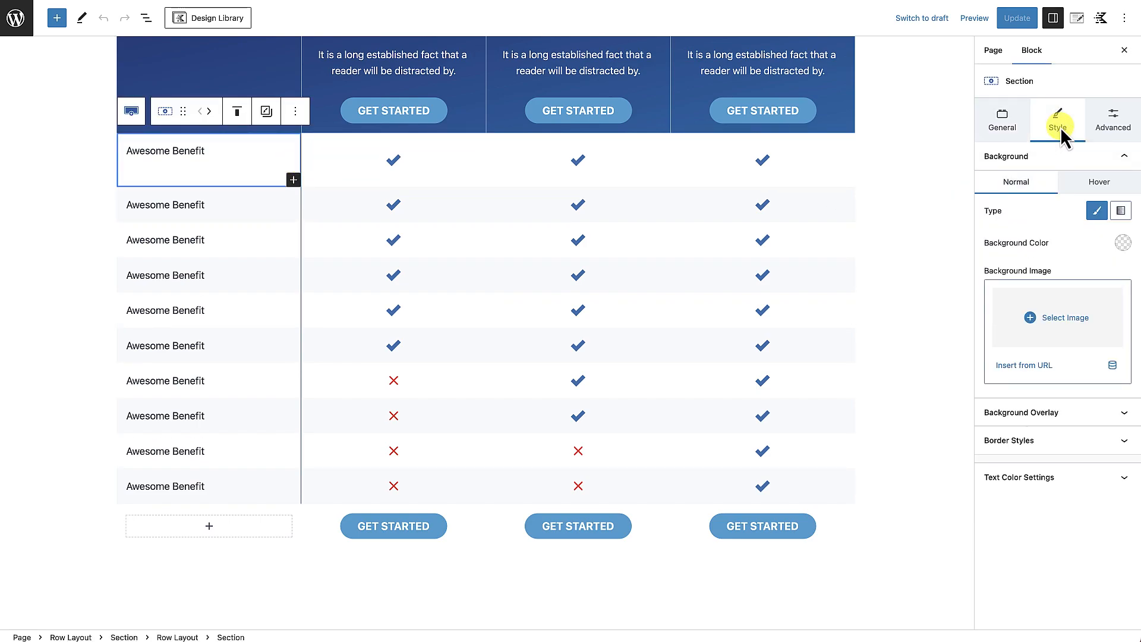
pyautogui.click(1039, 445)
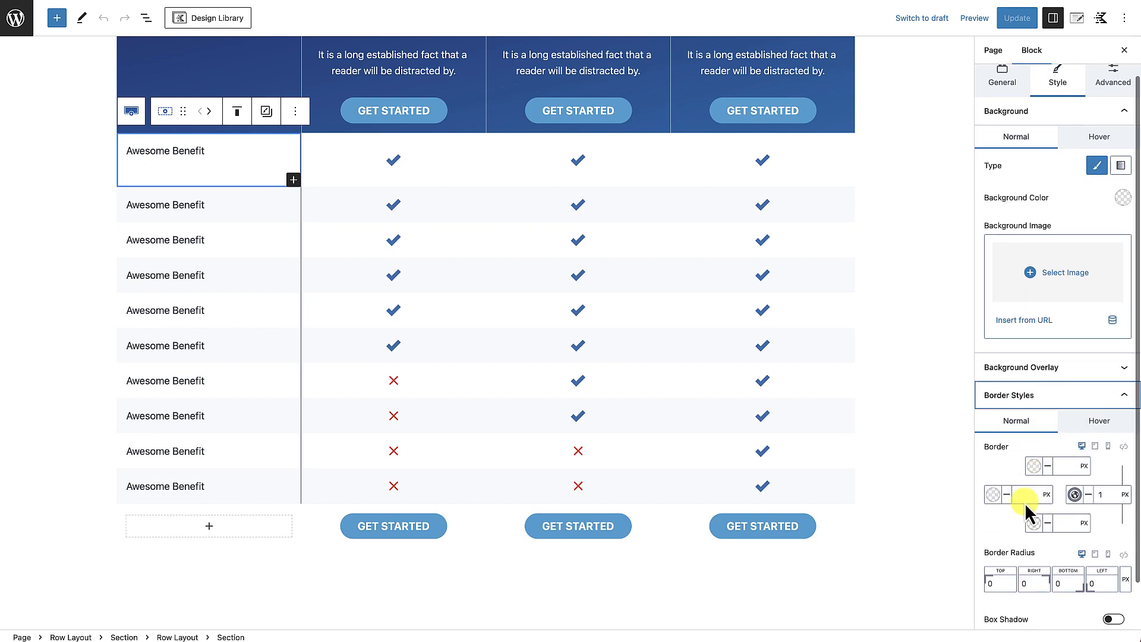
pyautogui.click(993, 495)
pyautogui.moveTo(1052, 385); pyautogui.dragTo(977, 470)
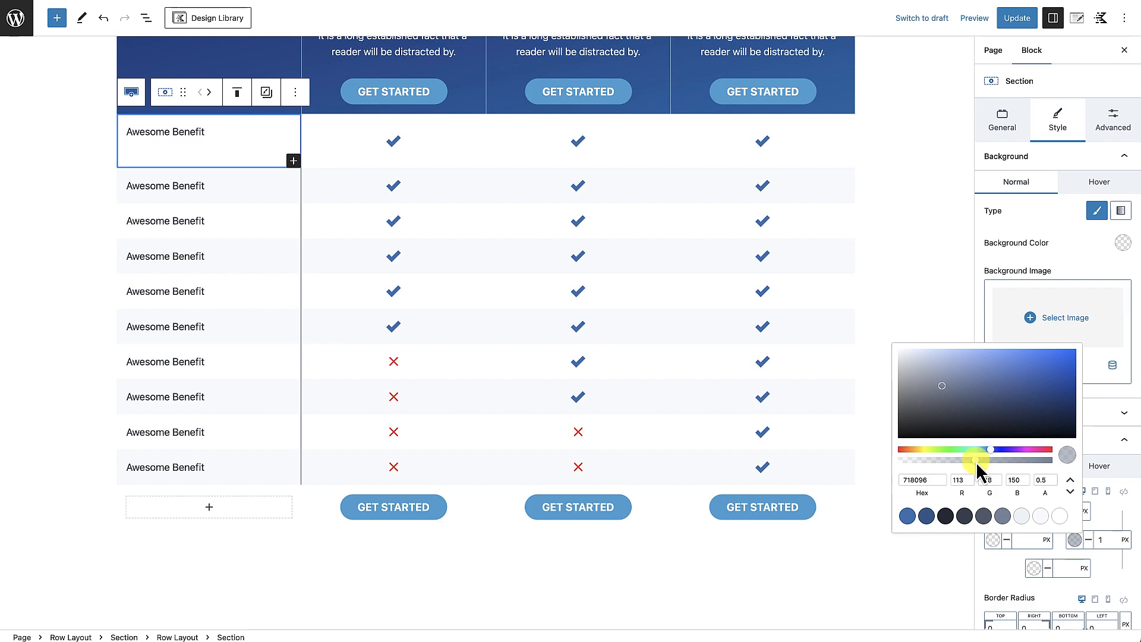
pyautogui.click(786, 608)
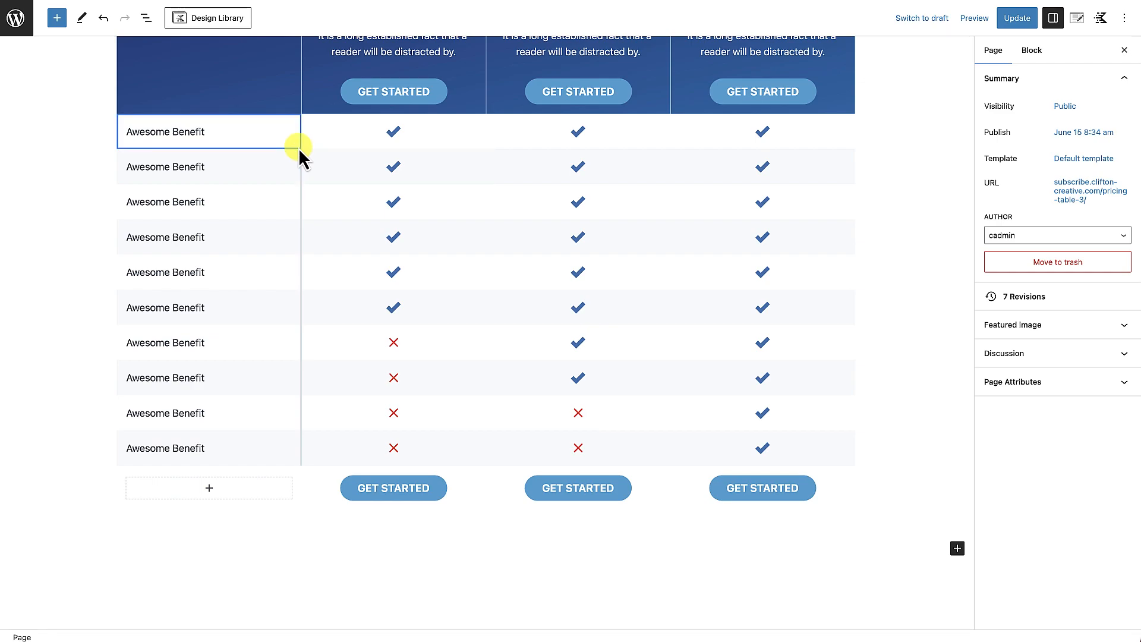
# Set the right border color opacity of the second benefit row's label section to 0.5.
pyautogui.click(297, 180)
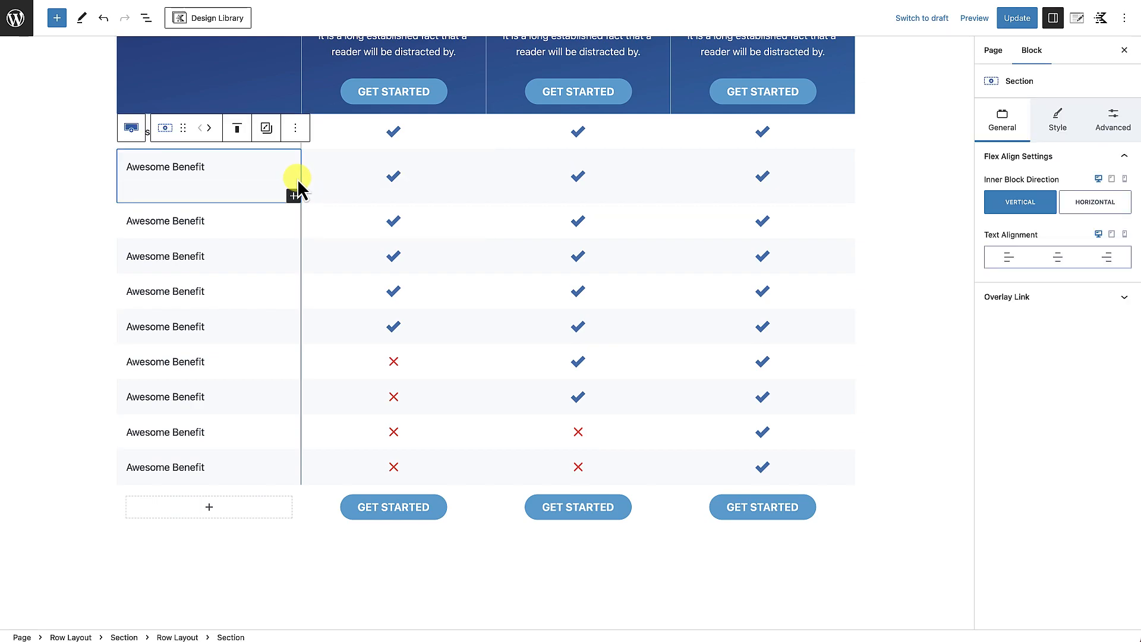
pyautogui.click(1057, 129)
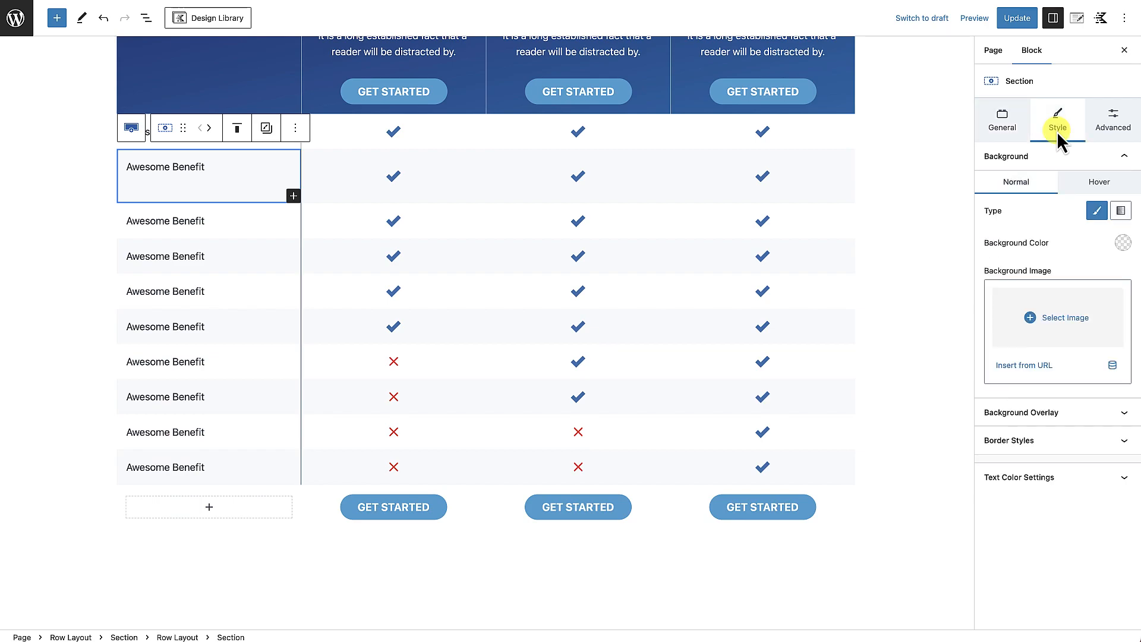
pyautogui.click(1056, 441)
pyautogui.scroll(-1, 1050, 492)
pyautogui.click(1045, 382)
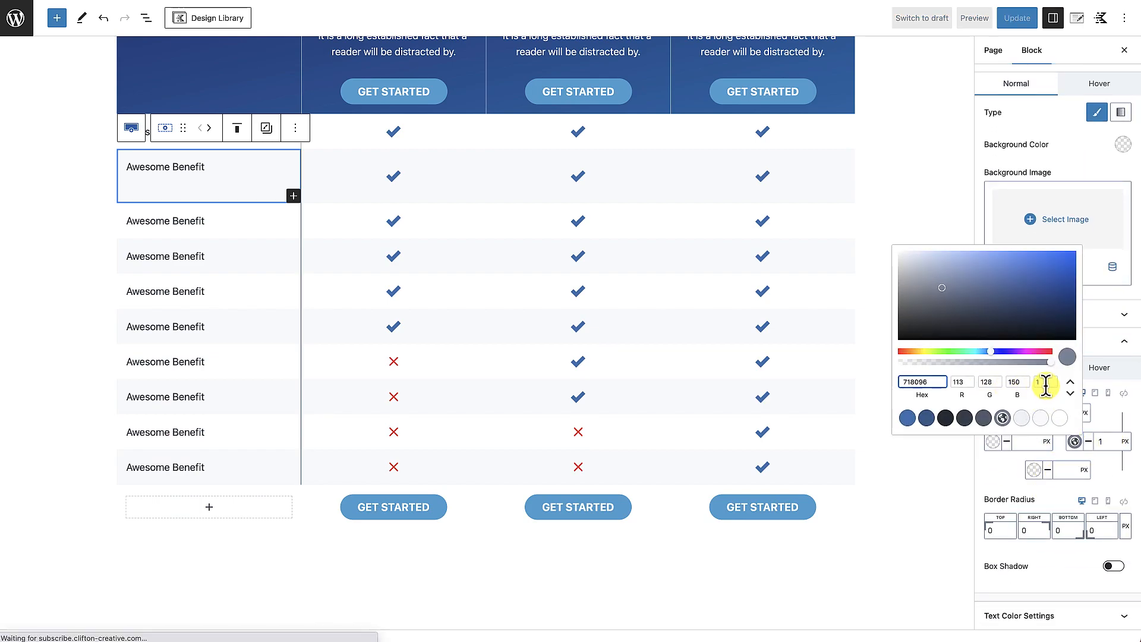
pyautogui.write('0.5')
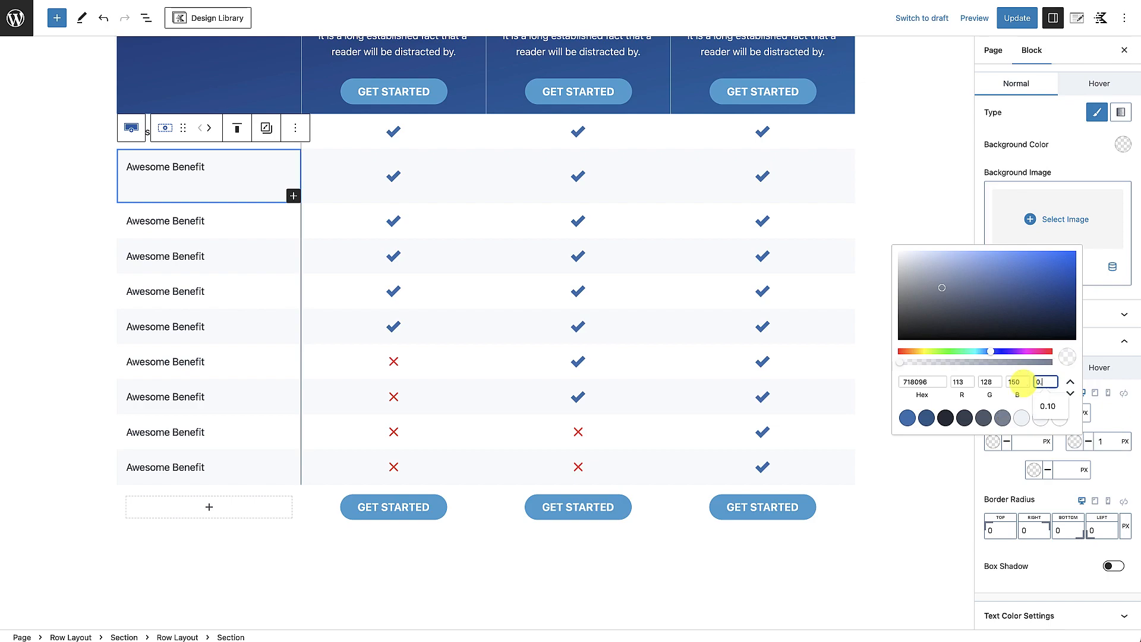
pyautogui.click(1010, 475)
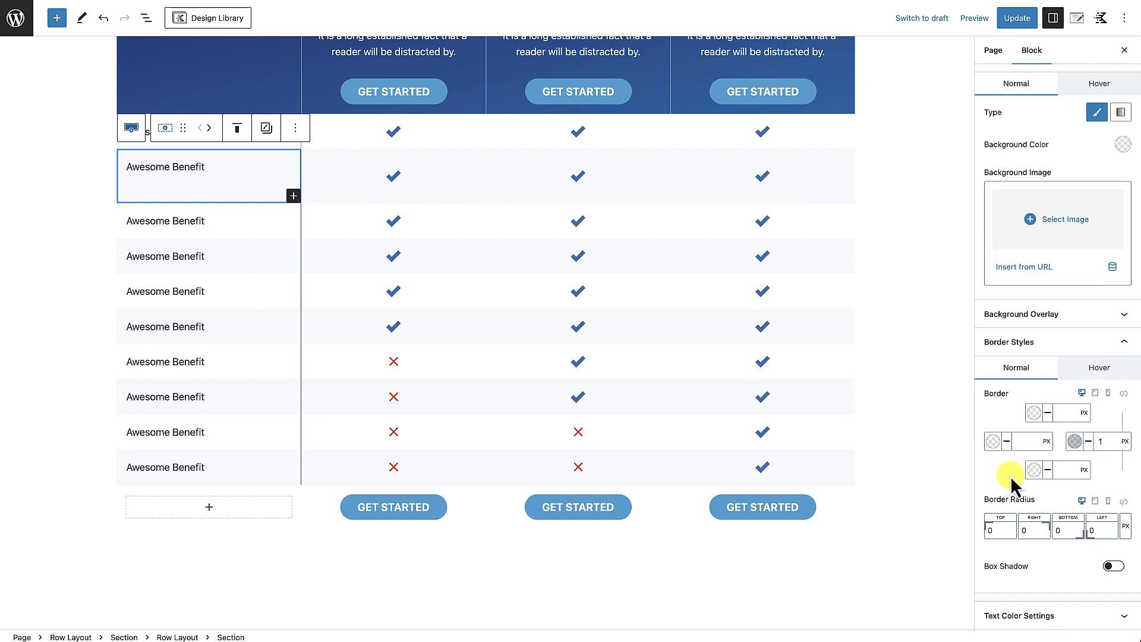
# Apply the same 0.5 right border opacity to the label sections of the remaining benefit rows and update the page.
pyautogui.click(294, 236)
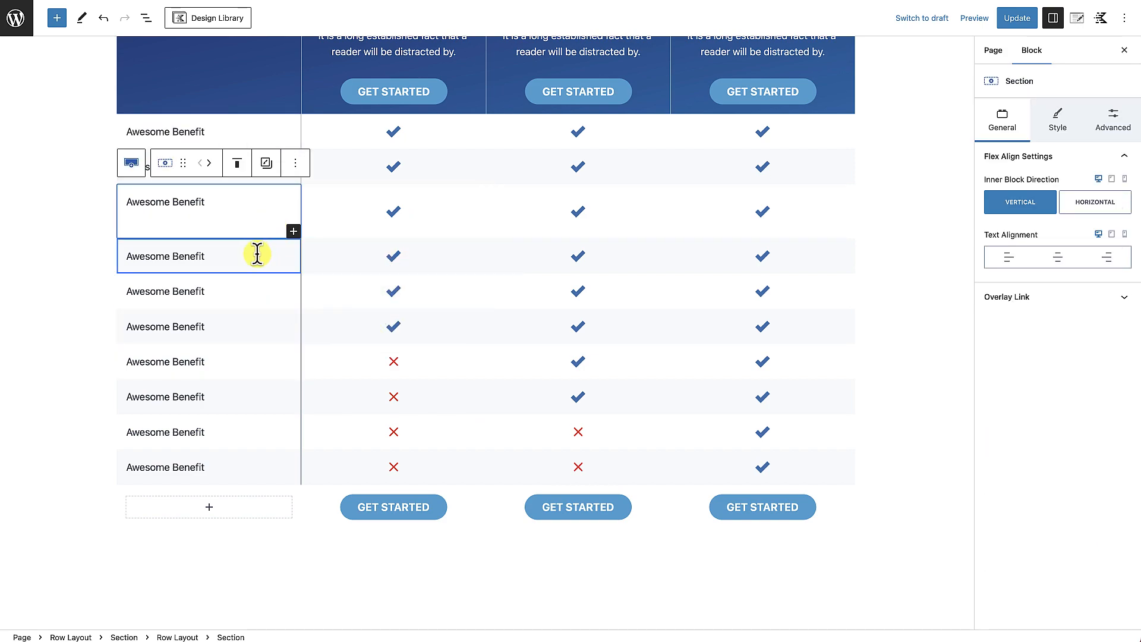
pyautogui.click(299, 565)
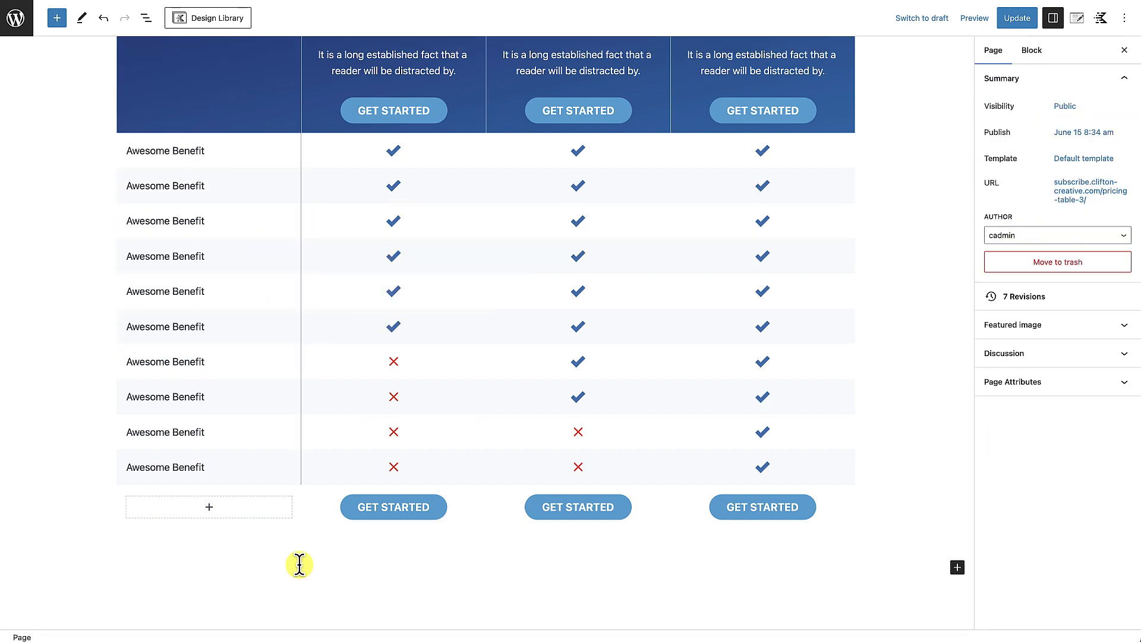
pyautogui.click(1017, 18)
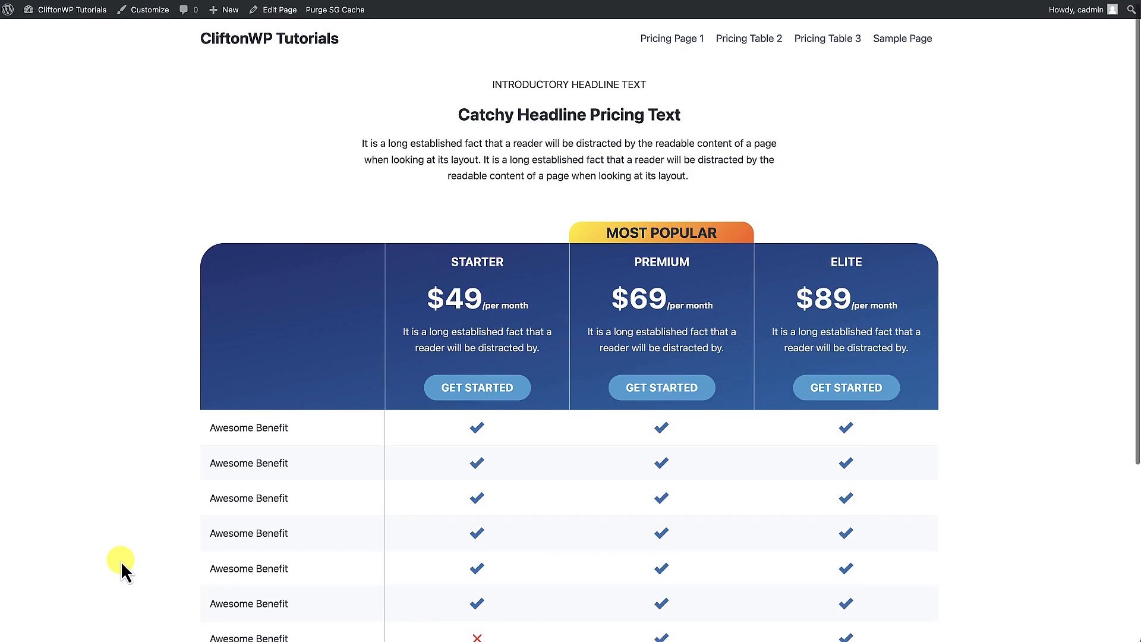
# Review the published table and inspect the page in the browser's iPhone 12 Pro device view.
pyautogui.scroll(-5, 120, 561)
pyautogui.scroll(2, 120, 561)
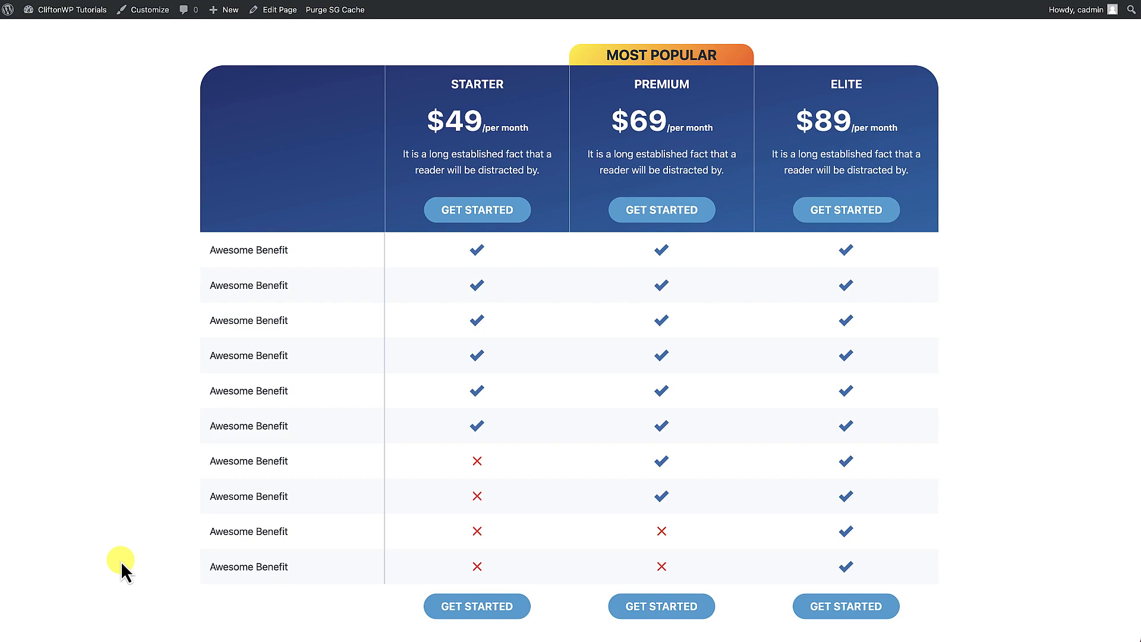
pyautogui.rightClick(105, 456)
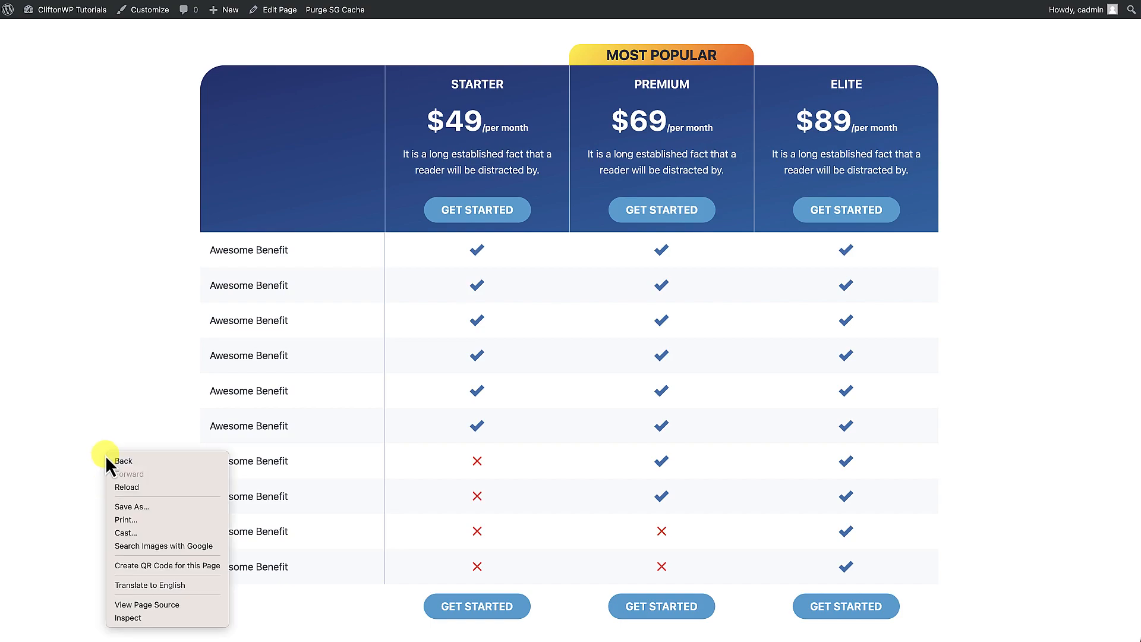
pyautogui.click(129, 618)
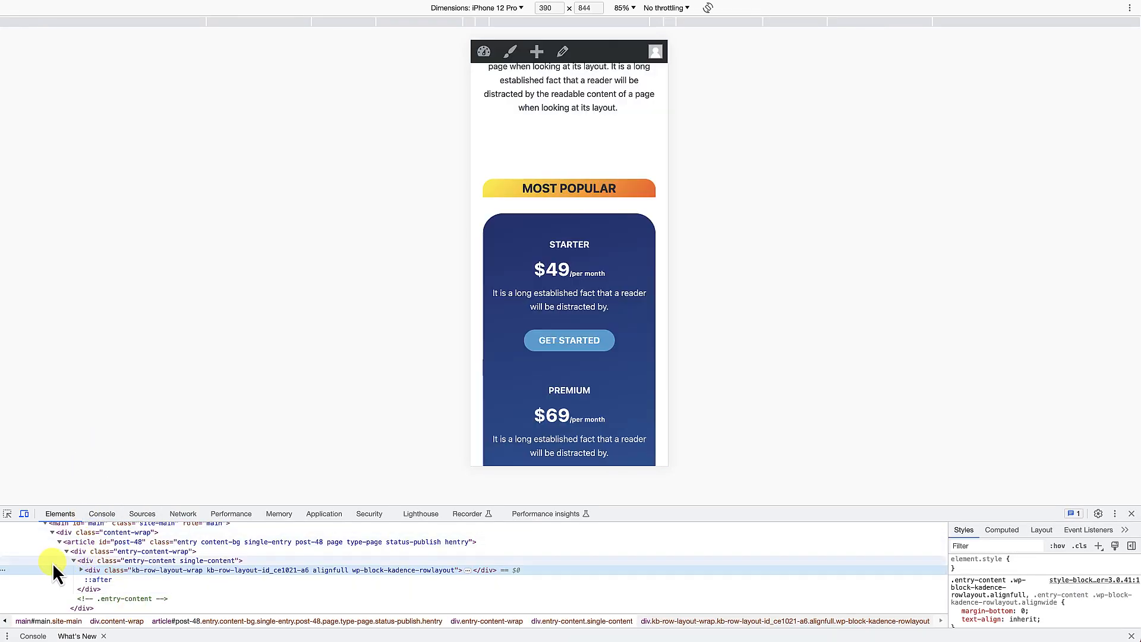
# Examine how the MOST POPULAR banner, plan headers, benefit labels and icons stack in the mobile layout.
pyautogui.scroll(3, 588, 390)
pyautogui.scroll(-5, 588, 390)
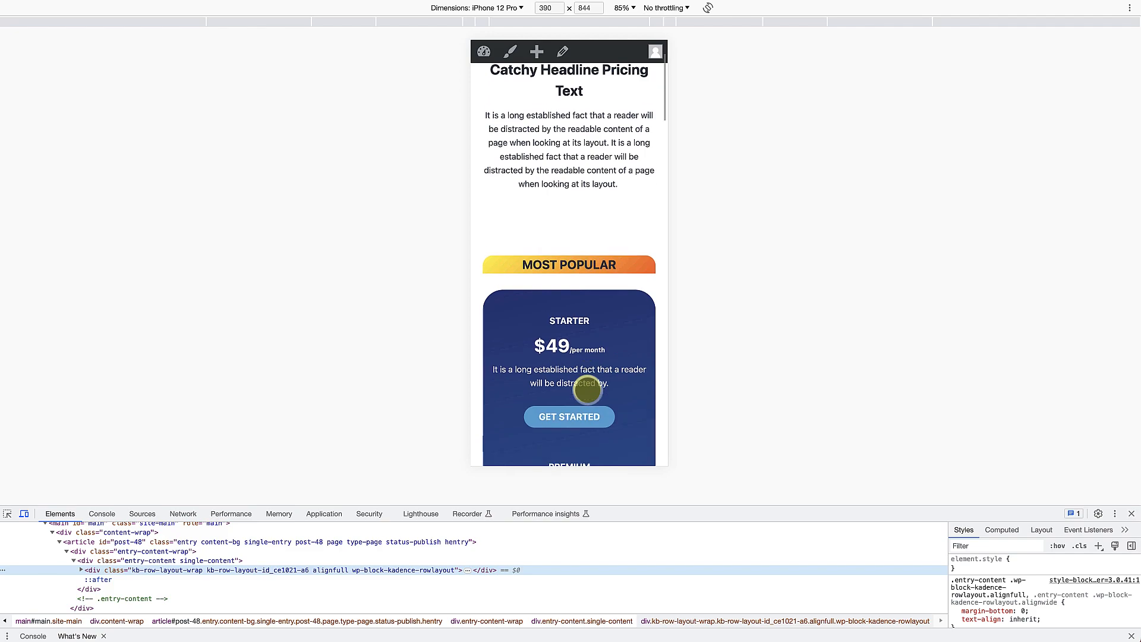
pyautogui.scroll(-5, 588, 390)
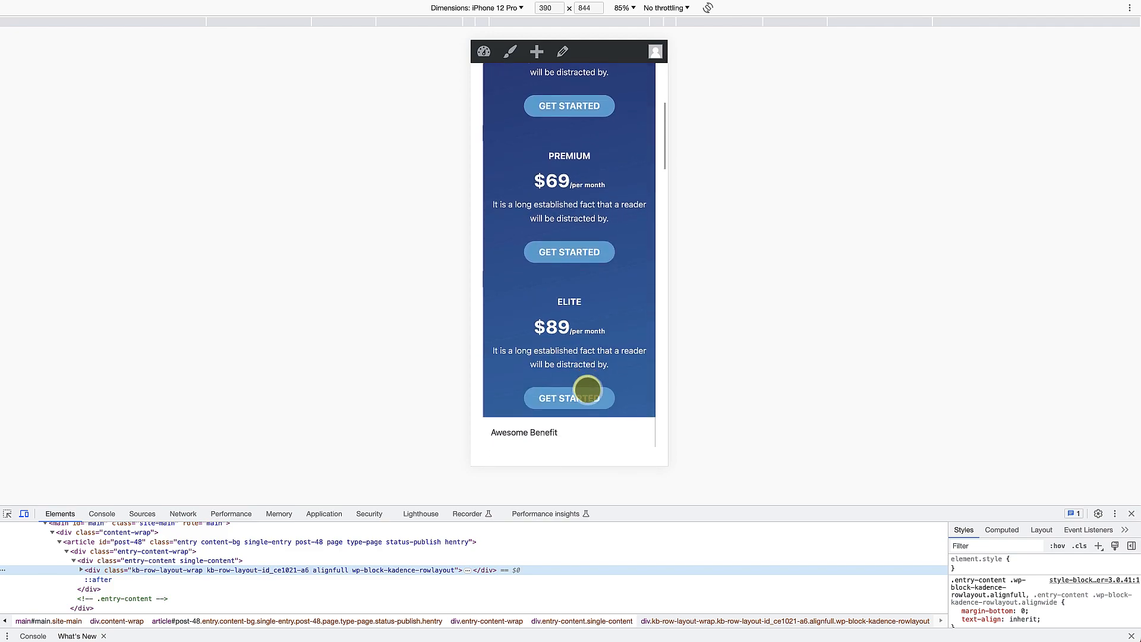
pyautogui.scroll(-10, 574, 290)
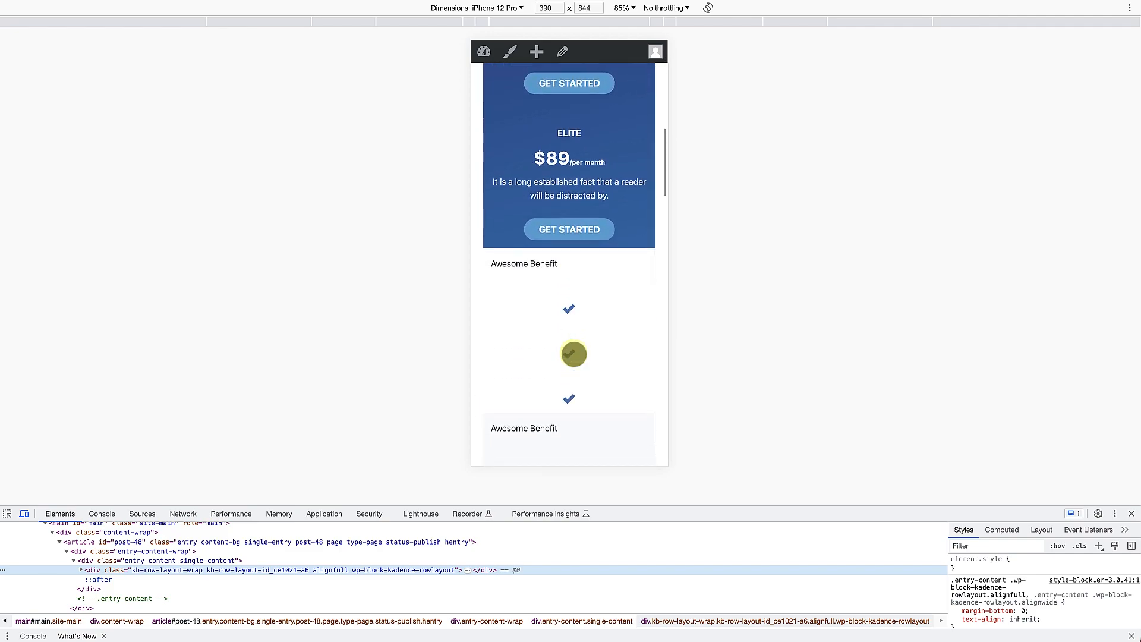
pyautogui.scroll(-5, 578, 268)
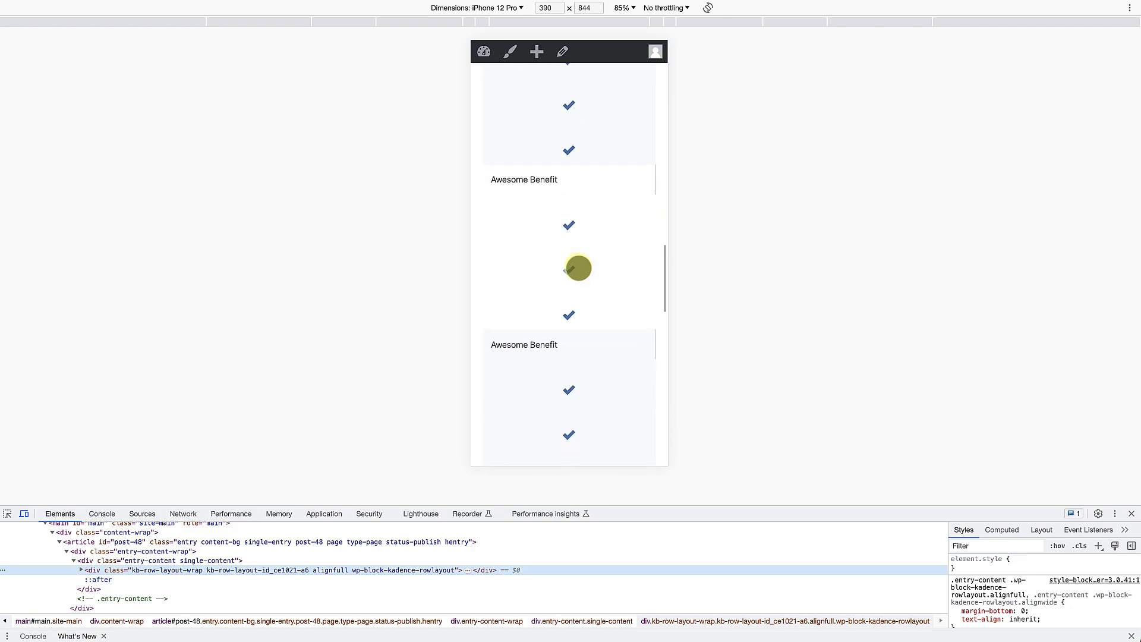
pyautogui.scroll(-5, 578, 268)
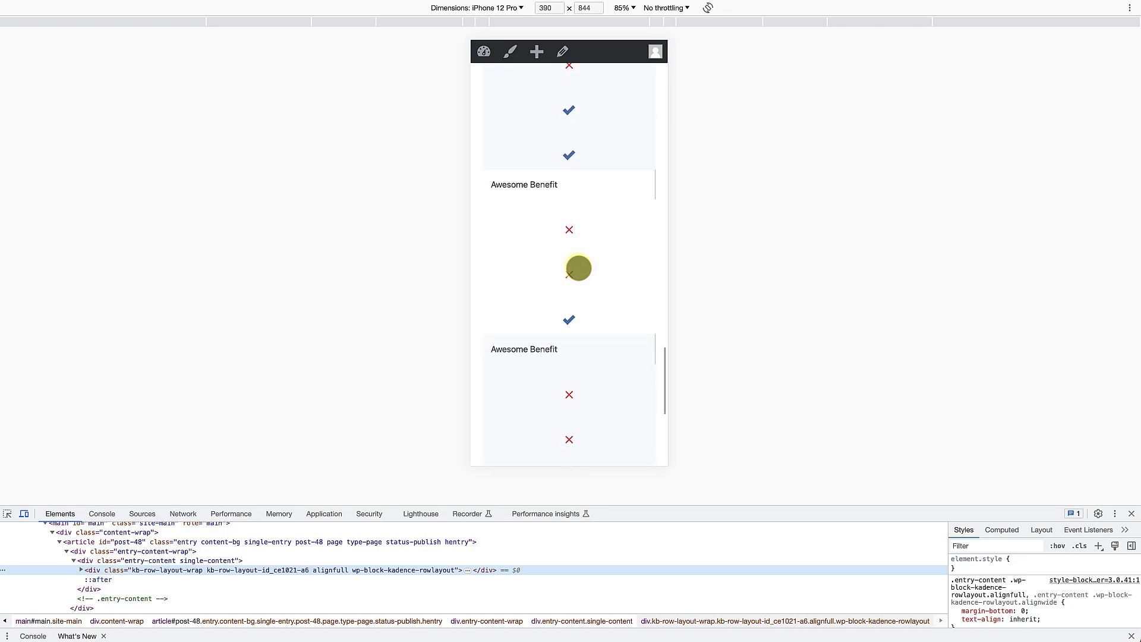
pyautogui.scroll(-3, 578, 268)
pyautogui.scroll(8, 578, 268)
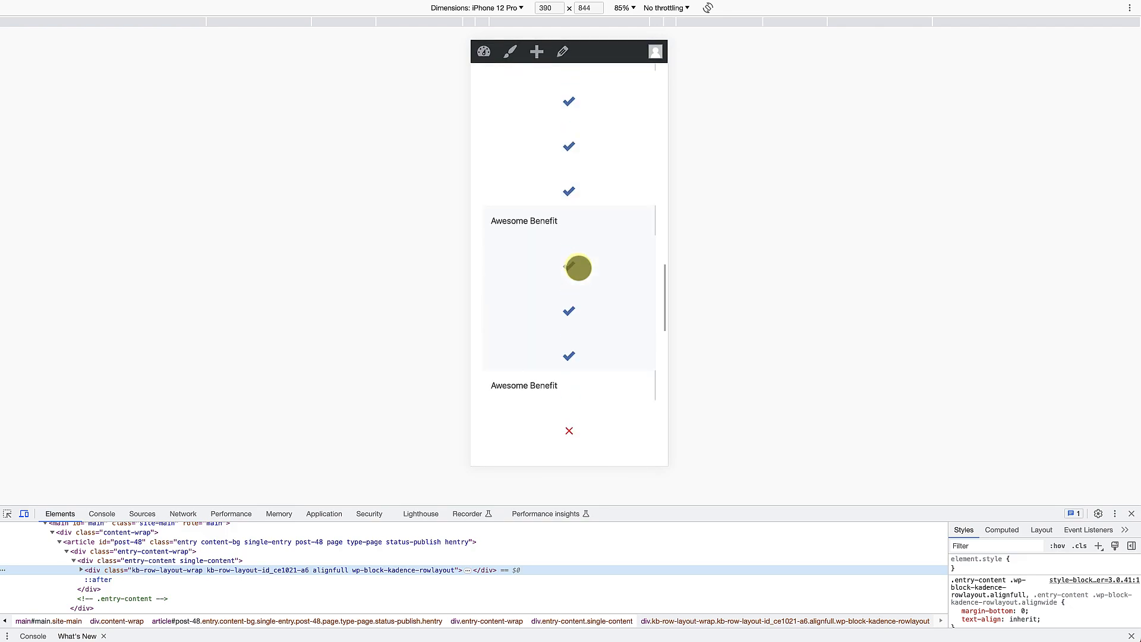
# Review the stacked mobile page again, from the introductory headline through the plan headers to the benefit rows.
pyautogui.scroll(15, 578, 268)
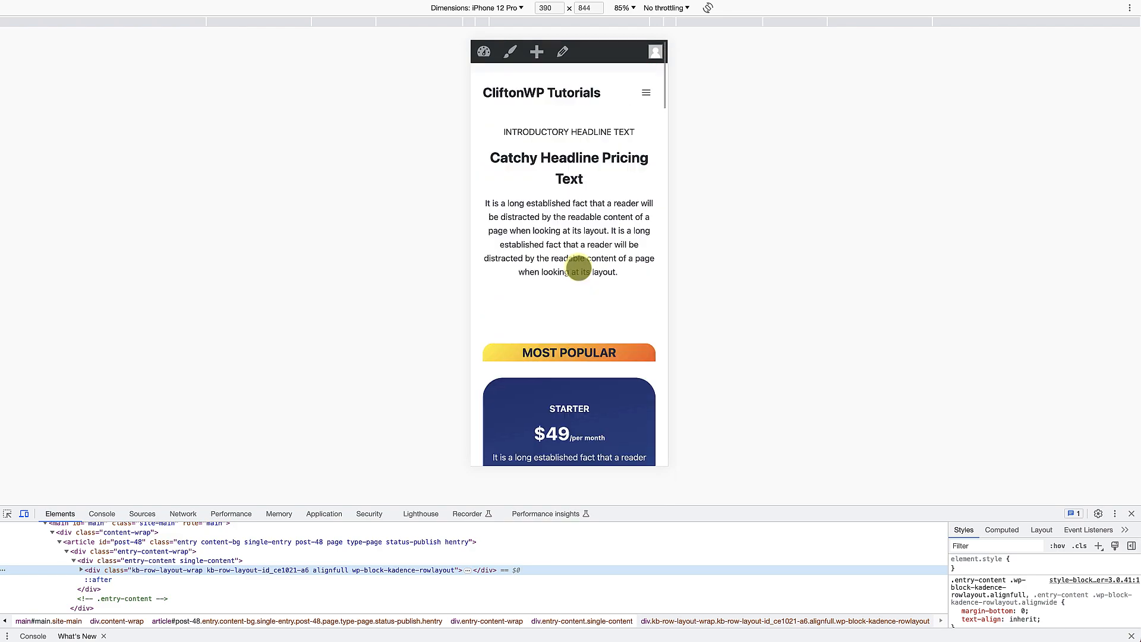
pyautogui.scroll(-15, 579, 268)
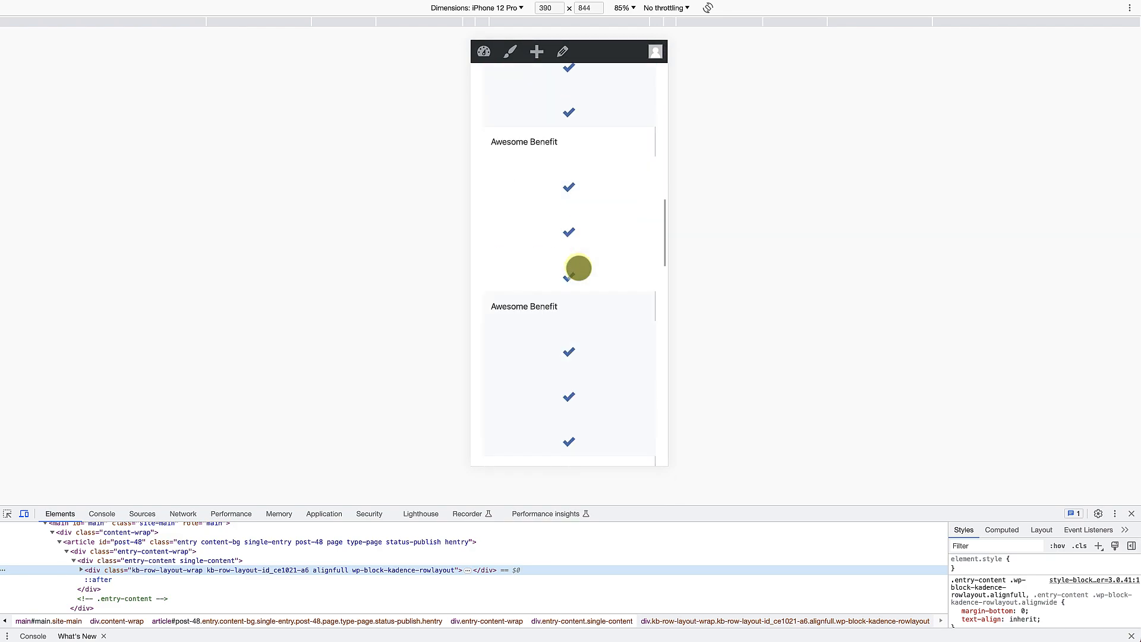
pyautogui.scroll(-5, 579, 268)
pyautogui.scroll(3, 578, 270)
pyautogui.scroll(15, 578, 270)
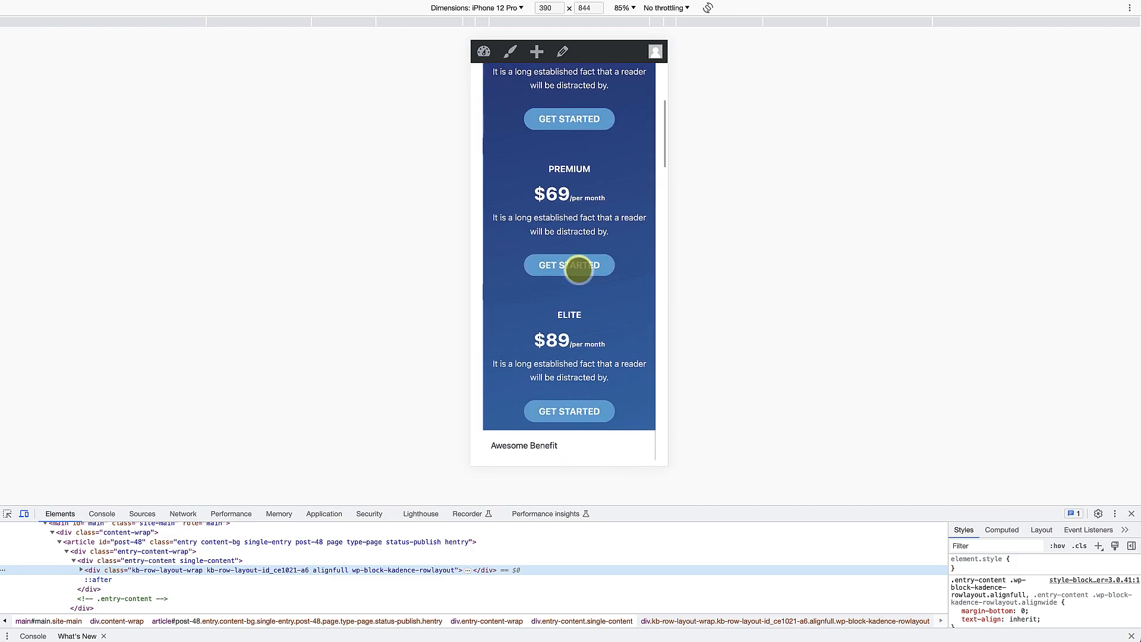
pyautogui.scroll(1, 578, 269)
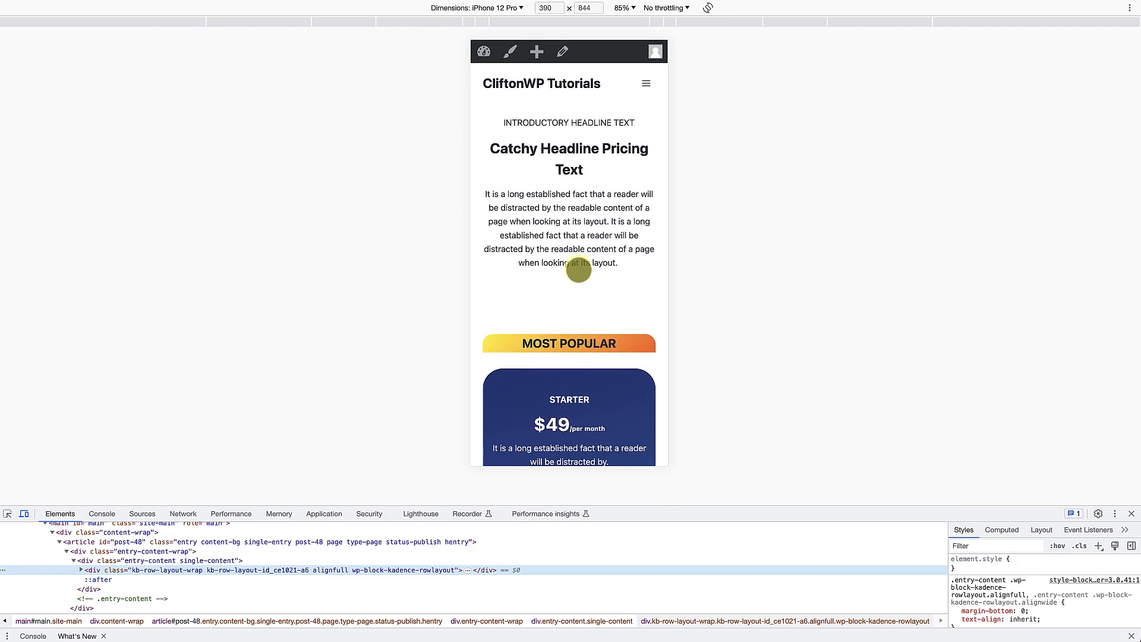
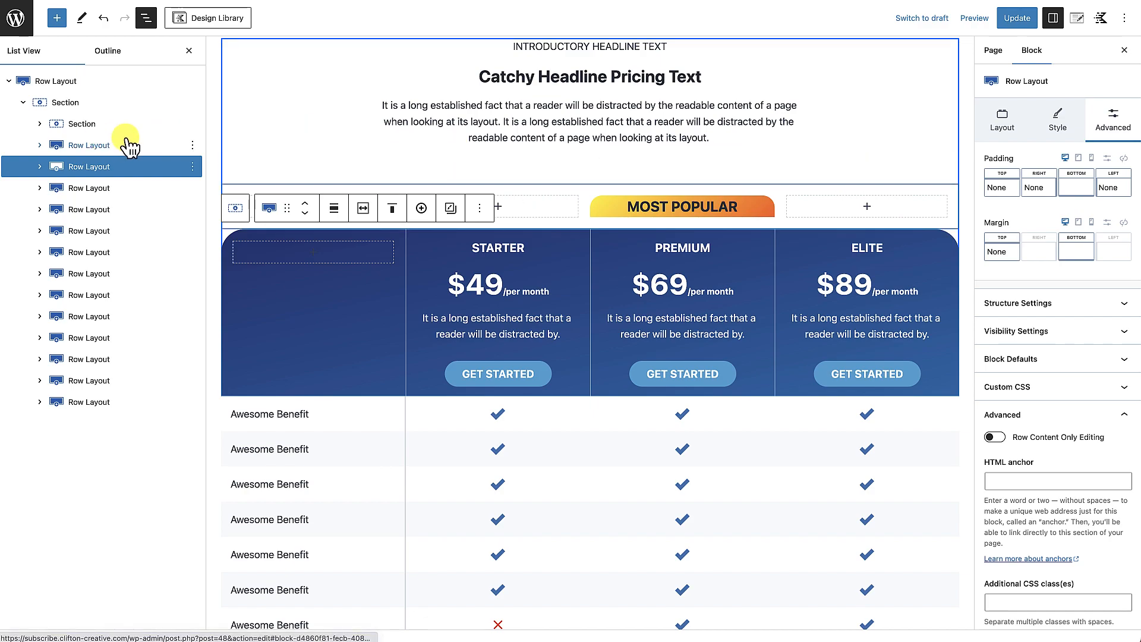
# Collapse the outermost Row Layout that holds the whole pricing table, duplicate it and look over both copies.
pyautogui.click(53, 83)
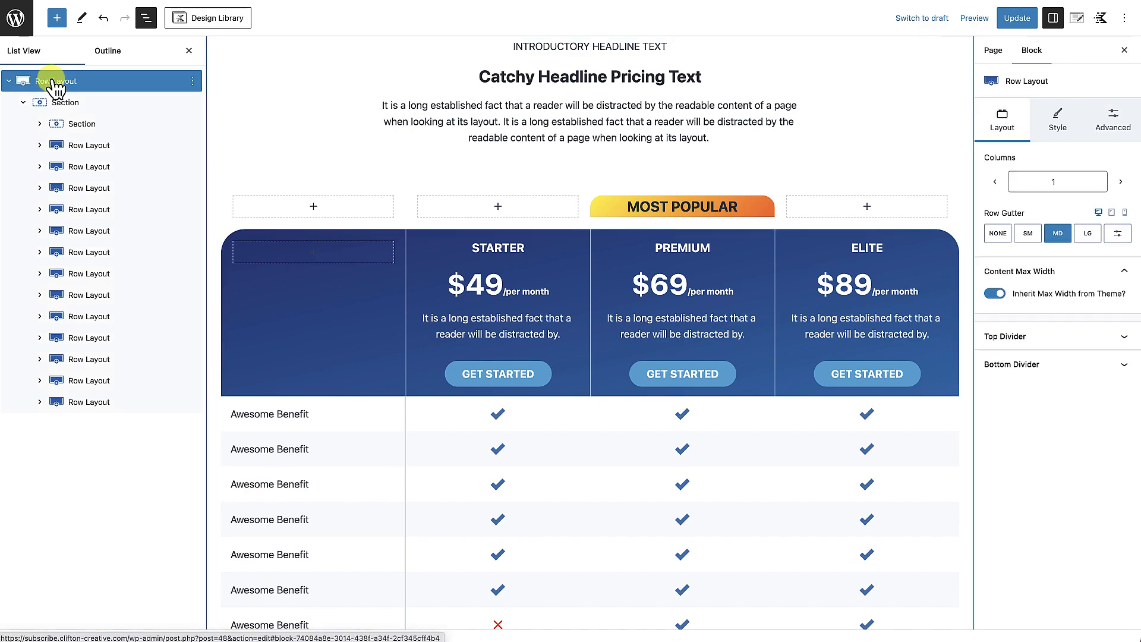
pyautogui.click(9, 81)
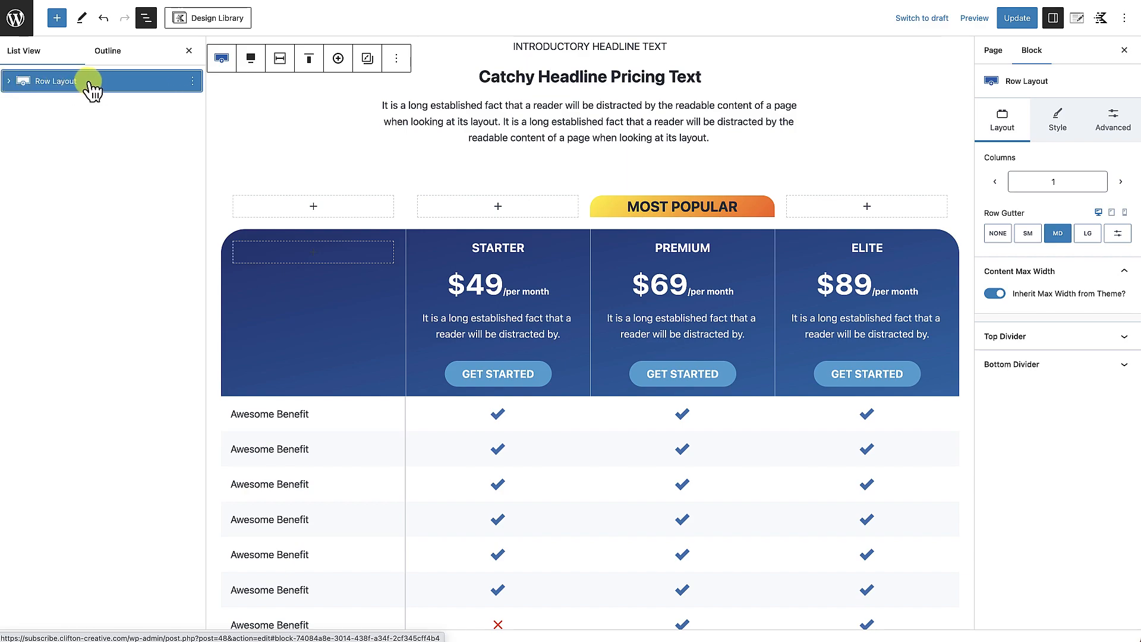
pyautogui.click(194, 81)
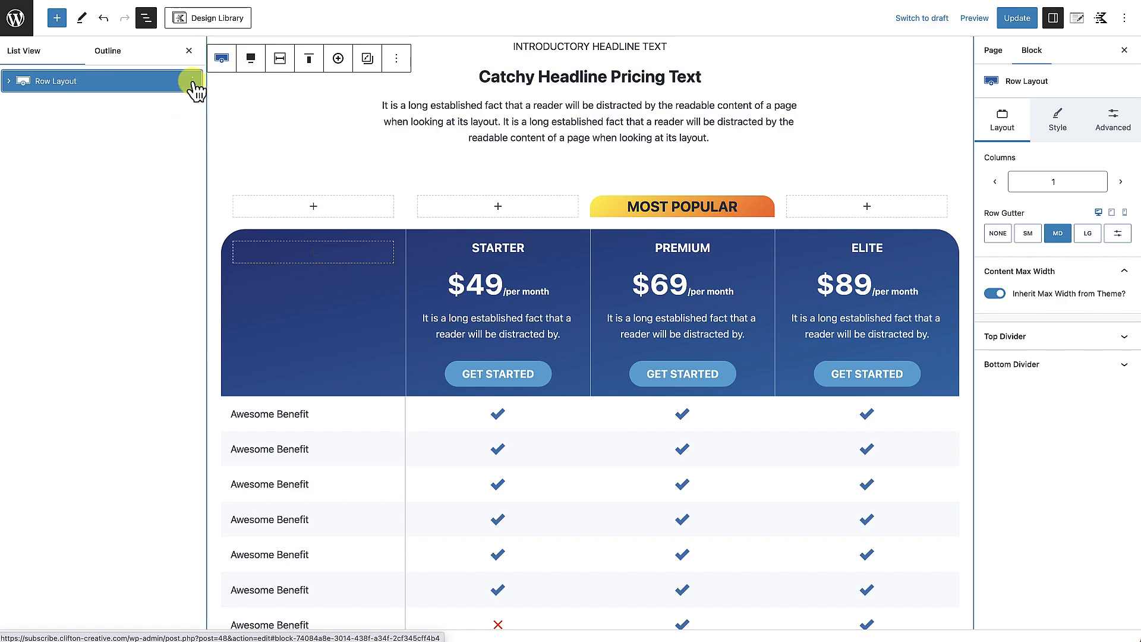
pyautogui.click(193, 84)
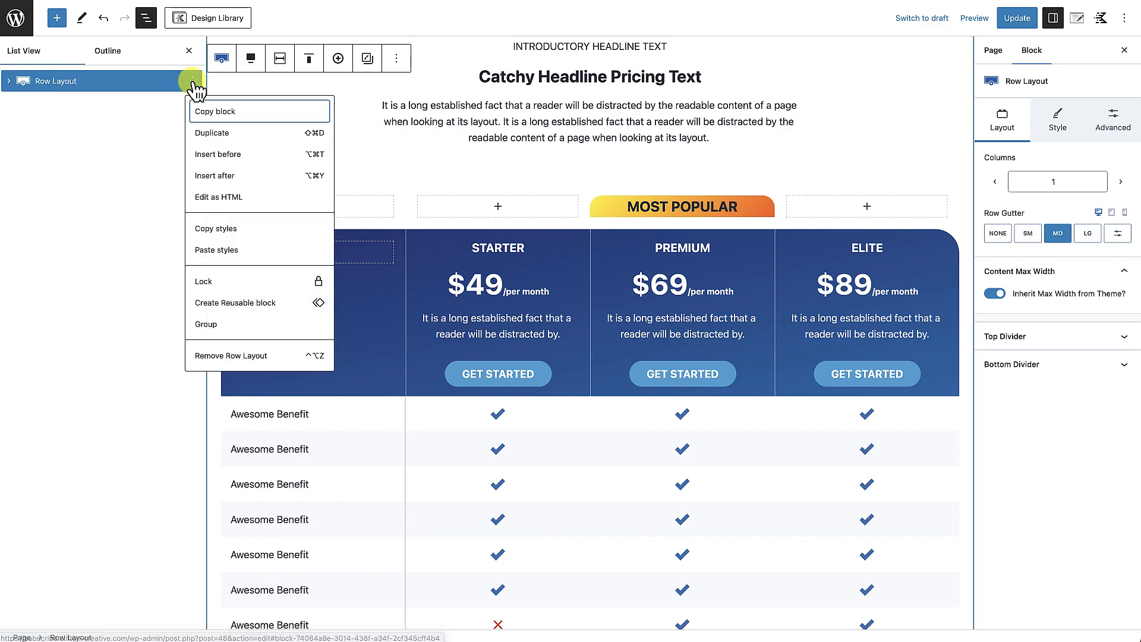
pyautogui.click(216, 137)
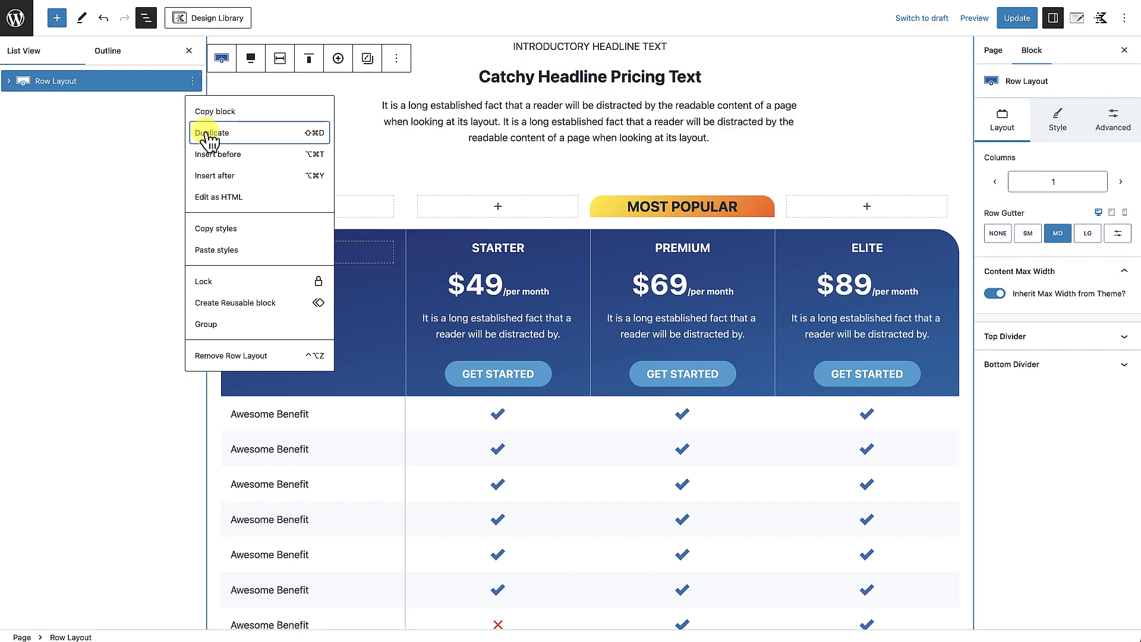
pyautogui.click(209, 136)
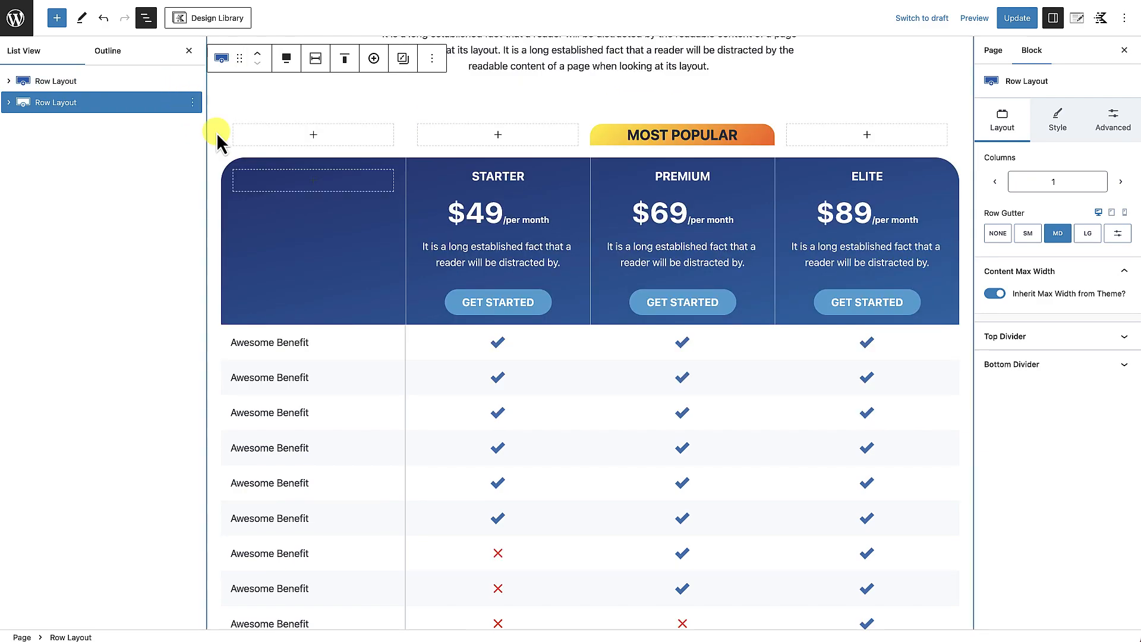
pyautogui.scroll(-5, 276, 181)
pyautogui.scroll(6, 280, 180)
pyautogui.scroll(-9, 279, 174)
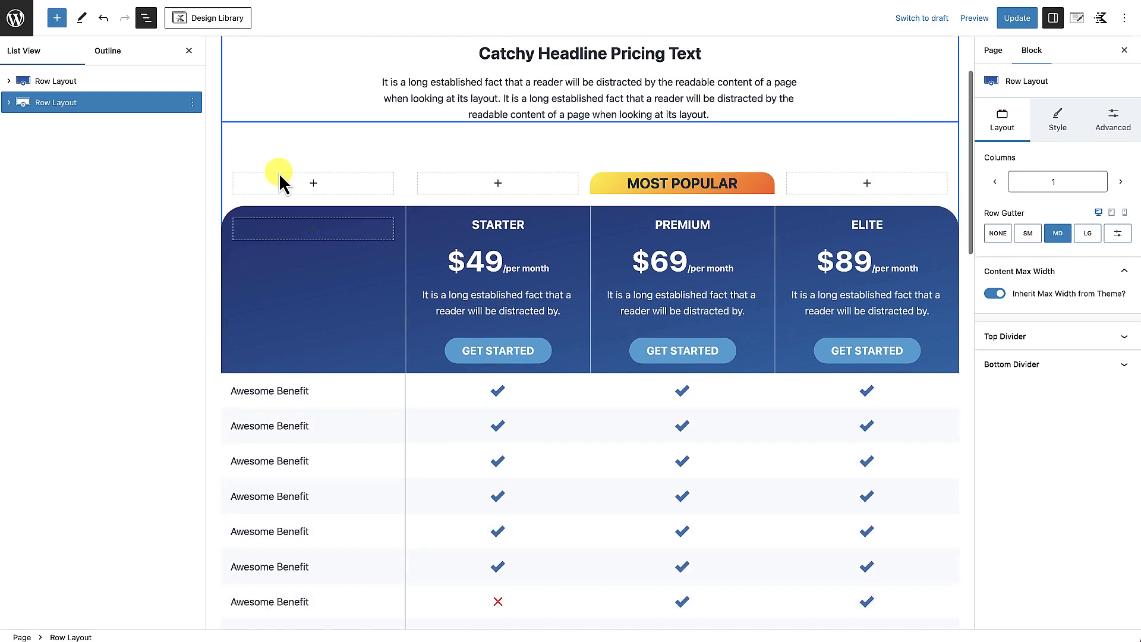
pyautogui.scroll(-8, 280, 173)
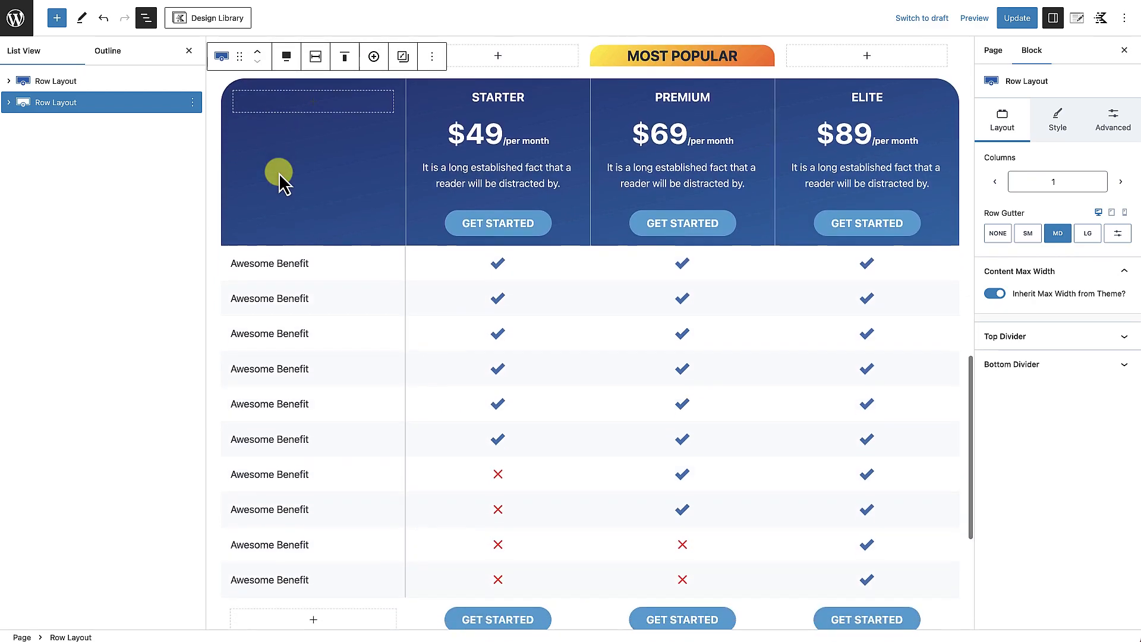
pyautogui.scroll(4, 280, 173)
pyautogui.scroll(5, 279, 173)
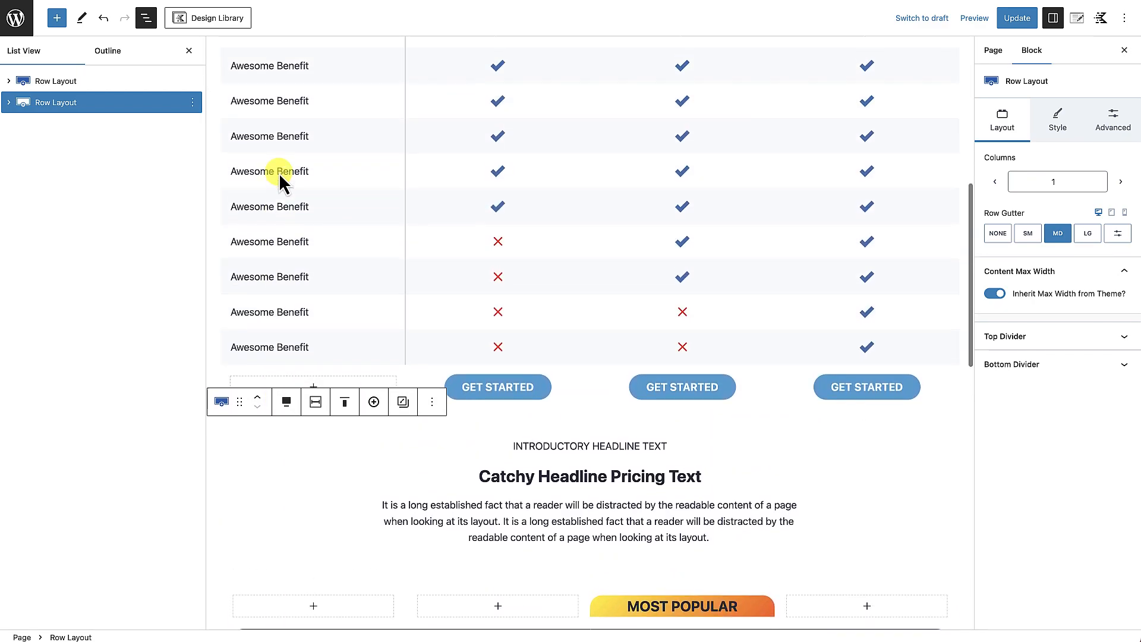
# Set the HTML anchor of the first outer Row Layout to DesktopView.
pyautogui.click(116, 82)
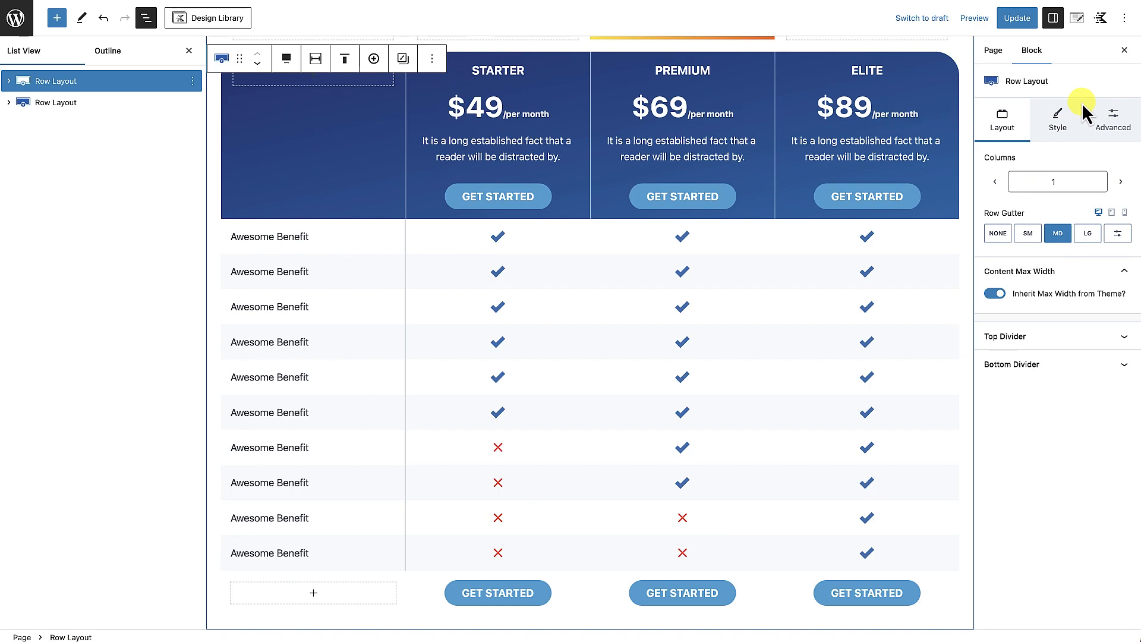
pyautogui.click(1117, 128)
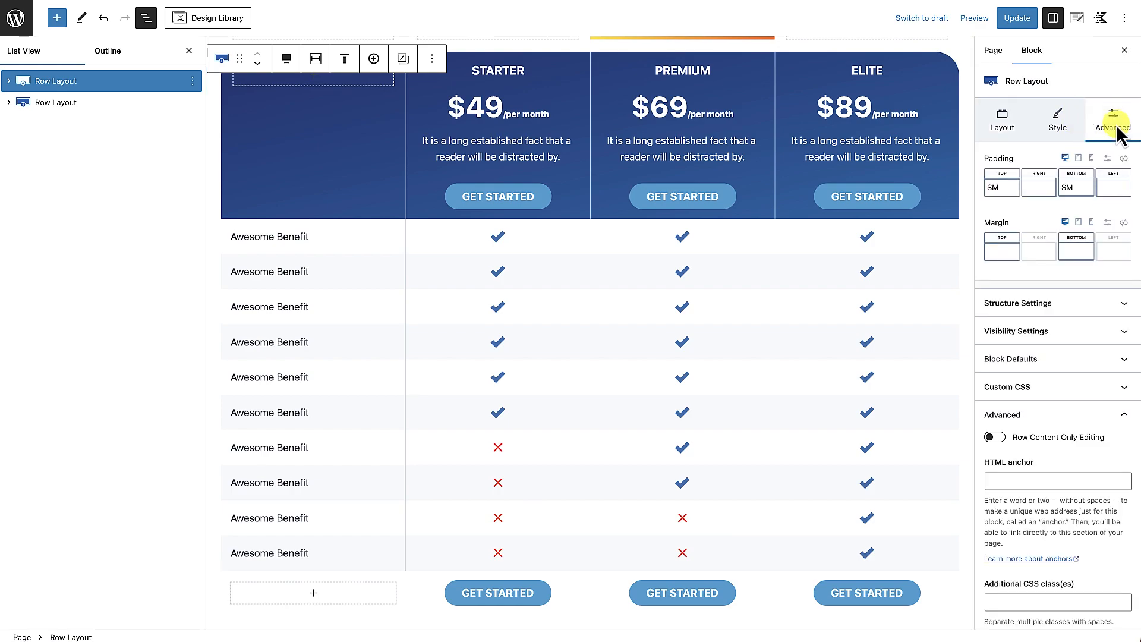
pyautogui.click(1025, 480)
pyautogui.write('DesktopView')
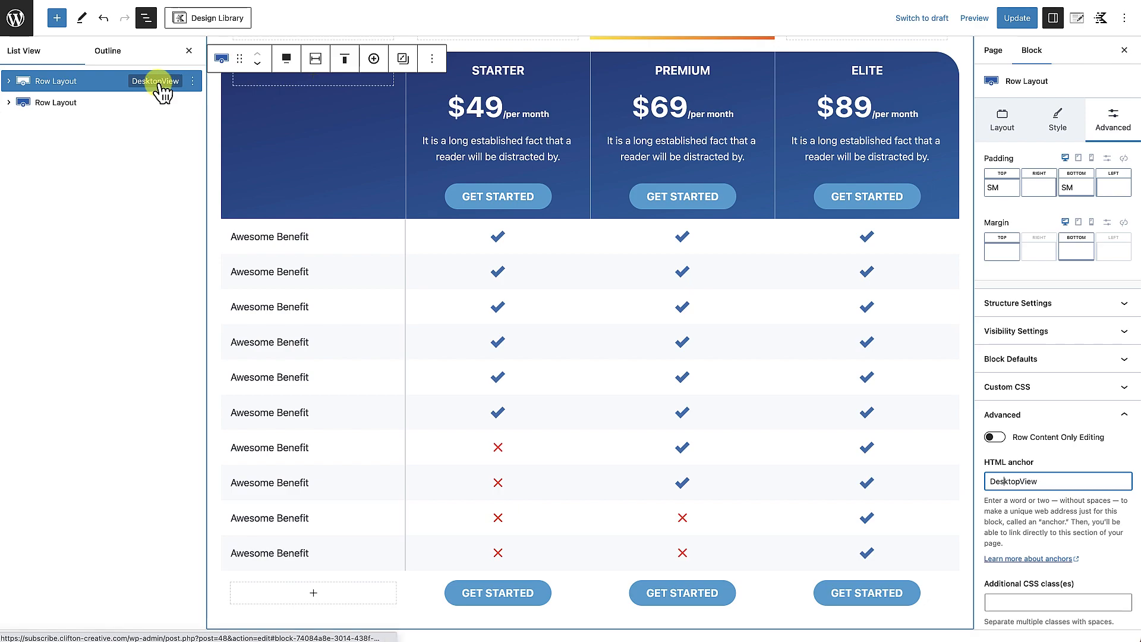
# Set the HTML anchor of the duplicated outer Row Layout to MobileView.
pyautogui.click(109, 106)
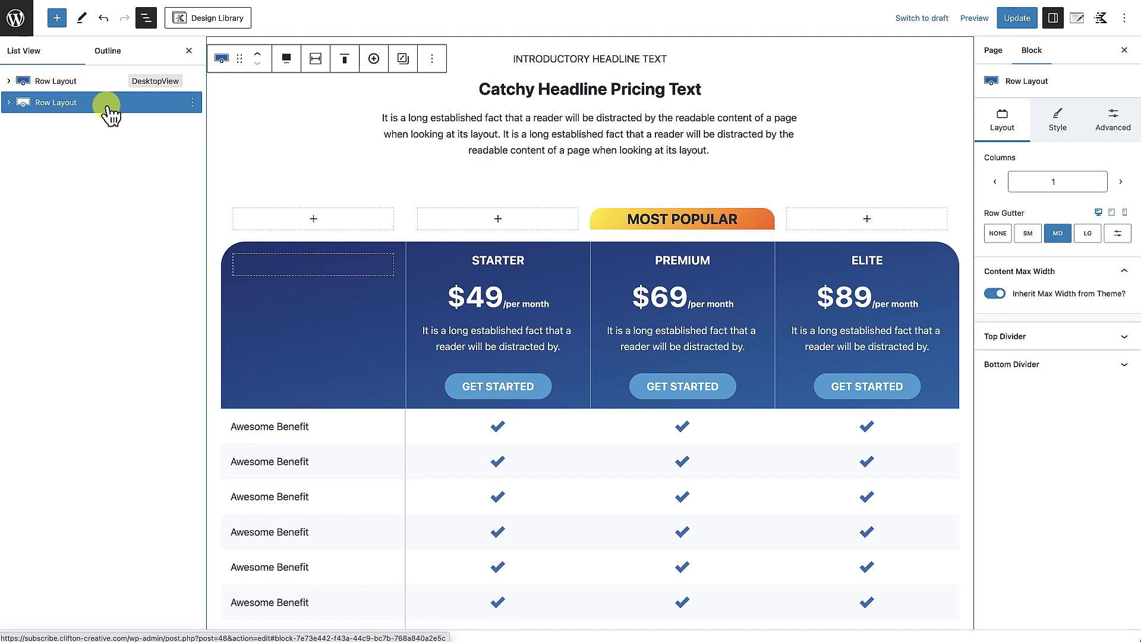
pyautogui.click(1113, 127)
pyautogui.click(1025, 480)
pyautogui.write('MobileView')
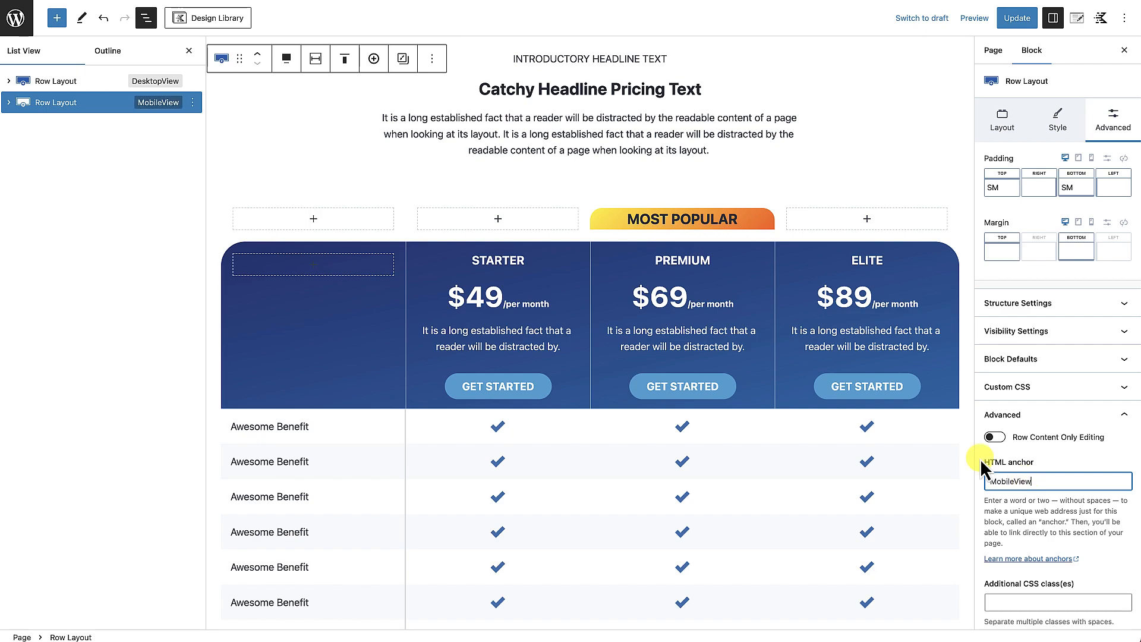
pyautogui.click(143, 210)
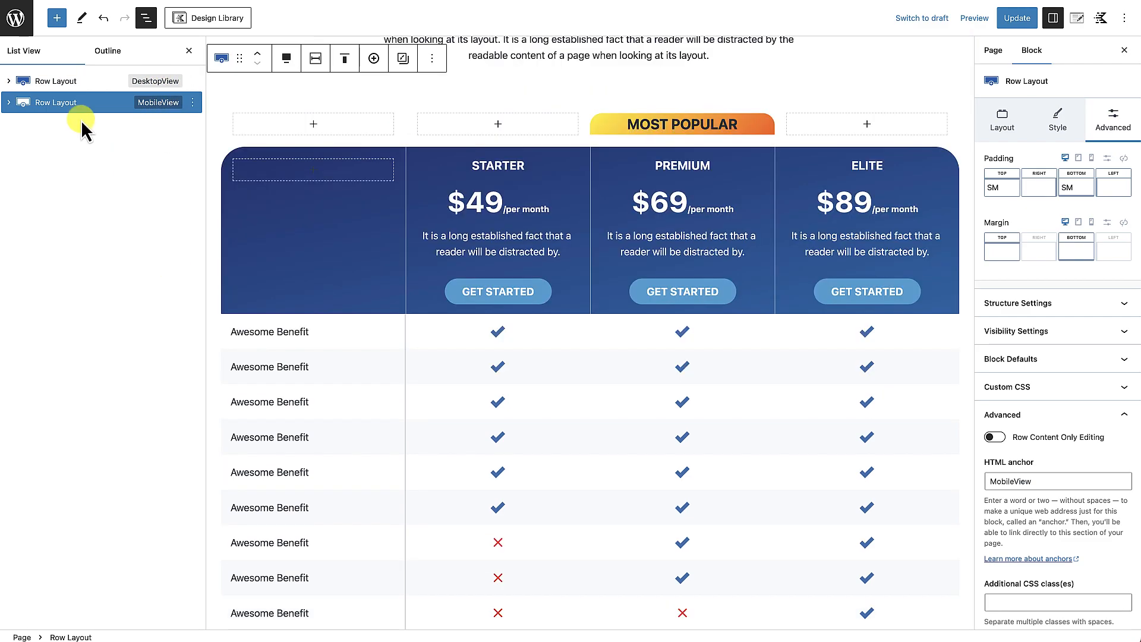
# Hide the DesktopView row layout on tablet and mobile through its visibility settings.
pyautogui.click(69, 82)
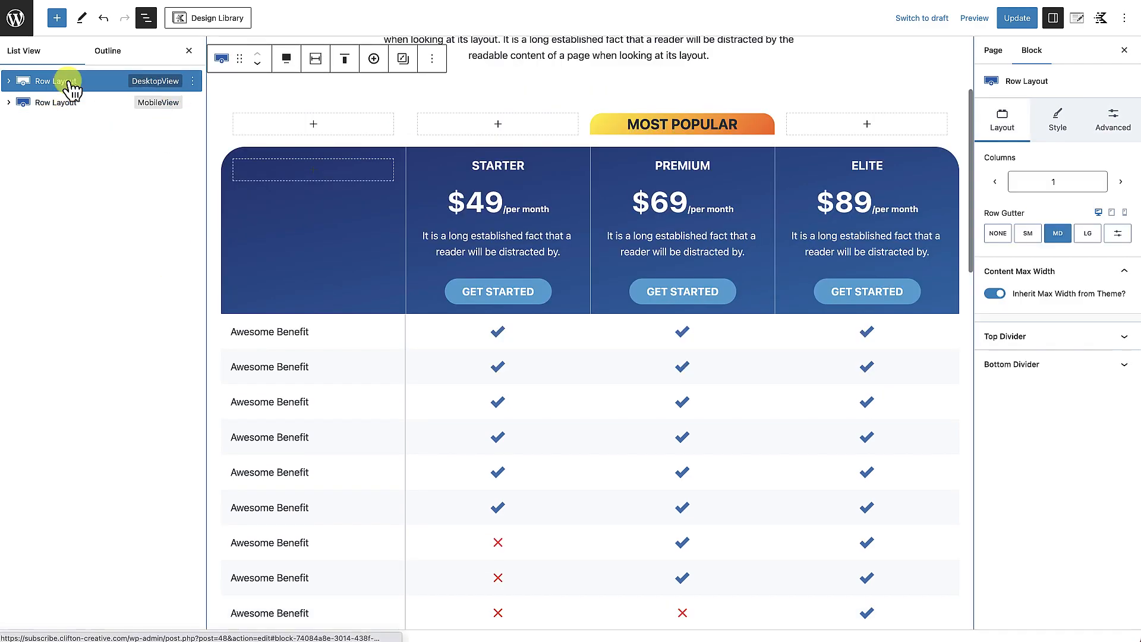
pyautogui.click(1112, 121)
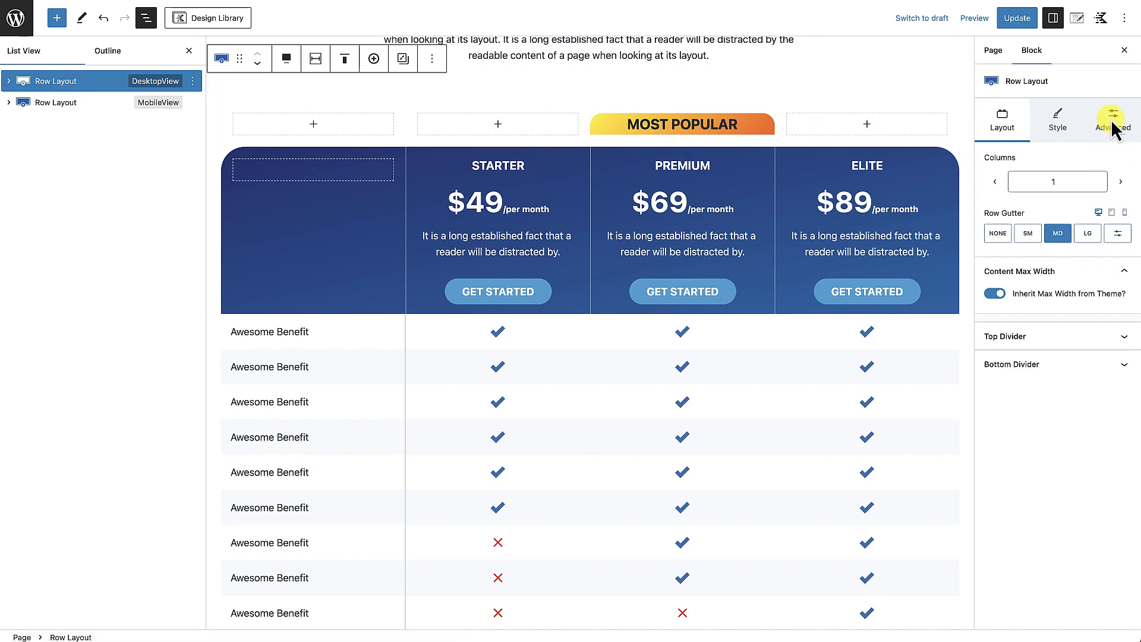
pyautogui.click(1077, 333)
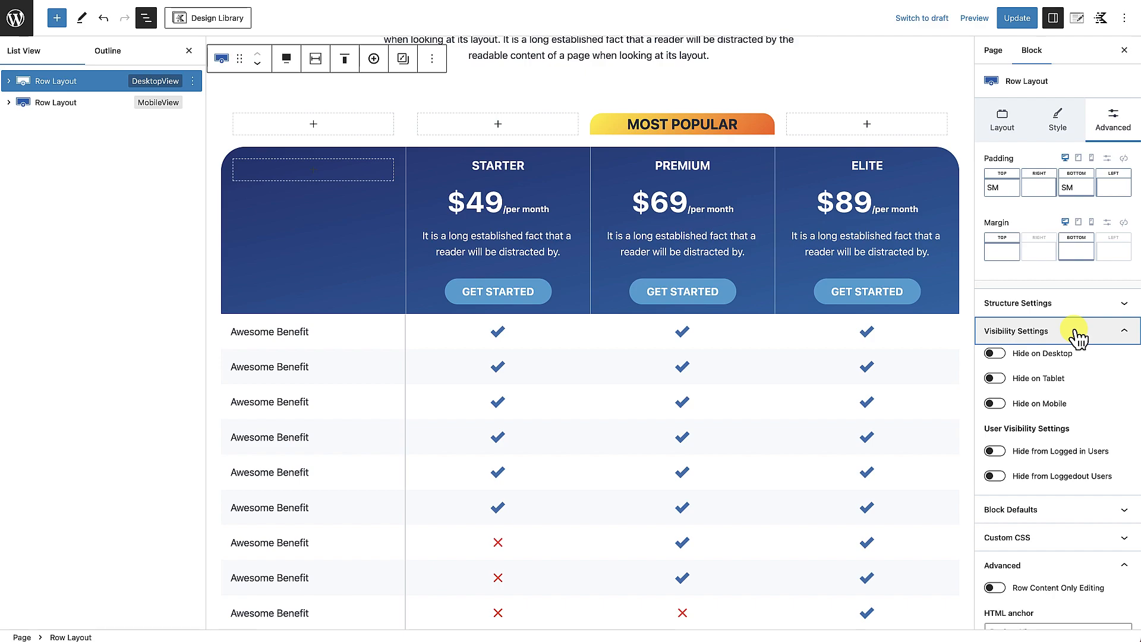
pyautogui.click(1001, 385)
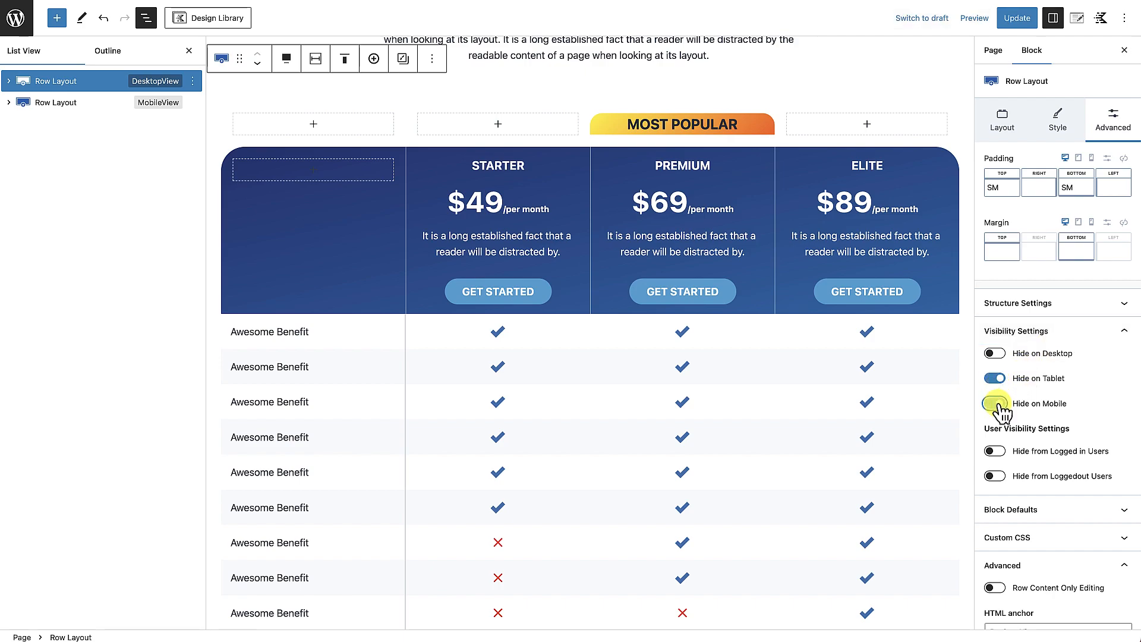
pyautogui.click(996, 404)
# Hide the MobileView row layout on desktop through its visibility settings.
pyautogui.click(88, 105)
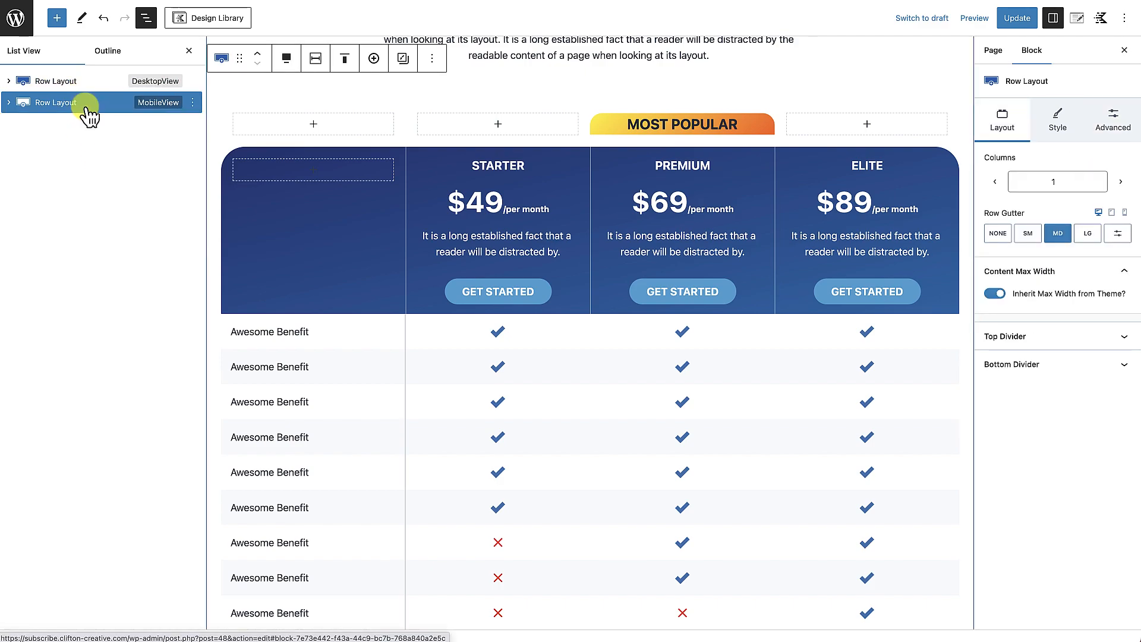
pyautogui.click(1108, 126)
pyautogui.scroll(-1, 1052, 388)
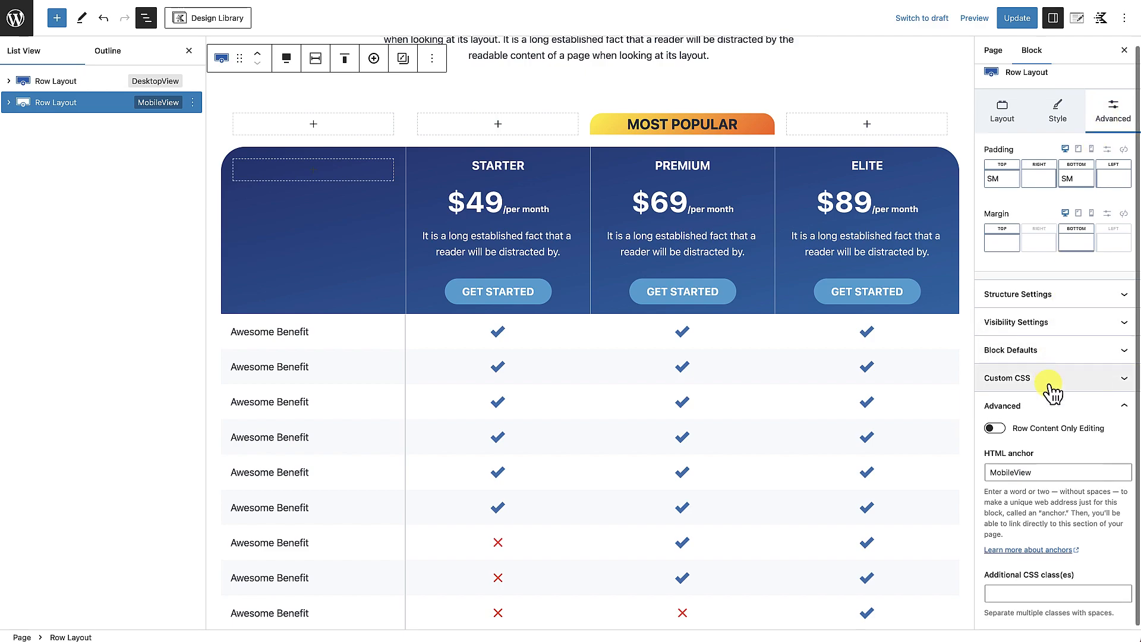
pyautogui.click(1046, 320)
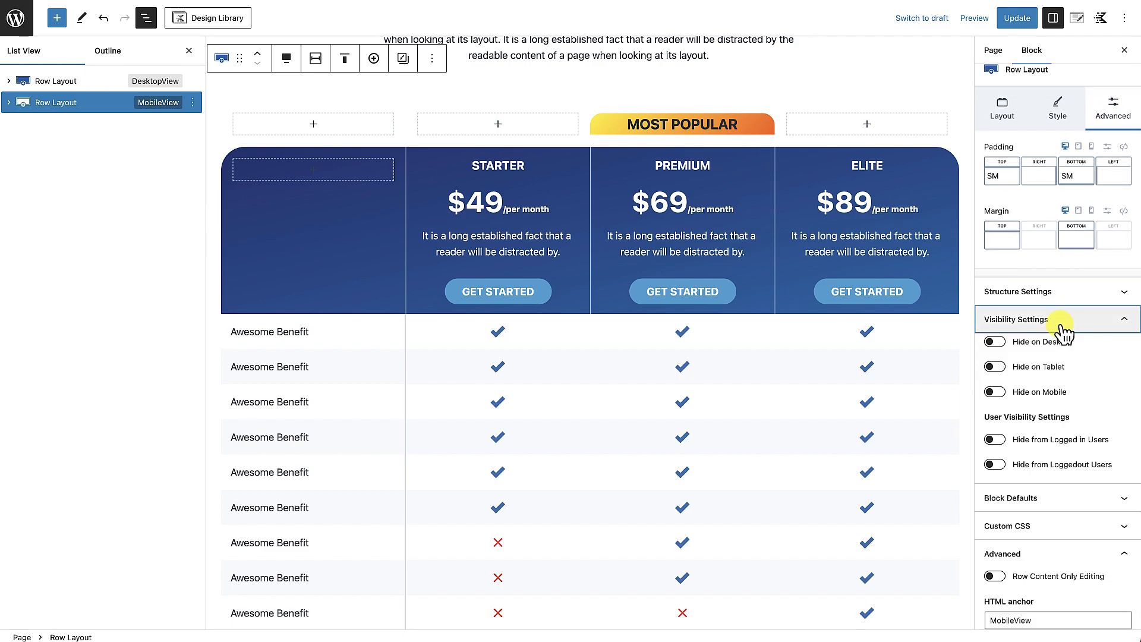
pyautogui.click(1004, 346)
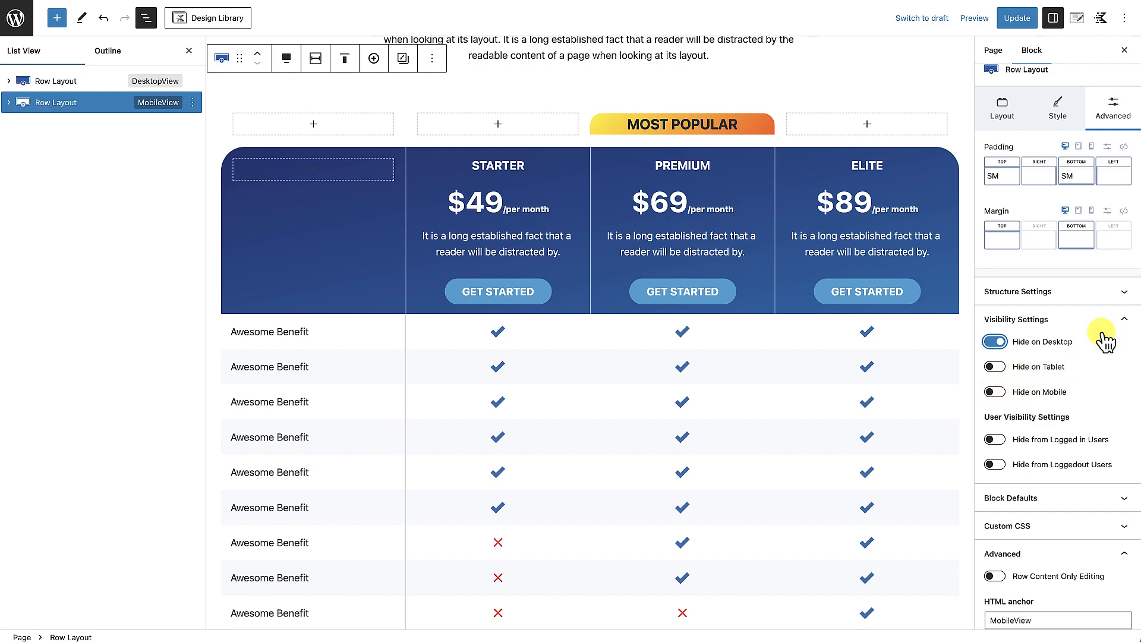
pyautogui.click(1124, 321)
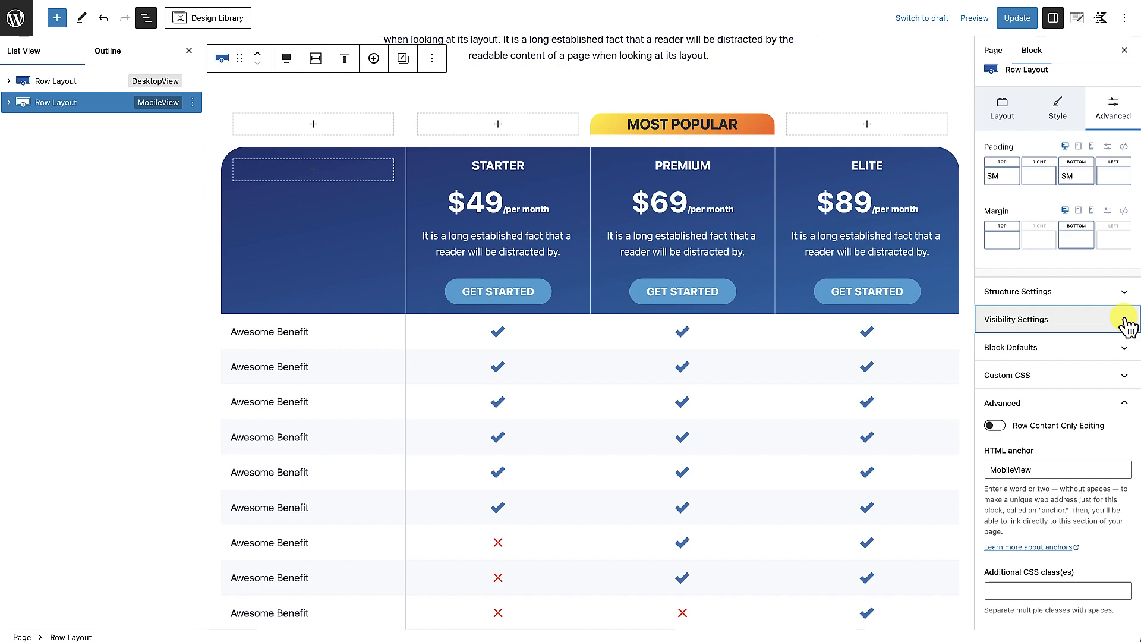
# Examine the MobileView copy's headline, MOST POPULAR banner, plan headers and benefit rows to plan its mobile rearrangement.
pyautogui.scroll(-5, 735, 372)
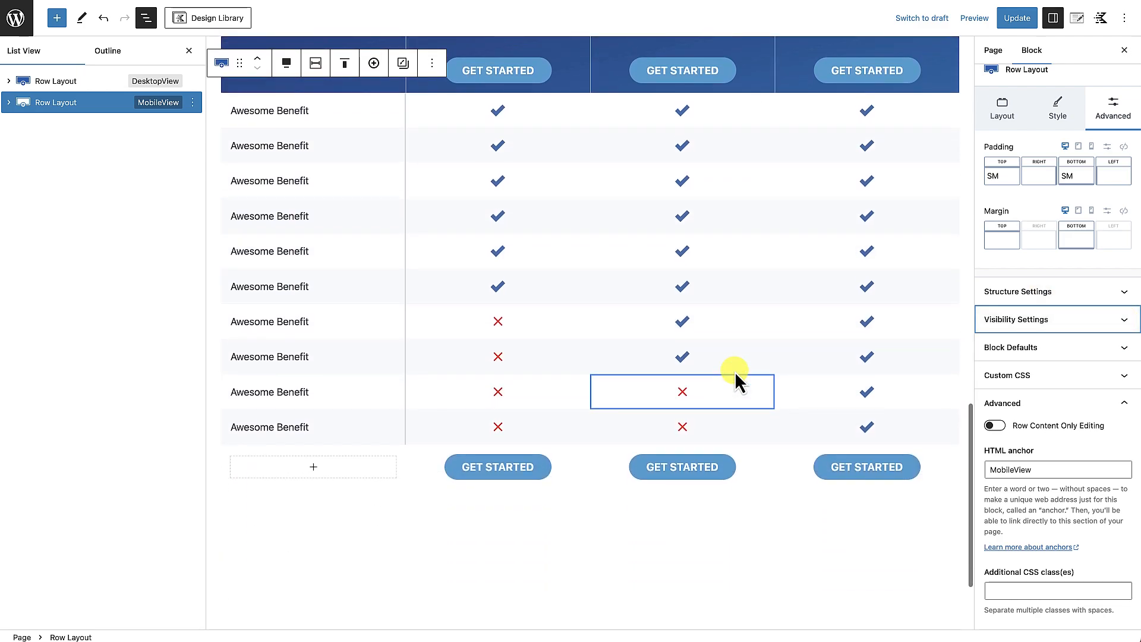
pyautogui.scroll(12, 735, 372)
pyautogui.scroll(-6, 735, 372)
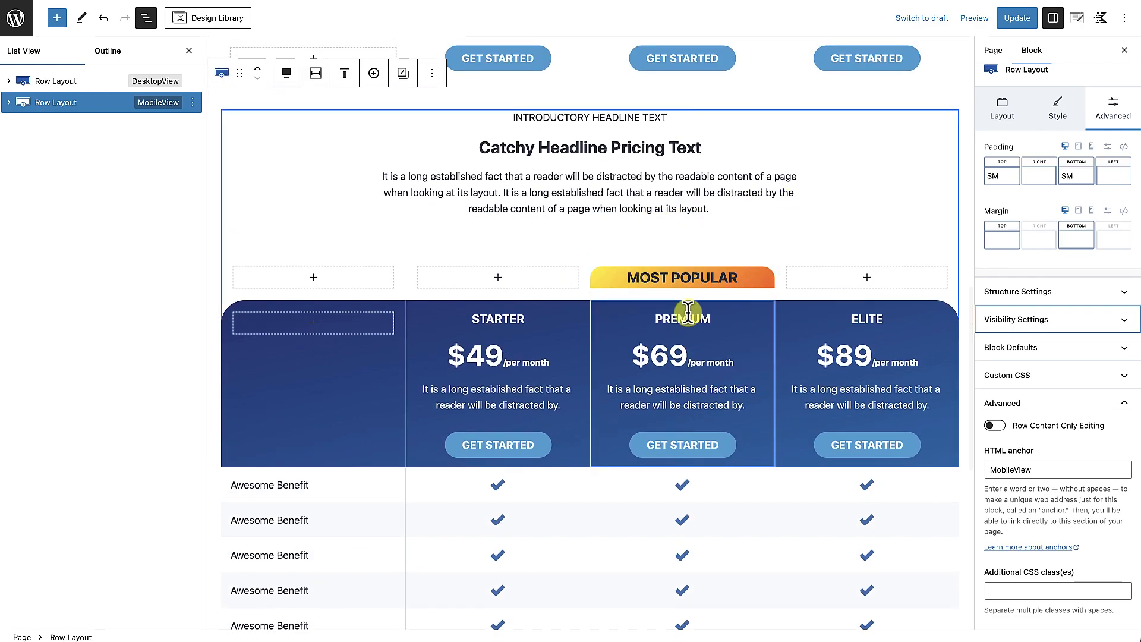
pyautogui.scroll(2, 688, 311)
pyautogui.scroll(-1, 617, 324)
pyautogui.scroll(-2, 616, 323)
pyautogui.scroll(3, 617, 323)
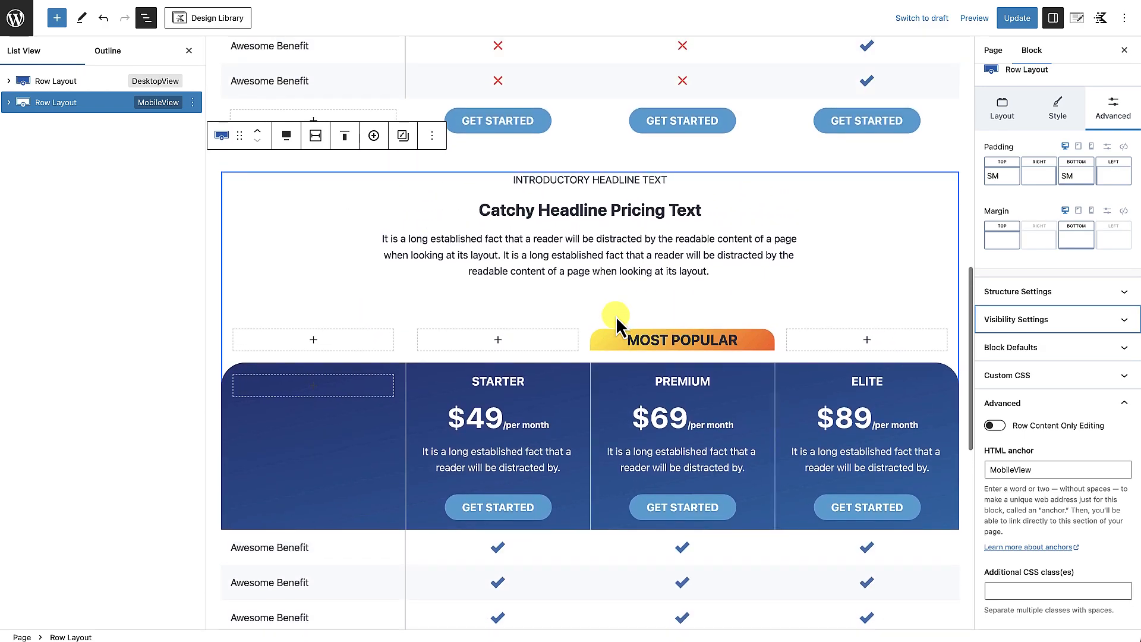
pyautogui.scroll(-3, 616, 316)
pyautogui.scroll(-1, 615, 315)
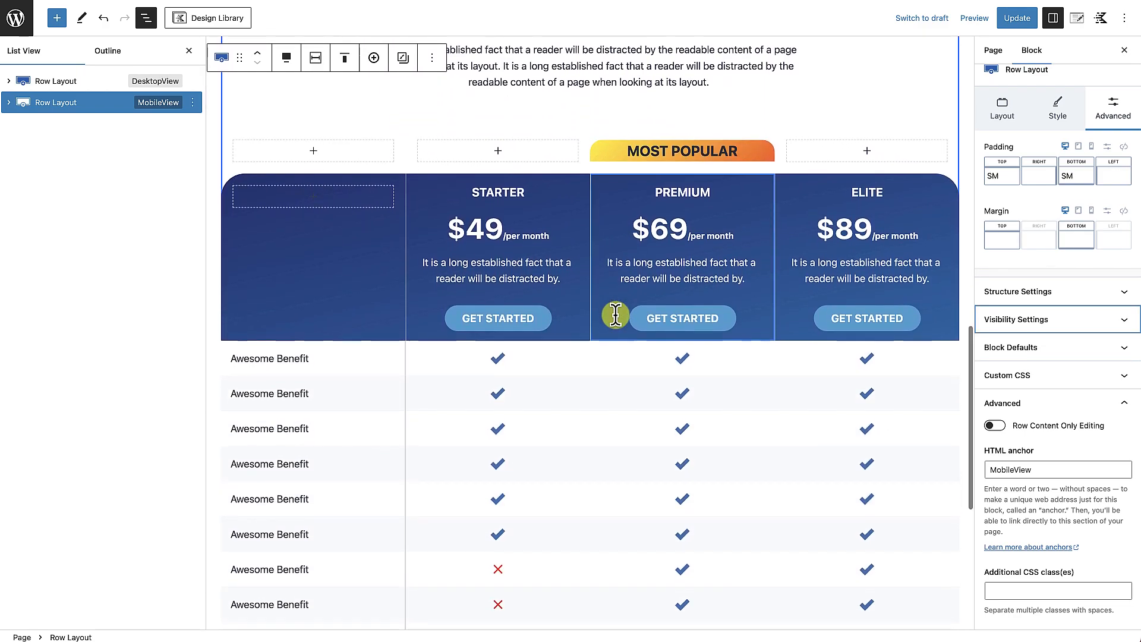
pyautogui.scroll(-1, 615, 315)
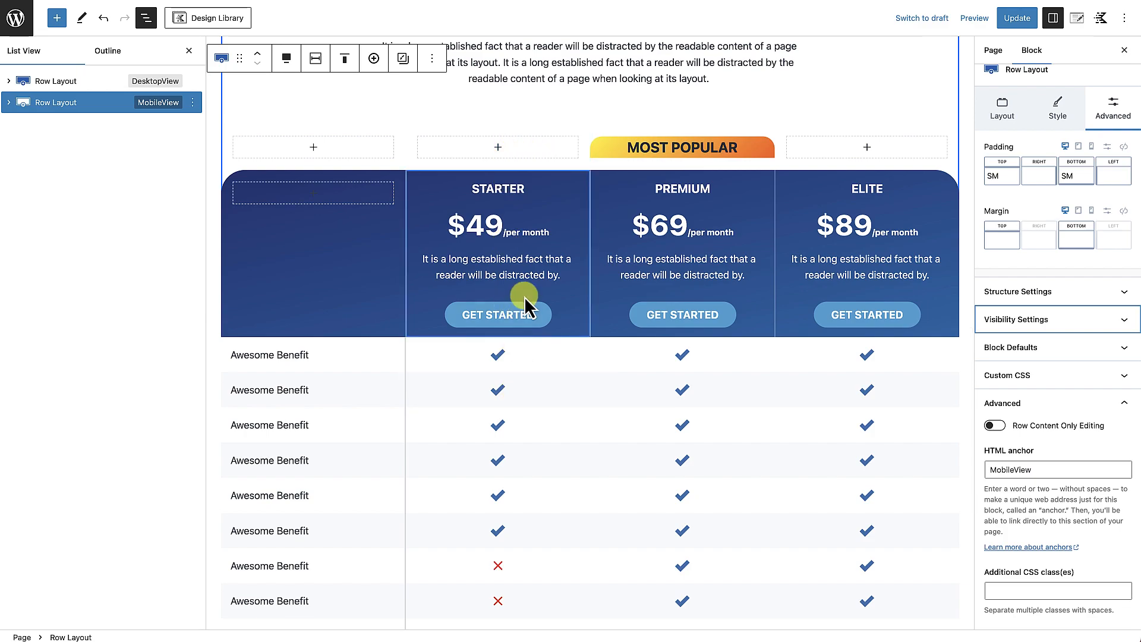
pyautogui.scroll(-2, 519, 377)
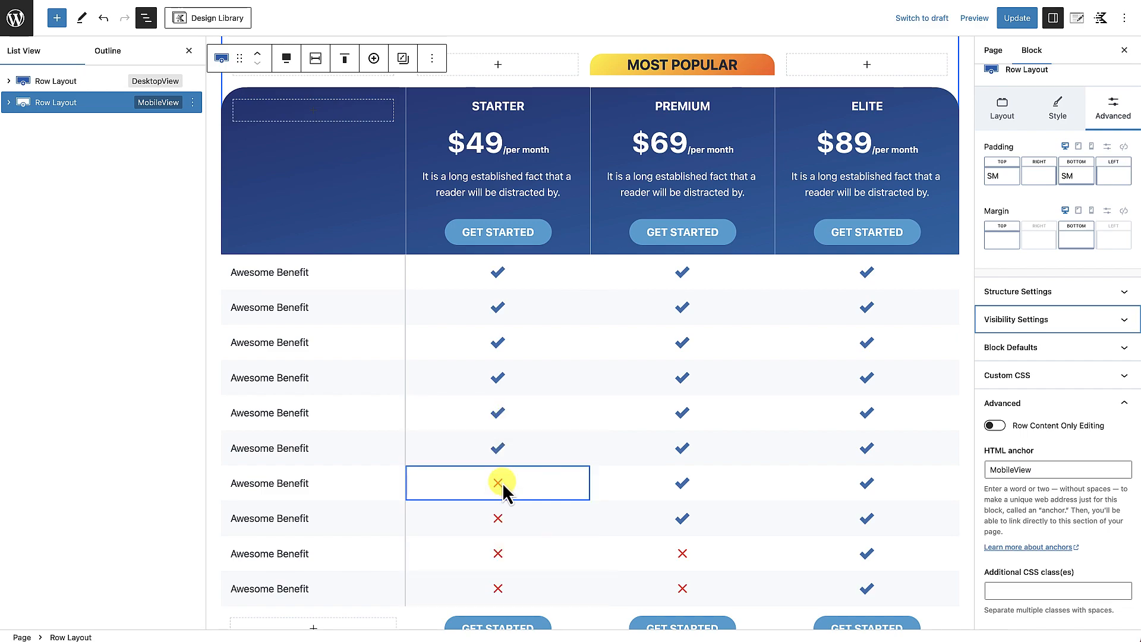
# Move the STARTER section into the first, empty column of the MobileView plan header row.
pyautogui.scroll(5, 512, 372)
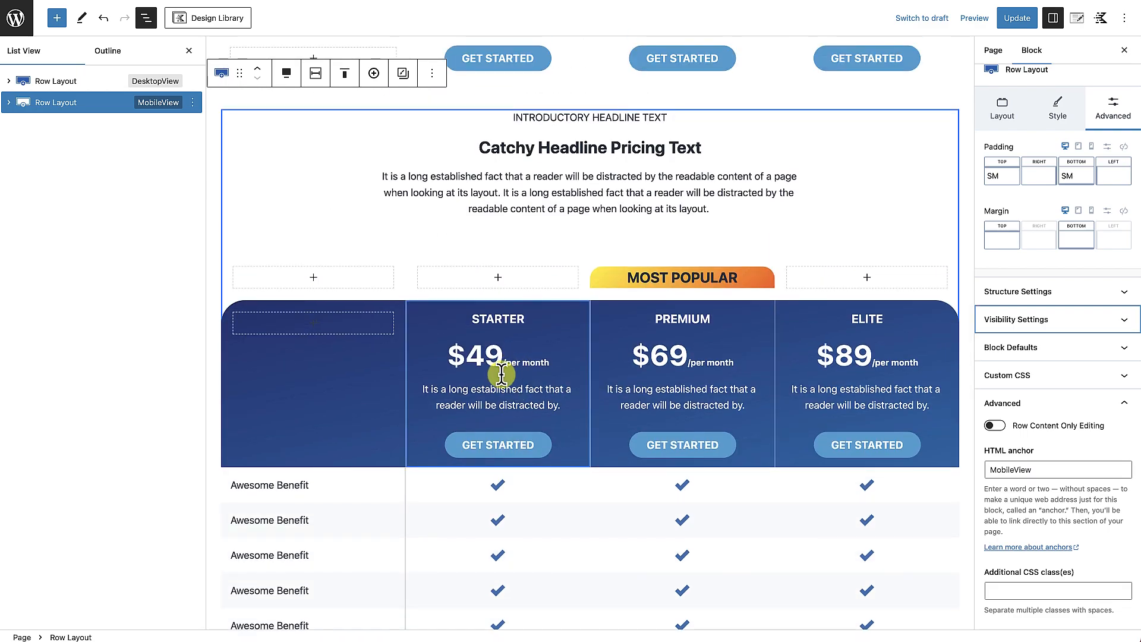
pyautogui.click(580, 318)
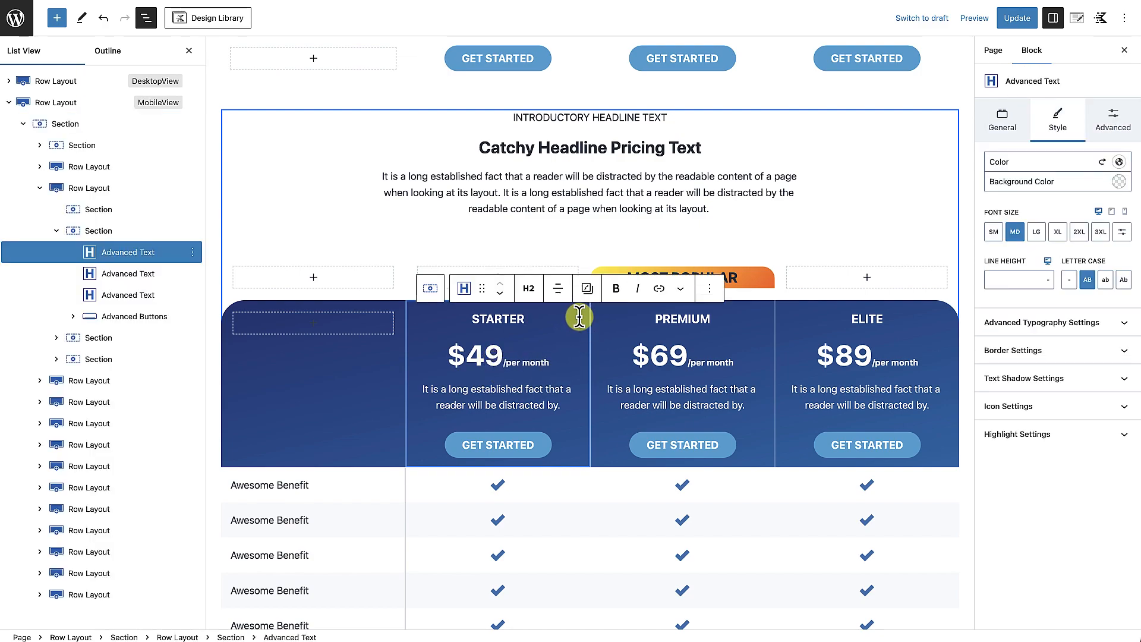
pyautogui.click(582, 318)
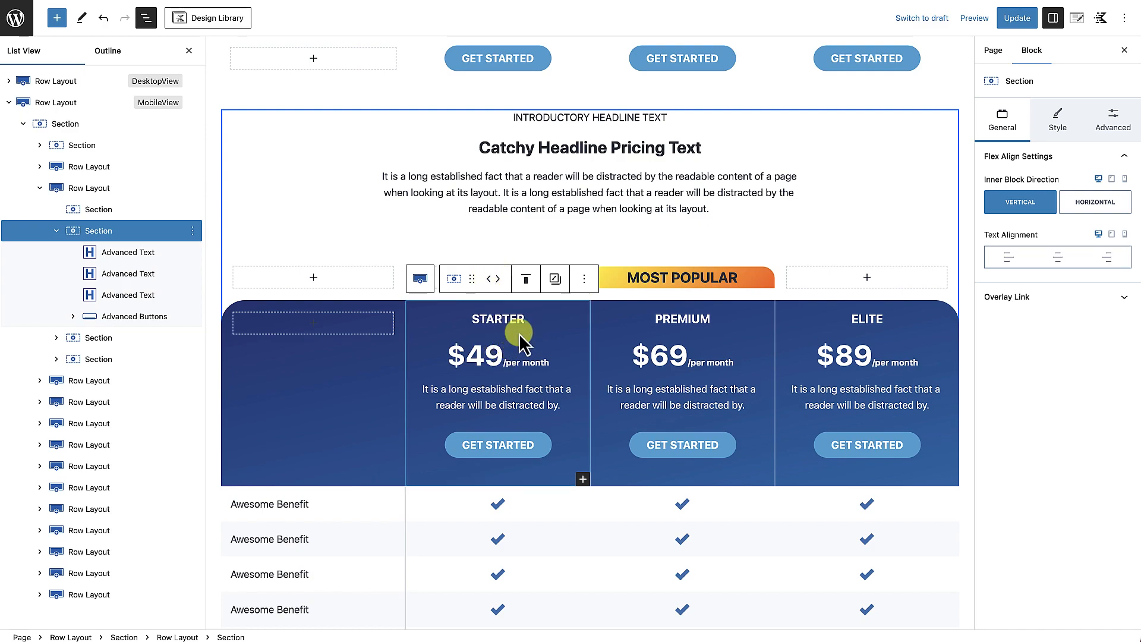
pyautogui.click(489, 279)
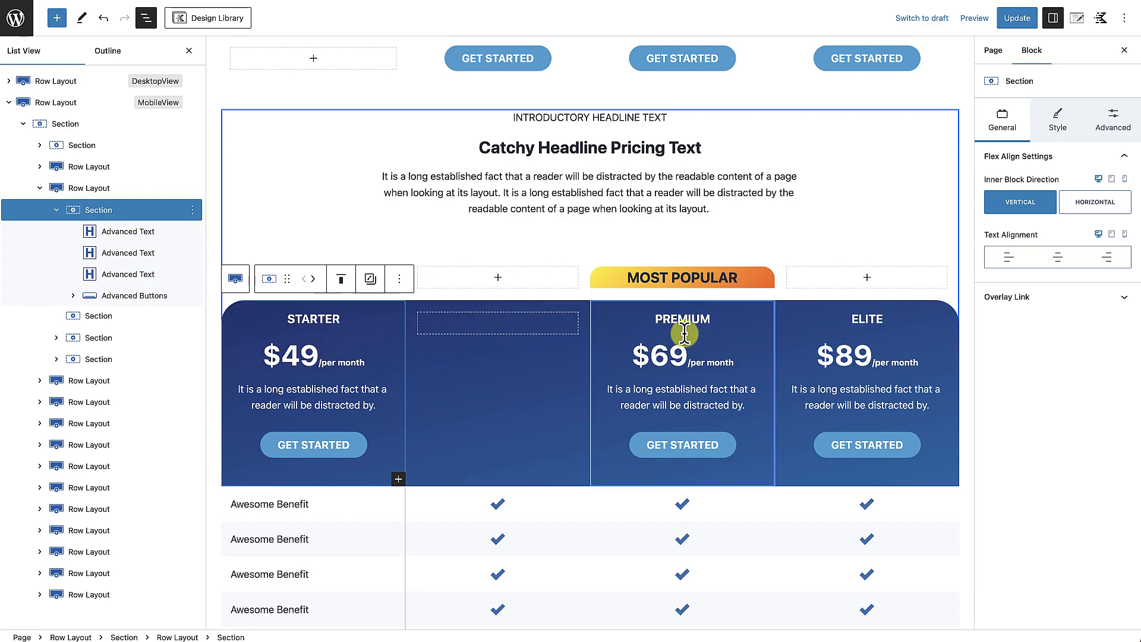
# Remove the PREMIUM plan's three text blocks and its button from the MobileView plan header row.
pyautogui.click(759, 325)
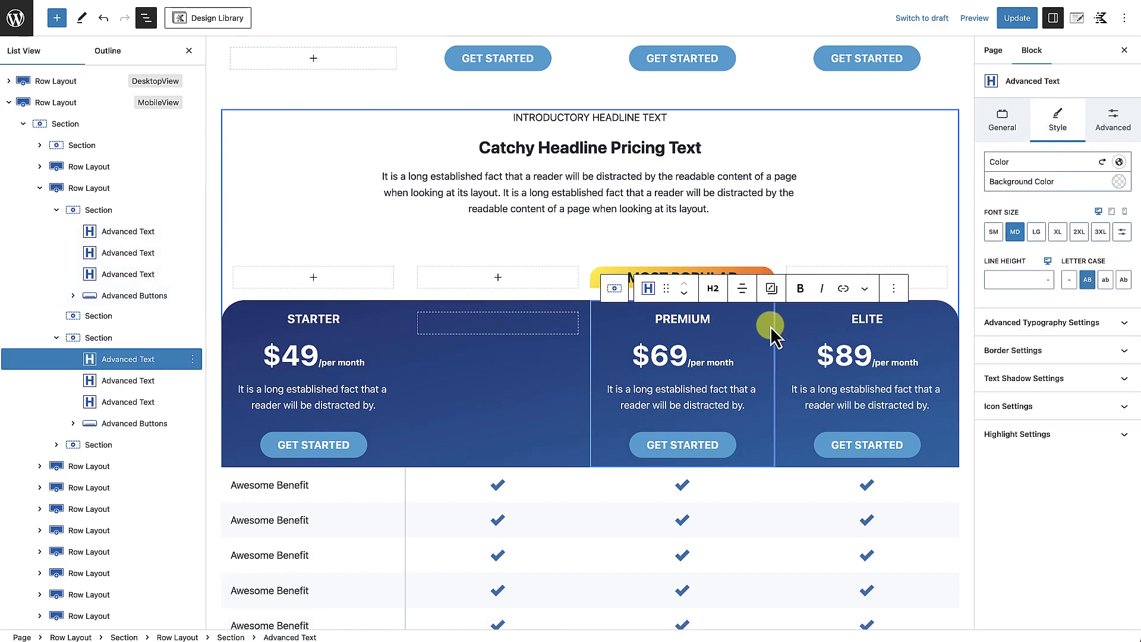
pyautogui.click(770, 326)
pyautogui.click(760, 329)
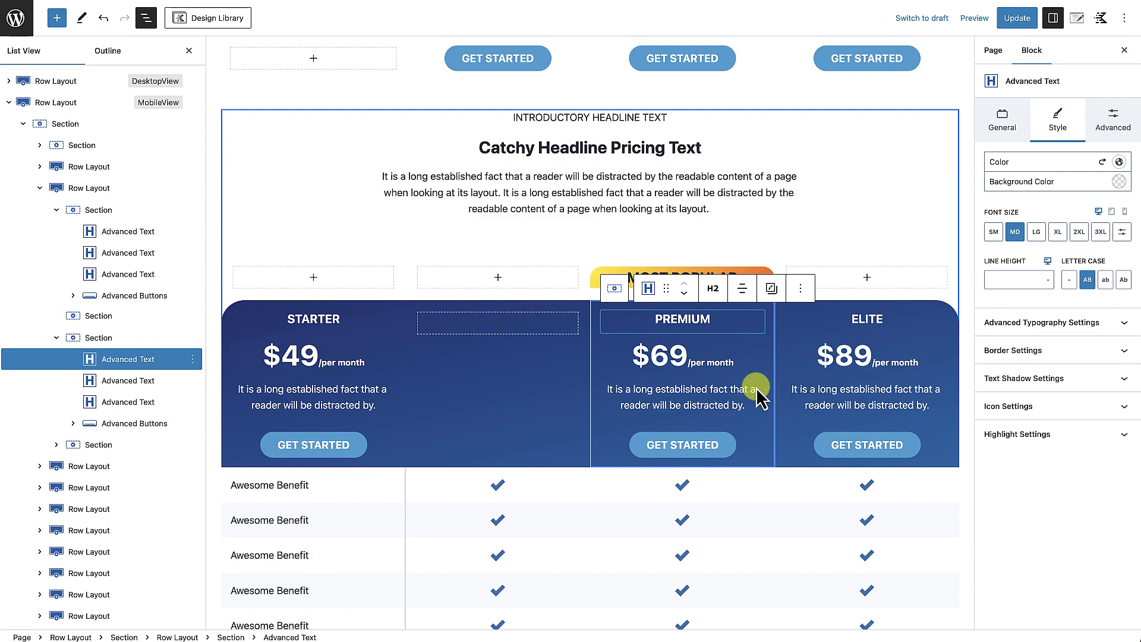
pyautogui.click(754, 451)
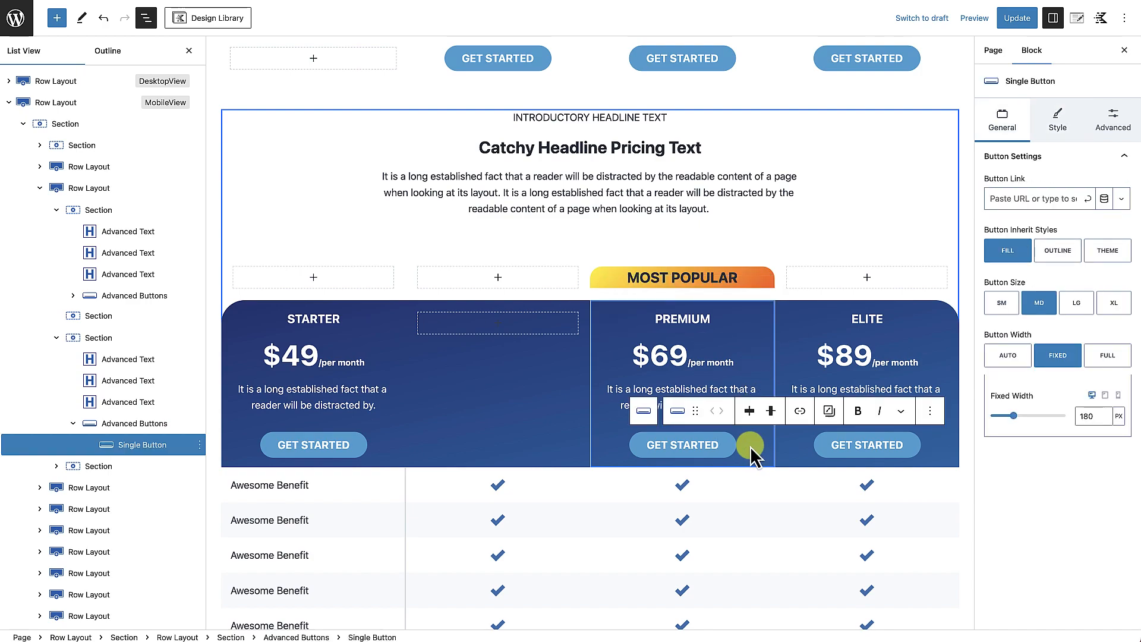
pyautogui.moveTo(713, 333); pyautogui.dragTo(739, 438)
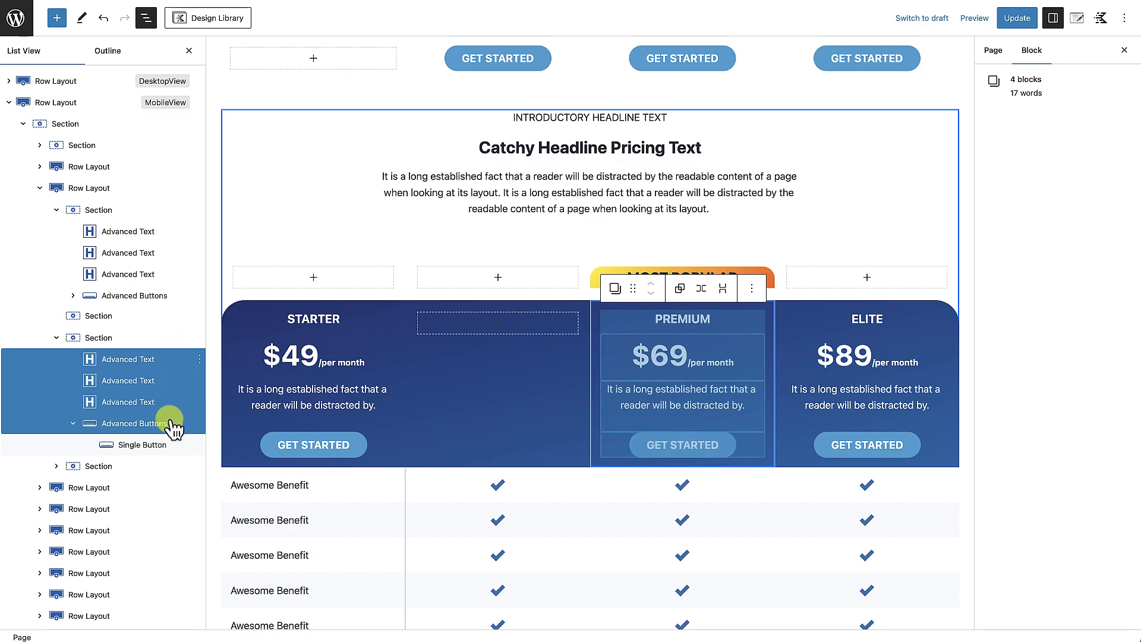
pyautogui.click(752, 289)
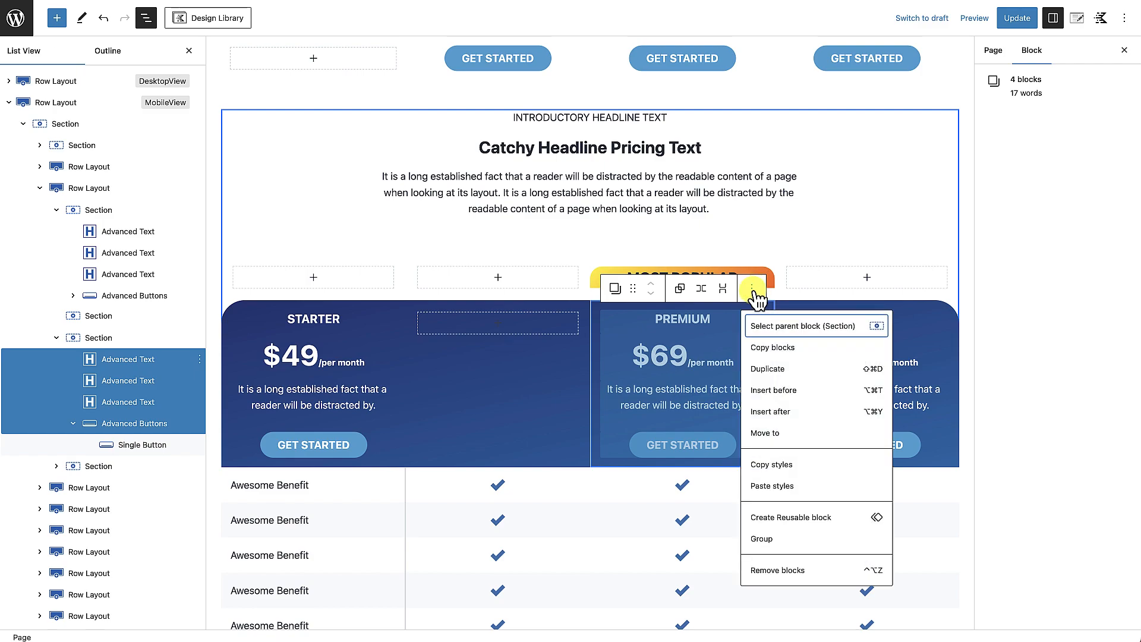
pyautogui.click(767, 570)
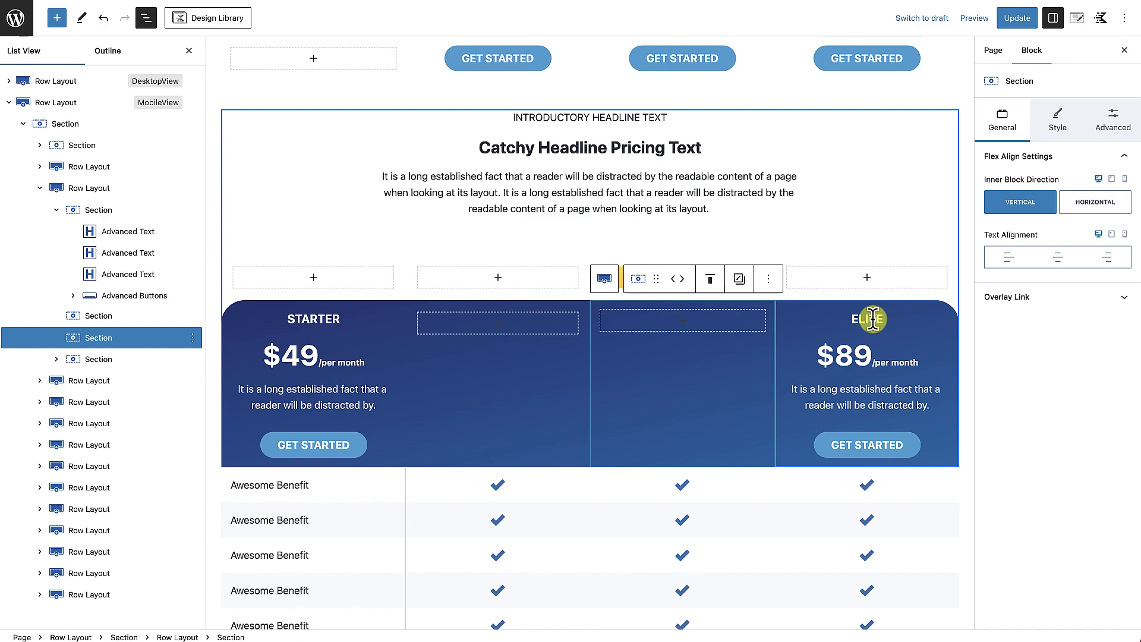
# Remove the ELITE plan's text blocks and button from the MobileView plan header row.
pyautogui.hotkey('ctrl', 'z')
pyautogui.keyDown('shift'); pyautogui.click(928, 445); pyautogui.keyUp('shift')
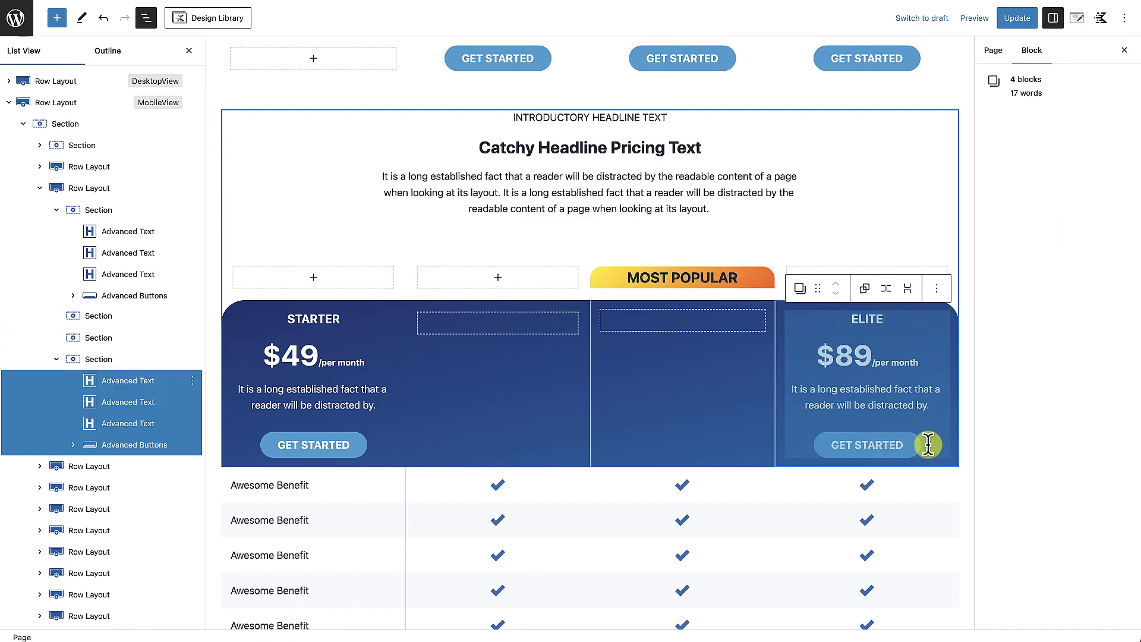
pyautogui.click(937, 288)
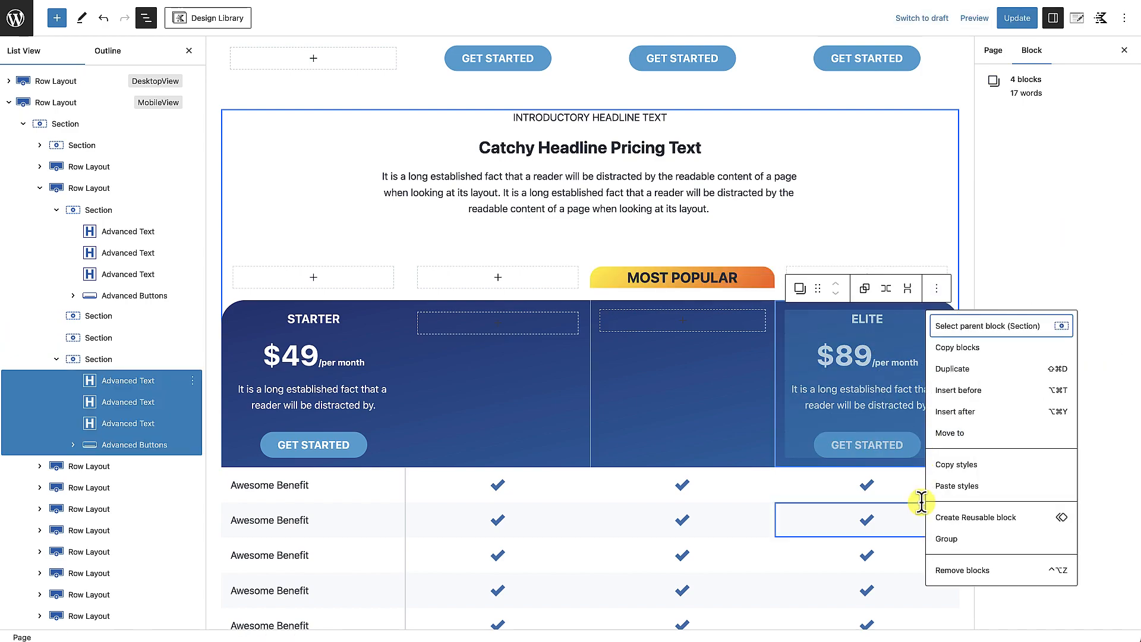
pyautogui.click(951, 571)
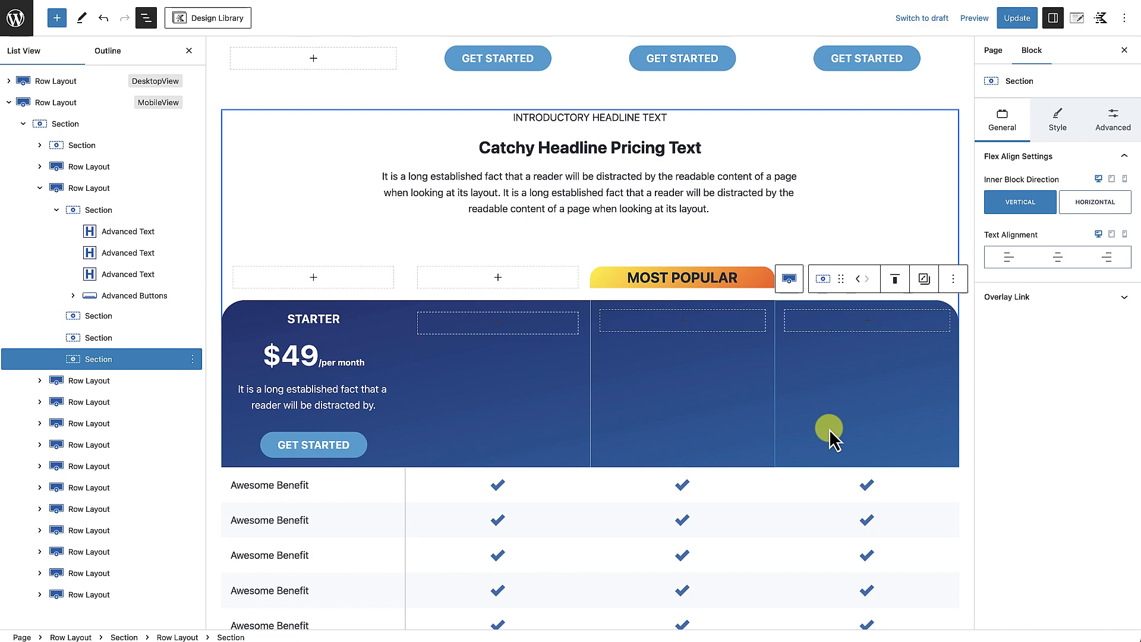
# Reduce the MobileView plan header row layout to 1 column, keeping only the STARTER section.
pyautogui.click(244, 314)
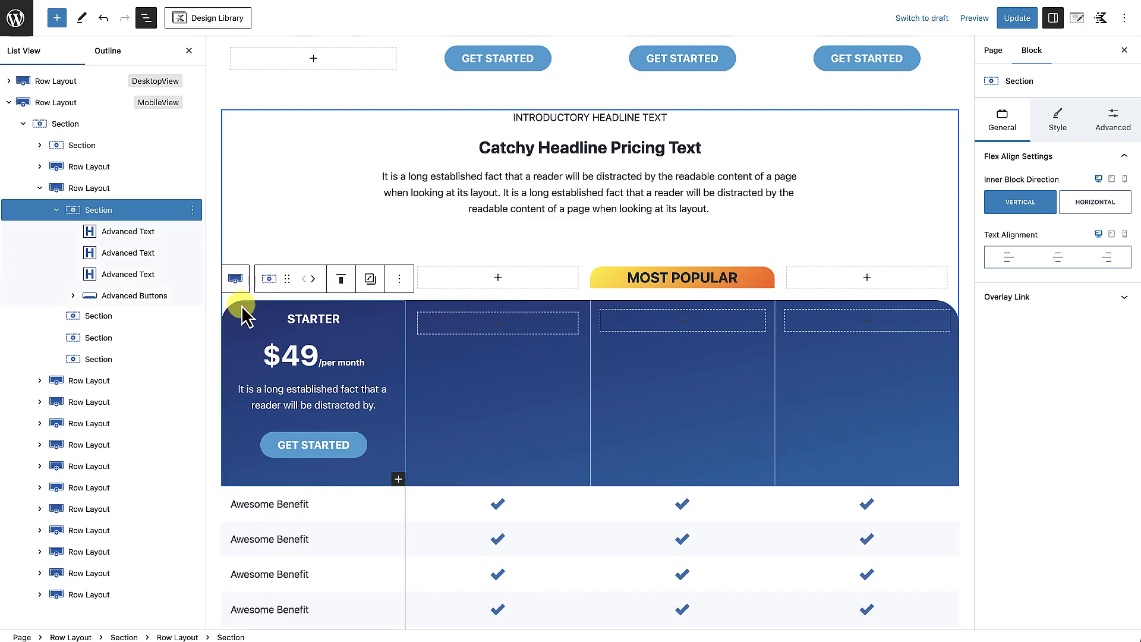
pyautogui.click(97, 189)
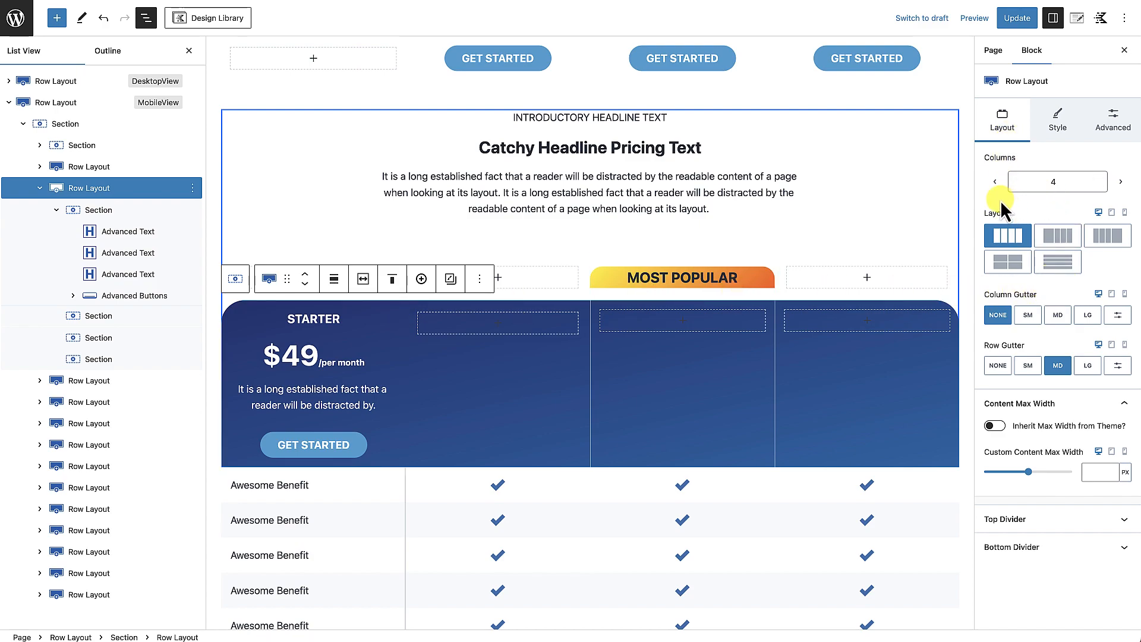
pyautogui.click(994, 181)
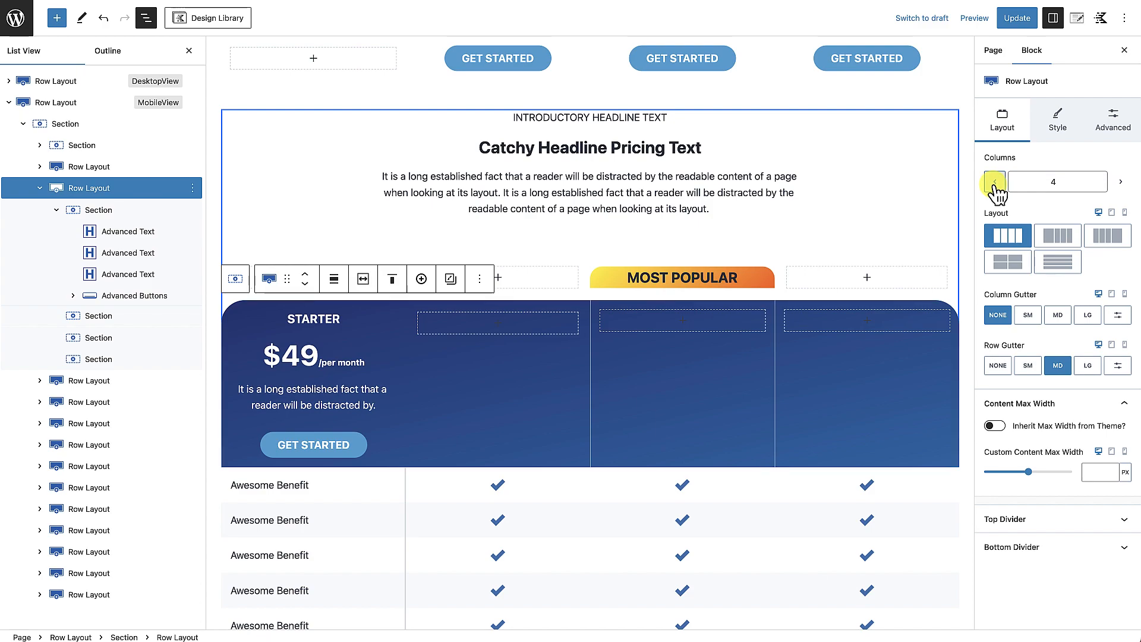
pyautogui.click(994, 181)
pyautogui.click(994, 181)
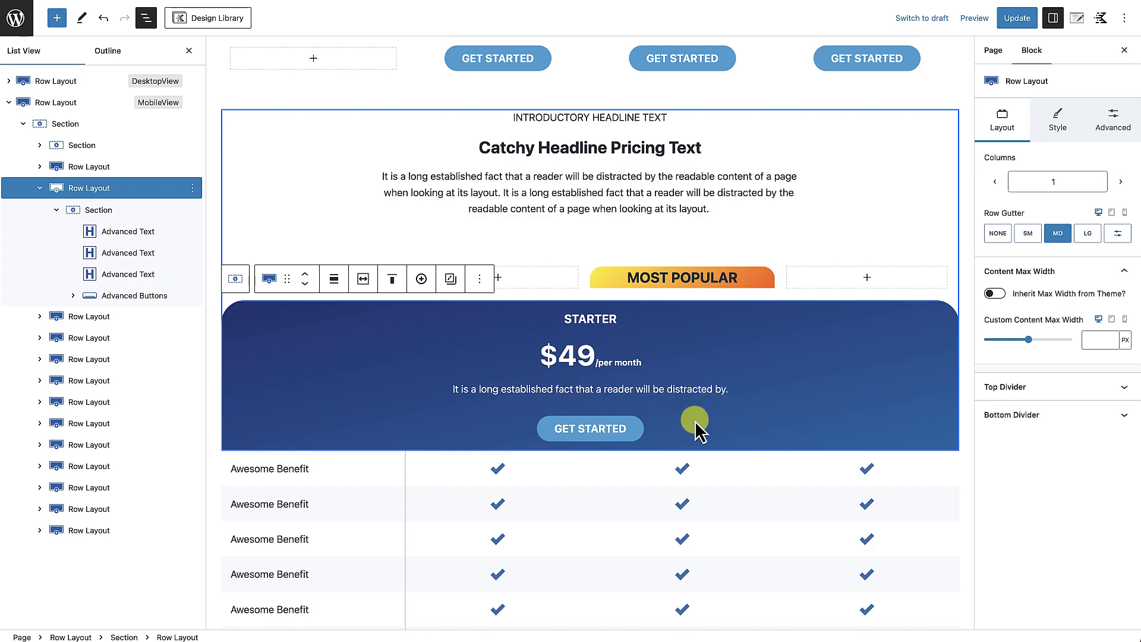
# Remove the third through tenth Awesome Benefit rows from the MobileView table, keeping the first two rows and the bottom button row.
pyautogui.scroll(-3, 694, 421)
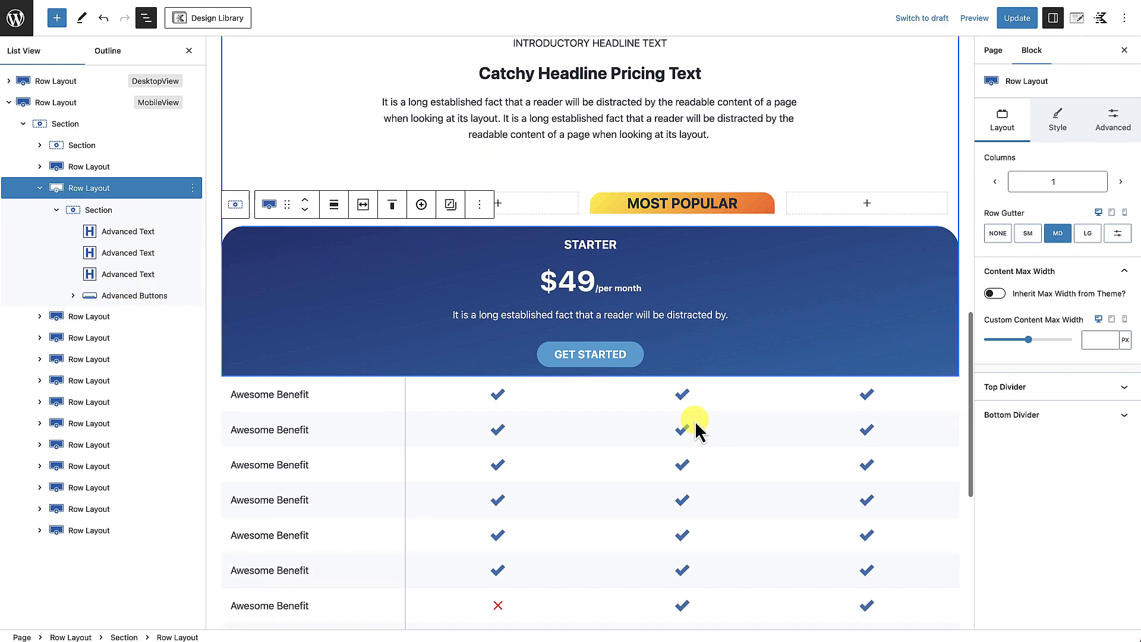
pyautogui.scroll(-3, 694, 421)
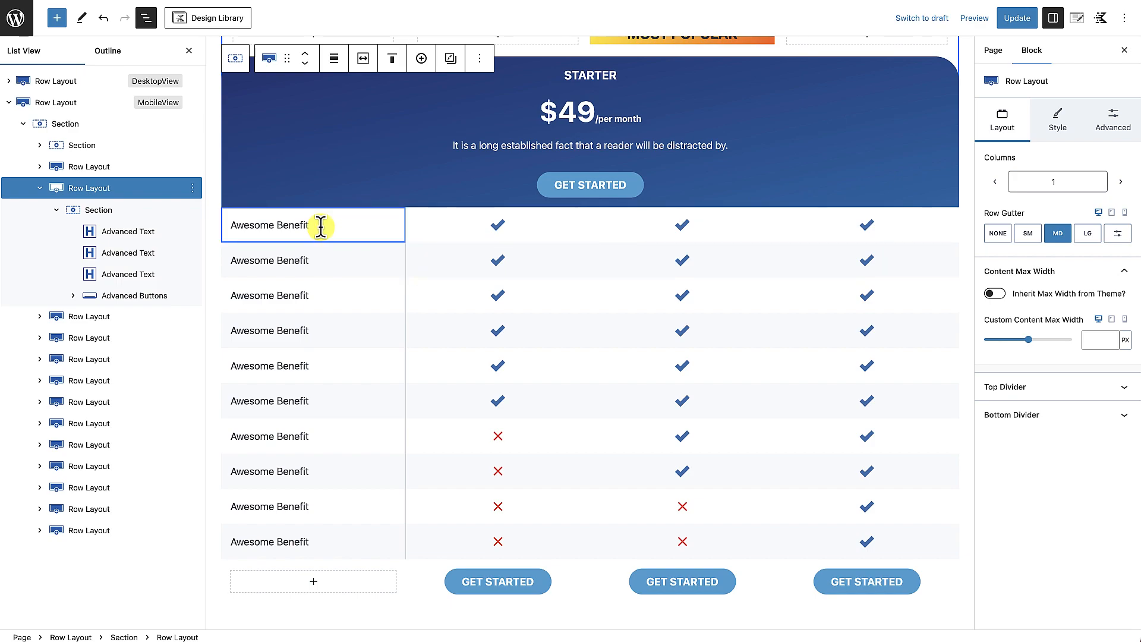
pyautogui.click(90, 336)
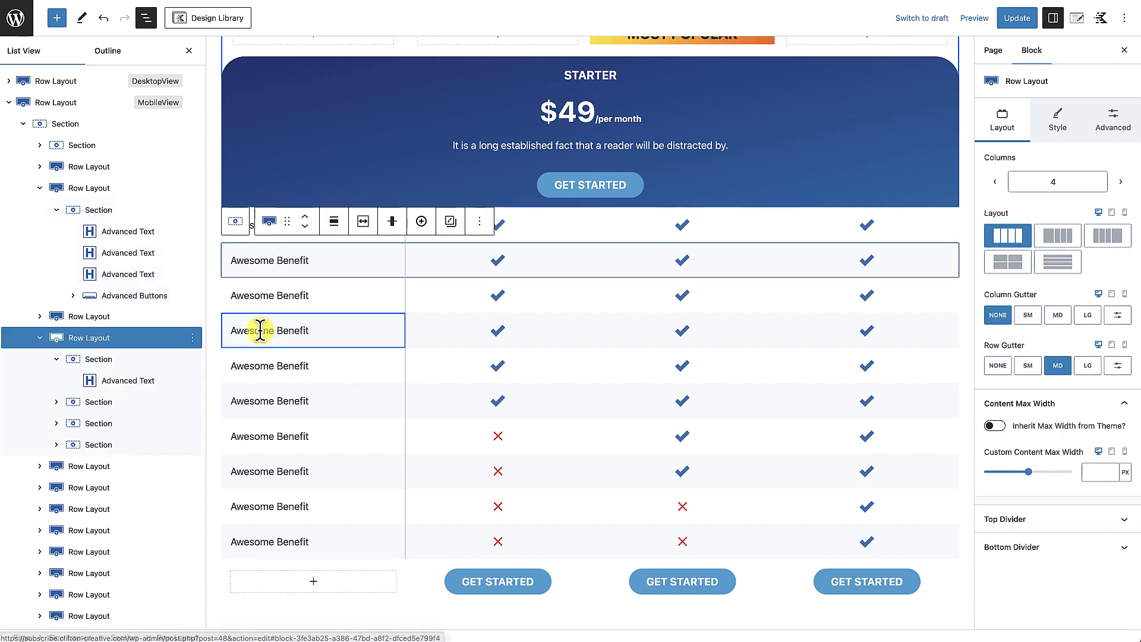
pyautogui.click(341, 299)
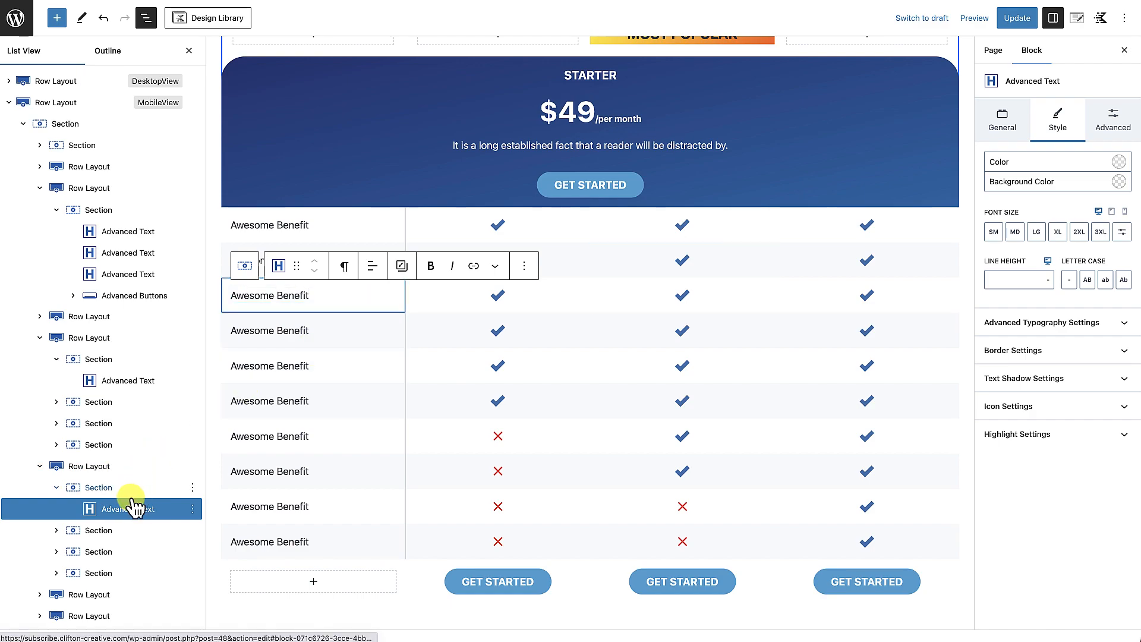
pyautogui.click(90, 469)
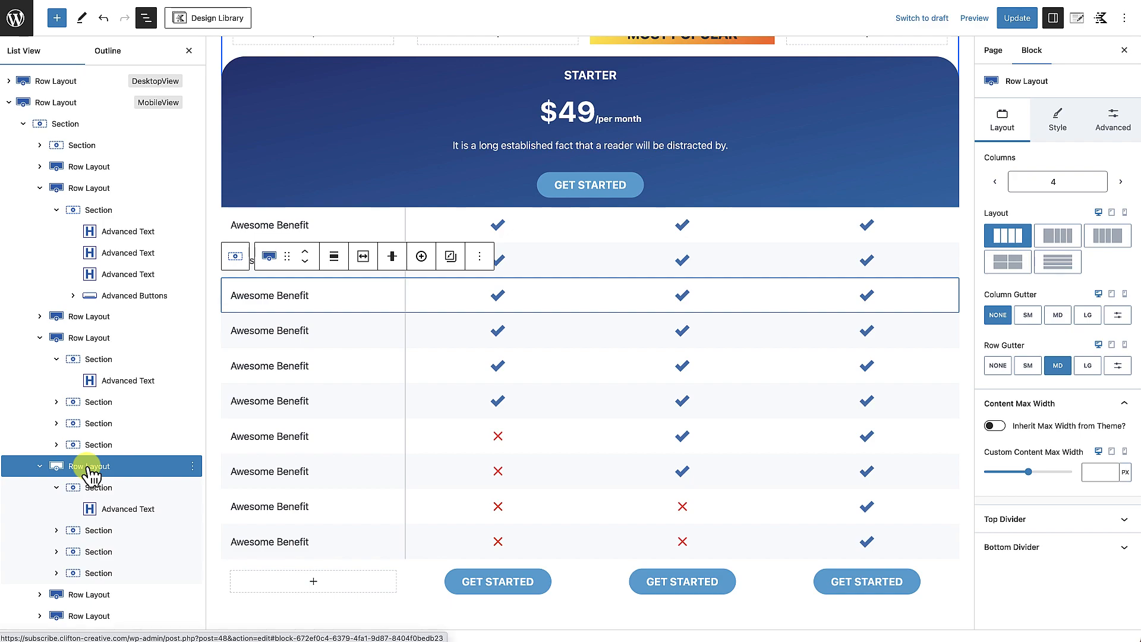
pyautogui.scroll(-3, 92, 476)
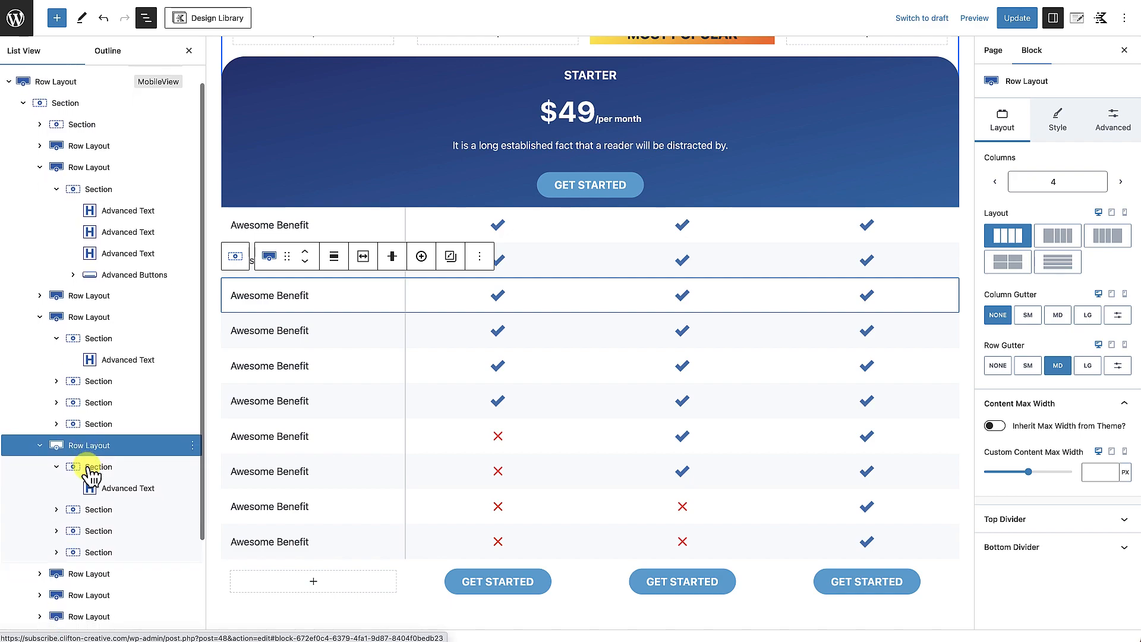
pyautogui.scroll(-1, 91, 476)
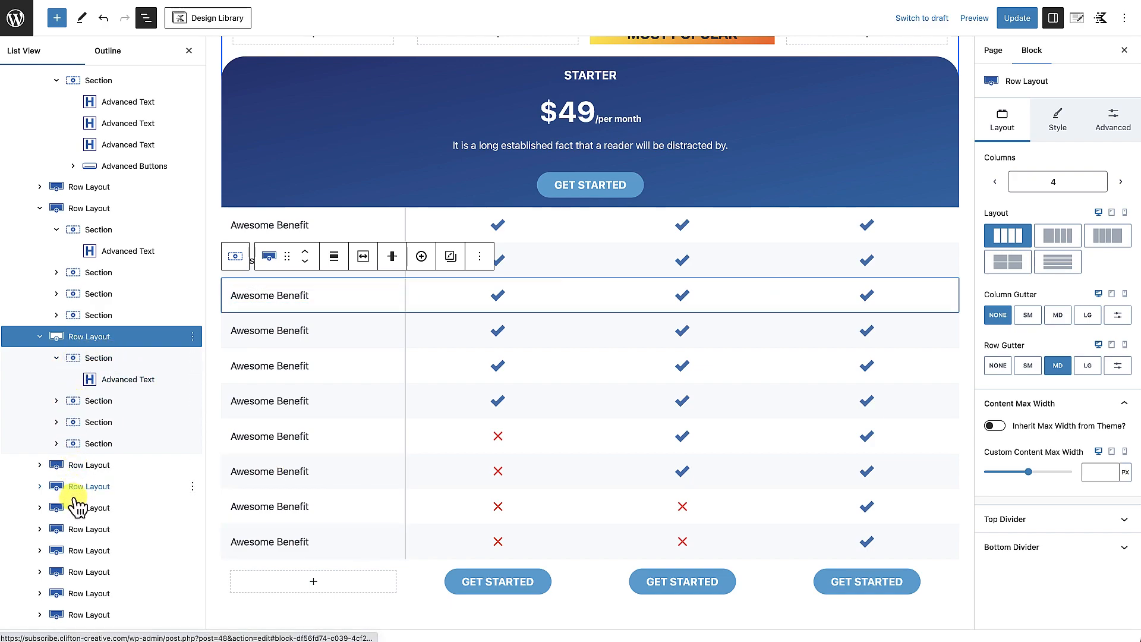
pyautogui.keyDown('shift'); pyautogui.click(75, 593); pyautogui.keyUp('shift')
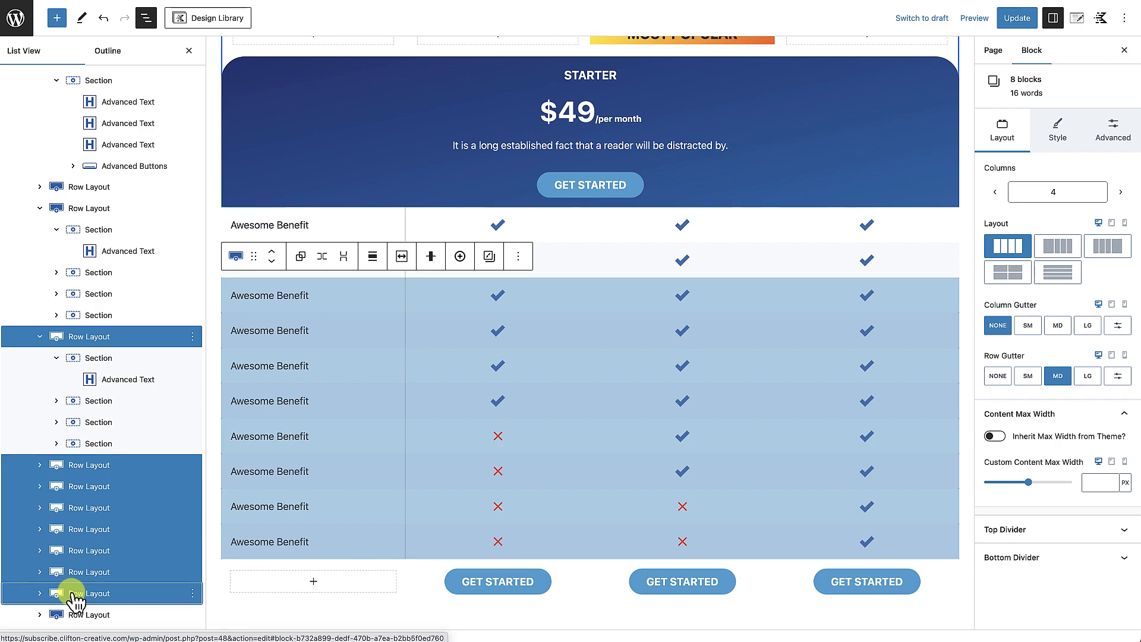
pyautogui.click(520, 262)
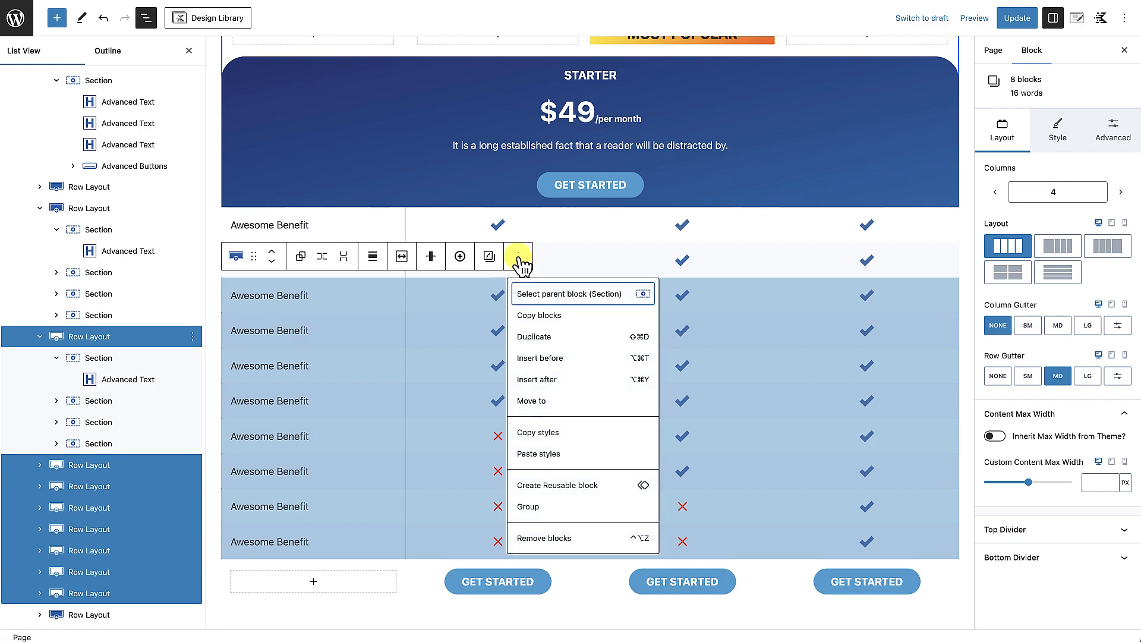
pyautogui.click(538, 544)
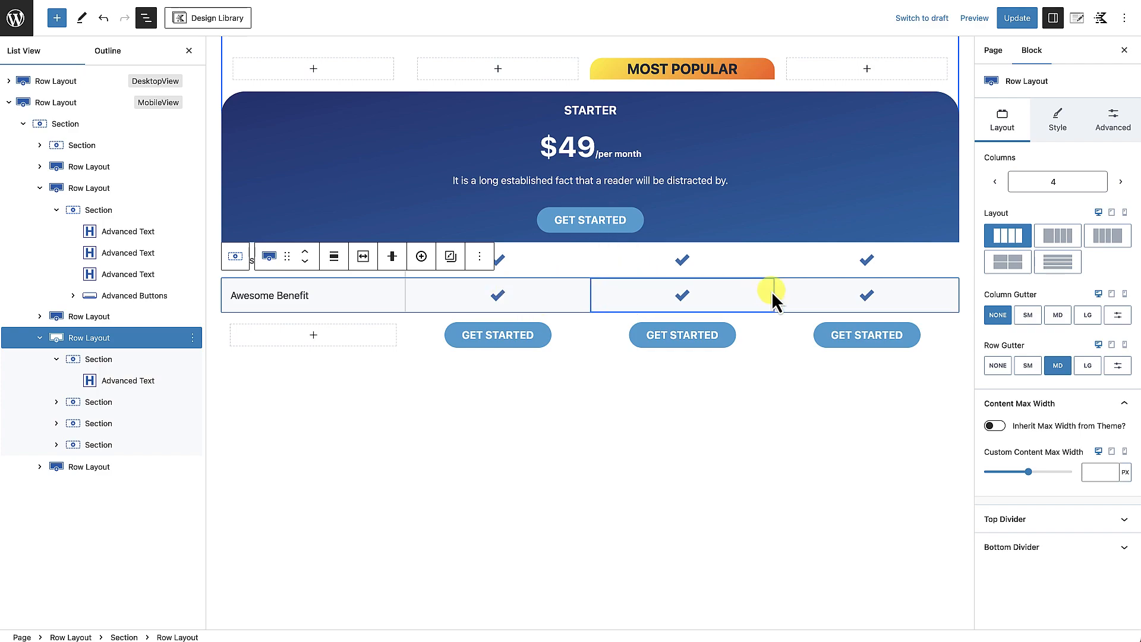
# Remove the checkmark icons from the third and fourth columns of the first Awesome Benefit row.
pyautogui.click(866, 262)
pyautogui.click(683, 259)
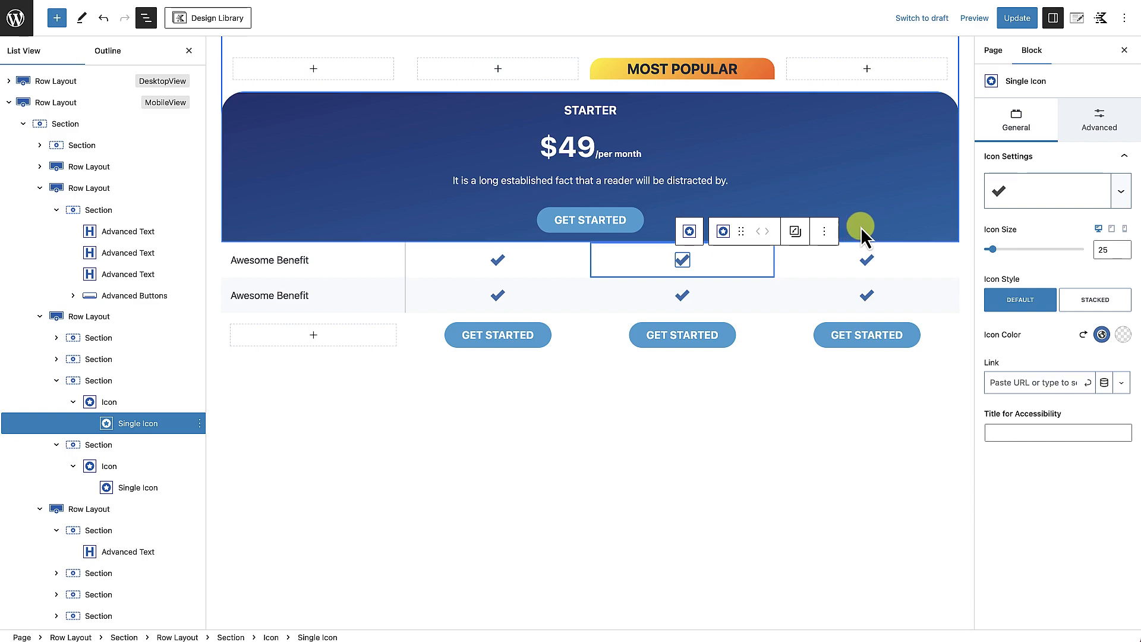
pyautogui.click(824, 232)
pyautogui.click(872, 430)
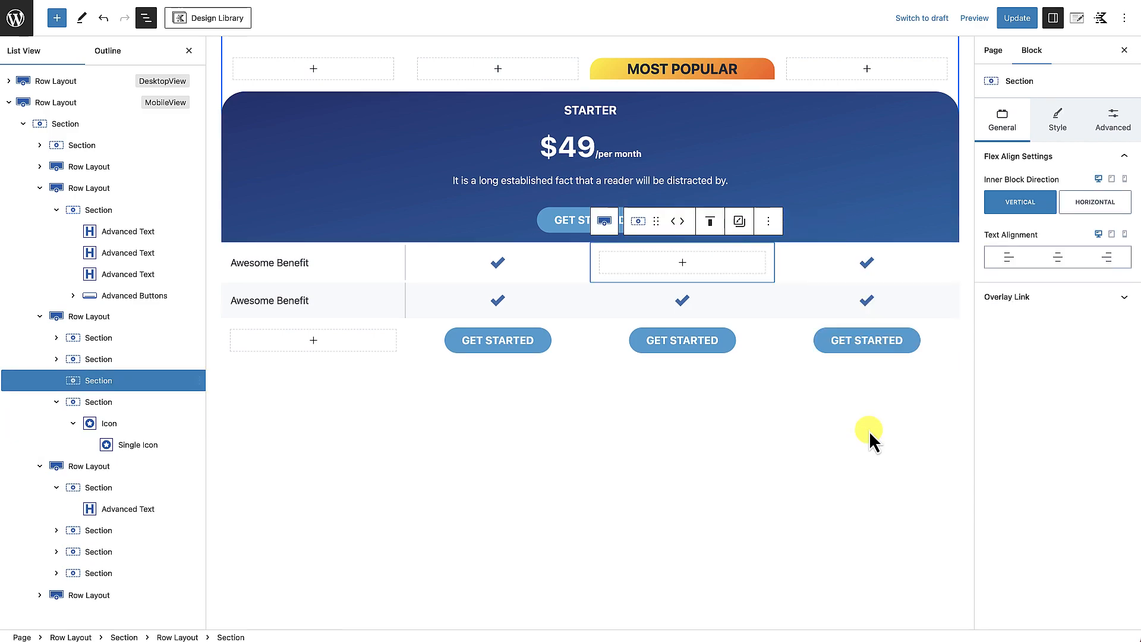
pyautogui.click(893, 266)
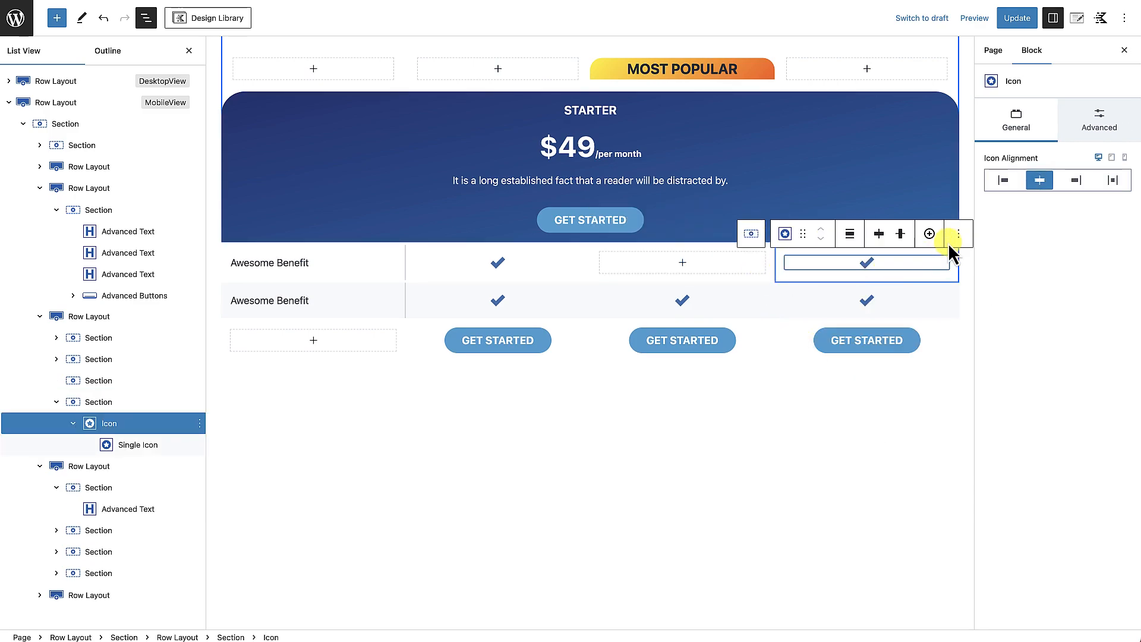
pyautogui.click(959, 234)
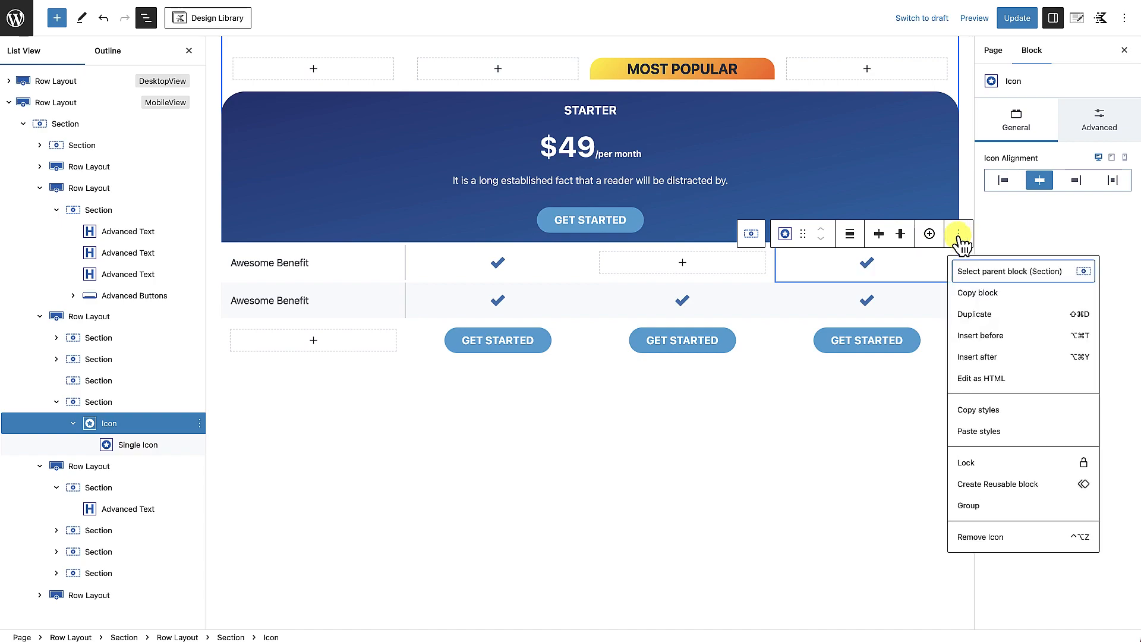
pyautogui.click(982, 538)
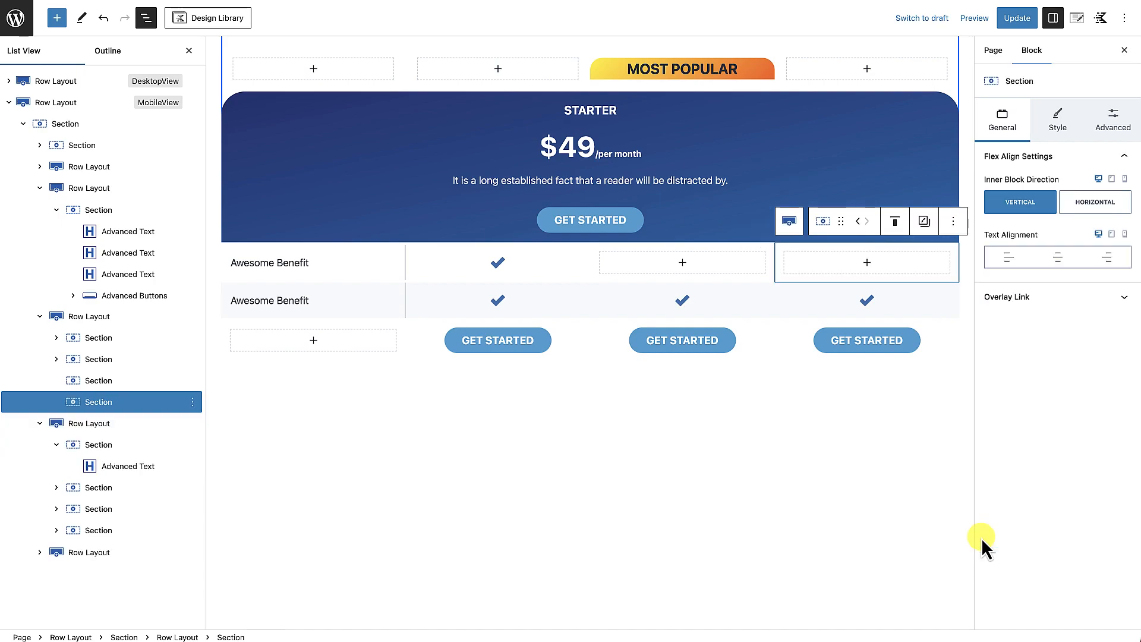
# Remove the checkmark icons from the third and fourth columns of the second Awesome Benefit row.
pyautogui.click(704, 301)
pyautogui.click(822, 272)
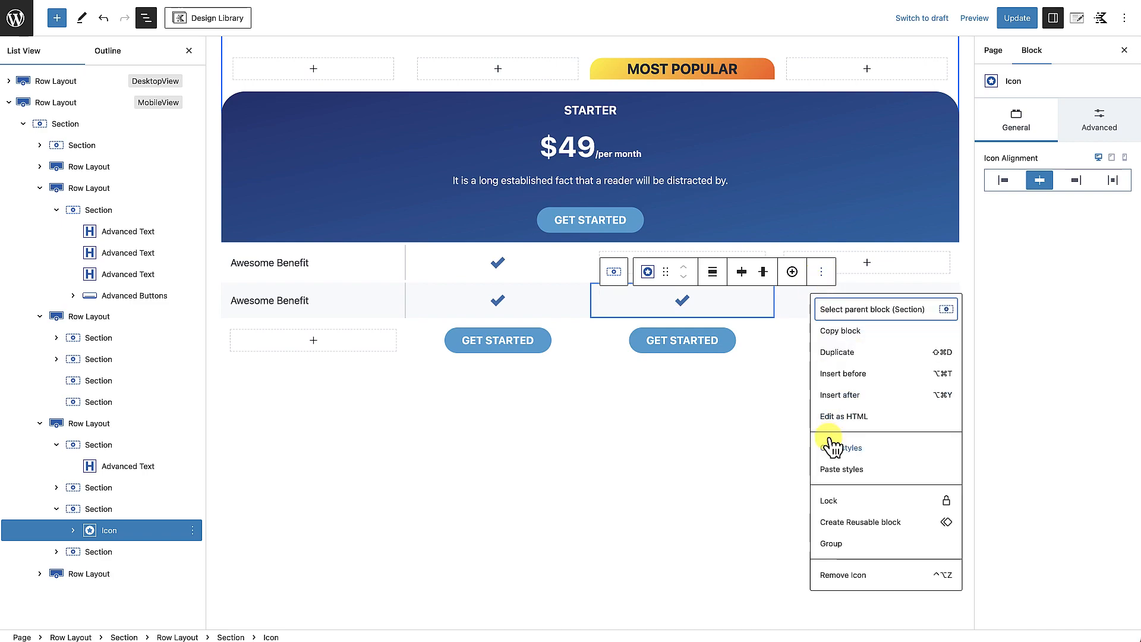
pyautogui.click(834, 576)
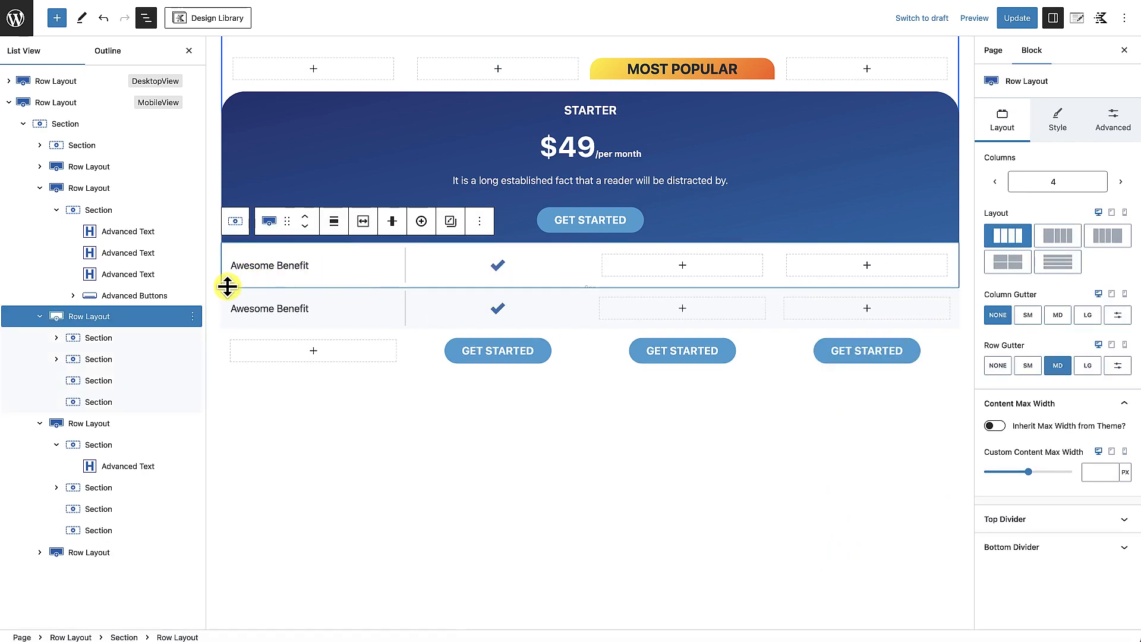
# Reduce the first Awesome Benefit row layout of the MobileView table to 2 columns.
pyautogui.click(131, 318)
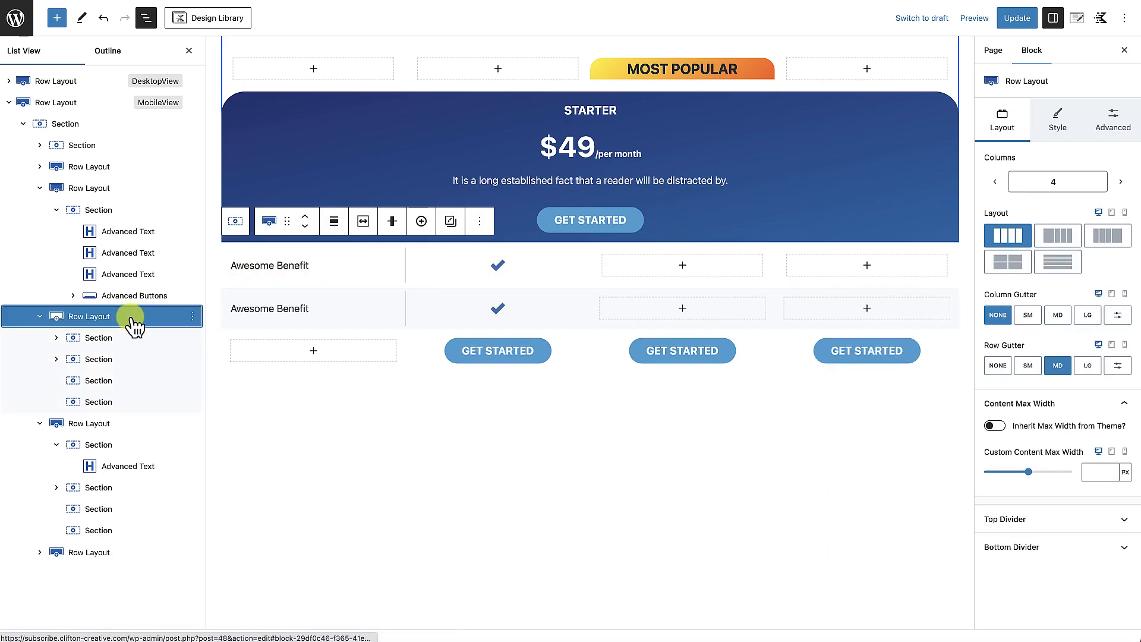
pyautogui.click(253, 268)
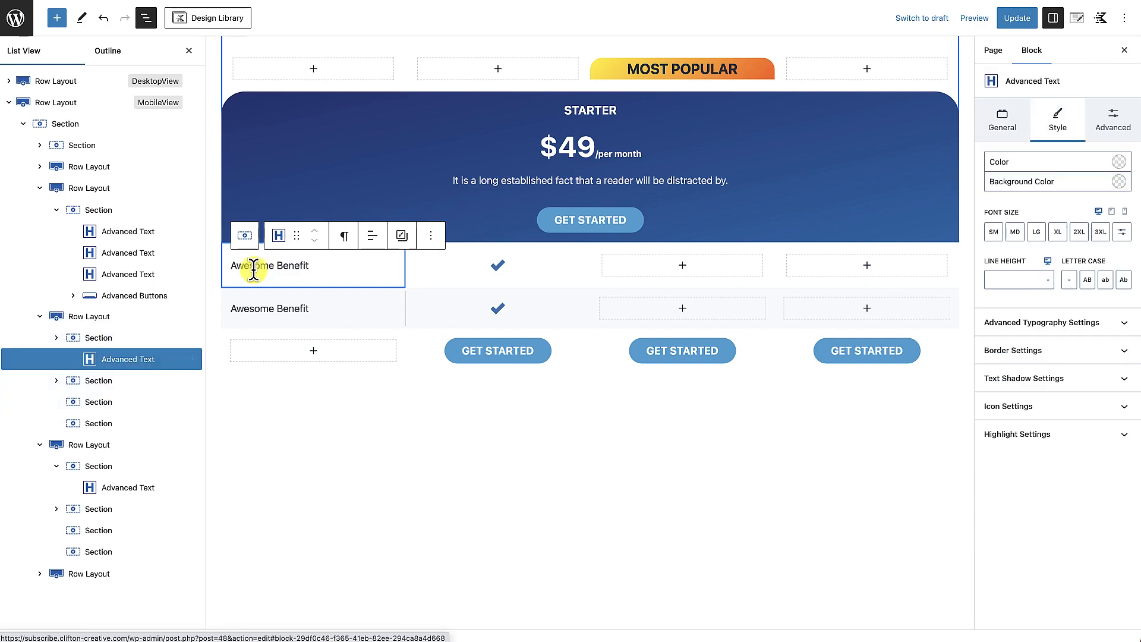
pyautogui.click(119, 318)
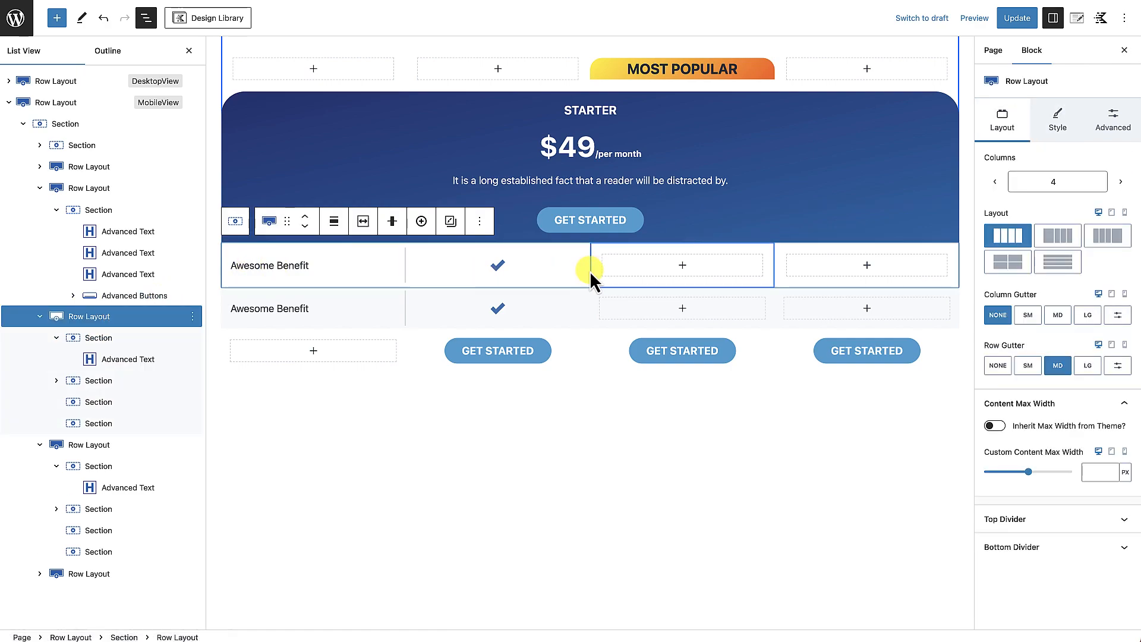
pyautogui.click(995, 182)
pyautogui.click(995, 182)
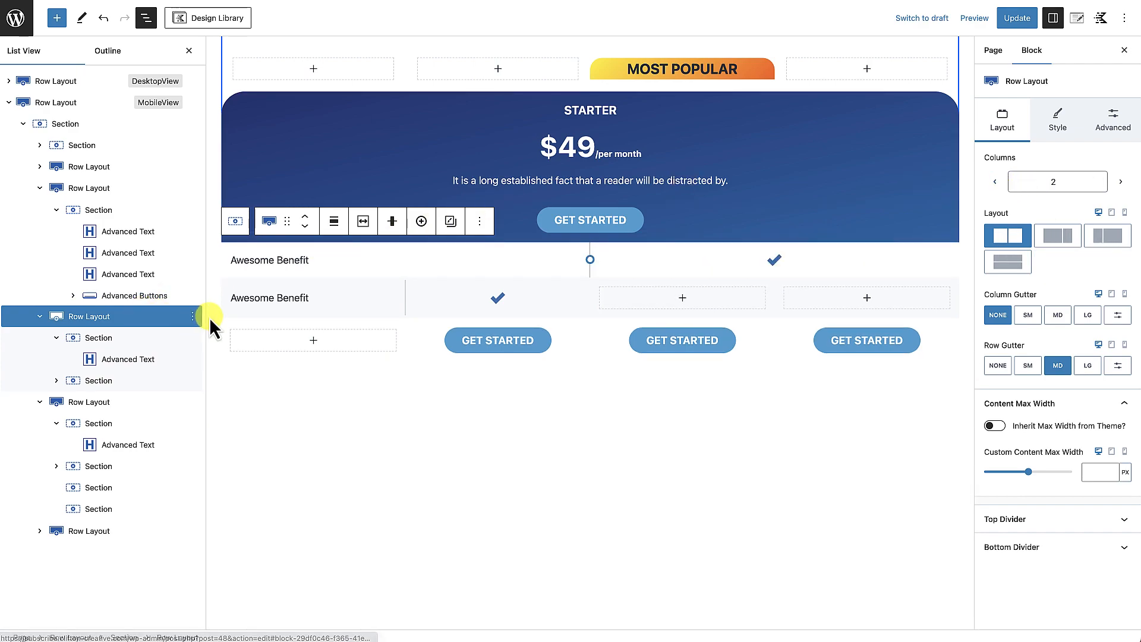
# Reduce the second Awesome Benefit row layout of the MobileView table to 2 columns.
pyautogui.click(103, 402)
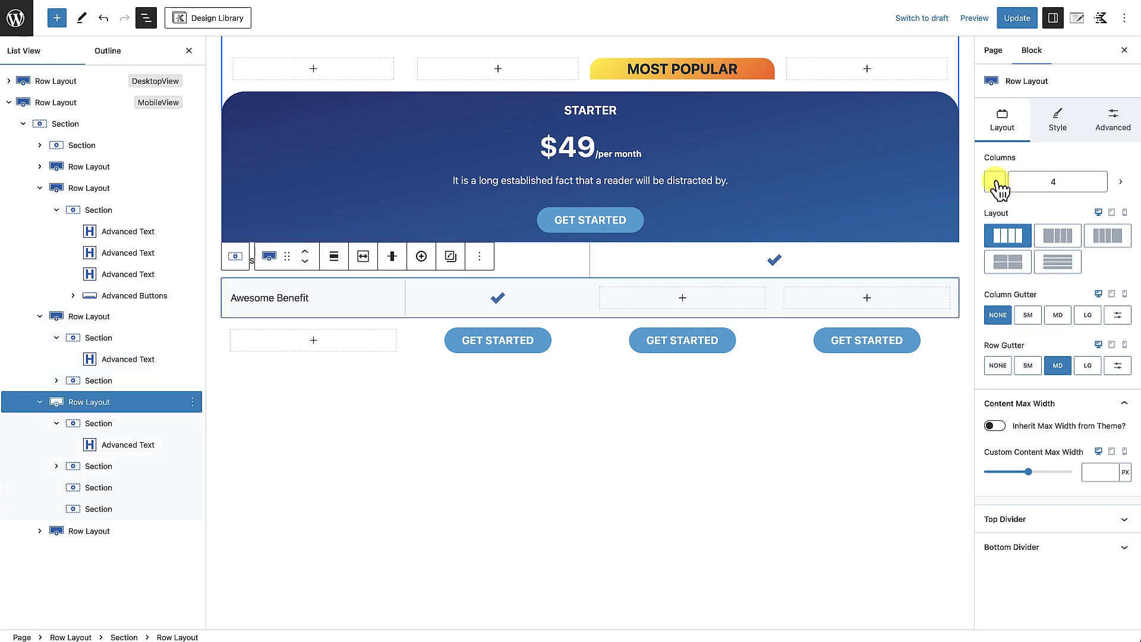
pyautogui.click(995, 182)
pyautogui.click(995, 182)
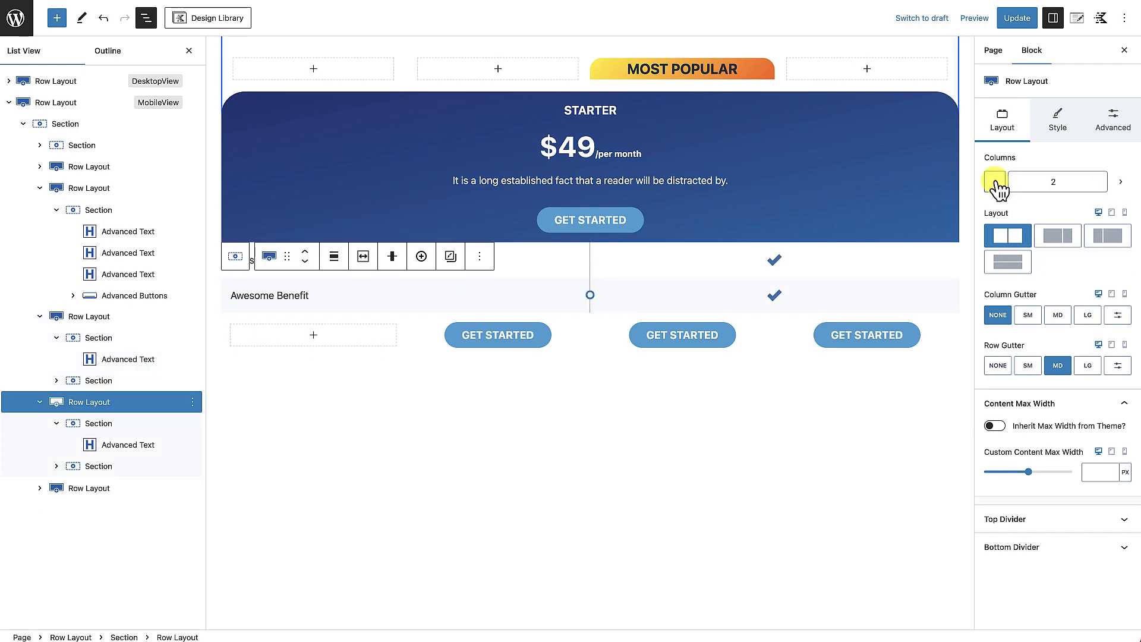
pyautogui.click(601, 395)
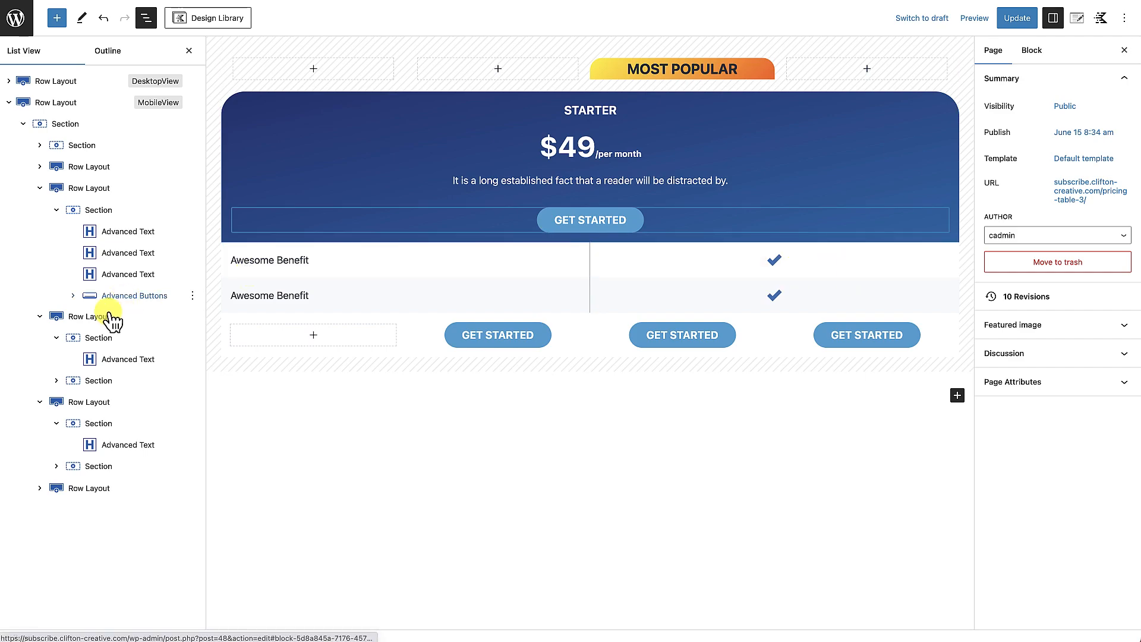
# Set the mobile layout of both MobileView Awesome Benefit rows to Left Heavy 66/33.
pyautogui.click(90, 317)
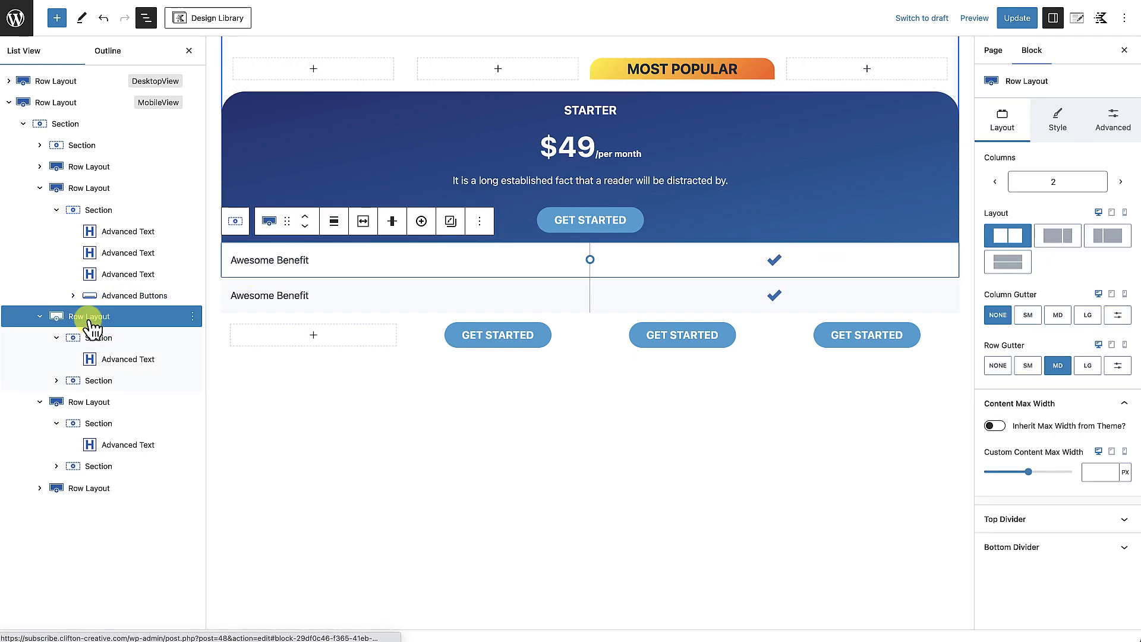
pyautogui.click(1057, 241)
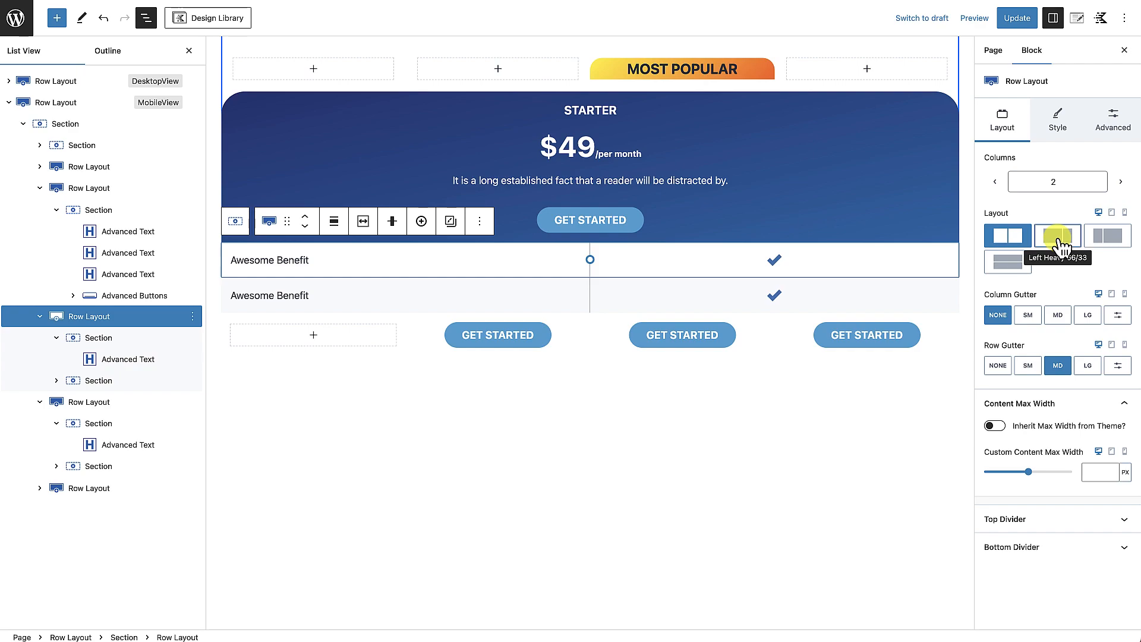
pyautogui.click(1125, 213)
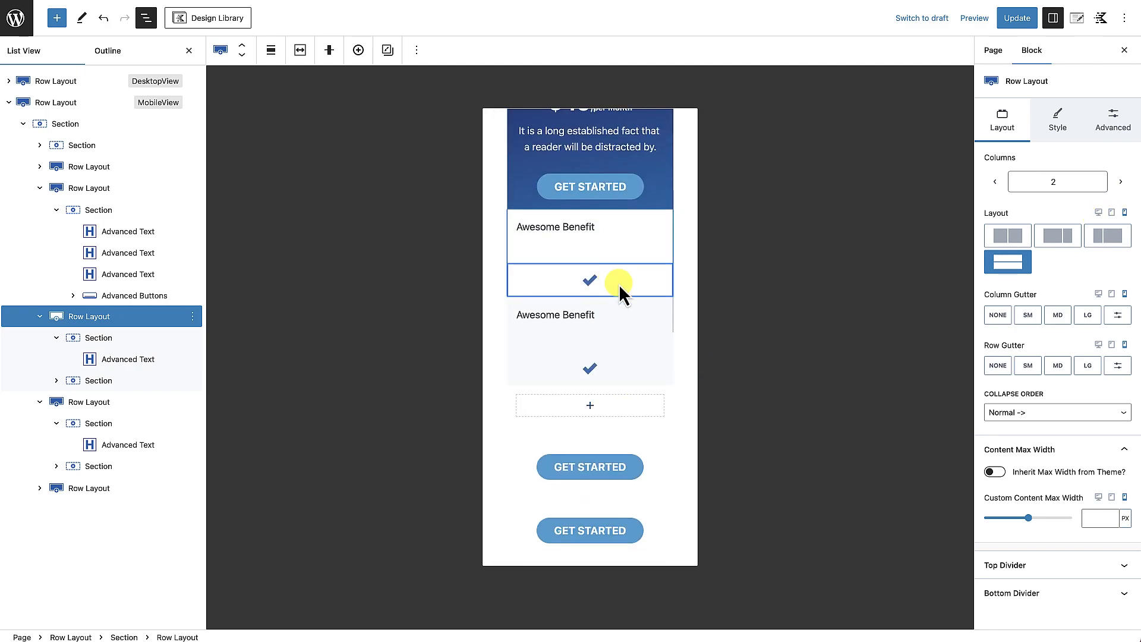
pyautogui.scroll(2, 618, 280)
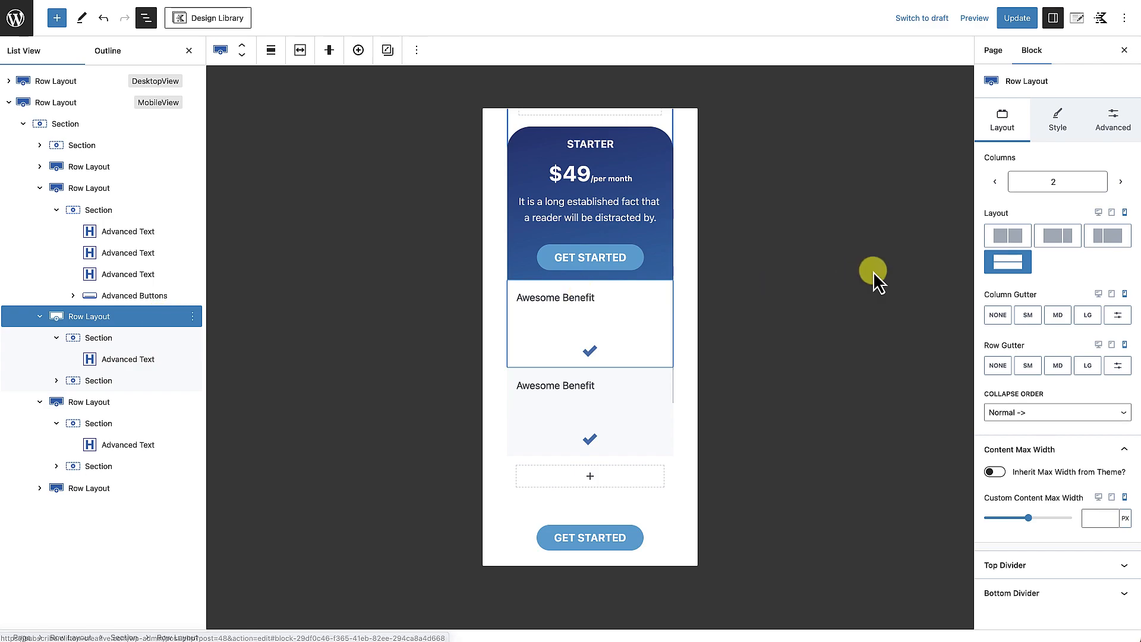
pyautogui.click(1062, 240)
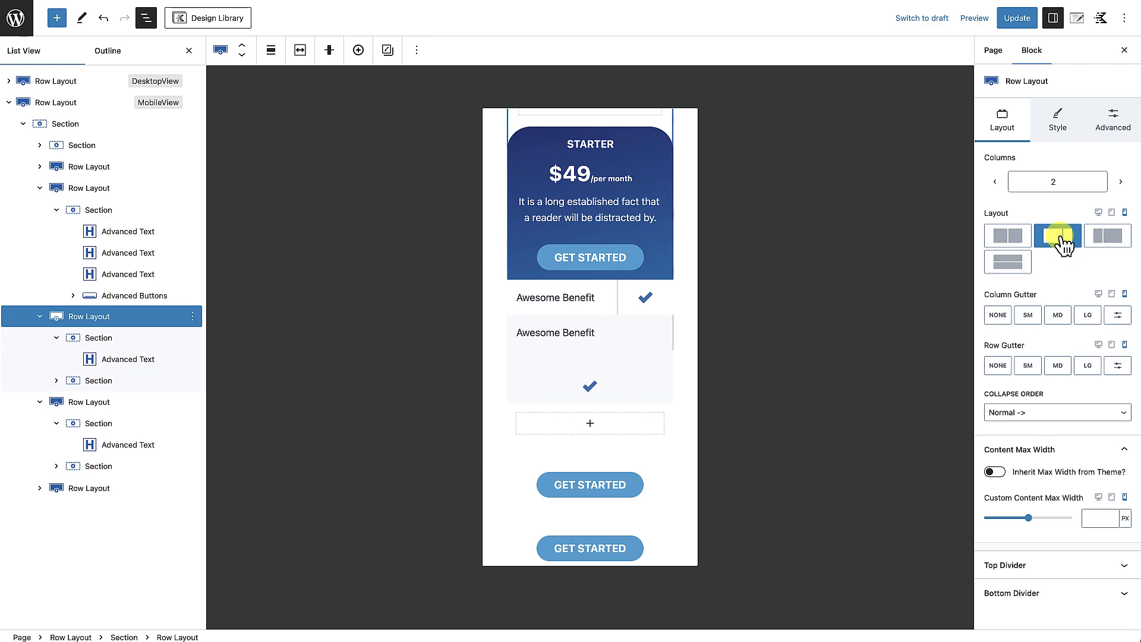
pyautogui.click(113, 404)
pyautogui.click(1064, 241)
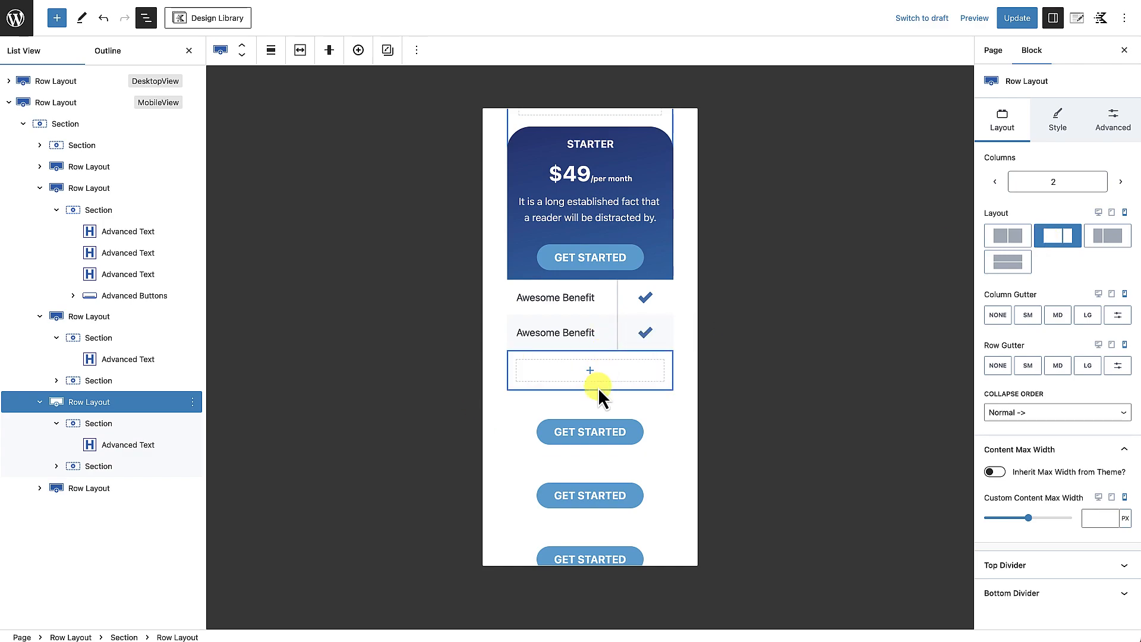
pyautogui.scroll(-1, 606, 390)
pyautogui.scroll(3, 606, 391)
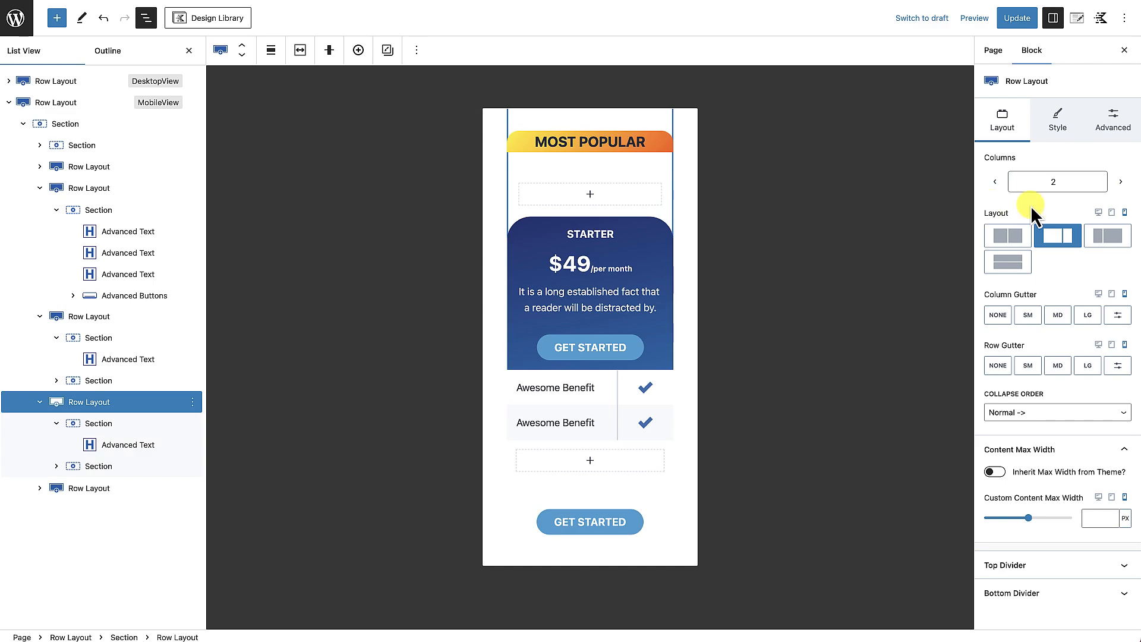
# Set the desktop layout of both MobileView Awesome Benefit rows together to Left Heavy 66/33.
pyautogui.click(1098, 212)
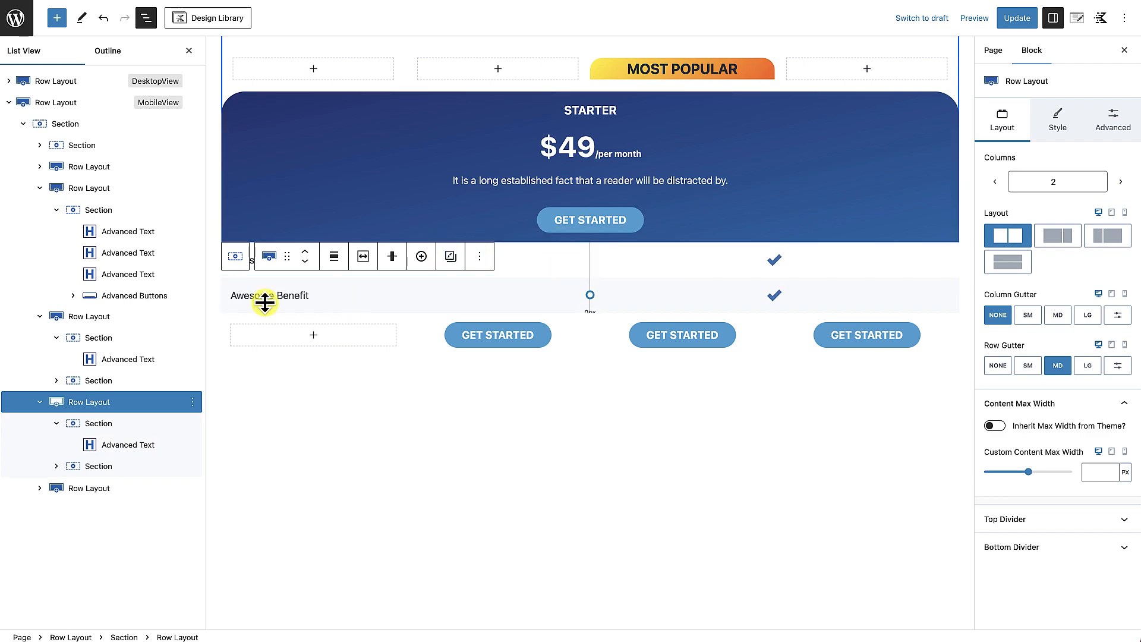
pyautogui.click(116, 318)
pyautogui.keyDown('shift'); pyautogui.click(104, 404); pyautogui.keyUp('shift')
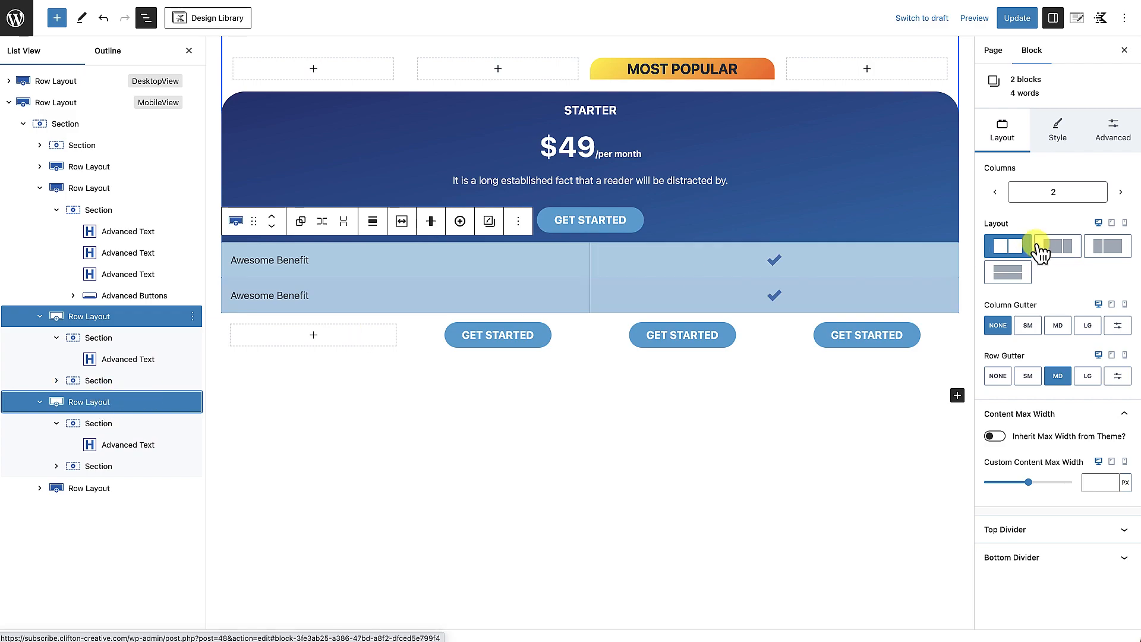
pyautogui.click(1061, 252)
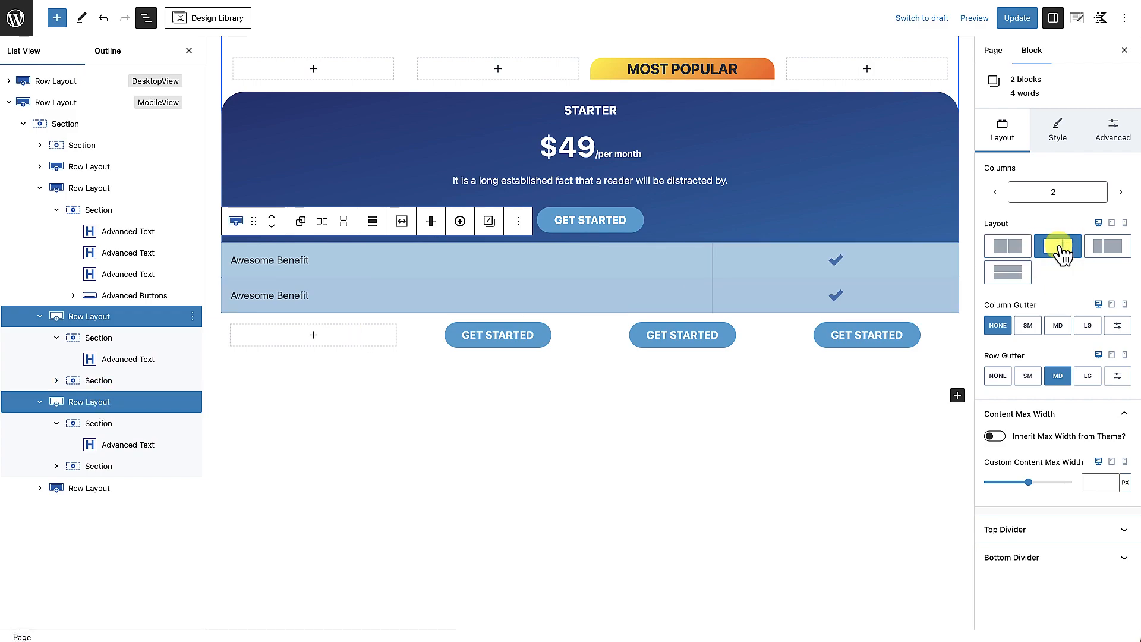
pyautogui.click(575, 387)
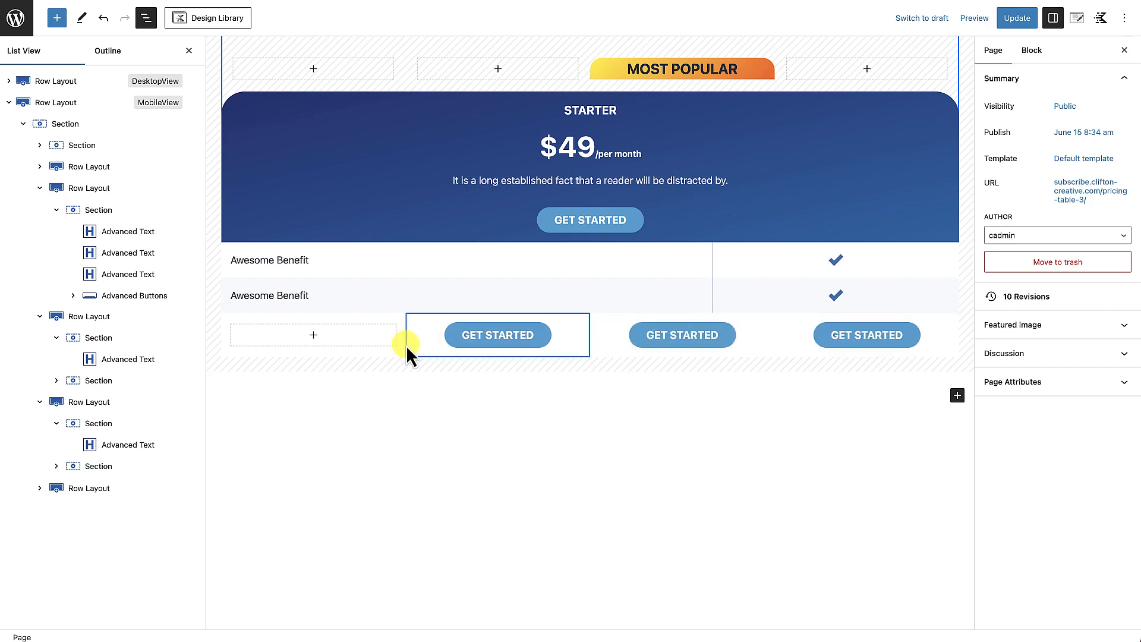
# Remove the GET STARTED buttons from the second and third columns of the MobileView table's bottom button row.
pyautogui.click(559, 335)
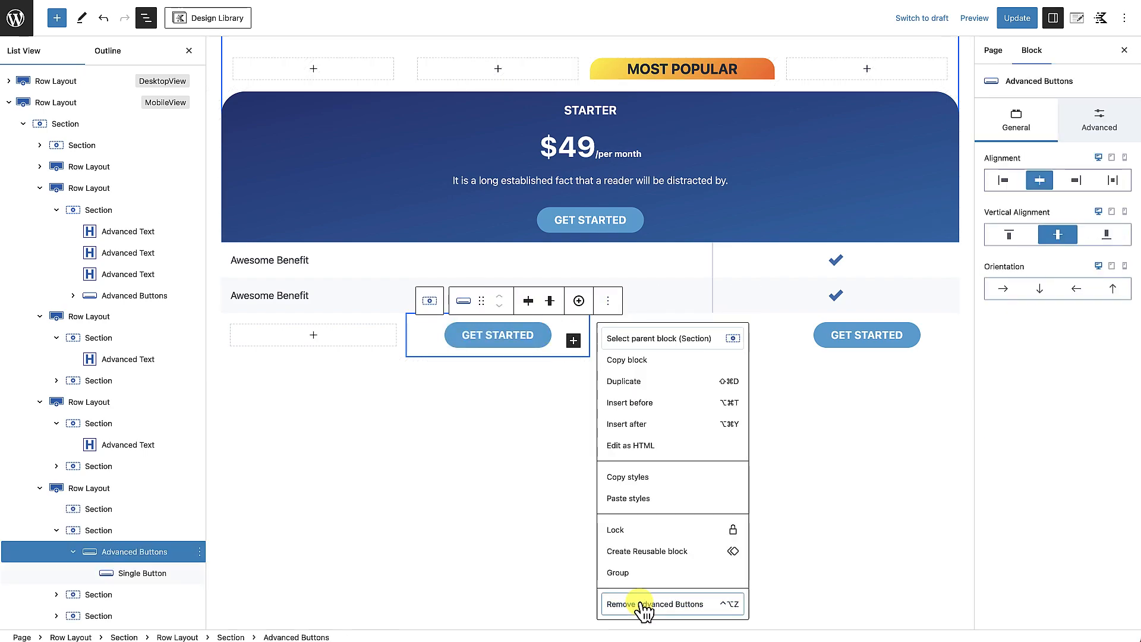
pyautogui.click(644, 604)
pyautogui.click(620, 330)
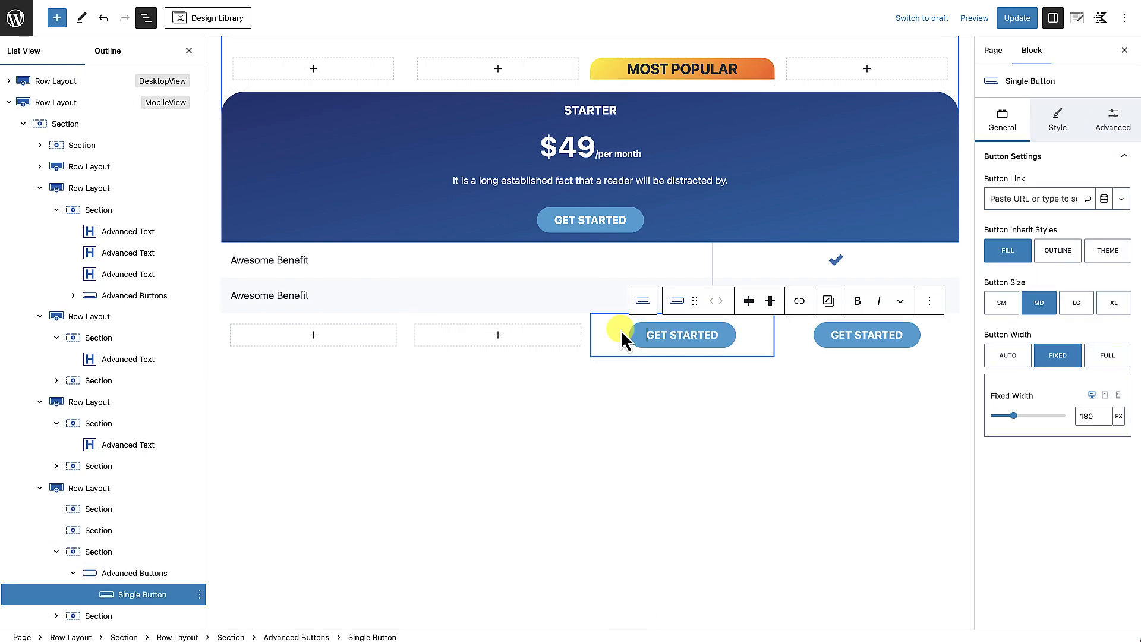
pyautogui.click(929, 301)
pyautogui.click(971, 495)
# Move the section holding the remaining GET STARTED button from the fourth column to the first column of the bottom row.
pyautogui.click(806, 343)
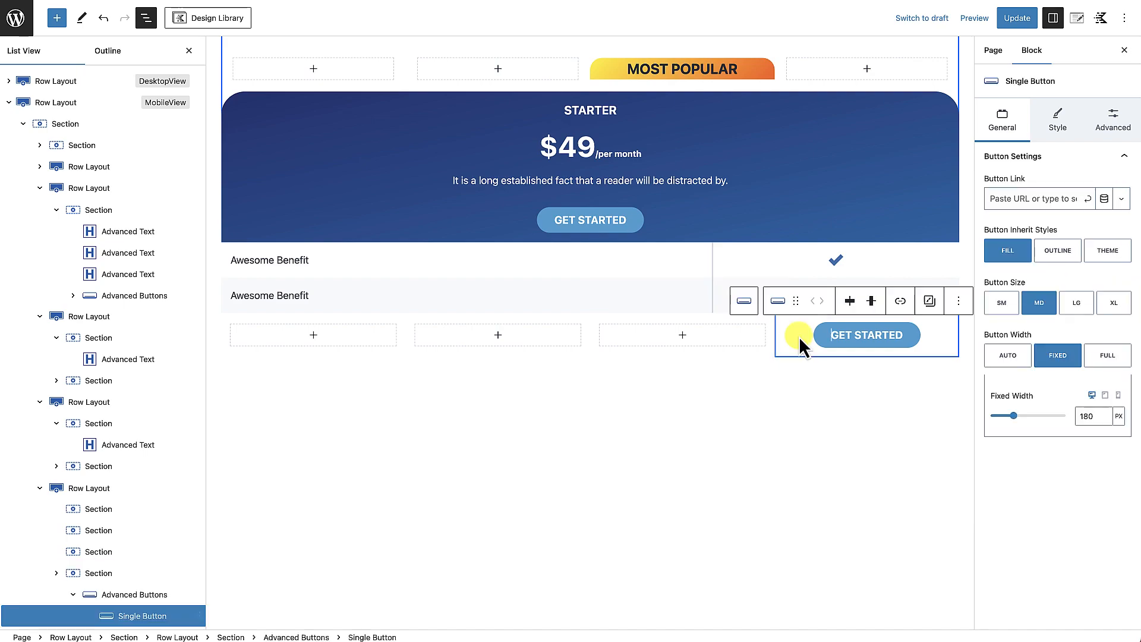
pyautogui.click(788, 337)
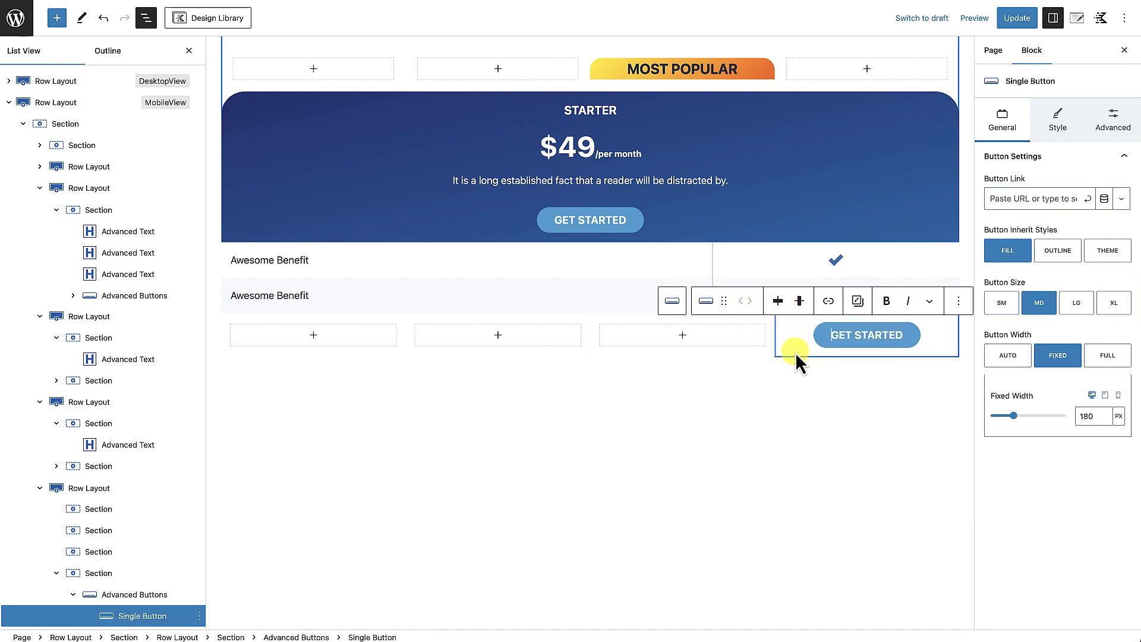
pyautogui.click(793, 352)
pyautogui.click(861, 291)
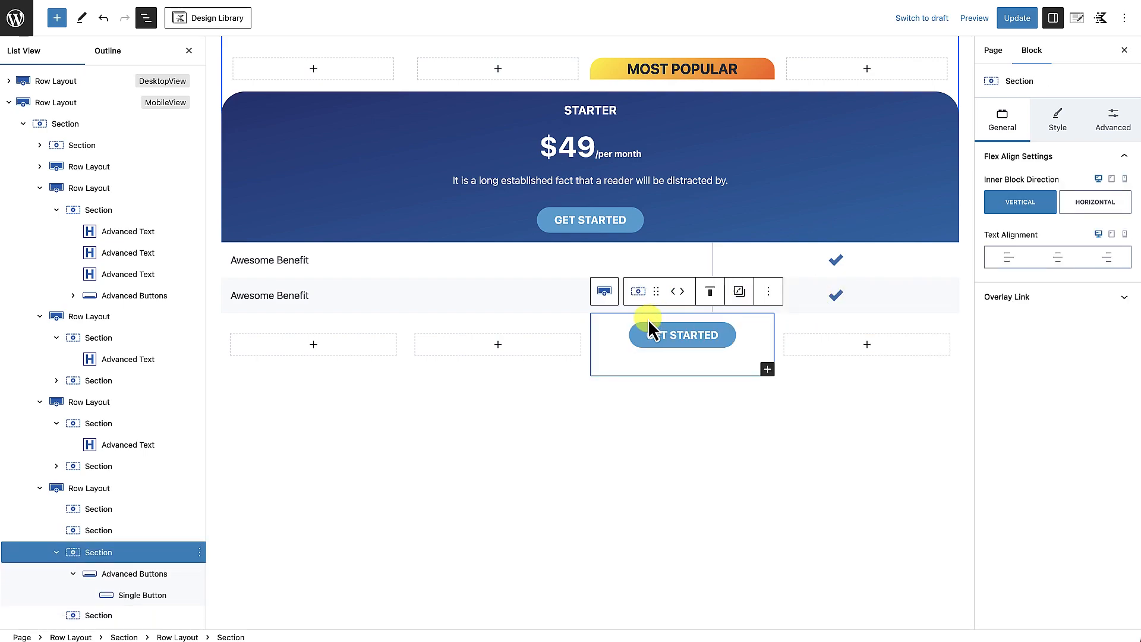
pyautogui.click(672, 292)
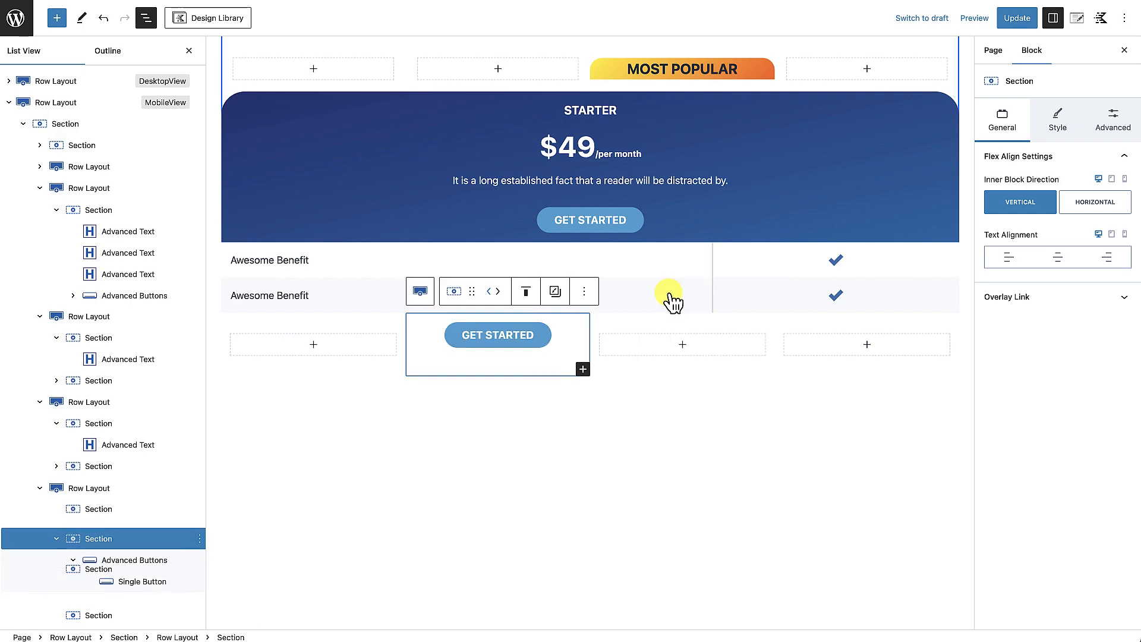
pyautogui.click(491, 291)
# Reduce the MobileView table's bottom button row layout to 1 column, keeping the section with the GET STARTED button.
pyautogui.click(135, 489)
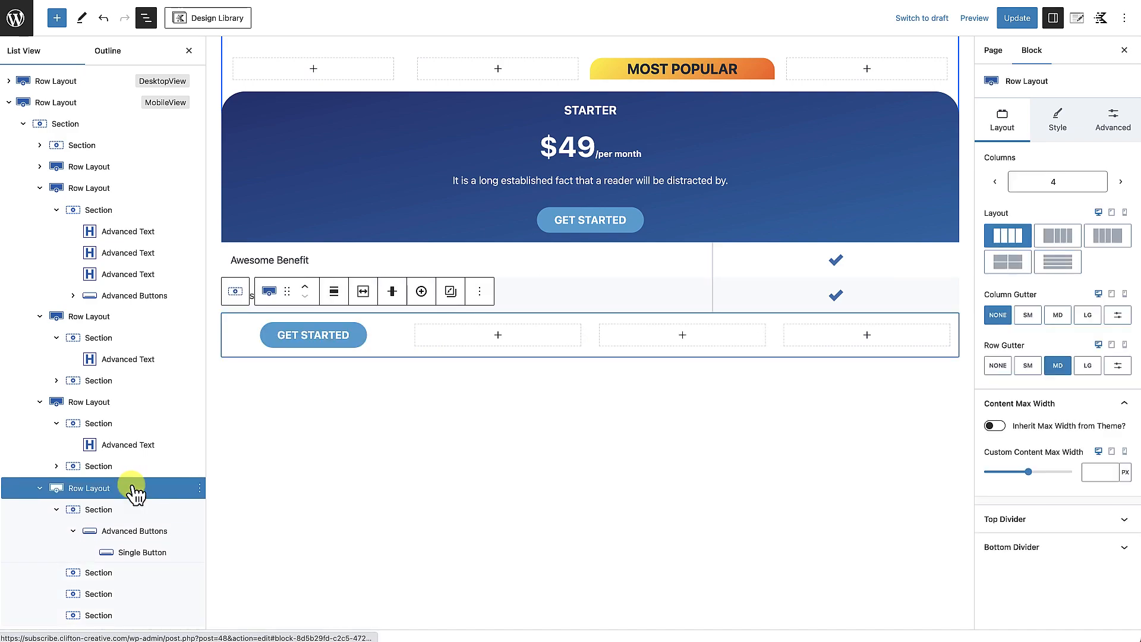
pyautogui.click(995, 182)
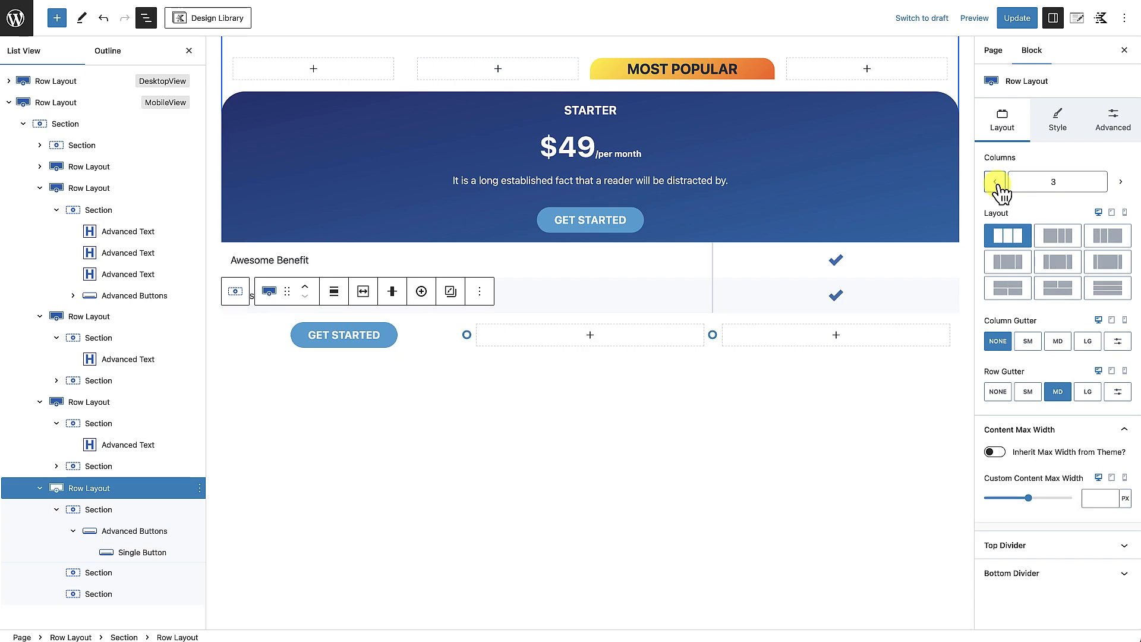
pyautogui.click(995, 181)
pyautogui.click(996, 181)
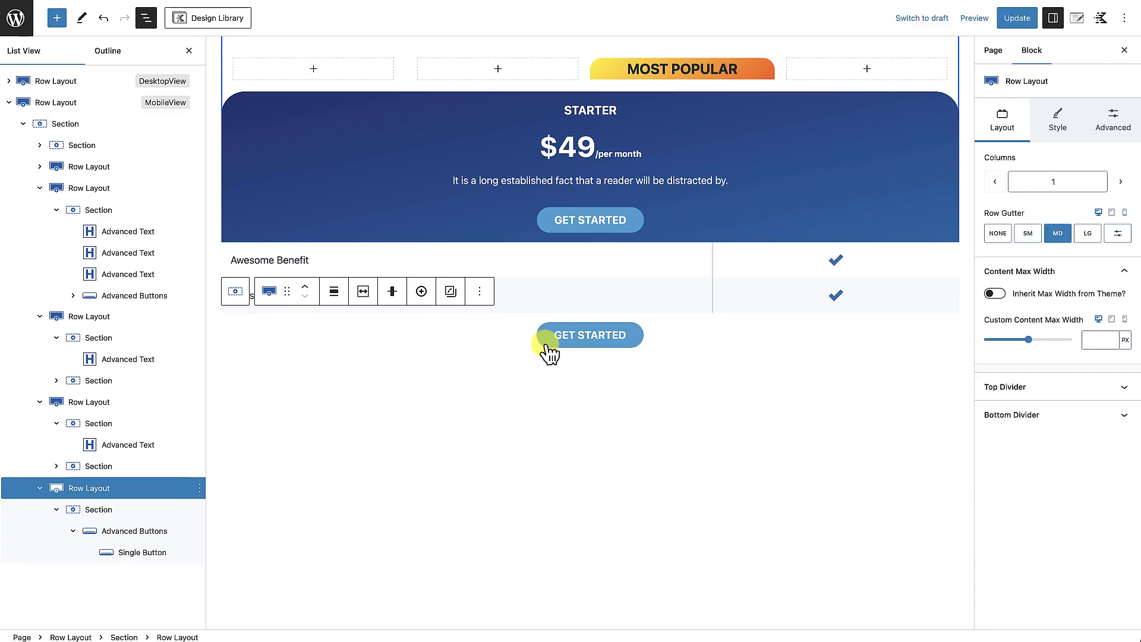
pyautogui.click(597, 423)
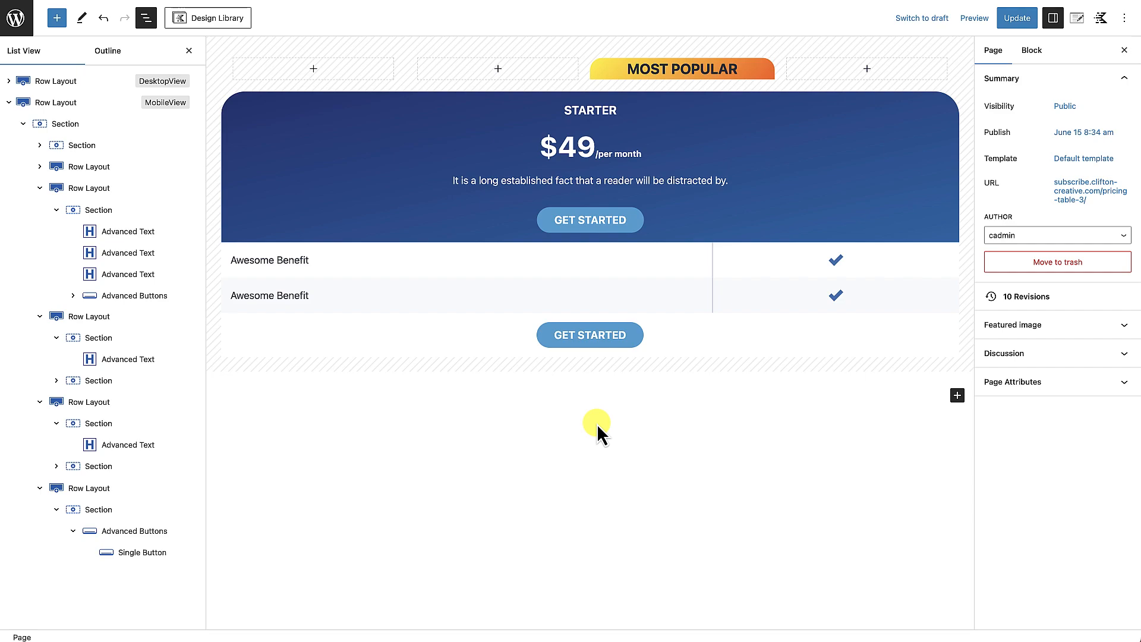
# Duplicate the two Awesome Benefit rows of the MobileView table together, twice in a row, making six benefit rows.
pyautogui.scroll(10, 596, 423)
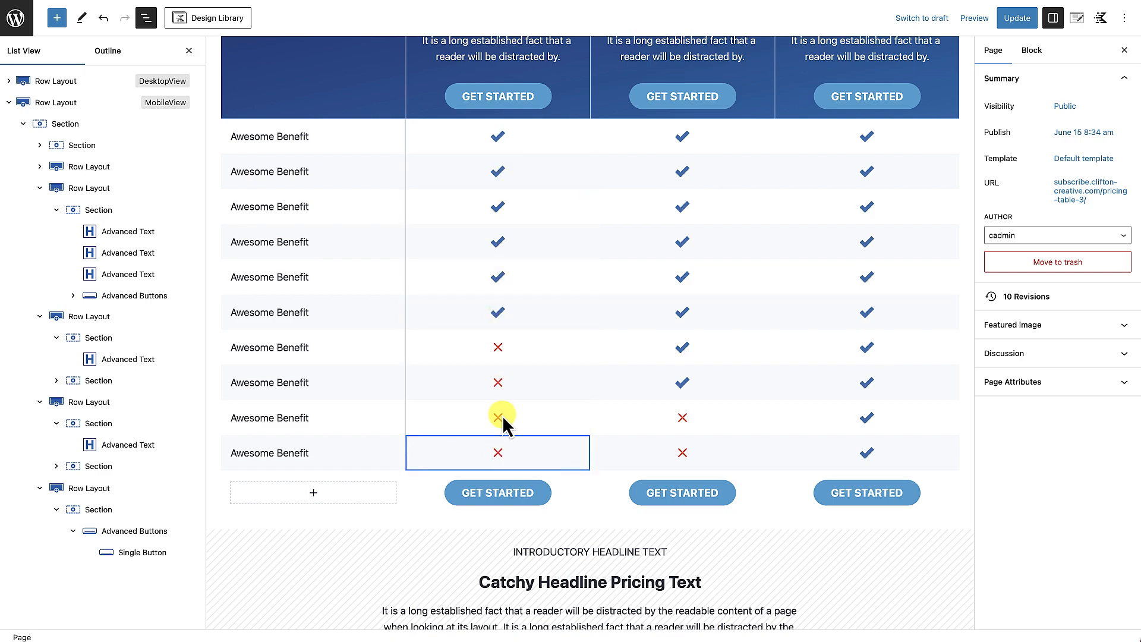
pyautogui.scroll(-10, 502, 413)
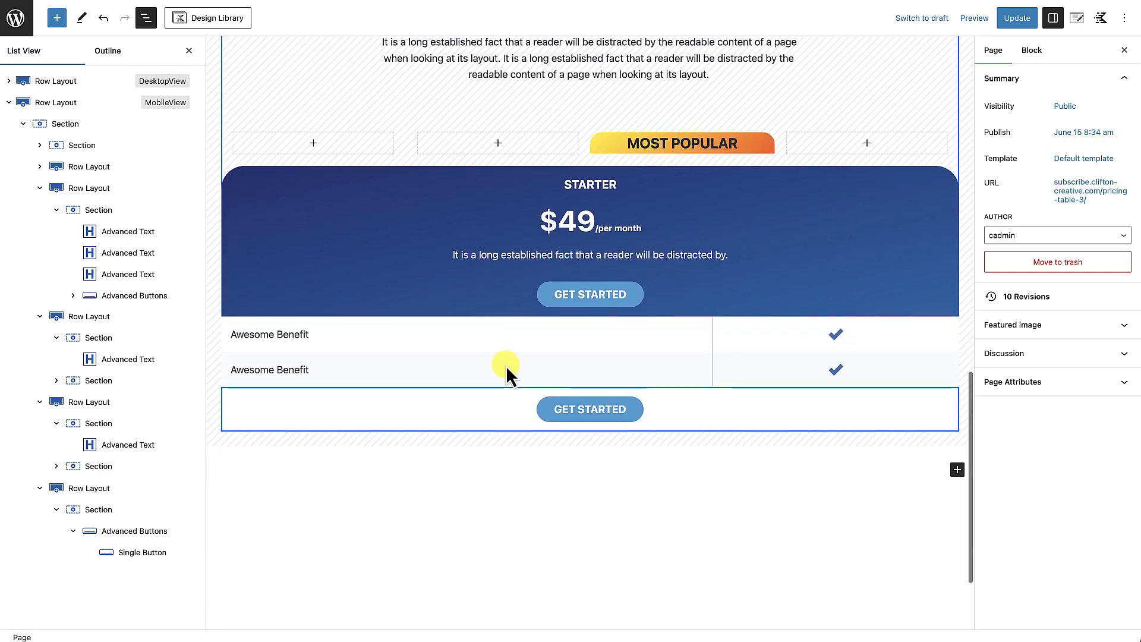
pyautogui.scroll(-2, 544, 348)
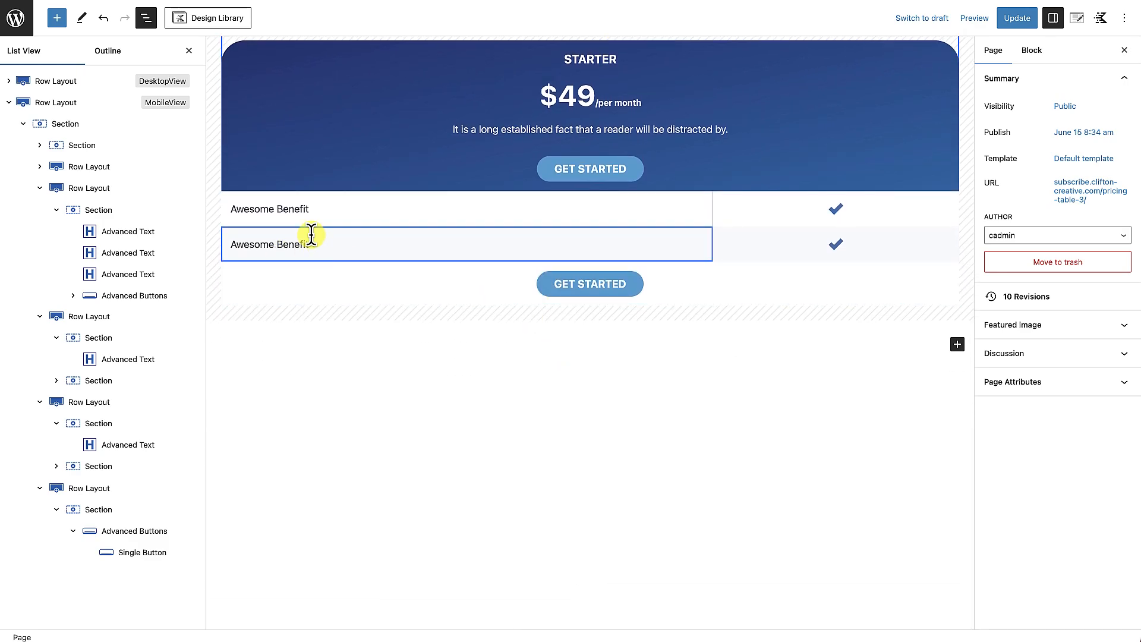
pyautogui.click(229, 226)
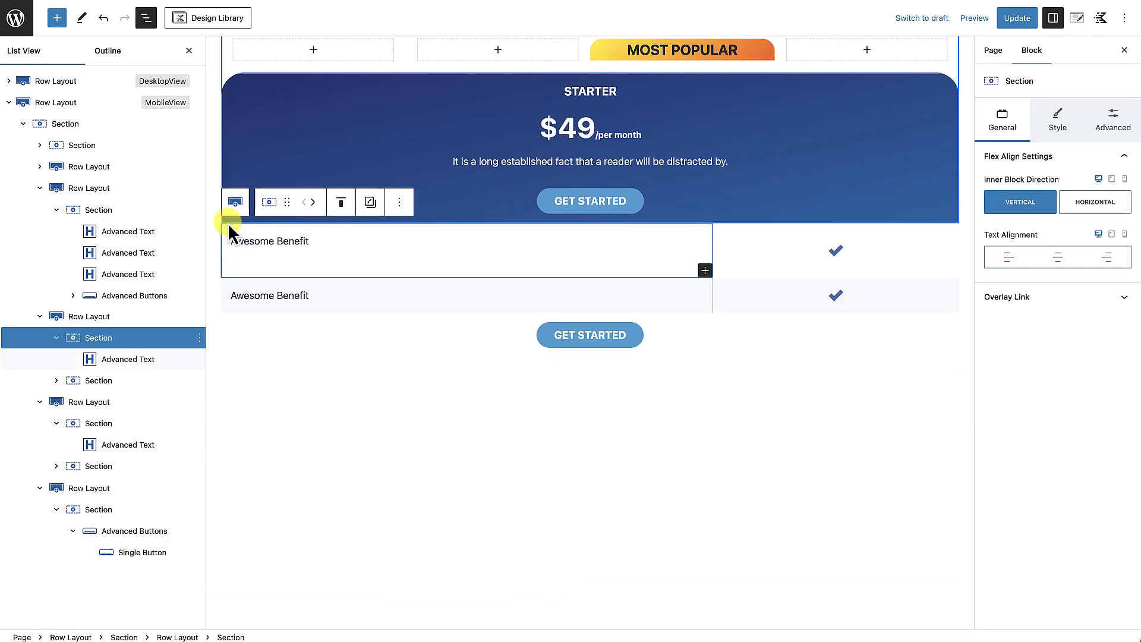
pyautogui.click(89, 316)
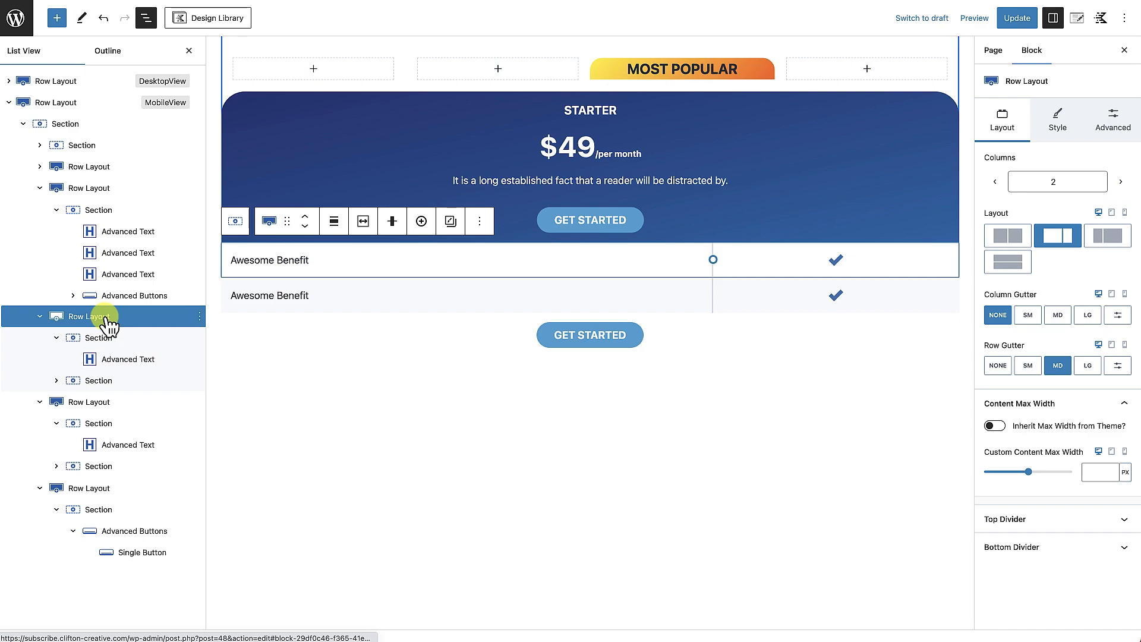
pyautogui.keyDown('shift'); pyautogui.click(95, 403); pyautogui.keyUp('shift')
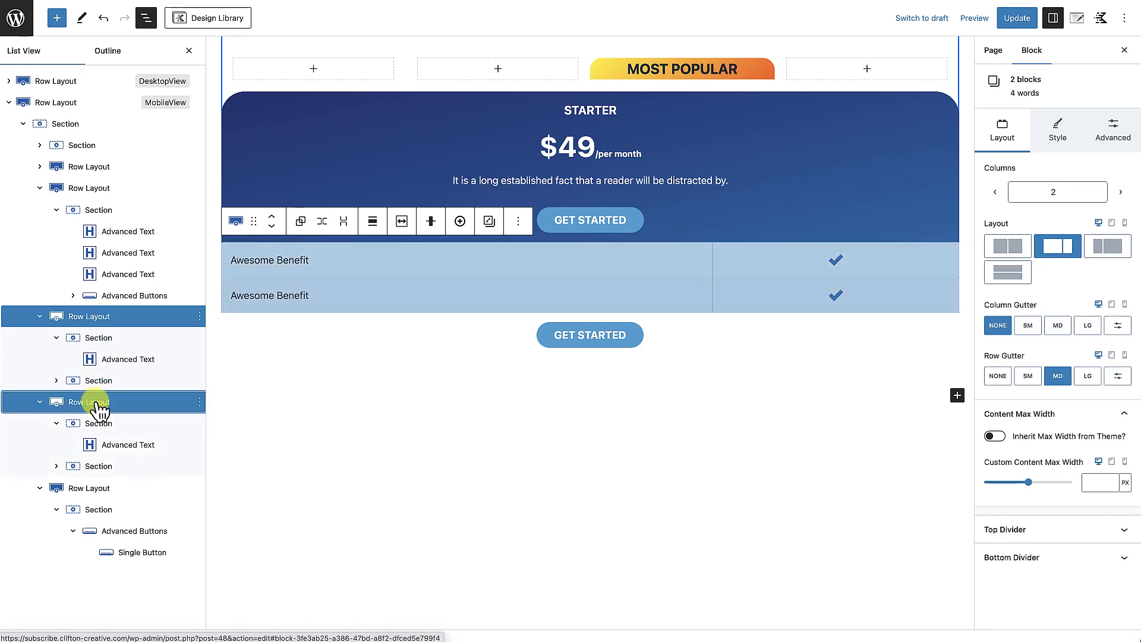
pyautogui.click(520, 225)
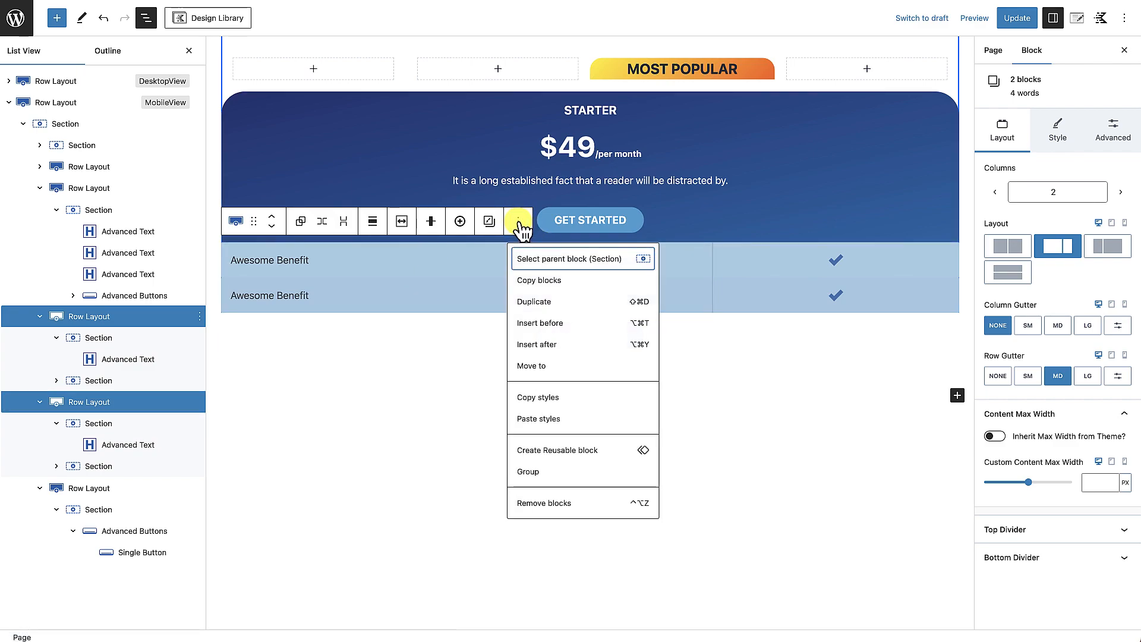
pyautogui.click(550, 304)
pyautogui.click(520, 293)
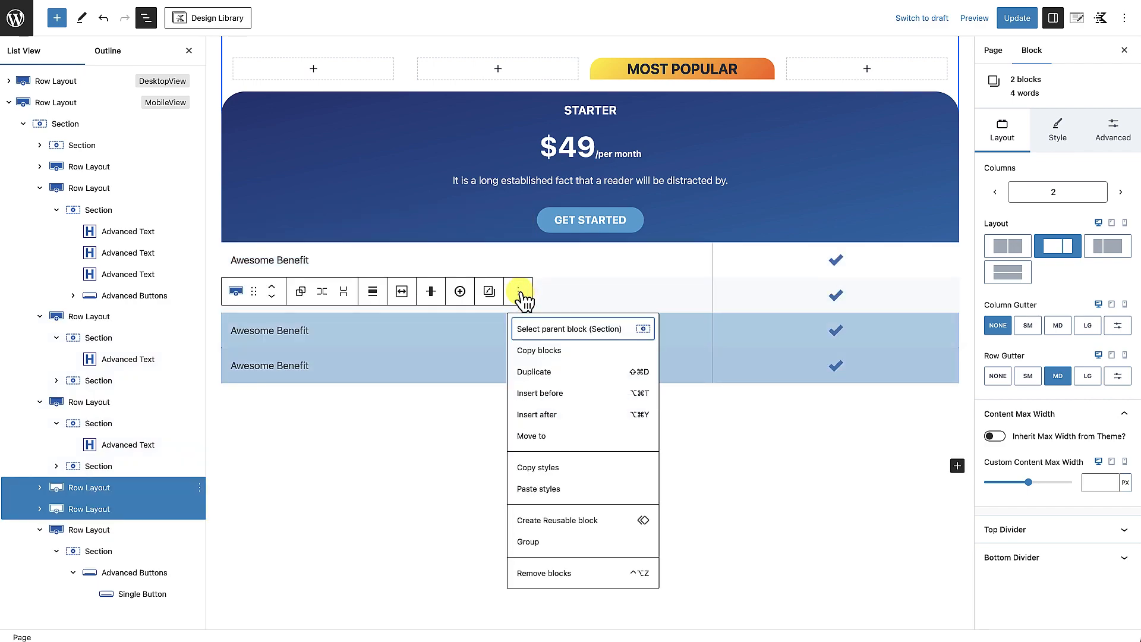
pyautogui.click(549, 370)
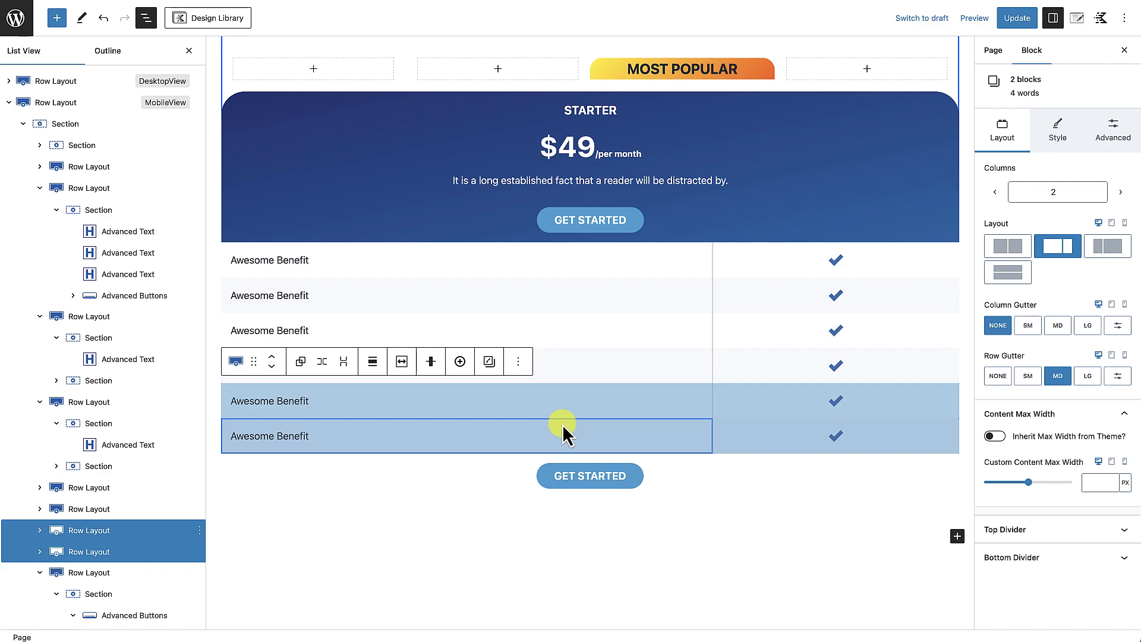
# Duplicate the newest pair of MobileView benefit rows two more times to bring the table to ten benefit rows.
pyautogui.scroll(-5, 562, 425)
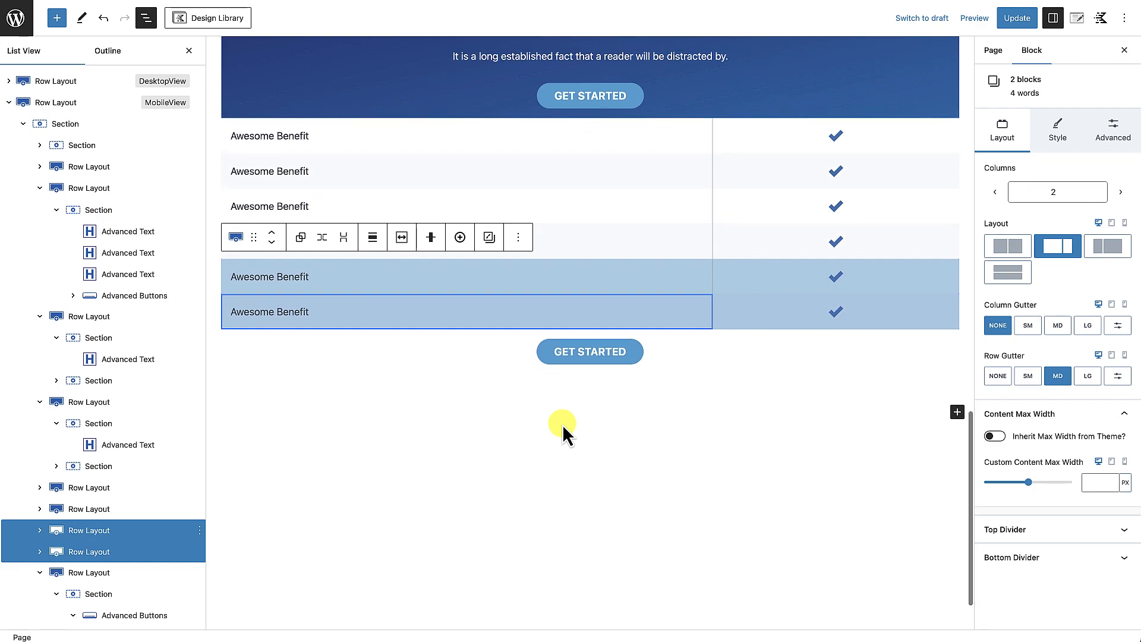
pyautogui.click(519, 226)
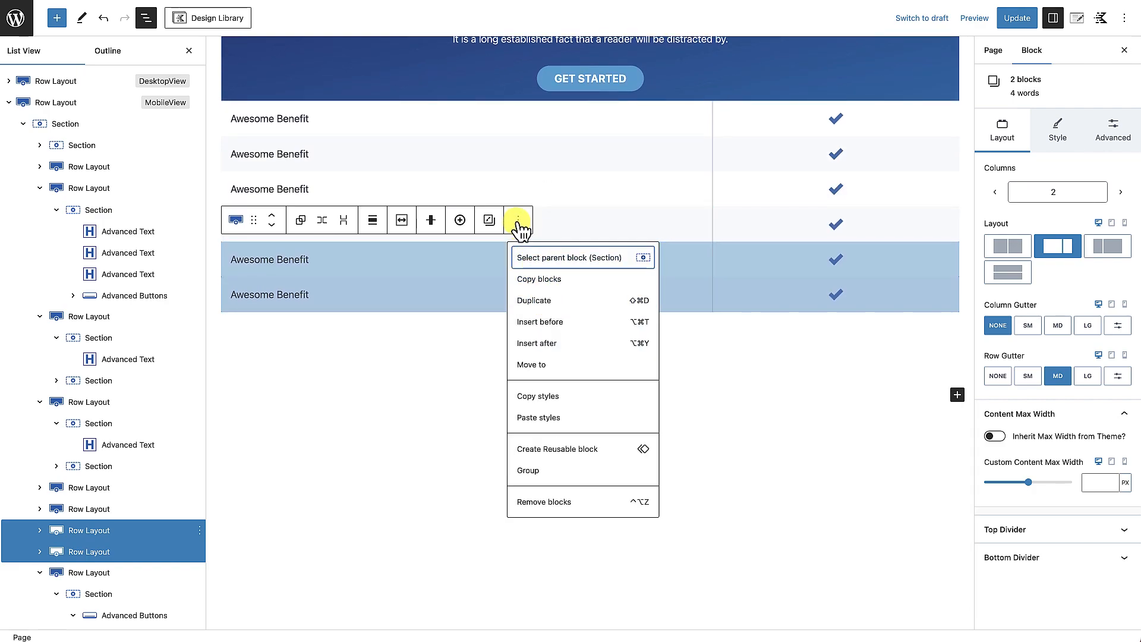
pyautogui.click(541, 301)
pyautogui.click(518, 296)
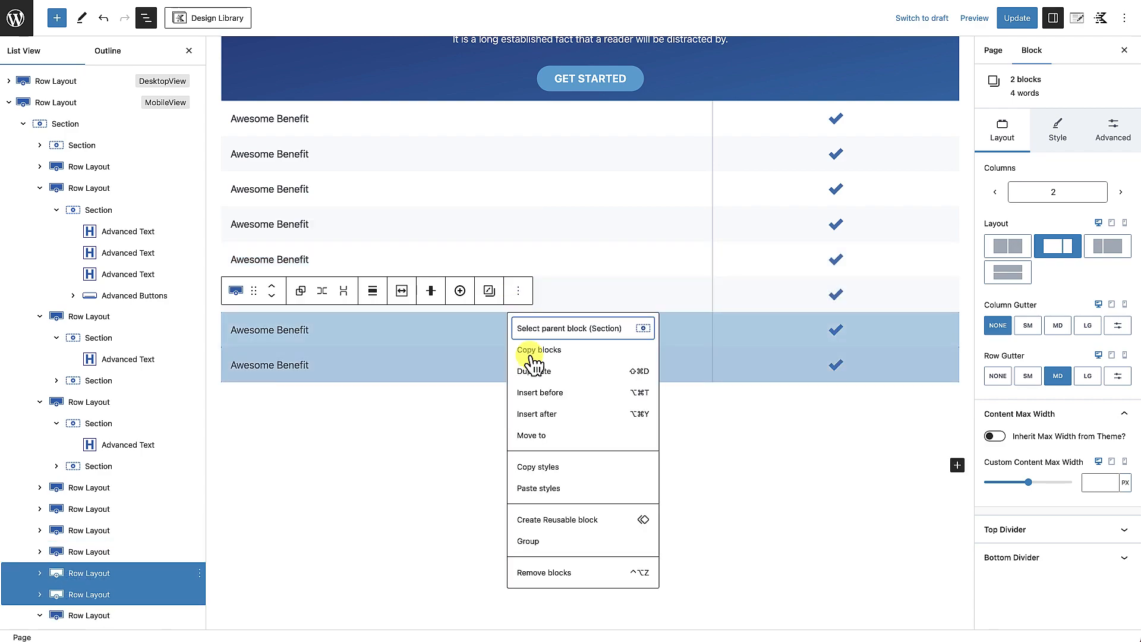
pyautogui.click(543, 372)
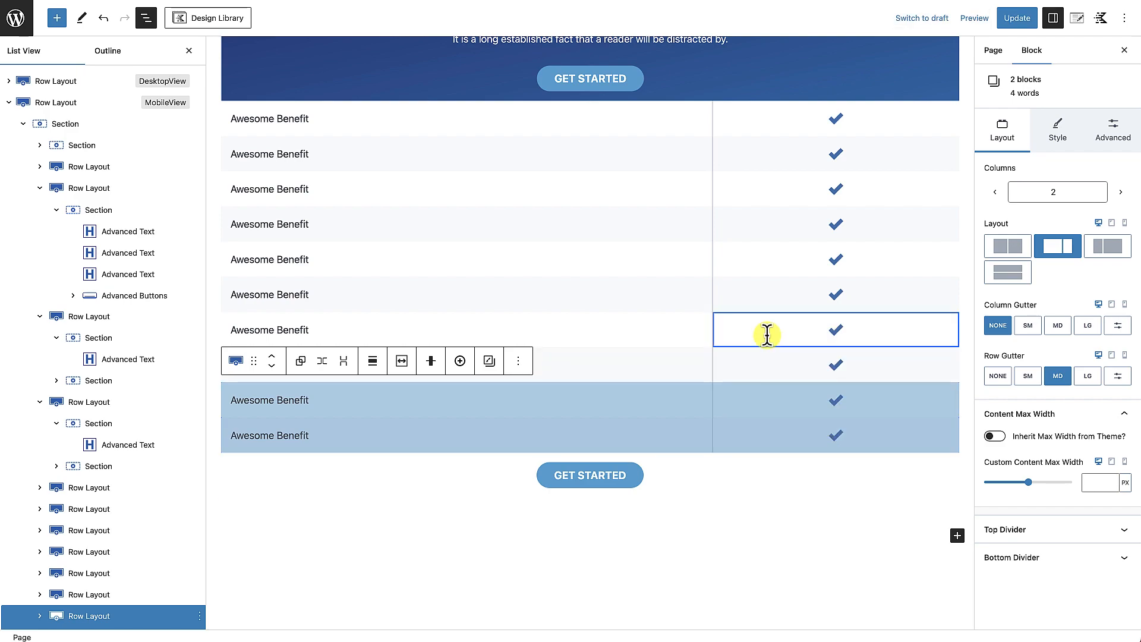
# Copy the Icon block with the red X from the first plan column of the DesktopView table's seventh benefit row.
pyautogui.scroll(7, 766, 333)
pyautogui.scroll(4, 767, 334)
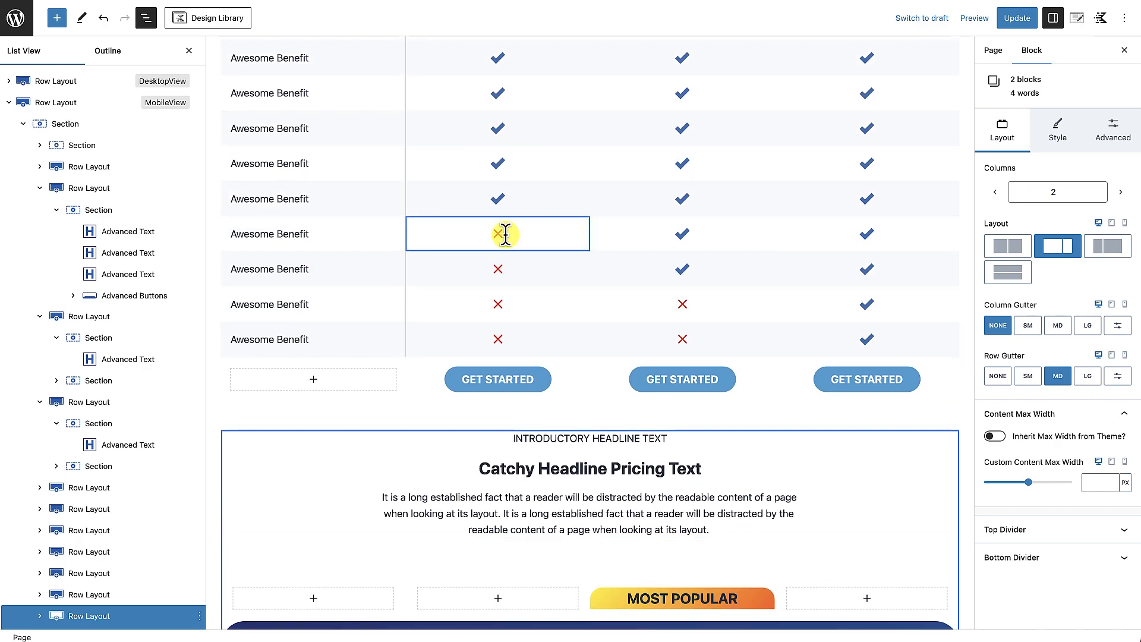
pyautogui.click(499, 235)
pyautogui.click(640, 205)
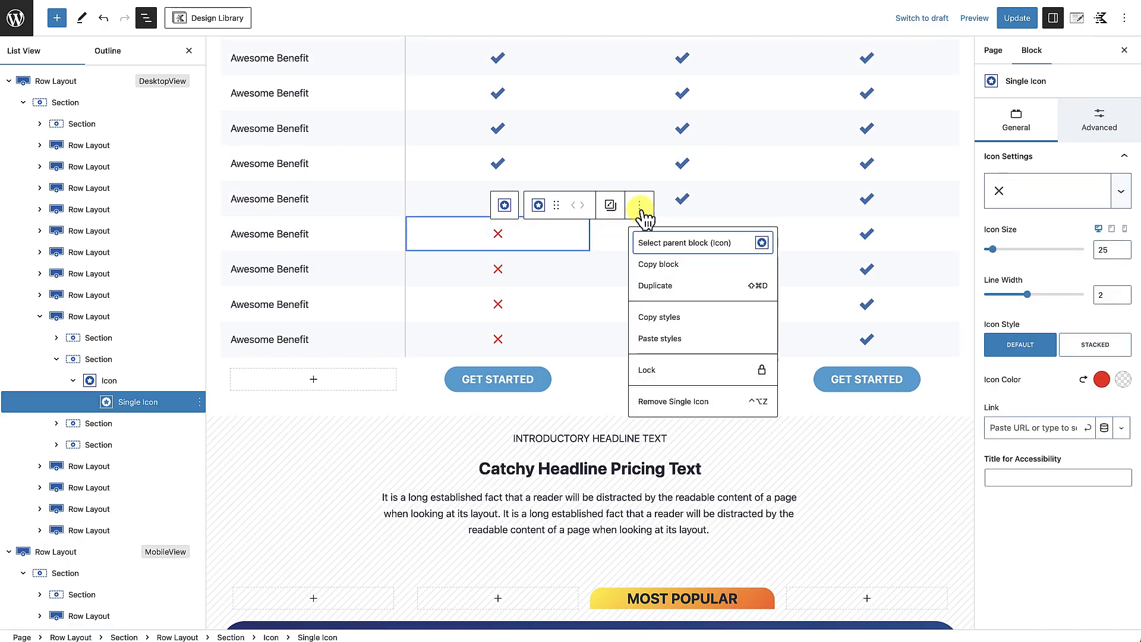
pyautogui.click(569, 244)
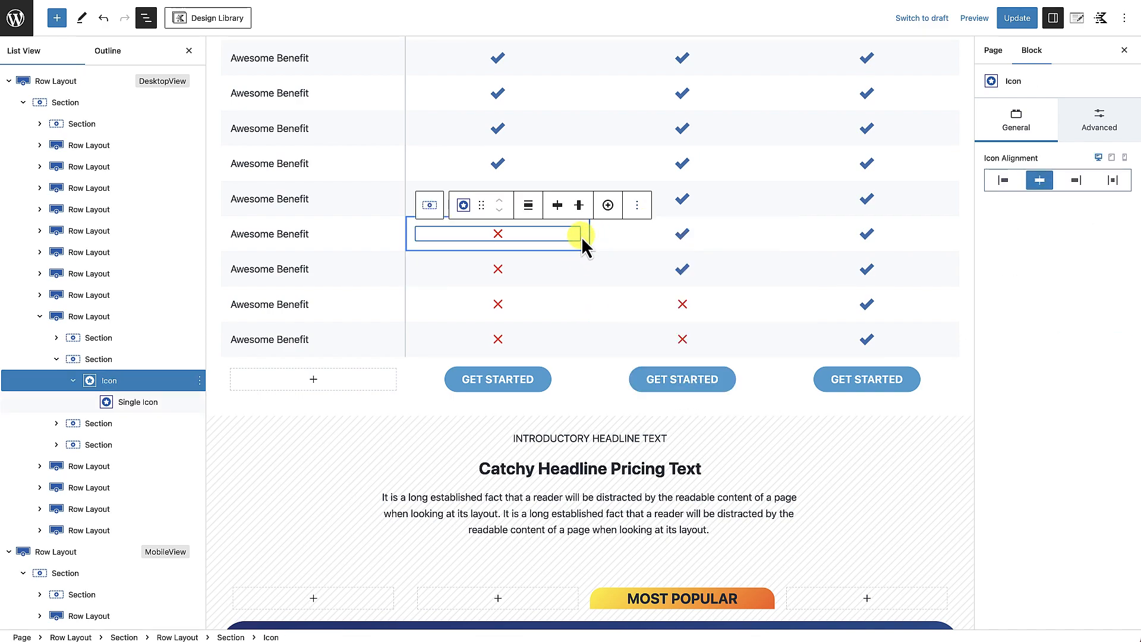
pyautogui.click(636, 205)
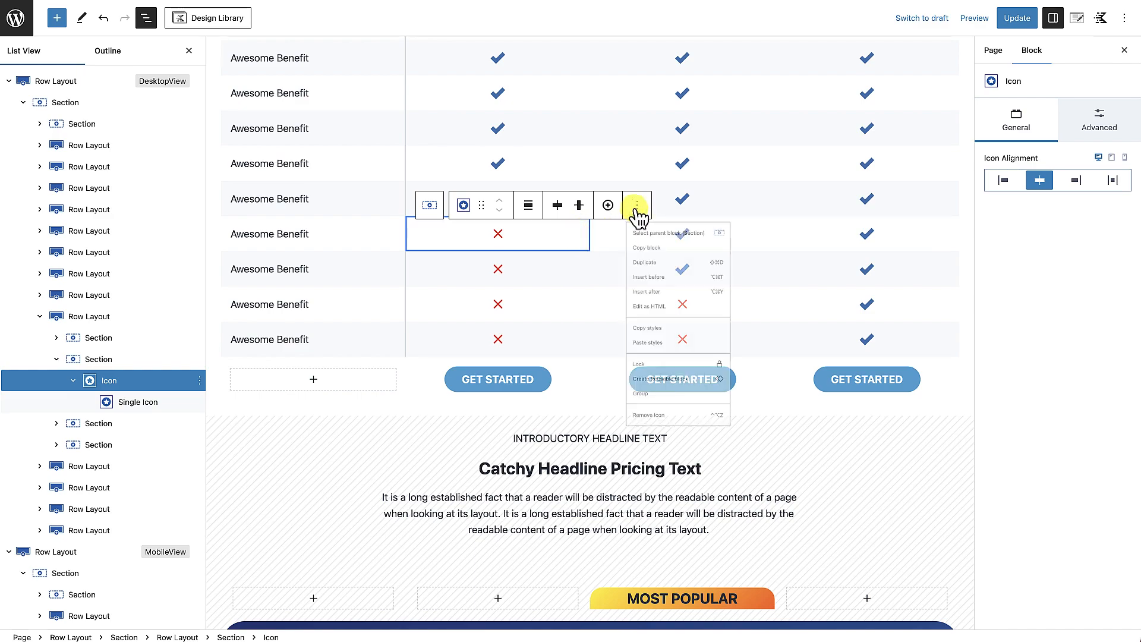
pyautogui.click(656, 264)
# Replace the checkmark icon in the MobileView table's last benefit row with the copied red X icon.
pyautogui.scroll(-3, 555, 467)
pyautogui.scroll(-8, 557, 467)
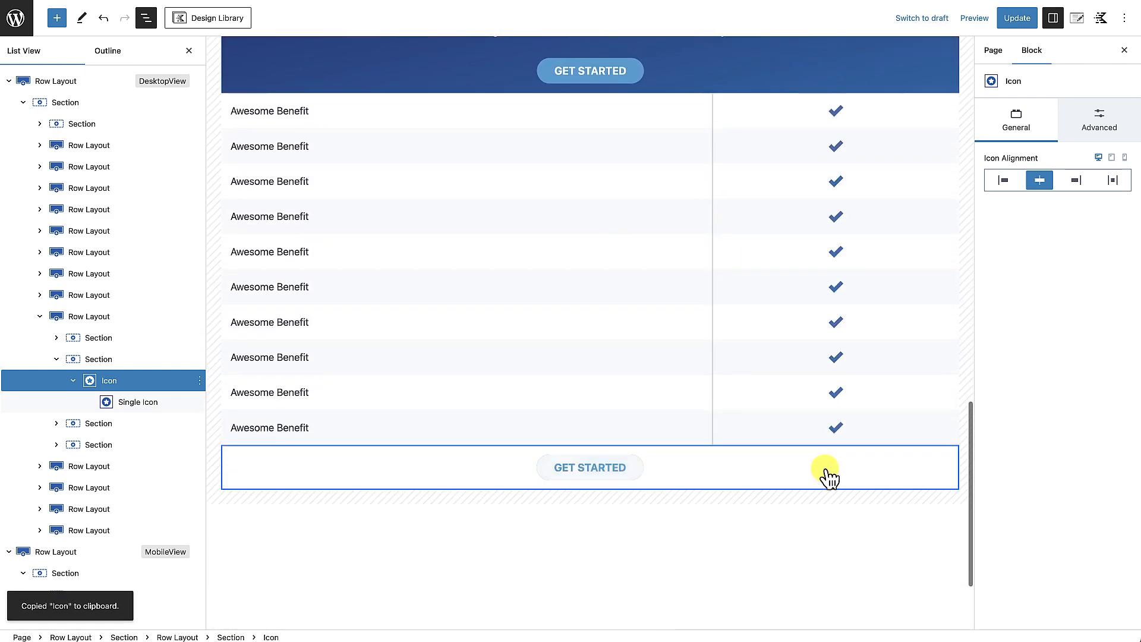
pyautogui.click(836, 429)
pyautogui.click(861, 431)
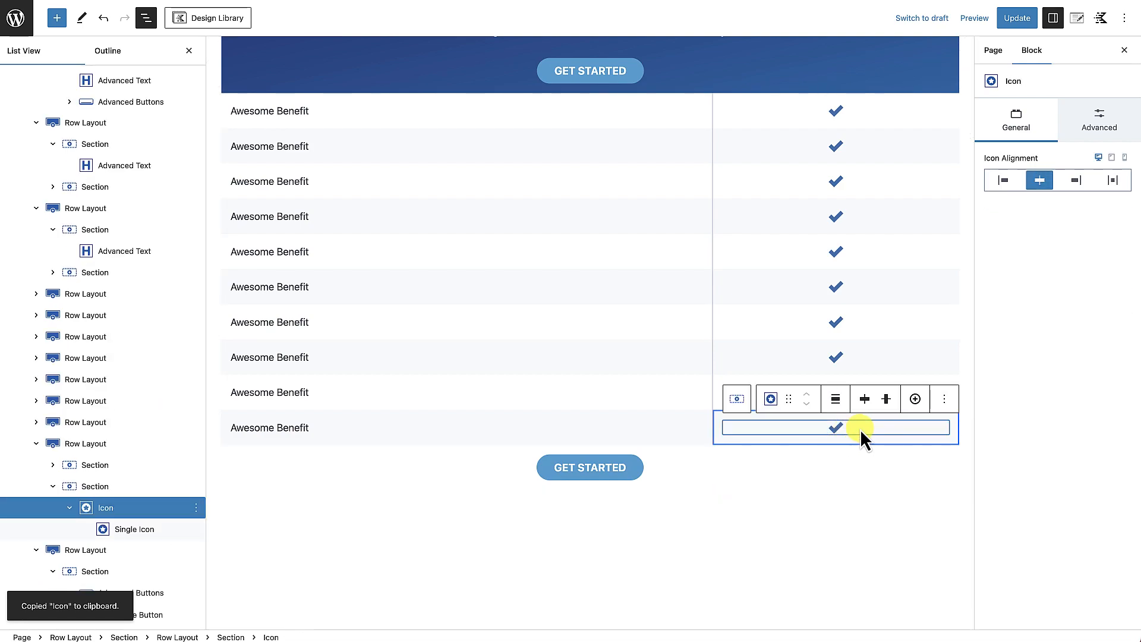
pyautogui.click(945, 400)
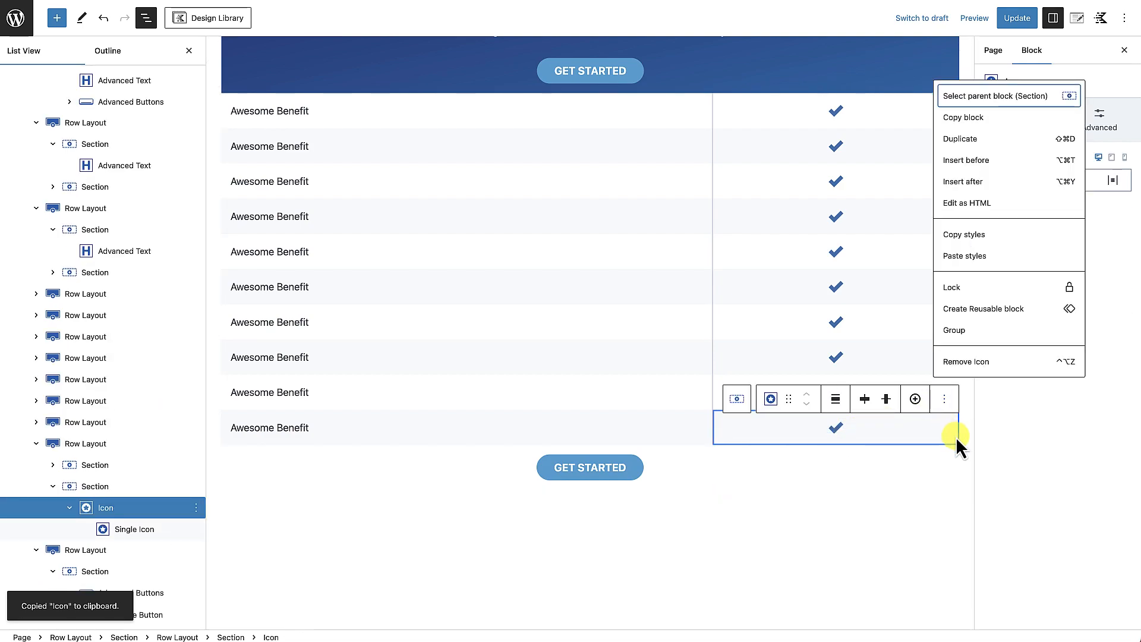
pyautogui.click(910, 429)
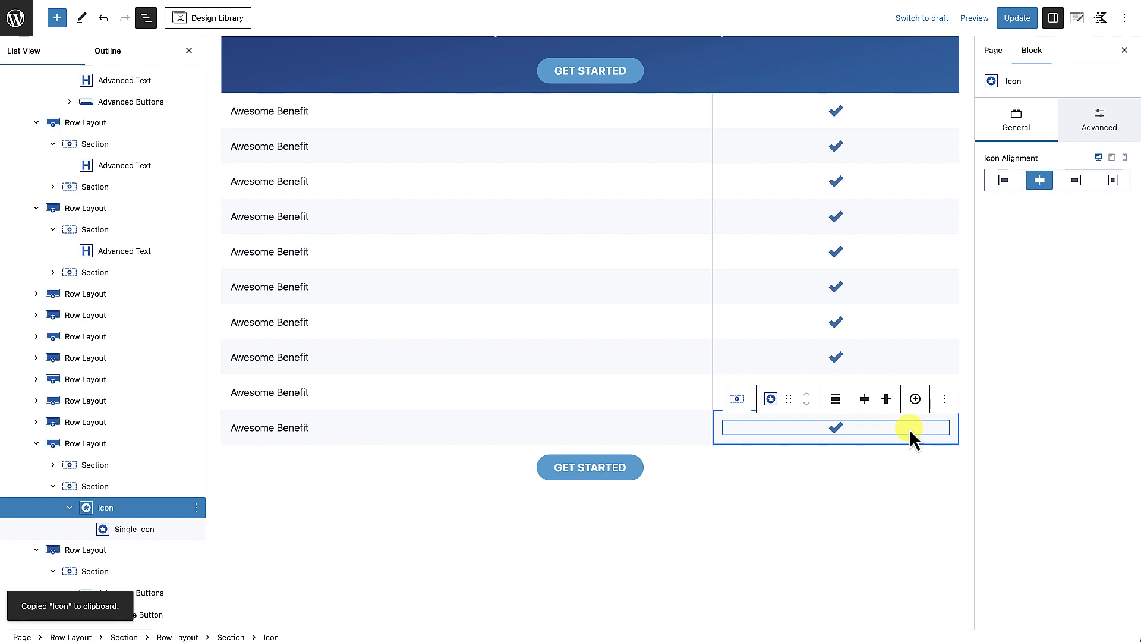
pyautogui.press('super+v')
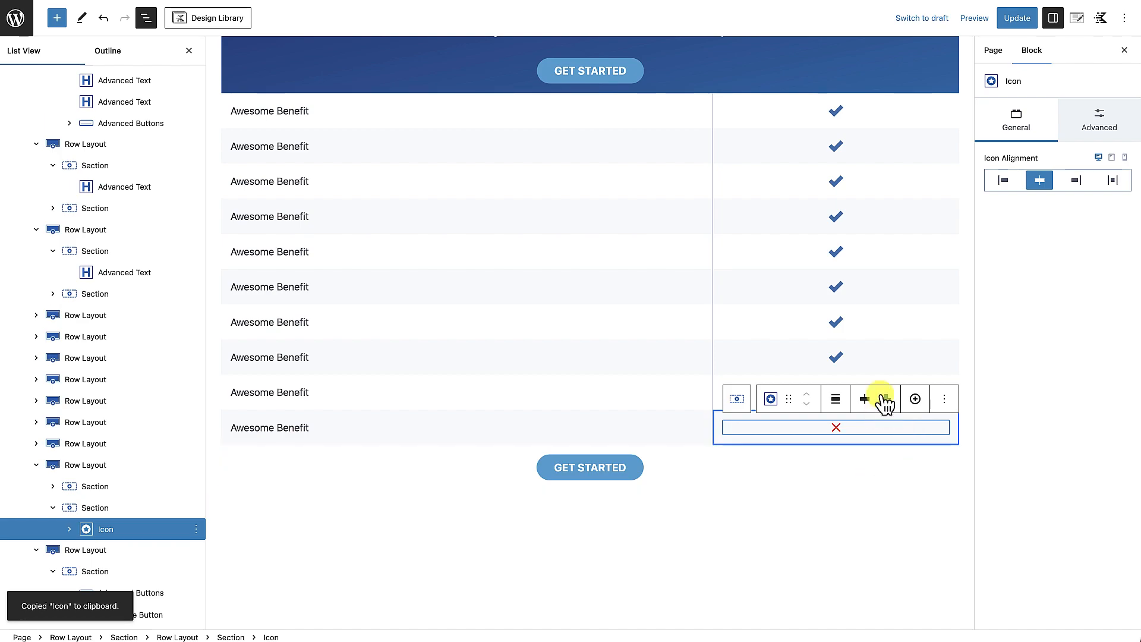
# Replace the checkmarks in the seventh, eighth and ninth MobileView benefit rows with the copied red X icon.
pyautogui.click(852, 387)
pyautogui.click(857, 394)
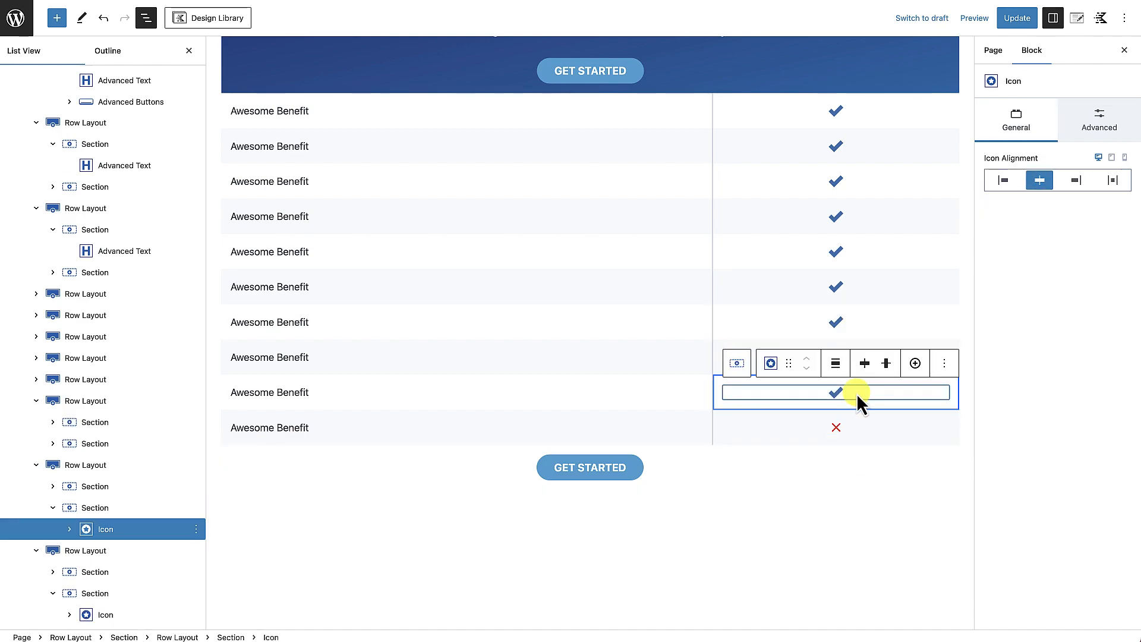
pyautogui.press('super+v')
pyautogui.click(861, 327)
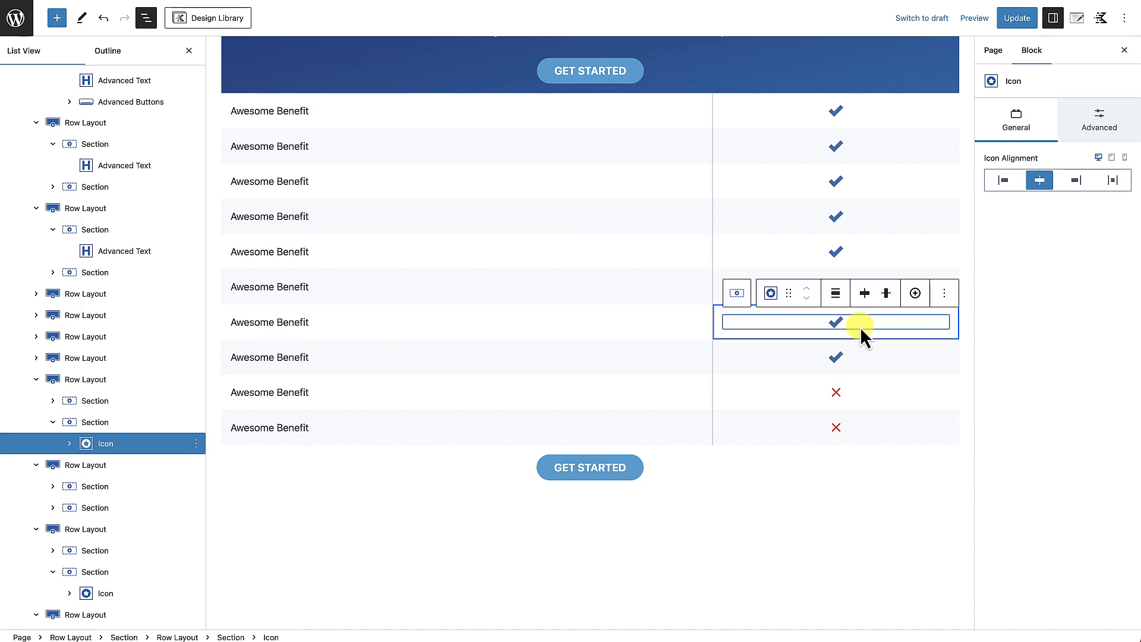
pyautogui.click(859, 355)
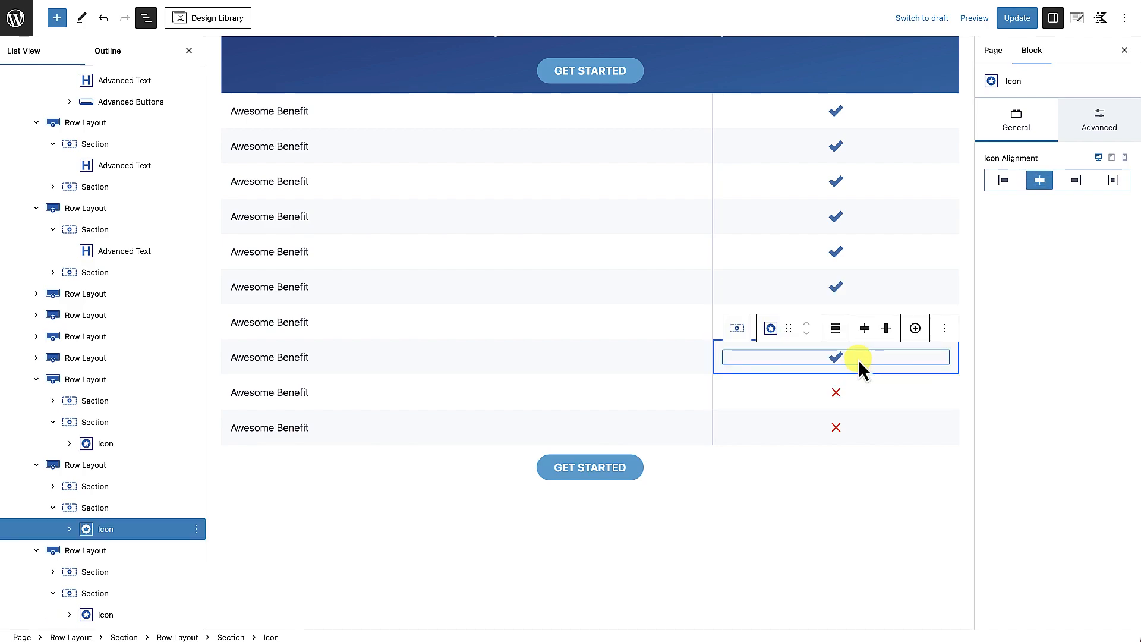
pyautogui.press('super+v')
# Review the MobileView STARTER table from its introductory headline down to the bottom GET STARTED button.
pyautogui.click(835, 491)
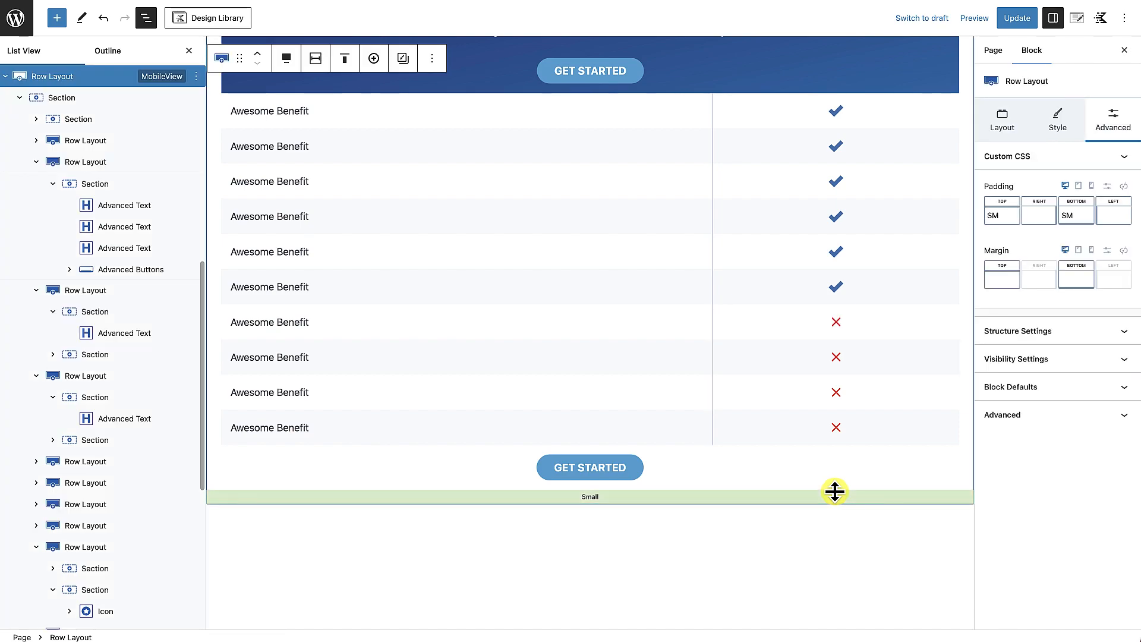
pyautogui.scroll(3, 835, 491)
pyautogui.scroll(2, 836, 494)
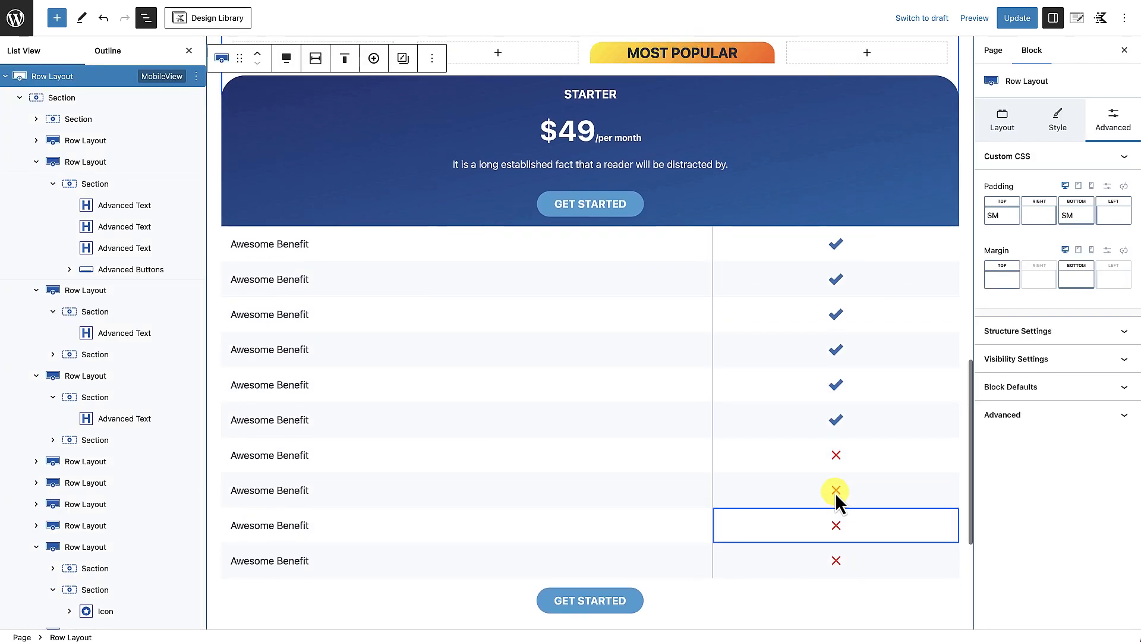
pyautogui.scroll(-5, 836, 493)
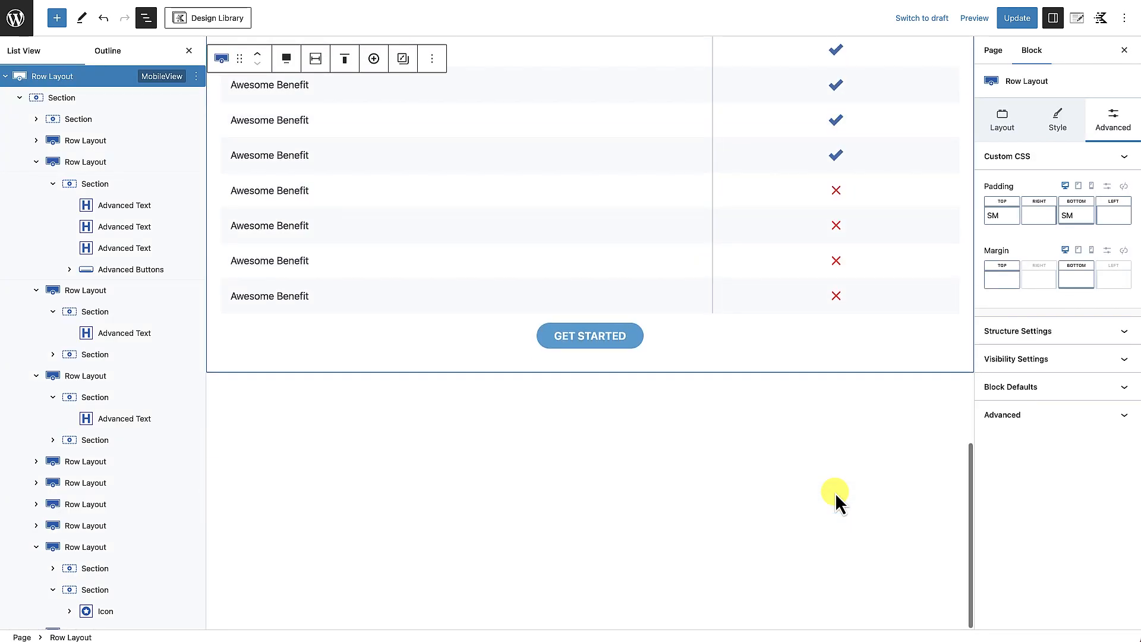
pyautogui.scroll(10, 836, 494)
pyautogui.scroll(-6, 835, 493)
pyautogui.scroll(4, 836, 492)
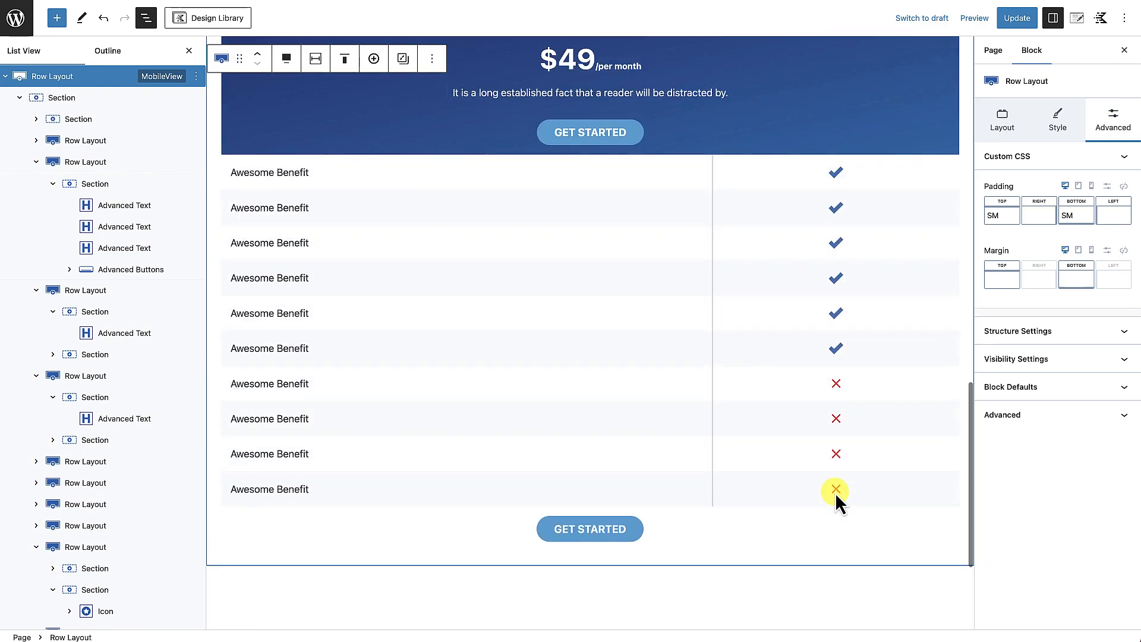
pyautogui.scroll(-3, 836, 493)
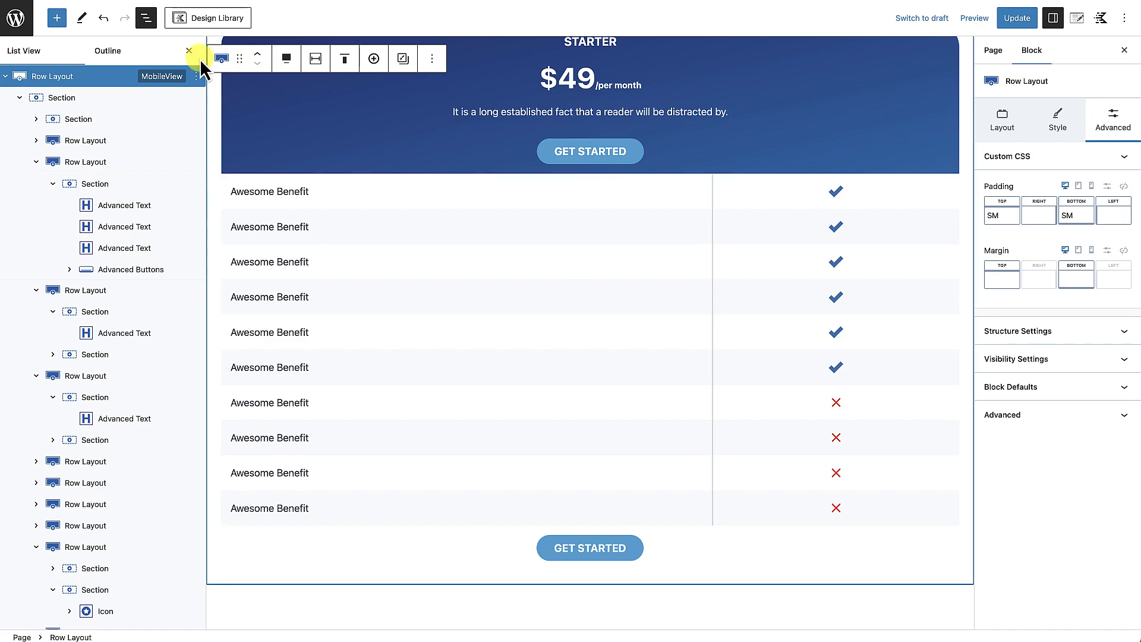
pyautogui.scroll(8, 566, 161)
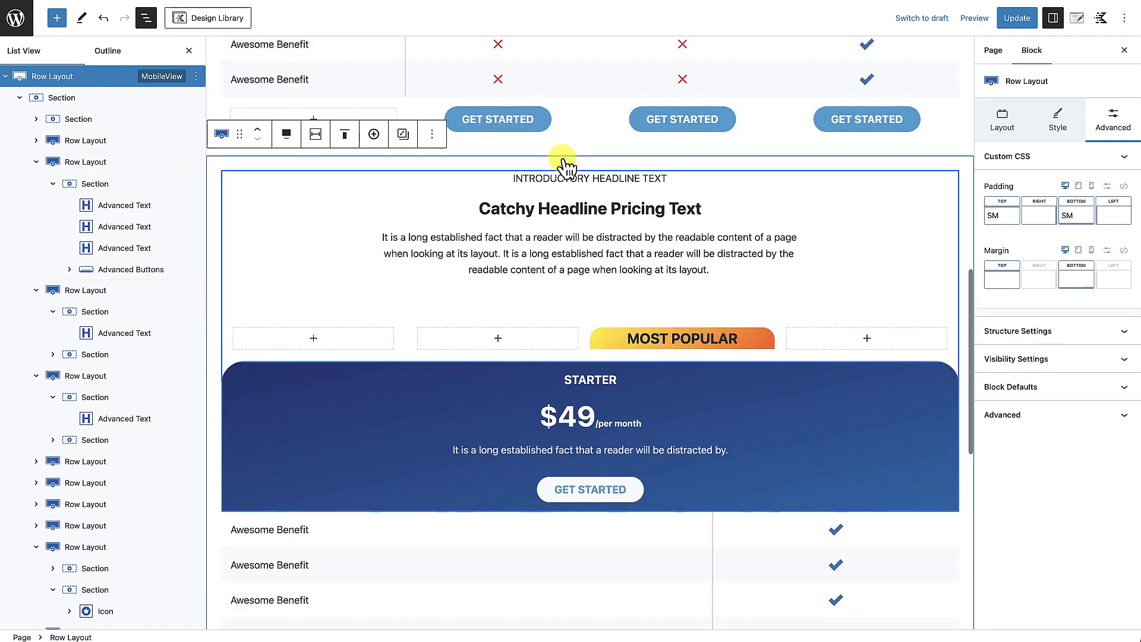
pyautogui.scroll(-4, 562, 159)
pyautogui.scroll(-3, 562, 158)
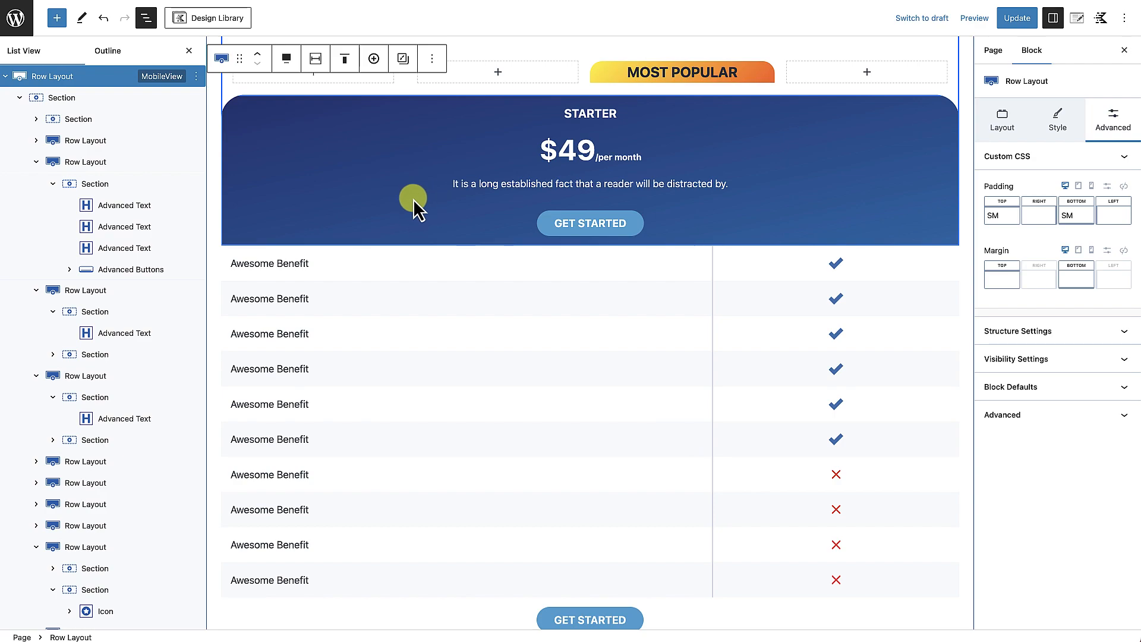
# Review the extent of the MobileView STARTER table, from the MOST POPULAR badge row down to the bottom GET STARTED button row.
pyautogui.scroll(2, 409, 214)
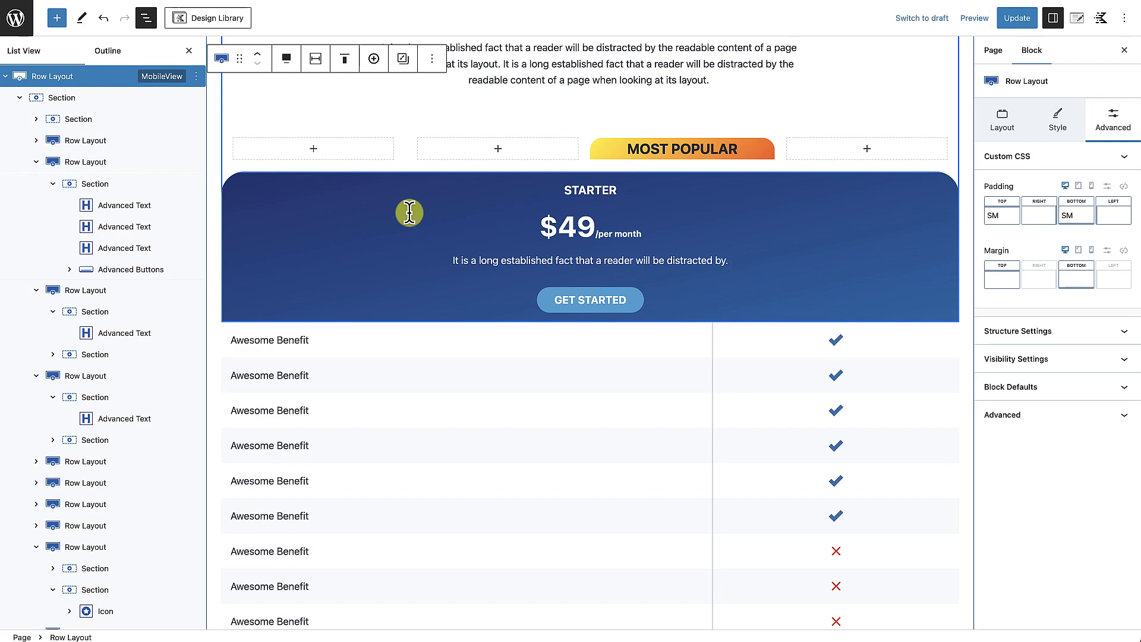
pyautogui.click(409, 213)
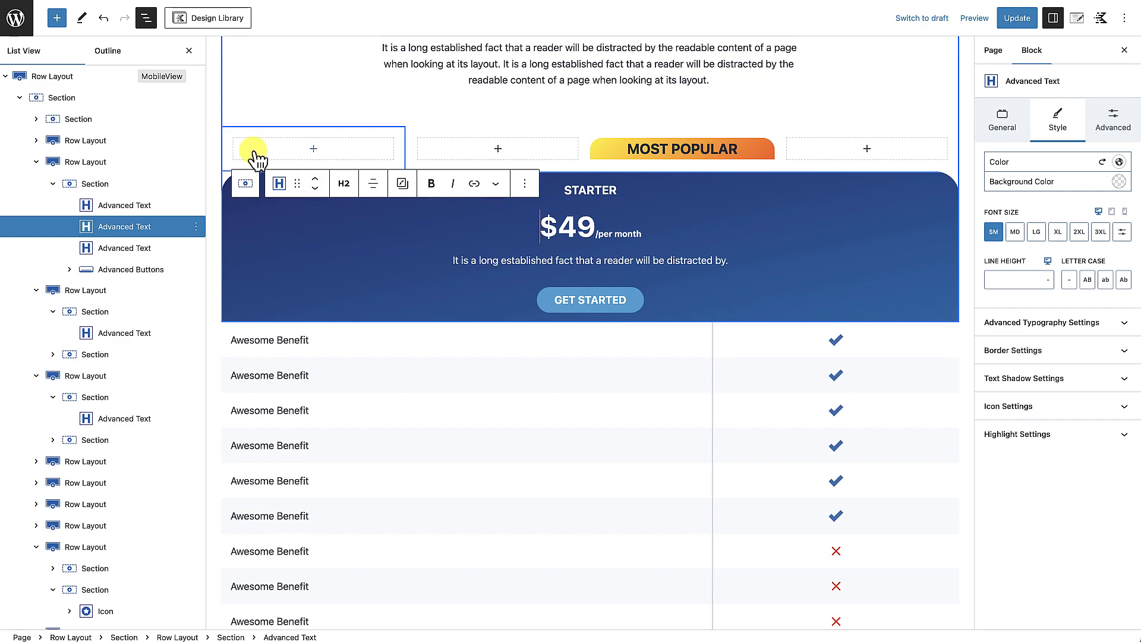
pyautogui.click(398, 131)
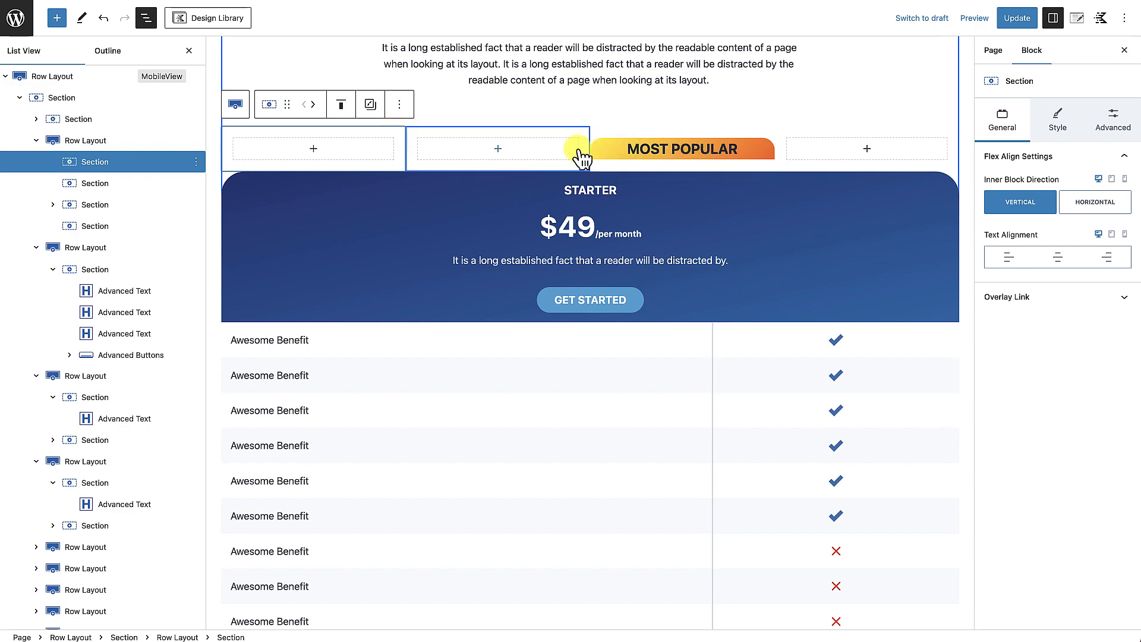
pyautogui.click(118, 141)
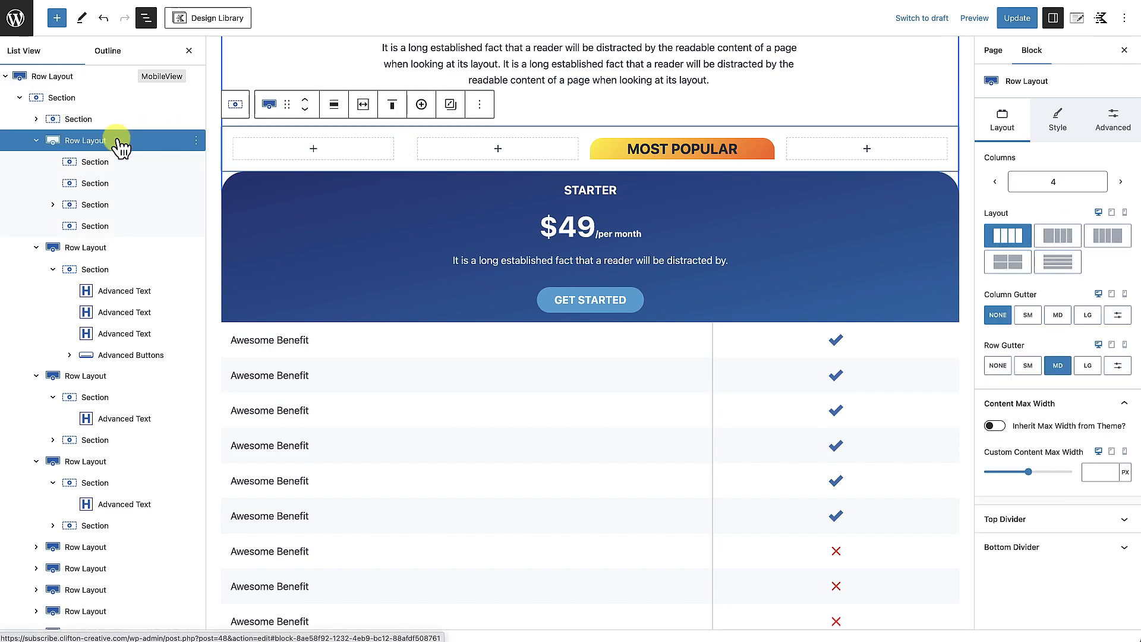
pyautogui.scroll(-5, 329, 375)
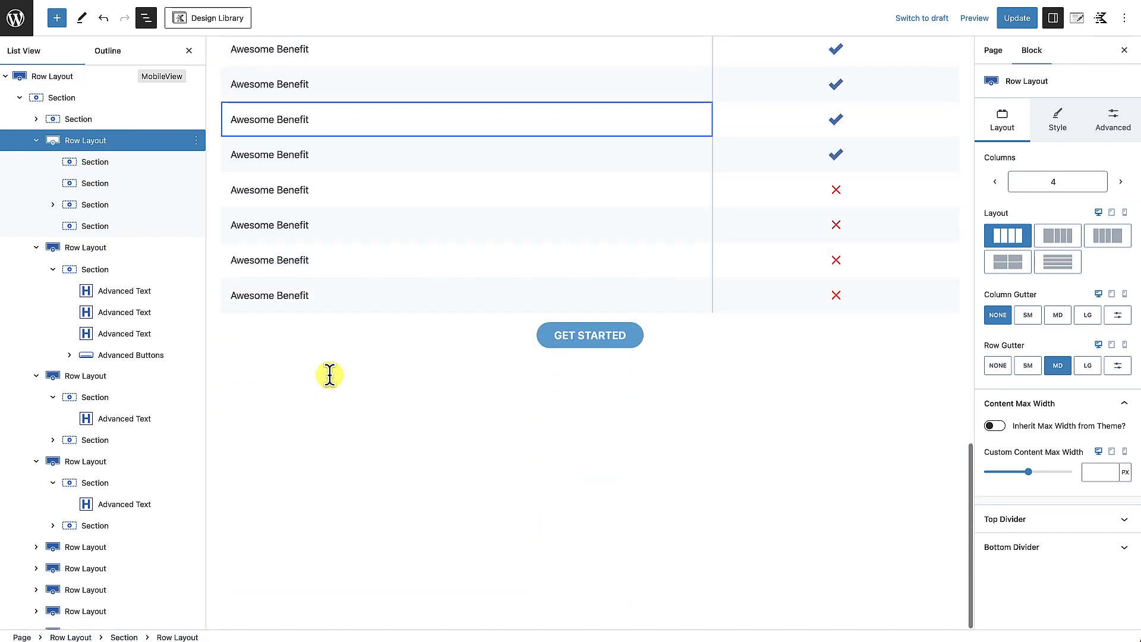
pyautogui.click(345, 342)
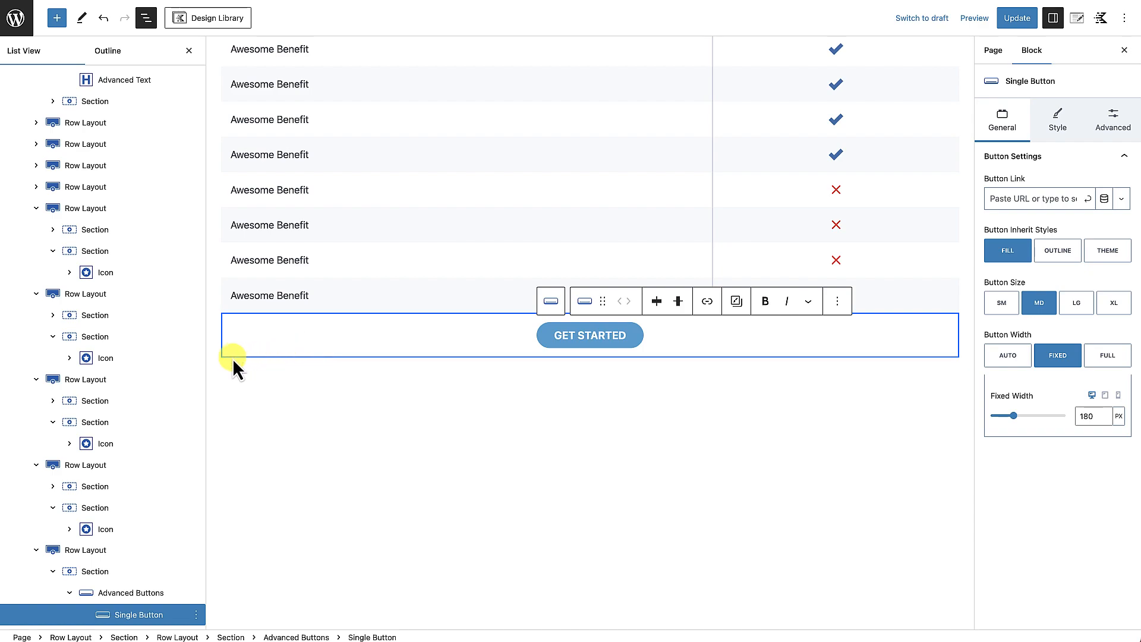
pyautogui.press('super+a')
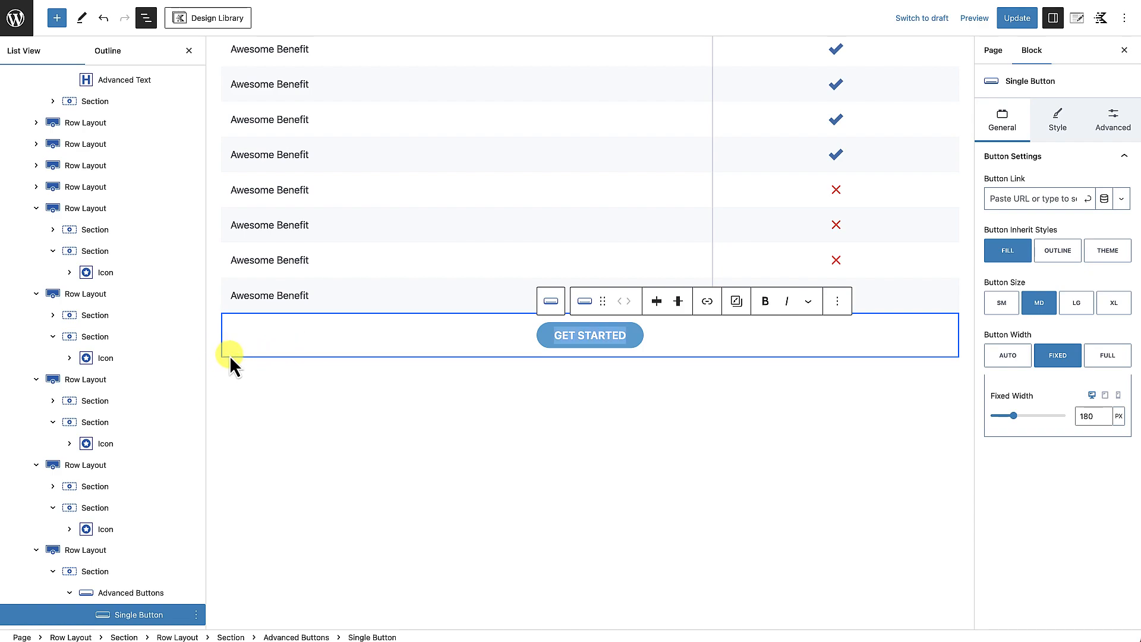
pyautogui.scroll(5, 143, 397)
pyautogui.scroll(8, 420, 224)
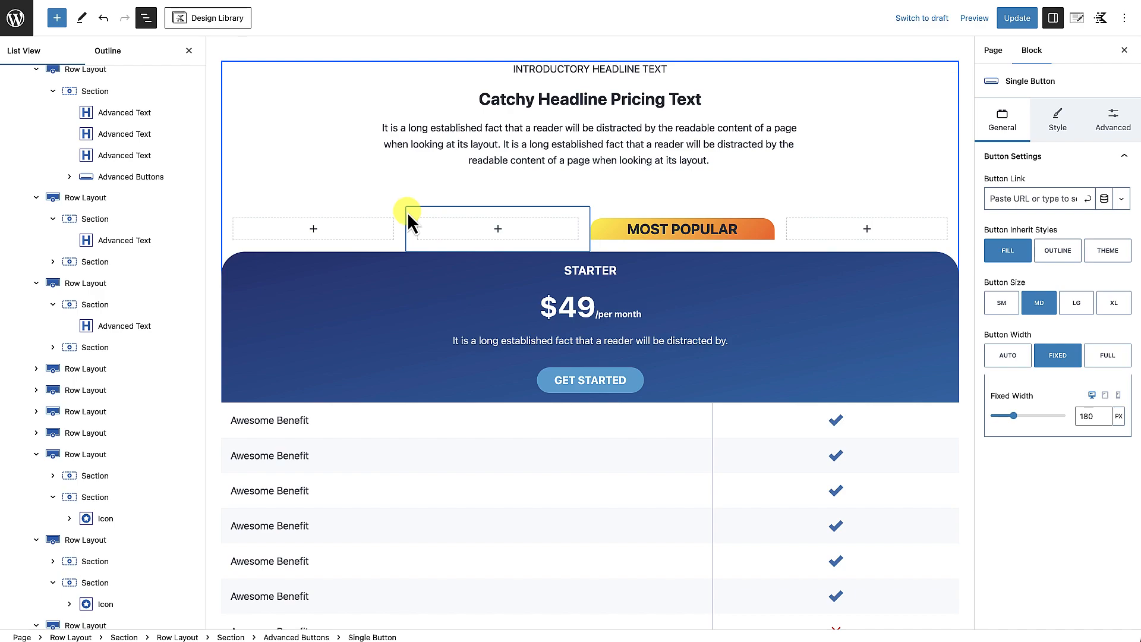
pyautogui.scroll(7, 155, 199)
pyautogui.scroll(-8, 158, 199)
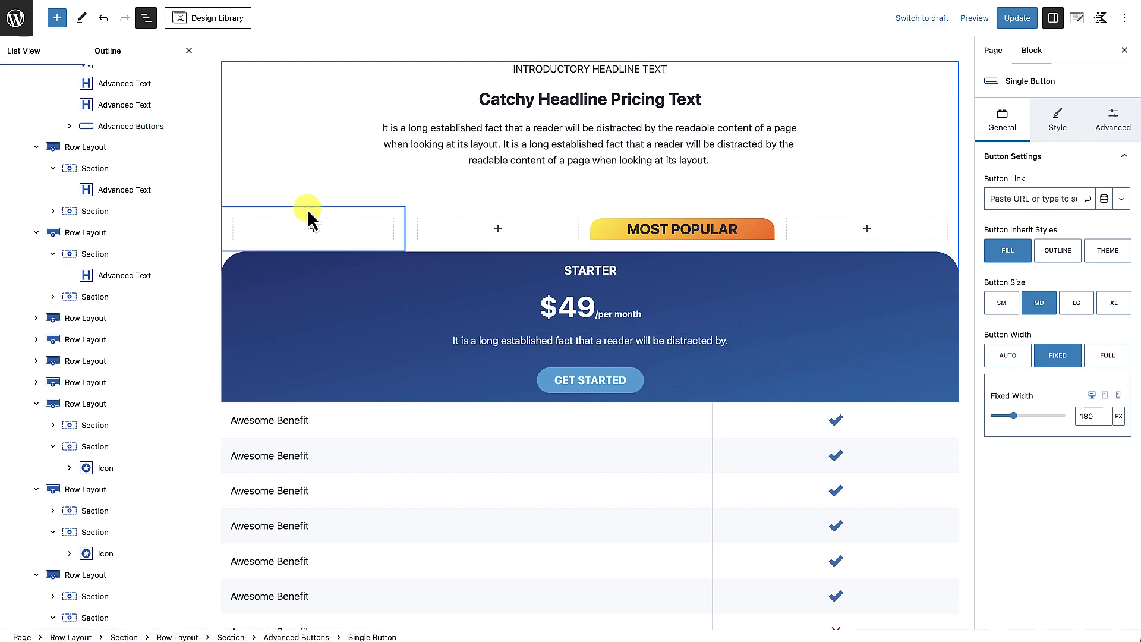
# Duplicate all MobileView rows from the MOST POPULAR badge row through the bottom GET STARTED row twice, giving three plan tables.
pyautogui.click(306, 211)
pyautogui.click(104, 134)
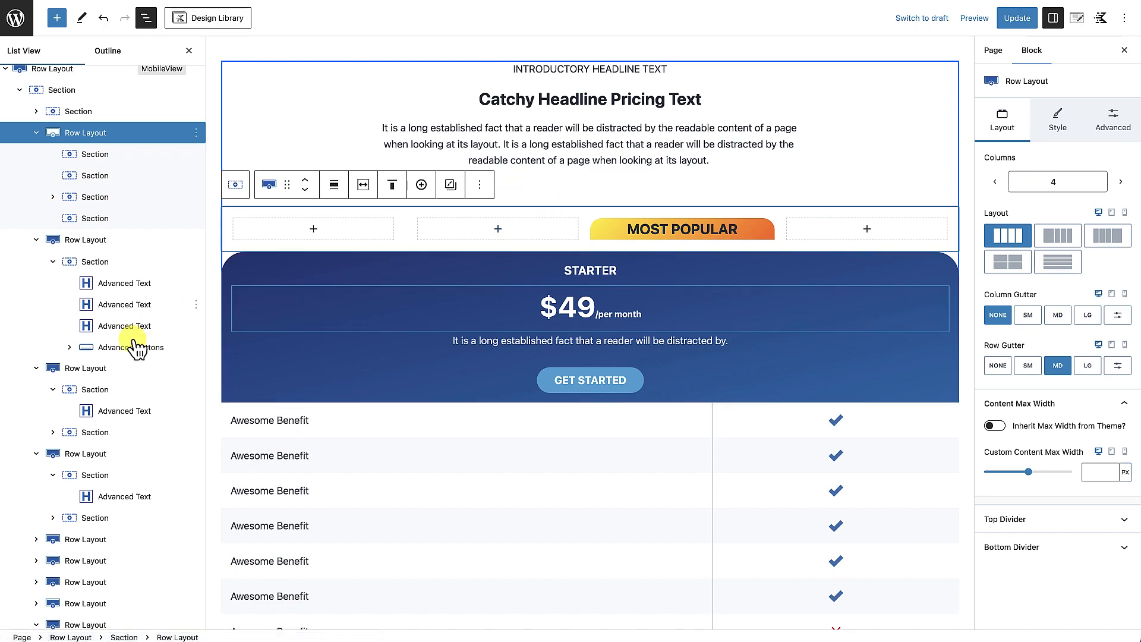
pyautogui.scroll(-6, 114, 421)
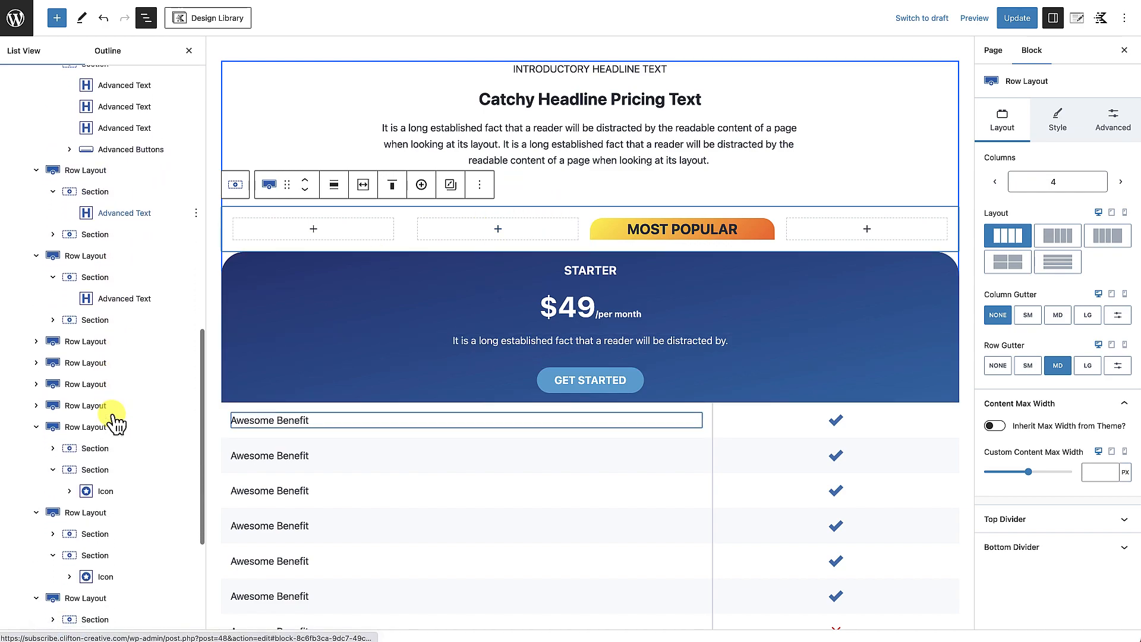
pyautogui.scroll(-7, 360, 466)
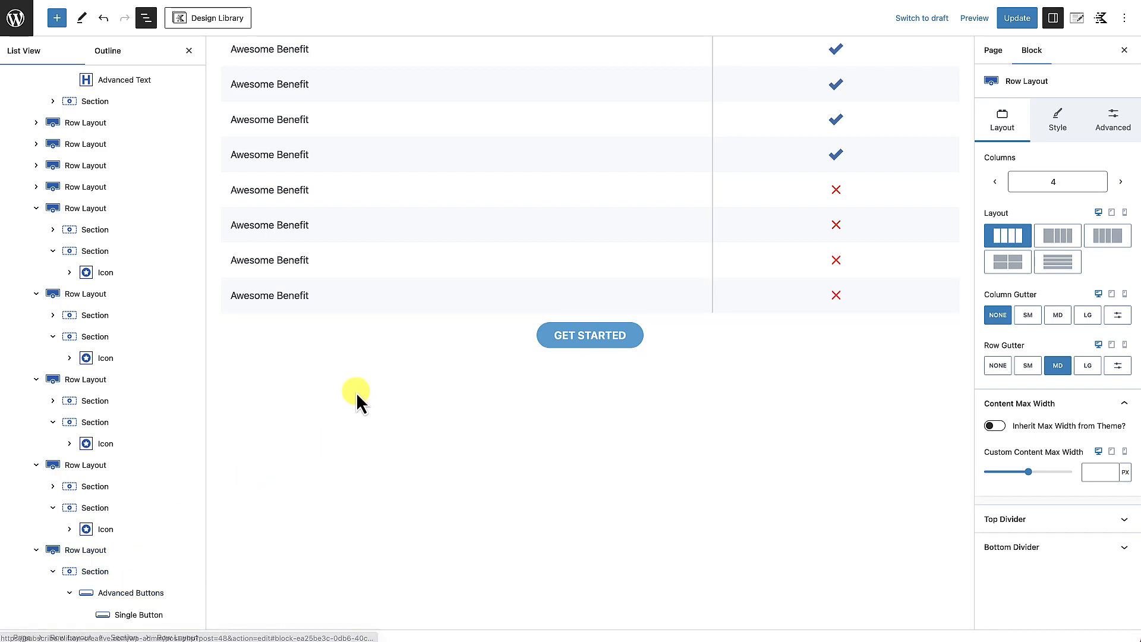
pyautogui.keyDown('shift'); pyautogui.click(109, 550); pyautogui.keyUp('shift')
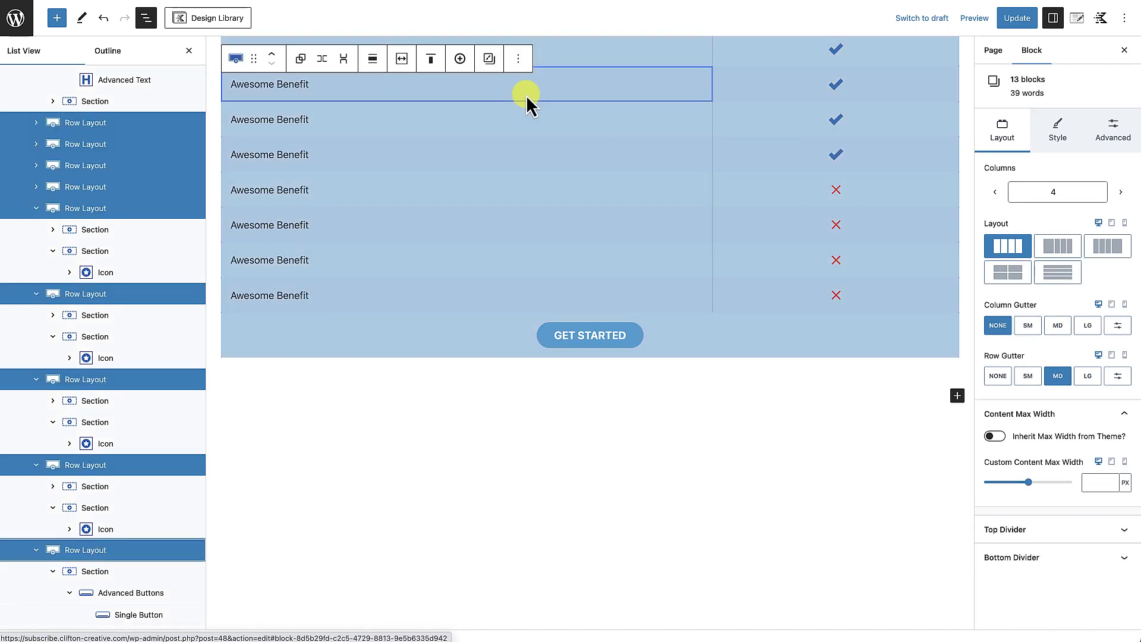
pyautogui.click(519, 59)
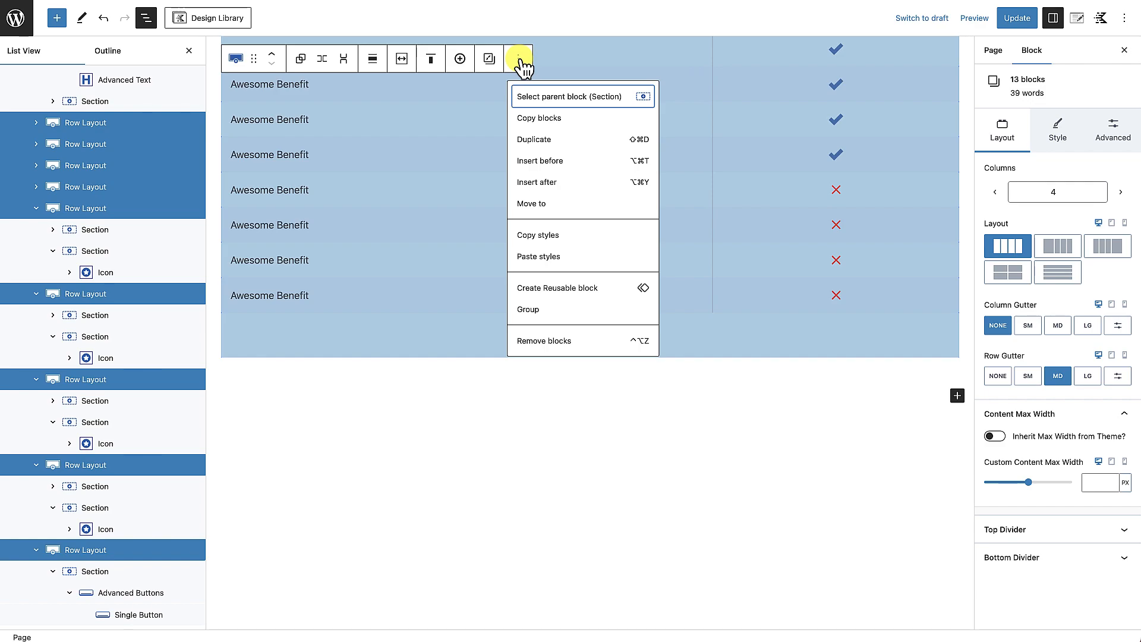
pyautogui.click(543, 142)
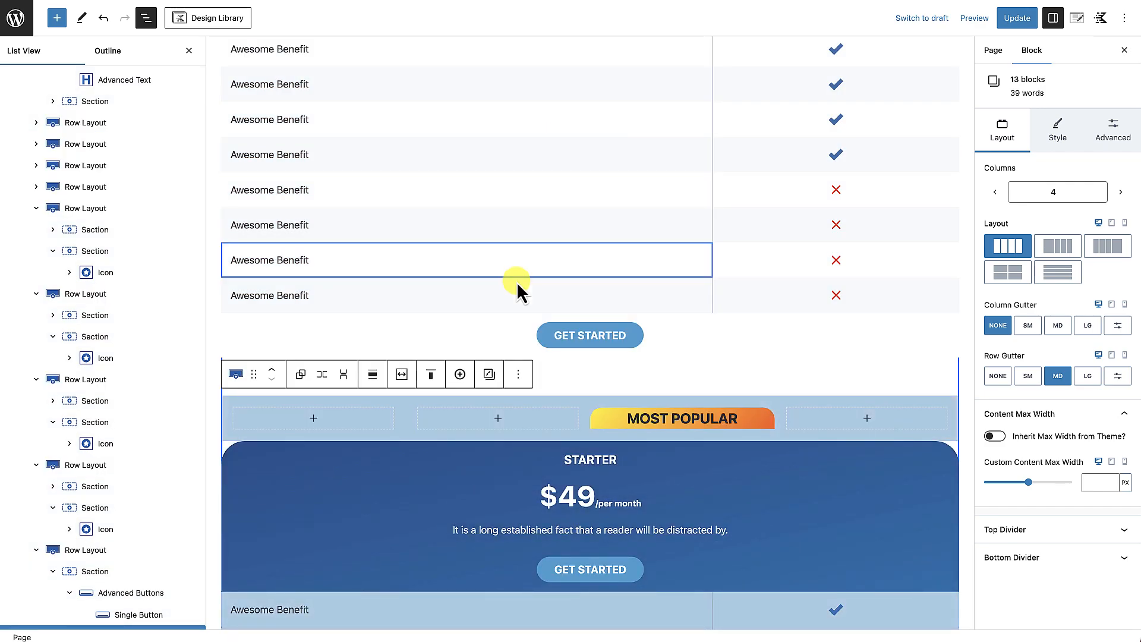
pyautogui.click(518, 376)
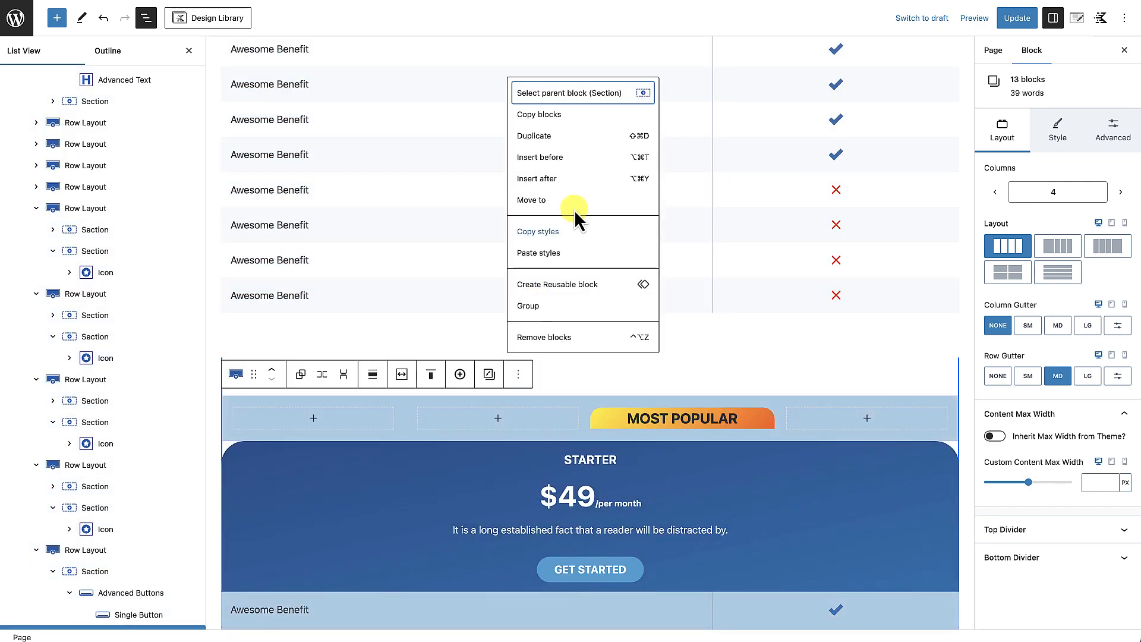
pyautogui.click(542, 136)
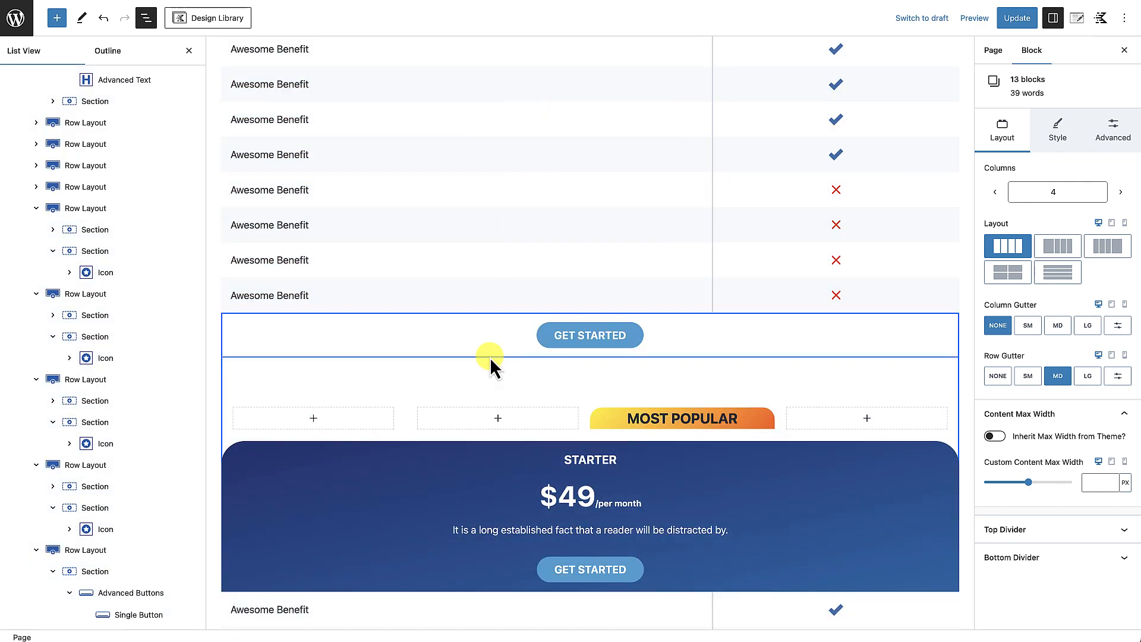
# Review the stacked STARTER table copies in the MobileView layout and return to the first table's header.
pyautogui.scroll(-6, 490, 358)
pyautogui.scroll(2, 489, 358)
pyautogui.scroll(-3, 490, 358)
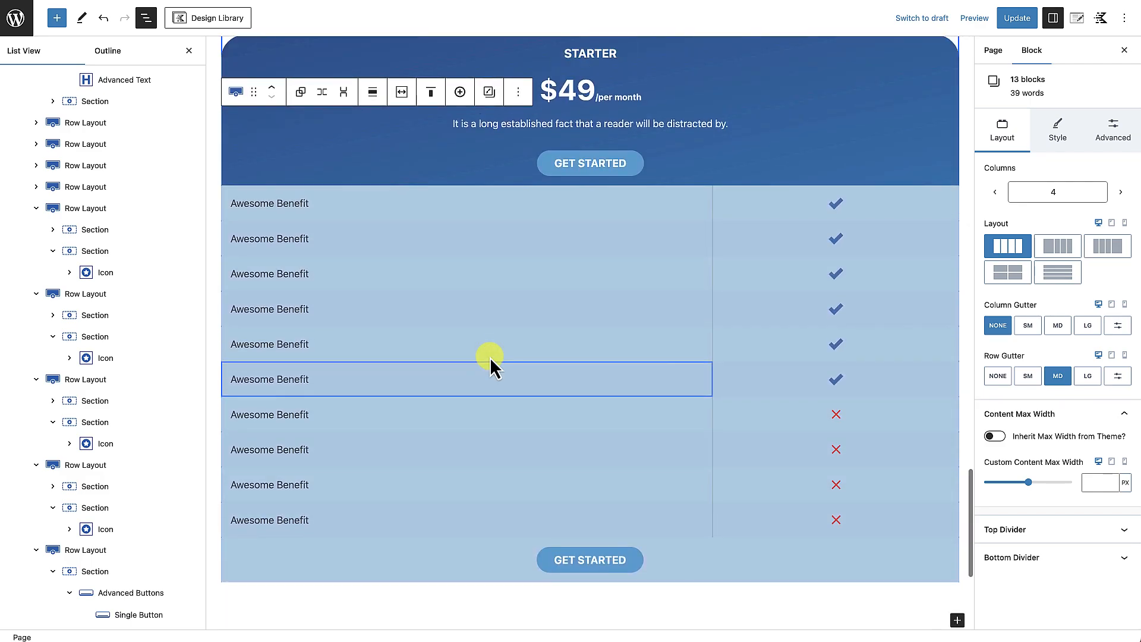
pyautogui.scroll(8, 490, 358)
pyautogui.scroll(-5, 489, 357)
pyautogui.scroll(6, 490, 358)
pyautogui.scroll(-9, 490, 358)
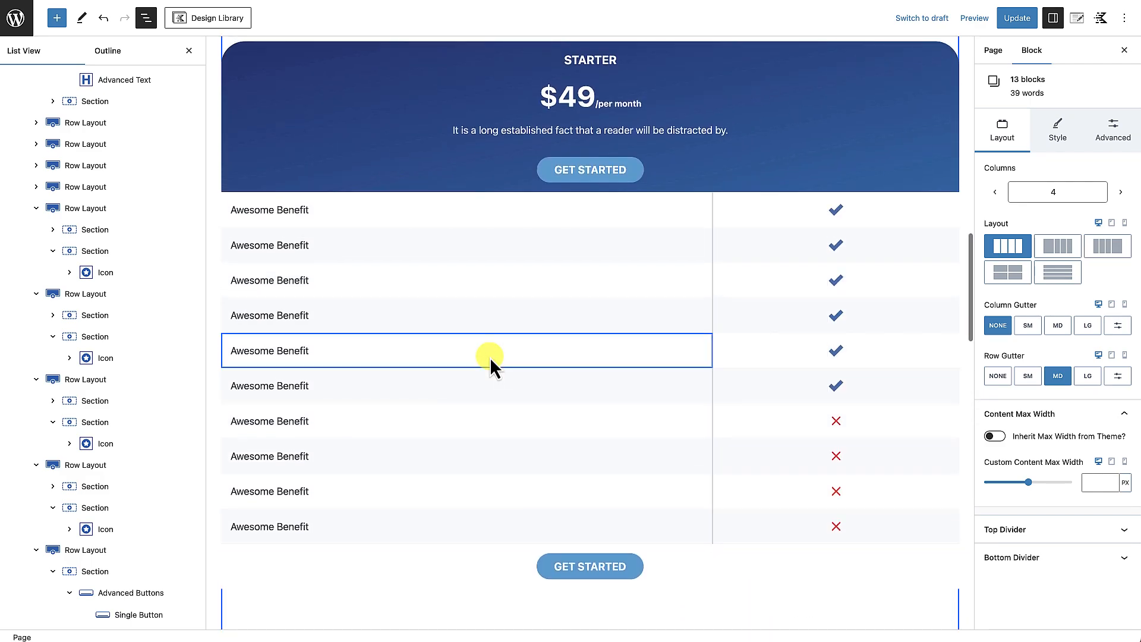
pyautogui.scroll(3, 490, 358)
pyautogui.scroll(-3, 490, 356)
pyautogui.scroll(3, 497, 336)
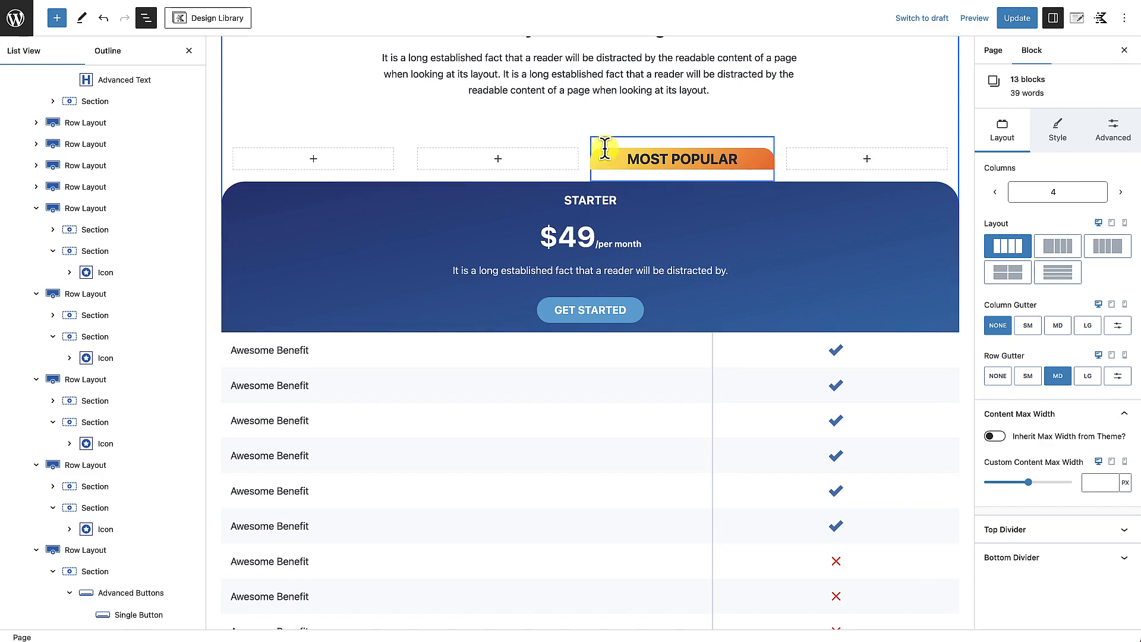
# Remove the MOST POPULAR badge row above the first MobileView STARTER table.
pyautogui.click(550, 142)
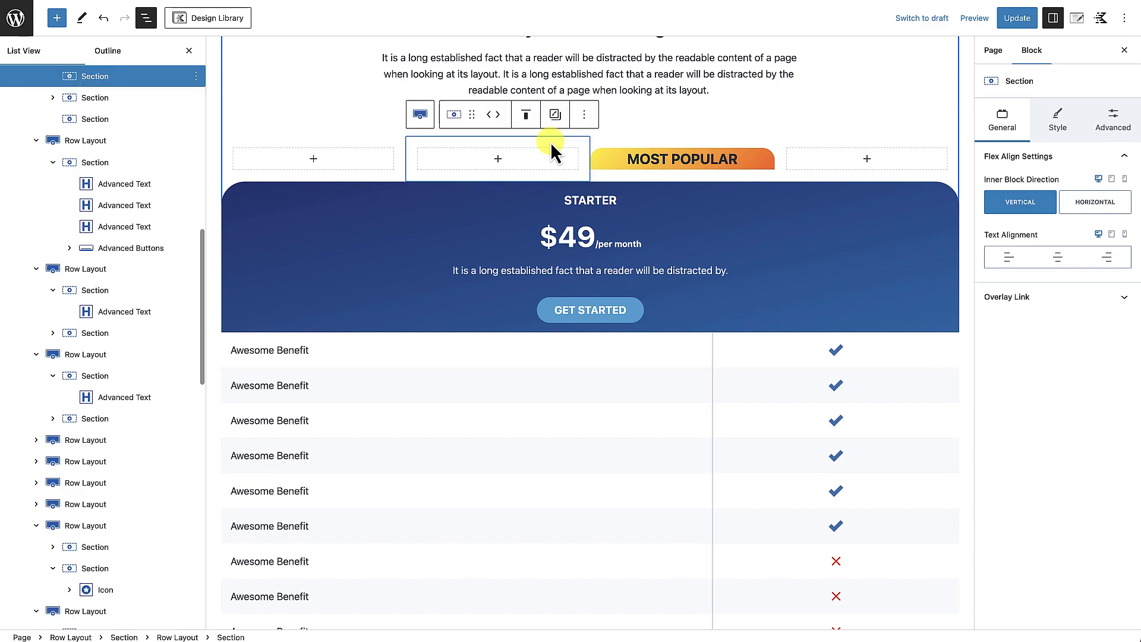
pyautogui.scroll(2, 160, 128)
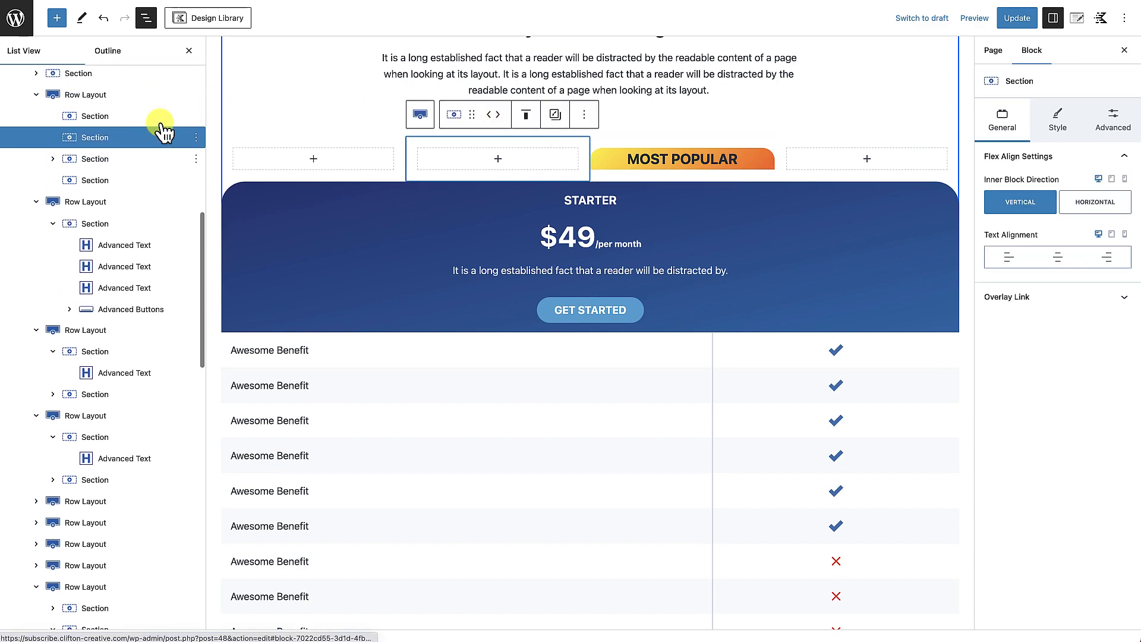
pyautogui.click(133, 102)
pyautogui.click(197, 101)
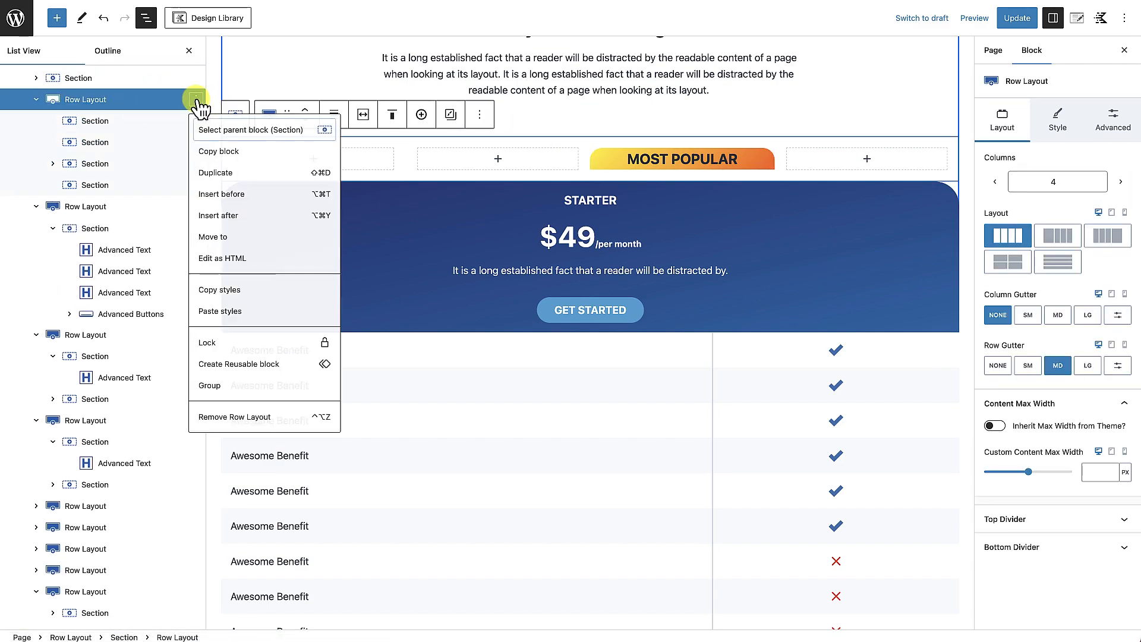
pyautogui.click(223, 418)
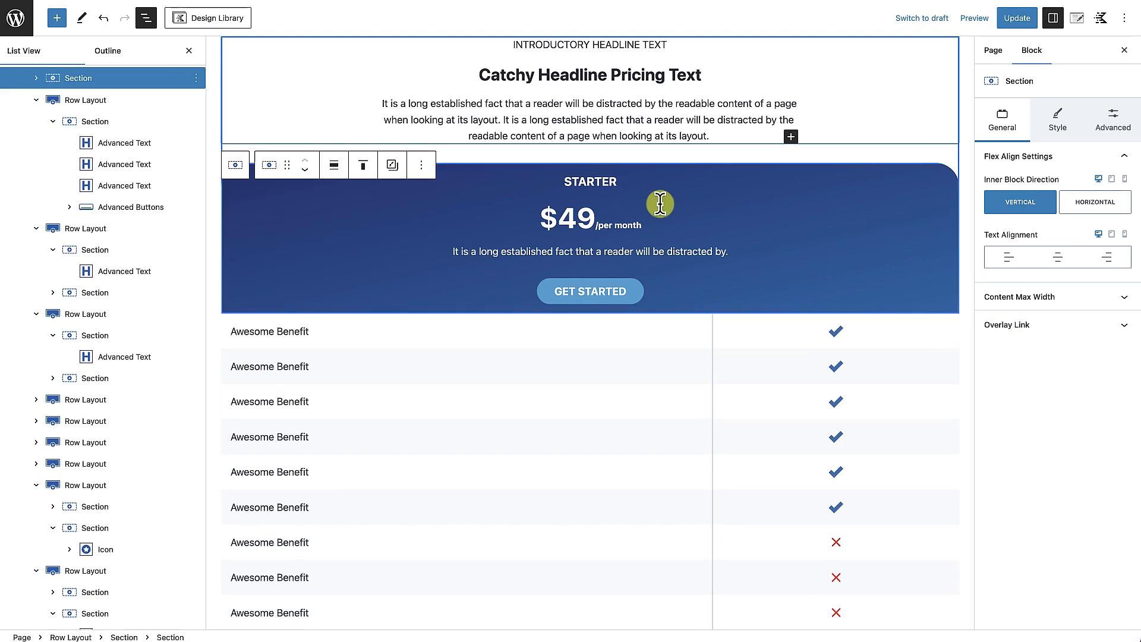
# Set the top margin of the first MobileView table's blue STARTER header row to LG.
pyautogui.click(747, 158)
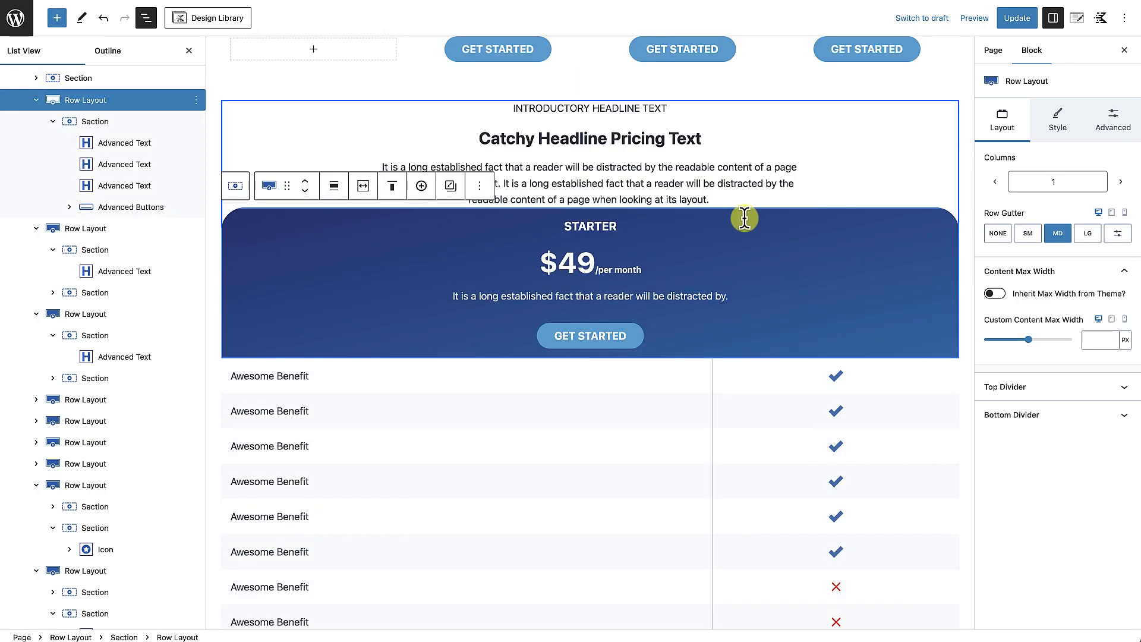
pyautogui.click(244, 223)
pyautogui.click(184, 118)
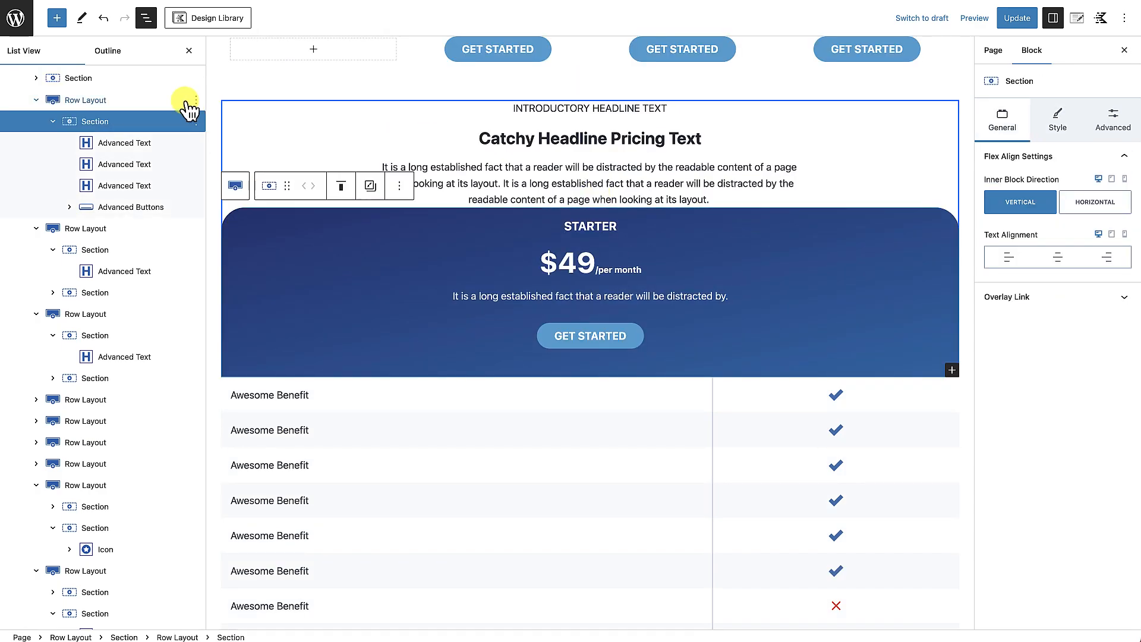
pyautogui.click(856, 122)
pyautogui.click(1113, 122)
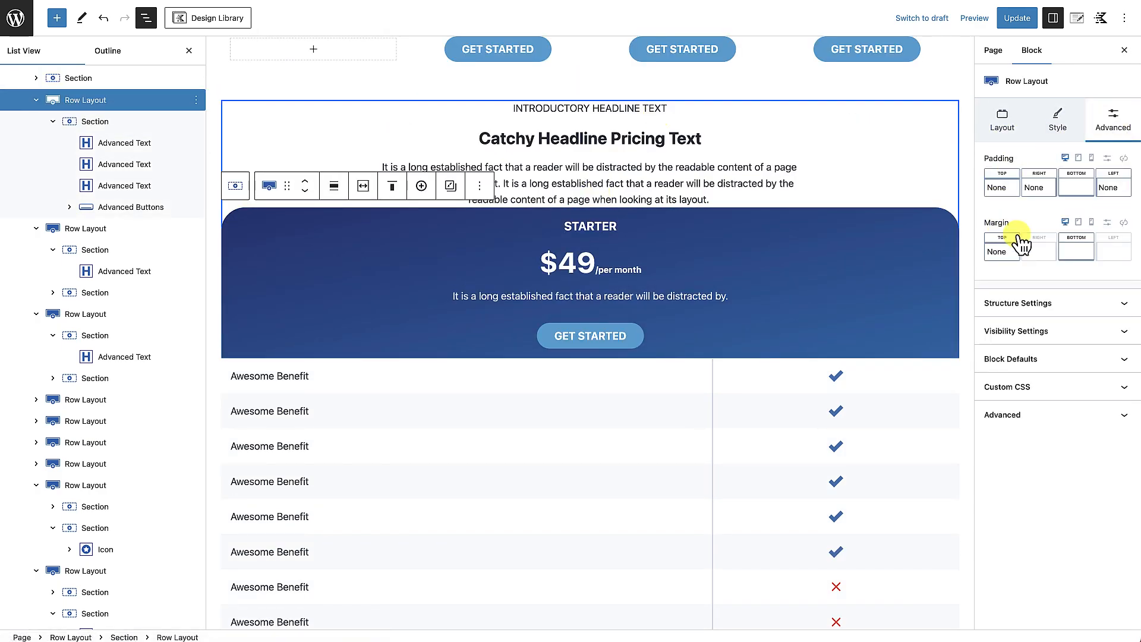
pyautogui.click(1003, 255)
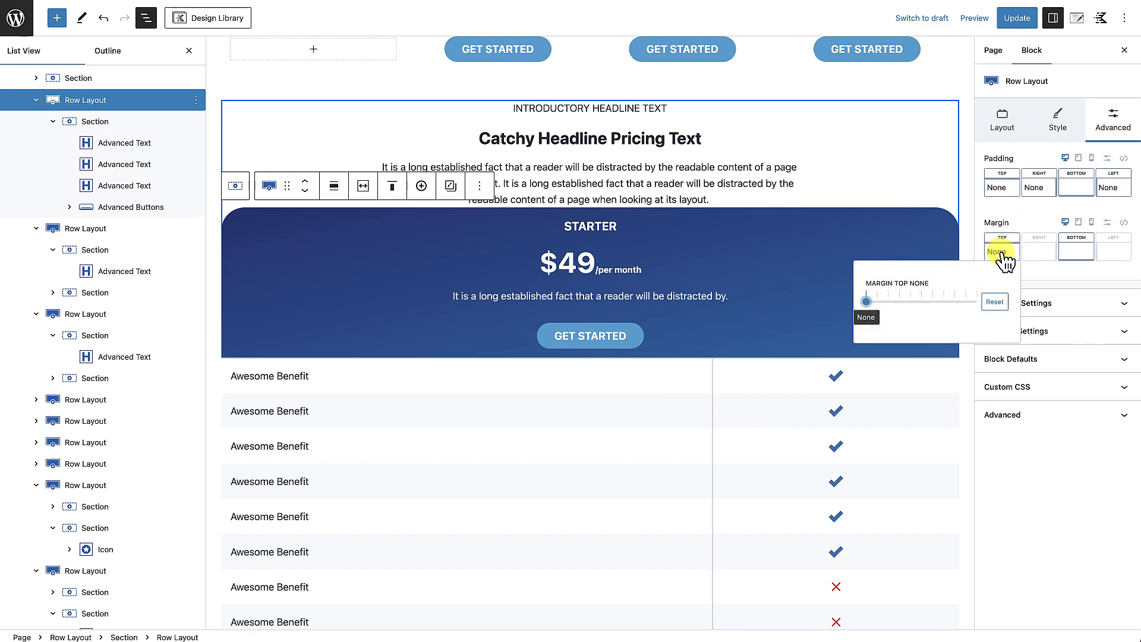
pyautogui.moveTo(871, 305); pyautogui.dragTo(925, 303)
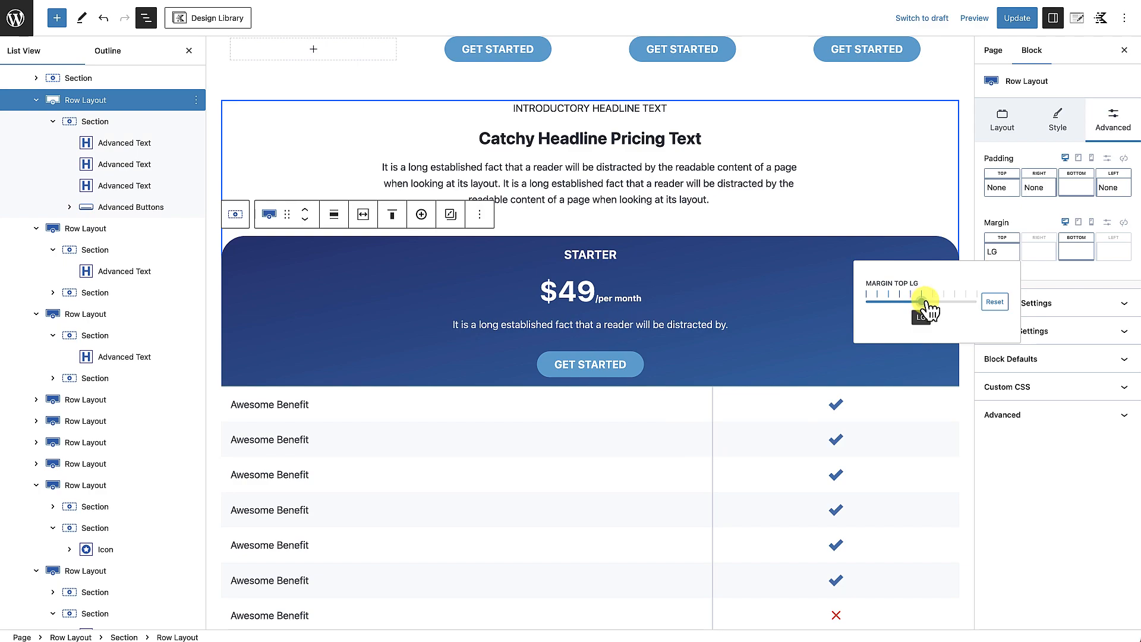
# Change the price in the second MobileView table's header to $69.
pyautogui.scroll(-5, 649, 343)
pyautogui.click(649, 342)
pyautogui.scroll(-3, 649, 342)
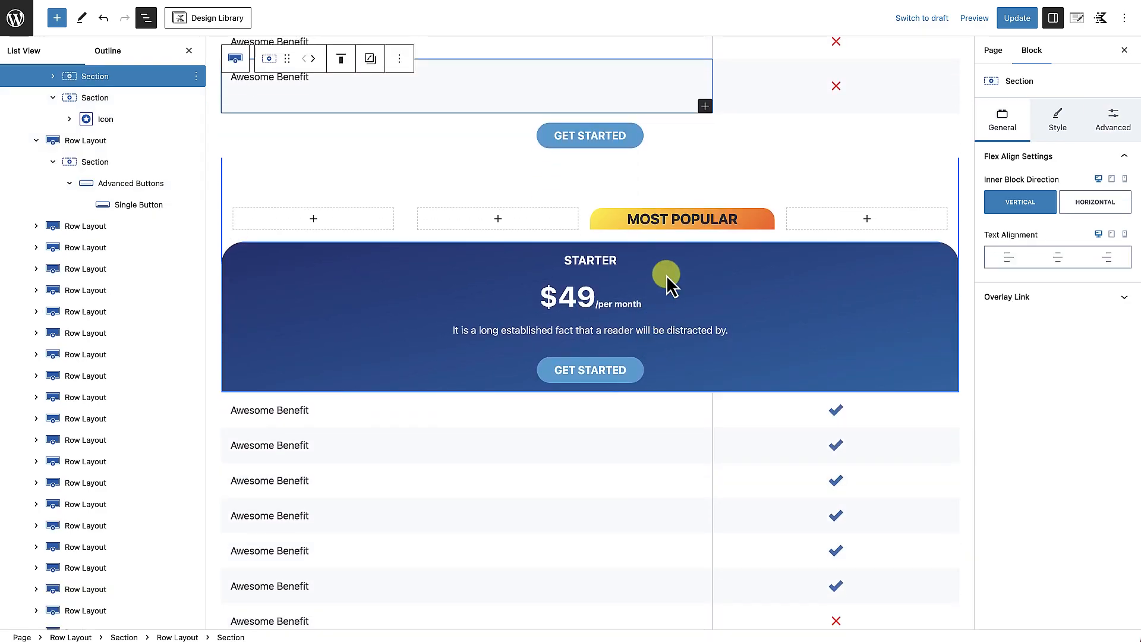
pyautogui.click(577, 296)
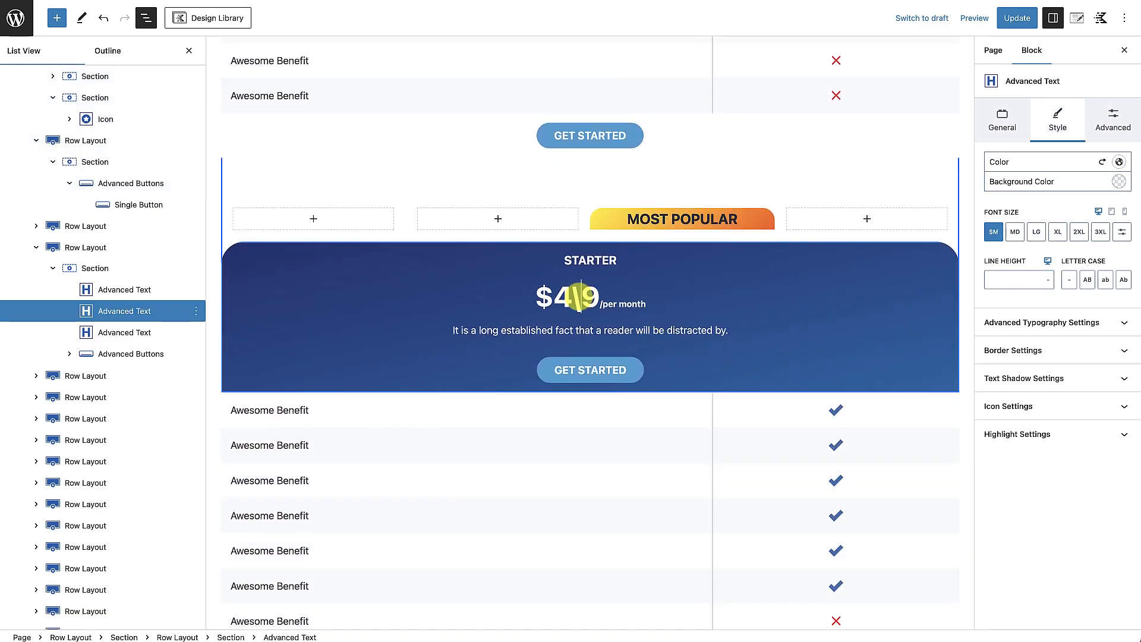
pyautogui.press('BackSpace')
pyautogui.write('6')
pyautogui.scroll(-2, 571, 321)
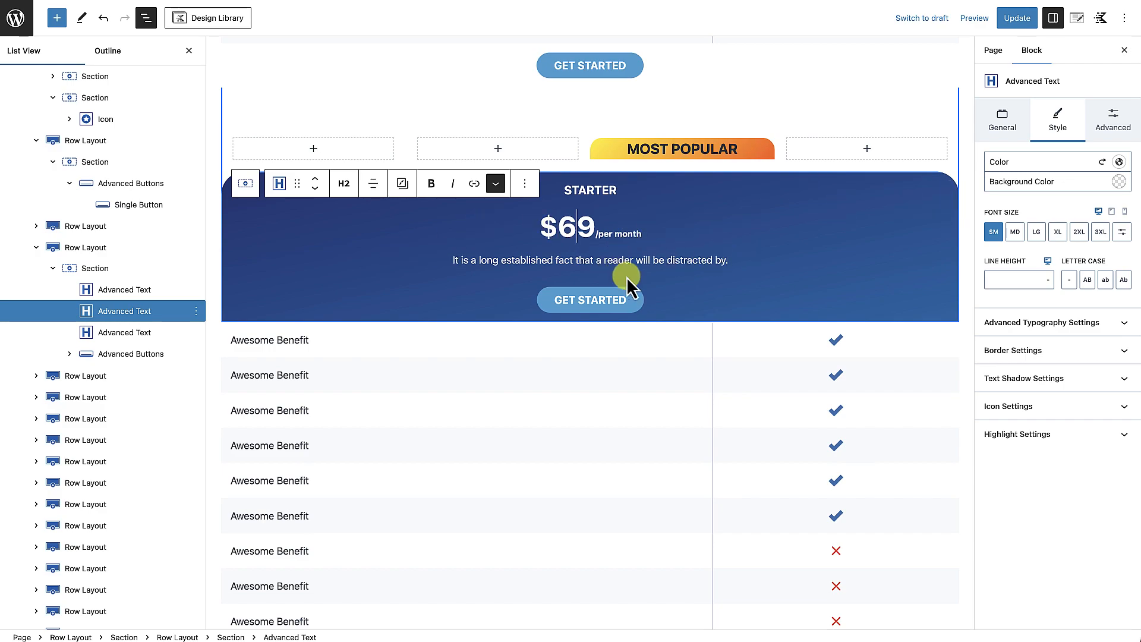
# Move the MOST POPULAR badge section to the first column of the row above the $69 table's header.
pyautogui.click(658, 166)
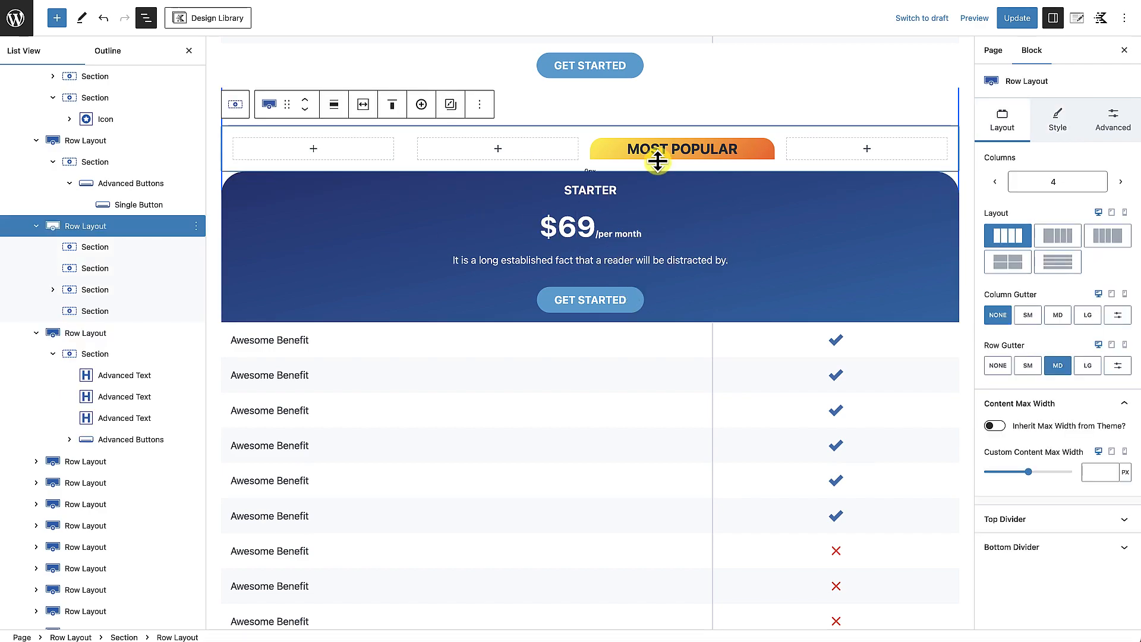
pyautogui.click(734, 146)
pyautogui.click(112, 292)
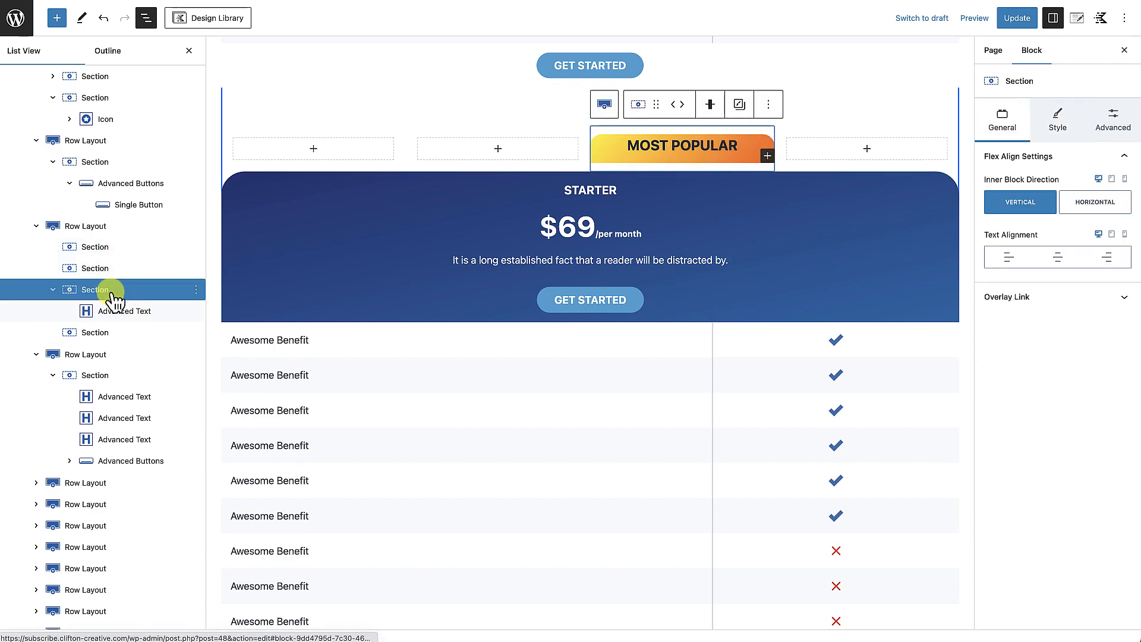
pyautogui.click(673, 105)
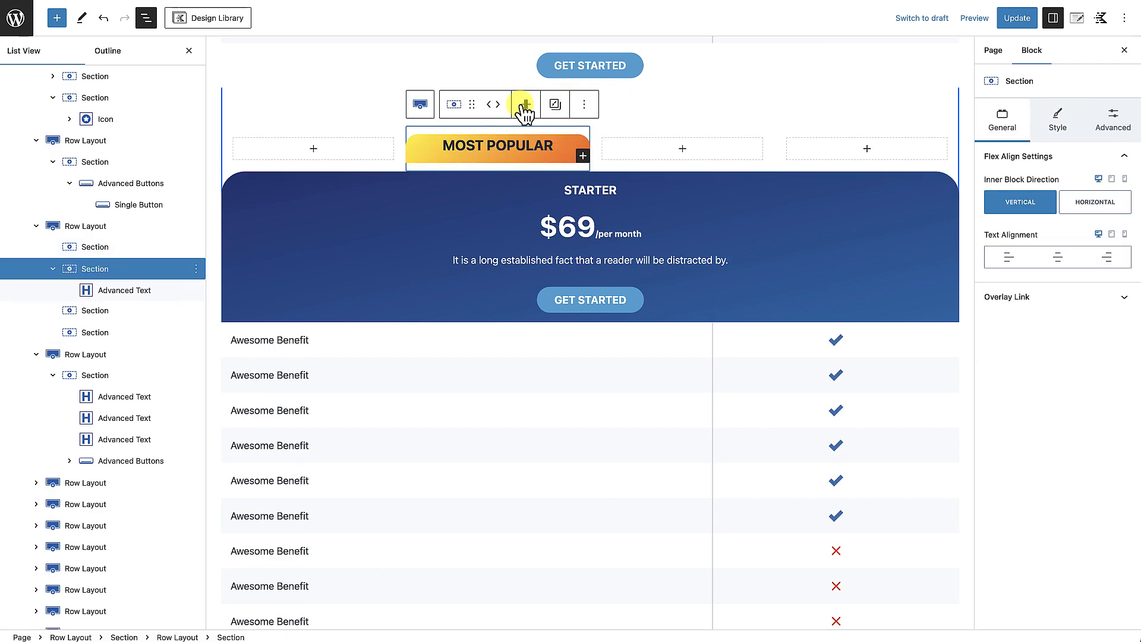
pyautogui.click(489, 104)
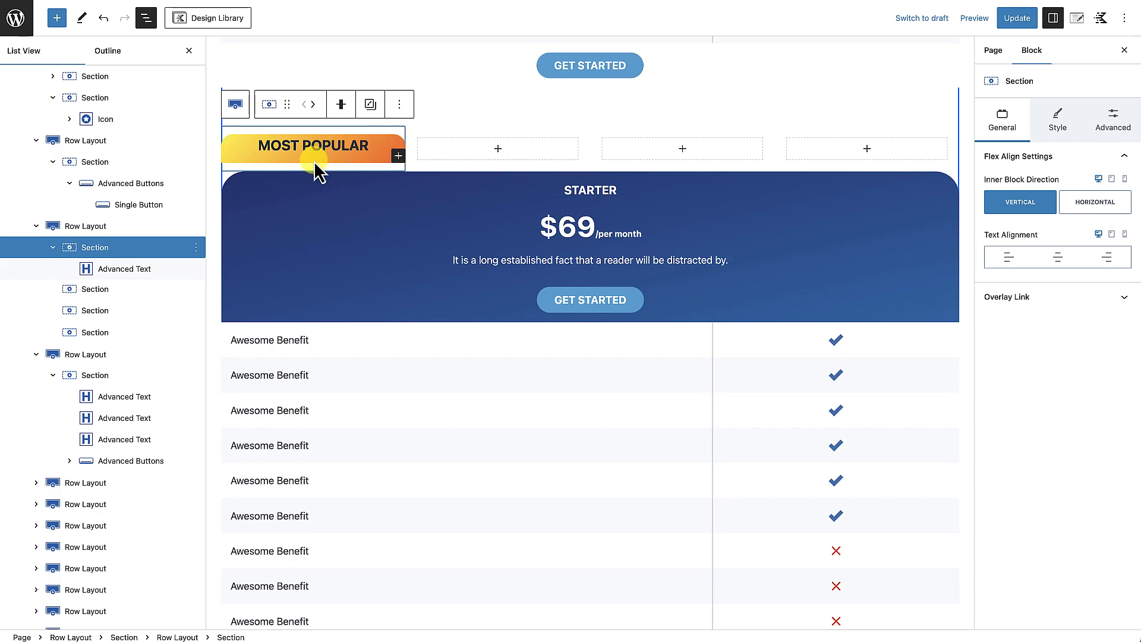
# Reduce the badge row above the $69 table to 1 column.
pyautogui.click(158, 228)
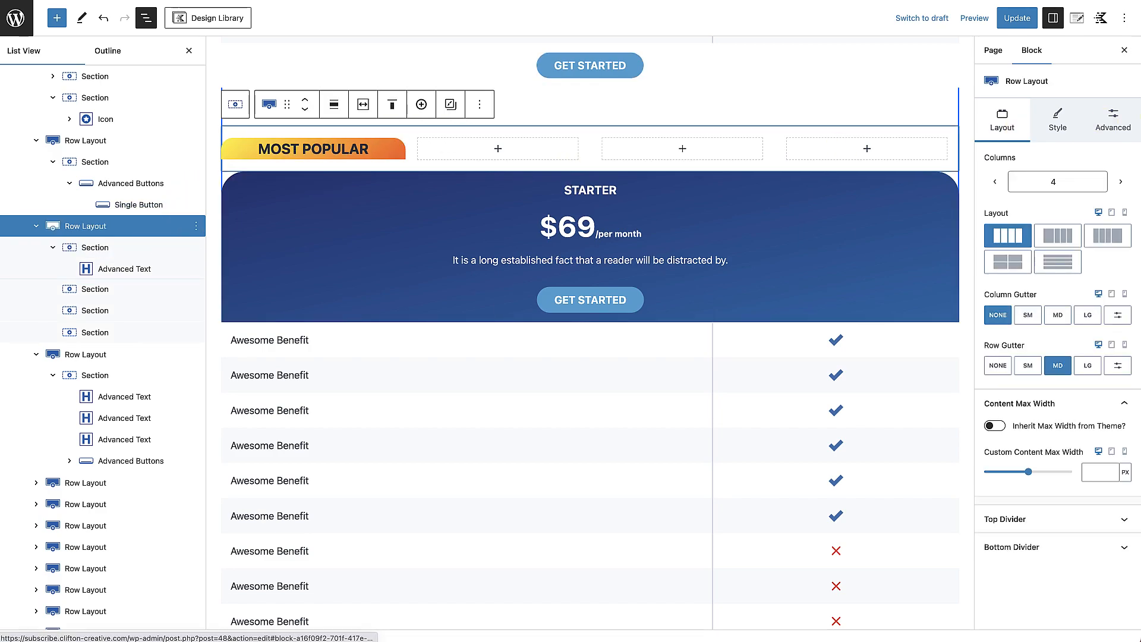
pyautogui.click(996, 182)
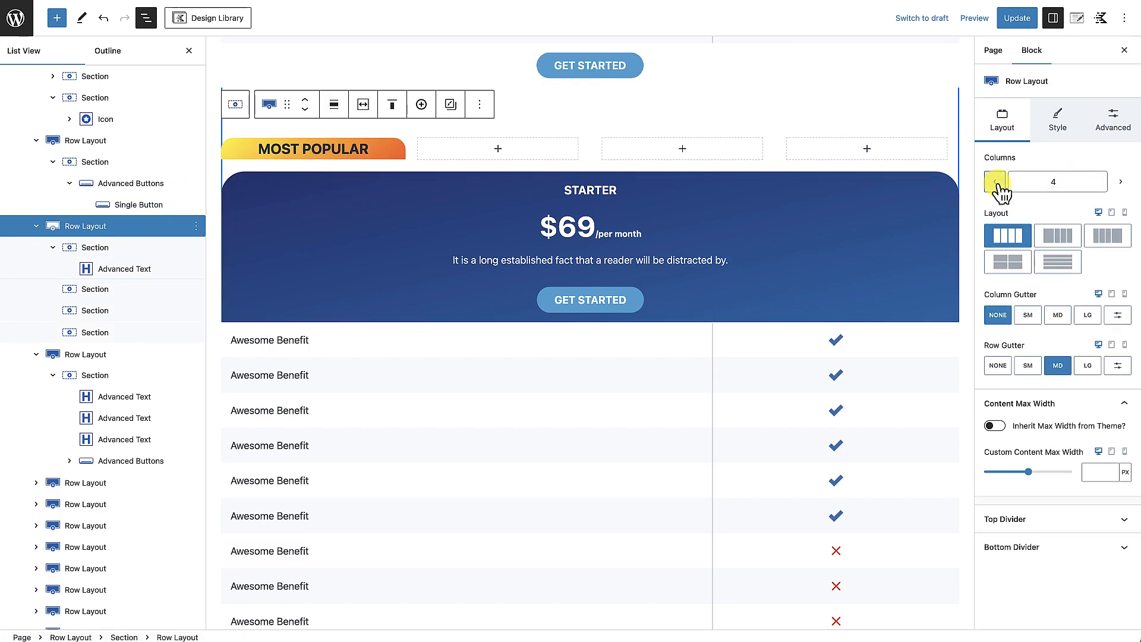
pyautogui.click(996, 182)
pyautogui.click(996, 182)
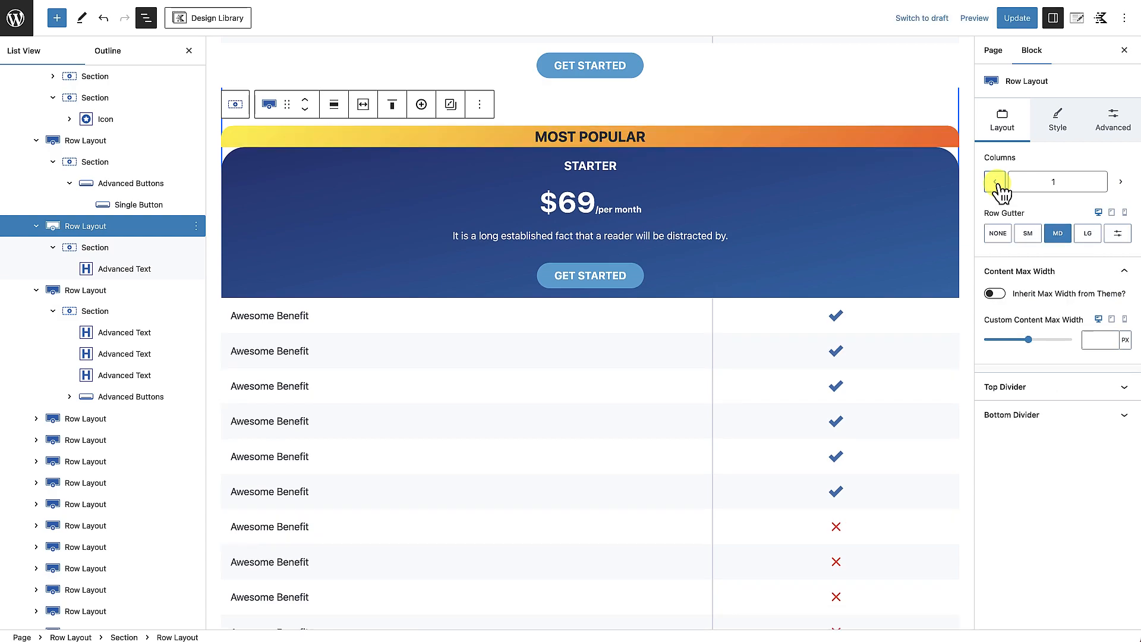
# Set the top and right border radius of the $69 table's blue header row to 0.
pyautogui.click(952, 159)
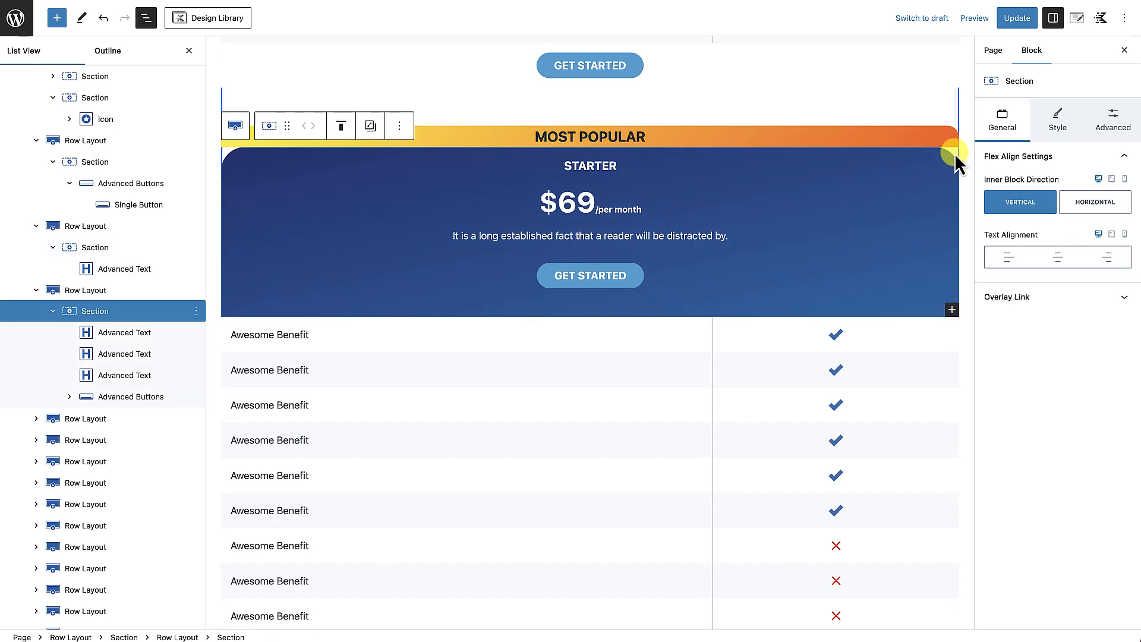
pyautogui.click(95, 291)
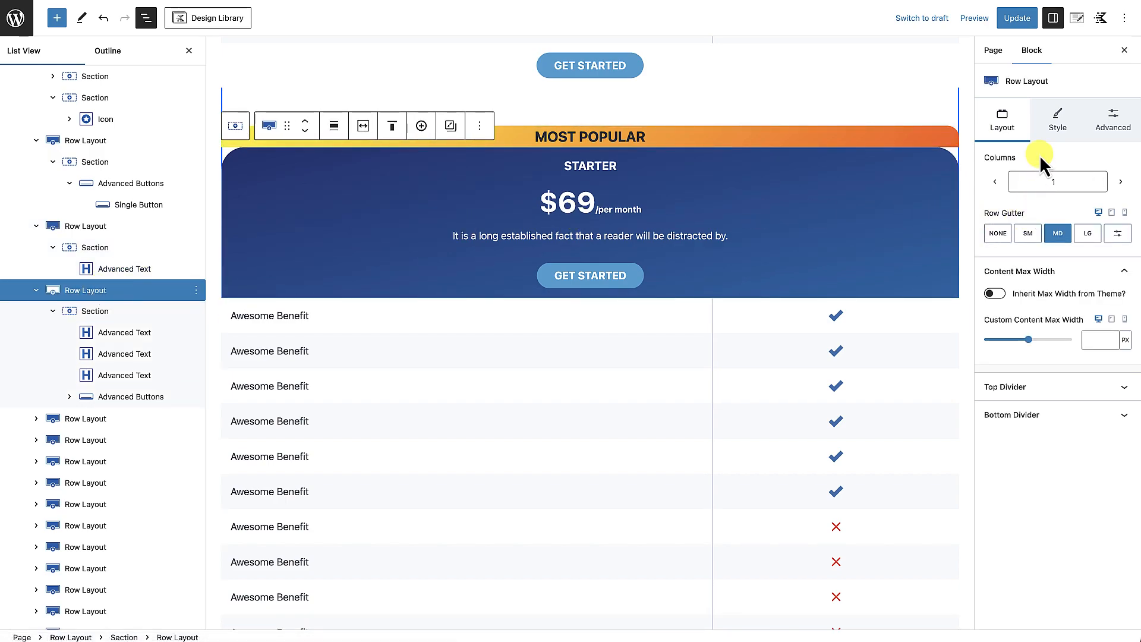
pyautogui.click(1056, 125)
pyautogui.click(1036, 366)
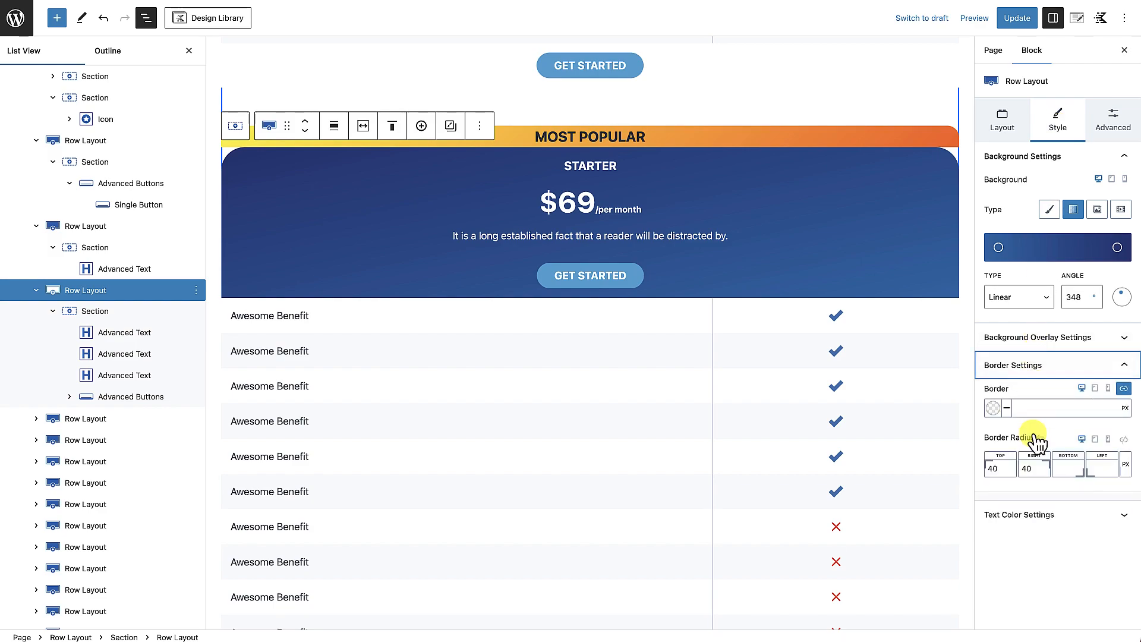
pyautogui.click(1003, 468)
pyautogui.write('0')
pyautogui.moveTo(1033, 470); pyautogui.dragTo(1002, 468)
pyautogui.write('0')
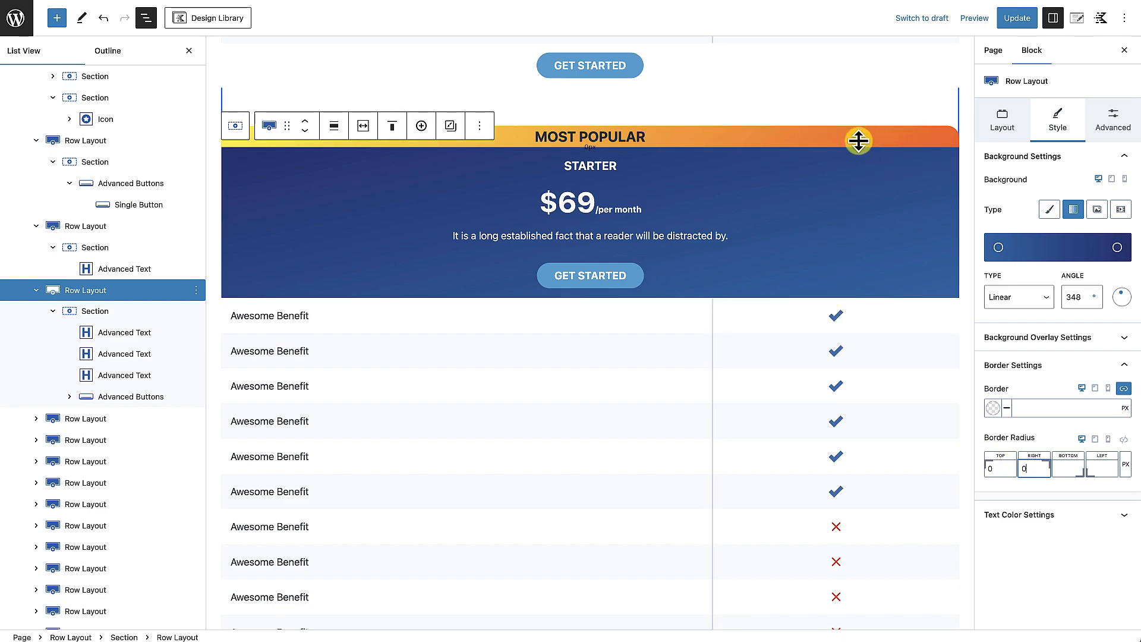
# Replace the red X icons in the $69 table's seventh and eighth benefit rows with copies of the blue checkmark icon.
pyautogui.scroll(-3, 762, 344)
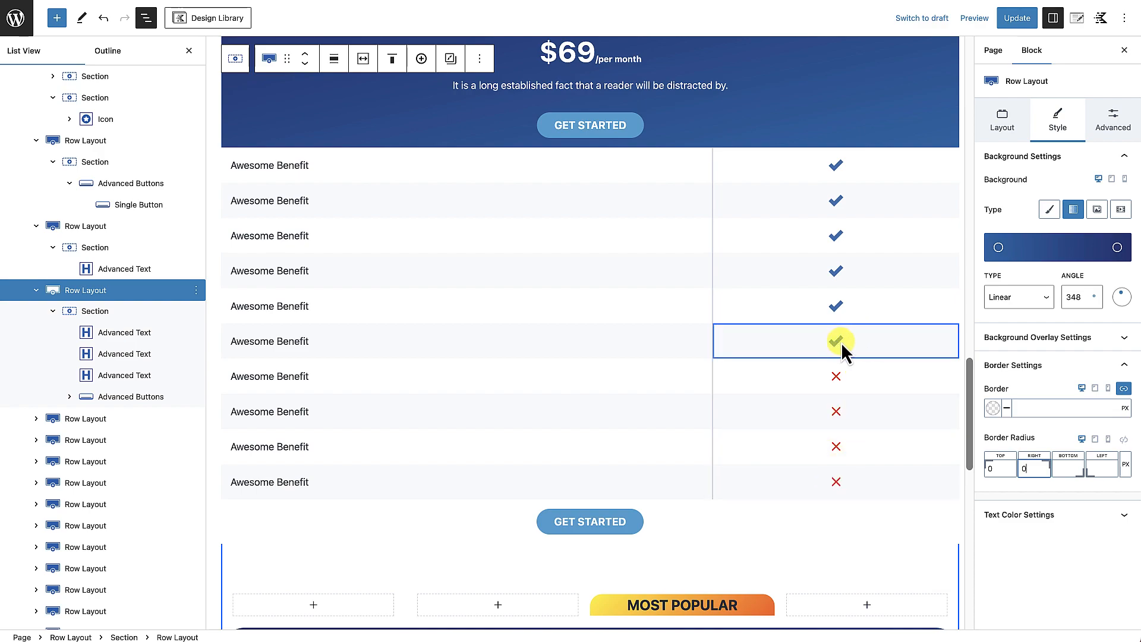
pyautogui.click(868, 338)
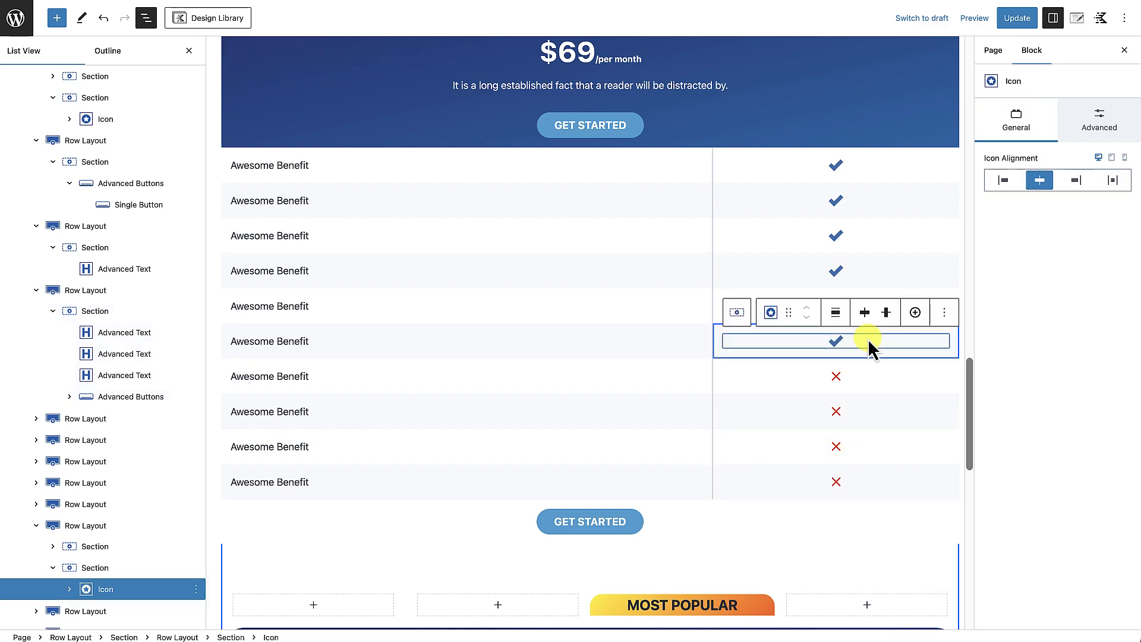
pyautogui.hotkey('ctrl', 'c')
pyautogui.click(859, 377)
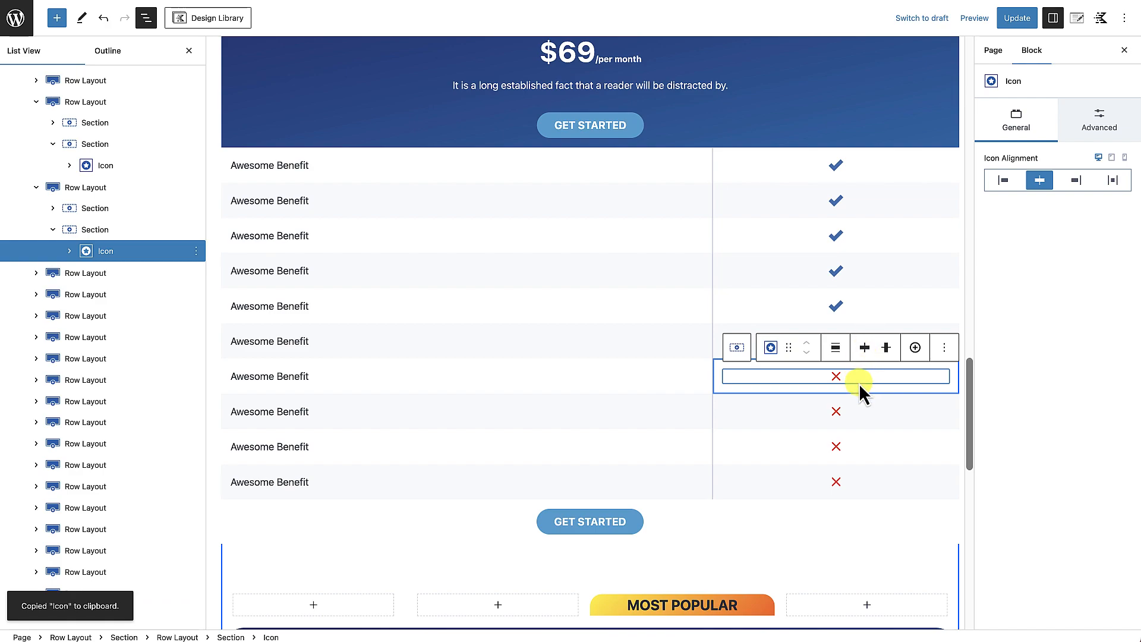
pyautogui.click(856, 410)
pyautogui.hotkey('ctrl', 'v')
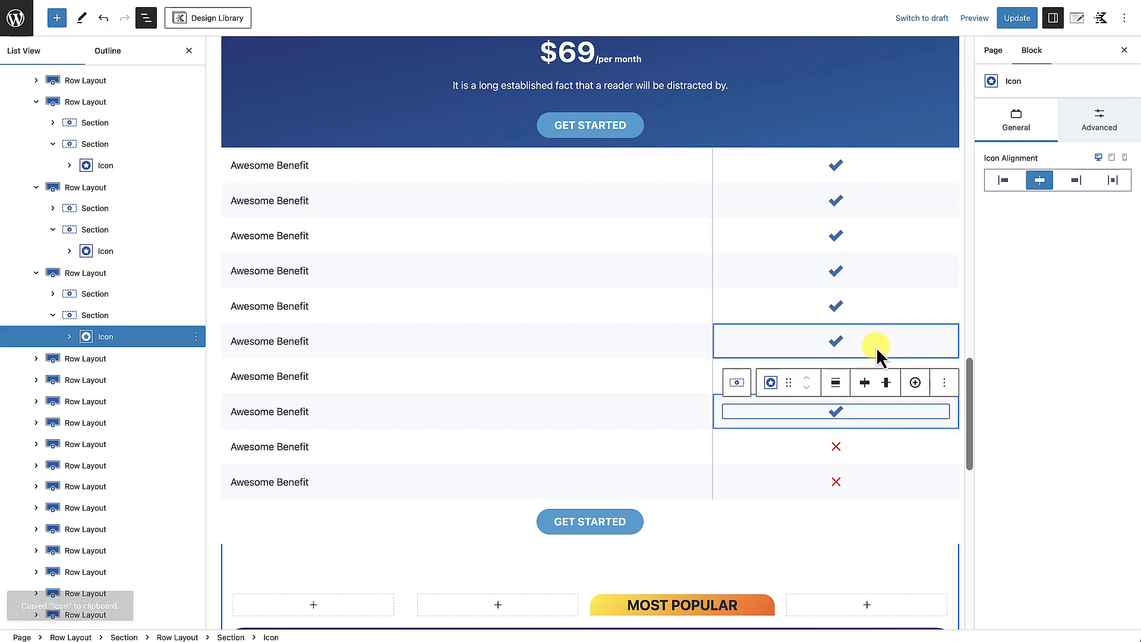
pyautogui.click(876, 347)
pyautogui.click(945, 312)
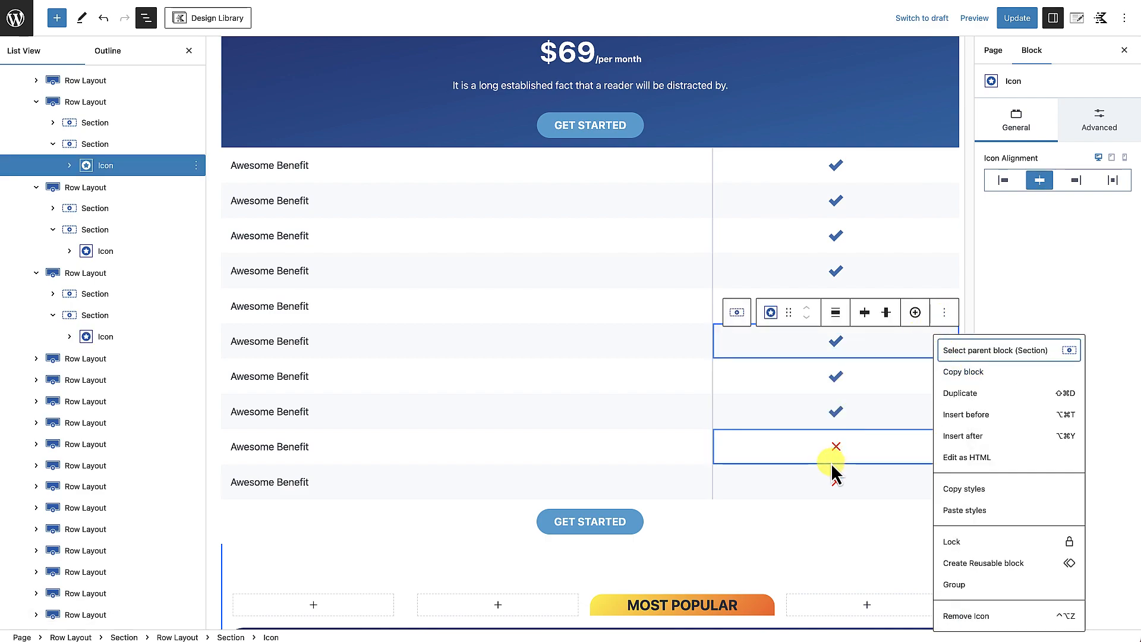
pyautogui.click(775, 525)
pyautogui.scroll(3, 775, 525)
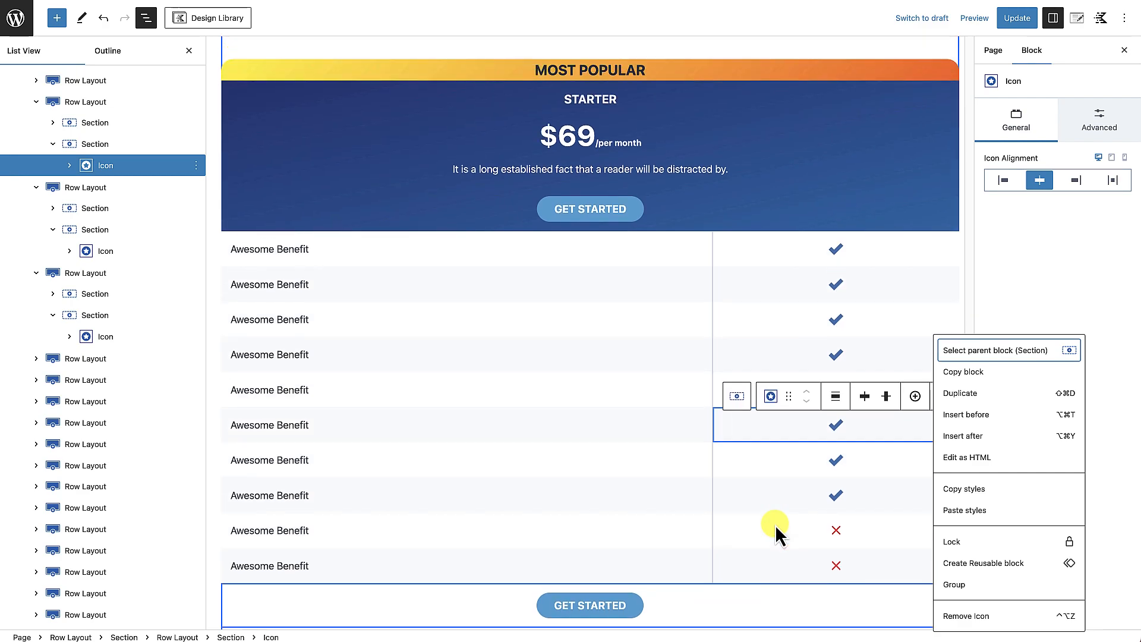
# Change the third MobileView table's price to $89 and its plan name to ELITE.
pyautogui.scroll(-6, 737, 390)
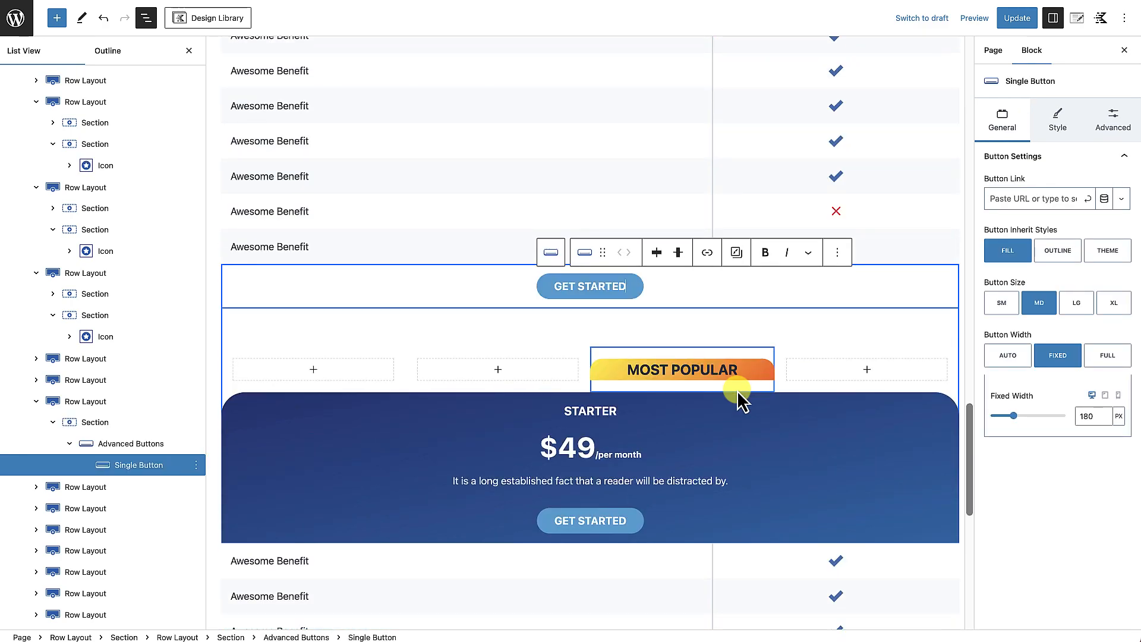
pyautogui.scroll(-5, 737, 390)
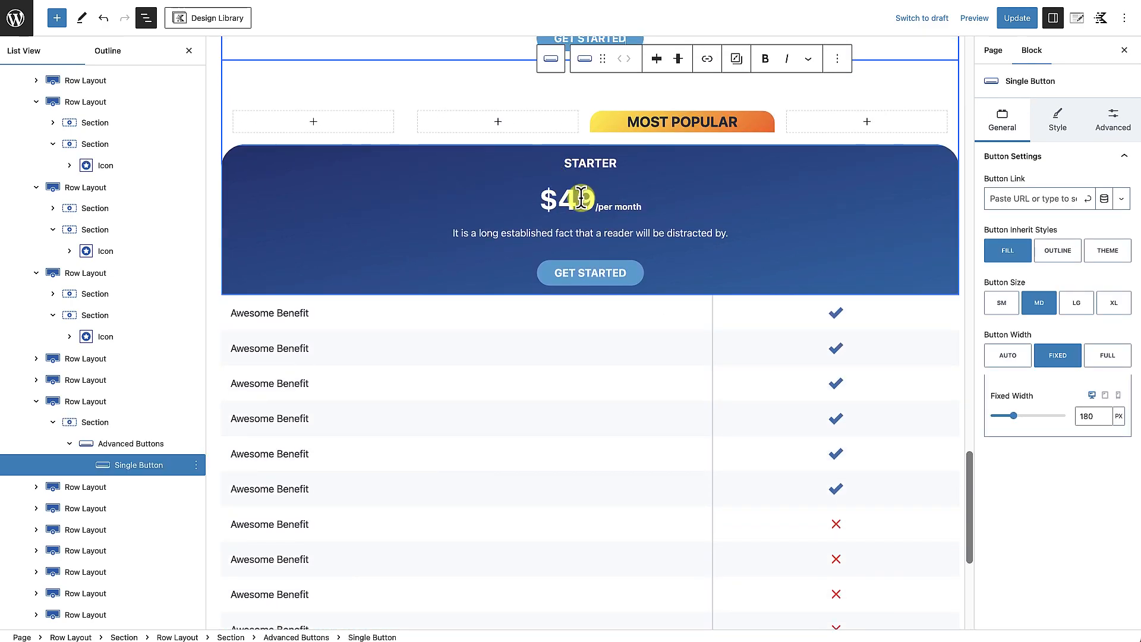
pyautogui.click(576, 200)
pyautogui.press('BackSpace')
pyautogui.write('8')
pyautogui.doubleClick(591, 164)
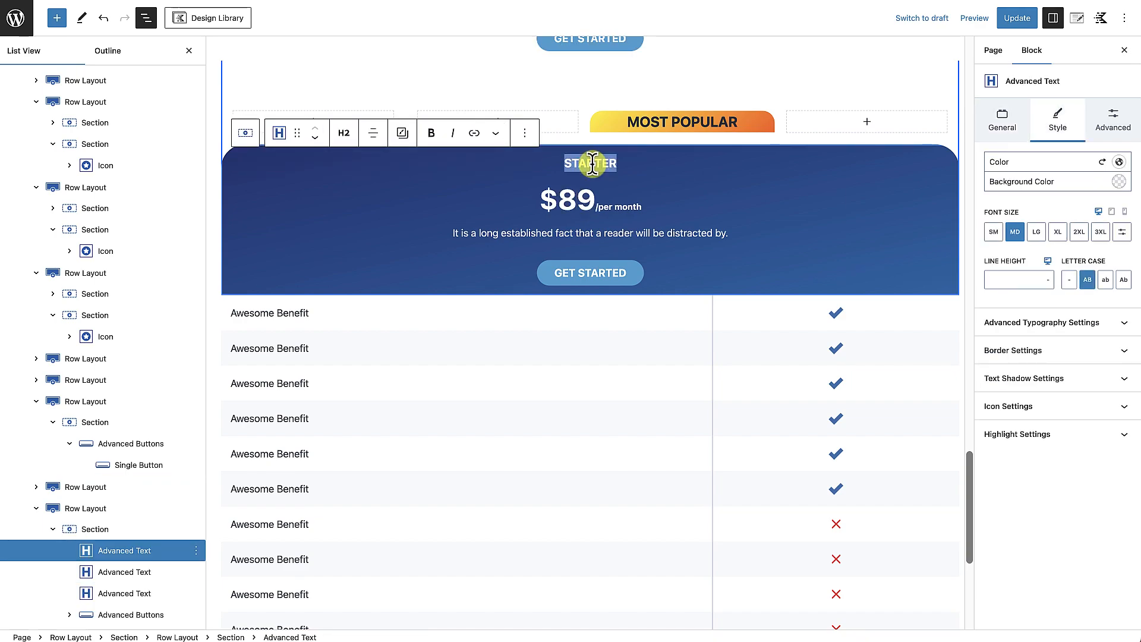
pyautogui.write('ELITE')
# Replace the plan name in the $69 table's header with ADV.
pyautogui.scroll(10, 586, 176)
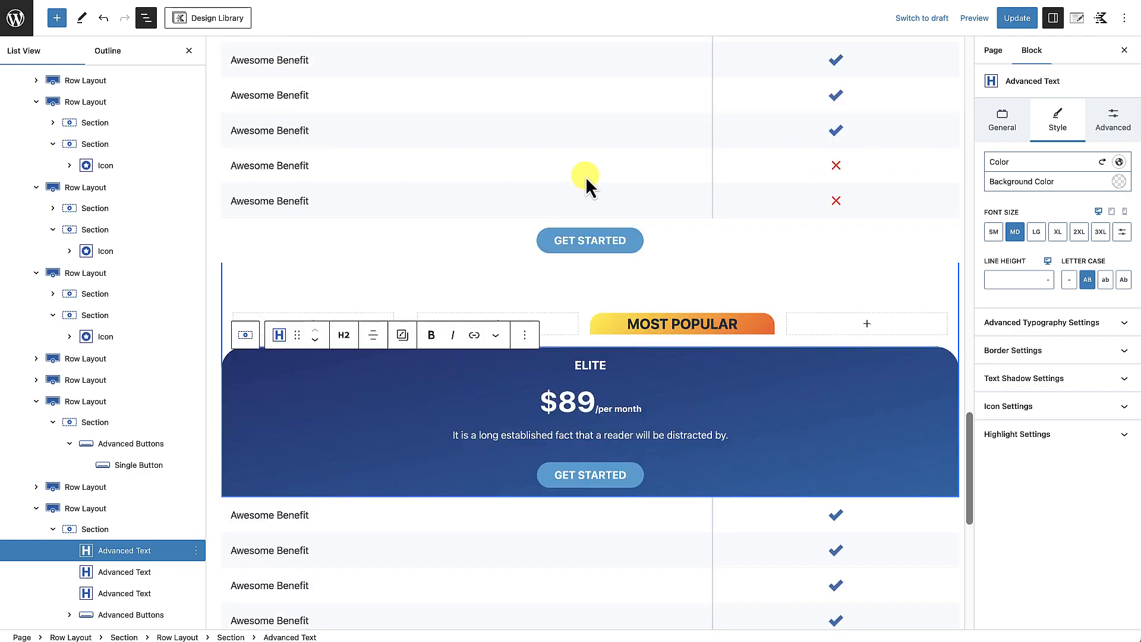
pyautogui.doubleClick(591, 161)
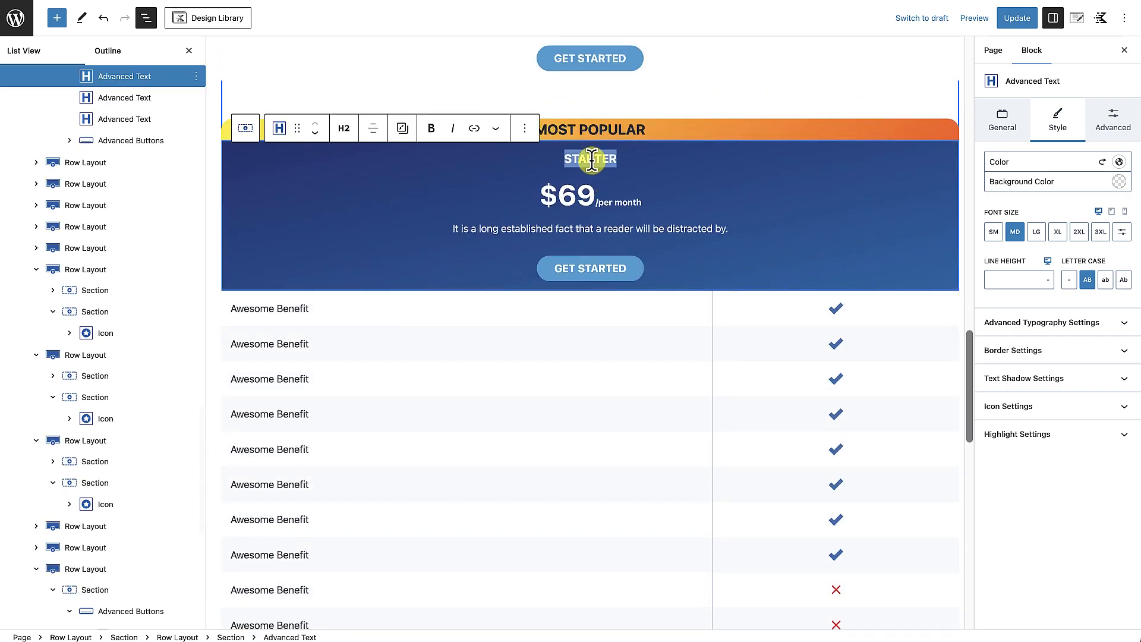
pyautogui.write('ADV')
# Remove the four-column MOST POPULAR badge row above the ELITE table.
pyautogui.scroll(-12, 641, 355)
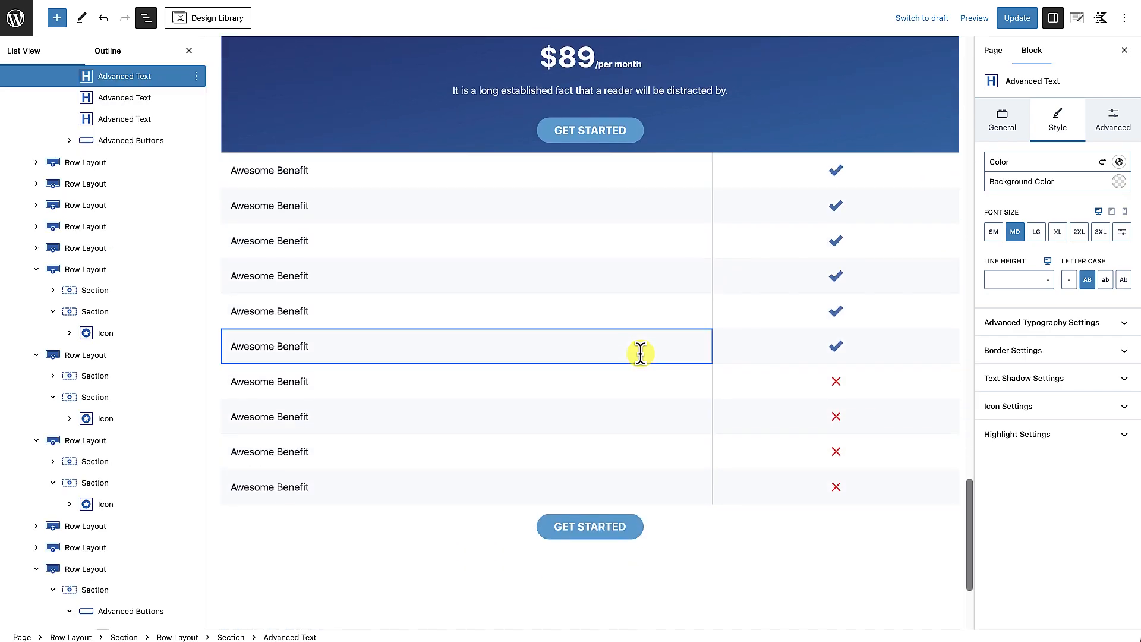
pyautogui.scroll(2, 641, 355)
pyautogui.scroll(3, 640, 355)
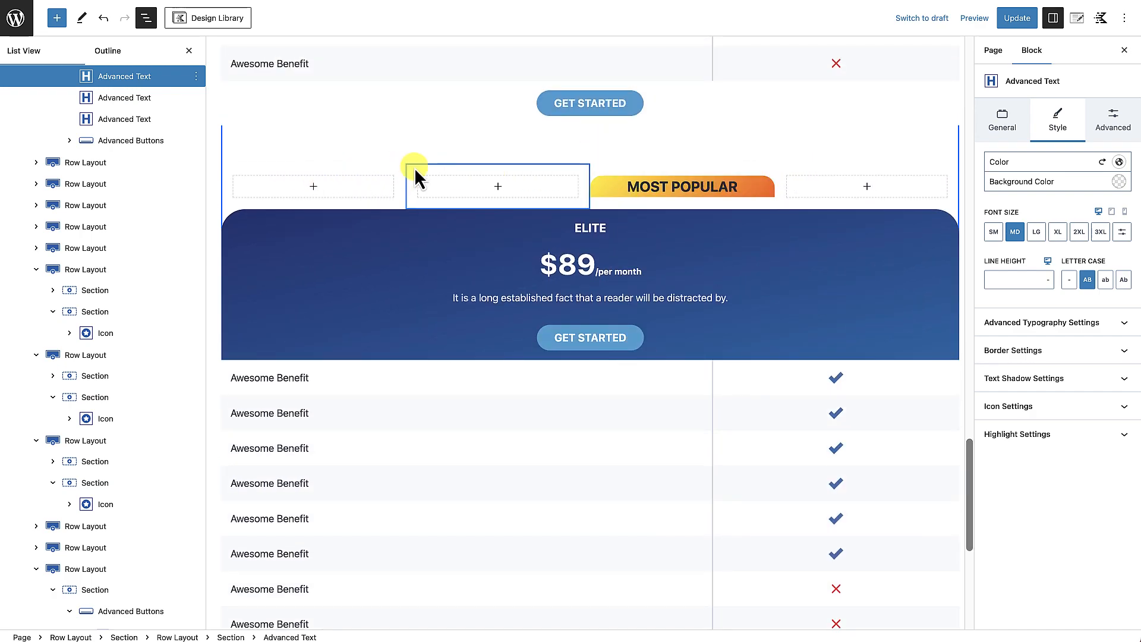
pyautogui.click(391, 174)
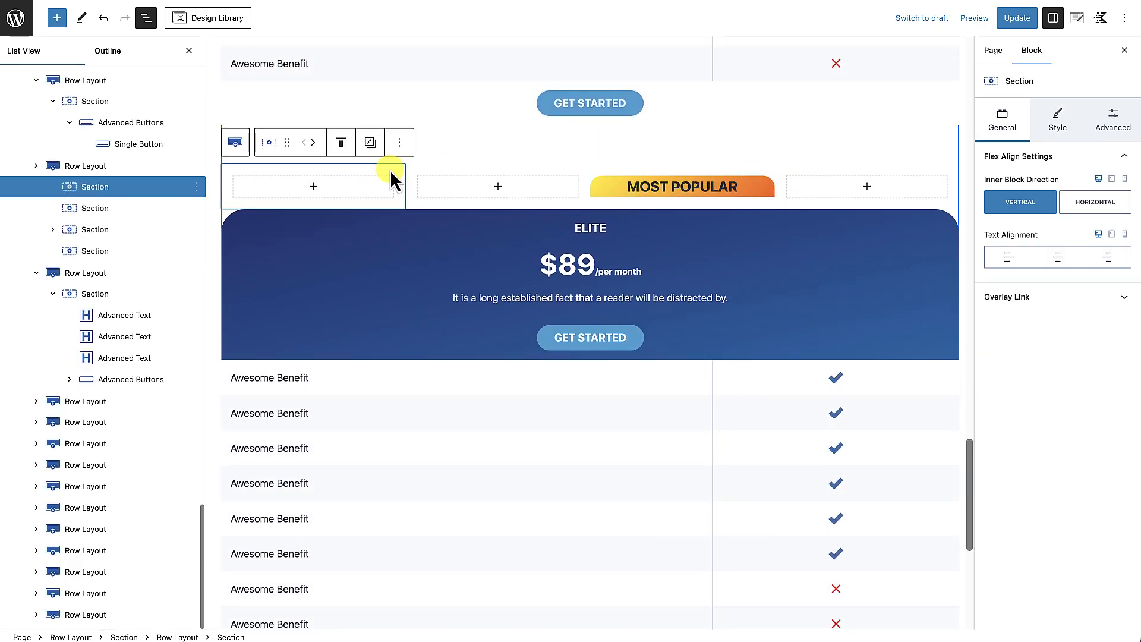
pyautogui.click(119, 168)
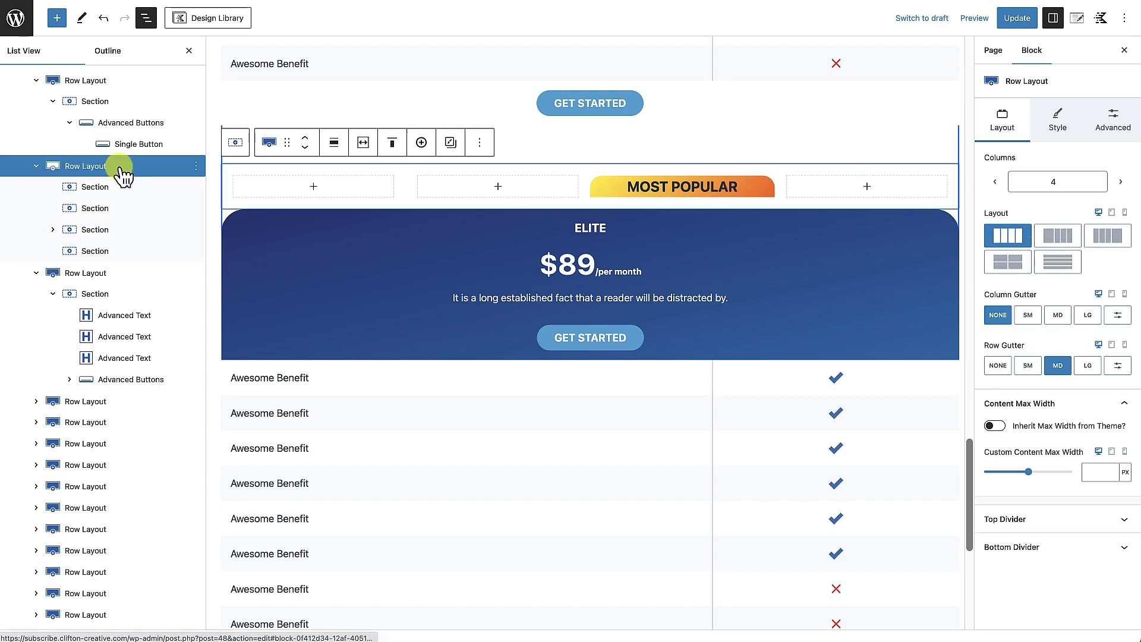
pyautogui.click(481, 148)
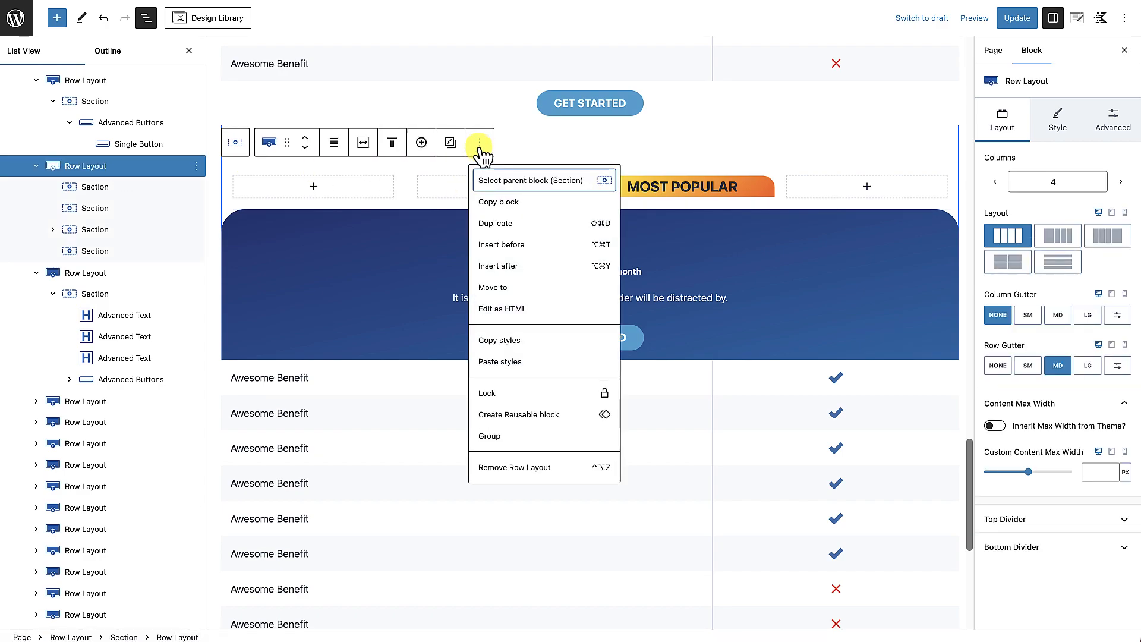
pyautogui.click(514, 468)
# Set the top margin of the ELITE table's blue header row to XL.
pyautogui.scroll(4, 510, 469)
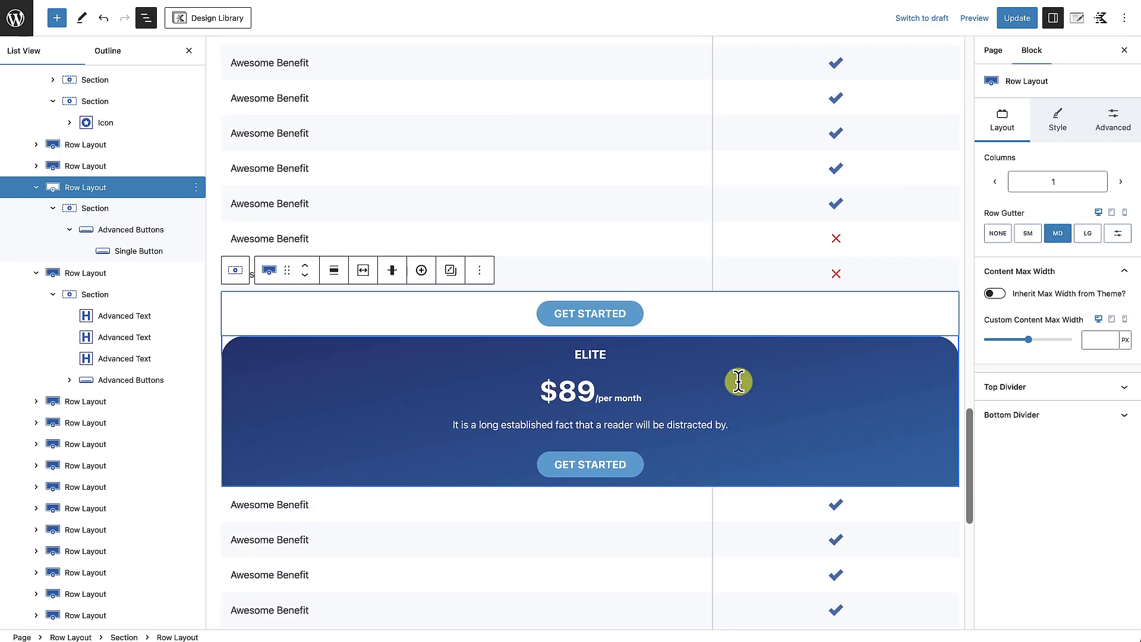
pyautogui.click(248, 284)
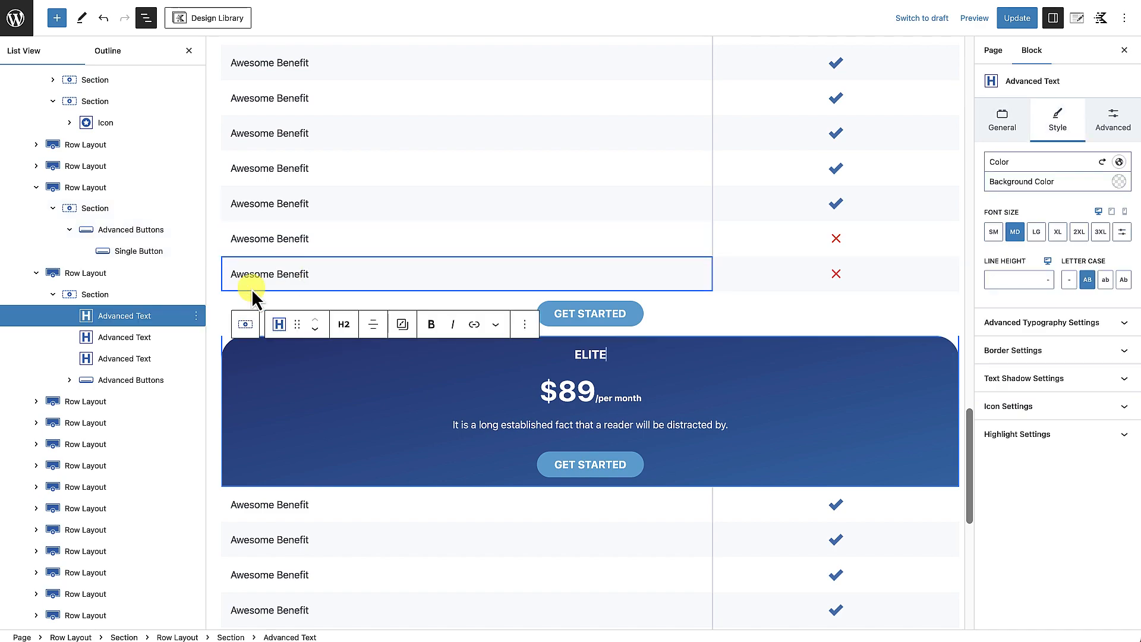
pyautogui.click(106, 277)
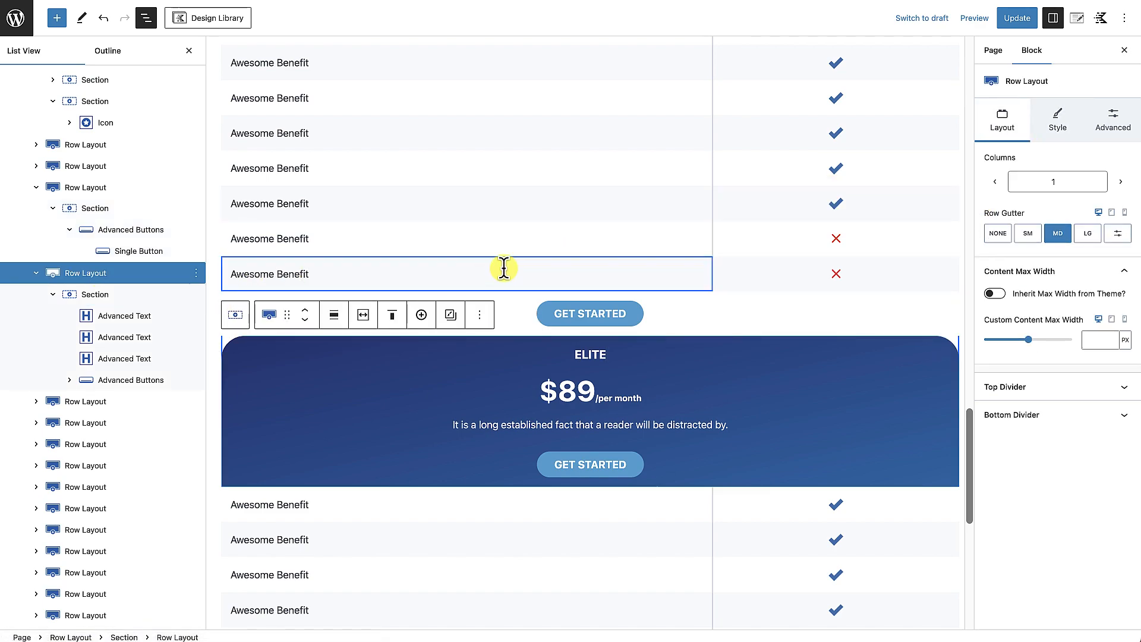
pyautogui.click(1111, 128)
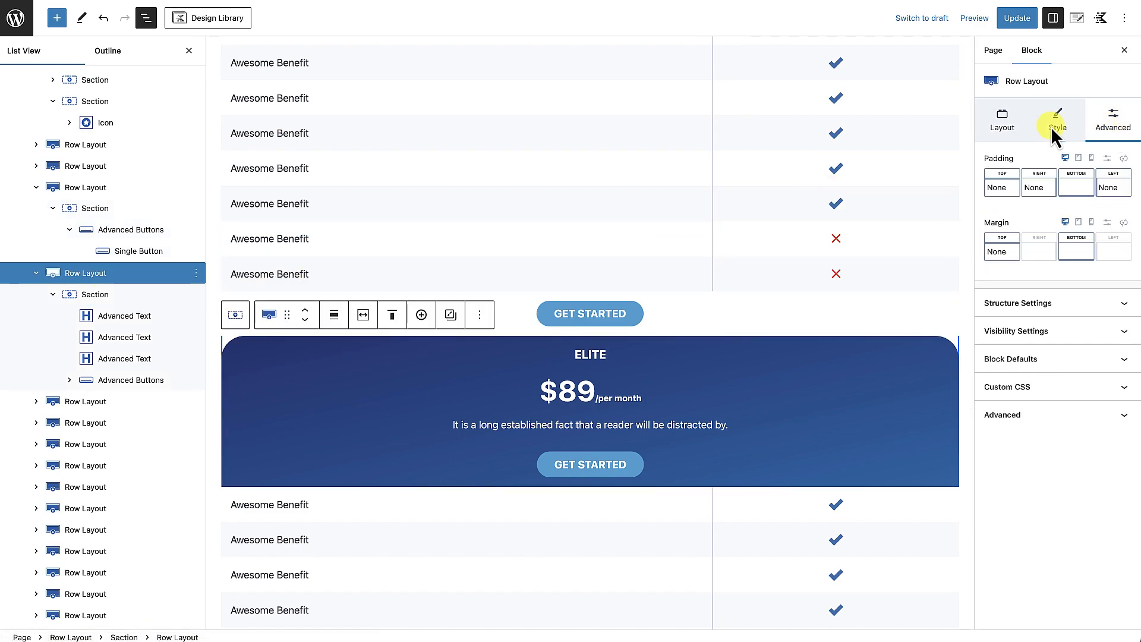
pyautogui.click(1004, 253)
pyautogui.moveTo(868, 302); pyautogui.dragTo(933, 301)
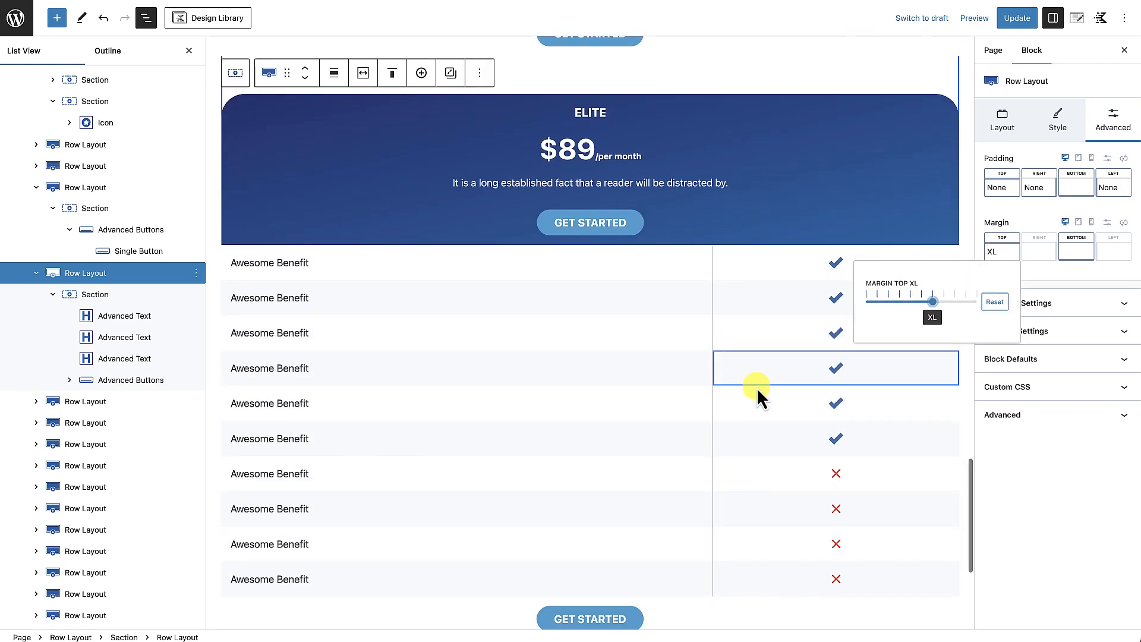
# Replace the red X in the ELITE table's seventh benefit row with a copy of the blue checkmark icon.
pyautogui.scroll(-2, 829, 466)
pyautogui.scroll(2, 810, 473)
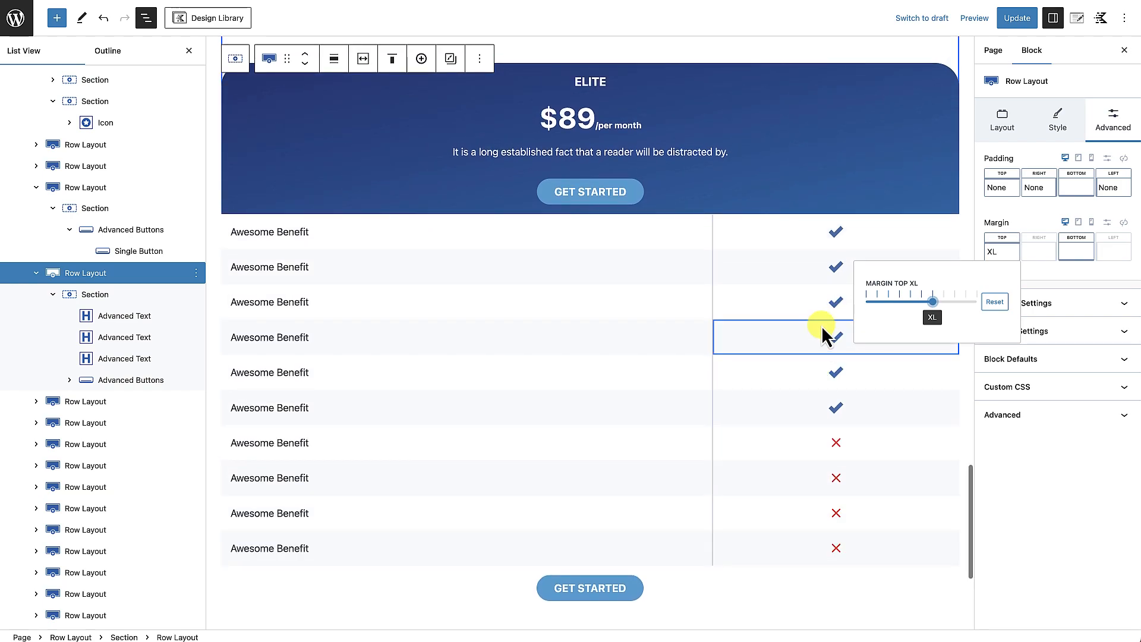
pyautogui.click(876, 409)
pyautogui.click(944, 379)
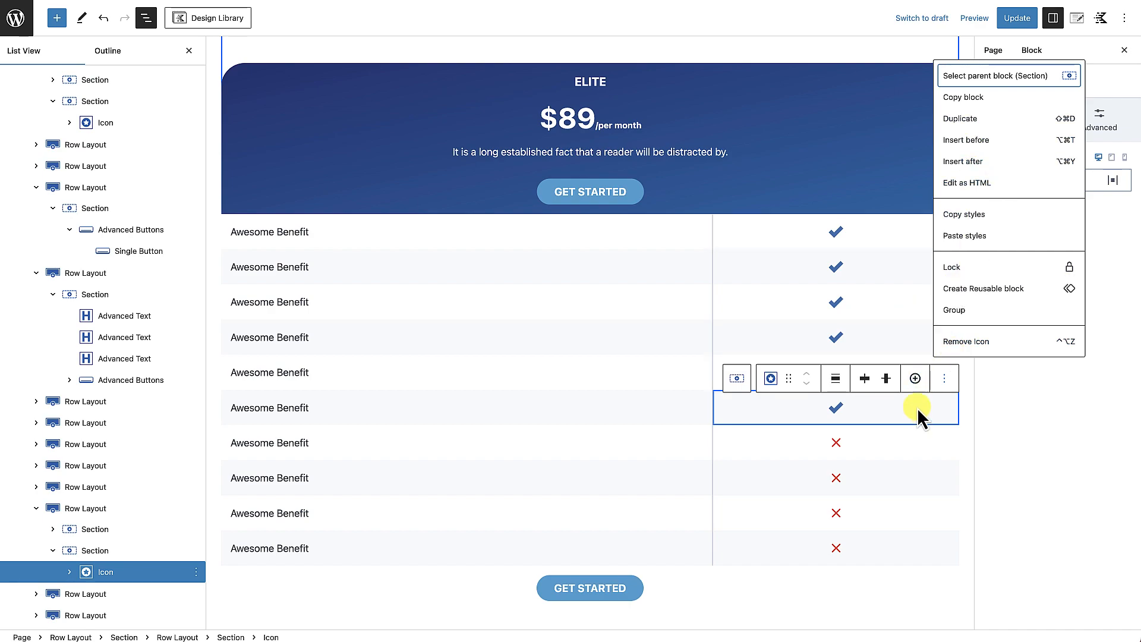
pyautogui.click(977, 102)
pyautogui.click(855, 443)
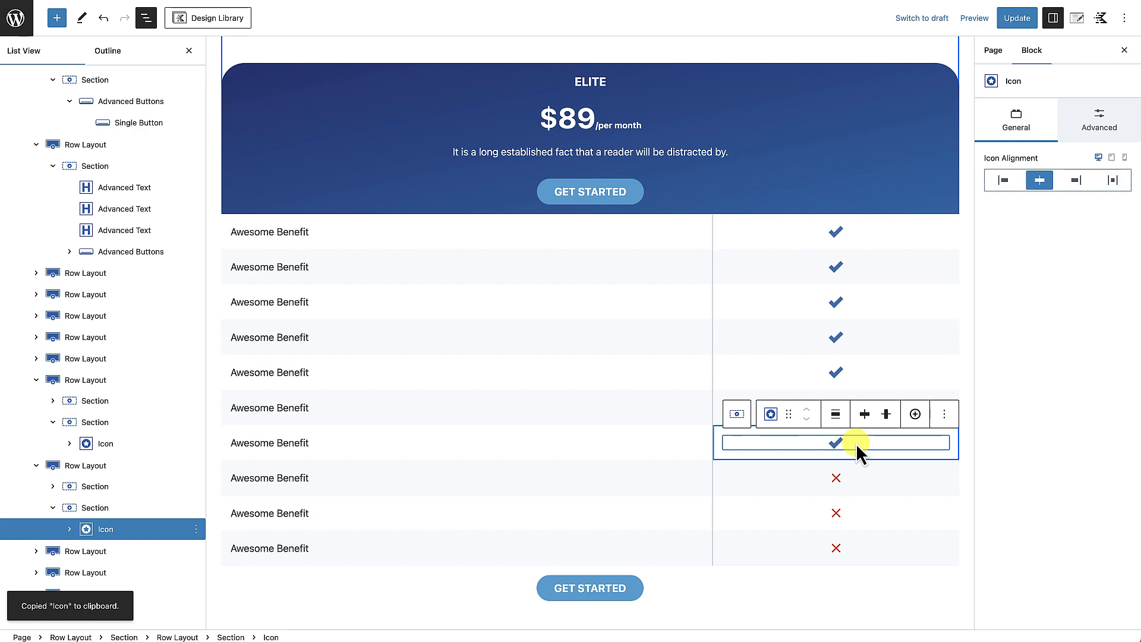
# Replace the red X icons in the ELITE table's eighth, ninth and tenth benefit rows with copies of the blue checkmark icon.
pyautogui.click(857, 479)
pyautogui.press('super+v')
pyautogui.click(857, 511)
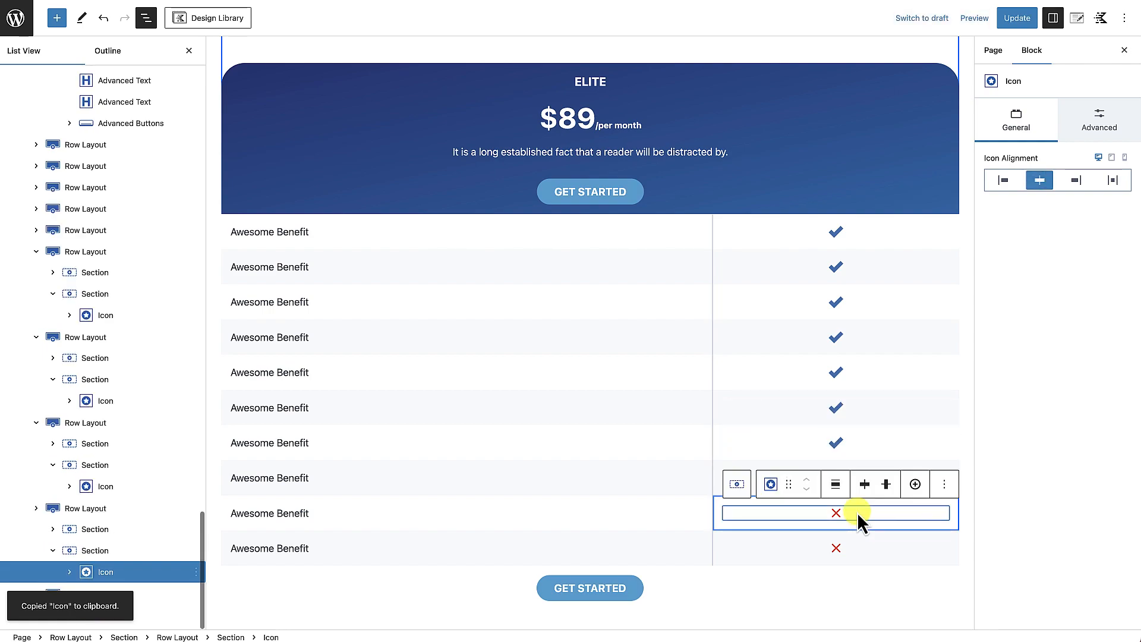
pyautogui.press('super+v')
pyautogui.click(857, 545)
pyautogui.press('super+v')
pyautogui.scroll(-3, 857, 544)
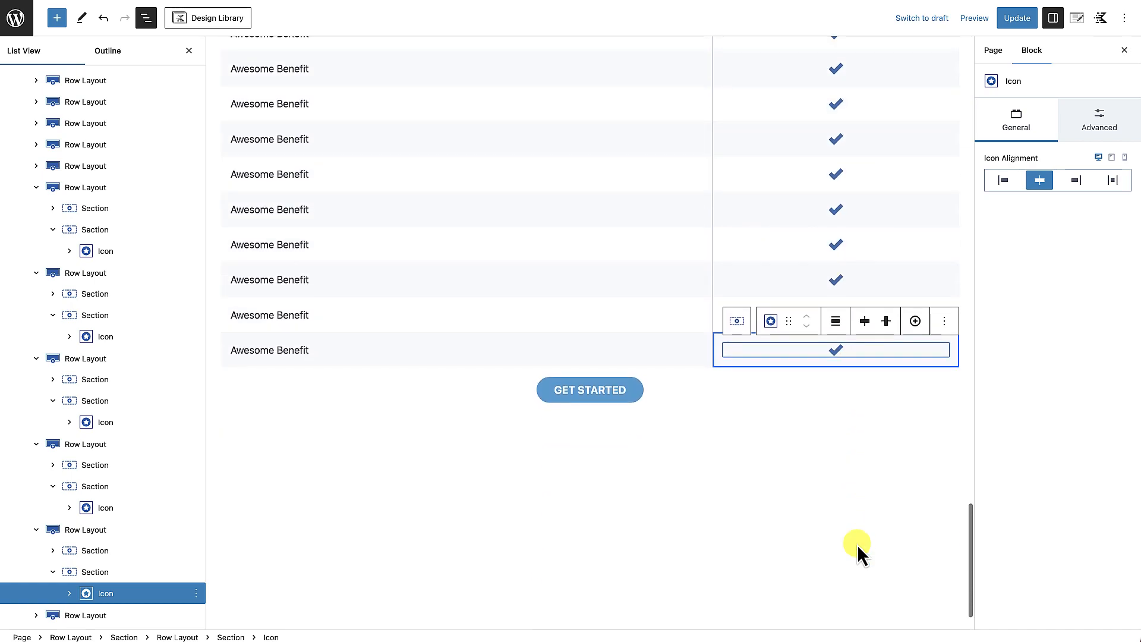
# Look over the stacked STARTER, PREMIUM and ELITE tables in the editor and update the page.
pyautogui.scroll(15, 857, 544)
pyautogui.scroll(10, 857, 544)
pyautogui.scroll(1, 857, 545)
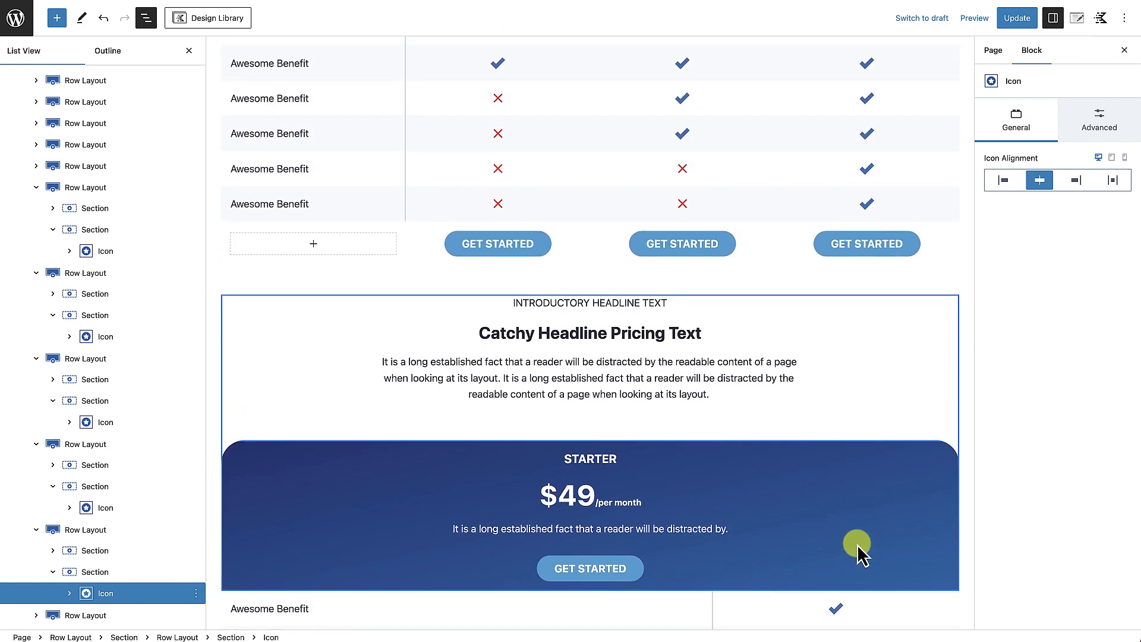
pyautogui.scroll(-20, 857, 543)
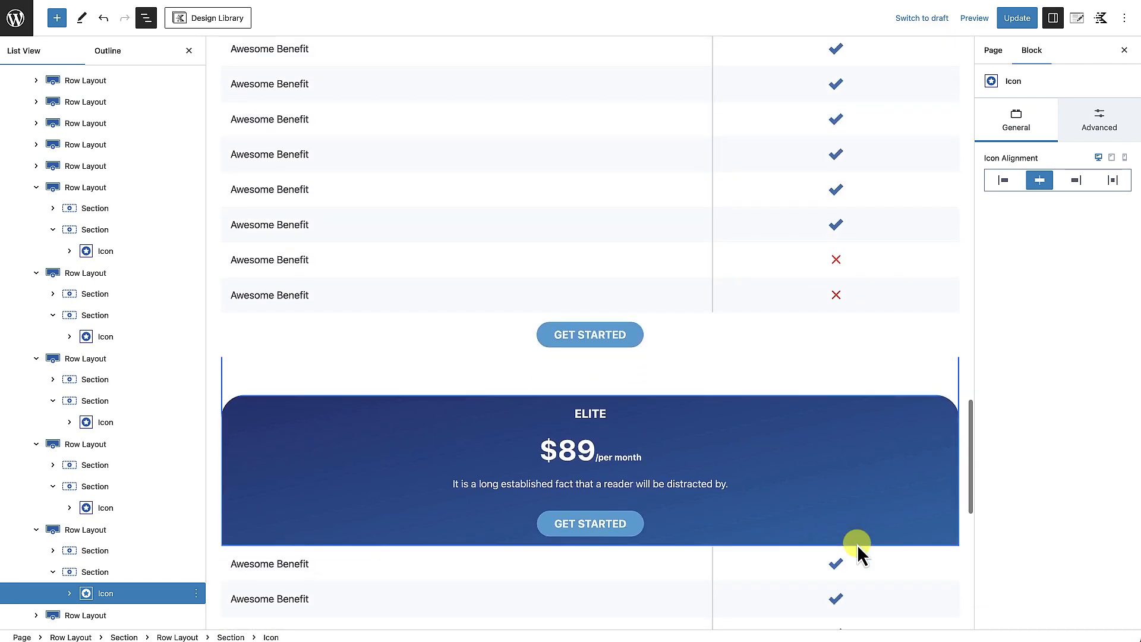
pyautogui.scroll(20, 857, 545)
pyautogui.click(1017, 18)
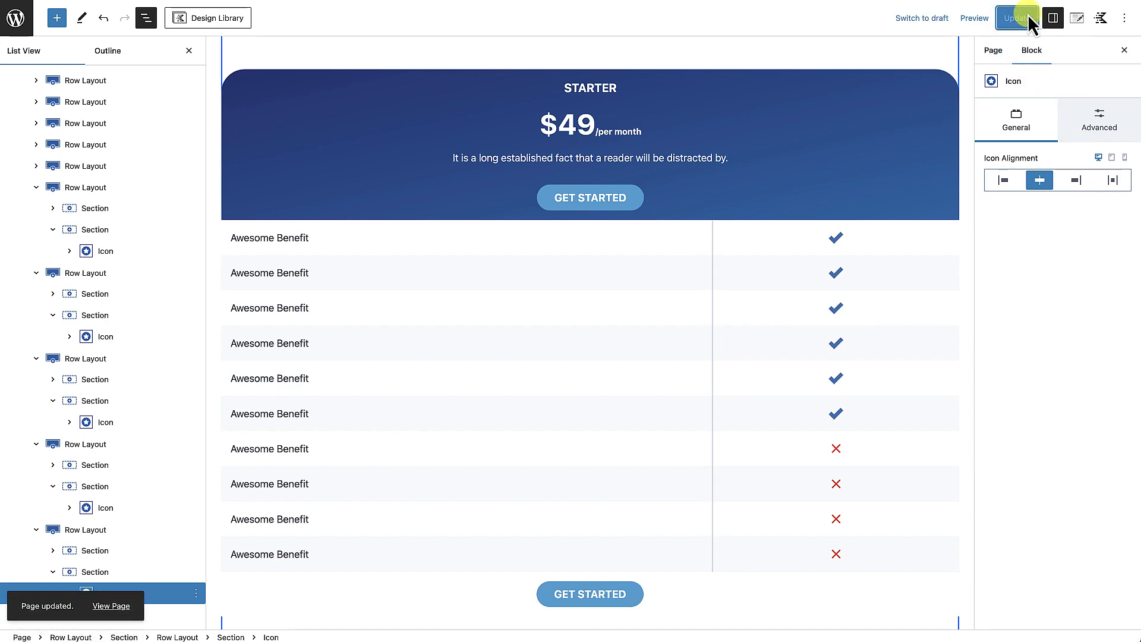
# Open the published page and check the desktop pricing table from its headline down to the benefit rows.
pyautogui.click(122, 606)
pyautogui.scroll(-5, 275, 486)
pyautogui.scroll(4, 275, 486)
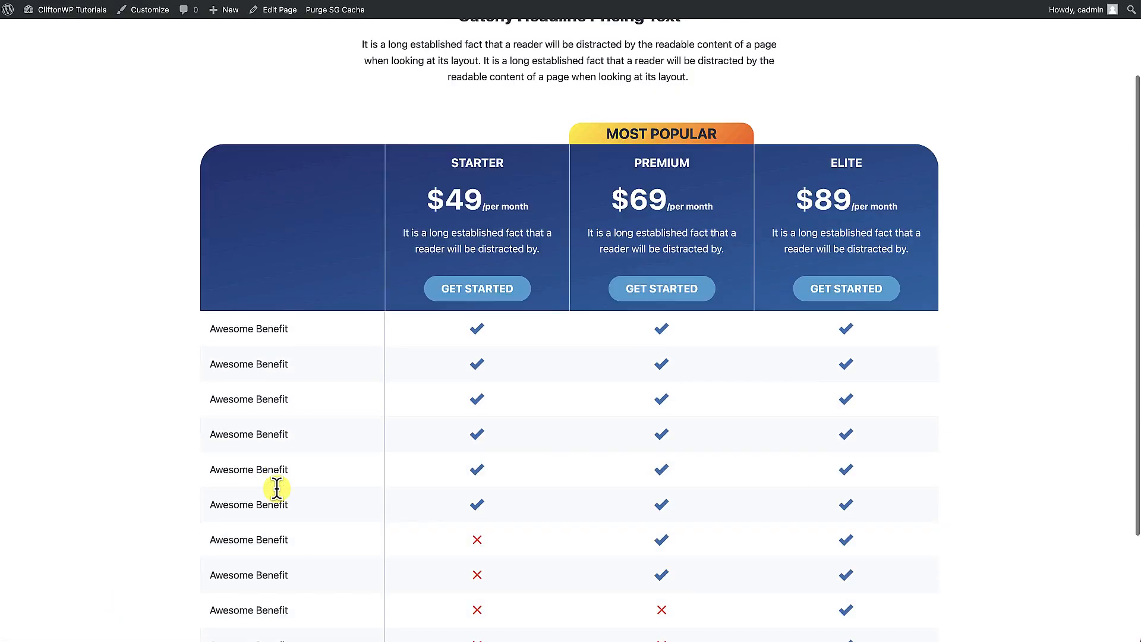
pyautogui.scroll(-4, 277, 497)
pyautogui.scroll(5, 277, 490)
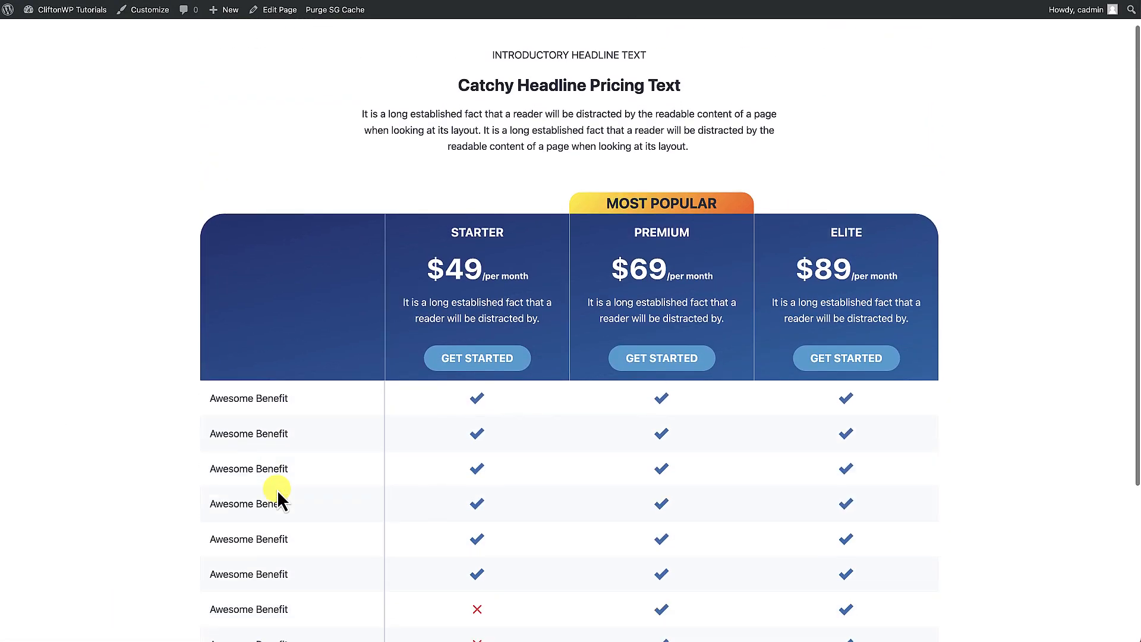
pyautogui.scroll(-4, 237, 416)
# Inspect the published page at iPhone 12 Pro size and examine the stacked STARTER, PREMIUM and ELITE tables down to the footer.
pyautogui.rightClick(121, 315)
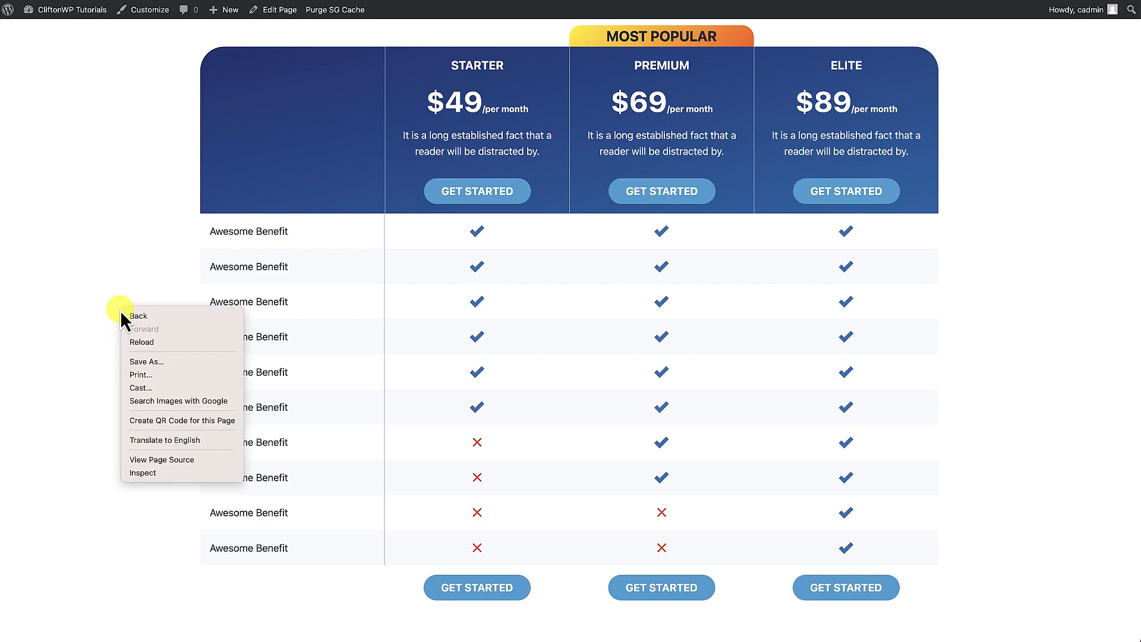
pyautogui.click(144, 473)
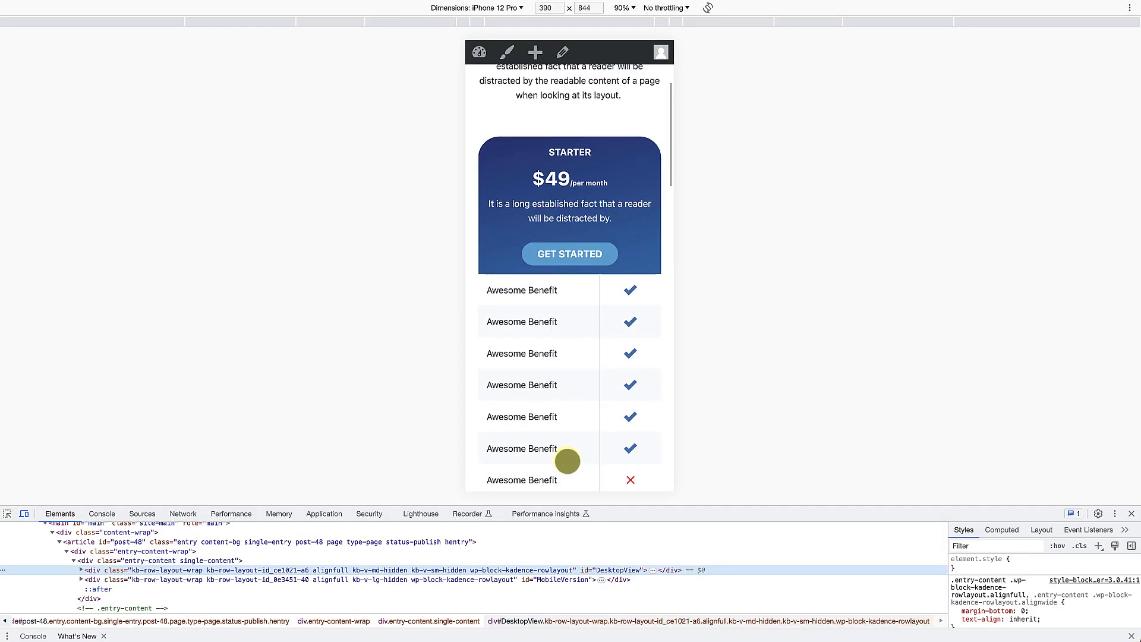
pyautogui.scroll(3, 568, 460)
pyautogui.scroll(-5, 568, 462)
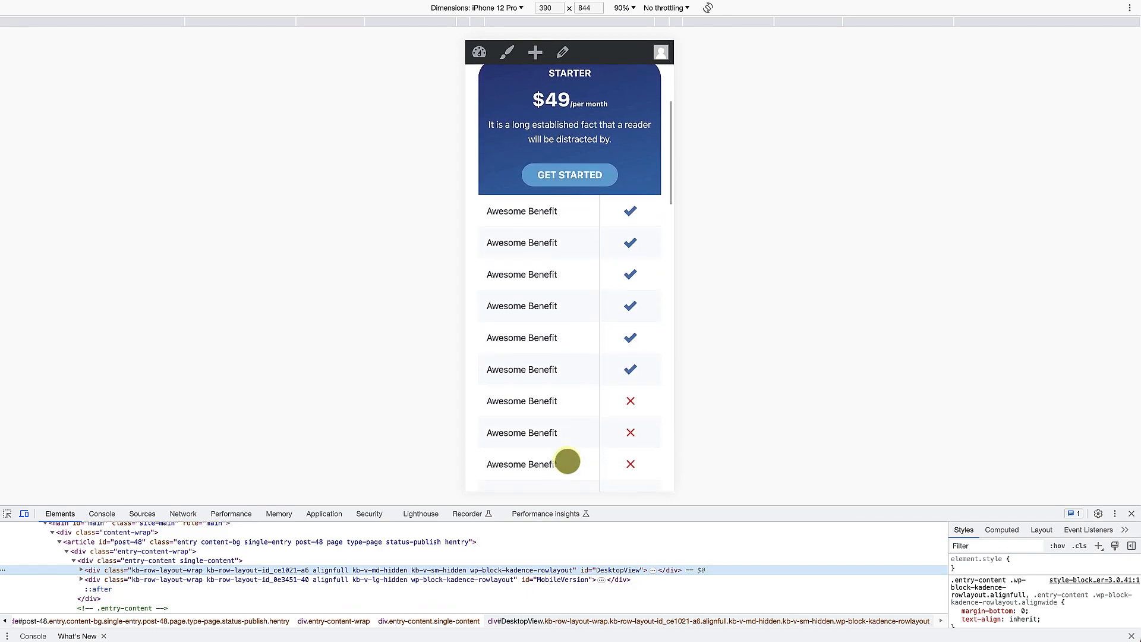
pyautogui.scroll(-6, 568, 461)
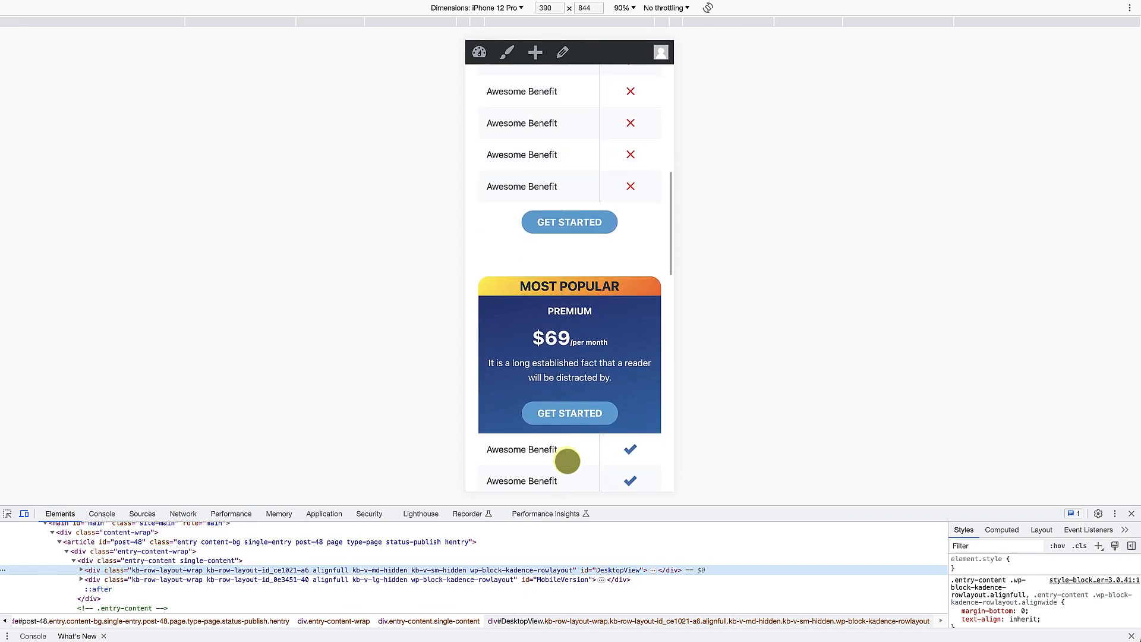
pyautogui.scroll(-7, 568, 462)
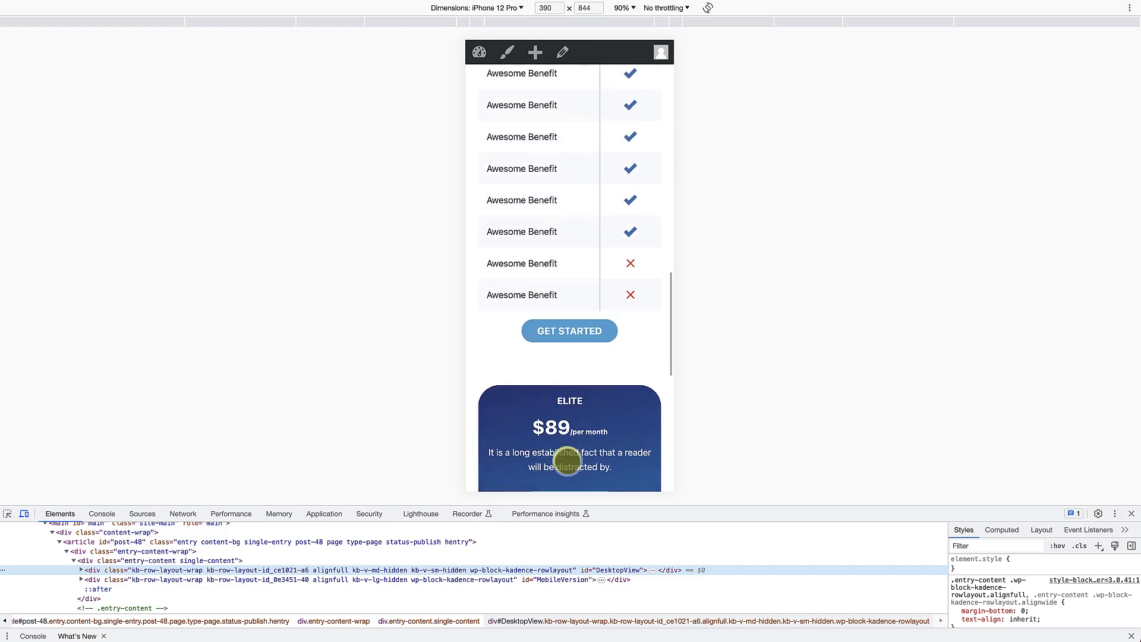
pyautogui.scroll(-8, 567, 461)
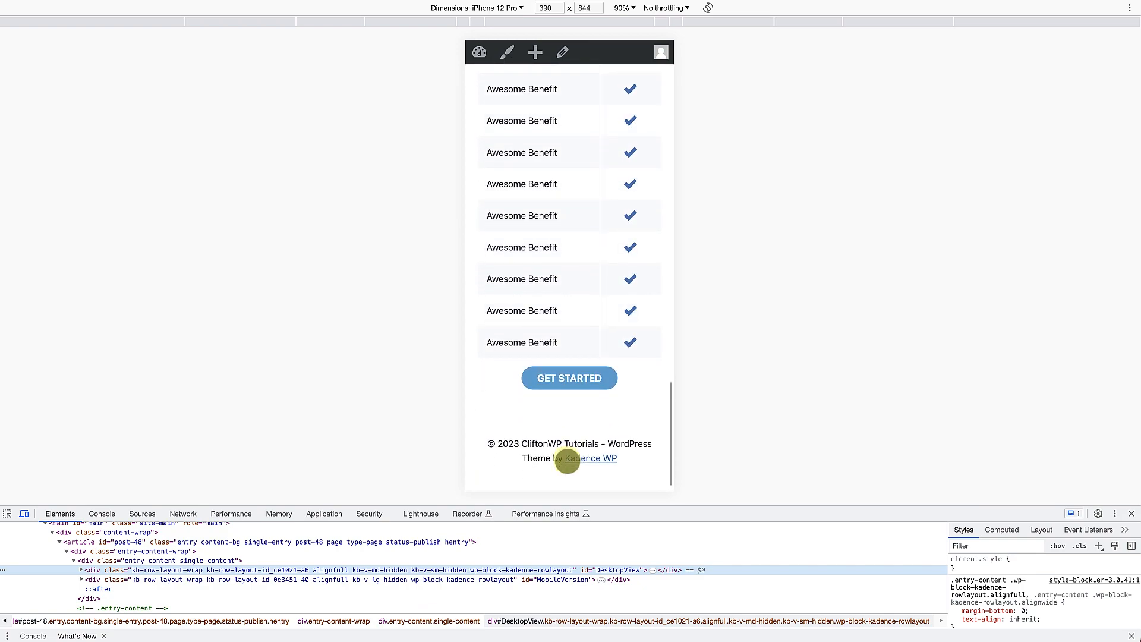
pyautogui.scroll(12, 567, 462)
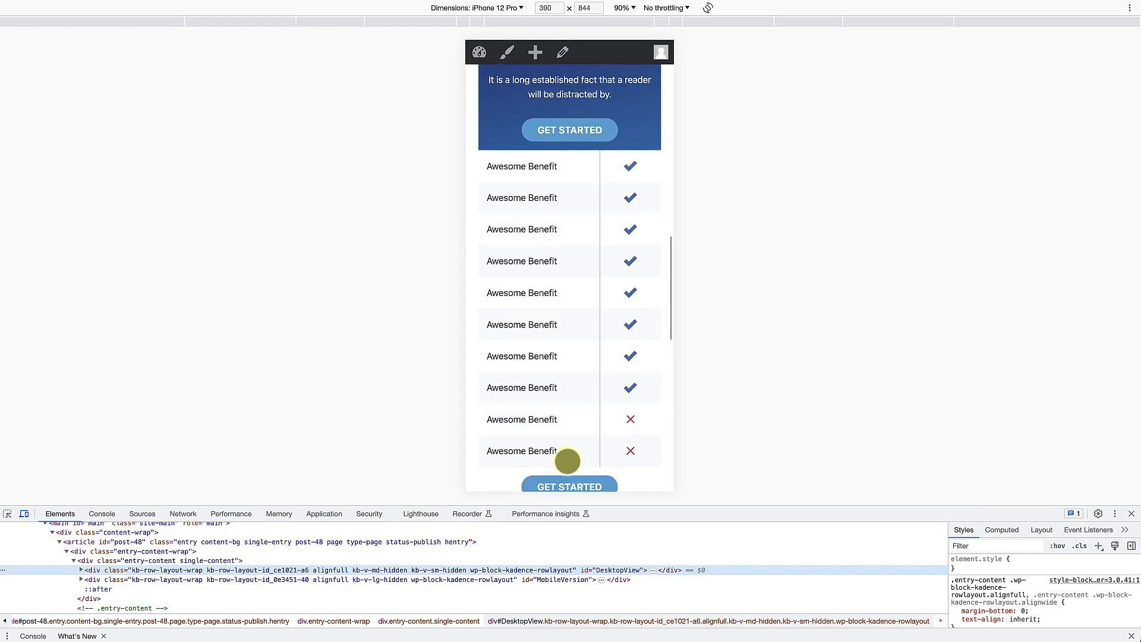